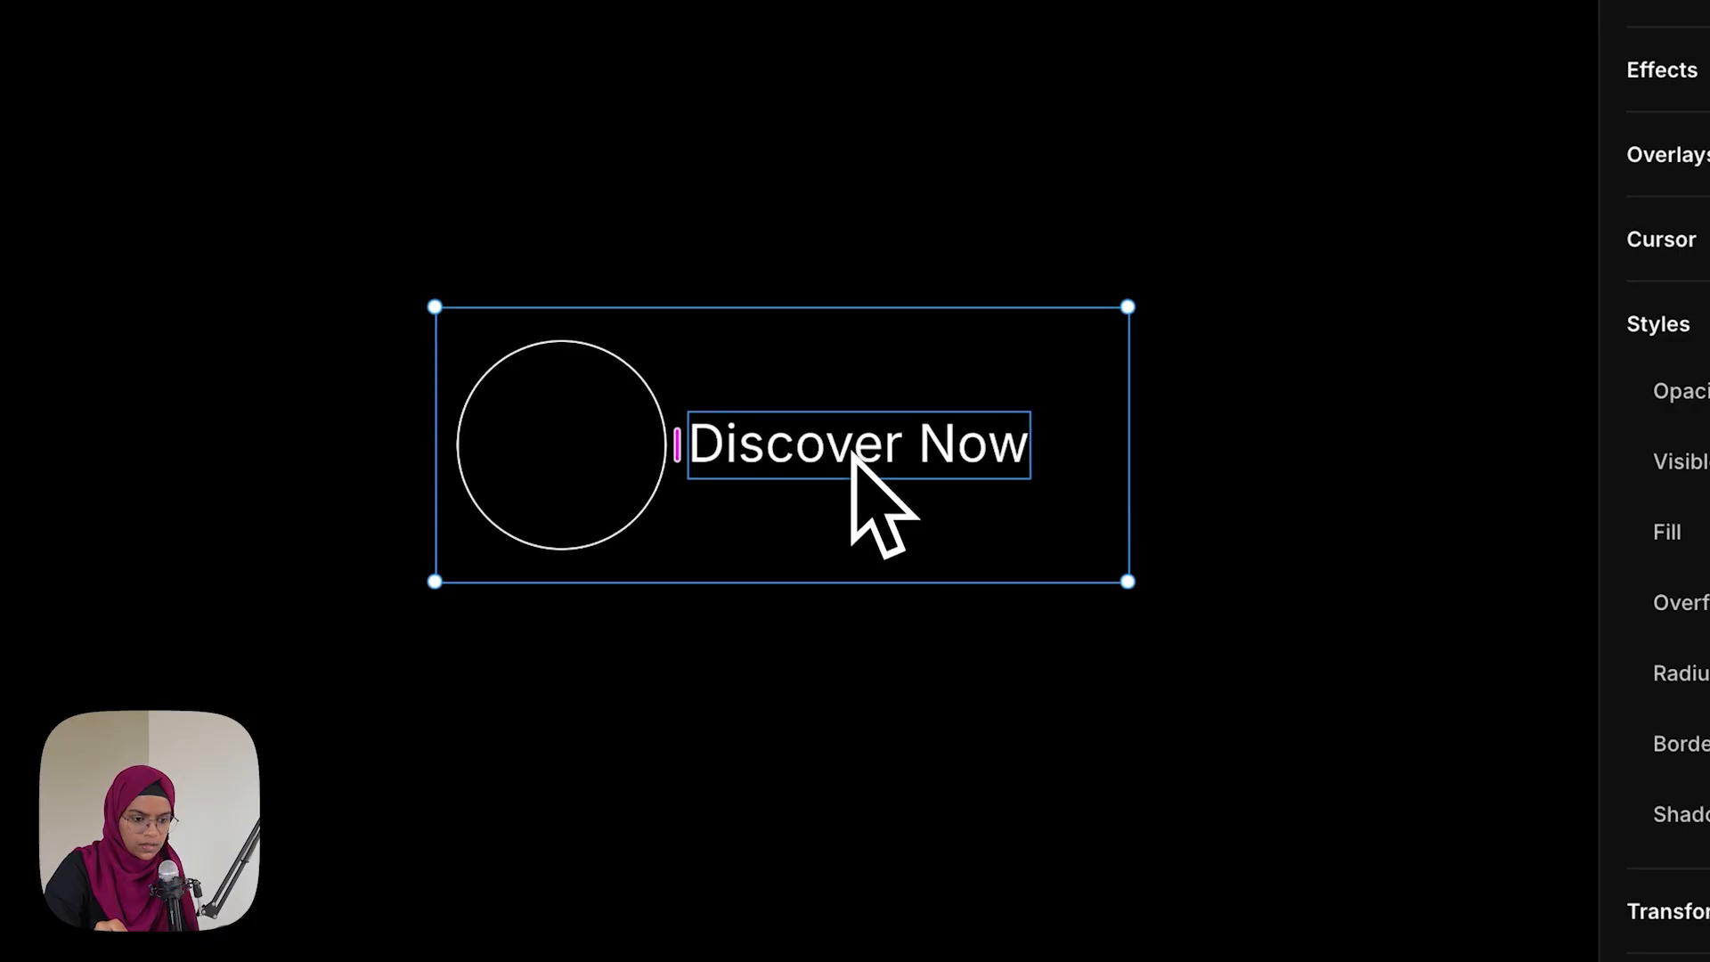
left_click(854, 450)
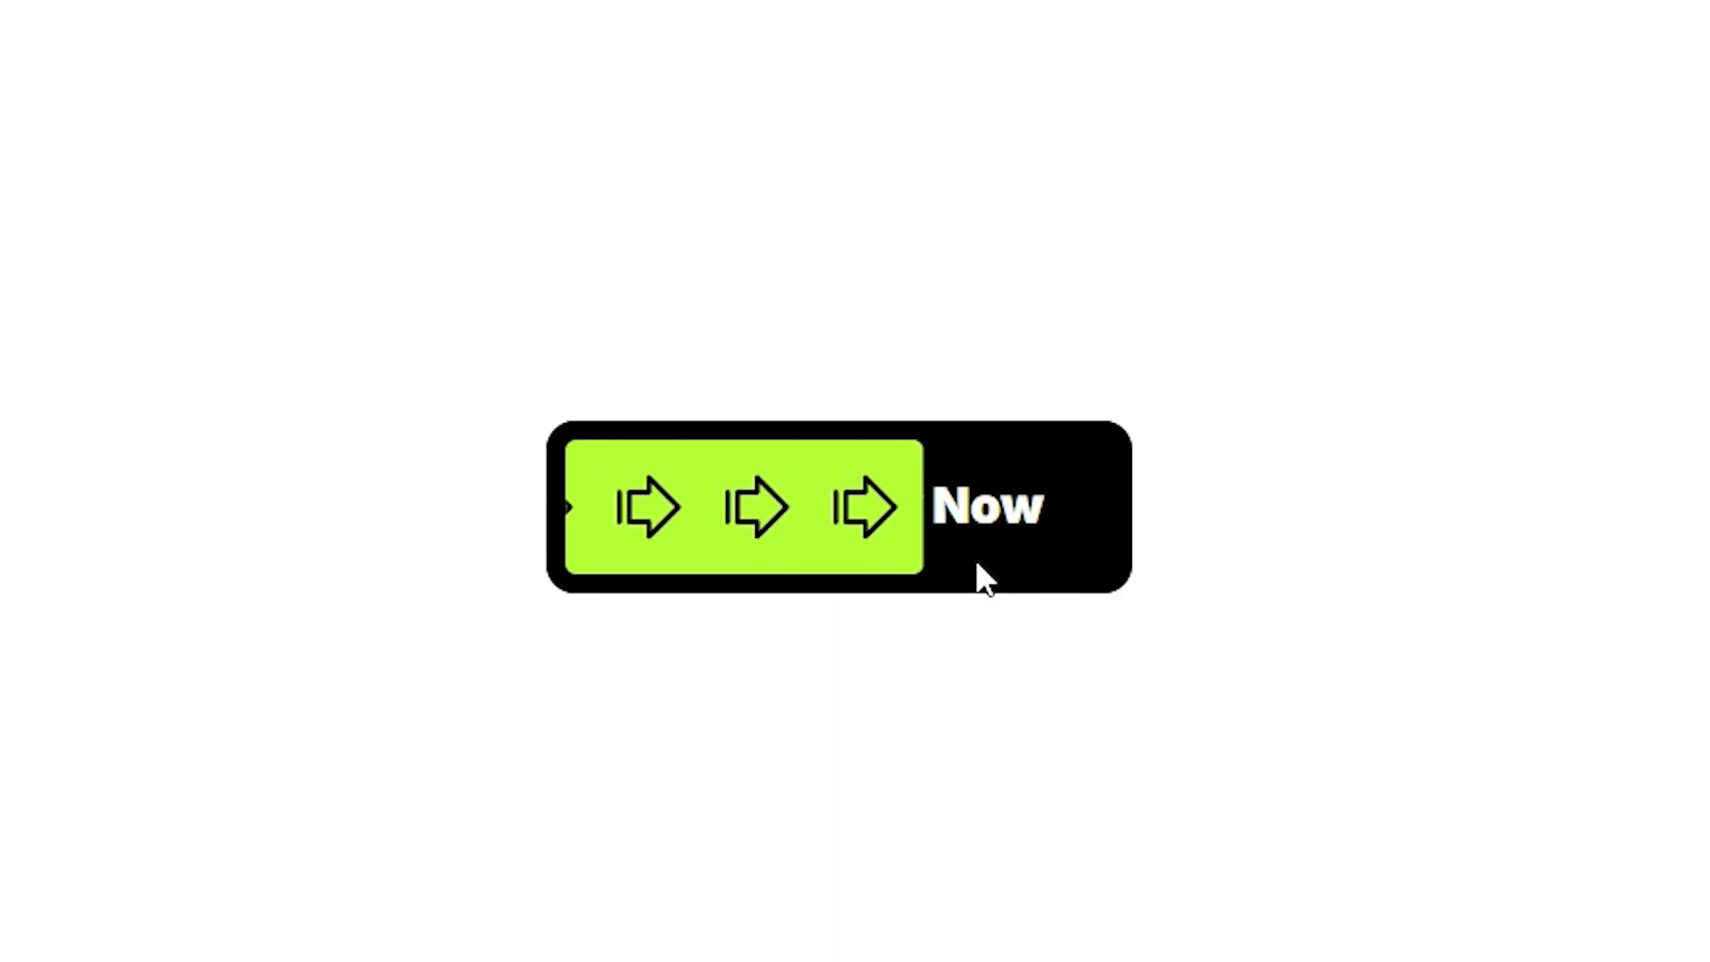
Draw a frame about 1190 × 647 across the upper part of the Desktop page
key("f")
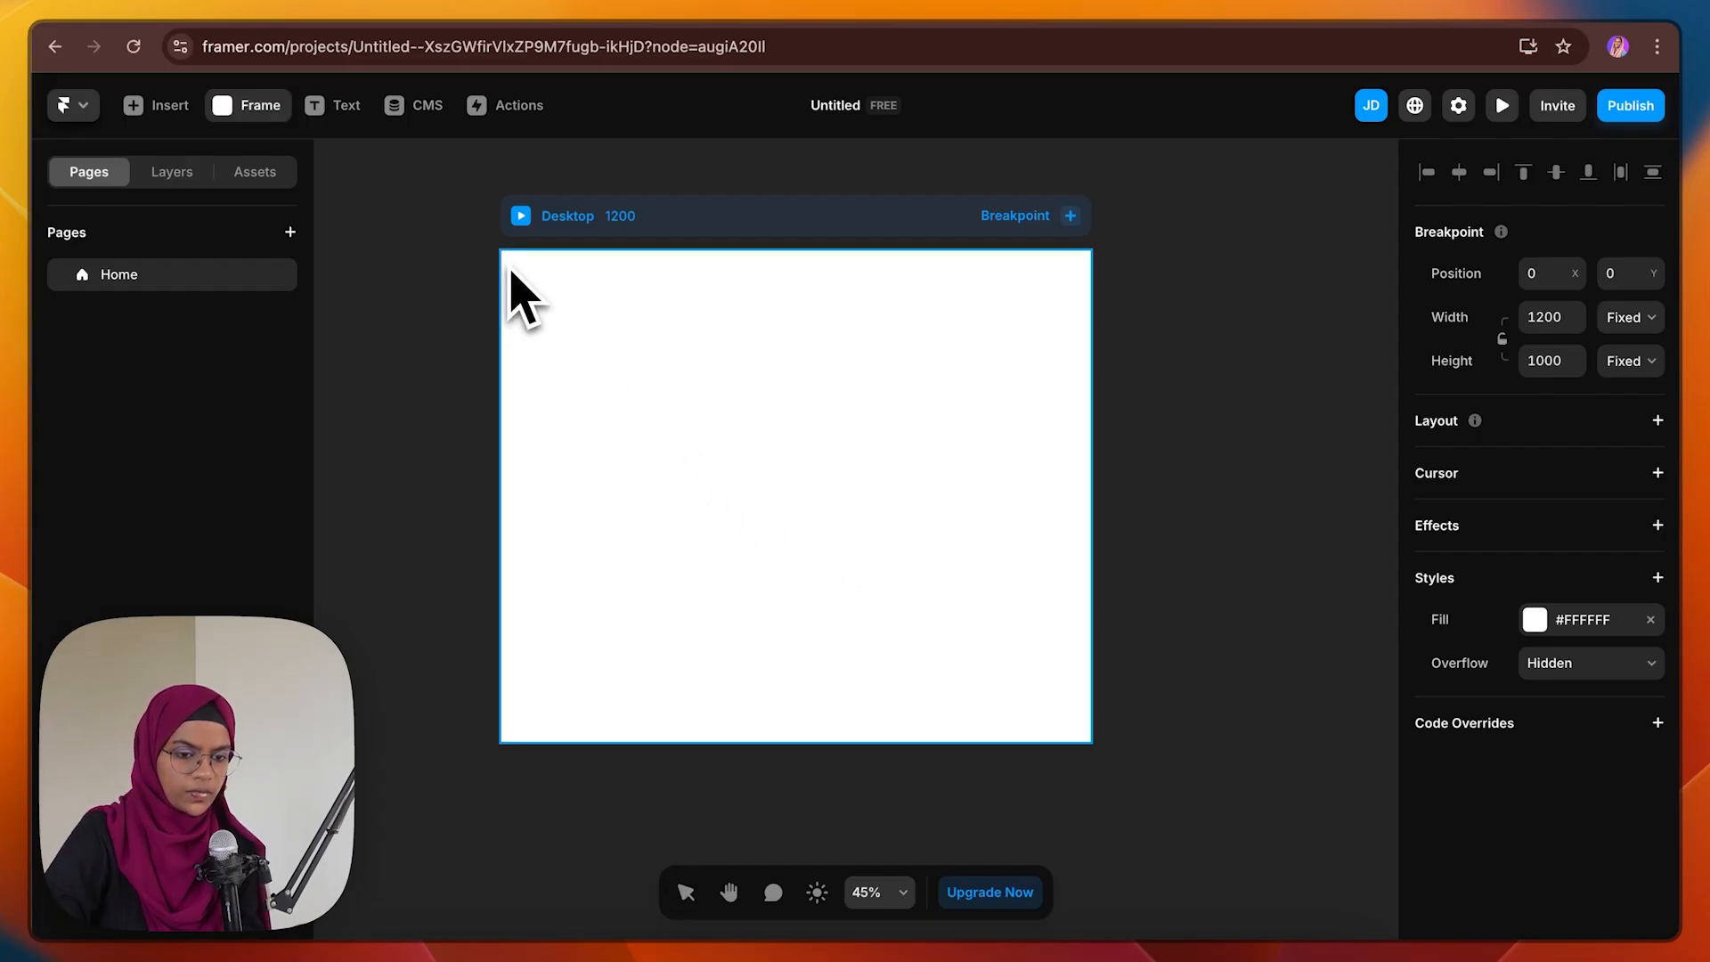
left_click_drag(509, 269, 1088, 571)
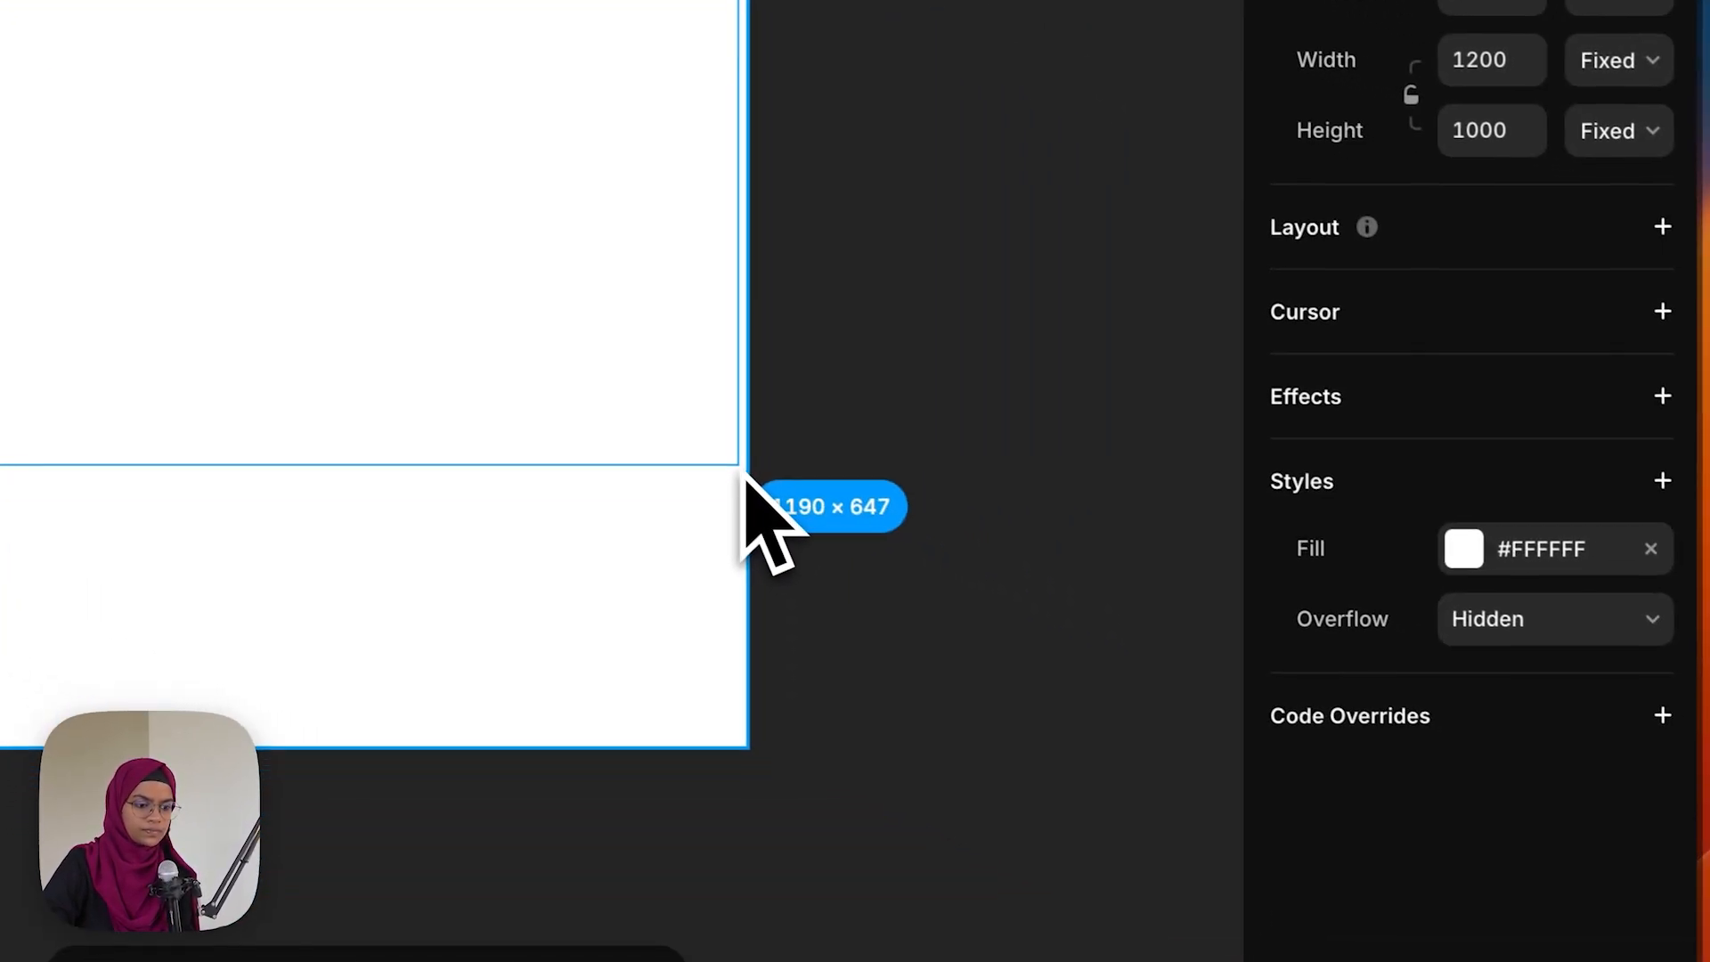
left_click_drag(746, 474, 745, 473)
Fill the new section frame with white (#FFFFFF) and set its height type to Viewport
left_click(1508, 584)
mouse_move(942, 534)
left_mouse_down()
mouse_move(1069, 615)
mouse_move(744, 418)
left_mouse_up()
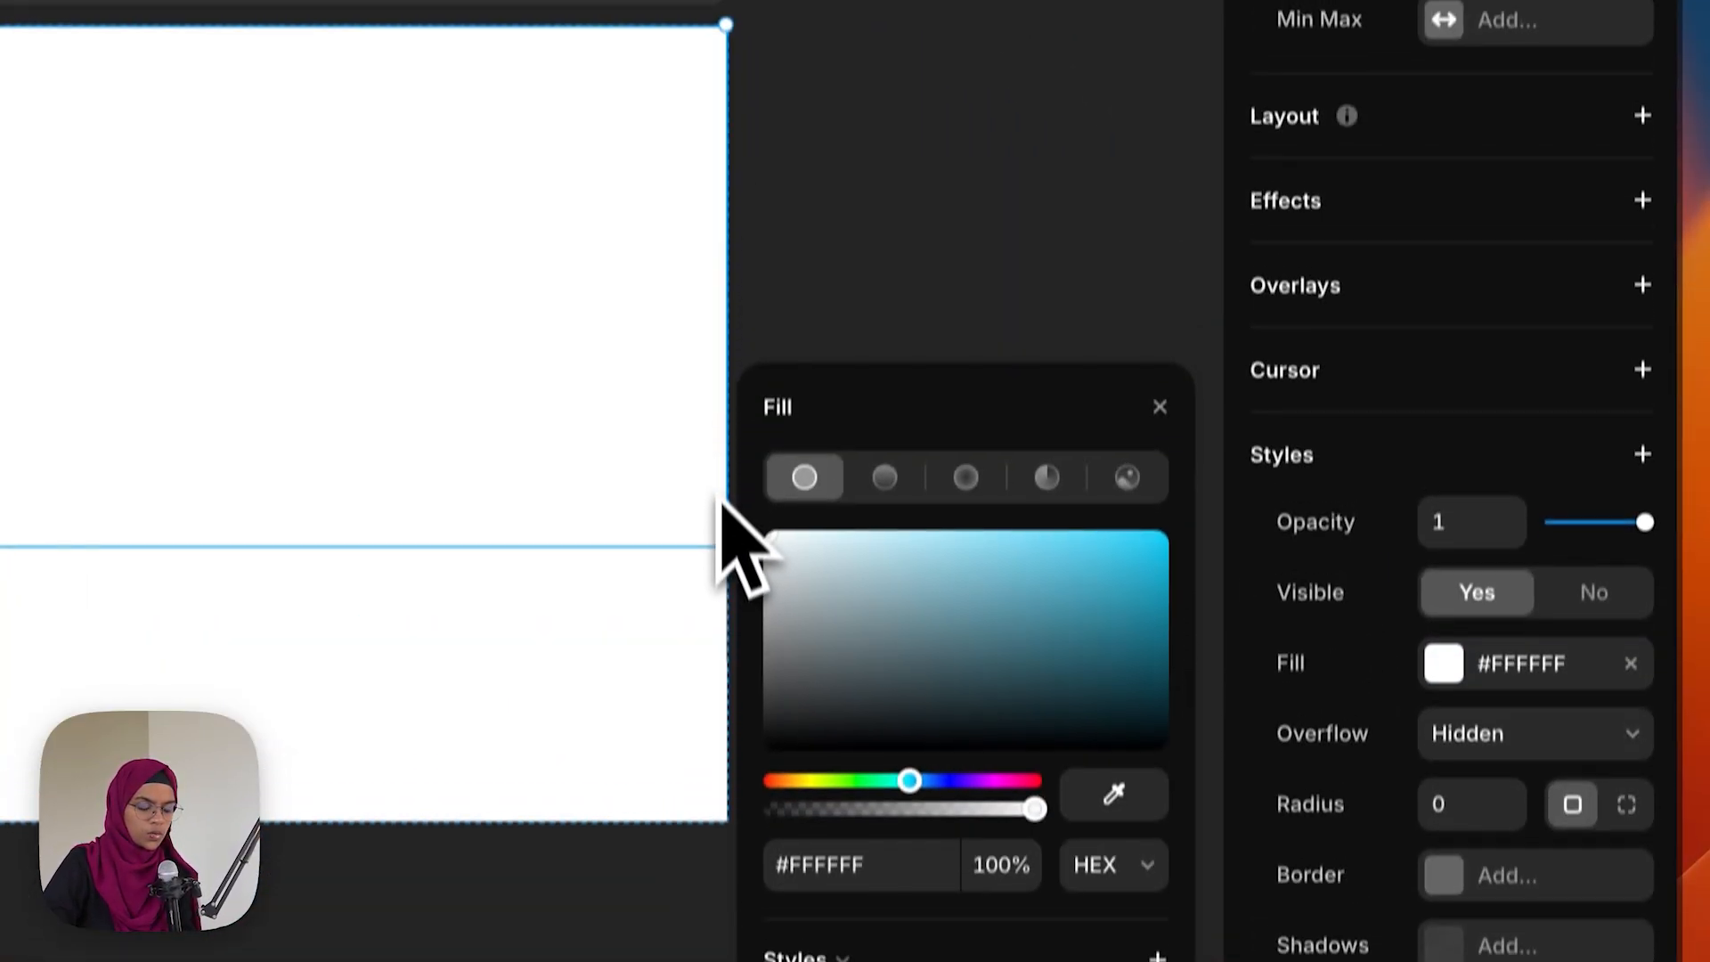
left_click(1469, 617)
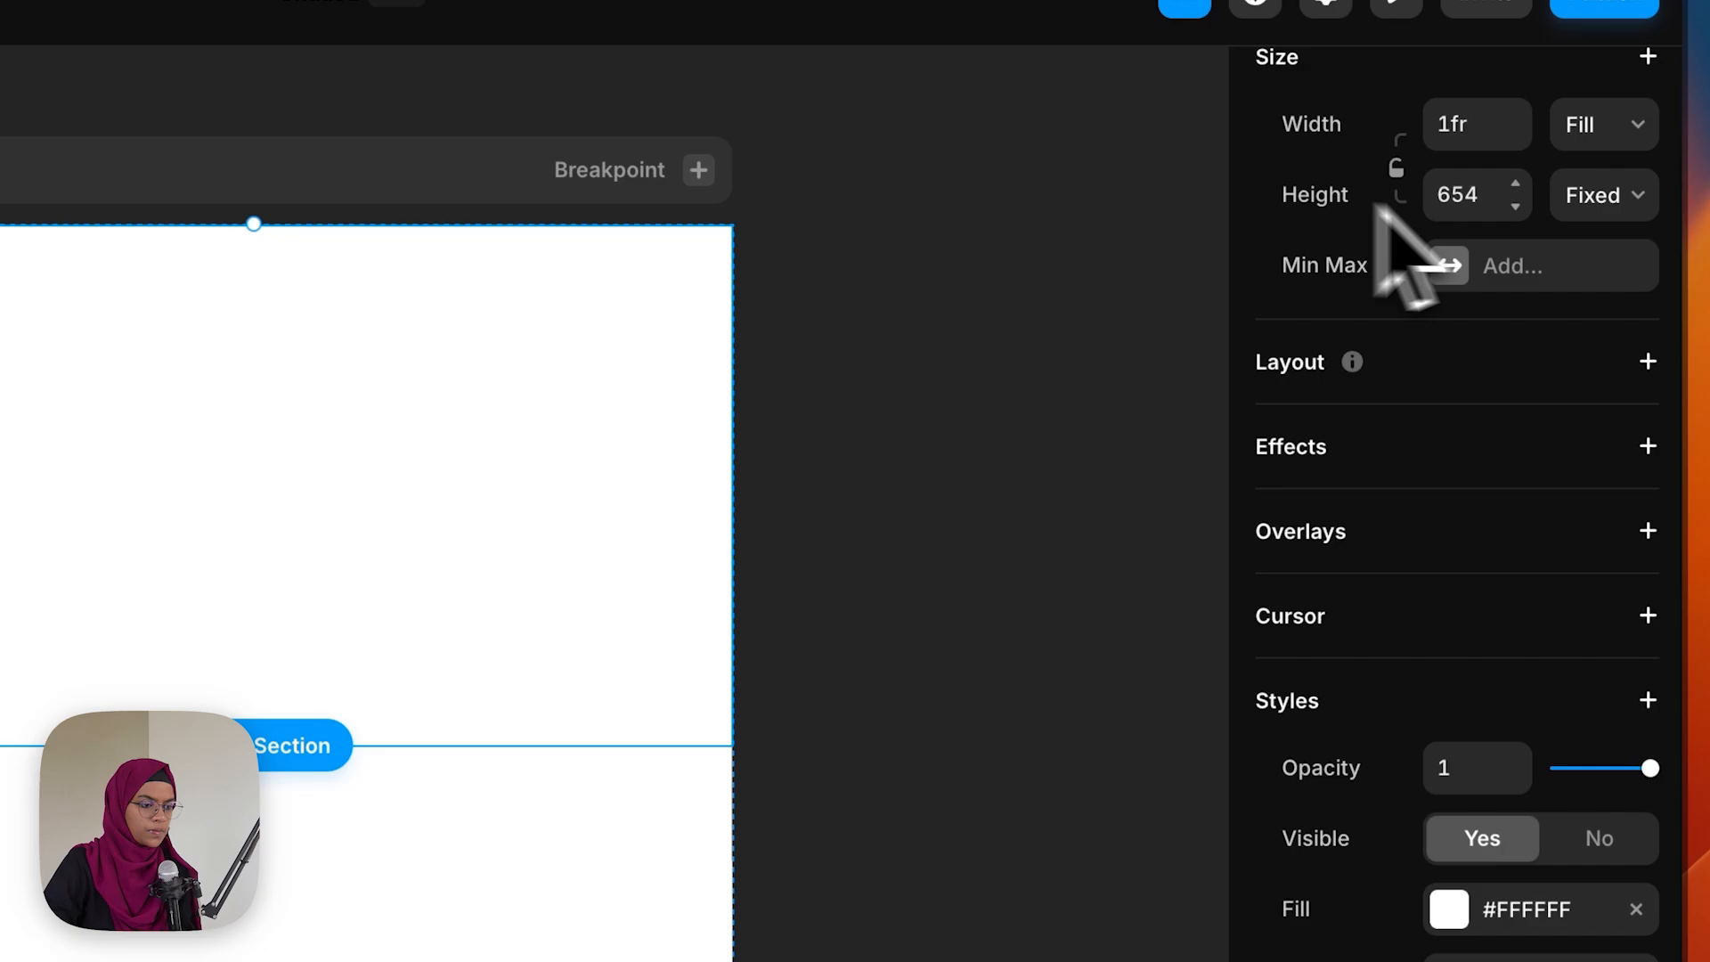
left_click(1595, 203)
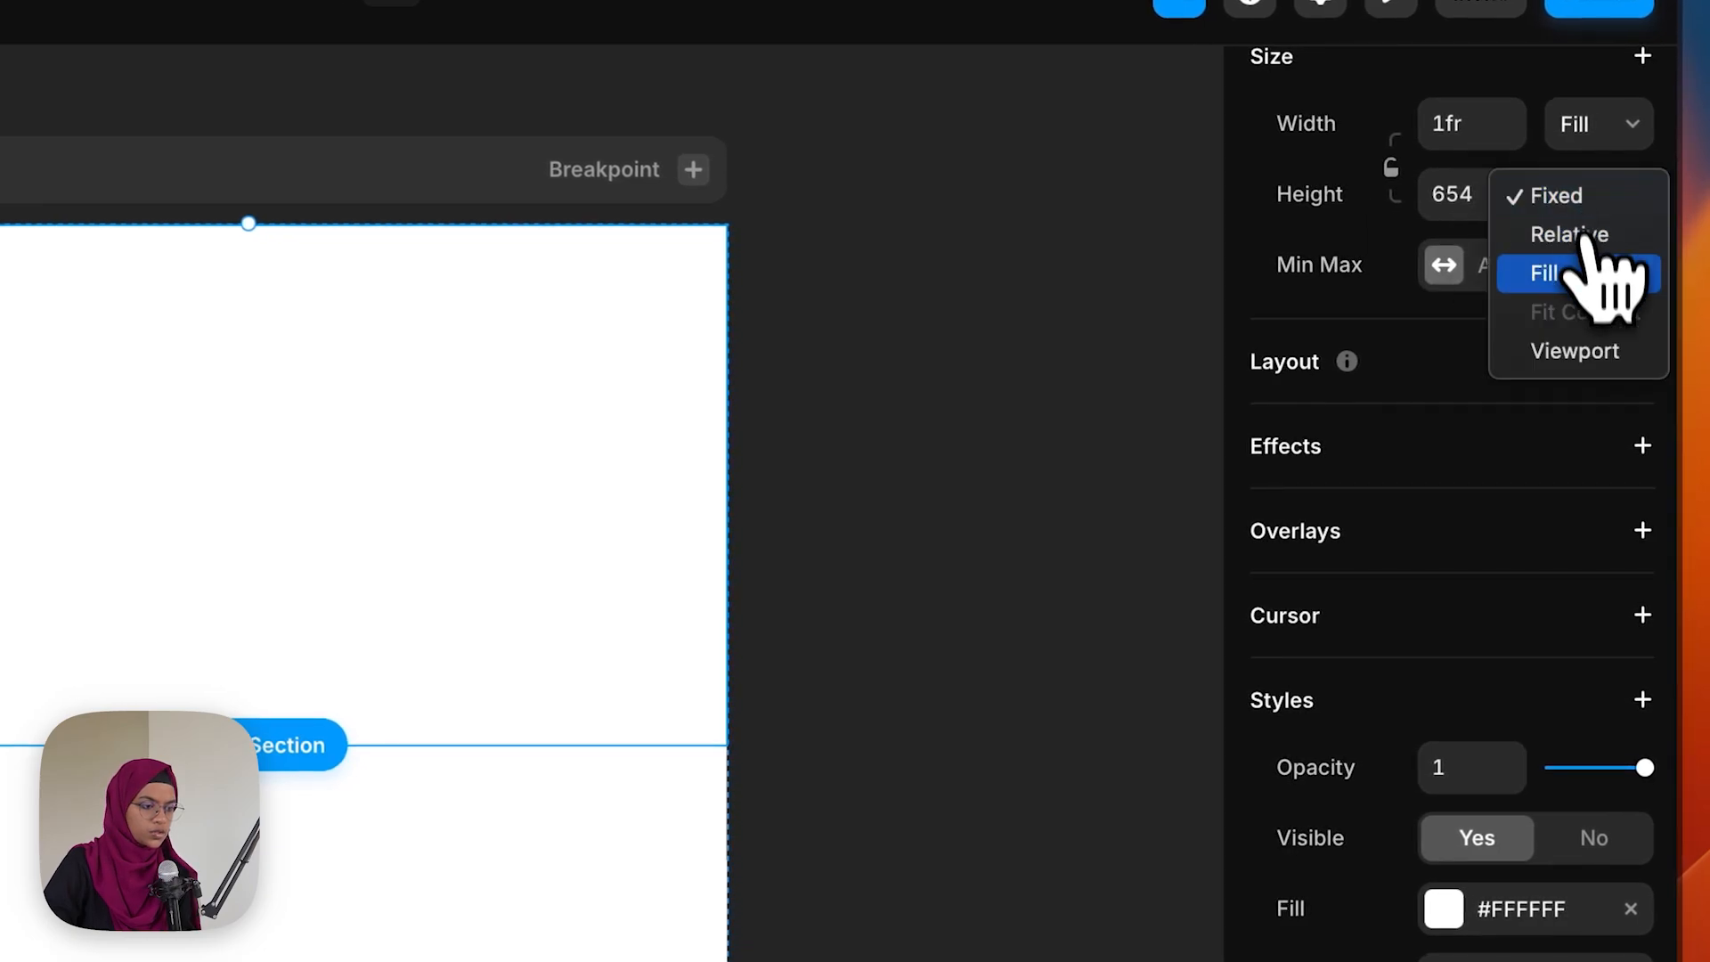
left_click(1595, 356)
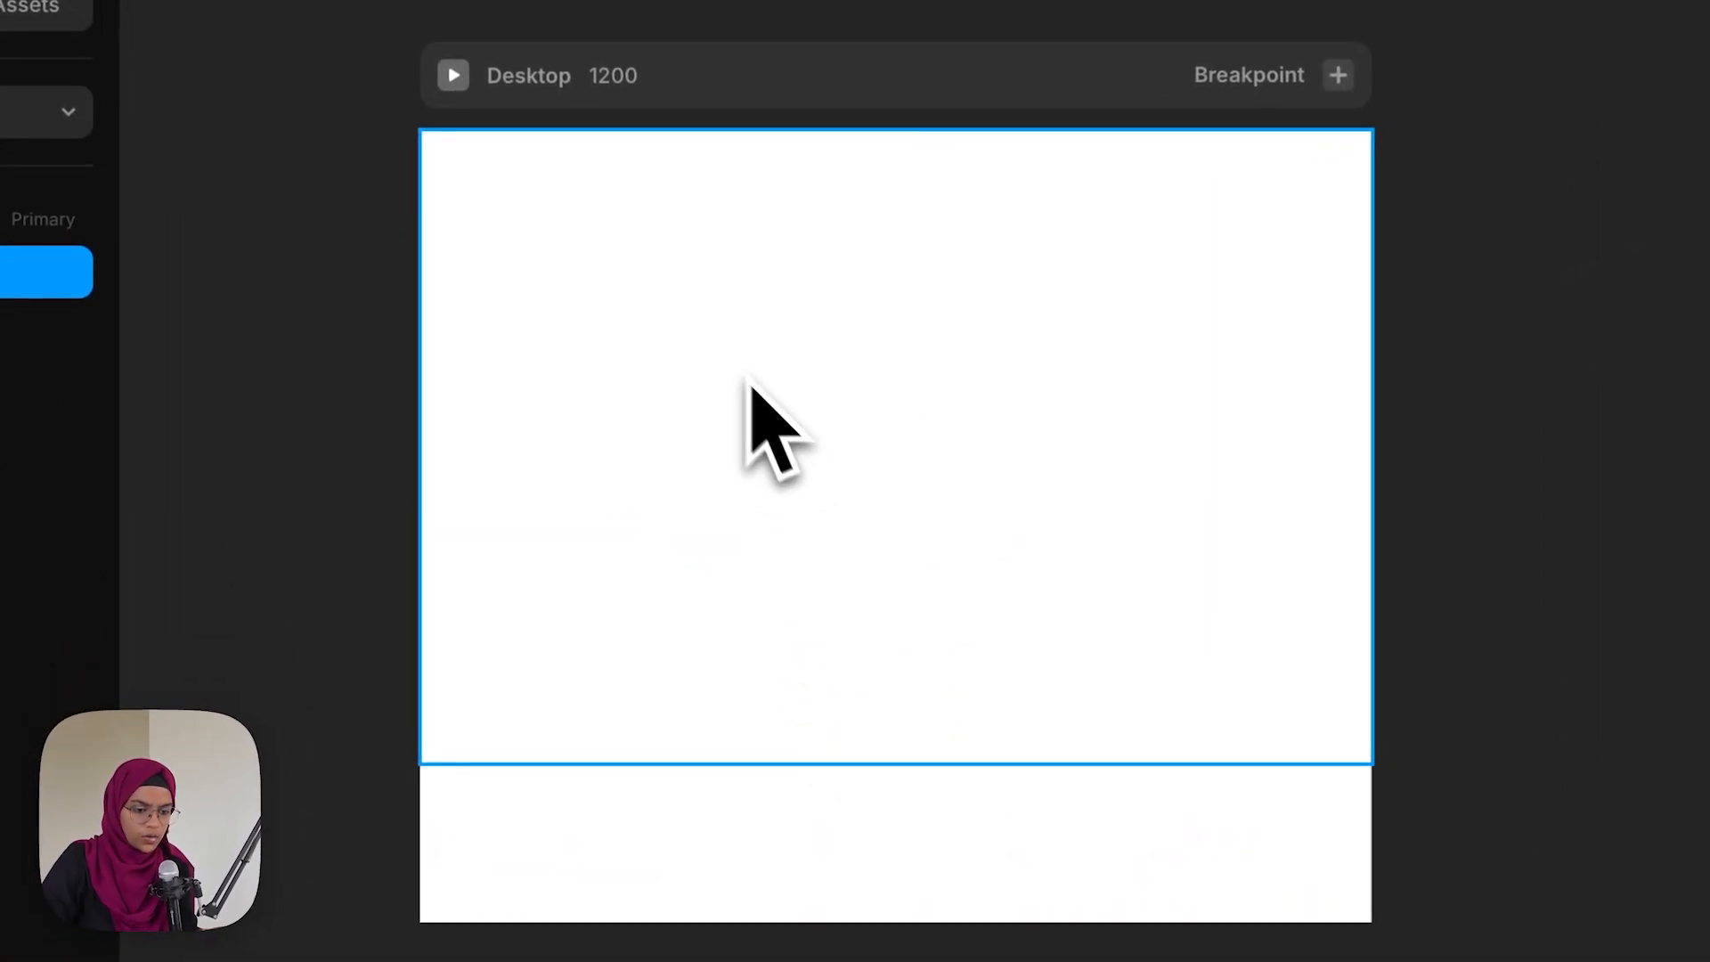
Draw a button frame about 302 × 103 near the middle of the white section frame
left_click(551, 312)
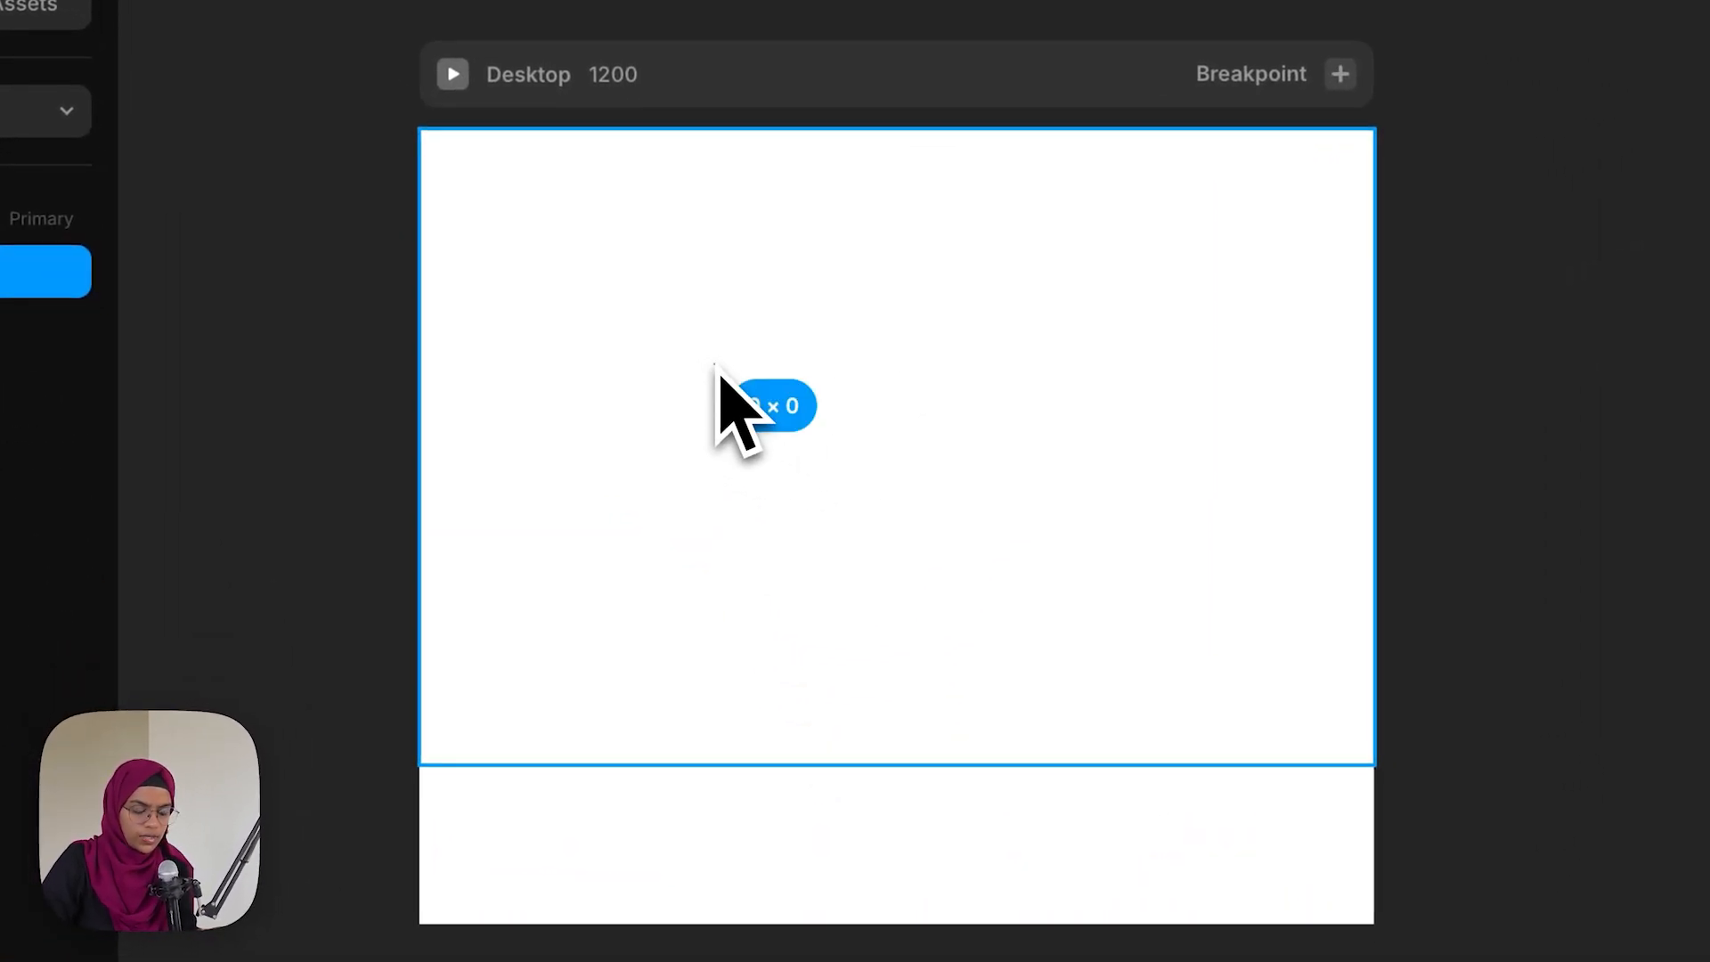
left_click_drag(718, 367, 1044, 506)
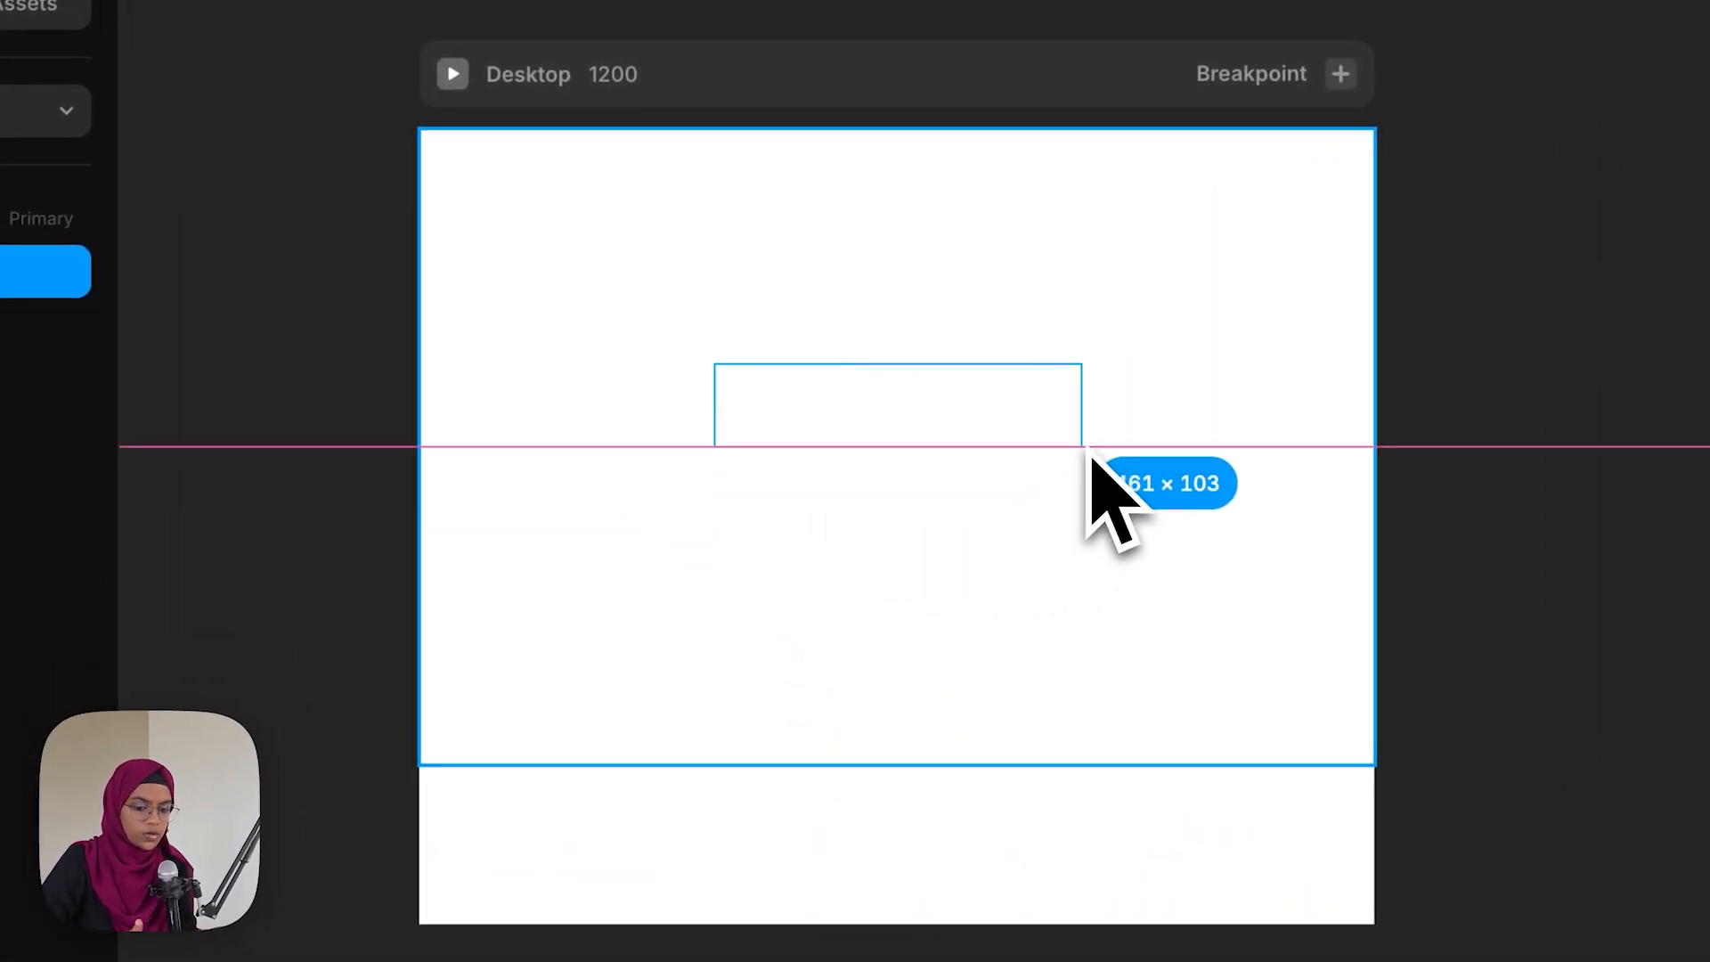
left_click_drag(1088, 450, 989, 408)
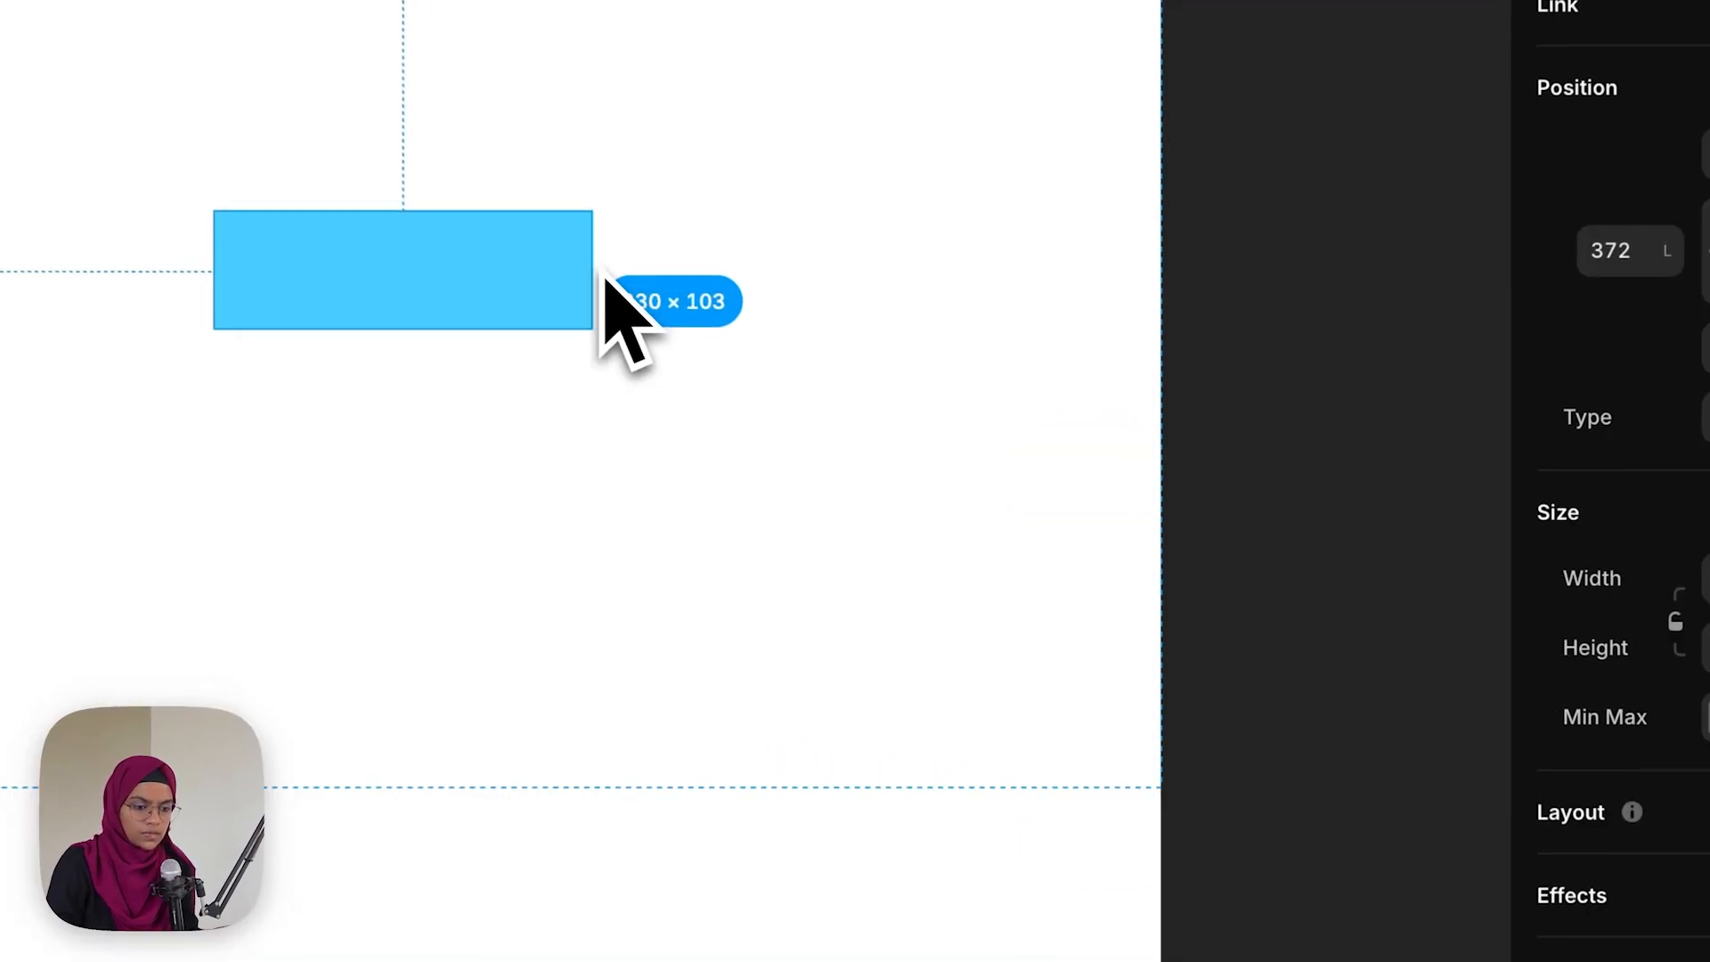
left_click_drag(606, 279, 554, 281)
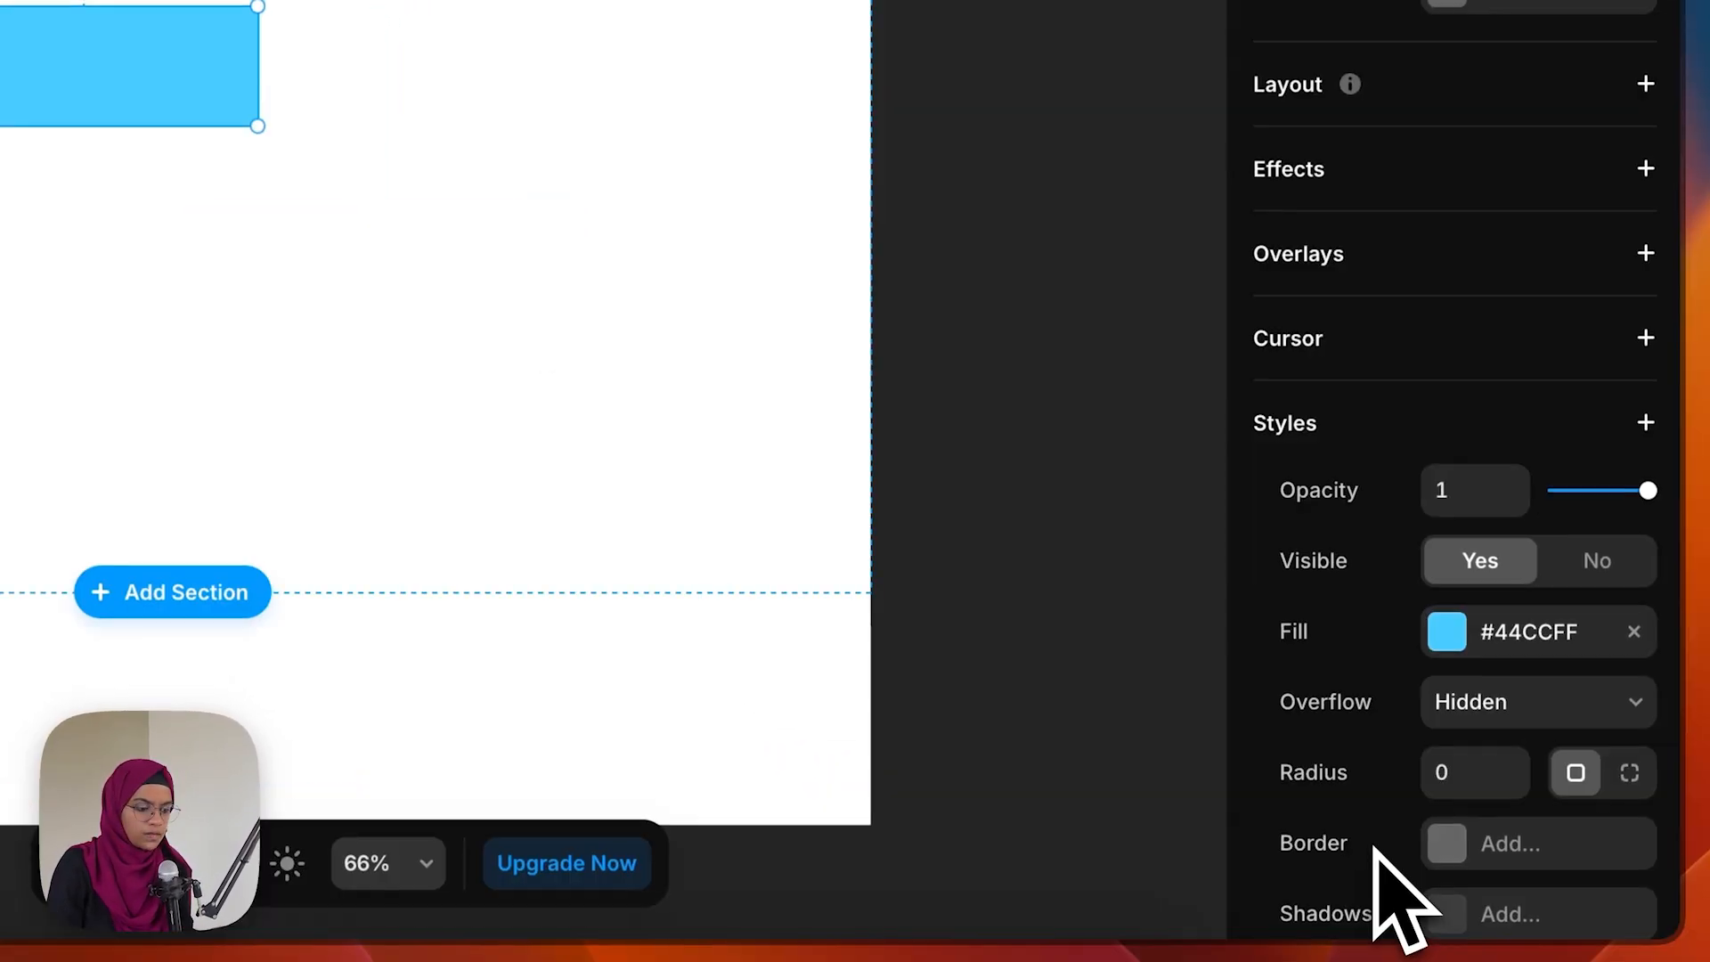
Round the button frame's corners with a radius of 20 and fill it with black (#000000)
scroll(1393, 895, "down", 1)
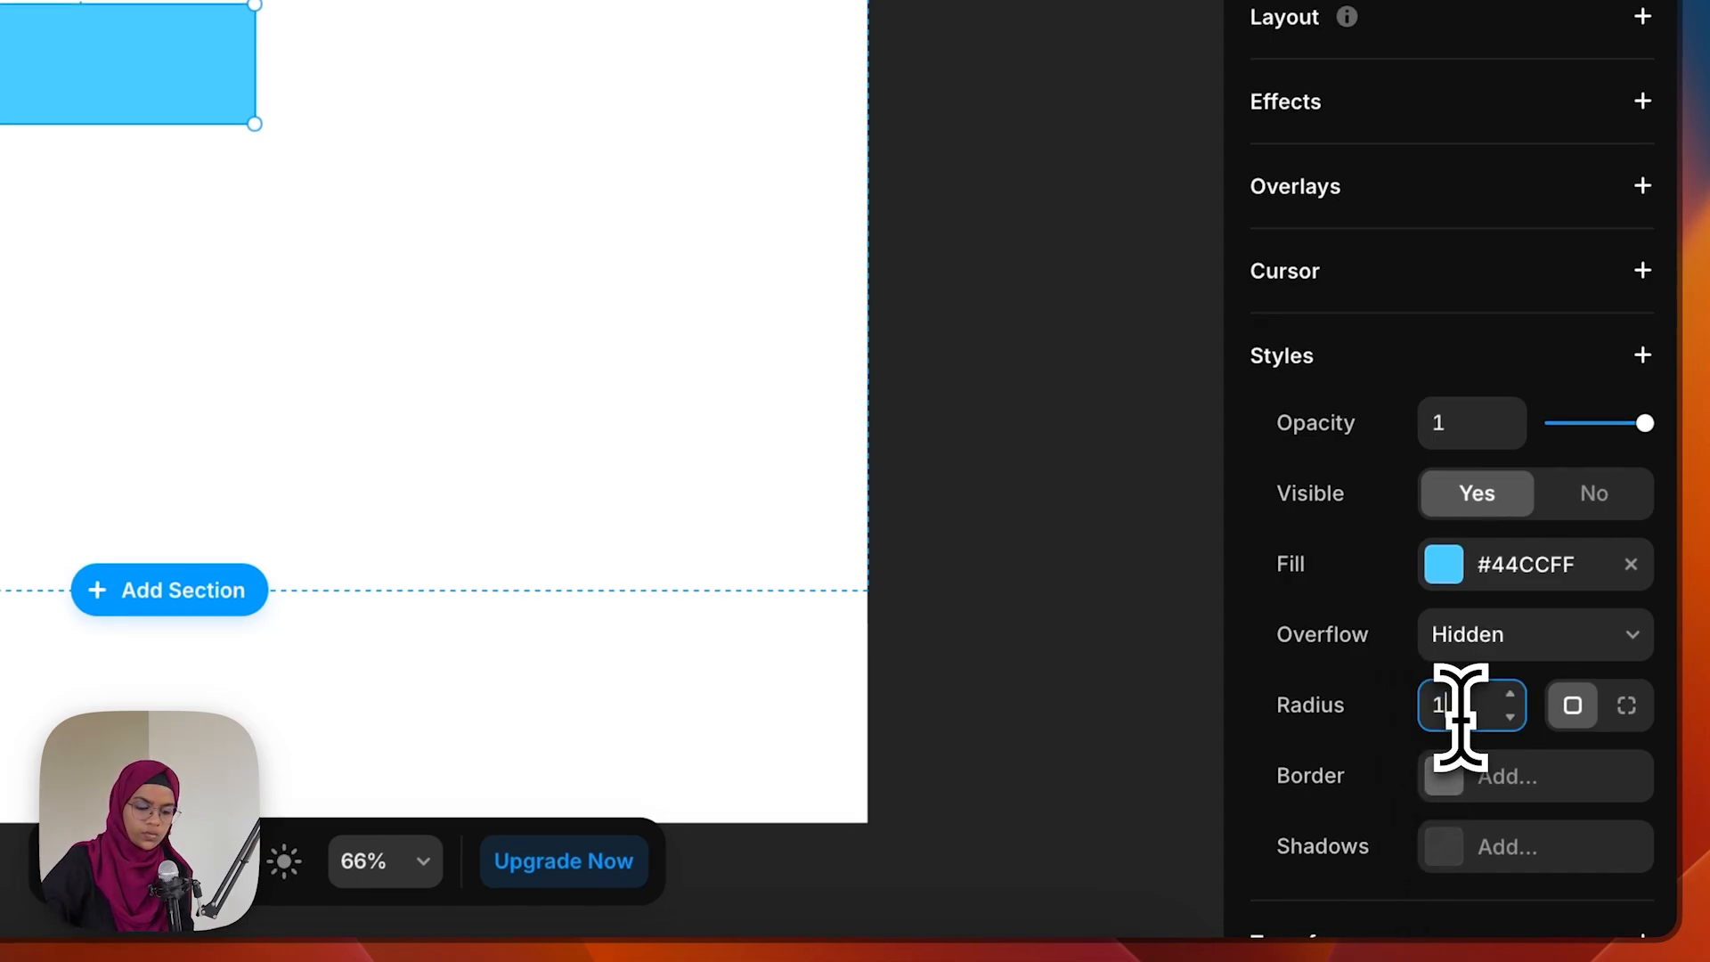
type("20")
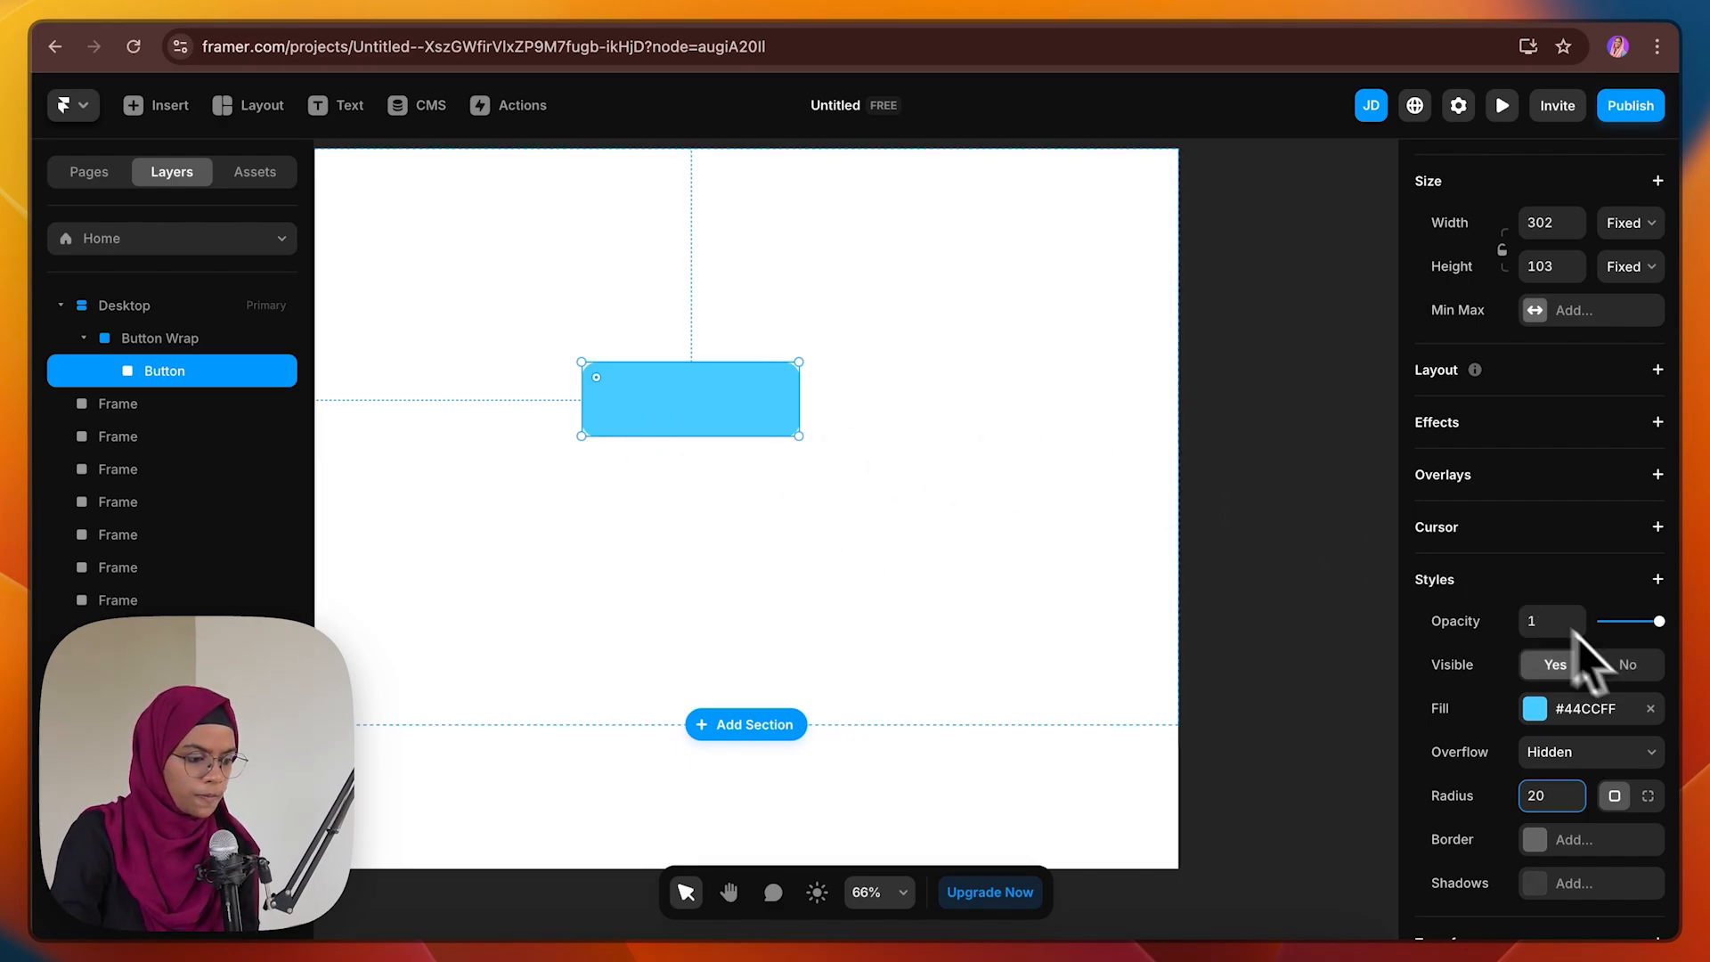
left_click(1613, 713)
left_click_drag(1299, 653, 1404, 764)
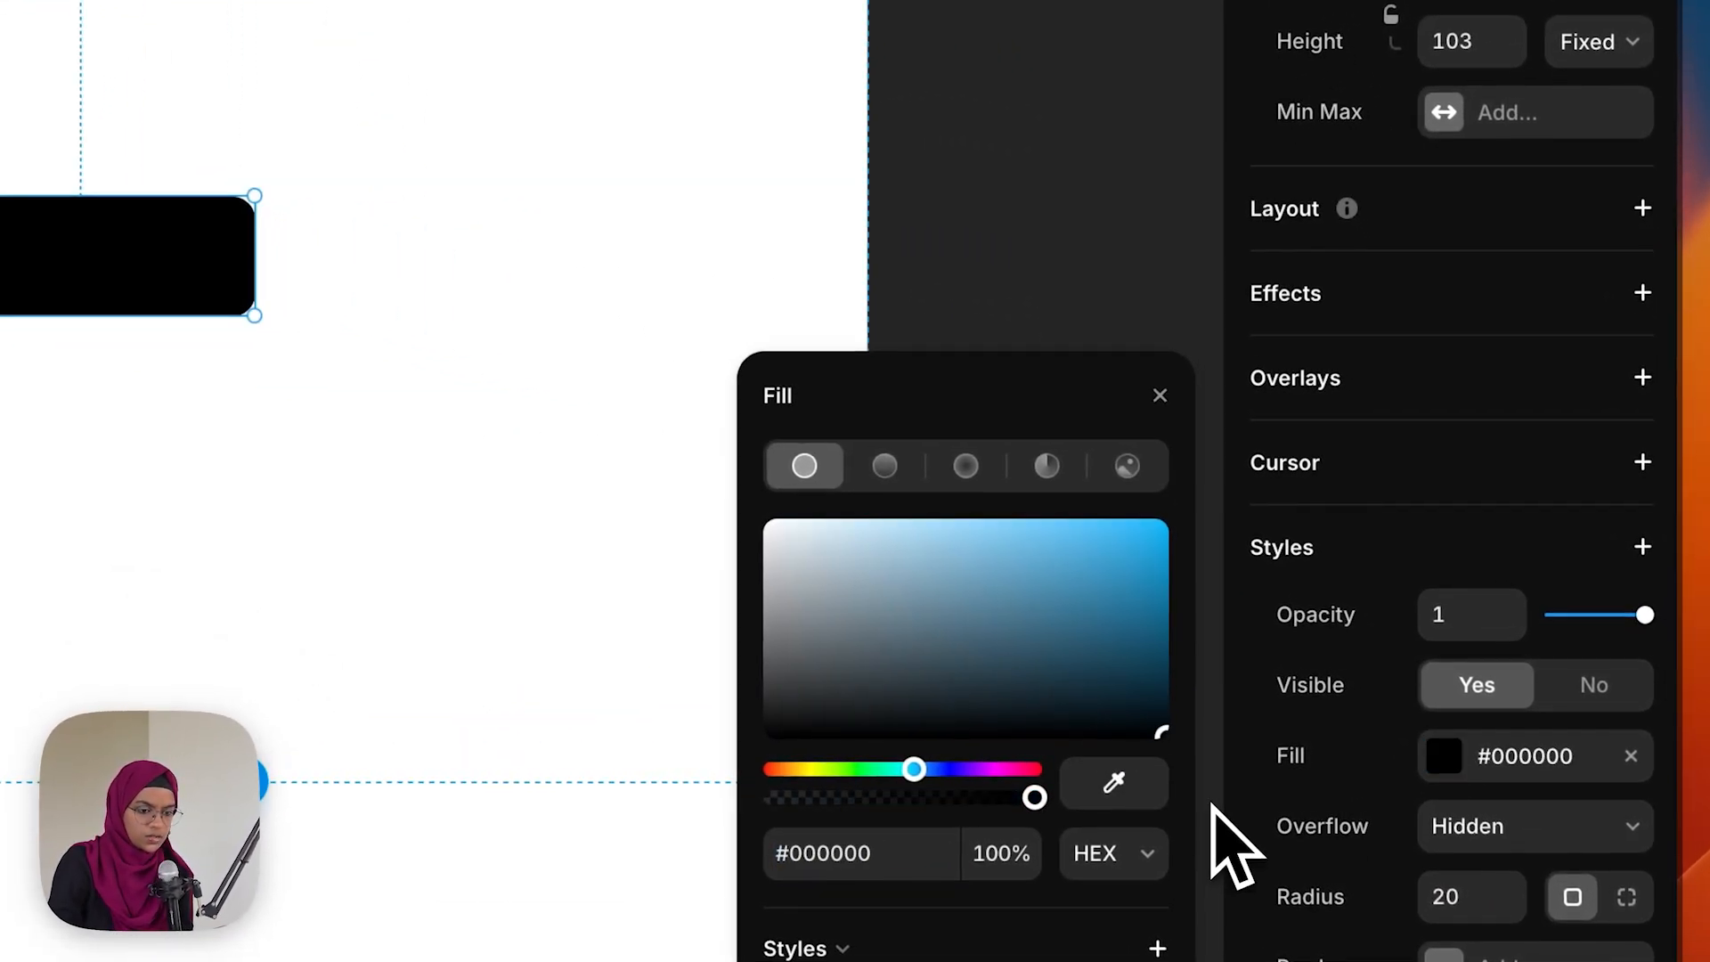
key("Escape")
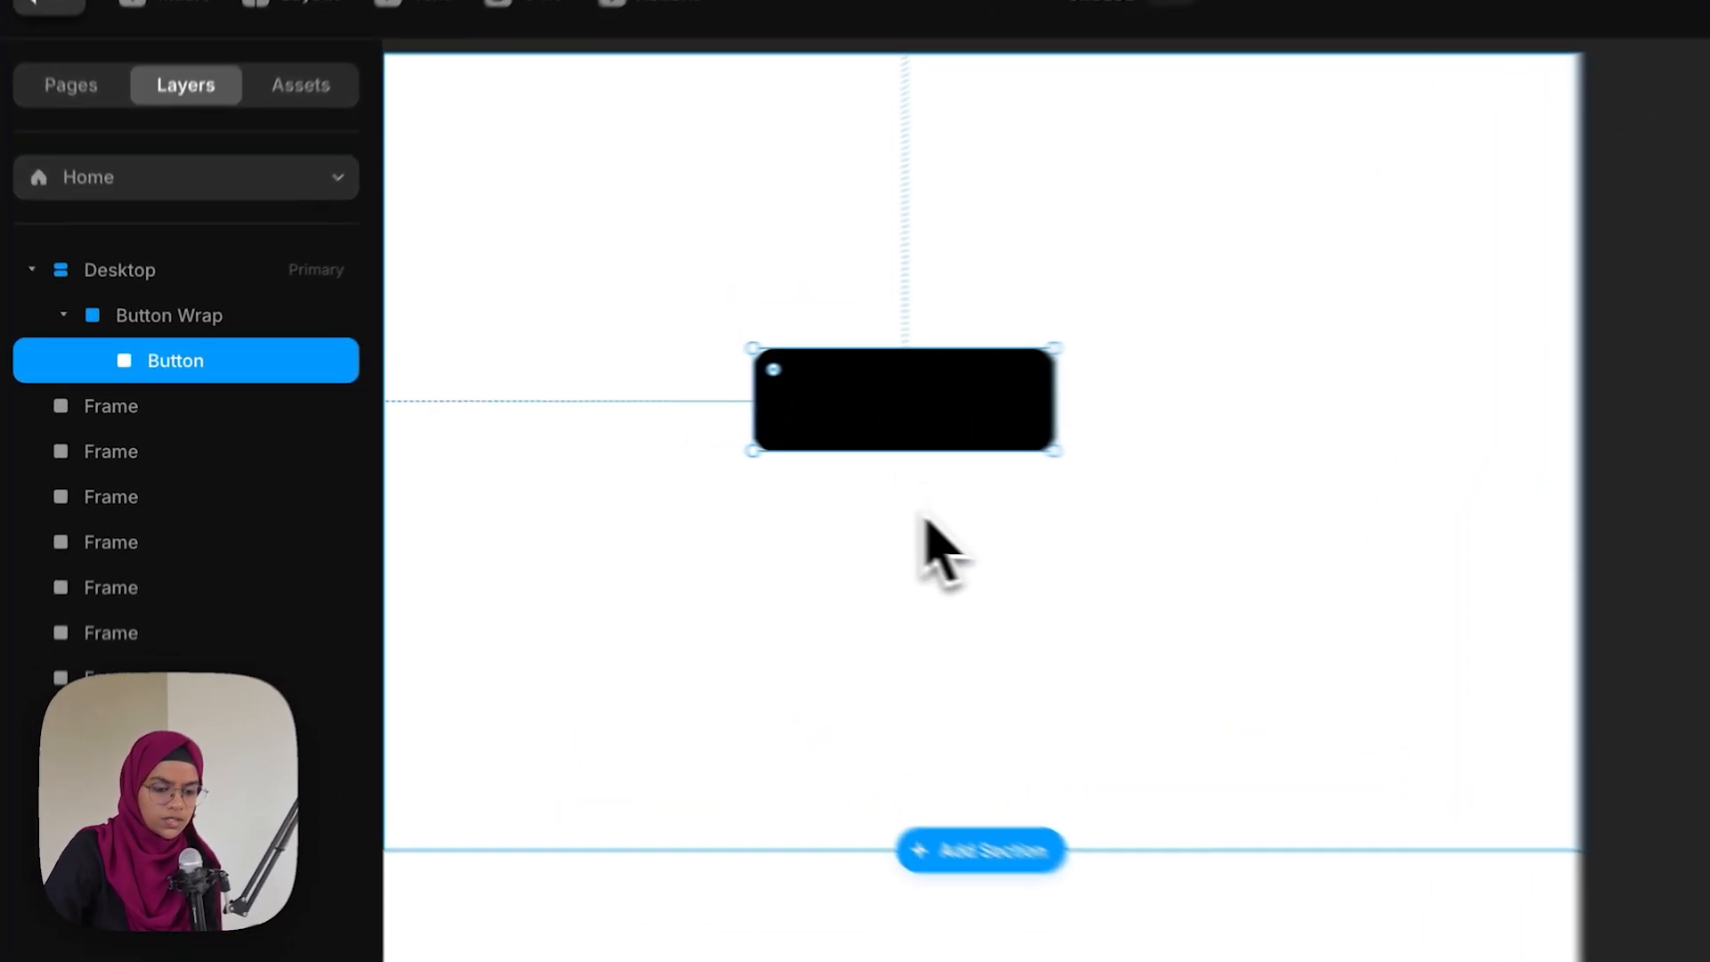
key("Escape")
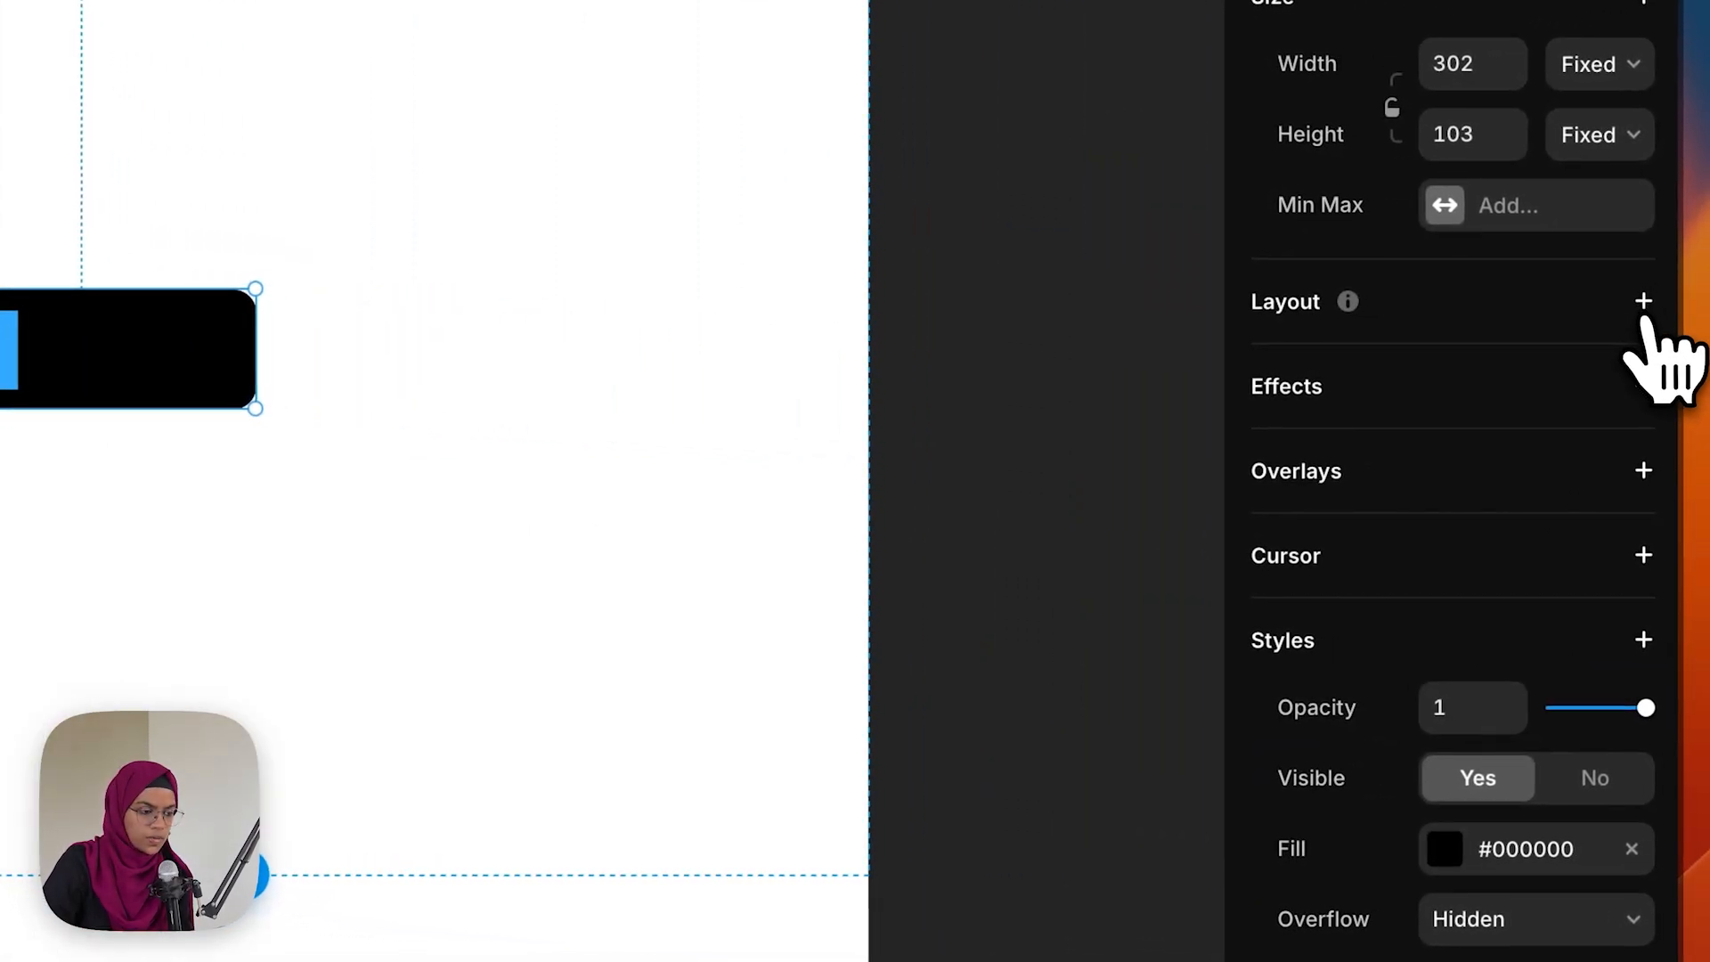
Give the button a horizontal stack layout distributed to Start with padding 10, and fit its height to its content
left_click(1643, 303)
left_click(1465, 509)
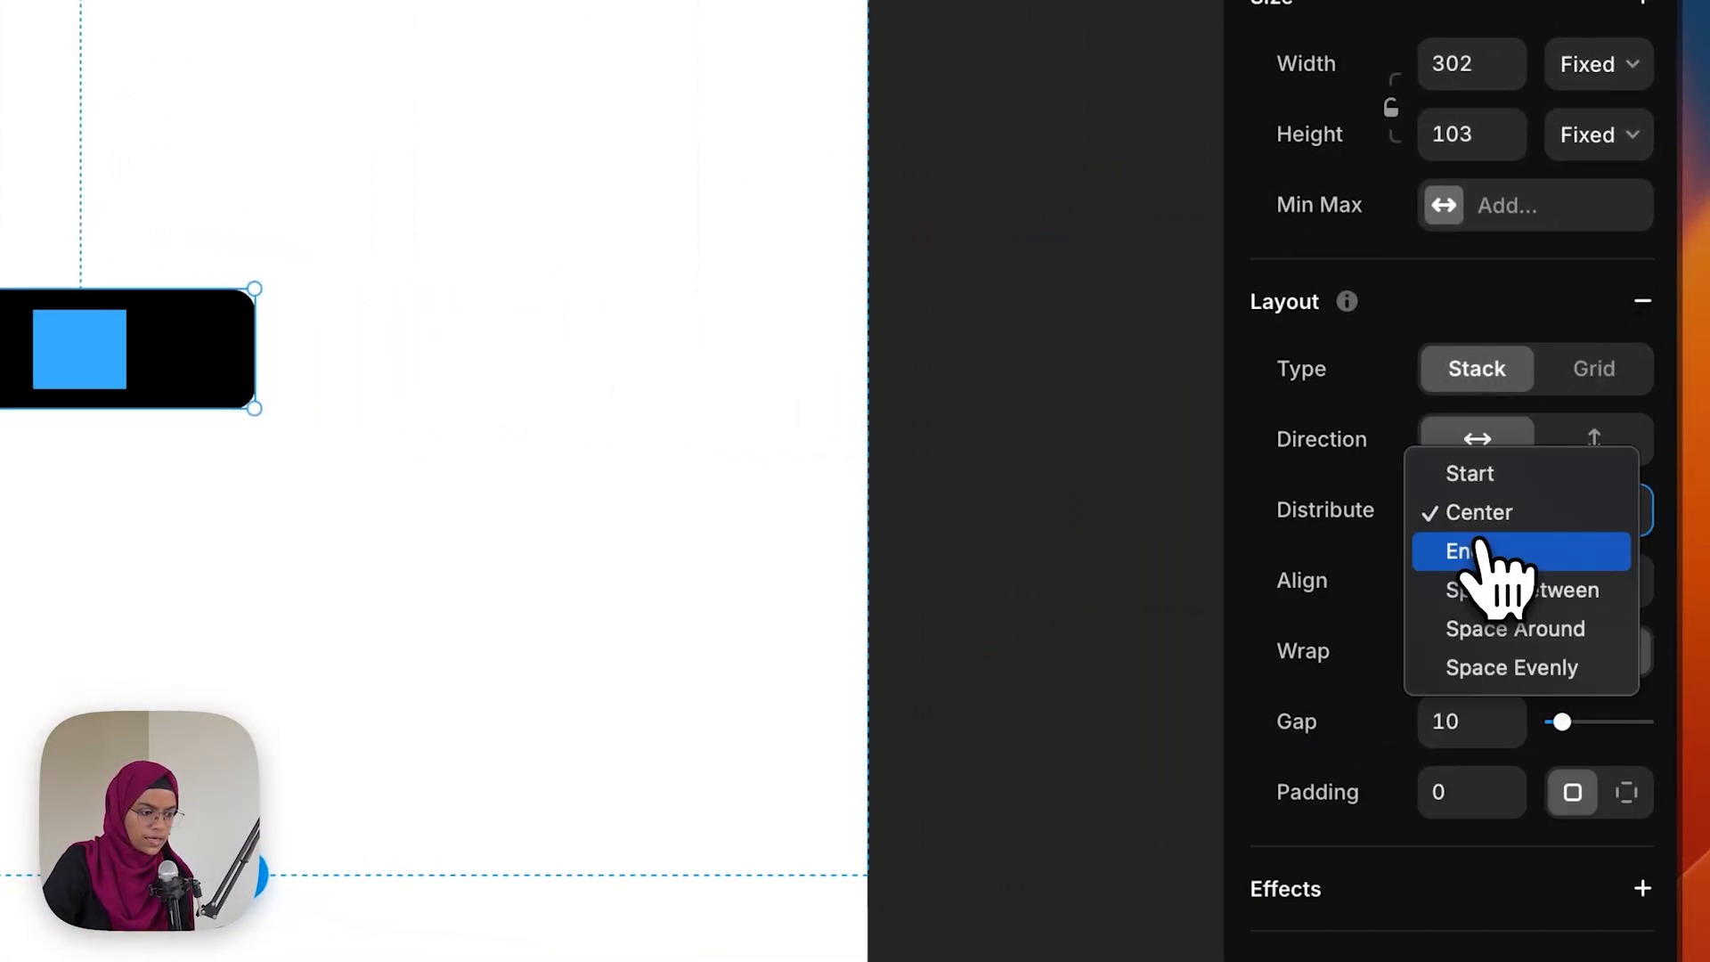
left_click(1481, 481)
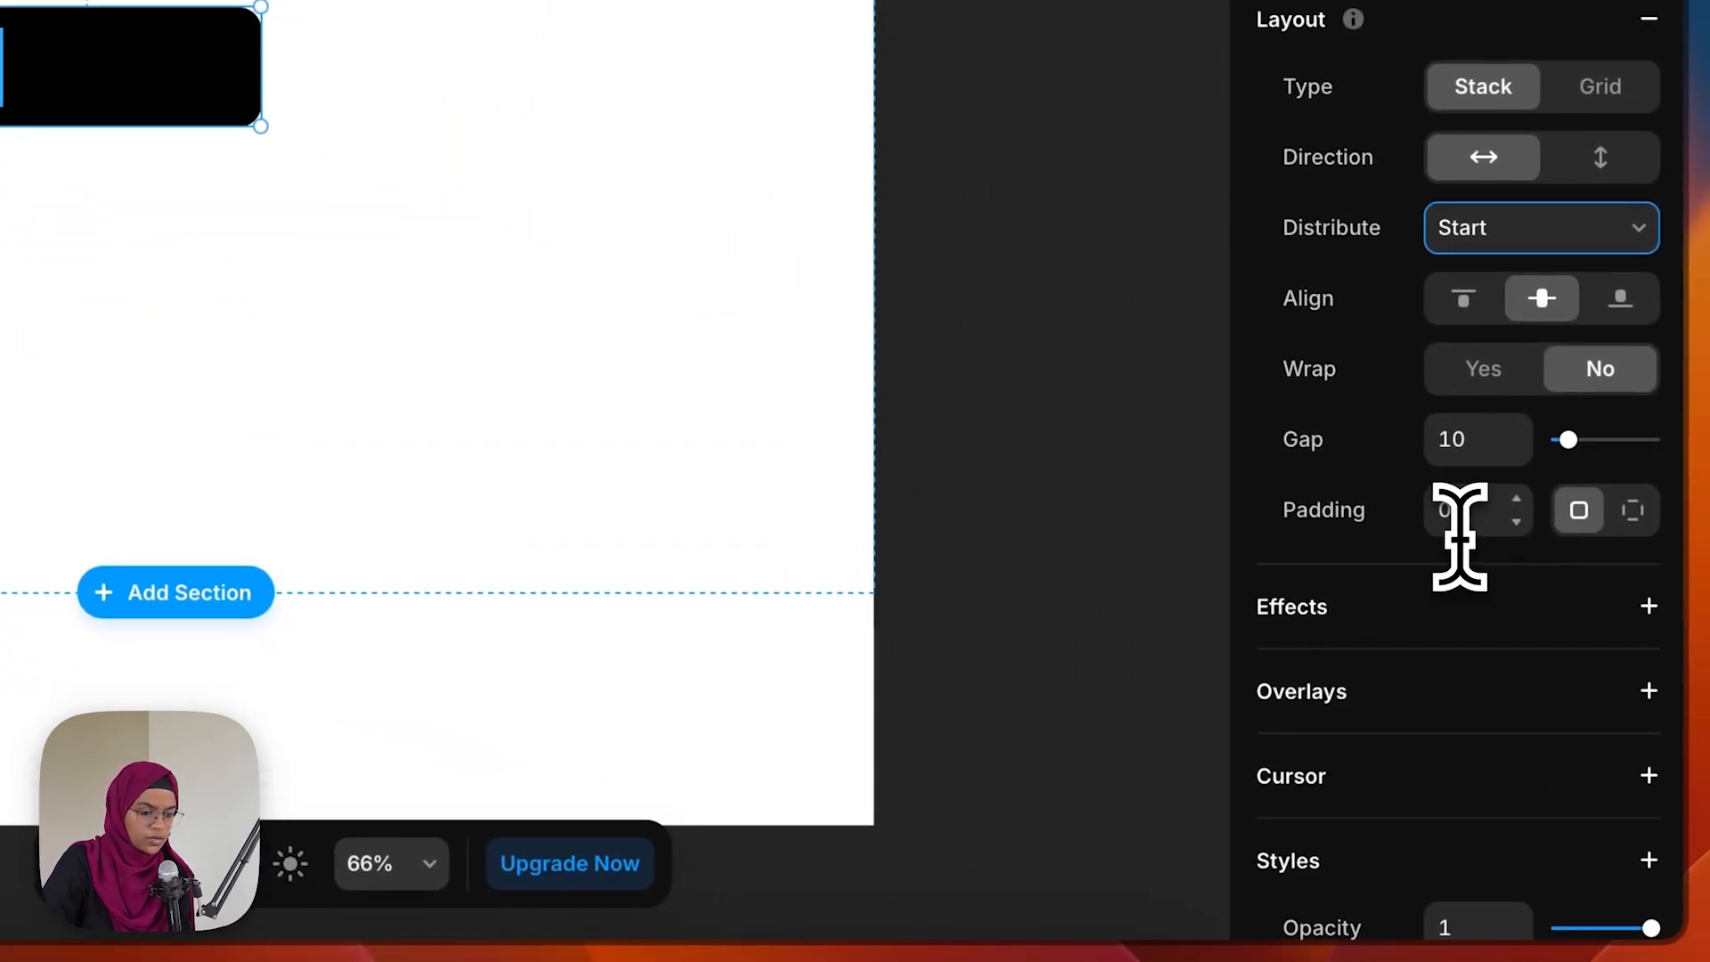
left_click(1461, 791)
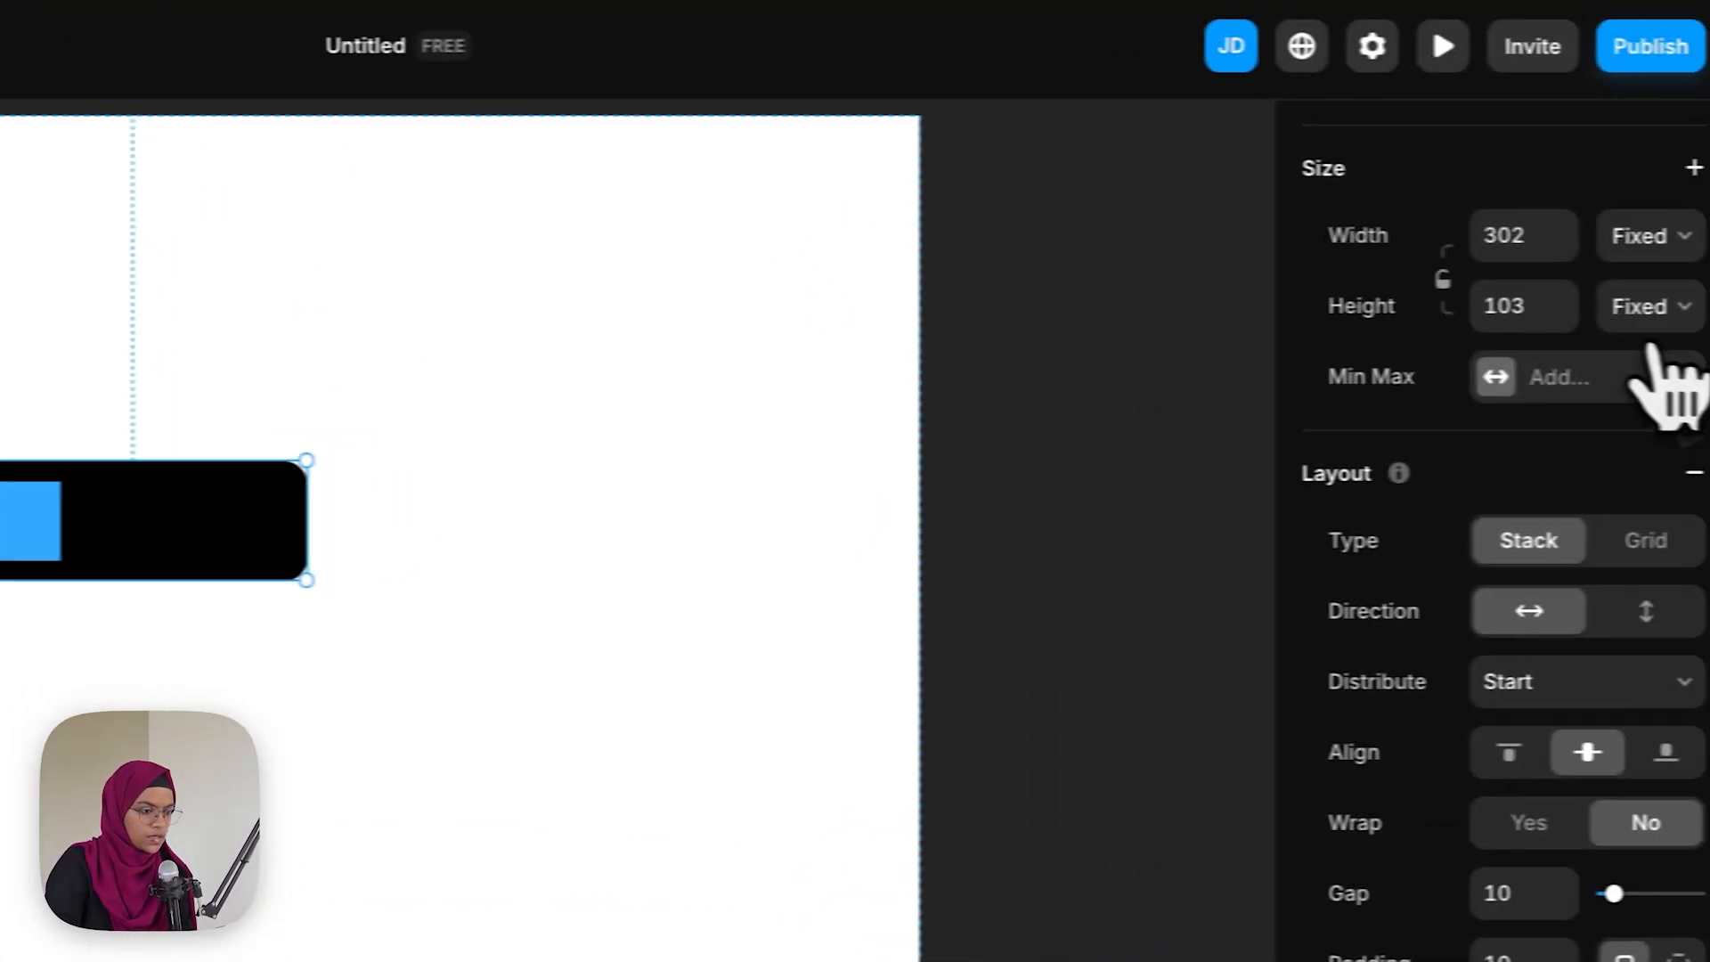
left_click(1642, 305)
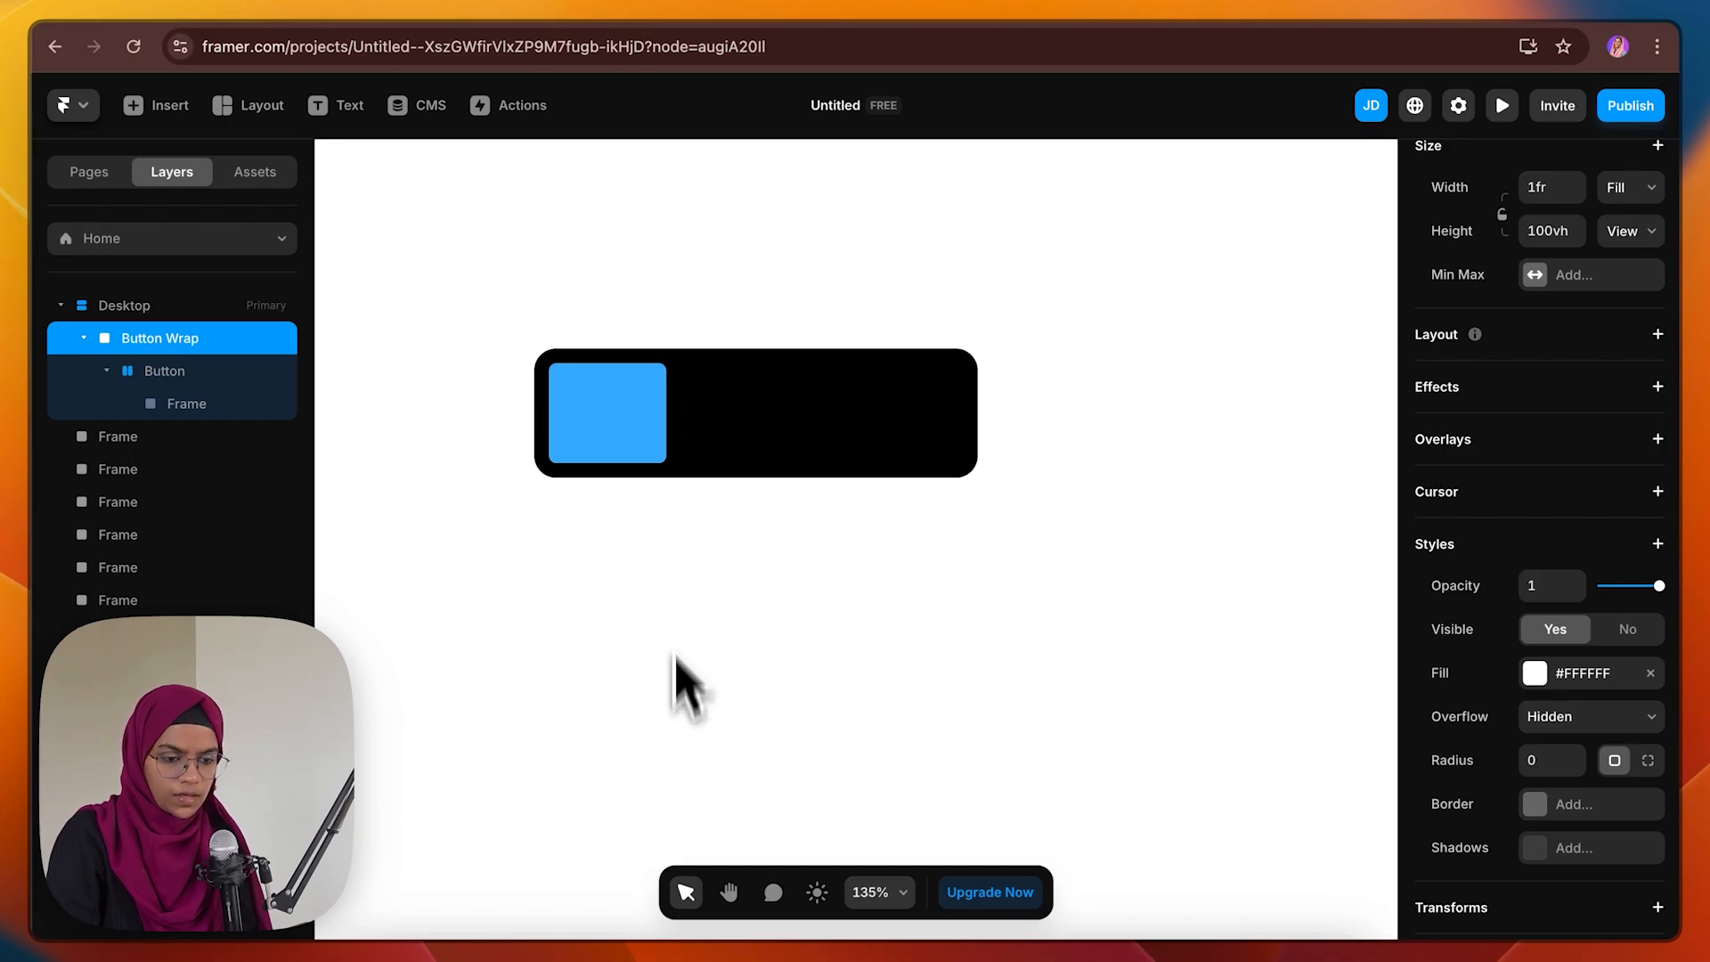
Copy the lime swatch's colour #B4FF33 and apply it as the fill of the frame inside the button
left_click(623, 445)
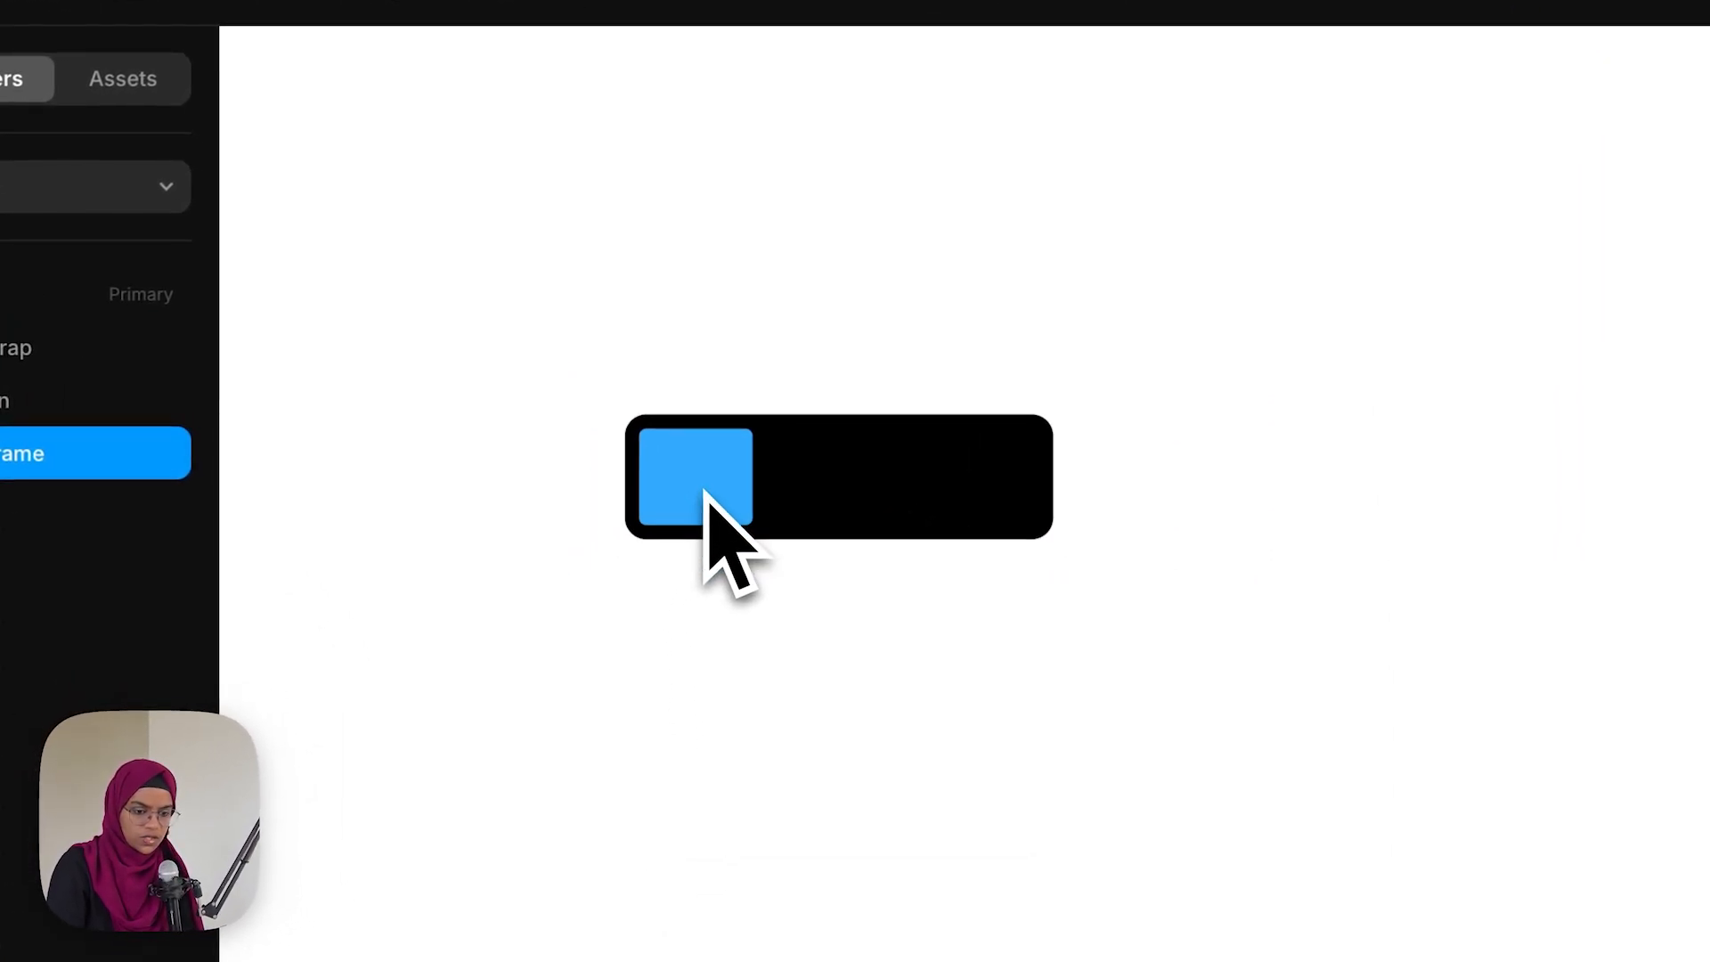
scroll(707, 497, "down", 3)
left_click(764, 668)
left_click_drag(763, 668, 1164, 650)
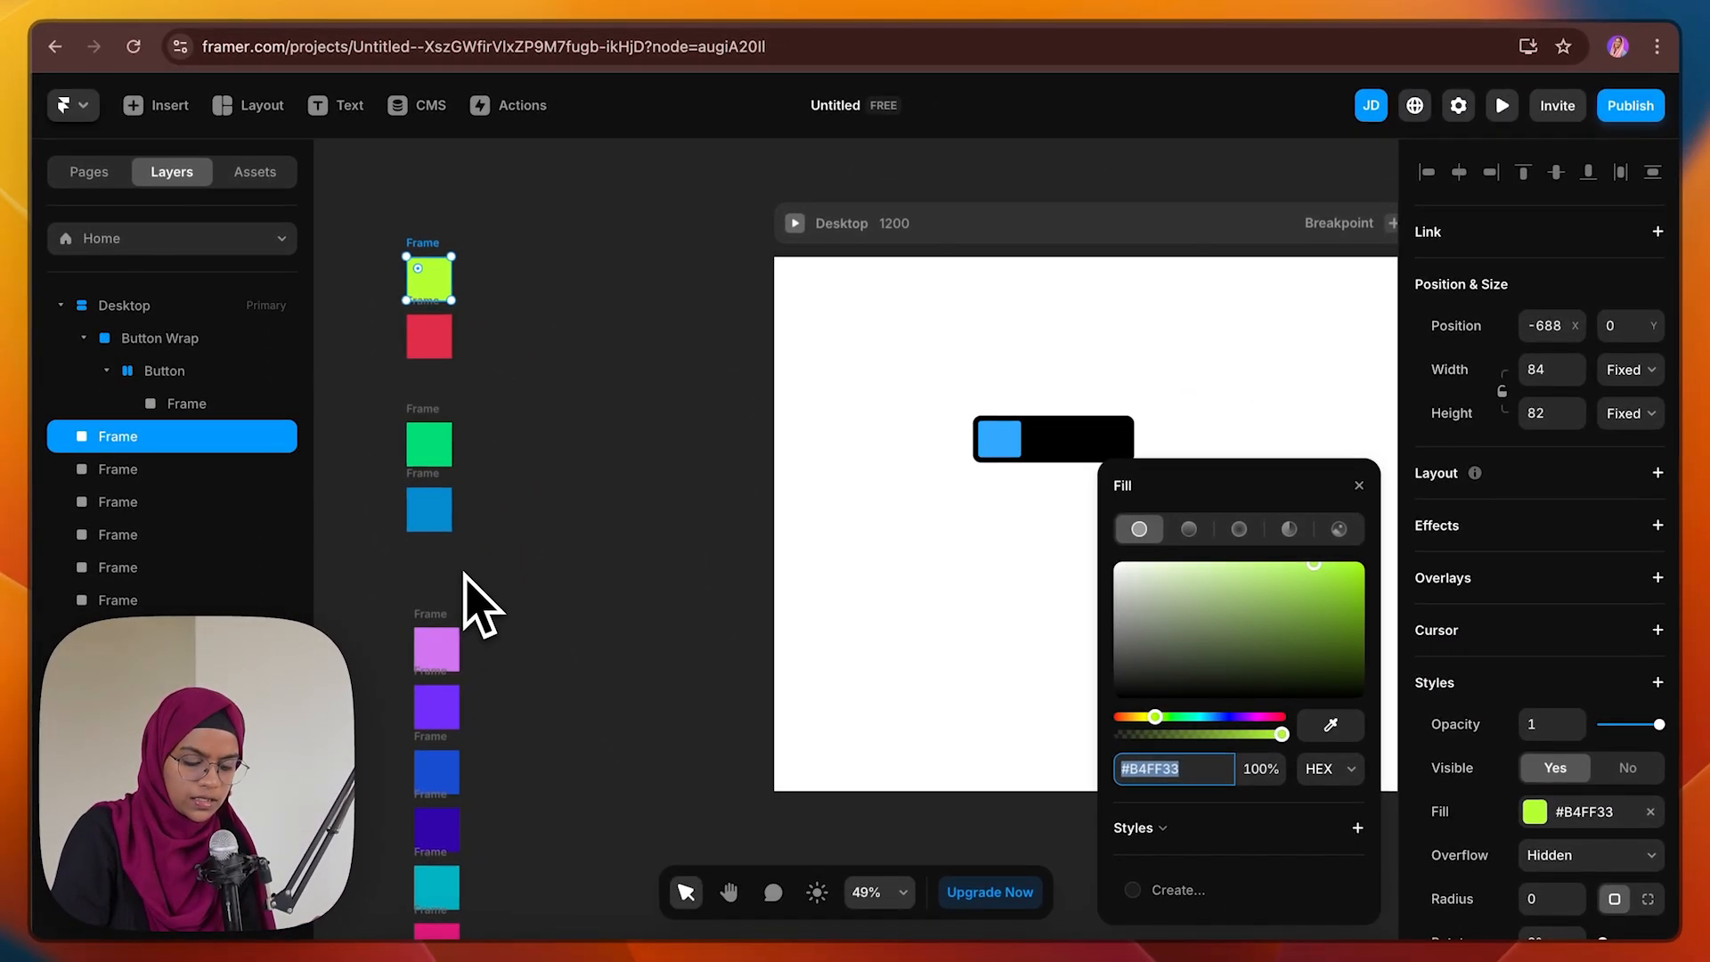
type("33AAFF")
key("Return")
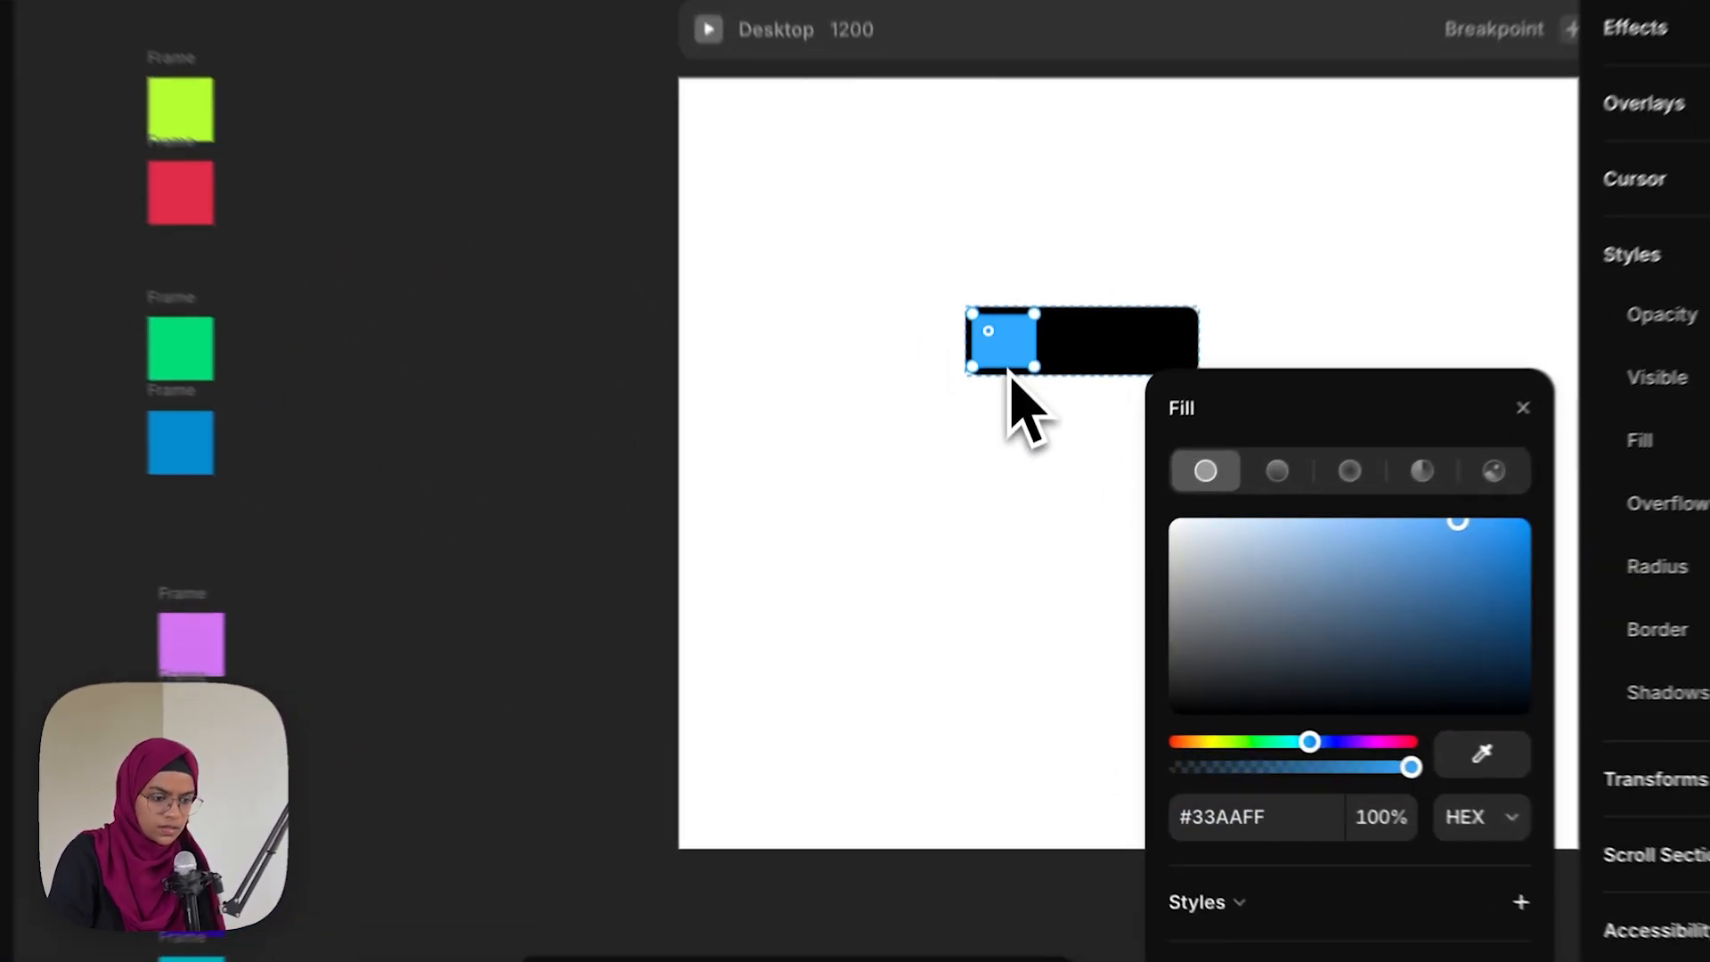
key("space")
left_click_drag(1004, 535, 698, 530)
left_click(1339, 835)
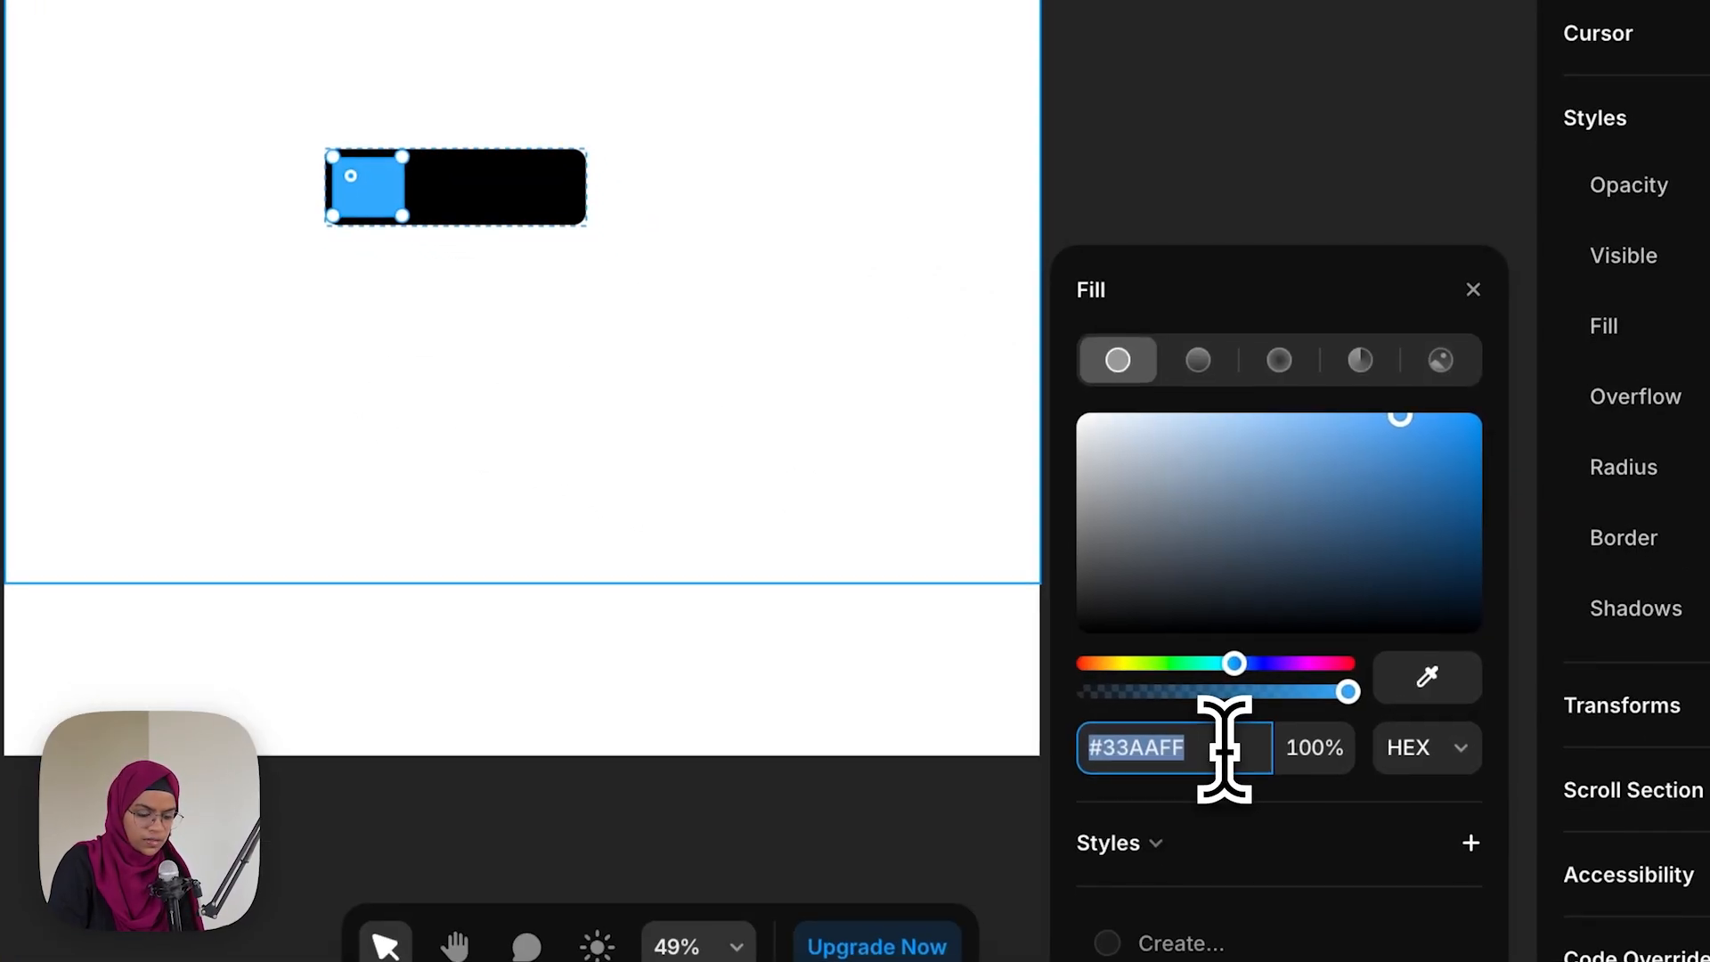
key("Return")
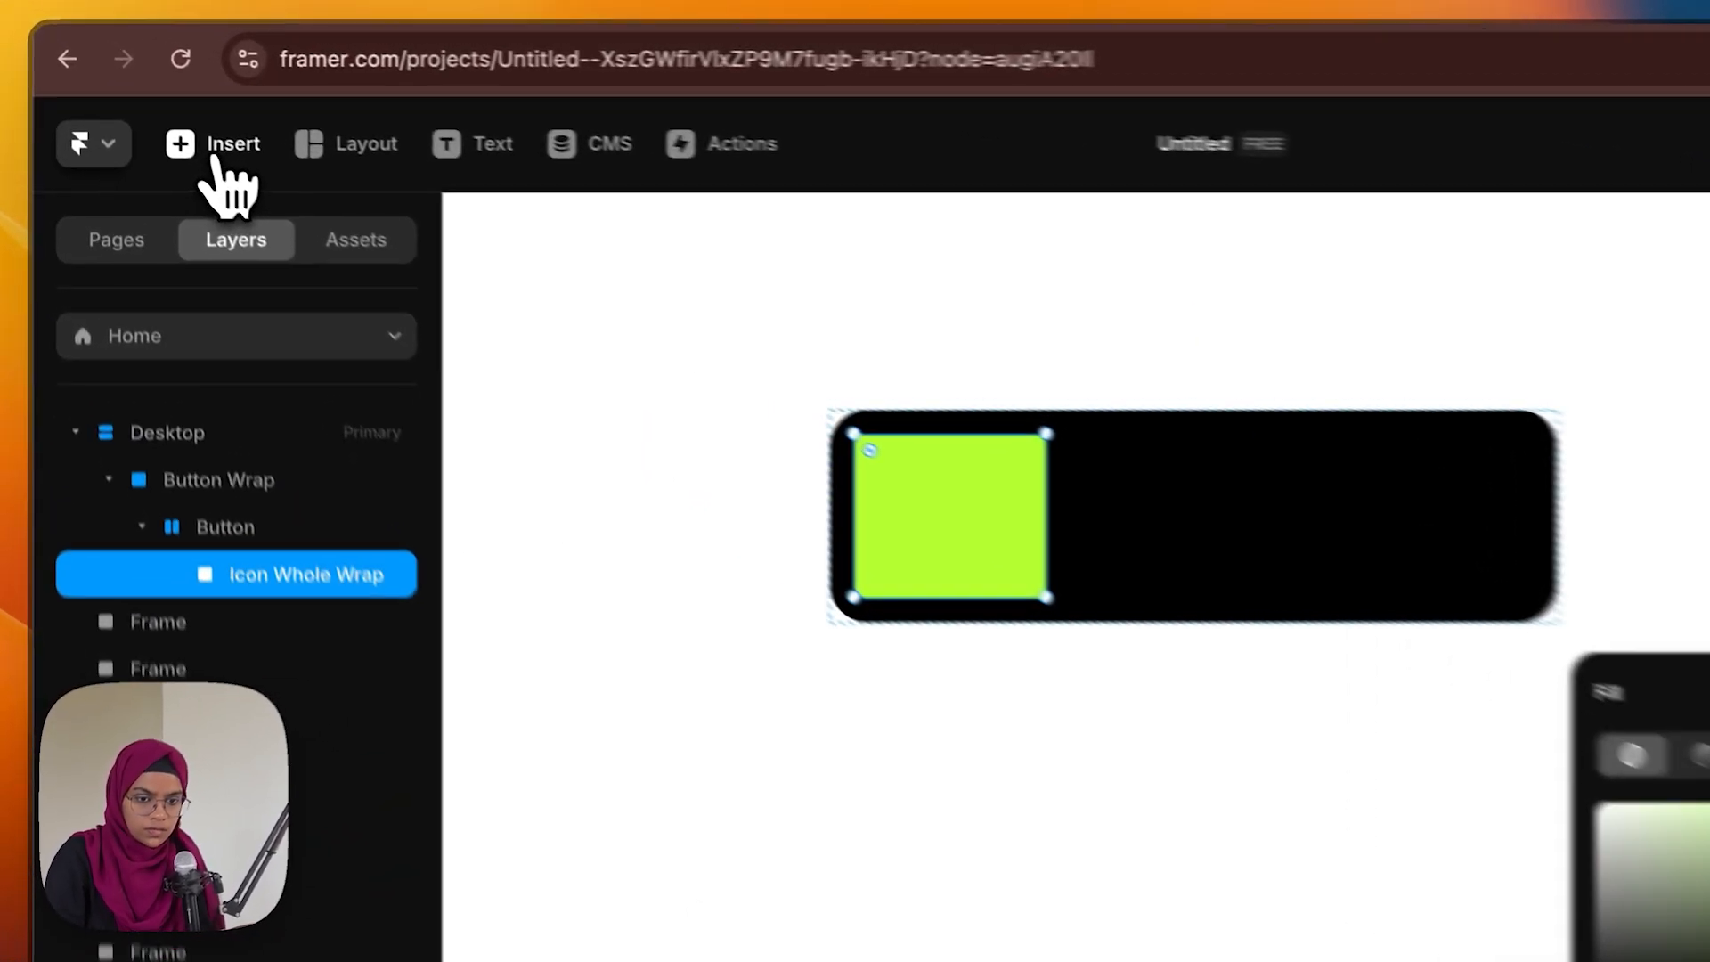
Insert a Phosphor icon into the lime Icon Whole Wrap frame and centre it with a horizontal stack layout
left_click(160, 105)
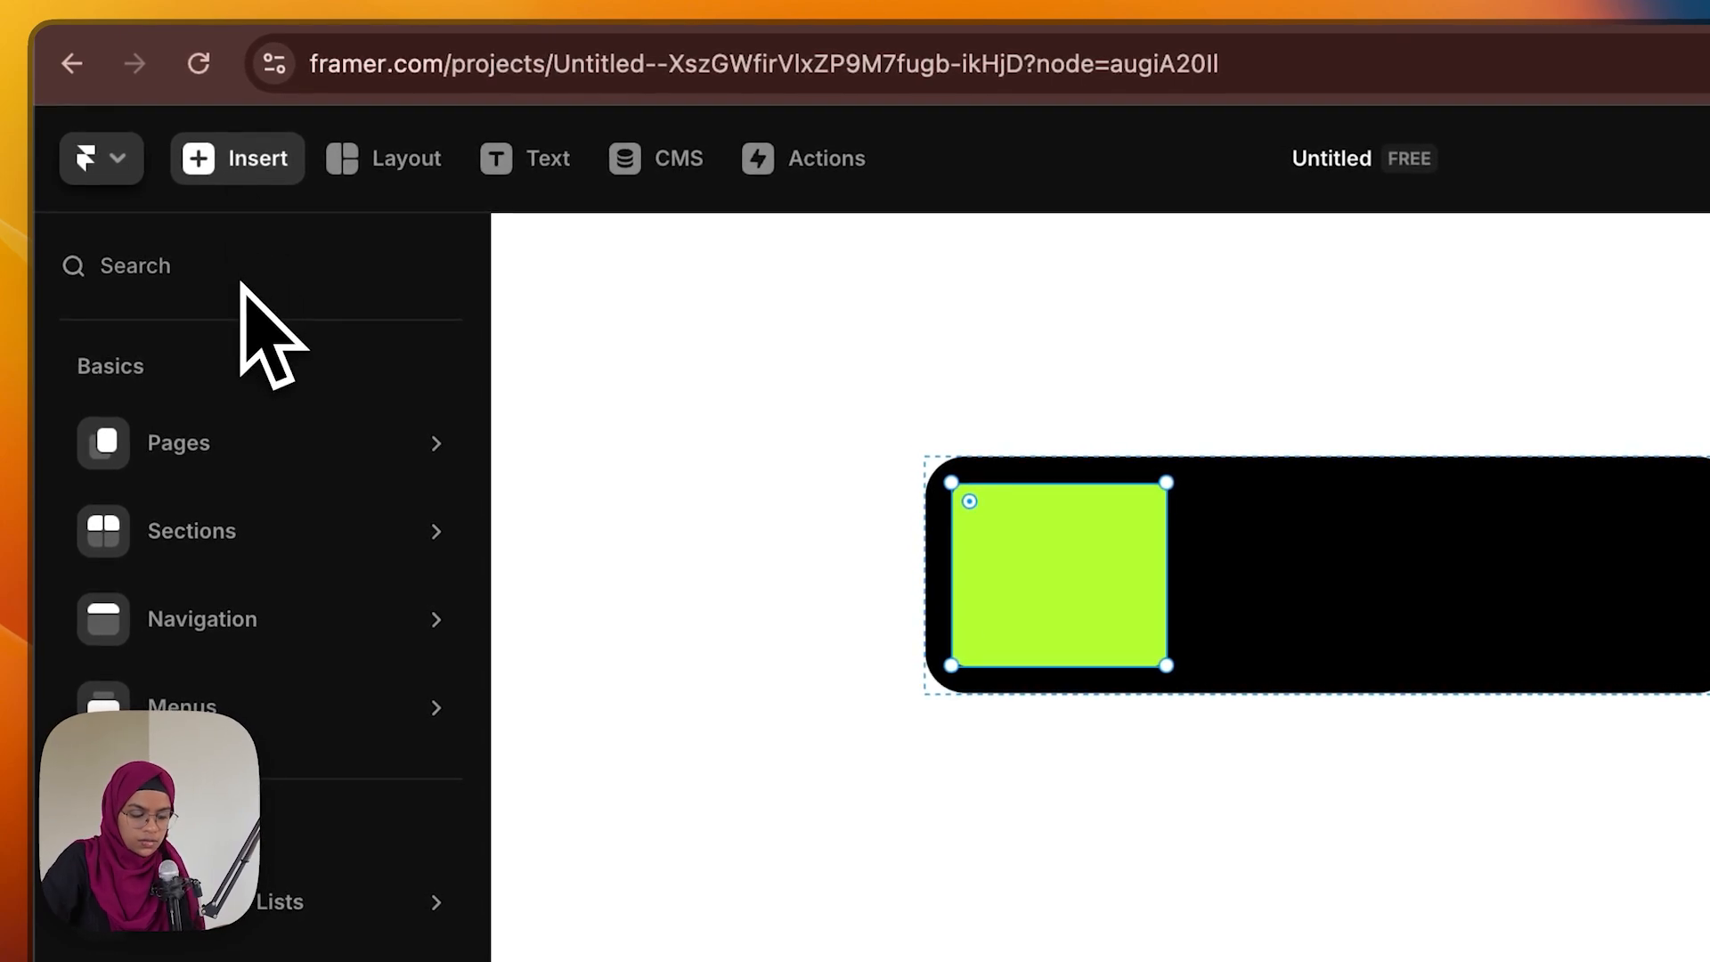
type("pho")
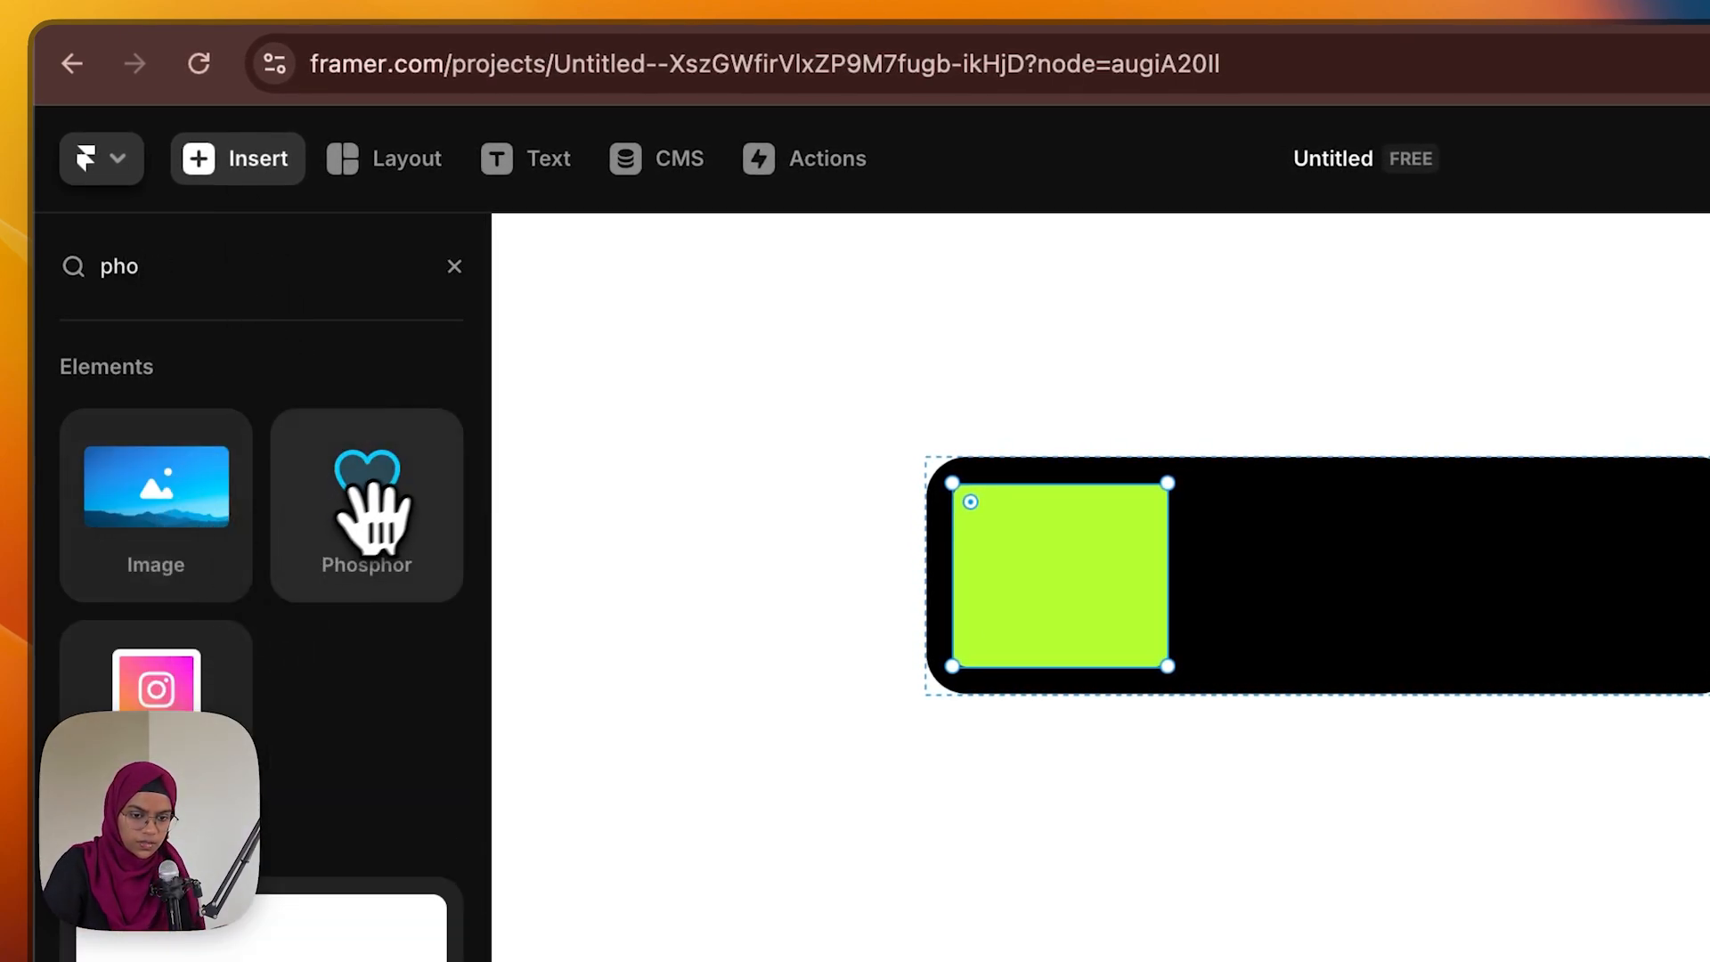
left_click_drag(375, 516, 1060, 590)
left_click(348, 662)
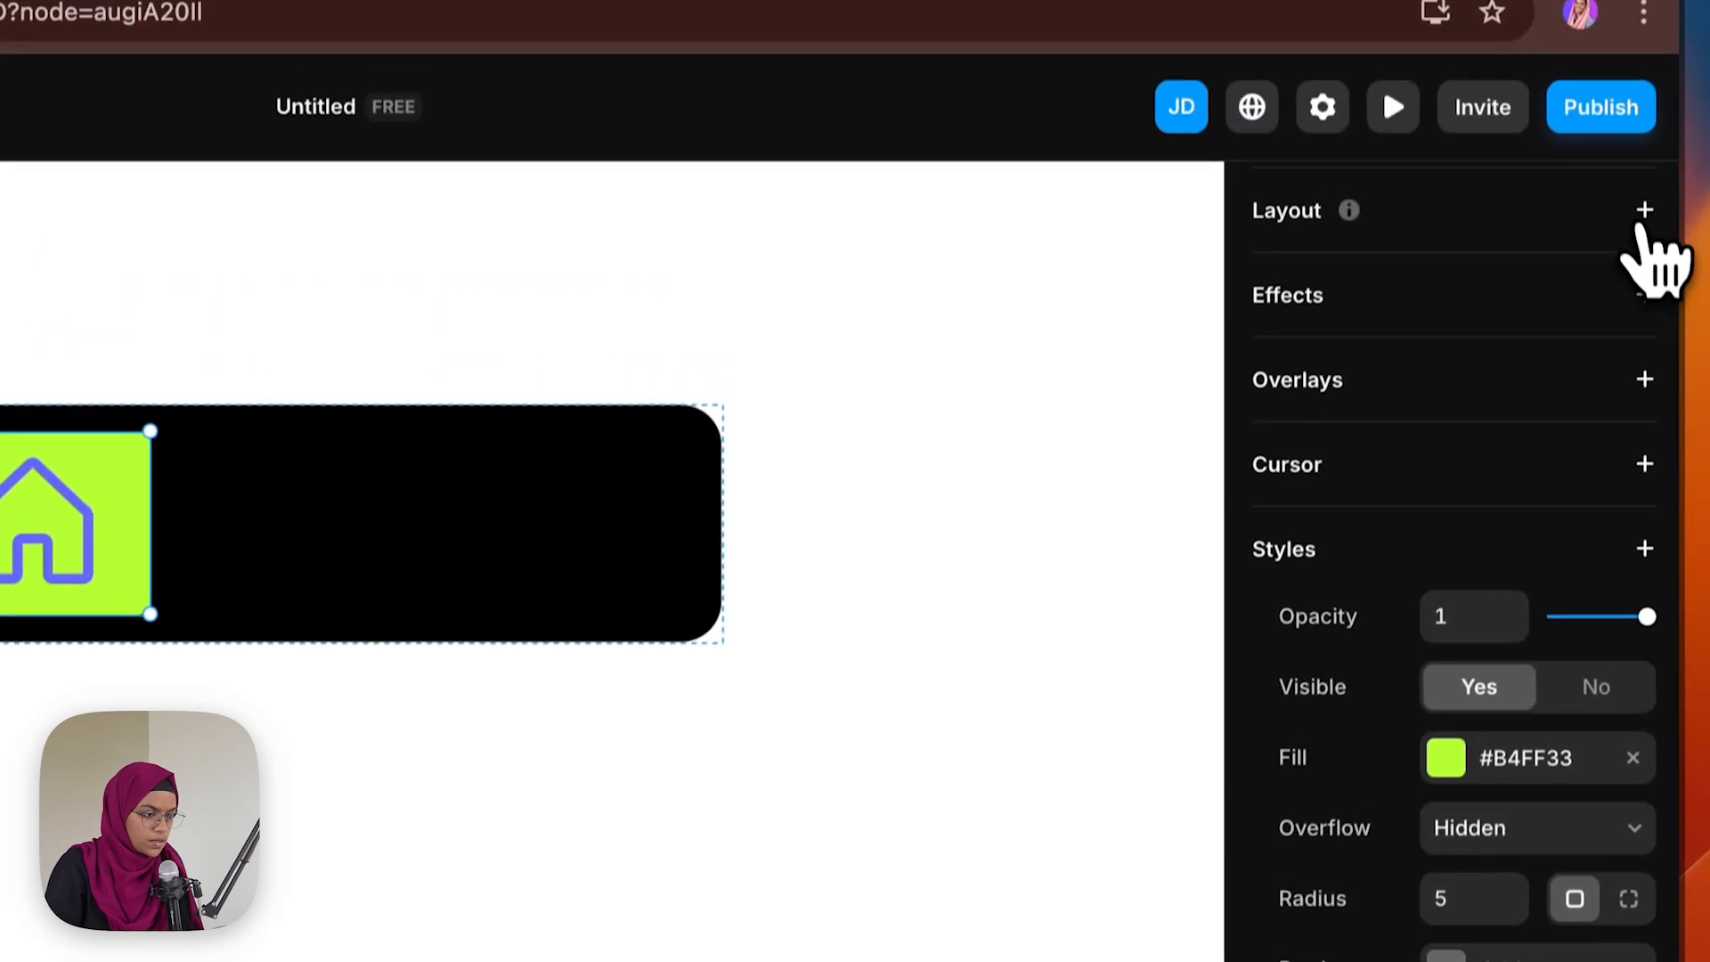
left_click(1645, 210)
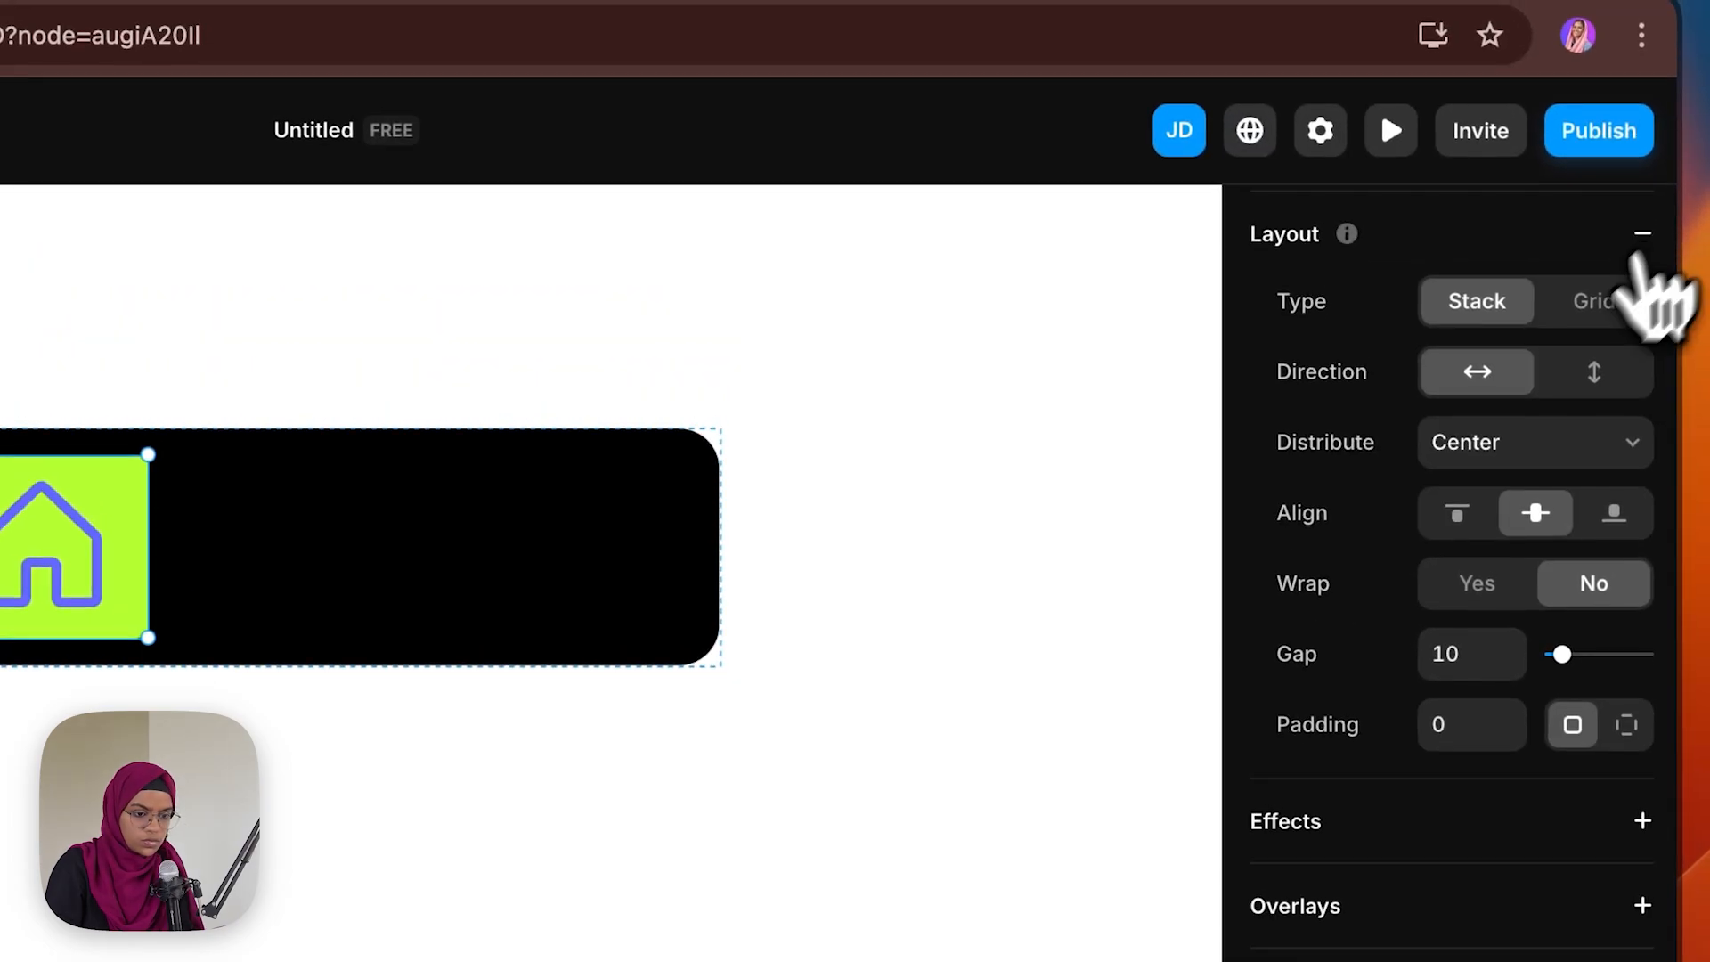
Resize the house icon to 40 × 40 and set its color to black (#000000)
left_click(343, 502)
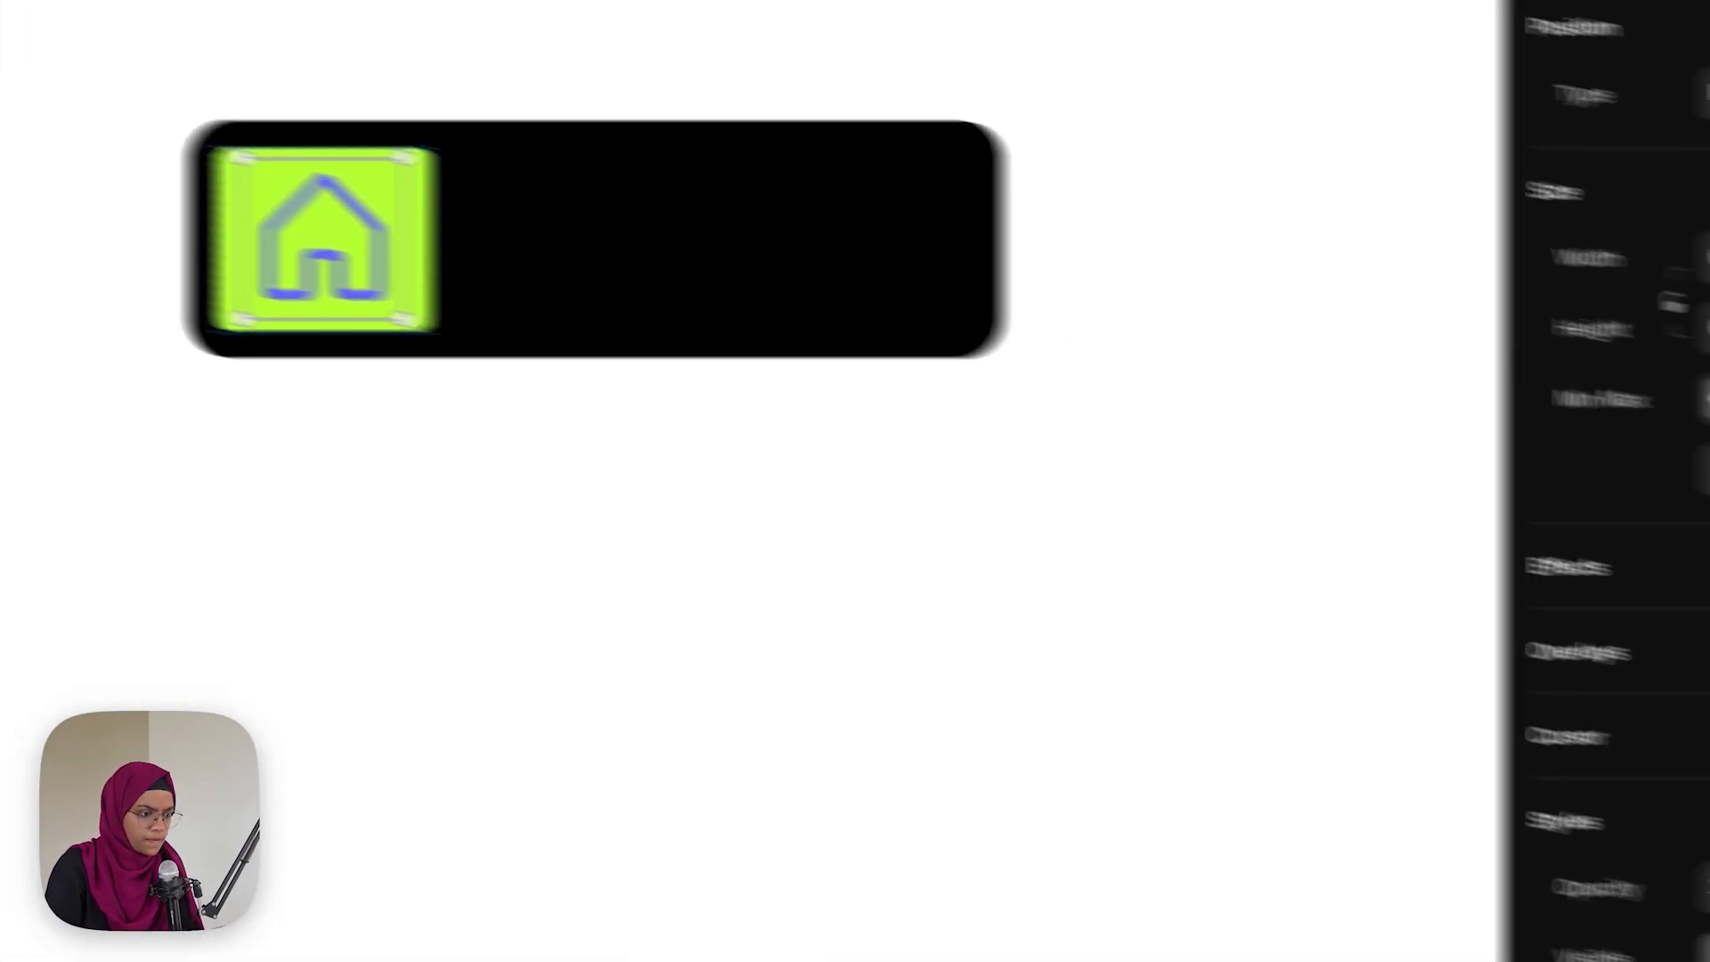
left_click(1486, 213)
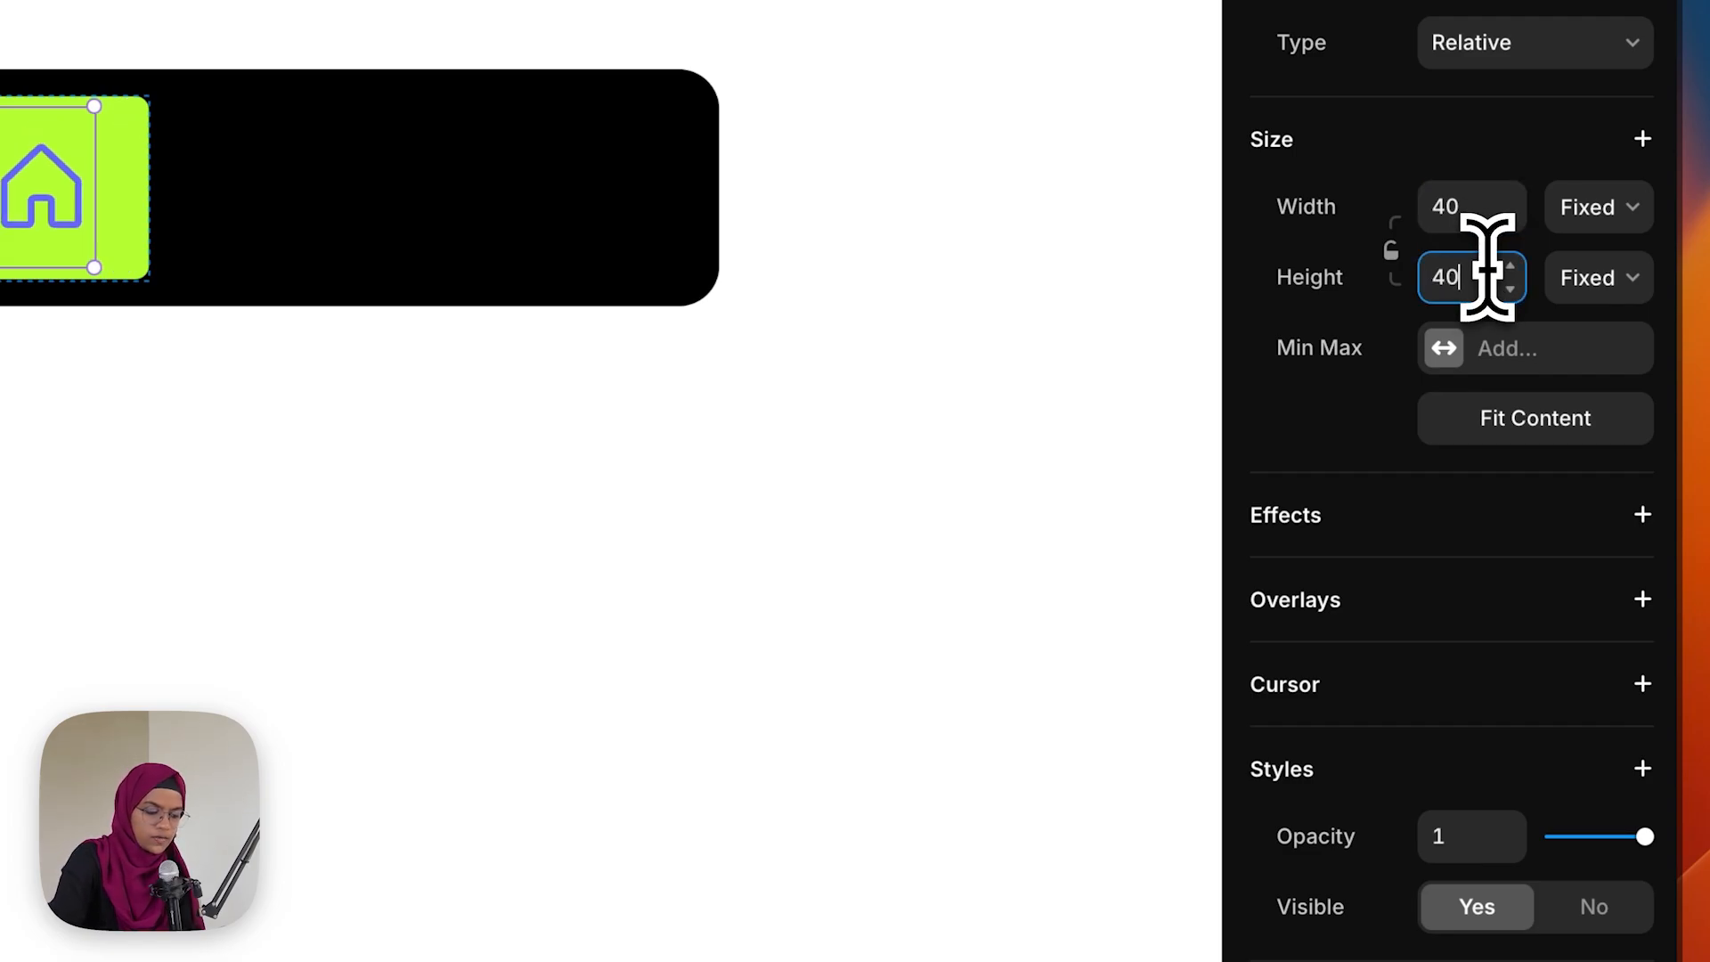
scroll(1545, 706, "down", 6)
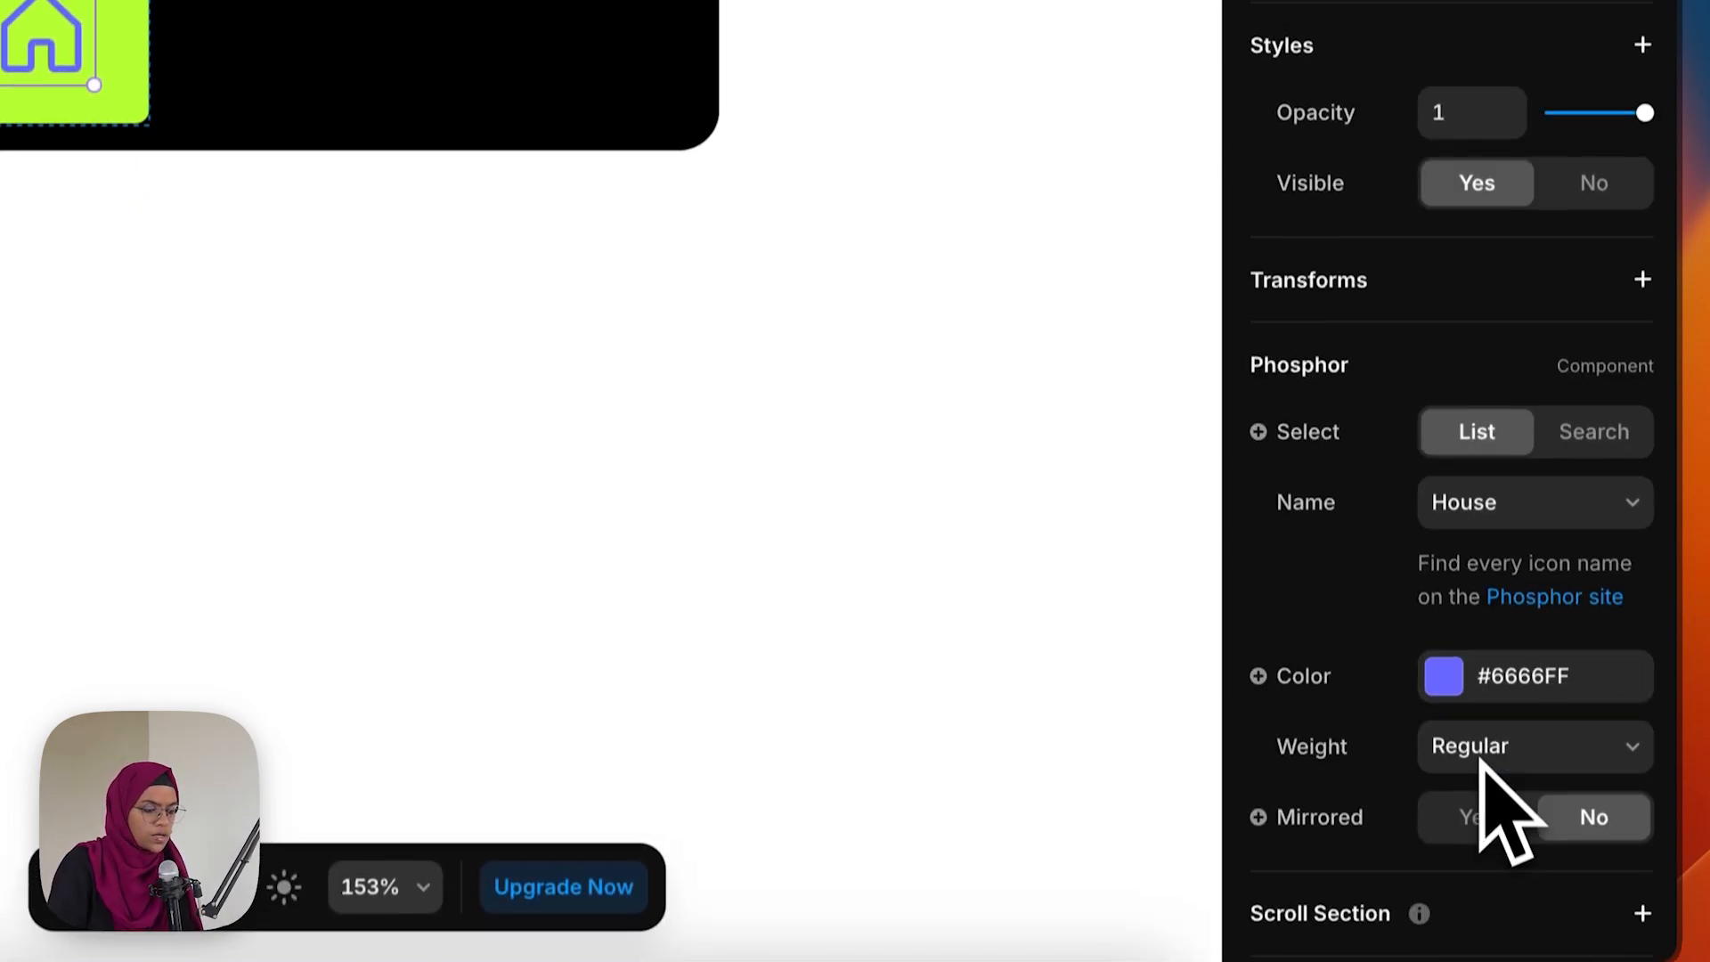
left_click(1500, 656)
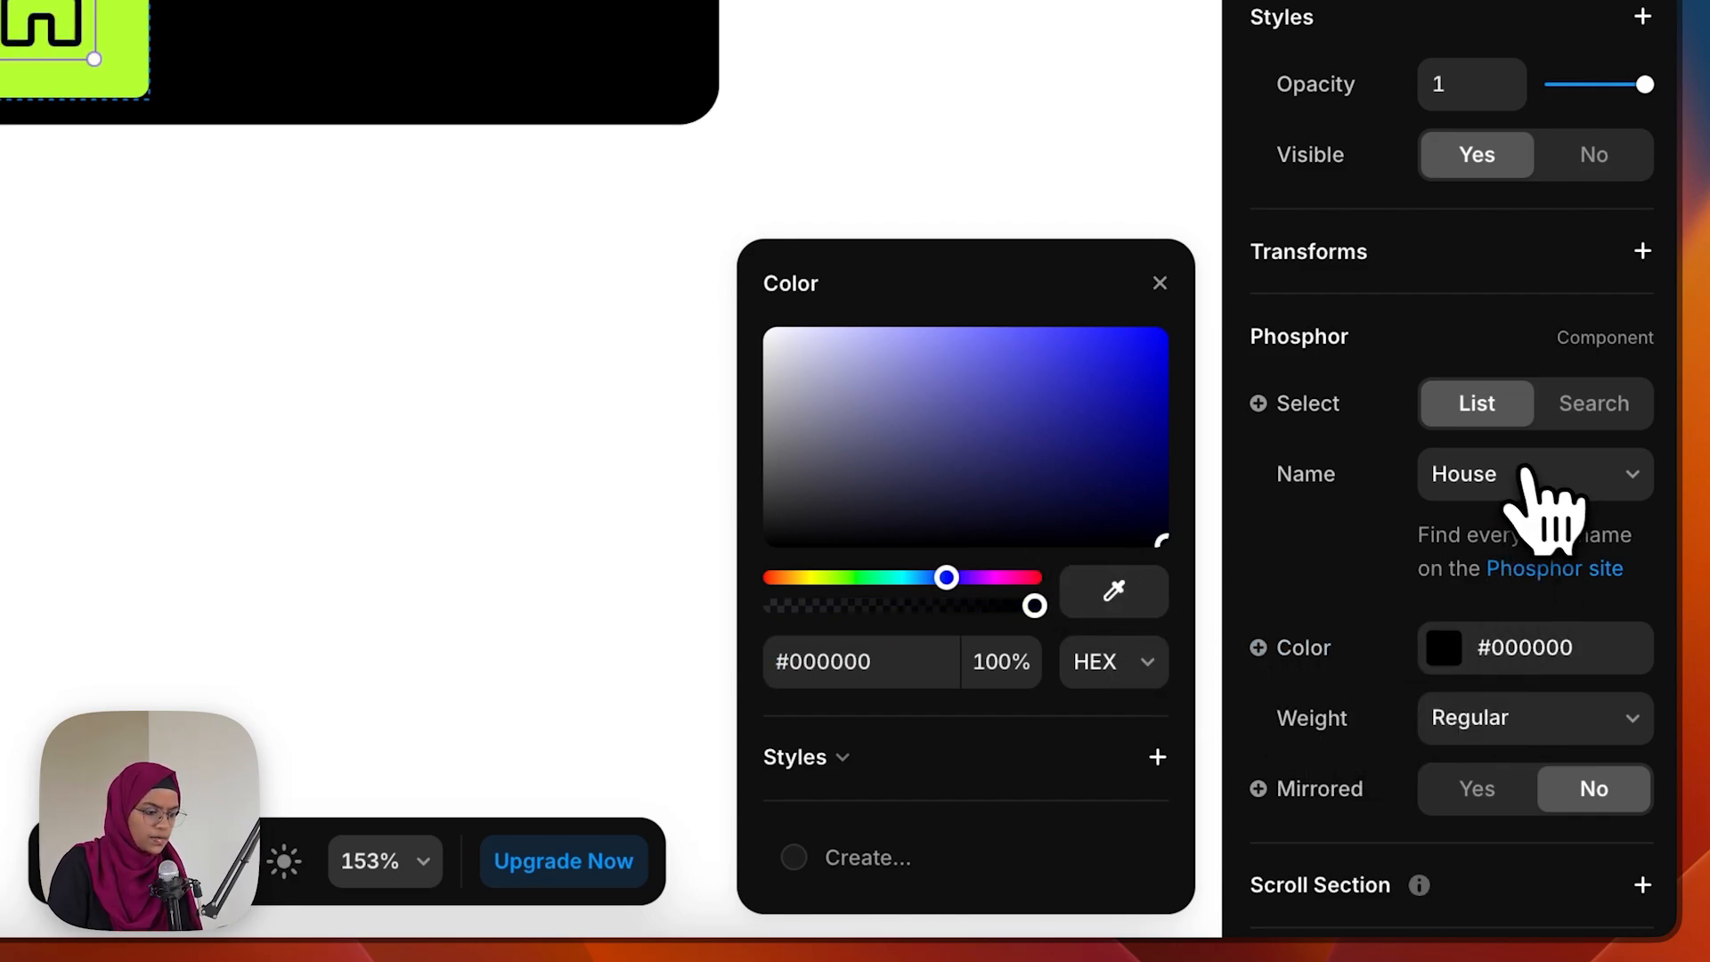
Change the Phosphor icon in the lime frame from the house to ArrowFatLineRight
left_click(1546, 499)
type("ar")
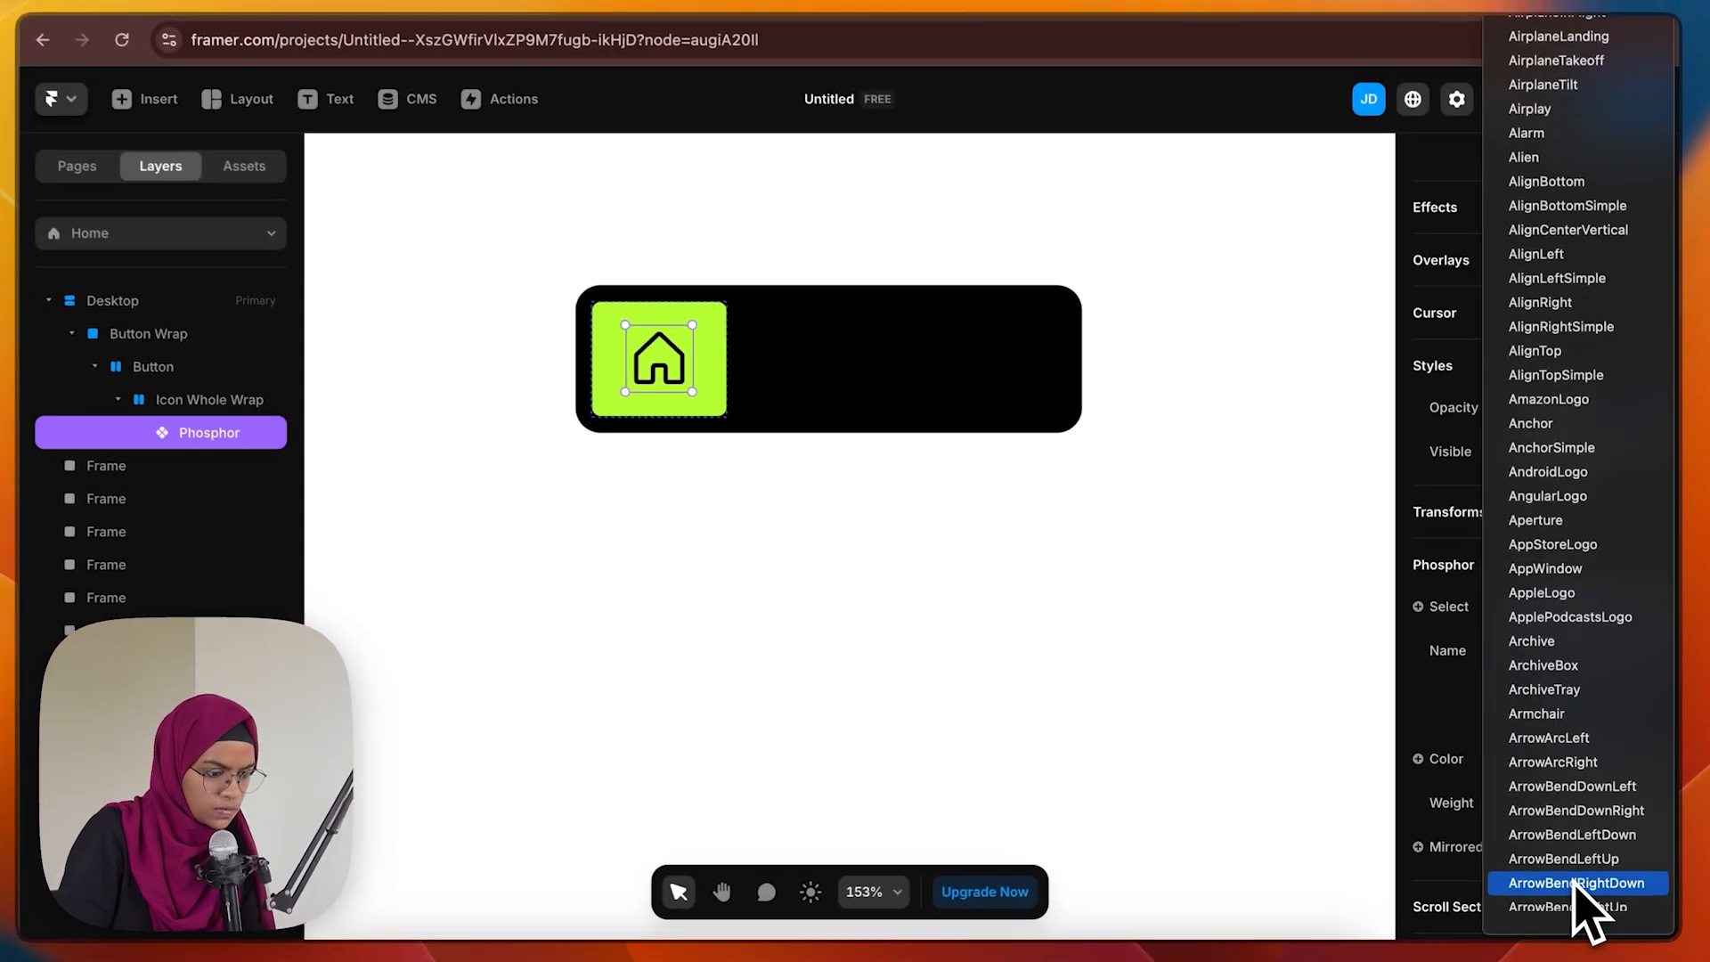
scroll(1575, 881, "down", 5)
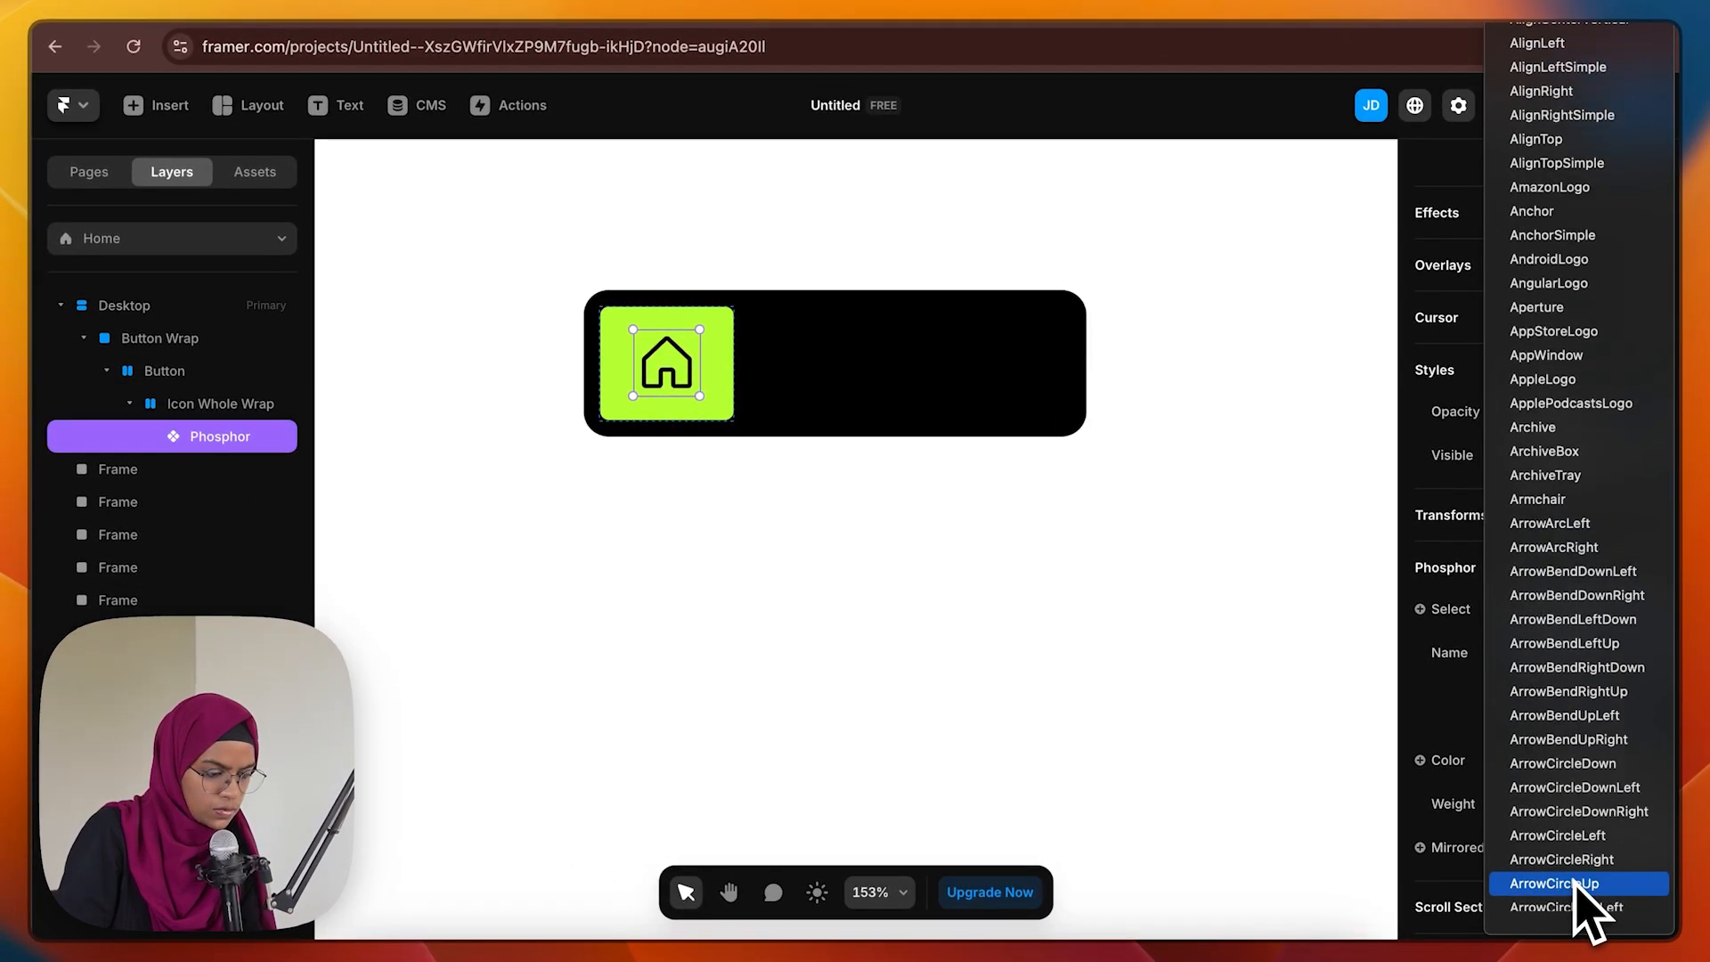
scroll(1575, 882, "down", 10)
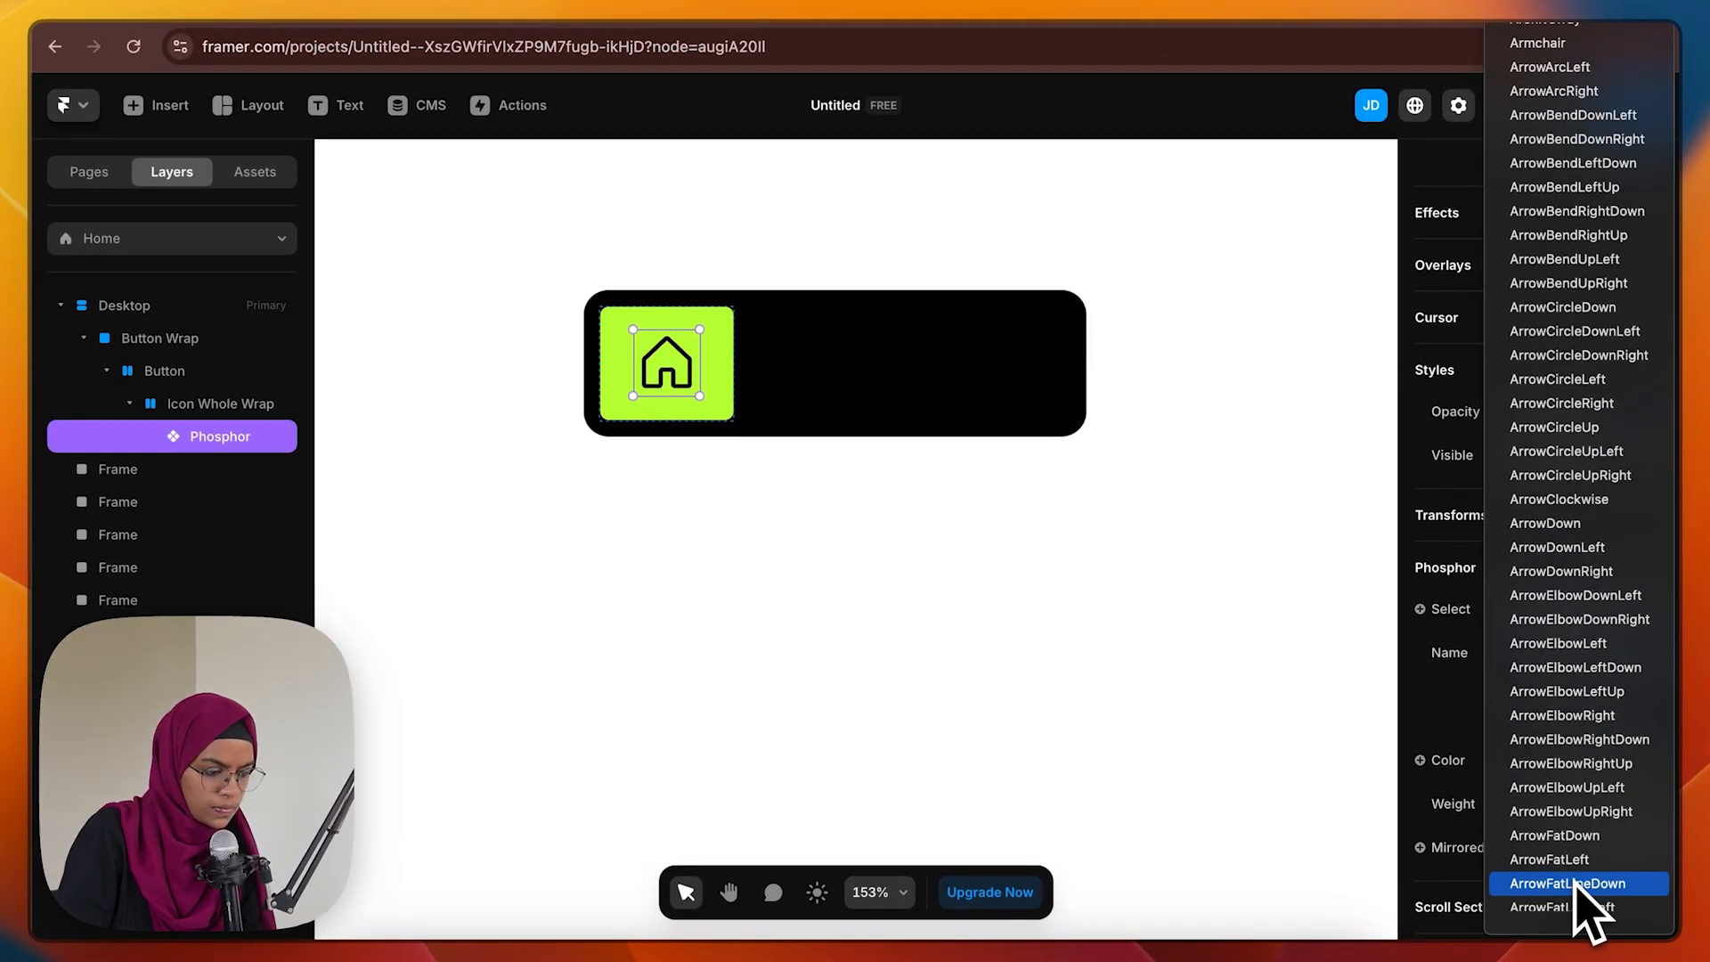
scroll(1579, 882, "down", 2)
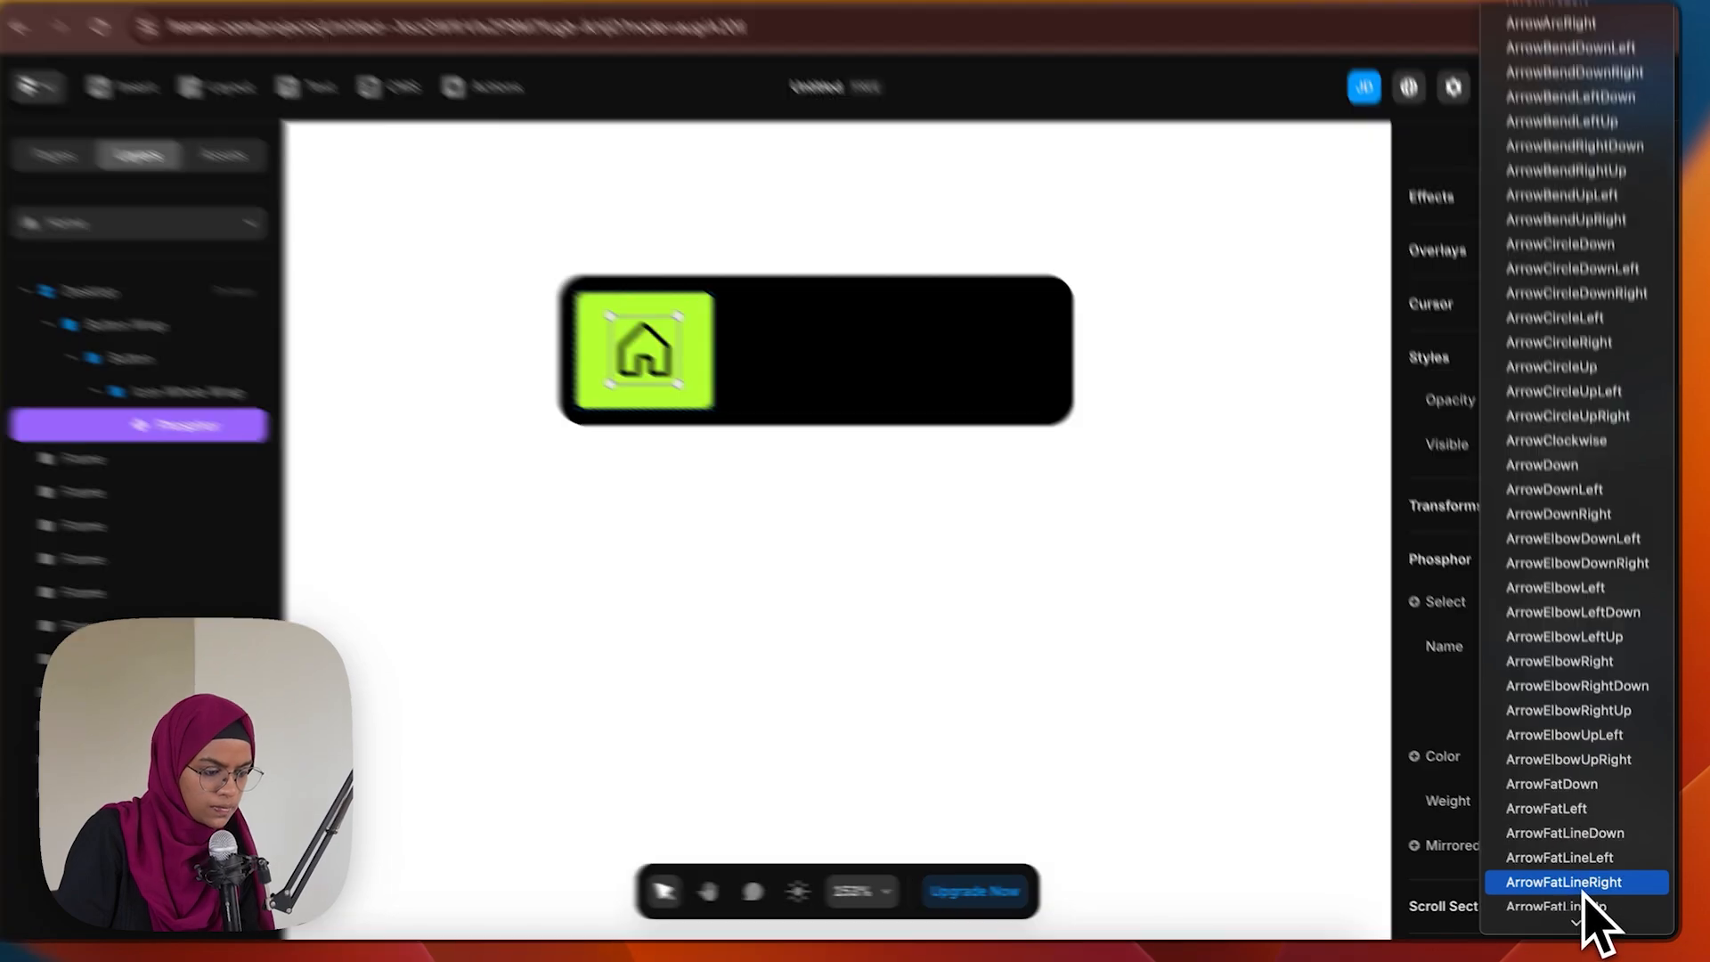
left_click(1579, 881)
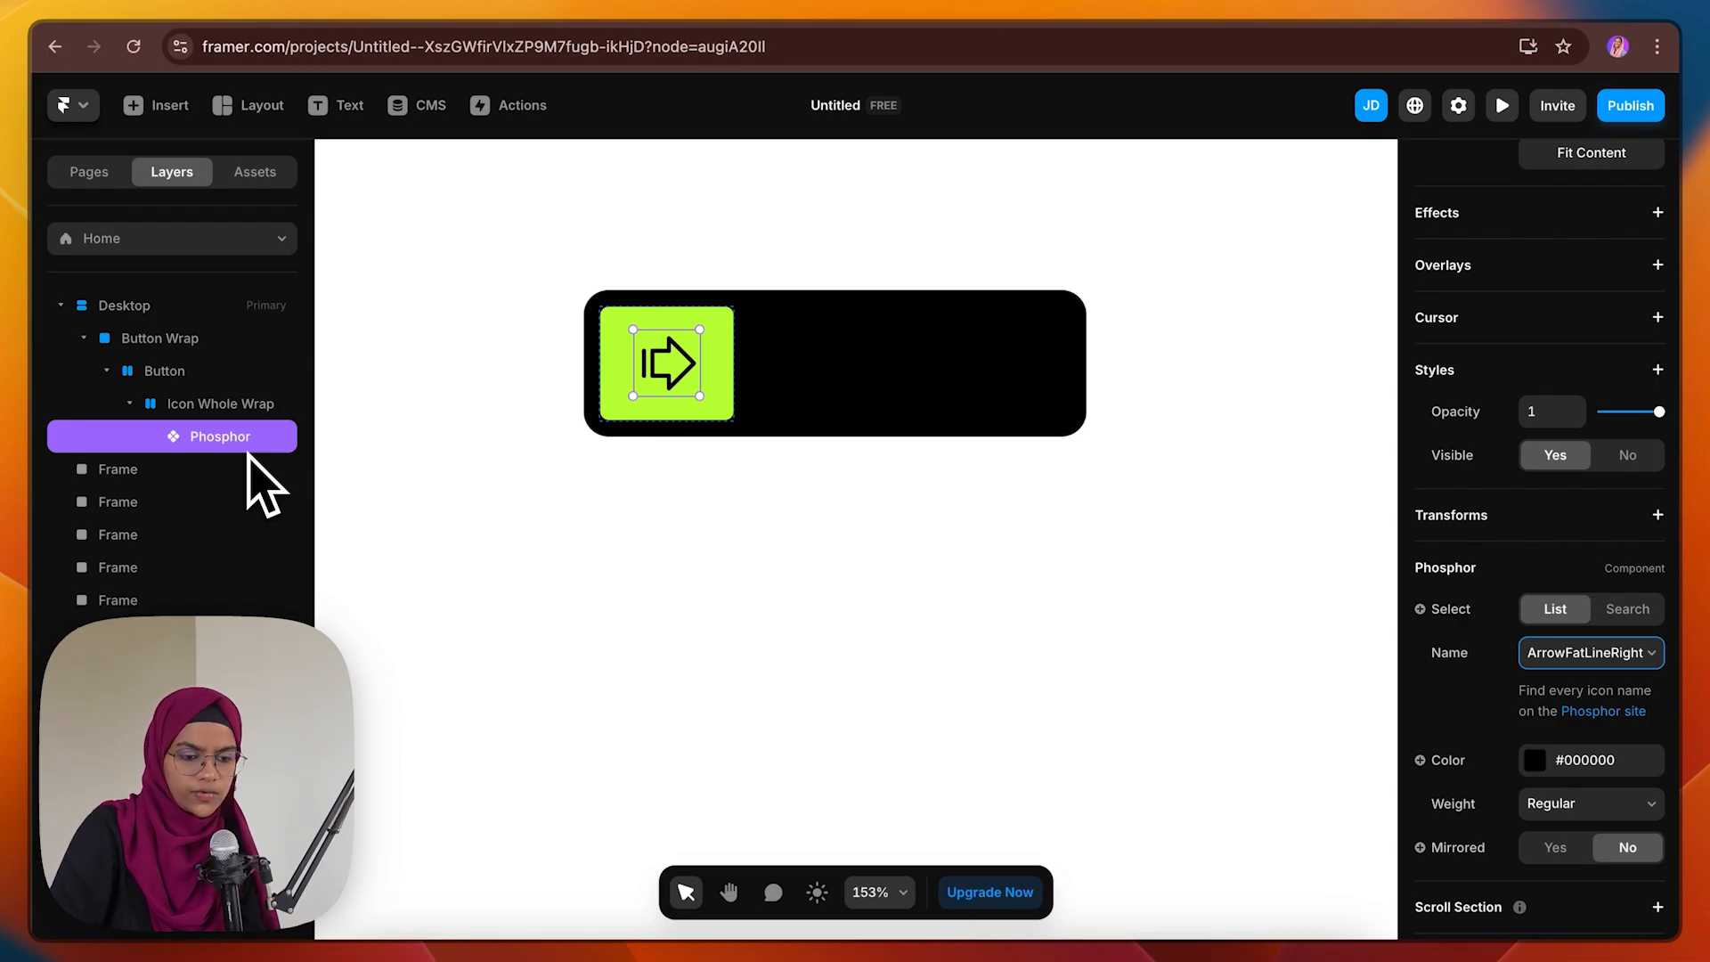
Duplicate the arrow icon until Icon Whole Wrap holds six copies, and wrap all six in a new stack
key("super+d")
key("super+d")
key("super+d")
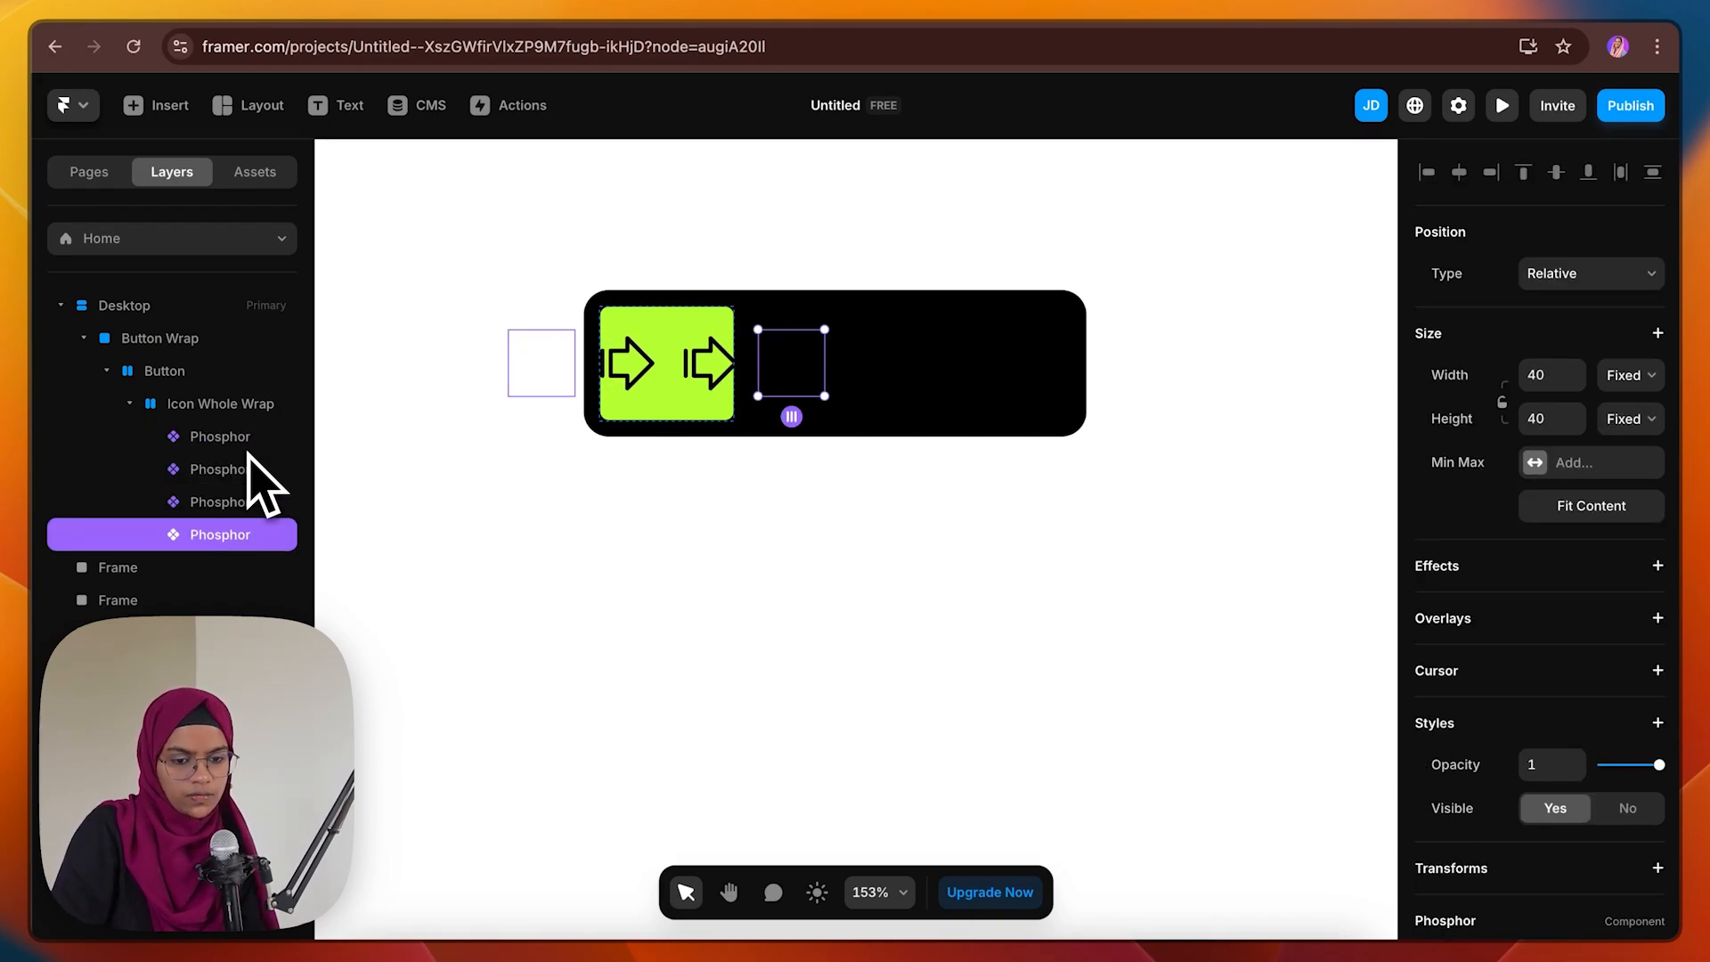
left_click(195, 434, "shift")
right_click(182, 454)
key("Escape")
right_click(183, 450)
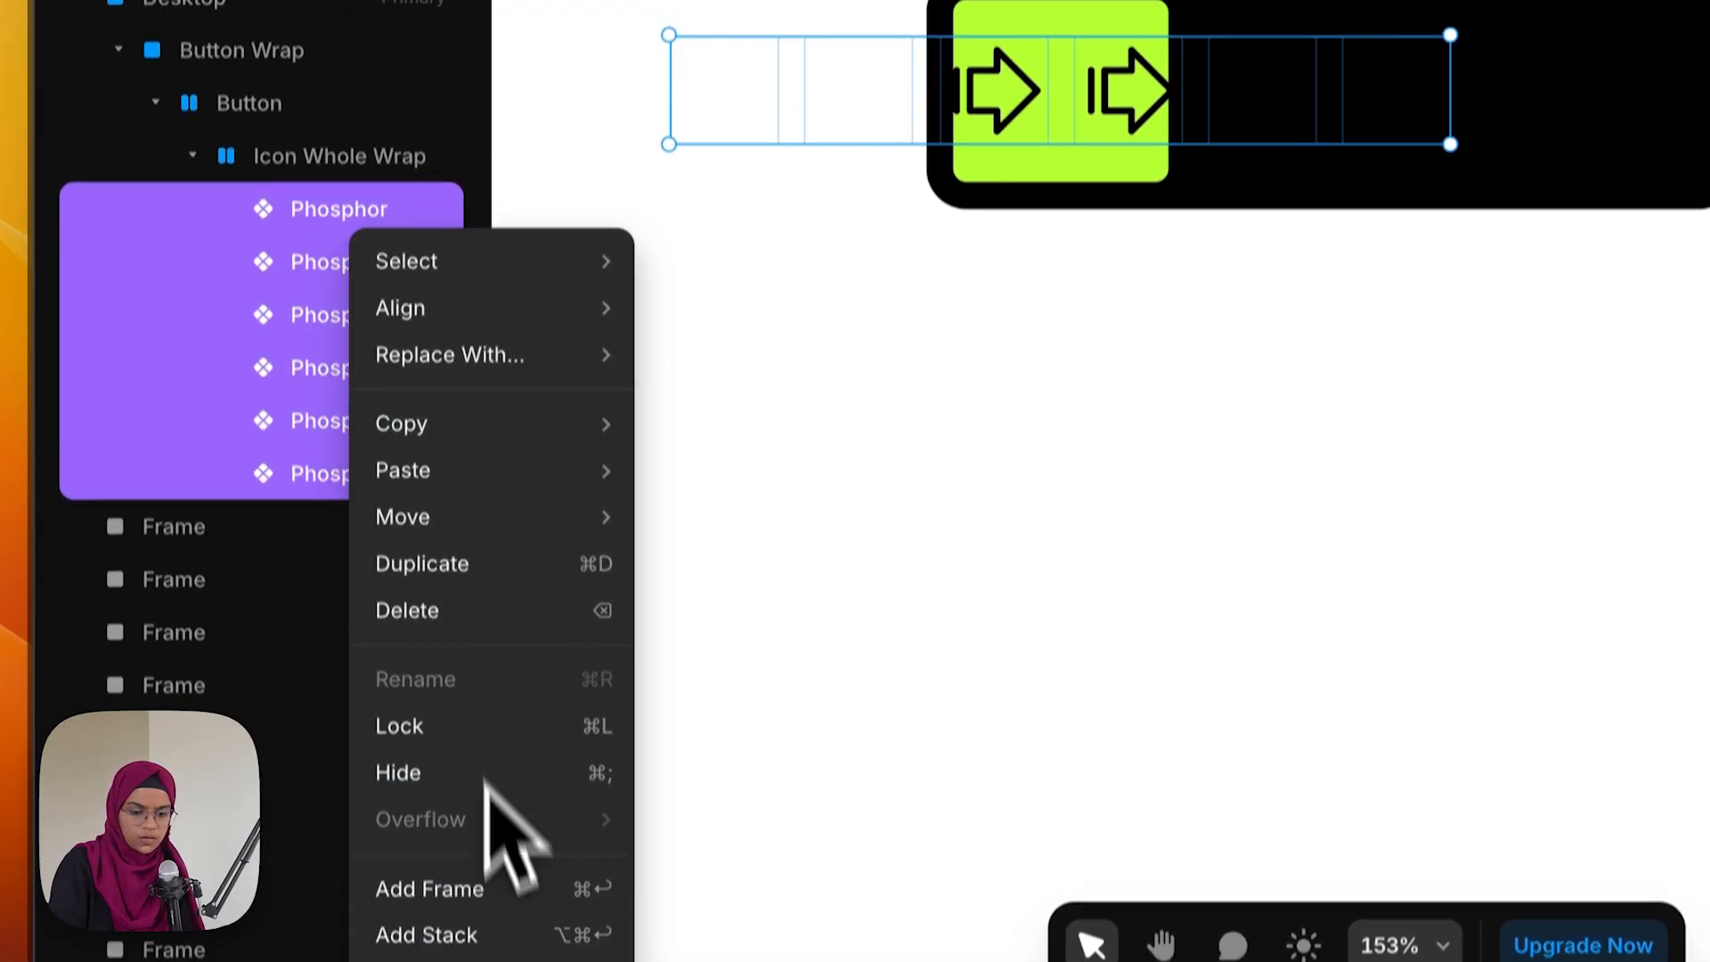
left_click(508, 934)
Rename the new stack around the arrow icons as Icon Wrap and collapse its layer
double_click(344, 459)
type("Icon")
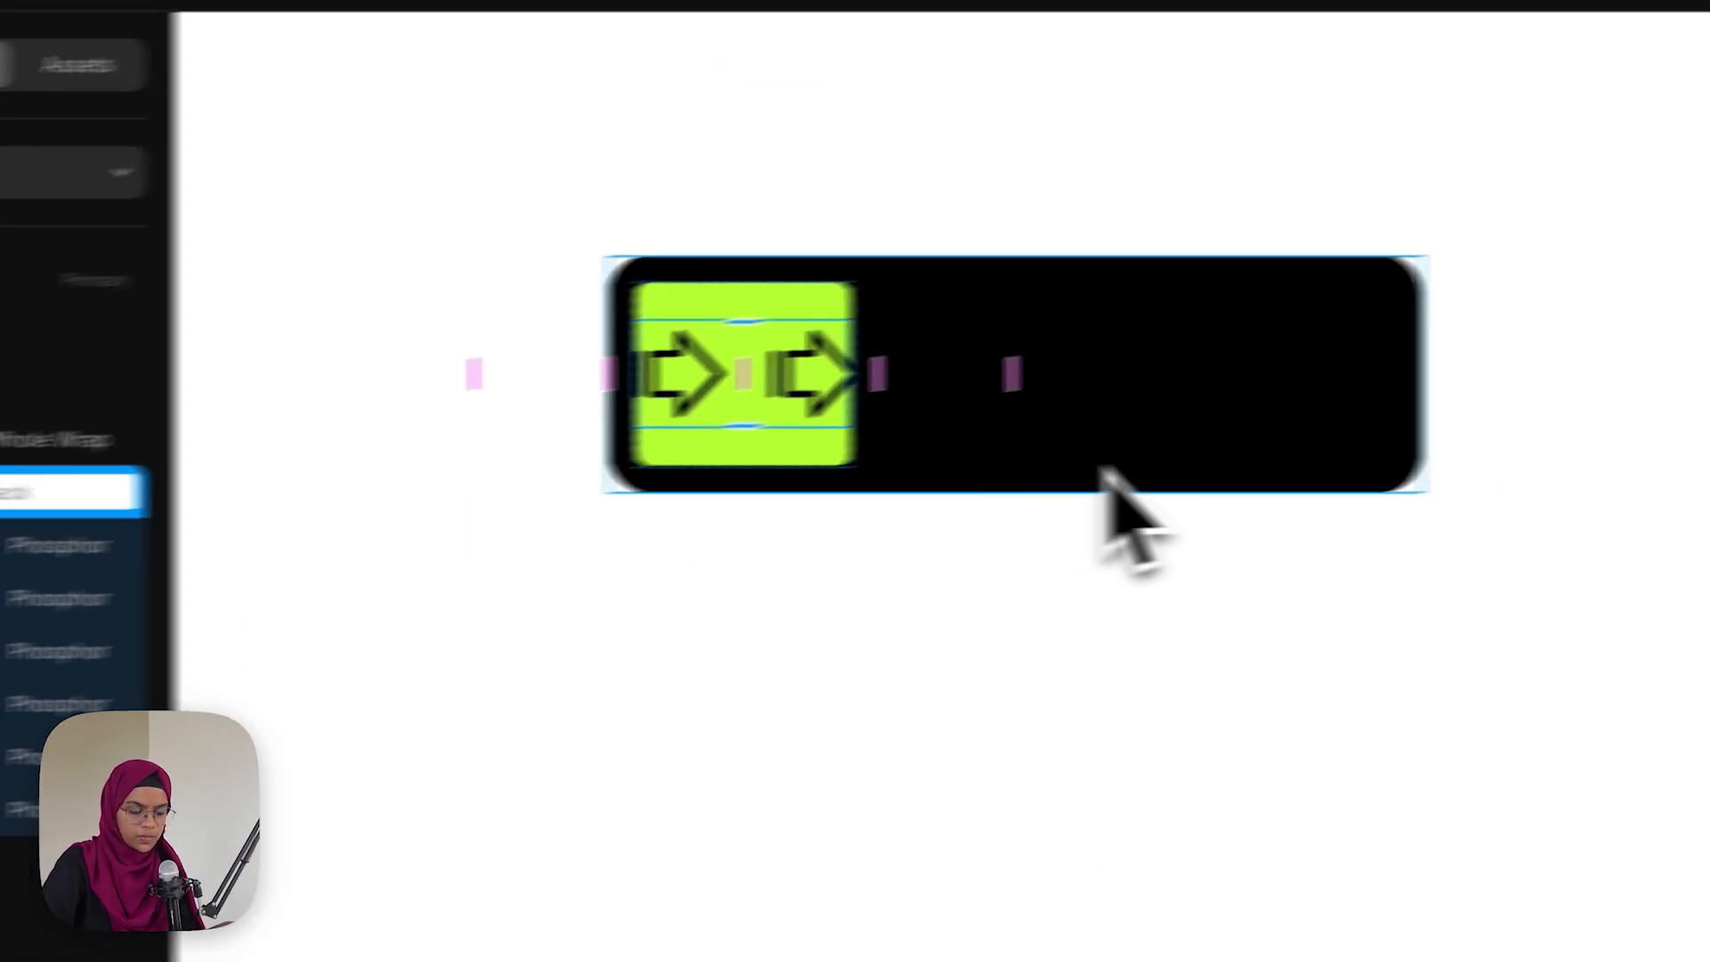
type(" Wrap")
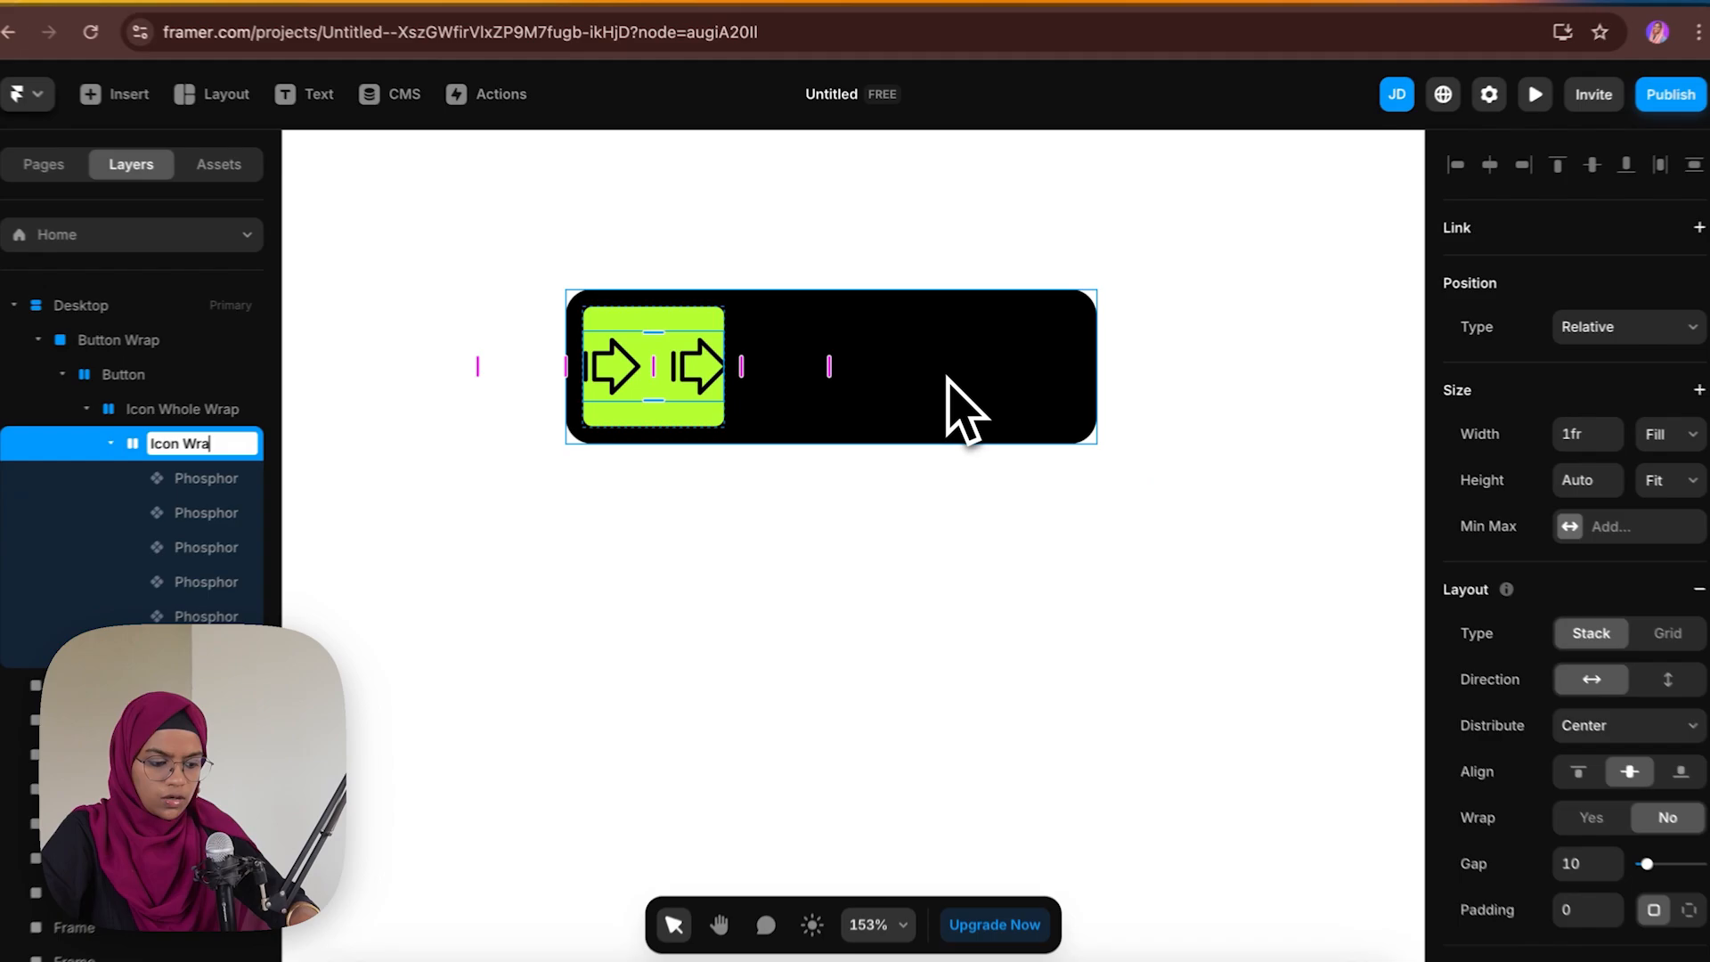
key("Return")
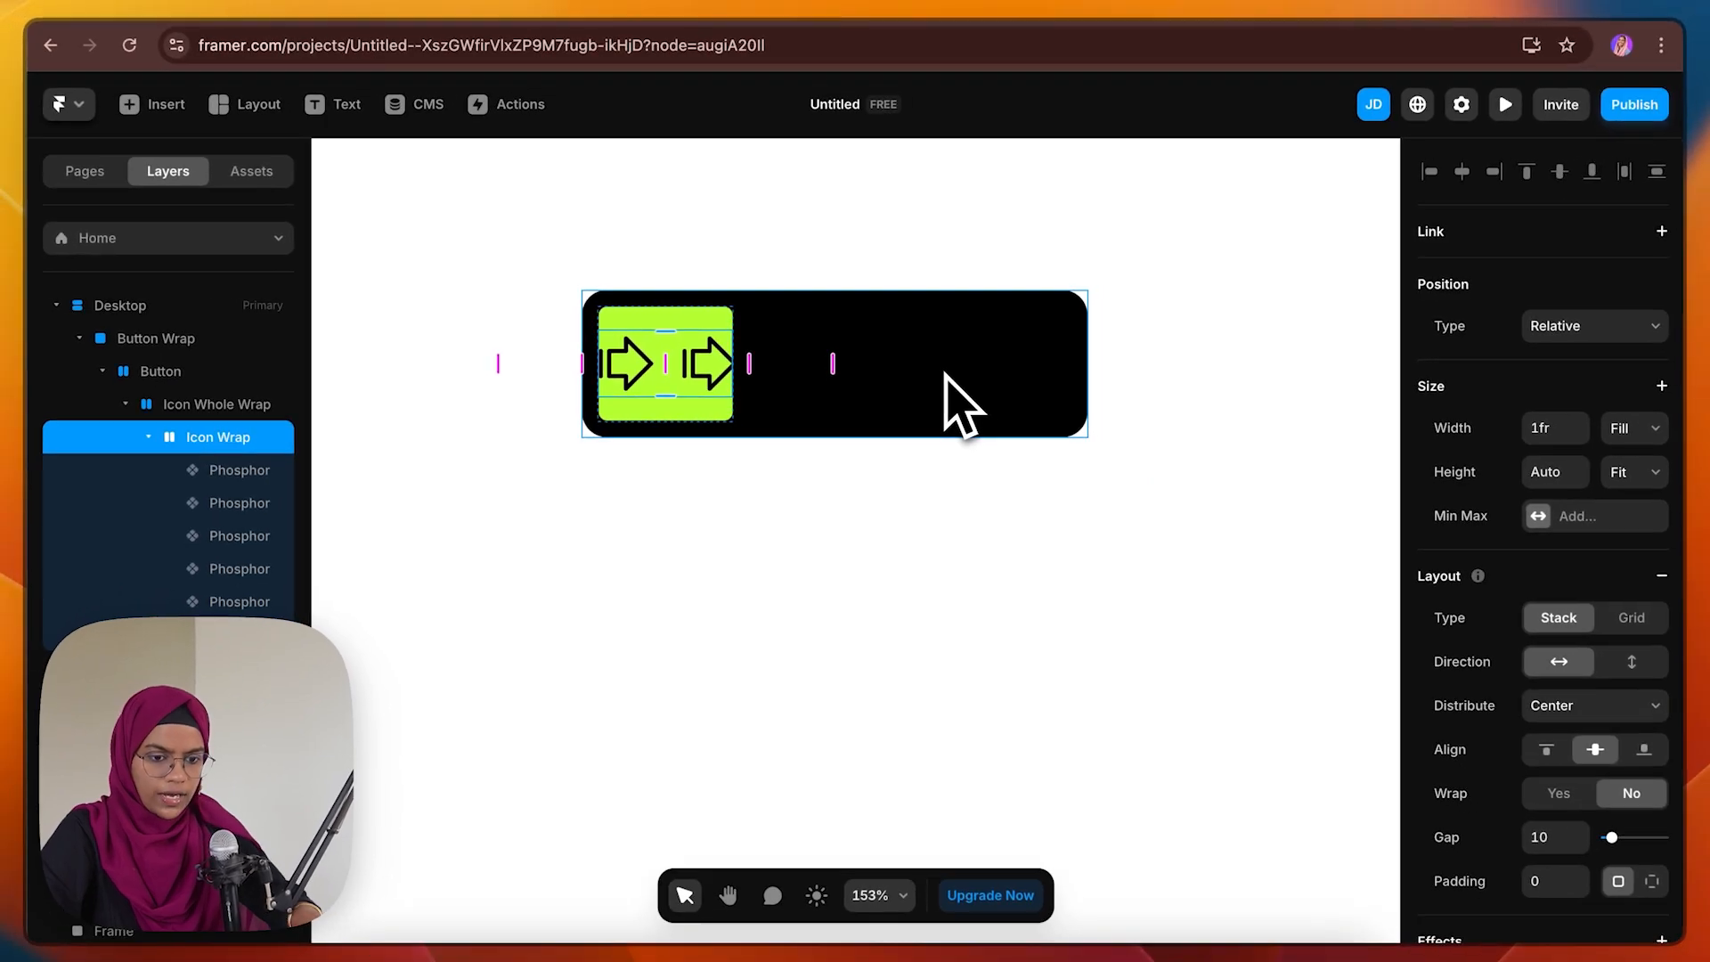
left_click(148, 437)
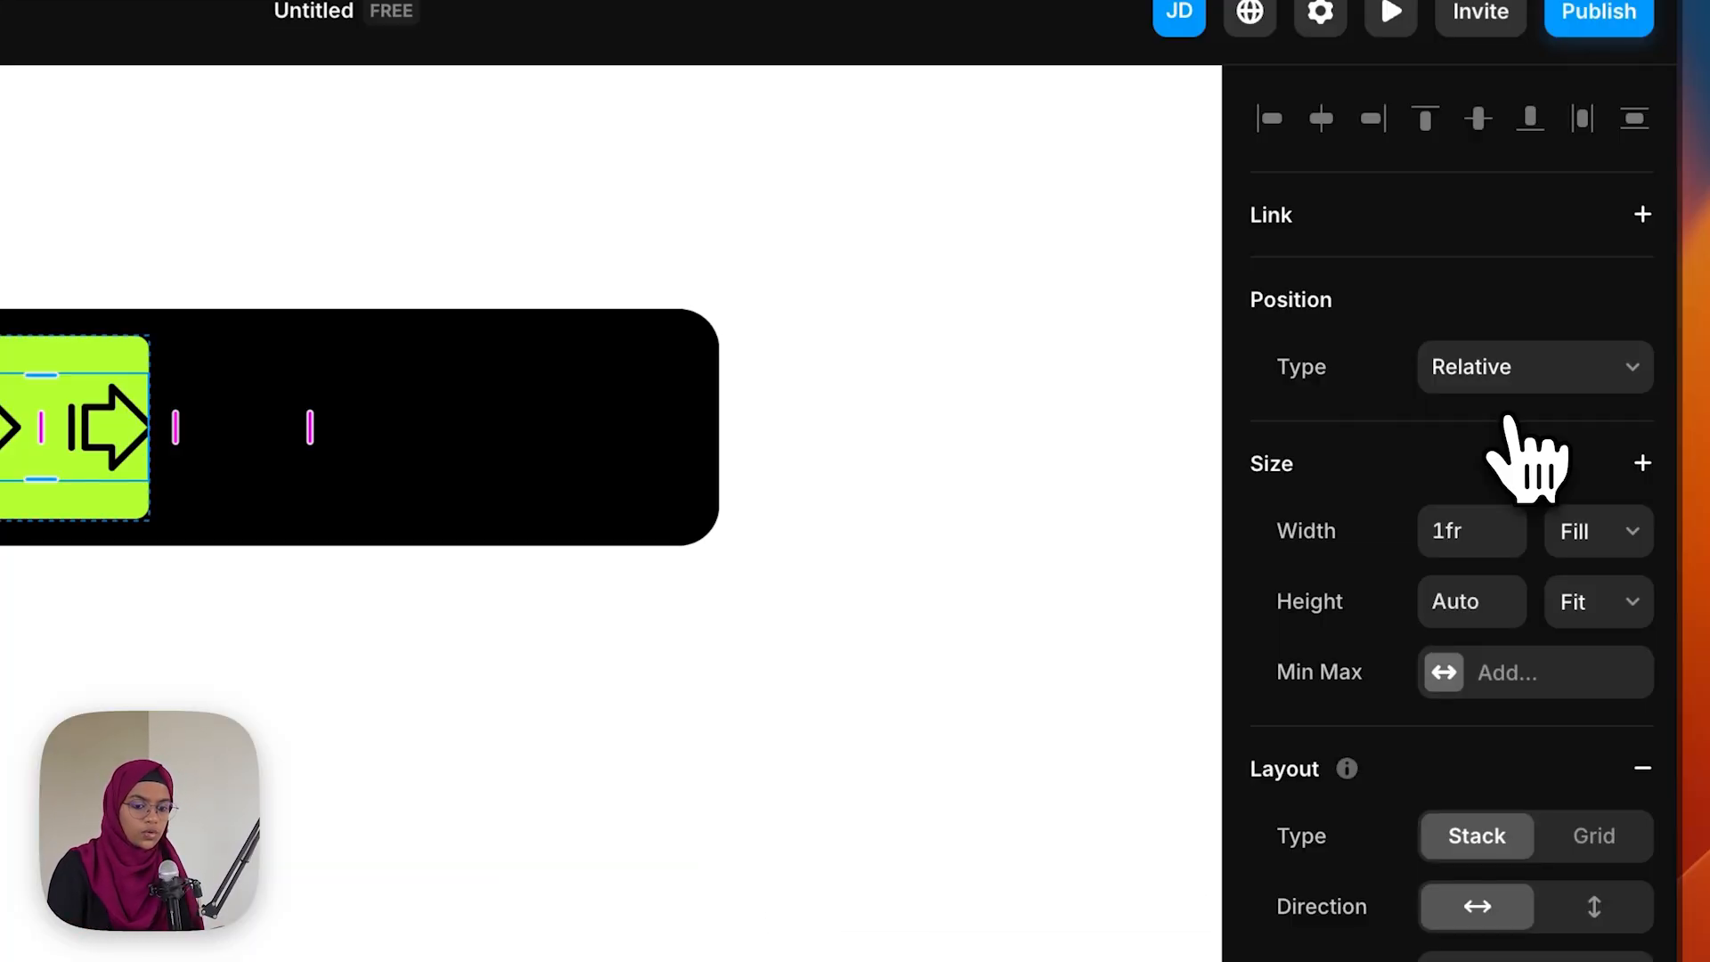
Set Icon Wrap's position type to Absolute and its width to Fit Content
left_click(1508, 390)
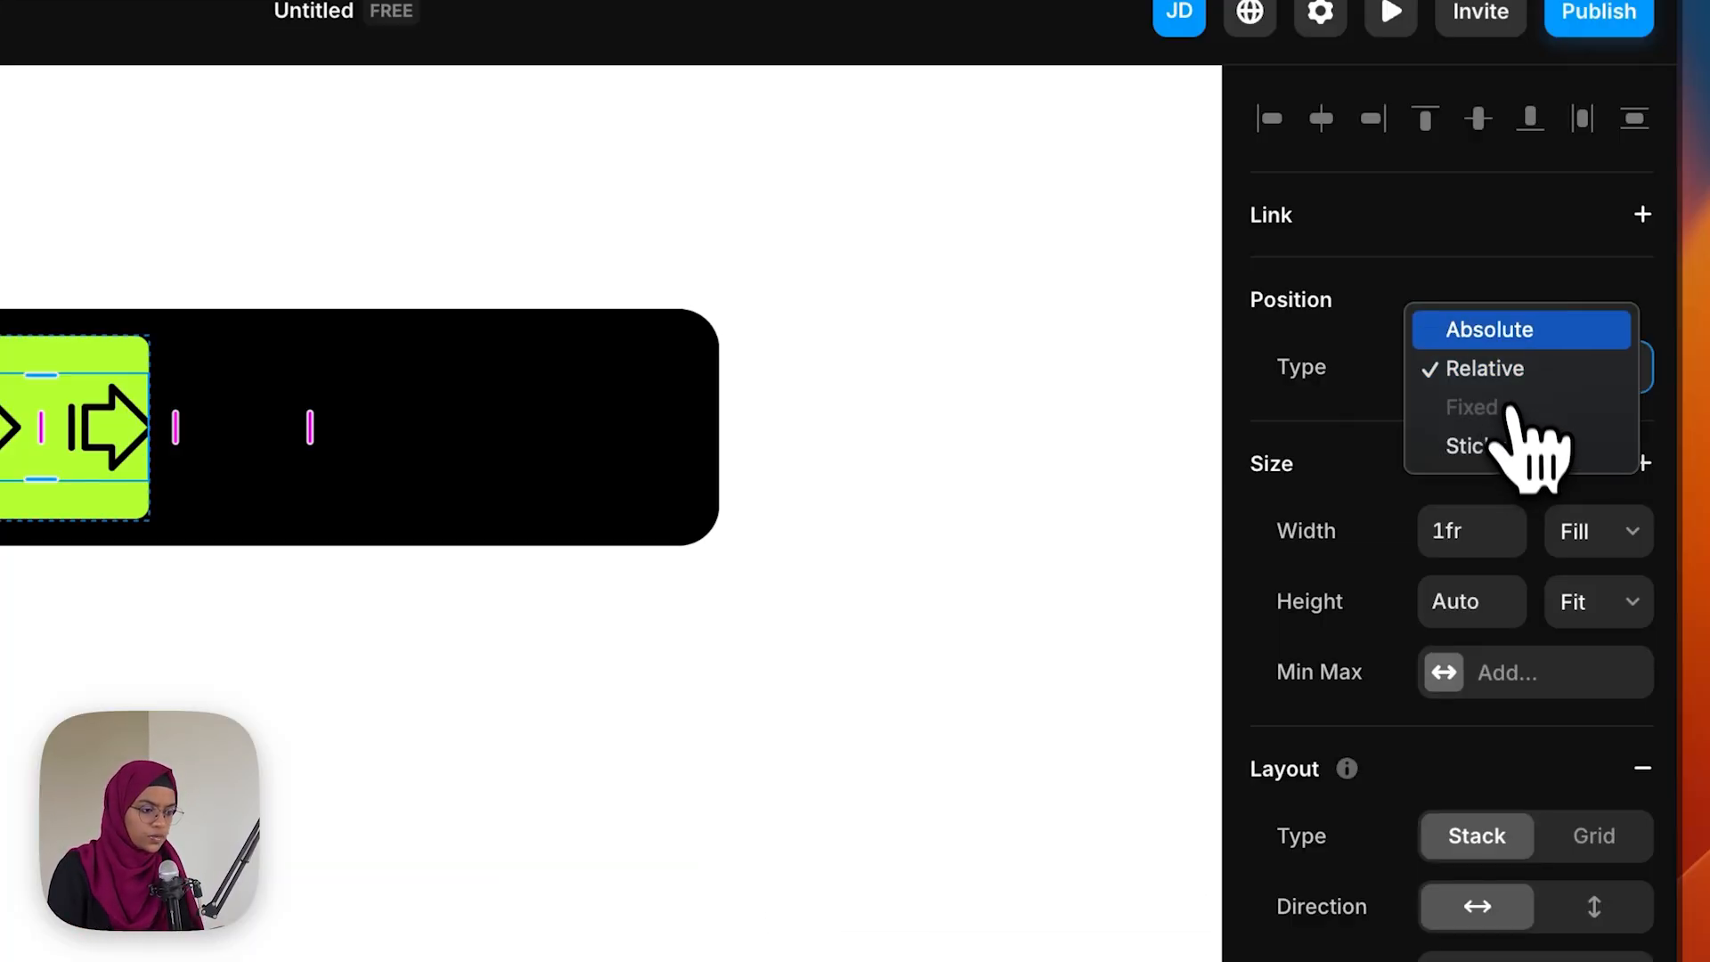
left_click(1490, 329)
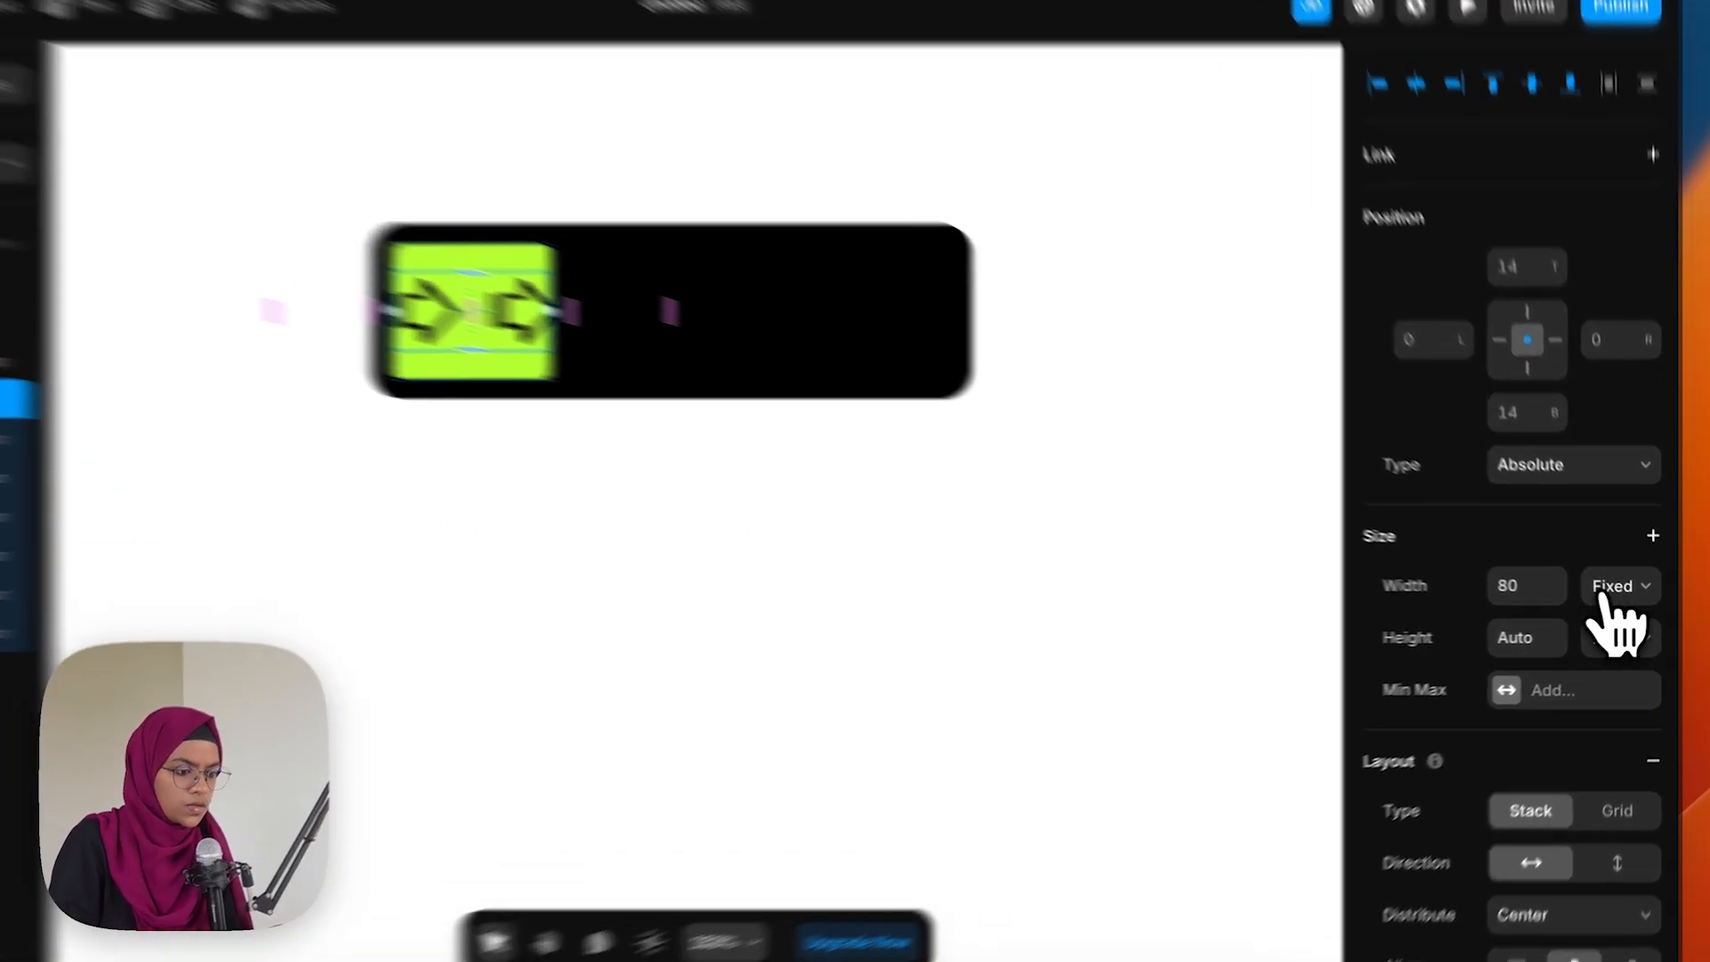
left_click(1630, 593)
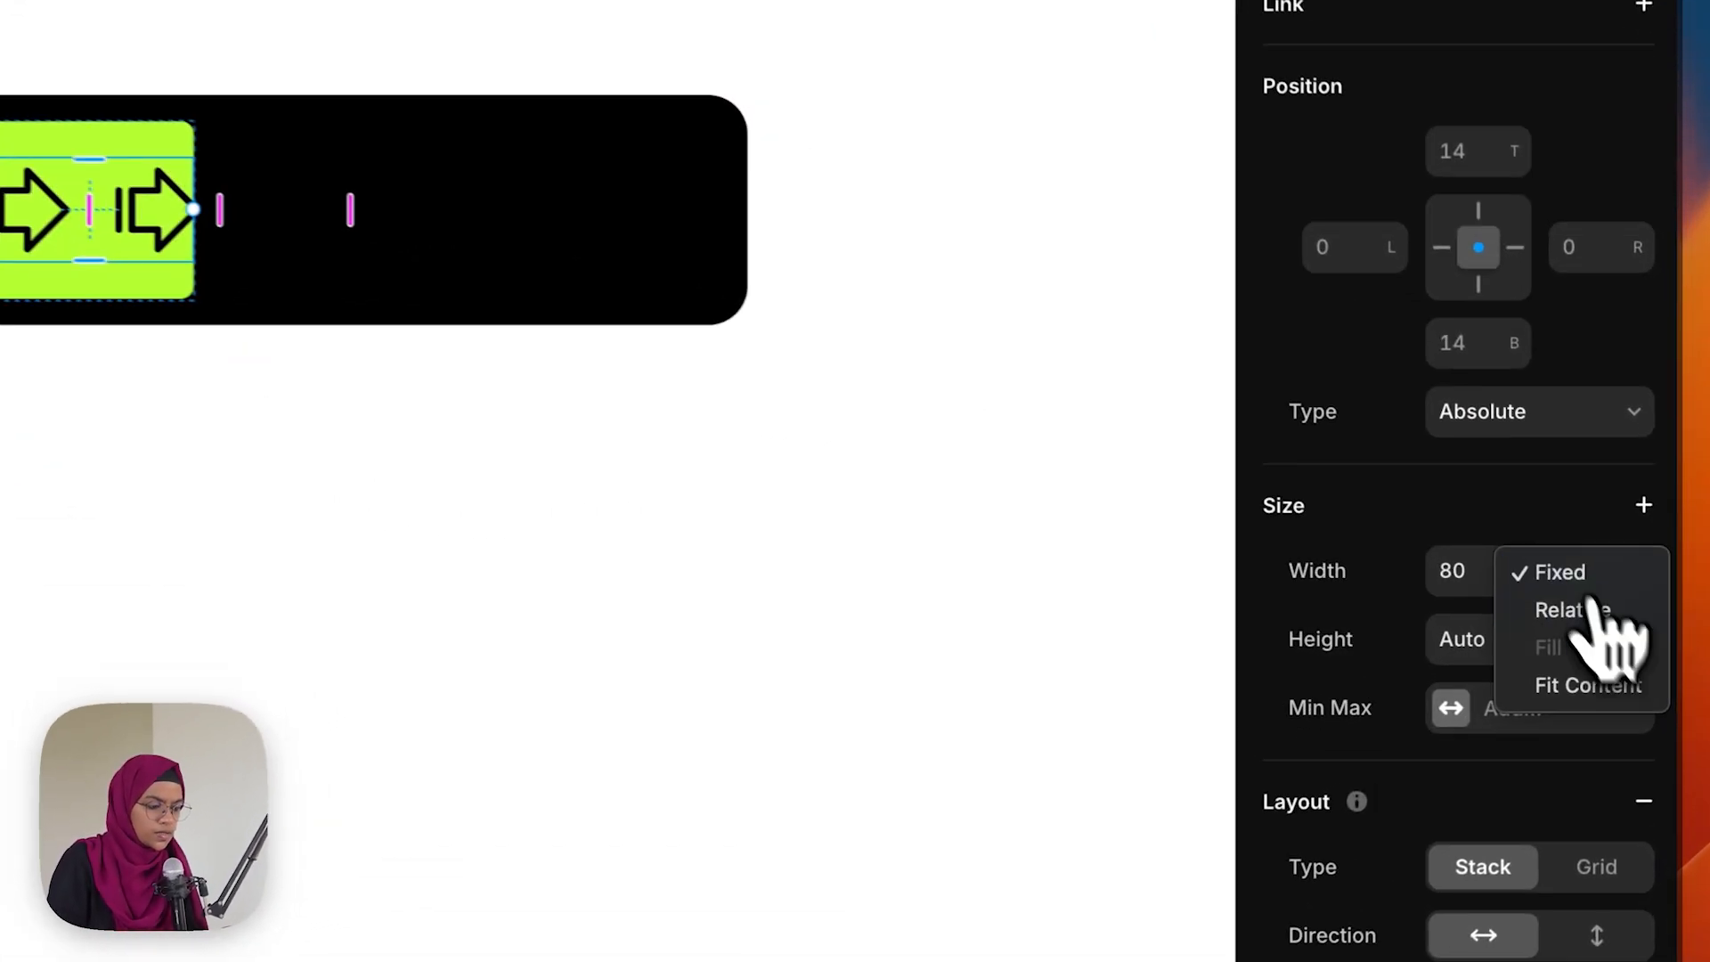
left_click(1630, 664)
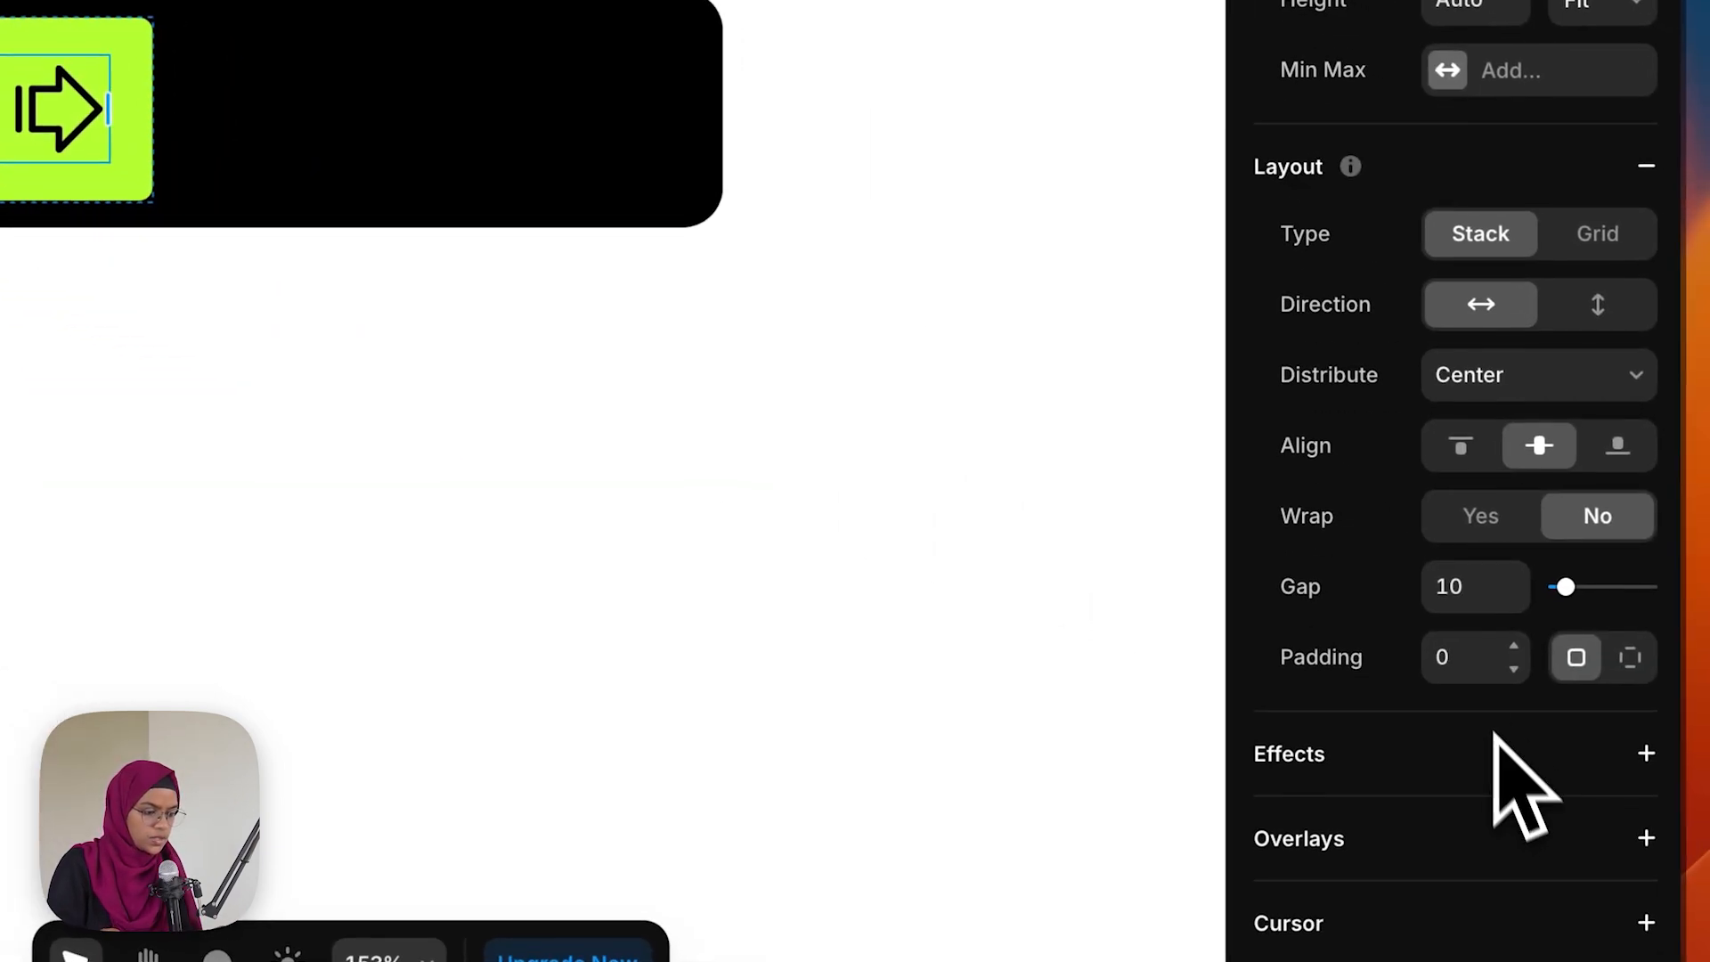
Try gaps of 30 and 20 between the arrow icons in Icon Wrap
left_click(1470, 590)
type("3")
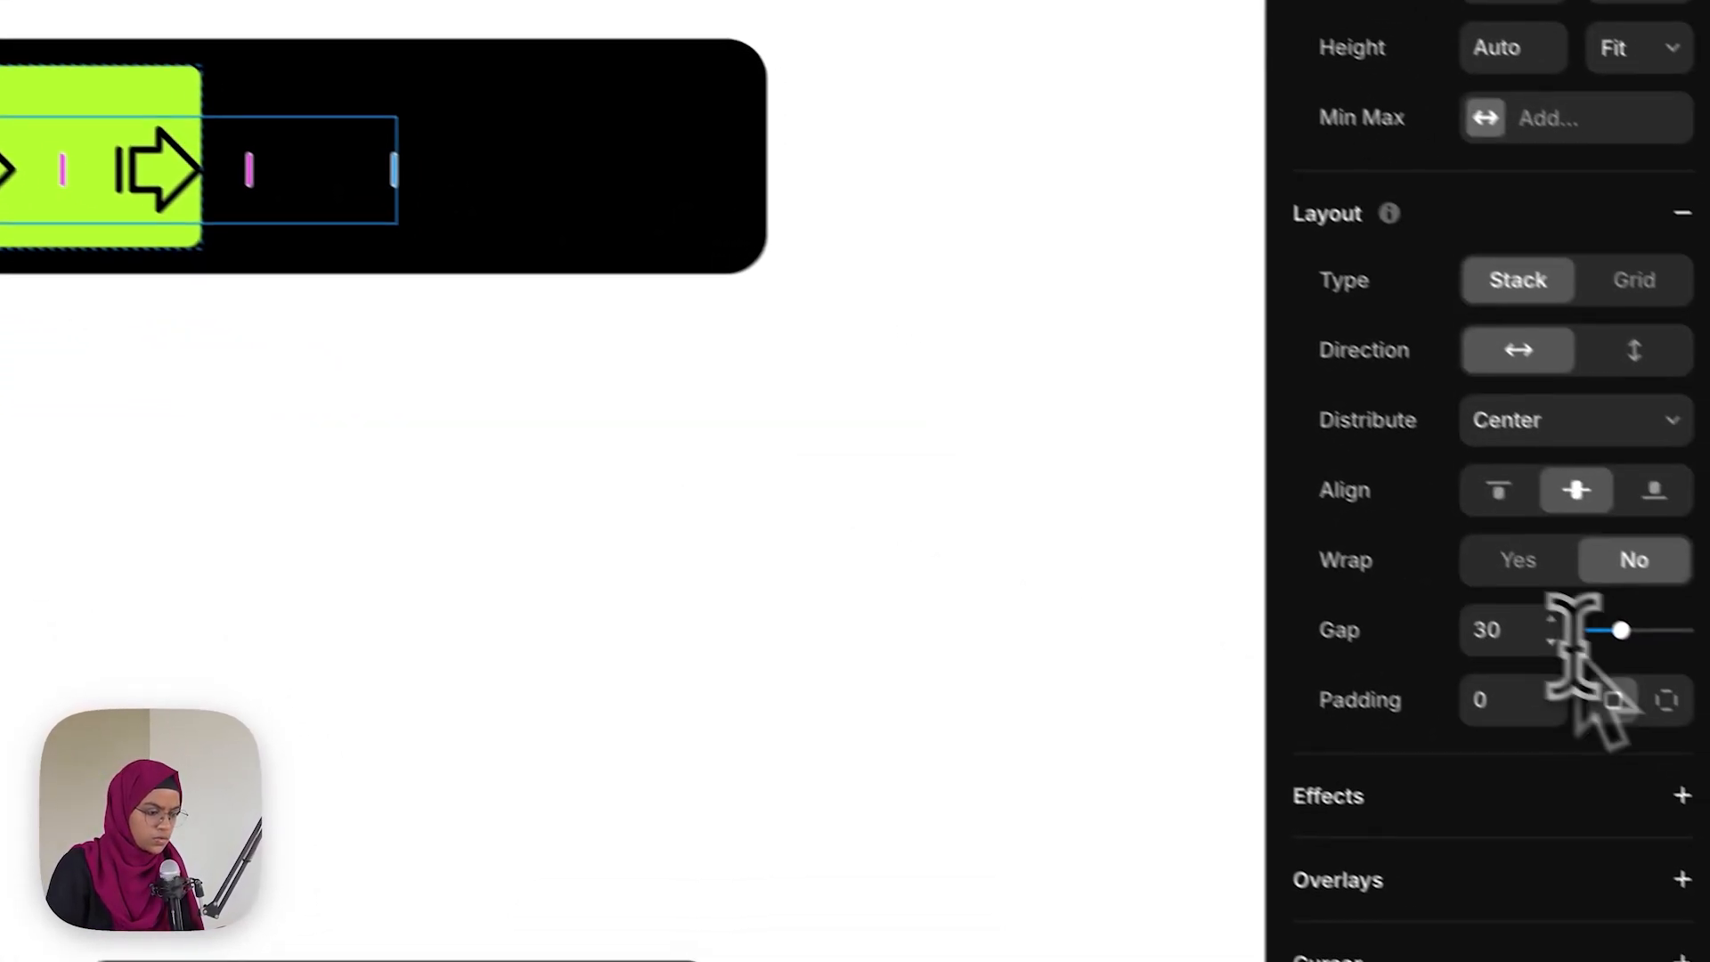
left_click(1558, 659)
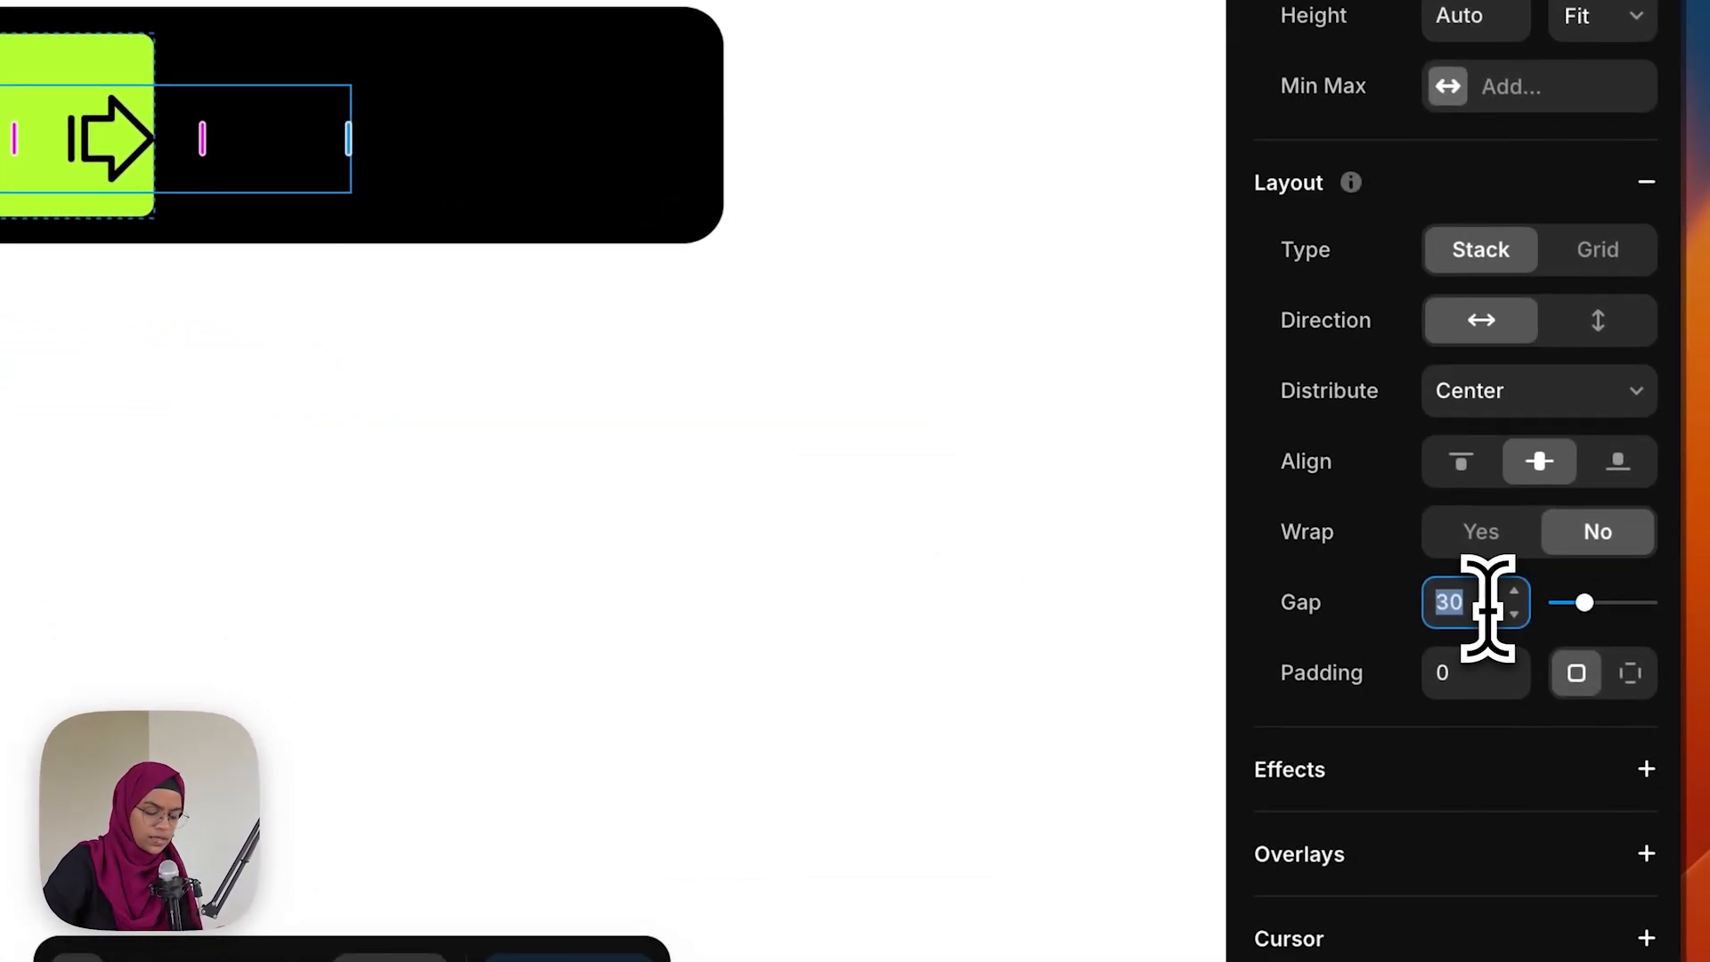
type("20")
key("Return")
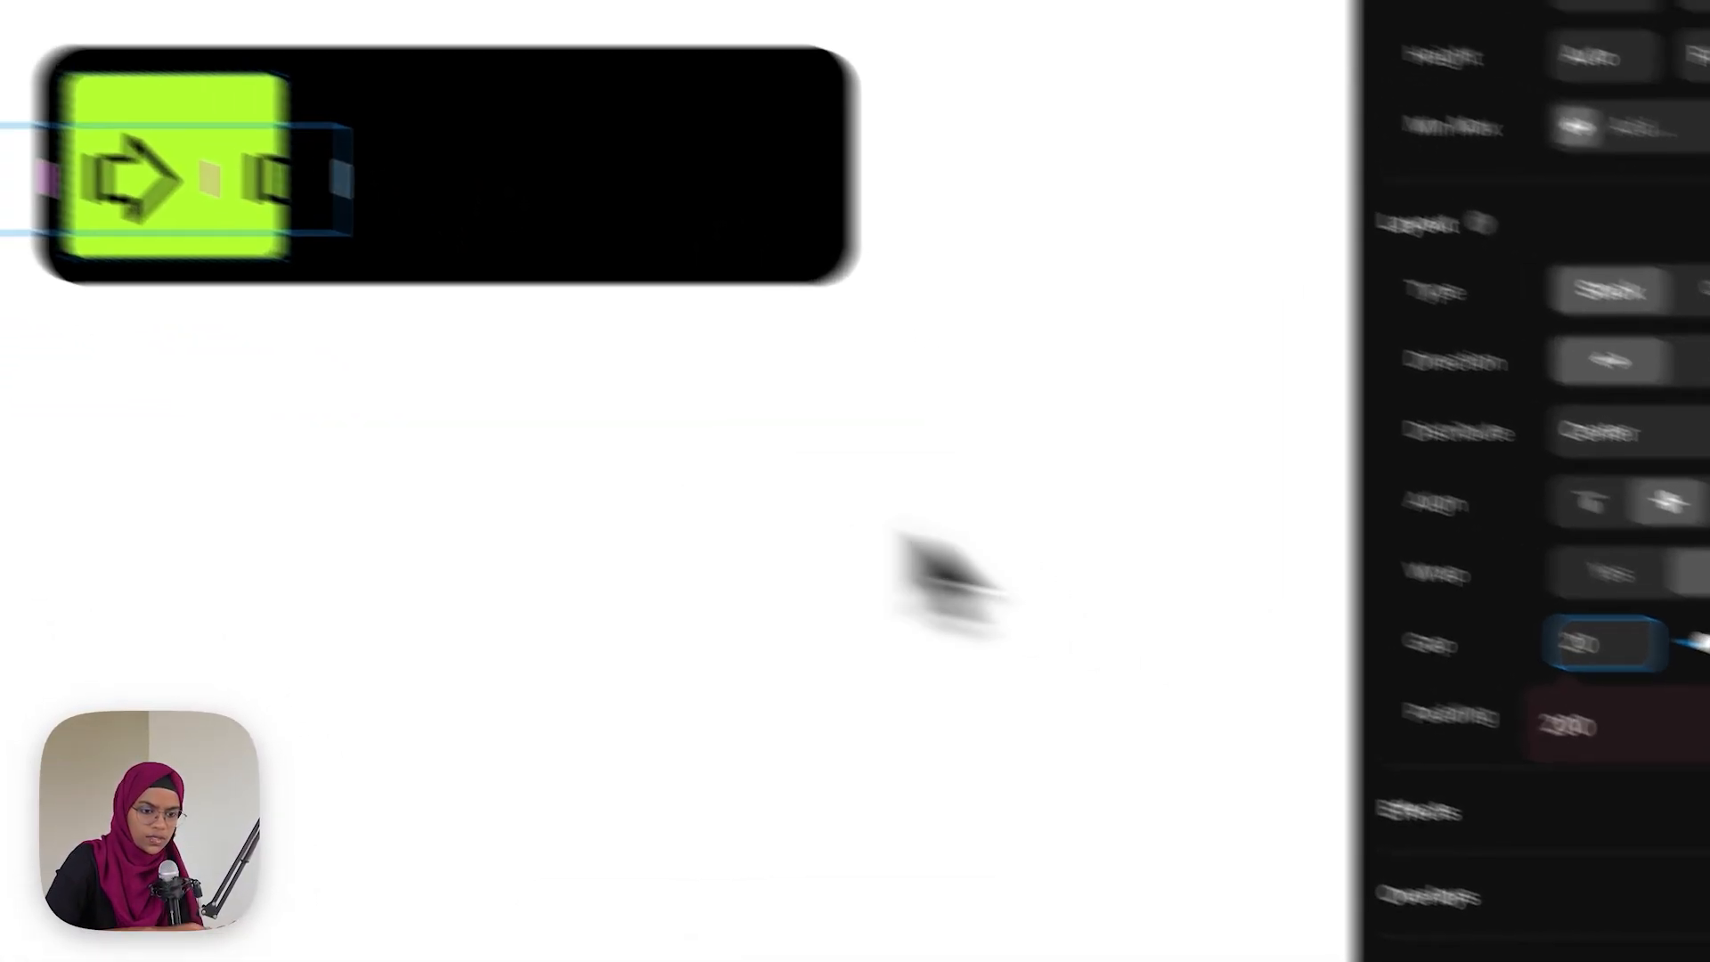
Set Icon Wrap's gap to 15 and line up its last arrow within a slightly narrowed lime Icon Whole Wrap frame
left_click(36, 169)
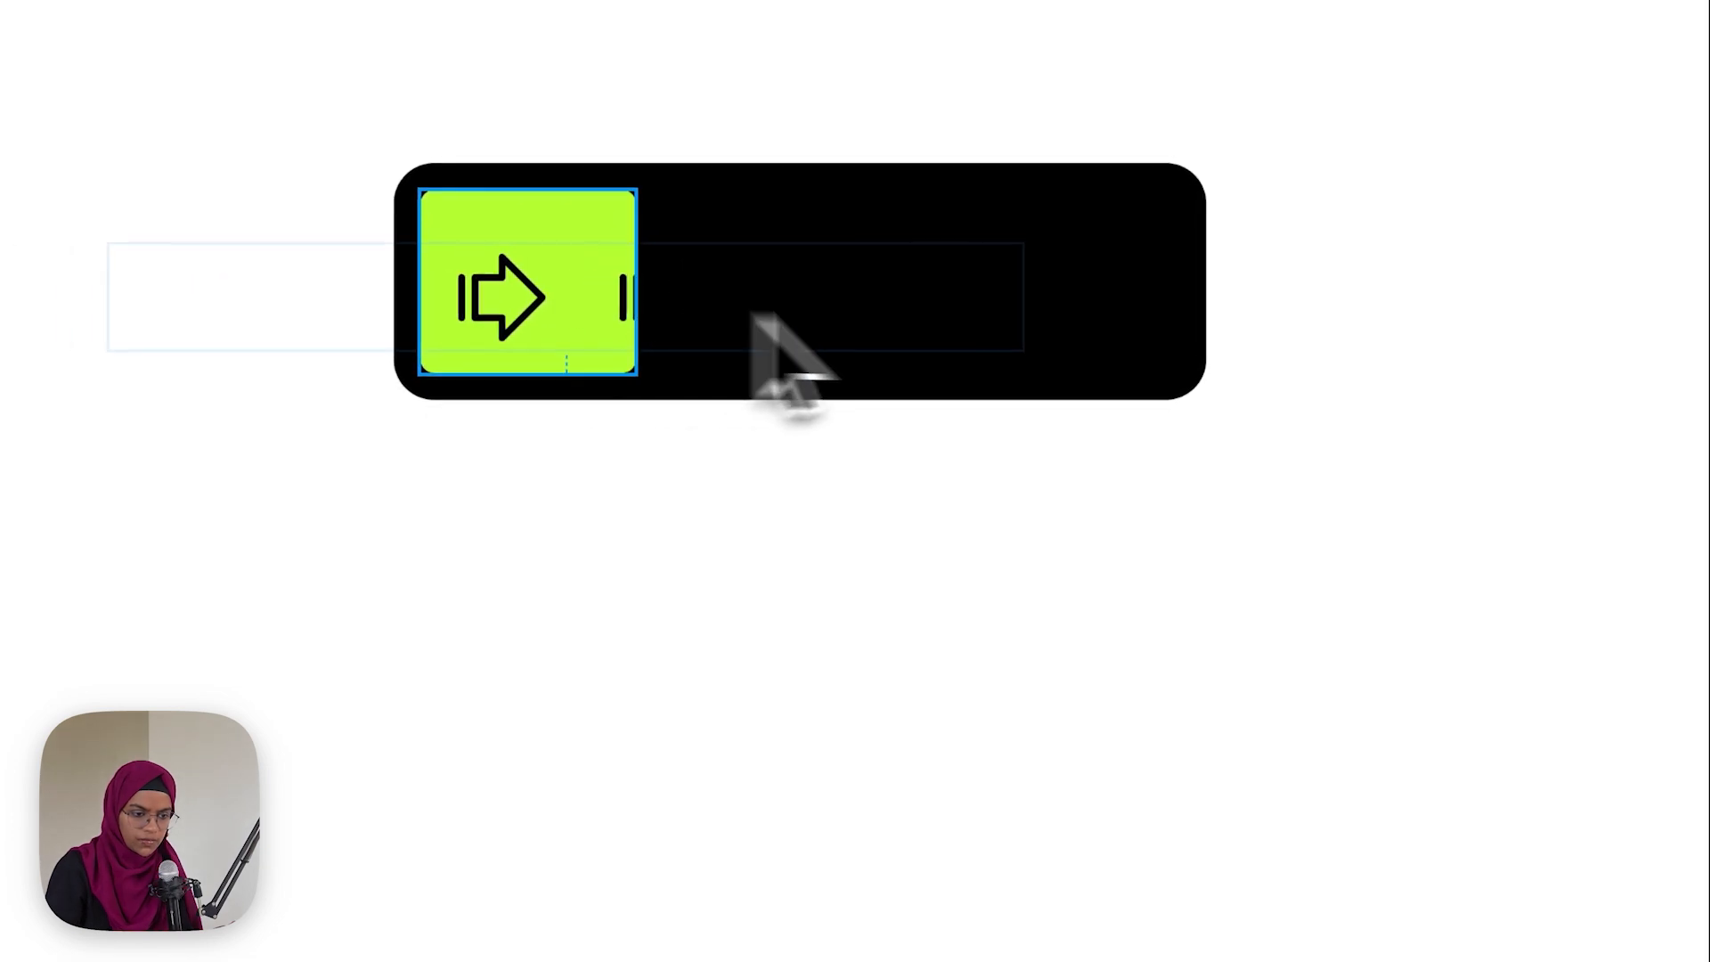
left_click(1130, 297)
left_click(1470, 697)
type("15")
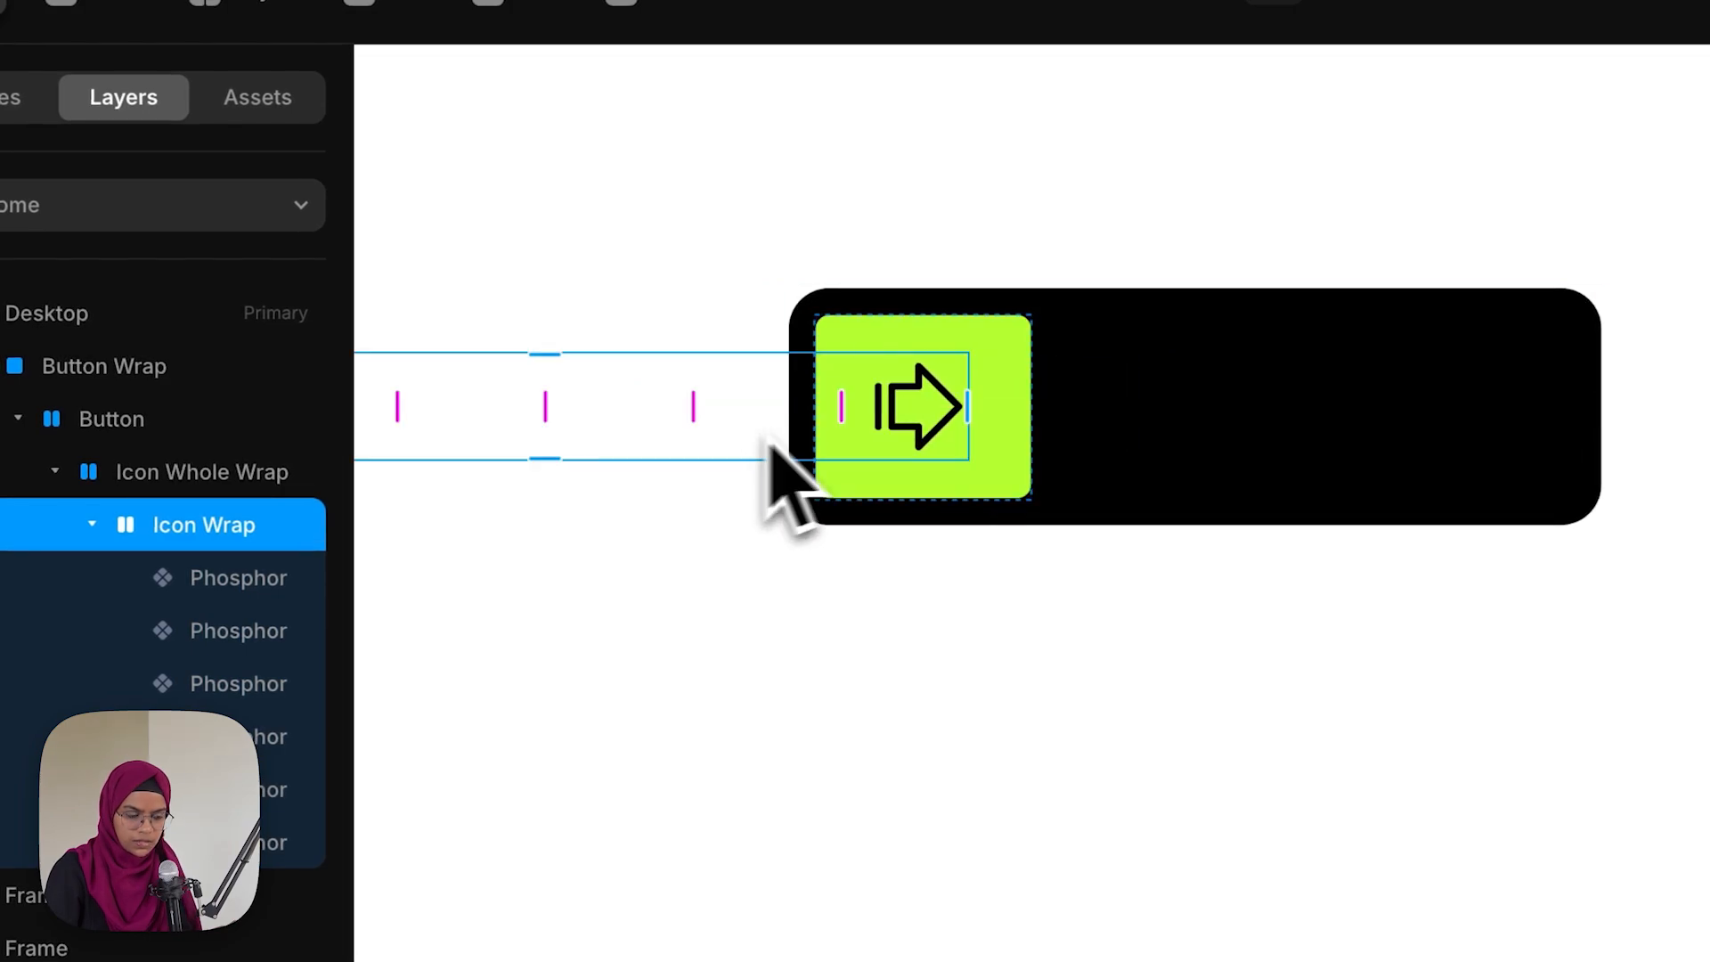
left_click(998, 476)
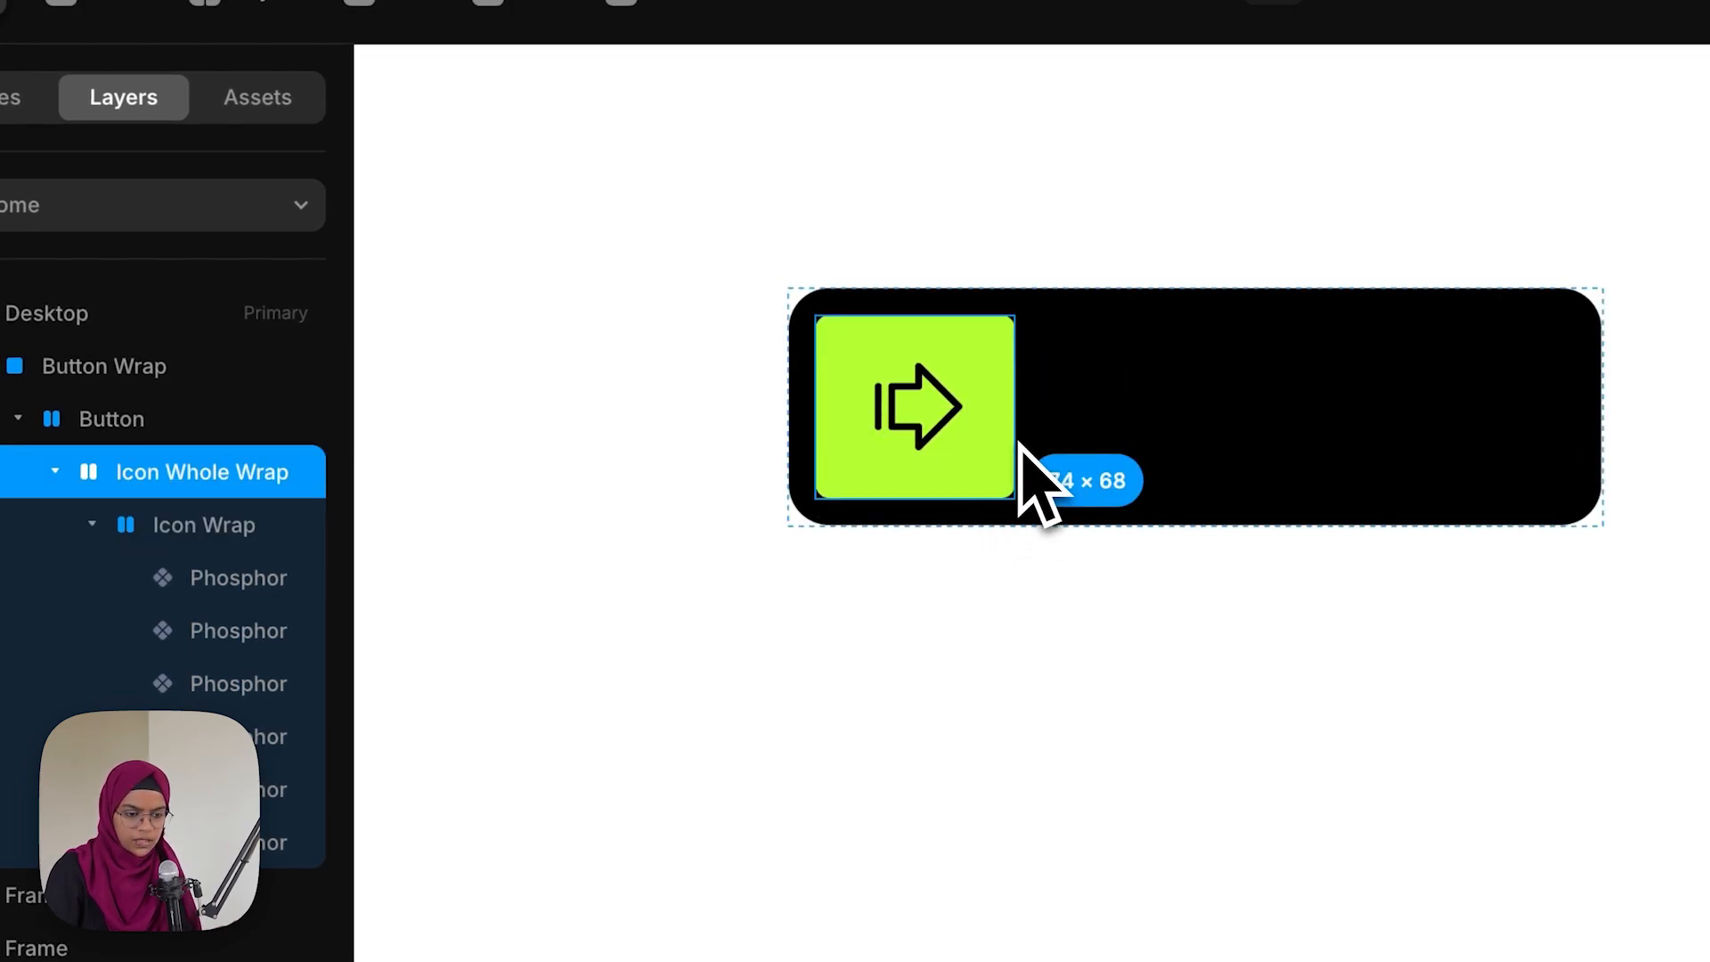
left_click(839, 448)
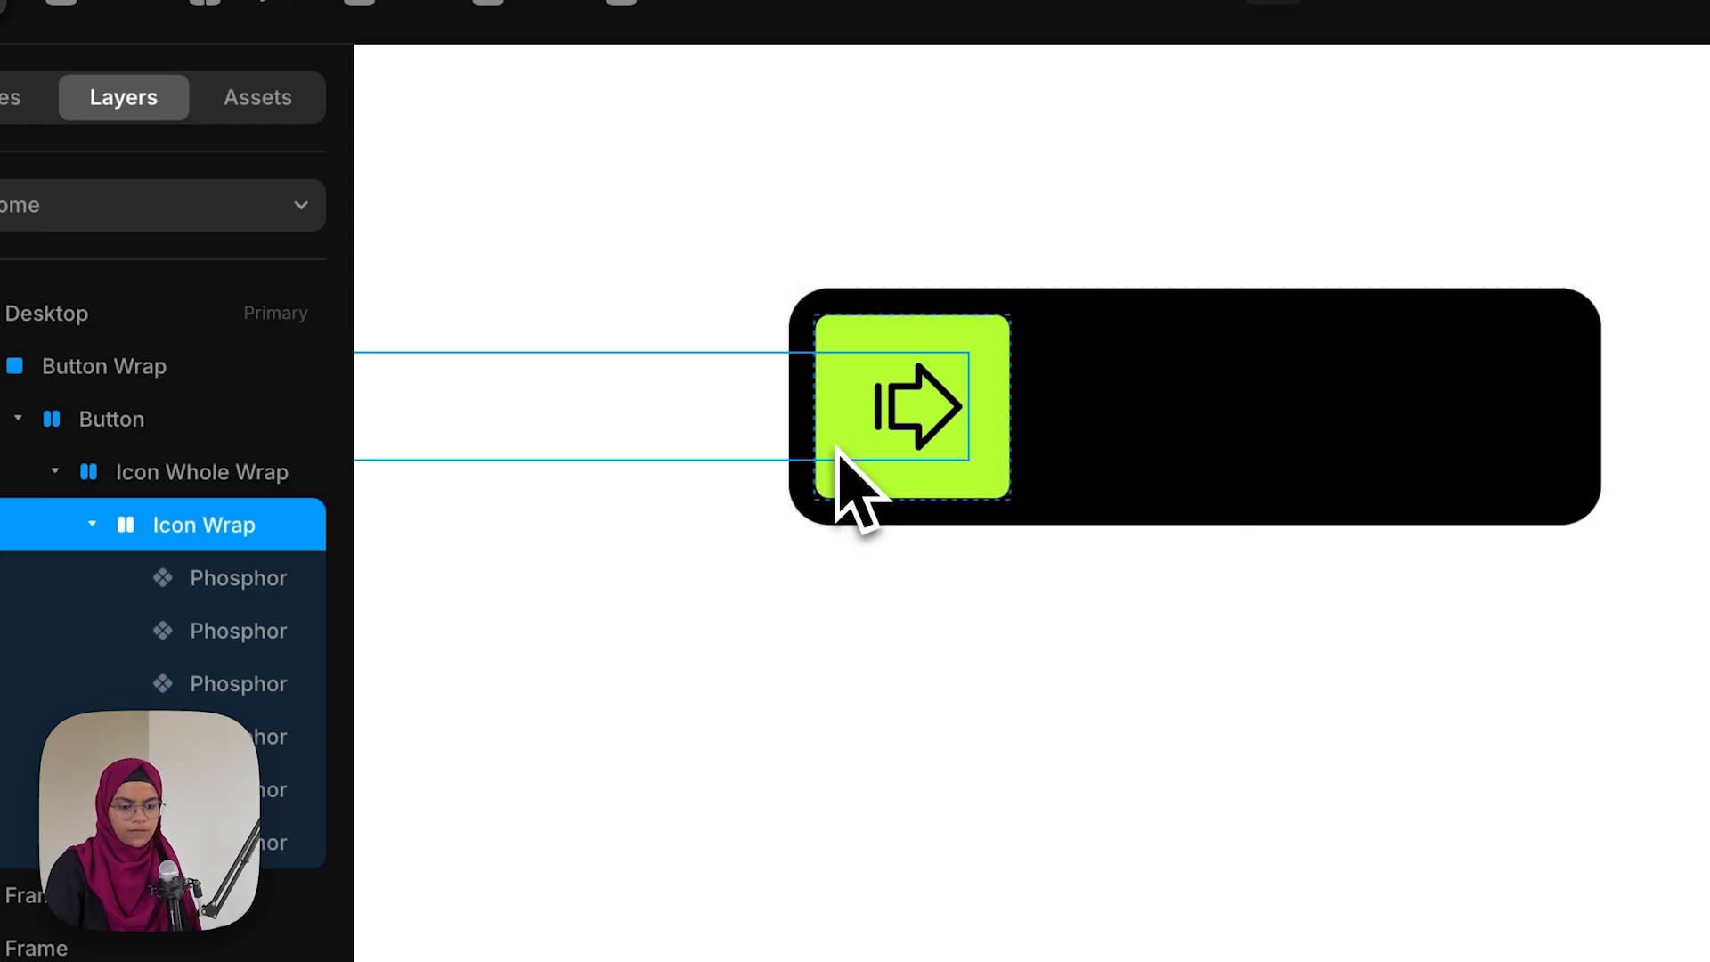
Add an "Apply Now" text inside Button and style it white (#FFFFFF) with the Black weight
left_click(98, 418)
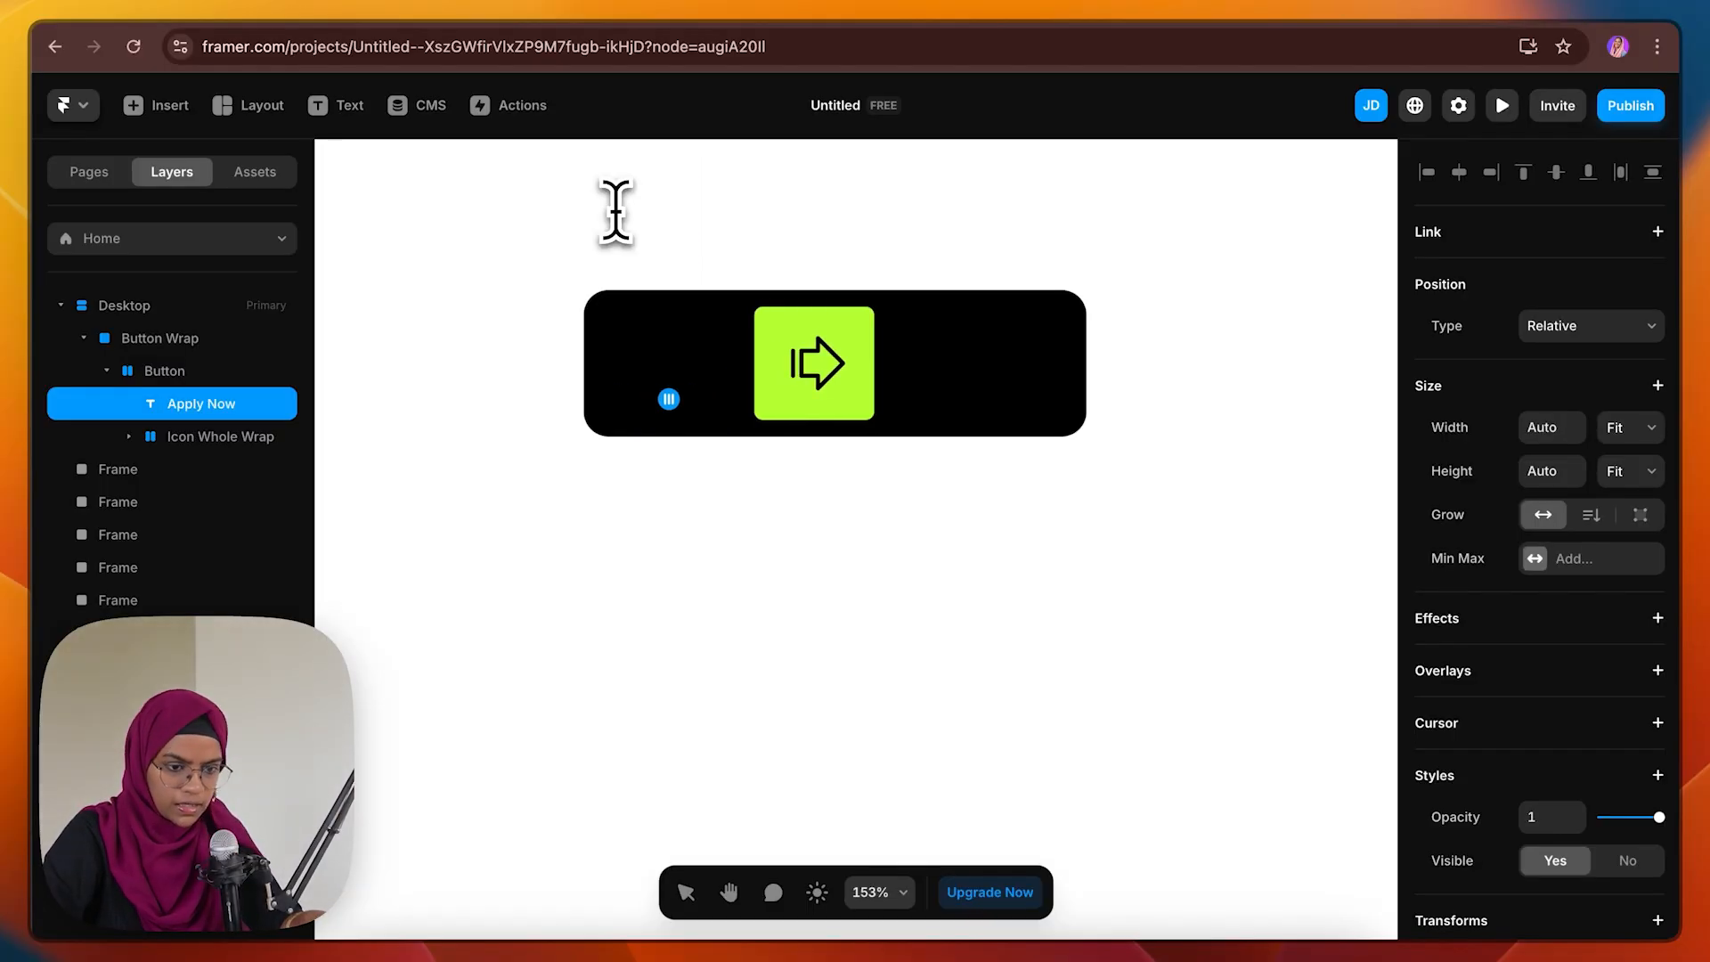
scroll(1619, 713, "down", 5)
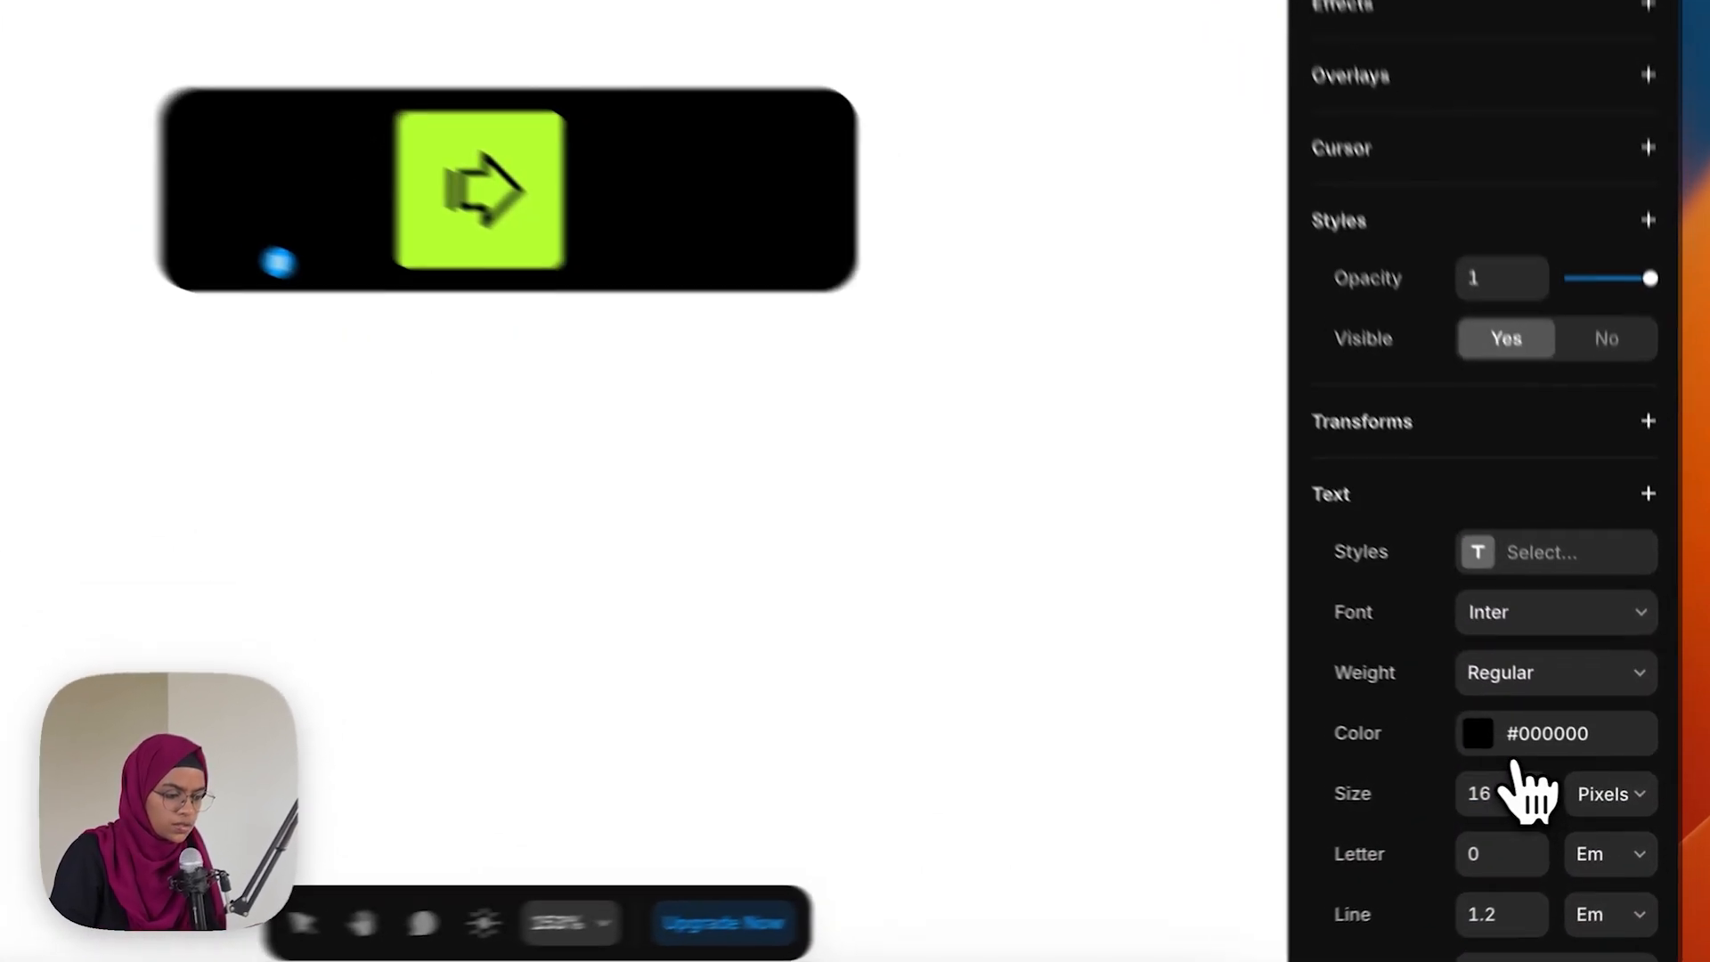
left_click(1535, 755)
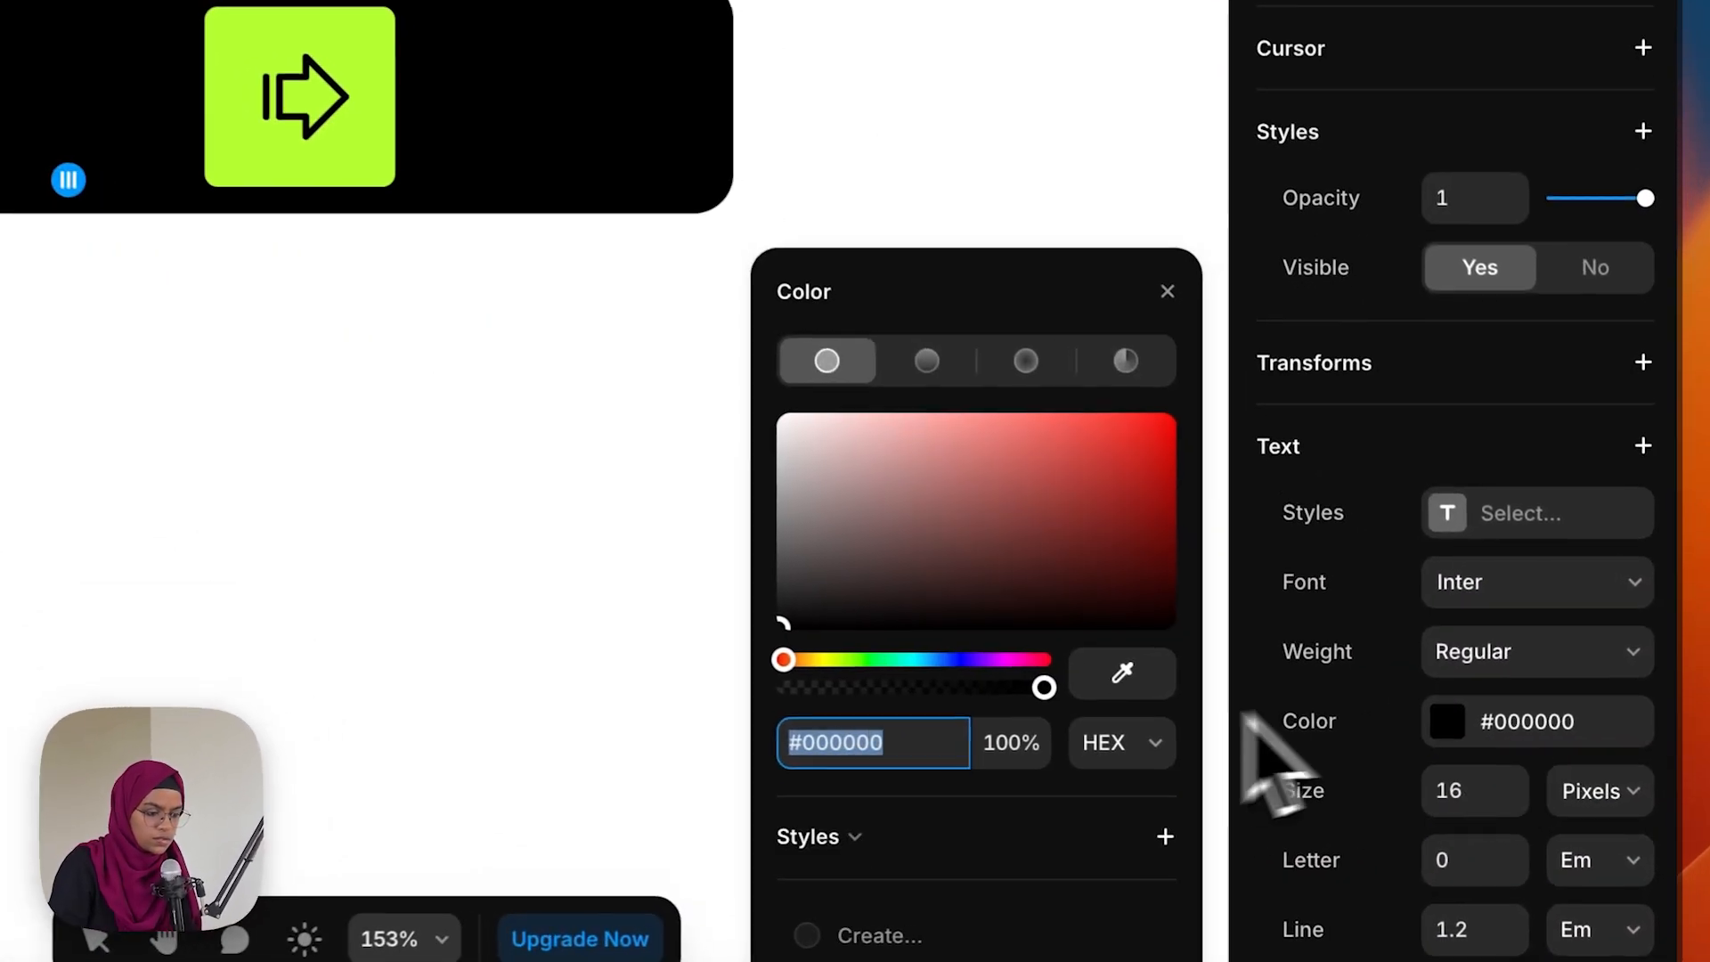
left_click(1238, 628)
left_click_drag(1238, 628, 1029, 524)
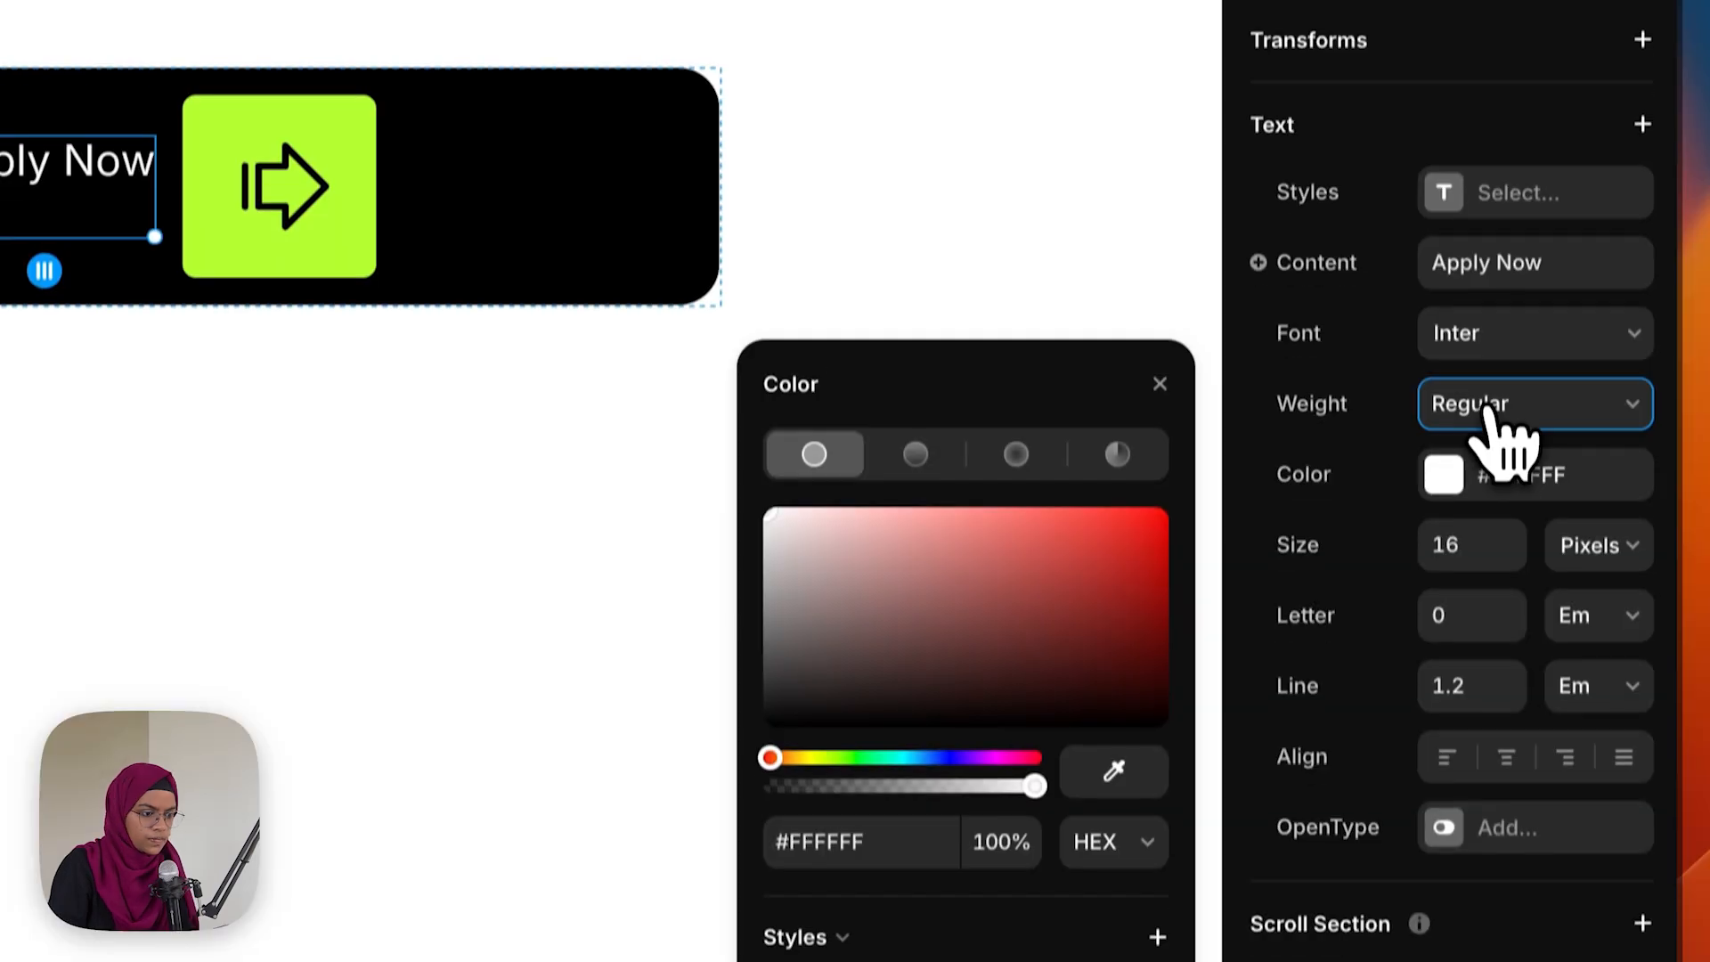
left_click(1683, 714)
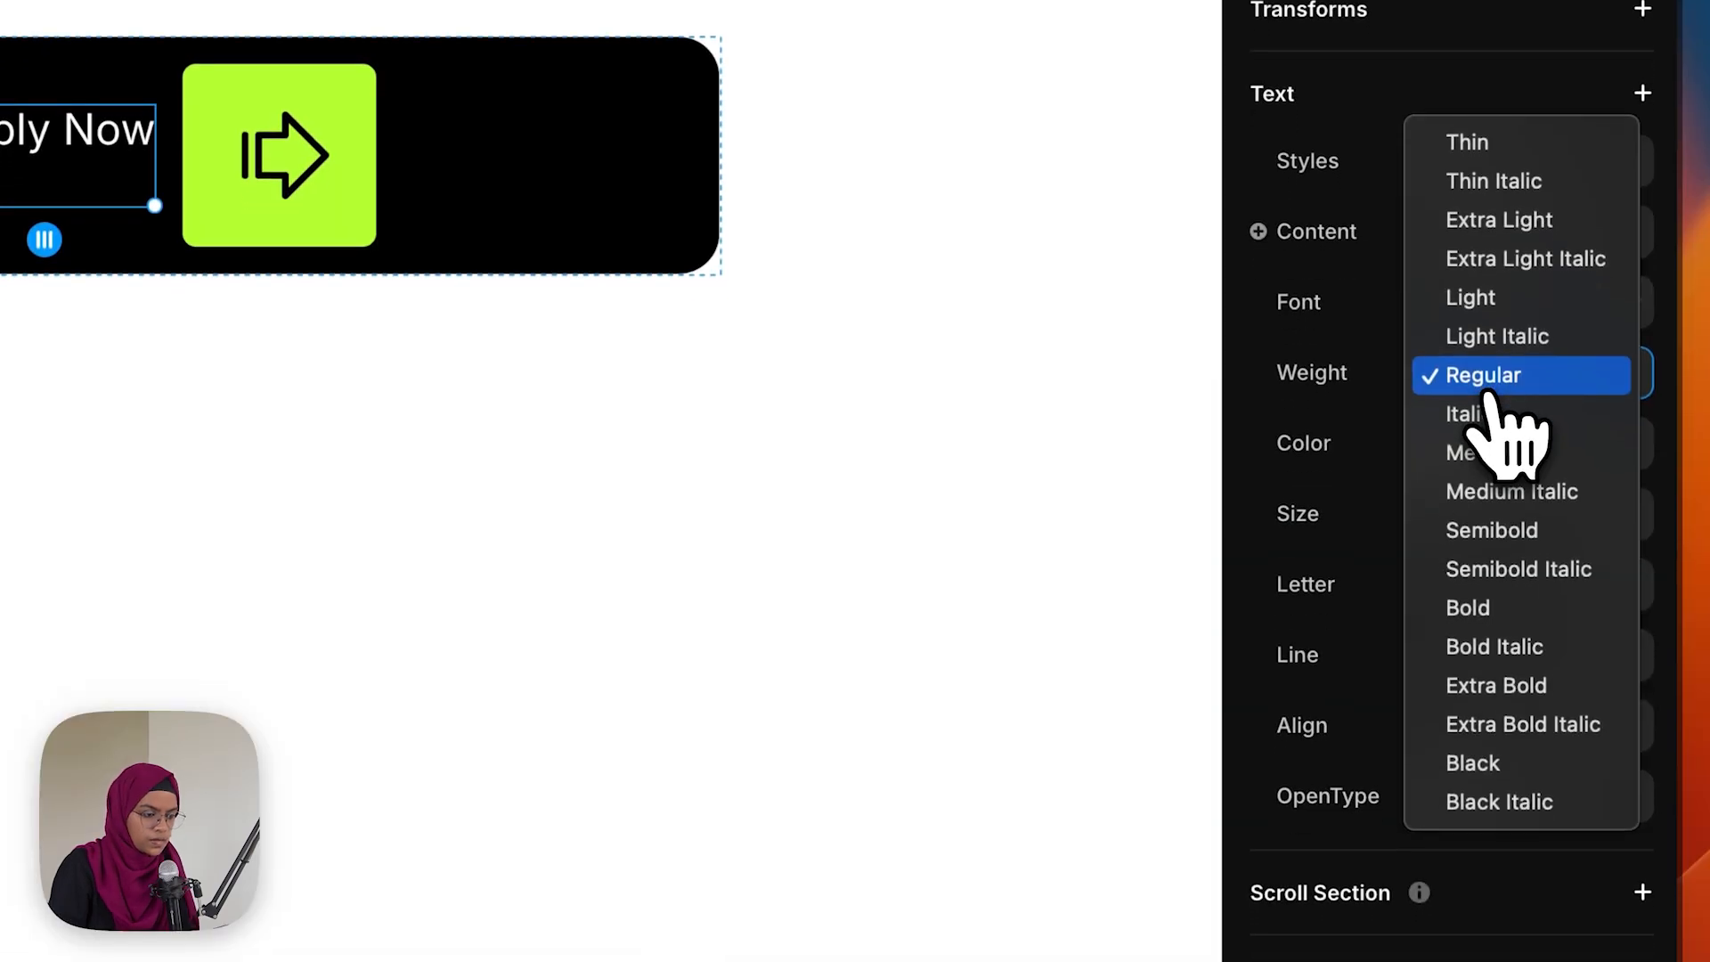
left_click(1484, 759)
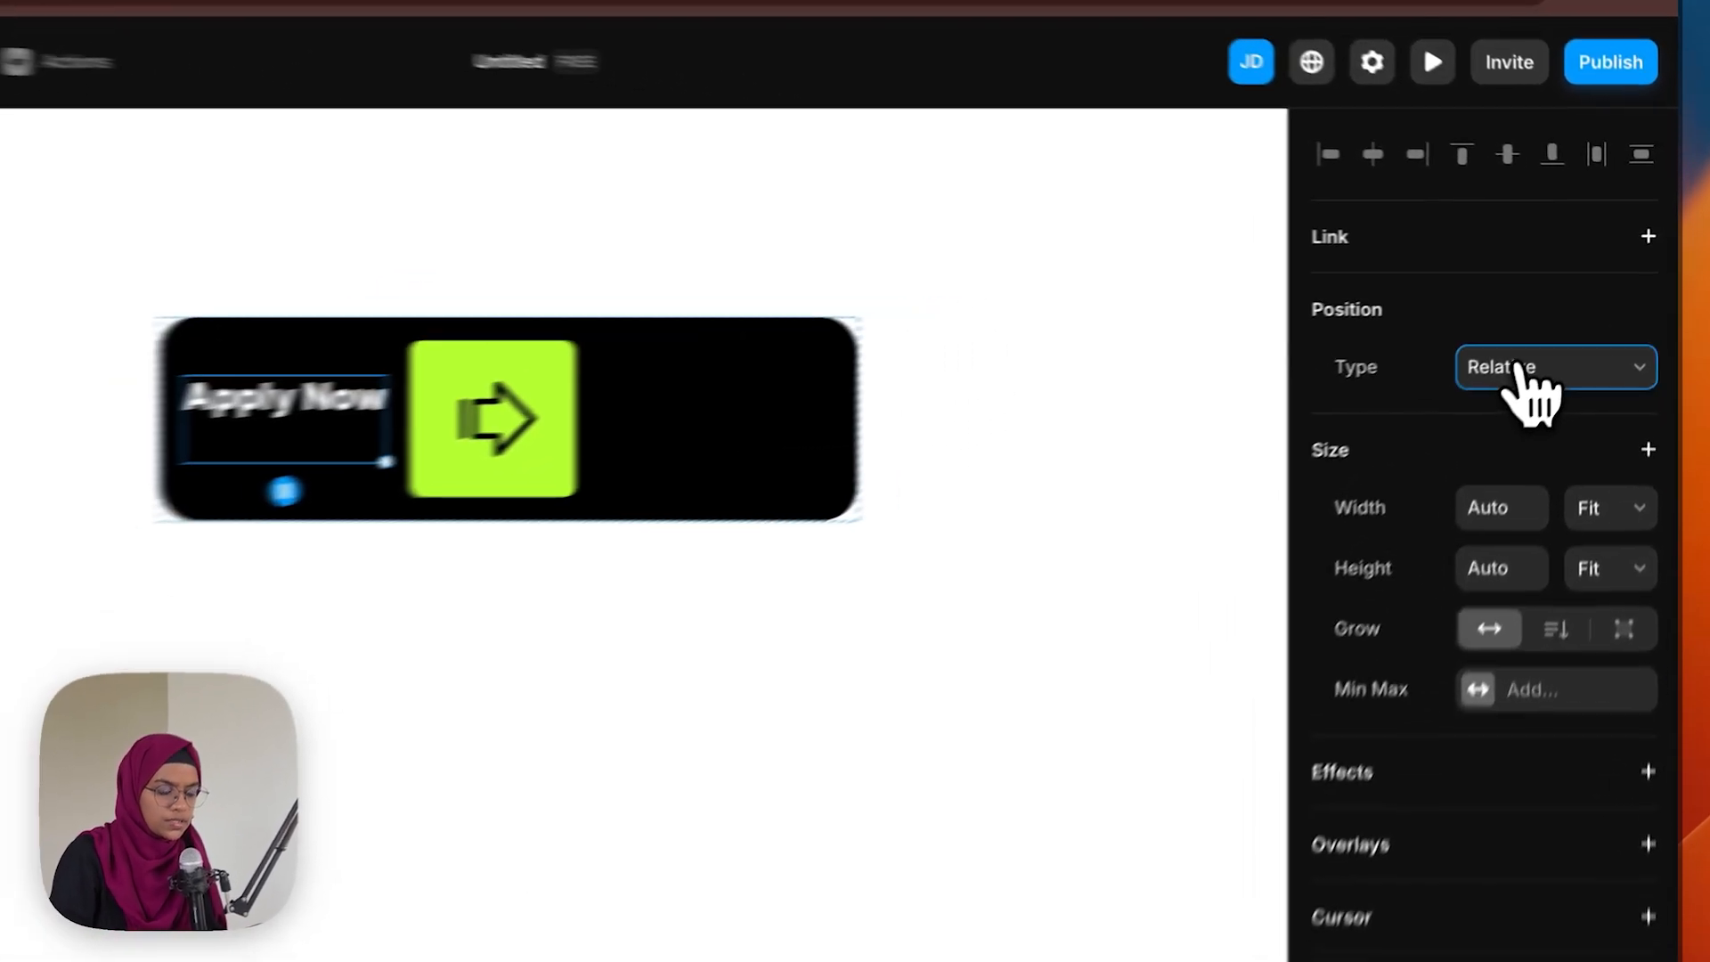
Position the Apply Now text absolutely beside the lime panel in the button's black area and set its font size to 25 pixels
left_click(1566, 326)
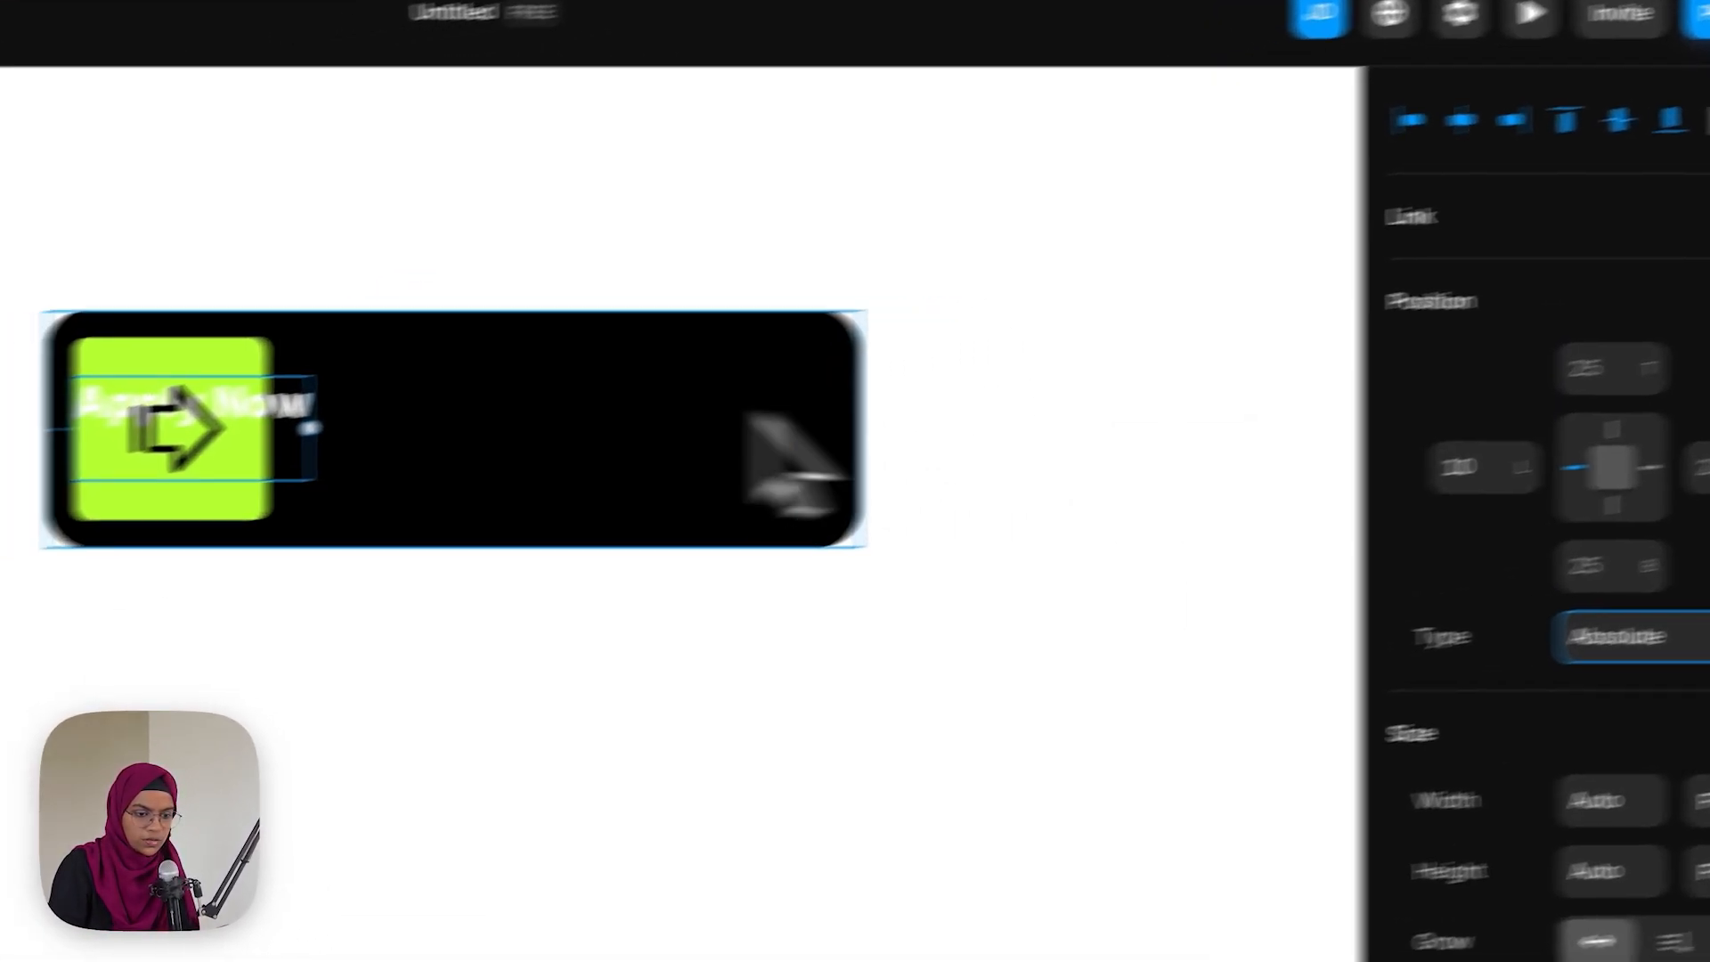
left_click_drag(117, 486, 402, 530)
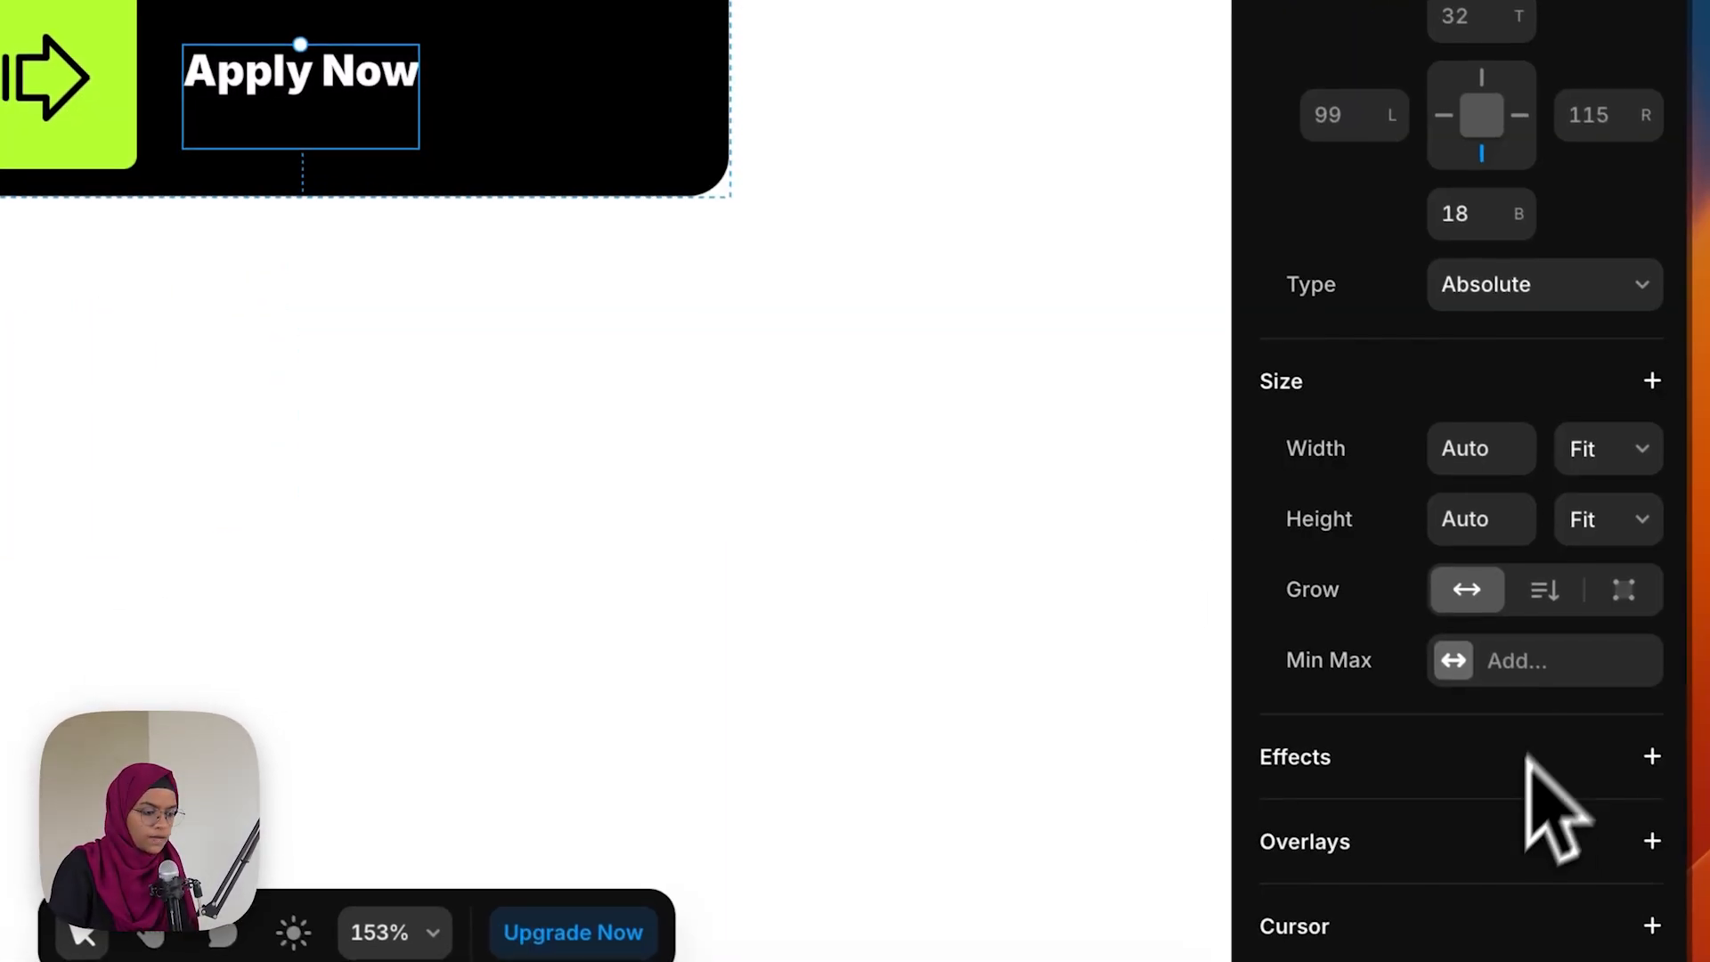
scroll(1532, 811, "down", 10)
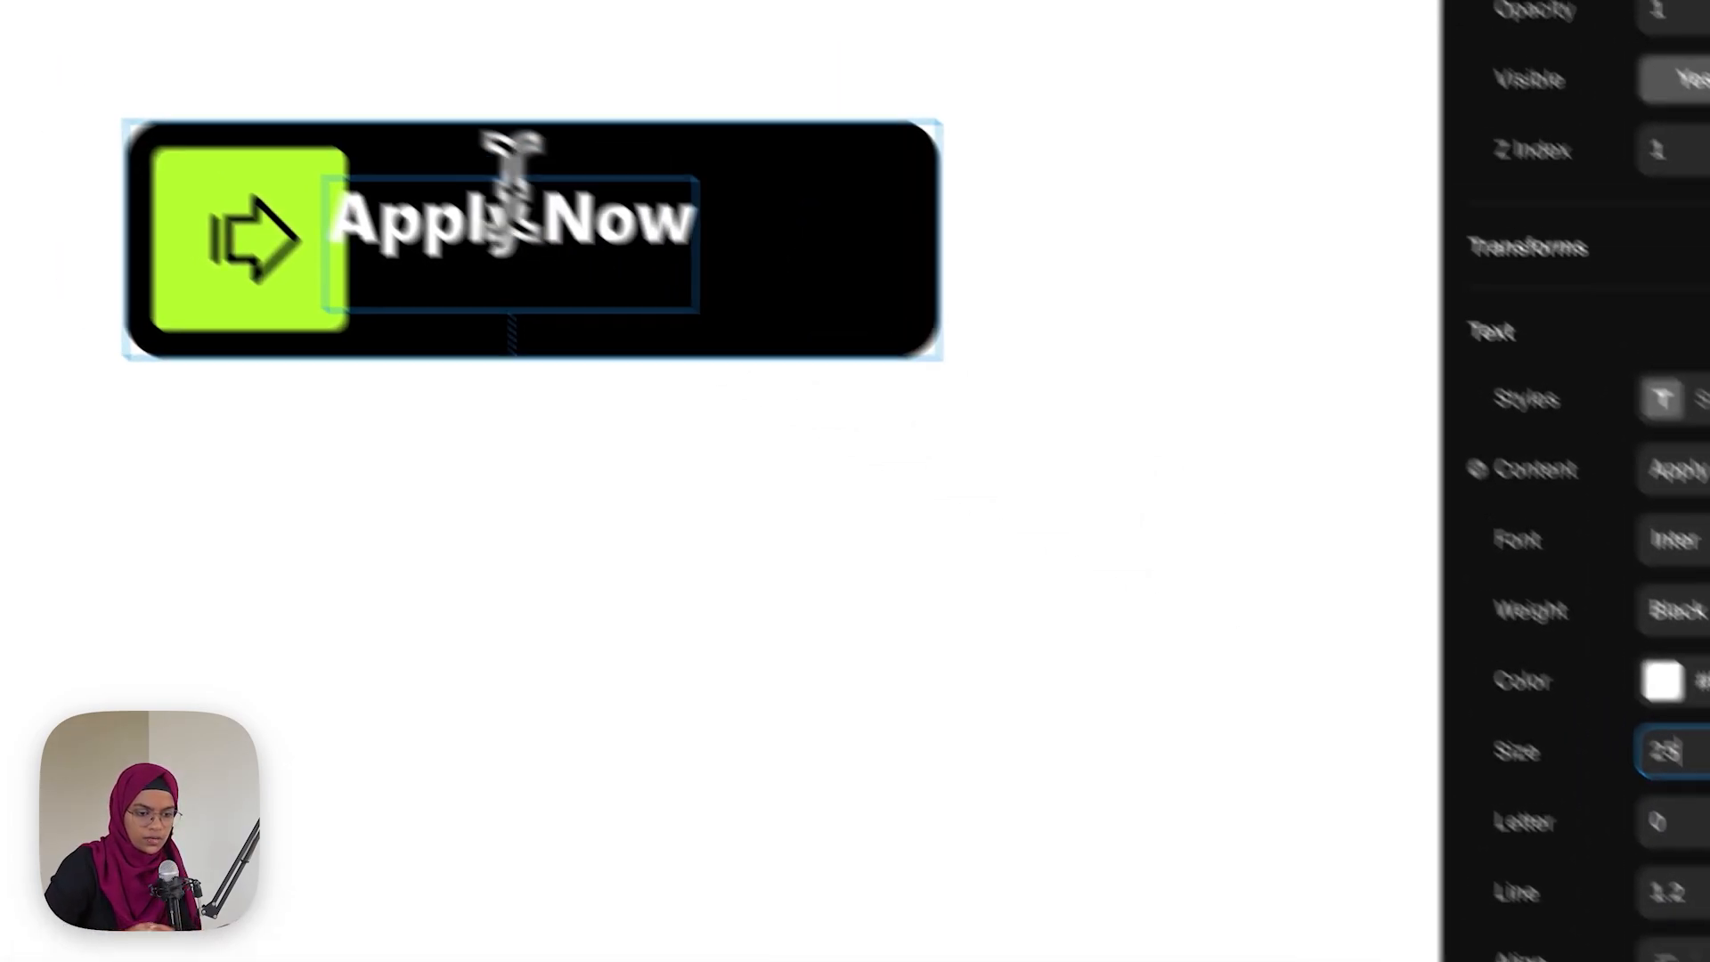
left_click_drag(311, 94, 380, 82)
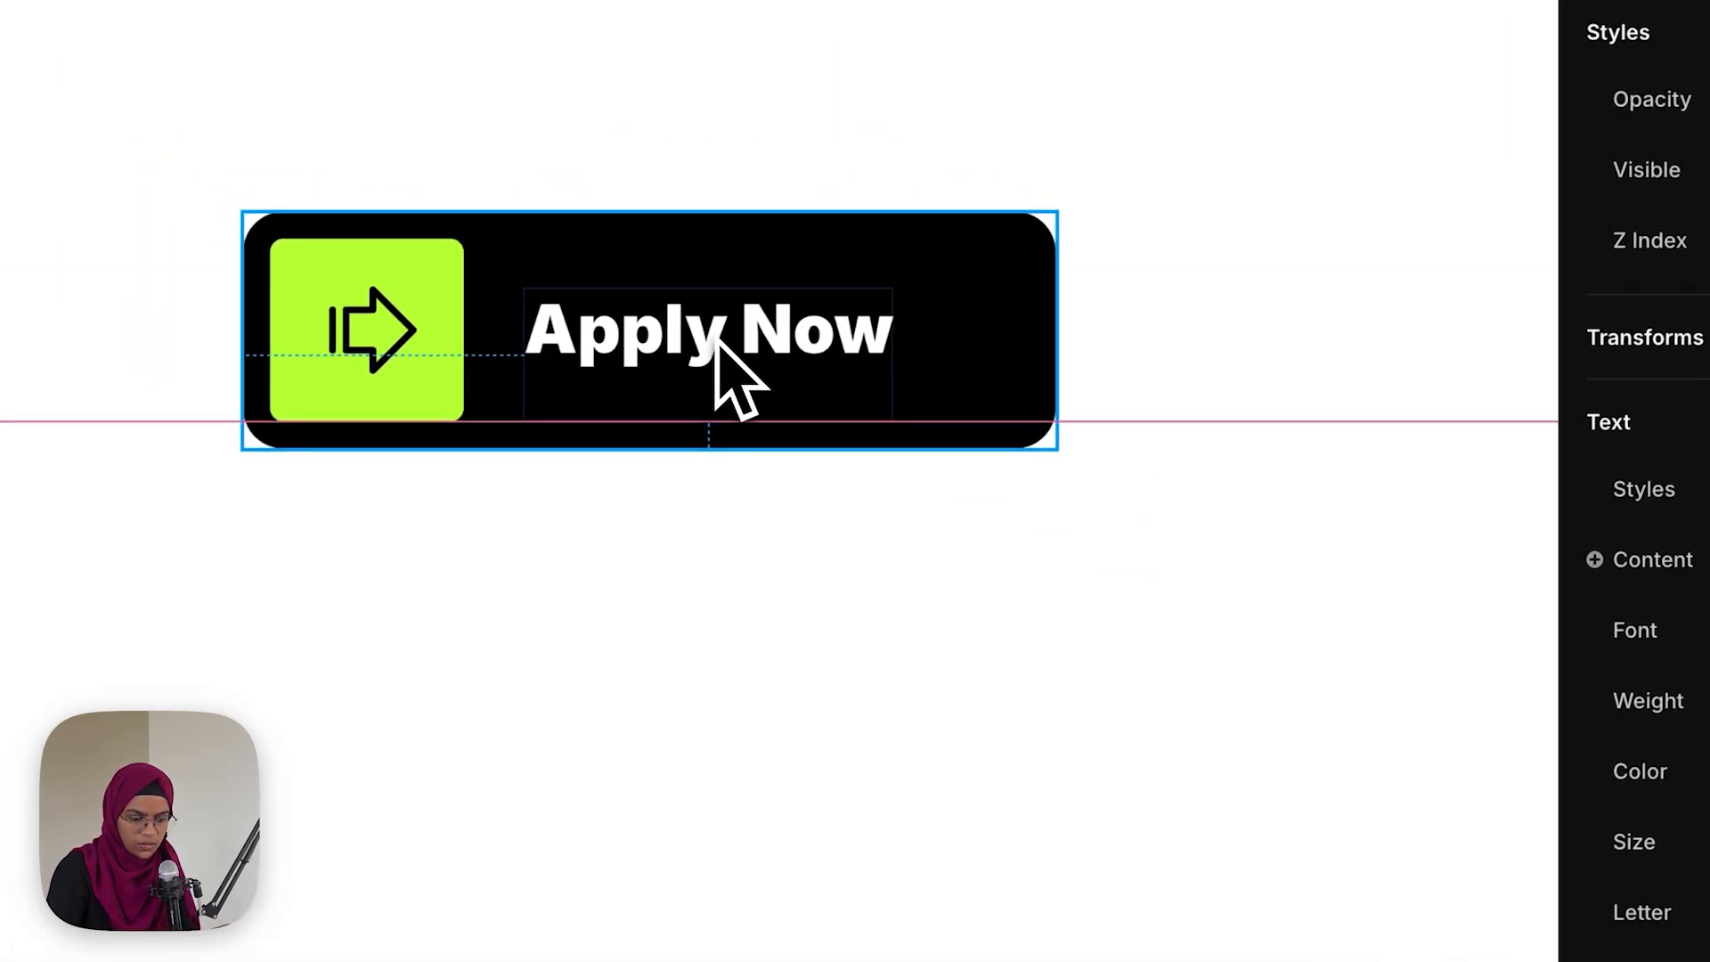
left_click_drag(736, 349, 736, 349)
key("Escape")
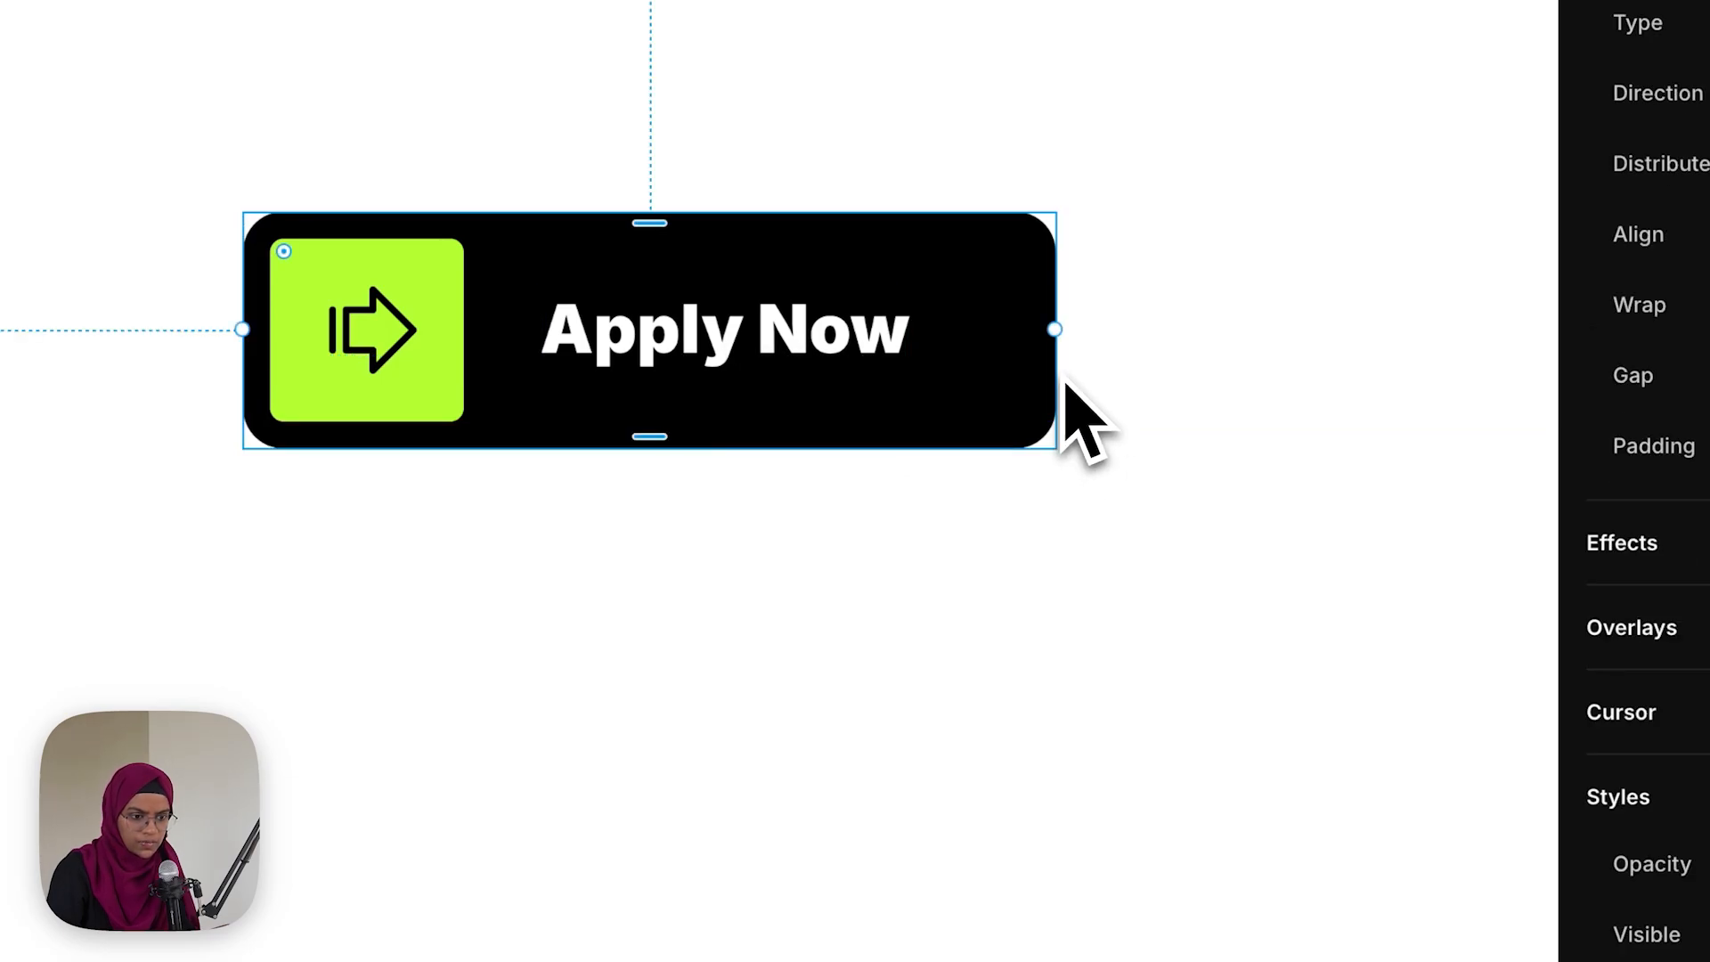
Give the Apply Now text a fixed height of 32 and centre it vertically in the button
left_click(797, 338)
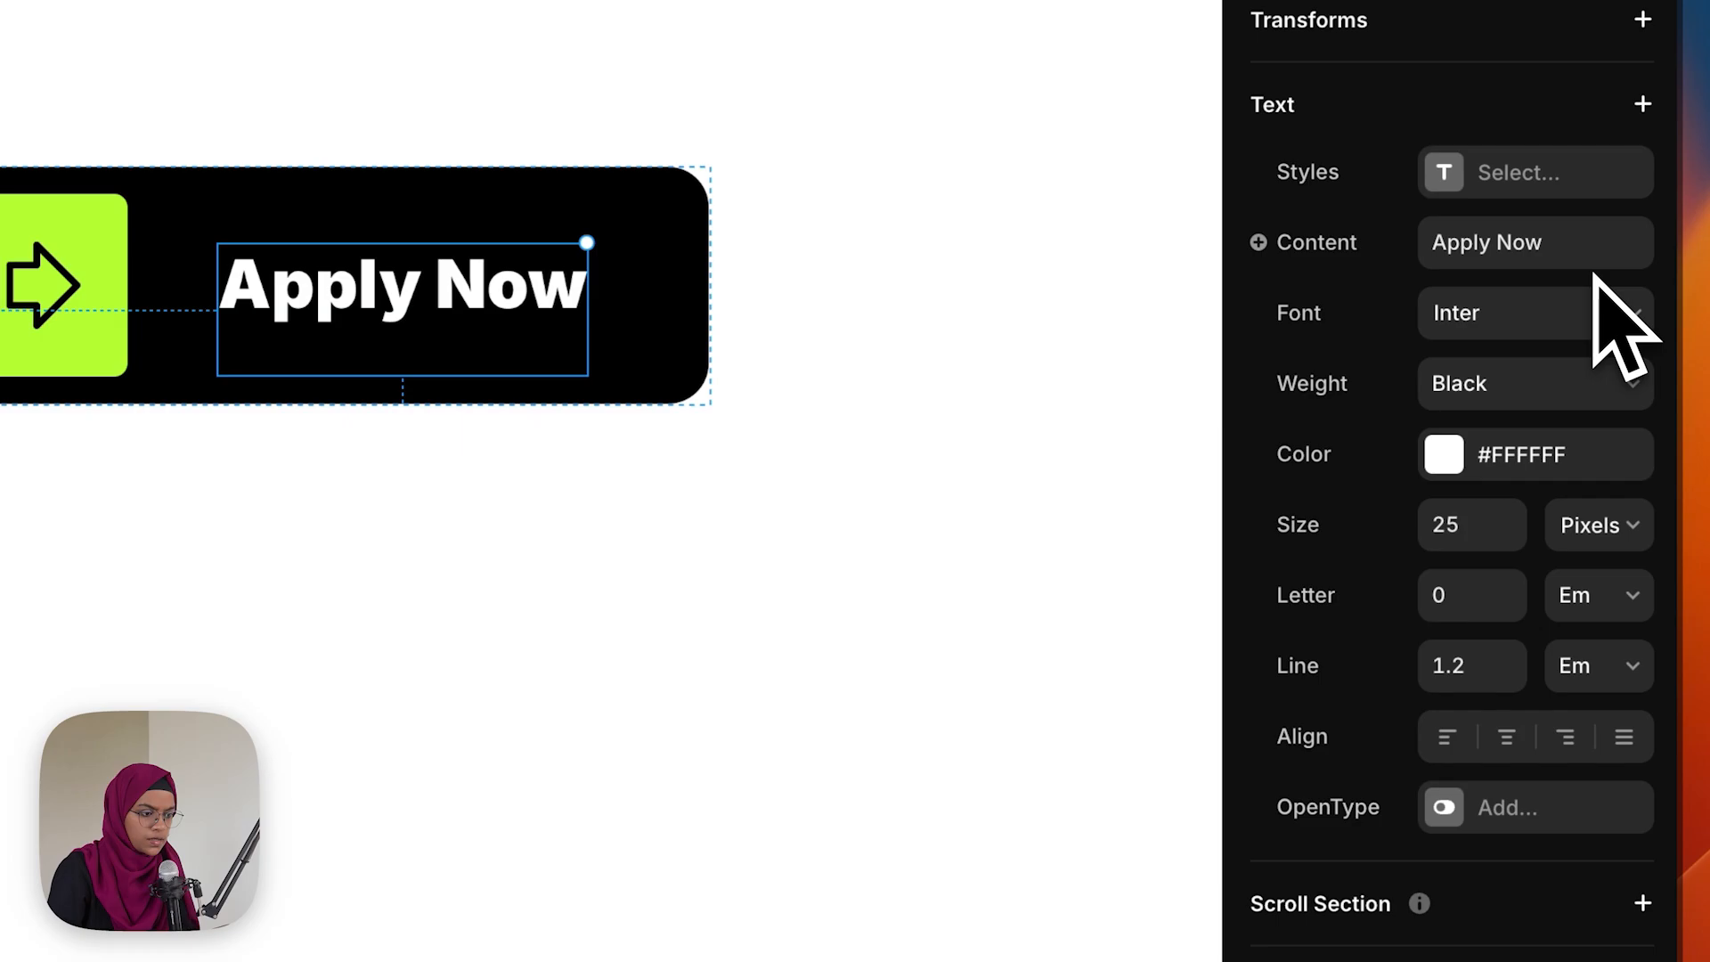
scroll(1626, 325, "up", 5)
left_click(1586, 623)
left_click(1558, 504)
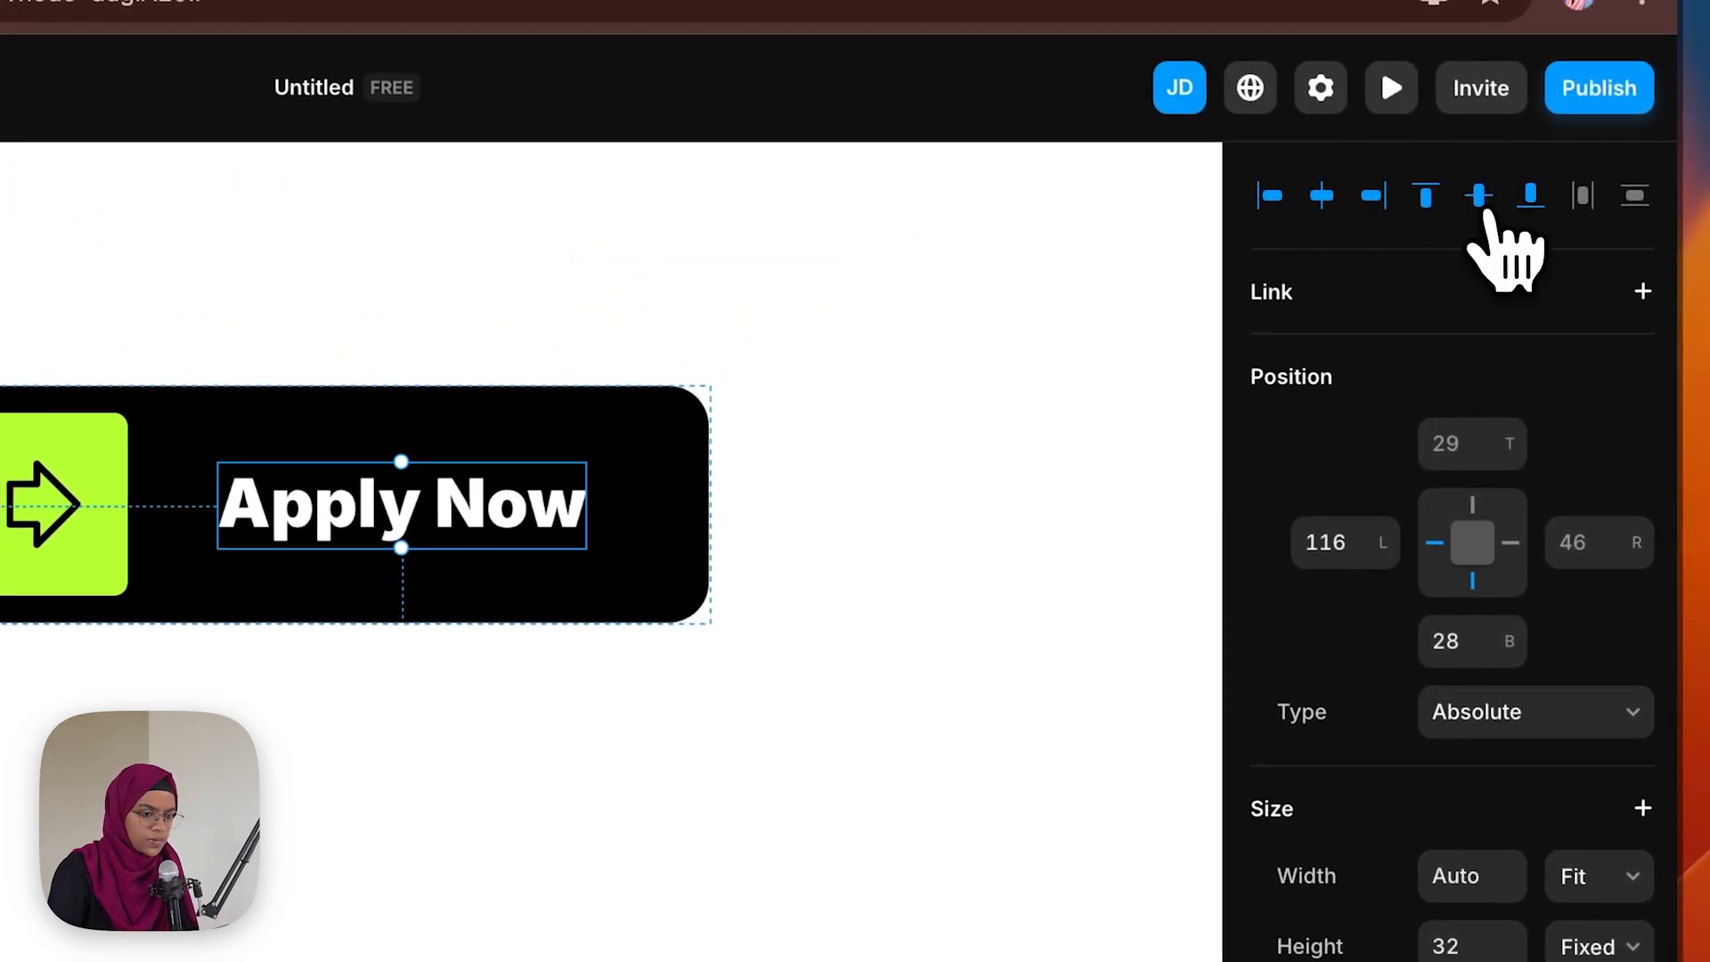
Convert the Button layer into a new component named "Button-1"
left_click(1704, 41)
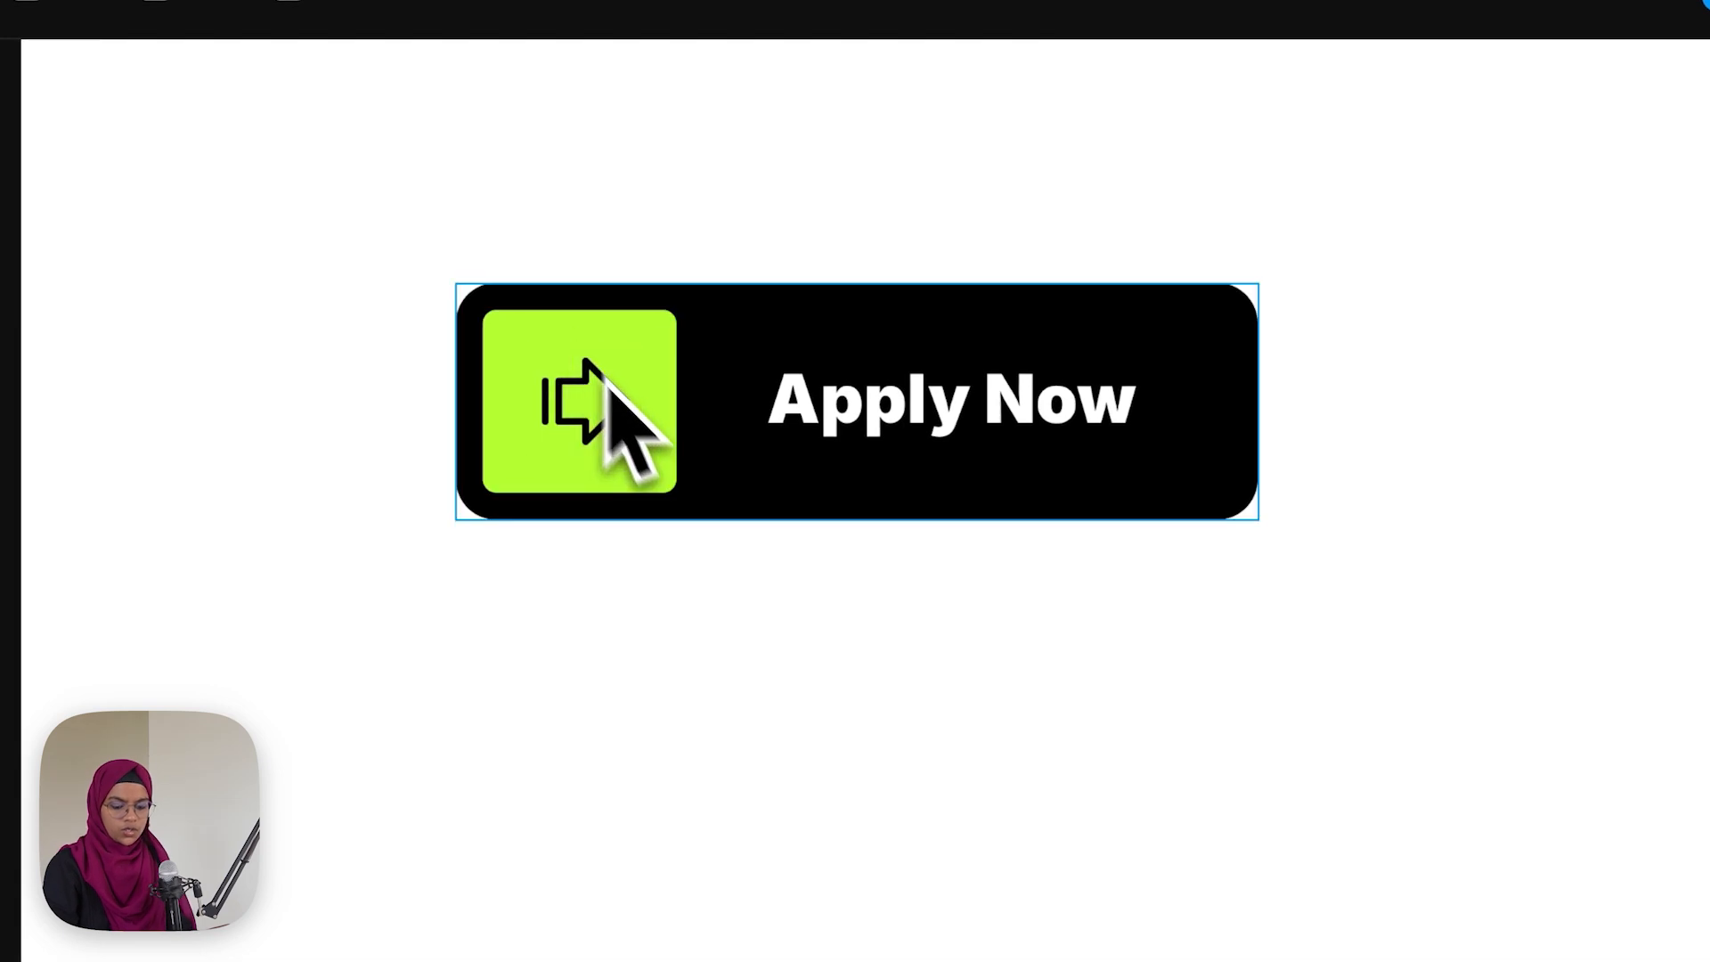
left_click(812, 493)
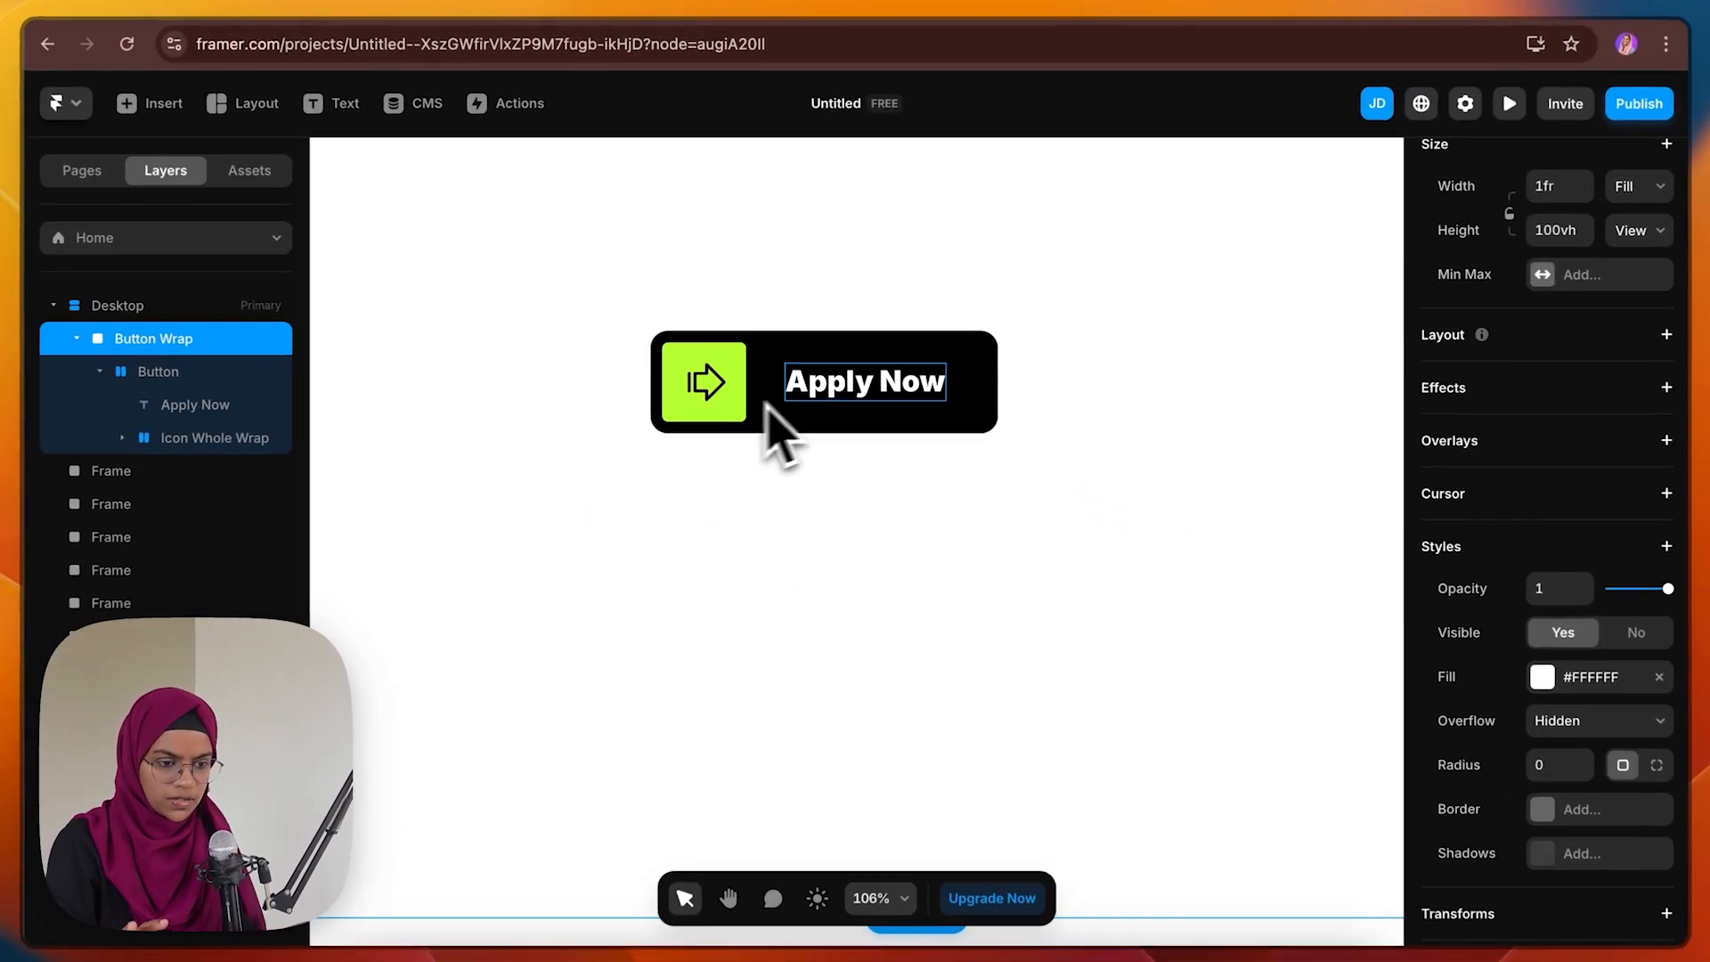
double_click(944, 409)
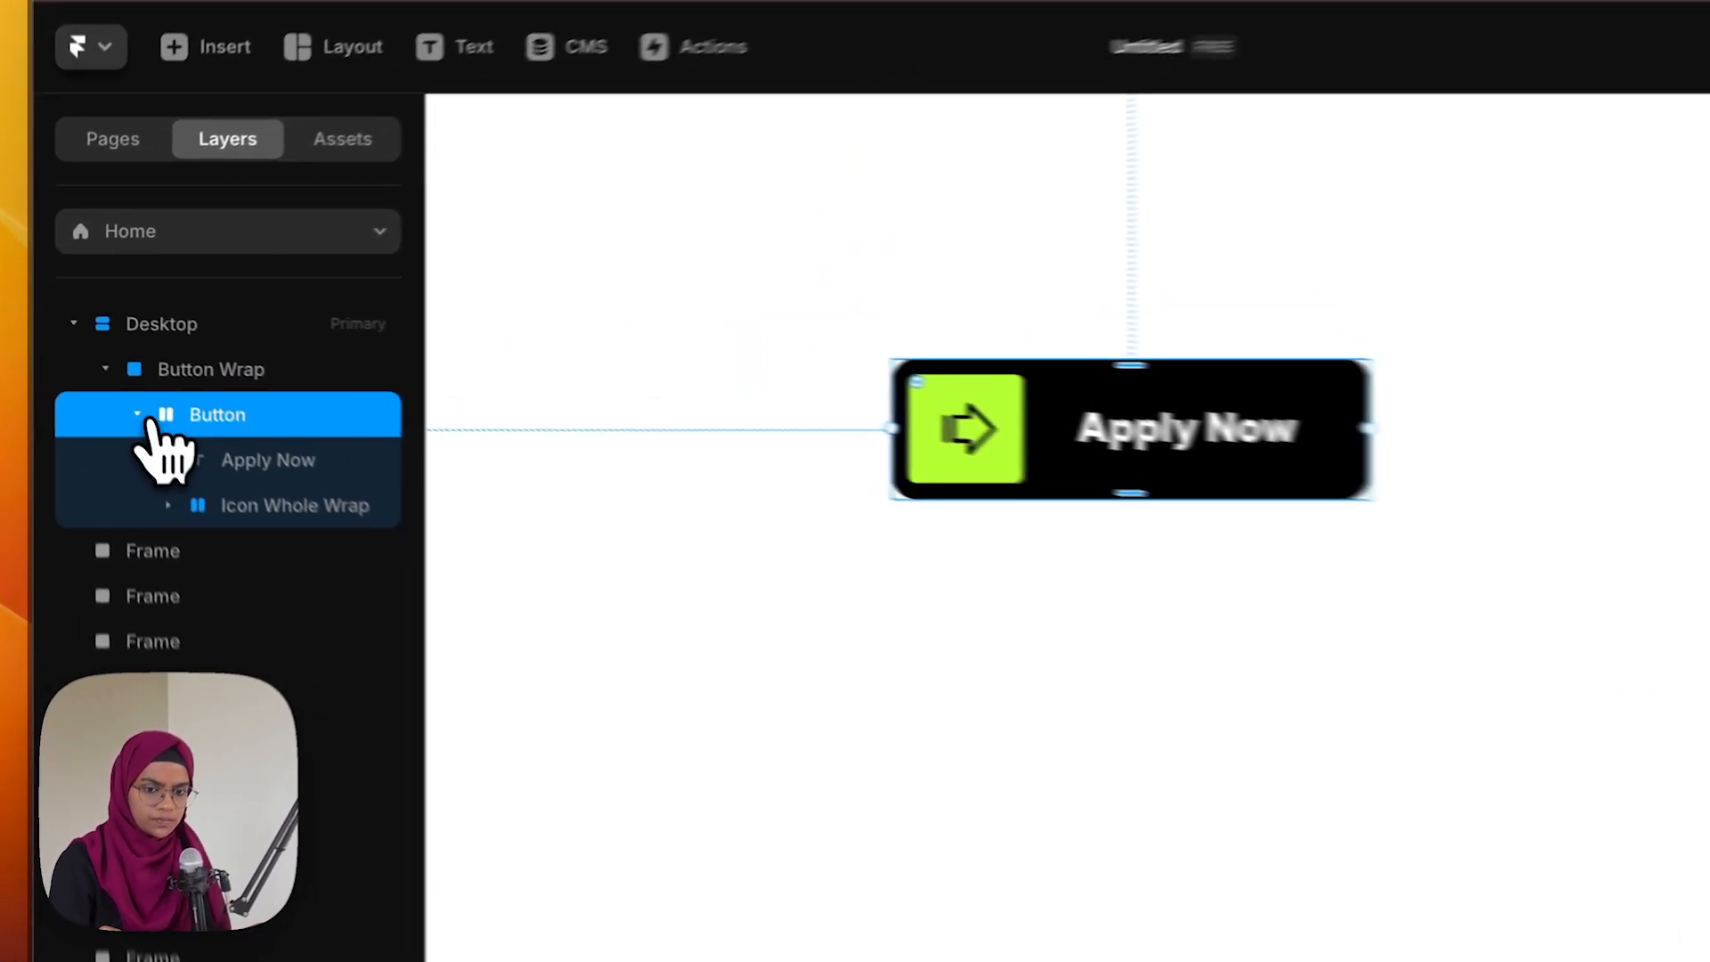
left_click(106, 370)
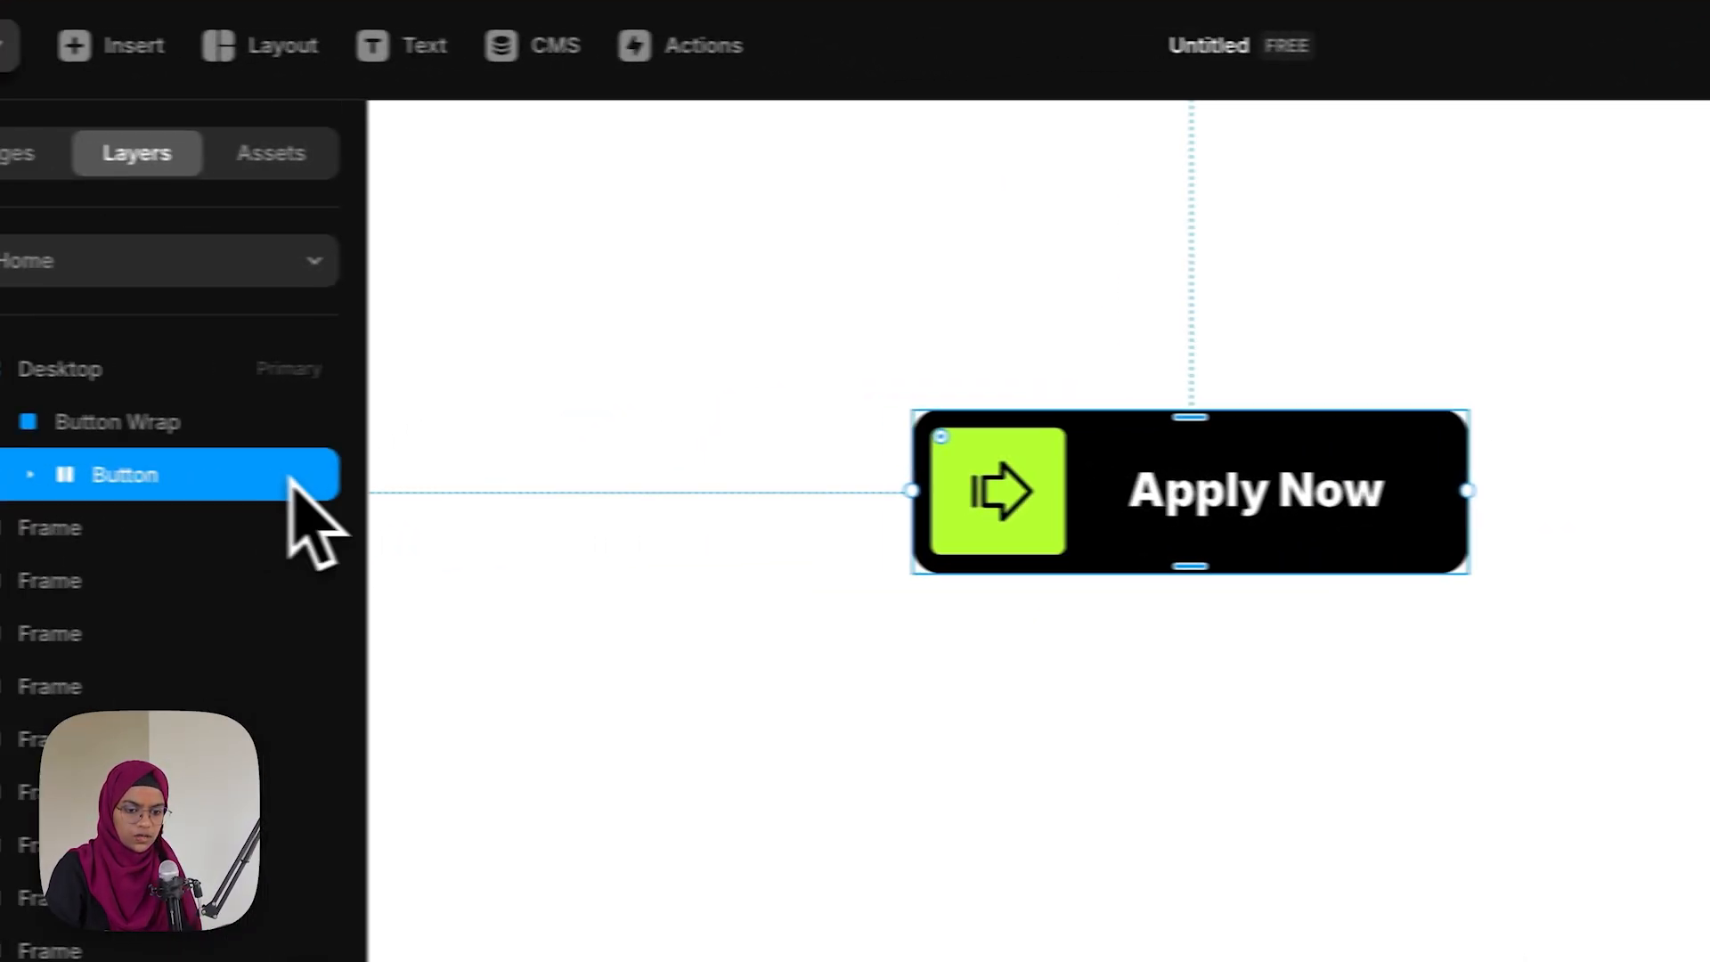
right_click(351, 478)
left_click(408, 441)
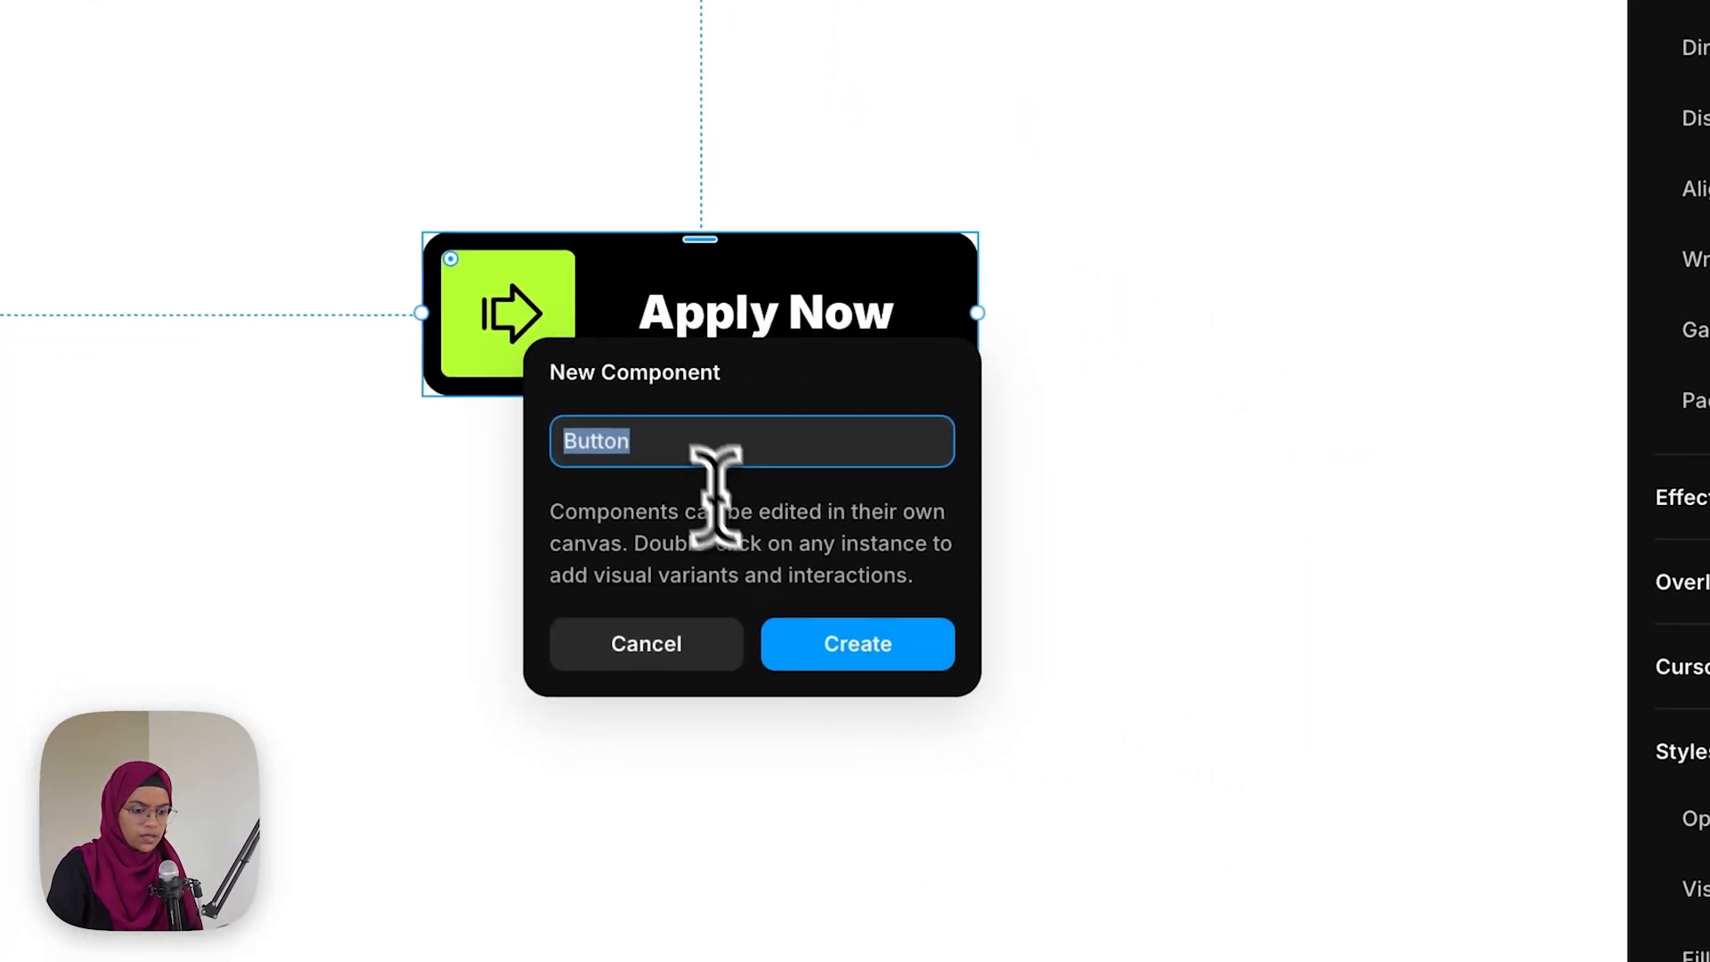
left_click(686, 451)
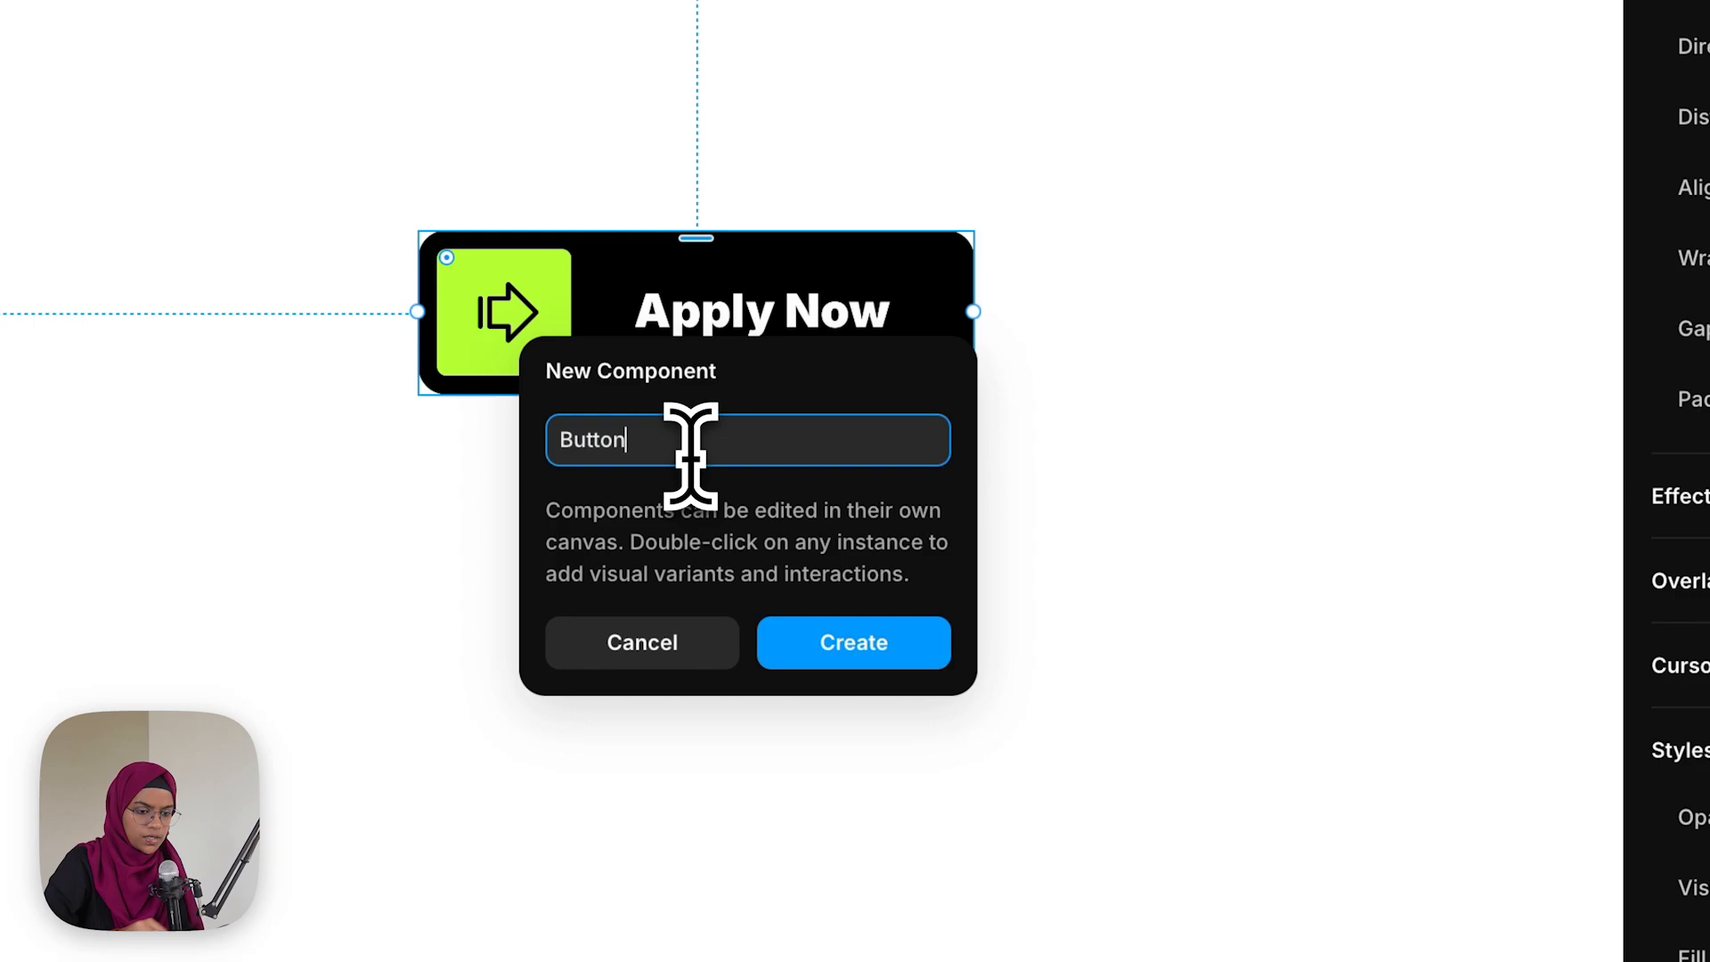
type("-1")
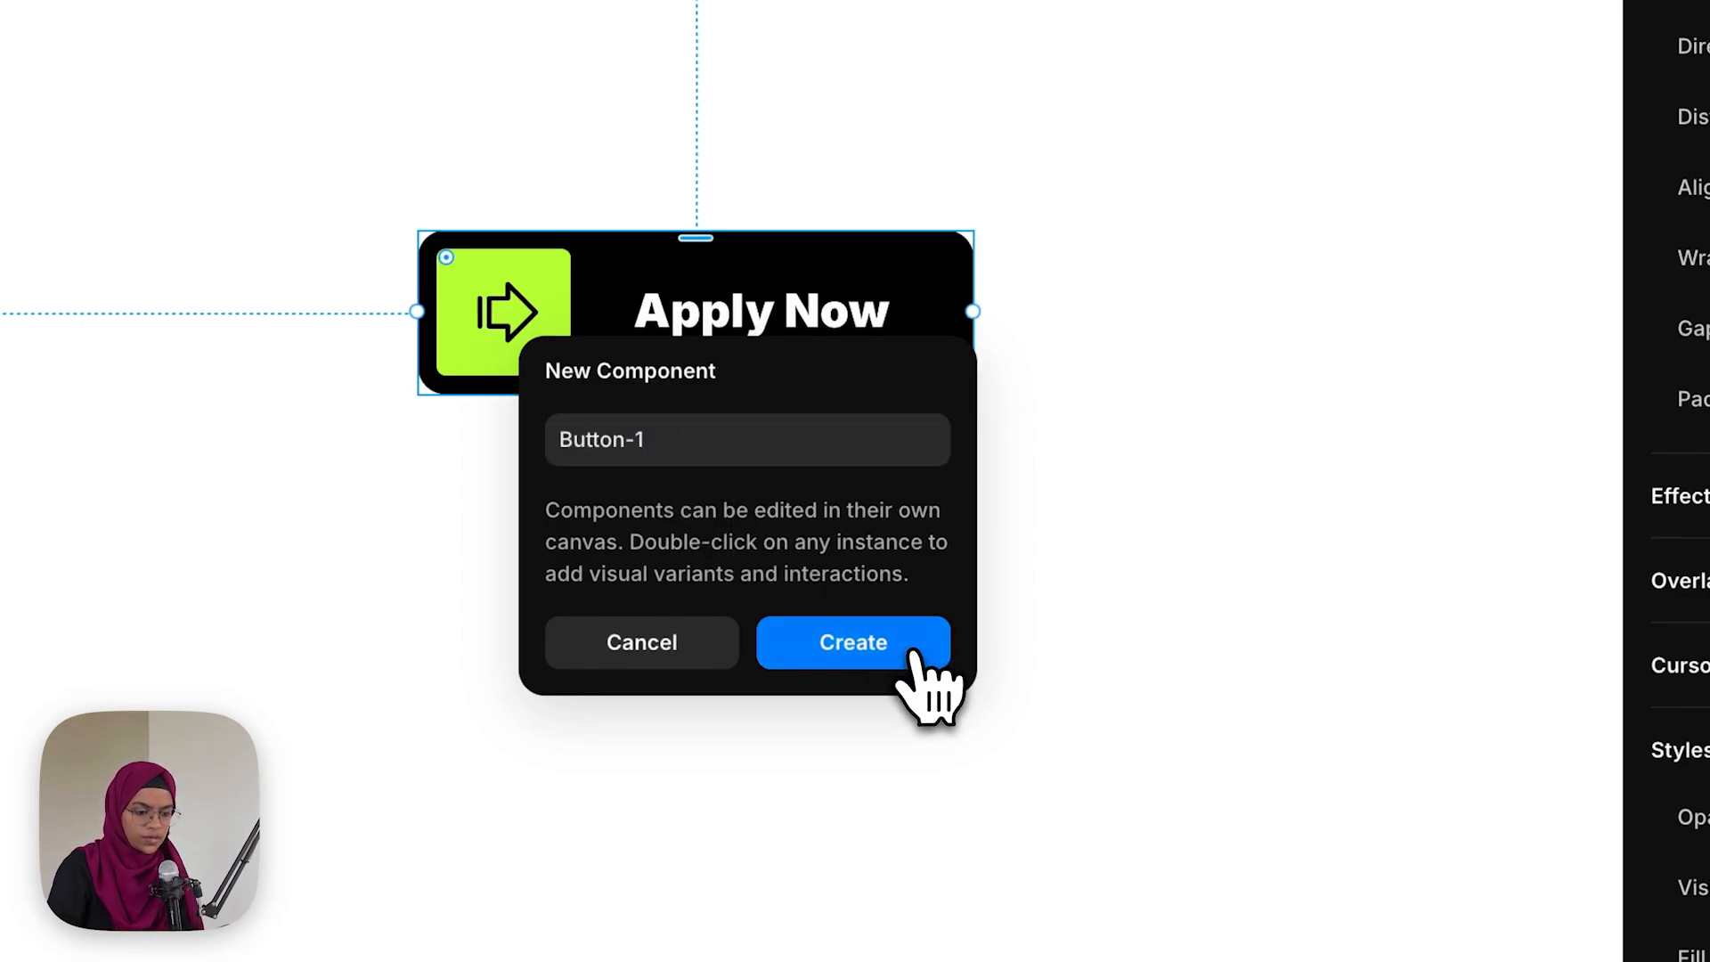
left_click(915, 655)
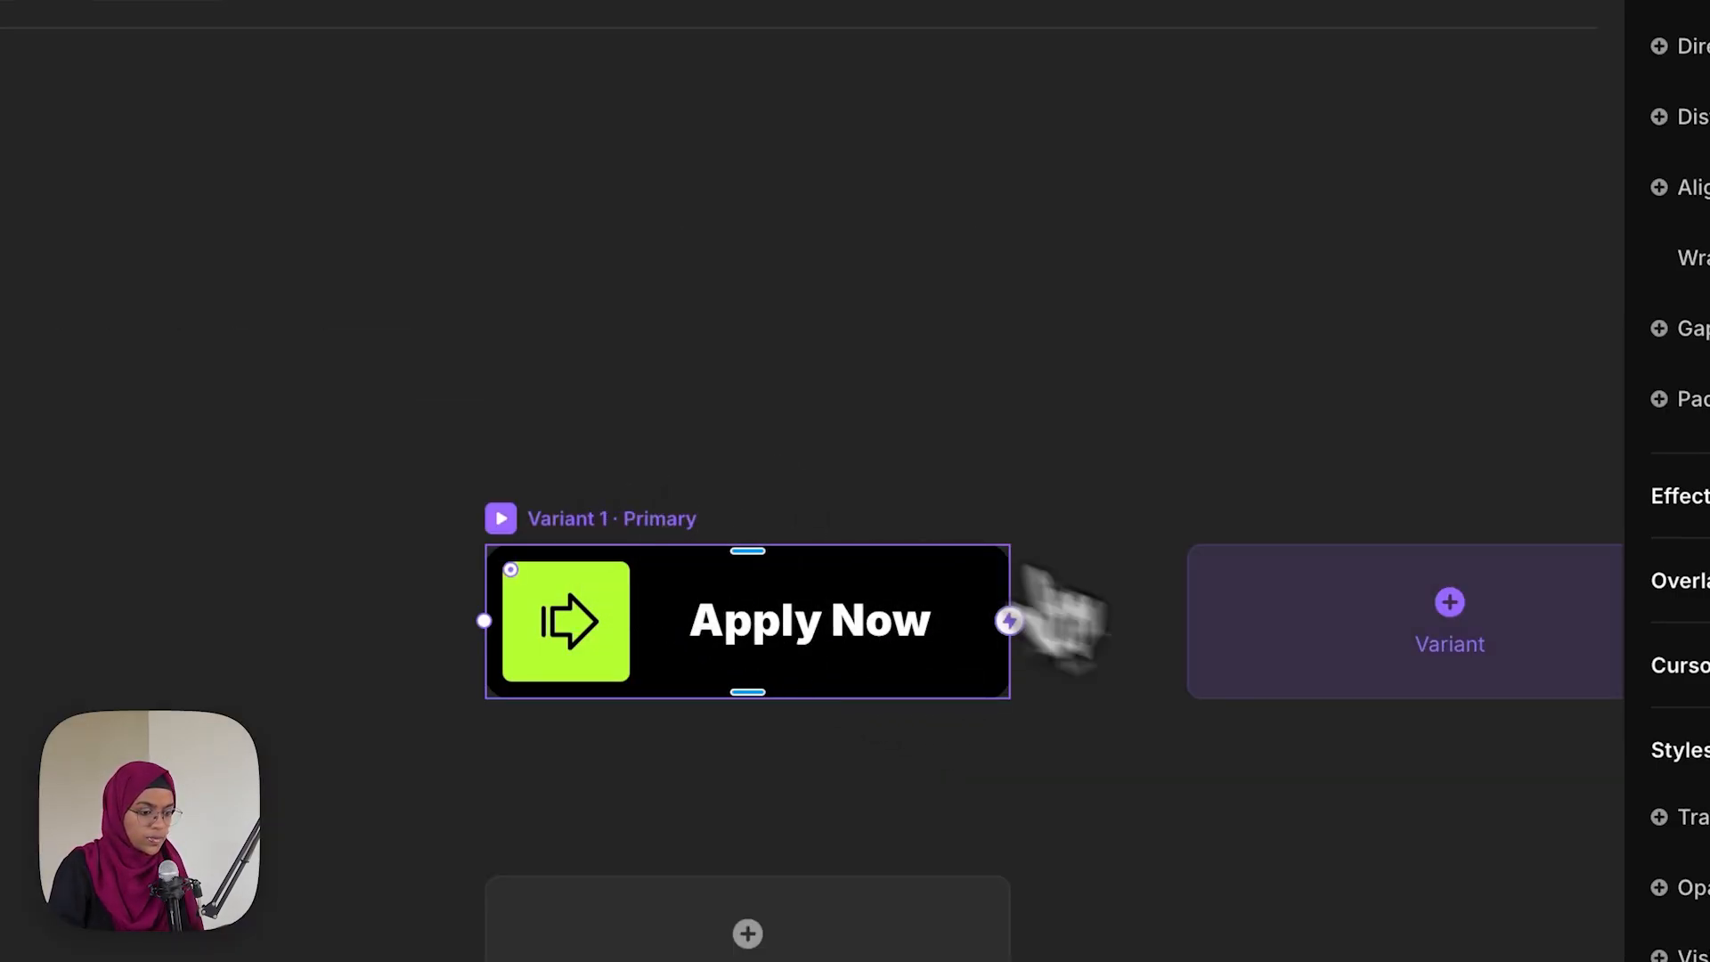
Add a second variant to the component and set its Icon Whole Wrap width to Fill
left_click(1281, 664)
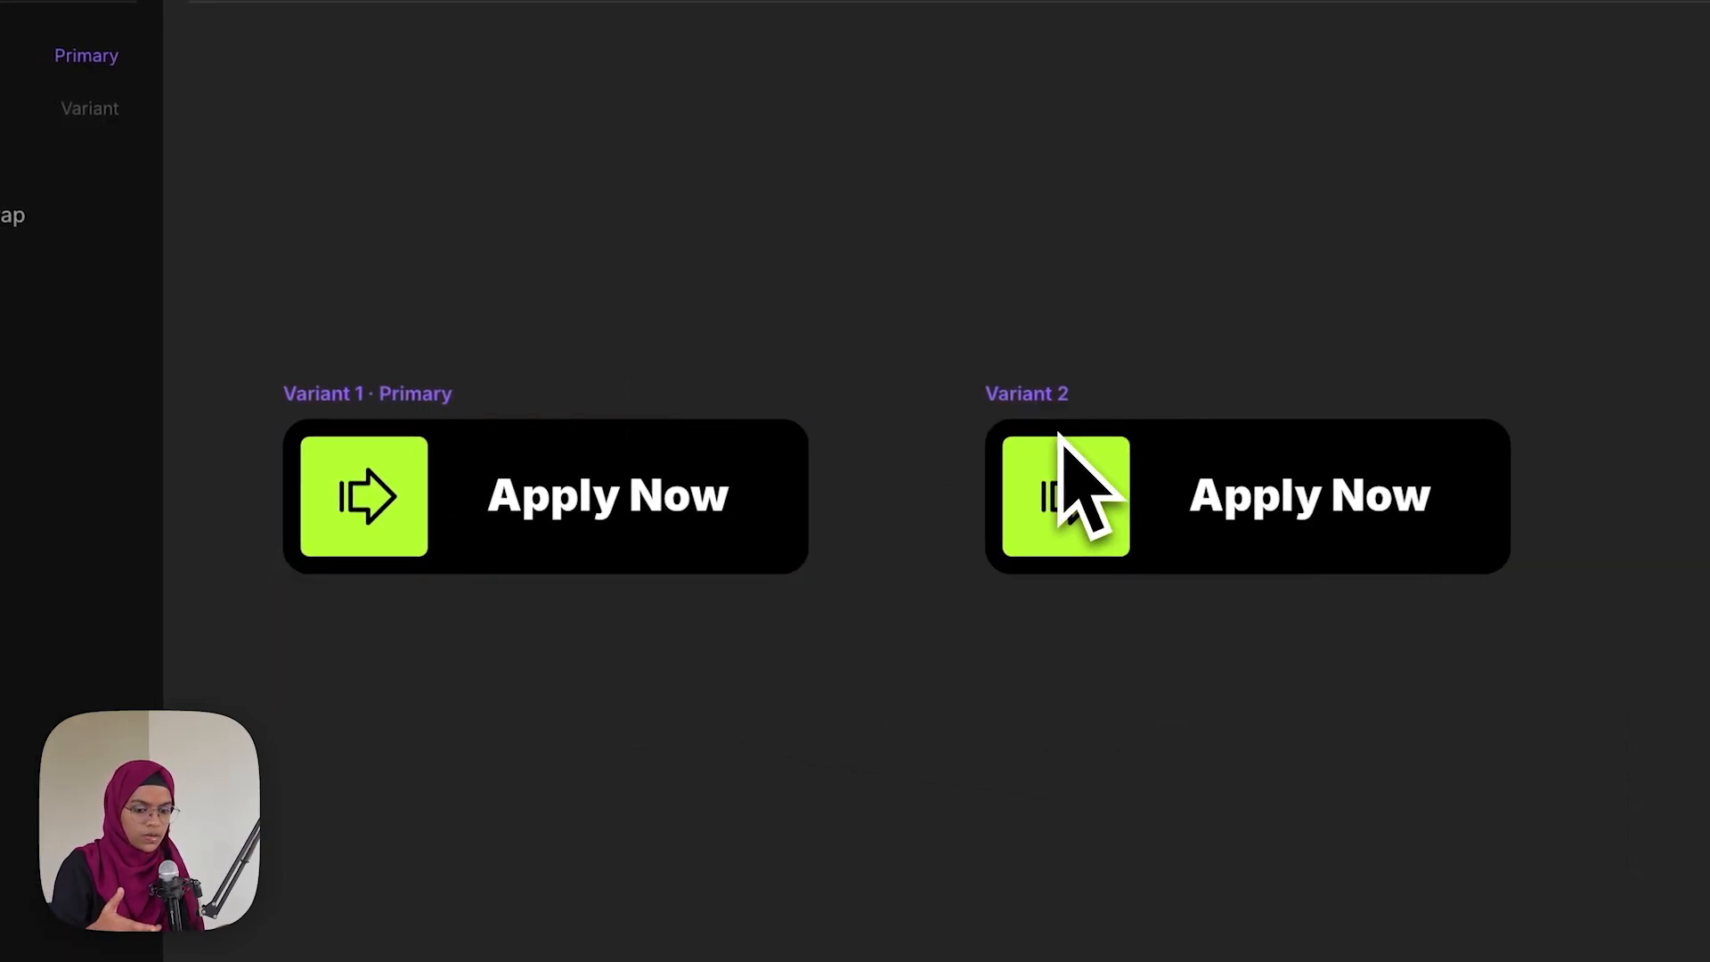
left_click(504, 415)
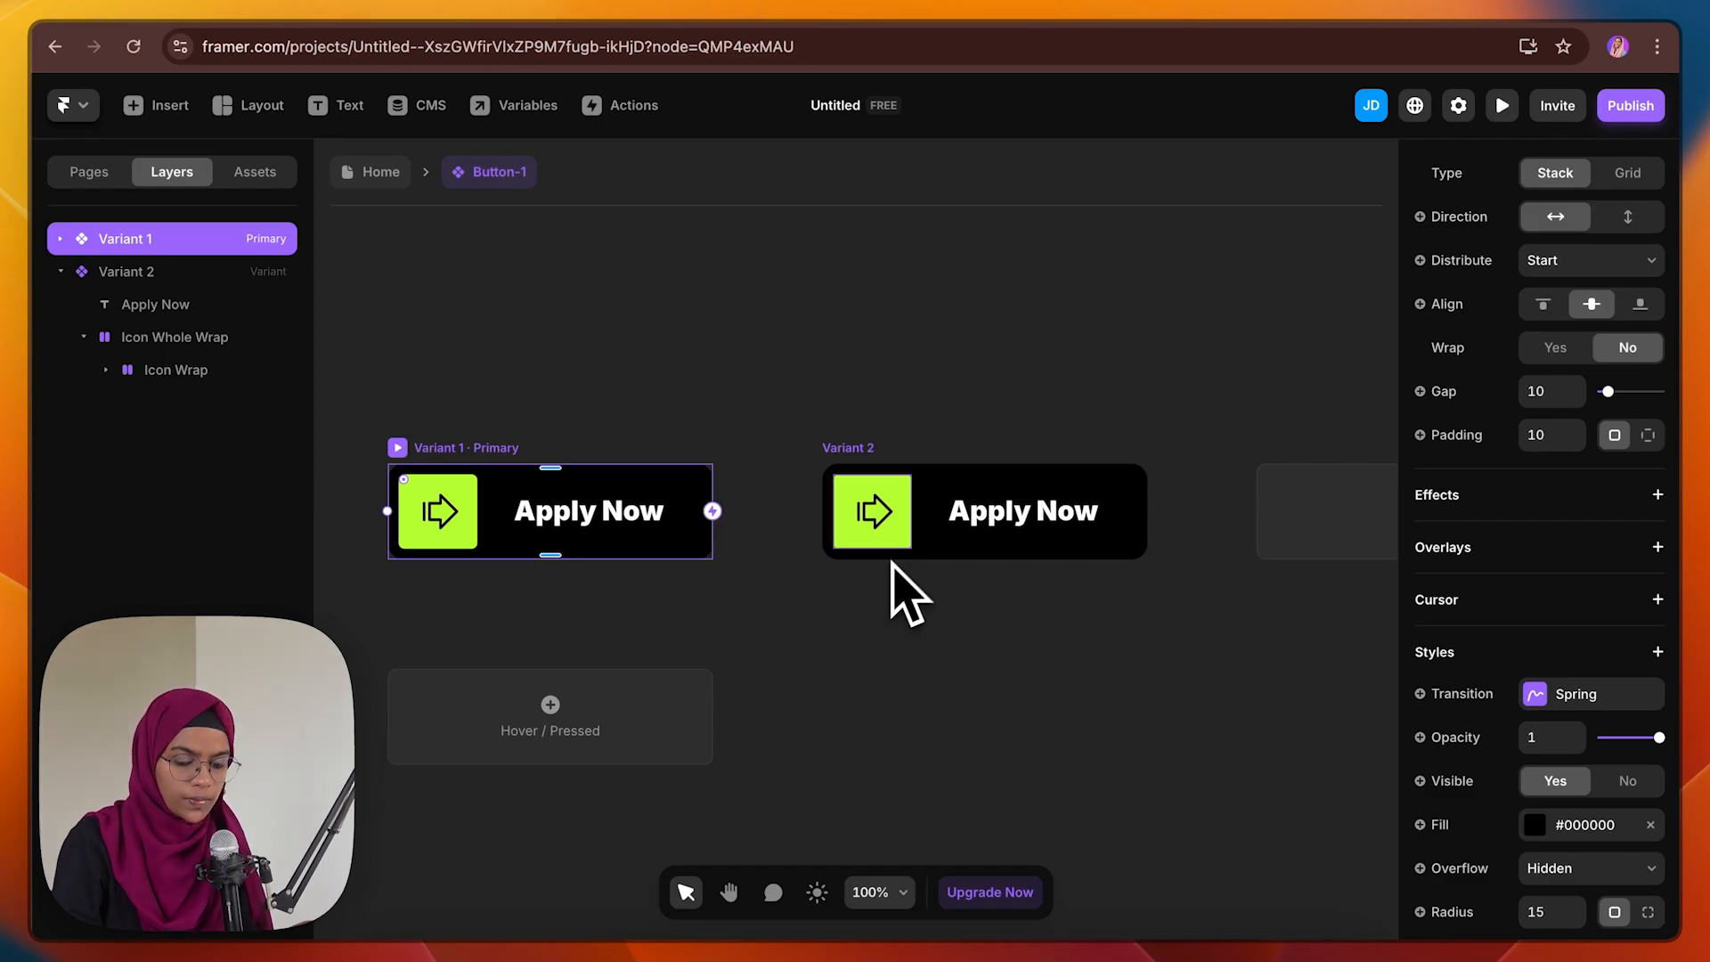
left_click(904, 542)
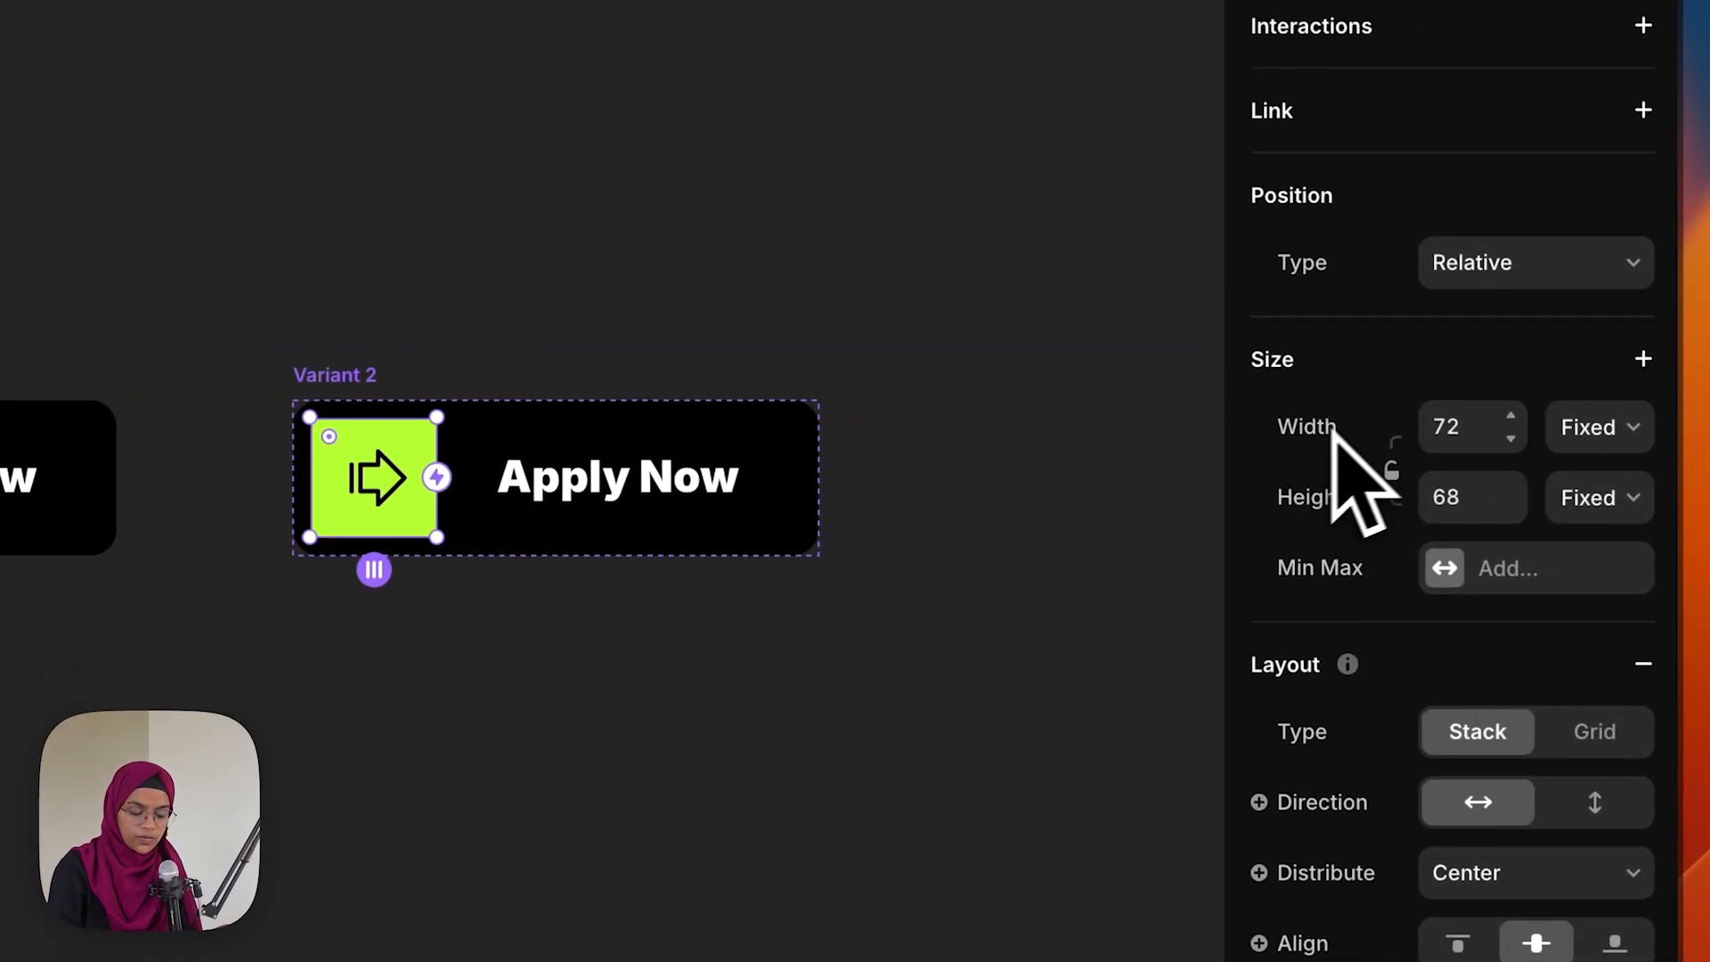
left_click(1602, 429)
left_click(1595, 515)
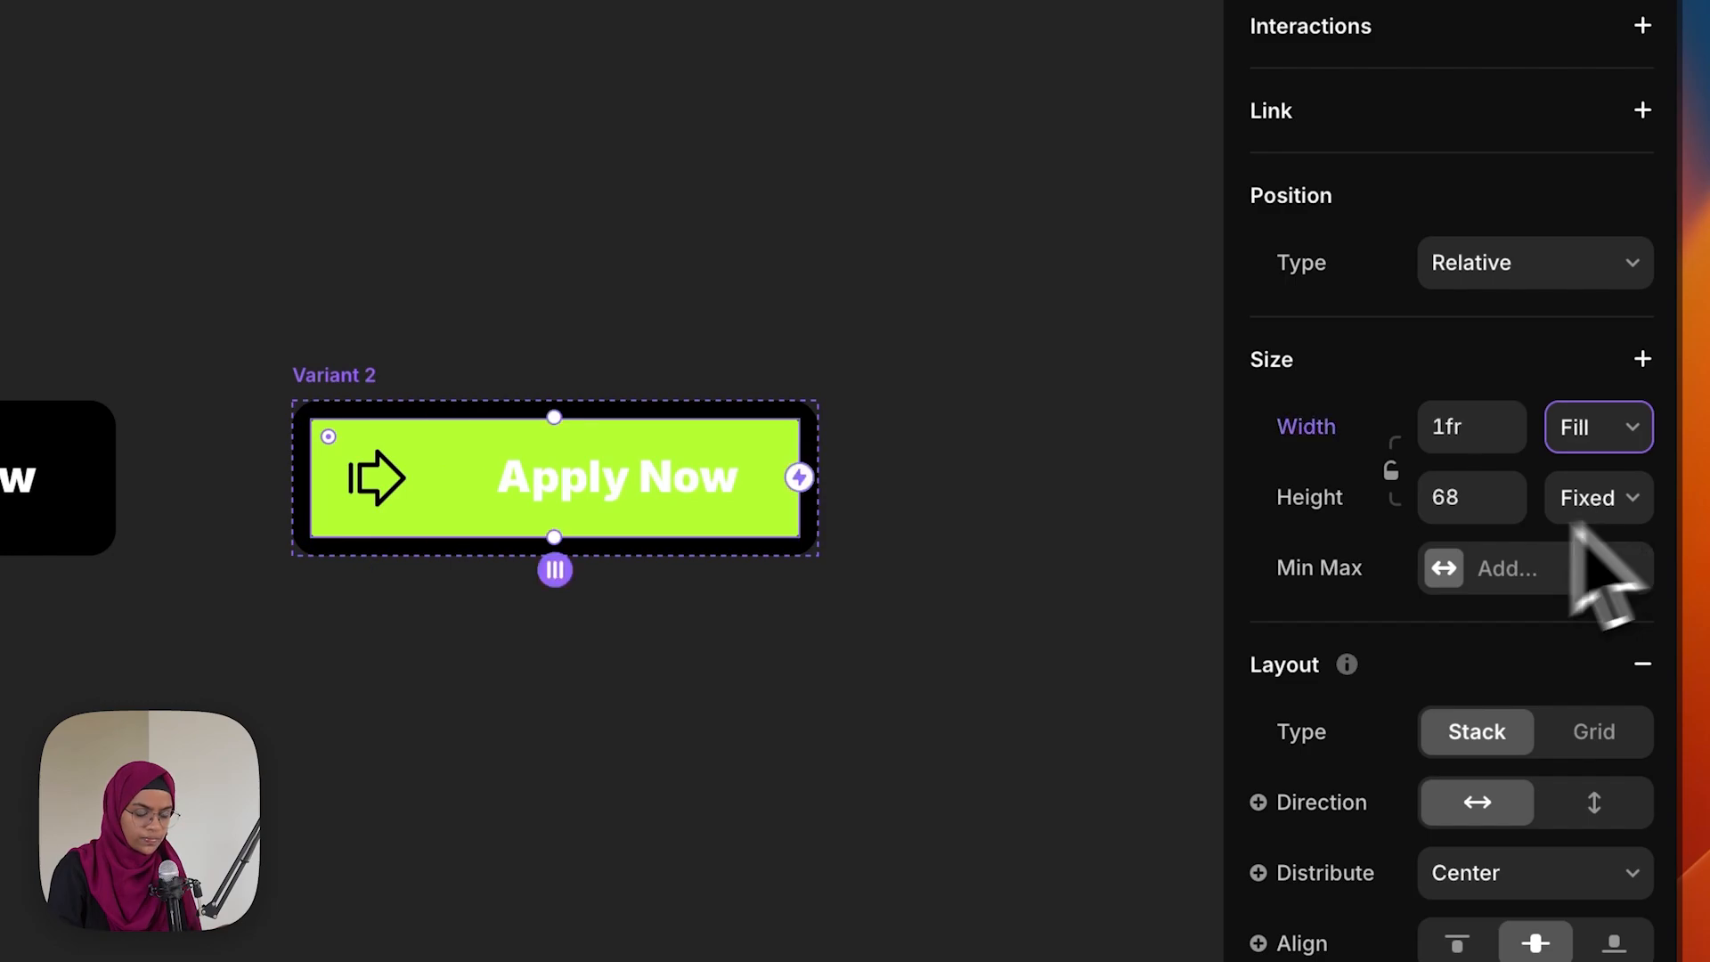
Set the left offset of Variant 2's Icon Wrap to 0 and delete one Phosphor arrow from Variant 1's Icon Wrap
left_click(229, 360)
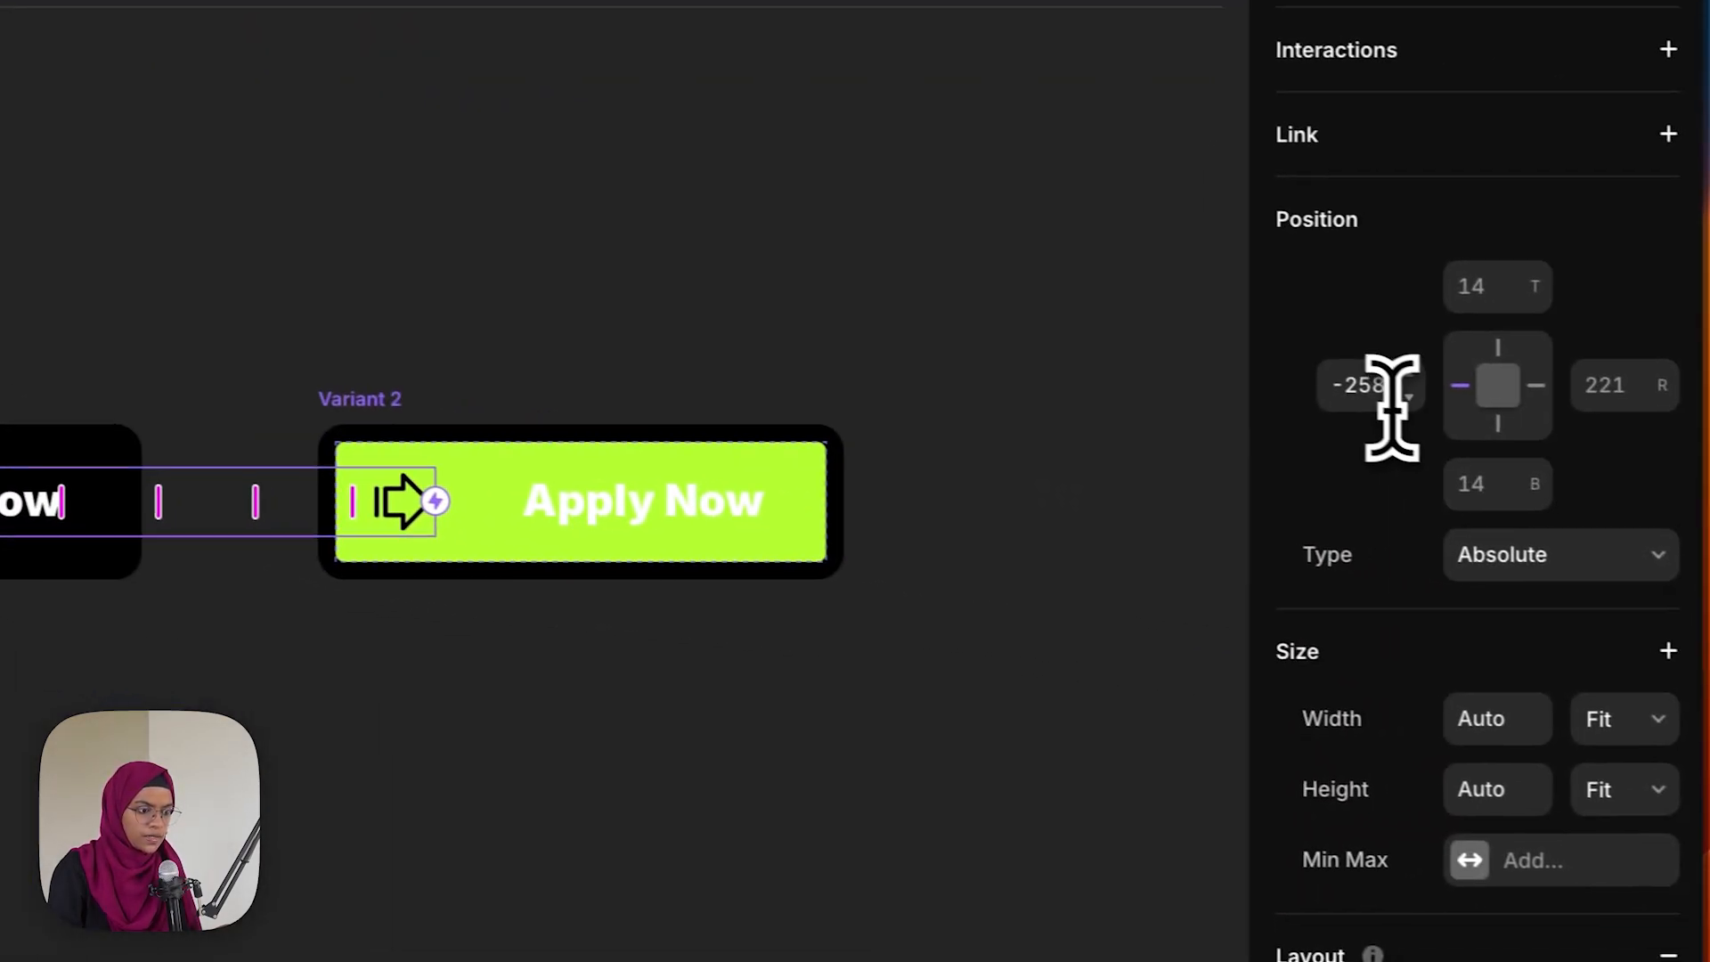
left_click(1379, 385)
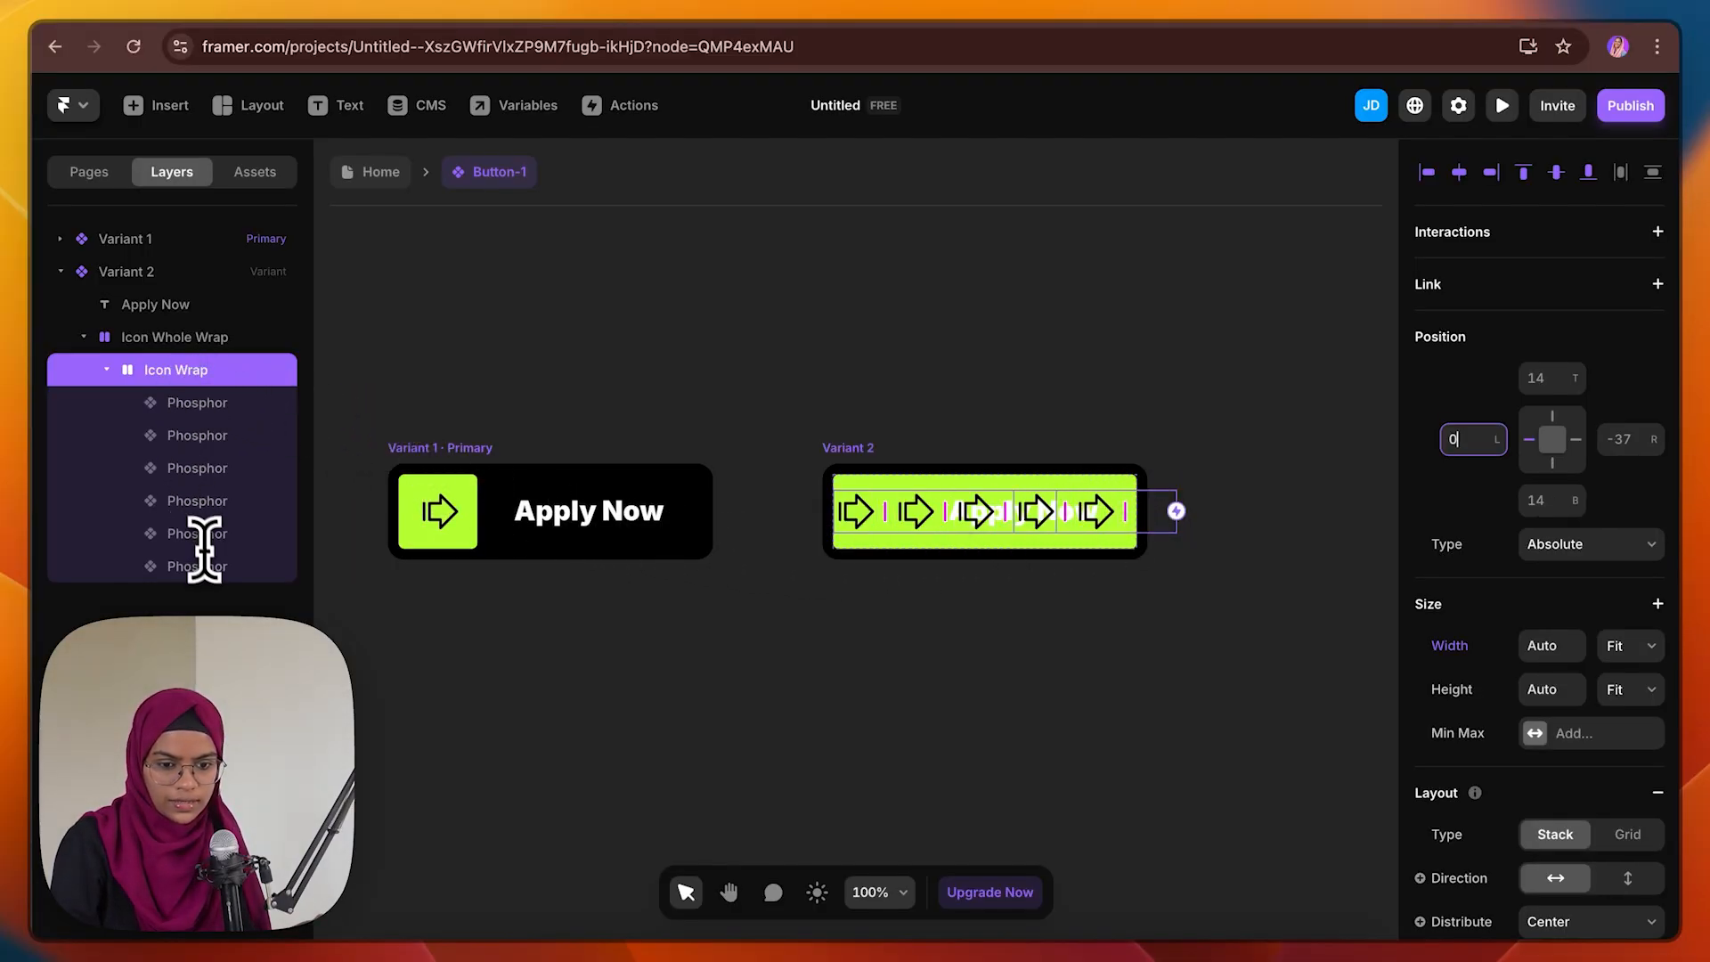
left_click(60, 239)
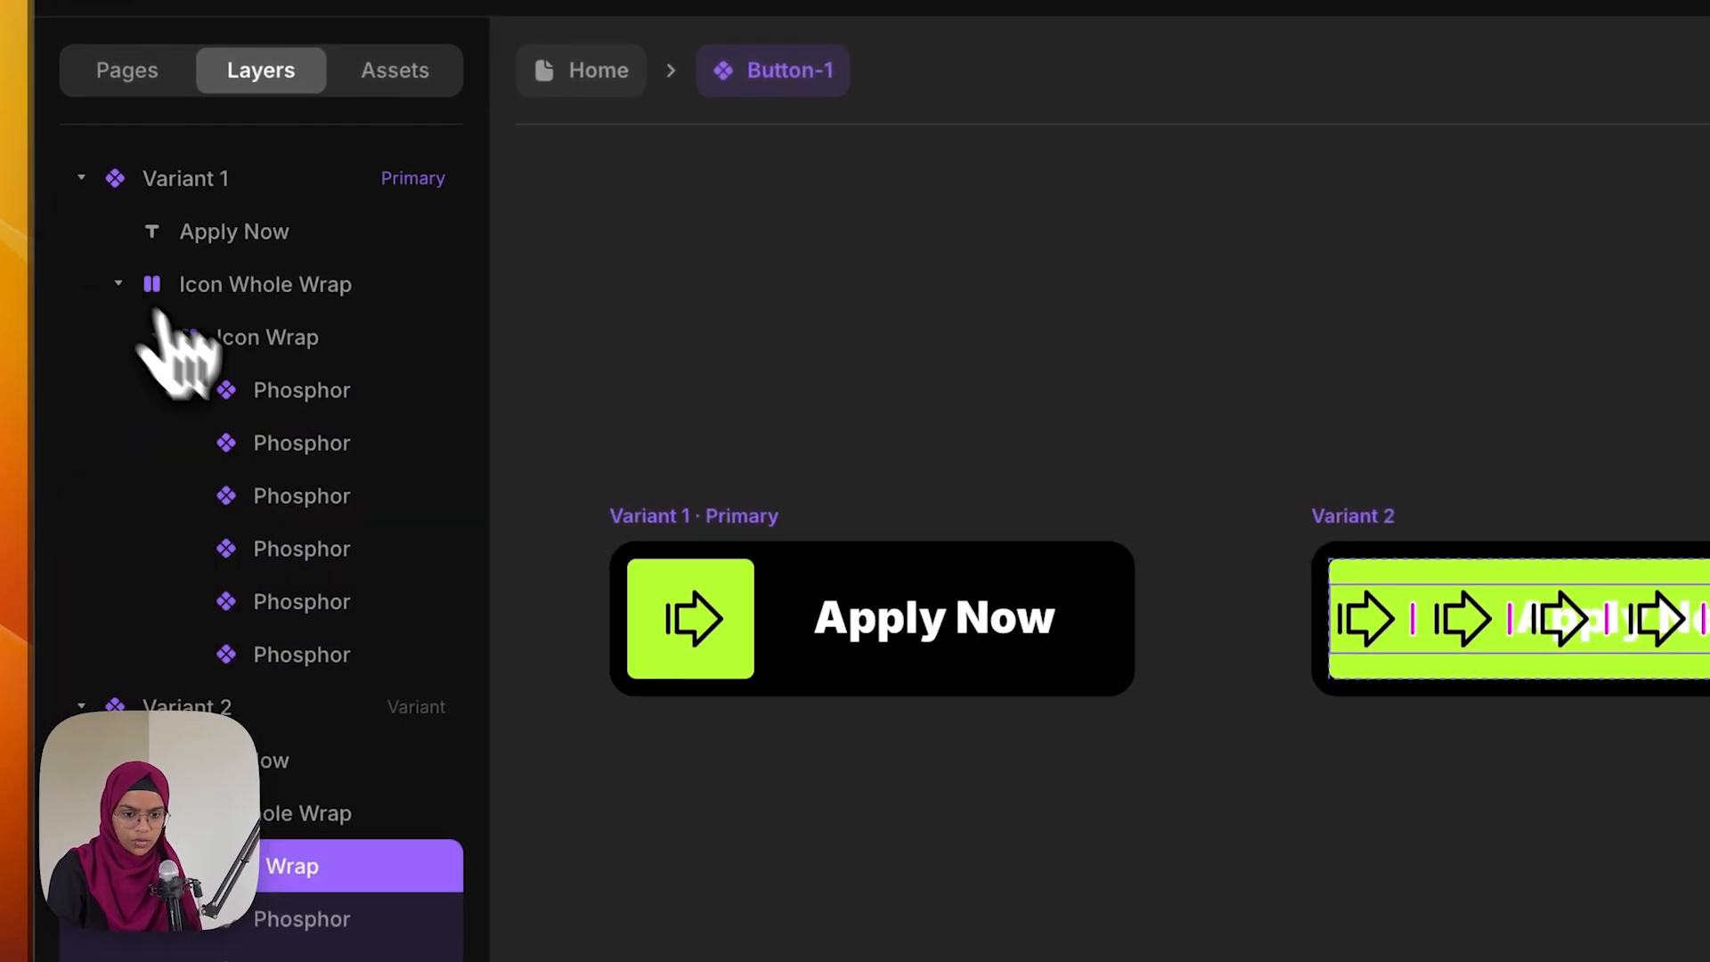
left_click(335, 670)
key("Delete")
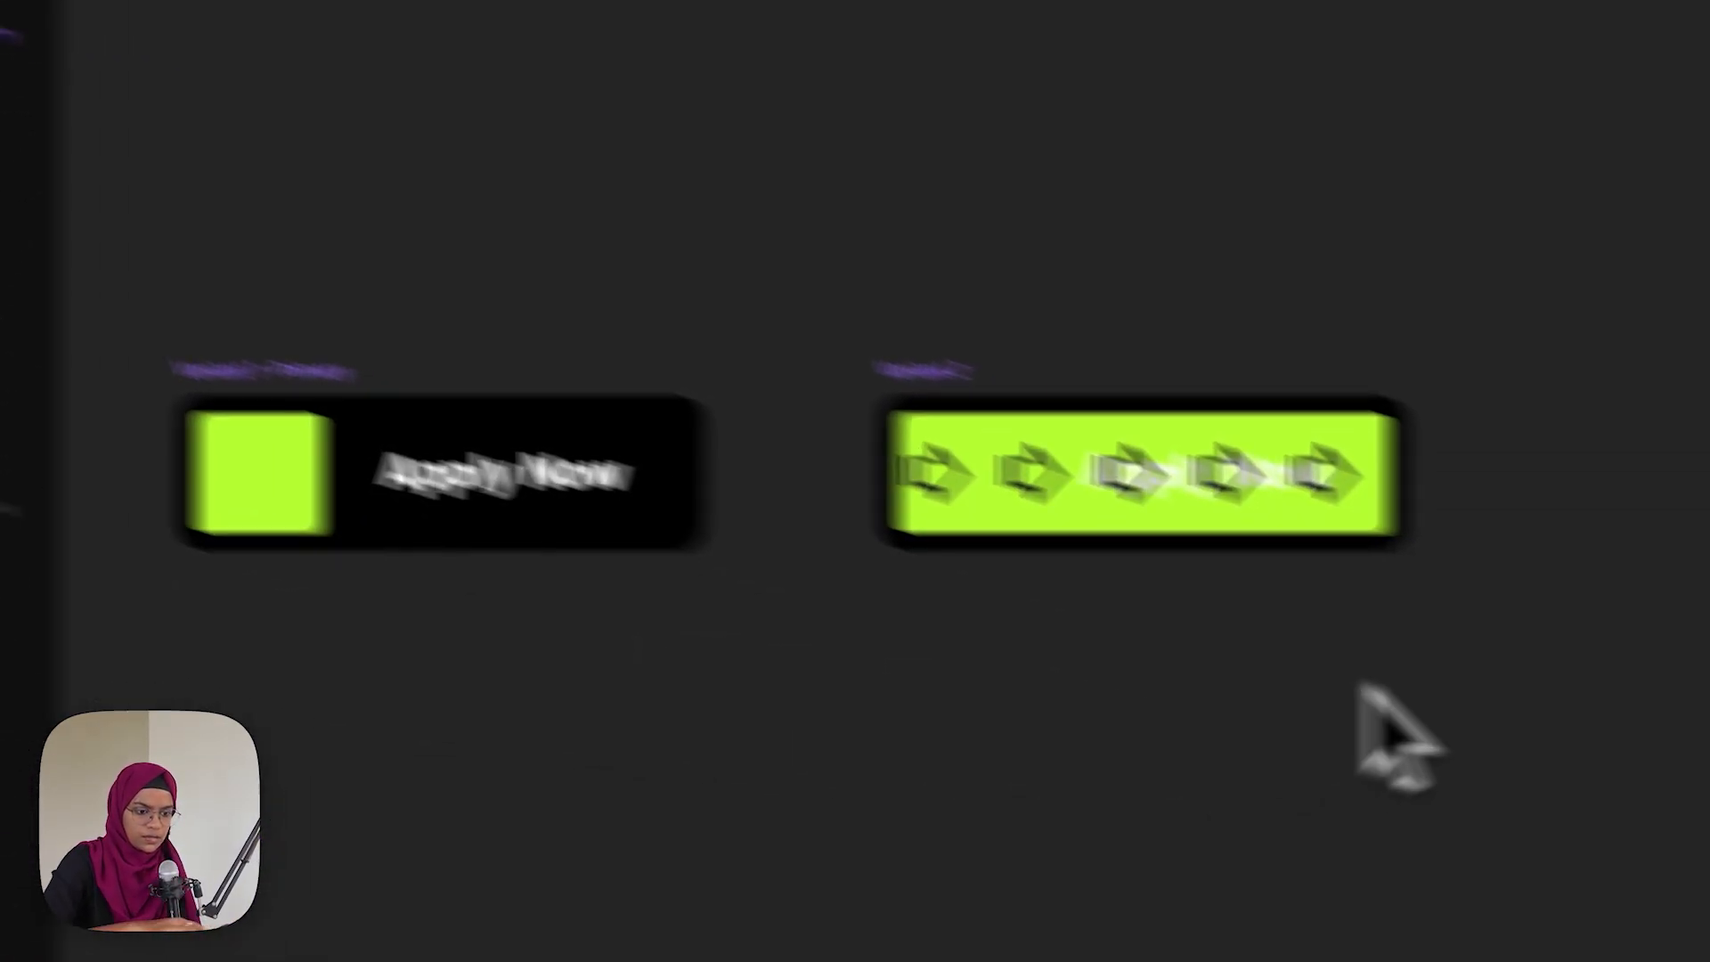
Realign Variant 1's Icon Wrap so its last arrow sits in the lime panel, and set Variant 2's Icon Wrap left offset to 11
left_click(89, 207)
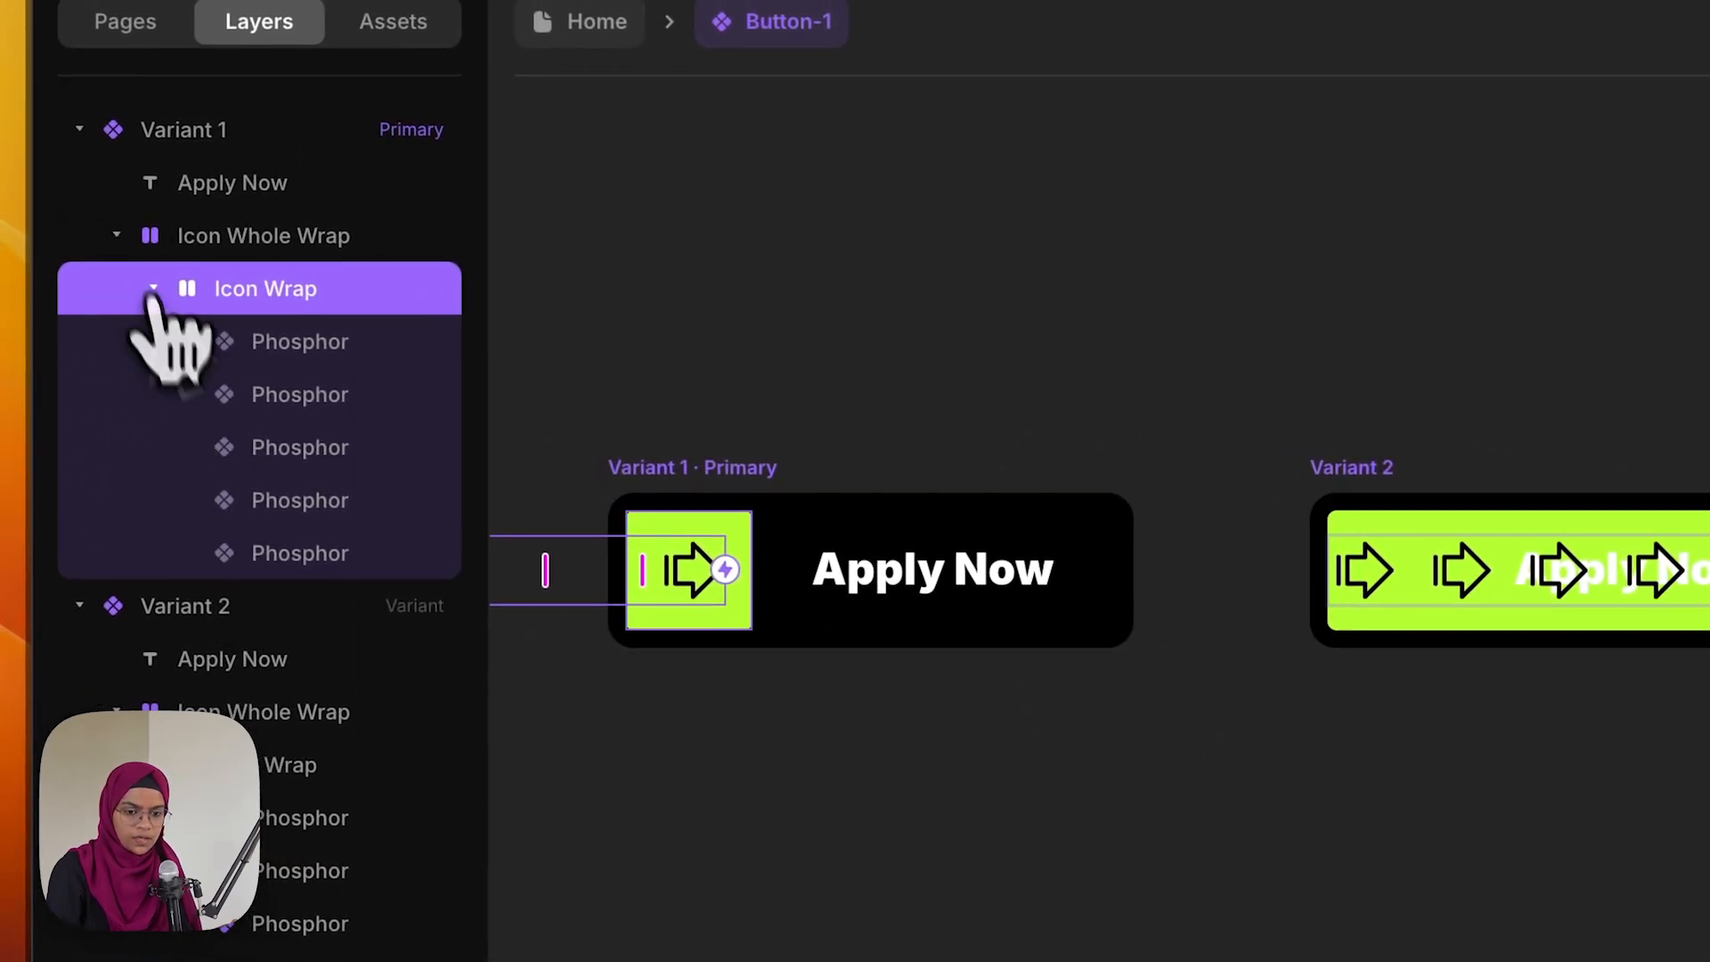
left_click(153, 290)
left_click(267, 447)
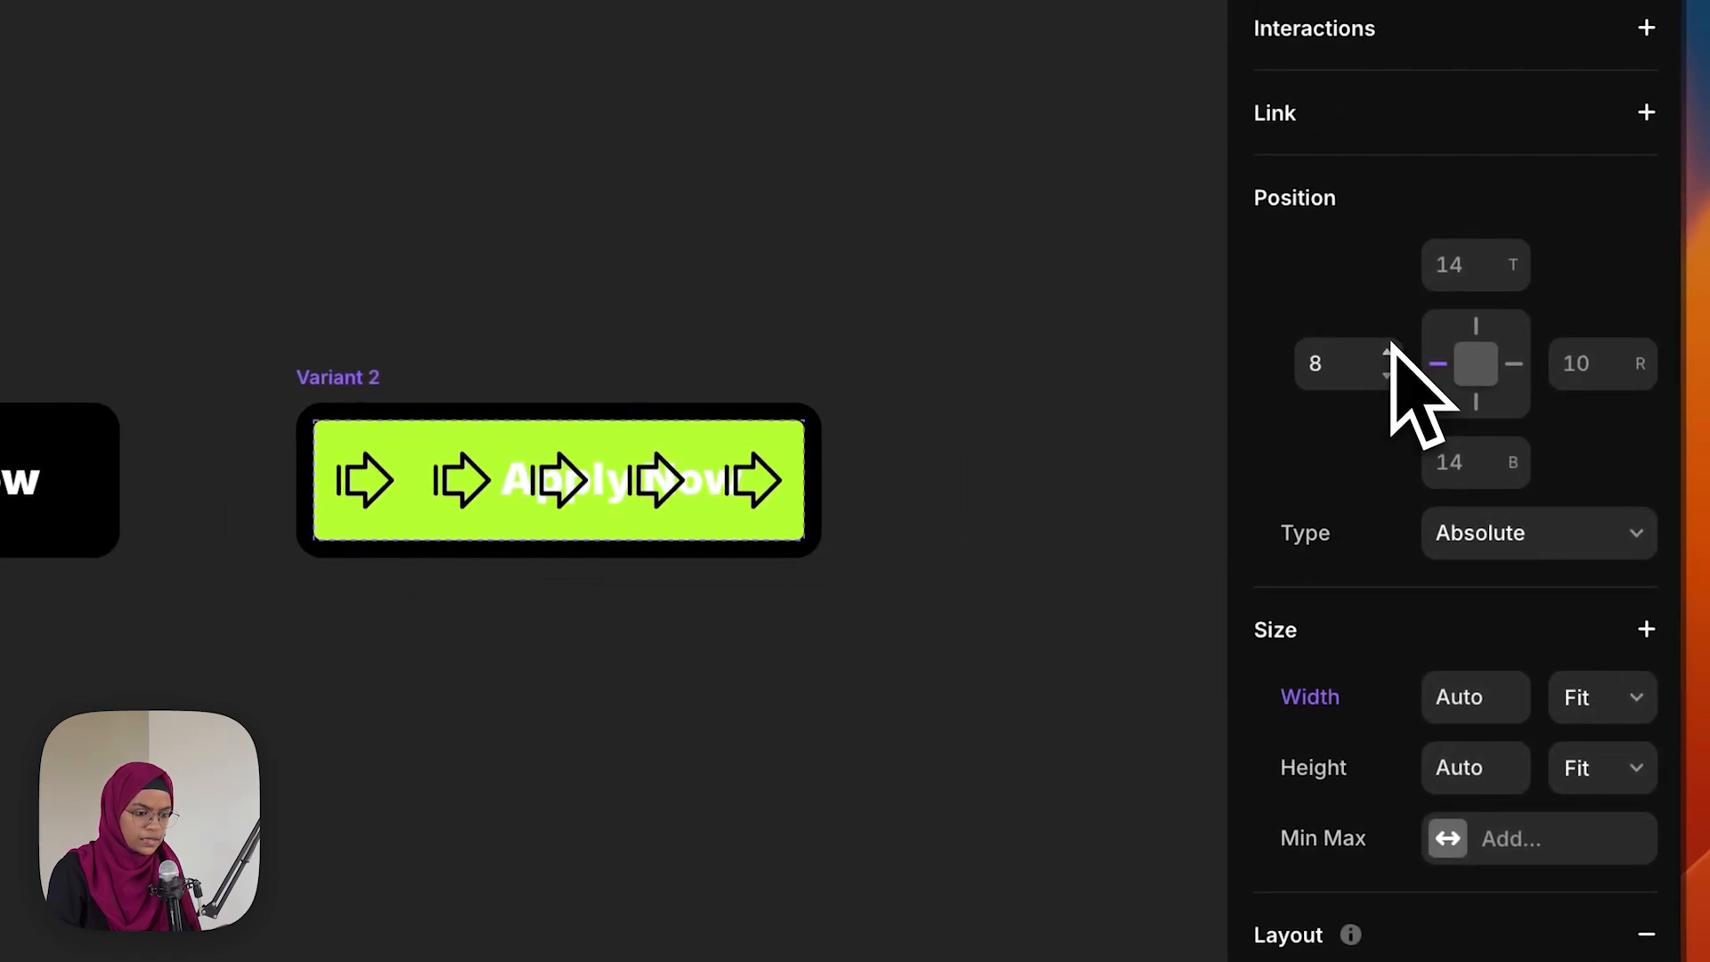
left_click_drag(1389, 349, 1388, 337)
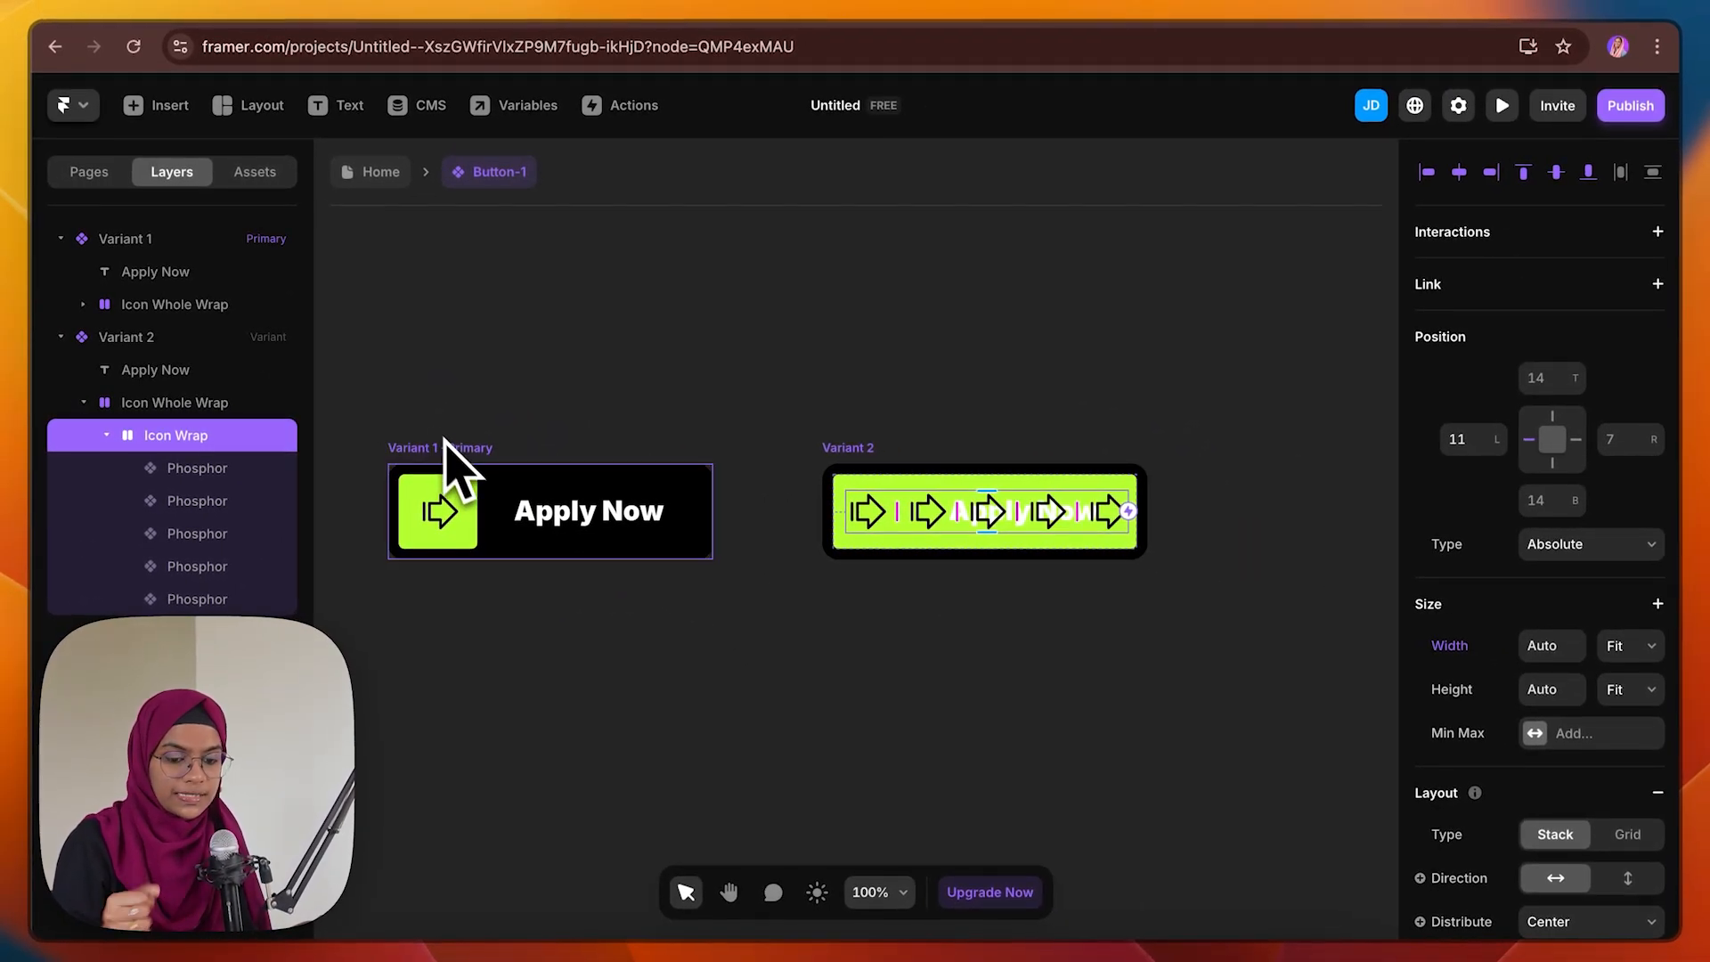
Lower the Z Index of Variant 1's Apply Now text by one level so the expanded lime panel covers it
left_click(575, 521)
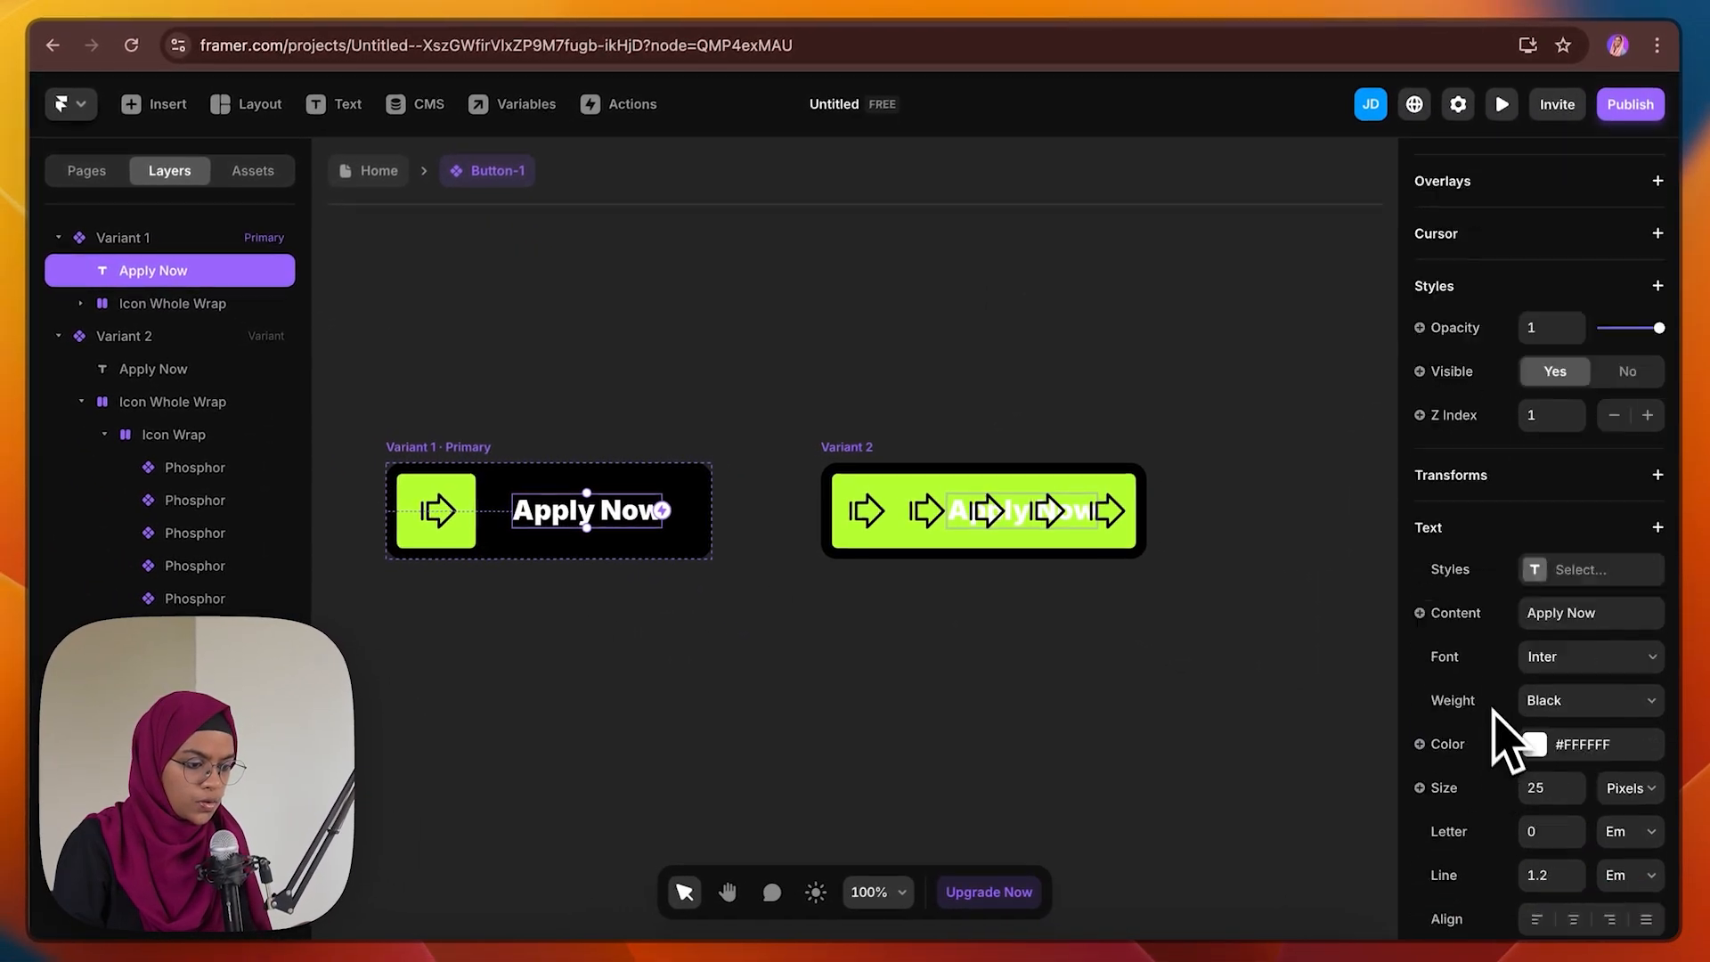
scroll(1508, 740, "down", 4)
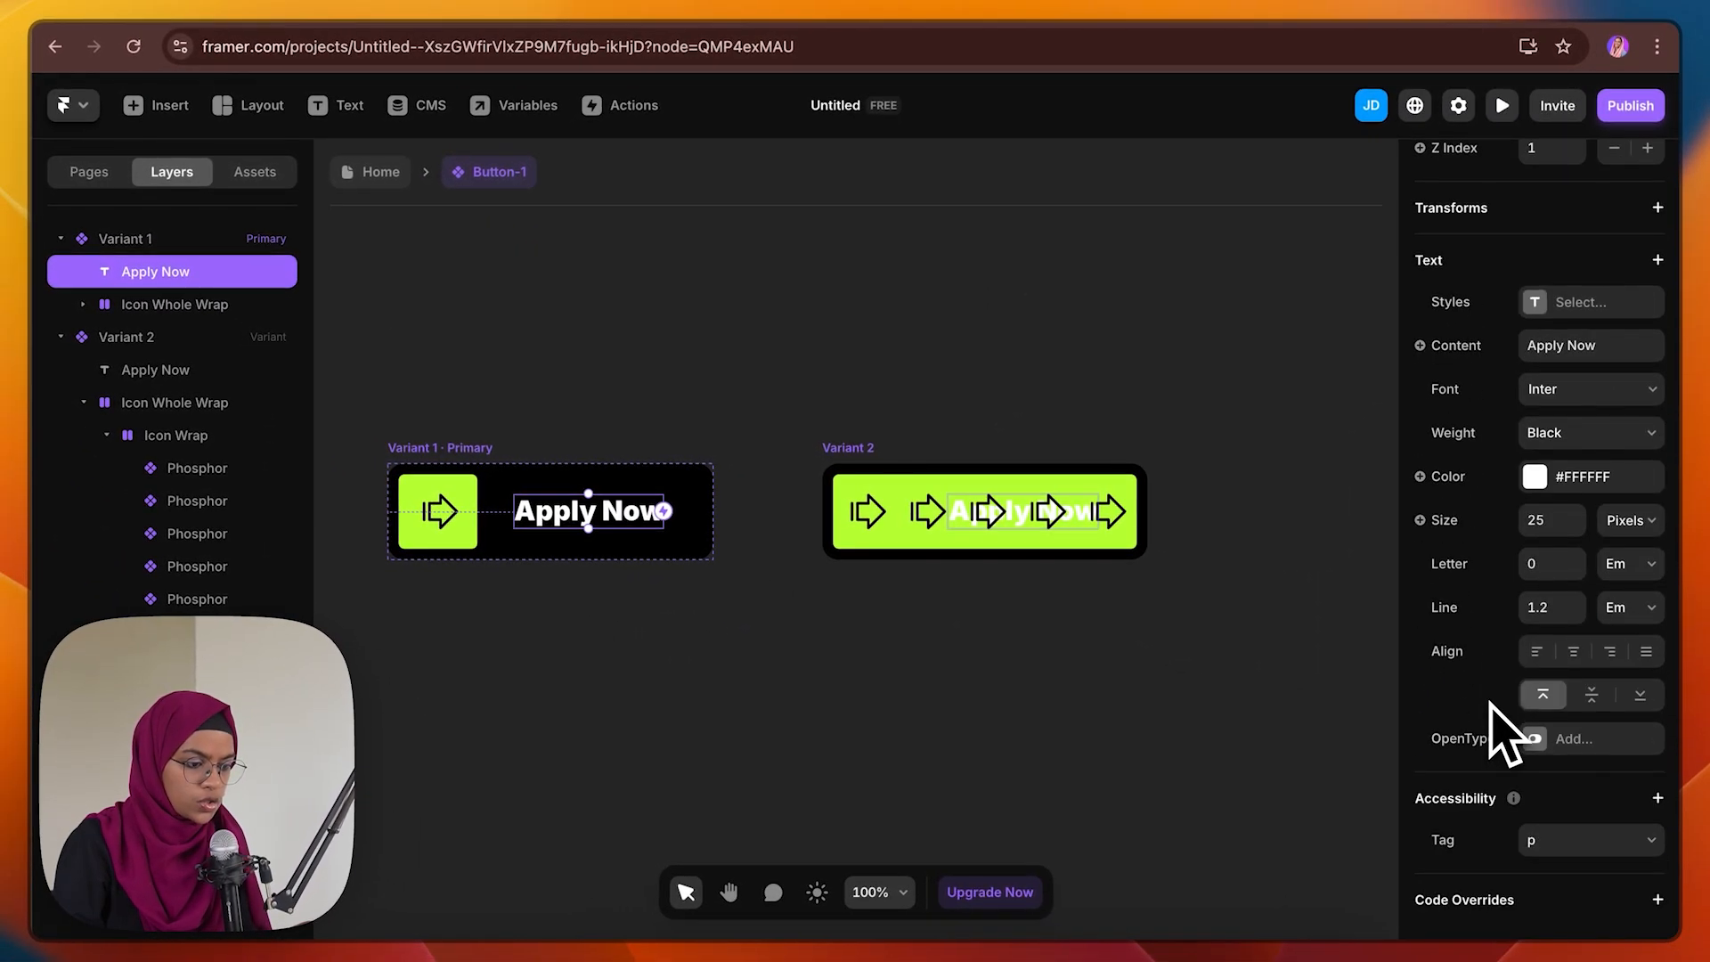
scroll(1508, 726, "up", 3)
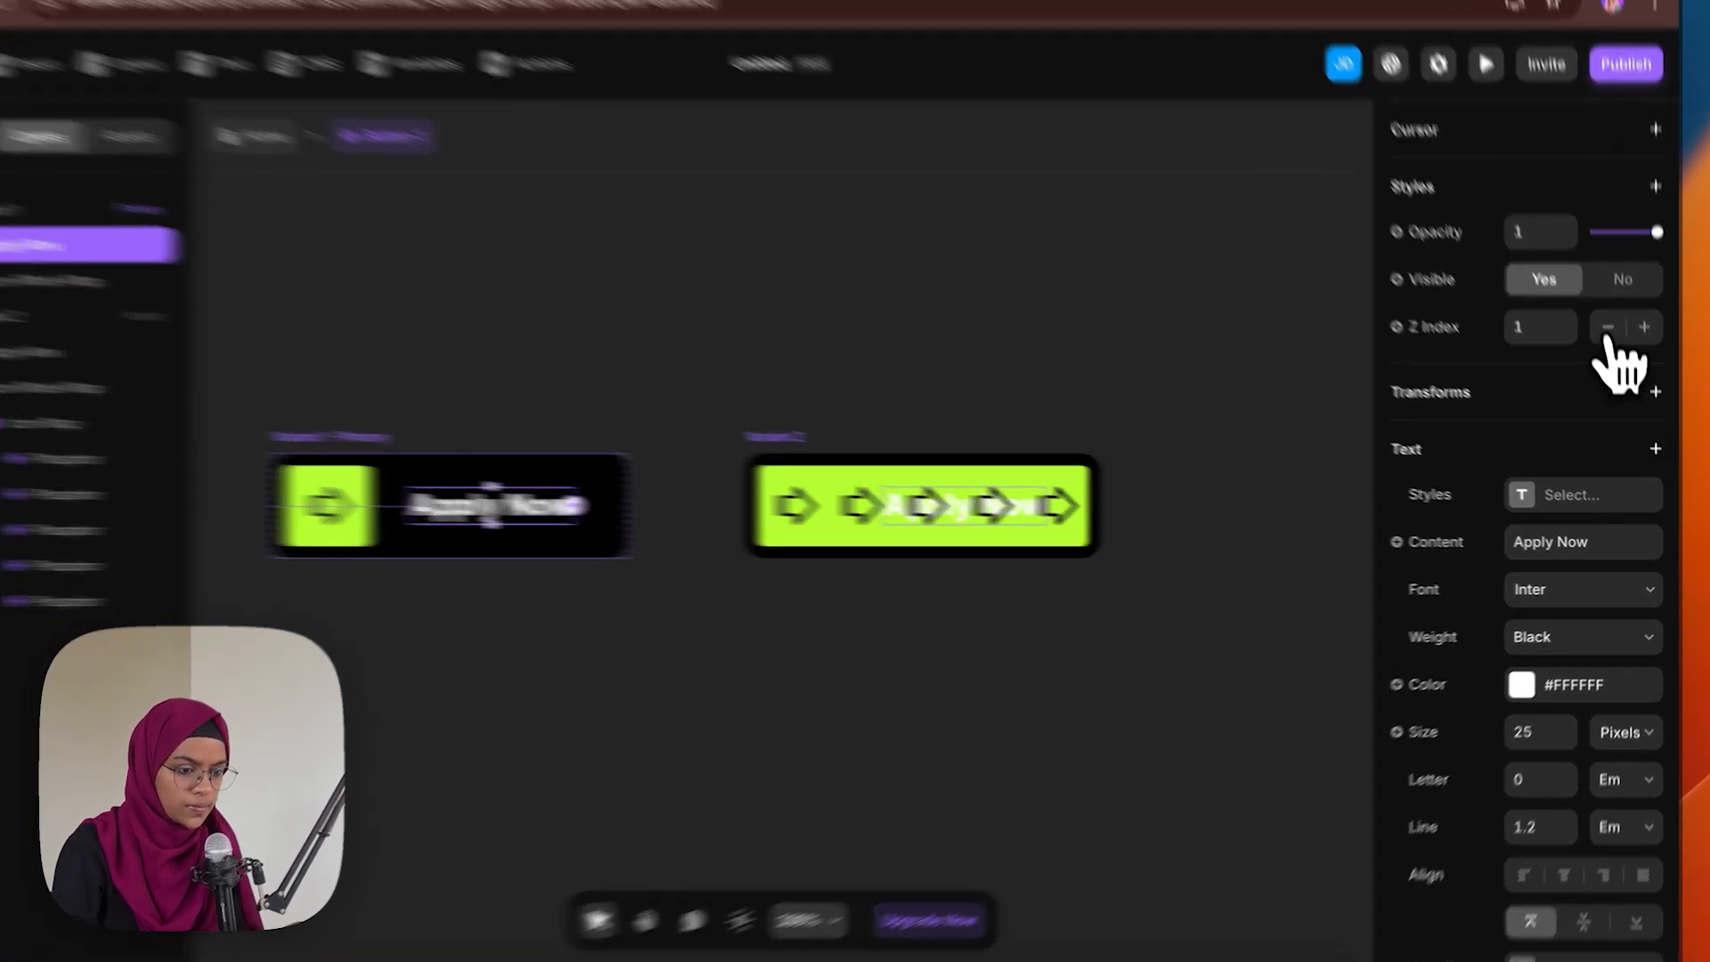
left_click(1615, 349)
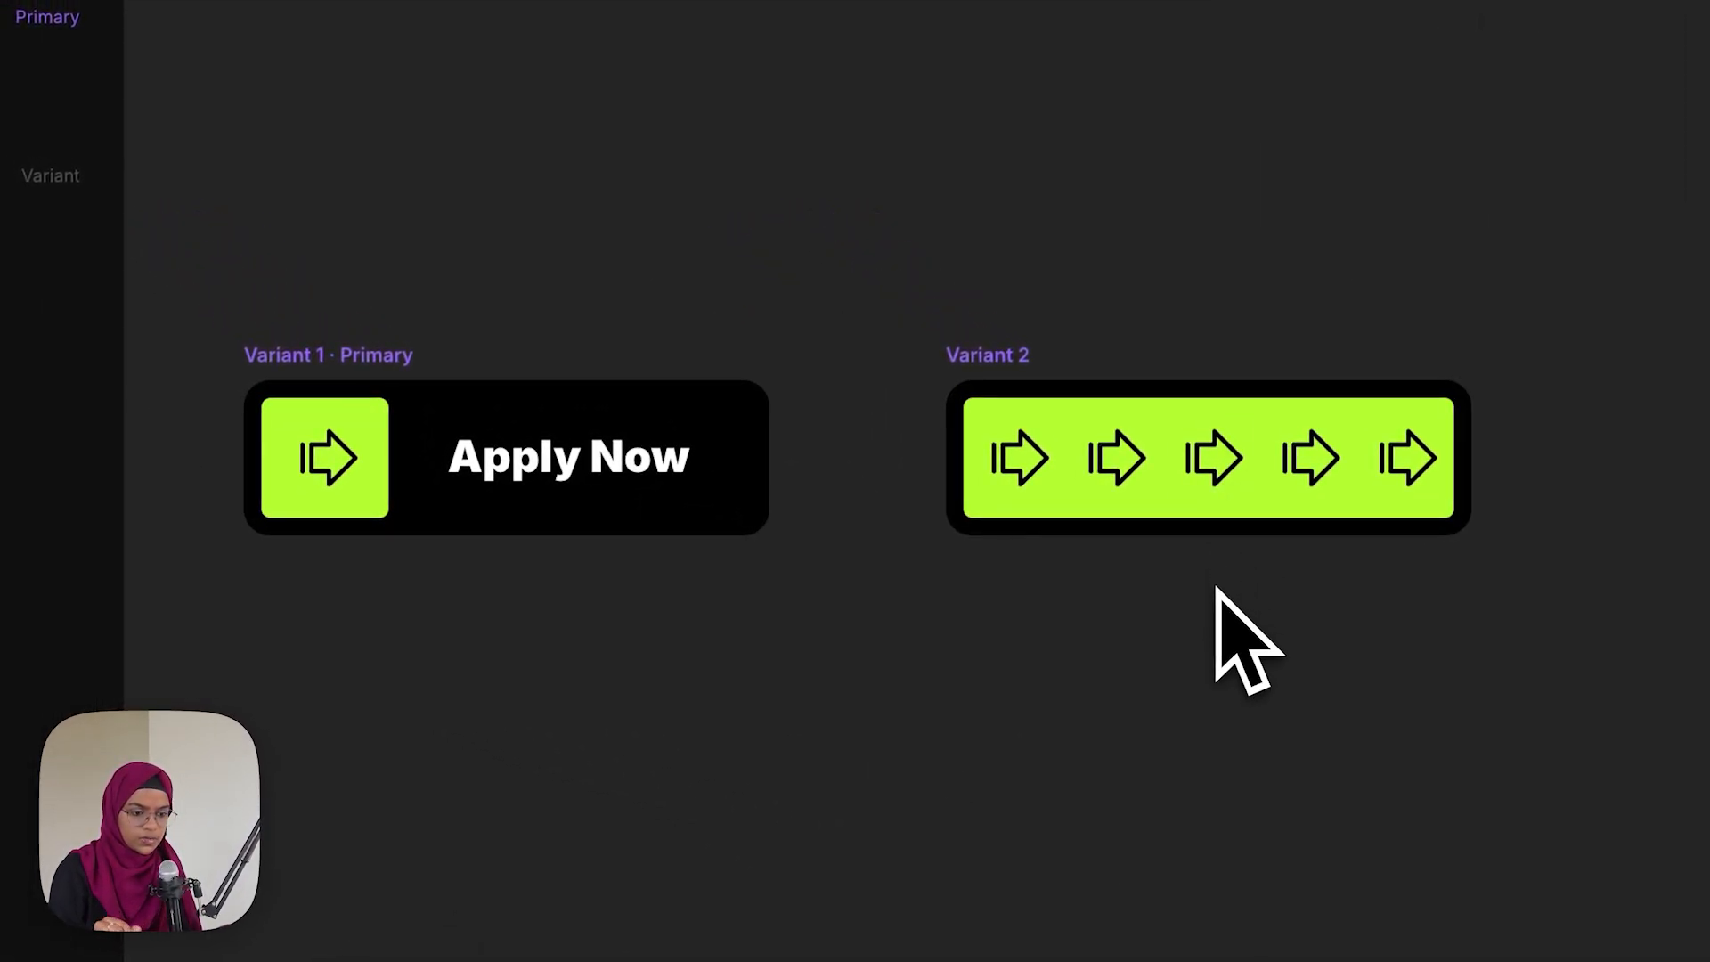
Add an event interaction to Variant 1 that switches to Variant 2 on Mouse Enter
left_click(322, 396)
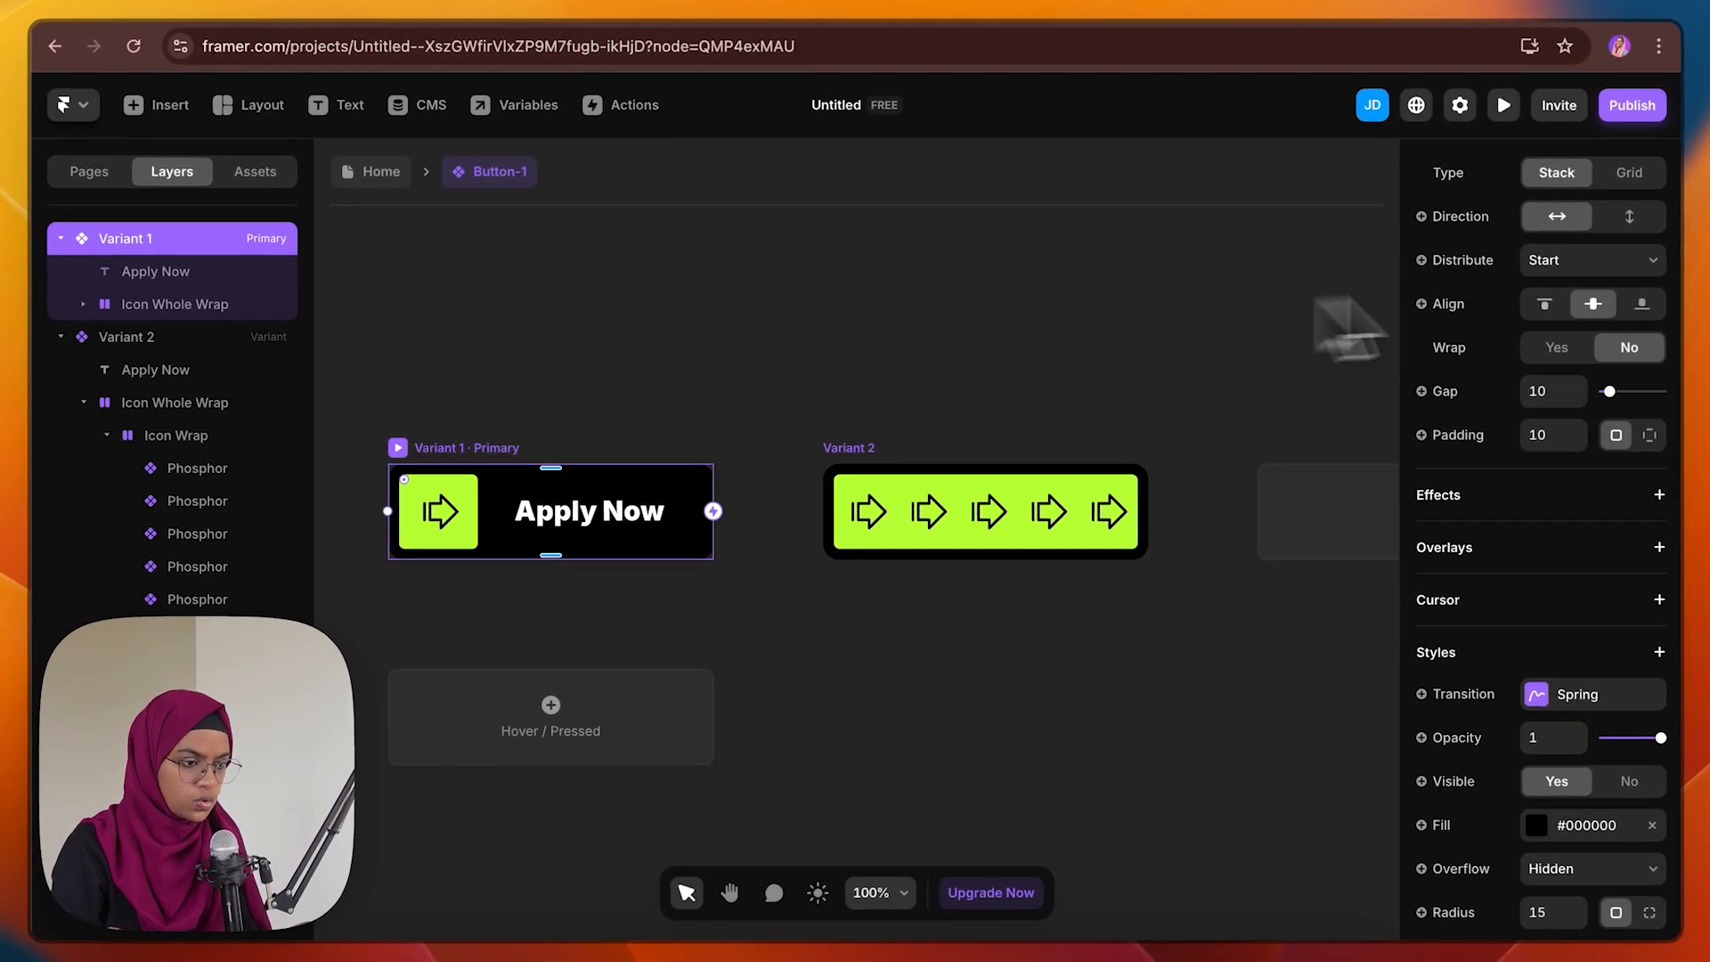
scroll(1550, 320, "down", 3)
scroll(1558, 337, "up", 6)
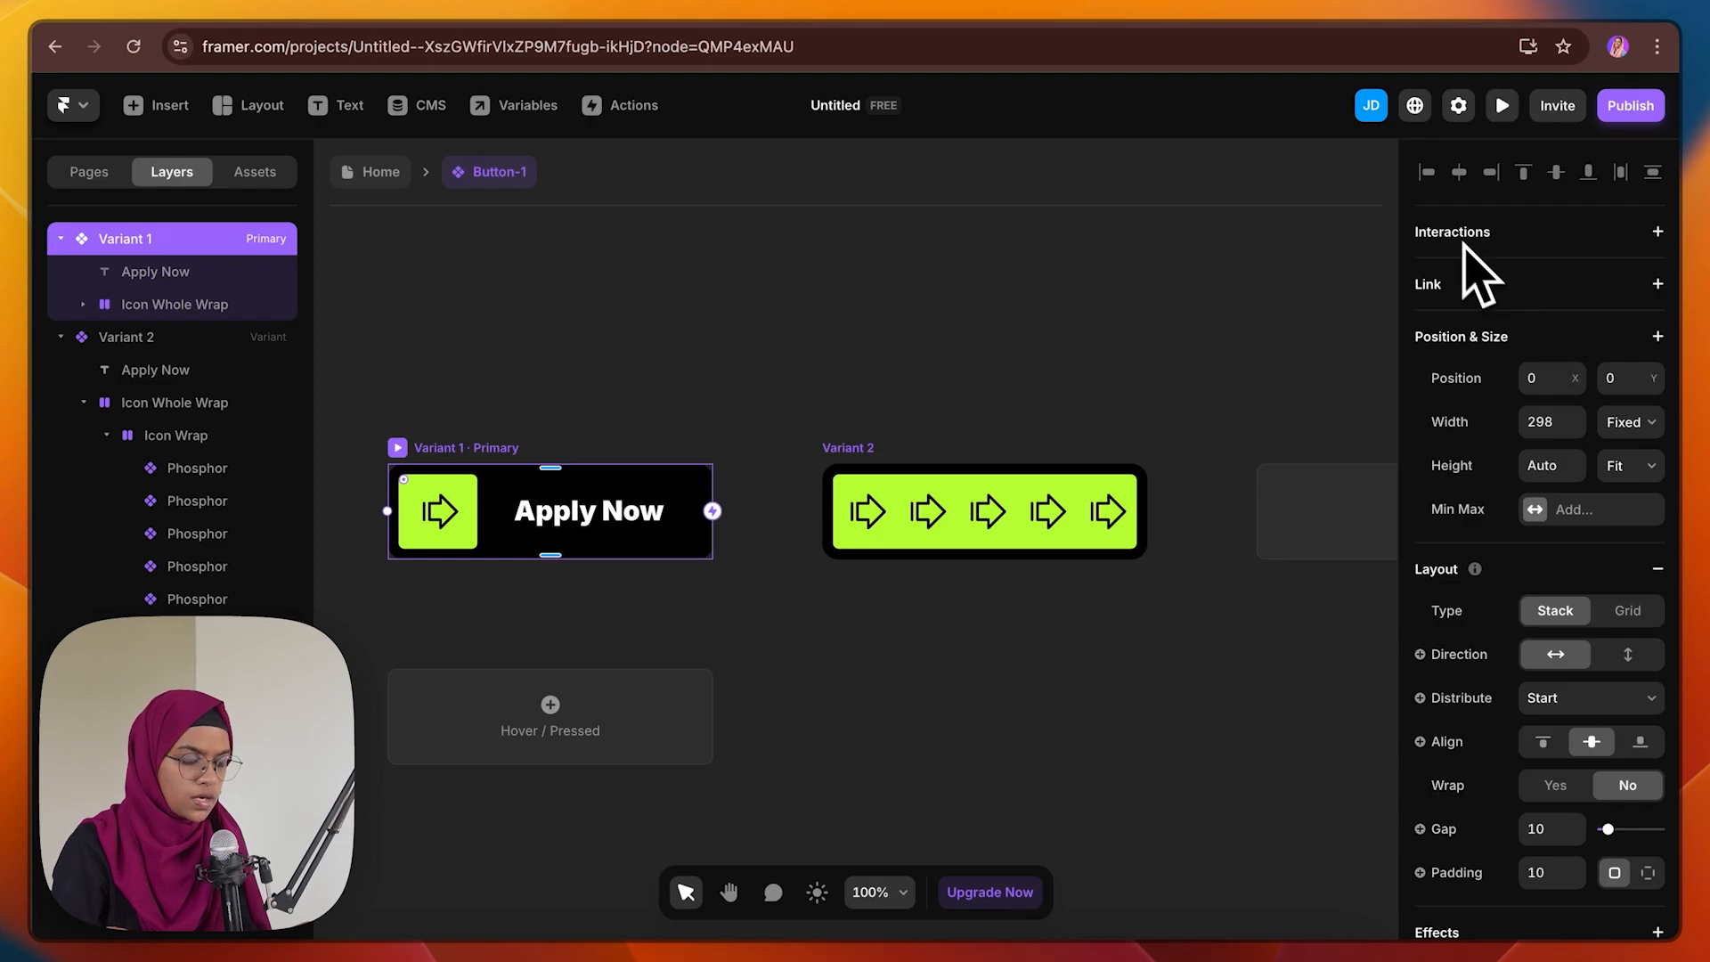
left_click(1659, 233)
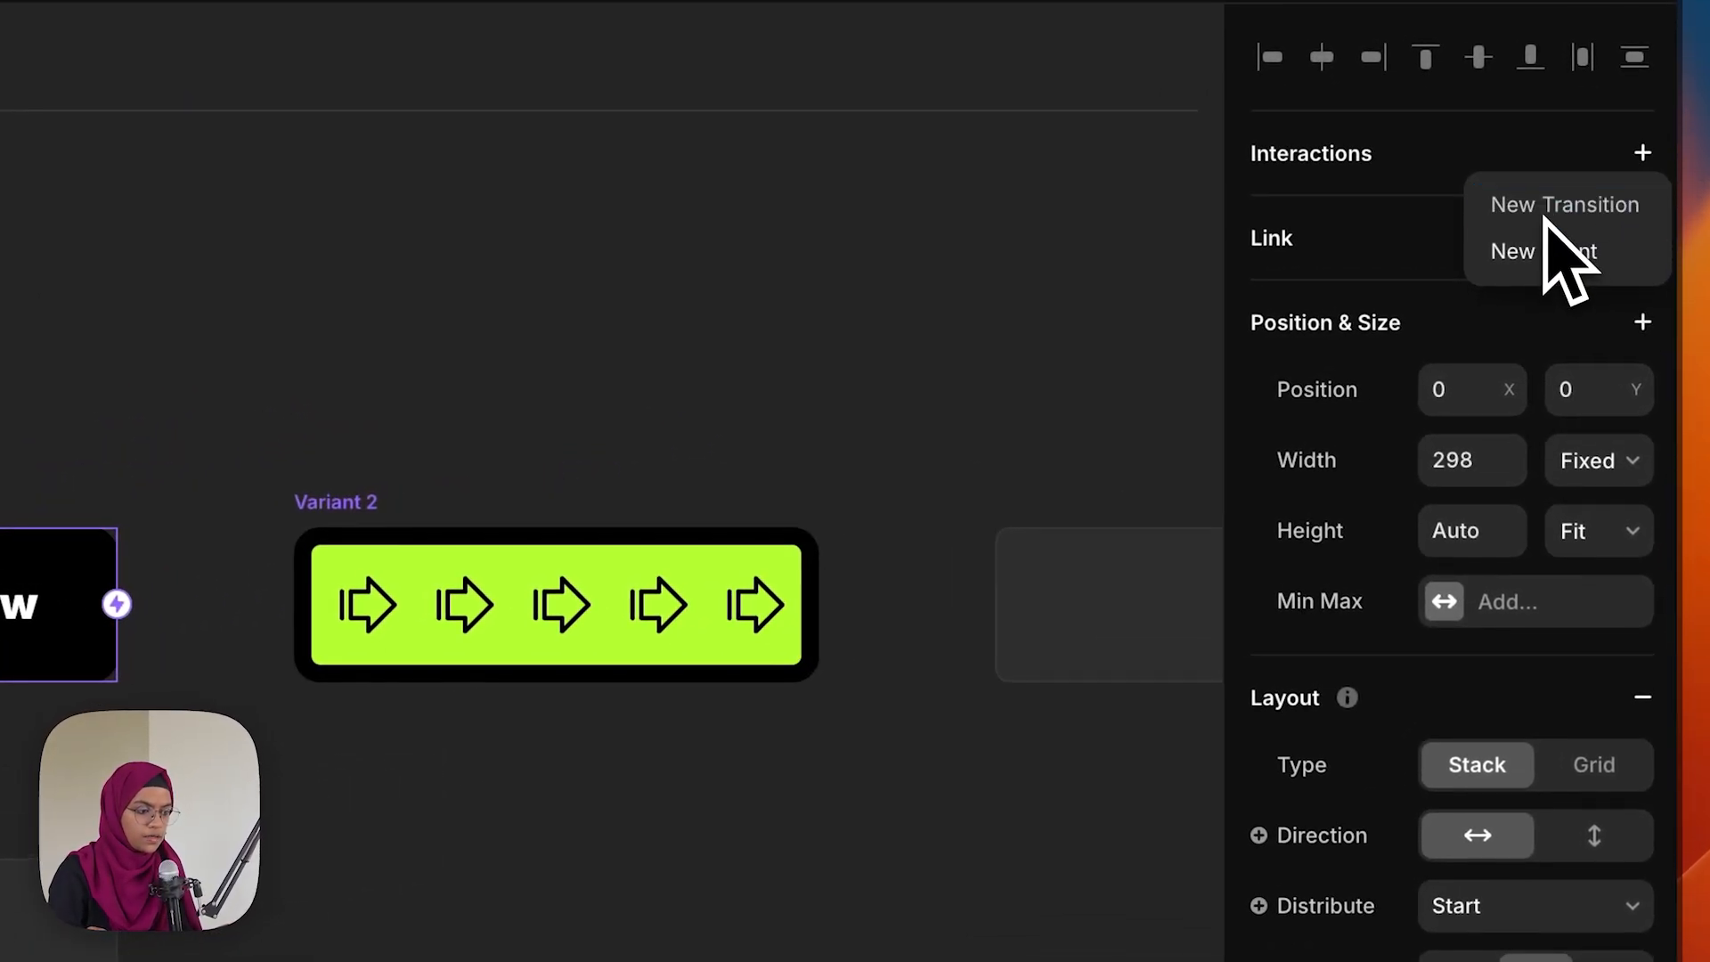
left_click(1602, 264)
left_click(1072, 327)
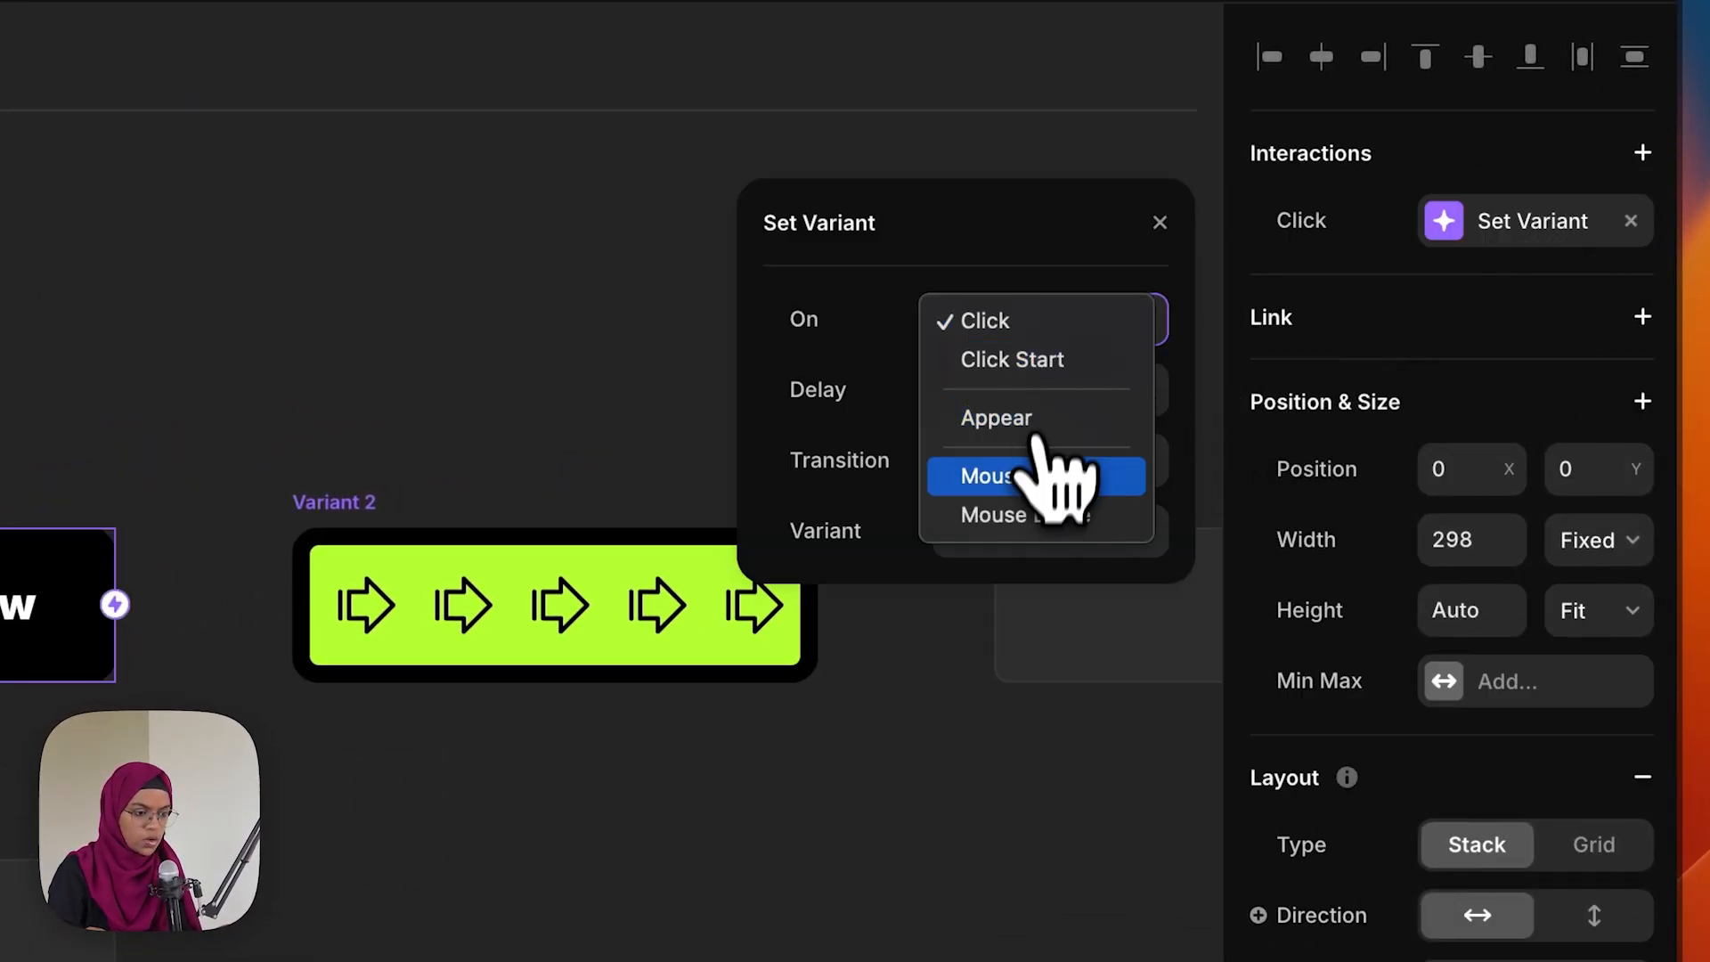
left_click(1038, 478)
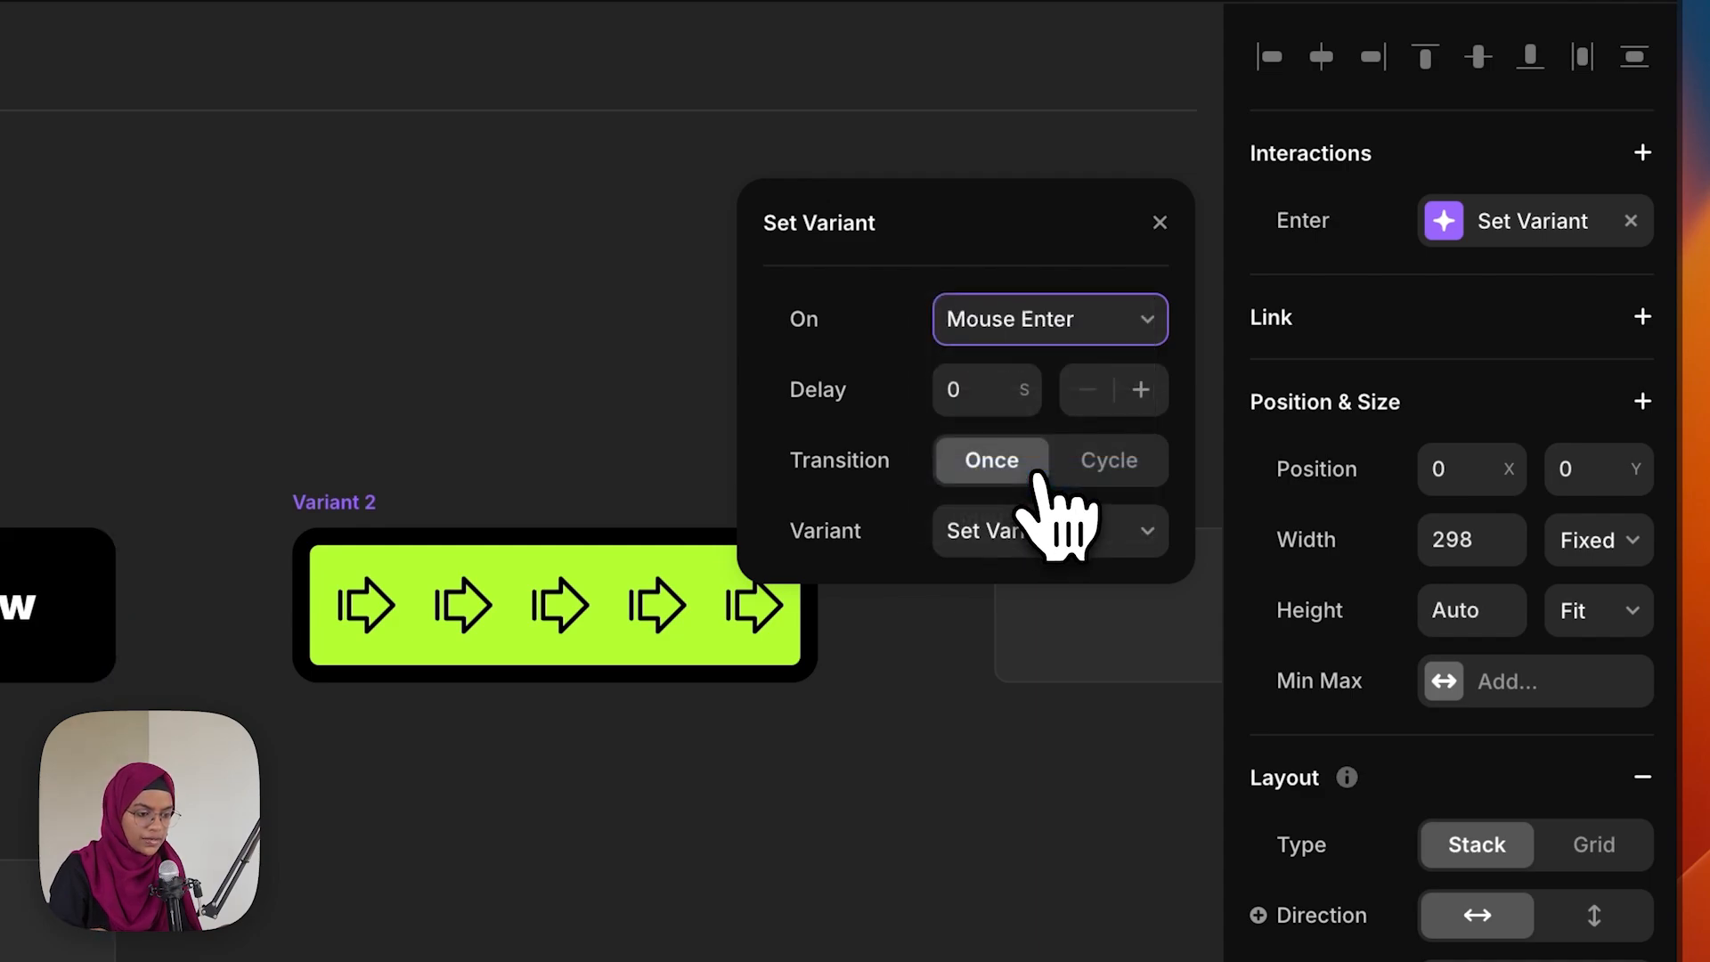
left_click(1051, 531)
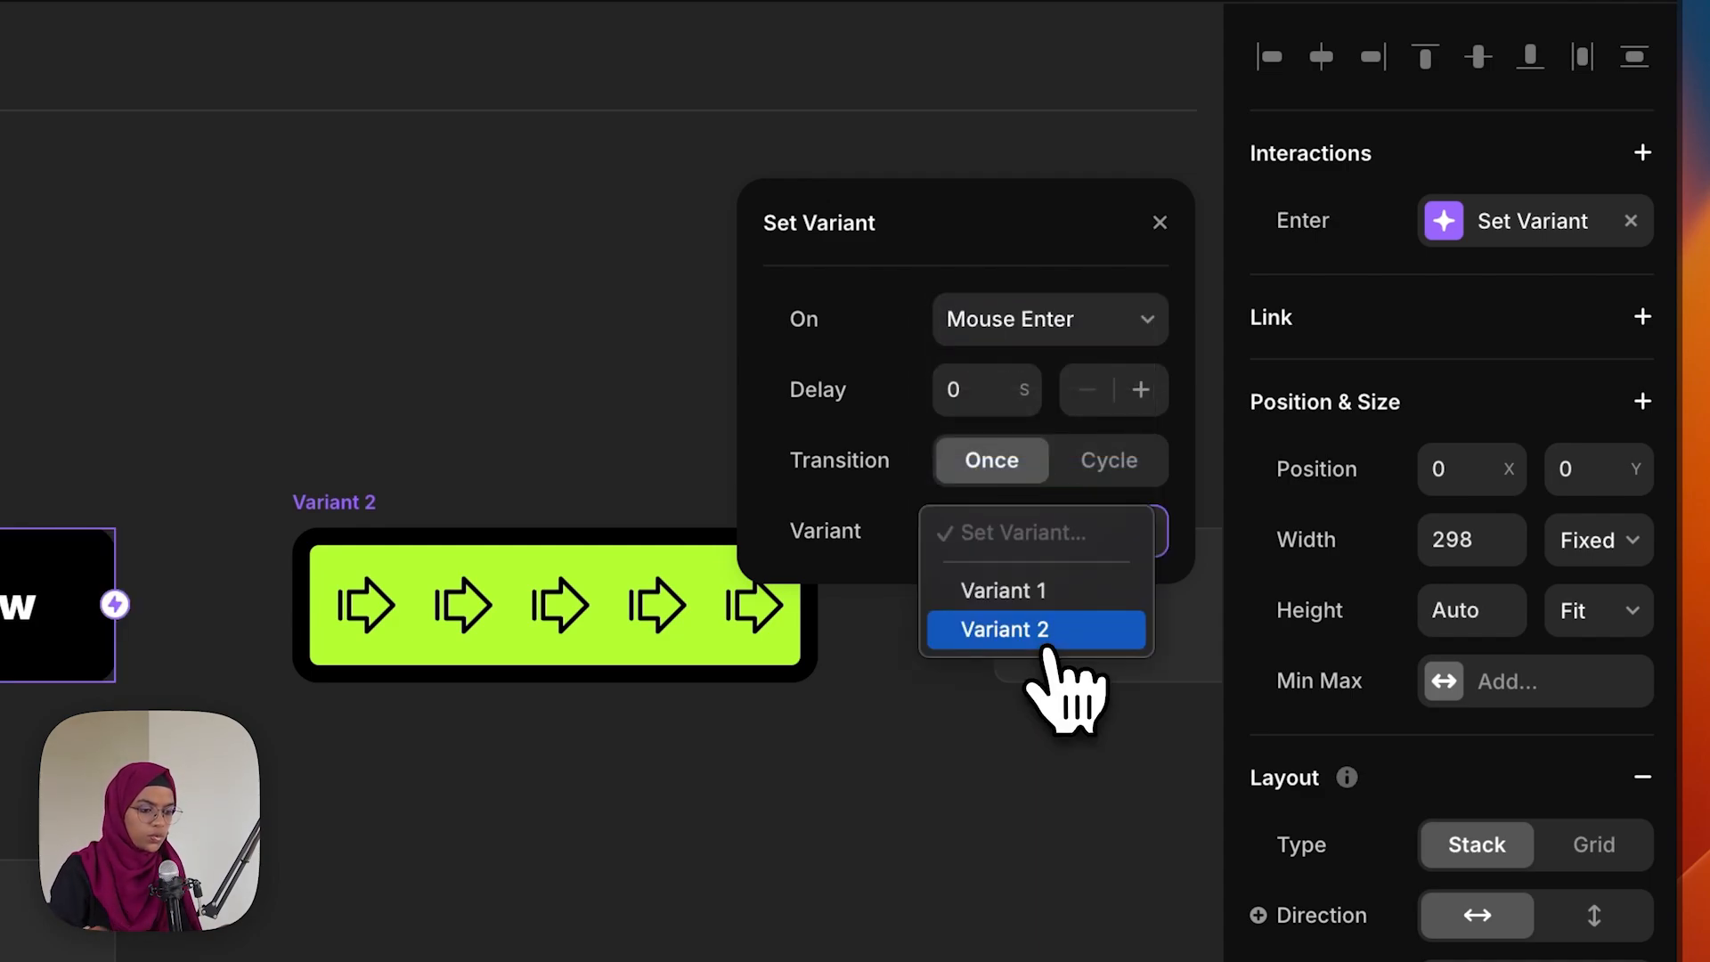
left_click(1049, 630)
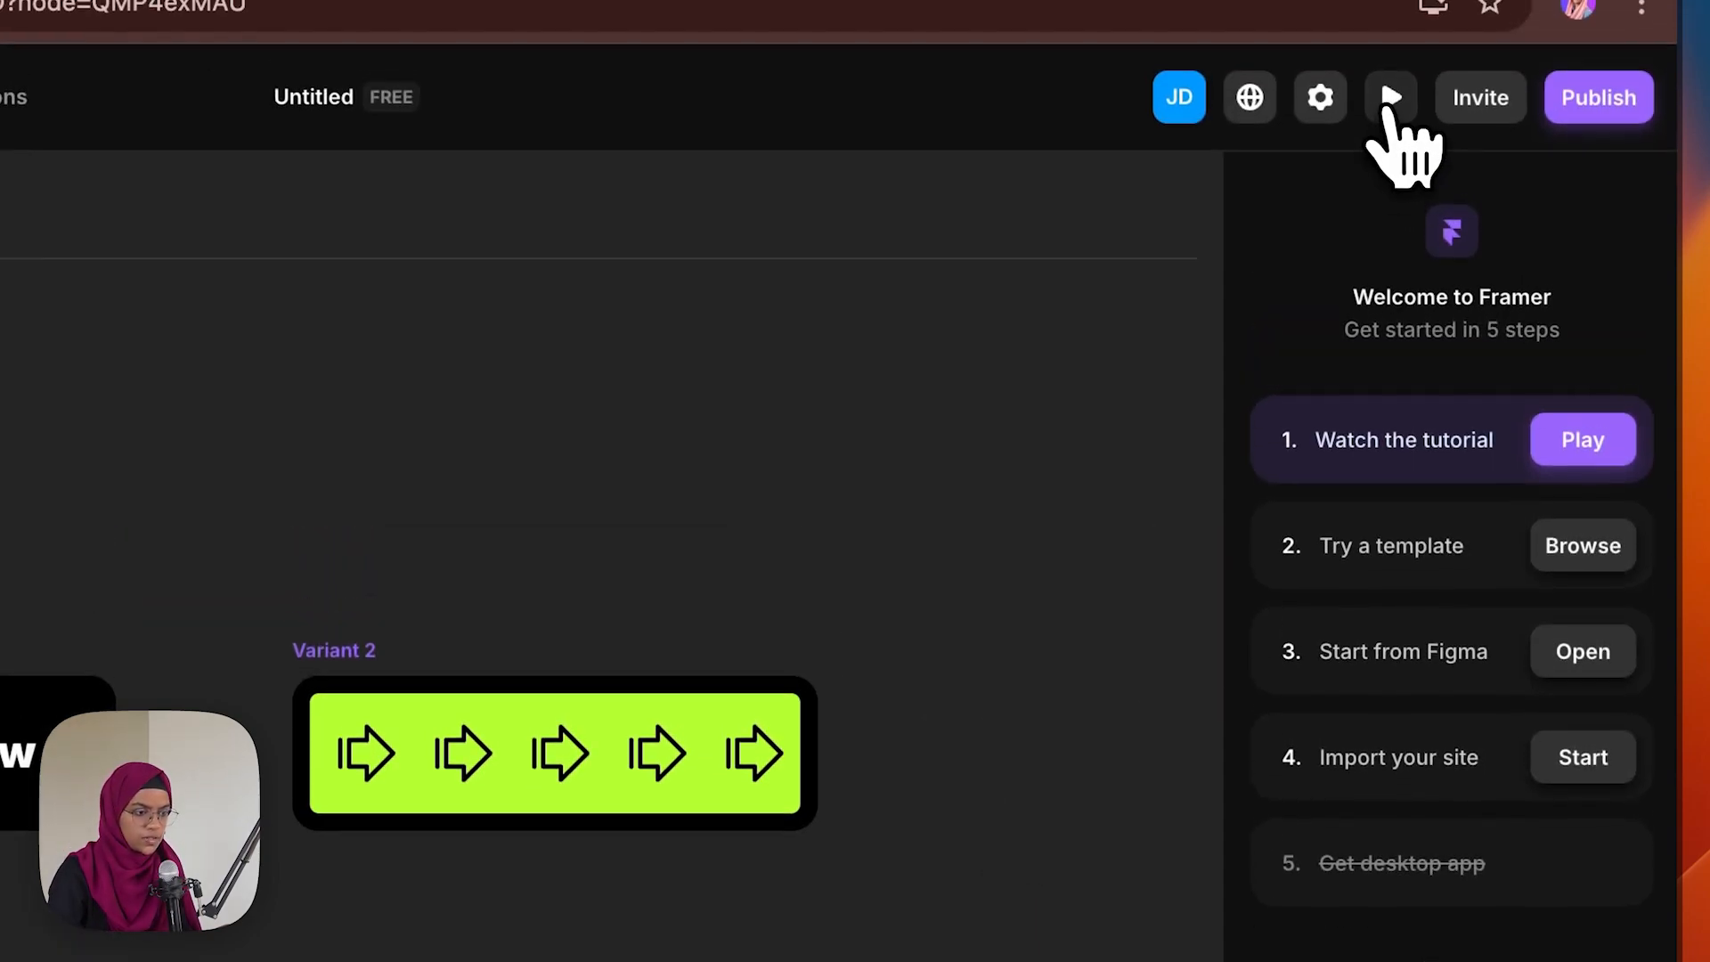
Preview the button component, test its hover transition and return to the editor
left_click(1397, 98)
mouse_move(474, 757)
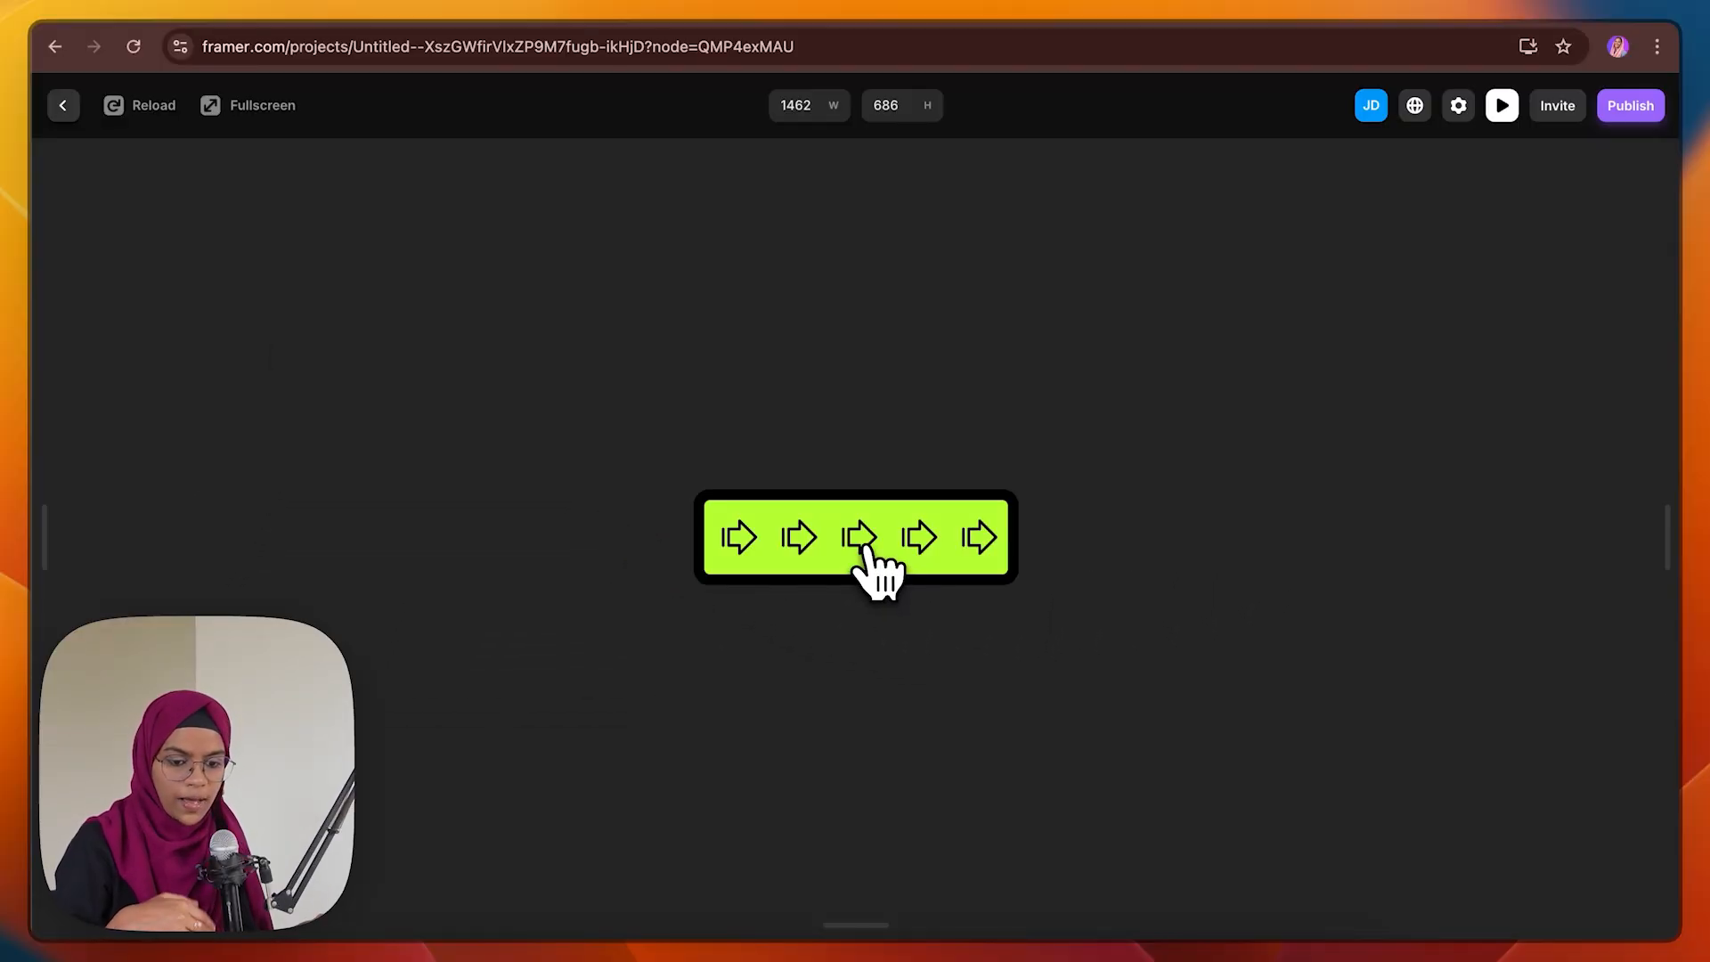
left_click(62, 106)
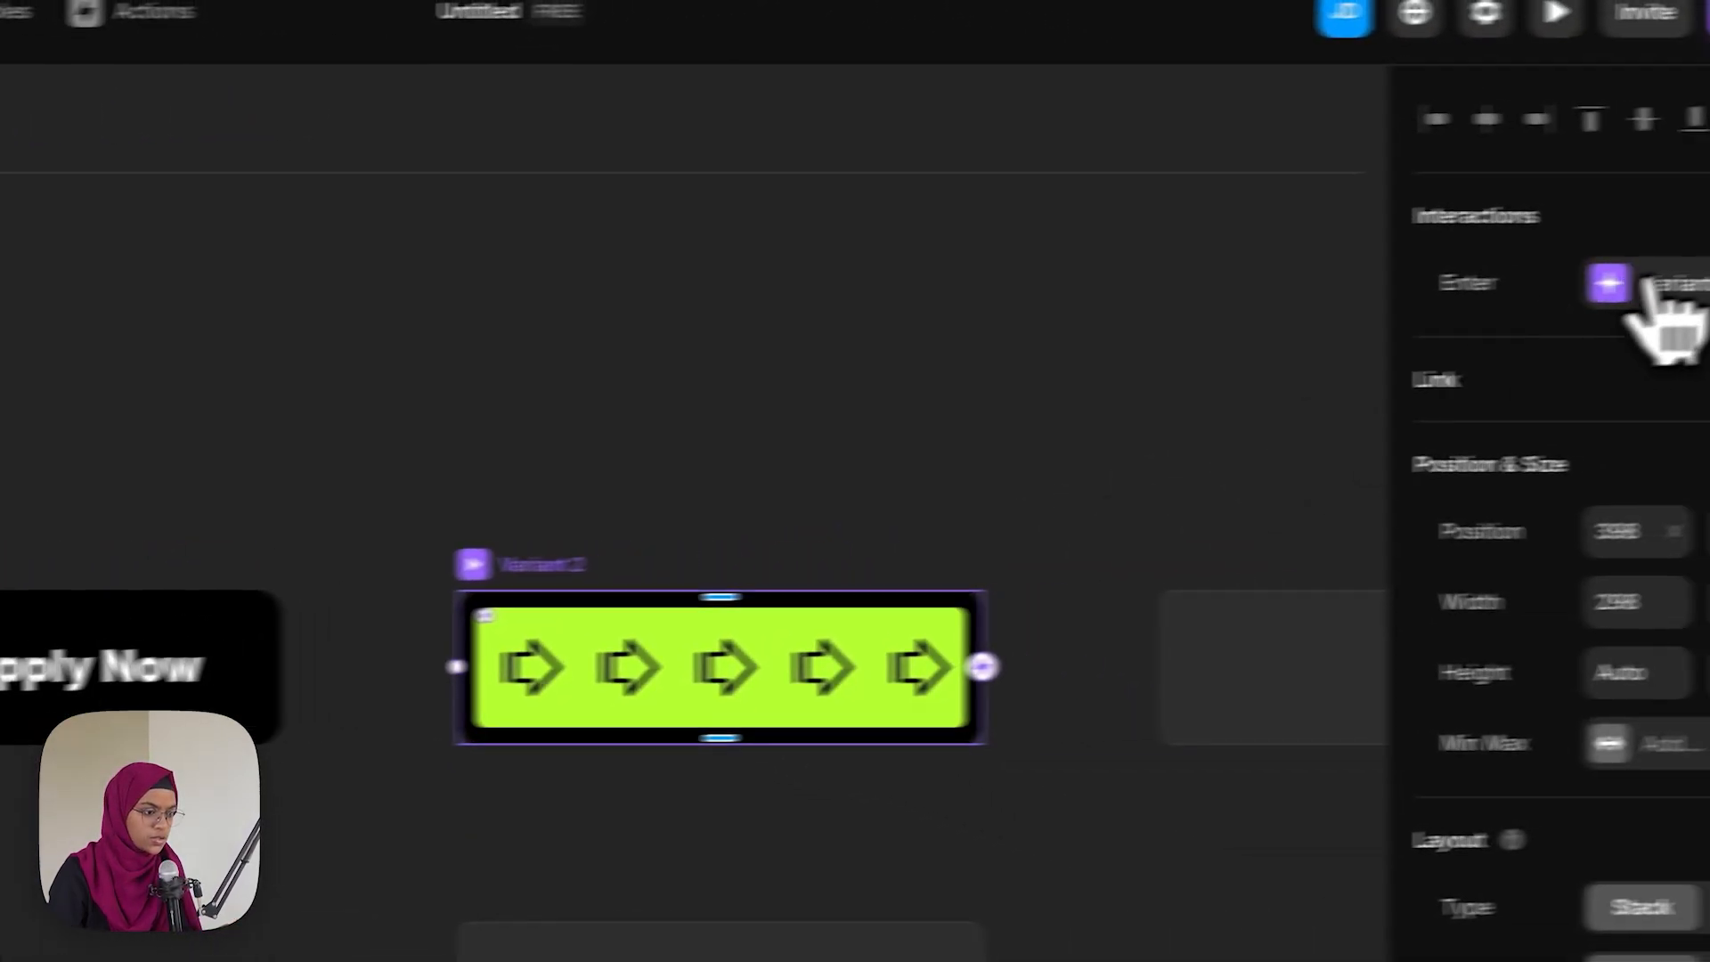
Change Variant 2's interaction to trigger on Mouse Leave and switch back to Variant 1
left_click(1639, 287)
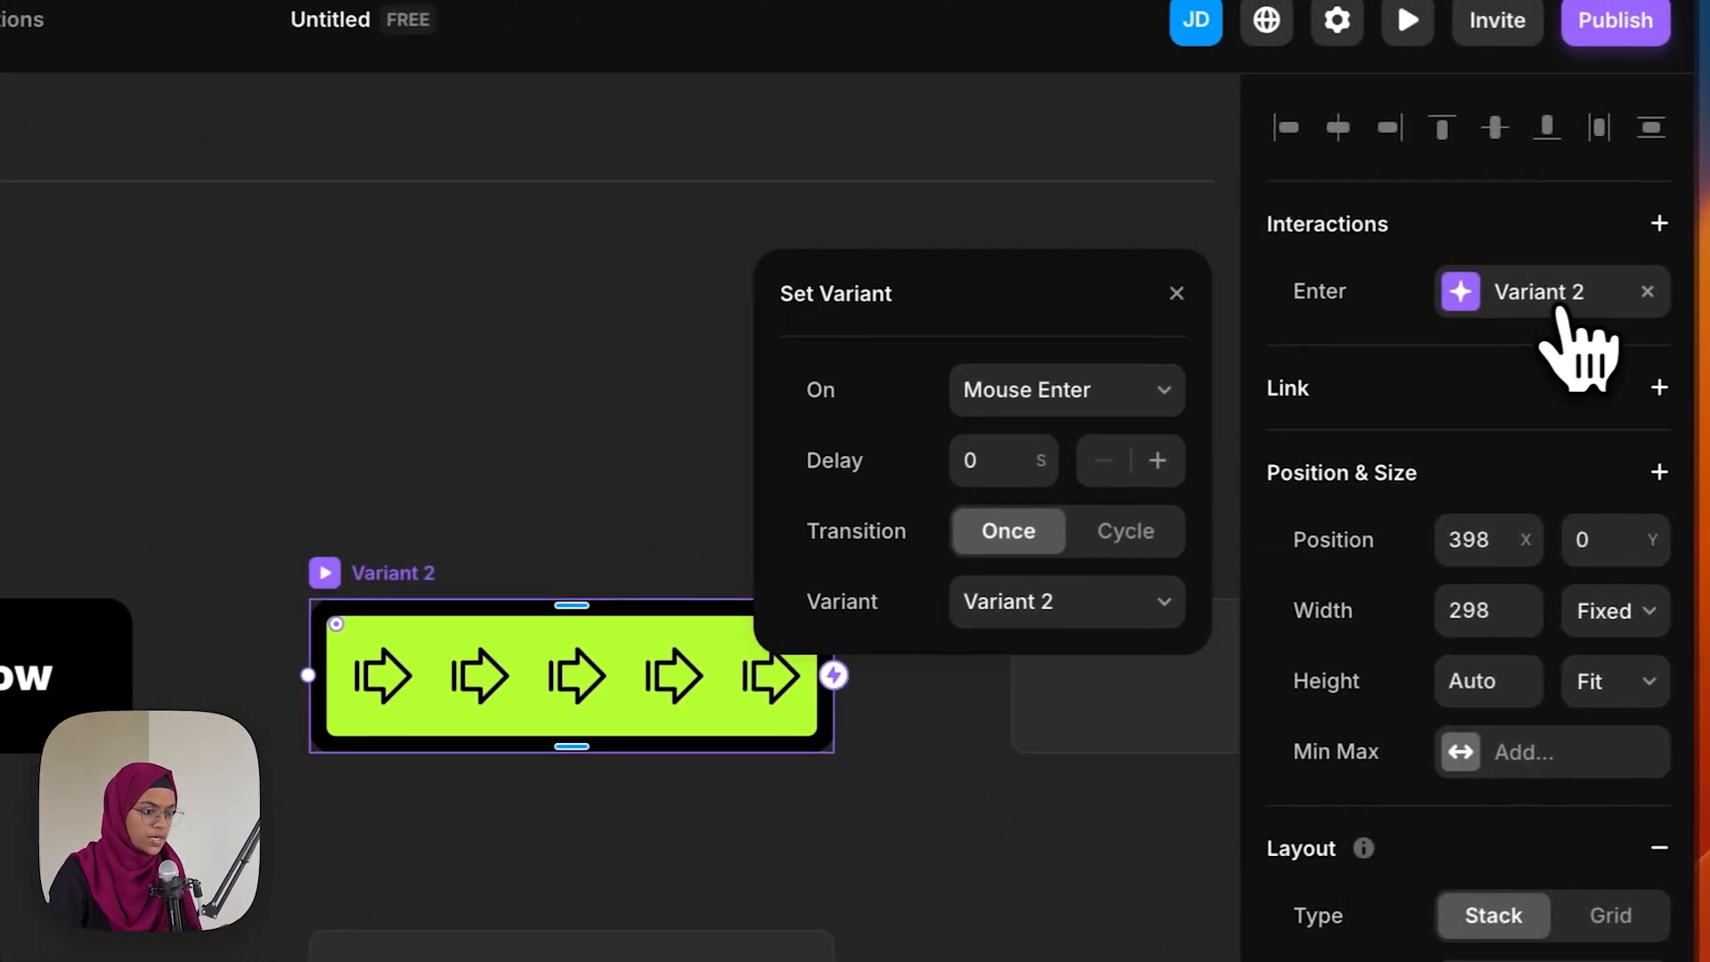
left_click(1016, 410)
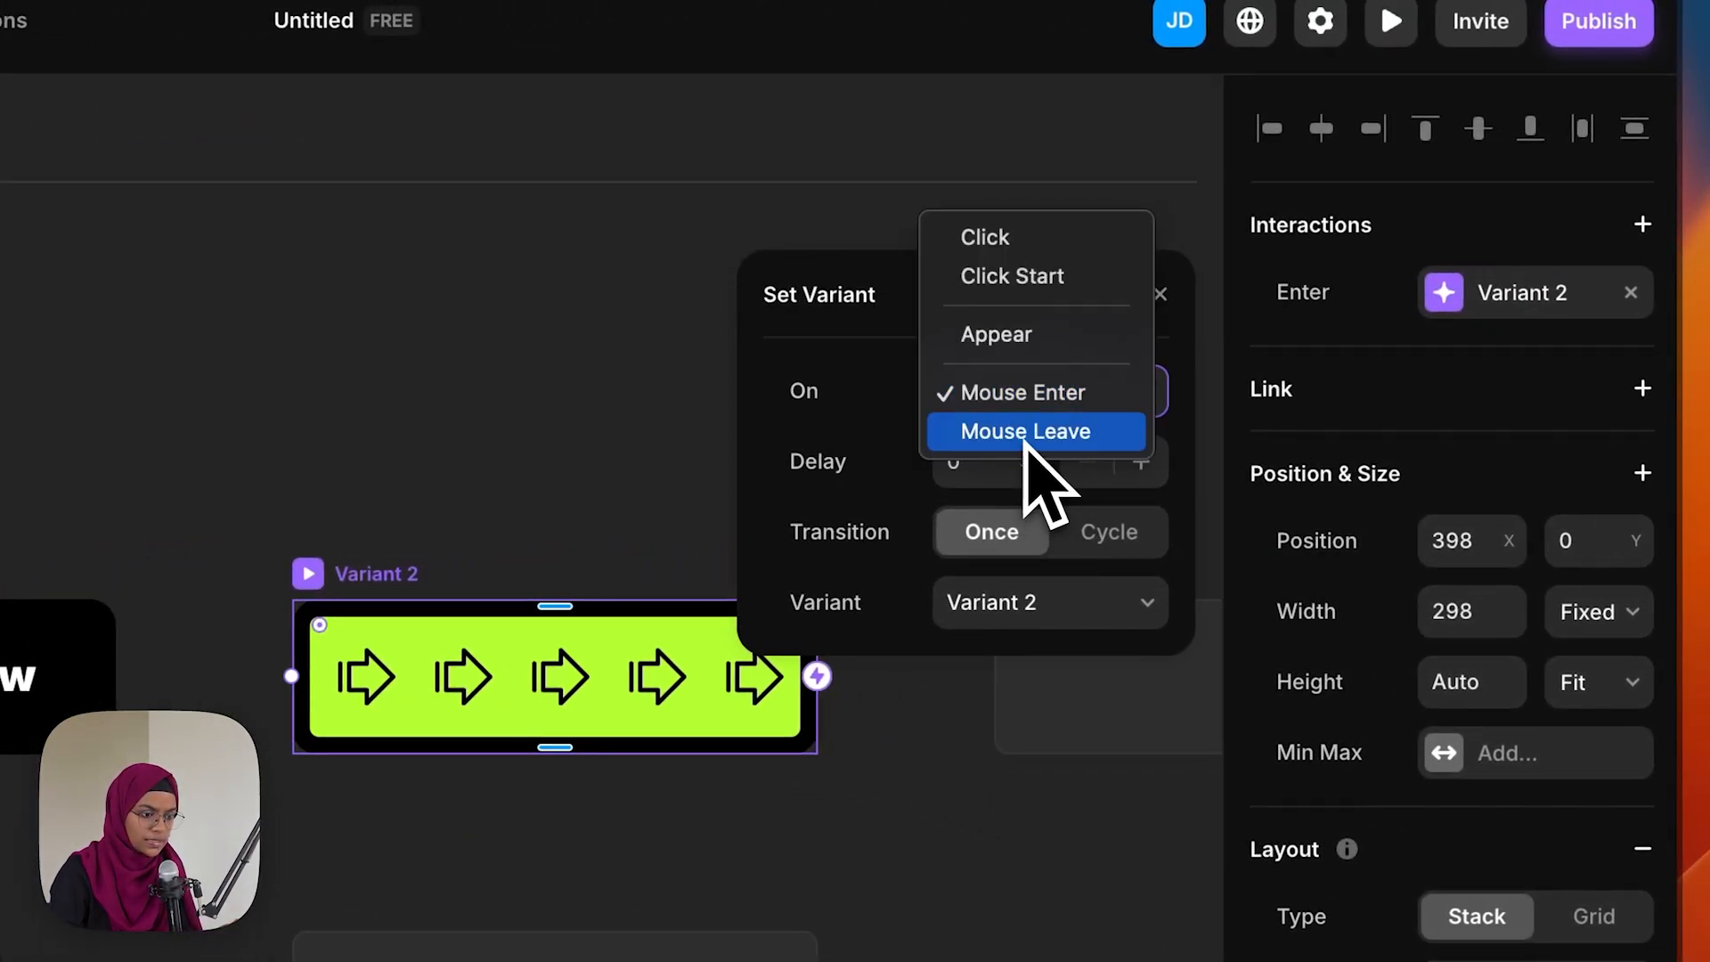
left_click(1026, 431)
left_click(1007, 565)
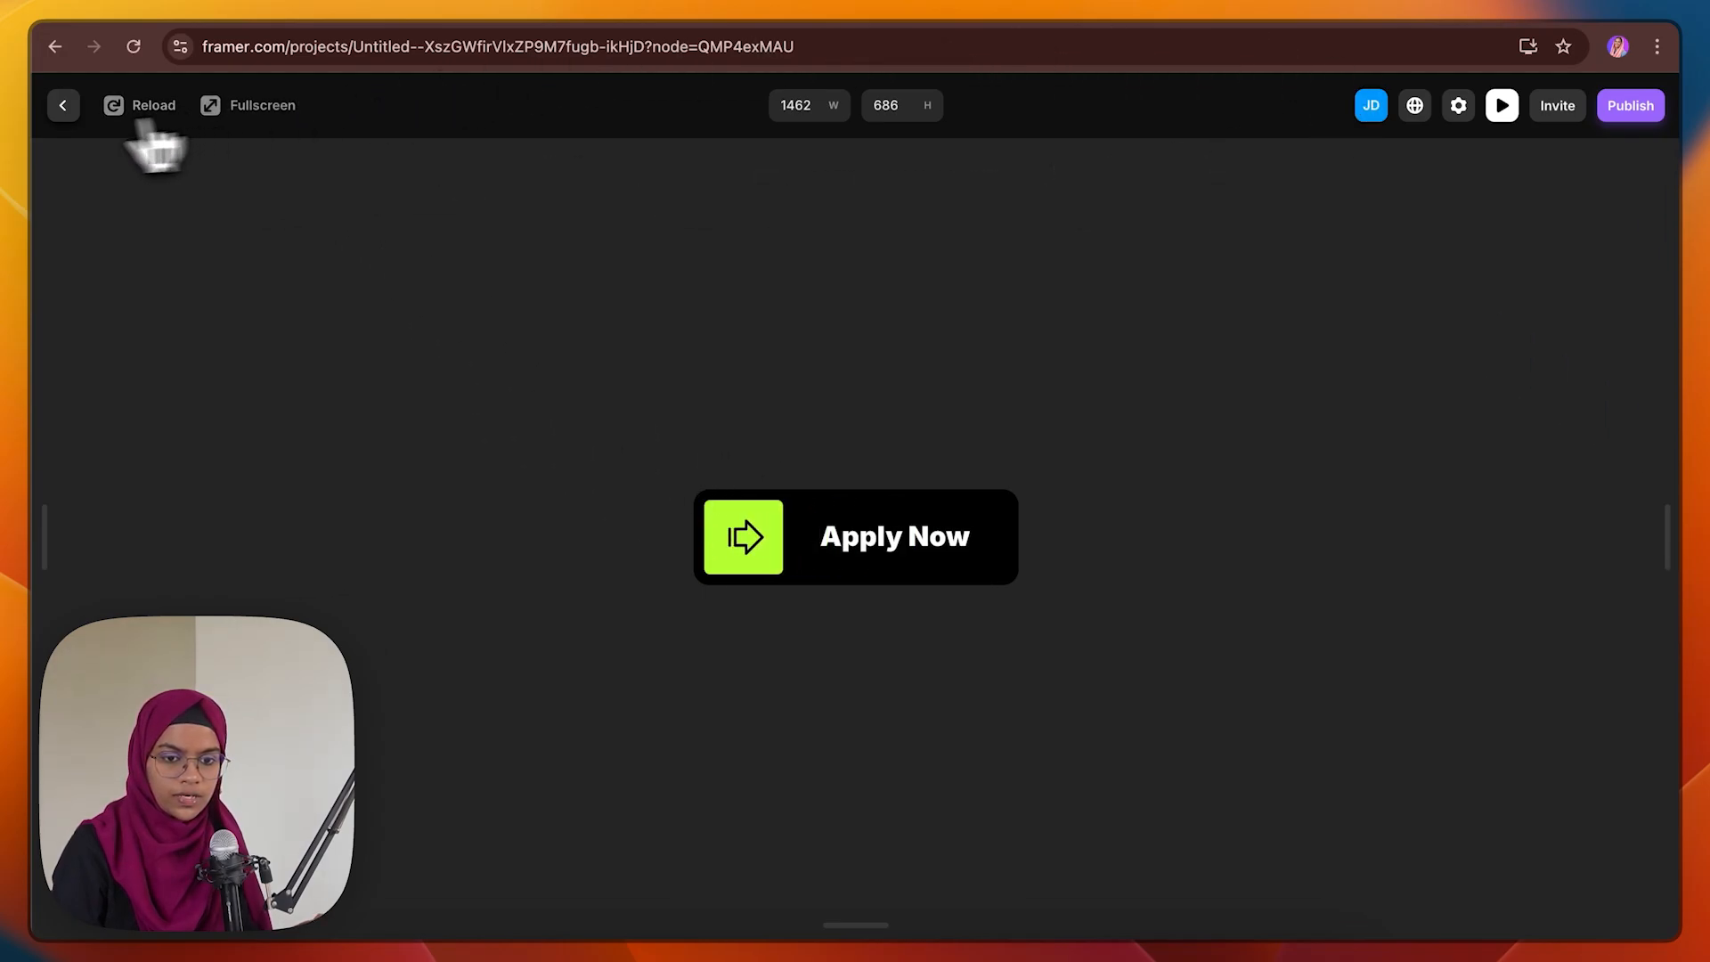
Add a centred vertical stack layout to the Button Wrap section holding the button, and preview the page
key("Escape")
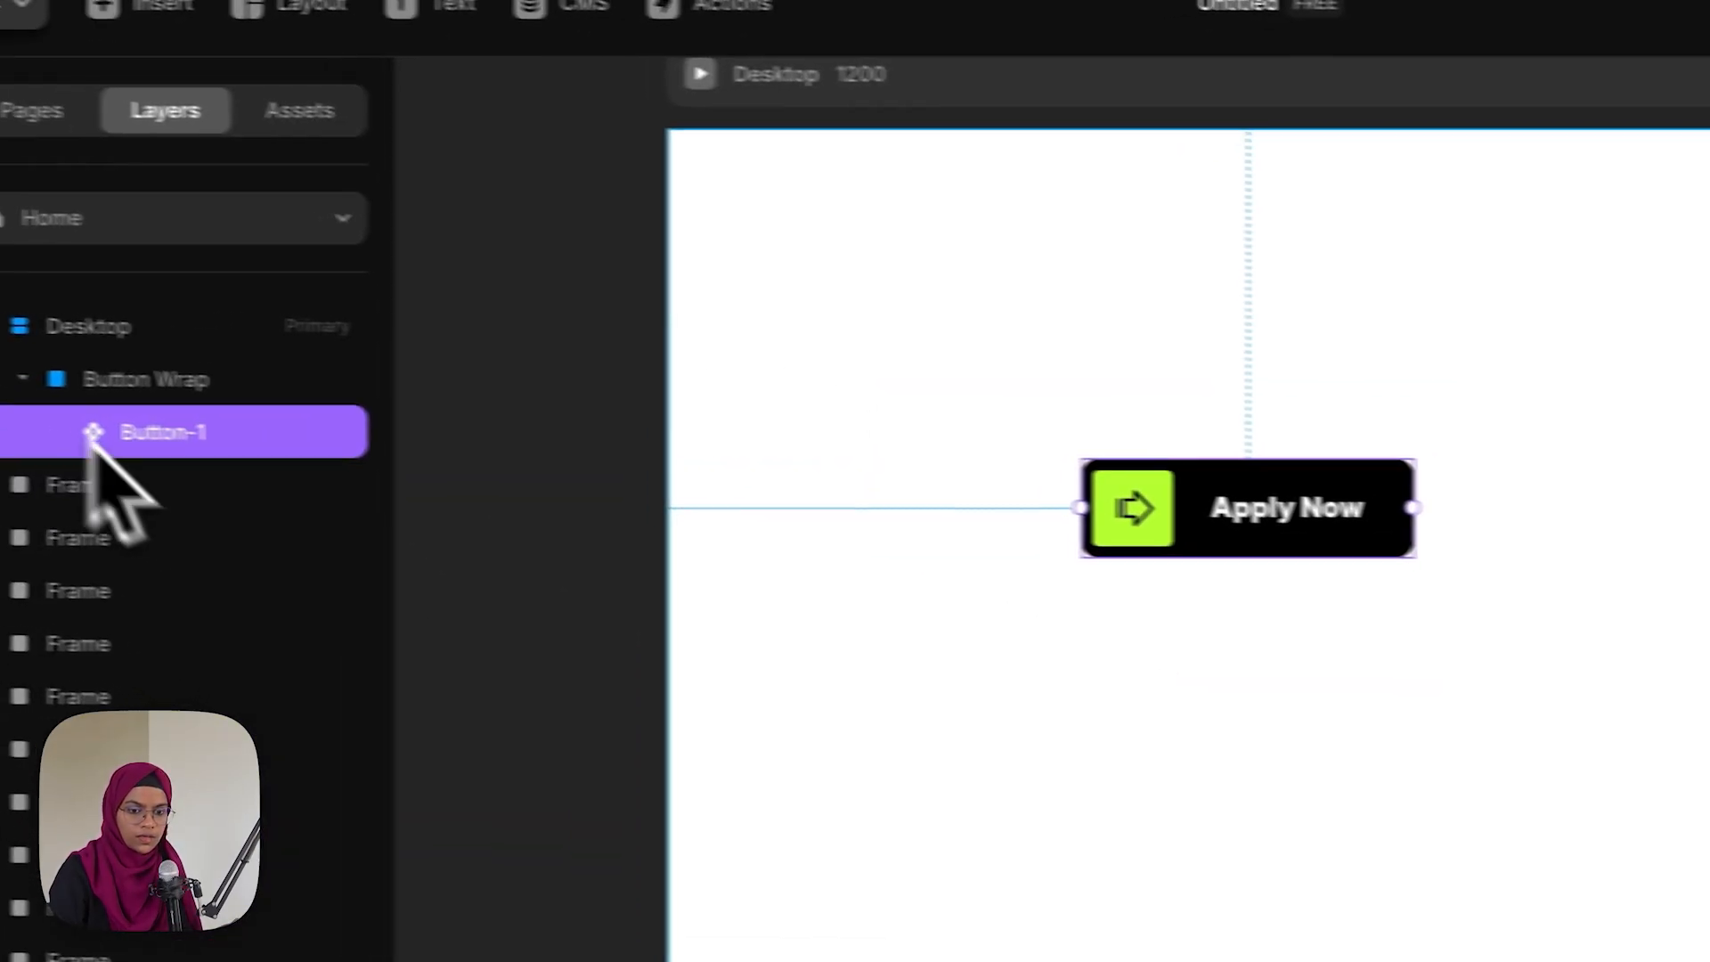
left_click(159, 399)
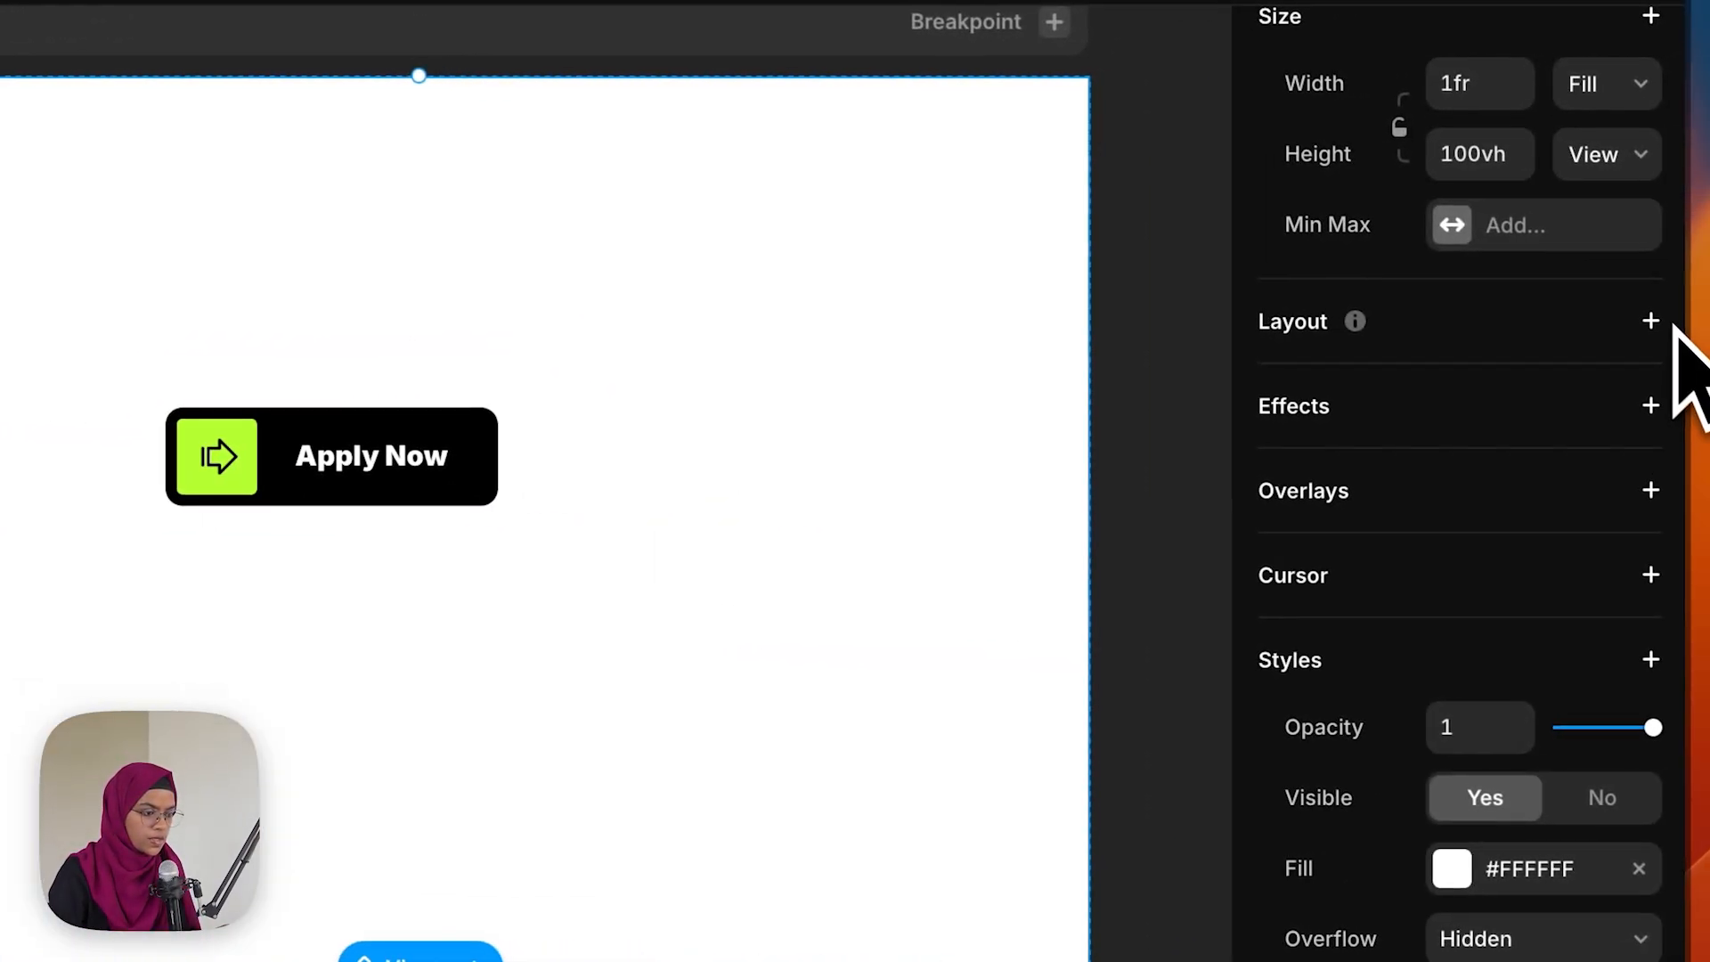
left_click(1643, 321)
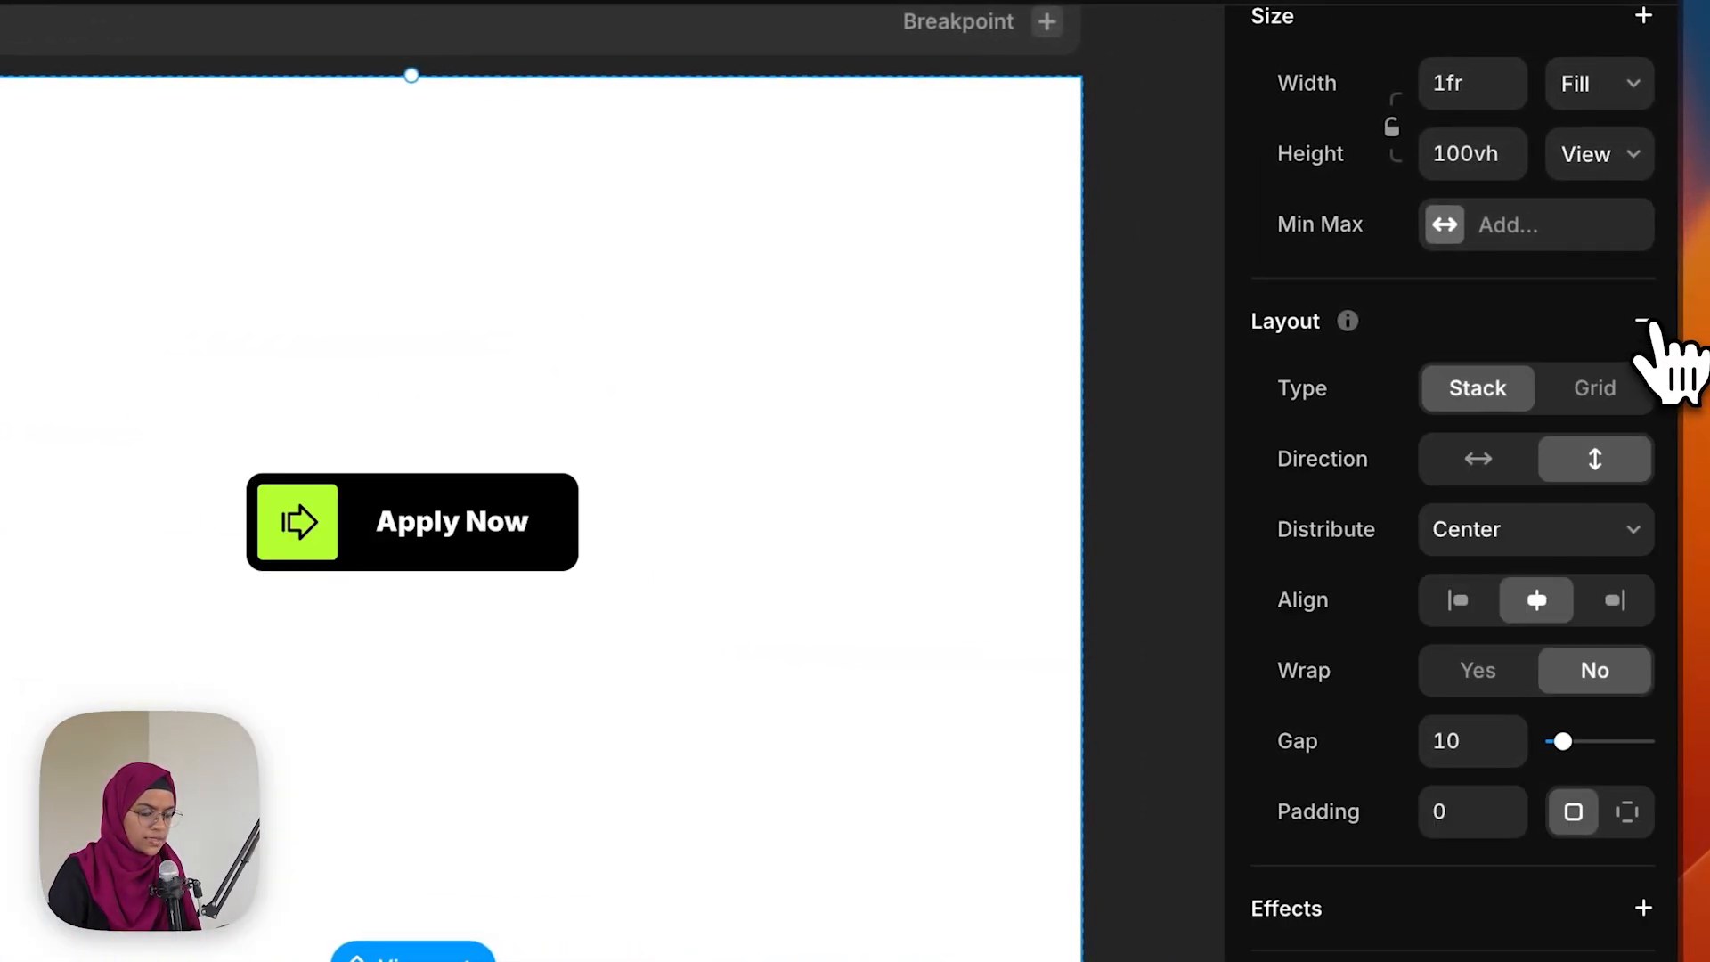
left_click(1164, 628)
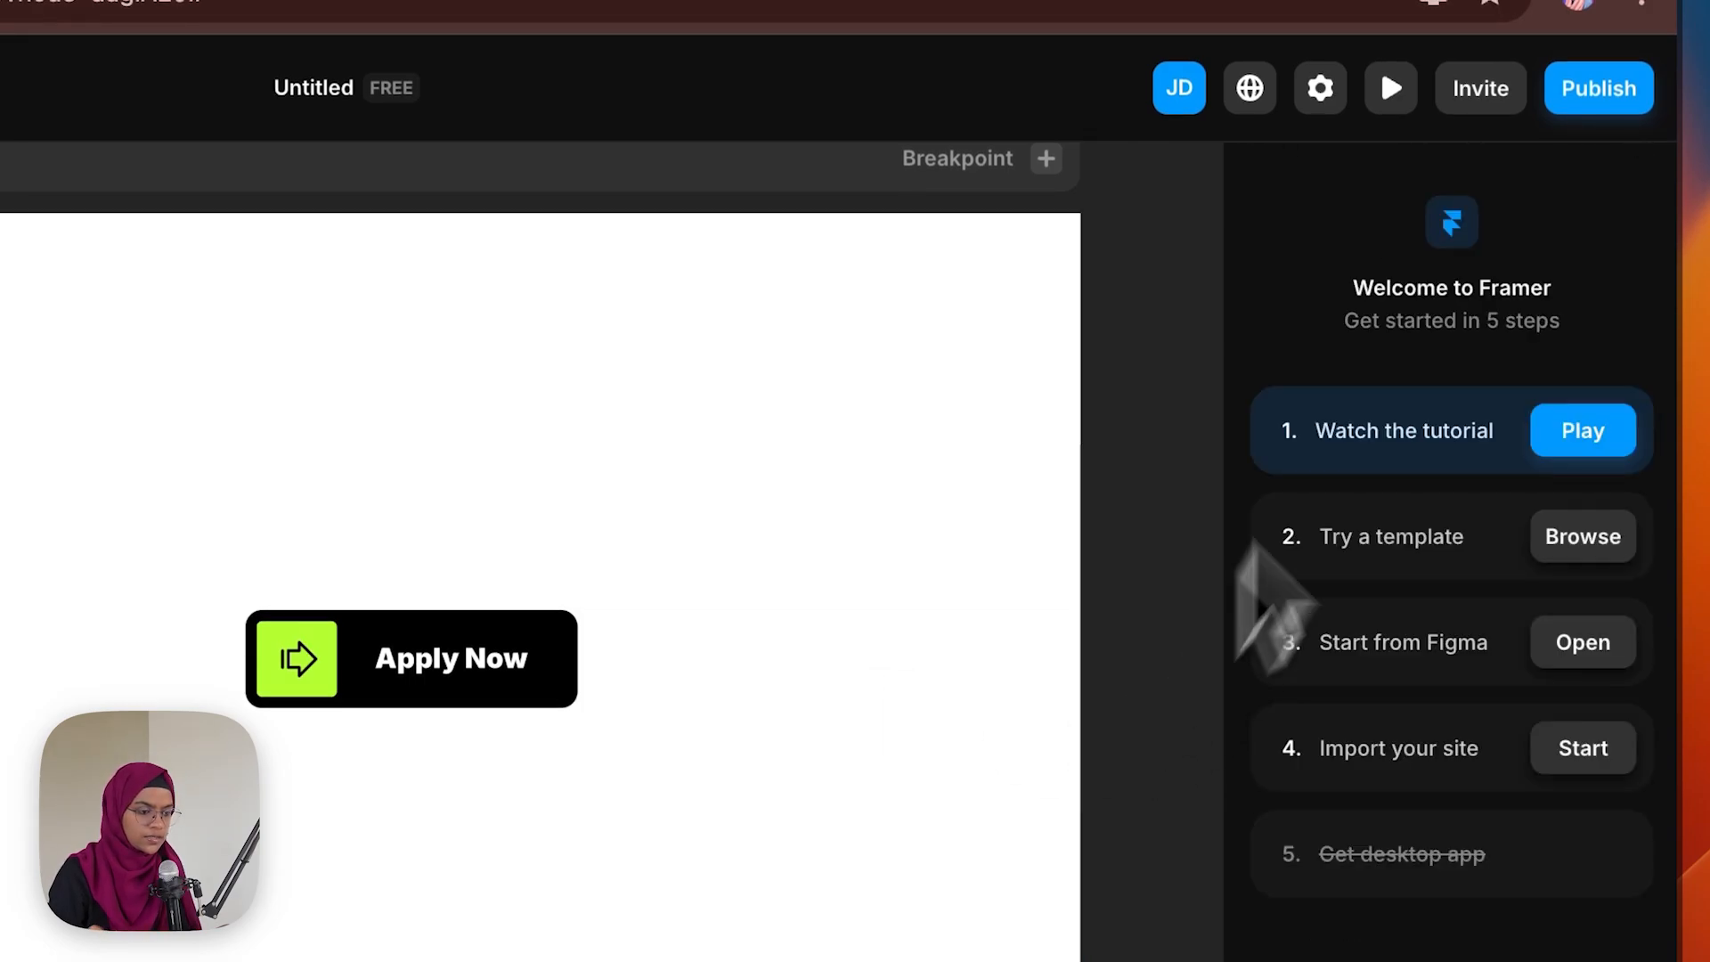
left_click(1391, 88)
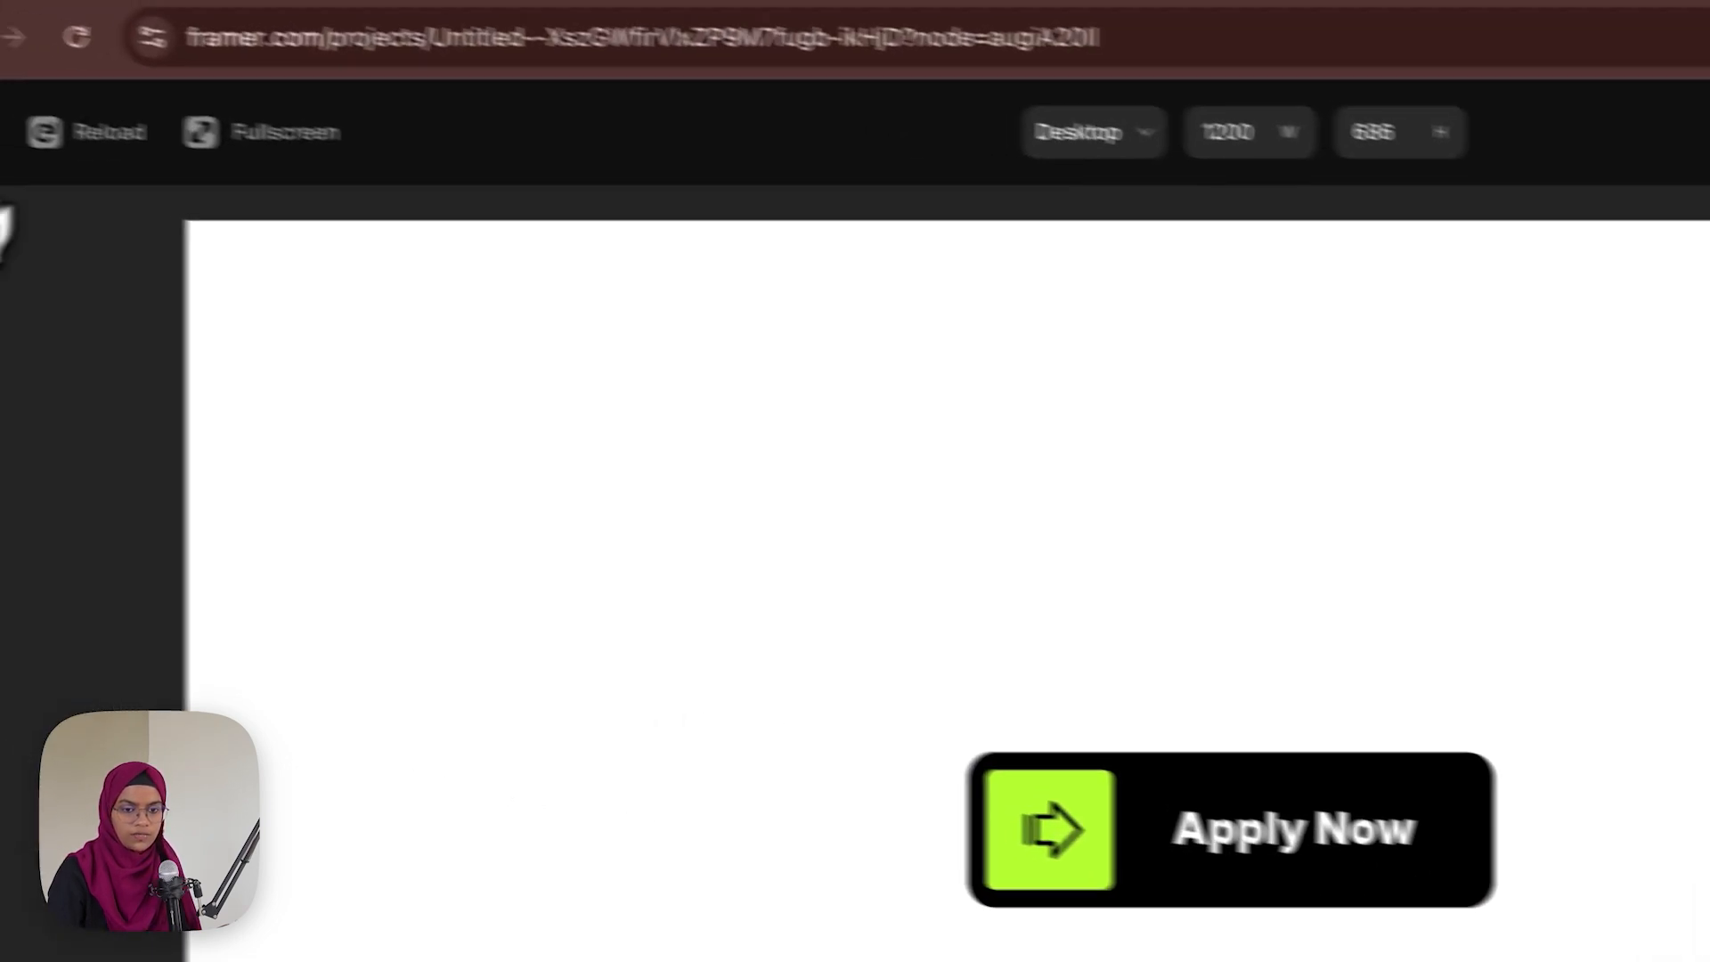
key("Escape")
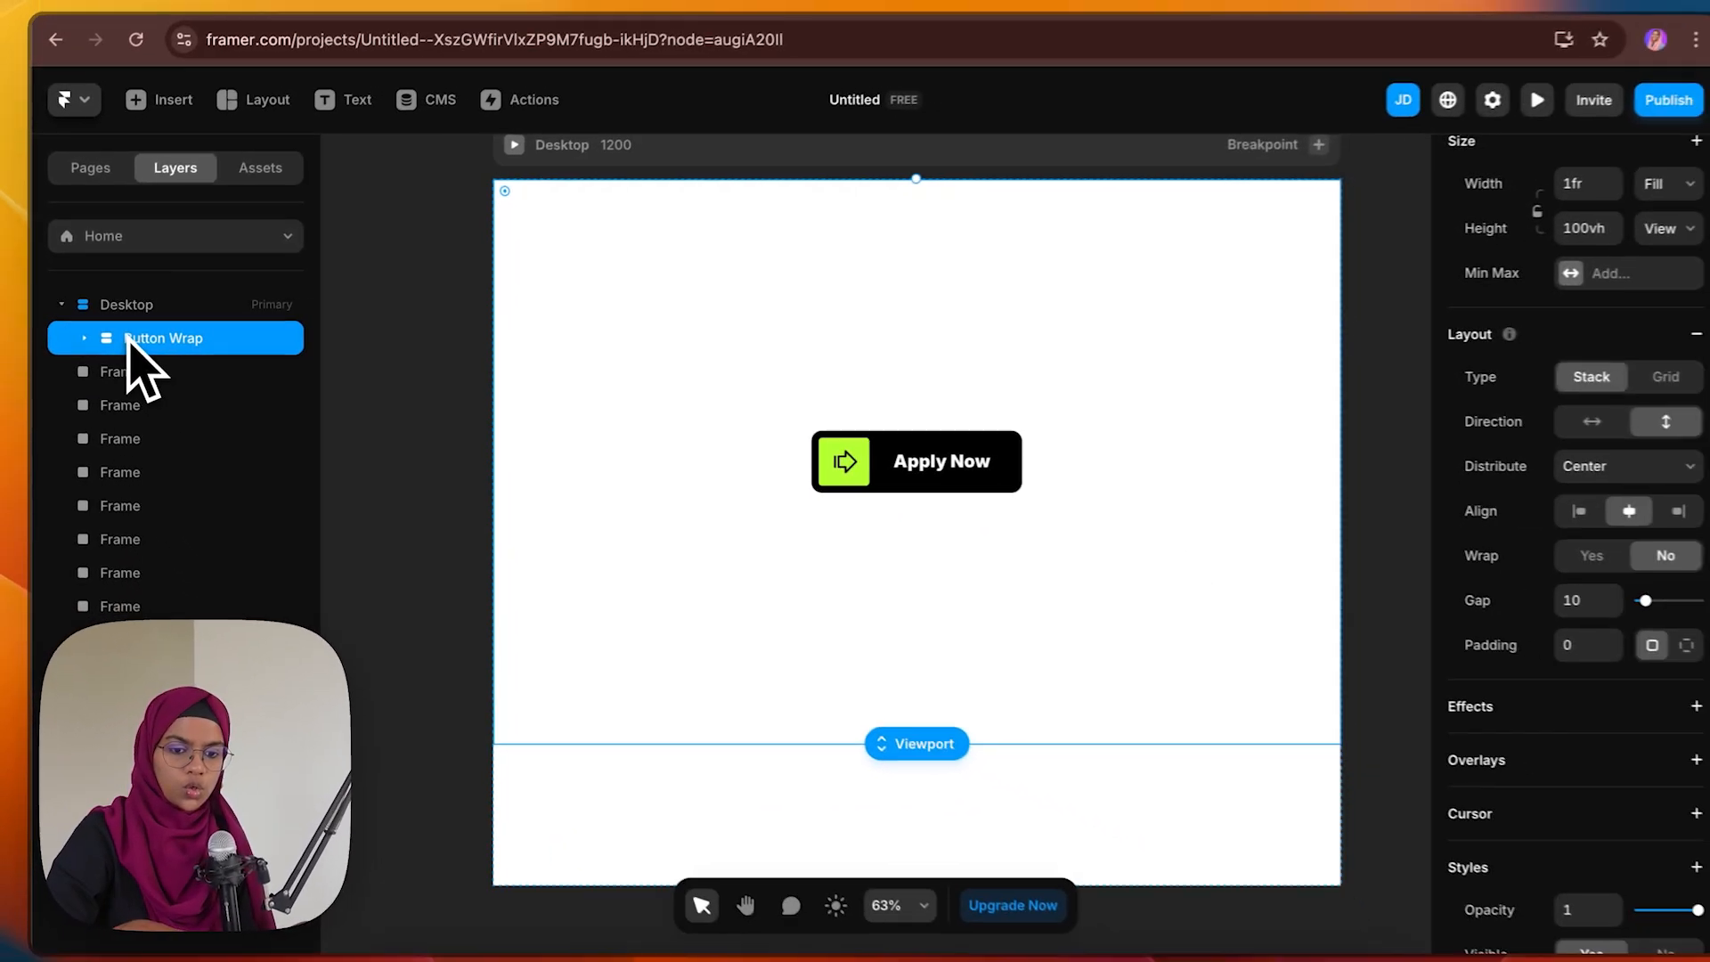
Duplicate the Button Wrap section and set the copy's fill to black #000000
key("super+d")
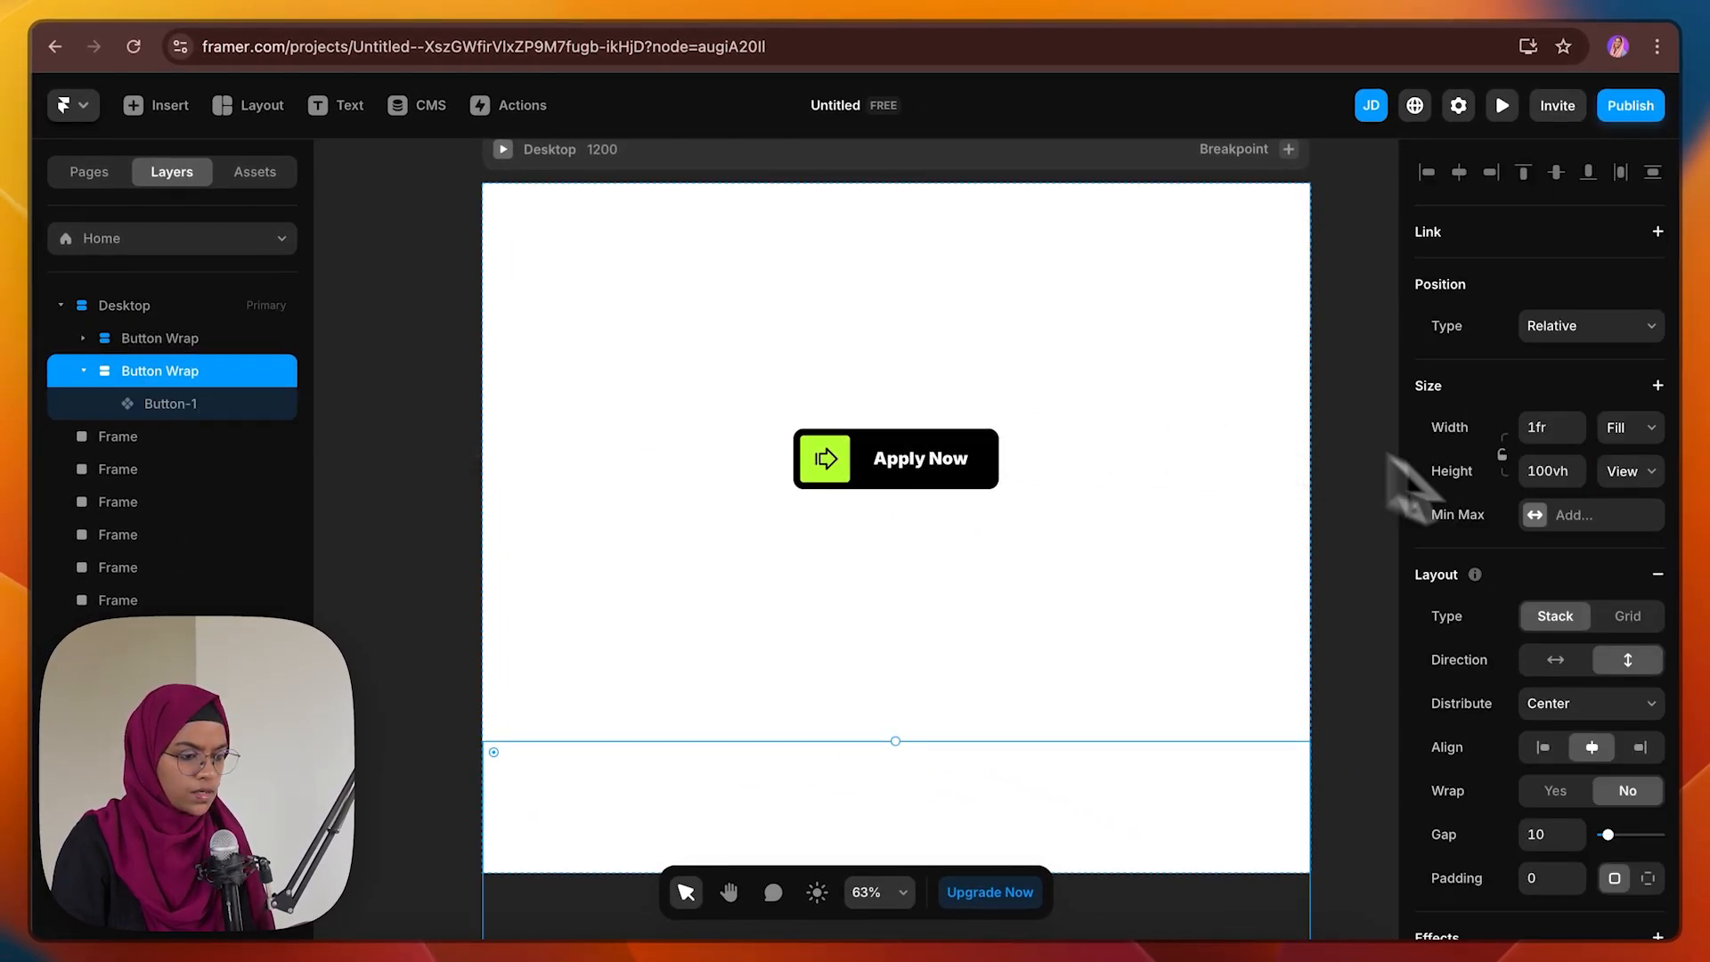
scroll(1586, 784, "down", 5)
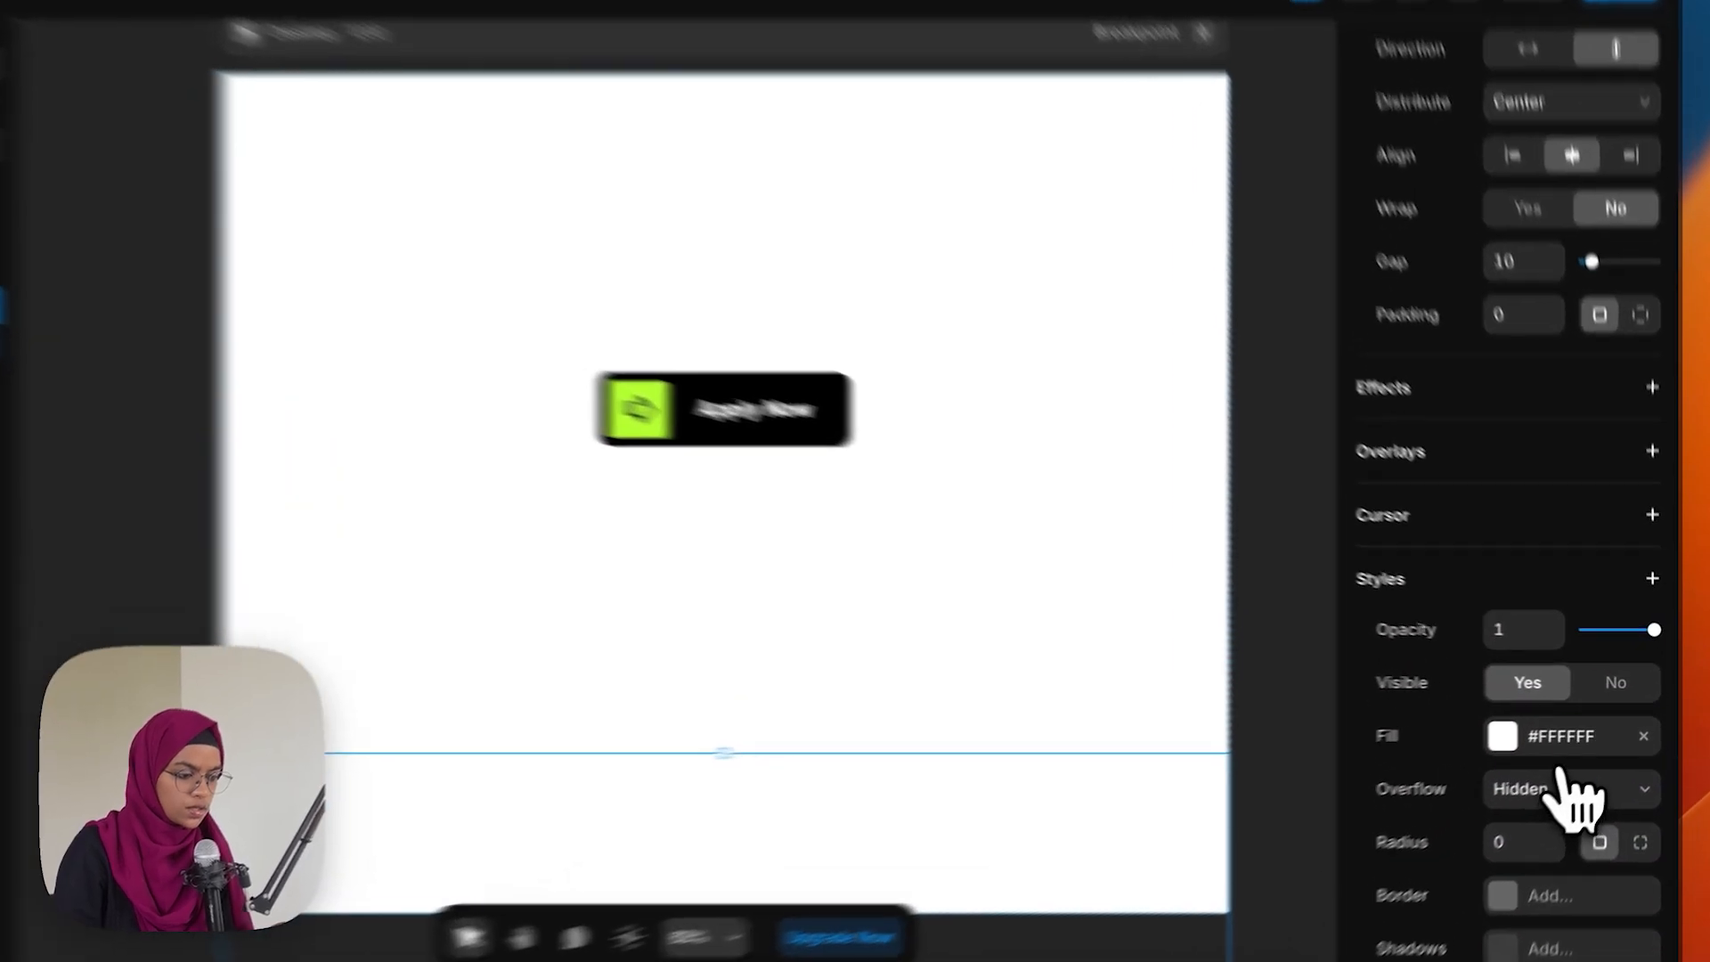
left_click(1535, 726)
left_click(1354, 688)
left_click_drag(1124, 699, 1278, 806)
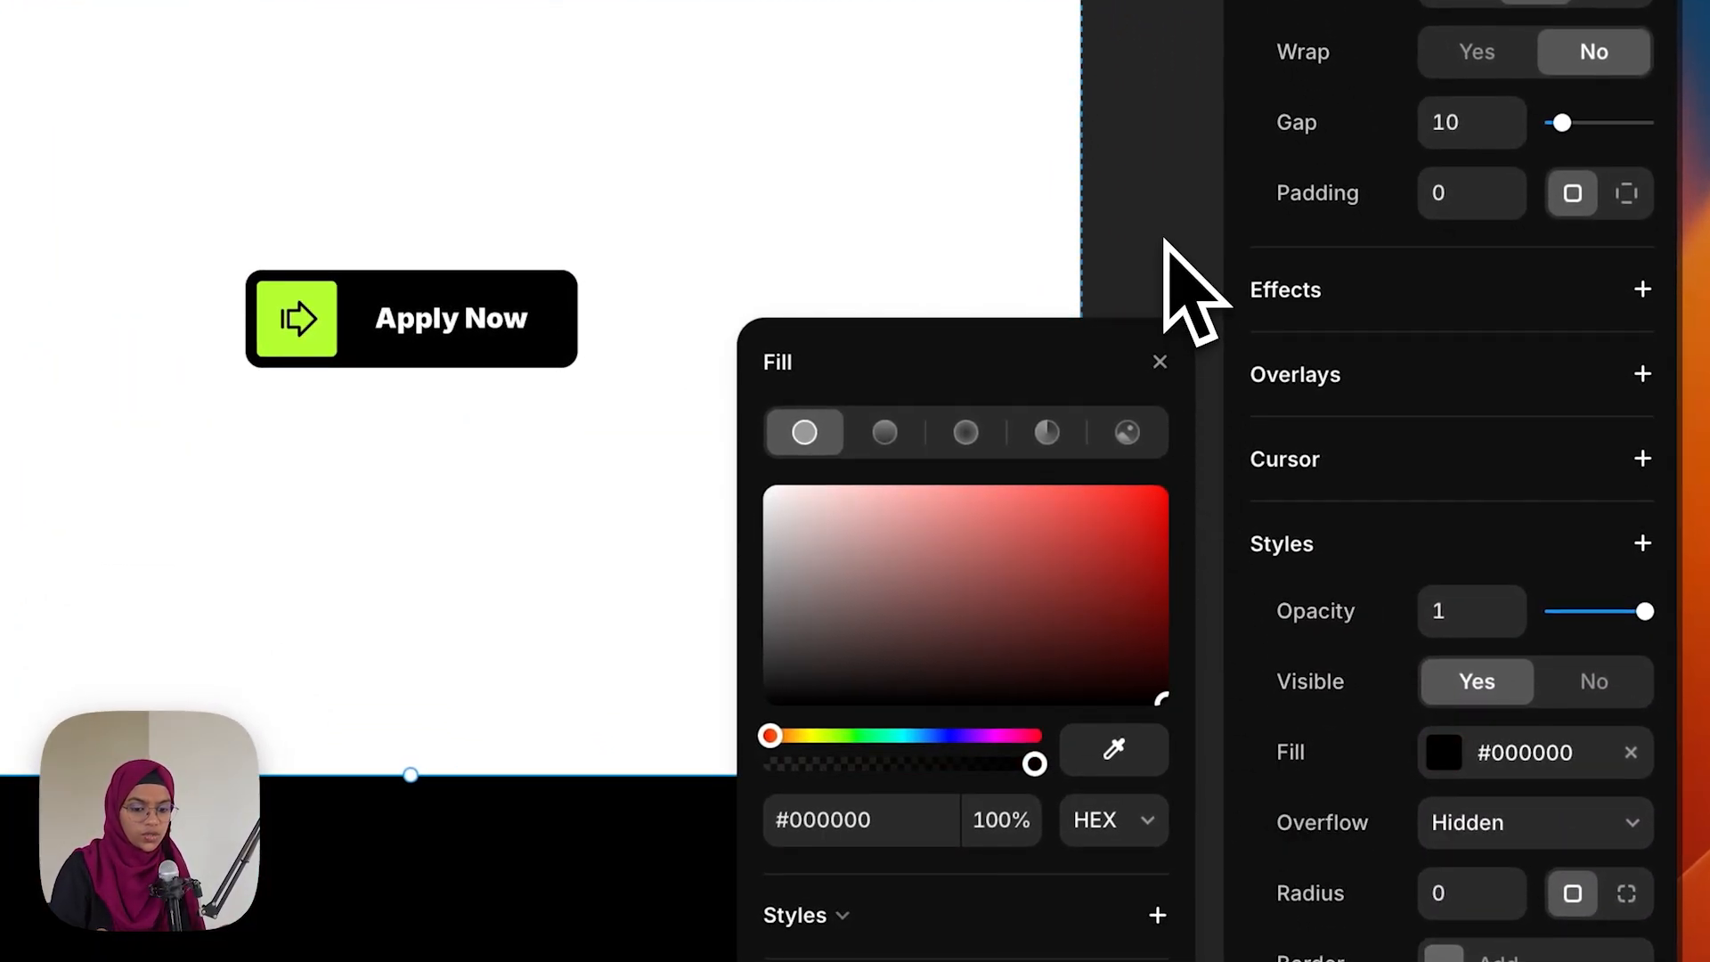
left_click(1165, 241)
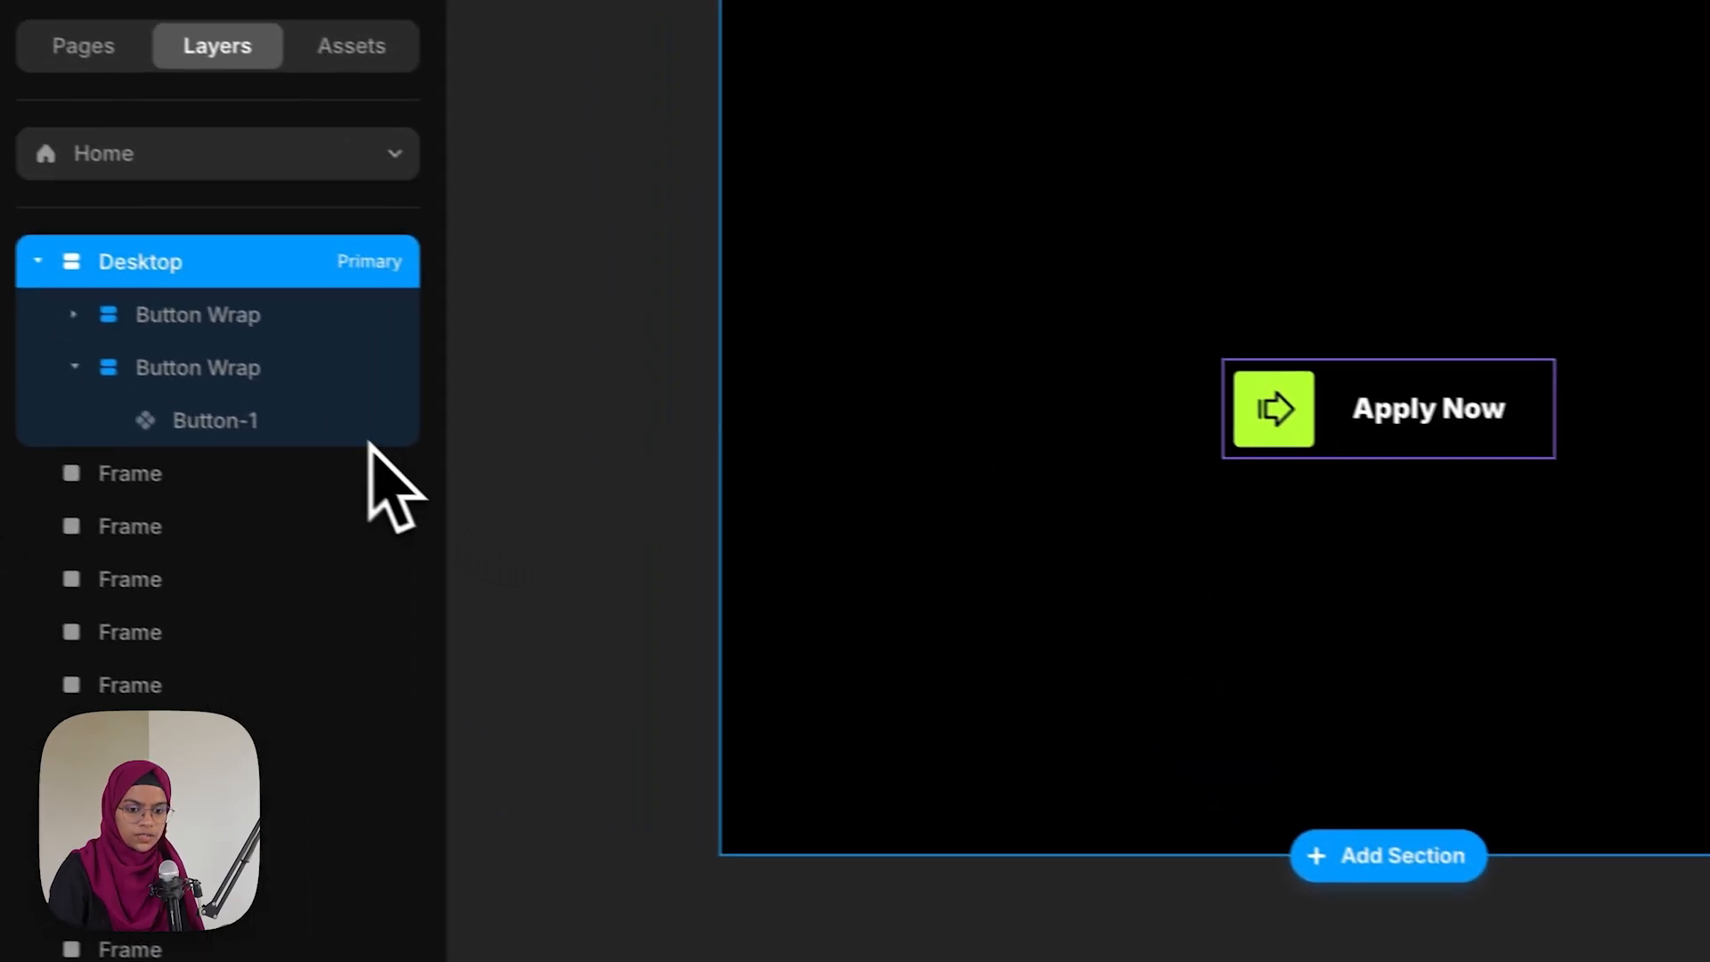
Delete Button-1 from the black section and draw a frame about 333 × 107 in its place
left_click(357, 426)
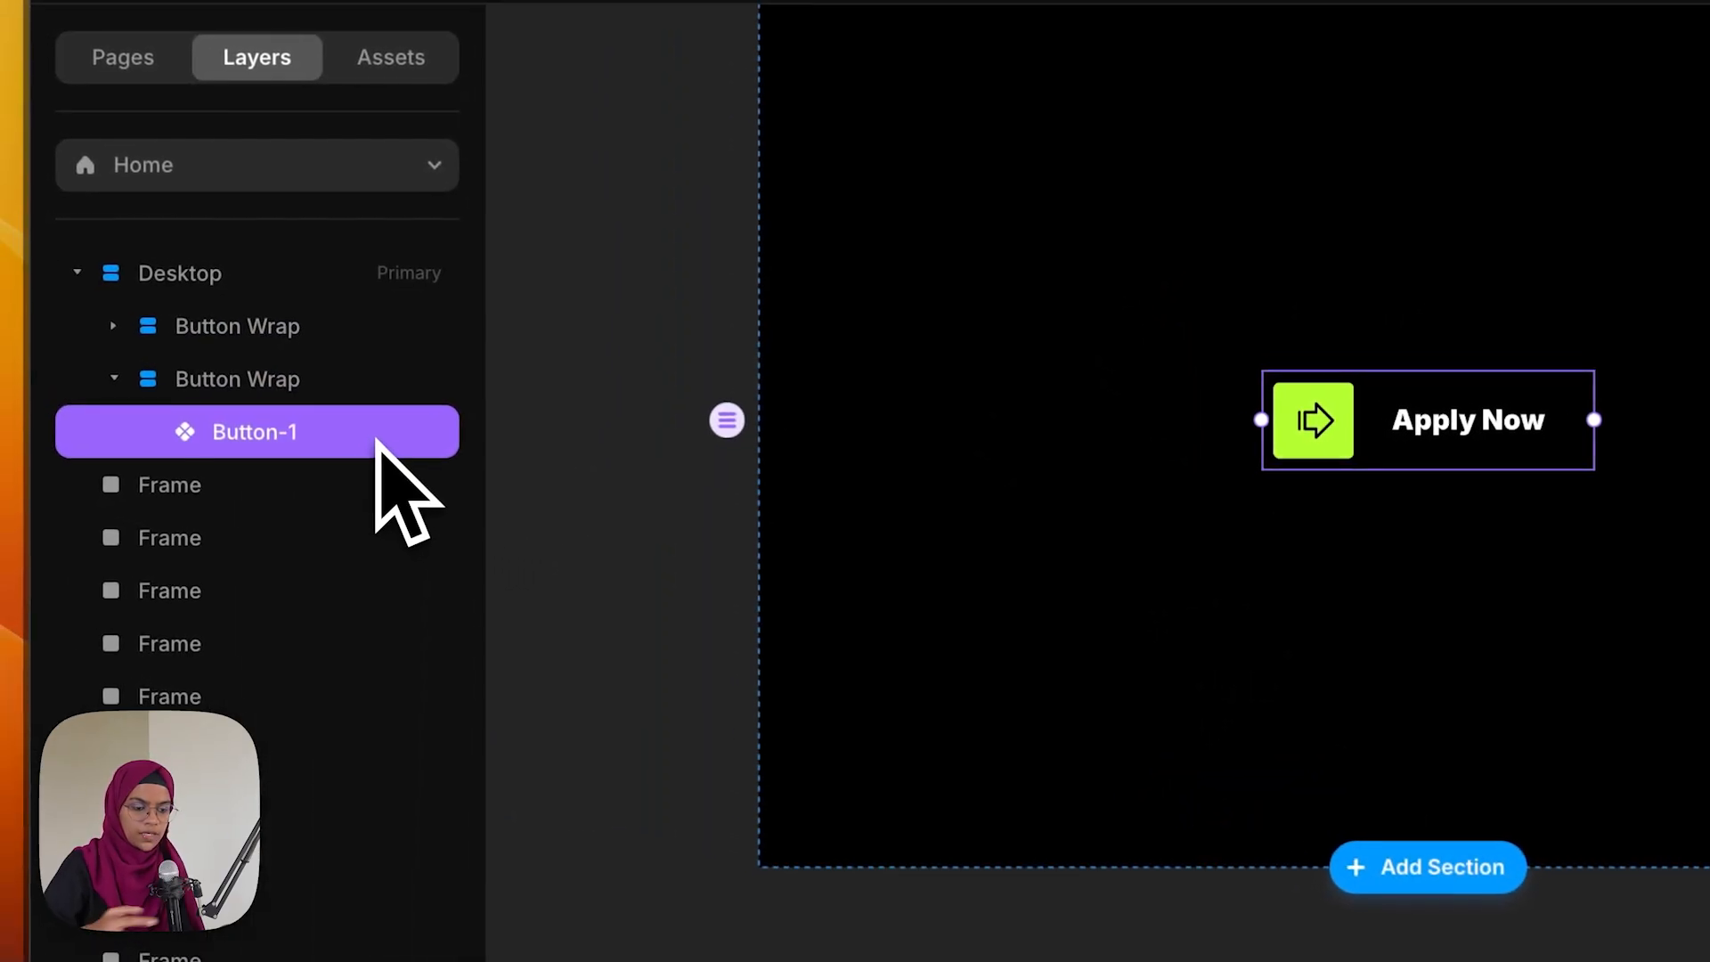
key("Delete")
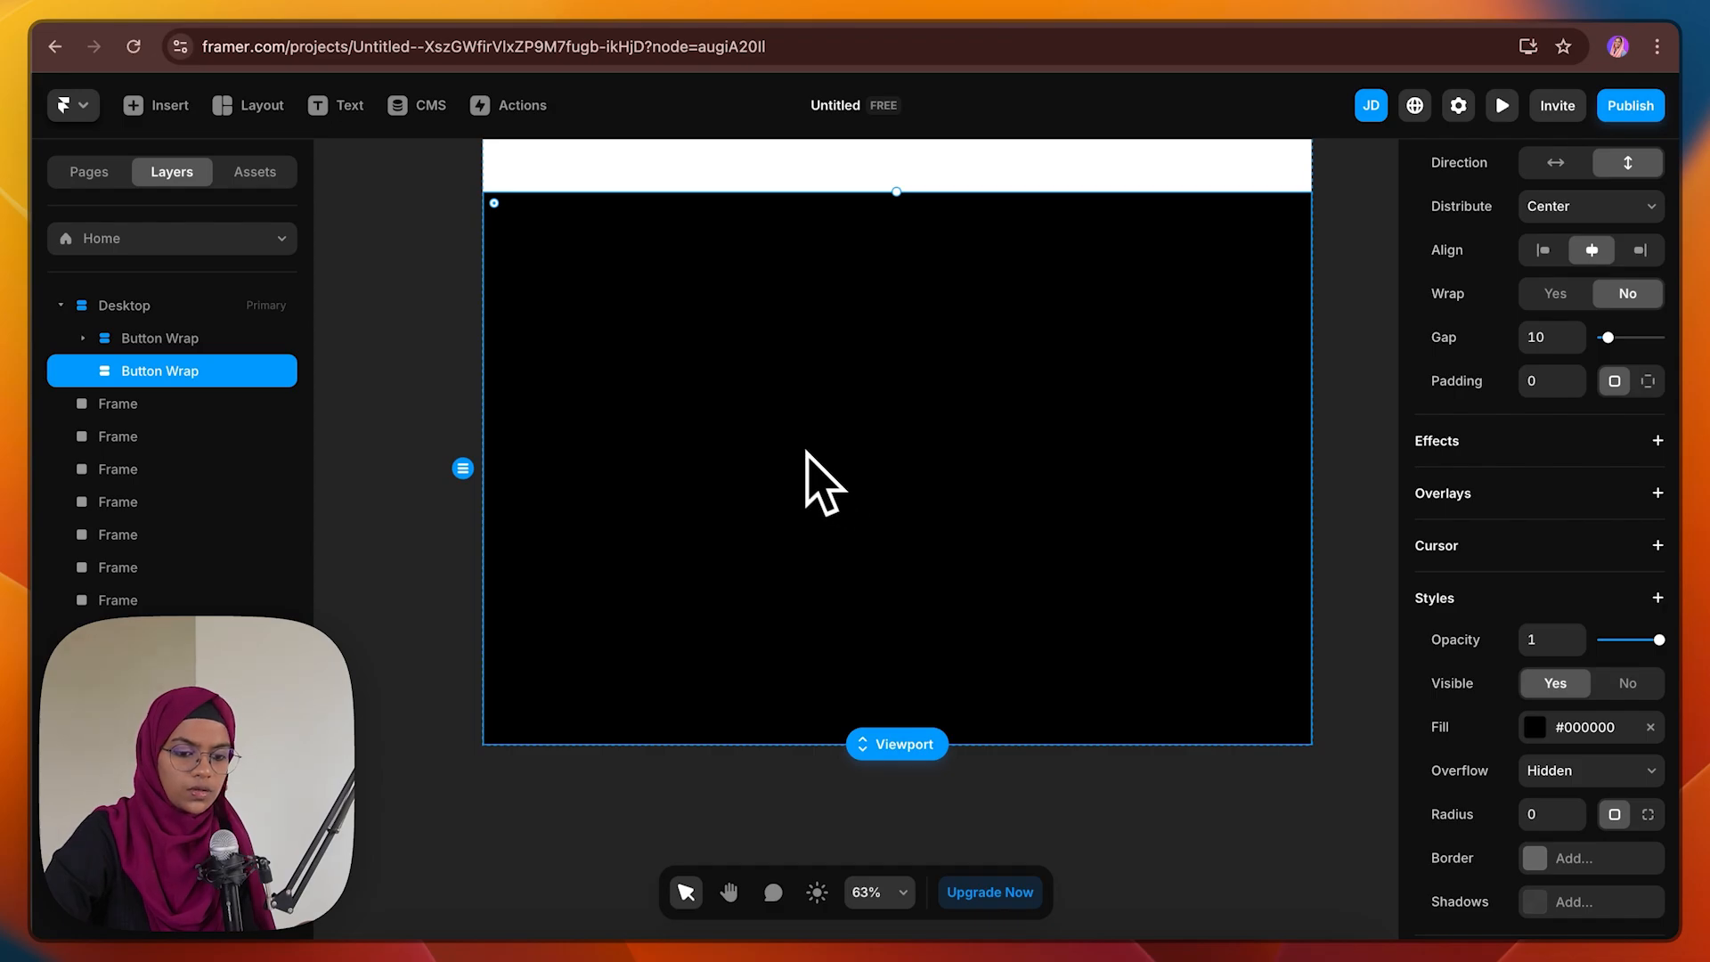
left_click_drag(748, 417, 980, 494)
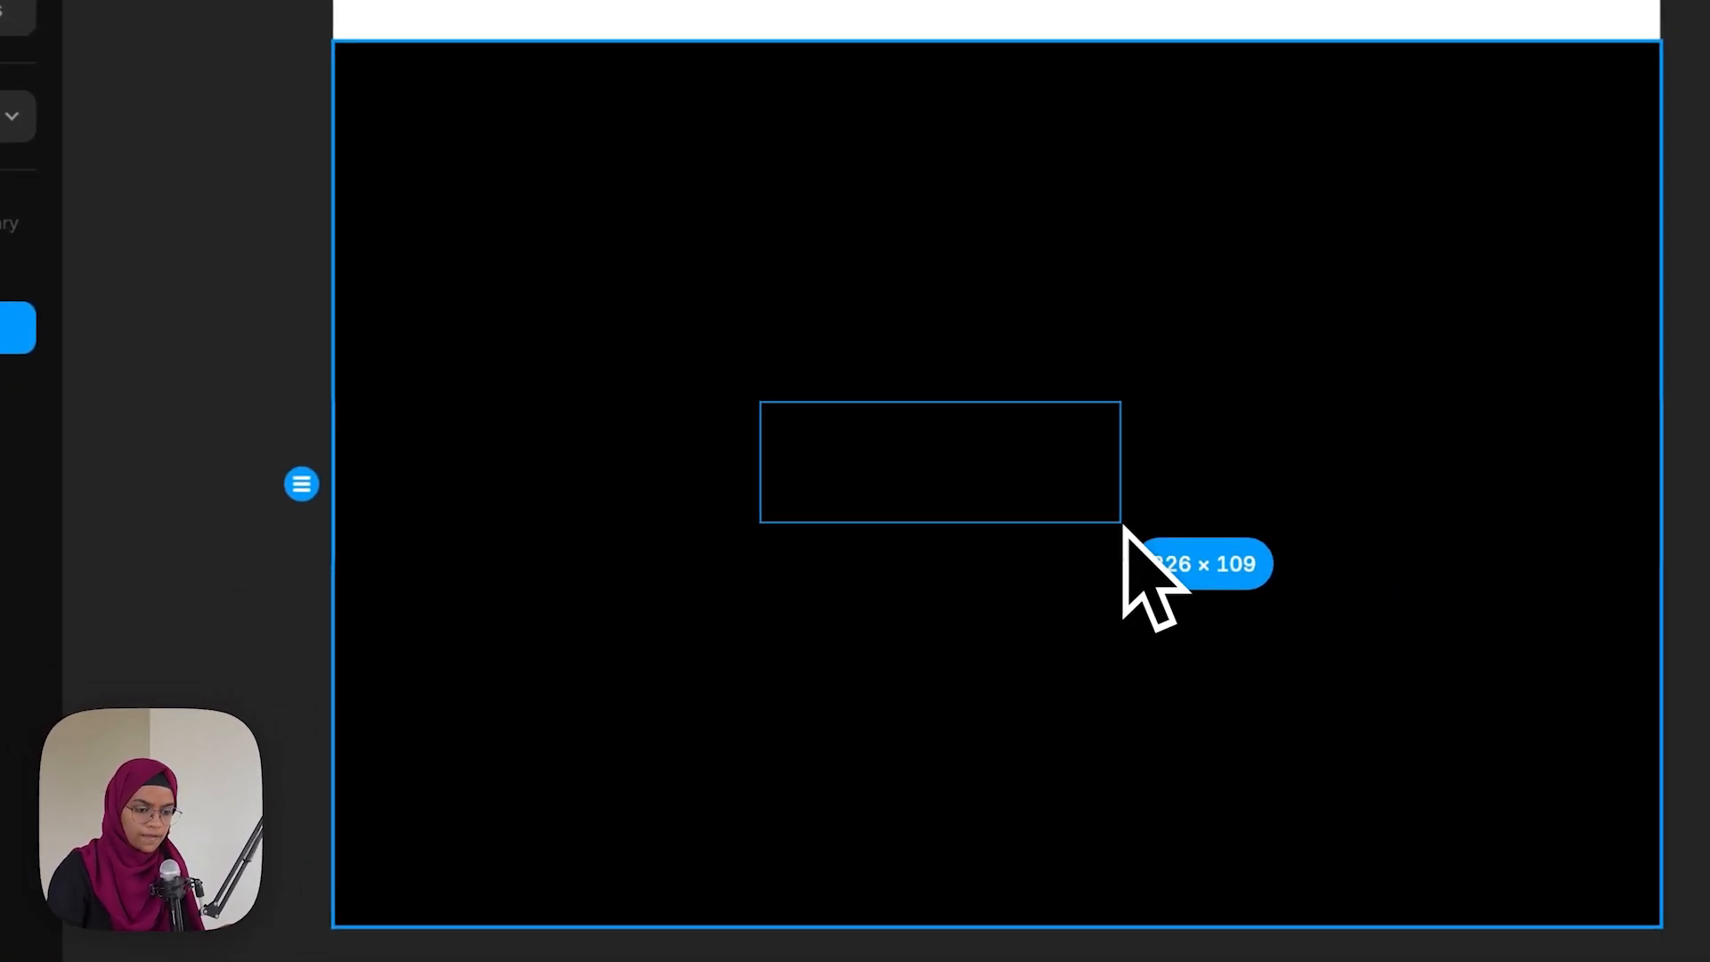
left_click_drag(1136, 526, 1133, 524)
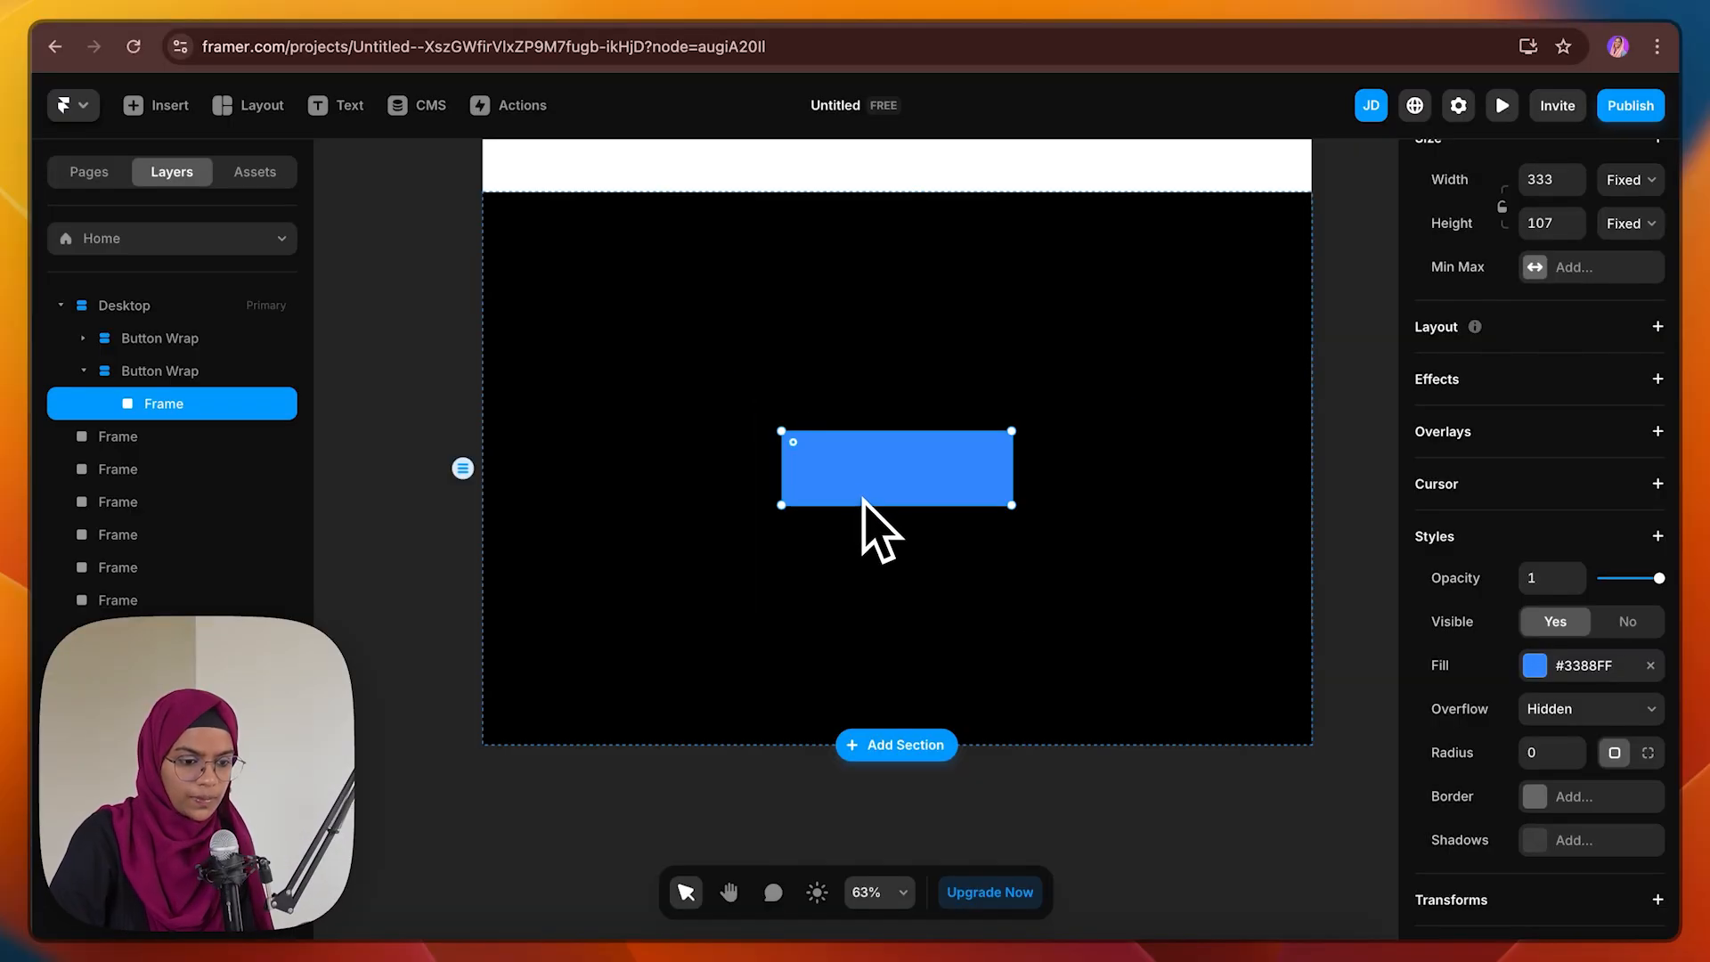
Draw a second frame about 103 × 96 and nest it inside the larger blue frame
key("f")
left_click_drag(794, 440, 842, 487)
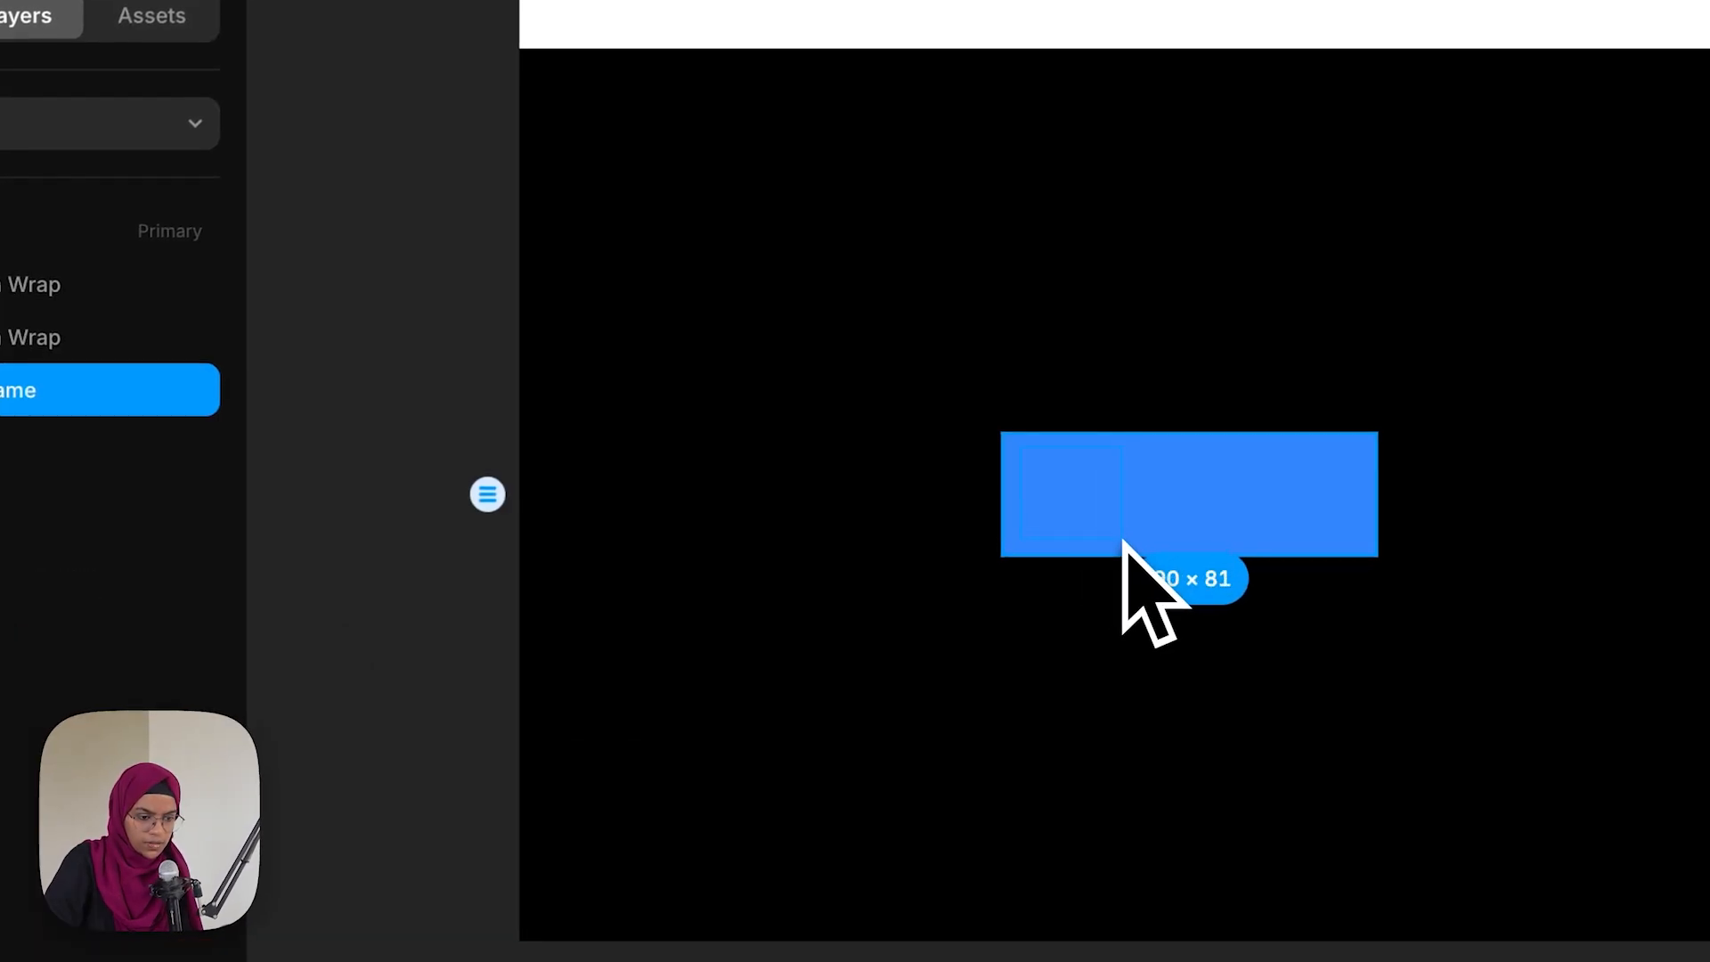
left_click_drag(1125, 543, 1137, 554)
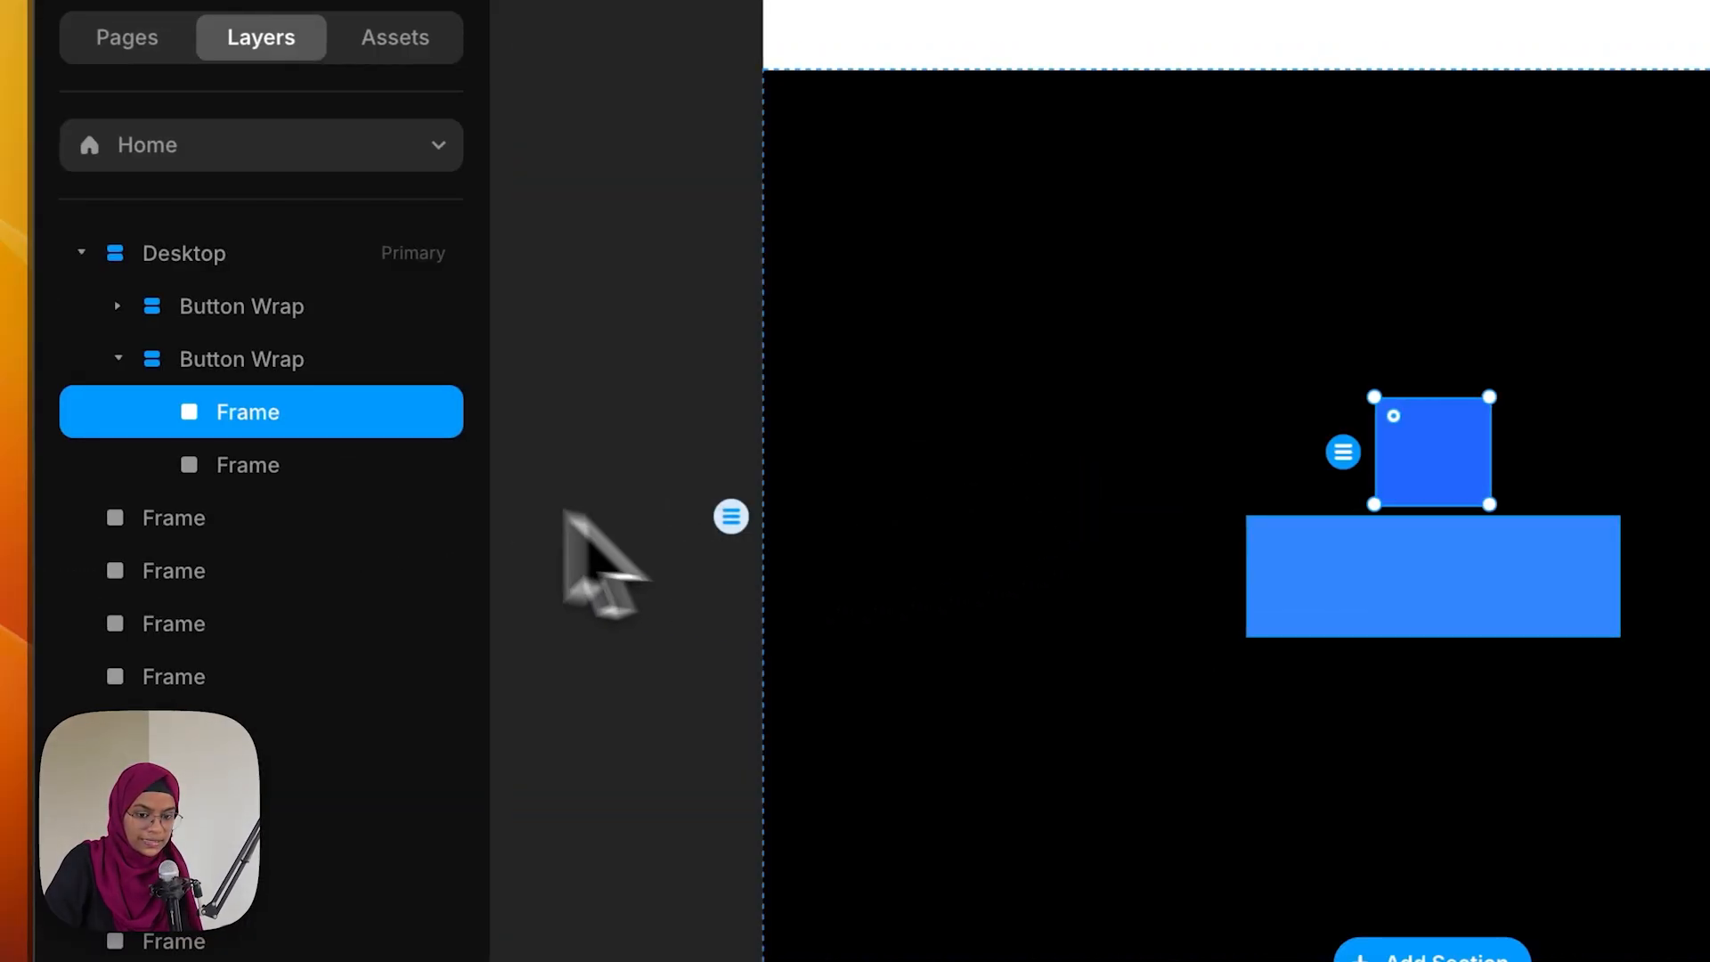
left_click_drag(312, 456, 314, 452)
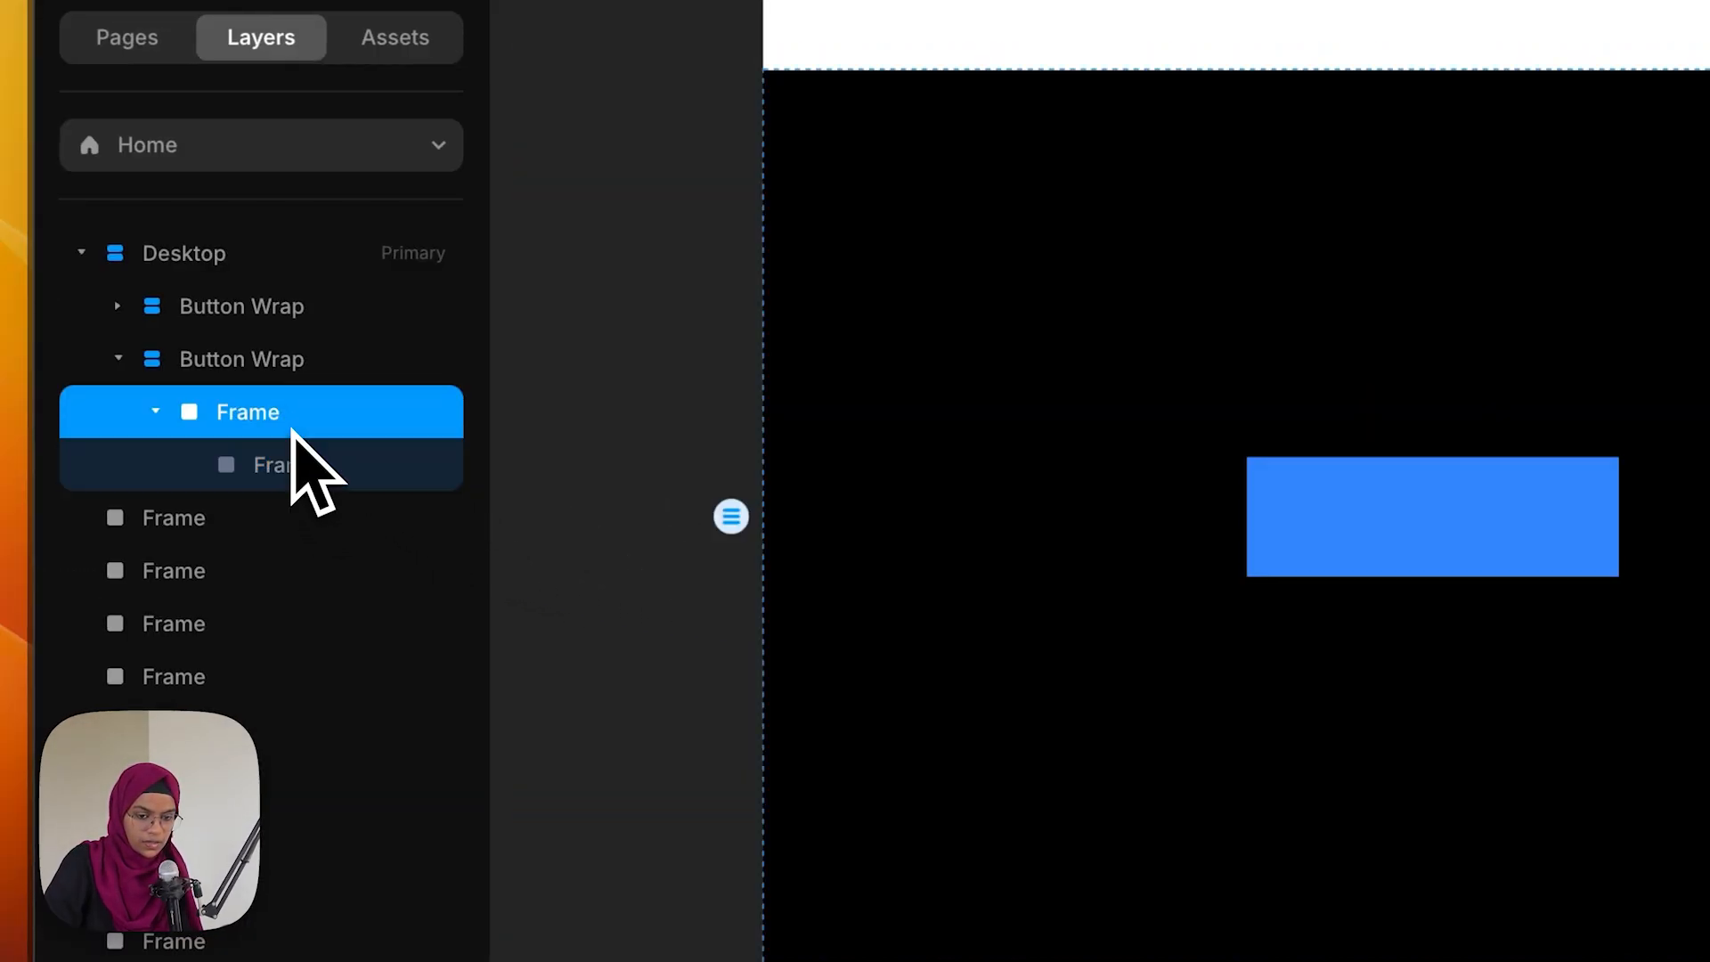
Rename the outer frame Button-2 and give it a horizontal stack layout distributed to Start with a padding of 10
type("Button-2")
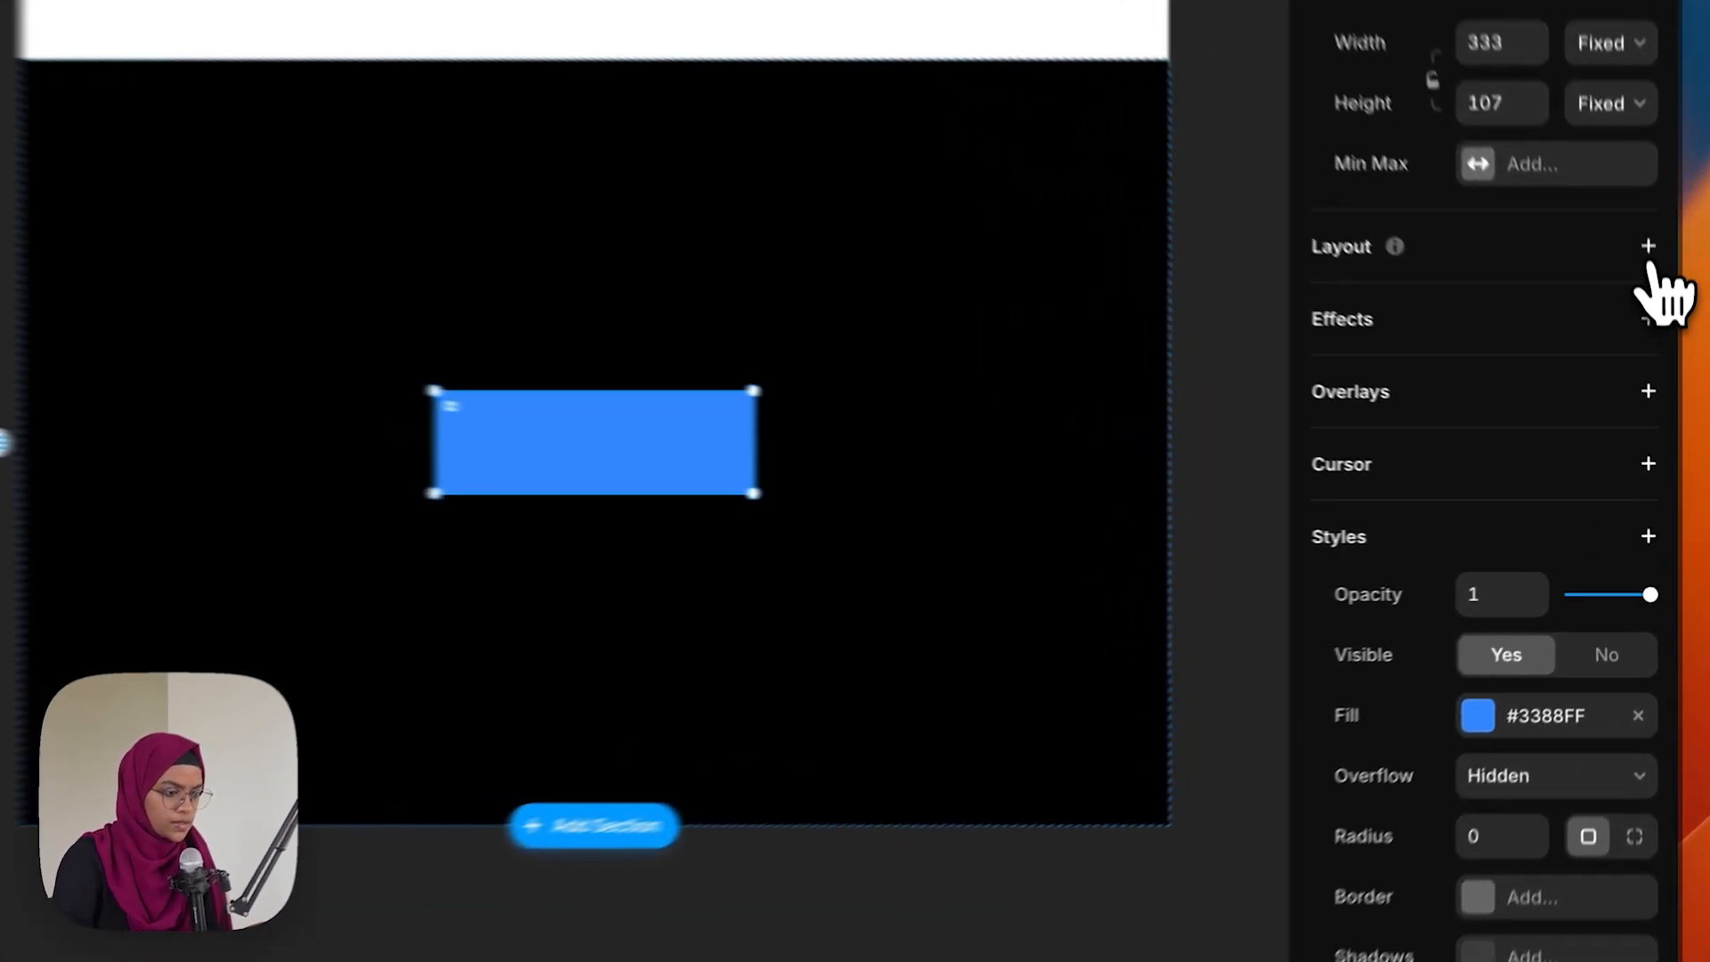
left_click(1657, 326)
left_click(1608, 459)
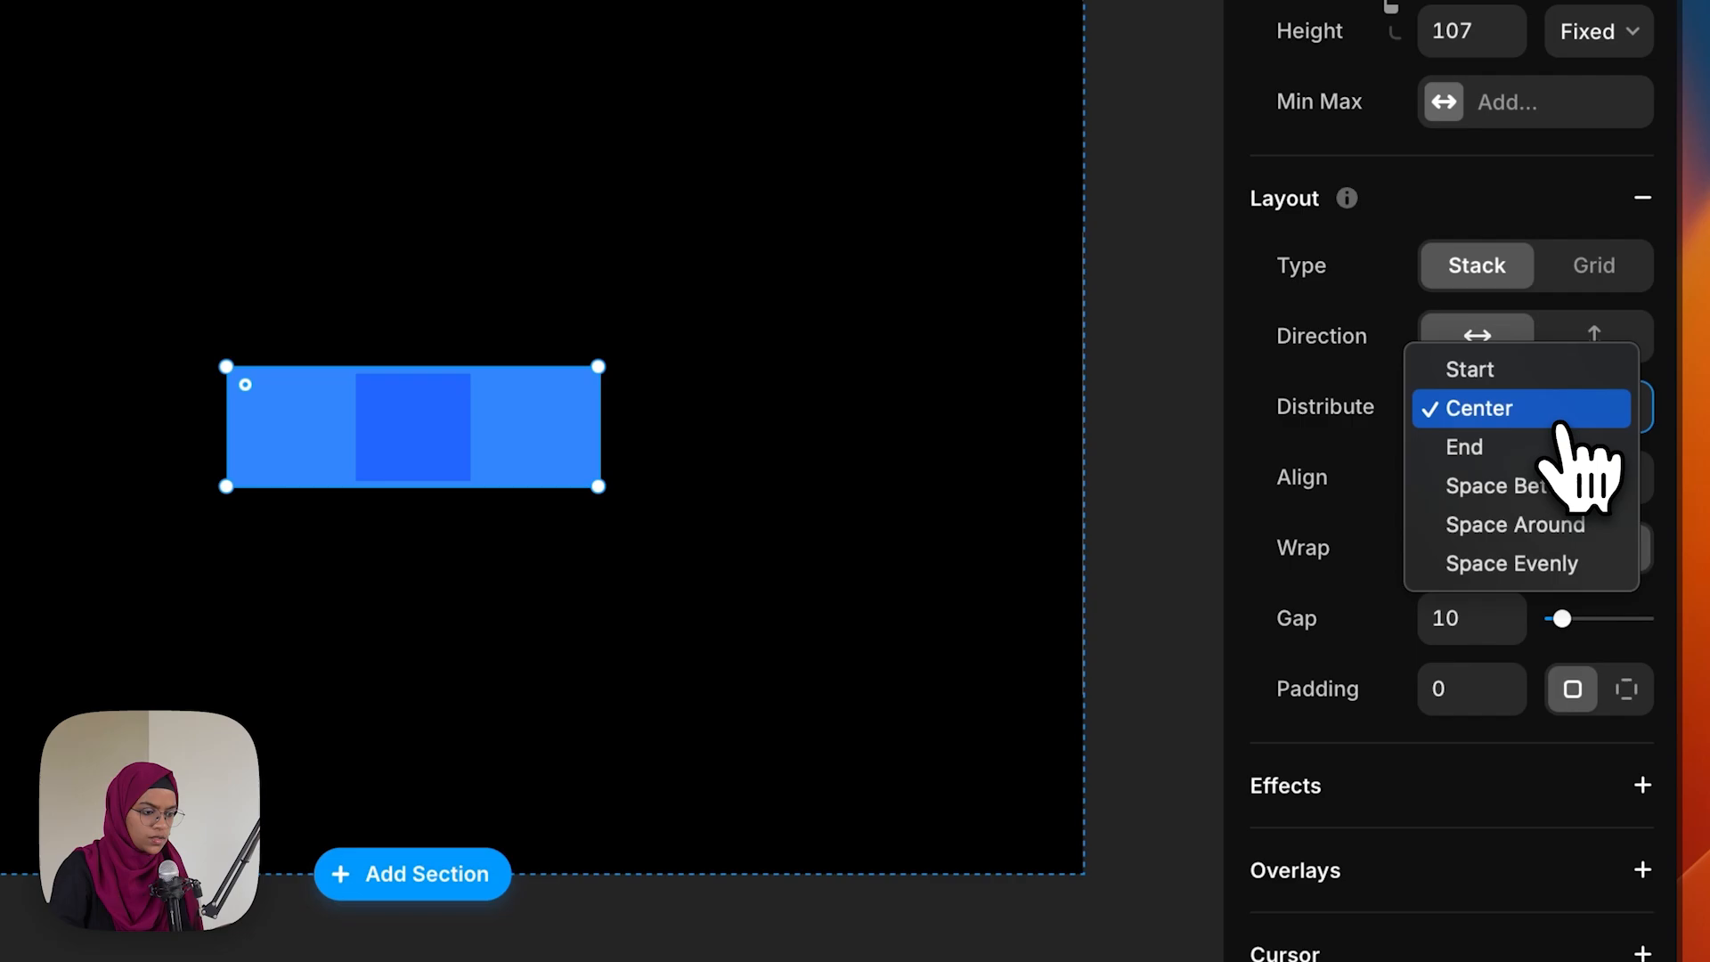
left_click(1478, 370)
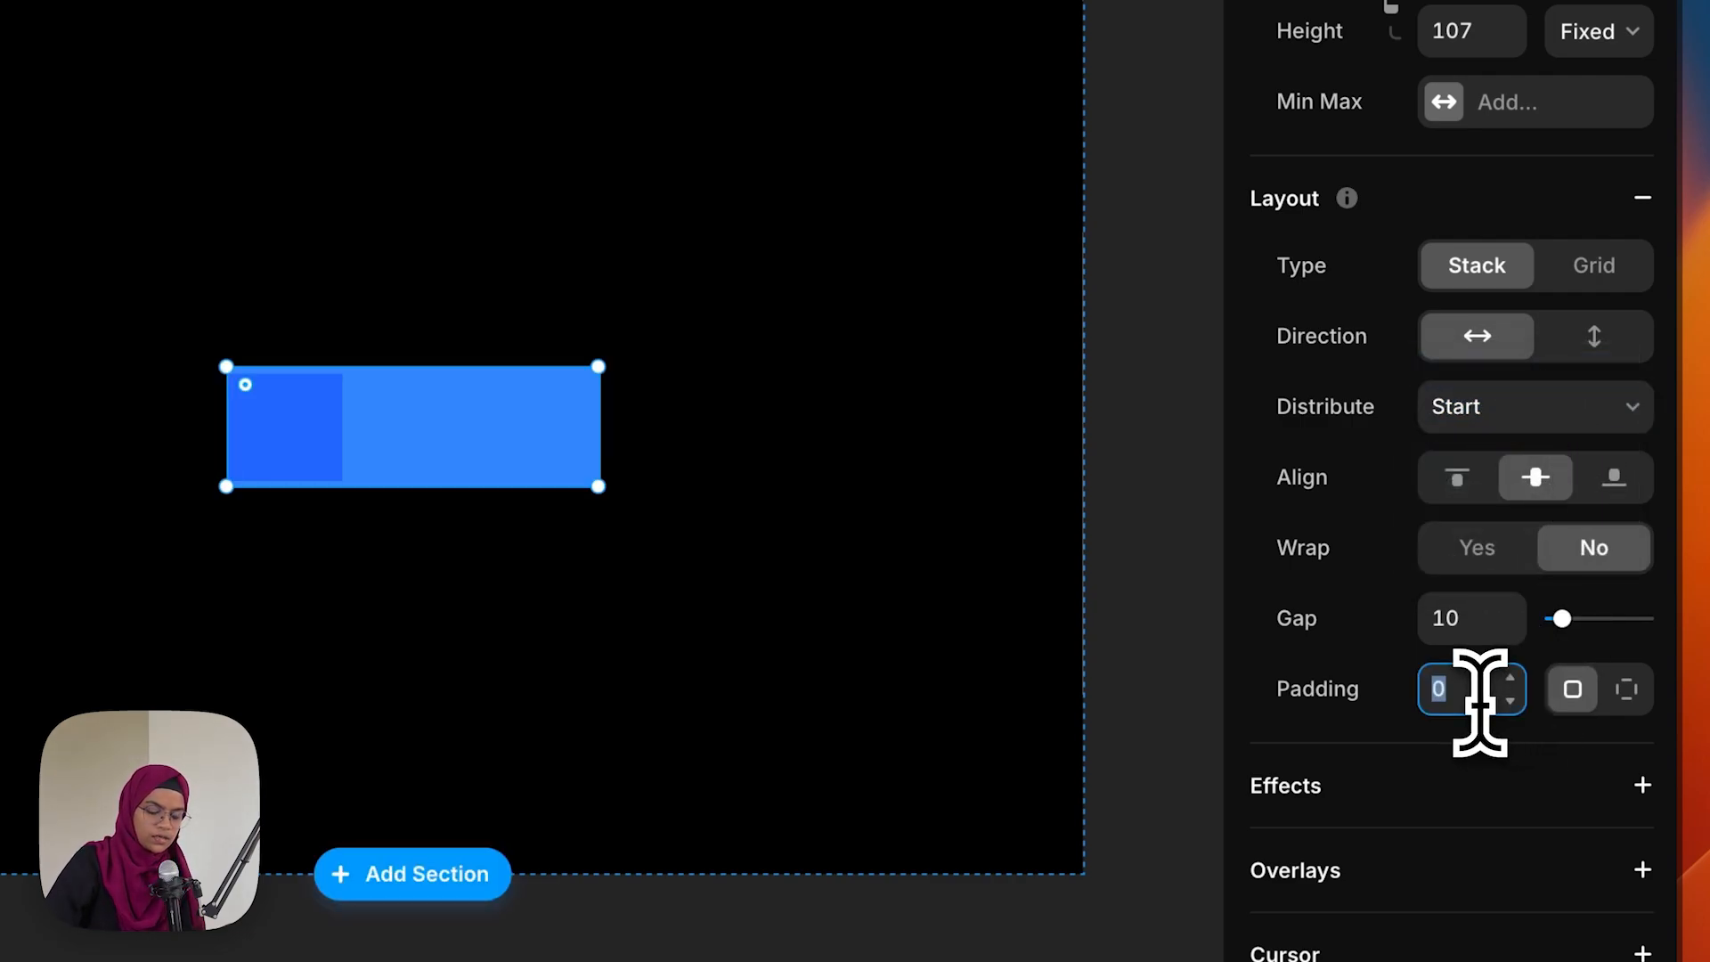
type("10")
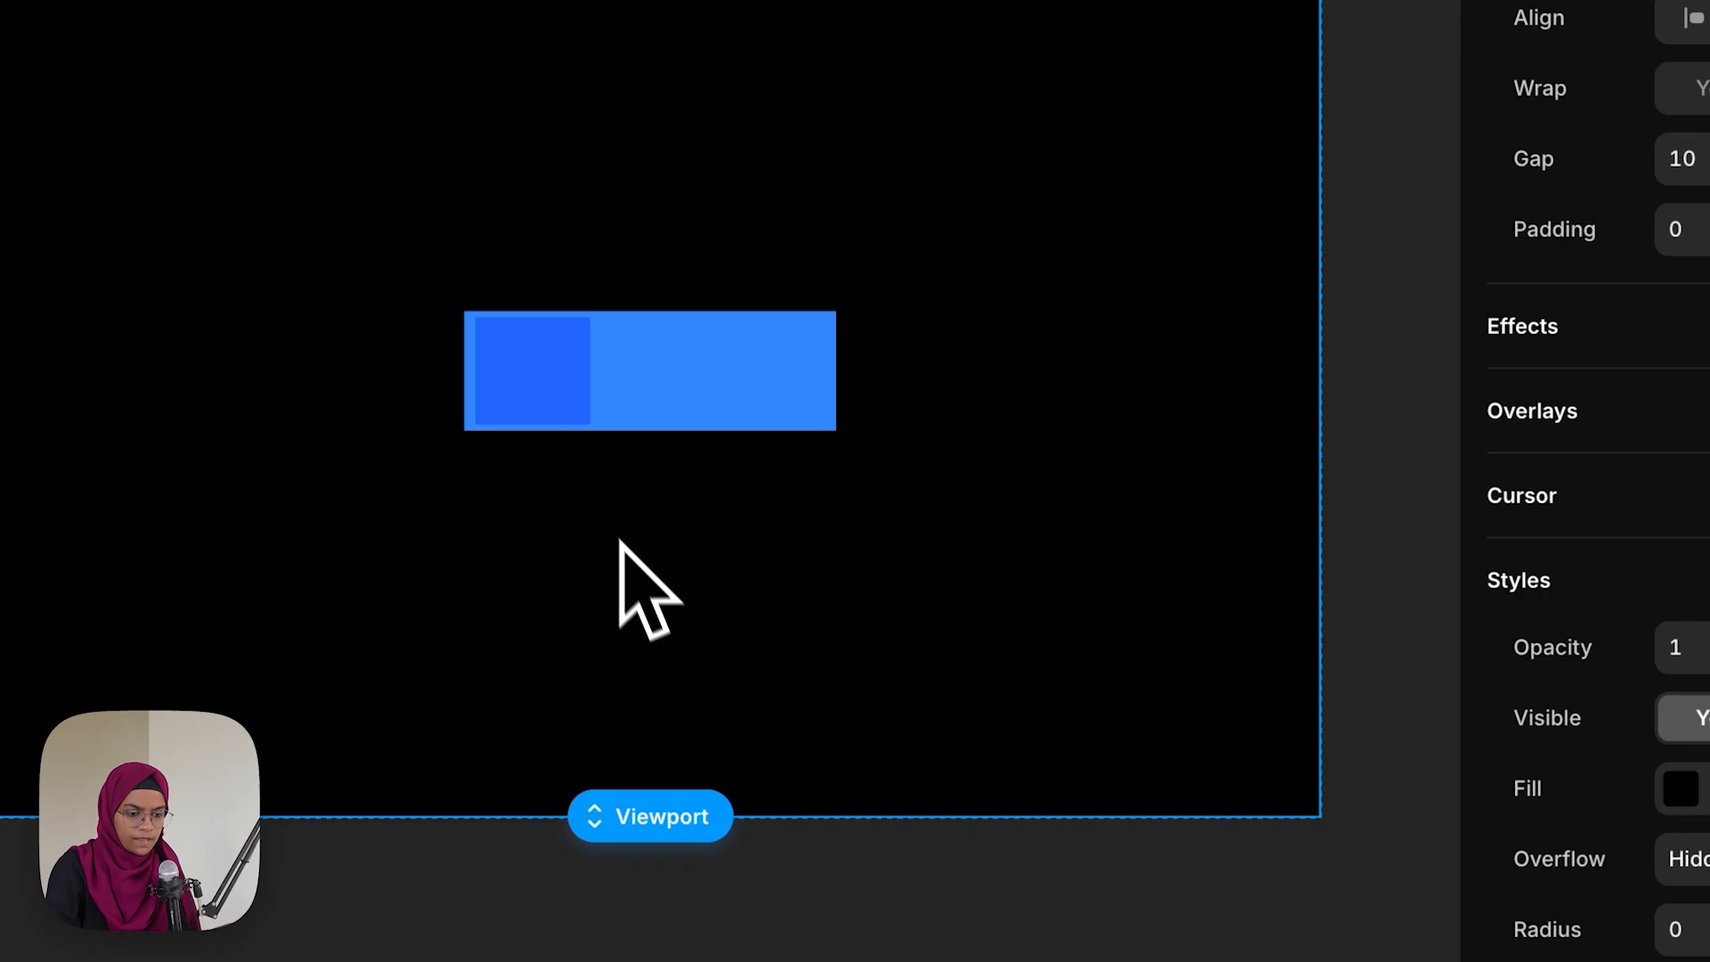
Turn Button-2's inner frame into a perfect circle by fully rounding its corners and equalizing its width and height
left_click(322, 457)
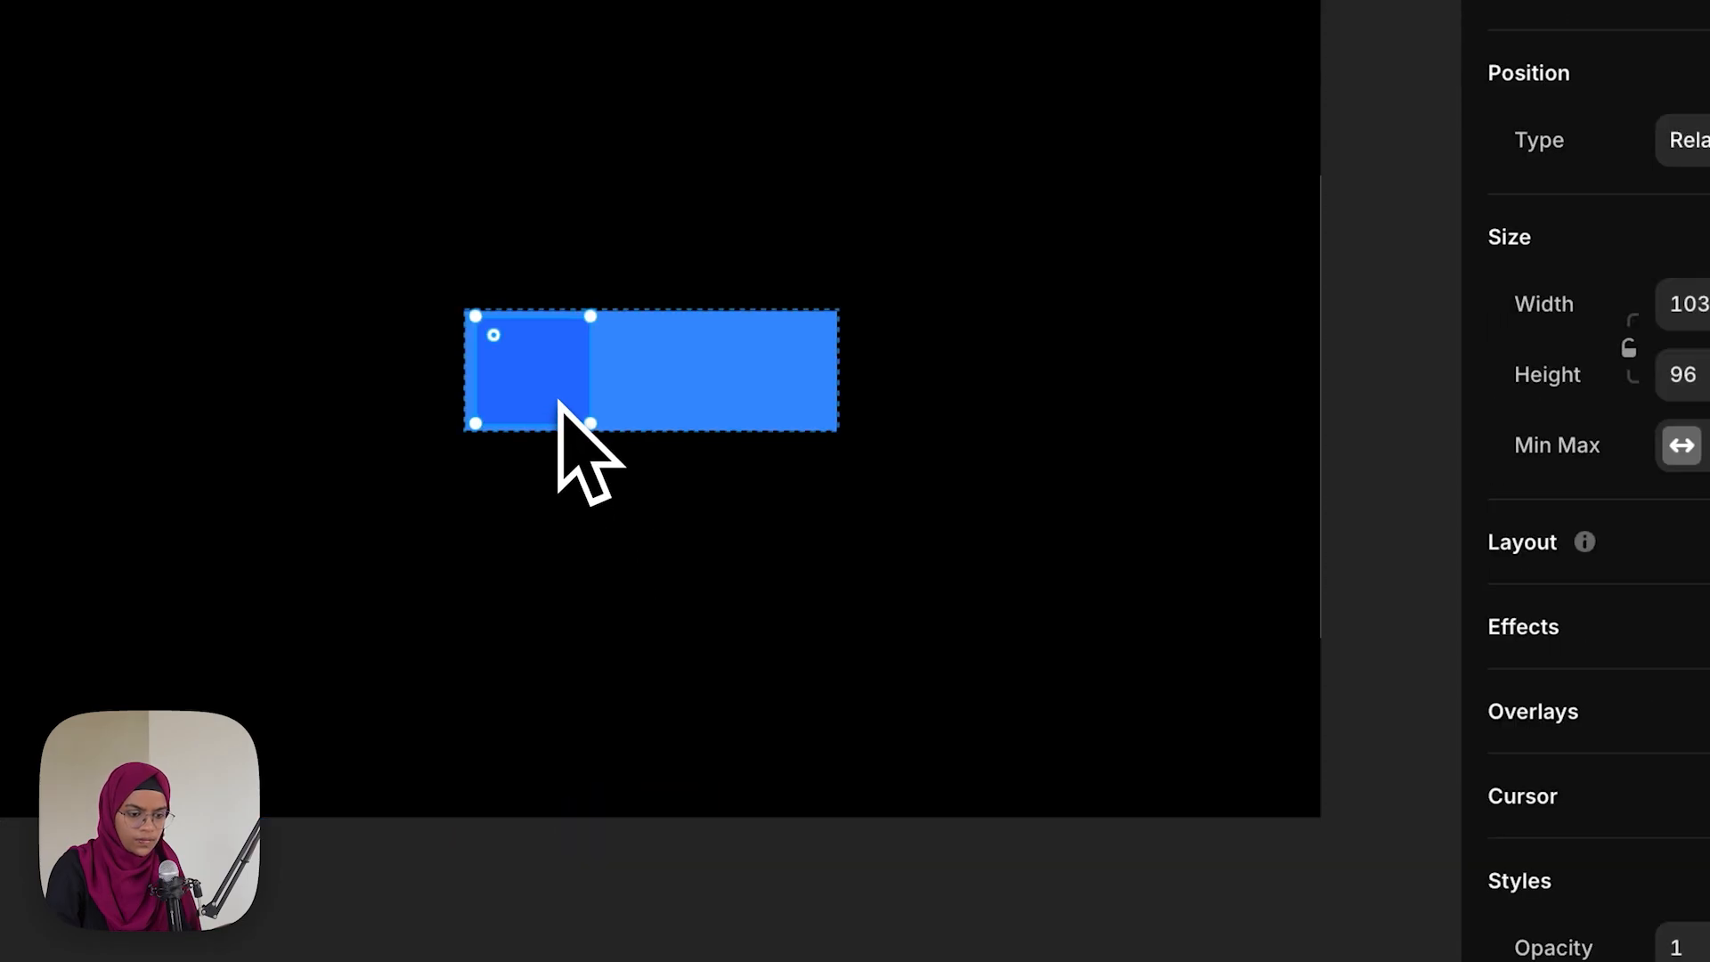
scroll(1686, 933, "down", 8)
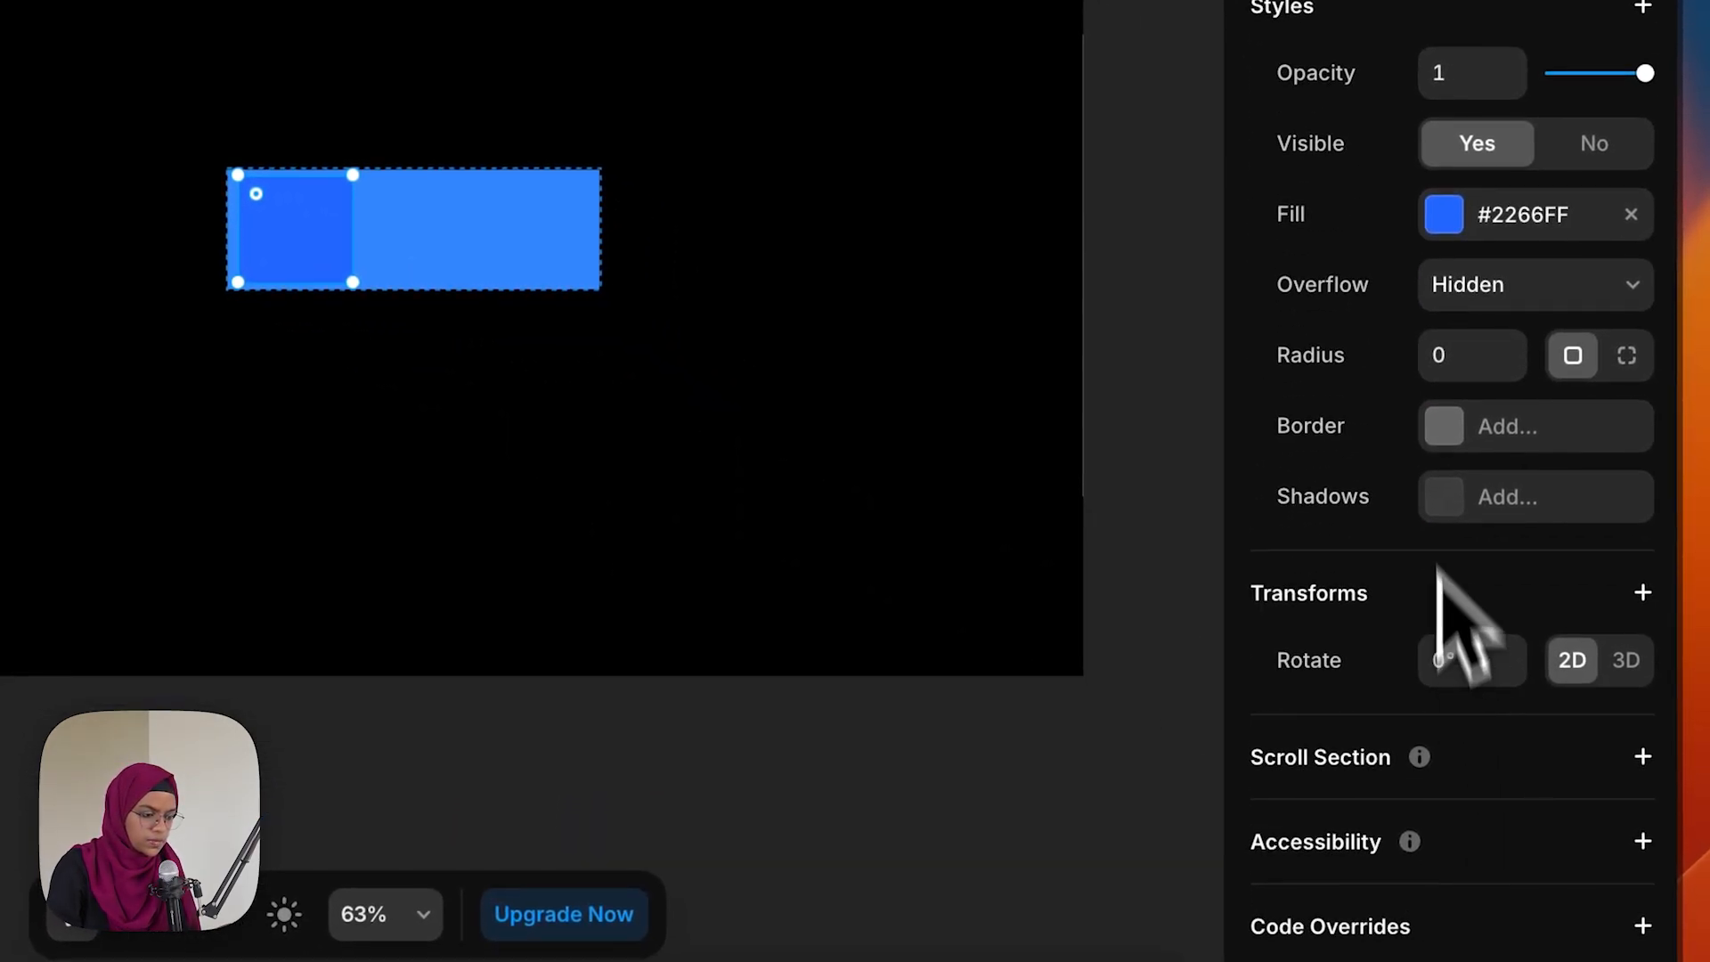
key("Return")
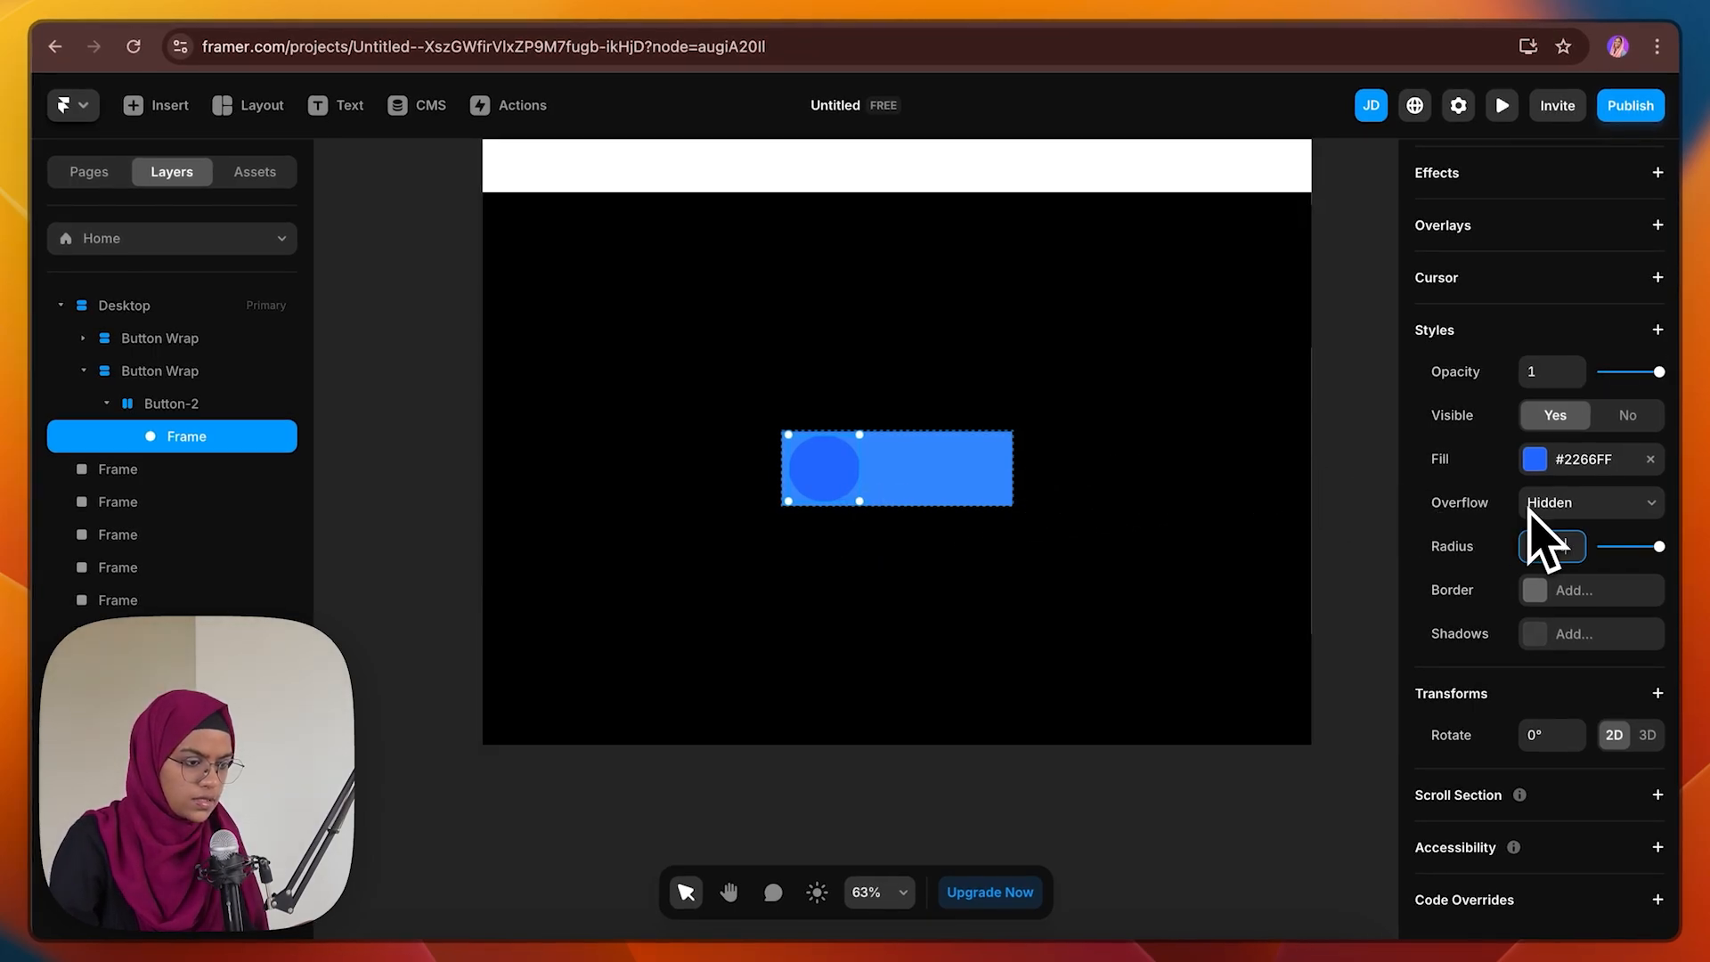
scroll(1488, 469, "up", 5)
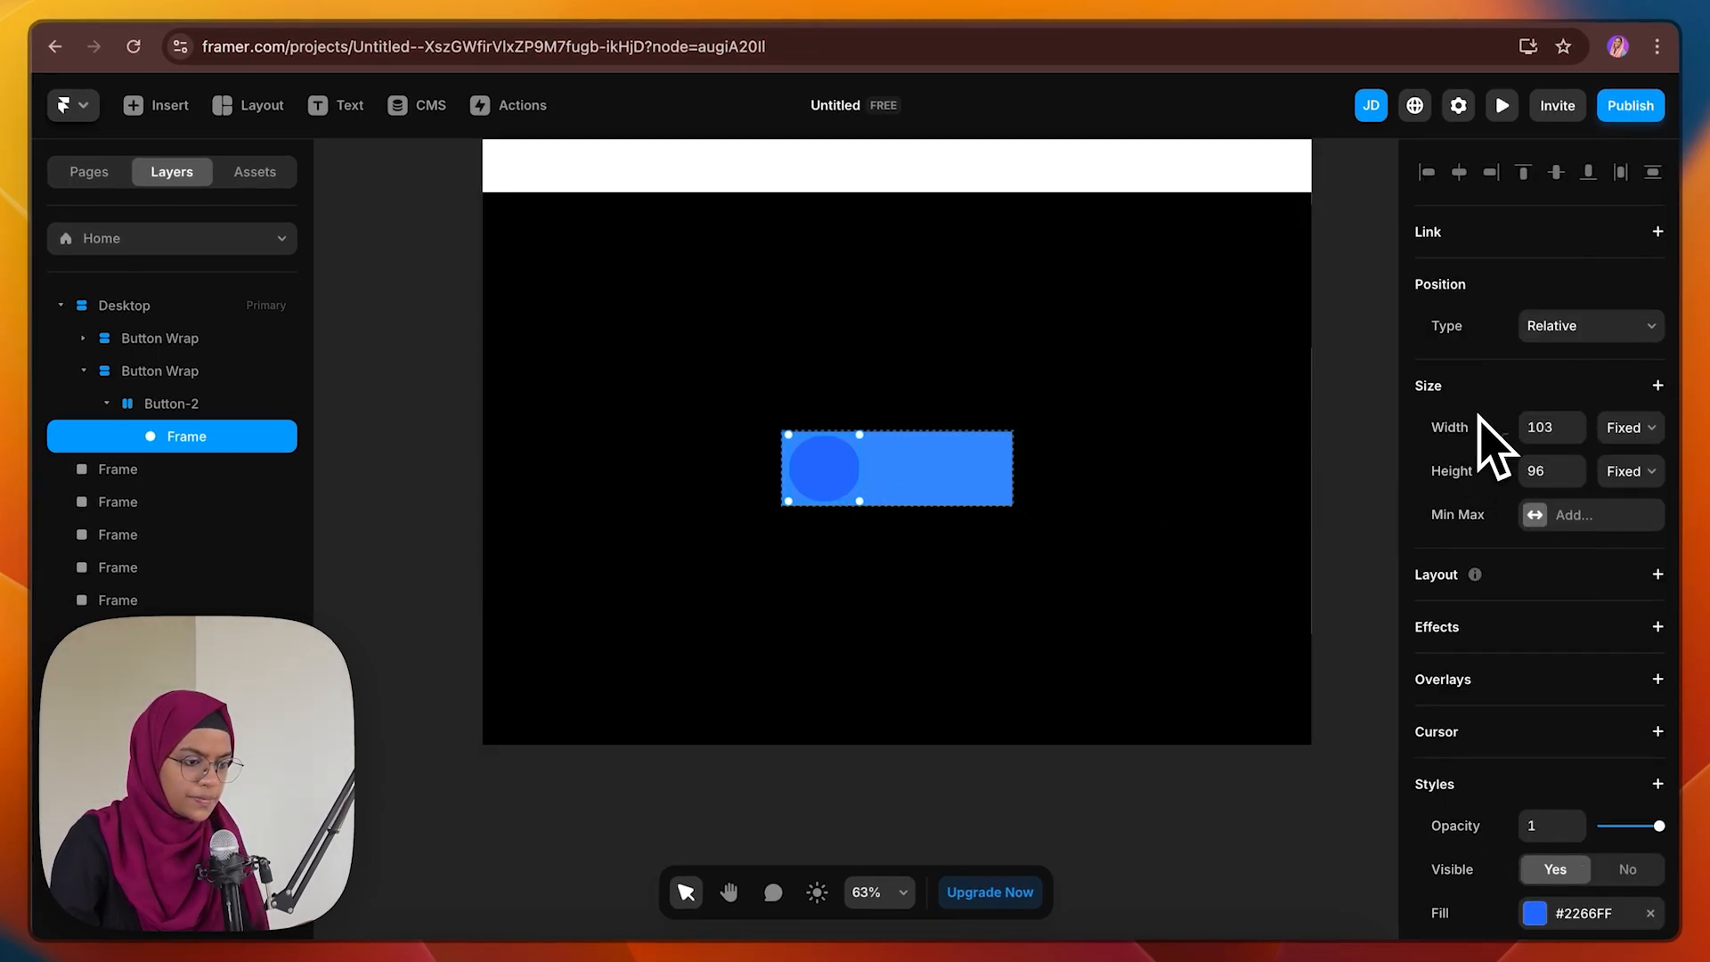
left_click(1552, 427)
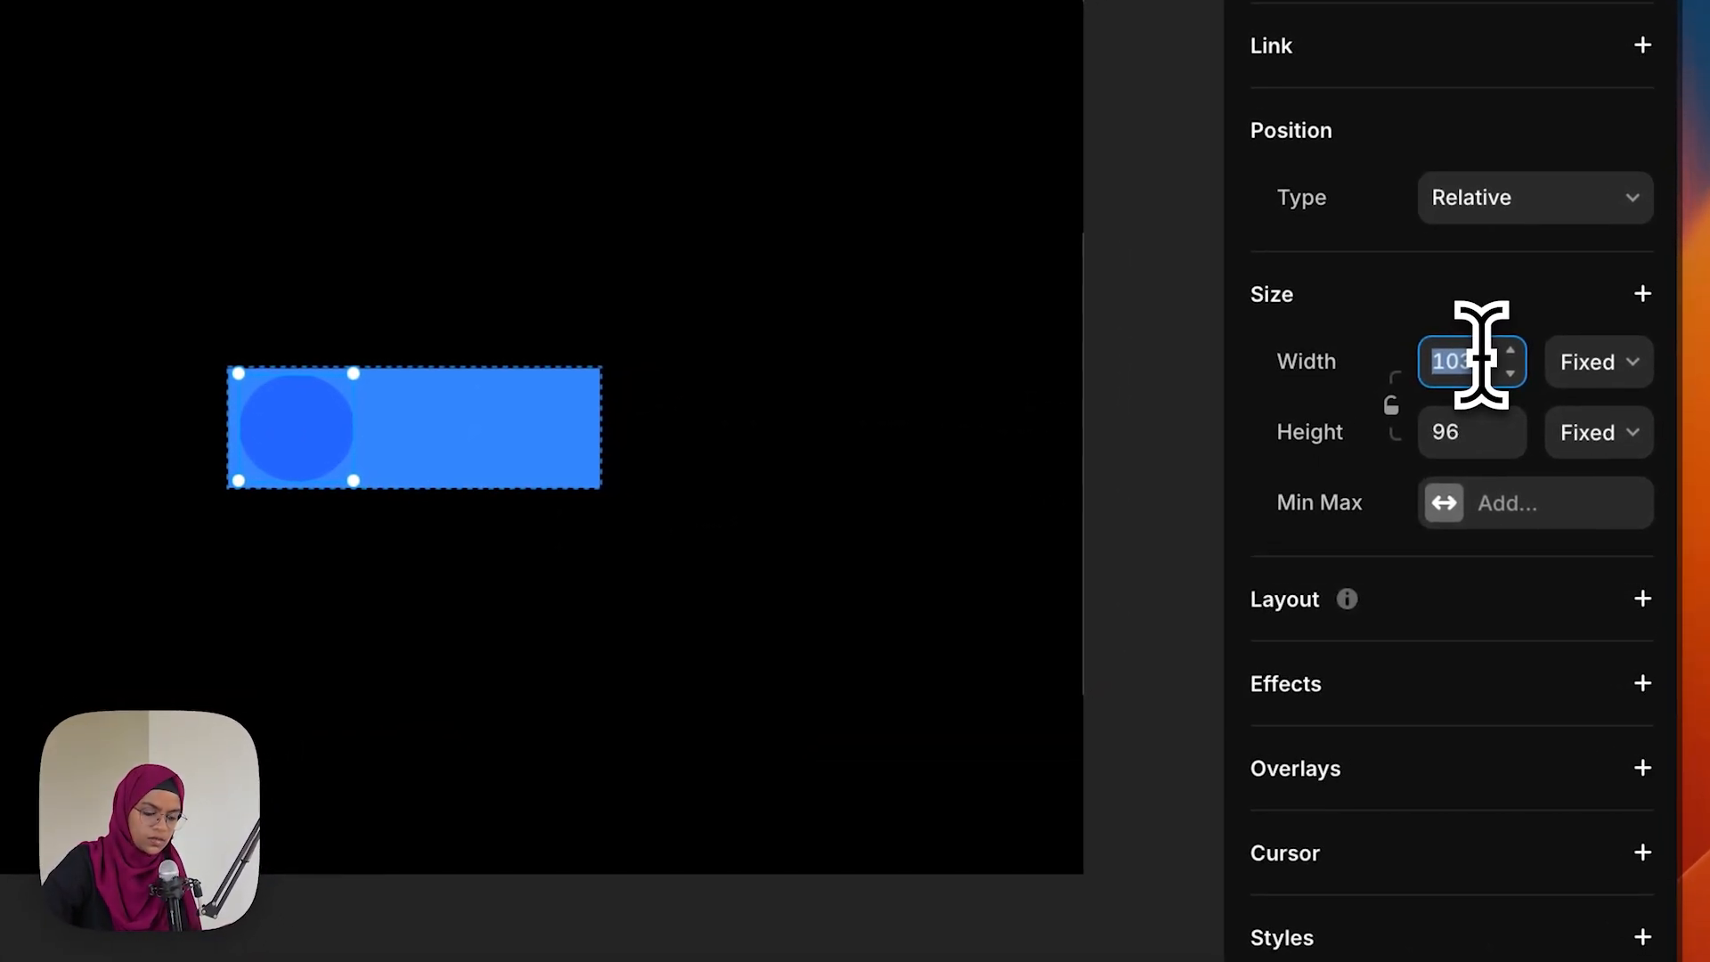
type("9")
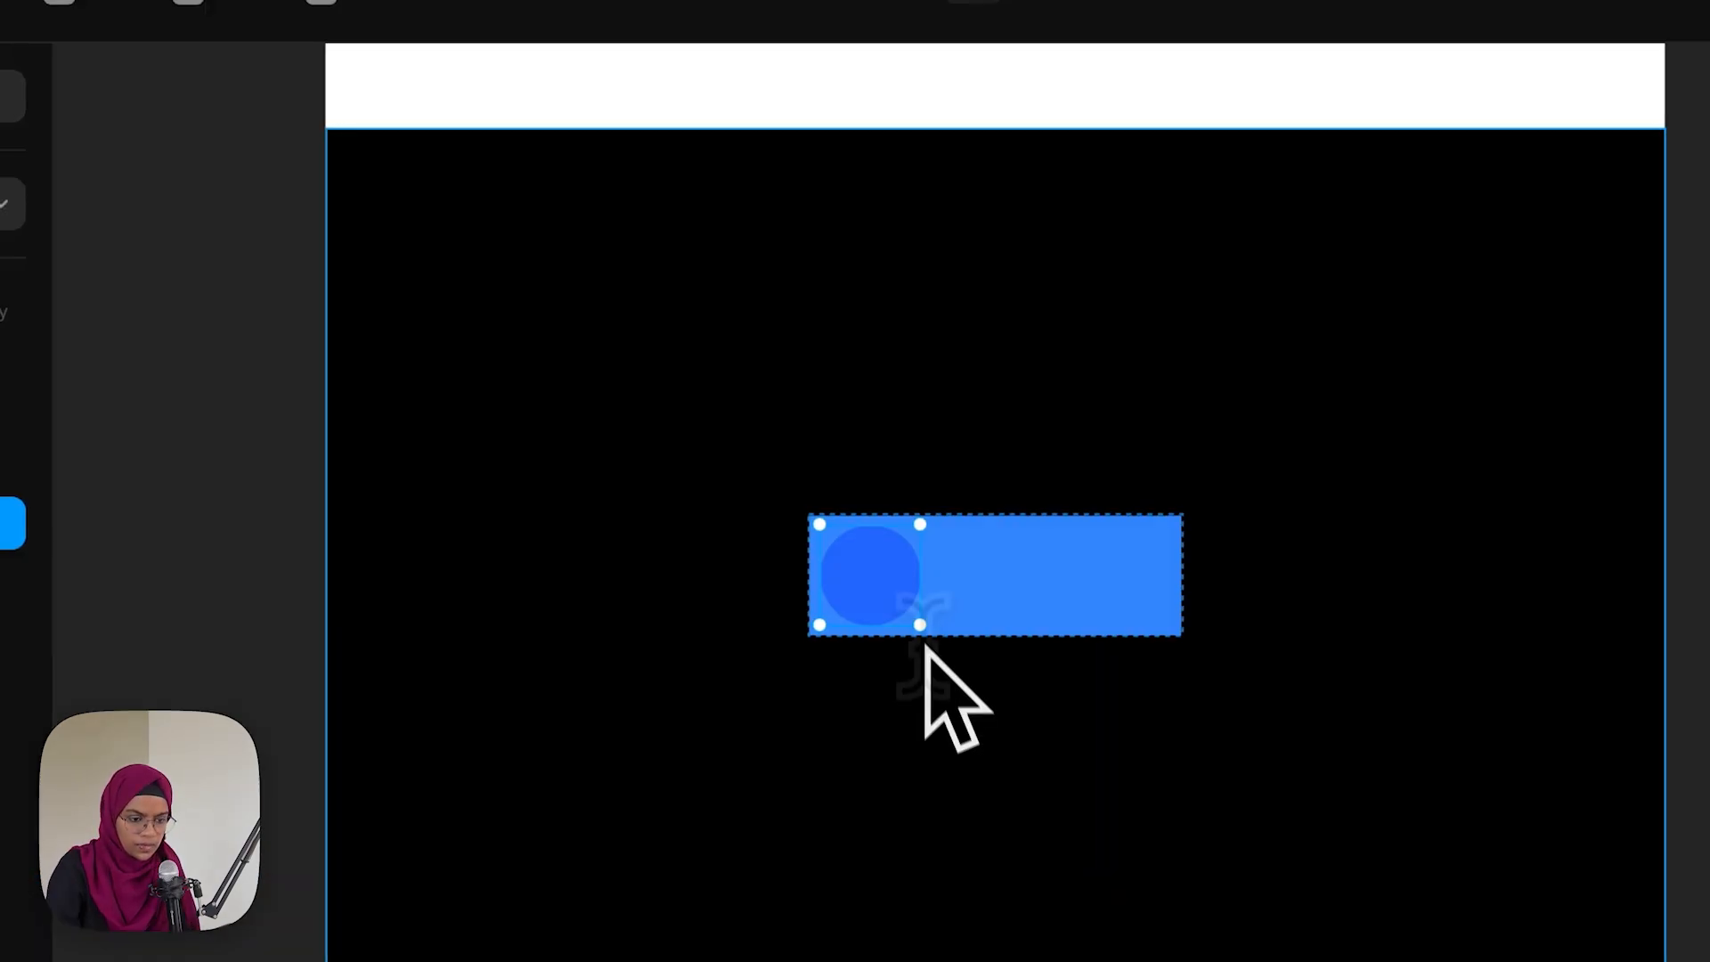
Copy the Apply Now text from the Button-1 component and paste it into the Button-2 frame
left_click(334, 511)
left_click(292, 461)
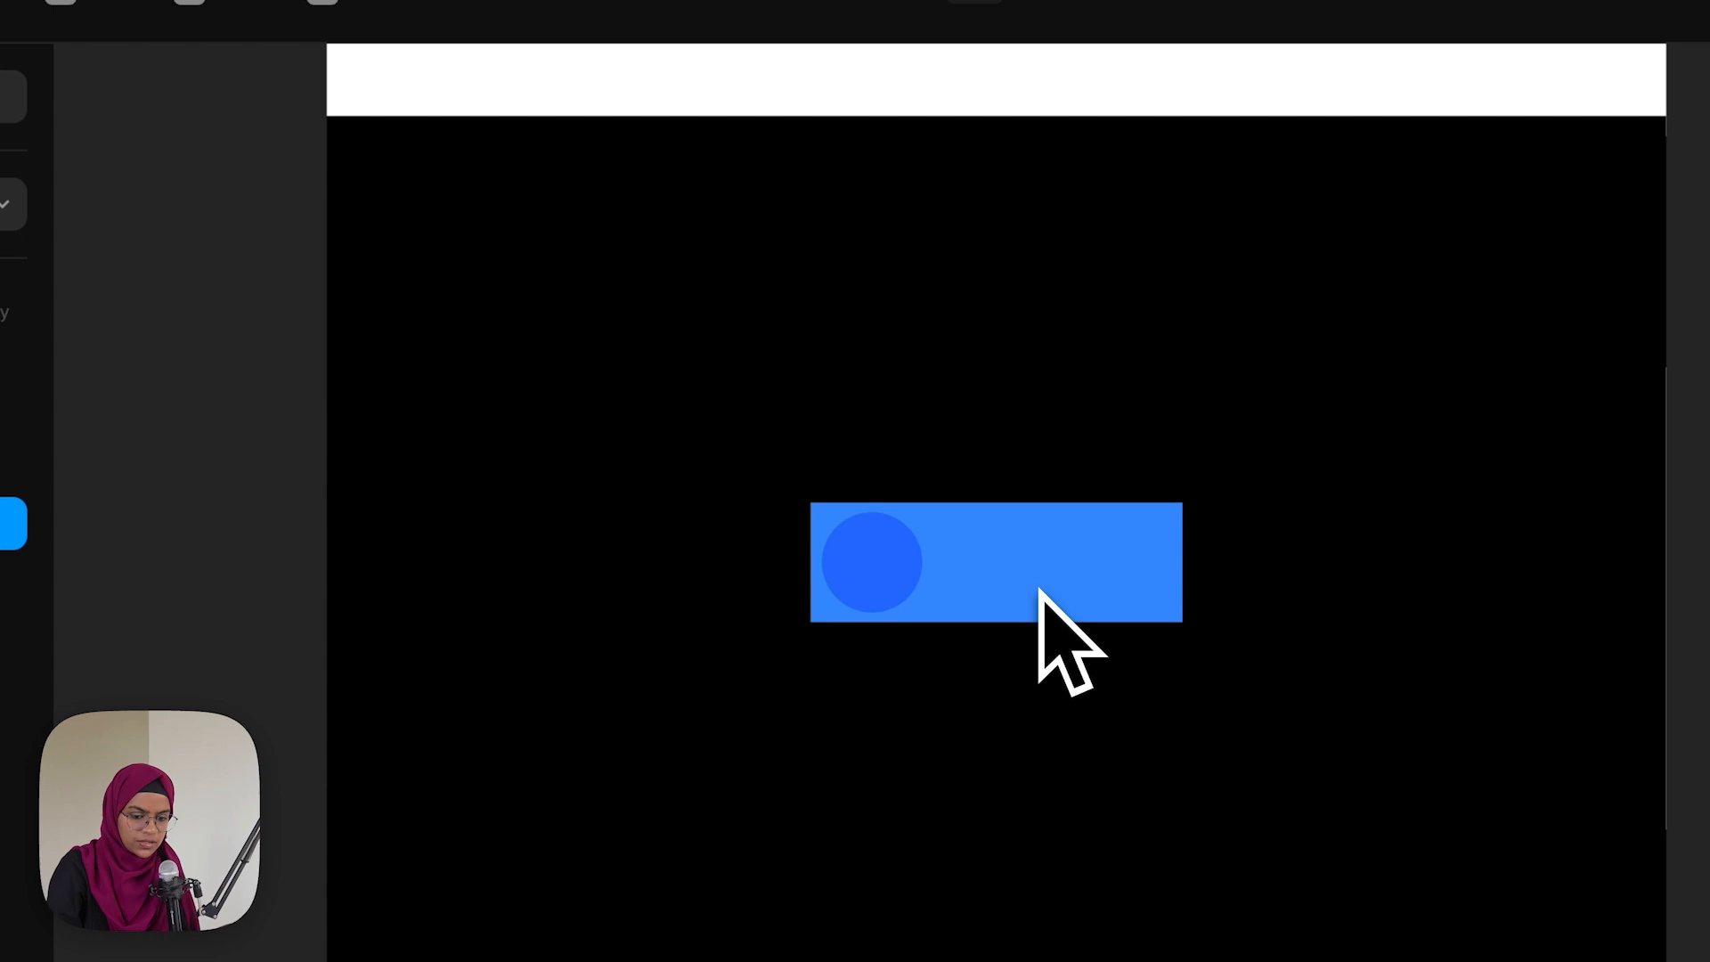
scroll(1043, 592, "up", 6)
double_click(1080, 201)
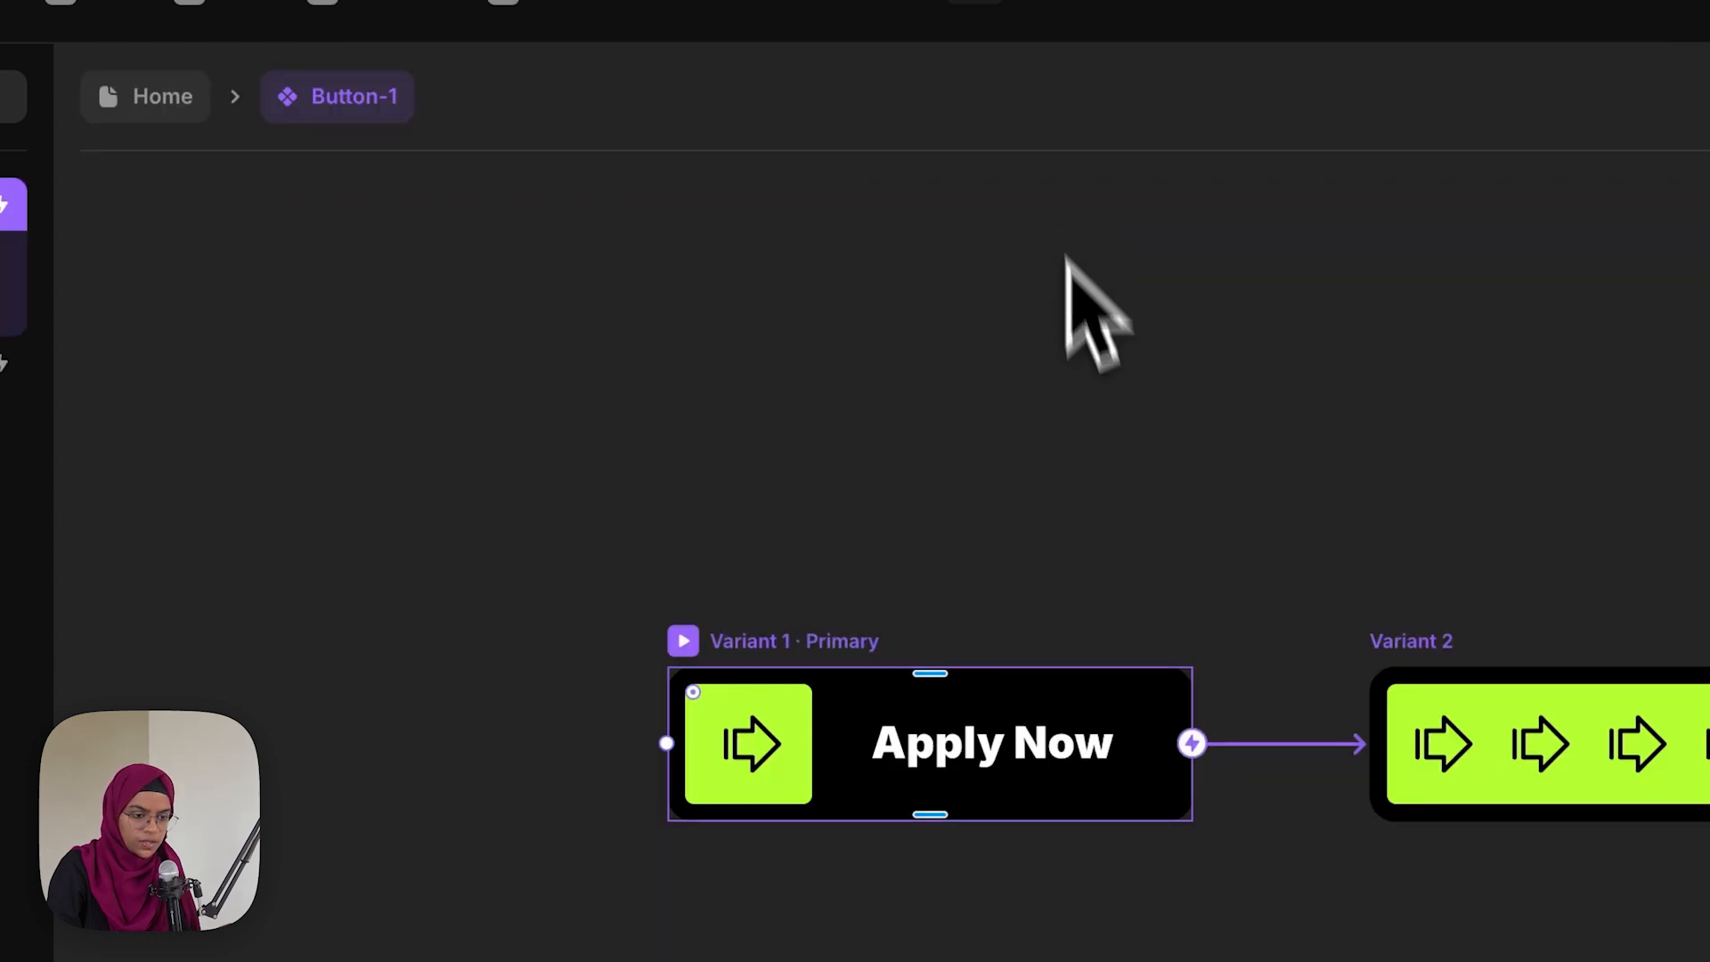
left_click(1070, 737)
left_click(171, 105)
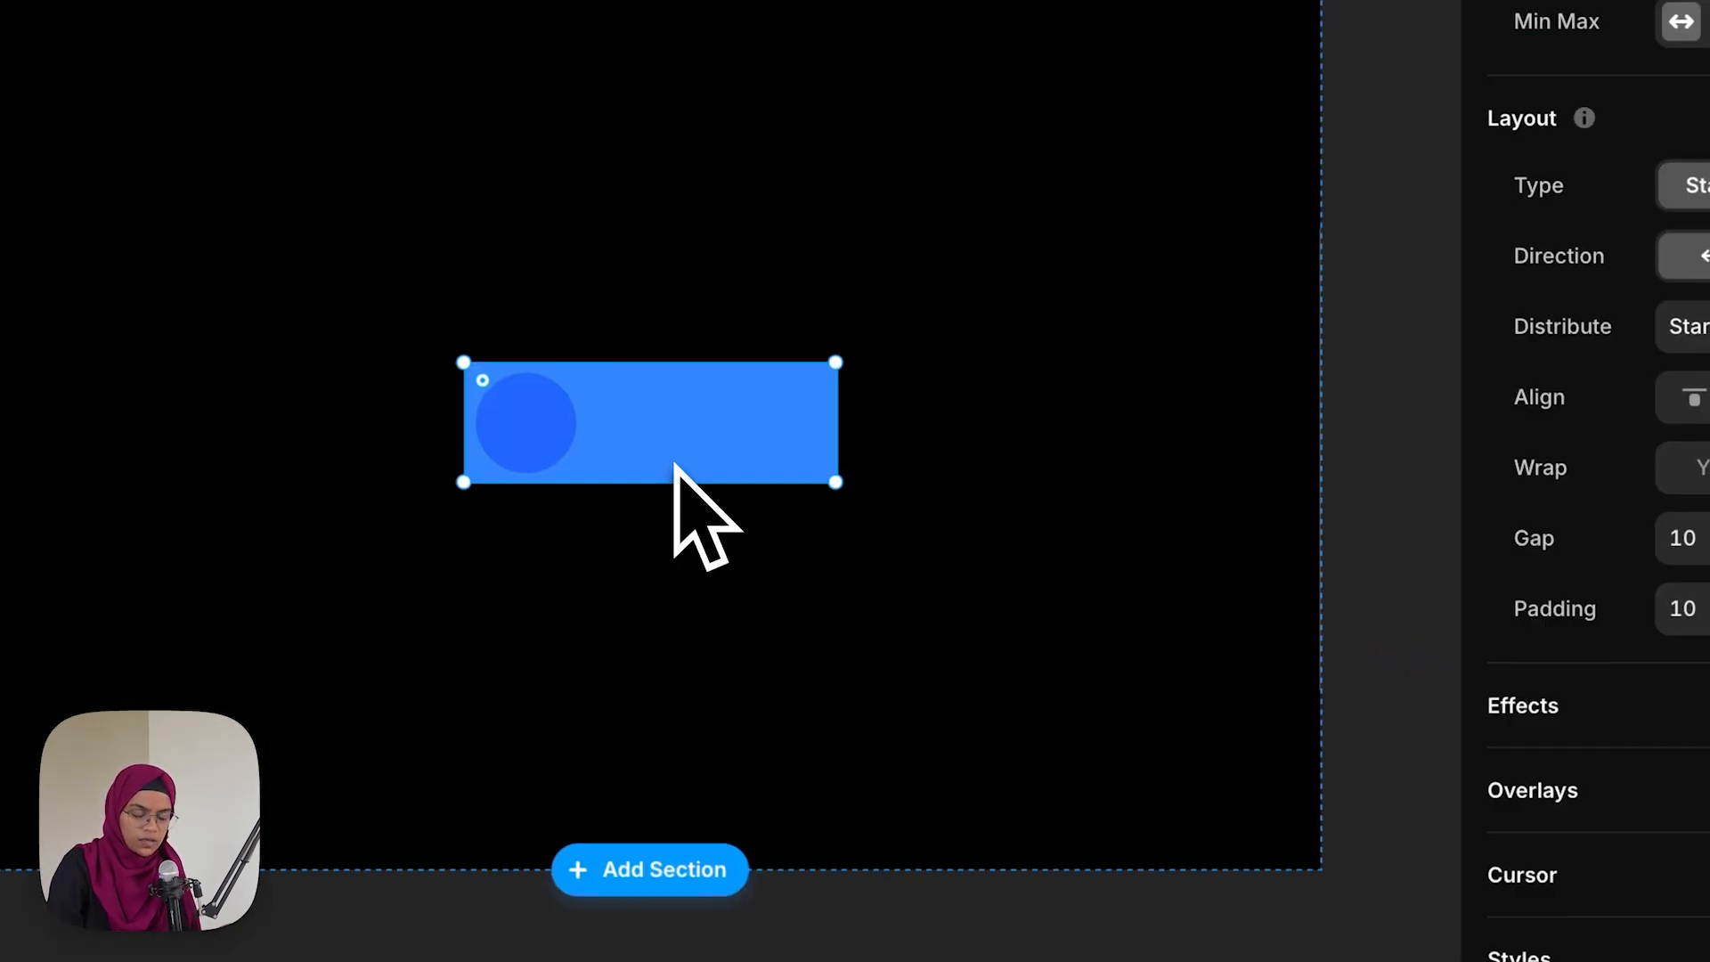
double_click(675, 465)
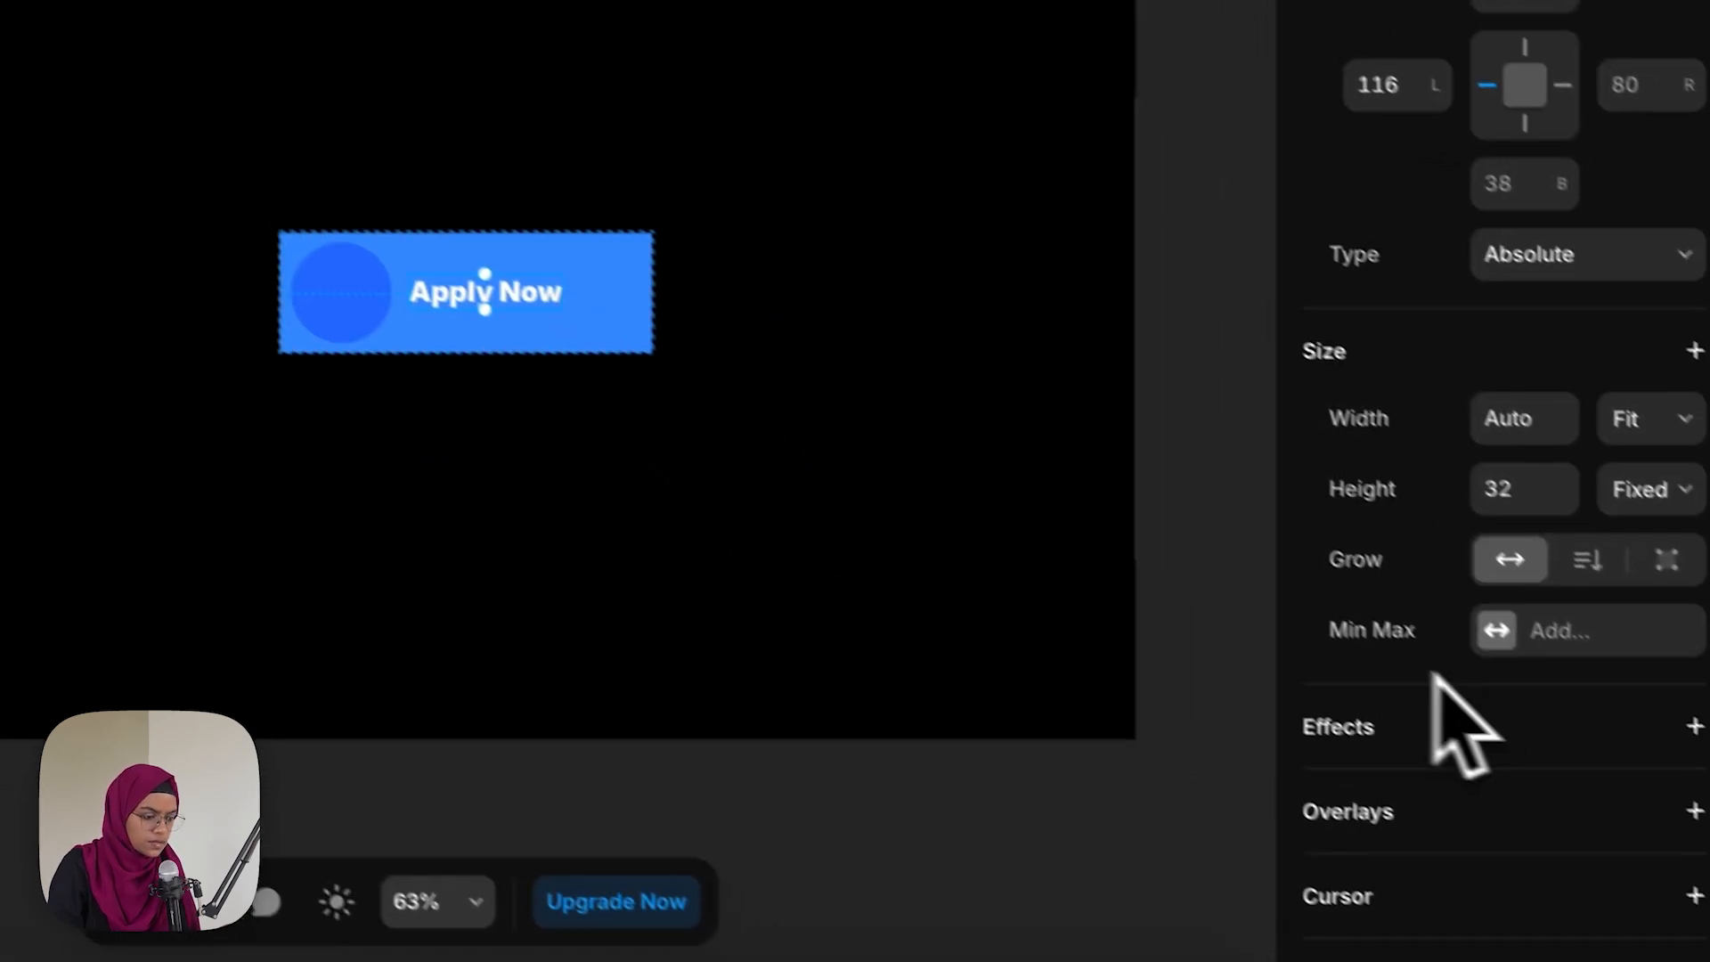
Set the pasted text's weight to Regular and change its content to "Discover Now"
scroll(1470, 708, "down", 10)
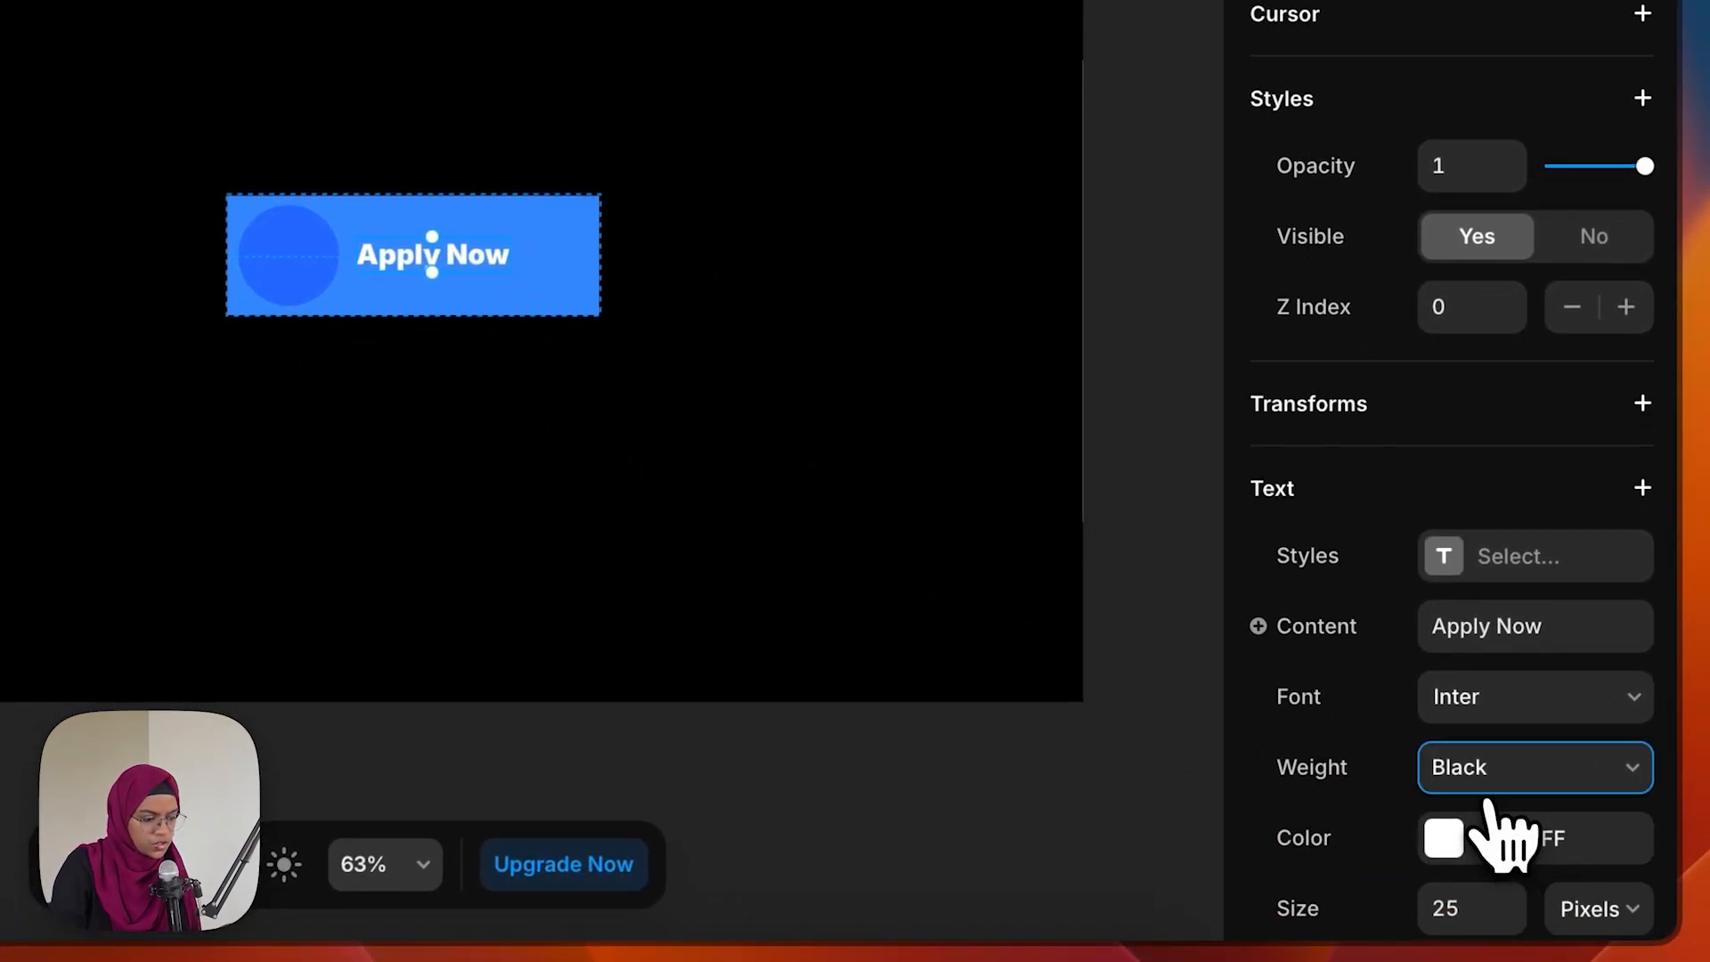
left_click(1490, 784)
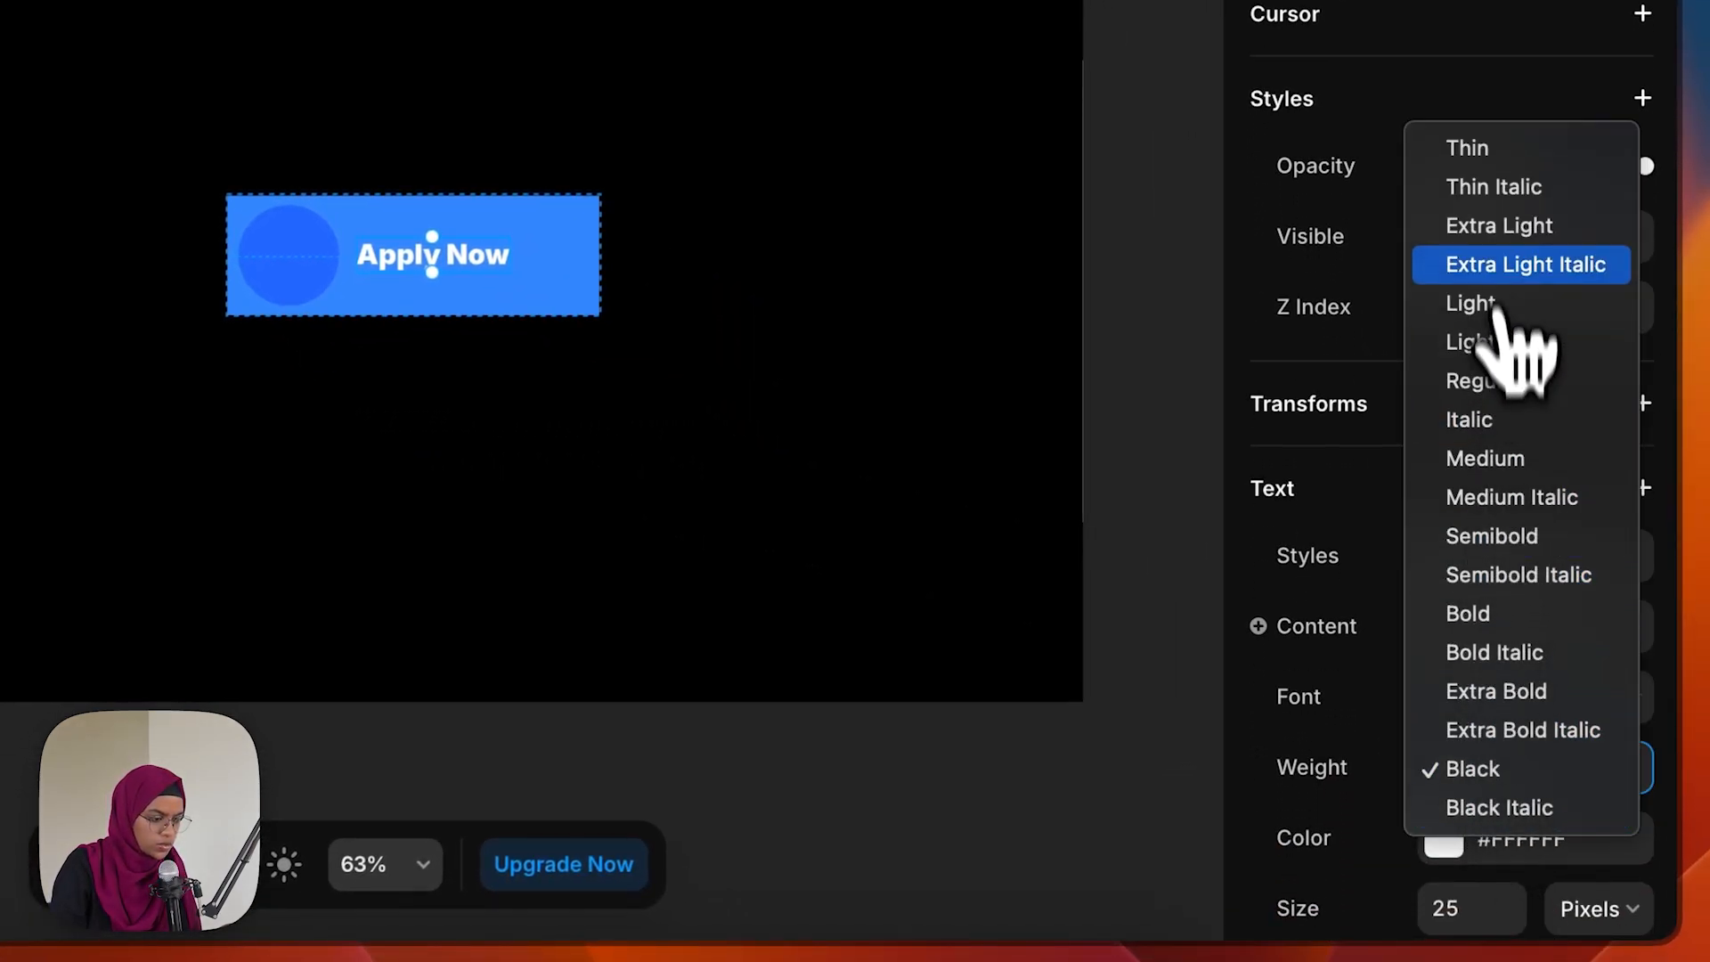
left_click(1503, 381)
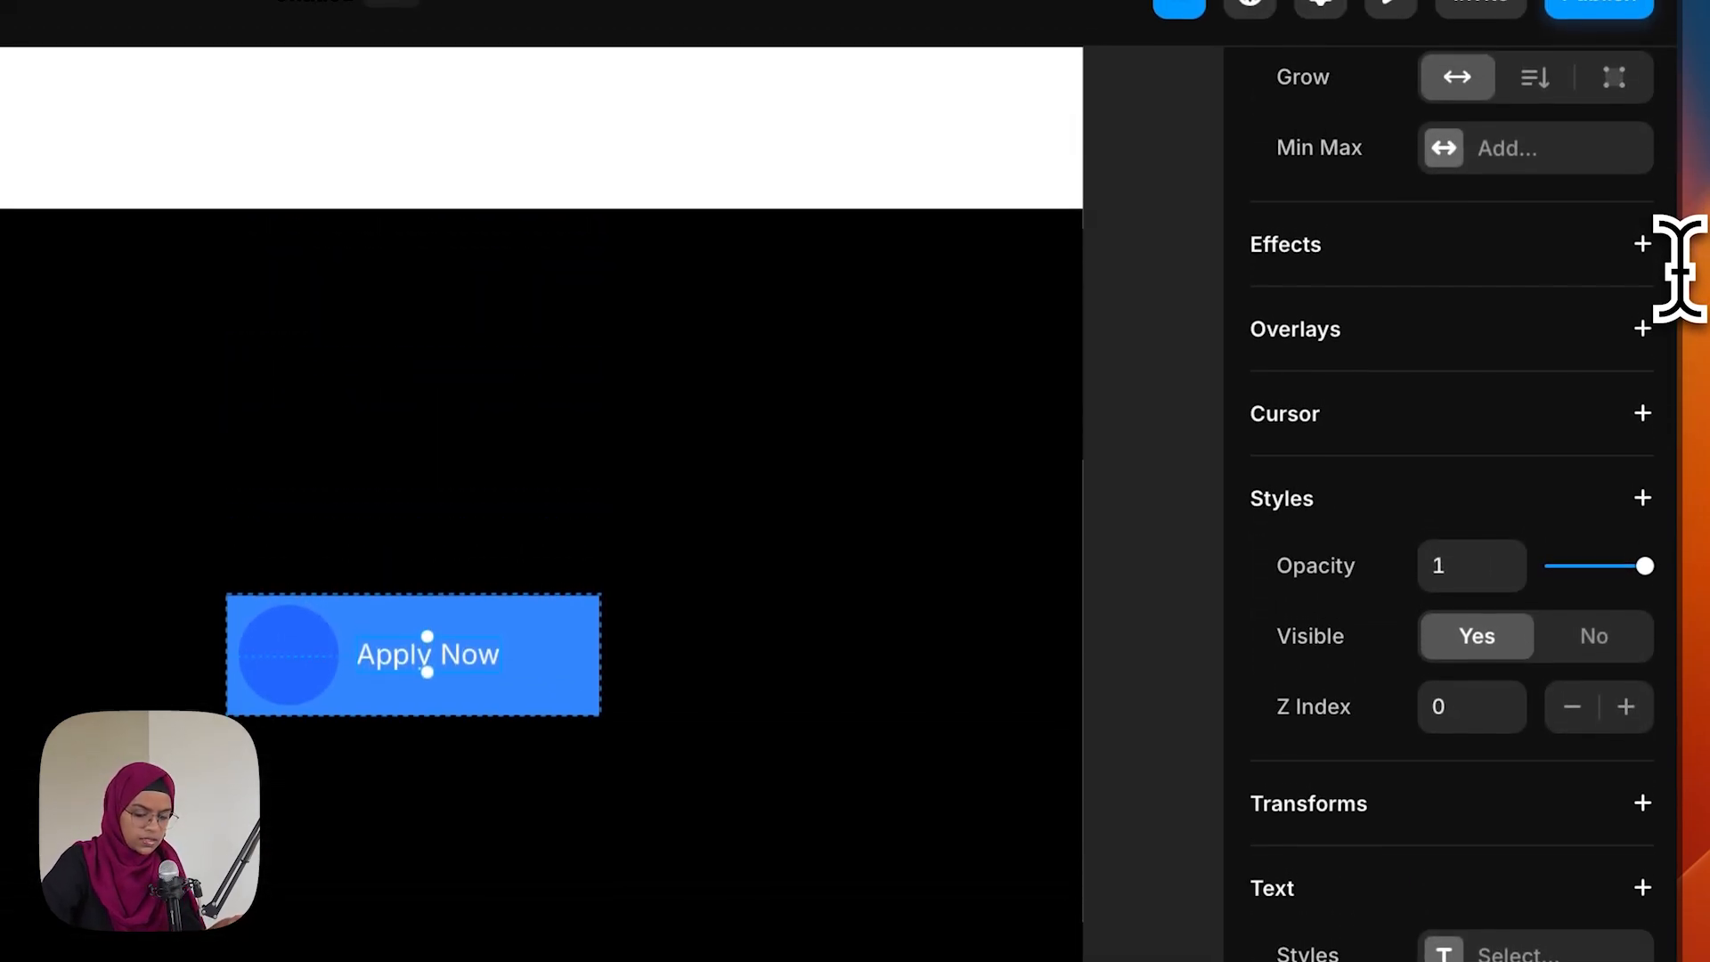
type("Discover Now")
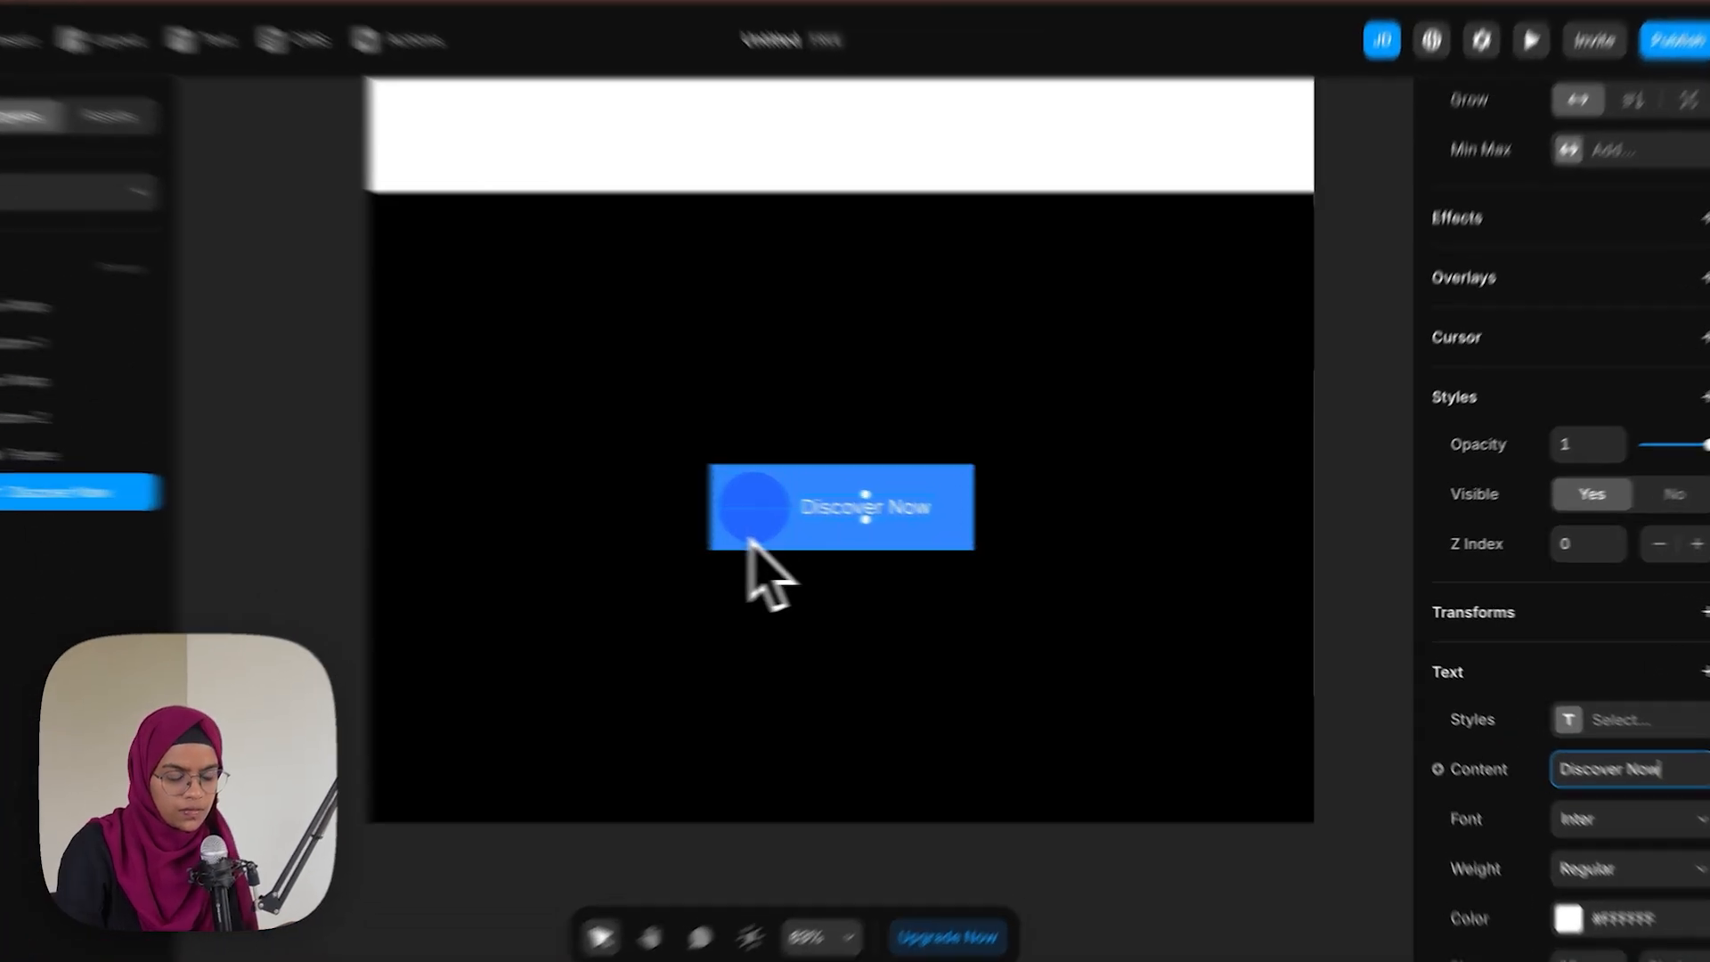
Increase Button-2's height to about 132 and enlarge its inner circle to about 101 × 101
left_click(868, 595)
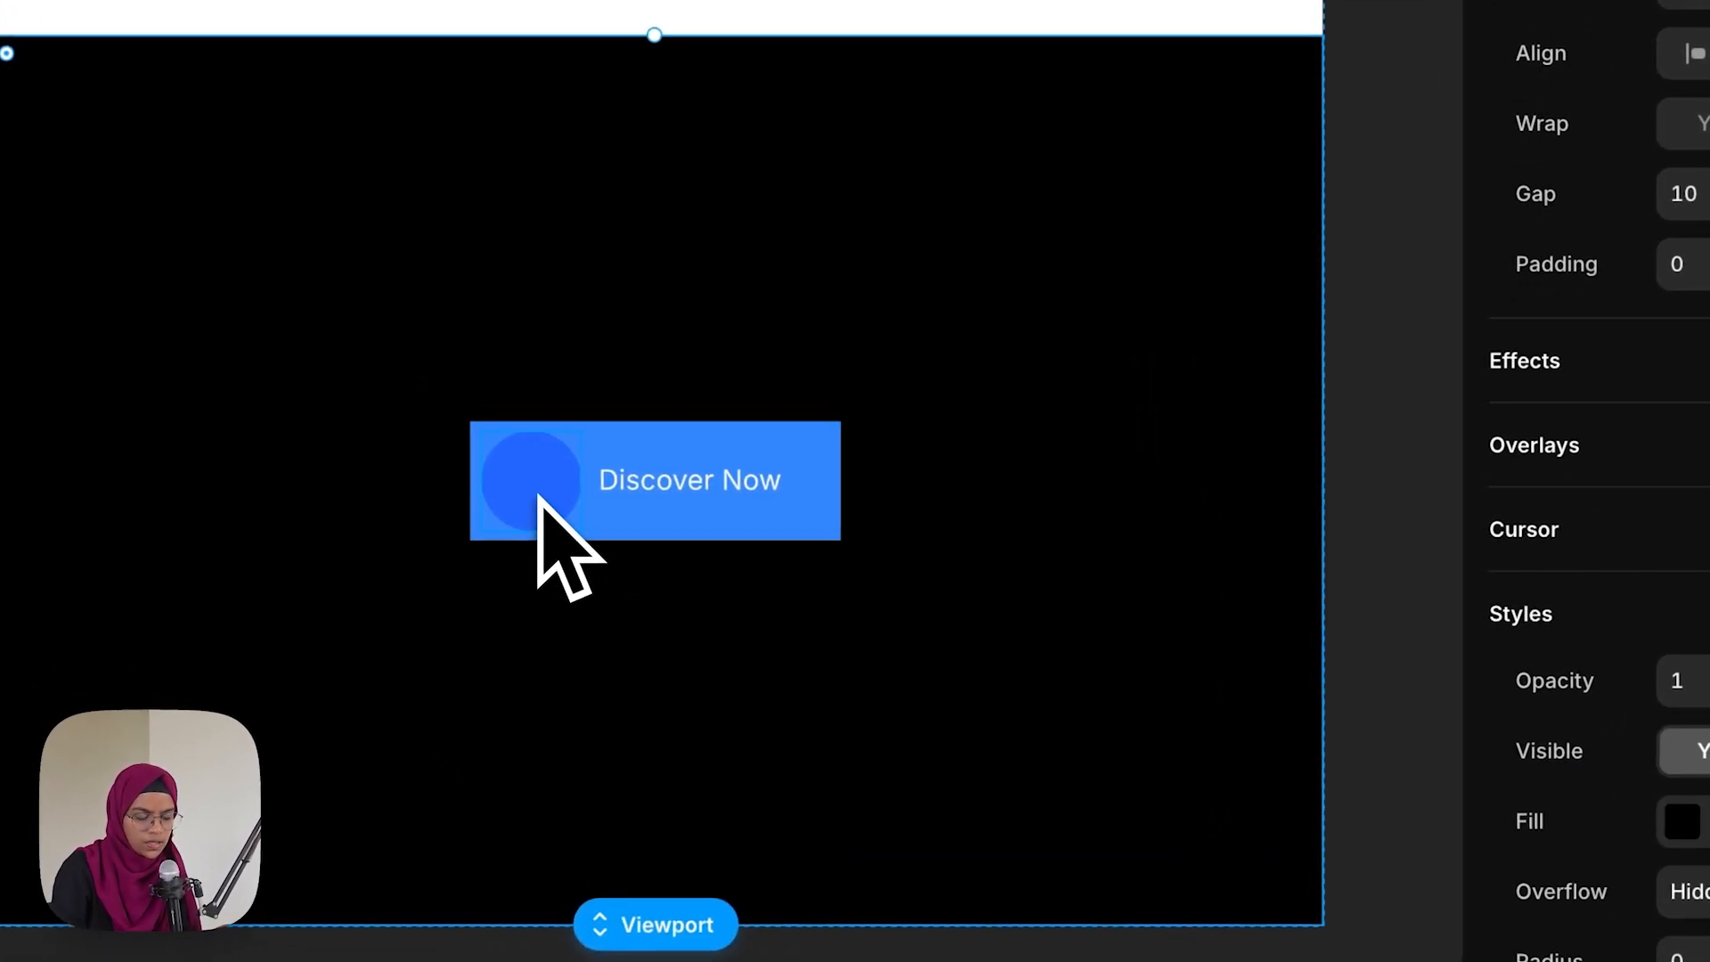
left_click(831, 519)
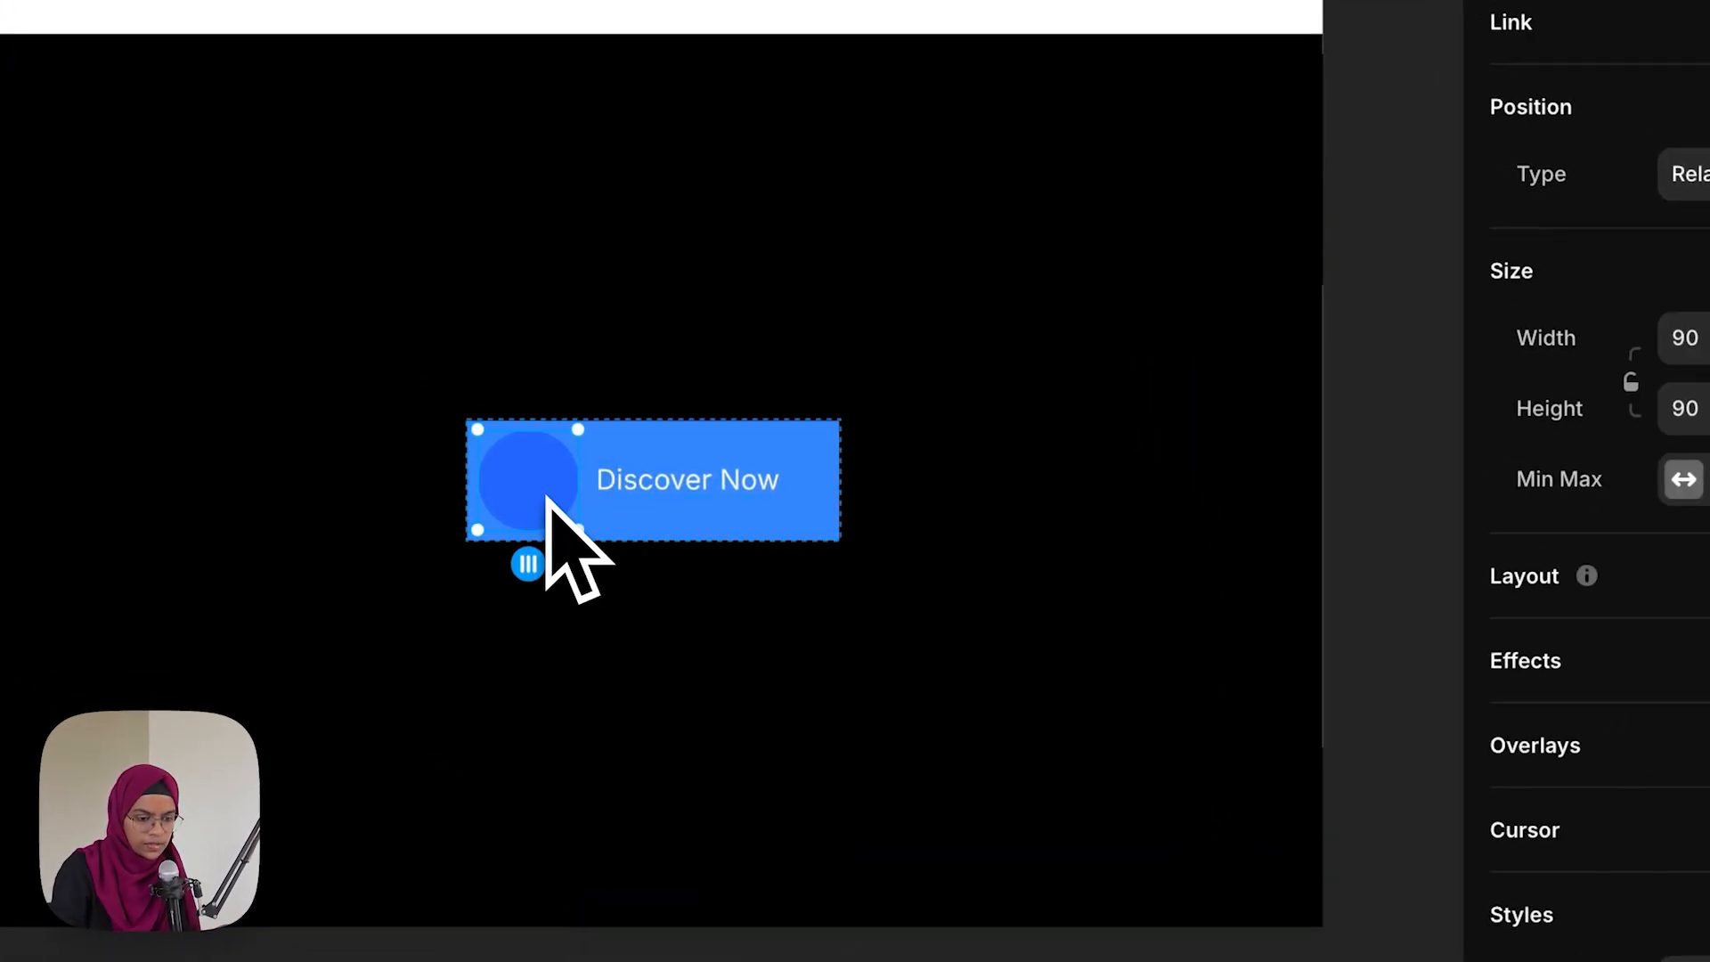
key("Escape")
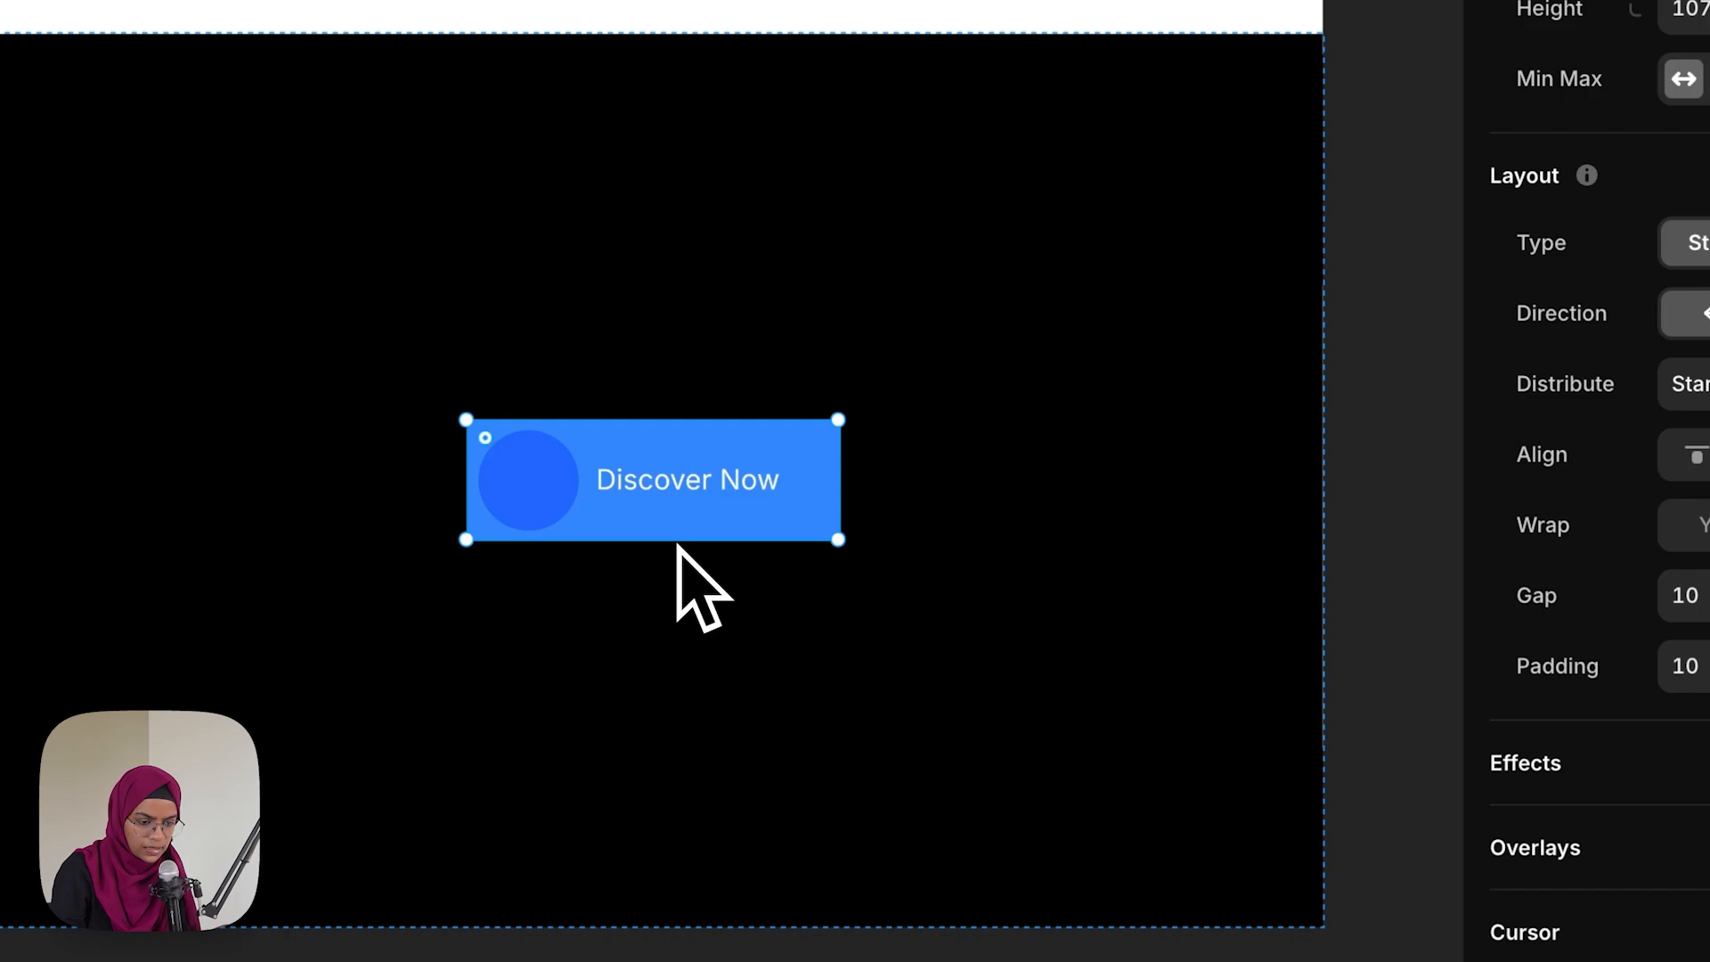
left_click_drag(678, 541, 680, 568)
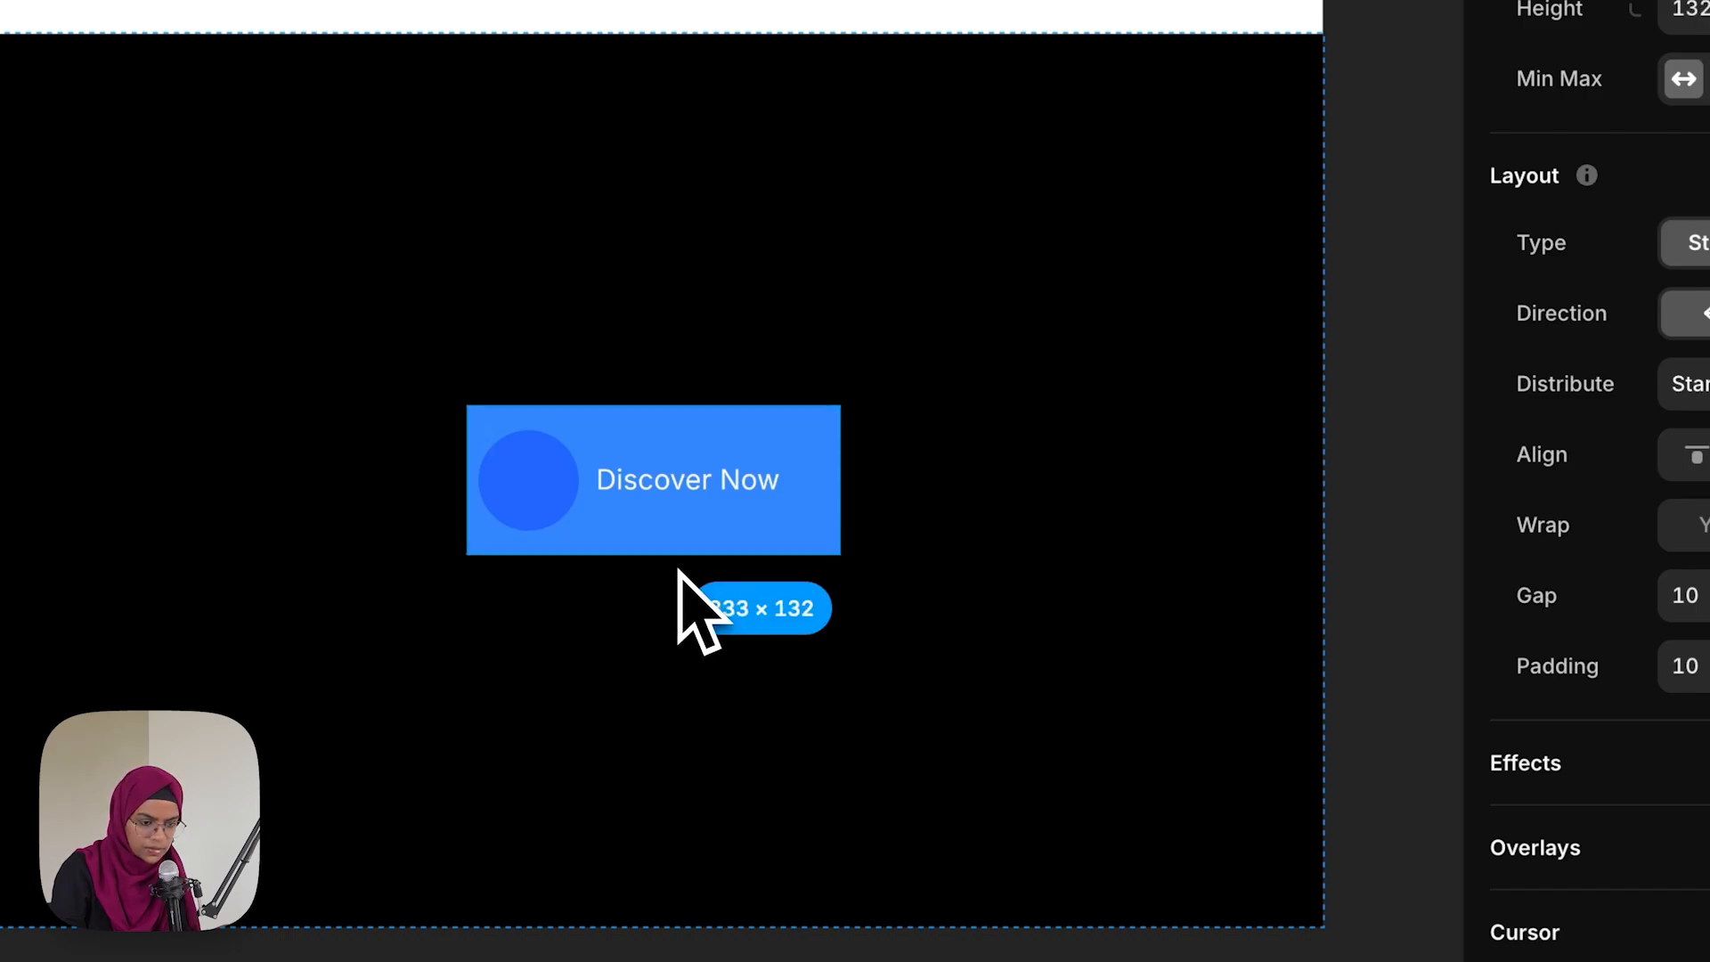
left_click(553, 496)
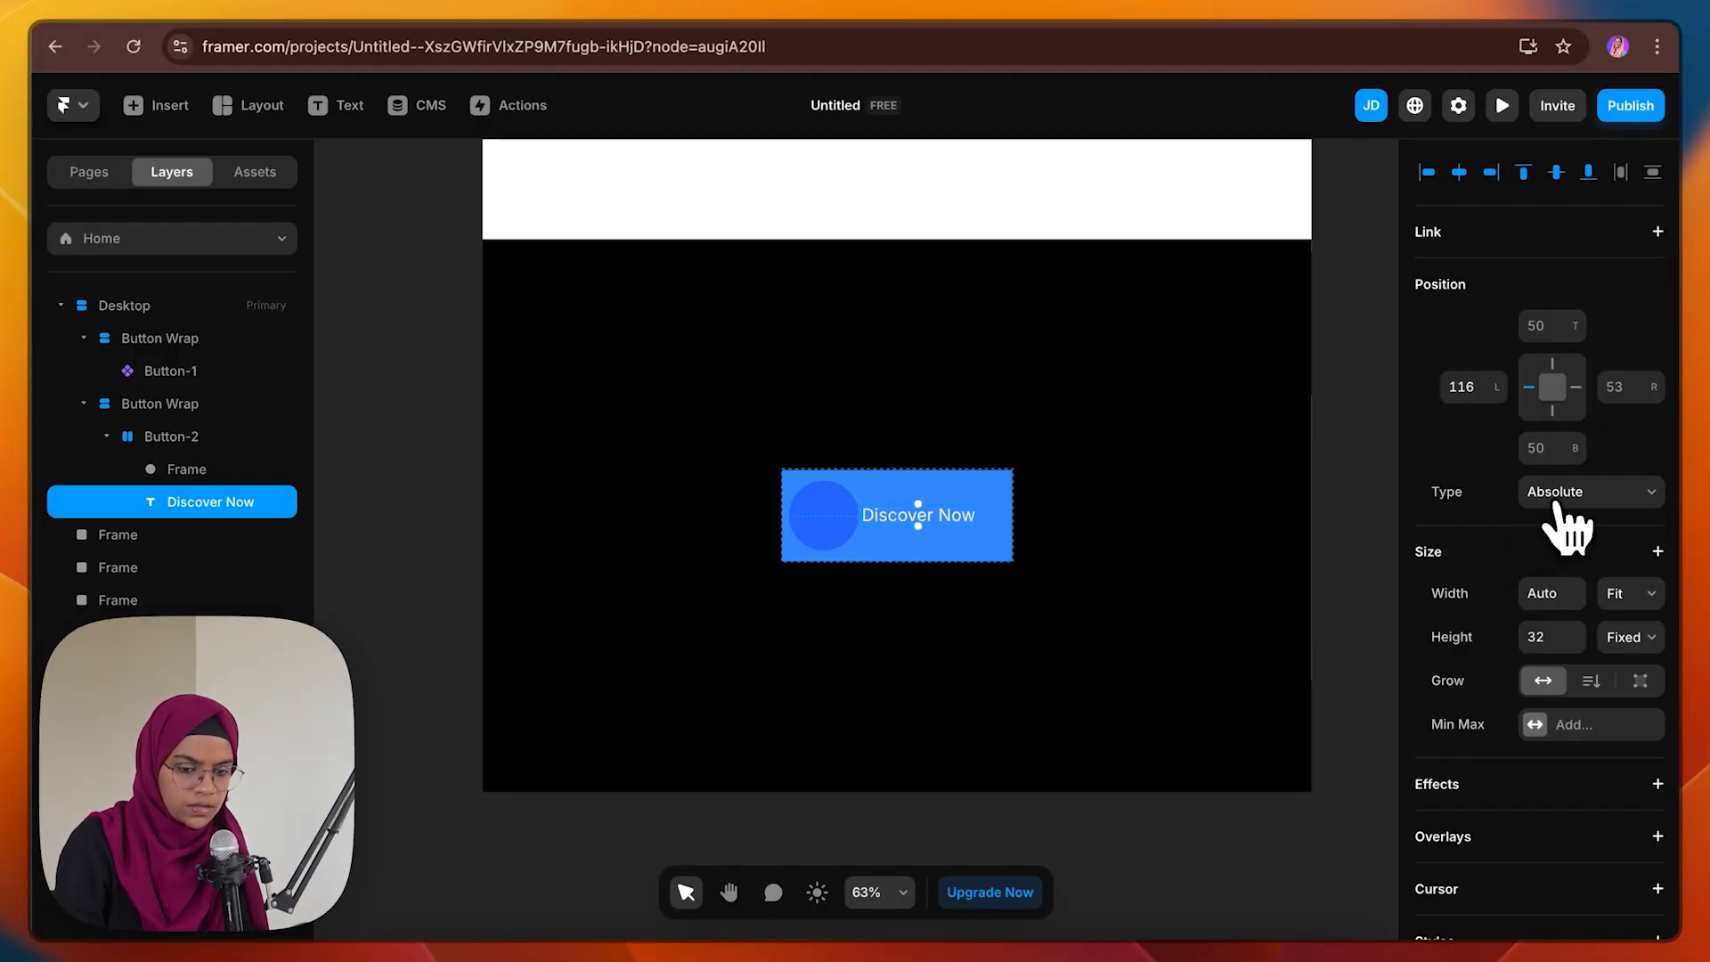
Change the position type of the "Discover Now" text from Absolute to Relative
left_click(1564, 495)
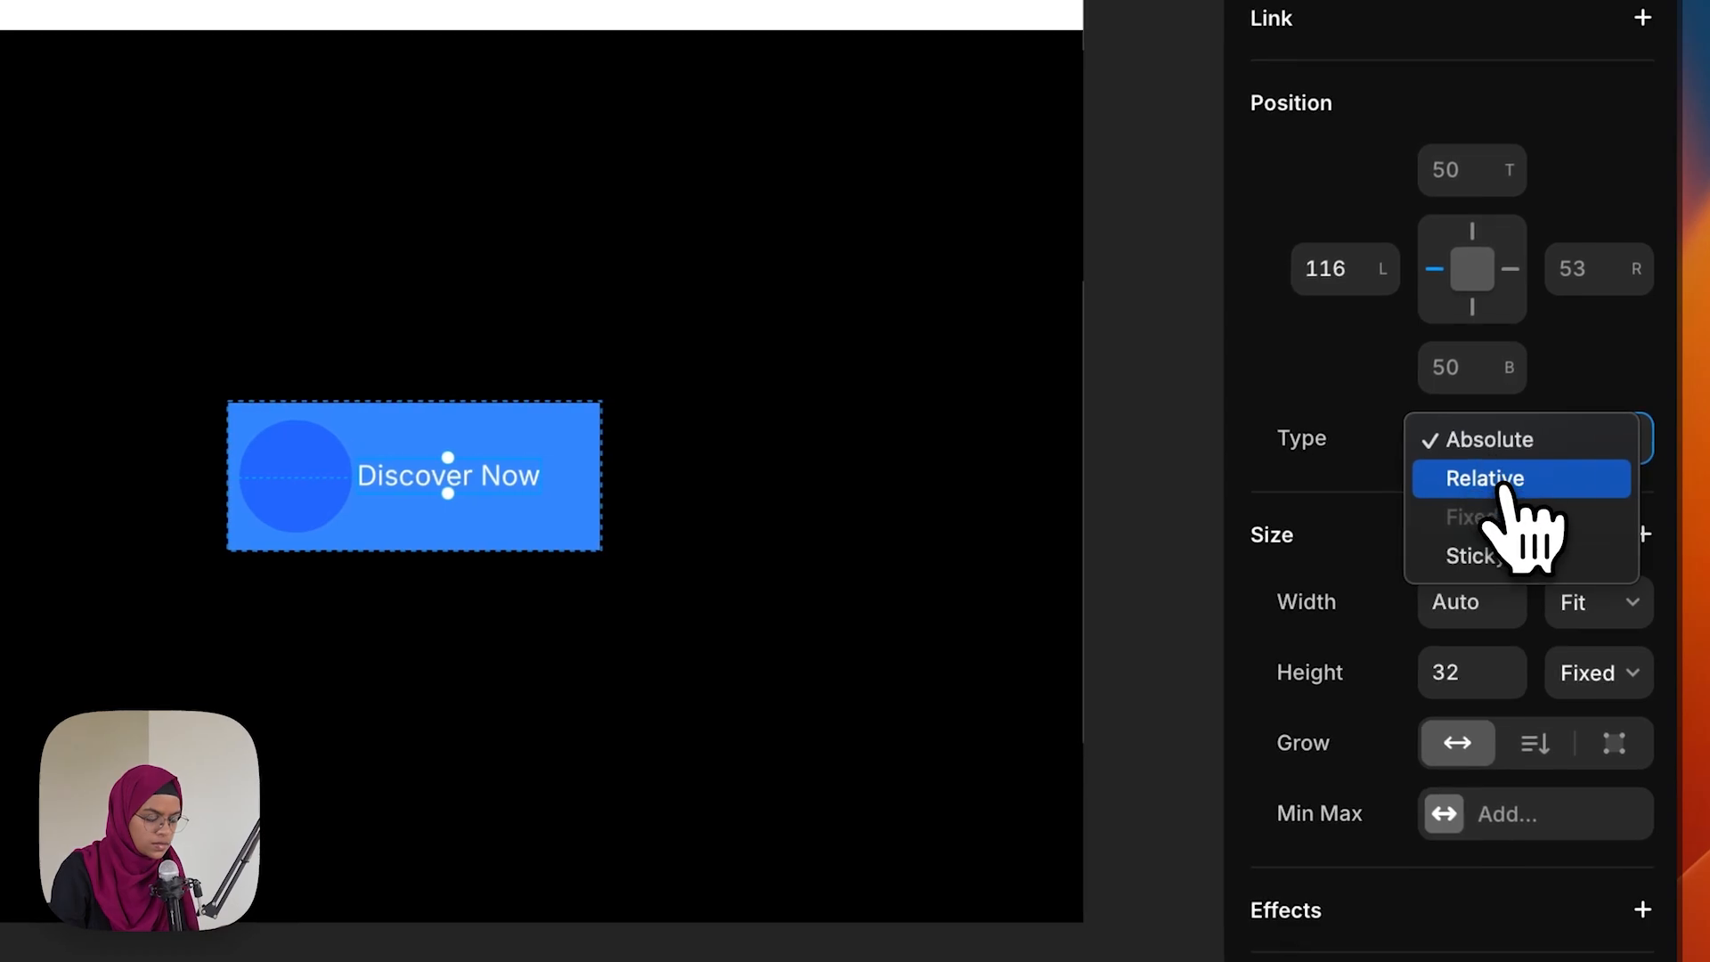
left_click(1503, 481)
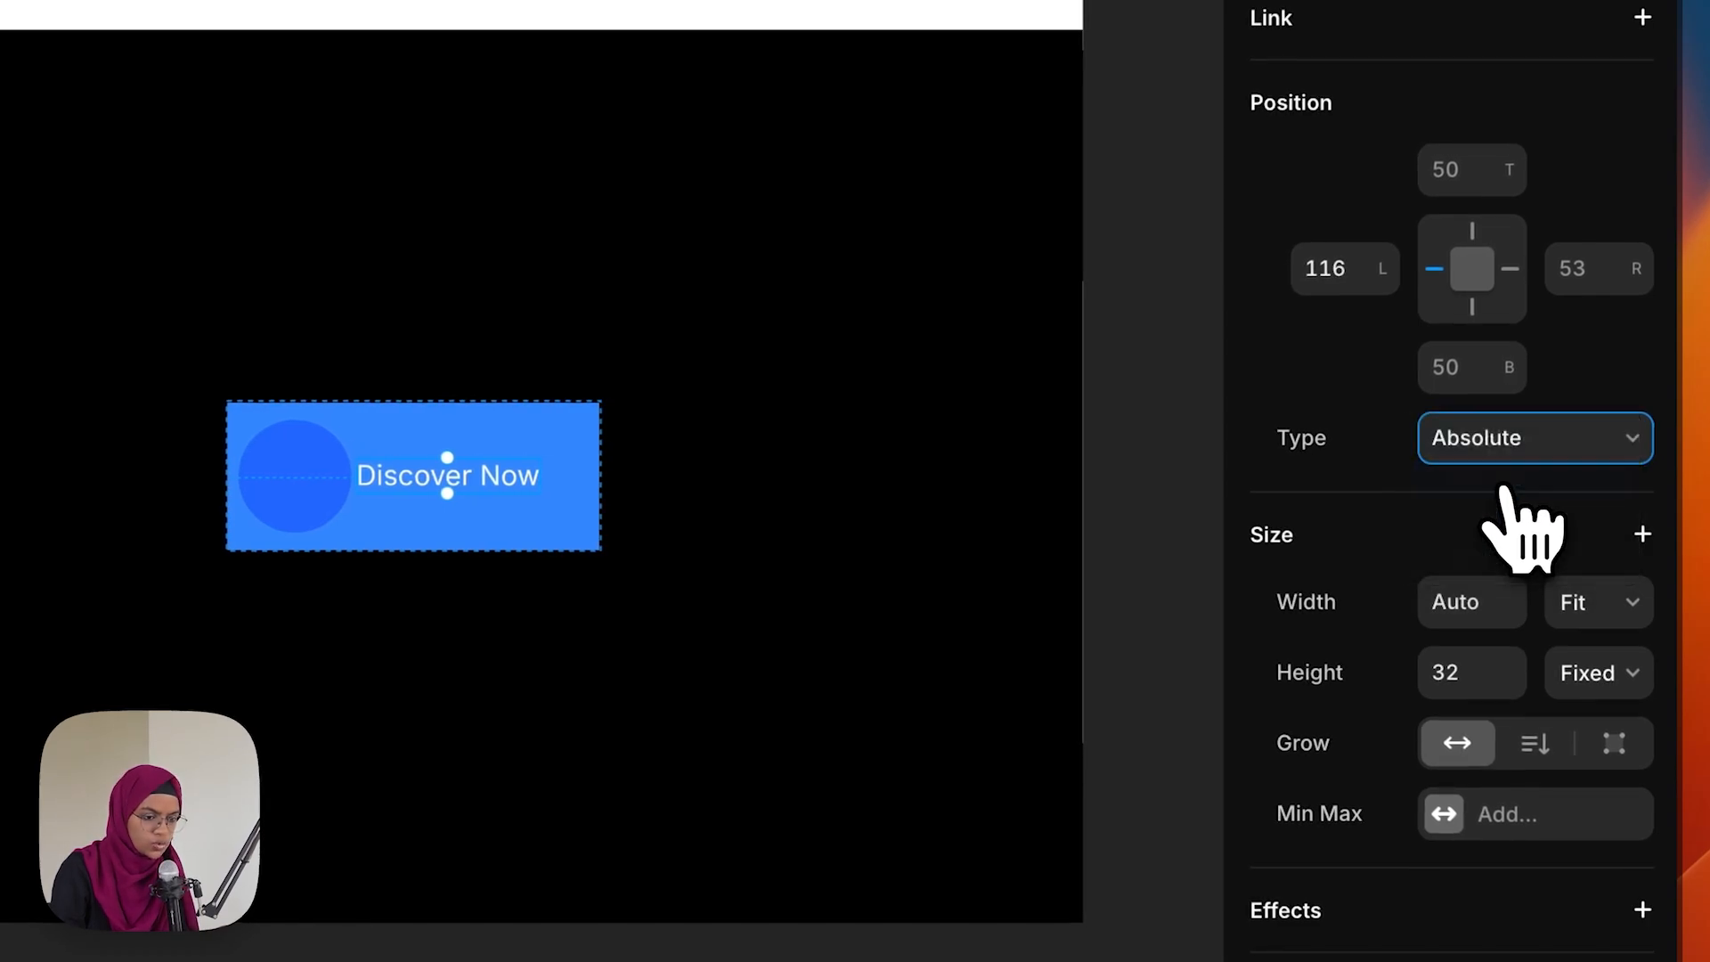
left_click(424, 496)
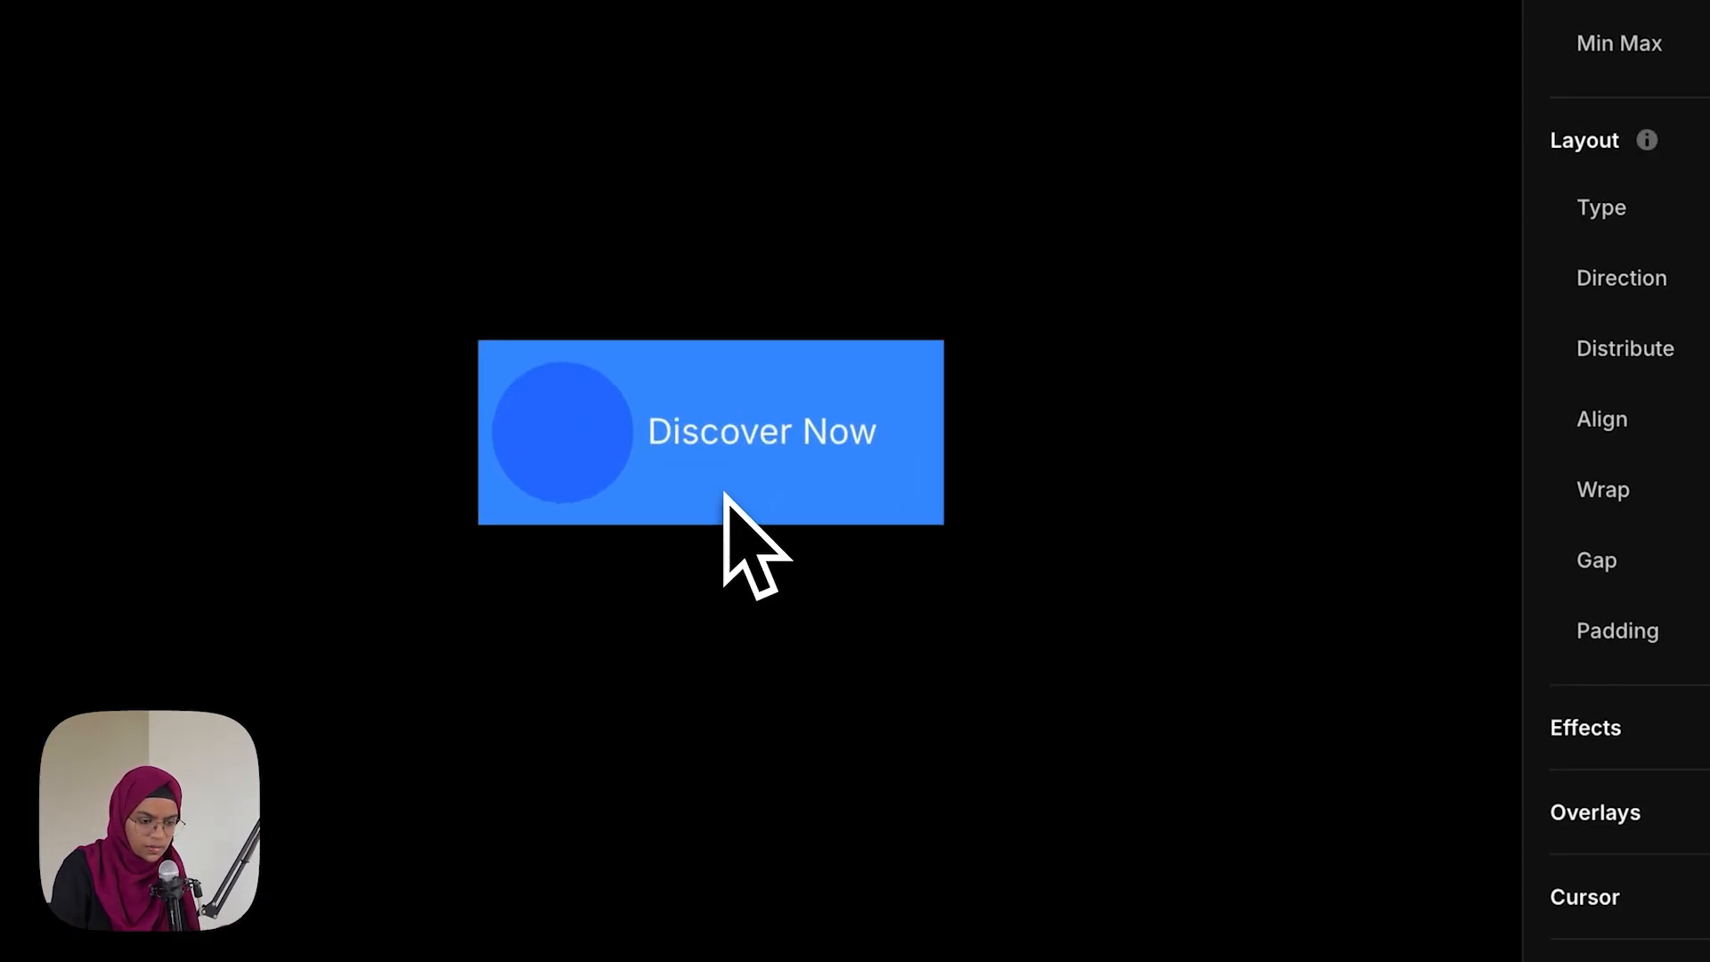
Give the circle in Button-2 a solid #FFFFFF border and remove its blue fill
scroll(723, 492, "up", 5)
left_click(552, 423)
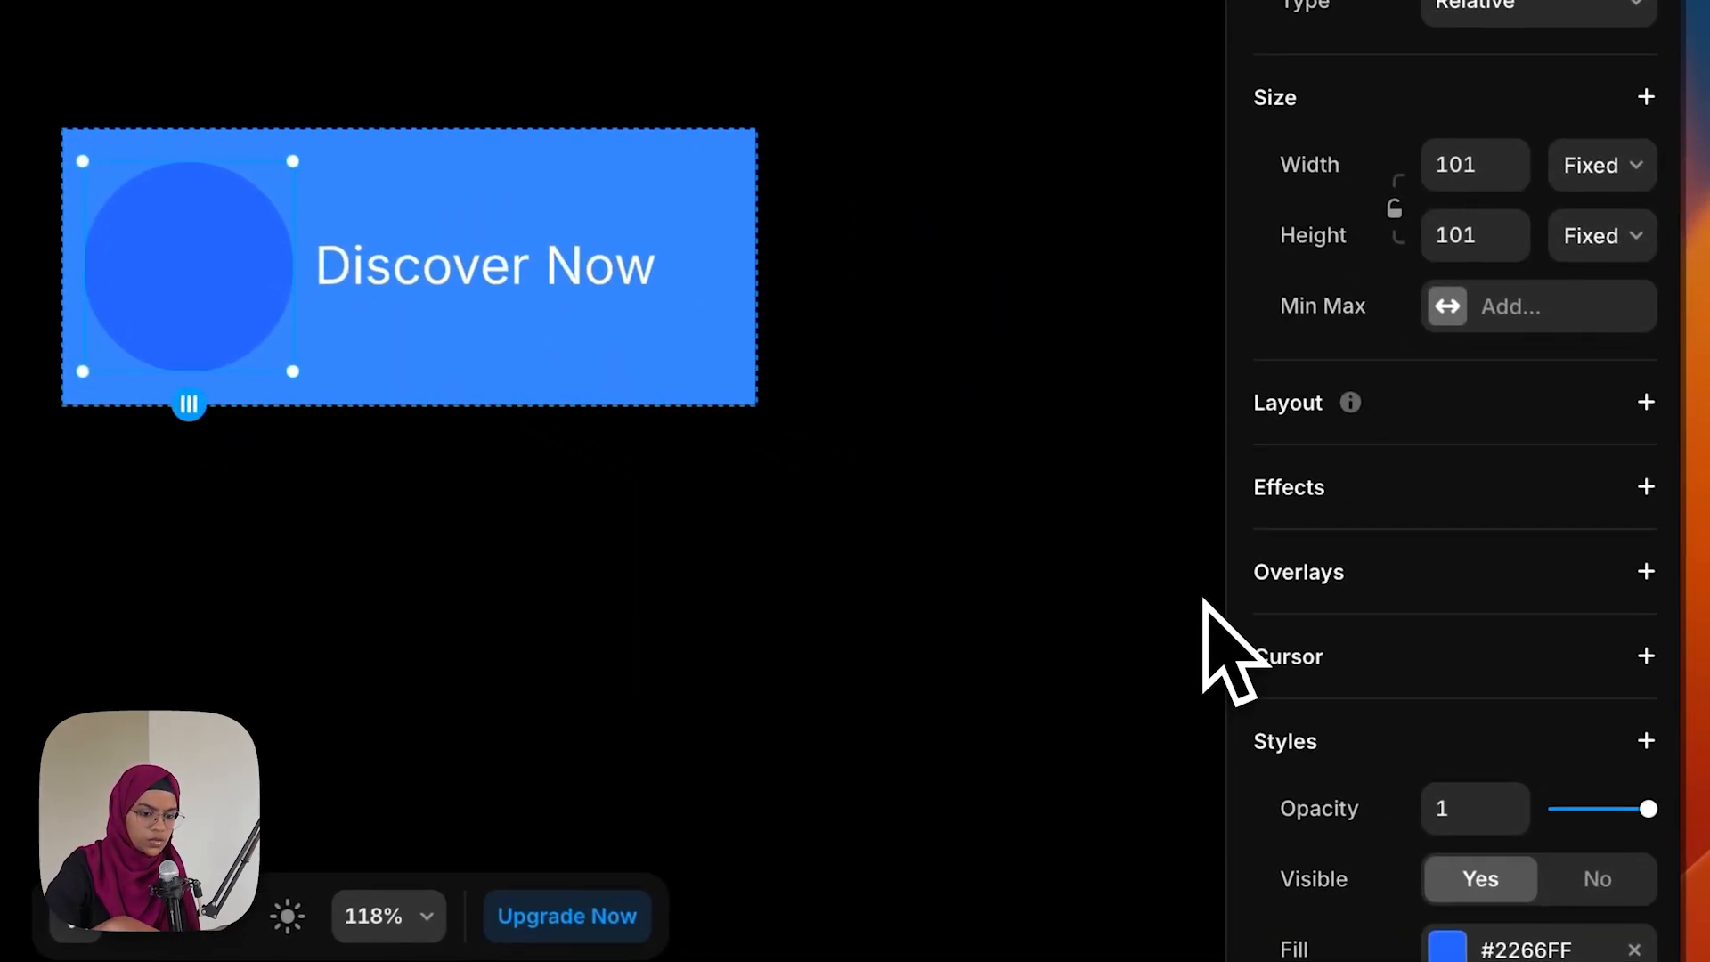
scroll(1420, 820, "down", 7)
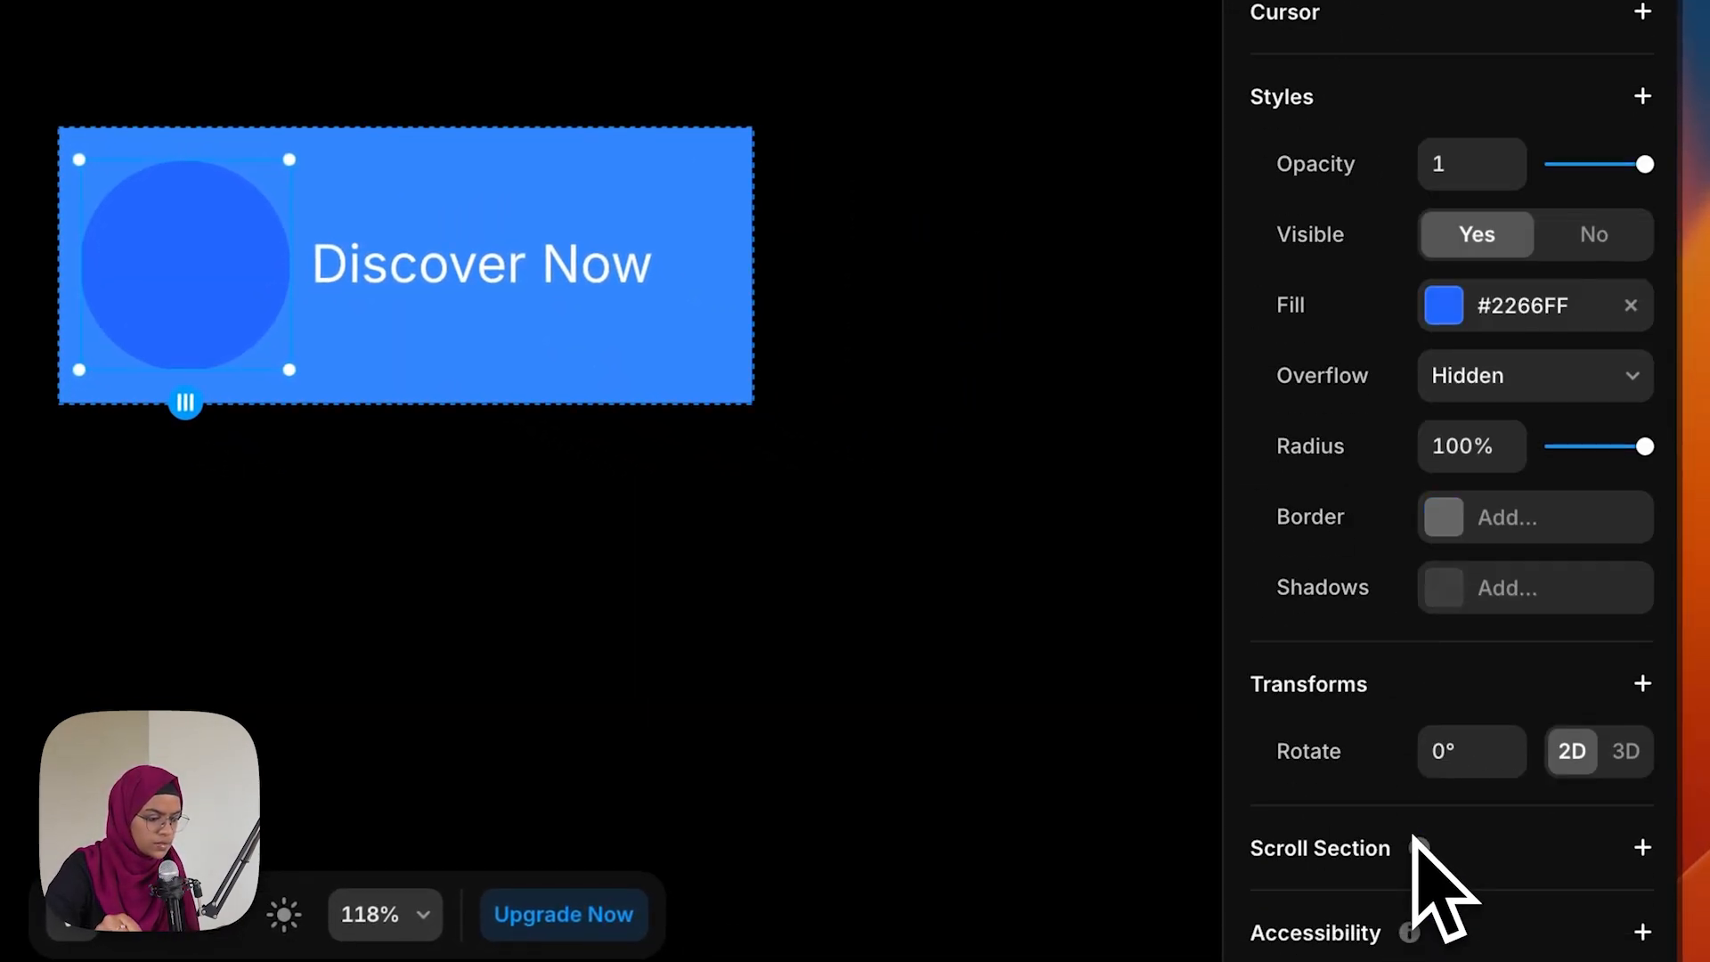
left_click(1452, 530)
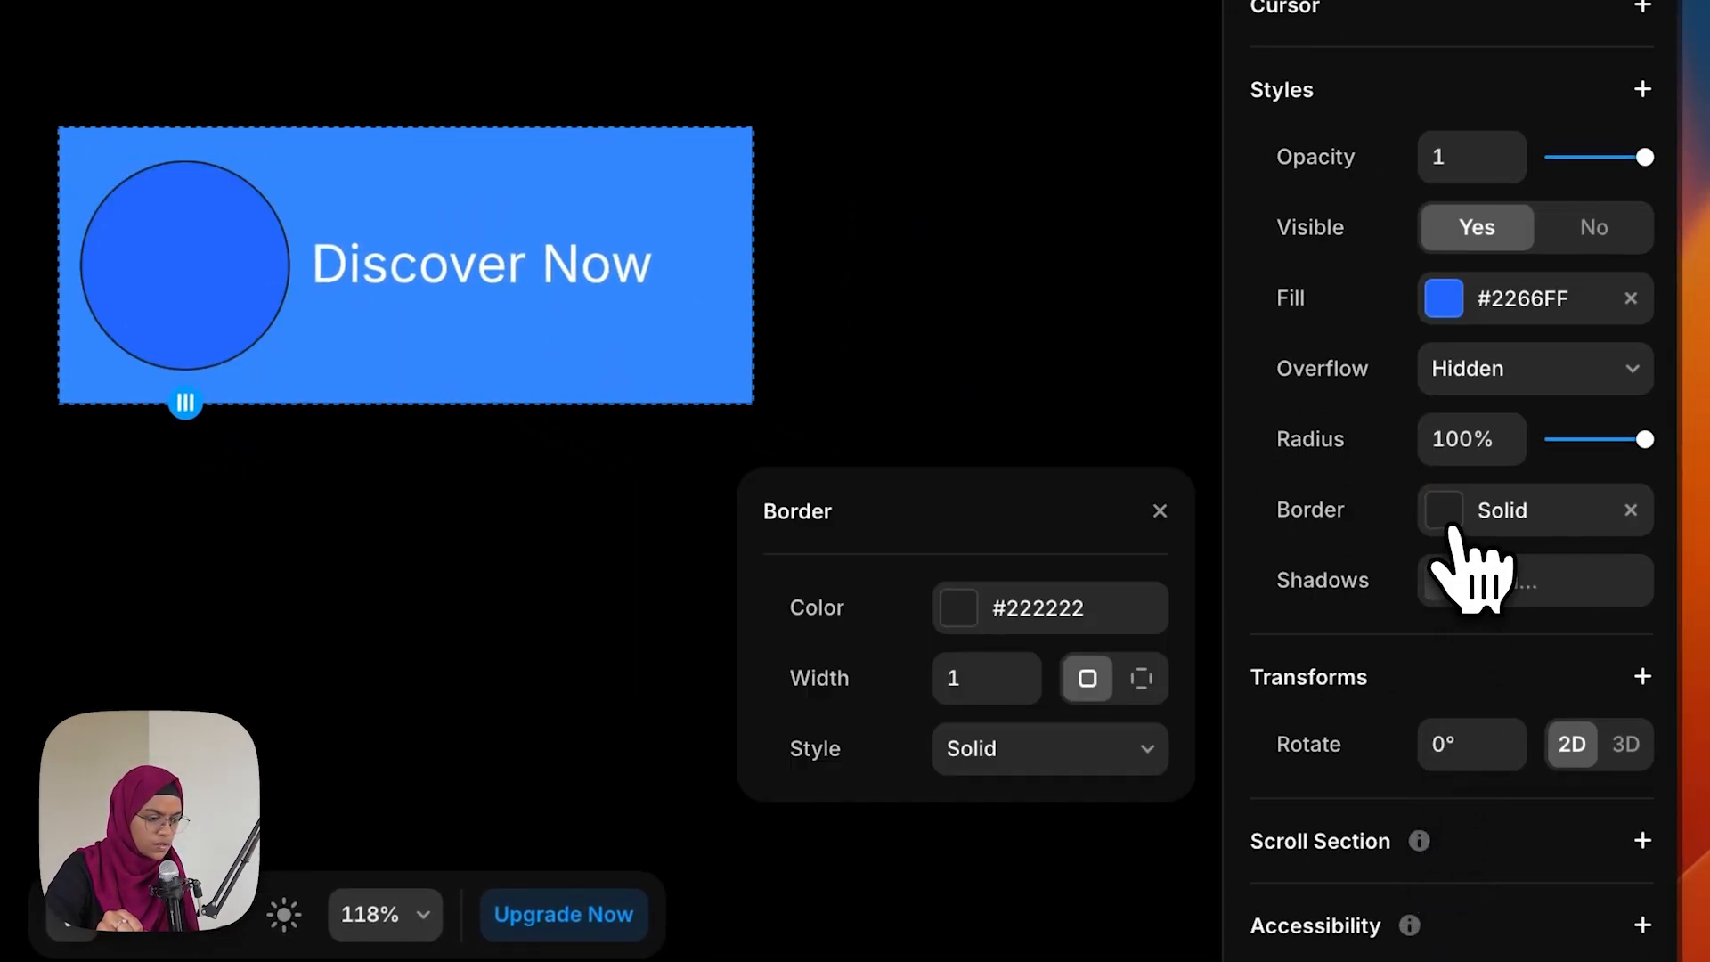
left_click(1094, 615)
type("FFFFFF")
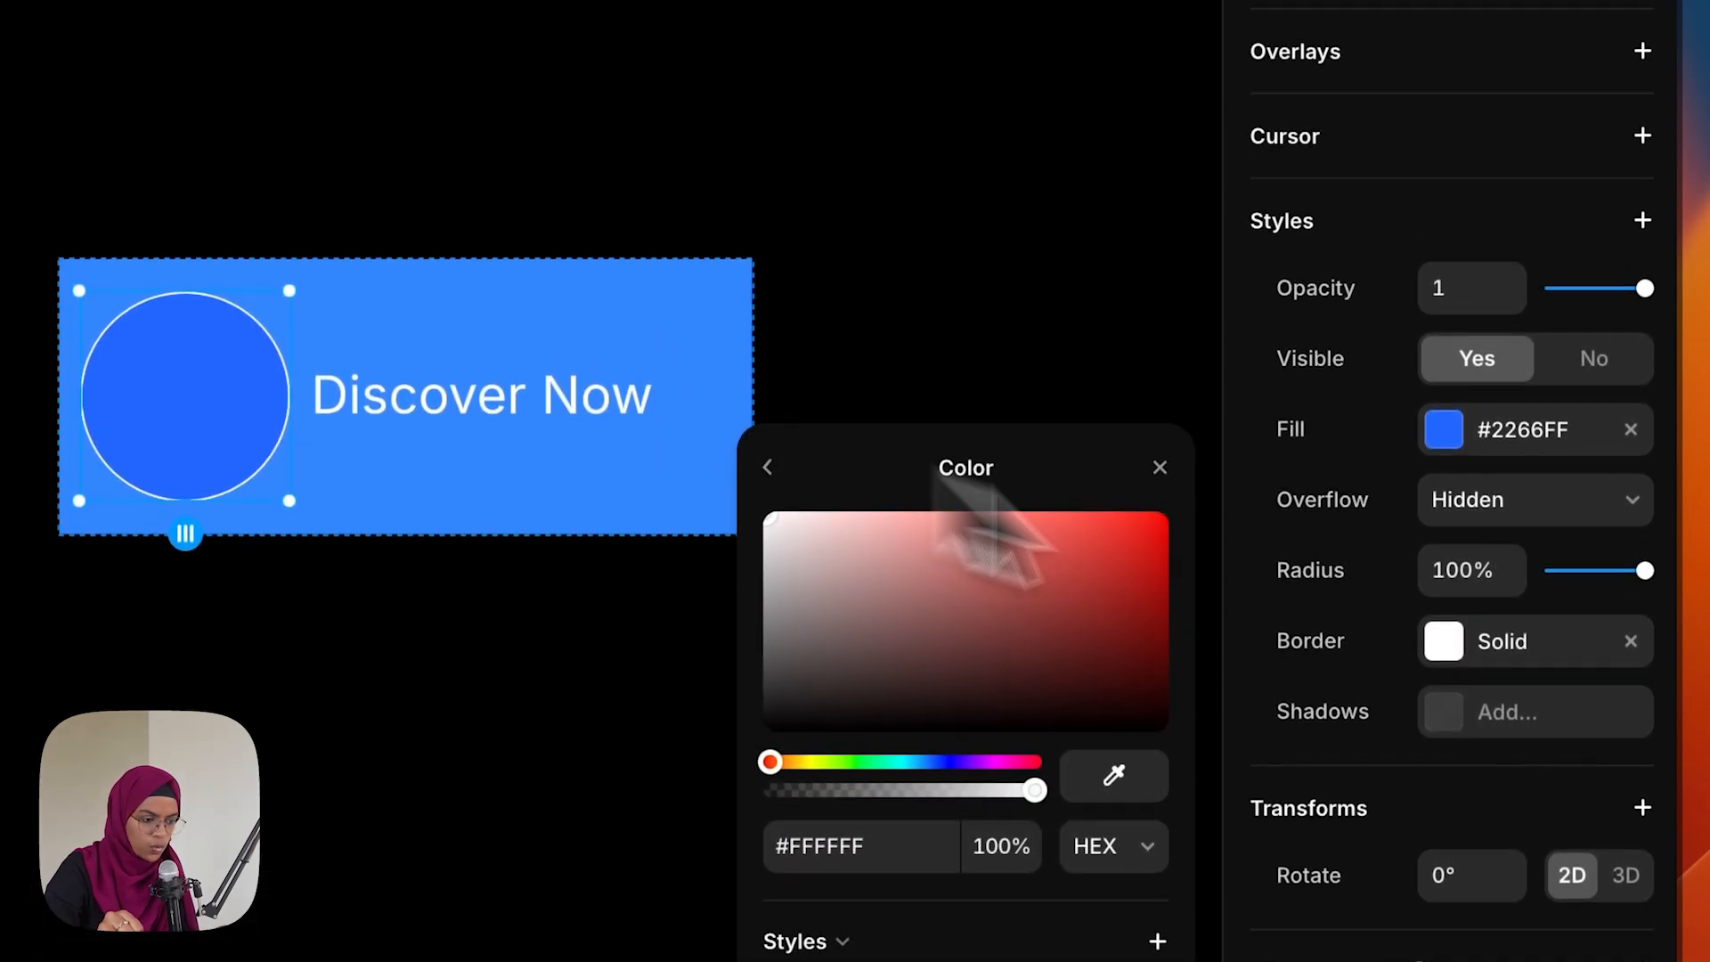
left_click(1631, 429)
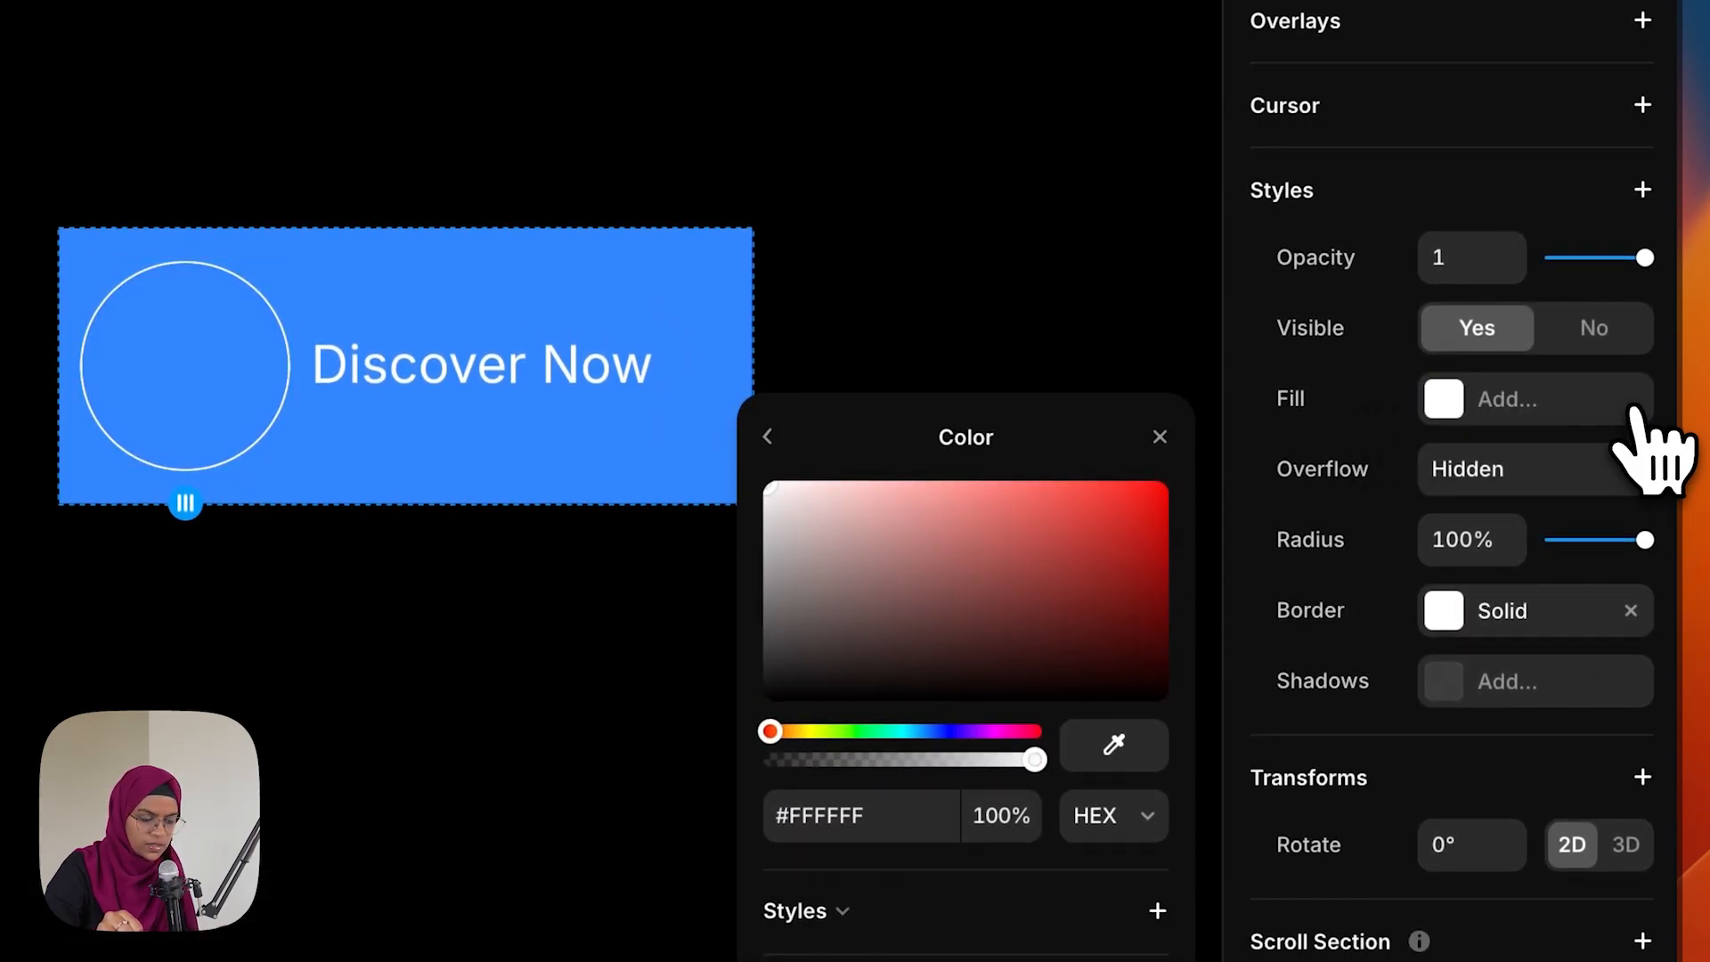
Remove the blue fill from the Button-2 frame
left_click(404, 481)
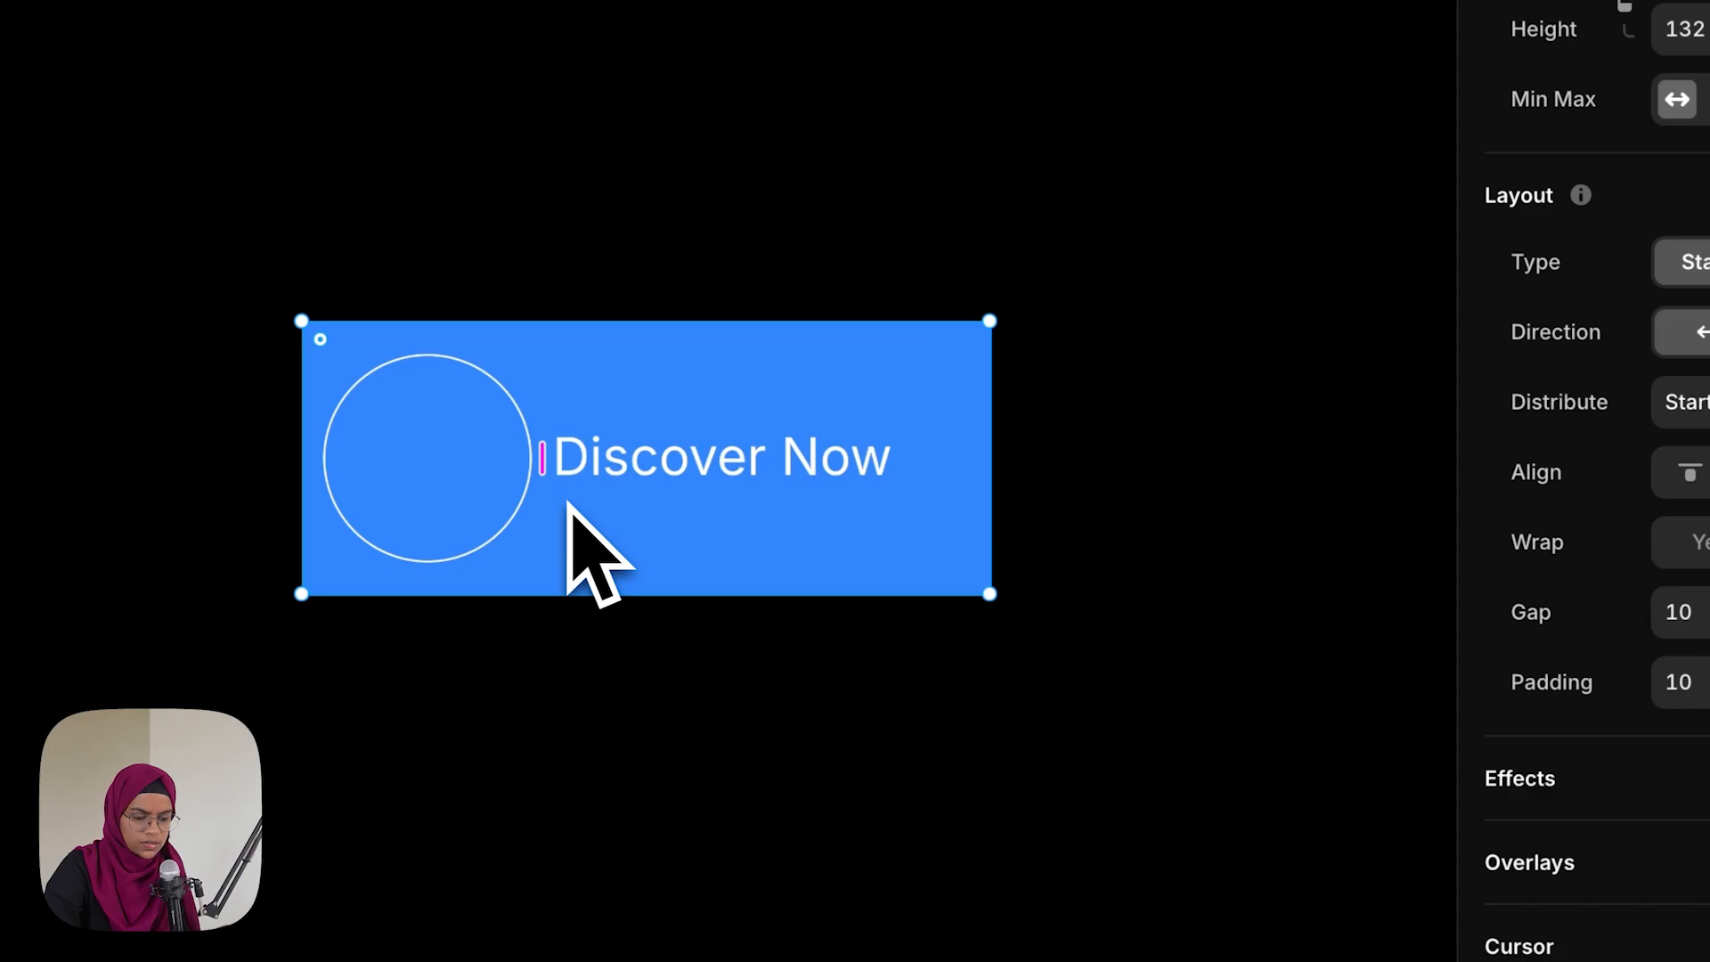
scroll(1626, 534, "up", 3)
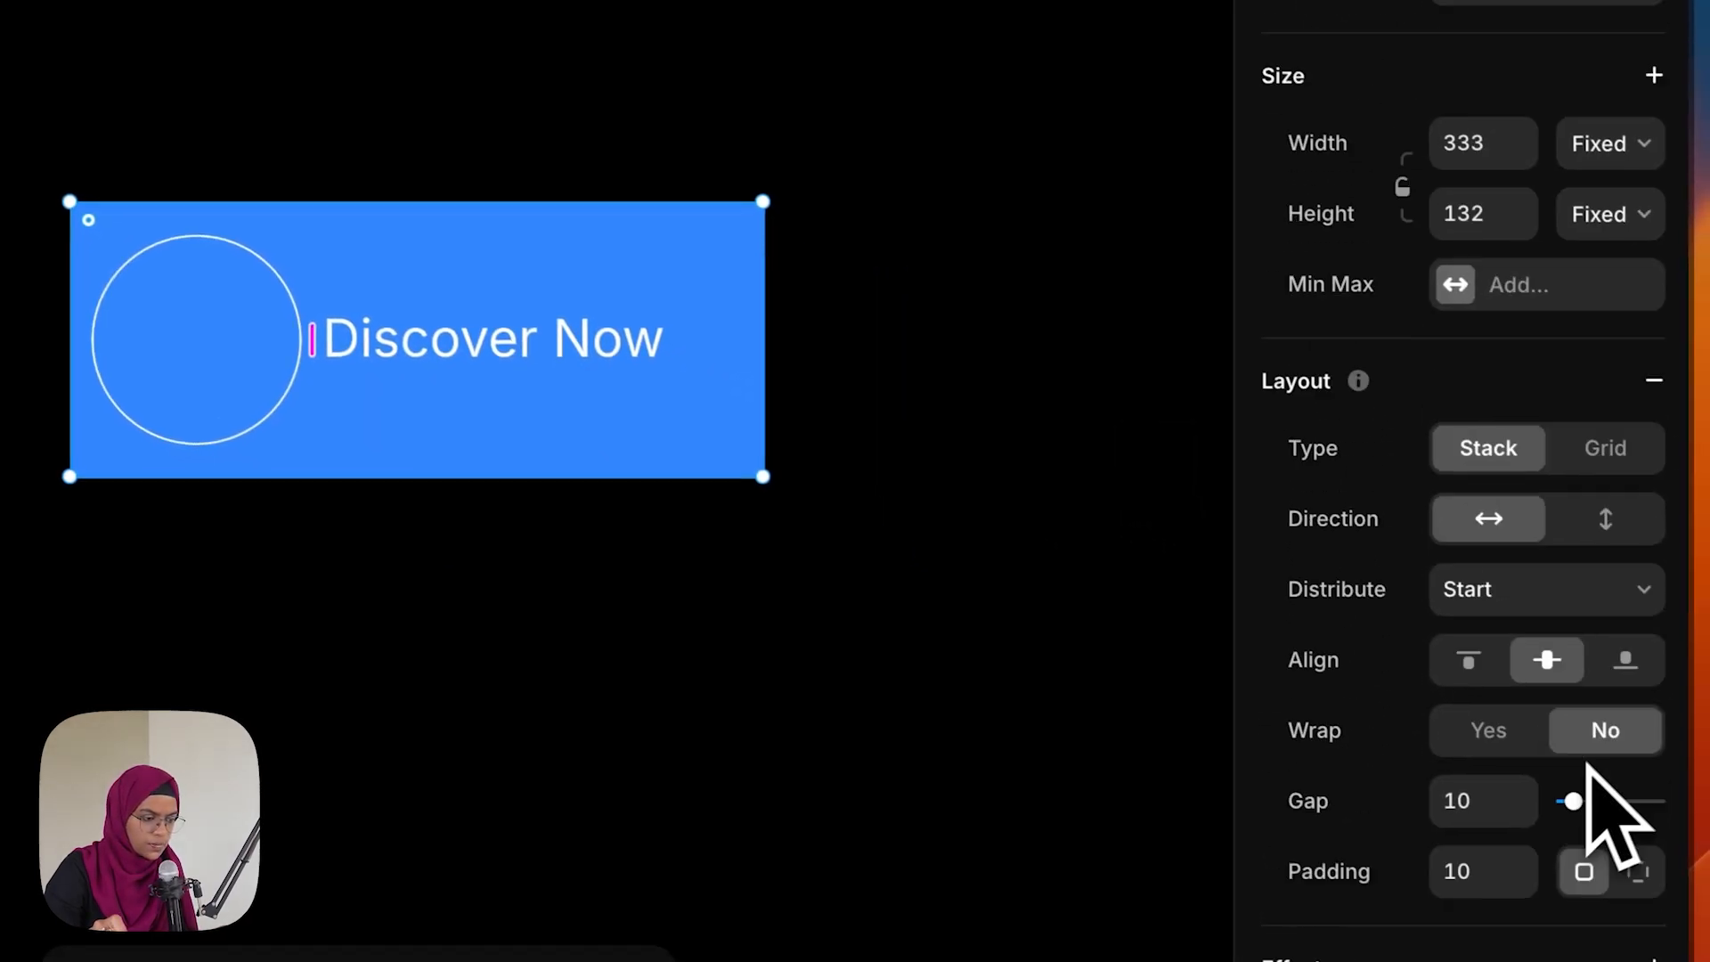
scroll(1603, 820, "down", 10)
left_click(1632, 422)
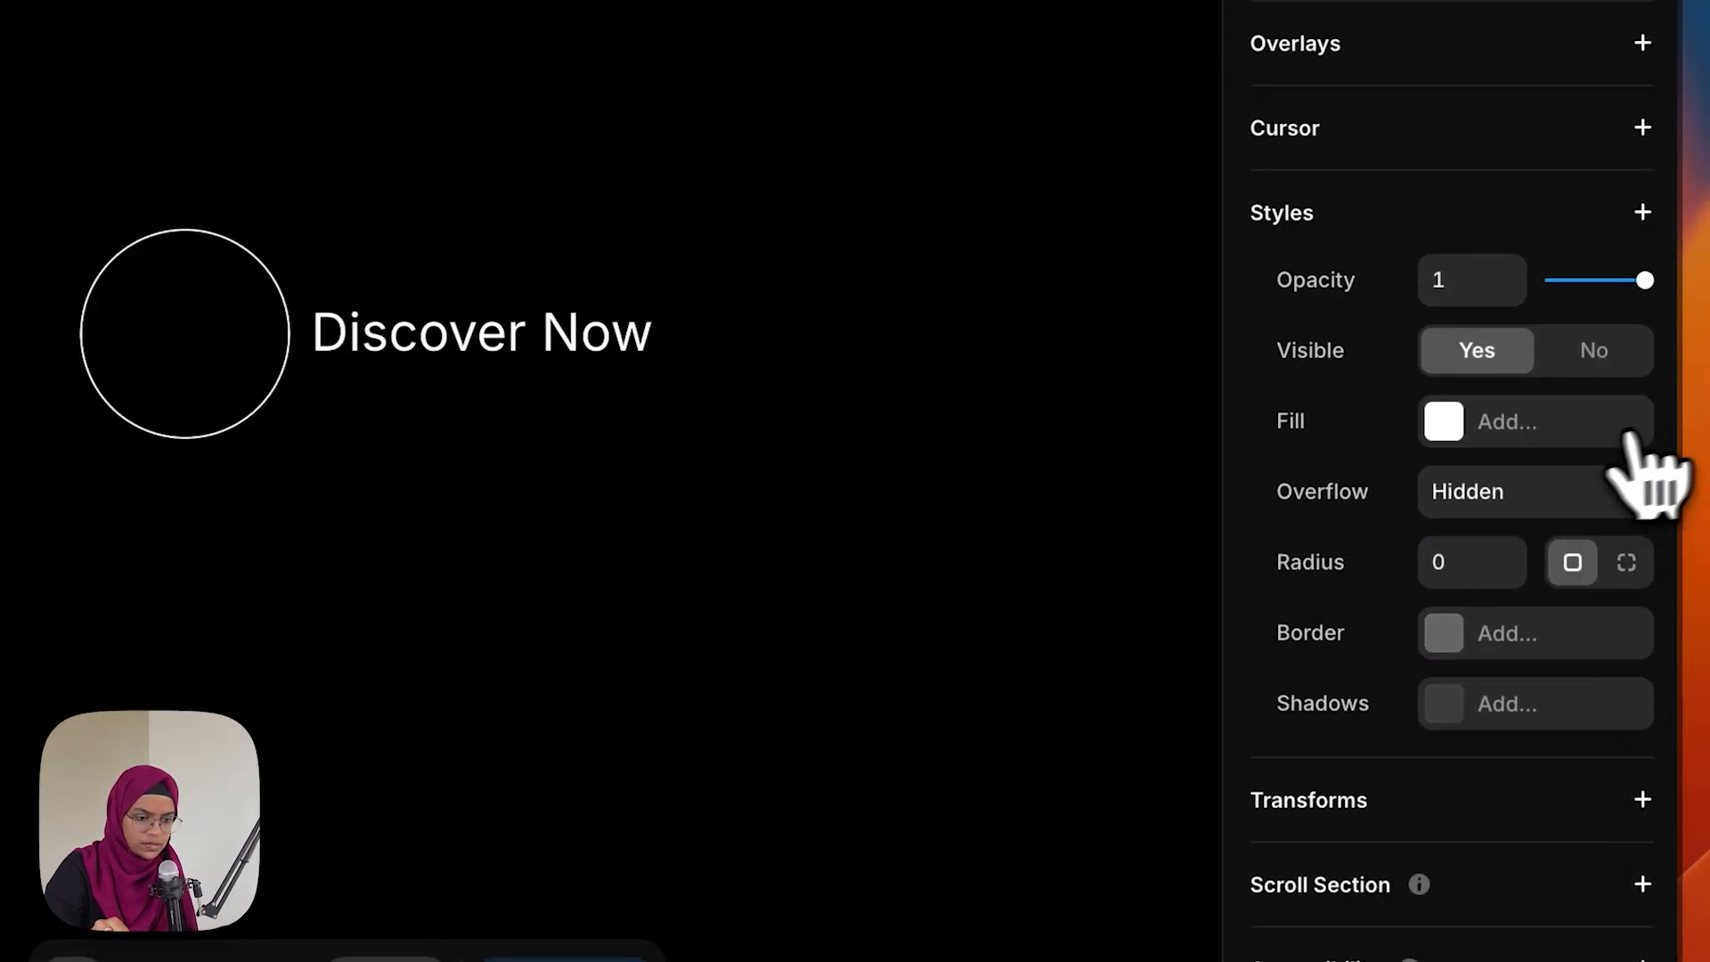
Rename Button-2's inner circle frame to "Circle" and set its position type to Absolute
left_click(845, 448)
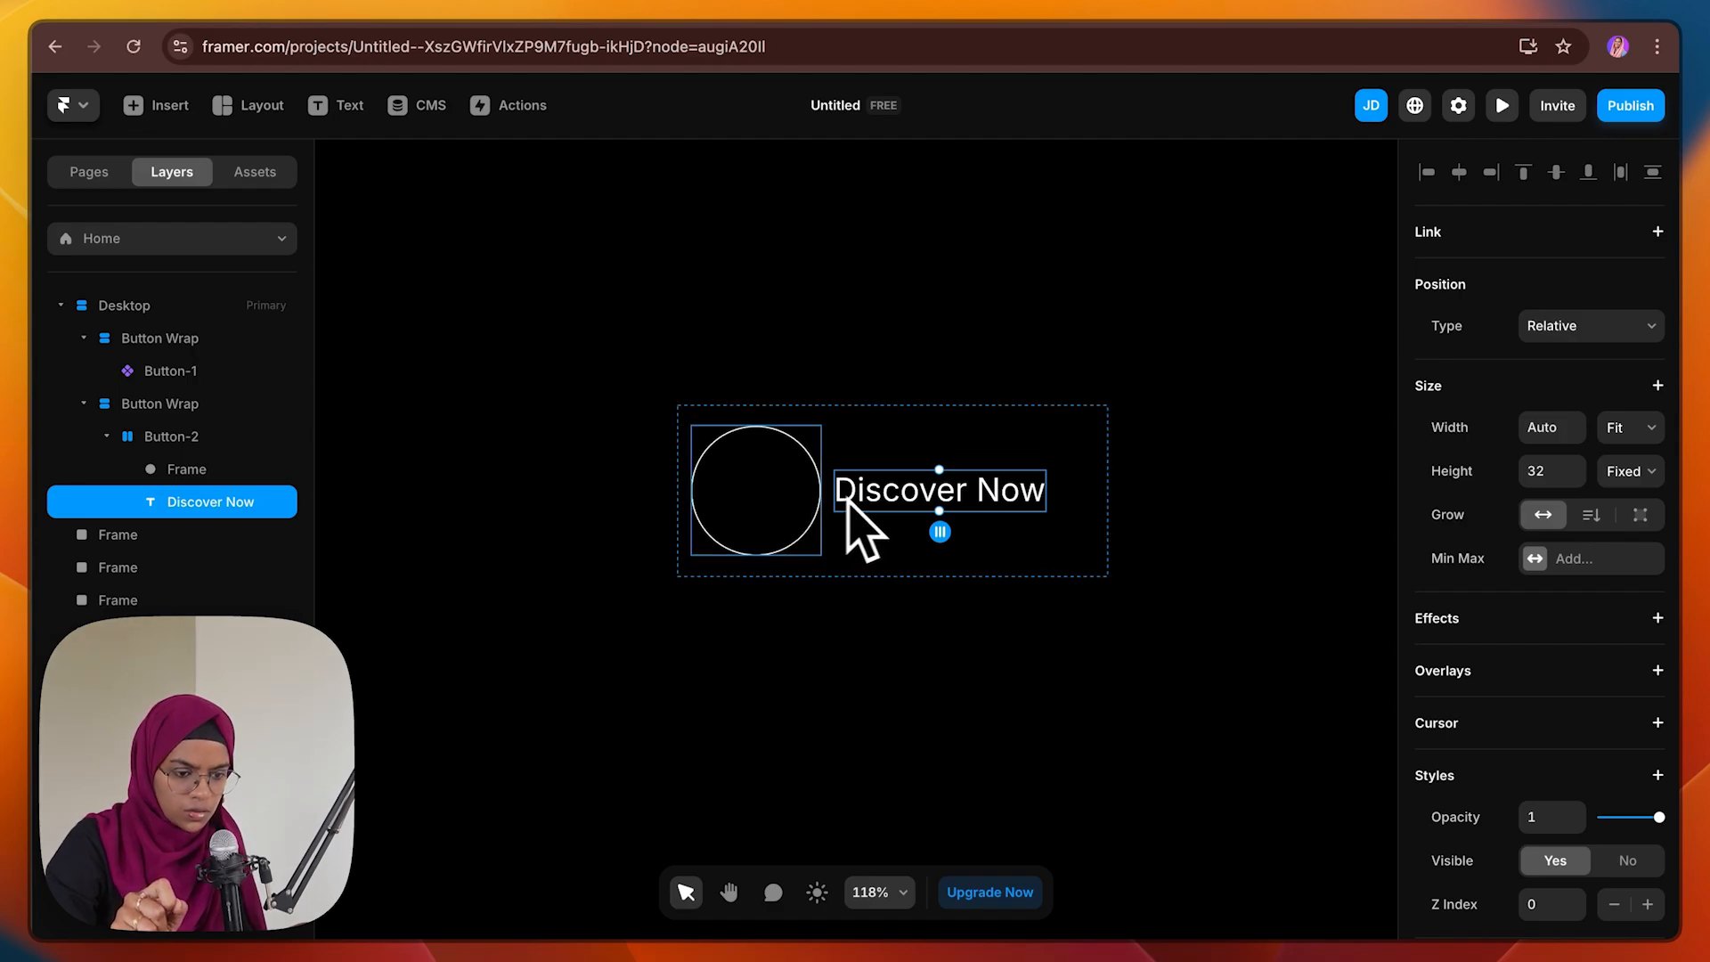
left_click(223, 472)
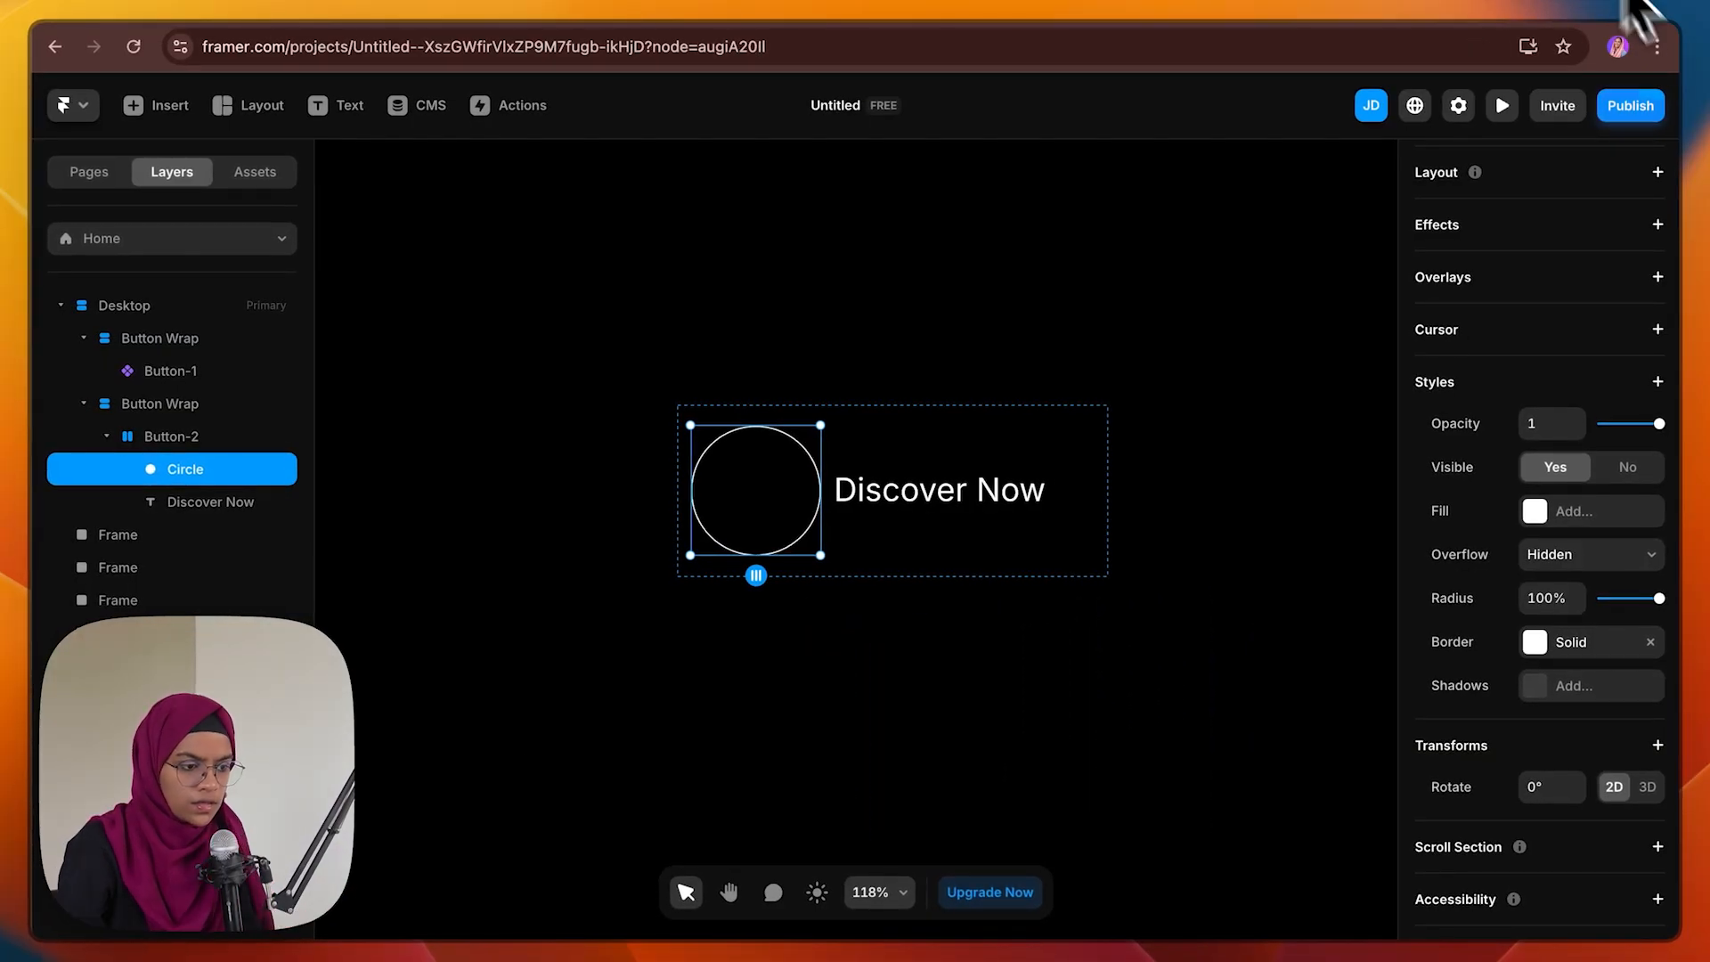
scroll(1586, 441, "down", 1)
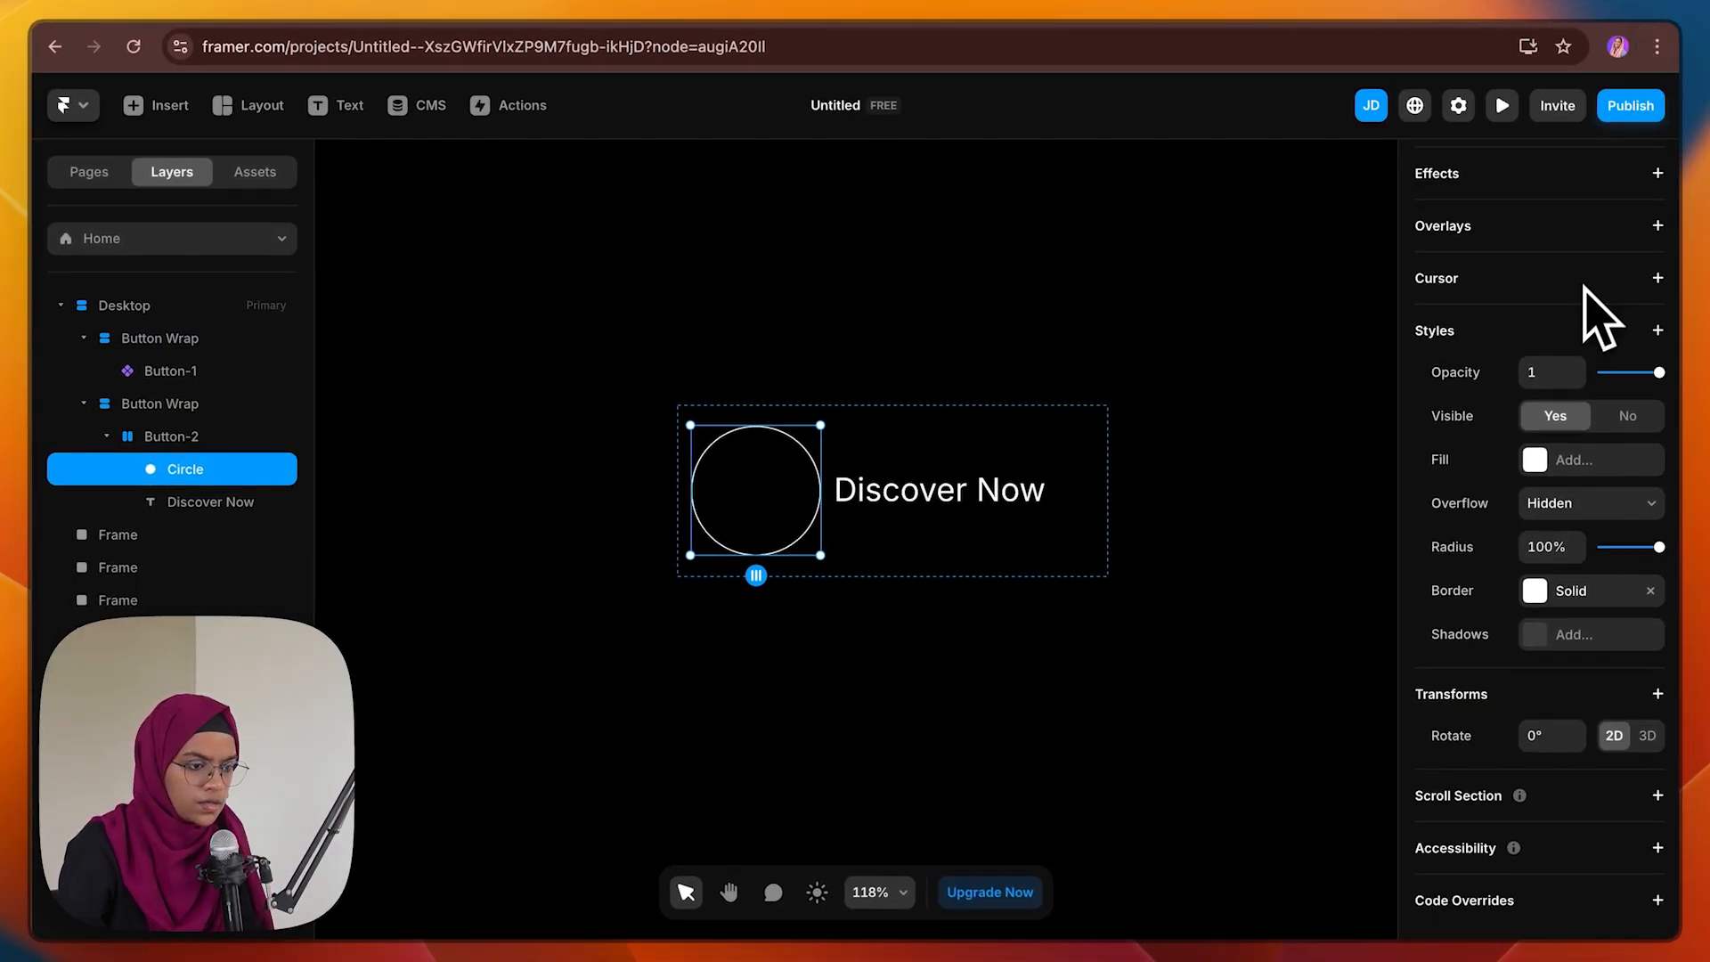
scroll(1581, 452, "up", 5)
left_click(1604, 327)
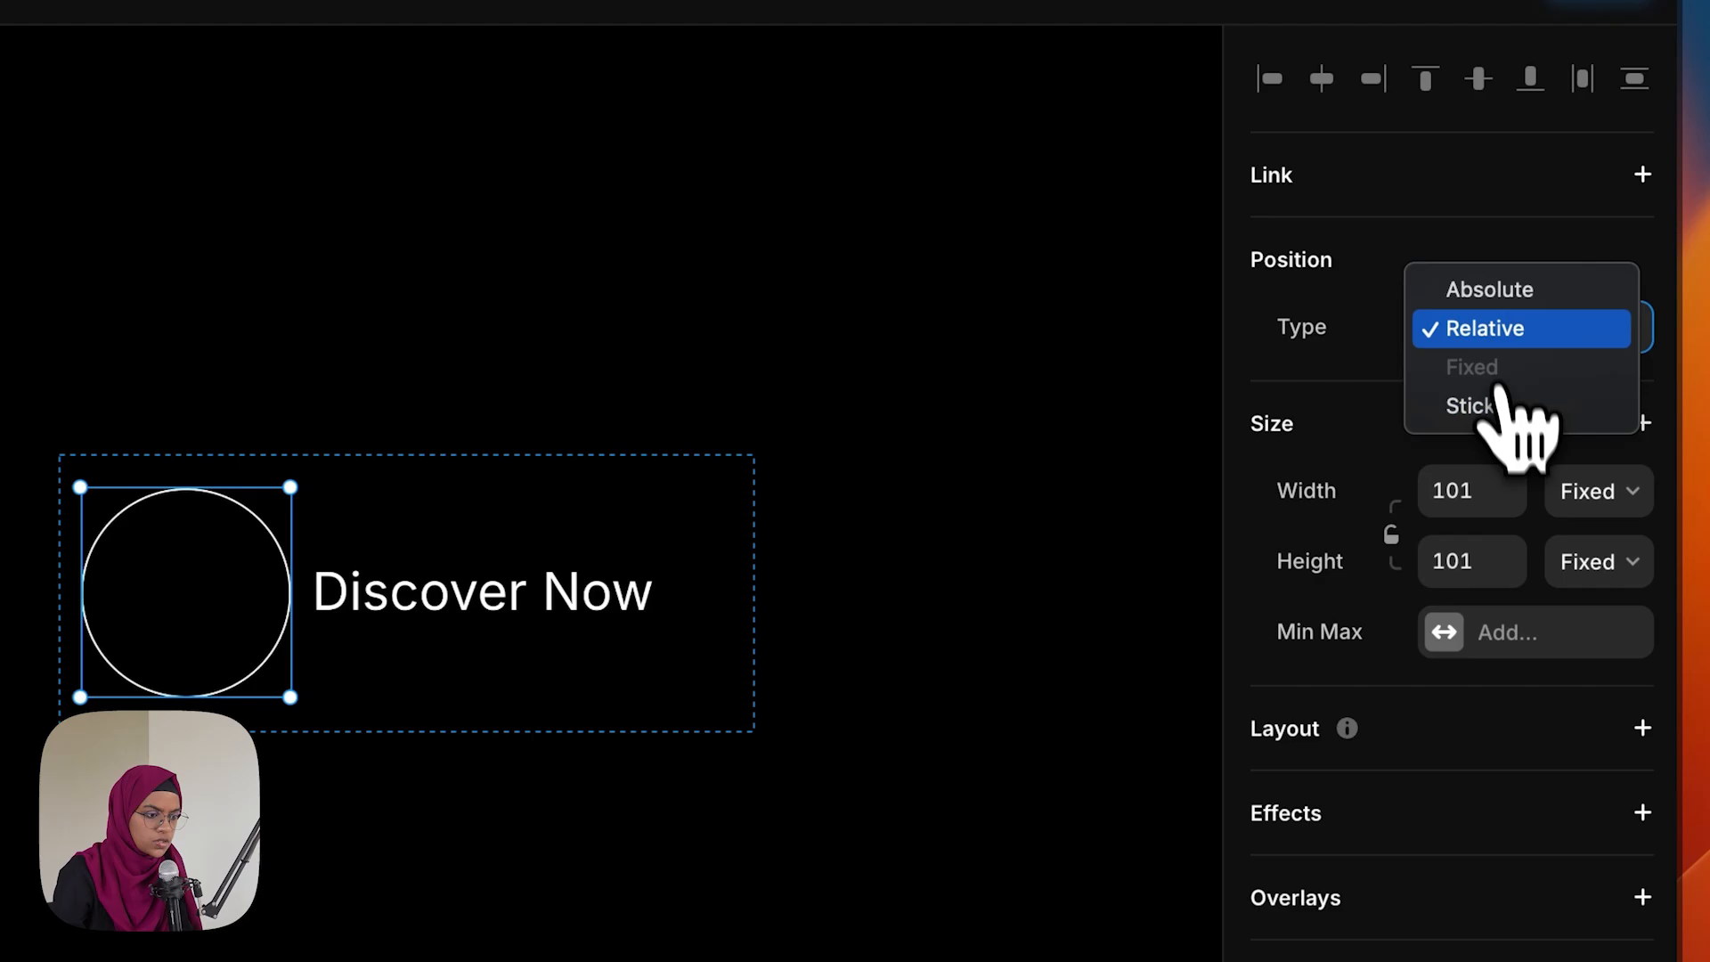
left_click(1490, 306)
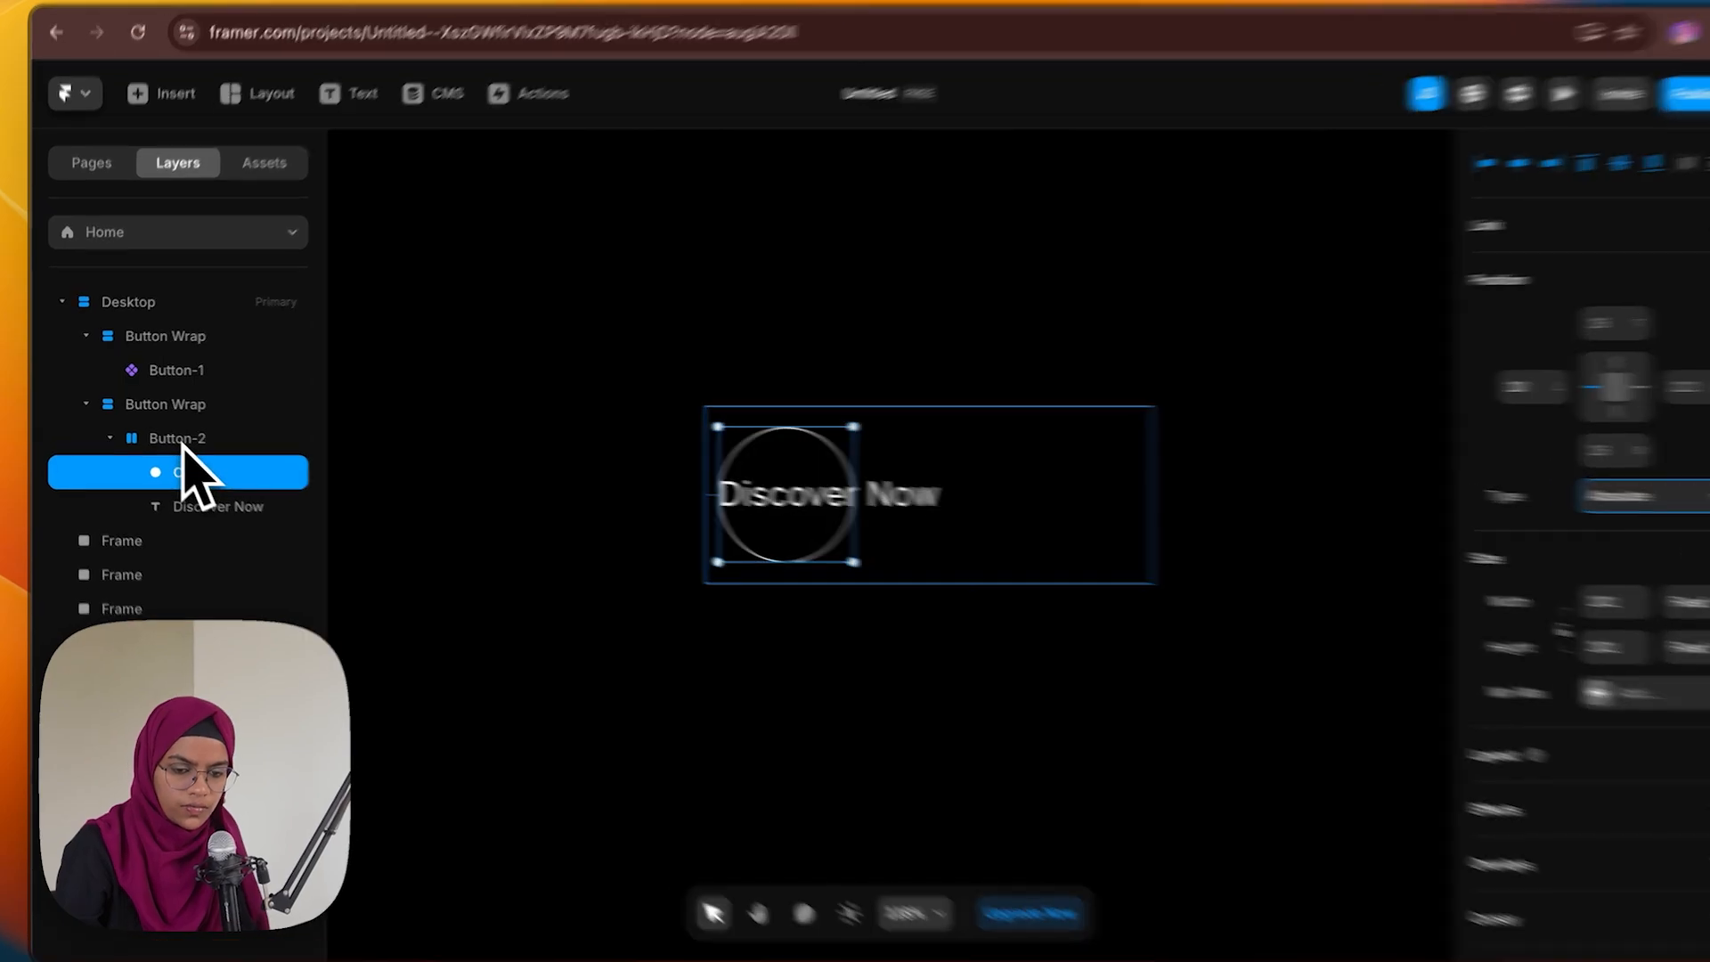
Set Button-2's stack distribution to Center and narrow the frame to about 326 wide
left_click(178, 438)
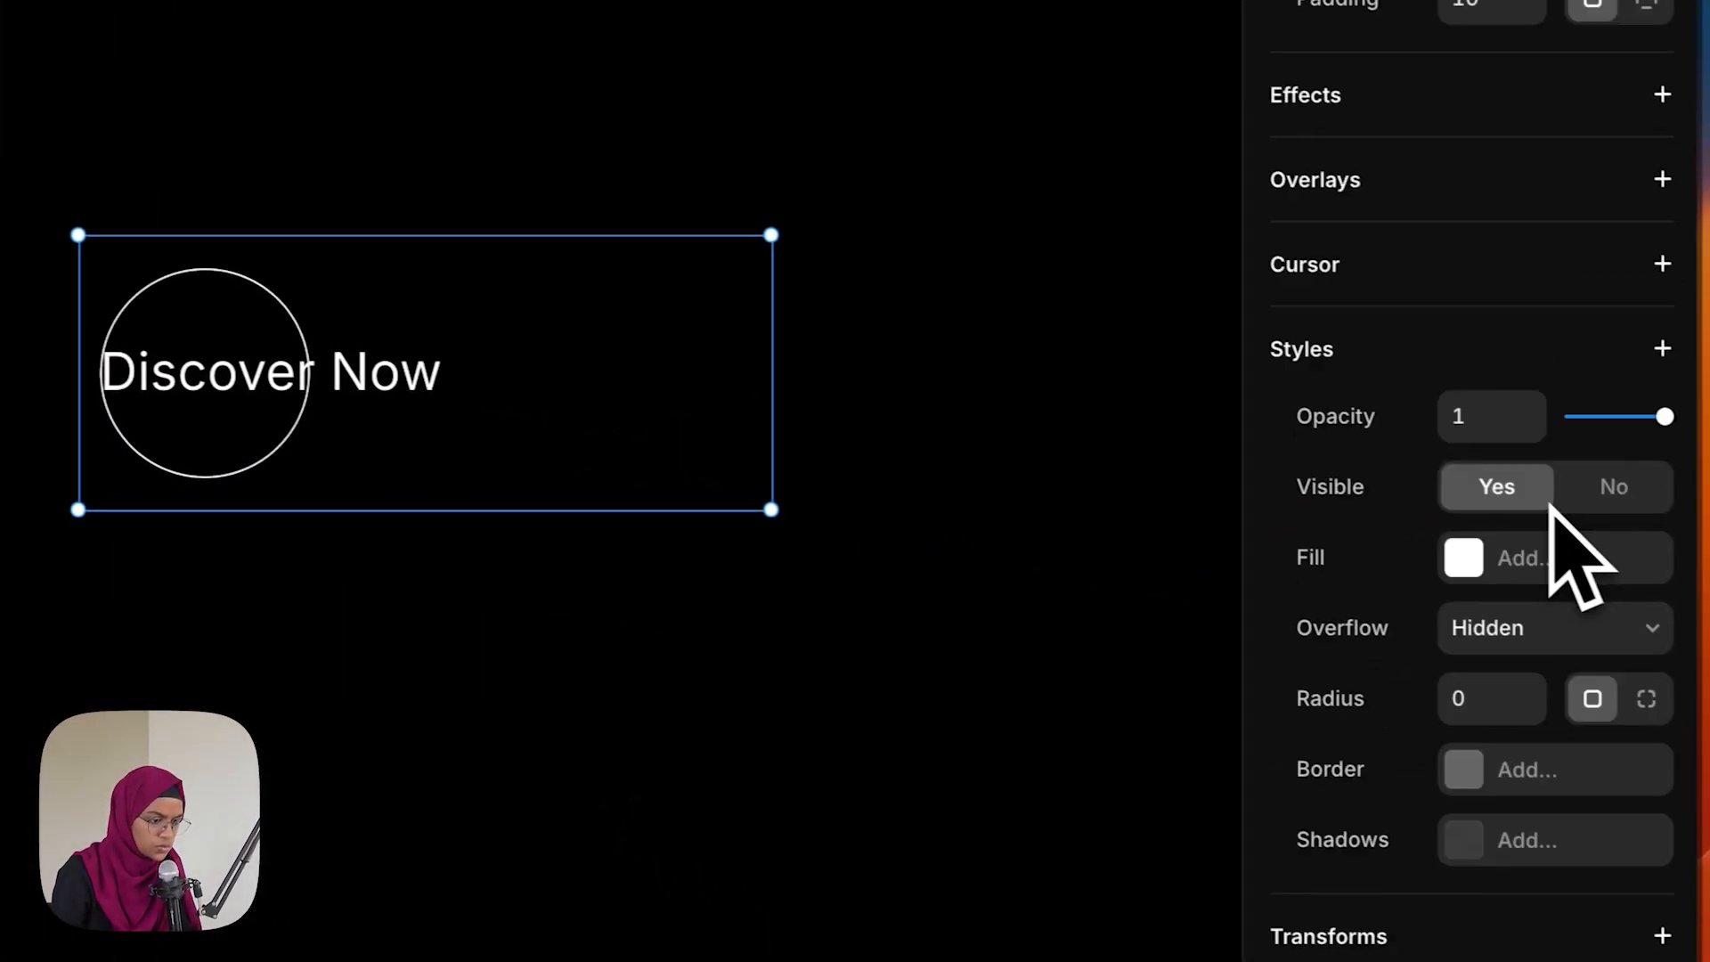
scroll(1555, 535, "up", 8)
left_click(1478, 577)
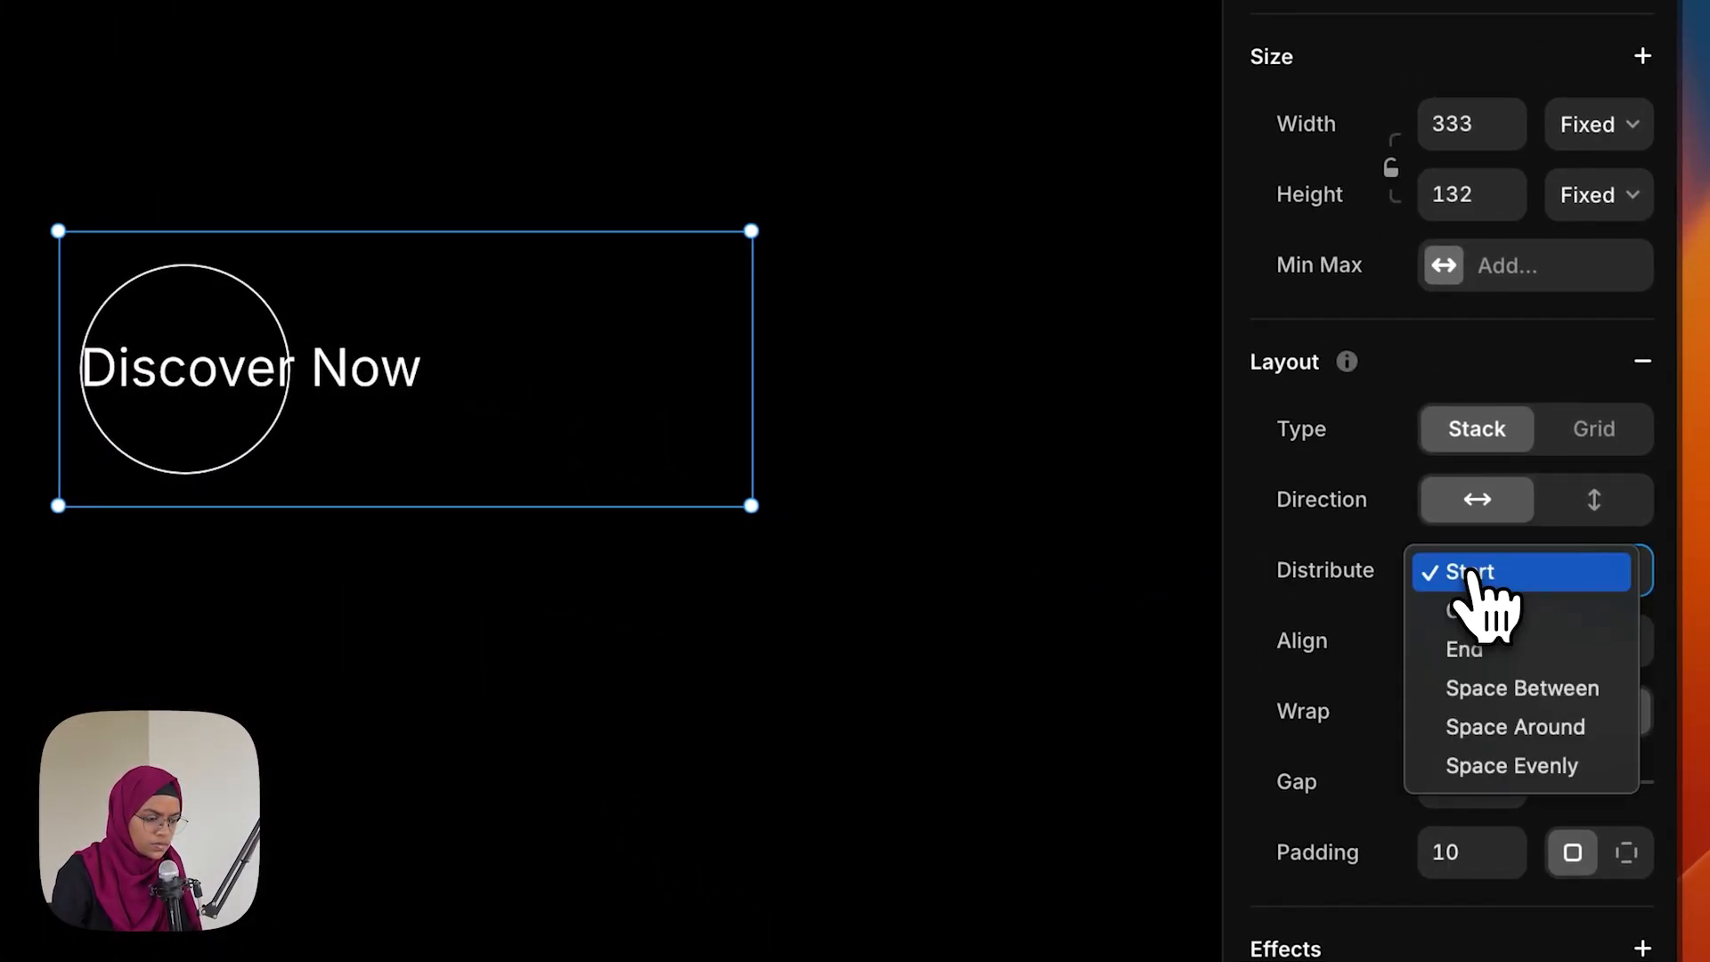
left_click(1497, 615)
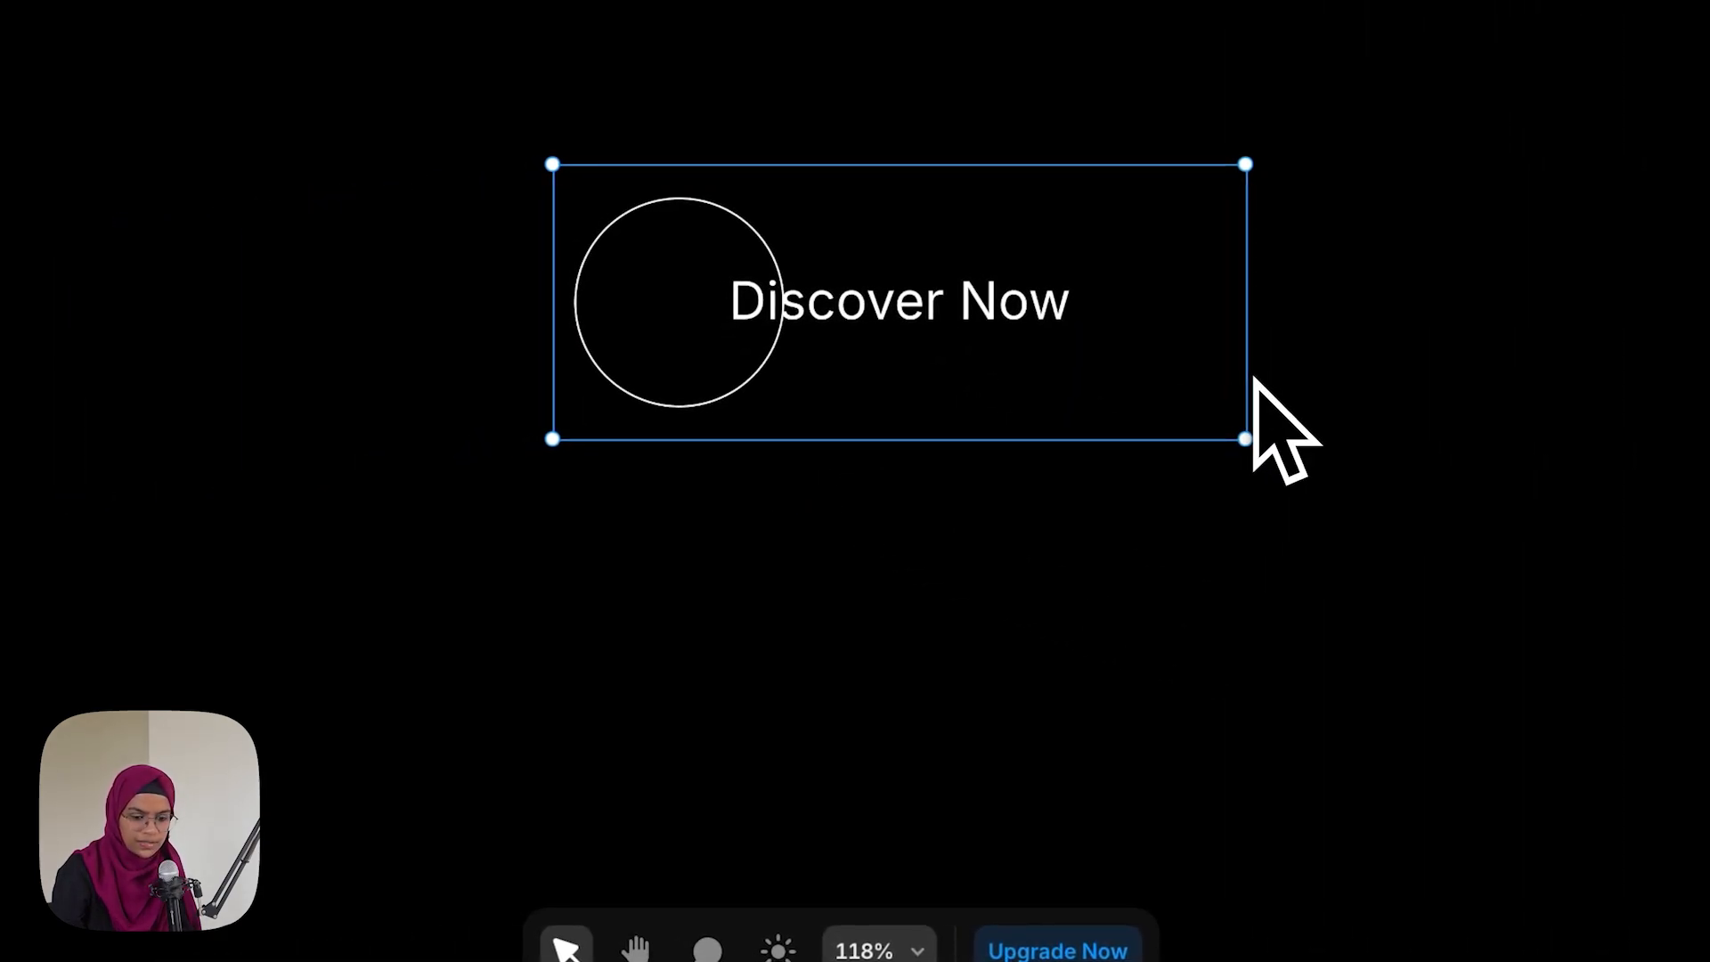
mouse_move(1254, 377)
left_mouse_down()
mouse_move(1251, 356)
mouse_move(1229, 361)
left_mouse_up()
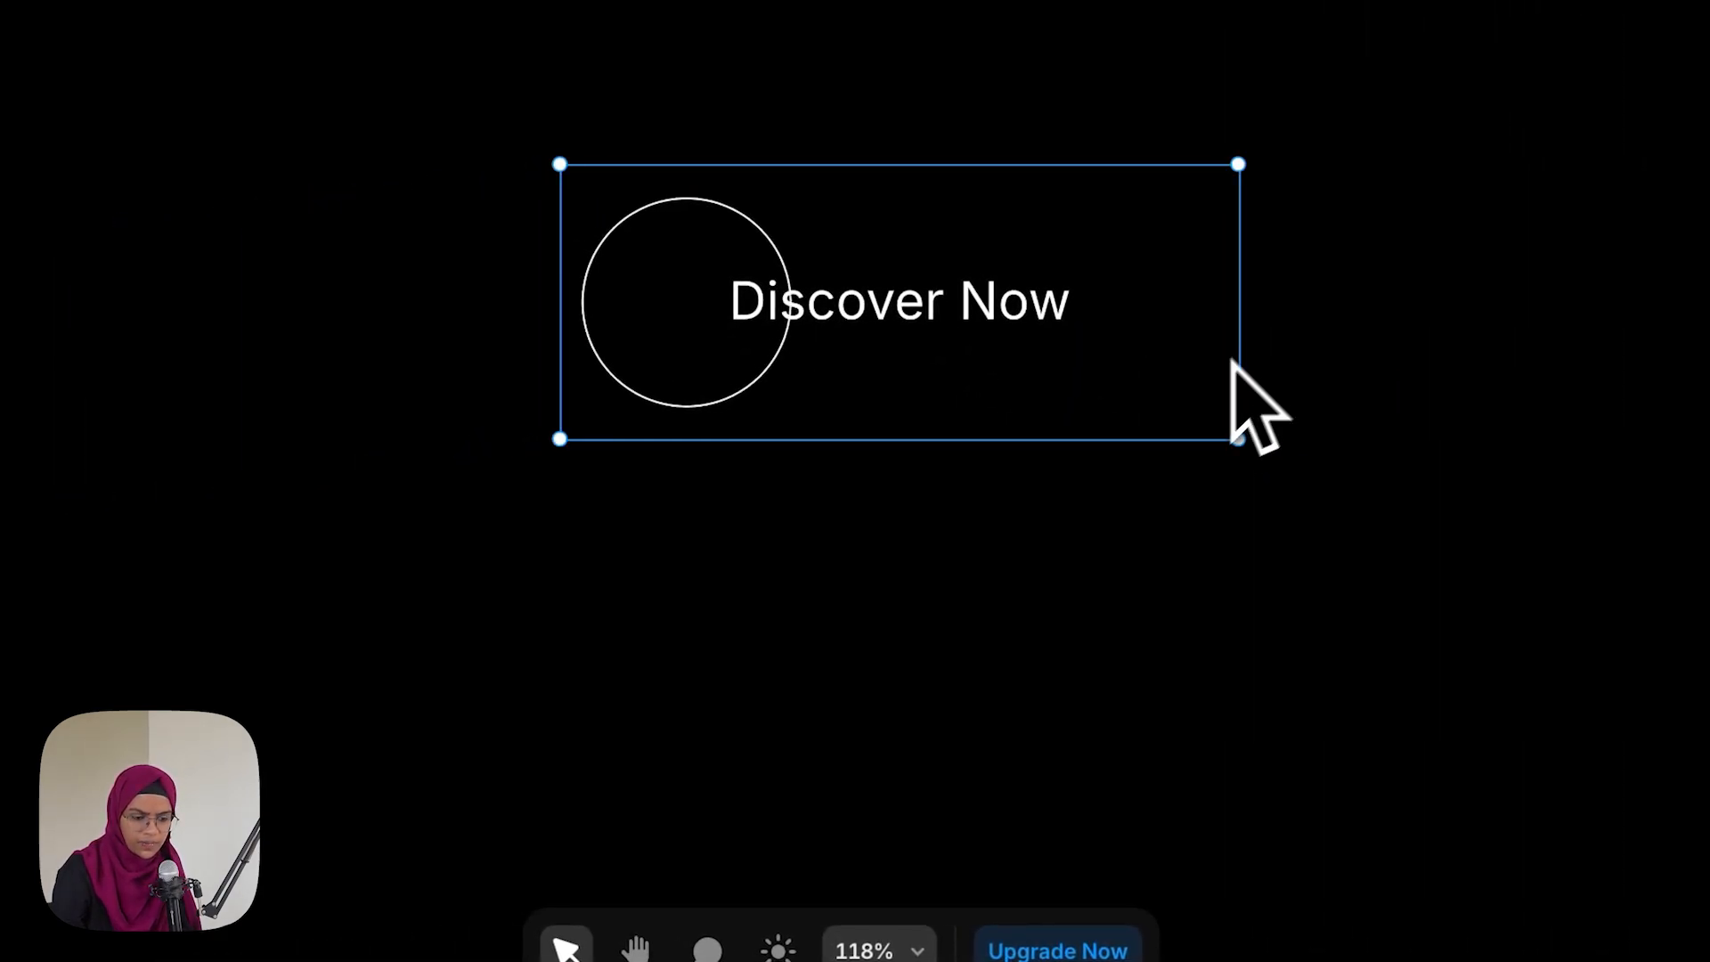
left_click(736, 629)
Create a component from the Button-2 frame, keeping the name Button-2
left_click(115, 481)
left_click(146, 429)
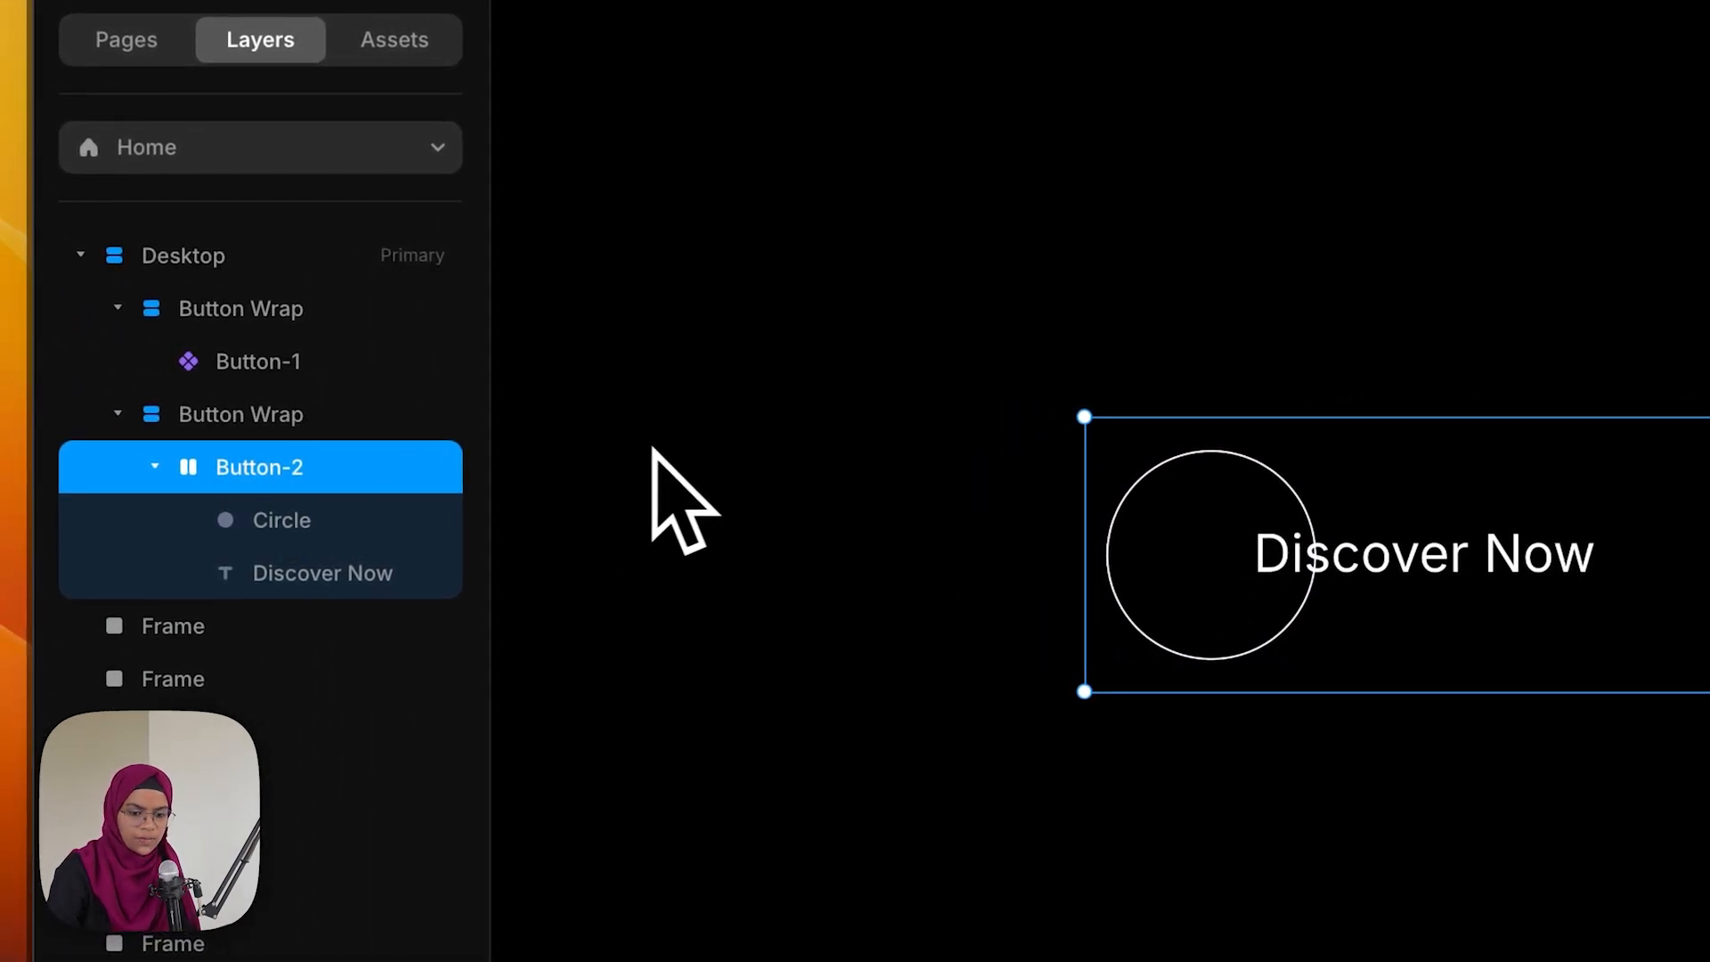
right_click(361, 470)
left_click(418, 314)
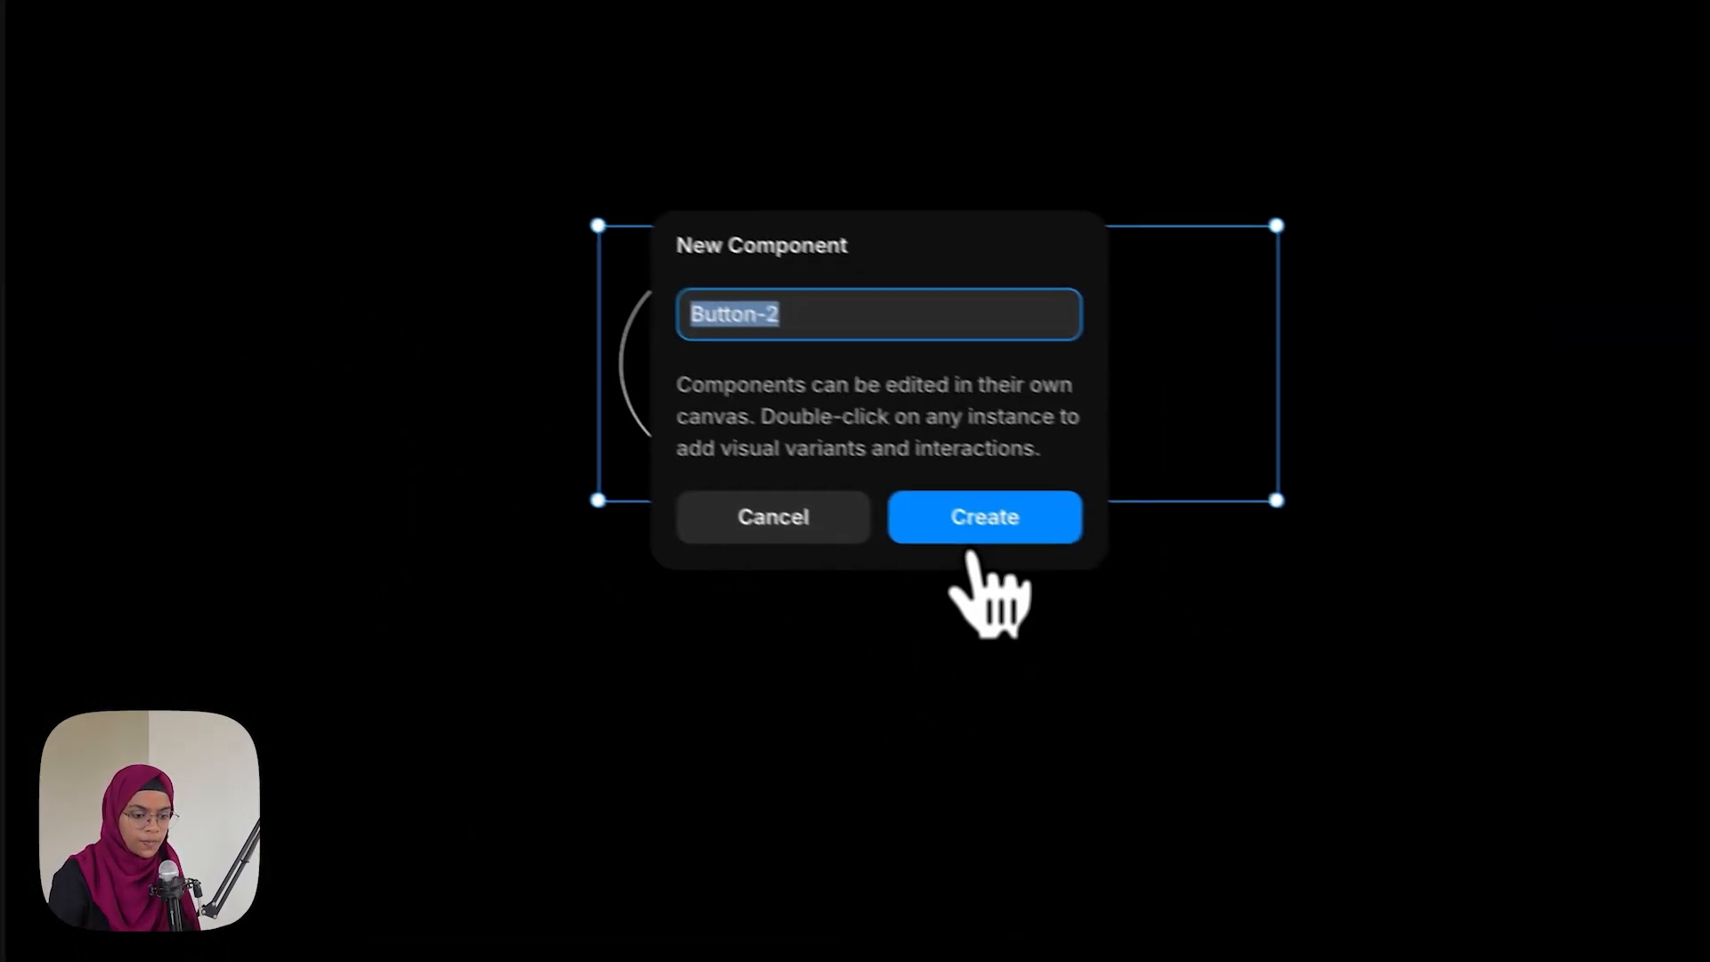
left_click(1465, 718)
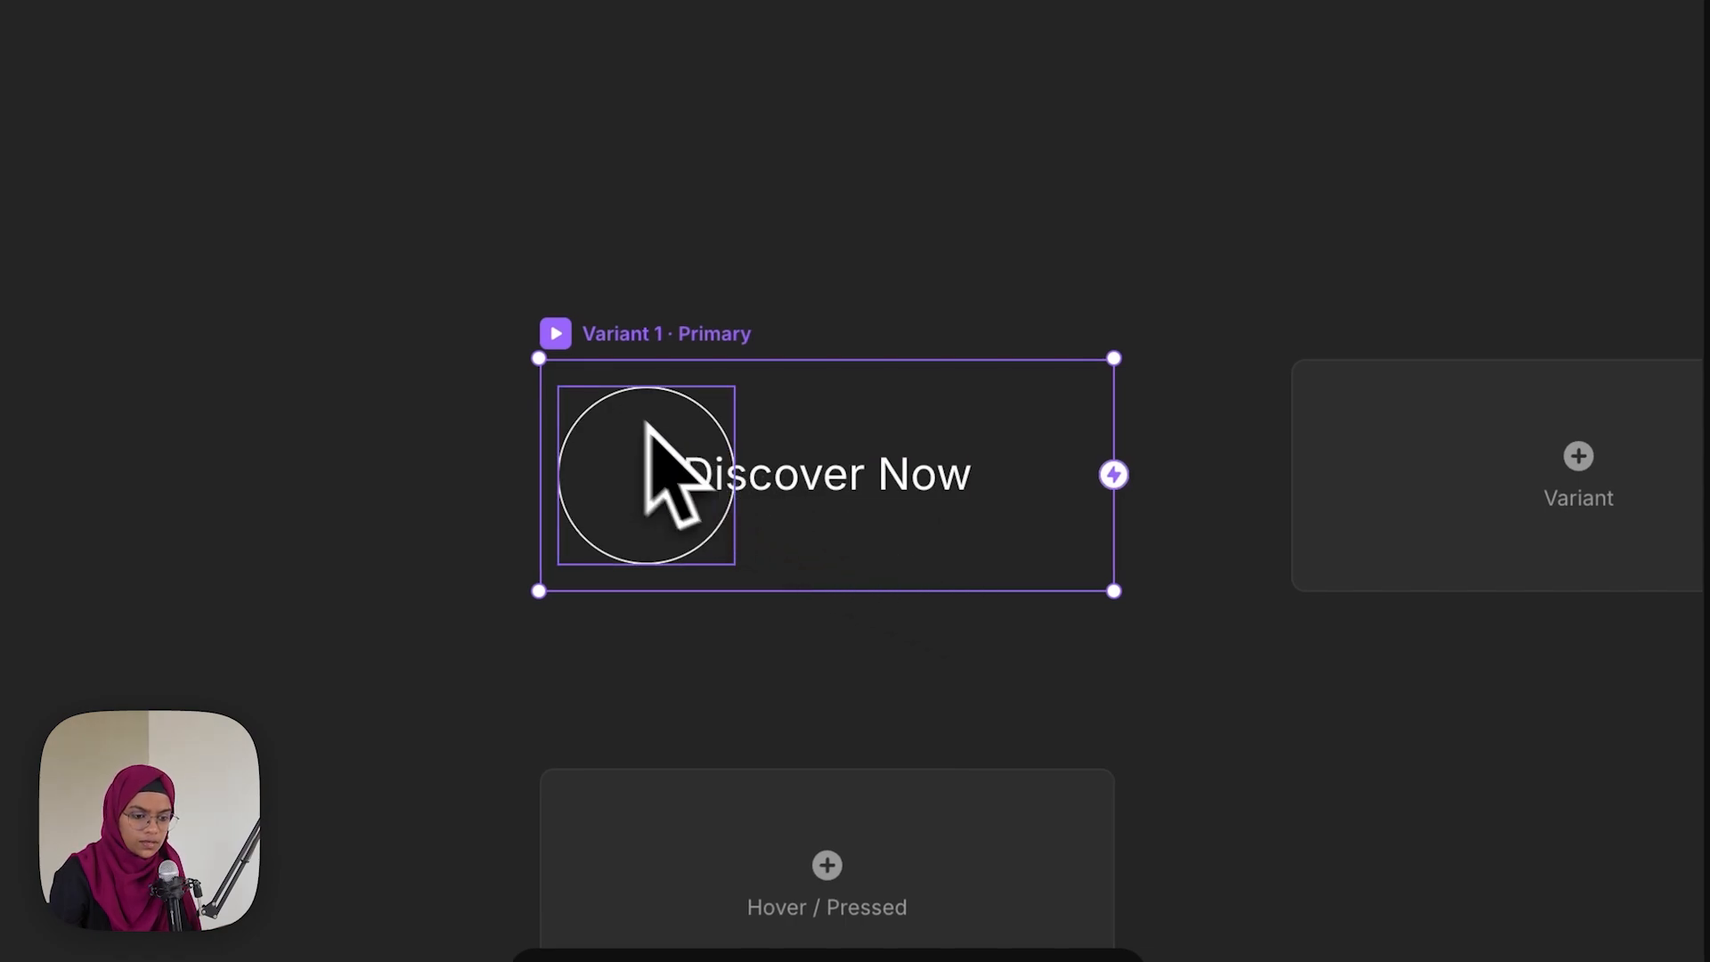
Add a second variant beside the primary variant of the Button-2 component
left_click(898, 700)
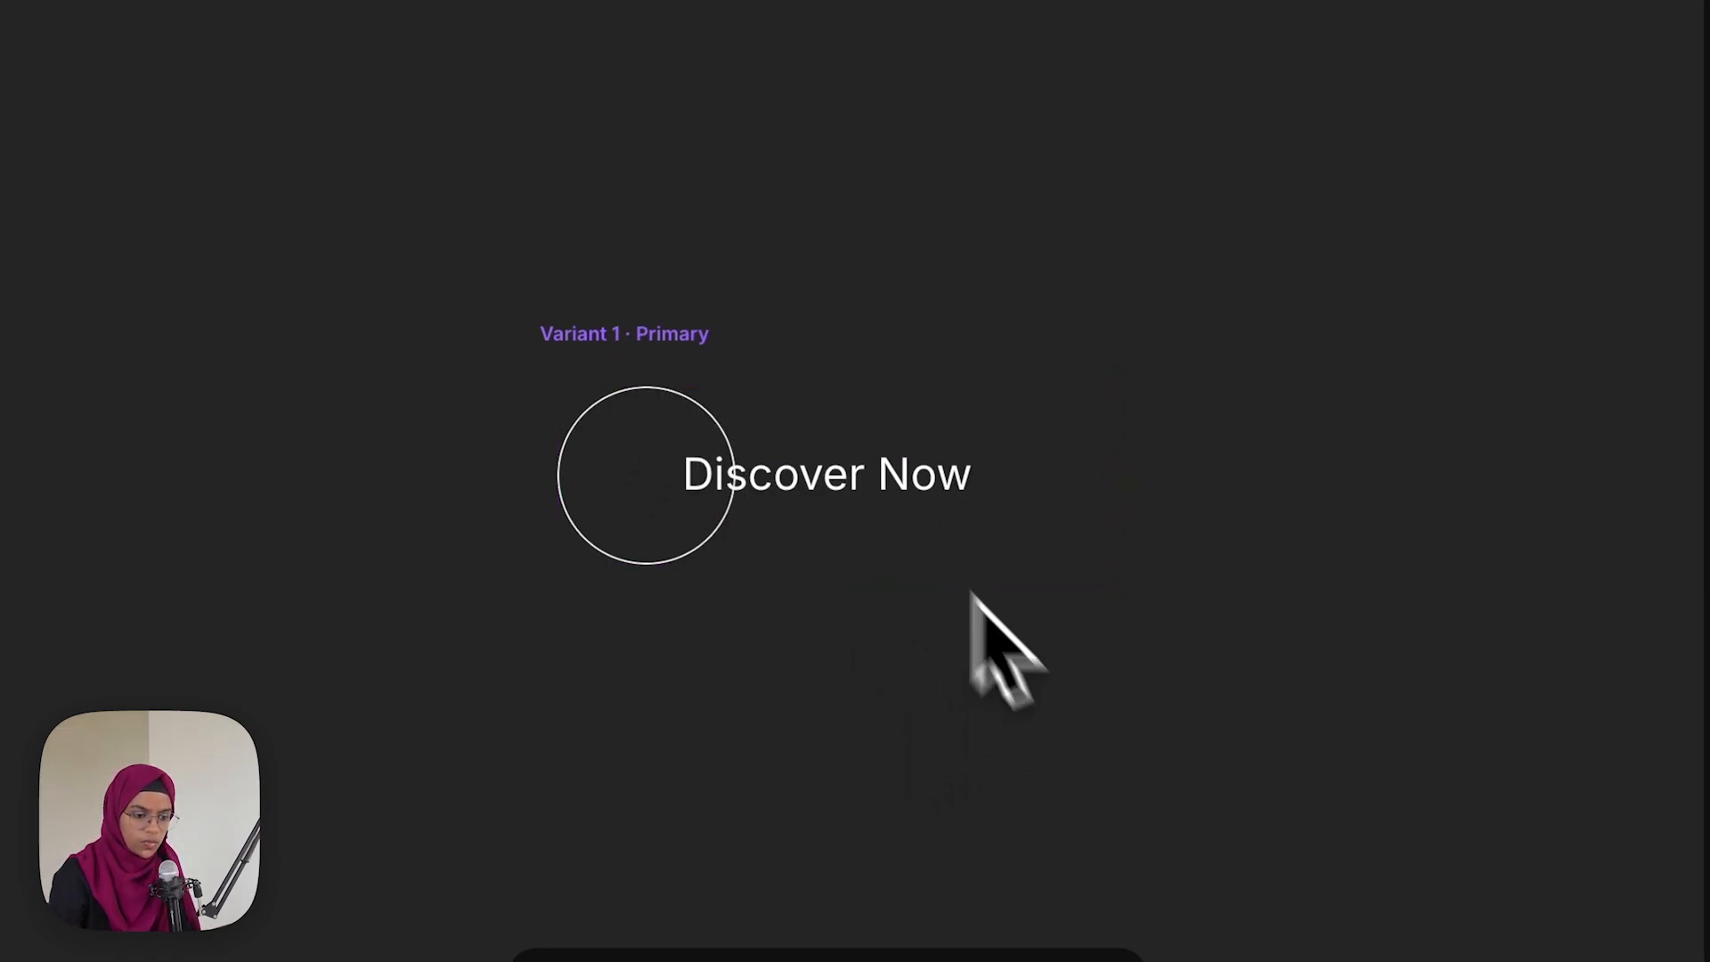
left_click(713, 369)
left_click(1301, 535)
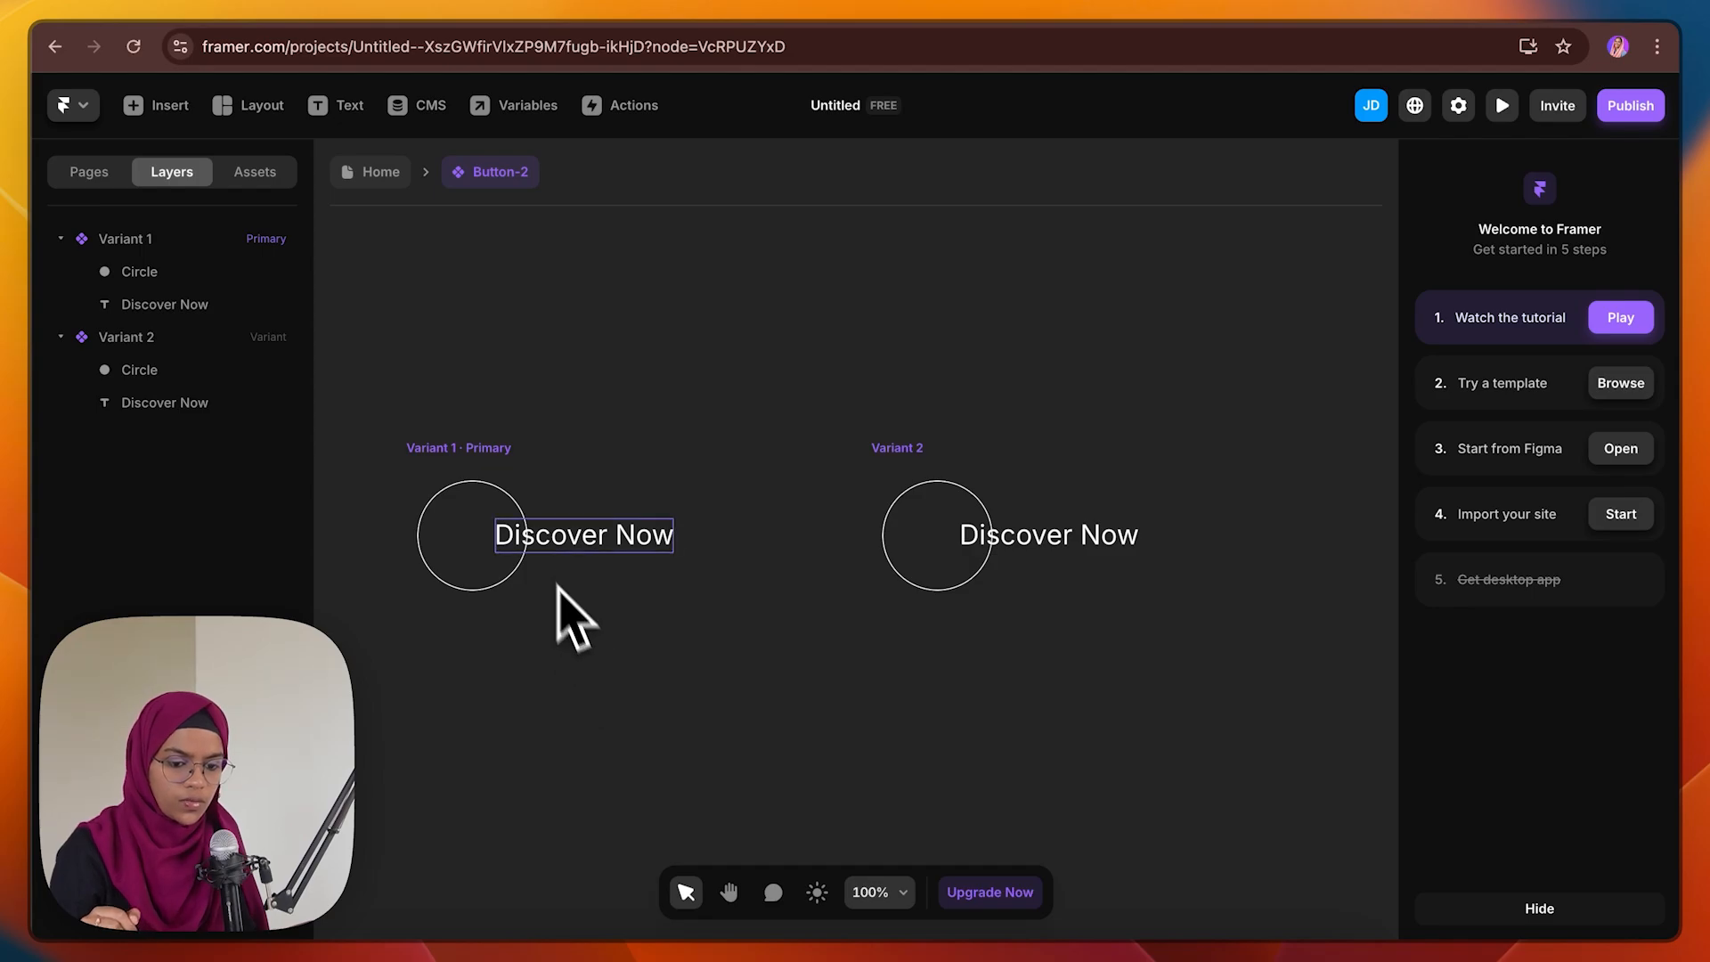
Shrink the circle in Variant 2 to about 71 × 71 and center it vertically within the variant
left_click(901, 551)
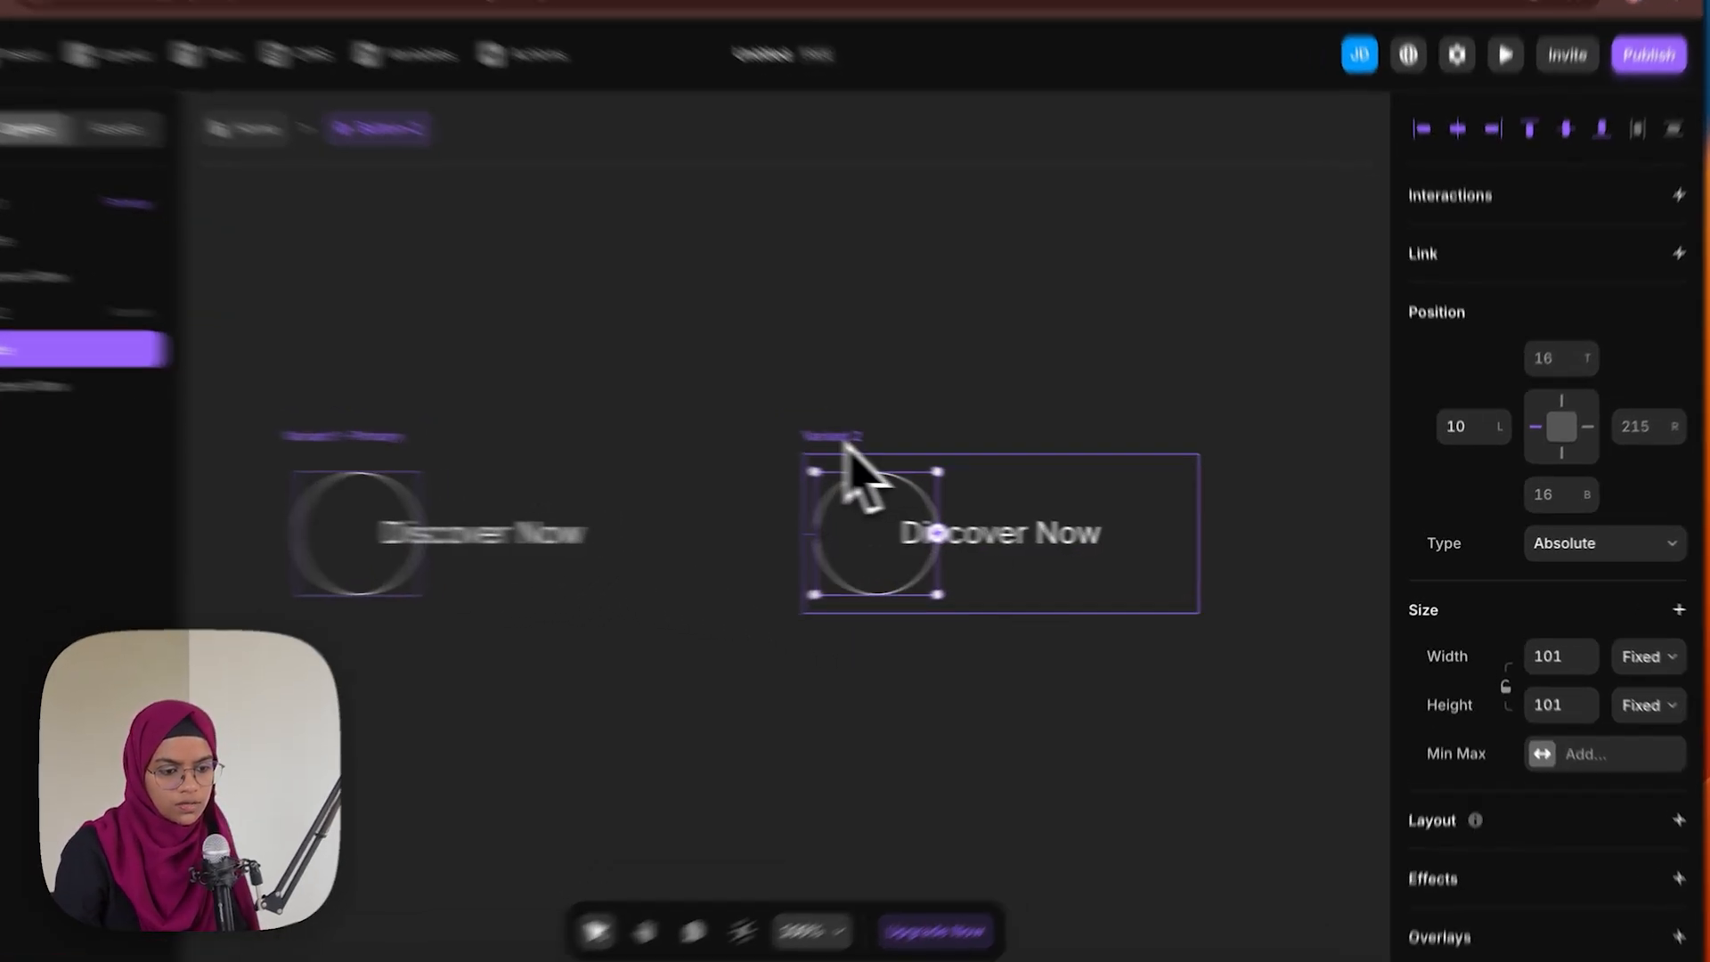
left_click(900, 448)
left_click(946, 564)
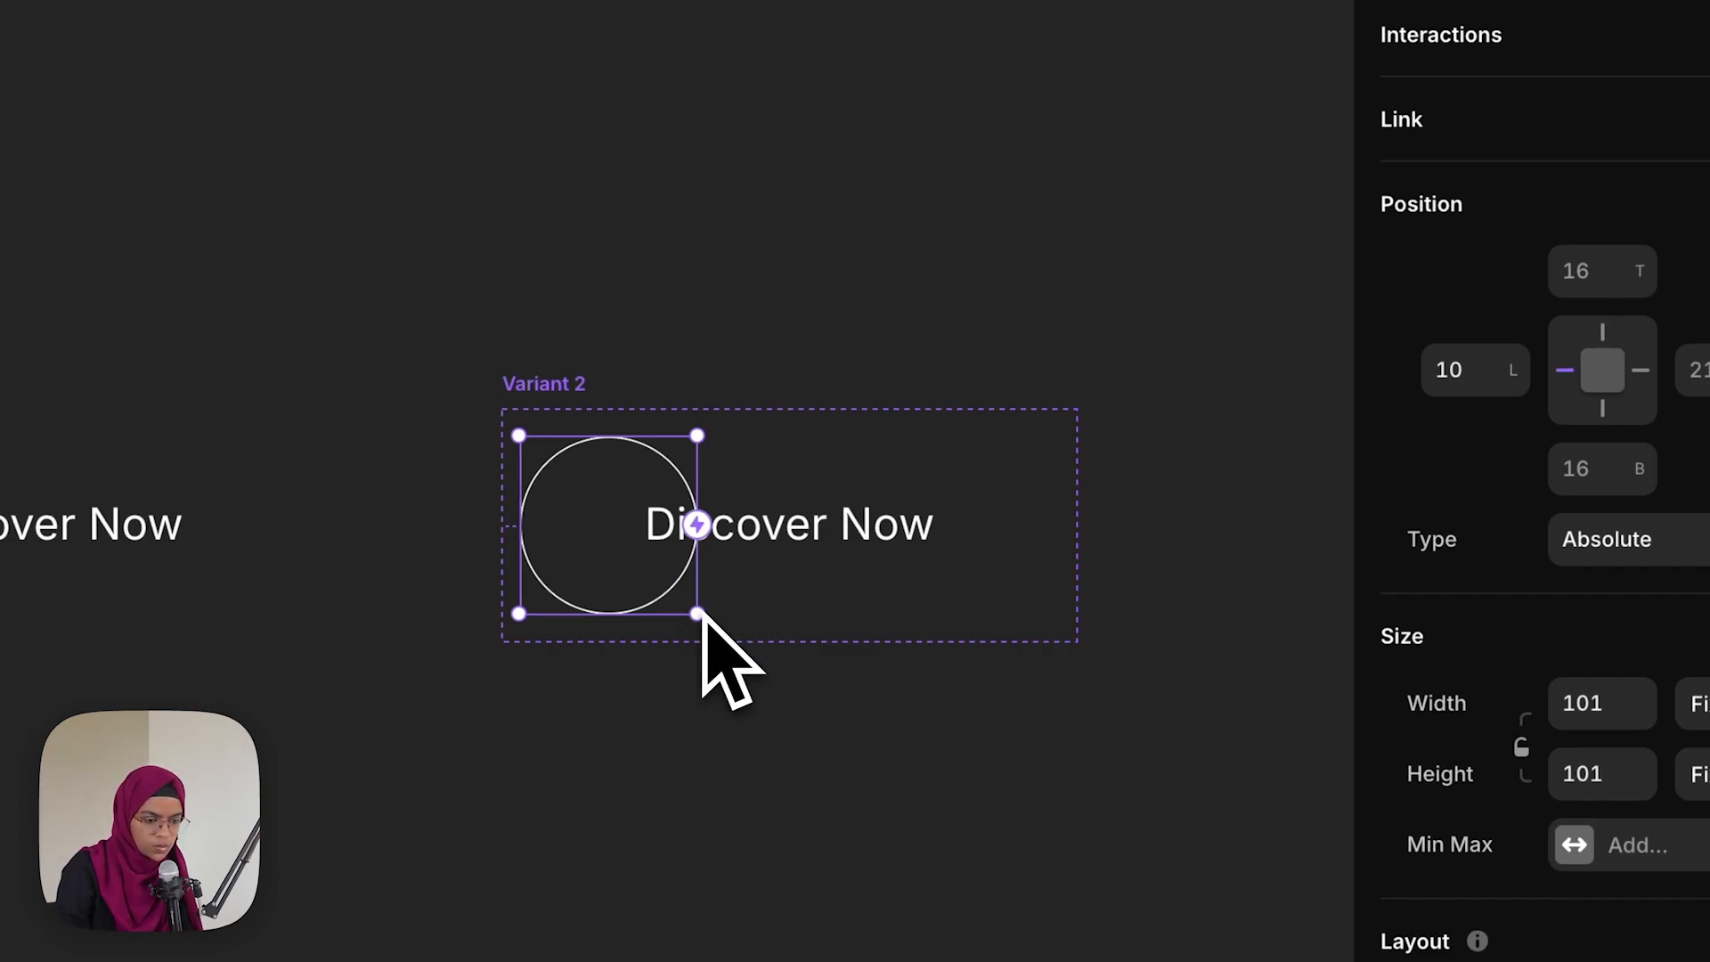
left_click_drag(698, 614, 649, 571)
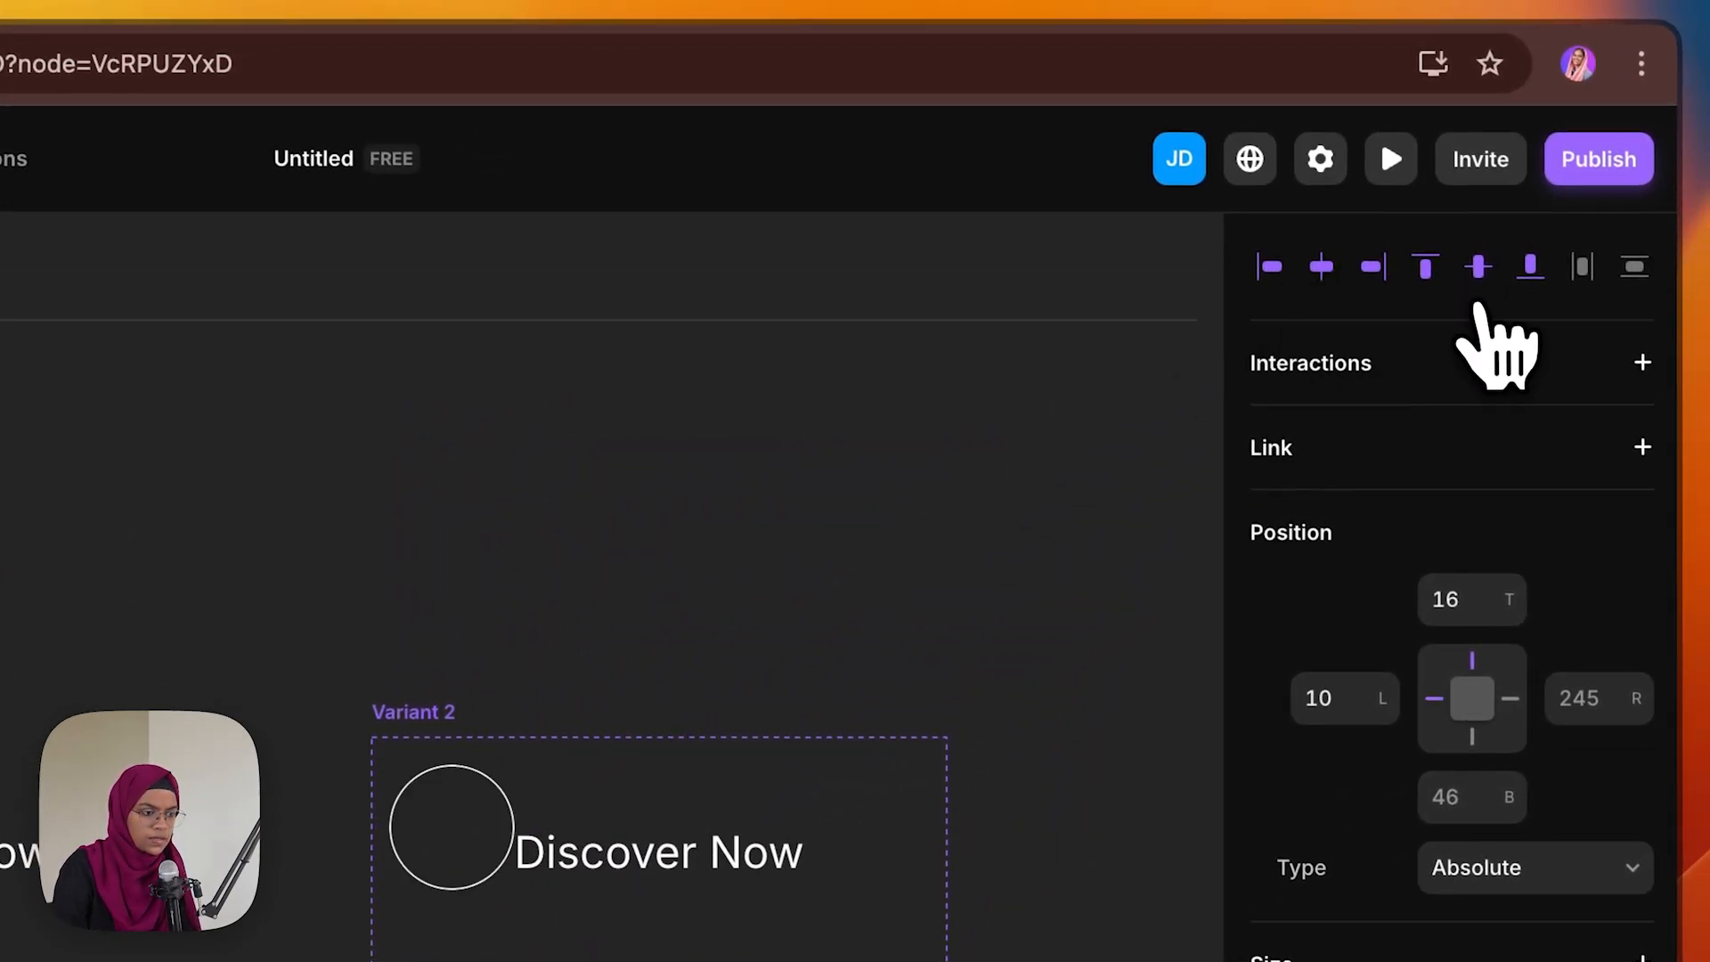
left_click(1478, 267)
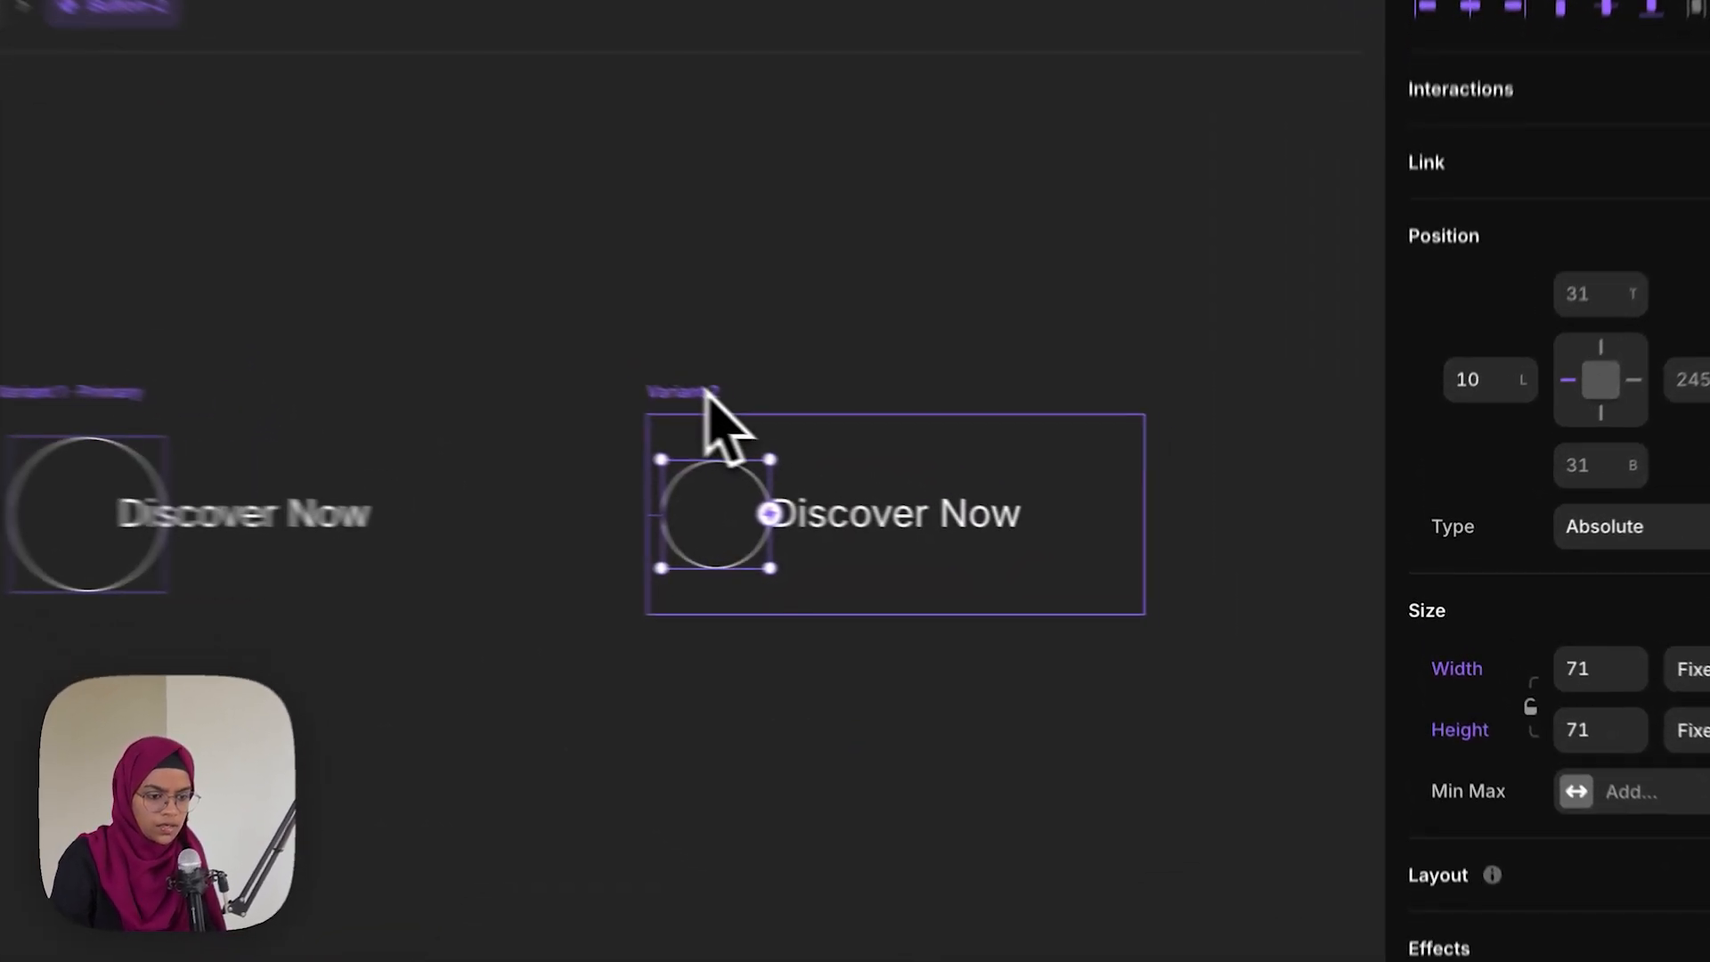
left_click(909, 450)
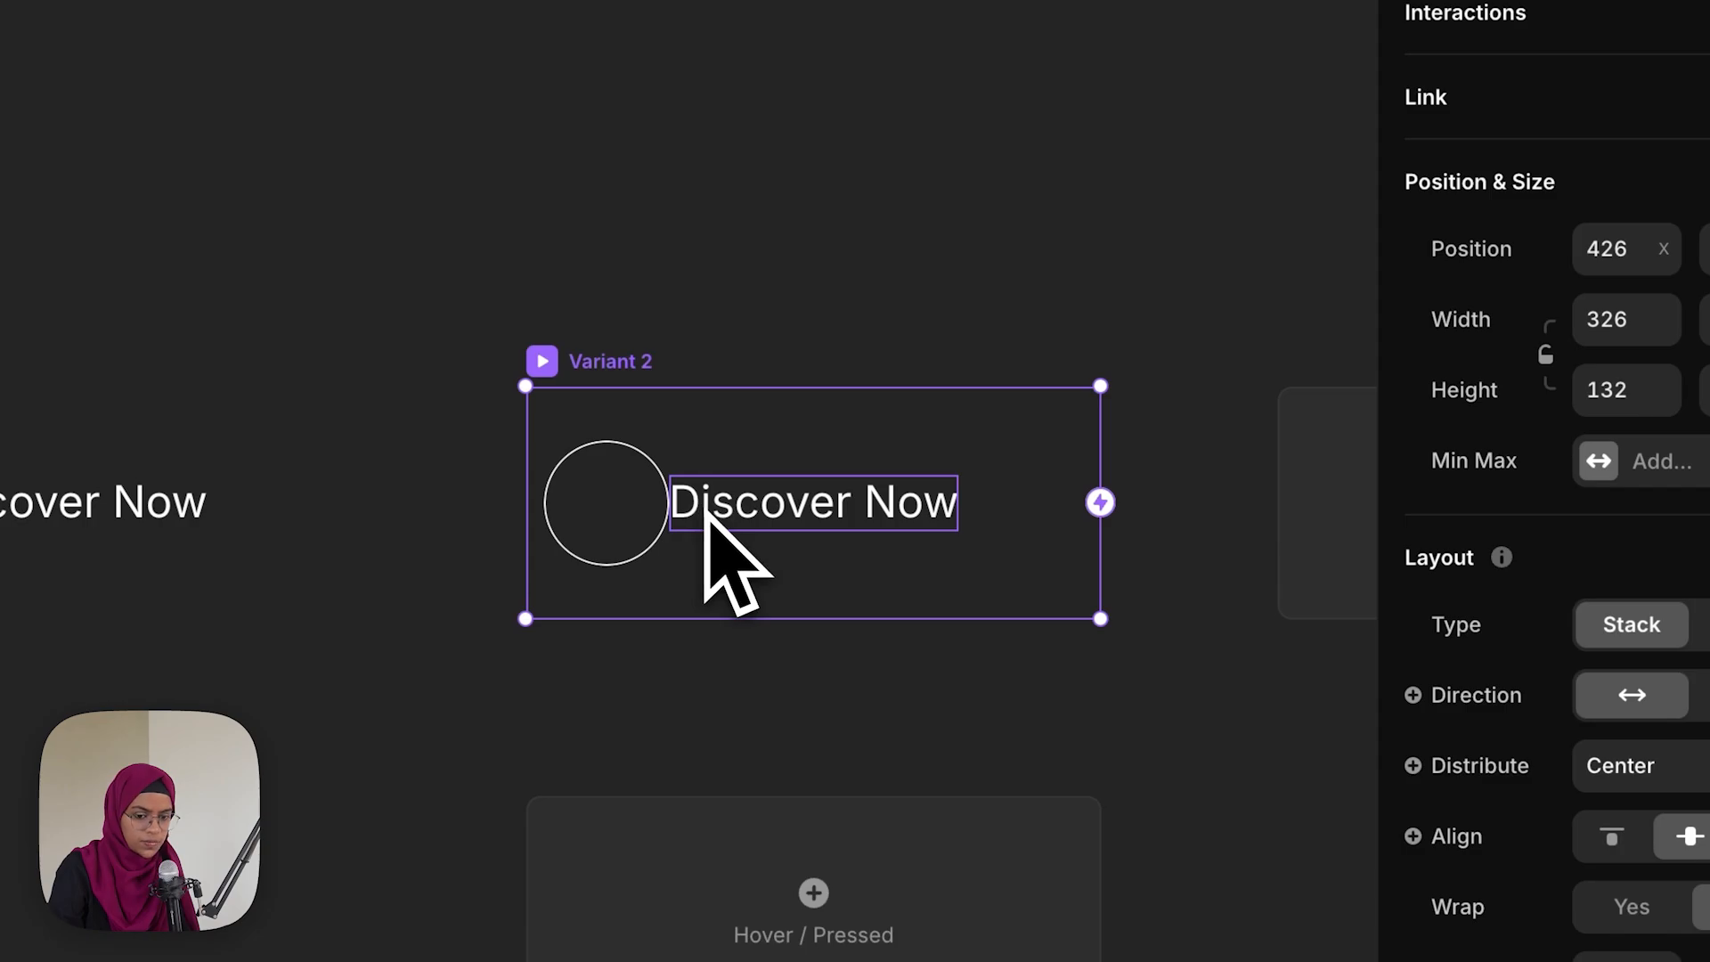
Set individual padding on Variant 2 of Button-2, with the left padding at 25
left_click(1624, 830)
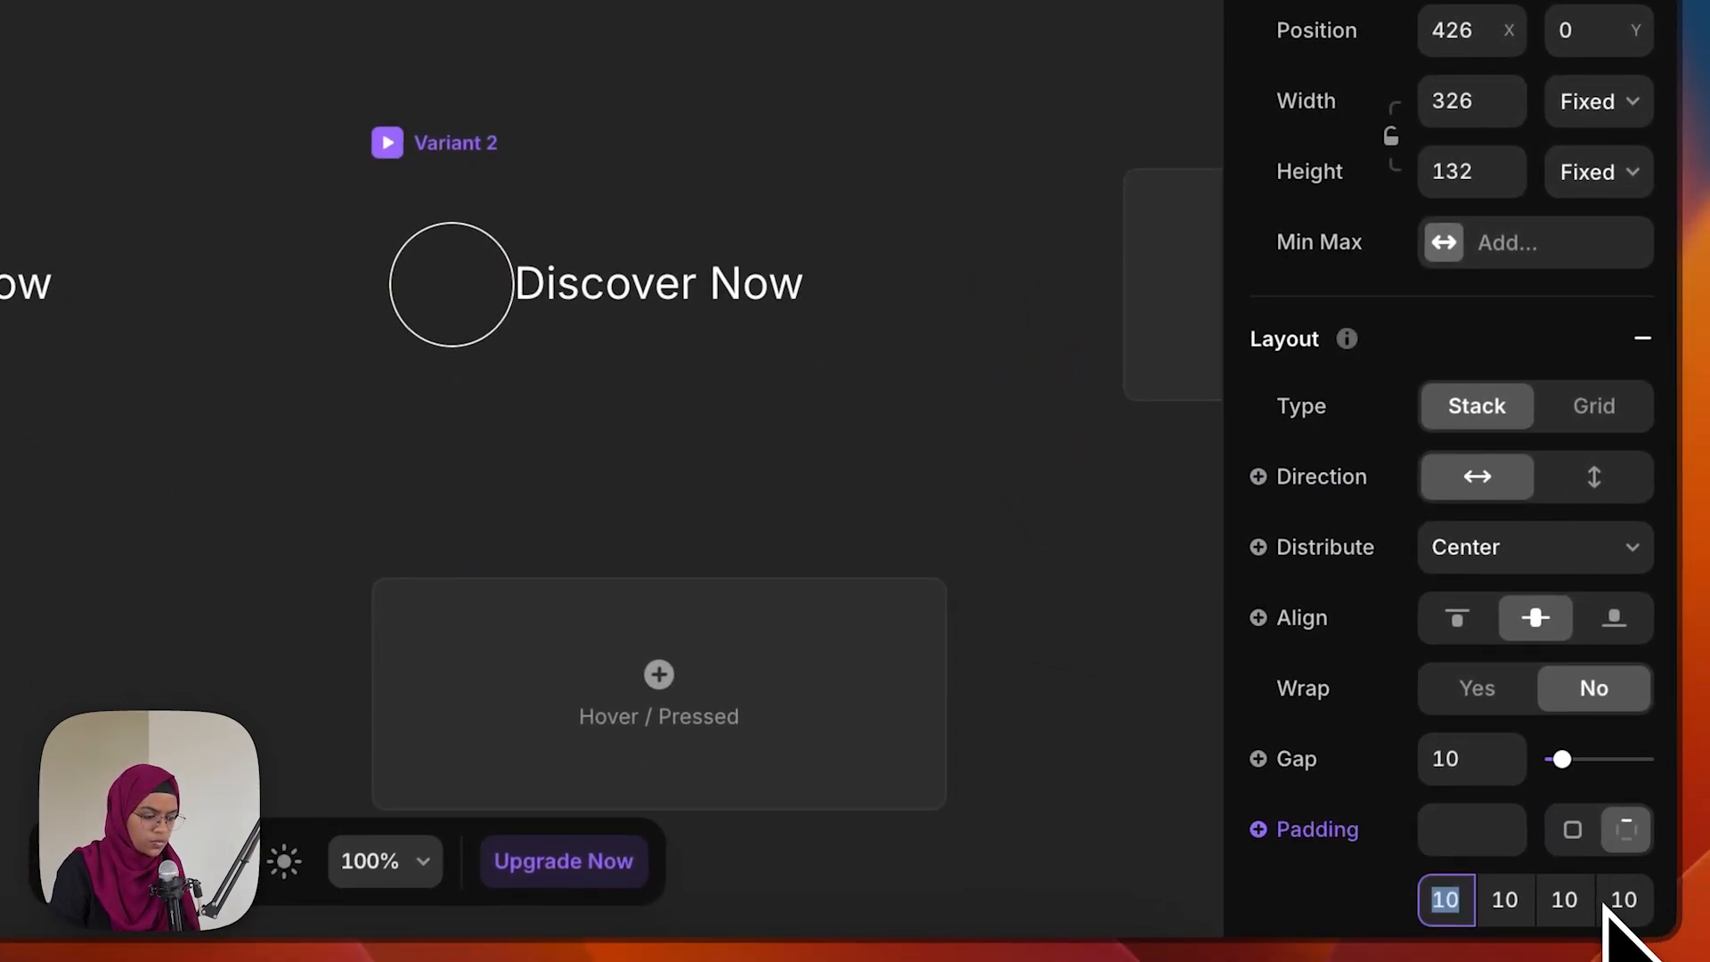
scroll(1611, 913, "down", 1)
left_click(1634, 844)
type("25")
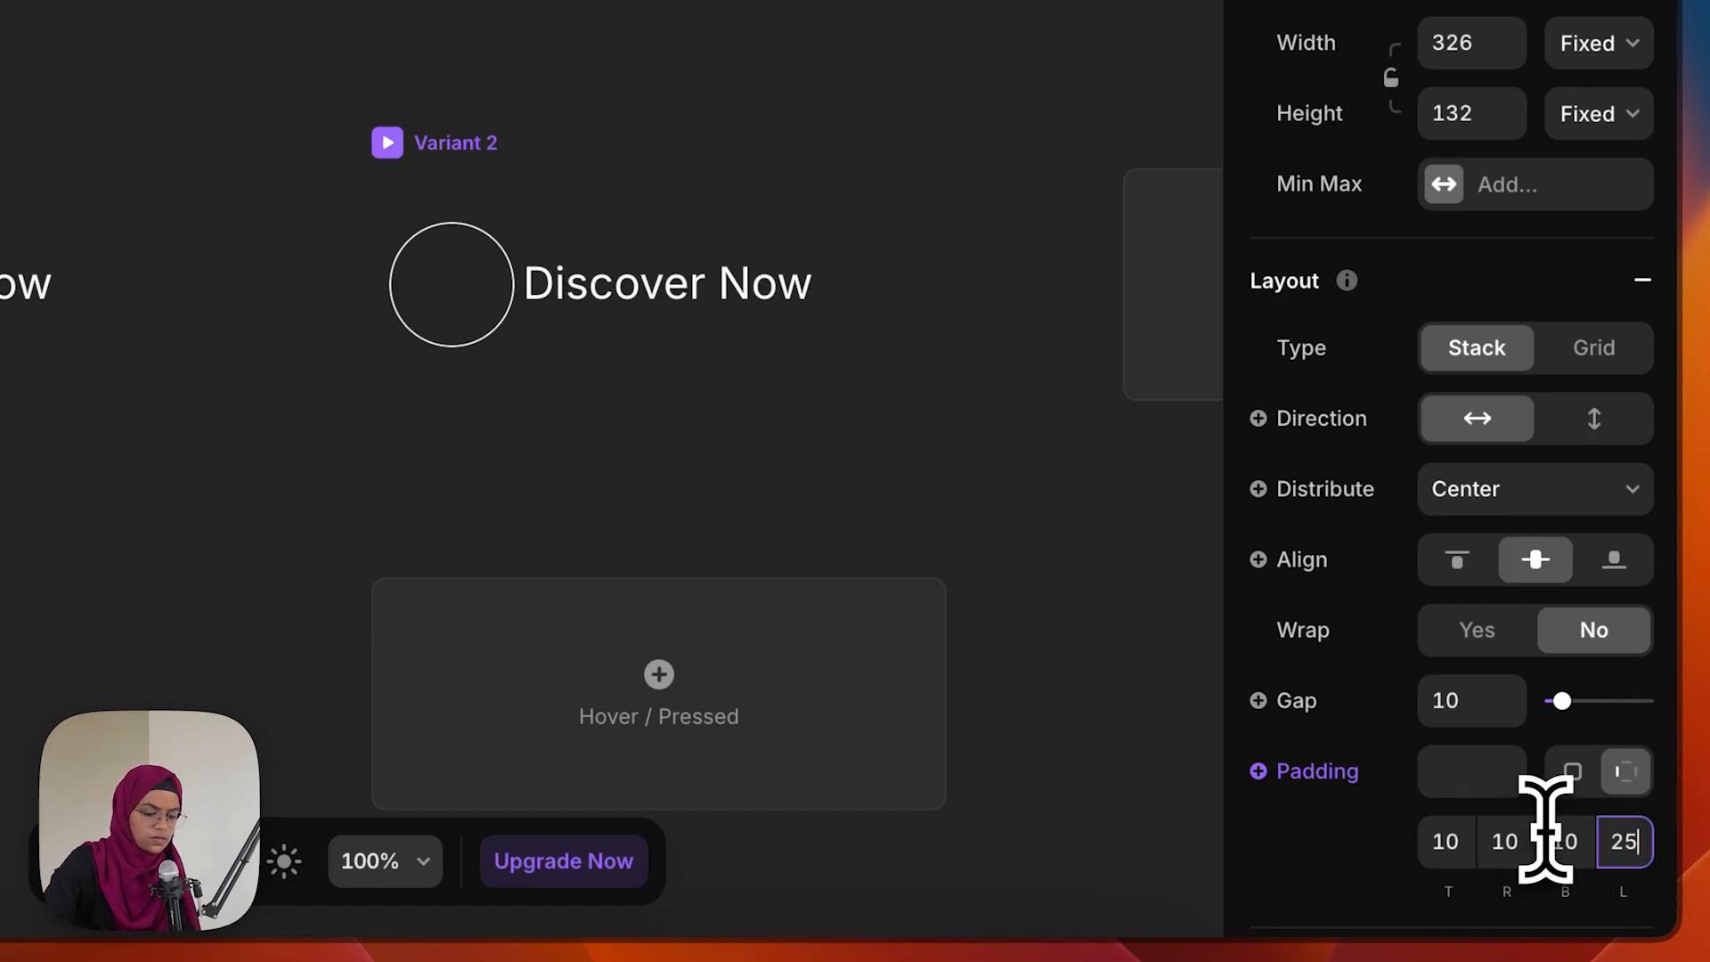
left_click(559, 413)
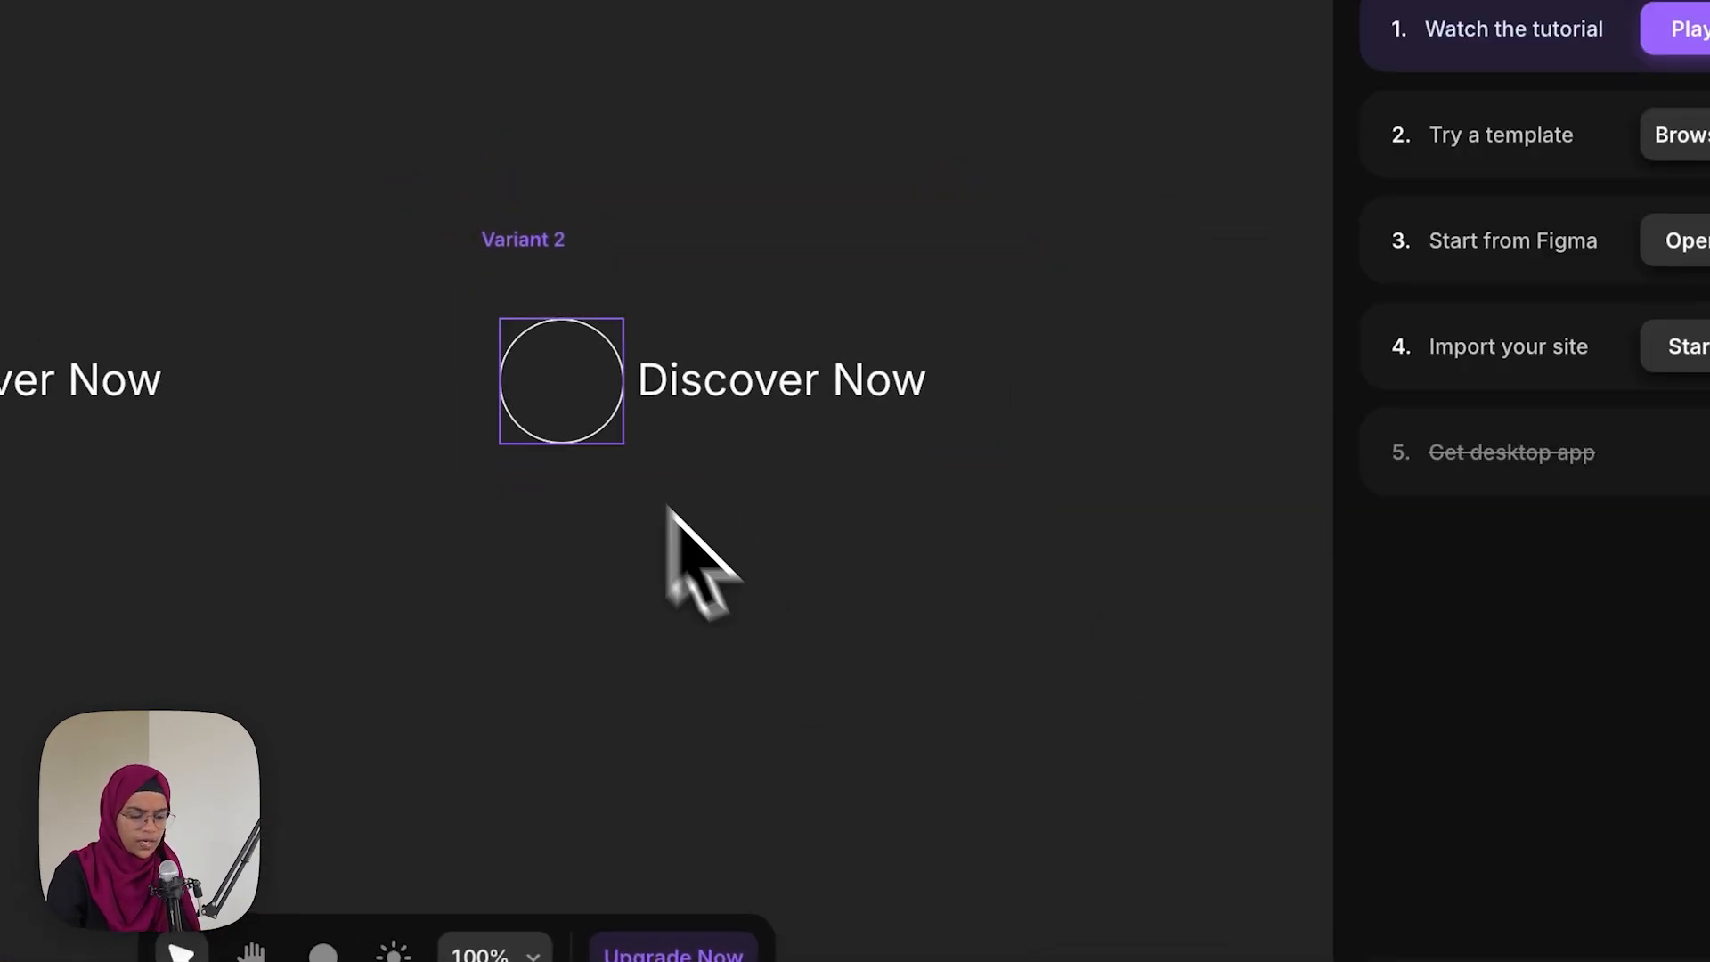
Fill the circle in Variant 2 with solid white, #FFFFFF
left_click(579, 429)
scroll(1501, 797, "down", 1)
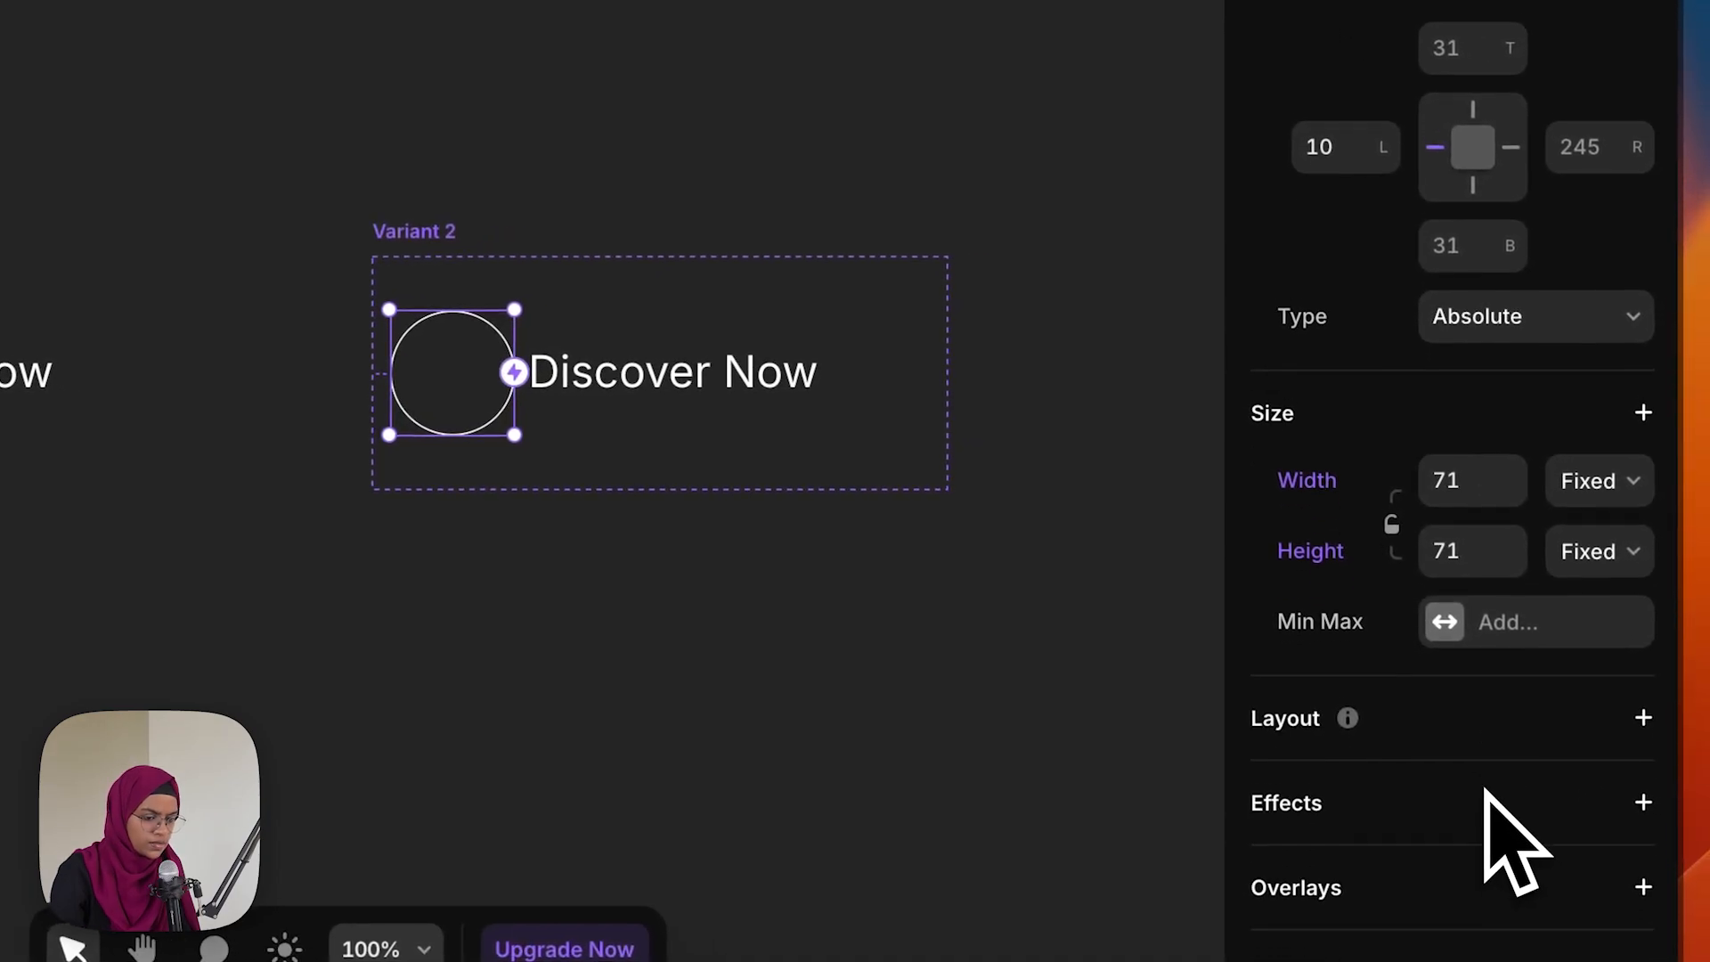
scroll(1515, 842, "down", 10)
left_click(1259, 541)
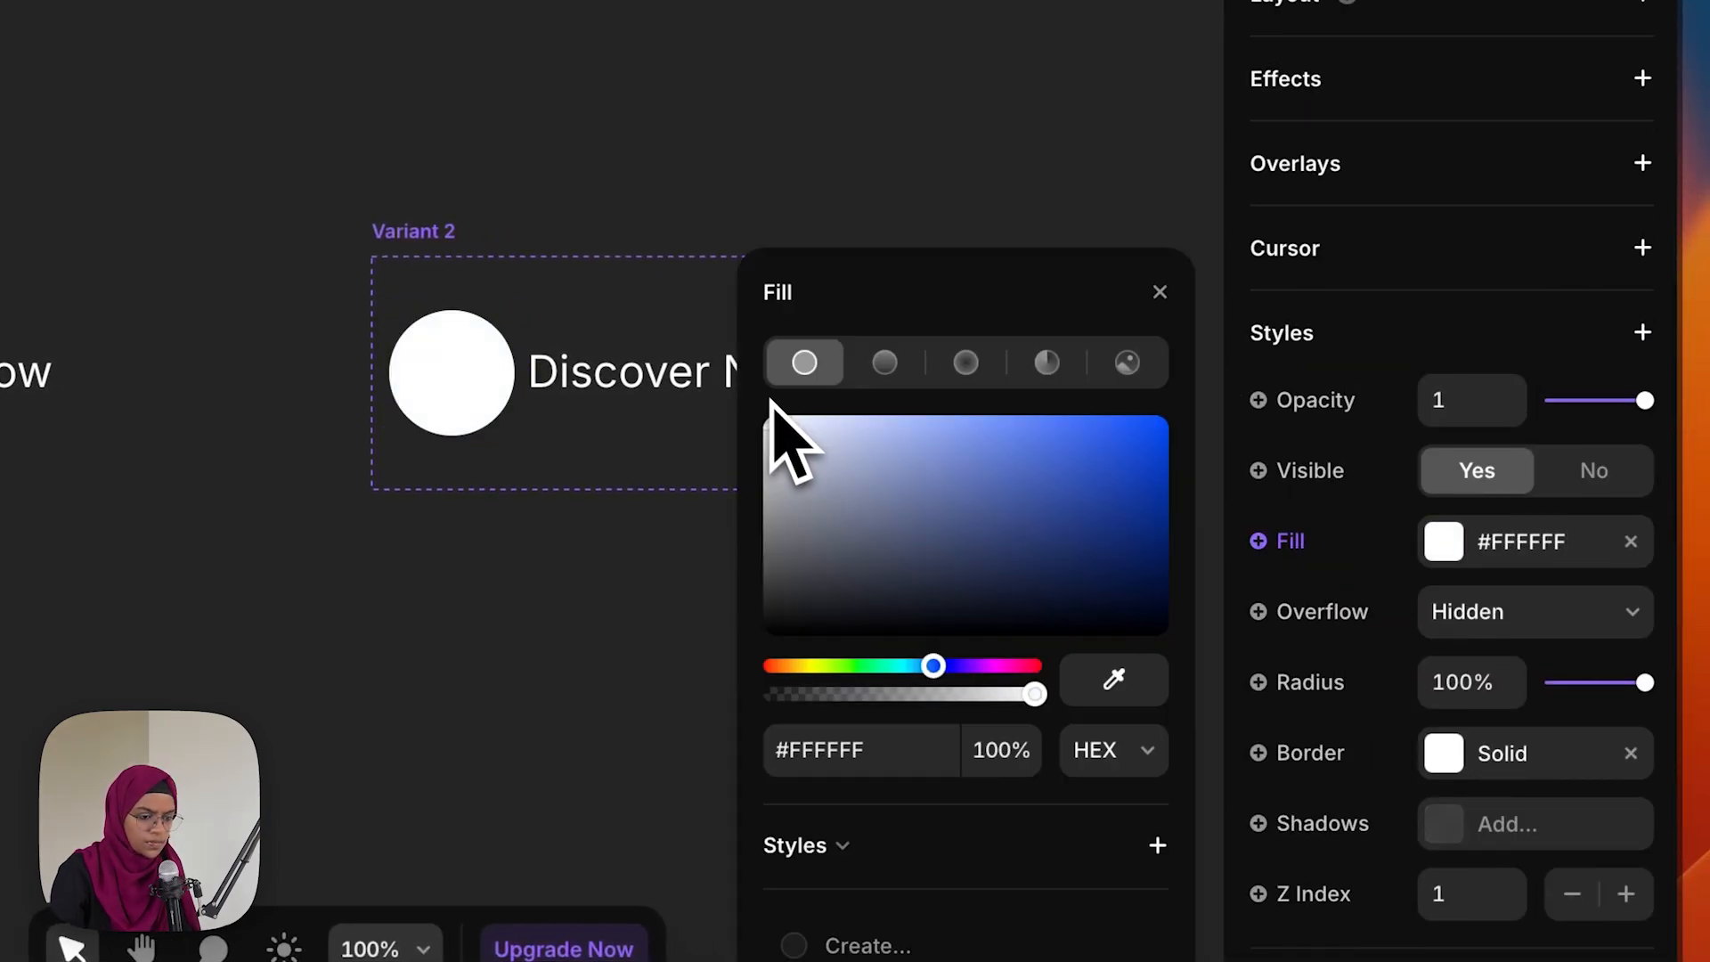
left_click(1160, 292)
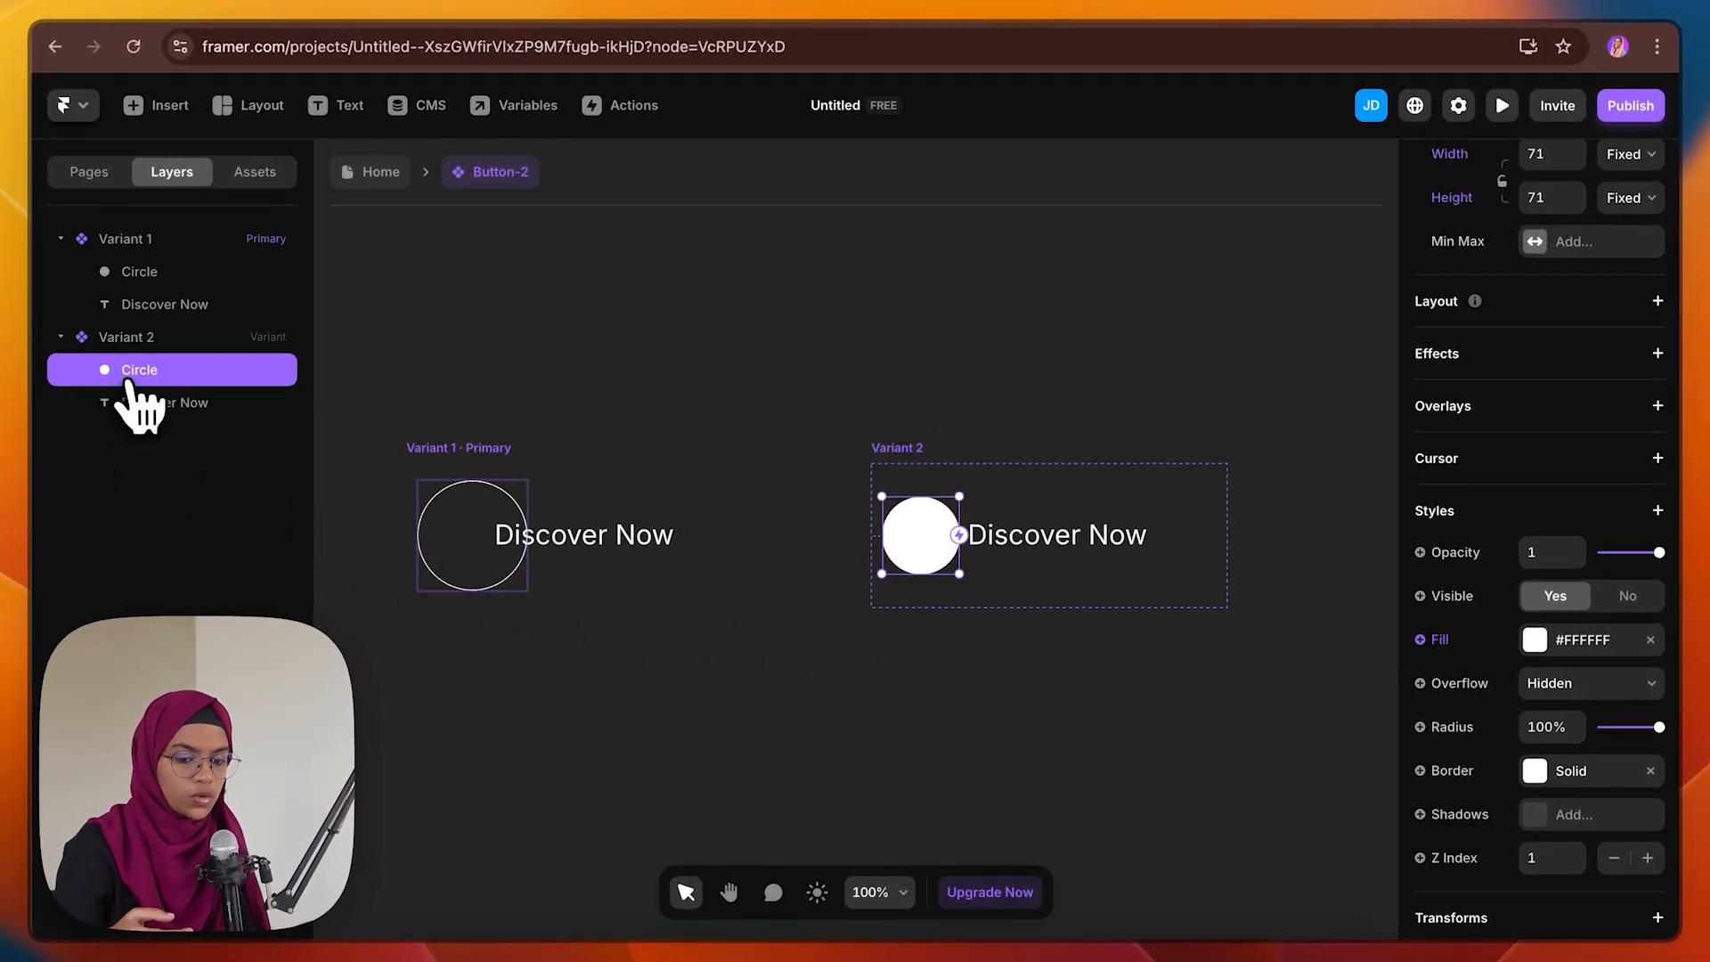
Insert a Phosphor icon inside Variant 2's white circle and apply a stack layout to the circle
left_click(133, 106)
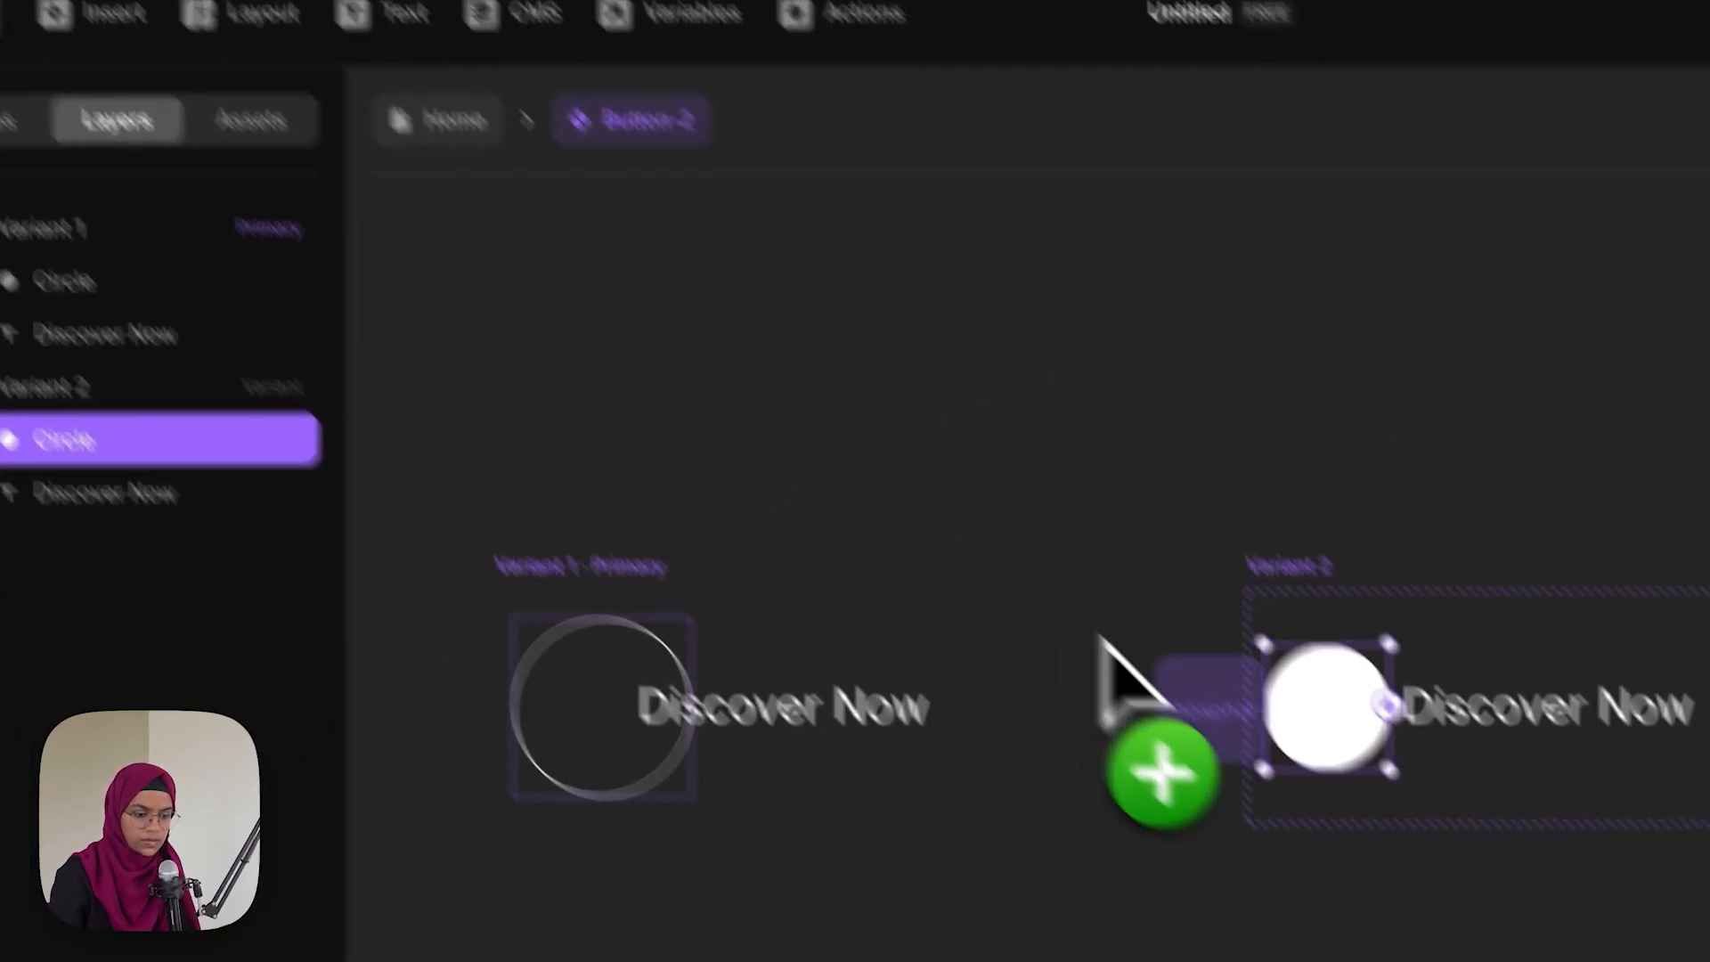
left_click_drag(790, 525, 921, 534)
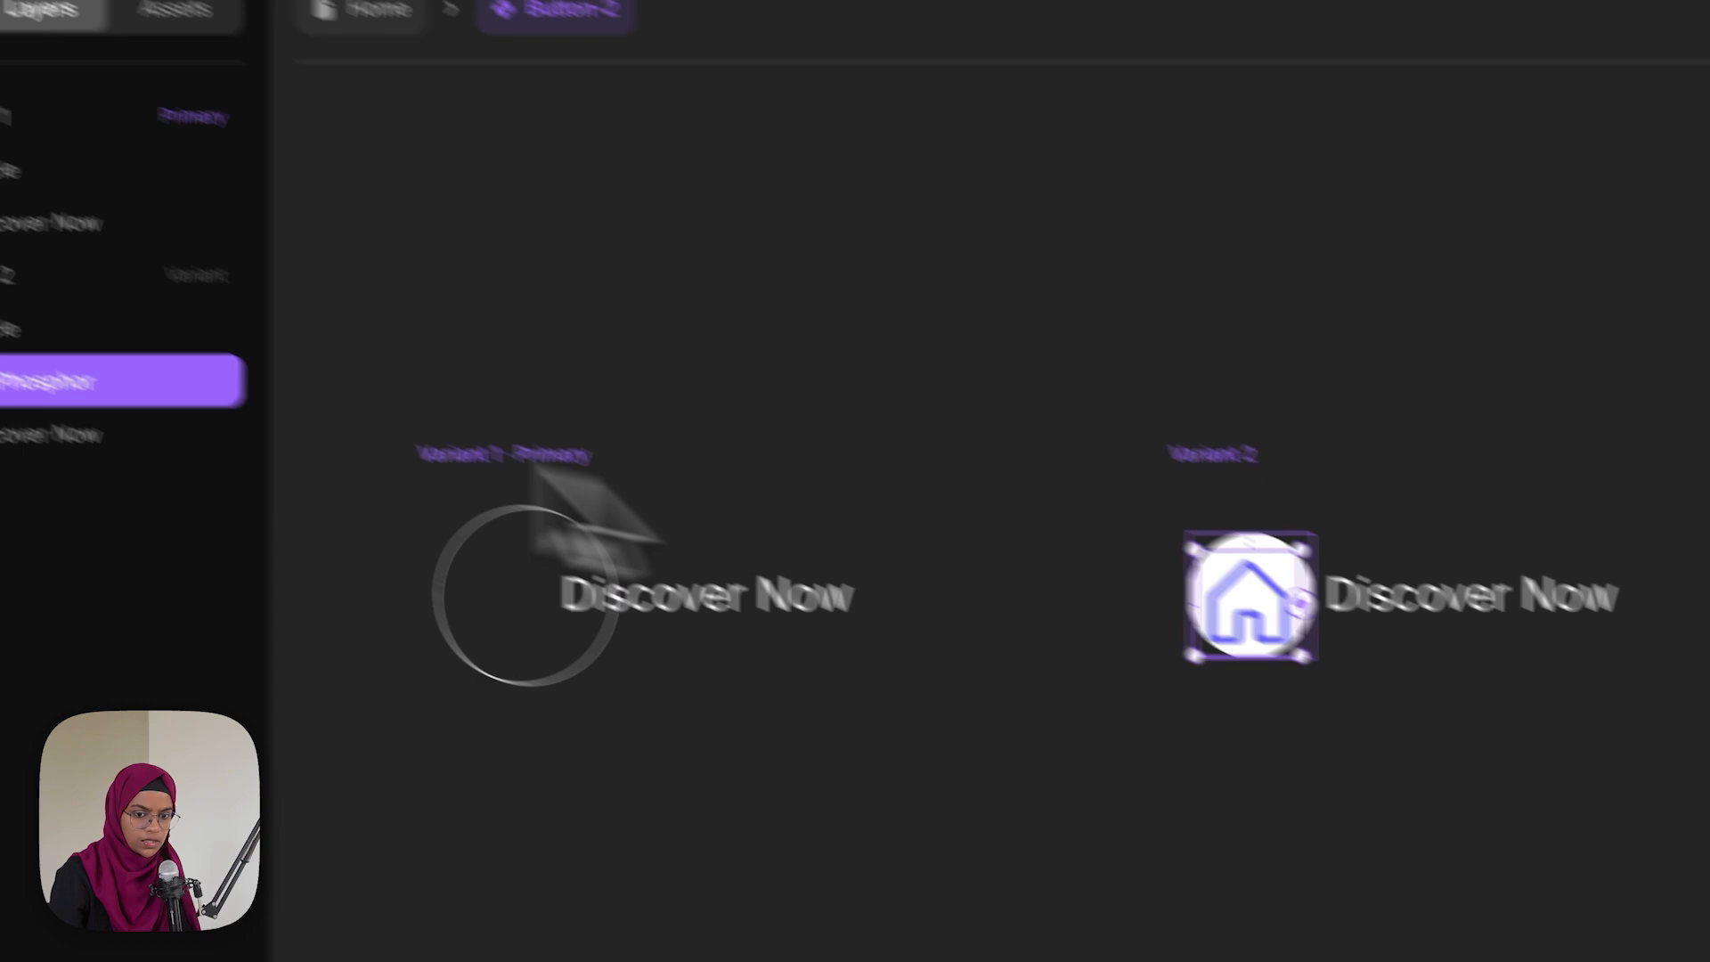
left_click(217, 405)
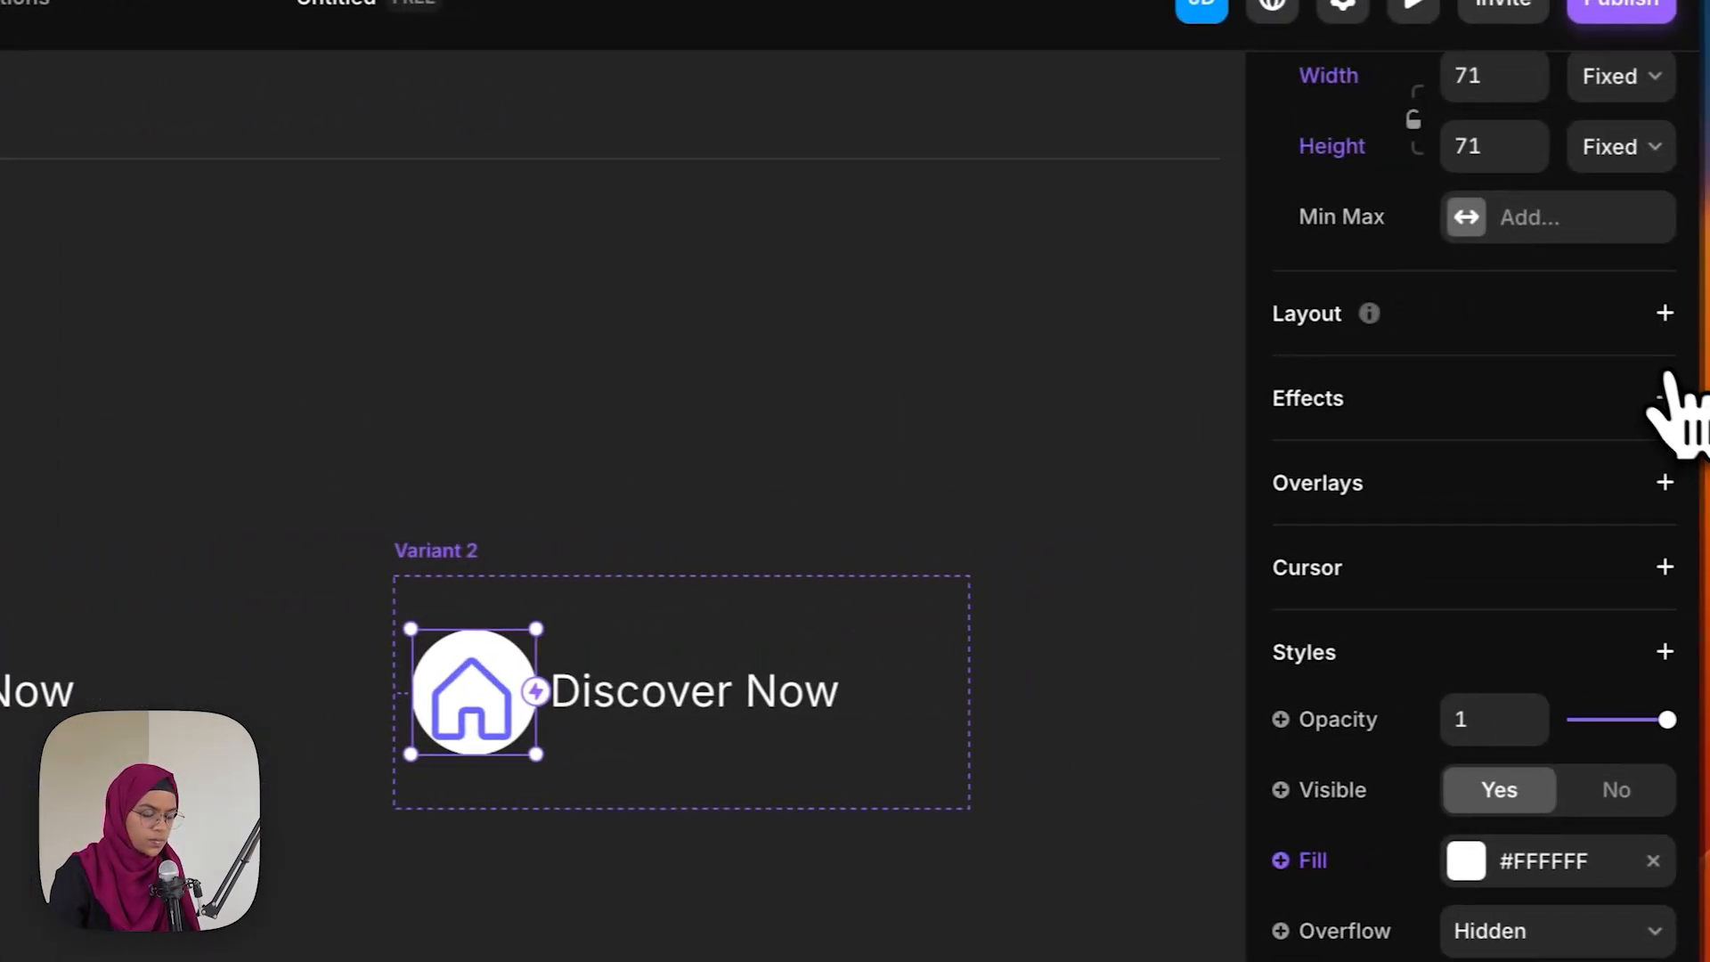
left_click(1644, 316)
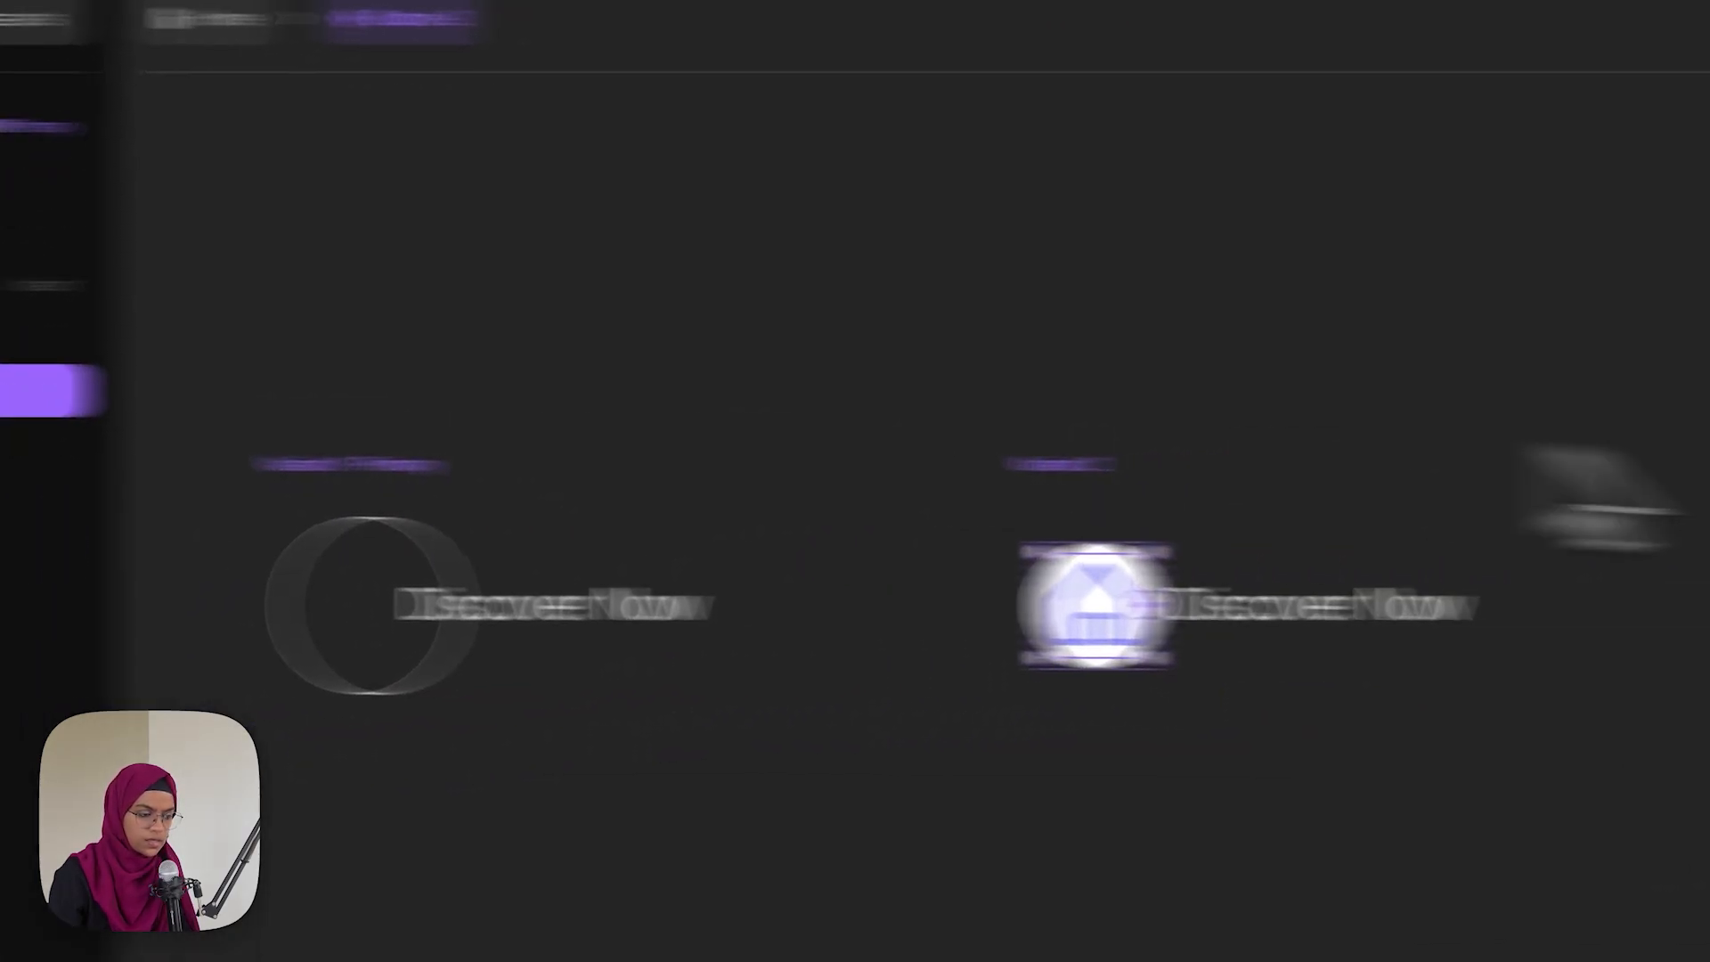
Resize the Phosphor icon in Variant 2's circle to 30 × 30
left_click(1470, 423)
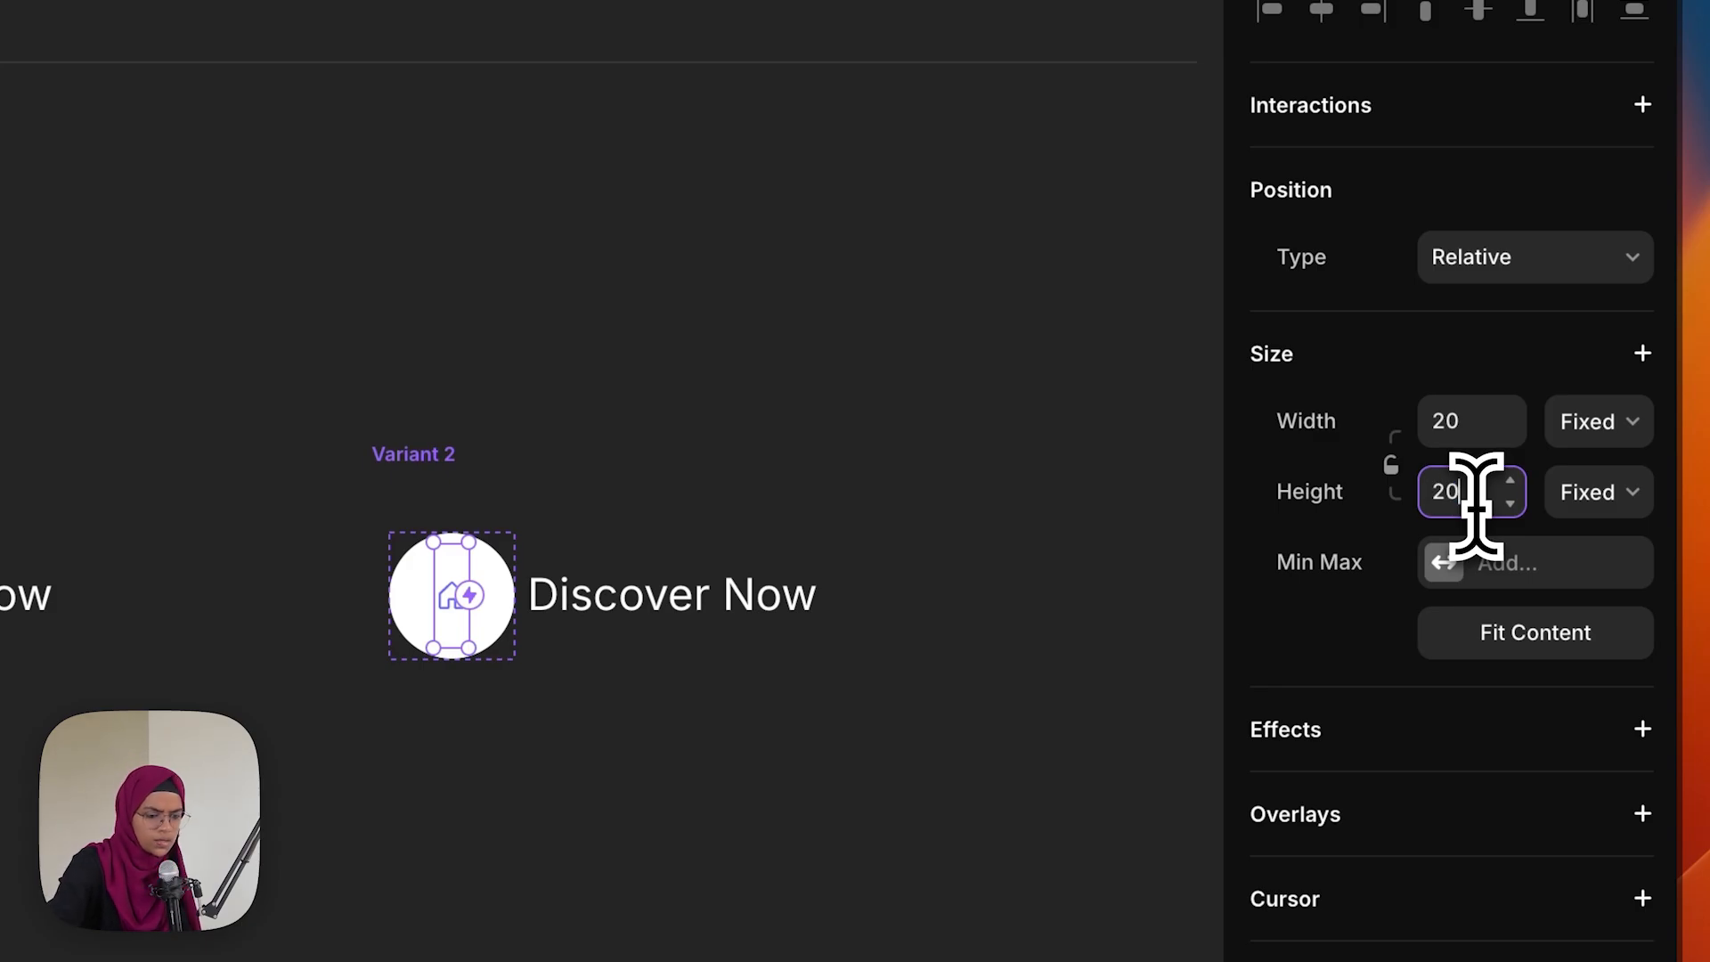
key("BackSpace")
key("BackSpace")
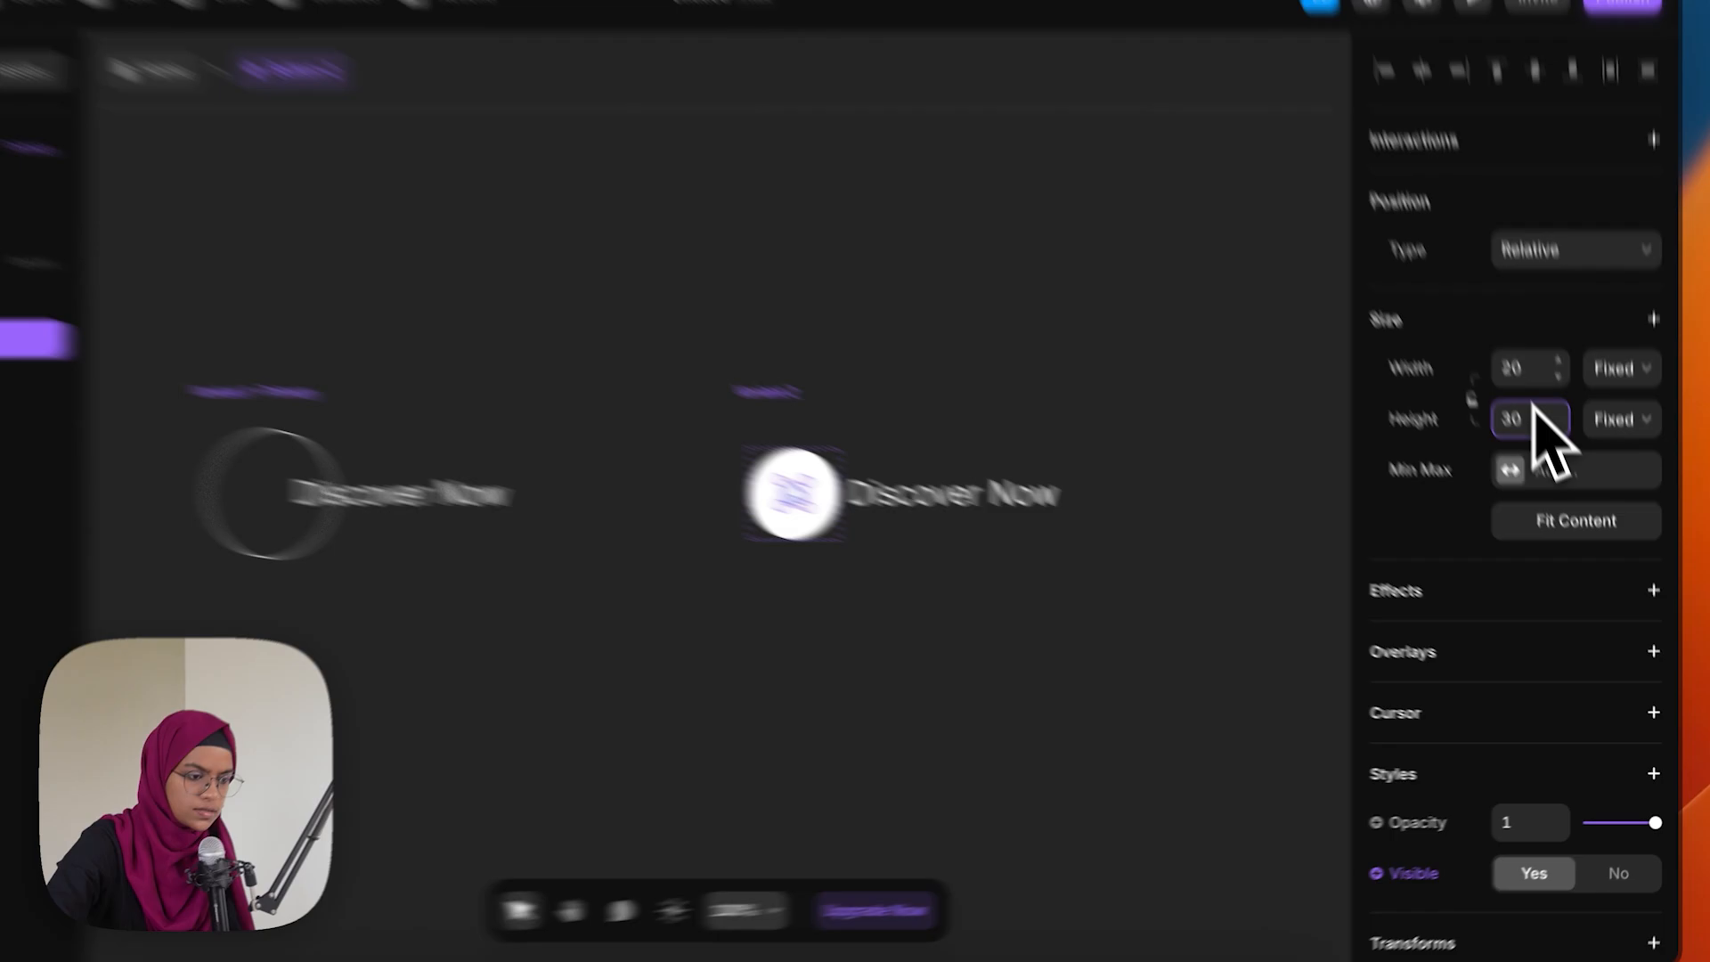
left_click(1548, 428)
type("30")
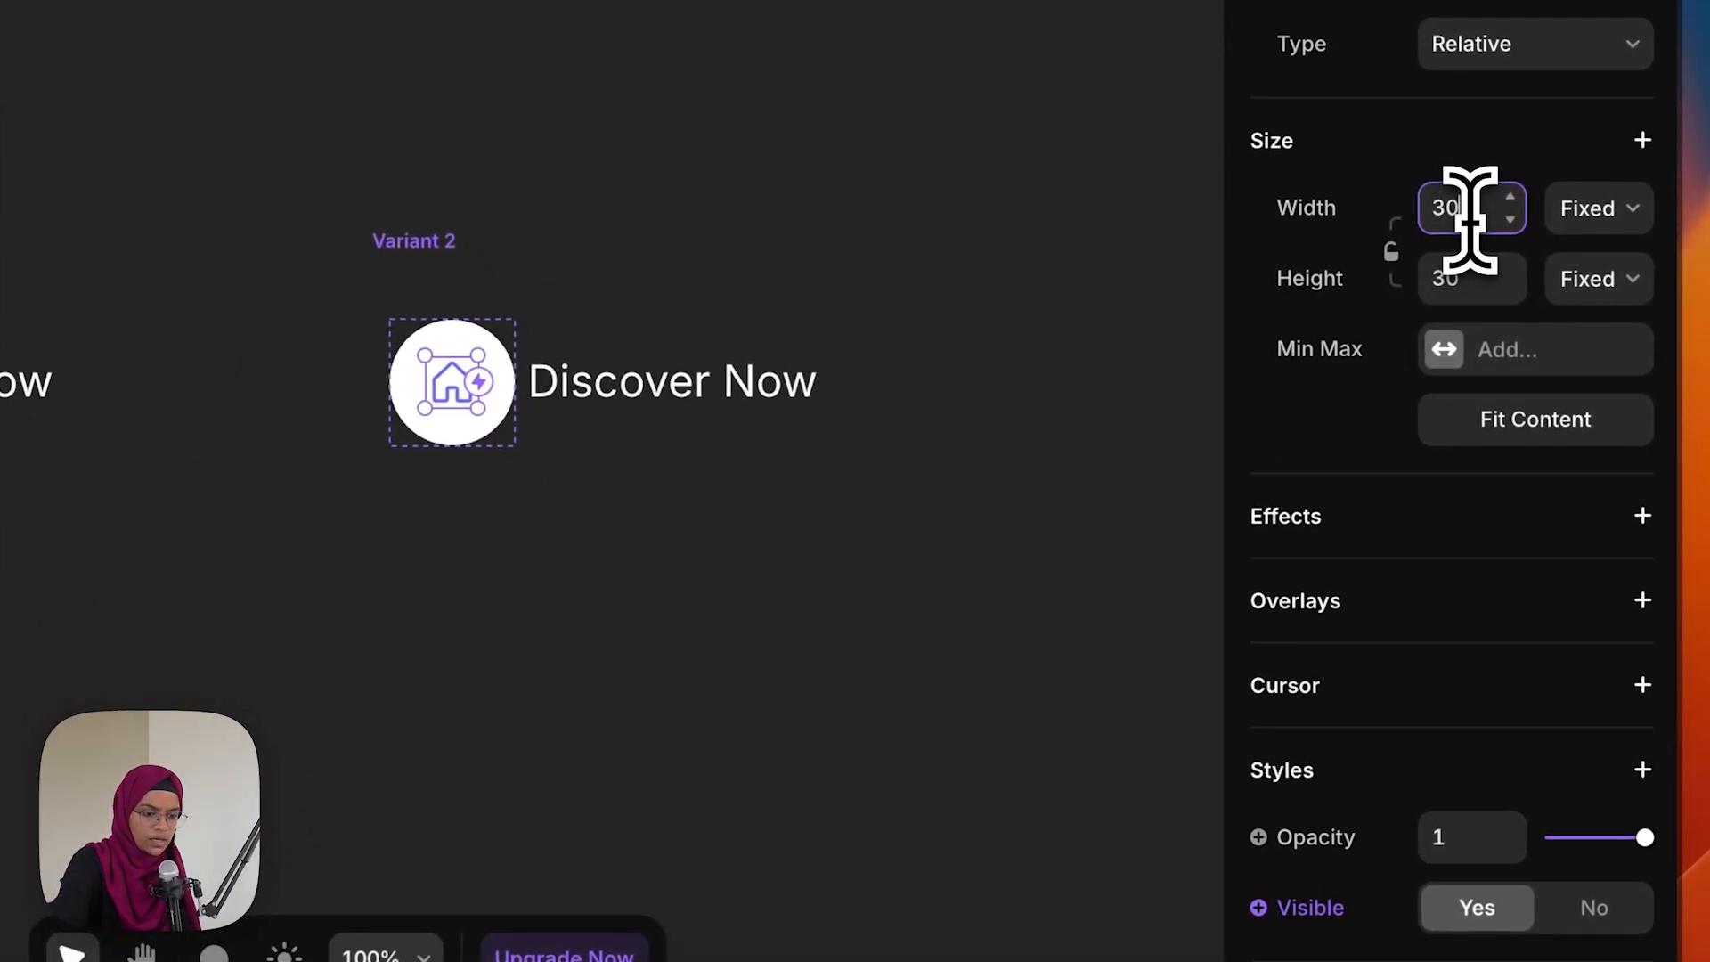
Set the color of Variant 2's Phosphor icon to black, #000000
scroll(1496, 718, "down", 5)
left_click(1489, 766)
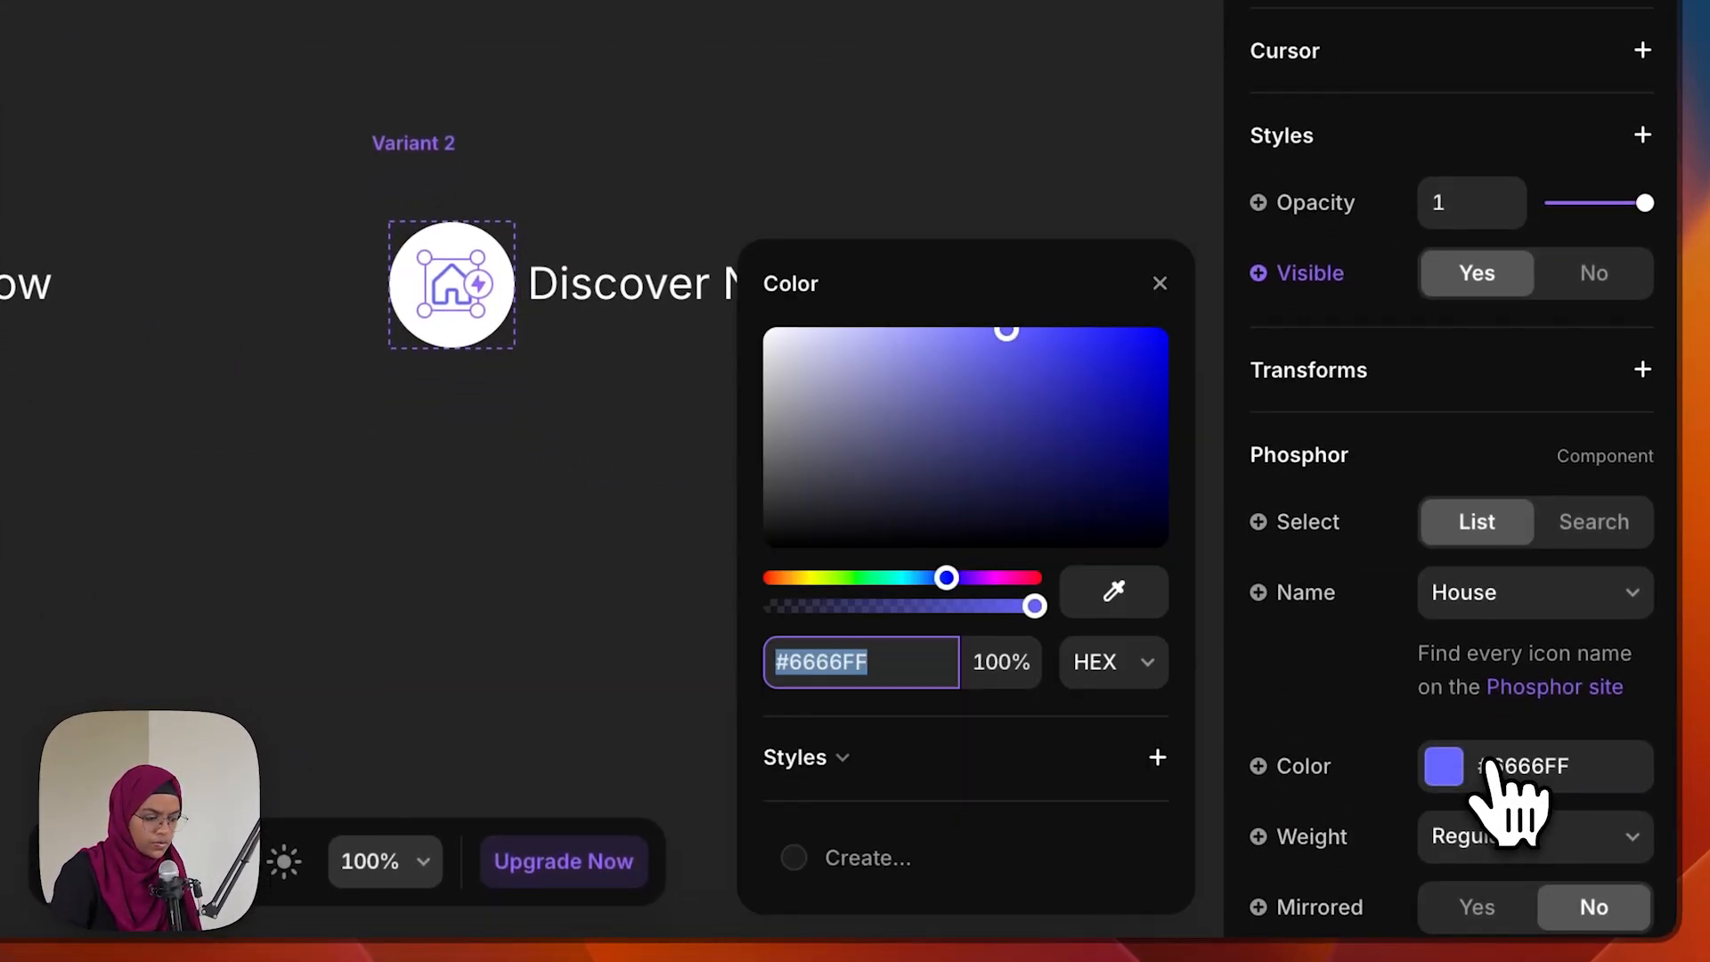
left_click_drag(1031, 486, 1235, 600)
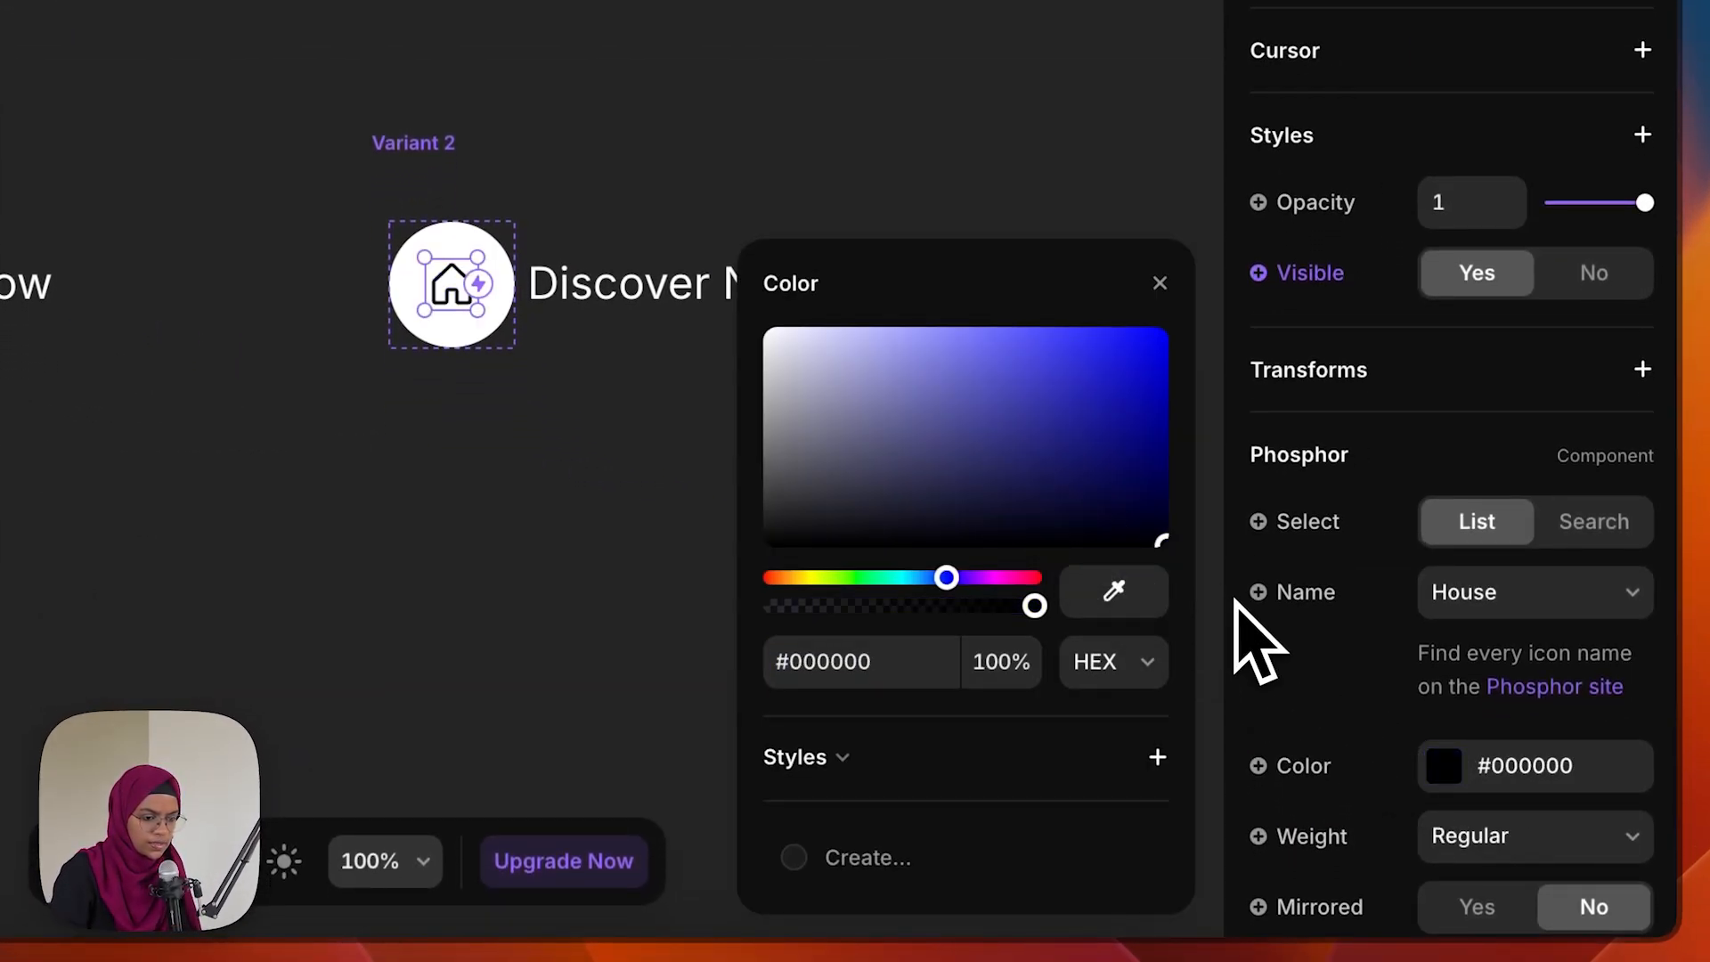
Change Variant 2's Phosphor icon from the house to ArrowLeft and deselect it
left_click(1534, 609)
scroll(1525, 591, "up", 15)
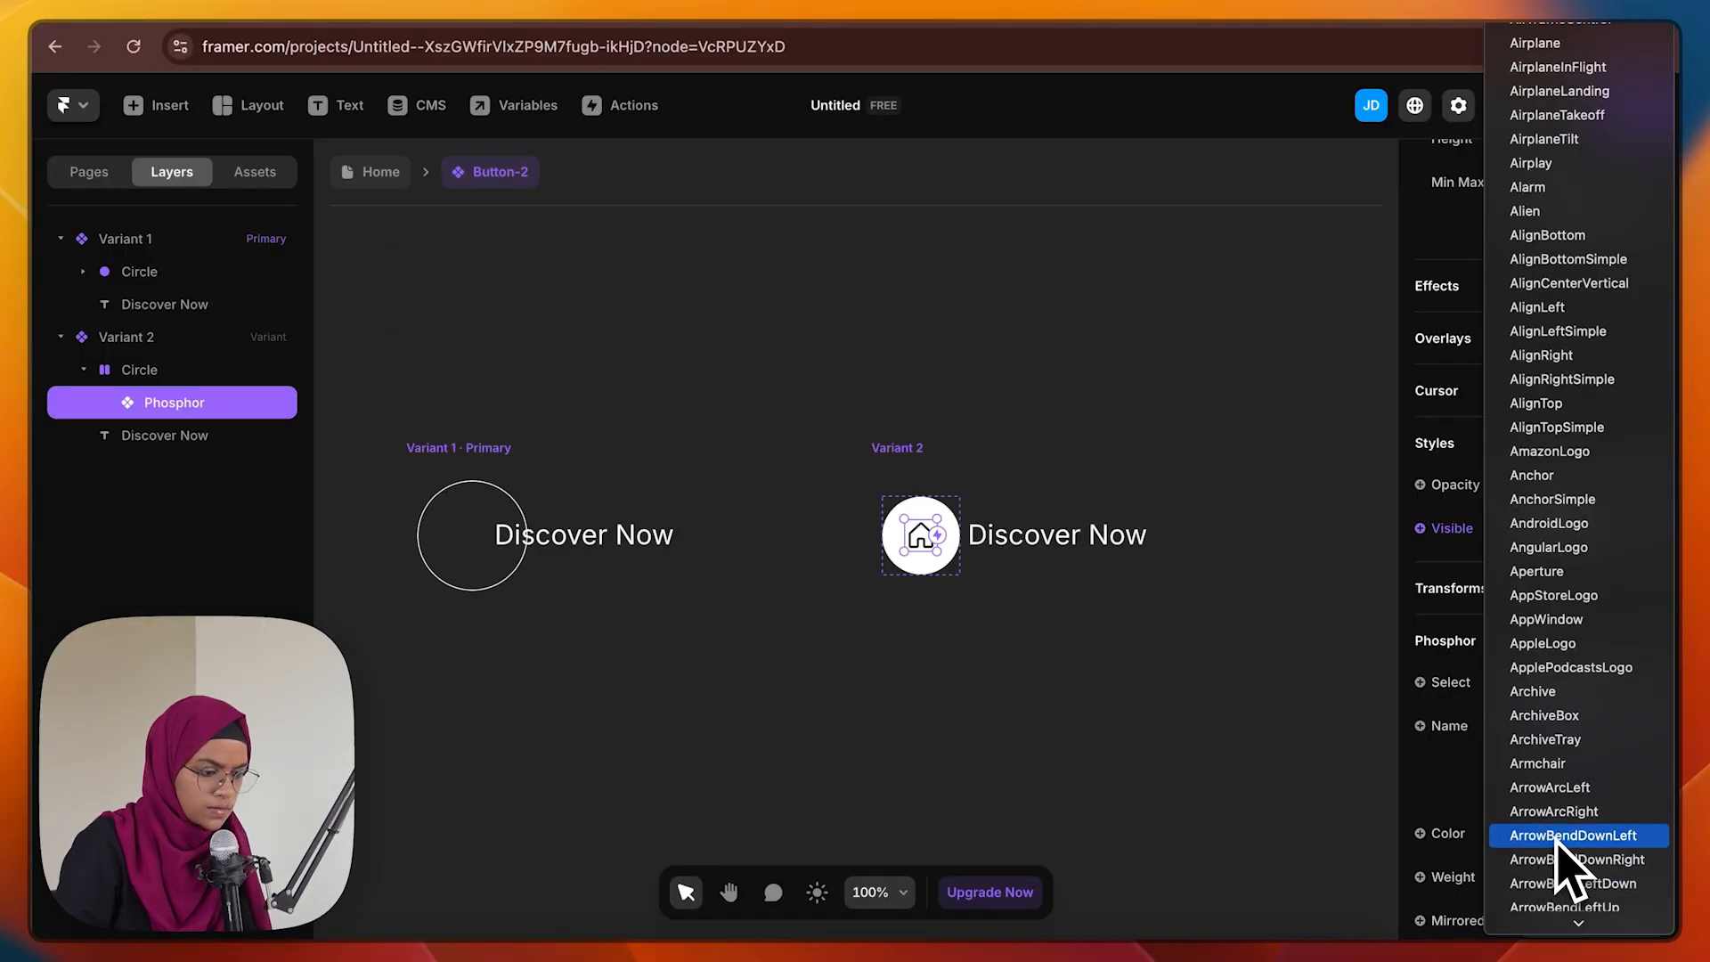
scroll(1559, 844, "down", 5)
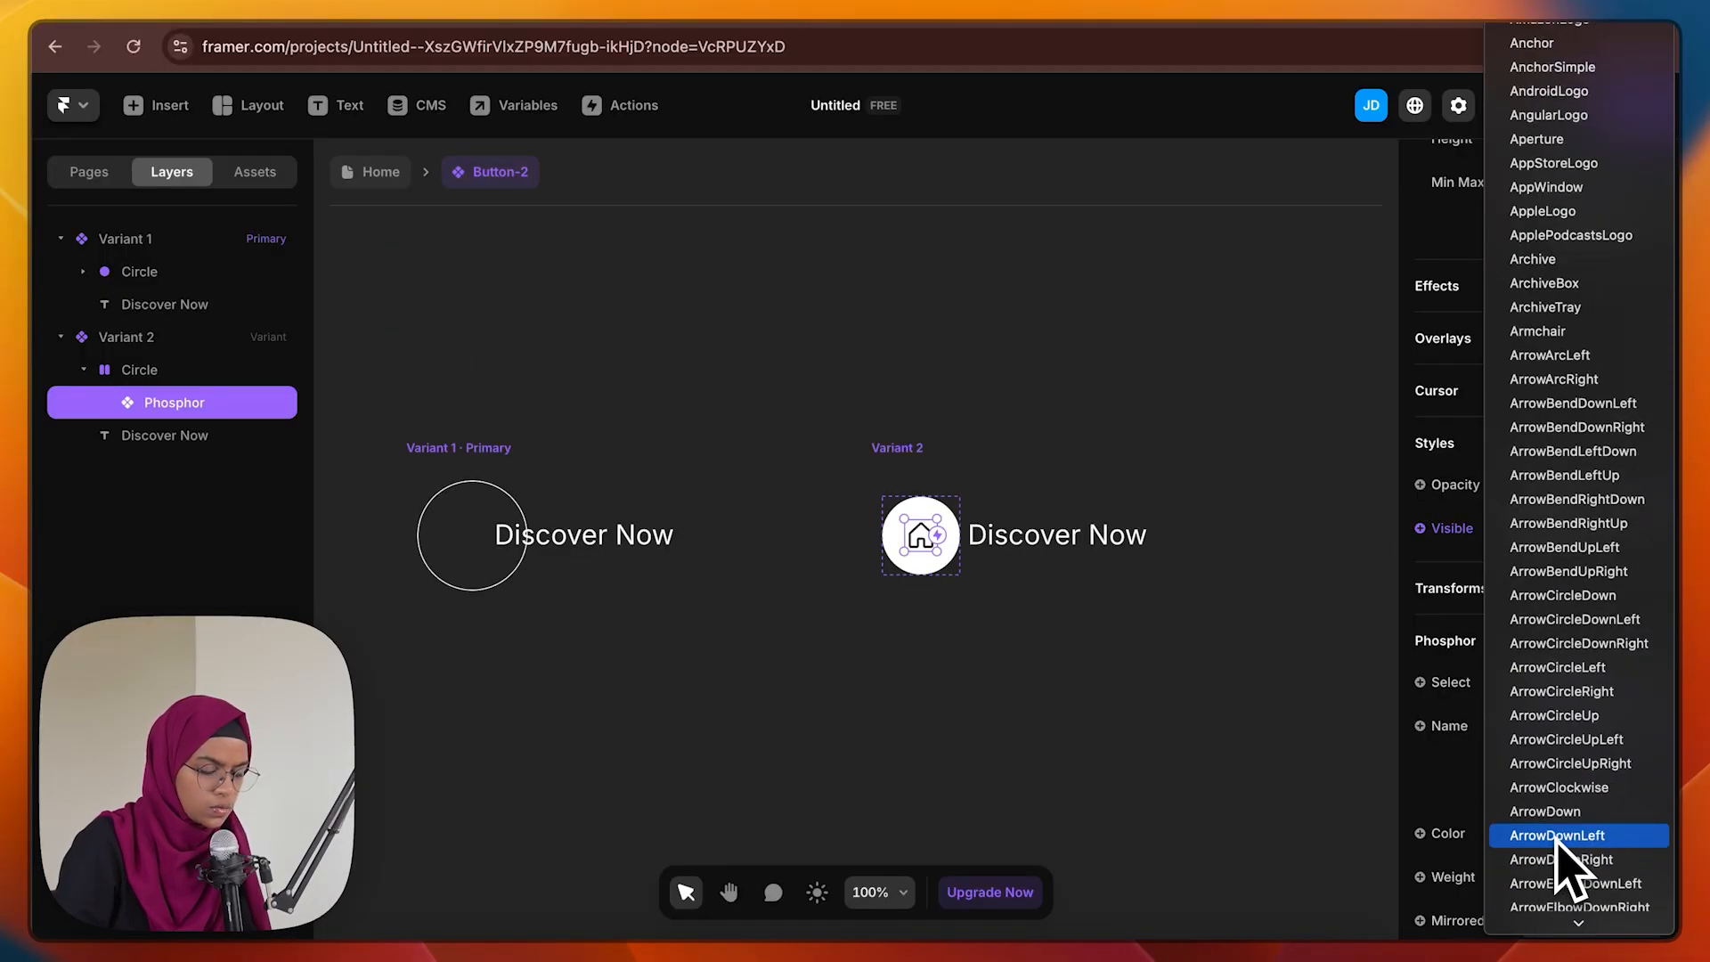
scroll(1559, 845, "down", 6)
left_click(1564, 851)
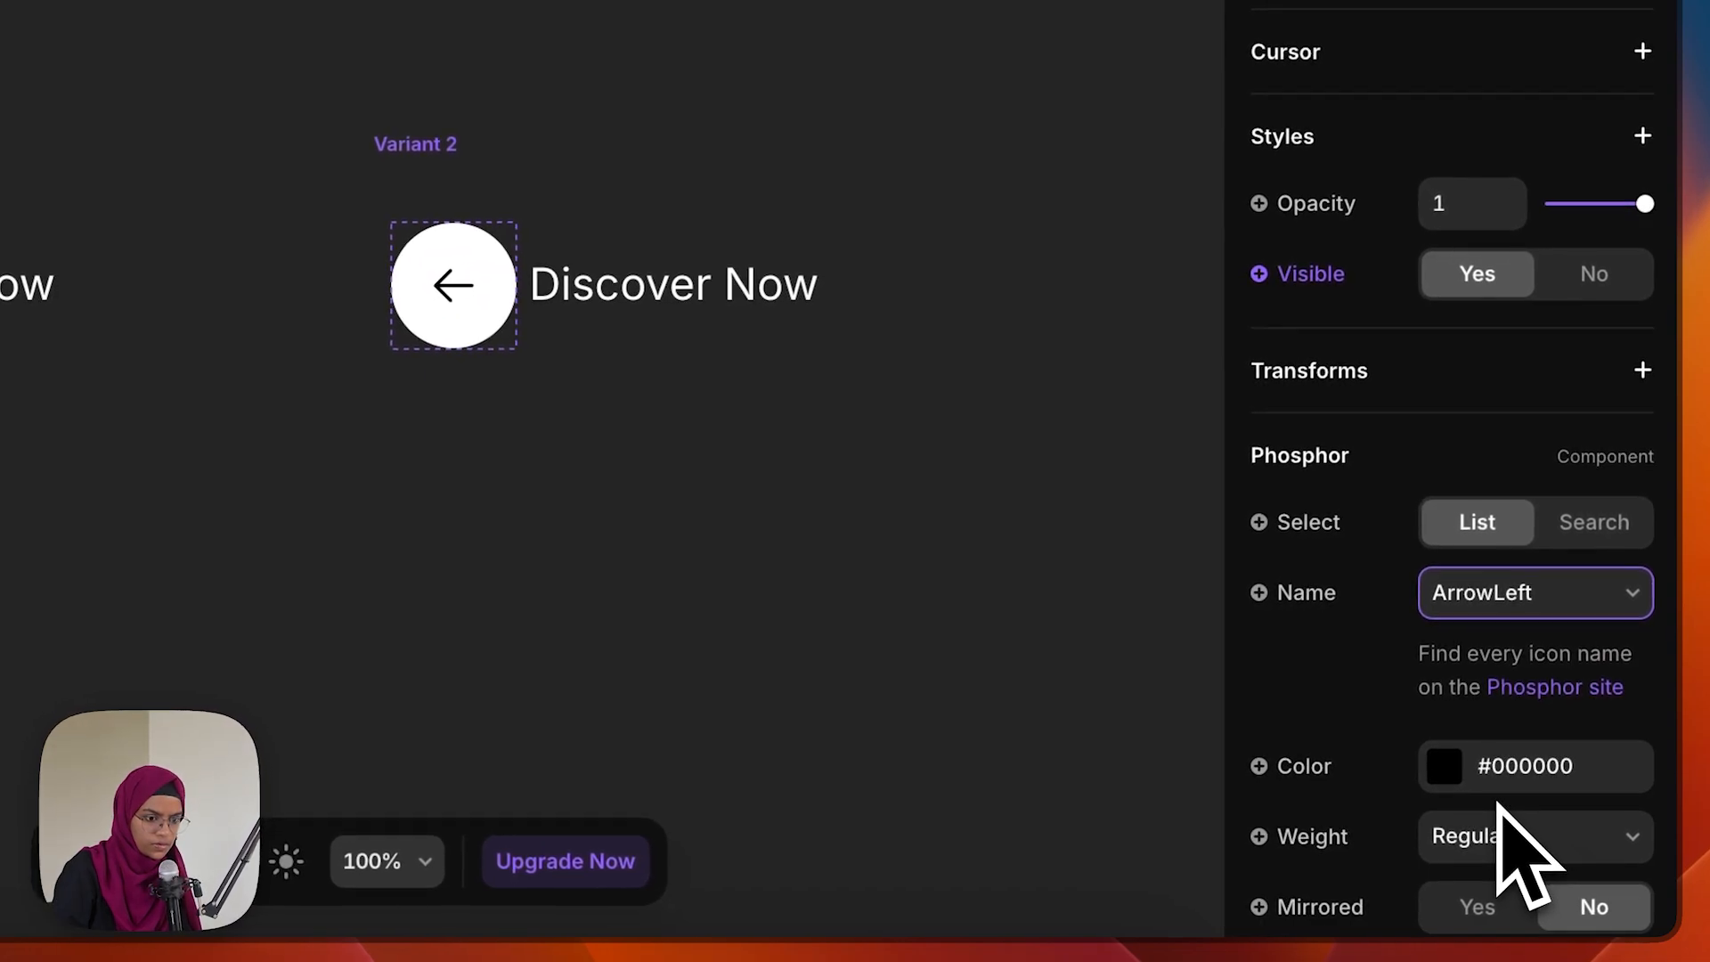
left_click(736, 537)
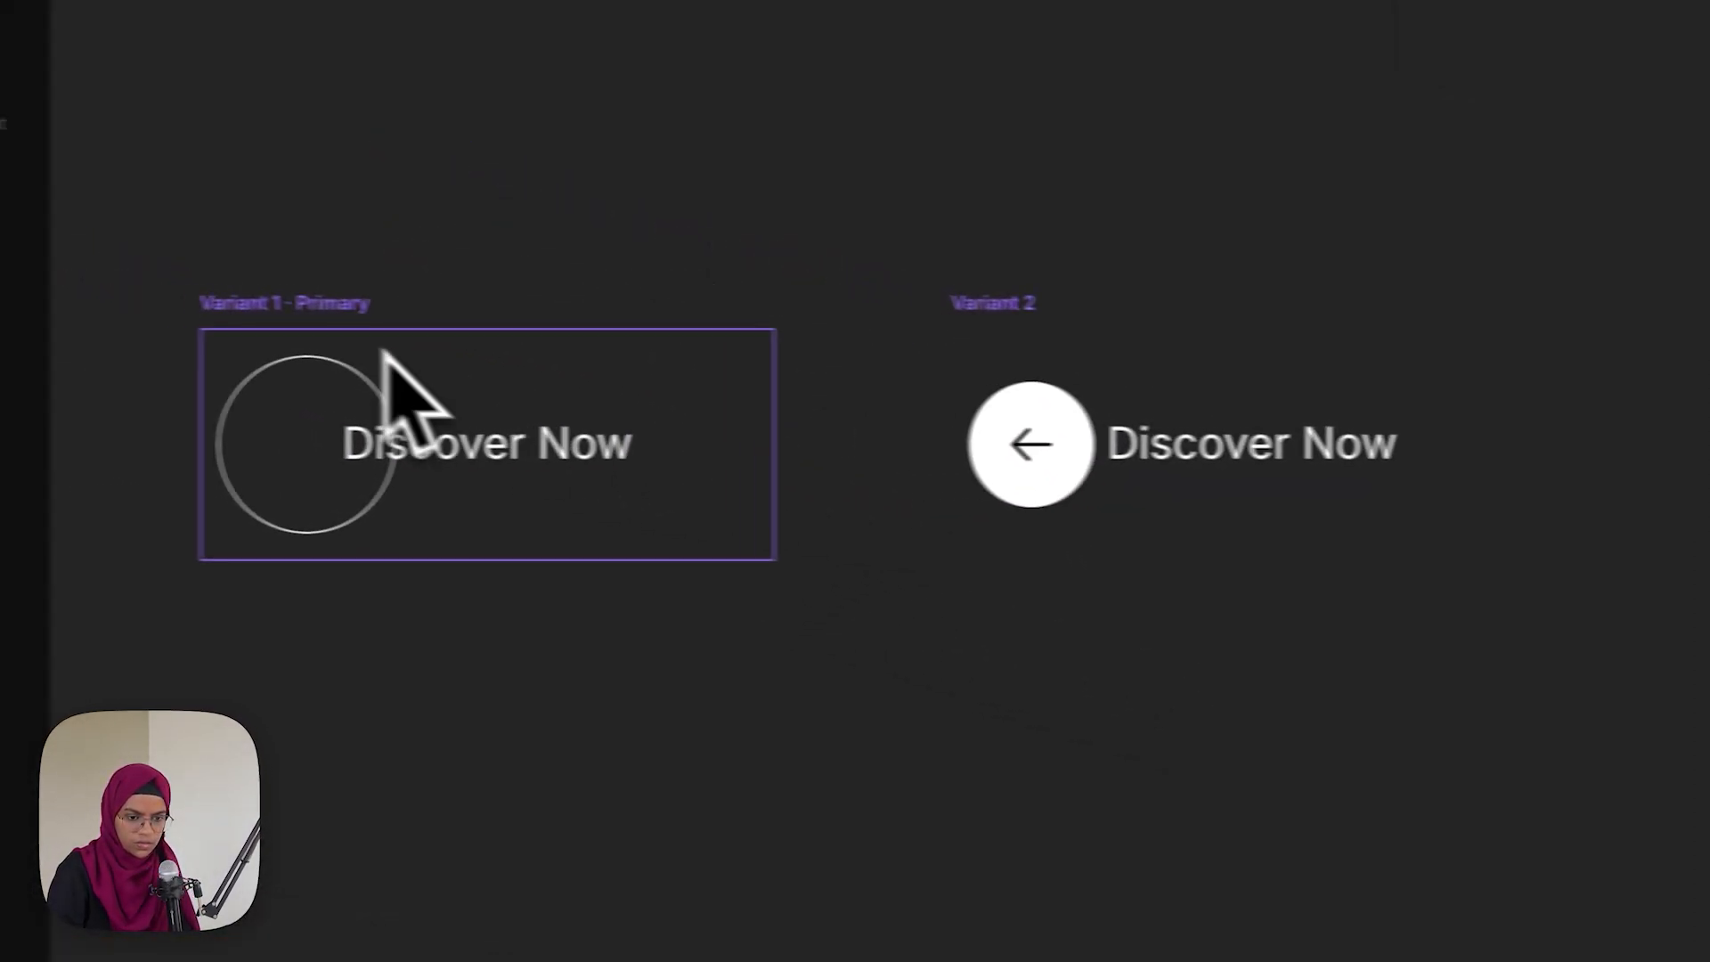
Add an interaction on the primary variant that switches to Variant 2 on Mouse Enter
left_click(395, 314)
left_click(1086, 314)
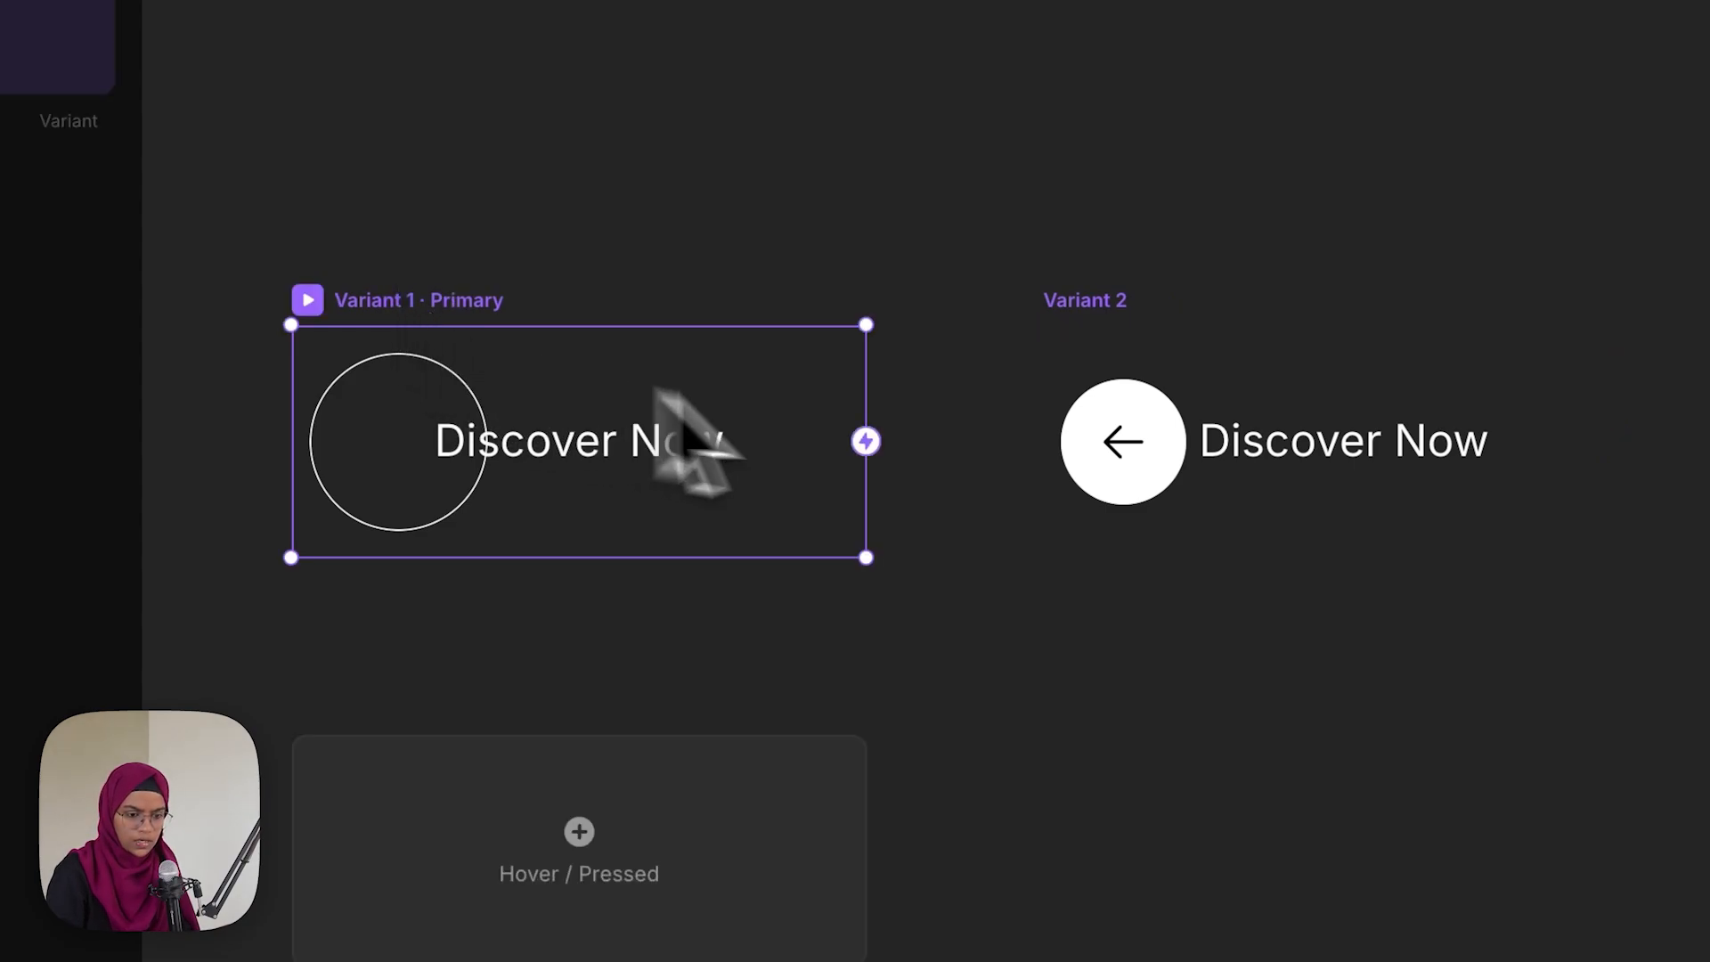
left_click_drag(867, 441, 1222, 496)
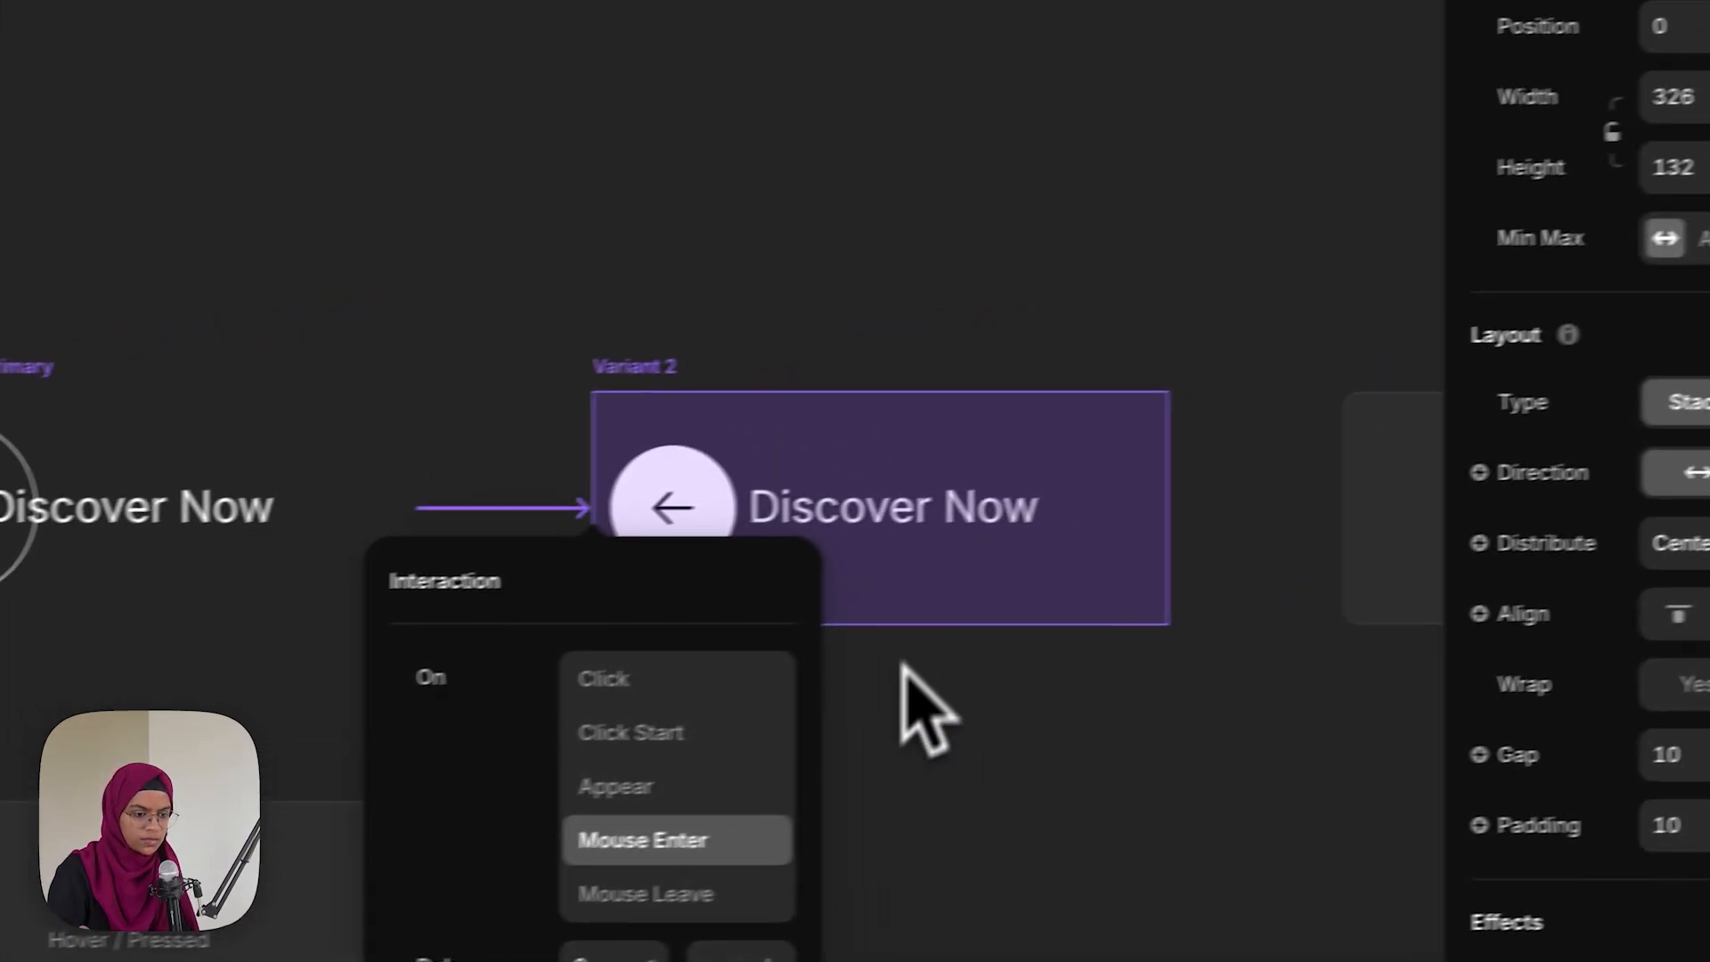
left_click(1357, 650)
Set Variant 2's interaction to switch back to Variant 1 on Mouse Leave
left_click(1099, 314)
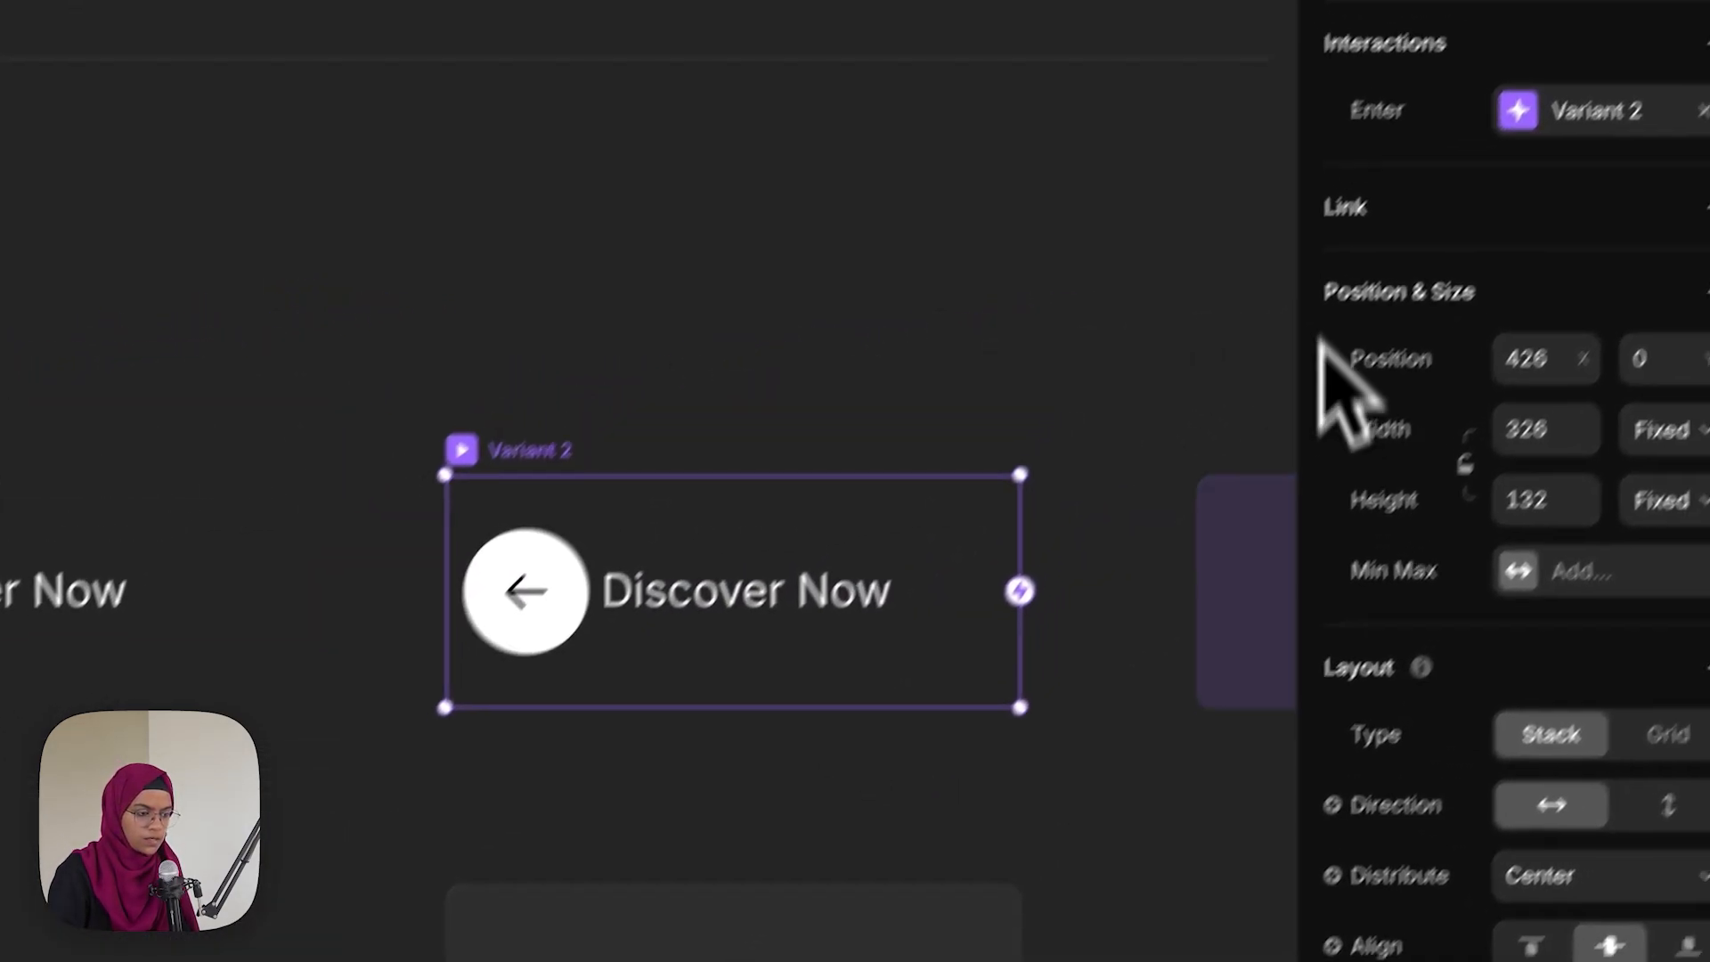
left_click(1086, 520)
left_click(1203, 154)
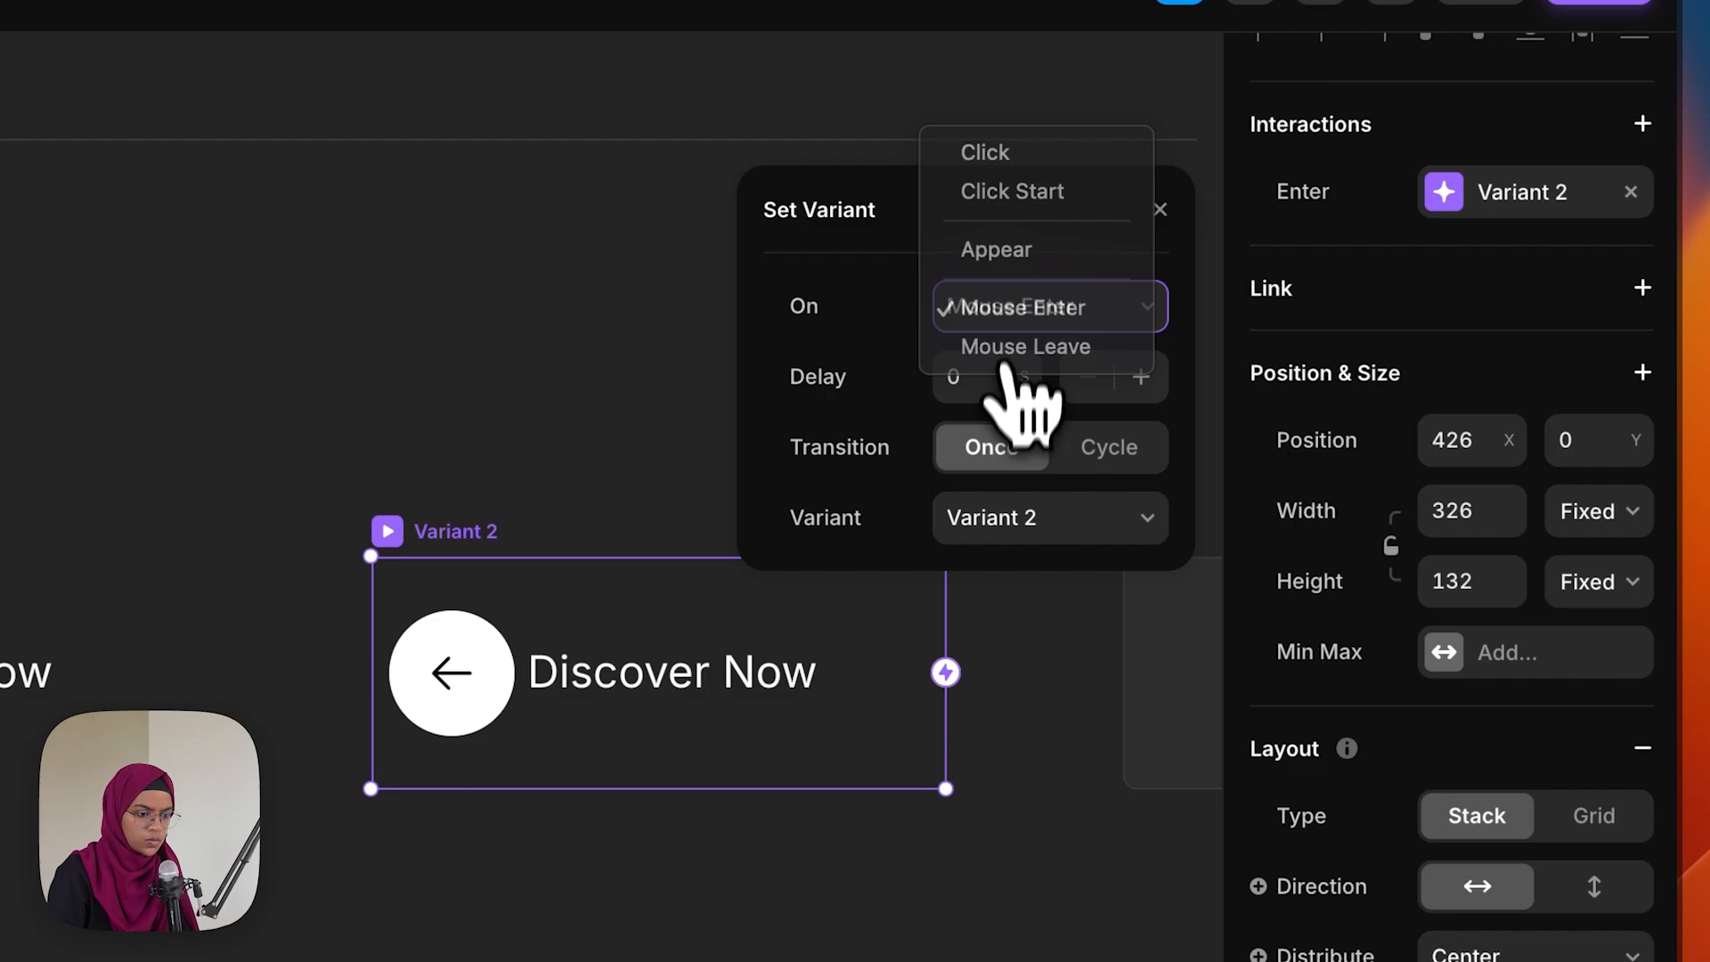
left_click(1007, 346)
left_click(1025, 517)
left_click(998, 481)
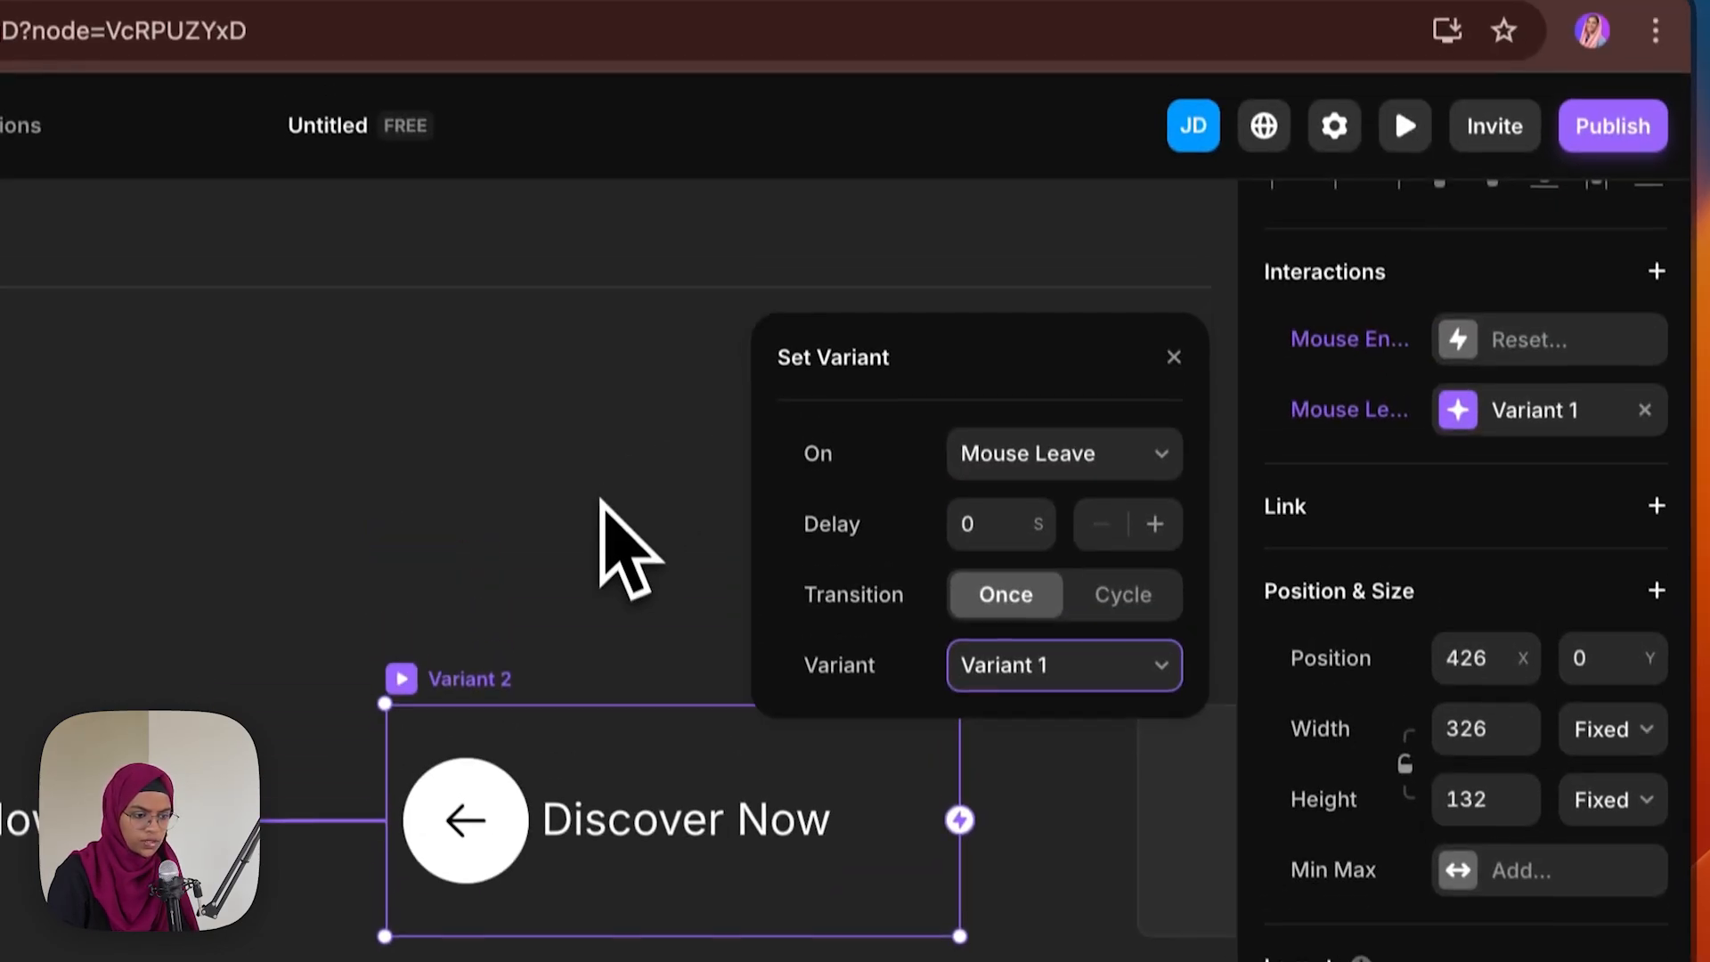
left_click(586, 401)
Preview the Button-2 component to check its hover transition, and return to the editor
left_click(1392, 1)
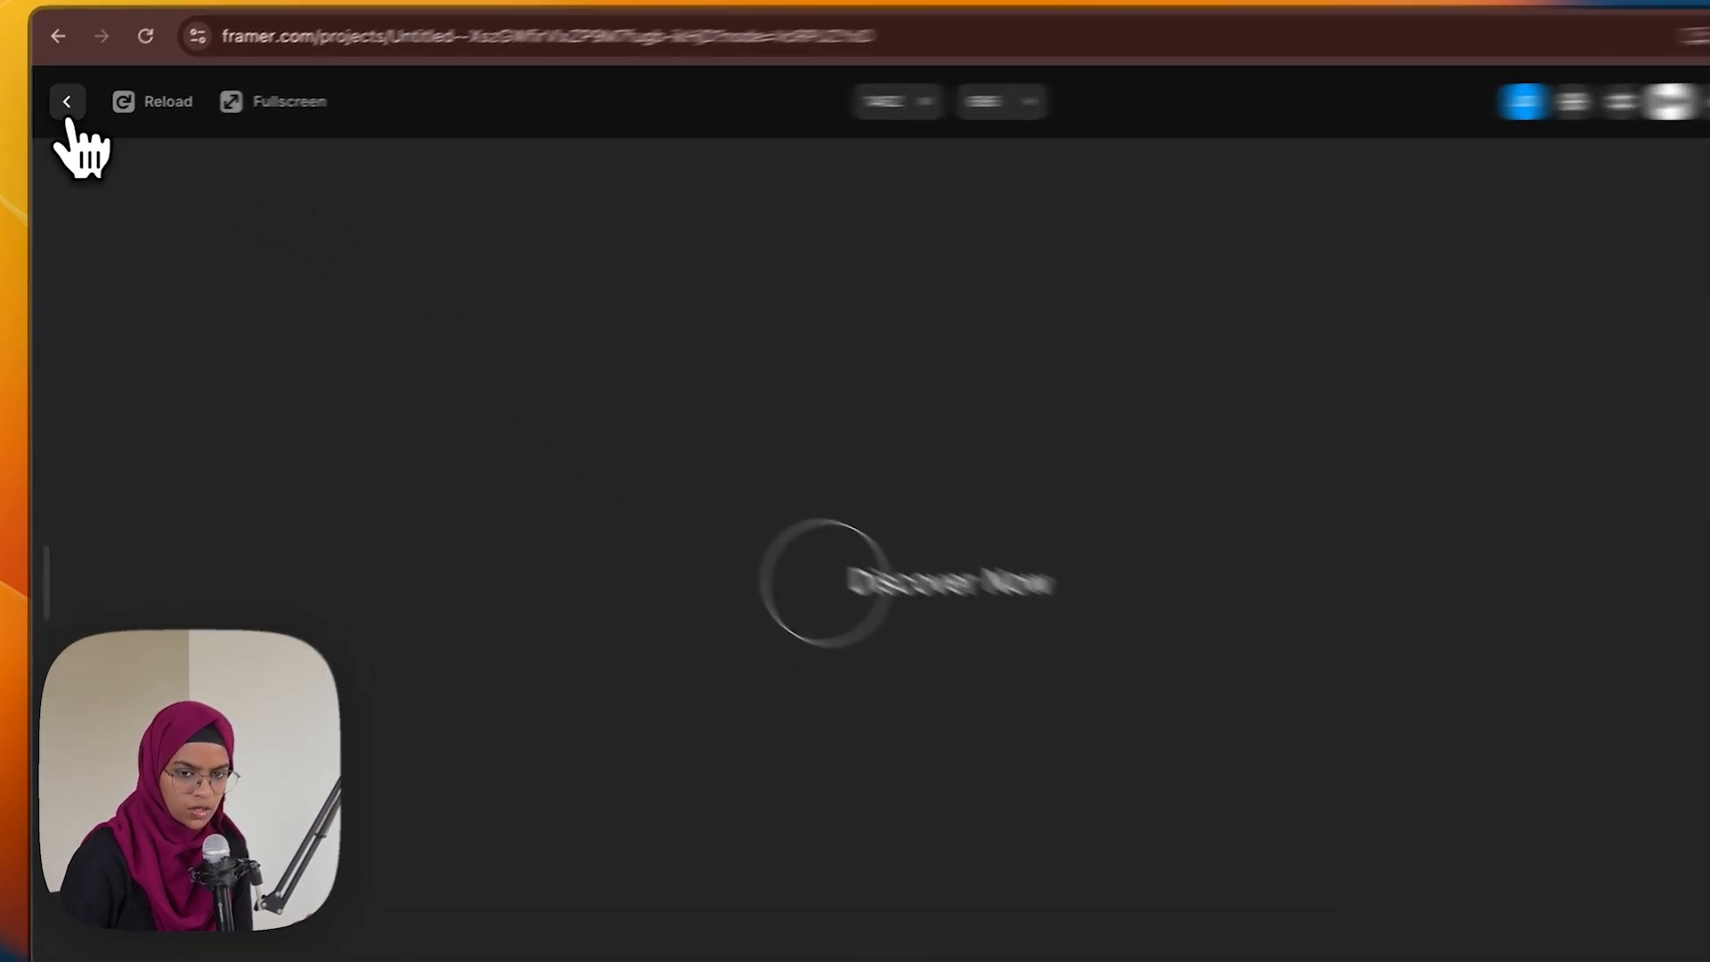
left_click(67, 102)
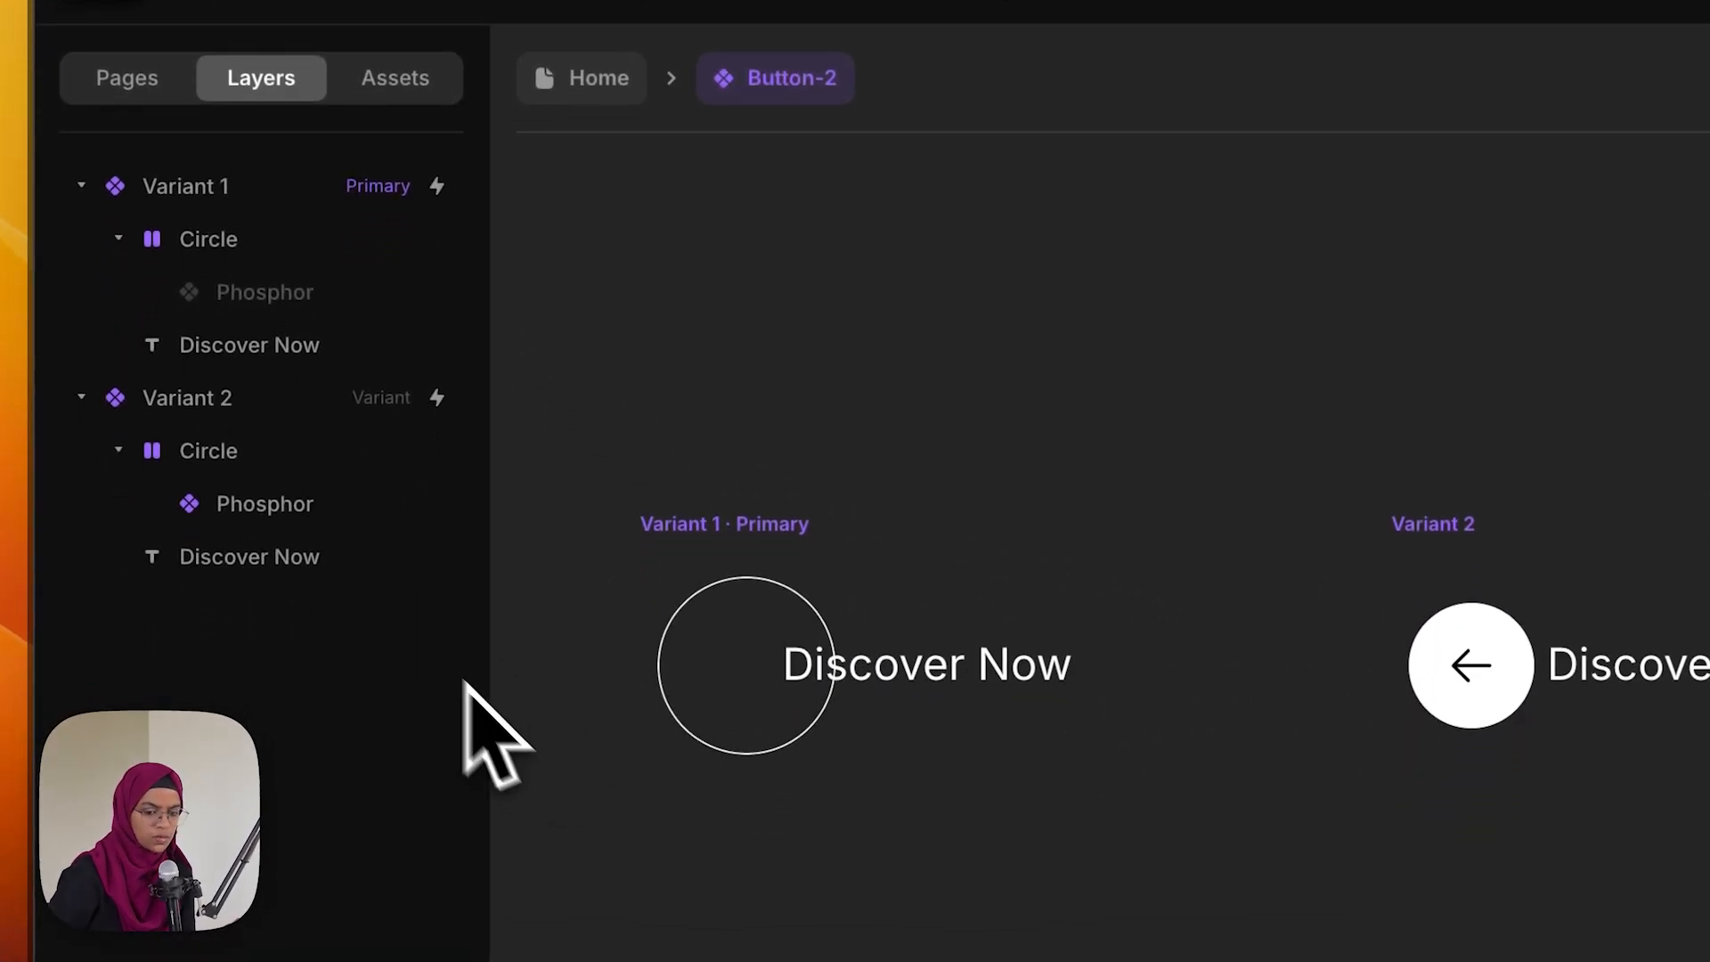
Make the Phosphor icon in Variant 1 visible and lower its opacity until it is fully transparent
left_click(294, 292)
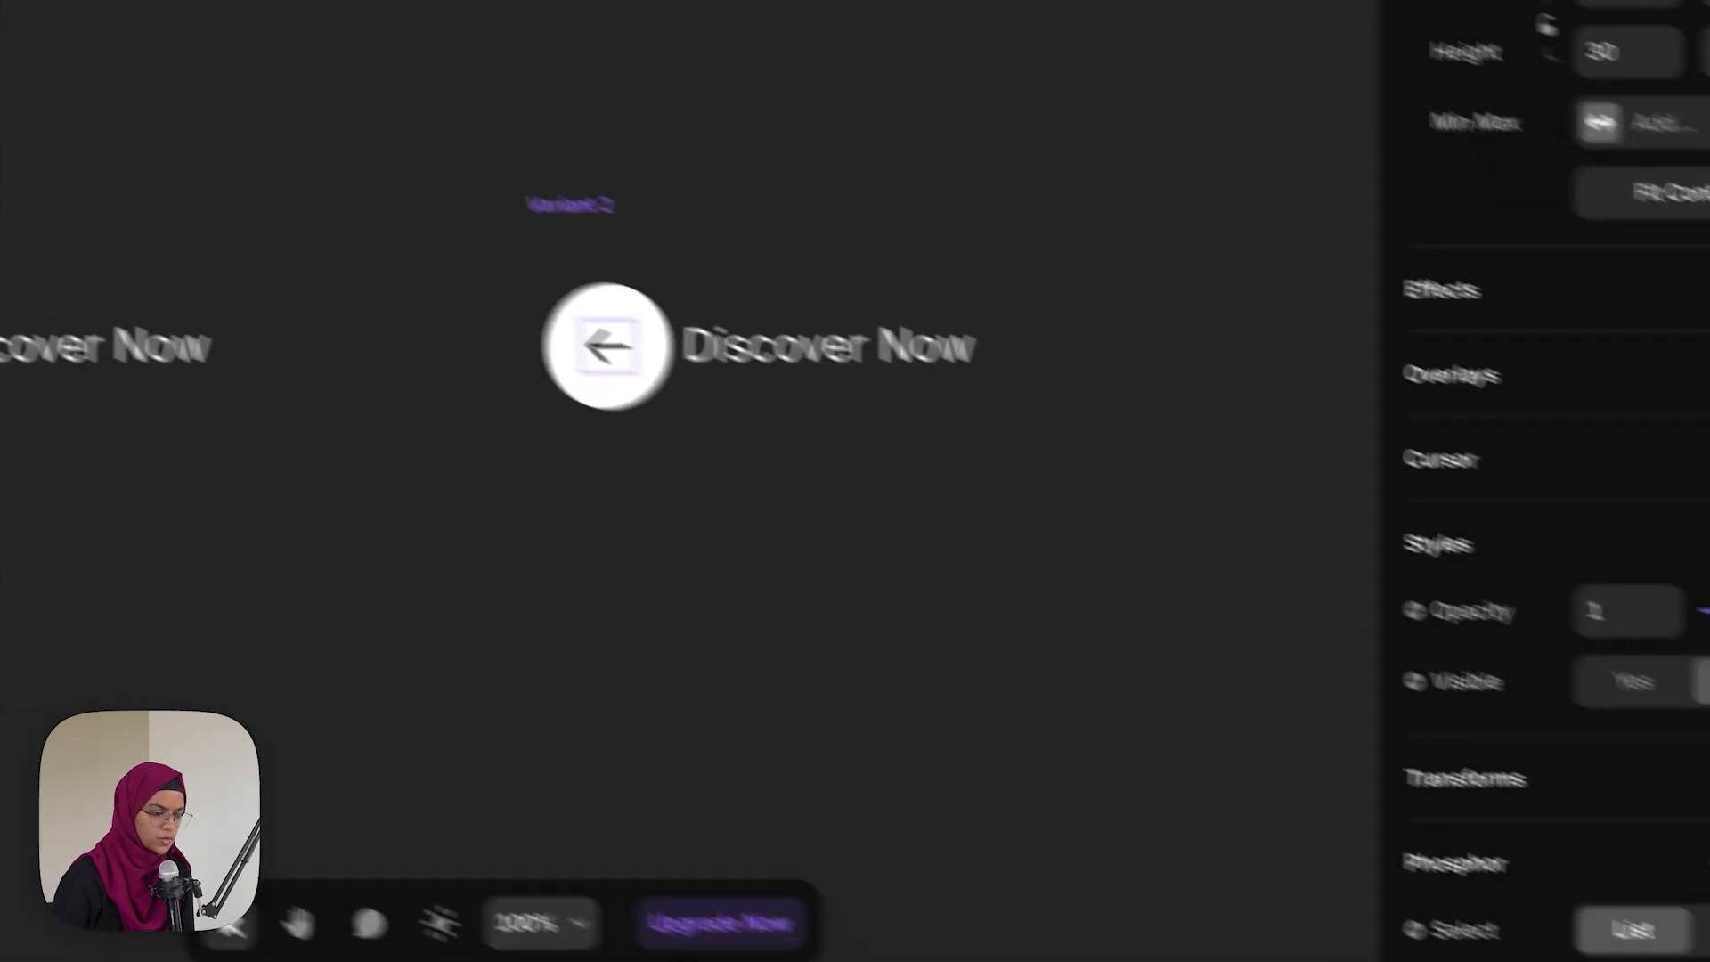
left_click(1485, 640)
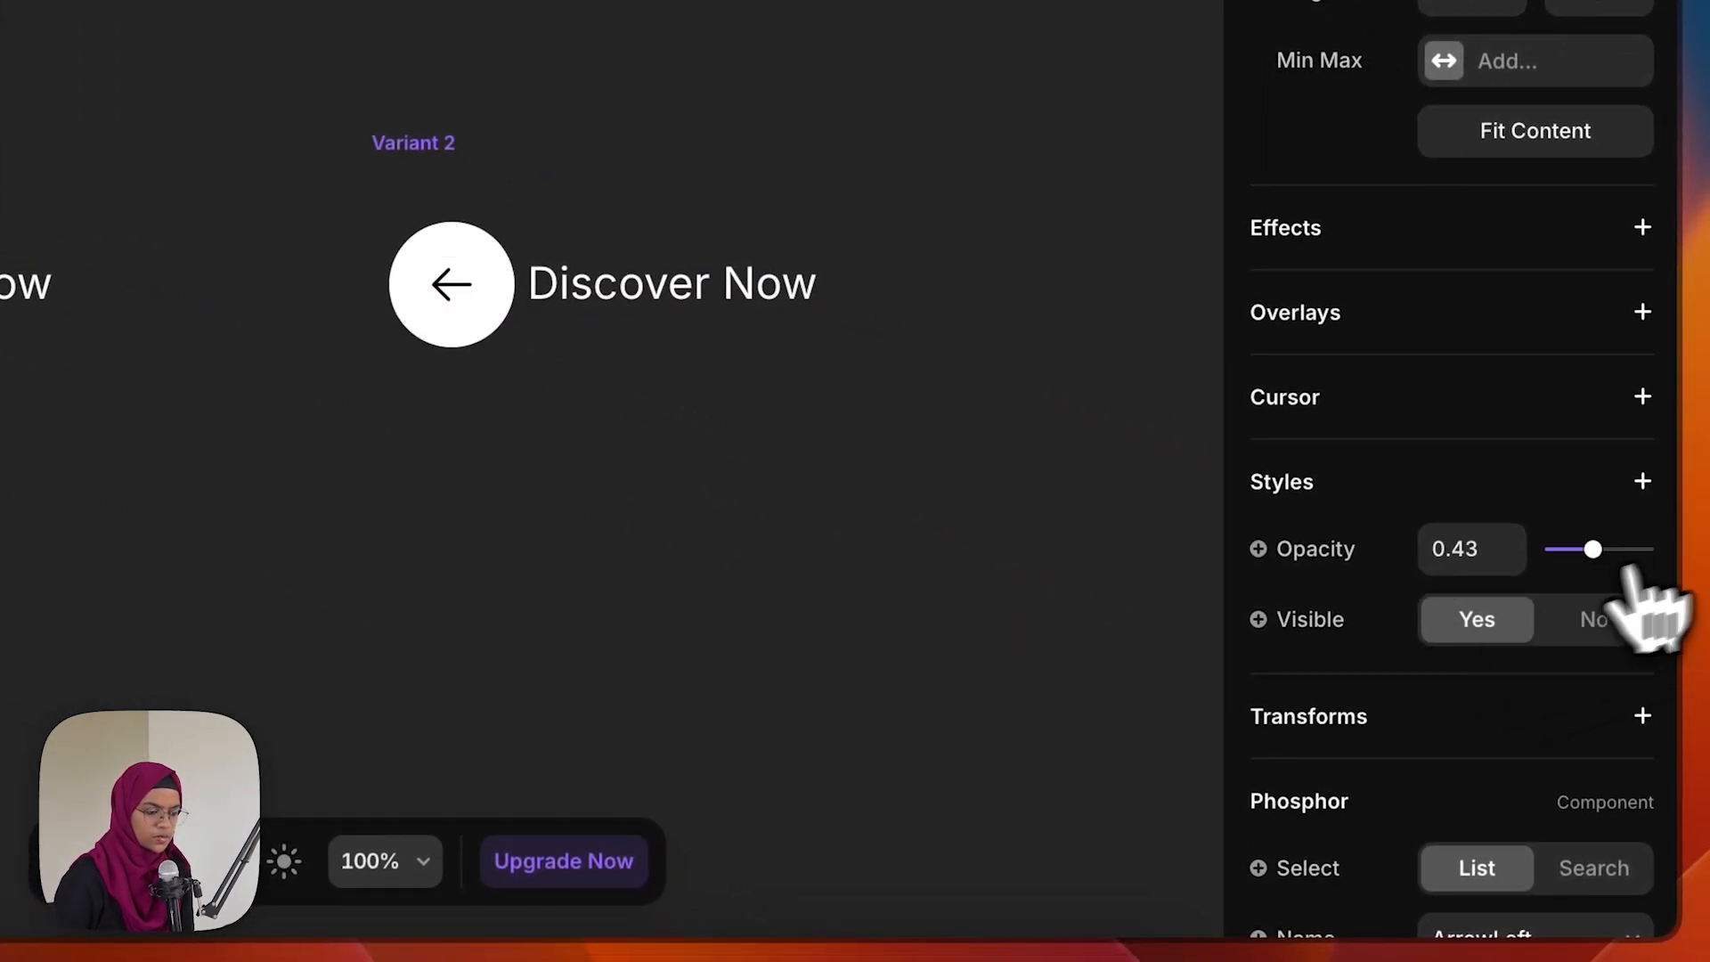
left_click_drag(1630, 571, 1496, 596)
left_click(85, 498)
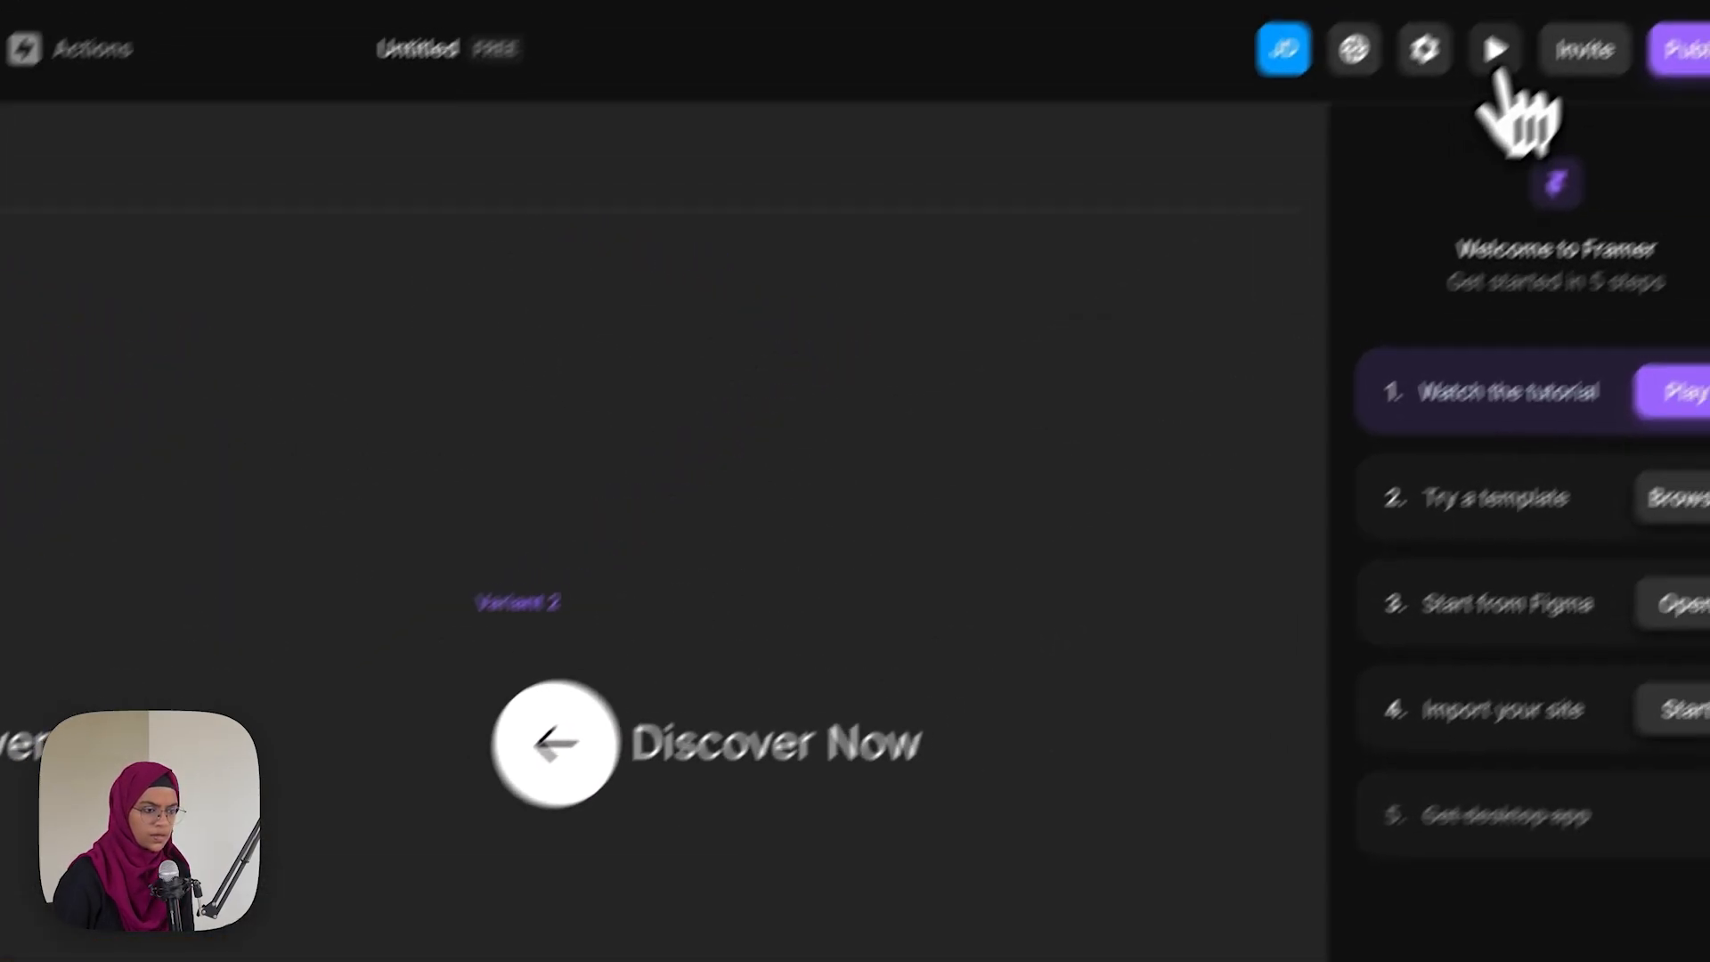
Preview Button-2's hover animation in the component, and check the Discover Now button in the Home page preview
left_click(1496, 53)
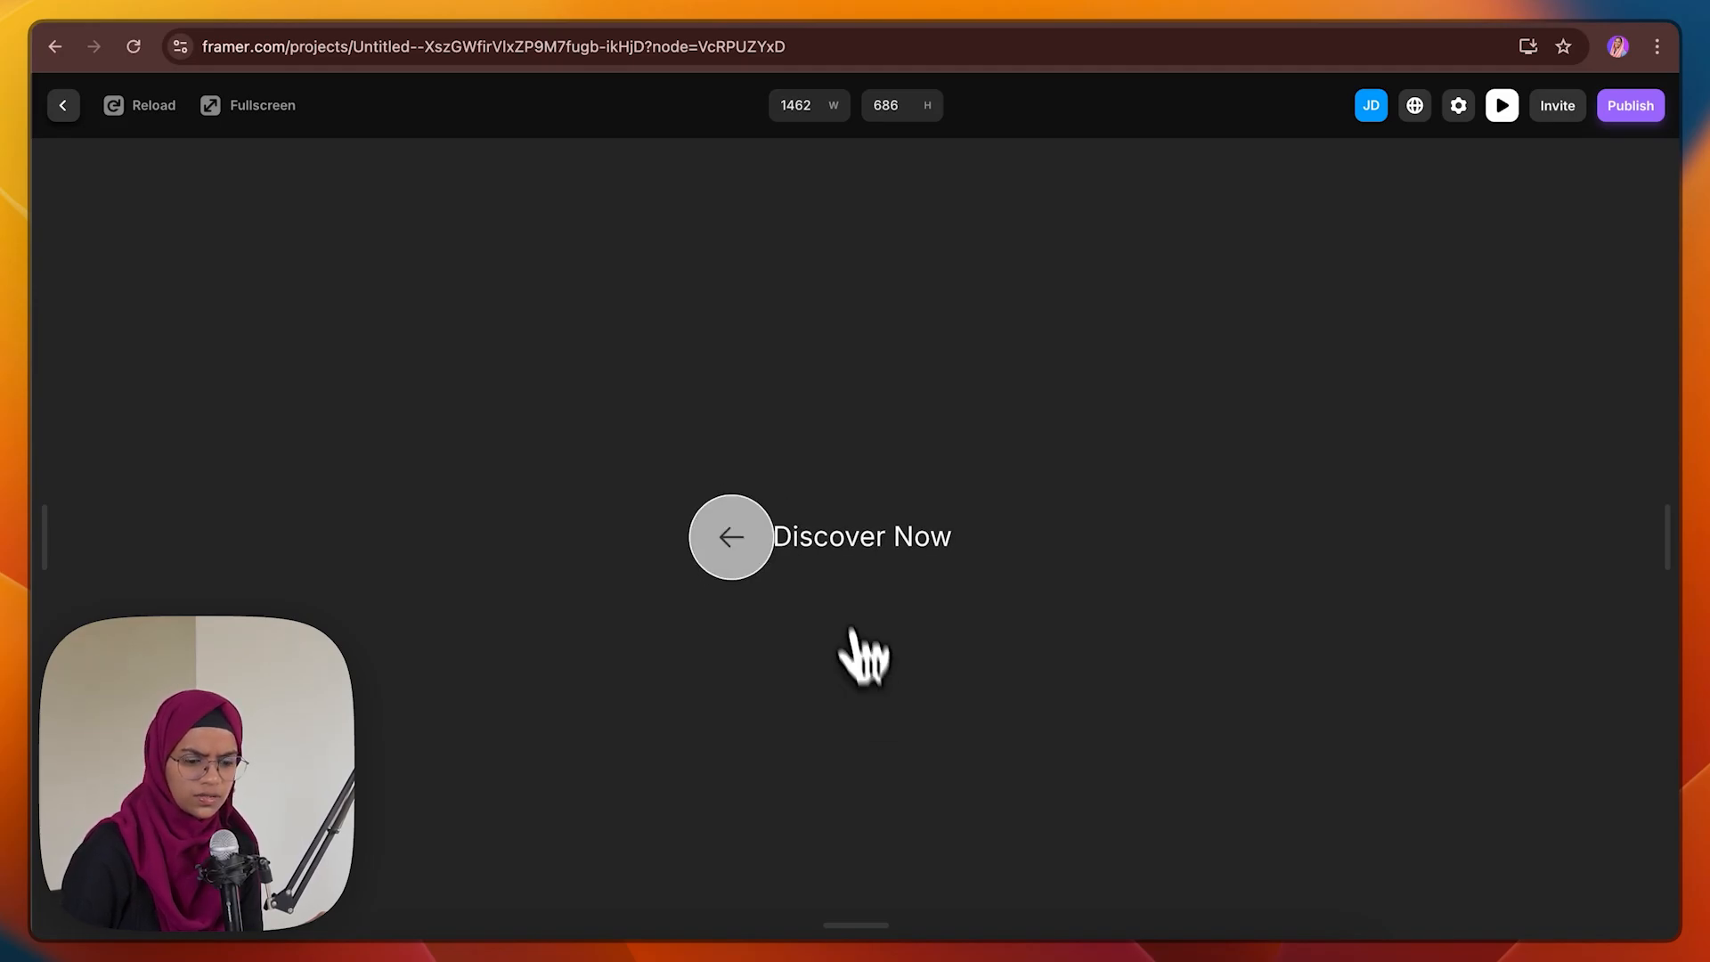
left_click(63, 105)
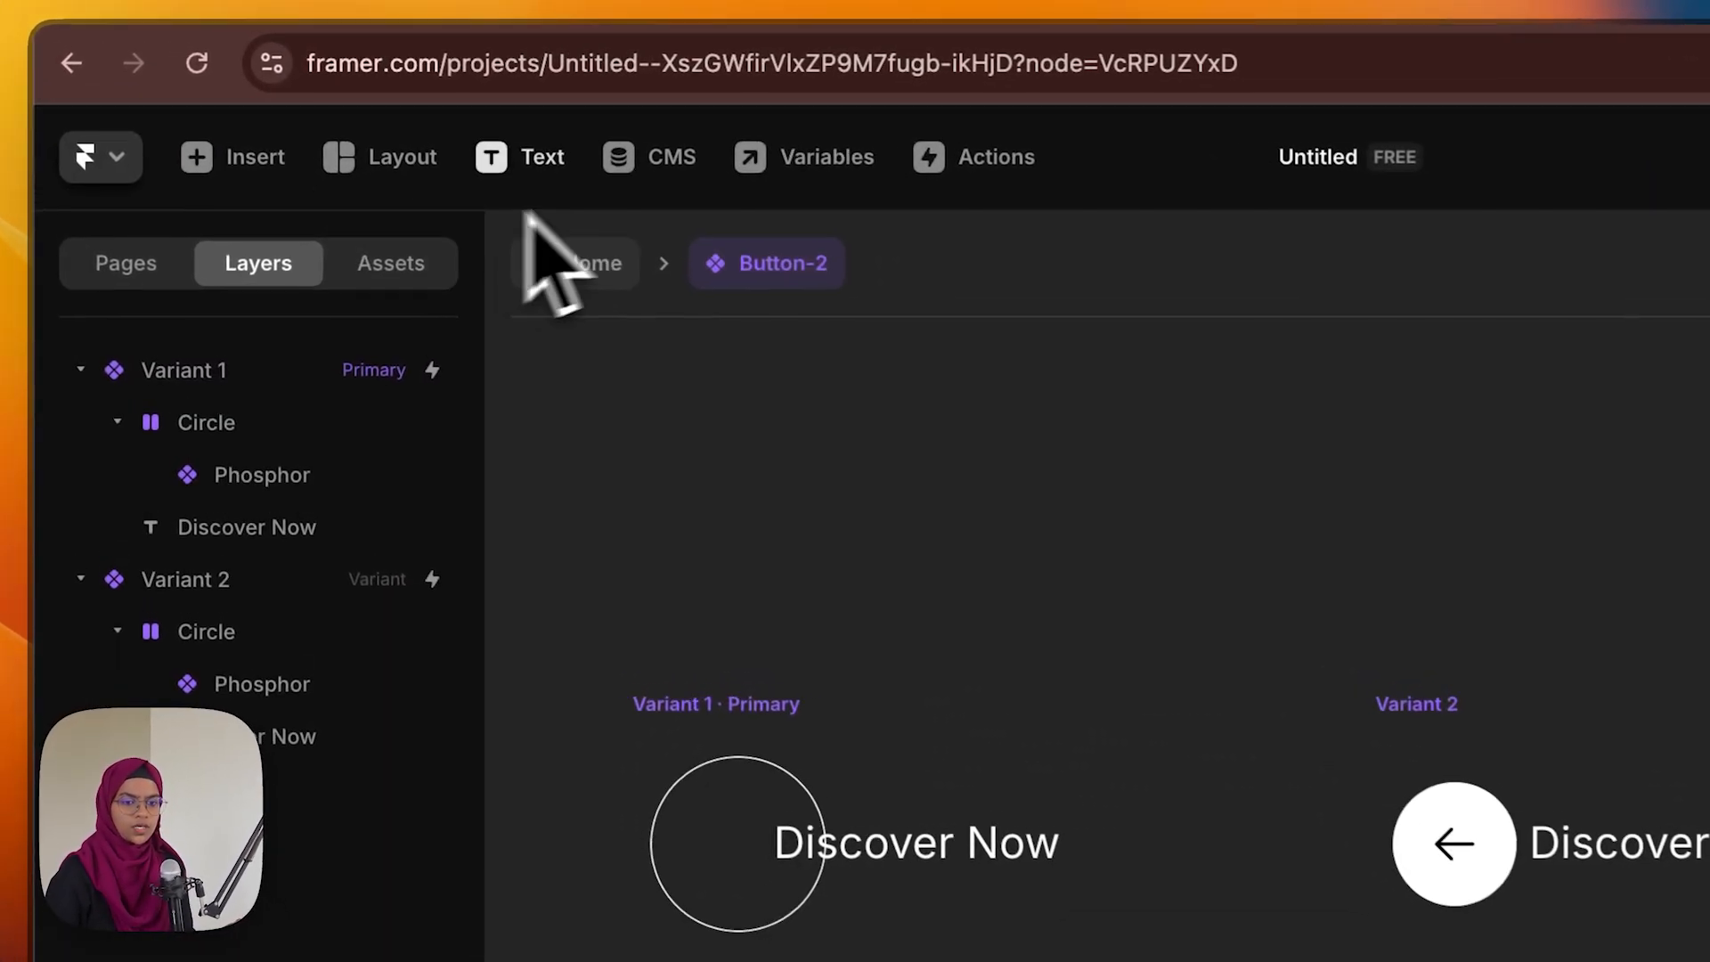
left_click(394, 191)
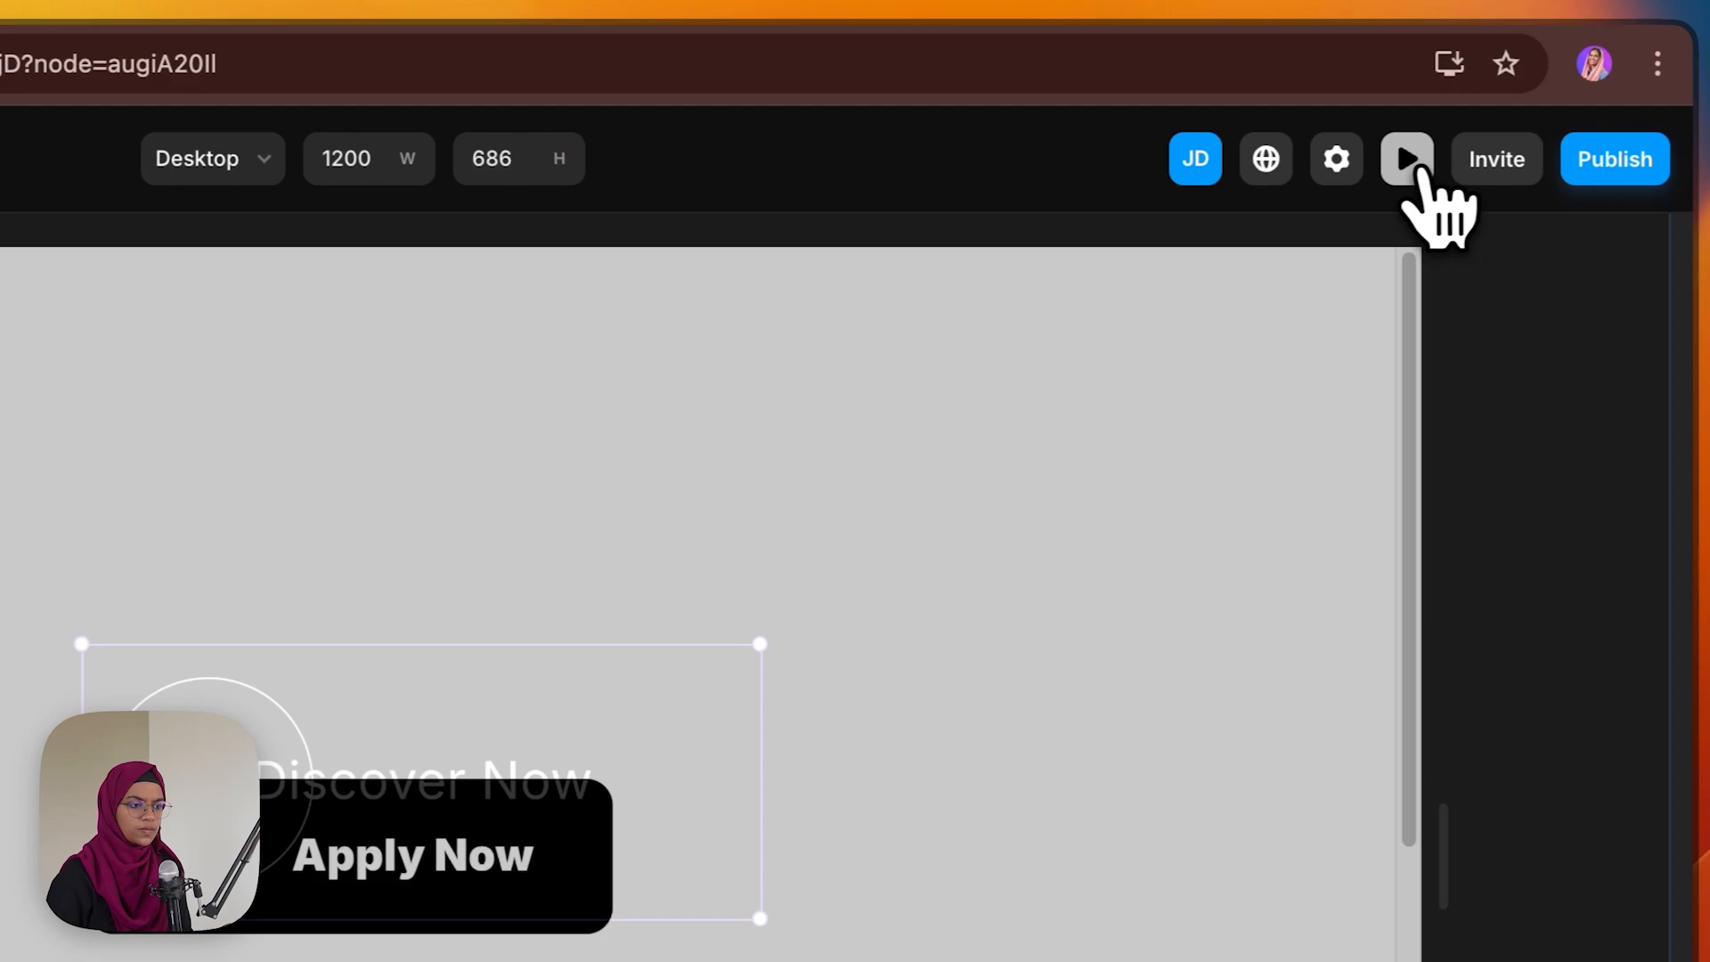
left_click(1555, 159)
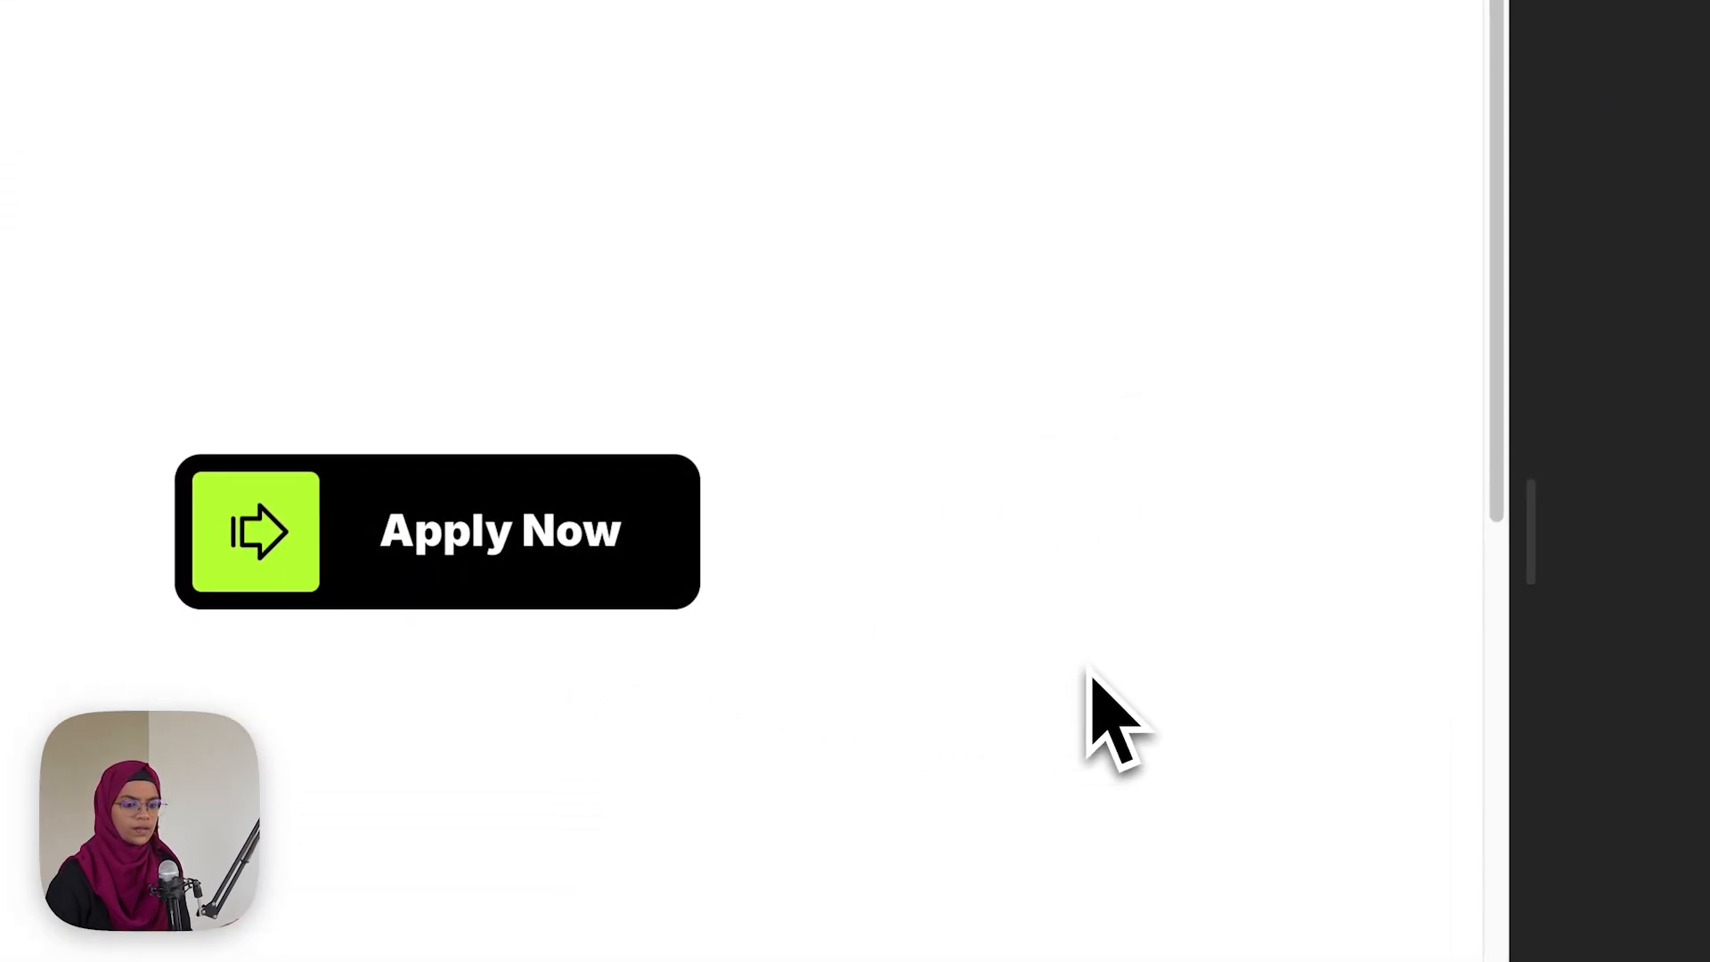
left_click_drag(1490, 519, 1520, 781)
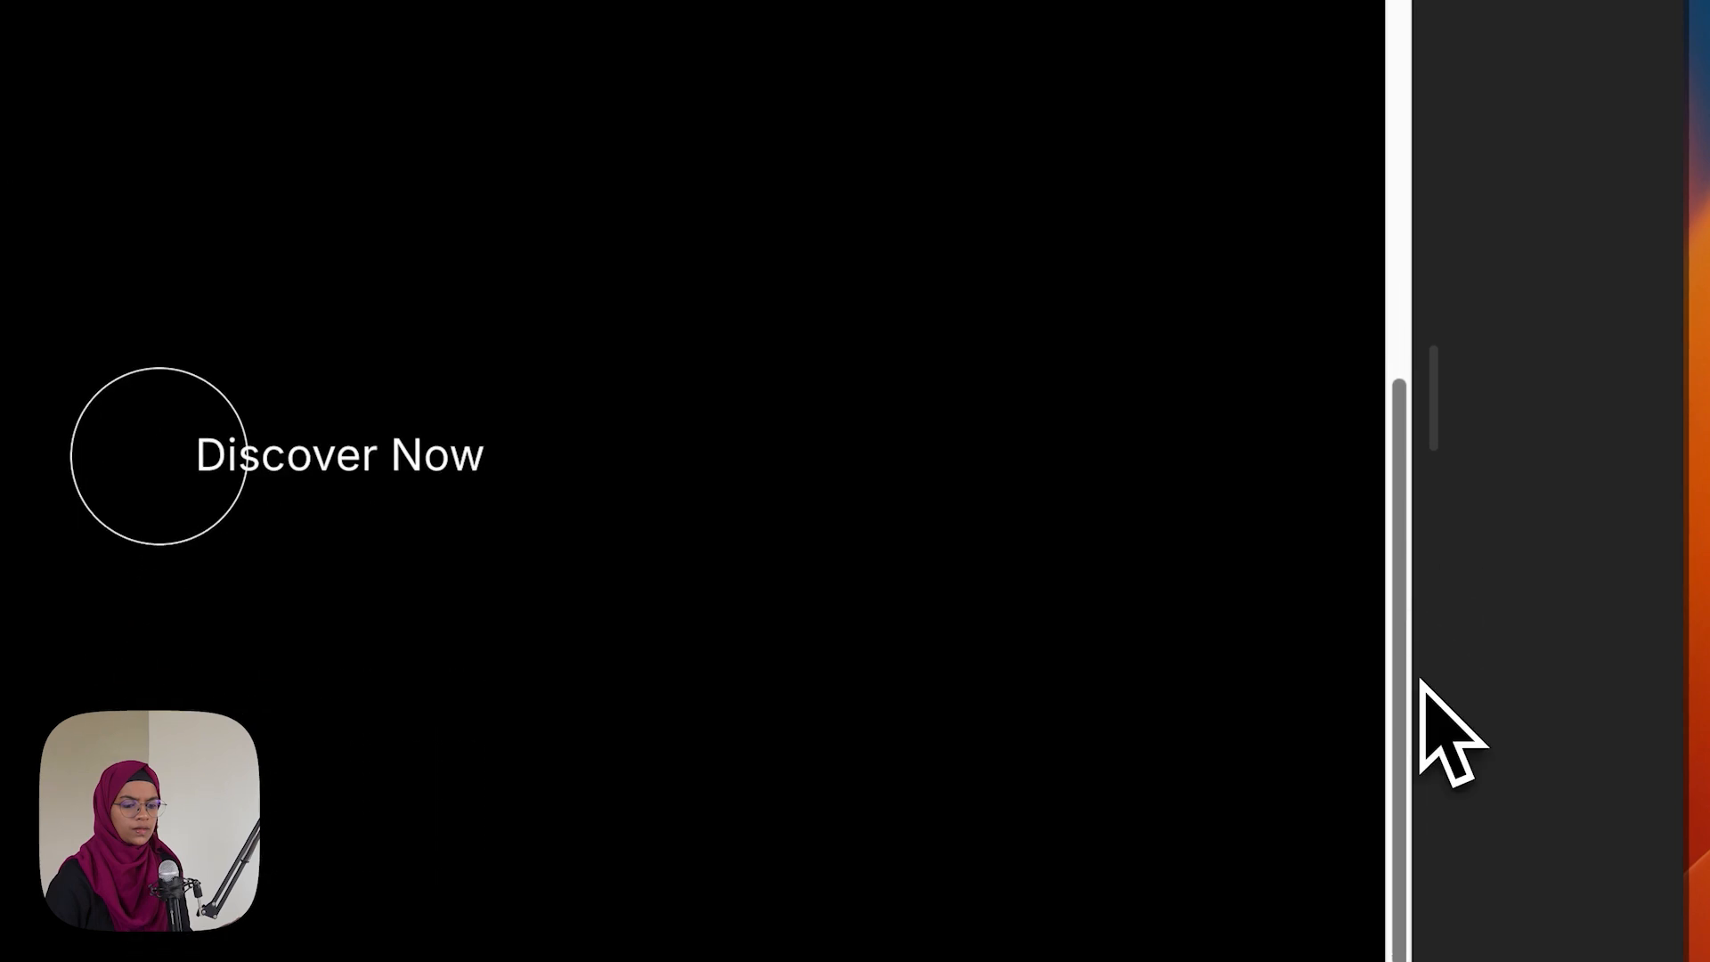
left_click_drag(1423, 682, 1420, 749)
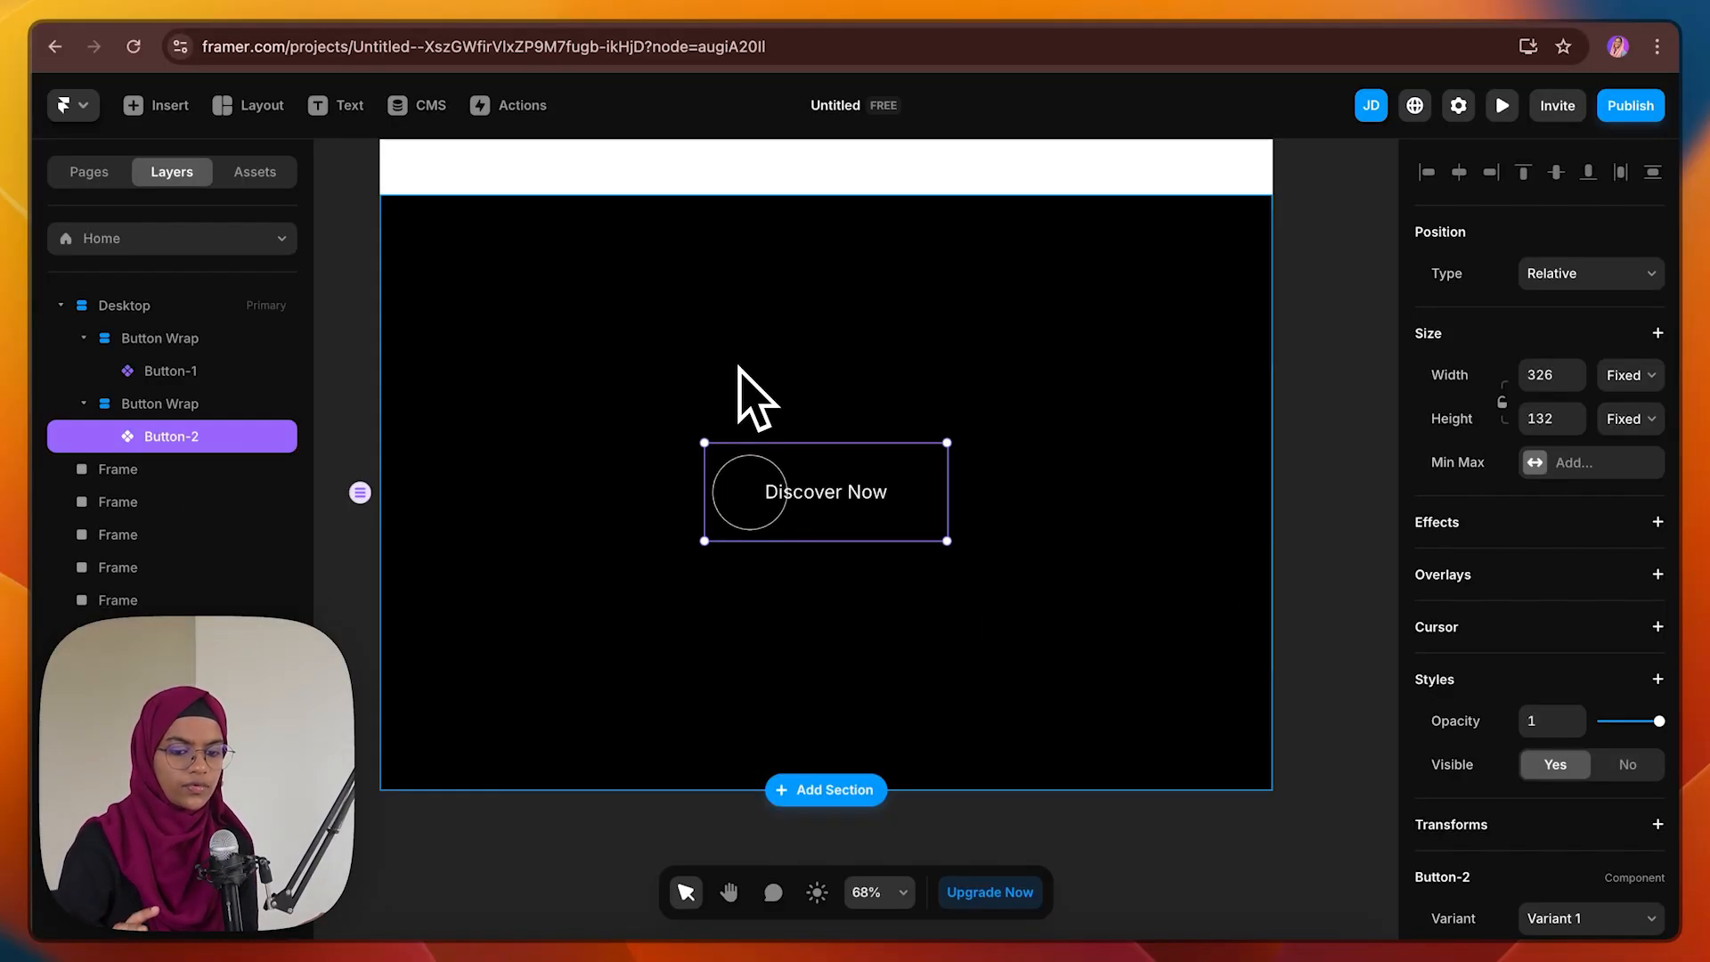
Duplicate the second Button Wrap section, set the copy's fill to #FFFFFF and delete the Discover Now button inside it
left_click(169, 397)
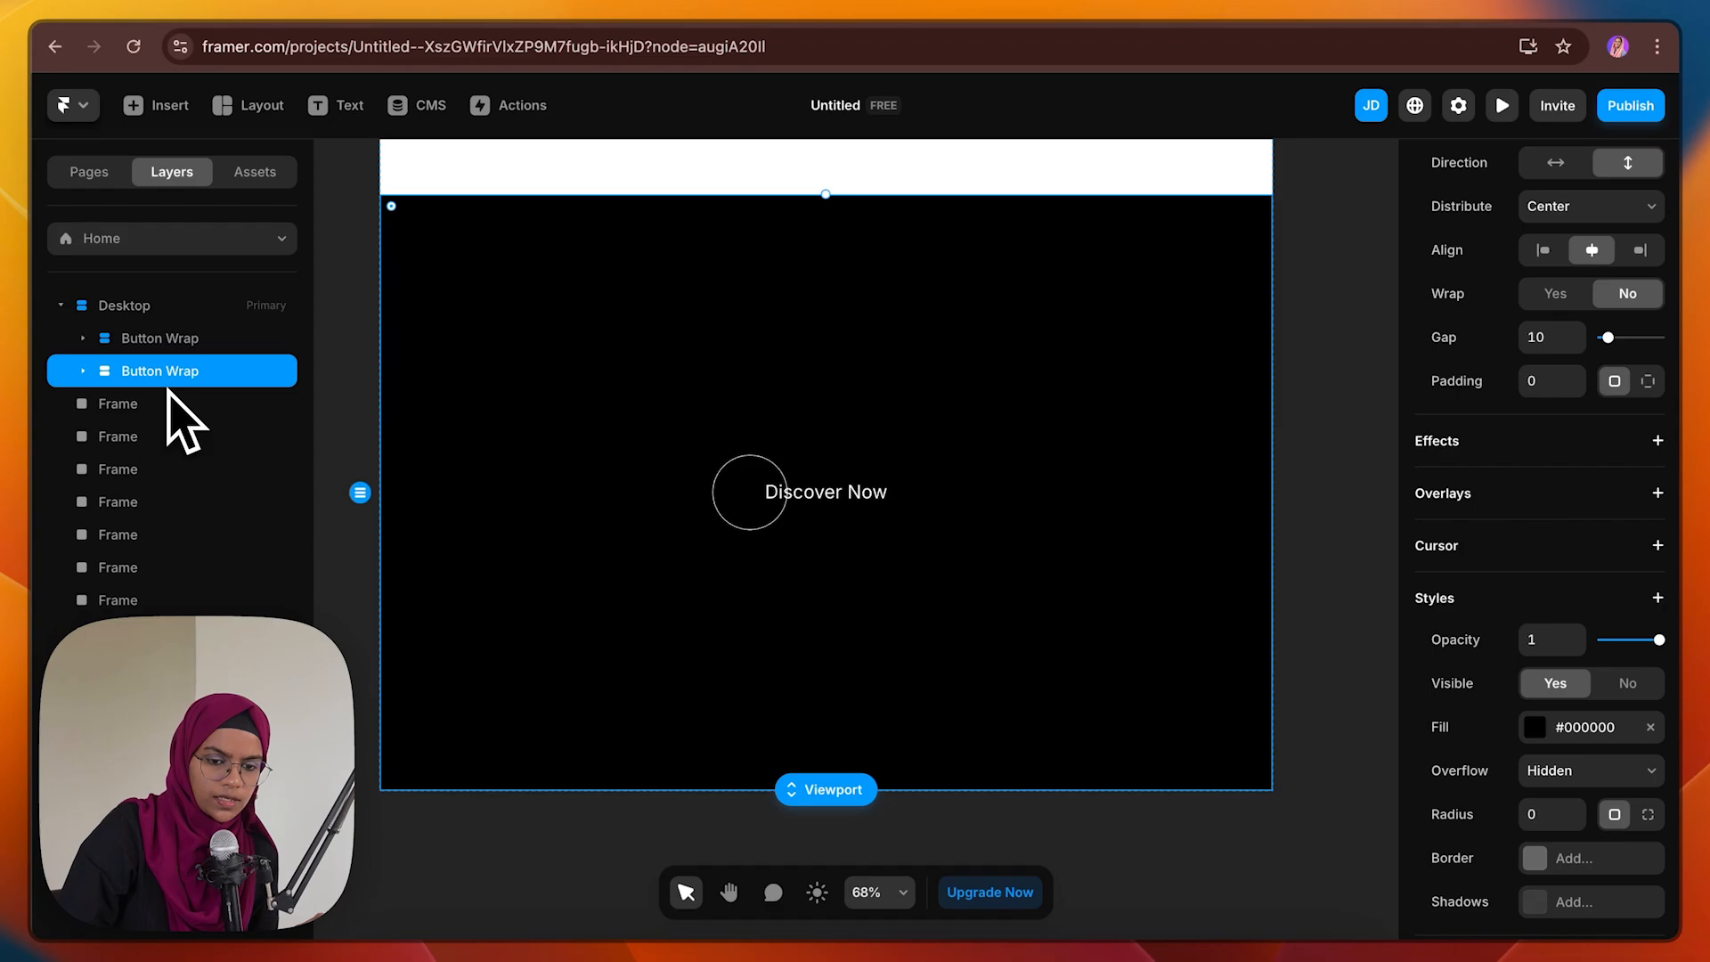
key("Return")
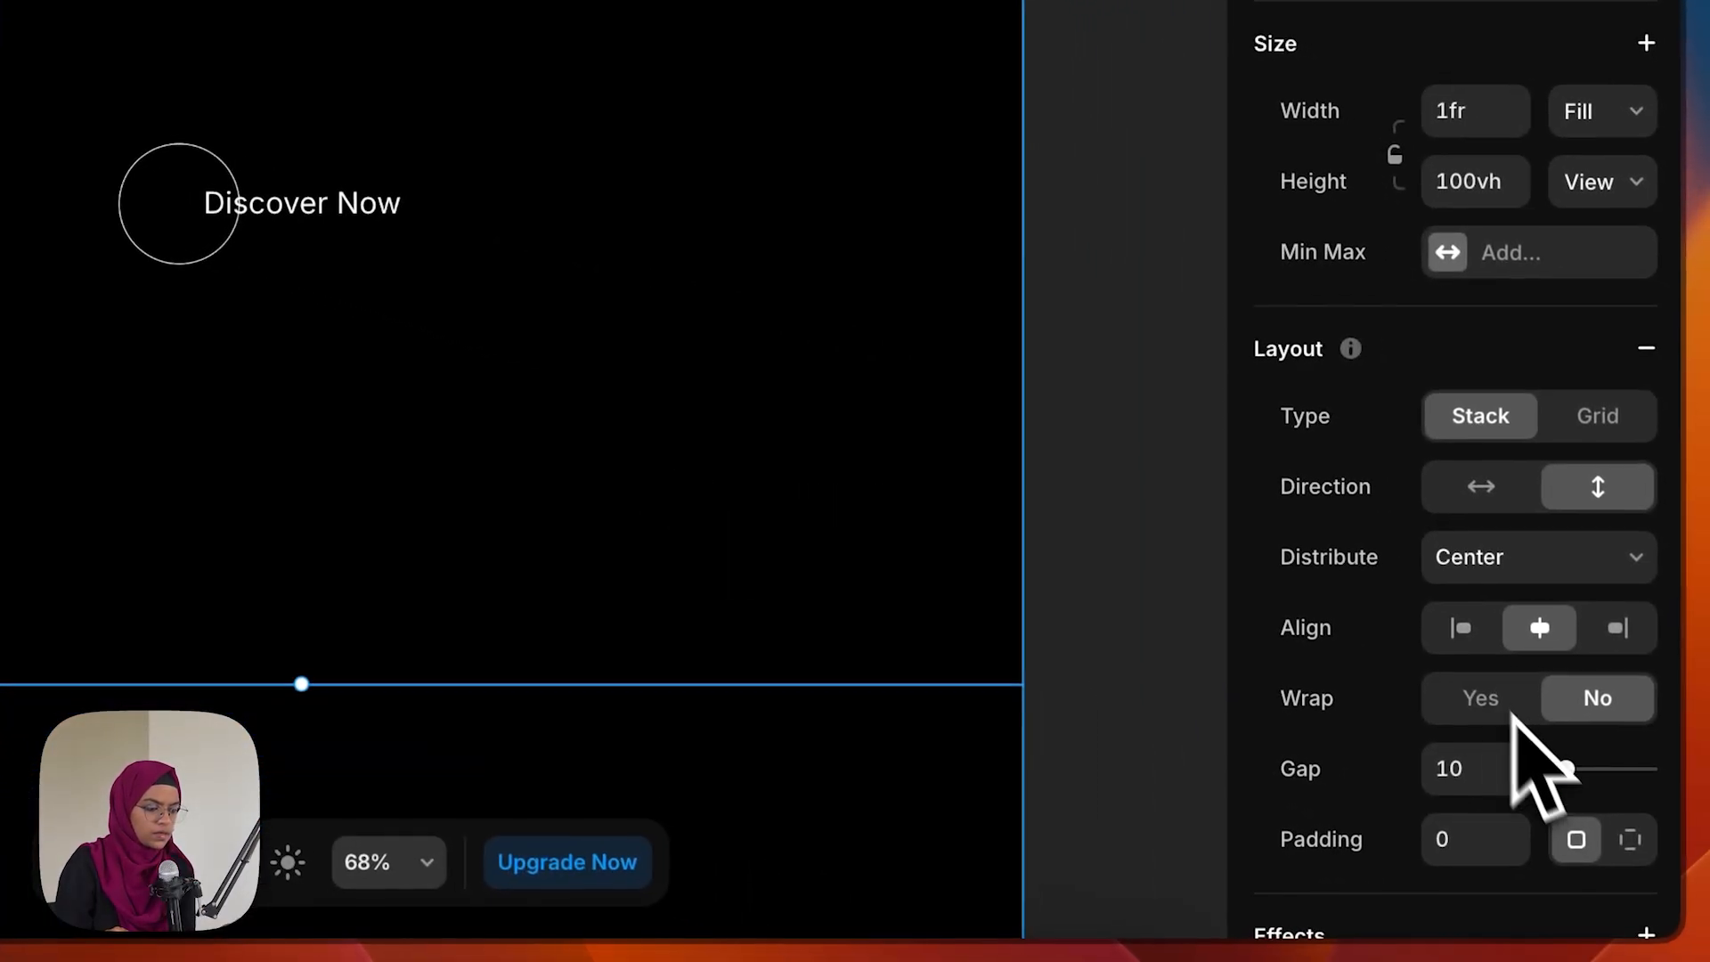
scroll(1515, 720, "down", 5)
left_click(1538, 858)
left_click_drag(878, 468, 717, 194)
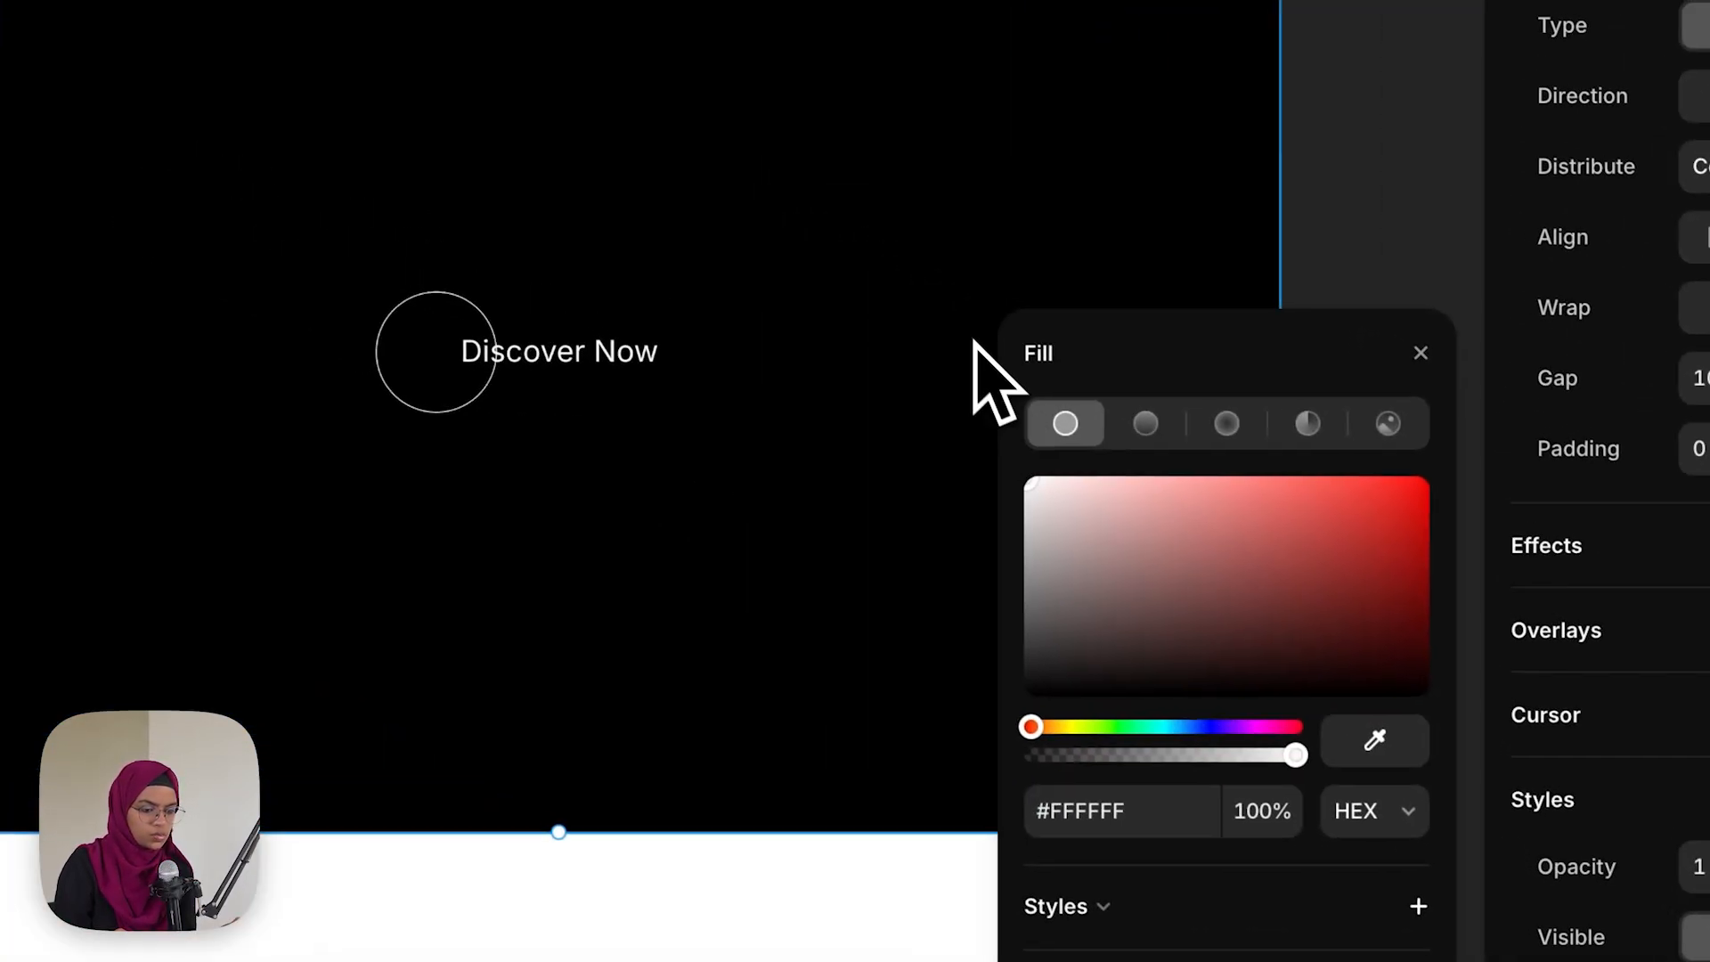
left_click(729, 467)
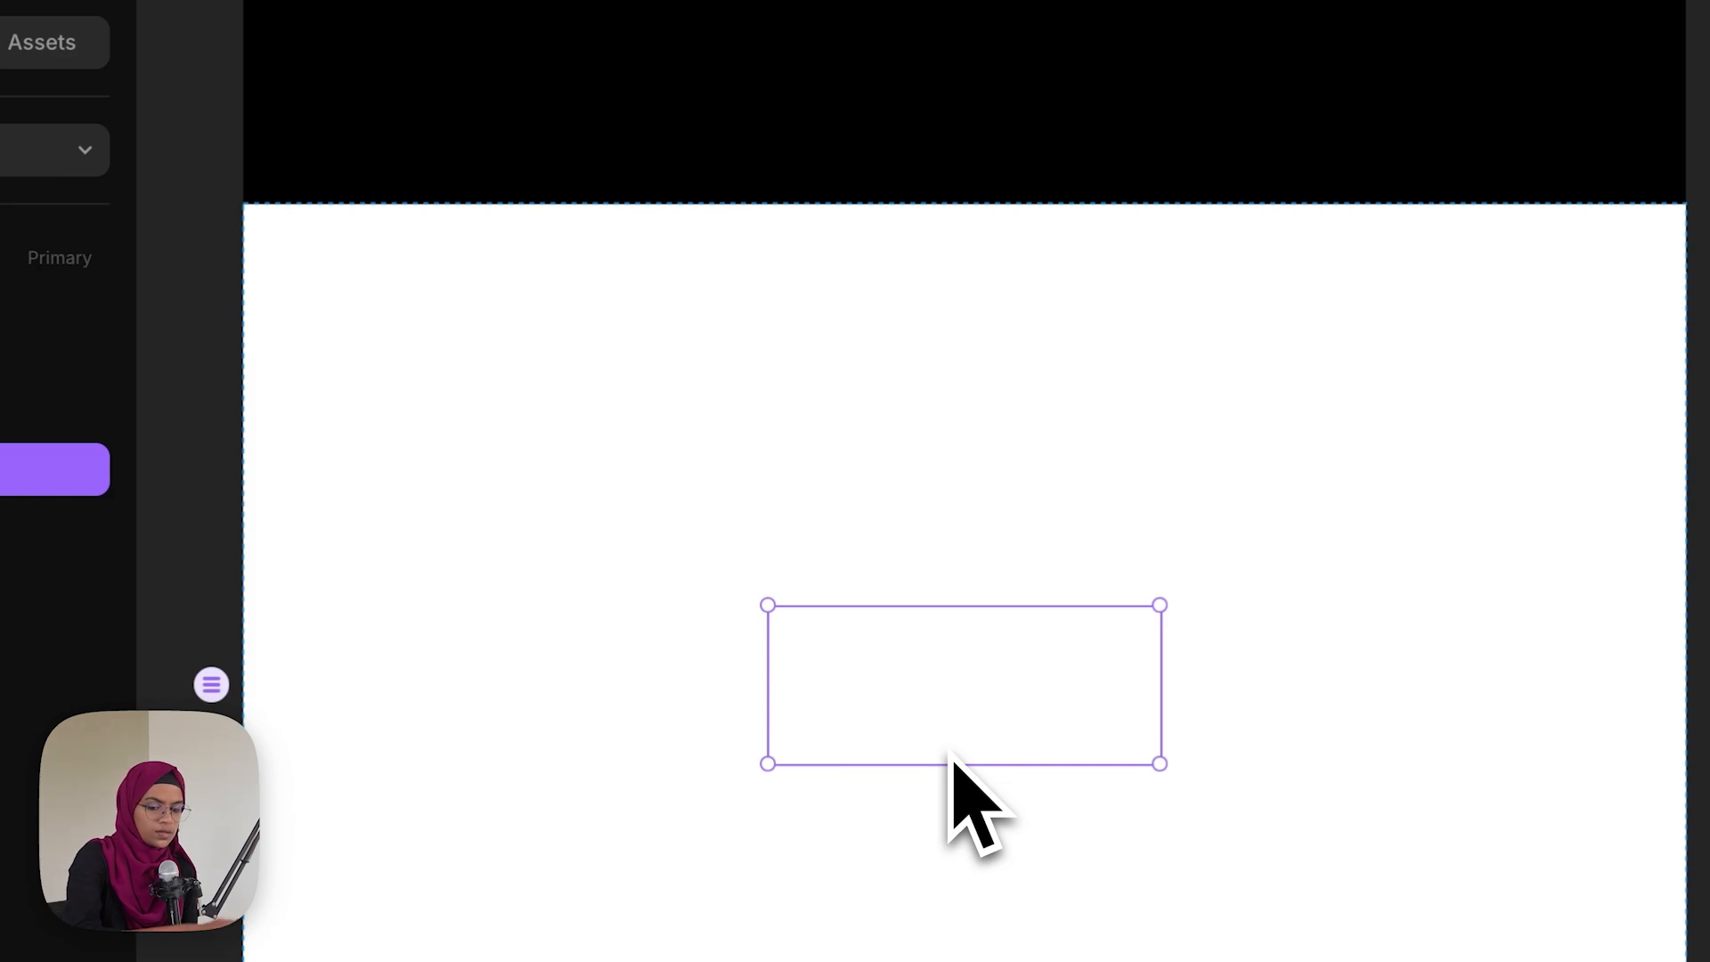
key("Delete")
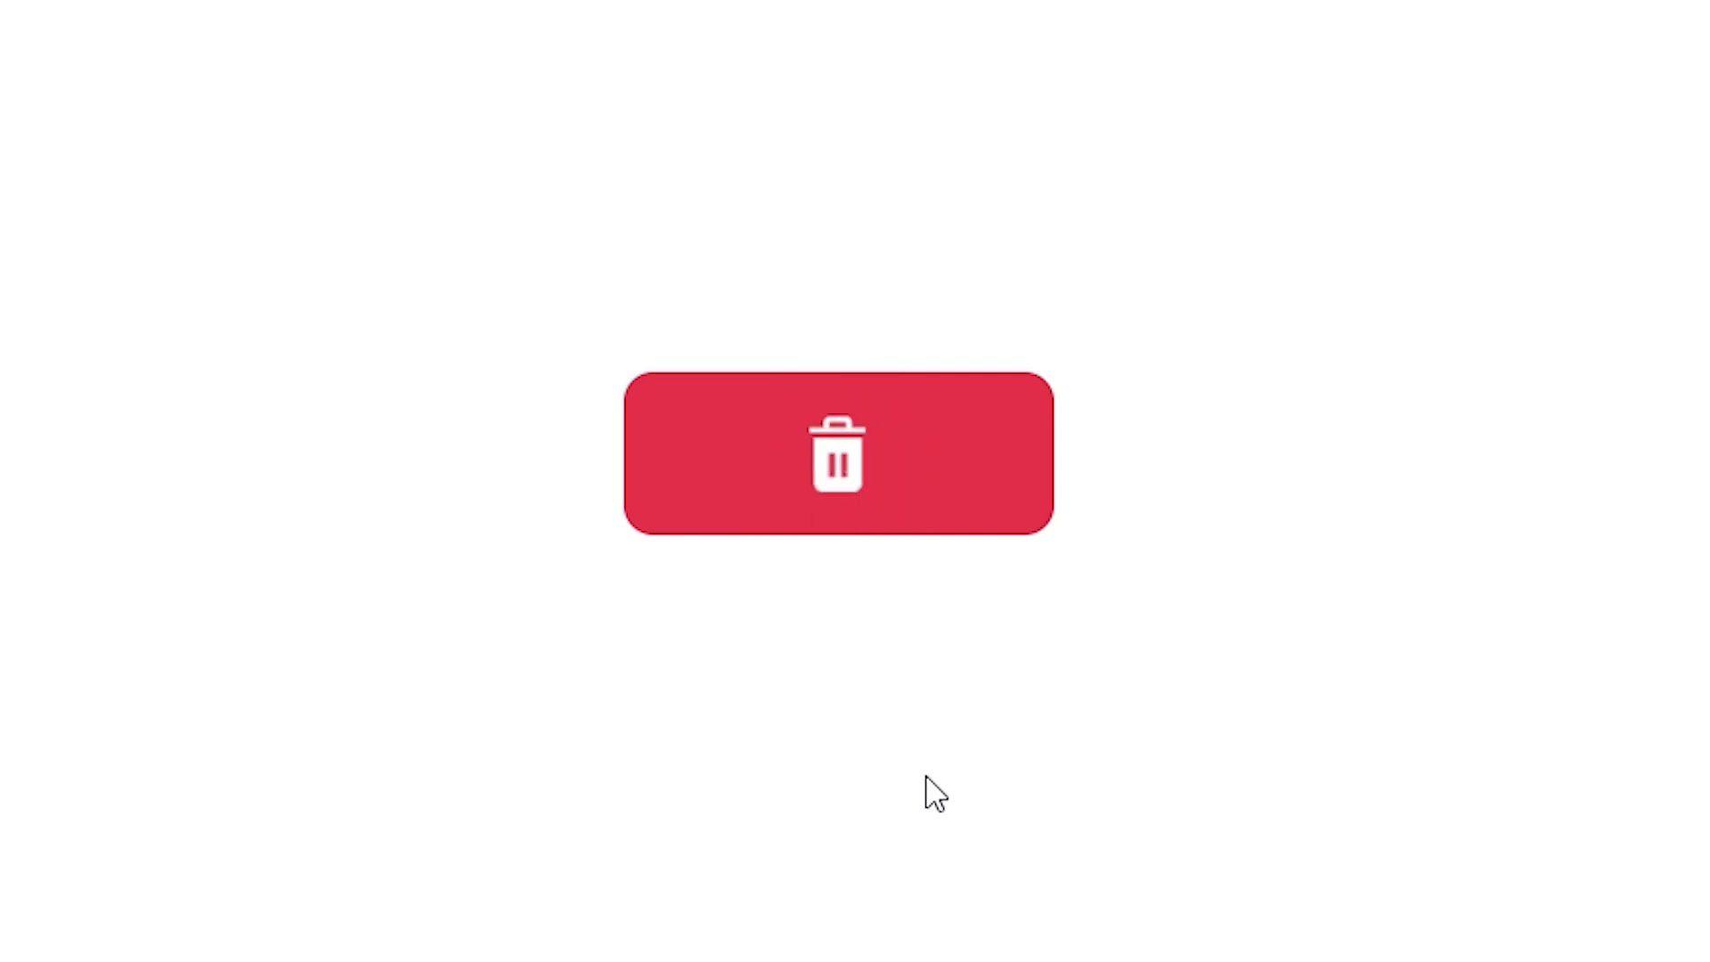
Draw a frame about 293 by 110 in the white section and give it fill #E12D48 and radius 15
left_click_drag(817, 425, 1183, 575)
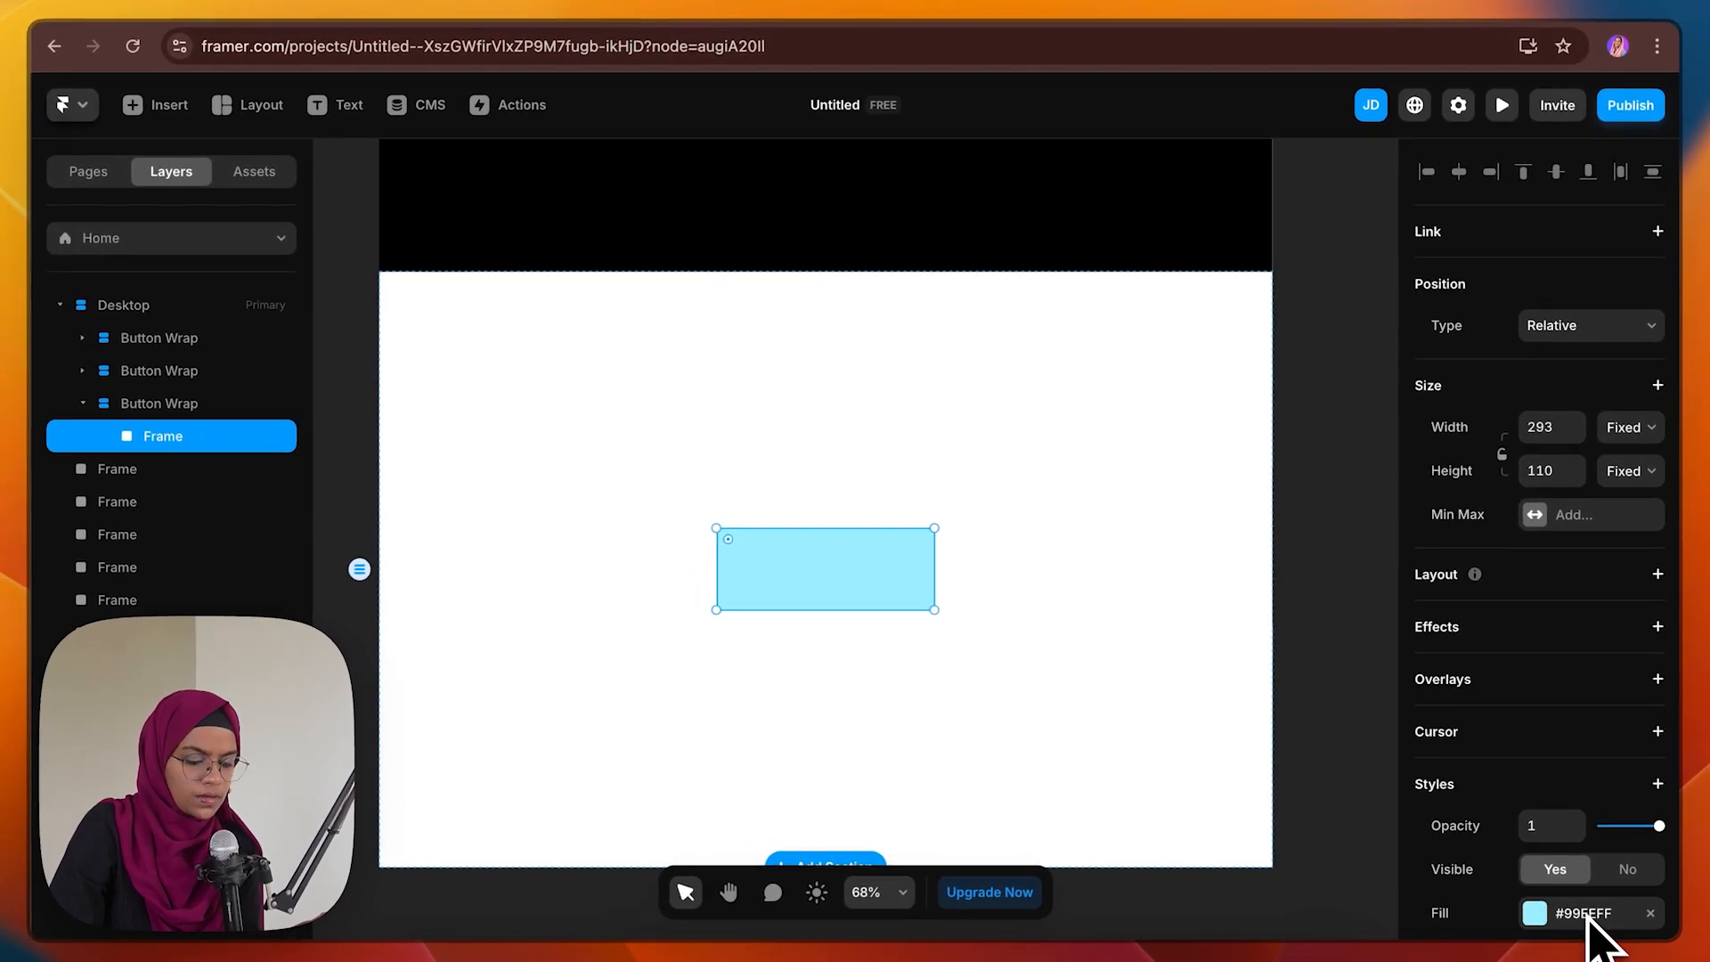
left_click_drag(541, 508, 935, 448)
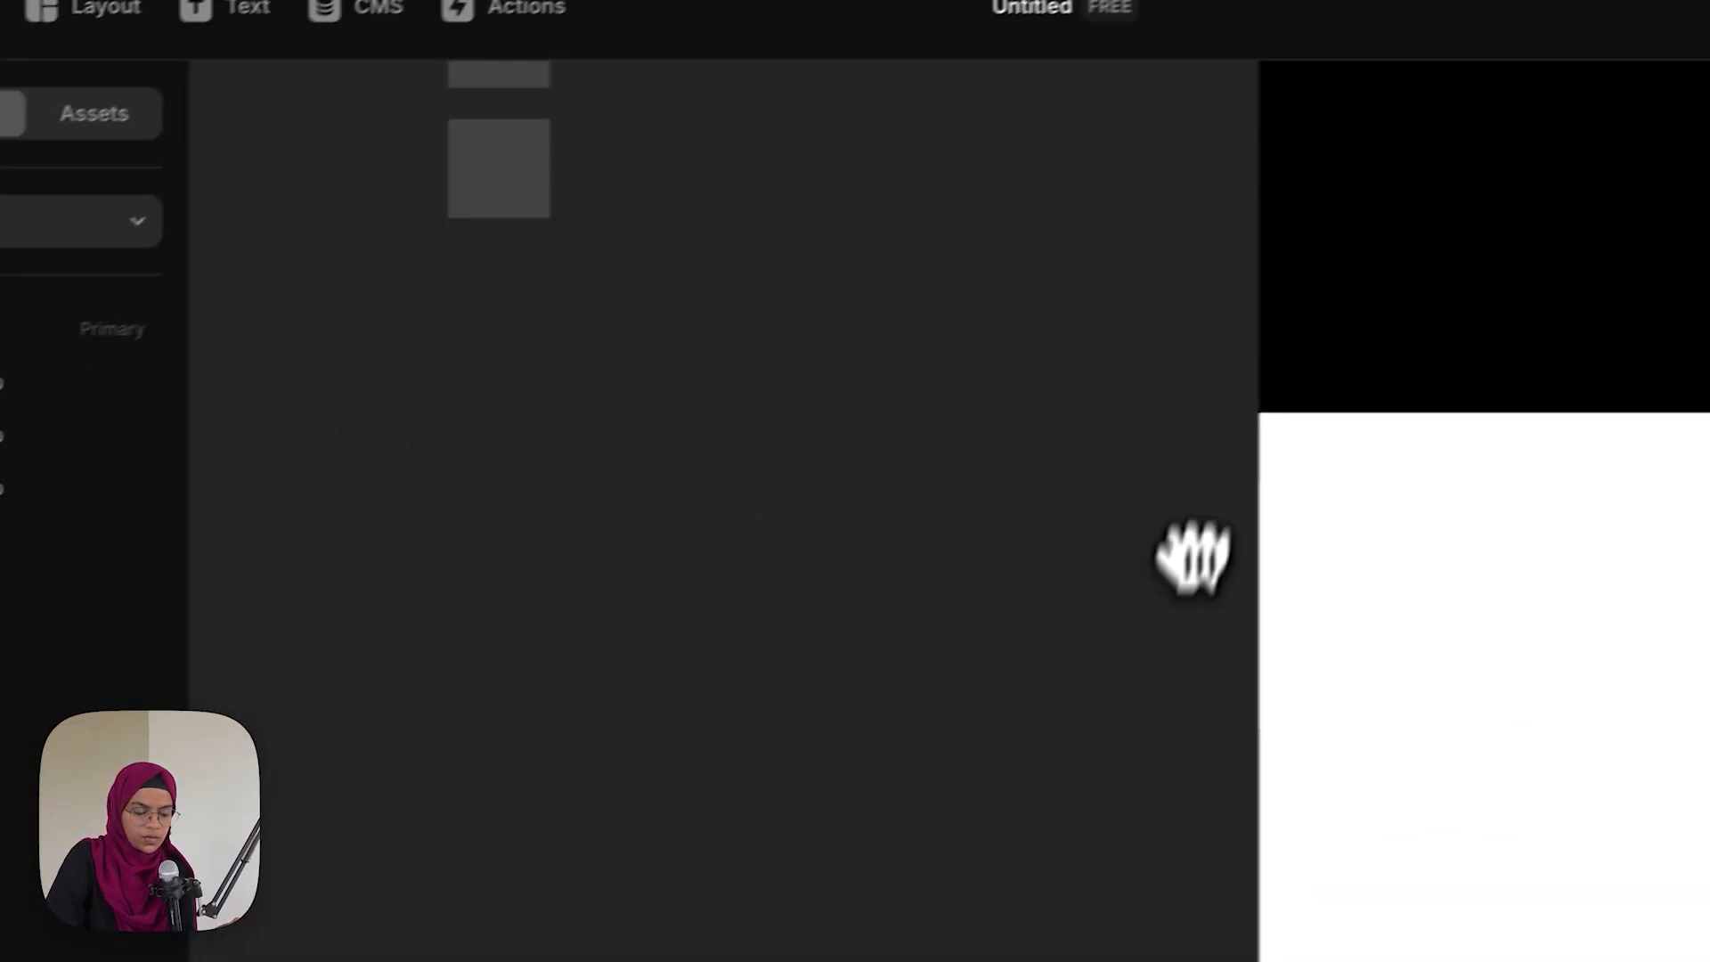
scroll(760, 460, "down", 3)
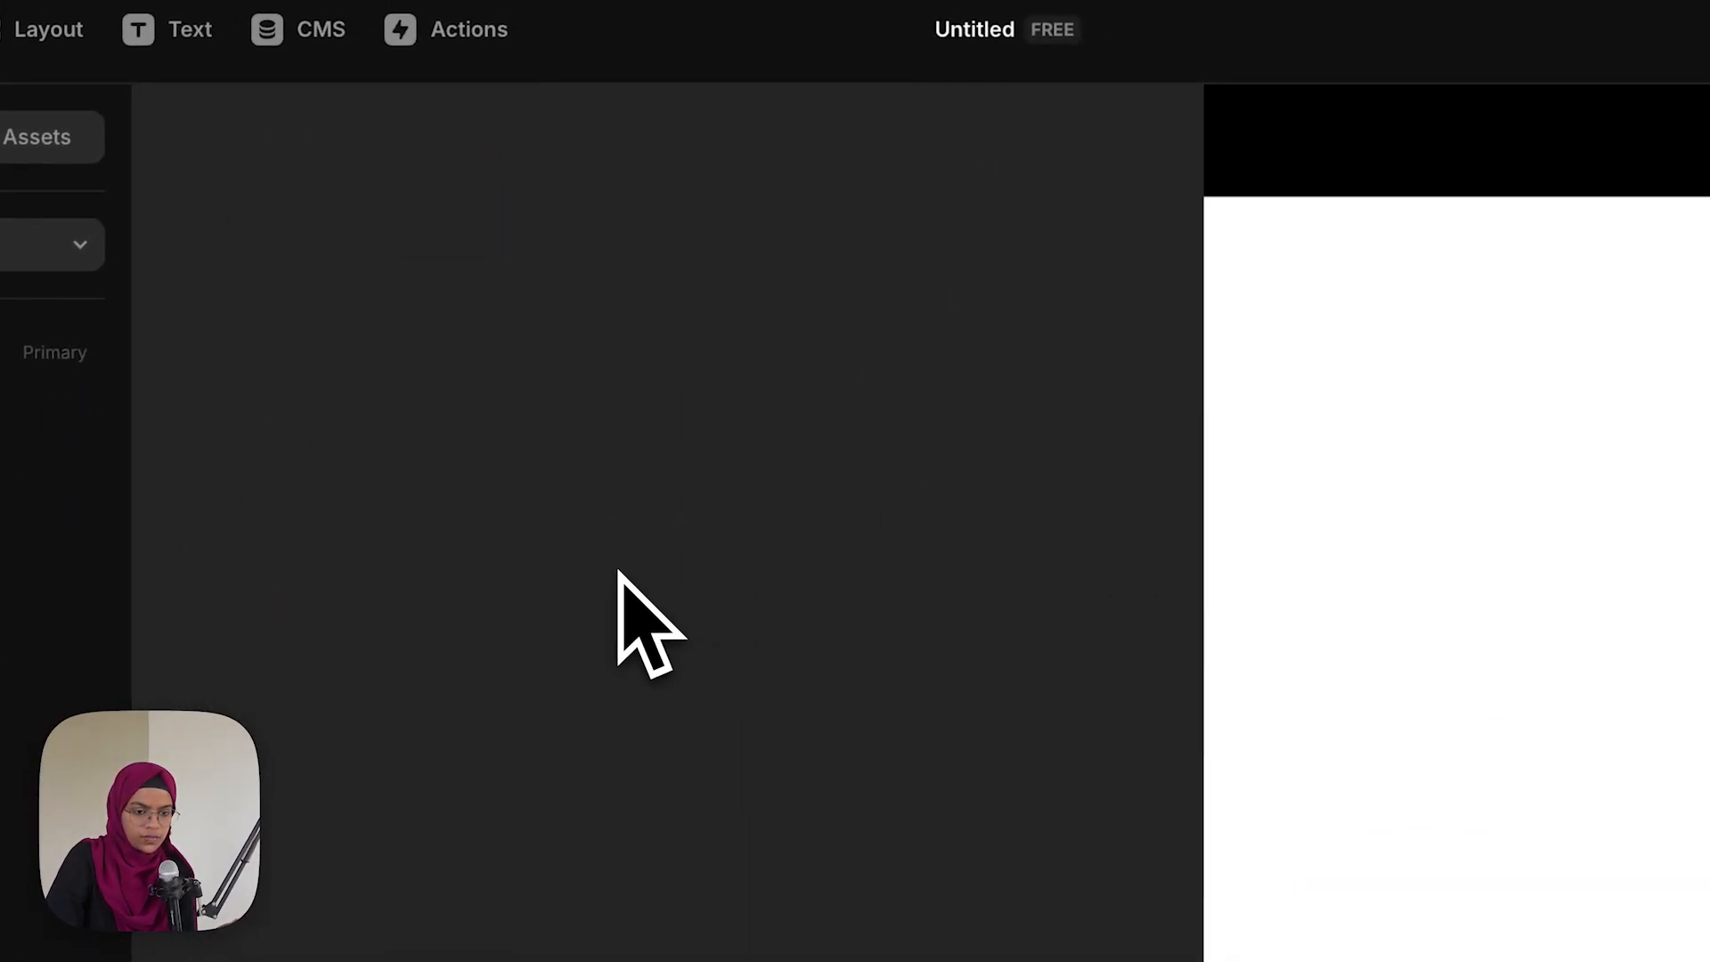
scroll(619, 575, "down", 3)
left_click(375, 199)
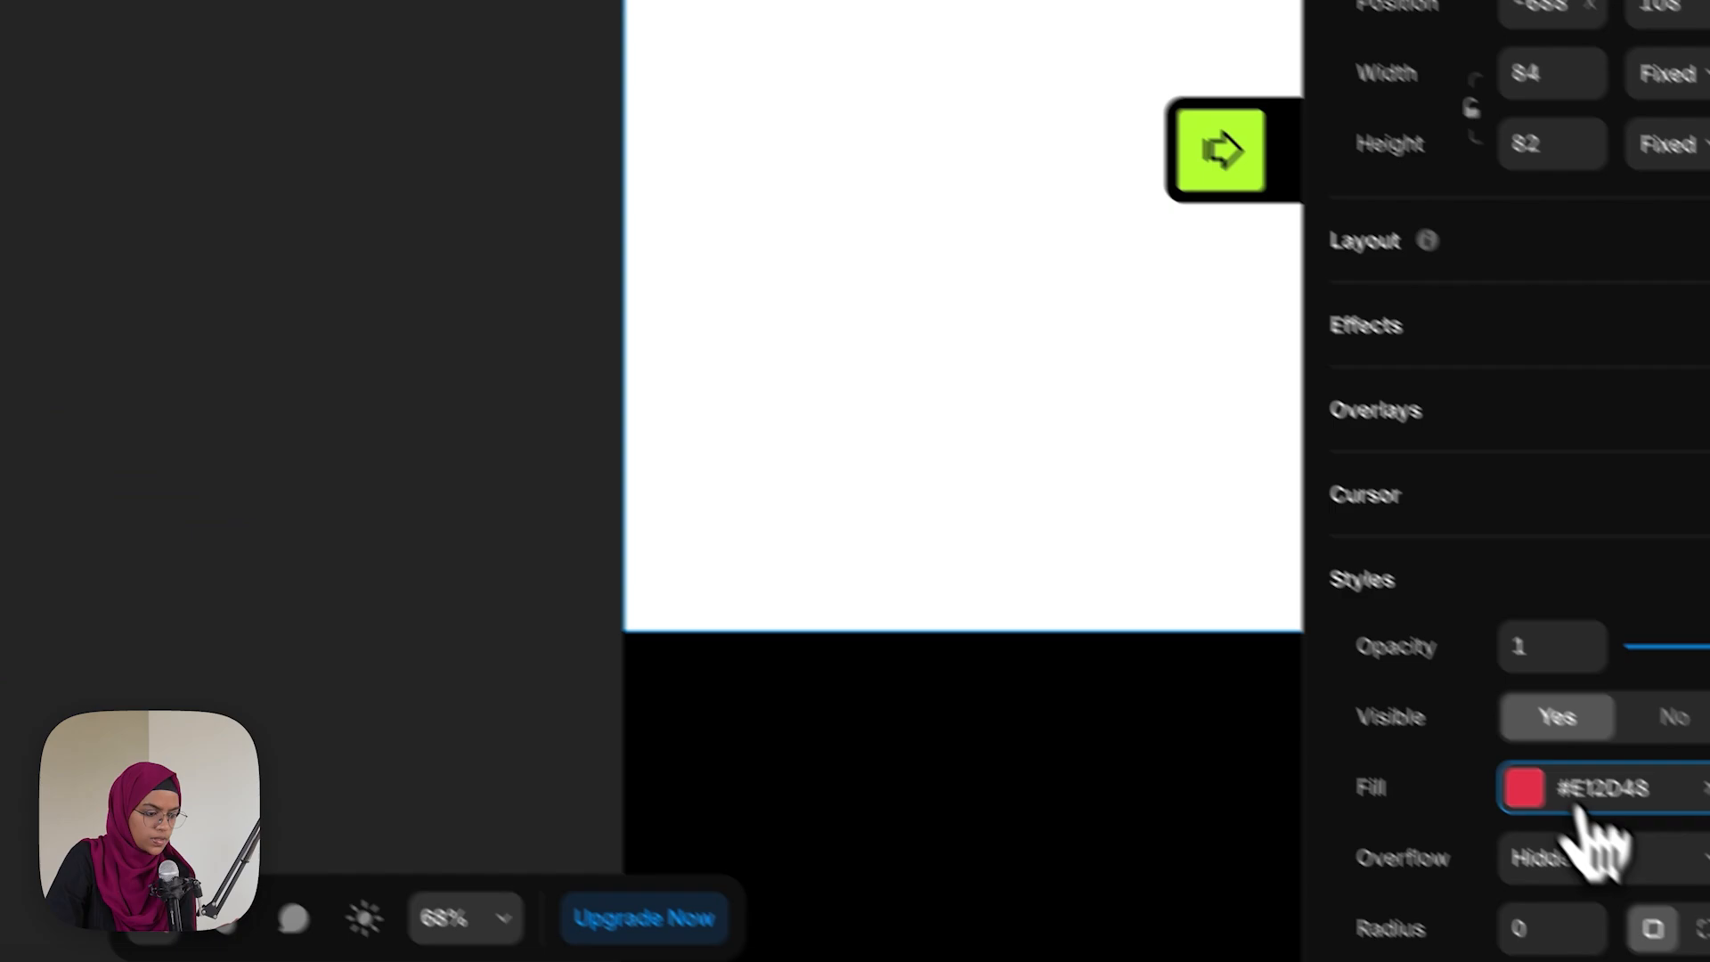
left_click(1506, 744)
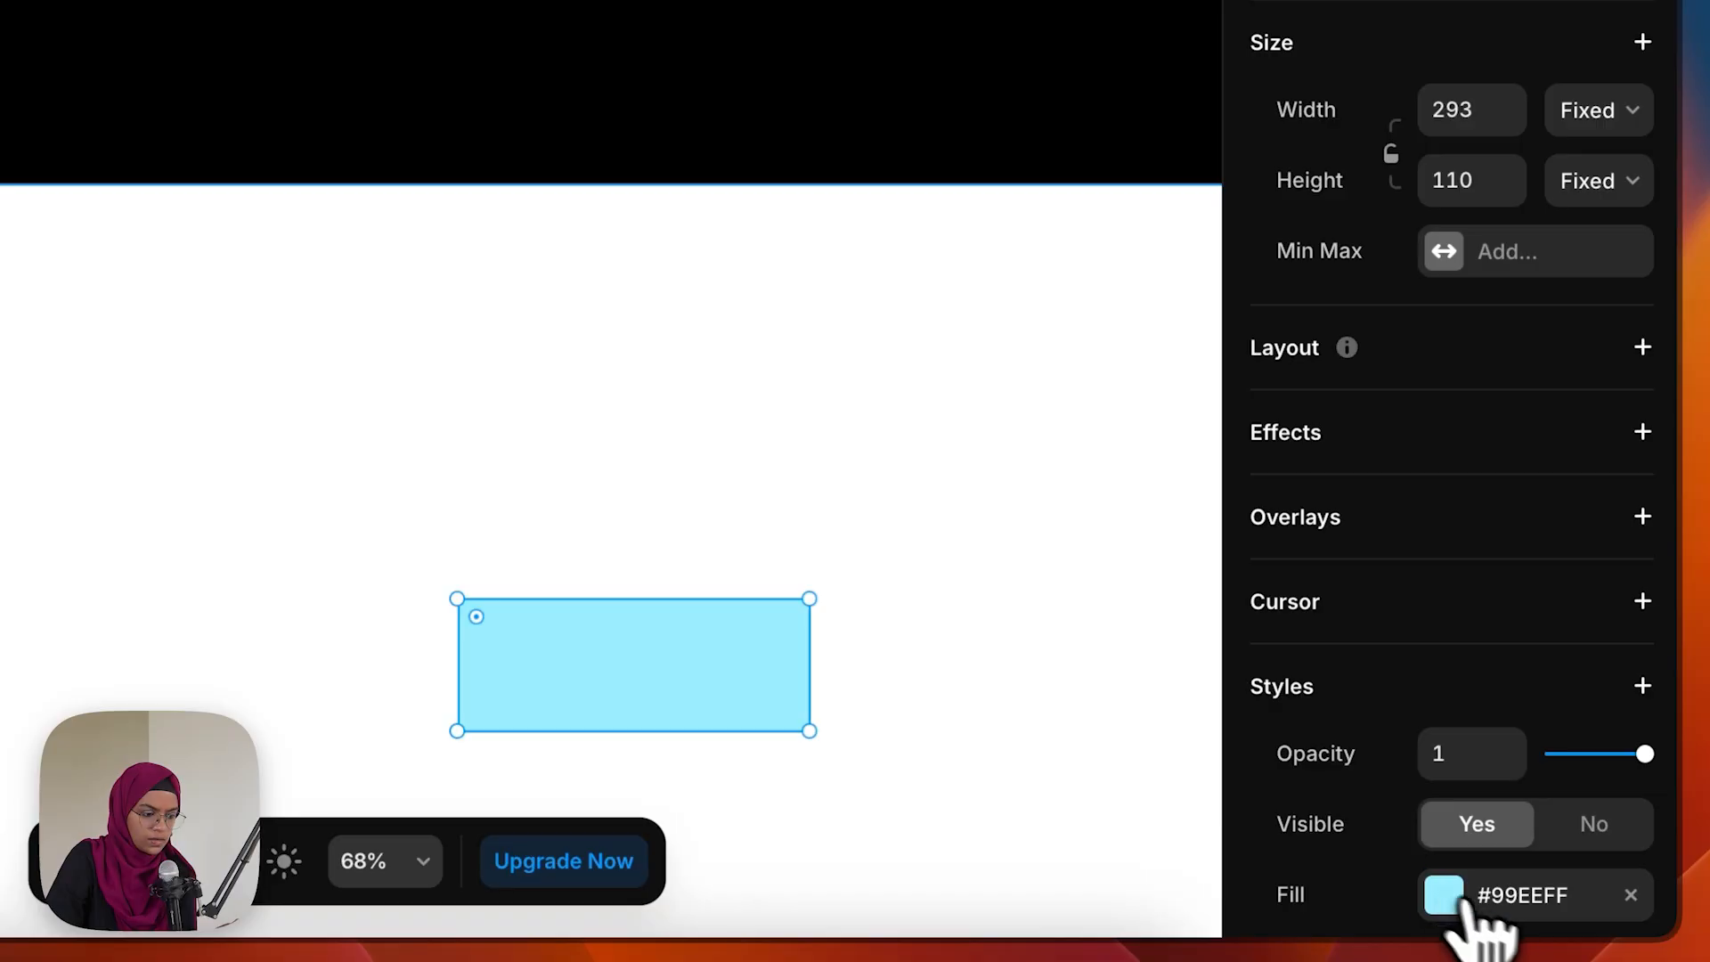
left_click(1448, 895)
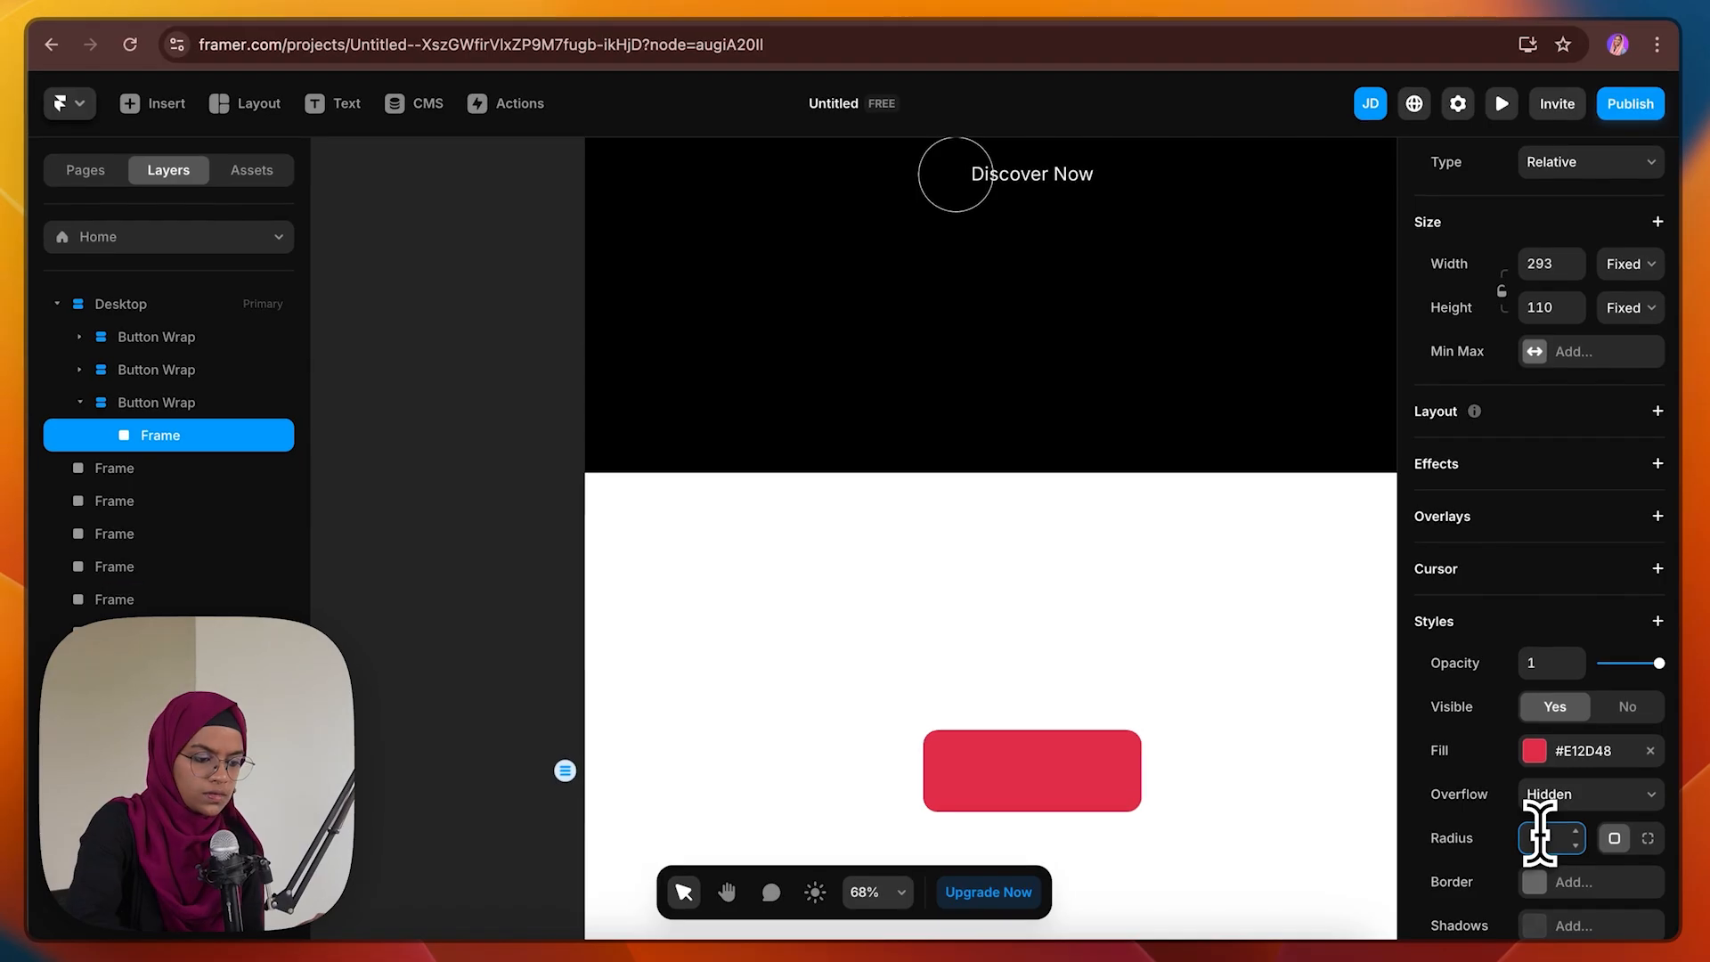
type("15")
key("Return")
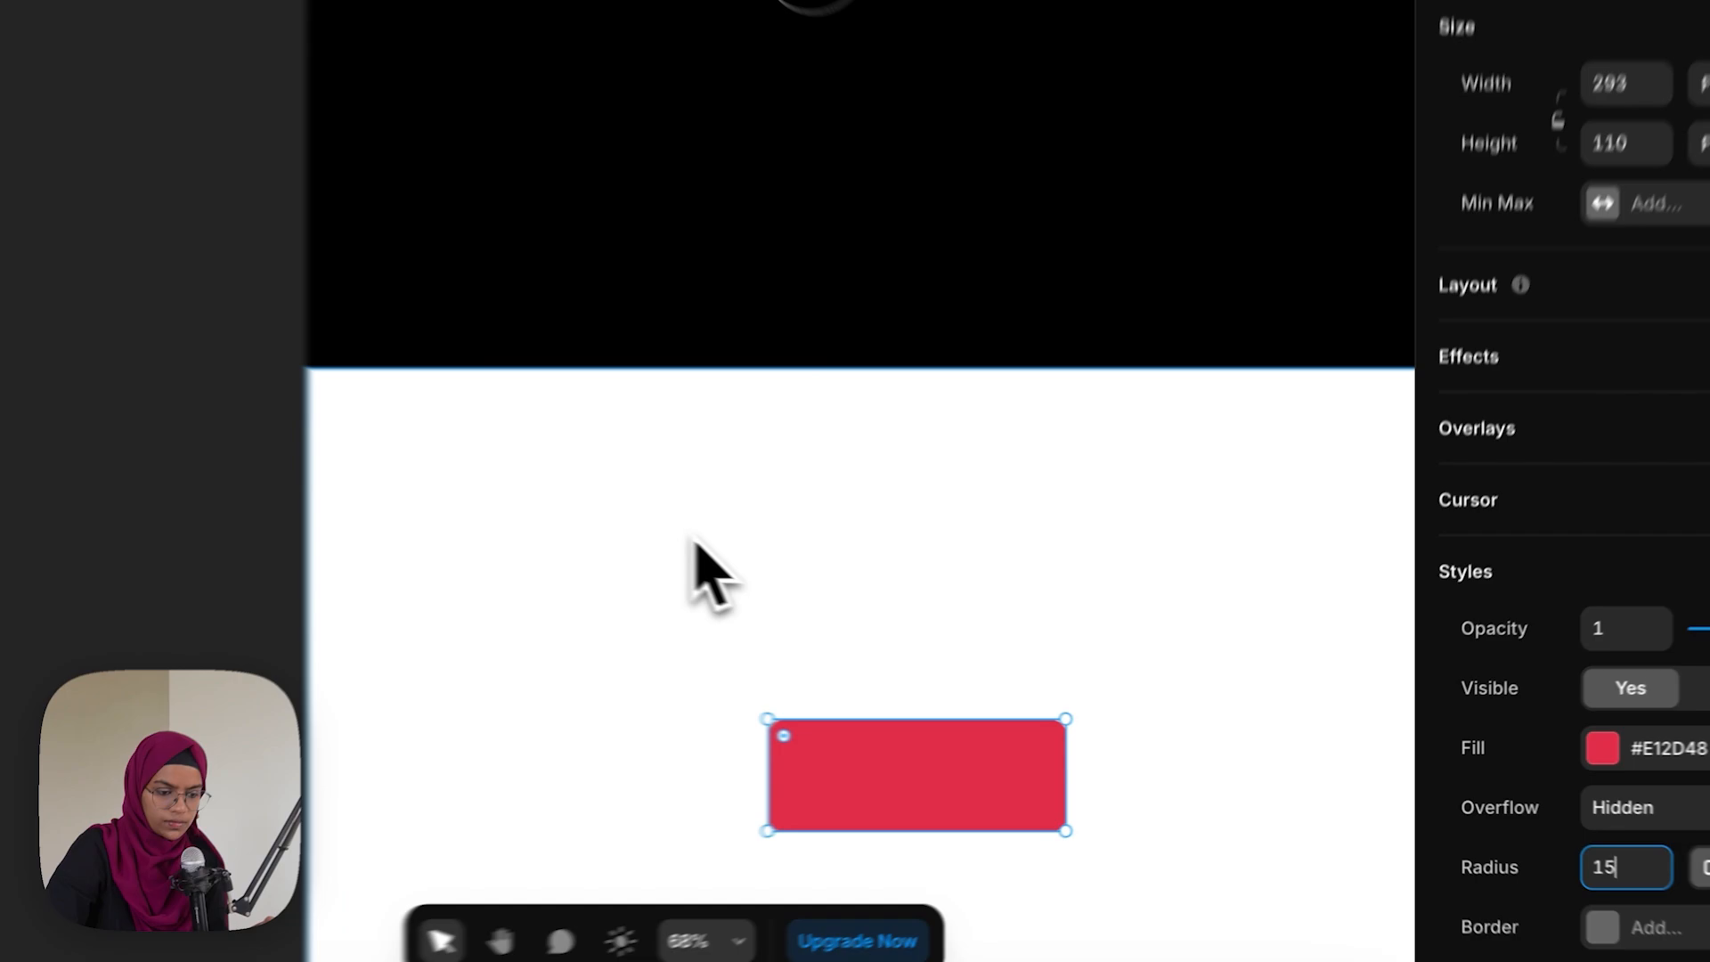
Resize the red button frame around the trash icon to about 255 by 99
scroll(855, 659, "down", 3)
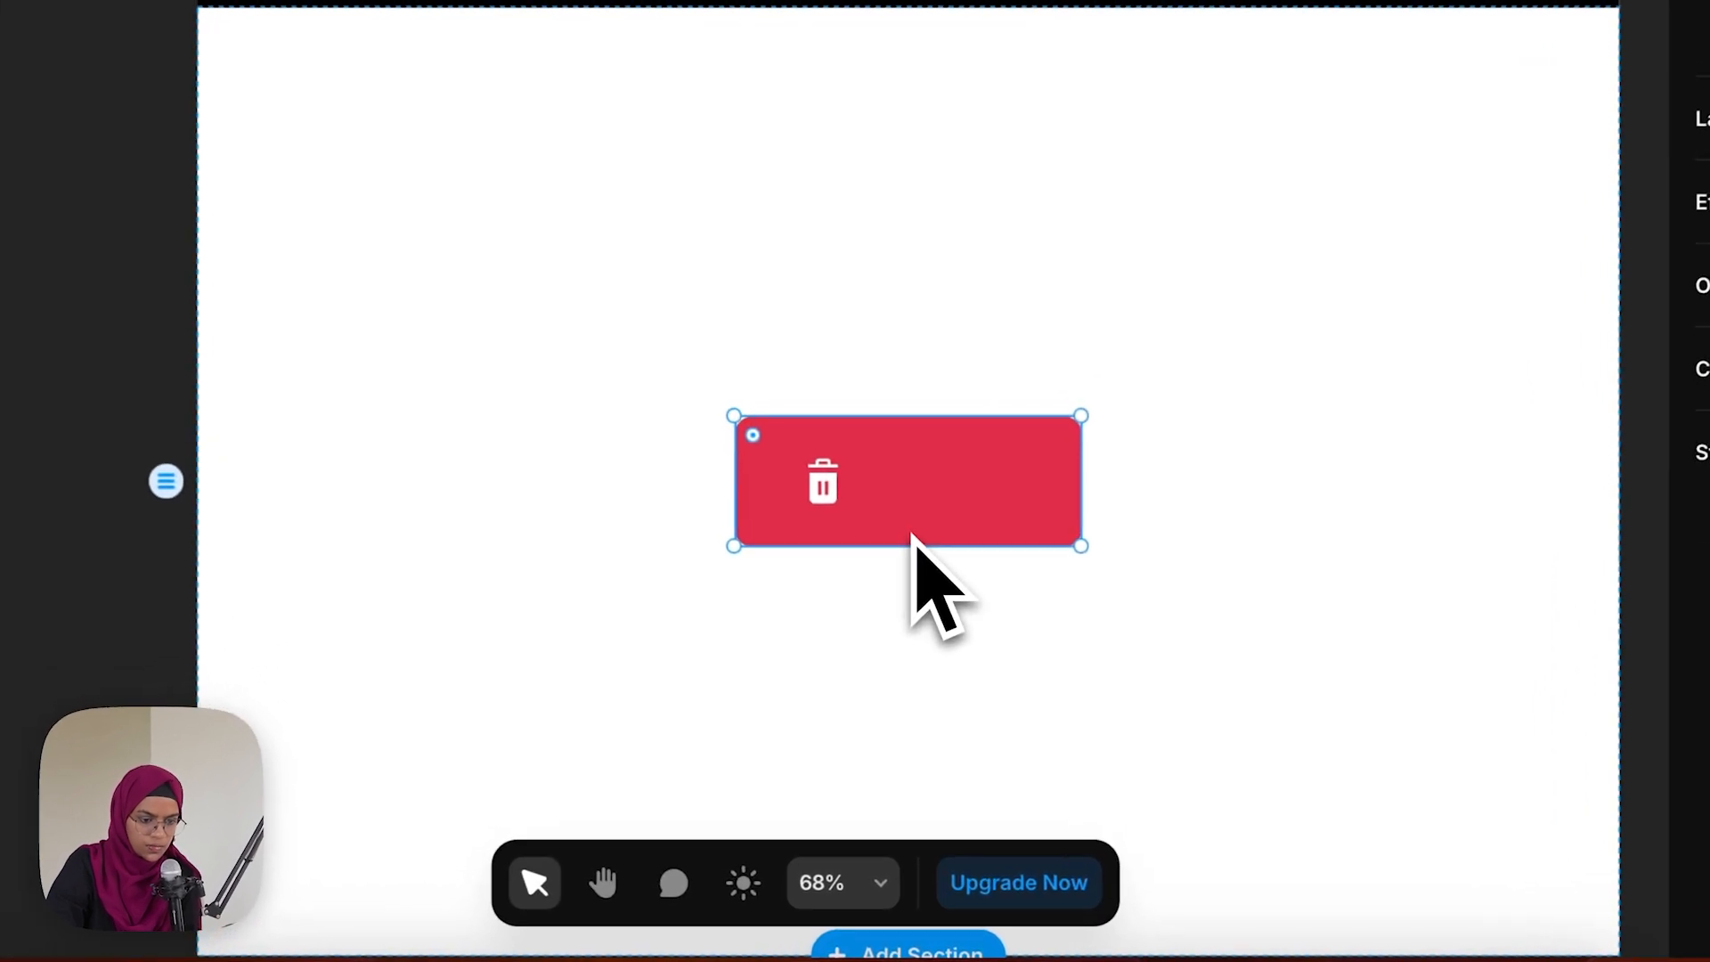
left_click_drag(985, 559, 983, 536)
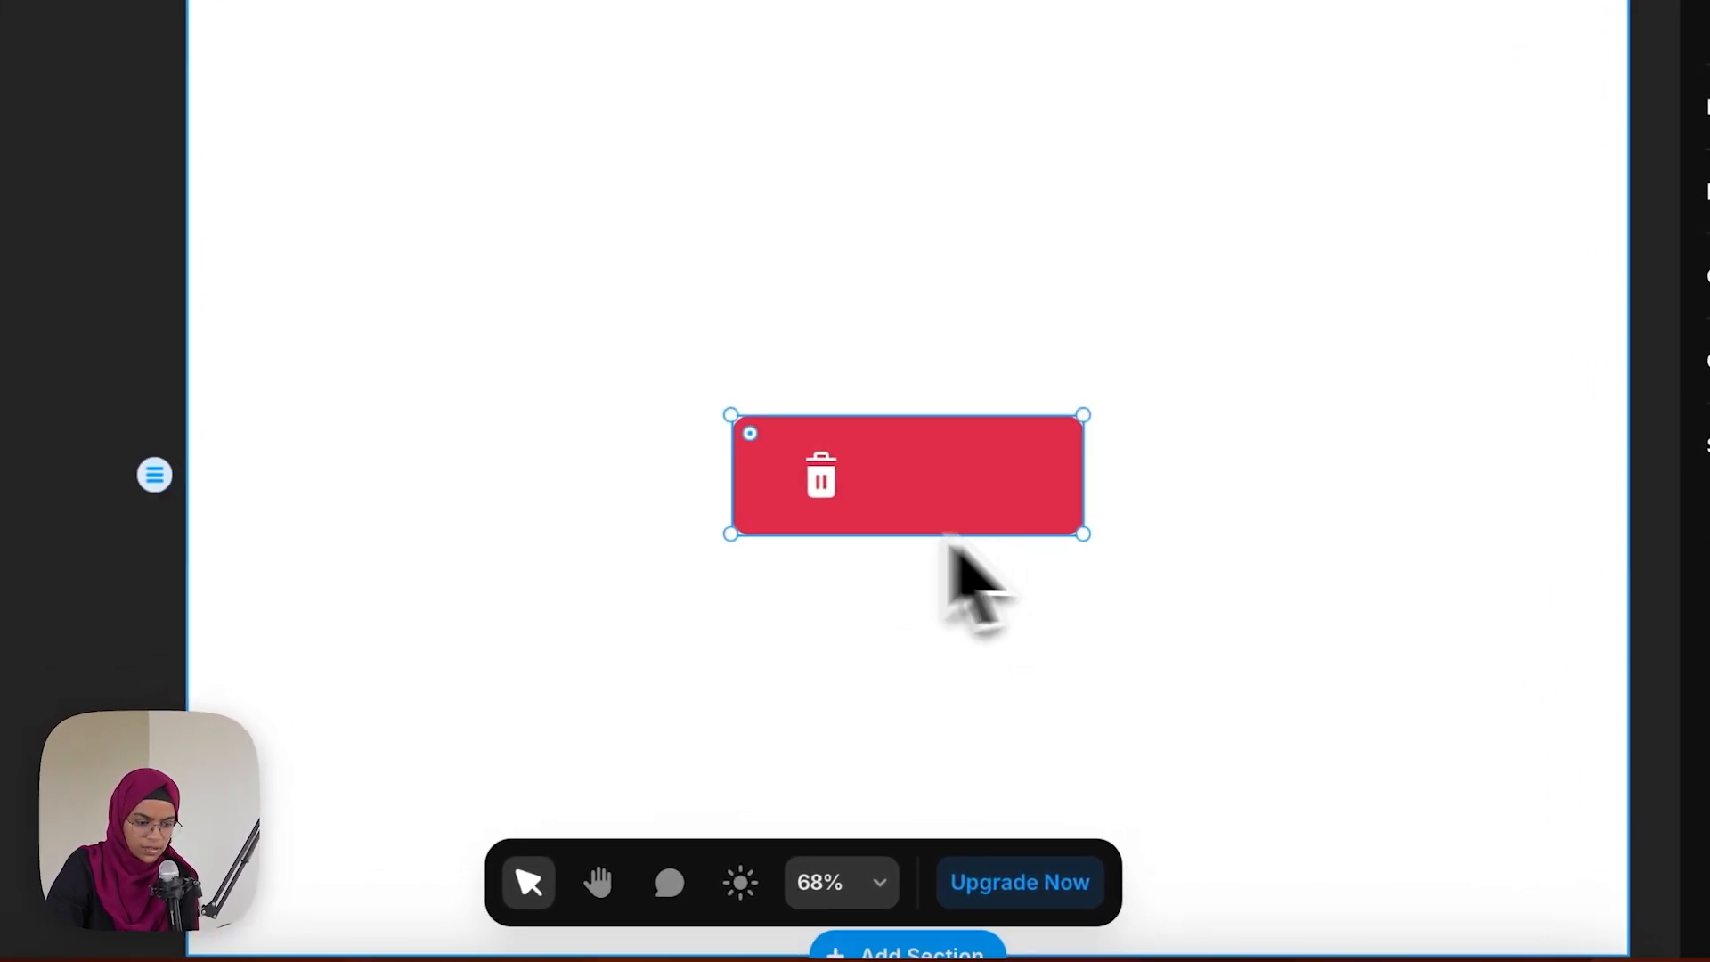
scroll(904, 492, "up", 5)
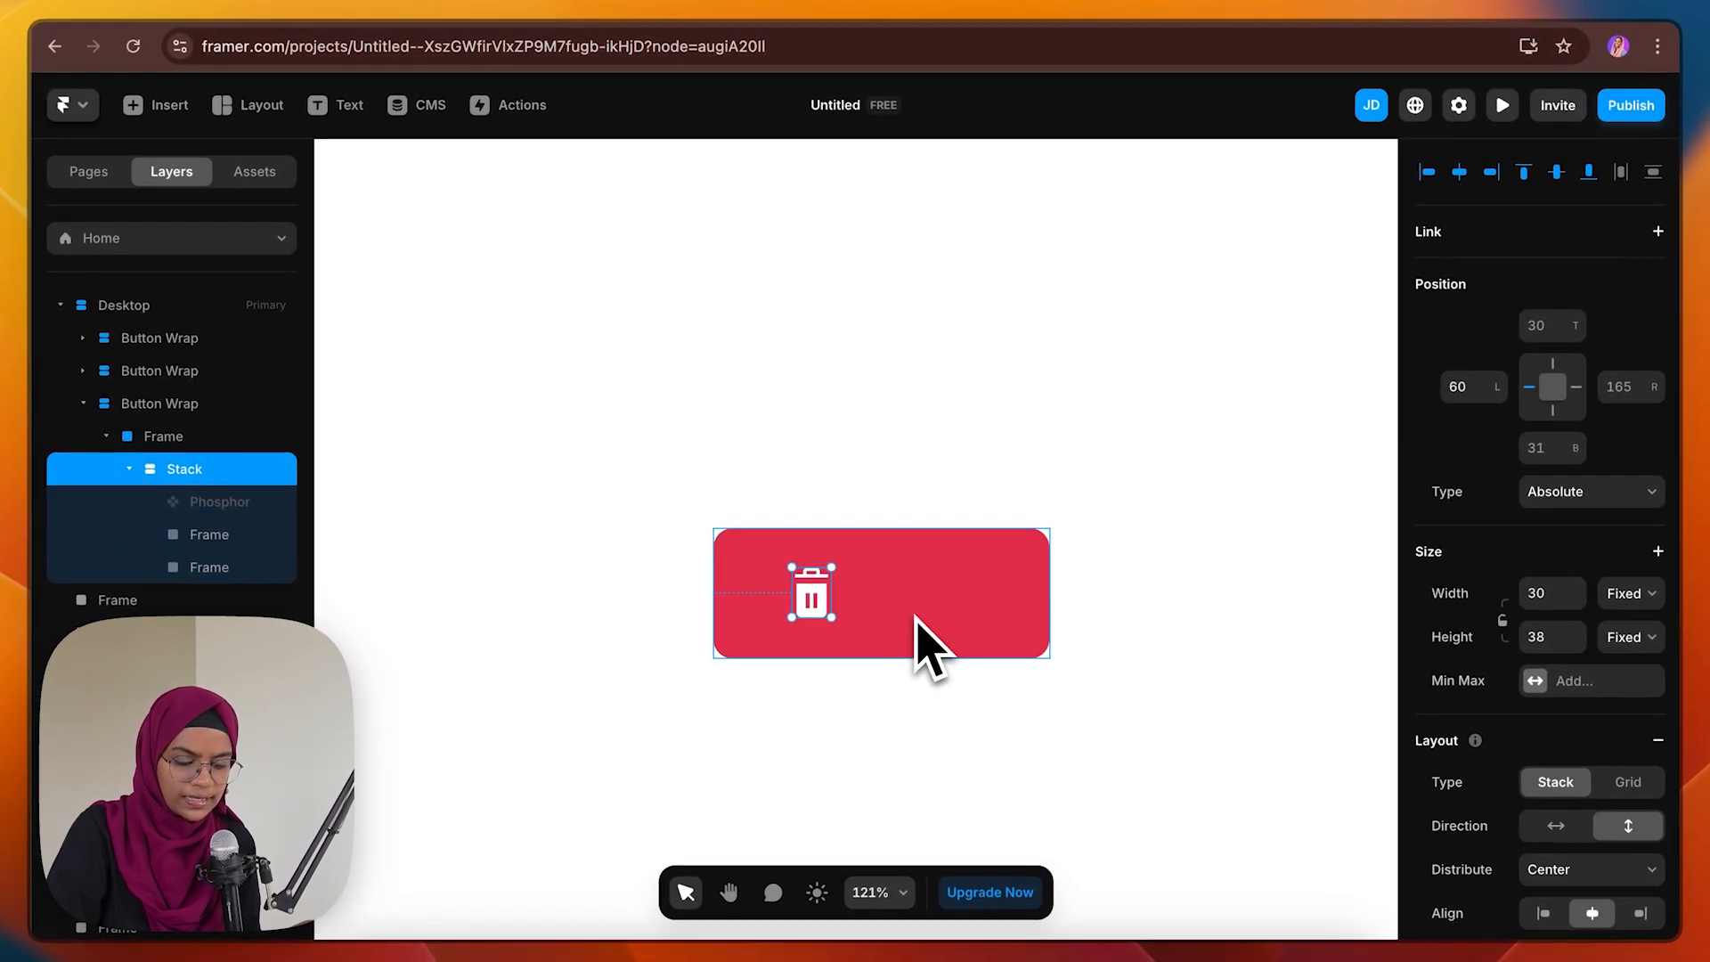
Paste the white DELETE title into the red frame and place it beside the trash icon
left_click(877, 585)
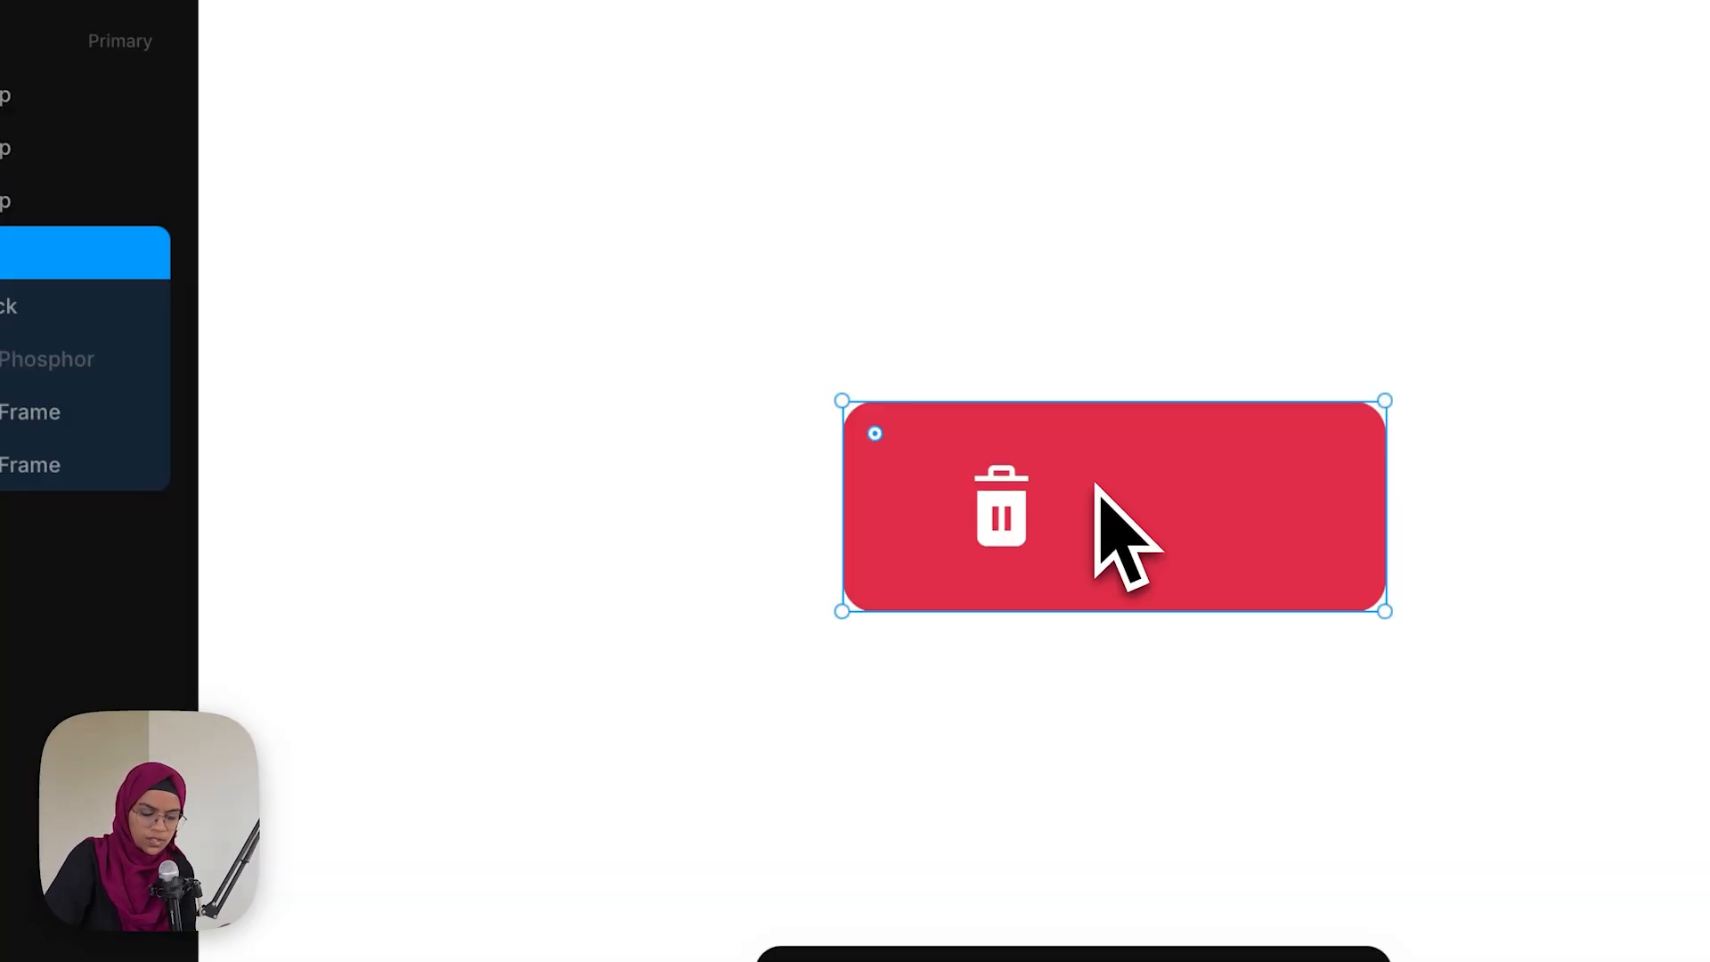
key("super+v")
mouse_move(1147, 545)
left_mouse_down()
mouse_move(1129, 522)
mouse_move(1170, 552)
left_mouse_up()
left_click(1193, 574)
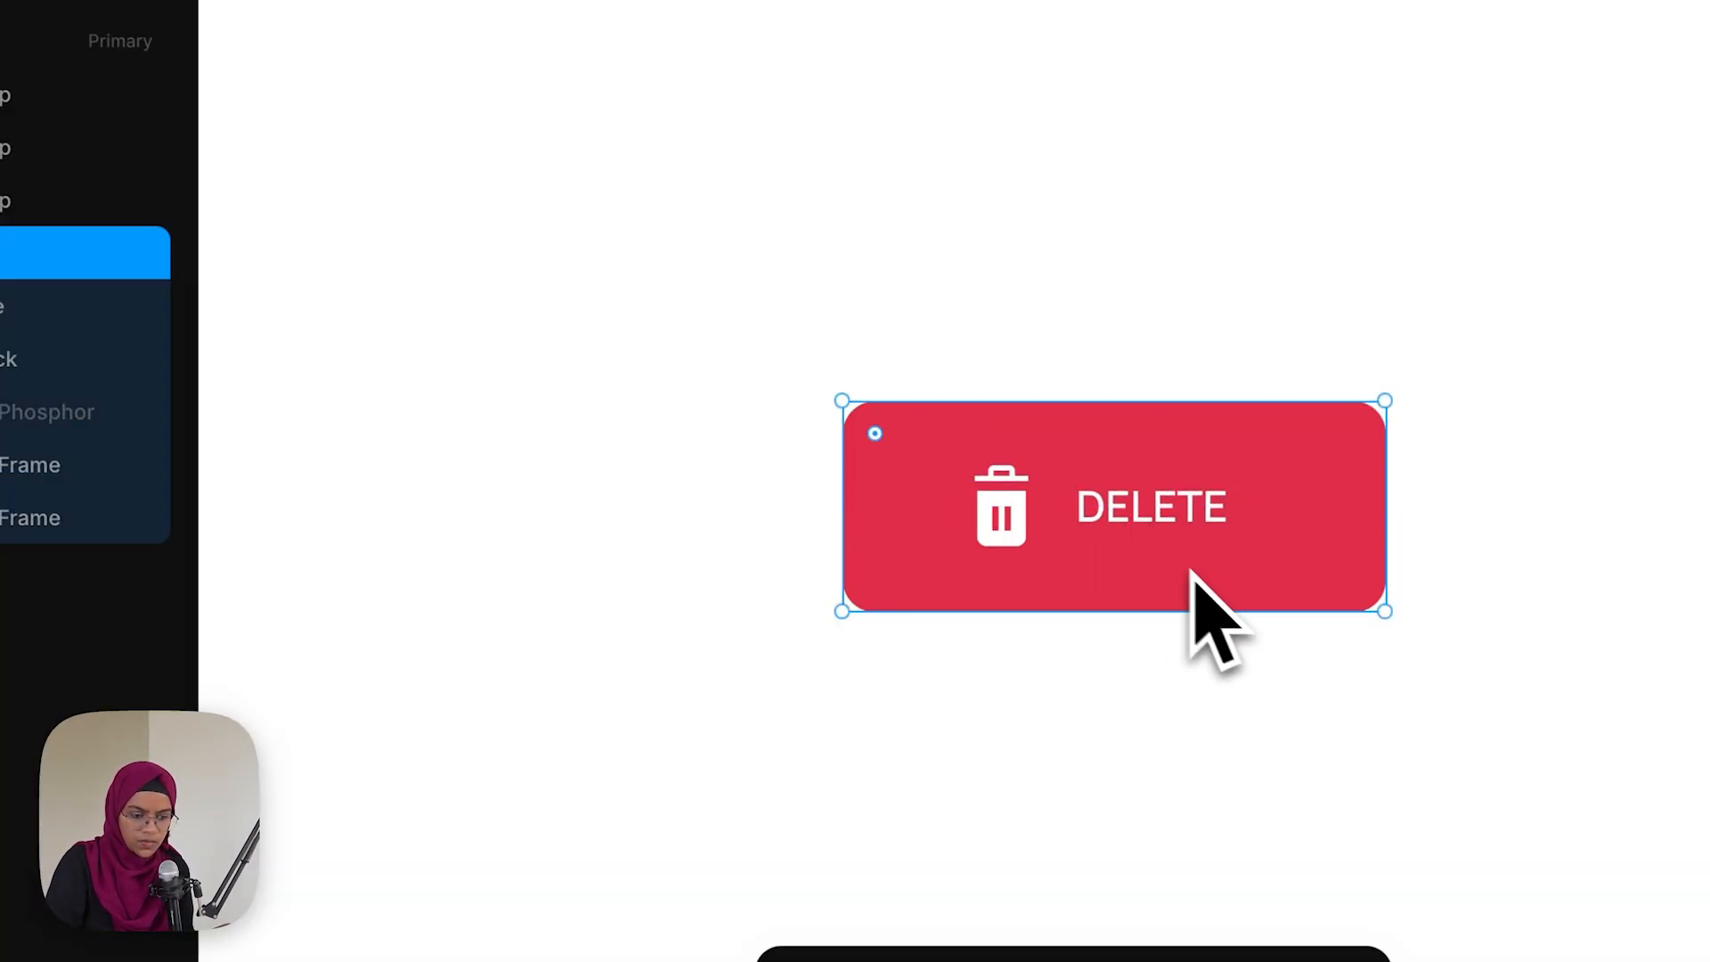
Rename the red frame holding the icon and title to Button-3
left_click(1027, 490)
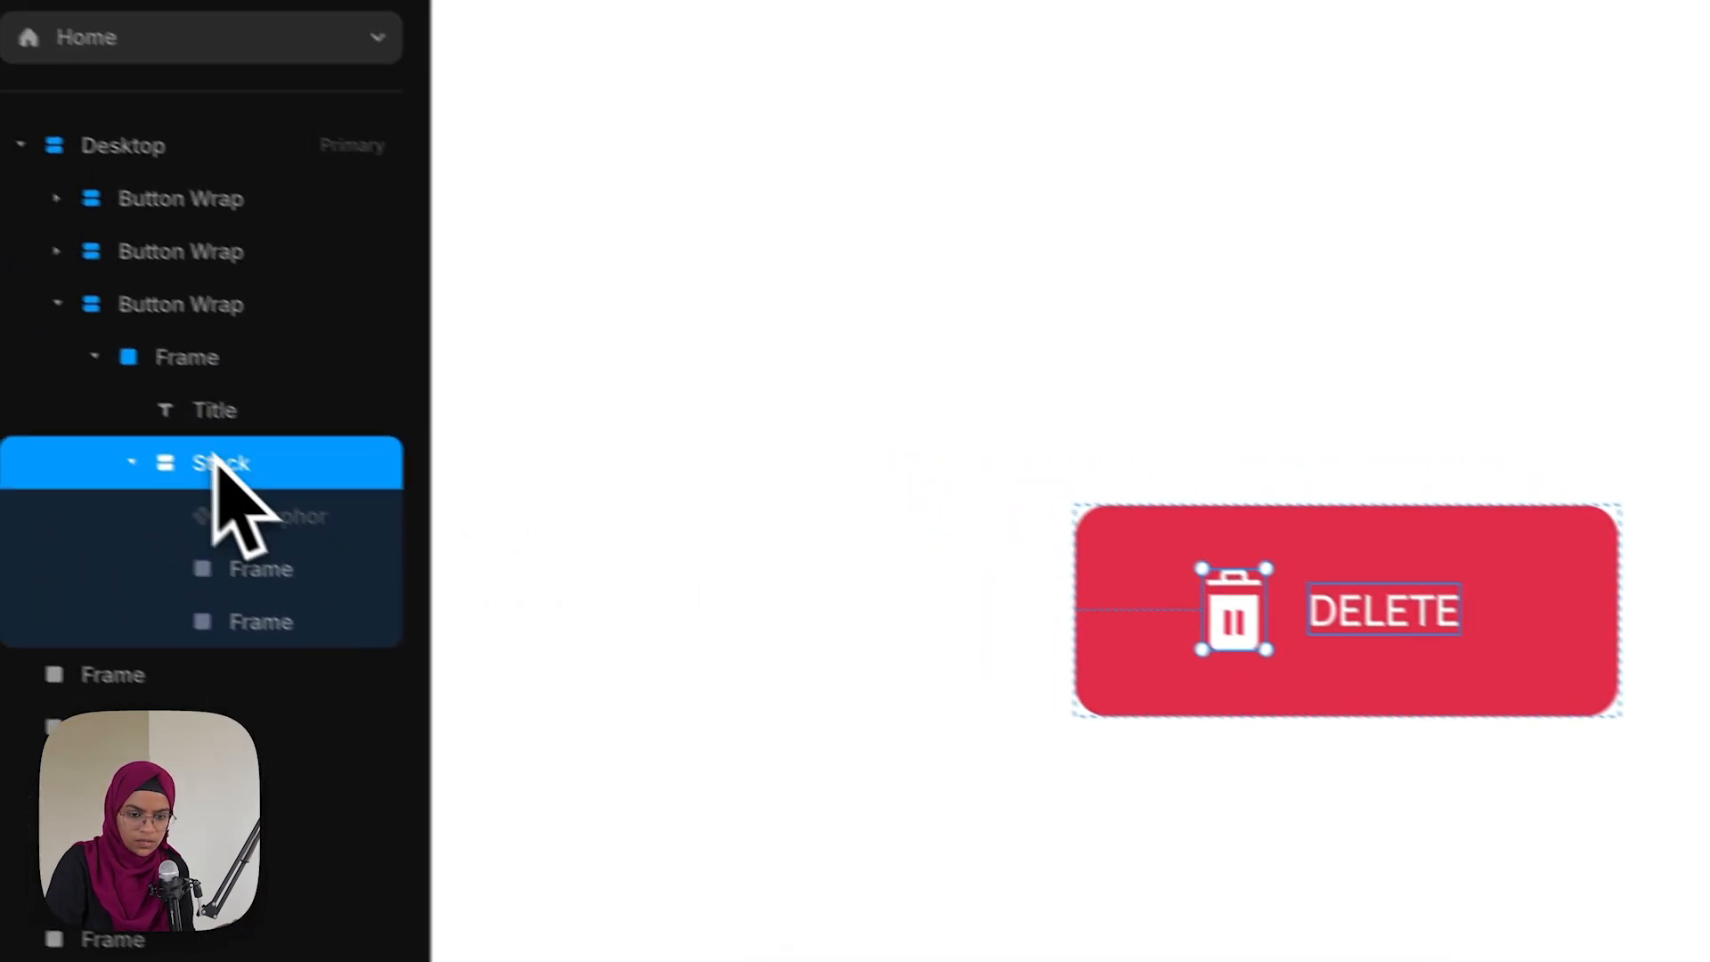
left_click(4, 258)
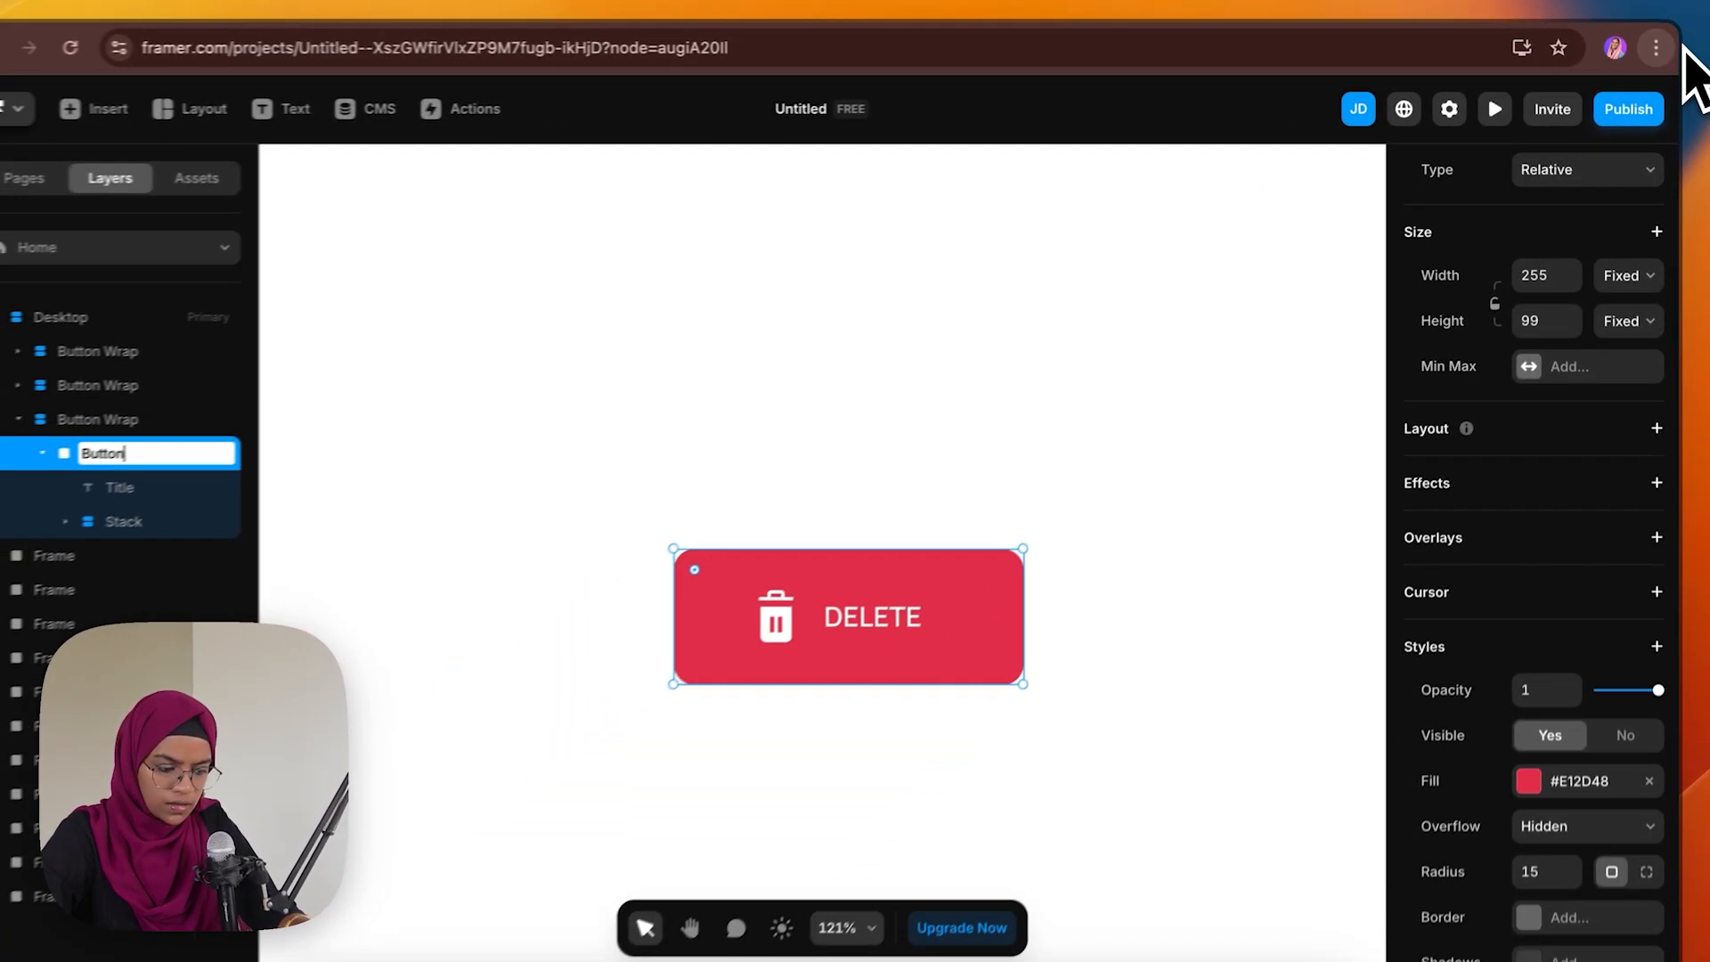
type("-3")
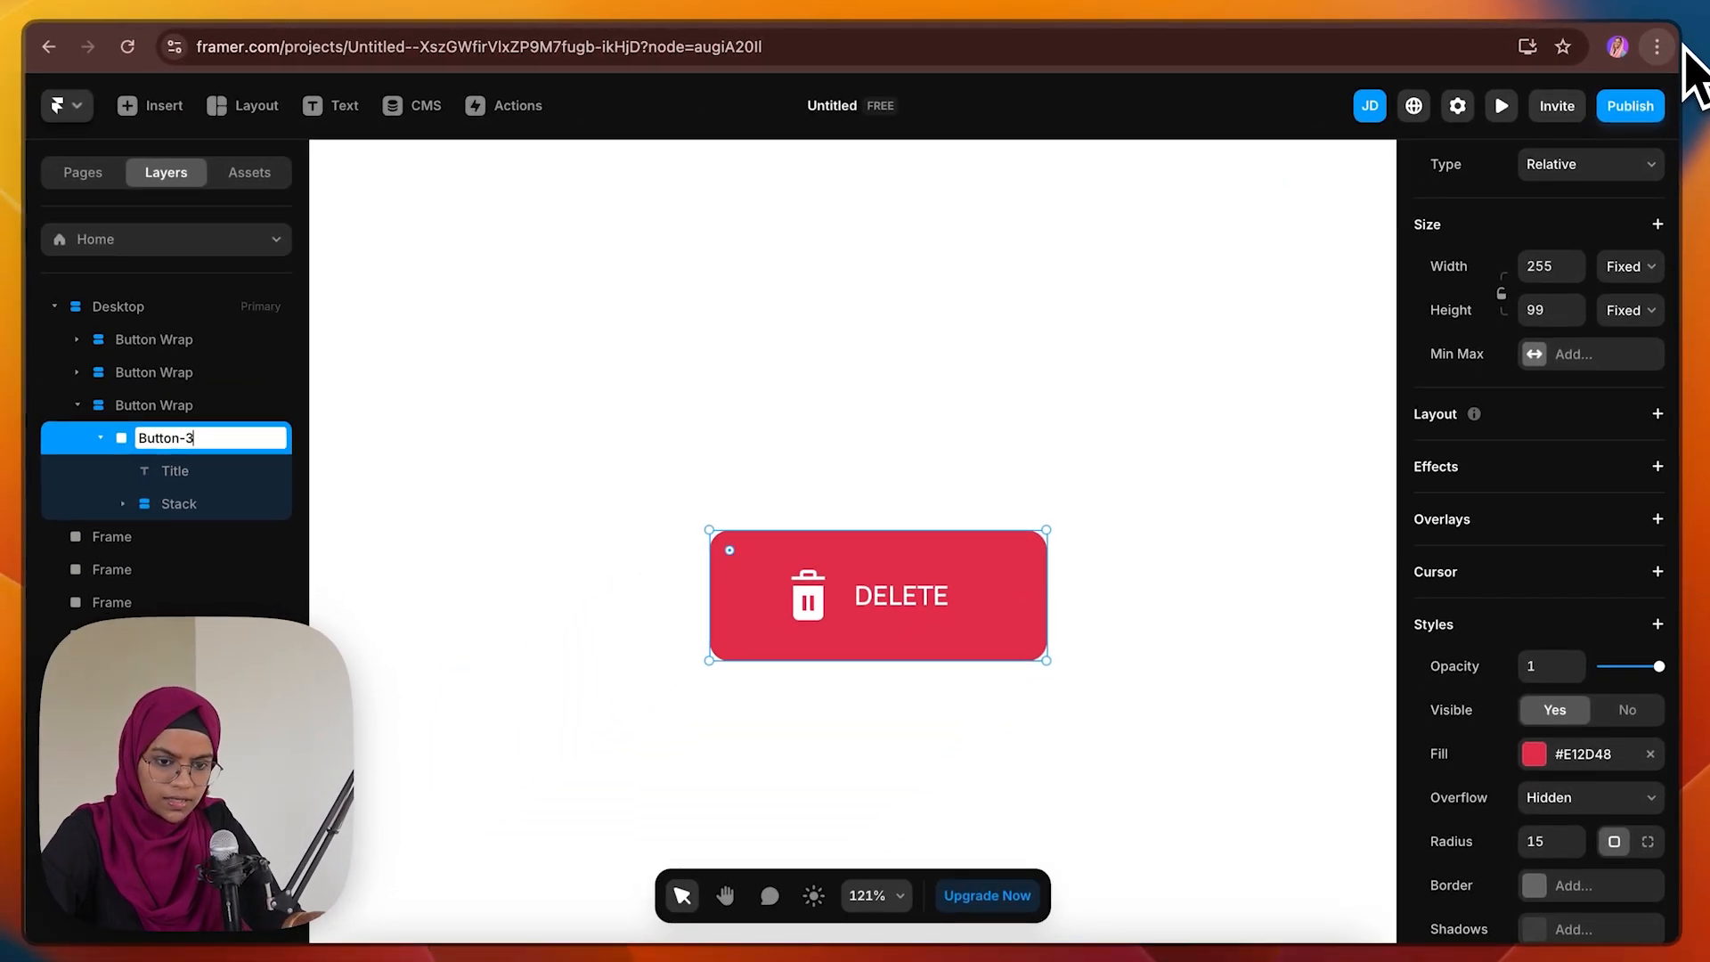
key("Return")
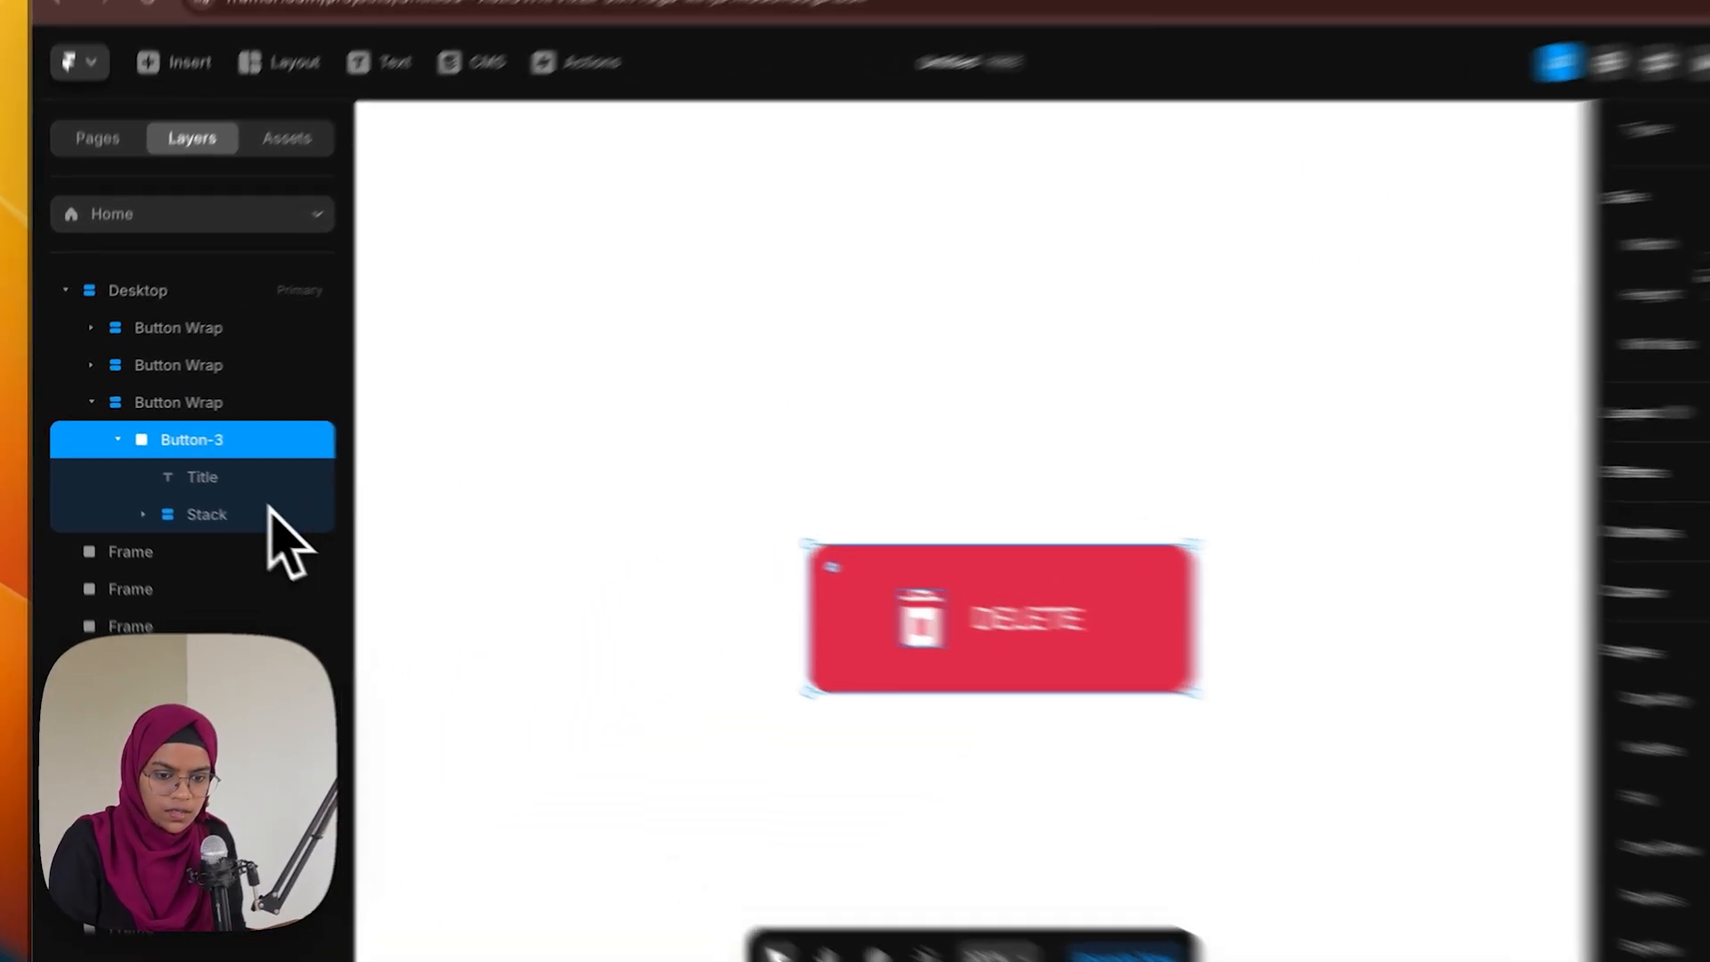
Add a horizontal stack layout to Button-3 with the icon before the title, and resize it to about 216 by 82
left_click(189, 503)
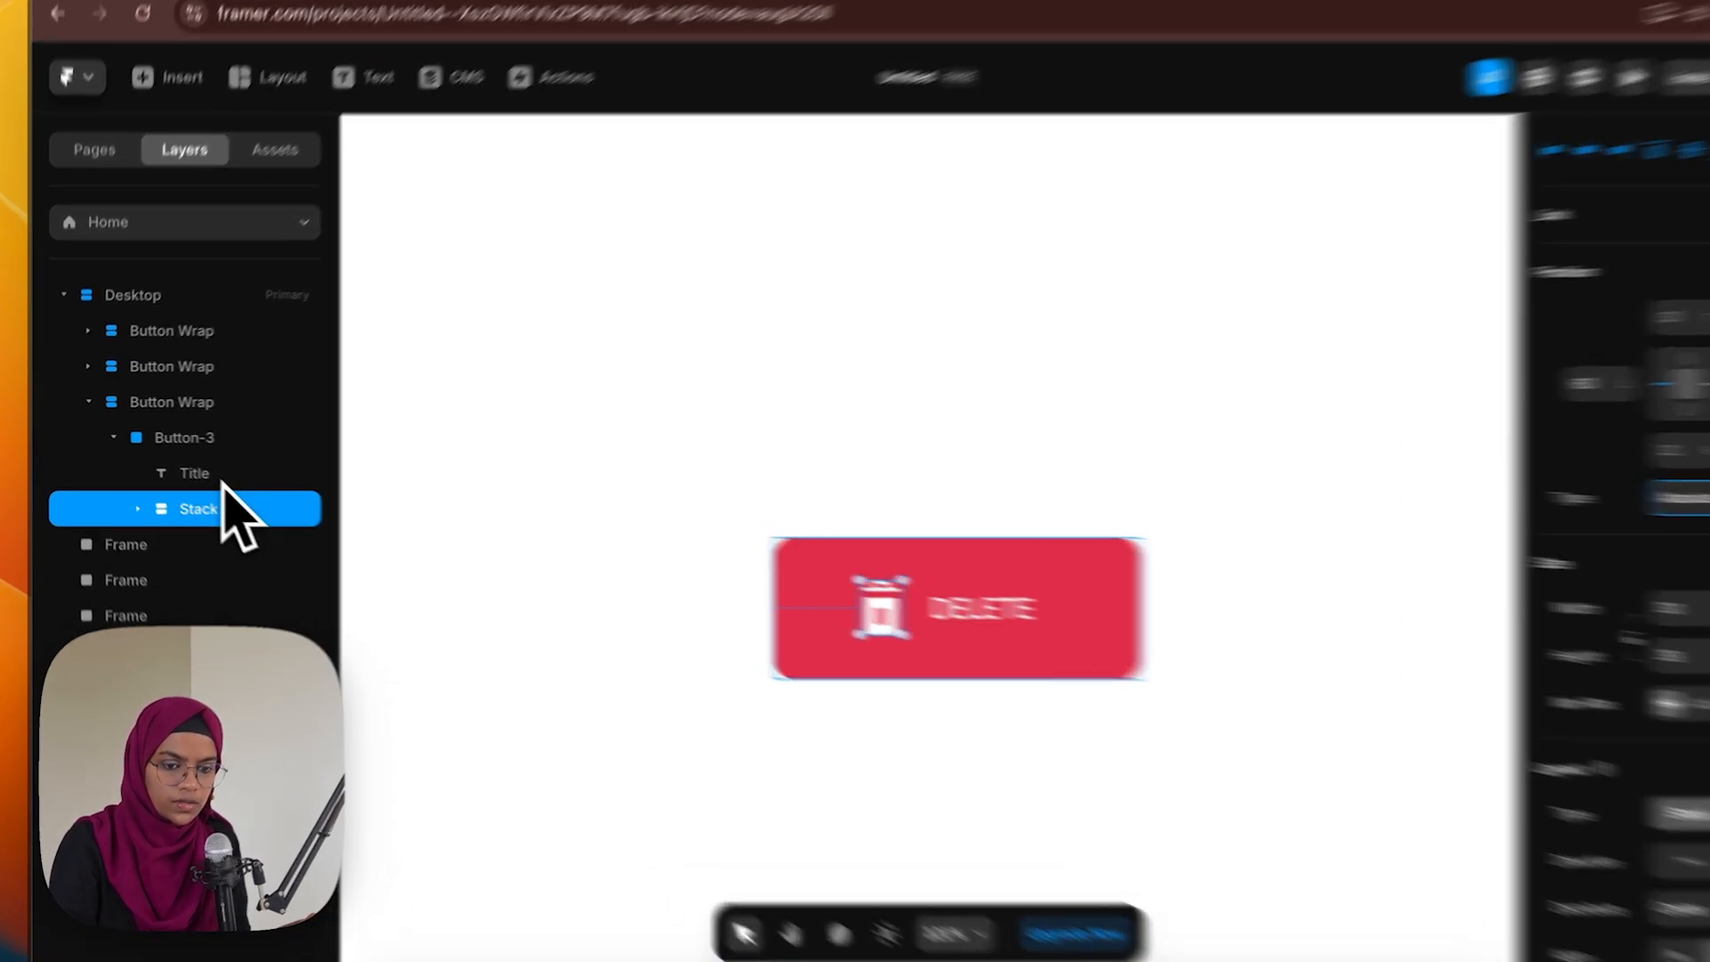
left_click(196, 437)
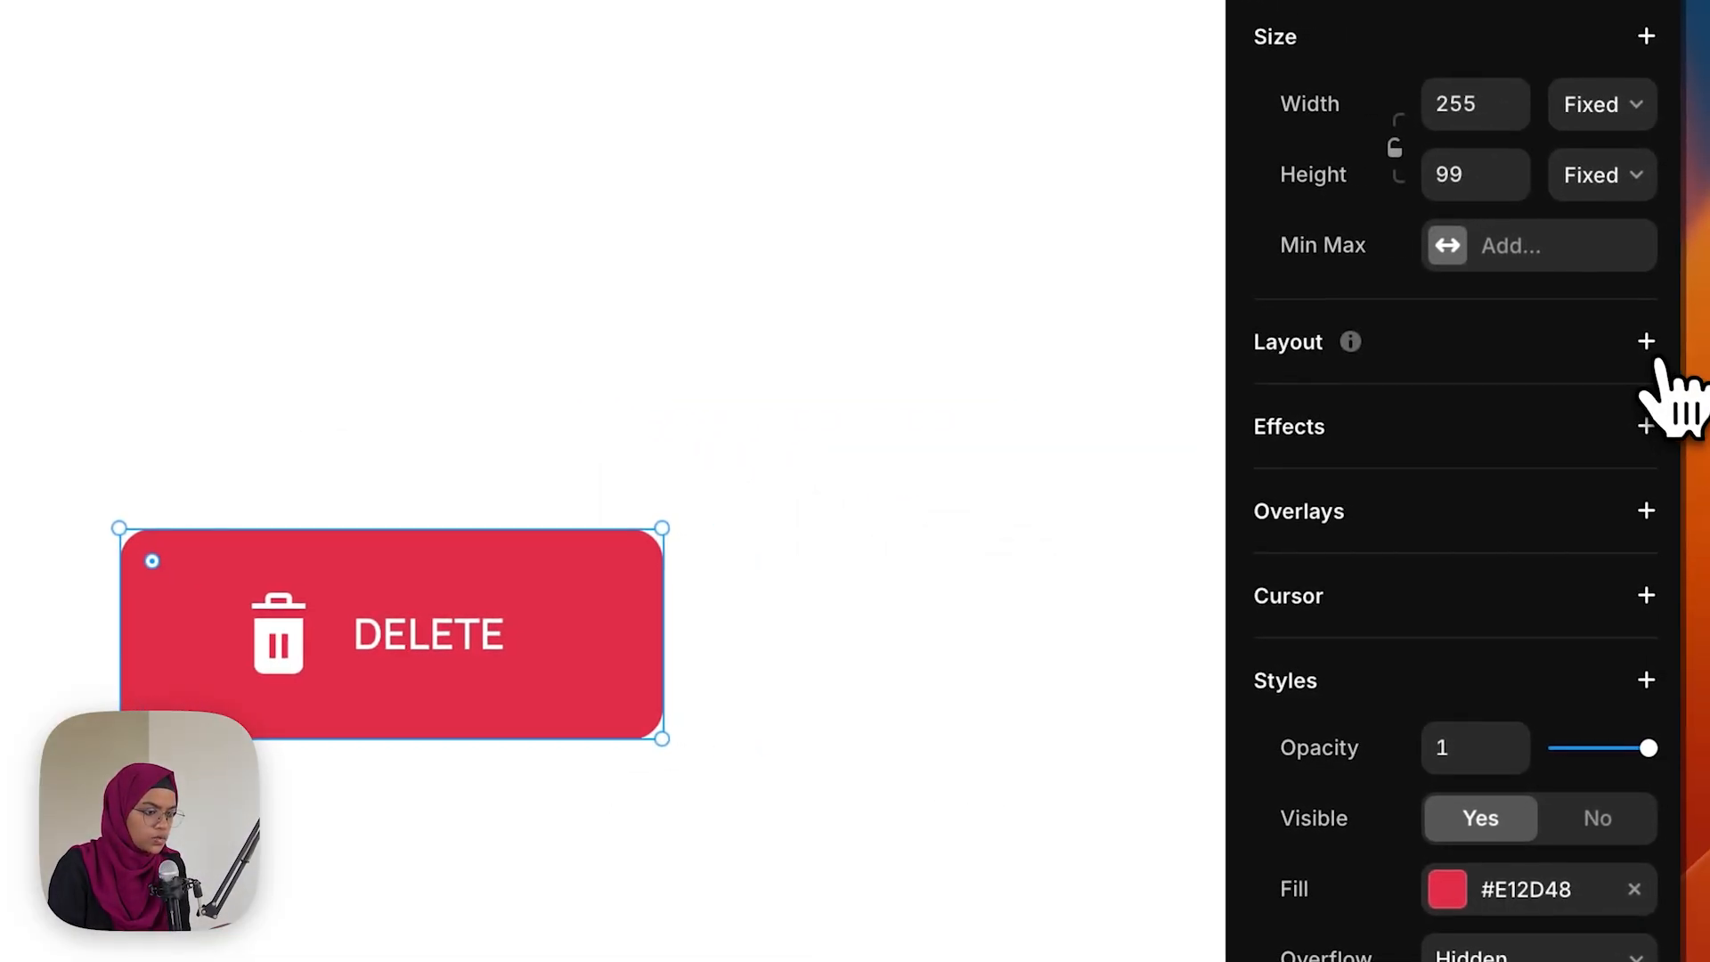
left_click(1649, 339)
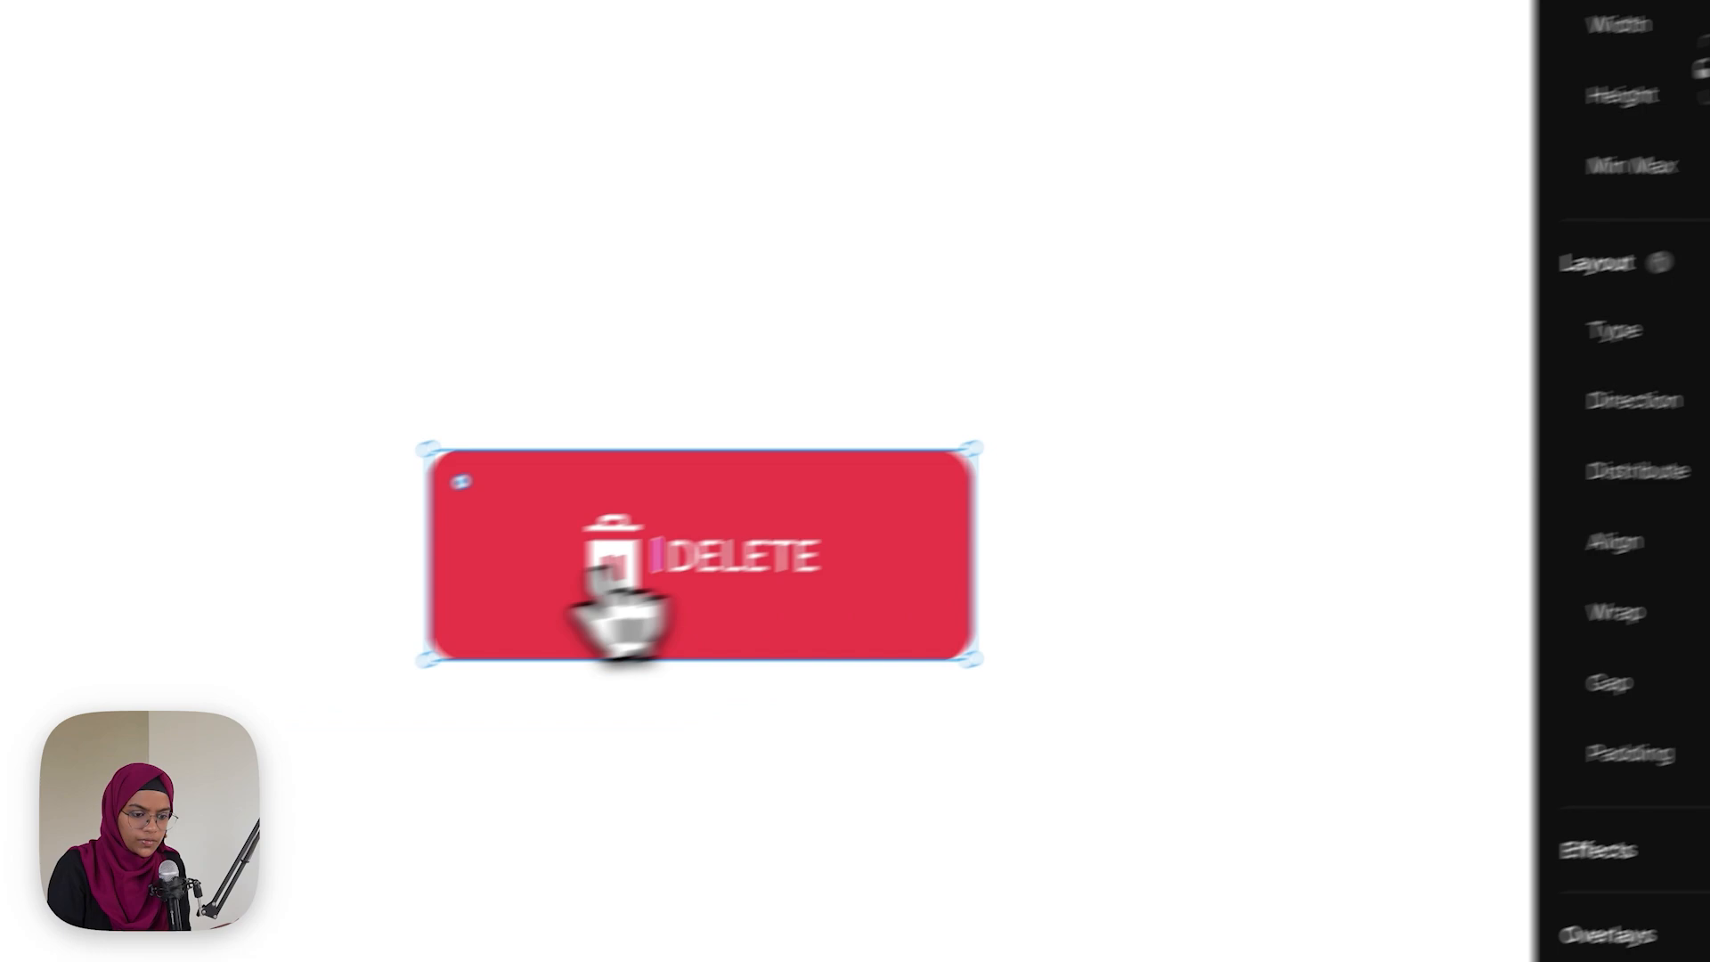
left_click(303, 445)
left_click(354, 495)
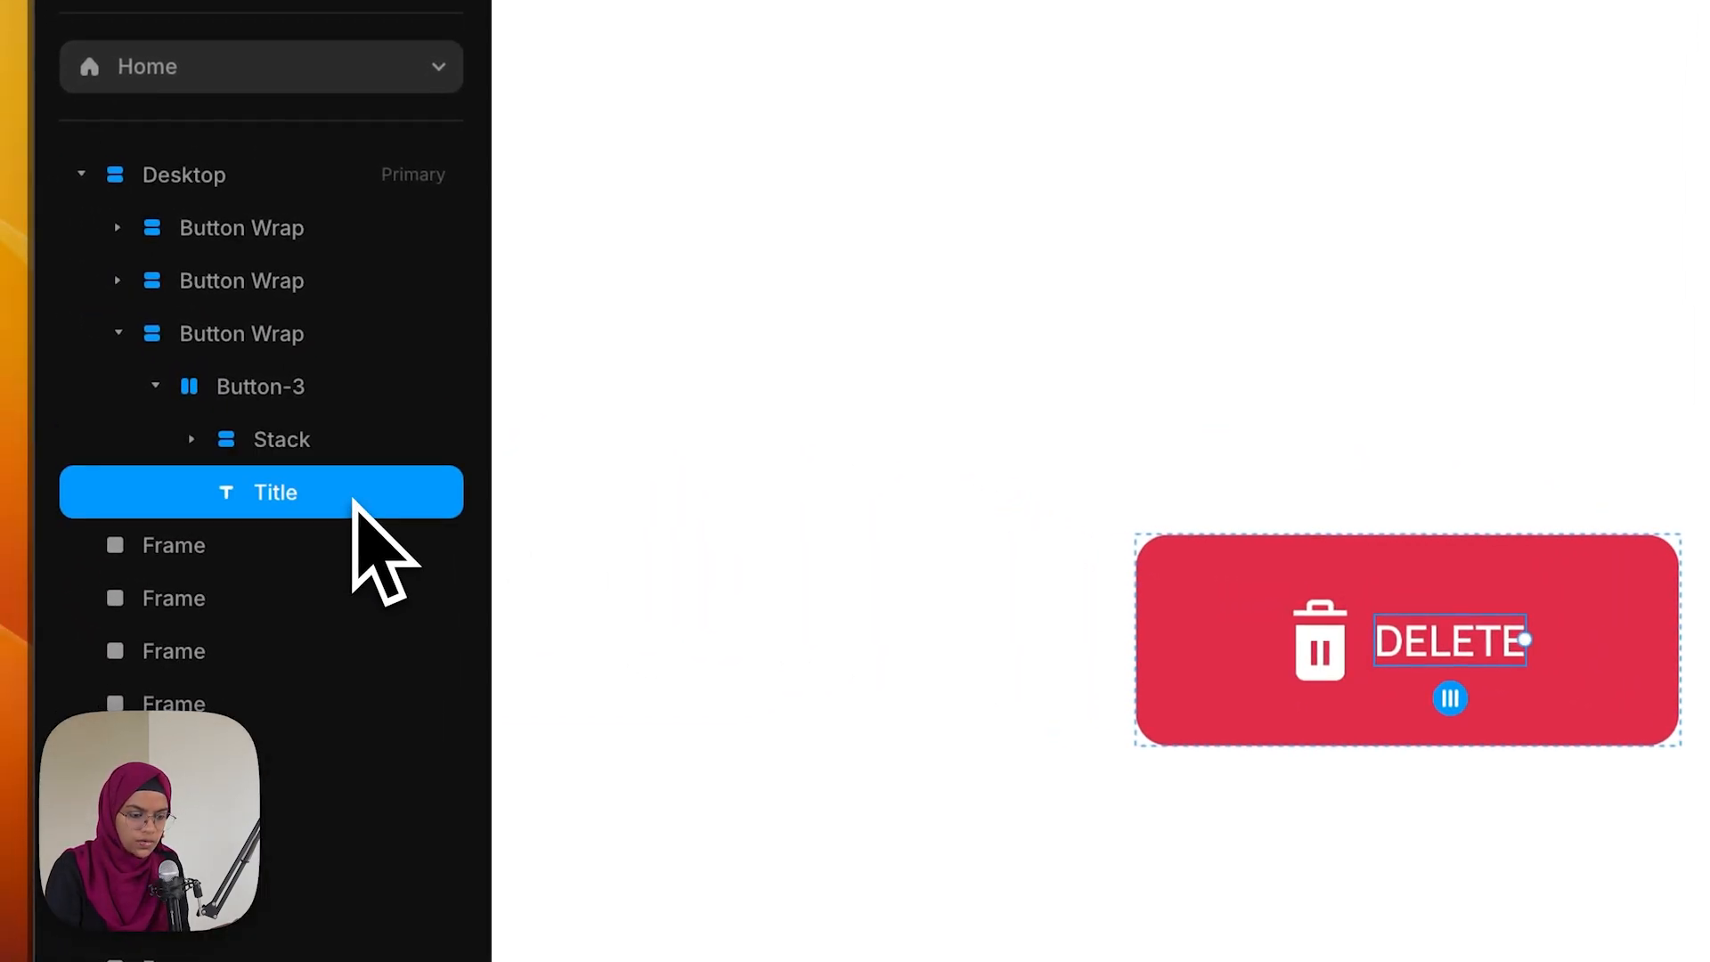
left_click(1506, 681)
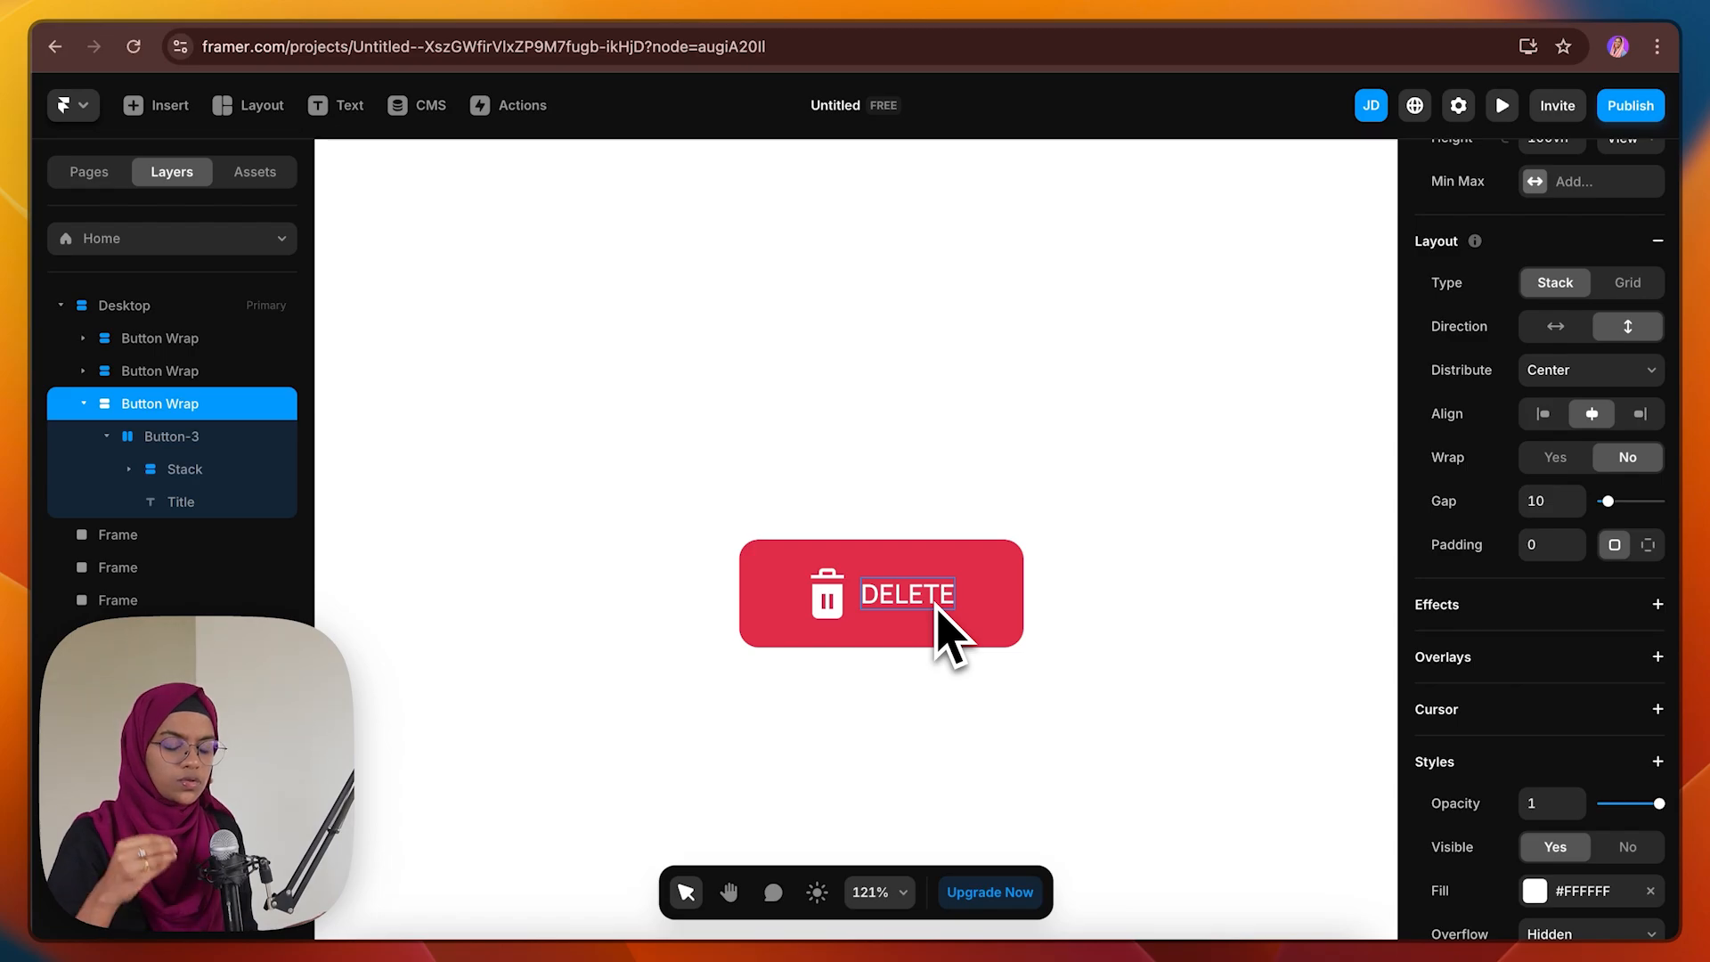
Convert Button-3 into a component and add a second variant to it
left_click(878, 579)
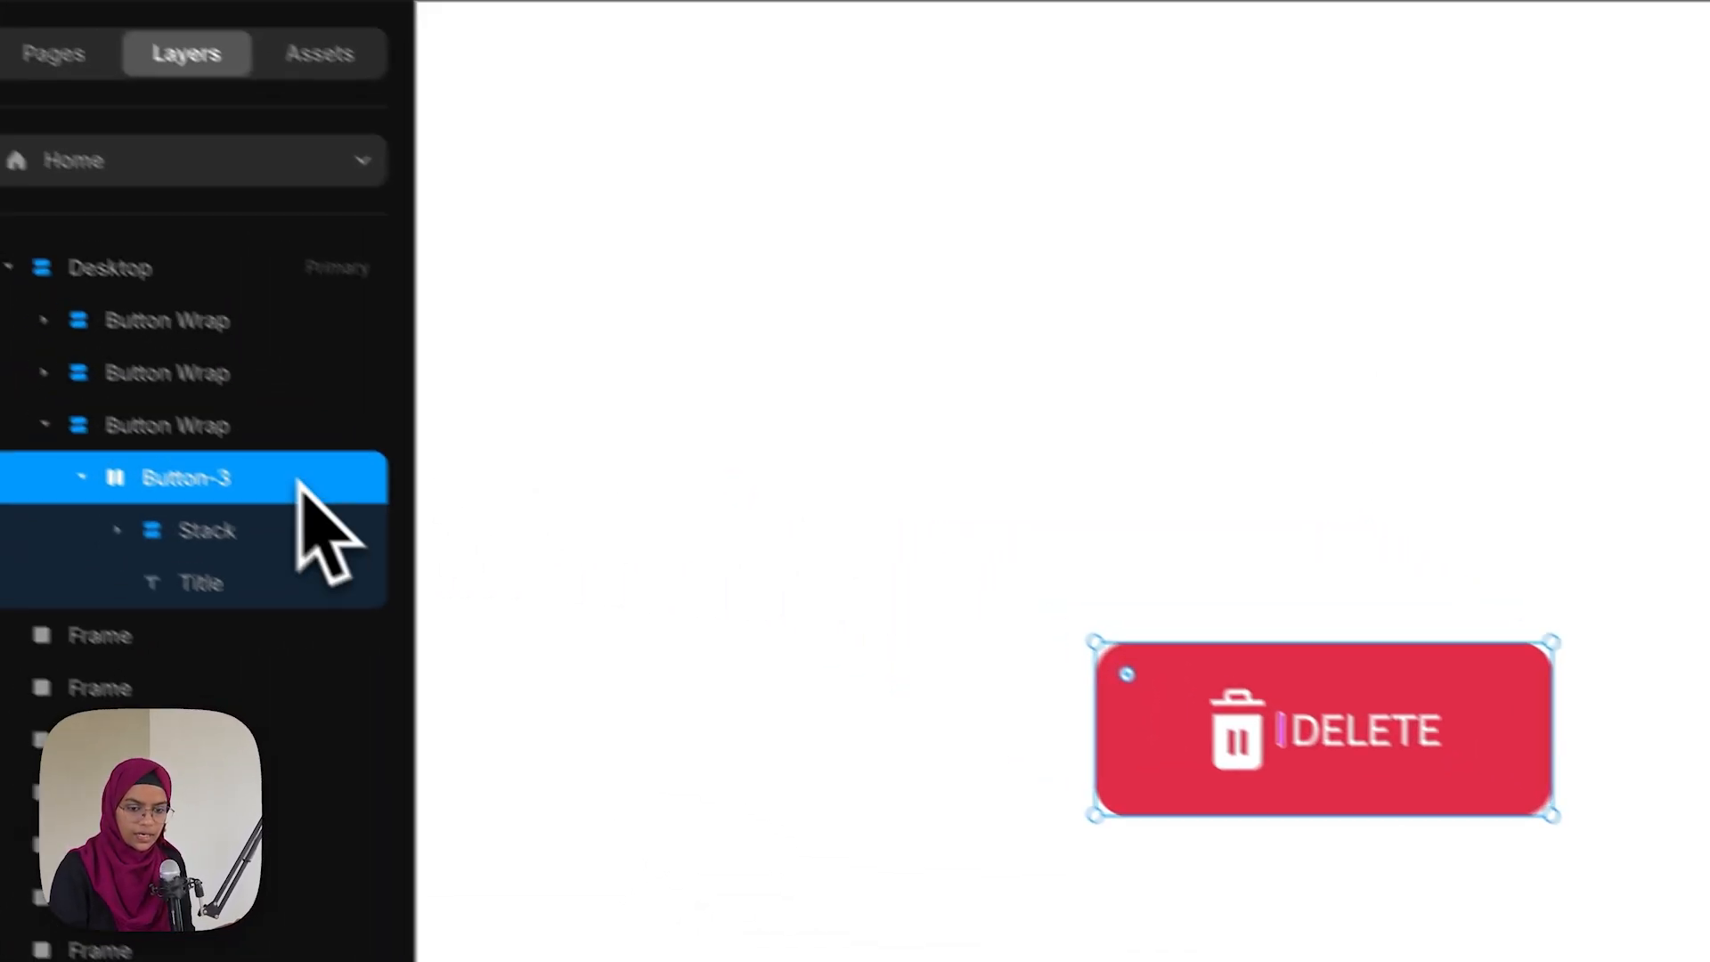
right_click(230, 439)
left_click(496, 372)
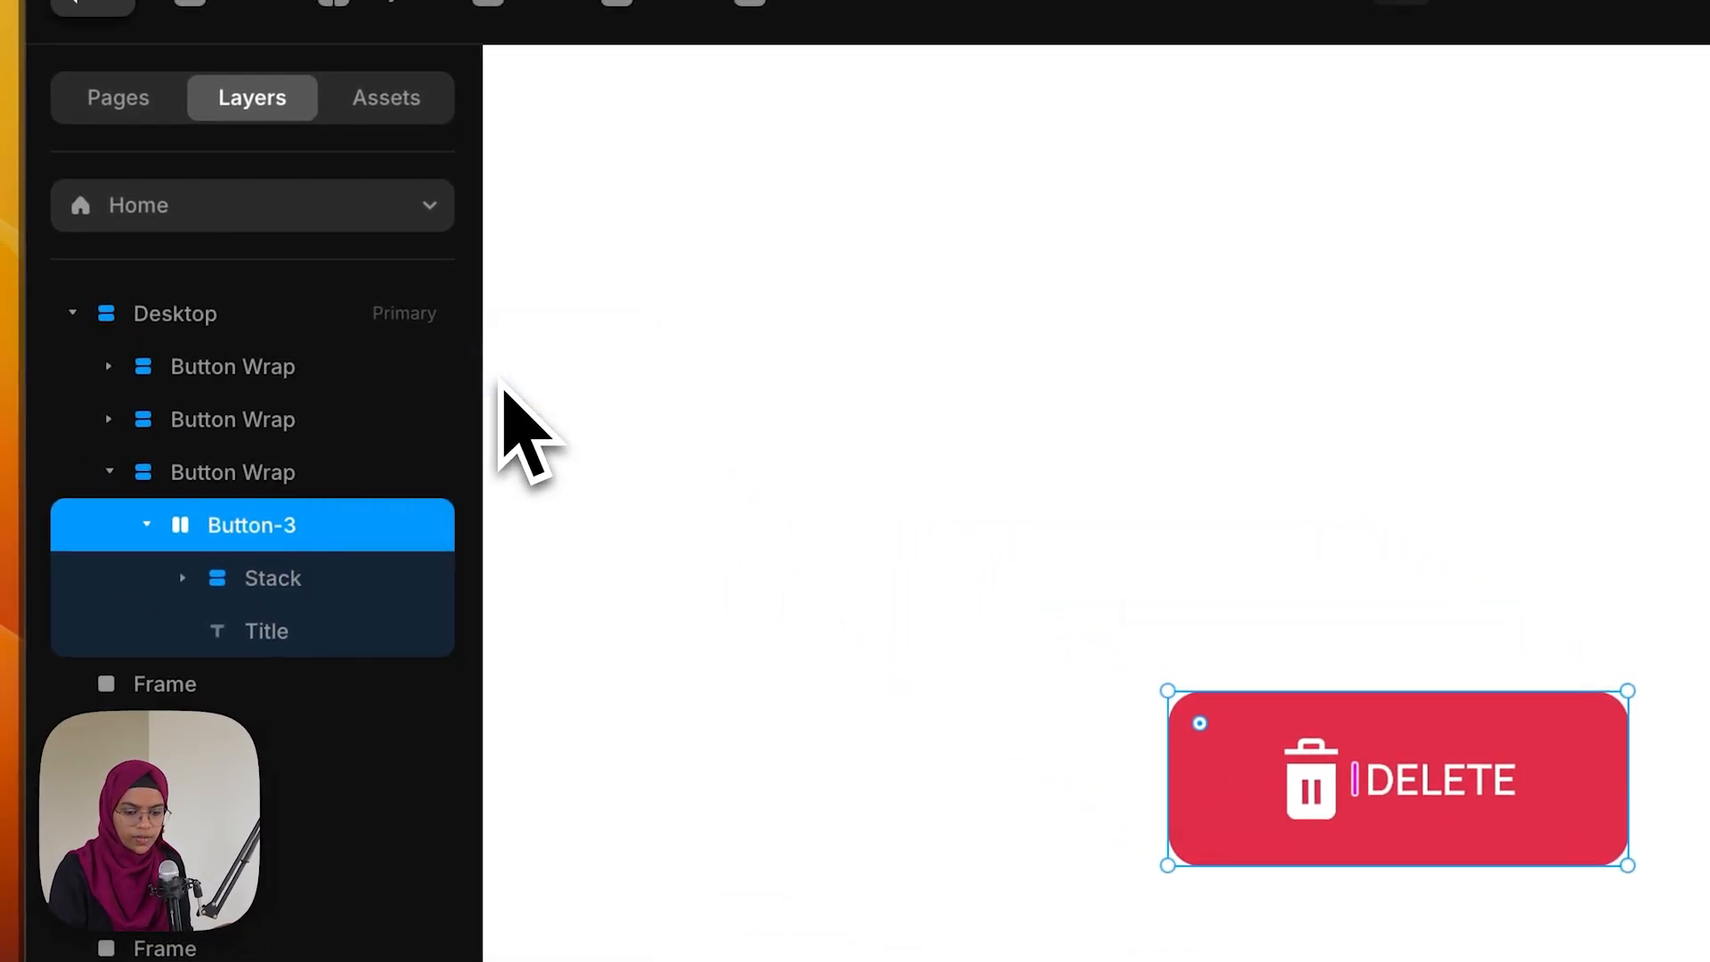
left_click(1436, 742)
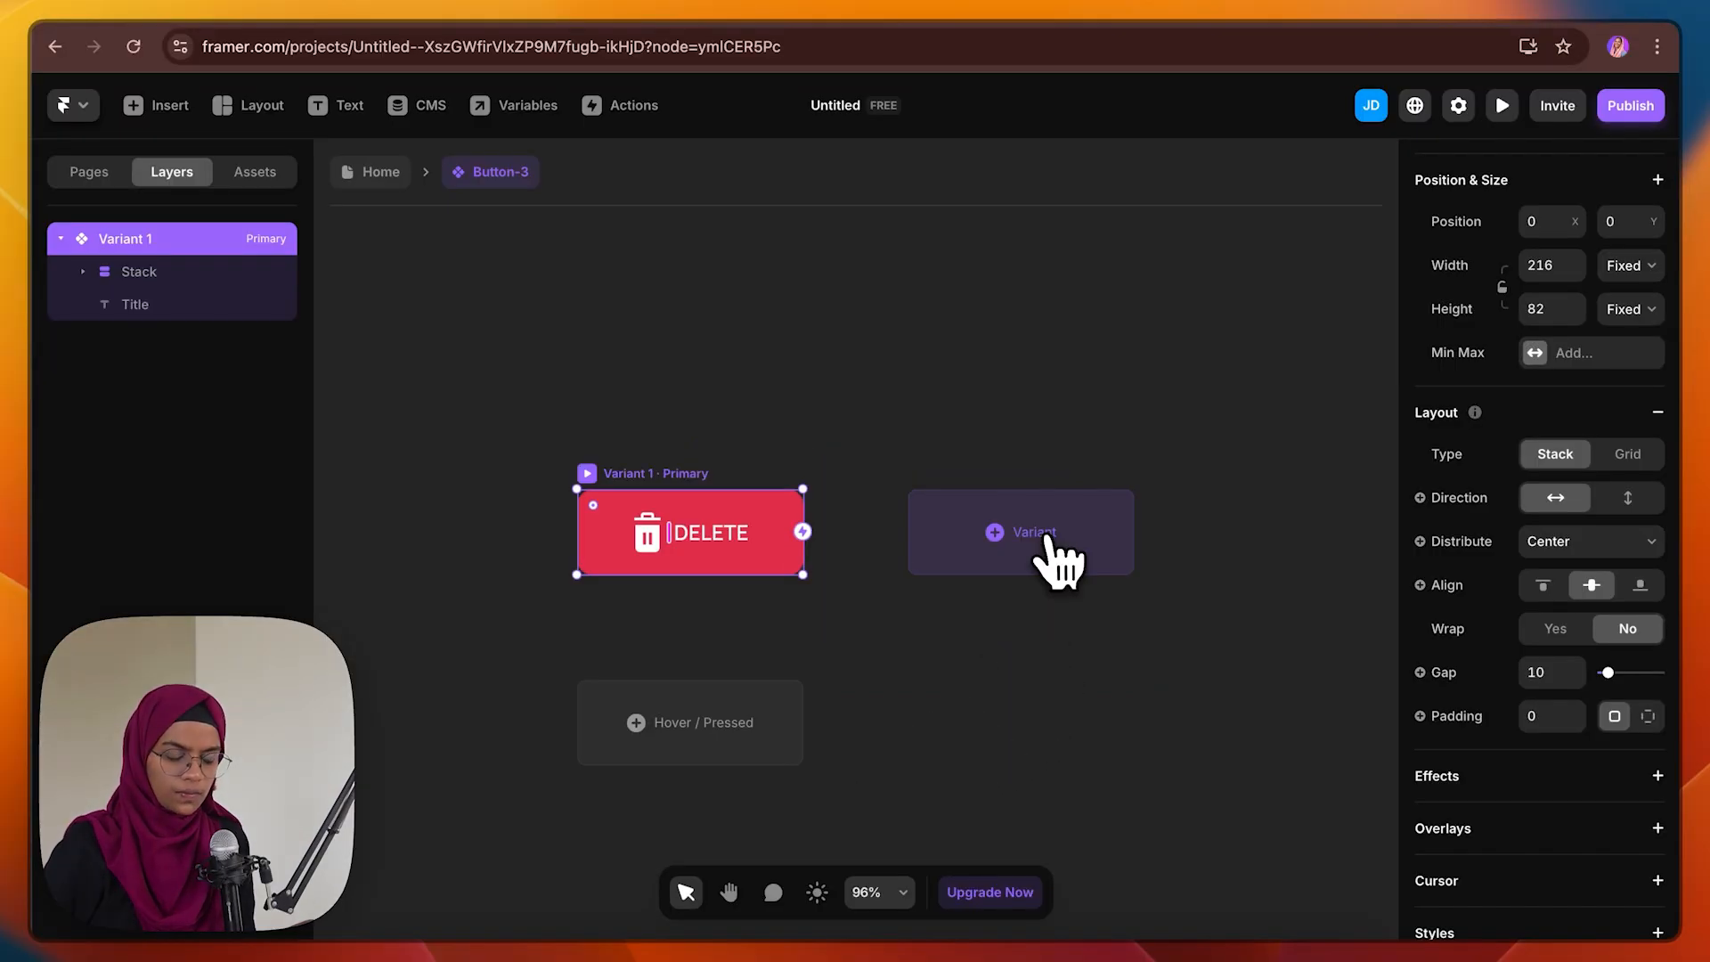
left_click(1048, 538)
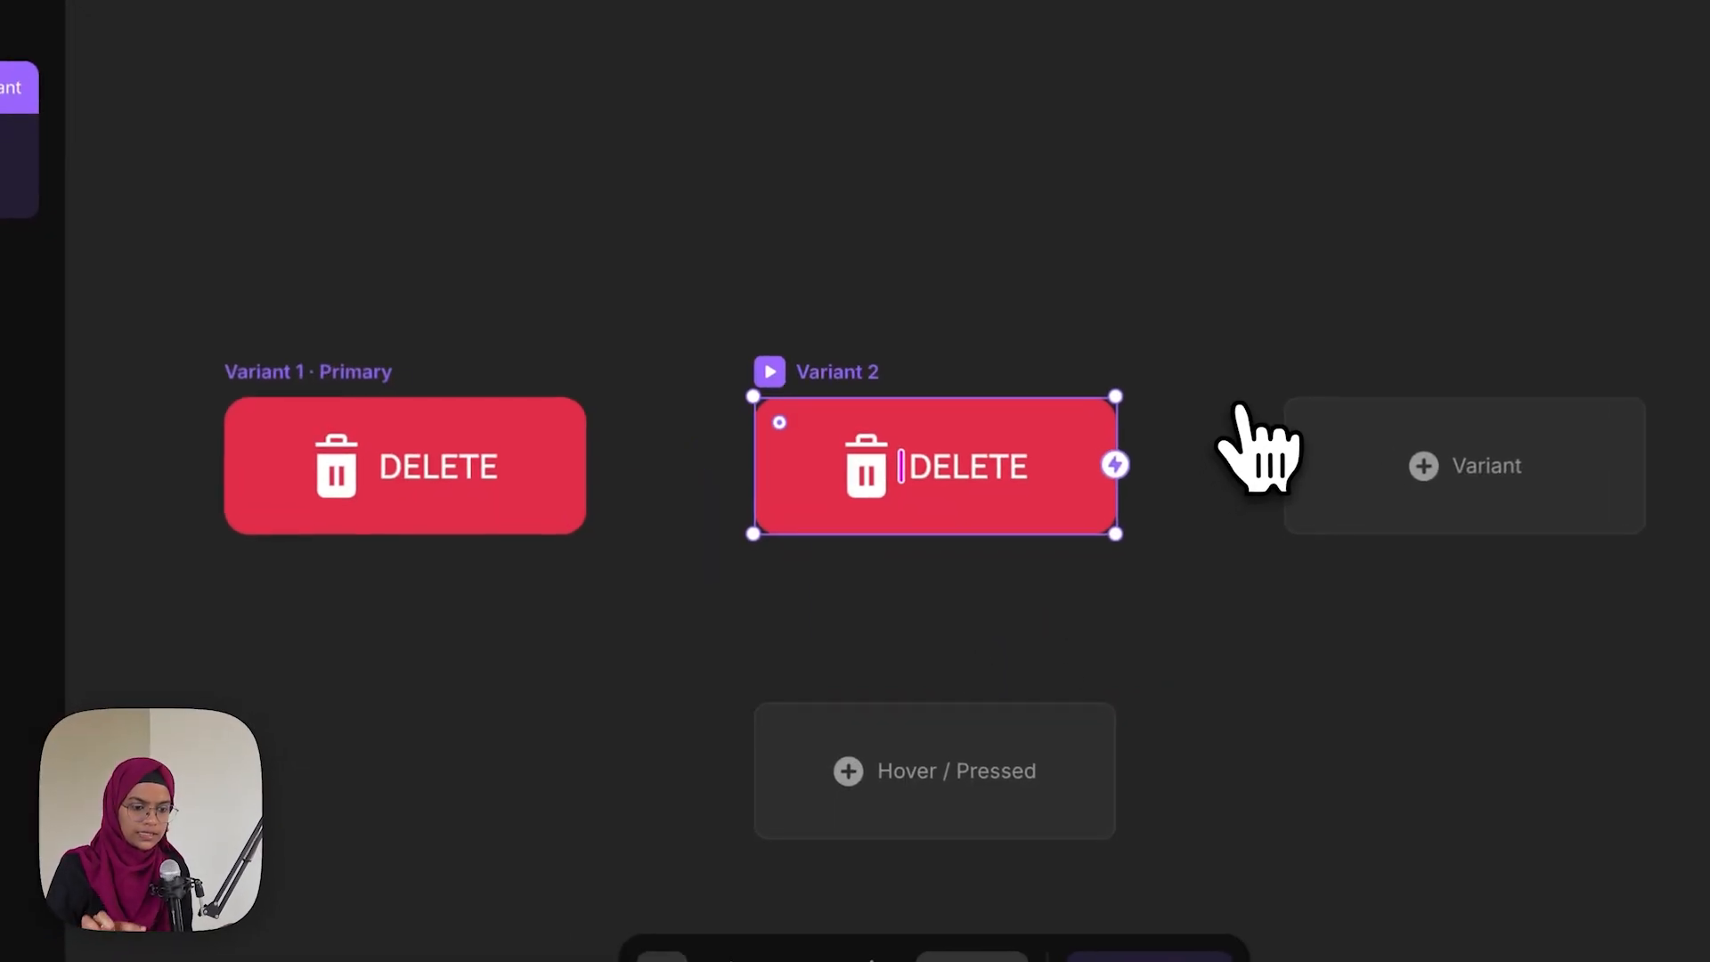
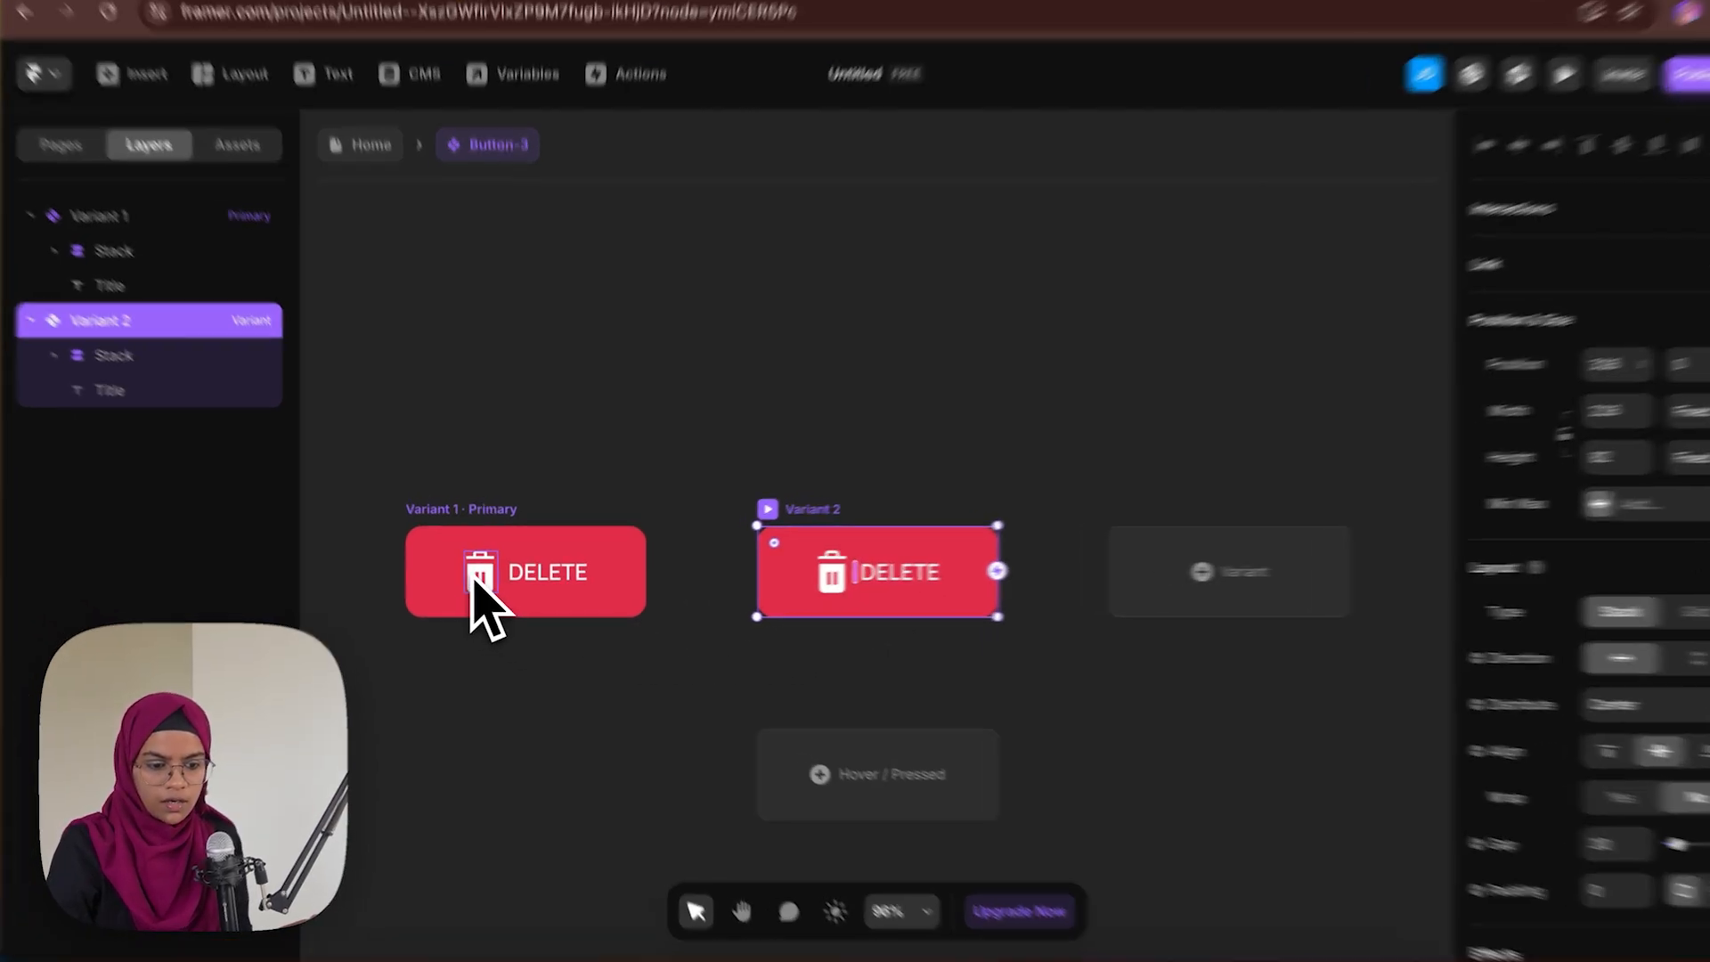
In Variant 2, change the position type of the trash icon and the DELETE title so they can be placed freely
left_click(481, 575)
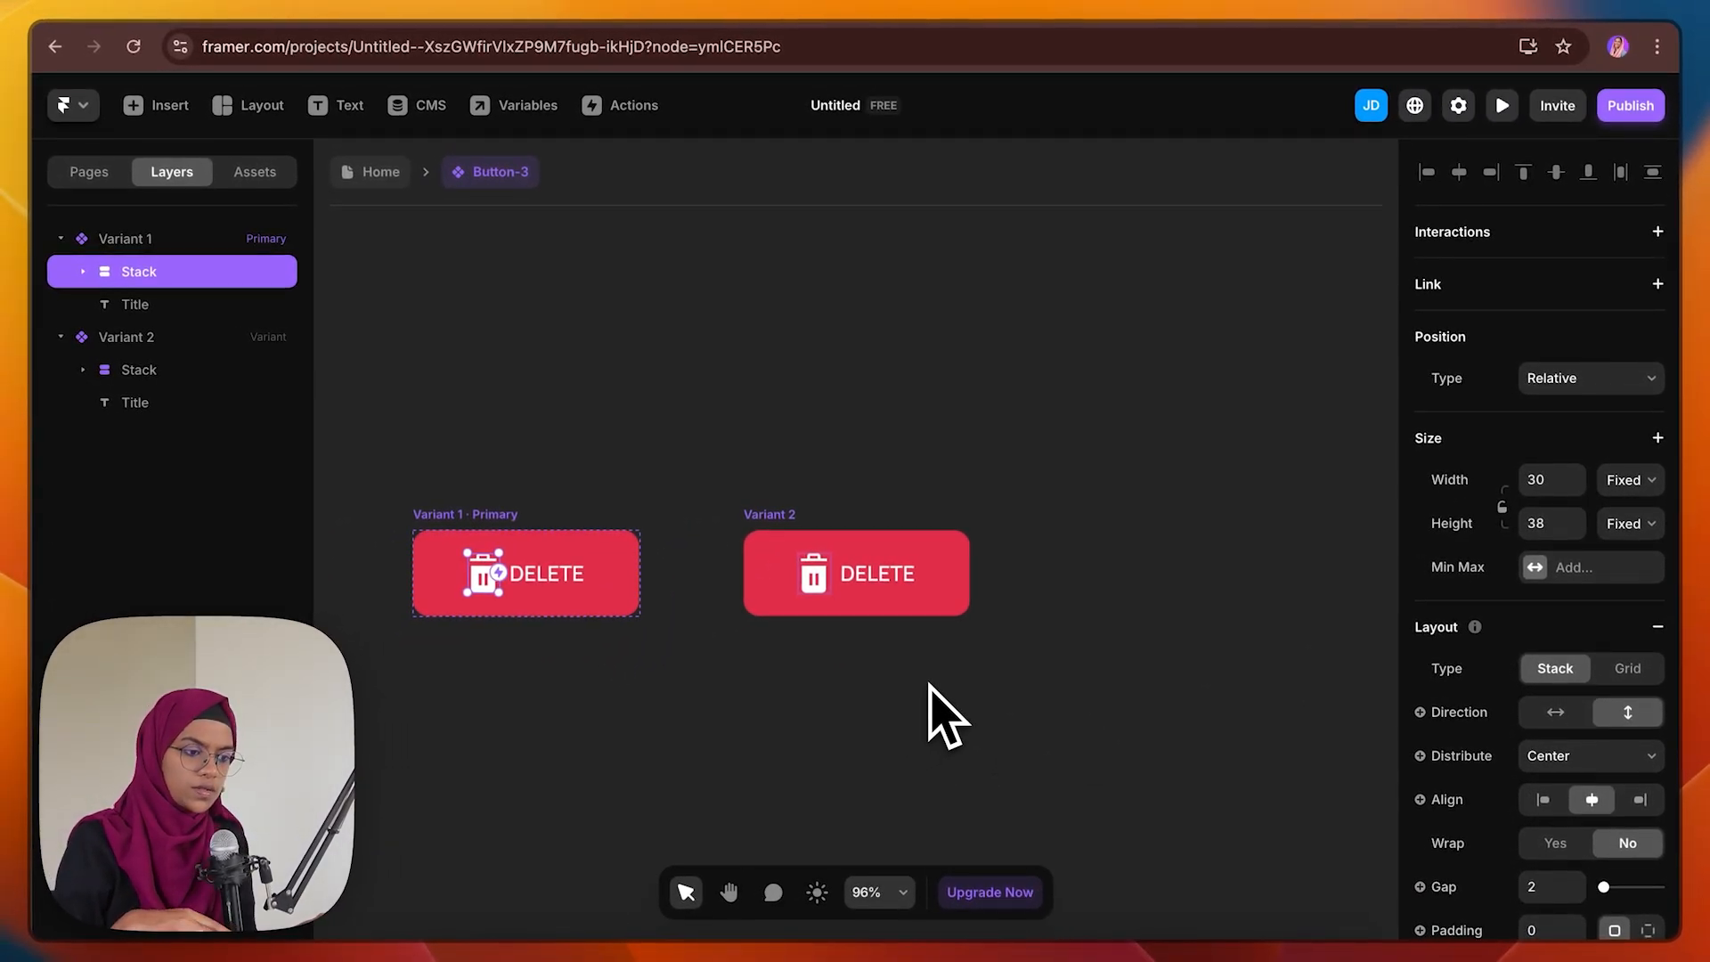
left_click(813, 575)
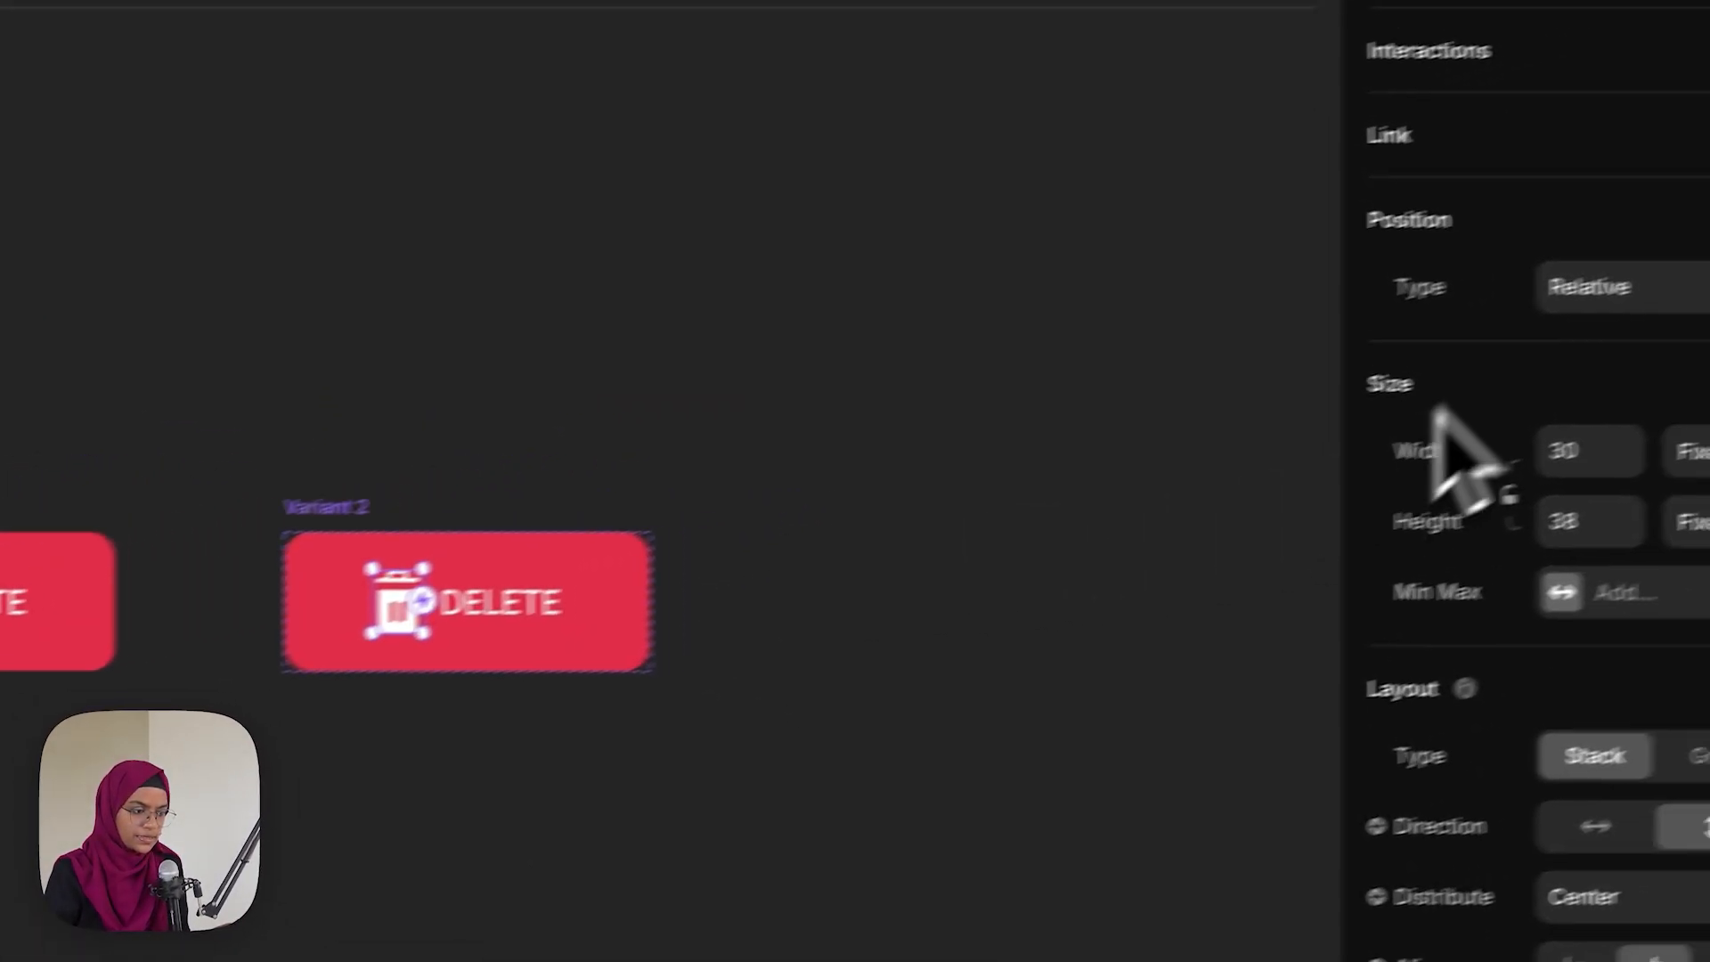
left_click(1573, 289)
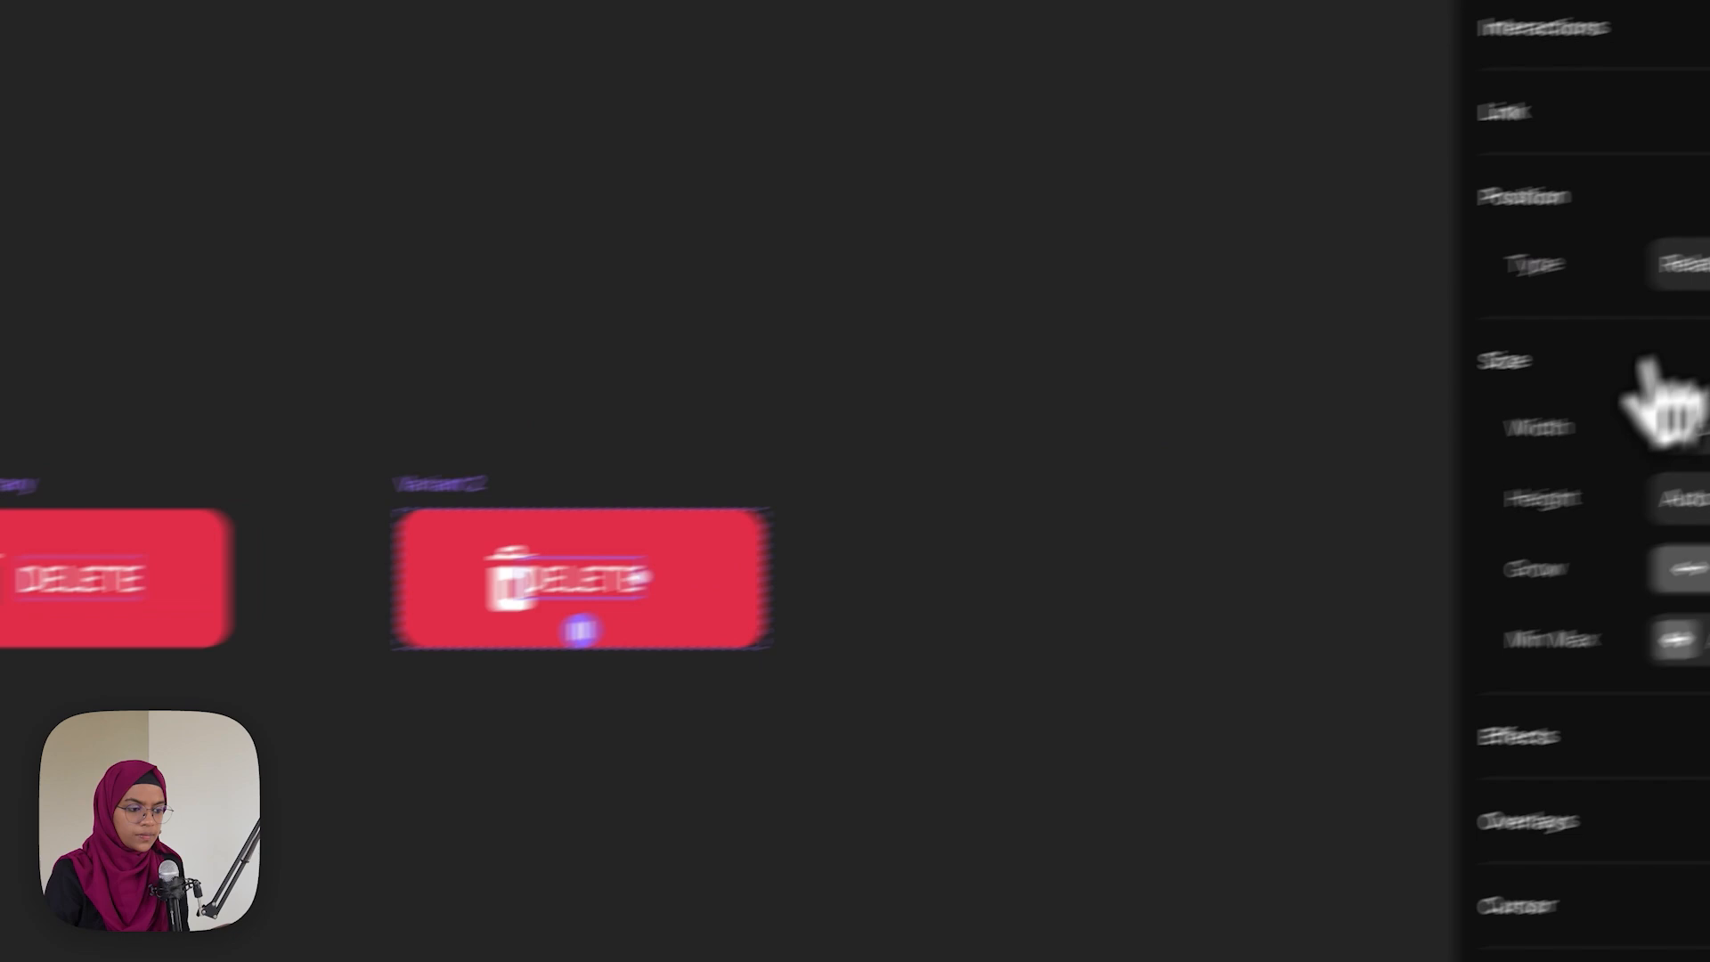
left_click(1506, 276)
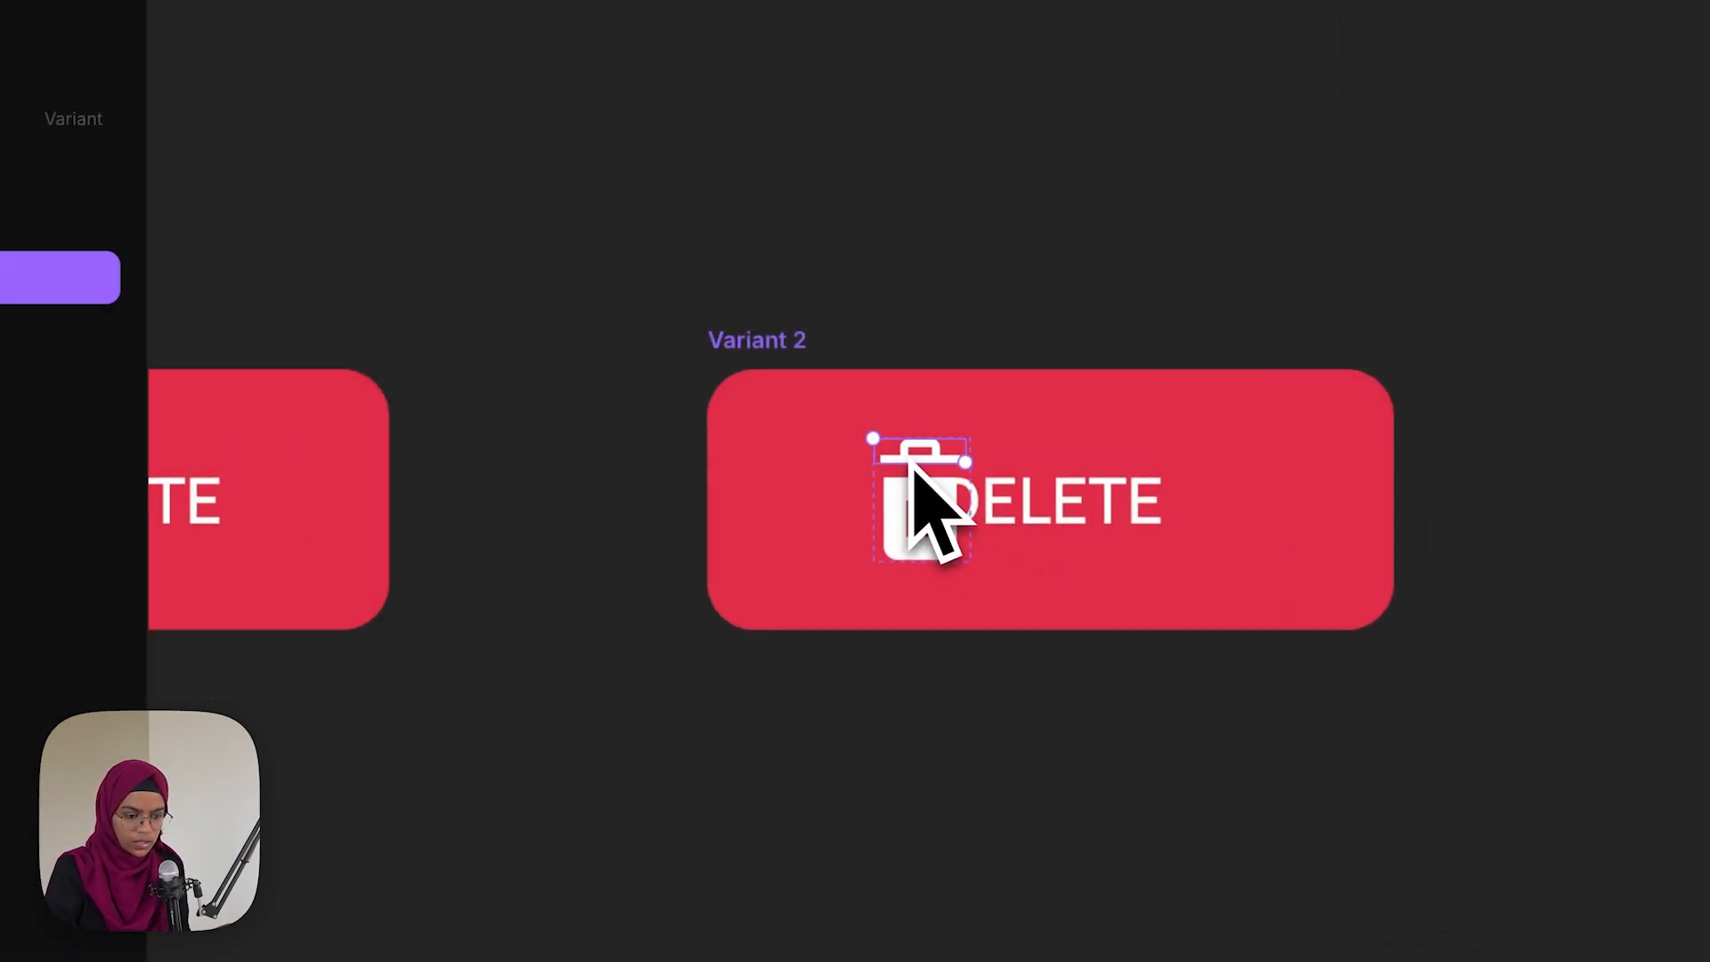
In Variant 2, enlarge and tilt the trash lid above the DELETE text, and place the enlarged bin body beneath the text
left_click_drag(980, 464, 1017, 363)
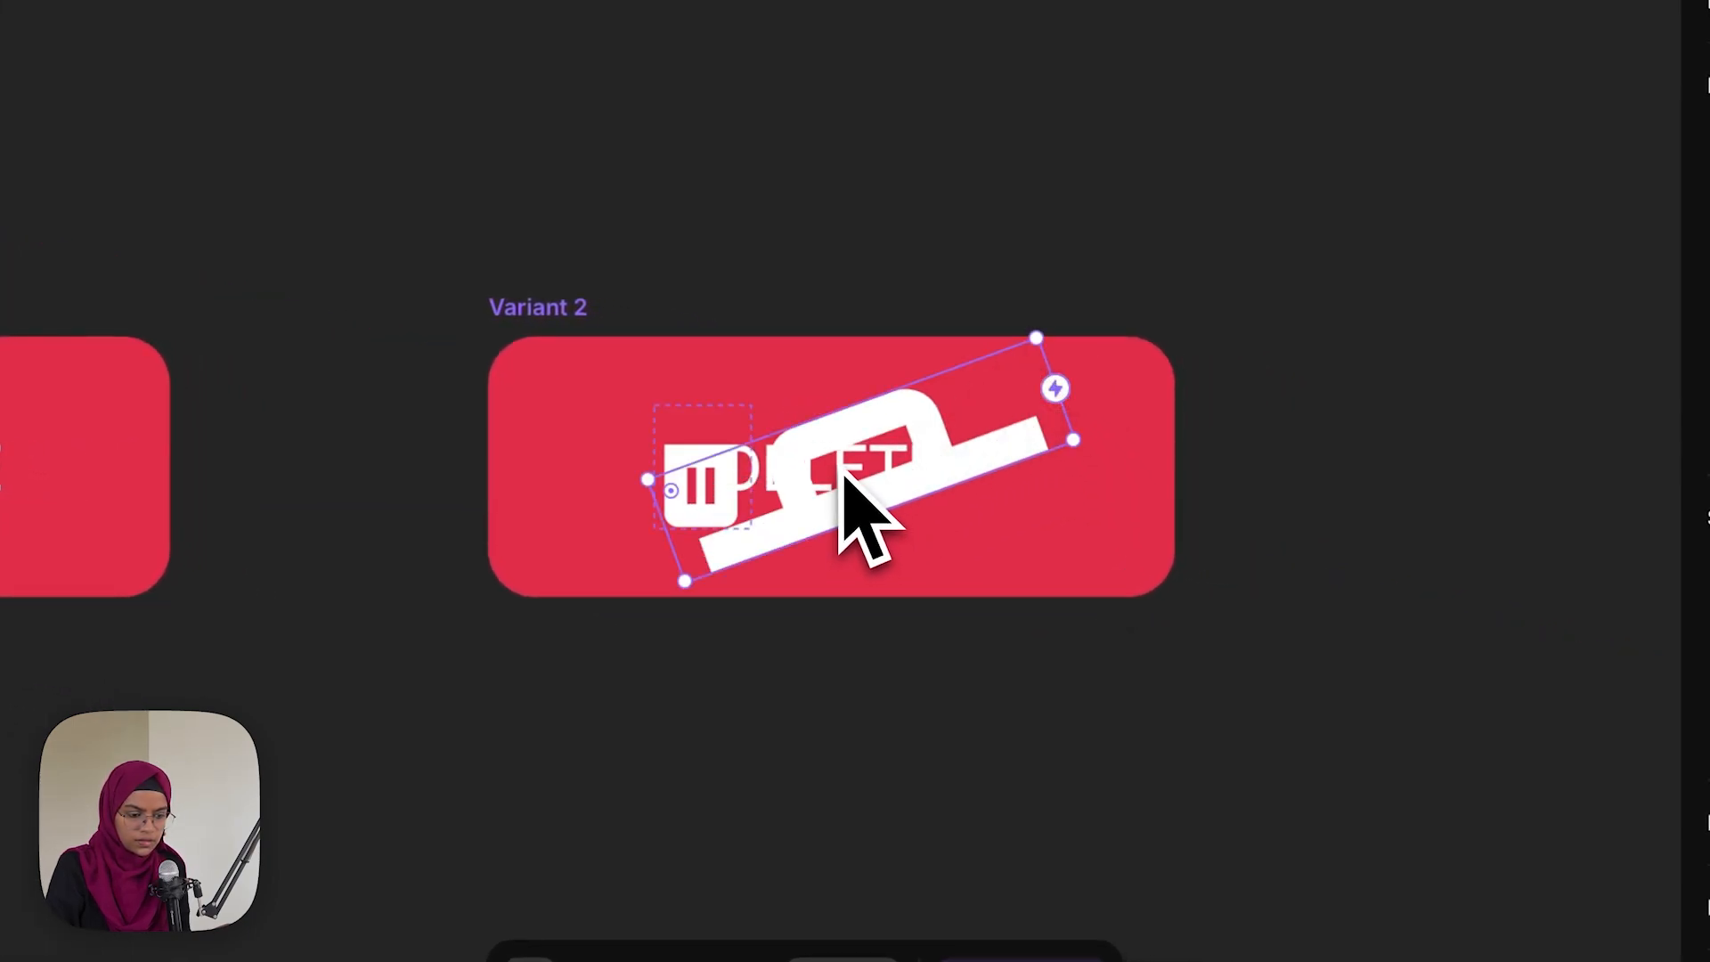
left_click_drag(842, 474, 790, 390)
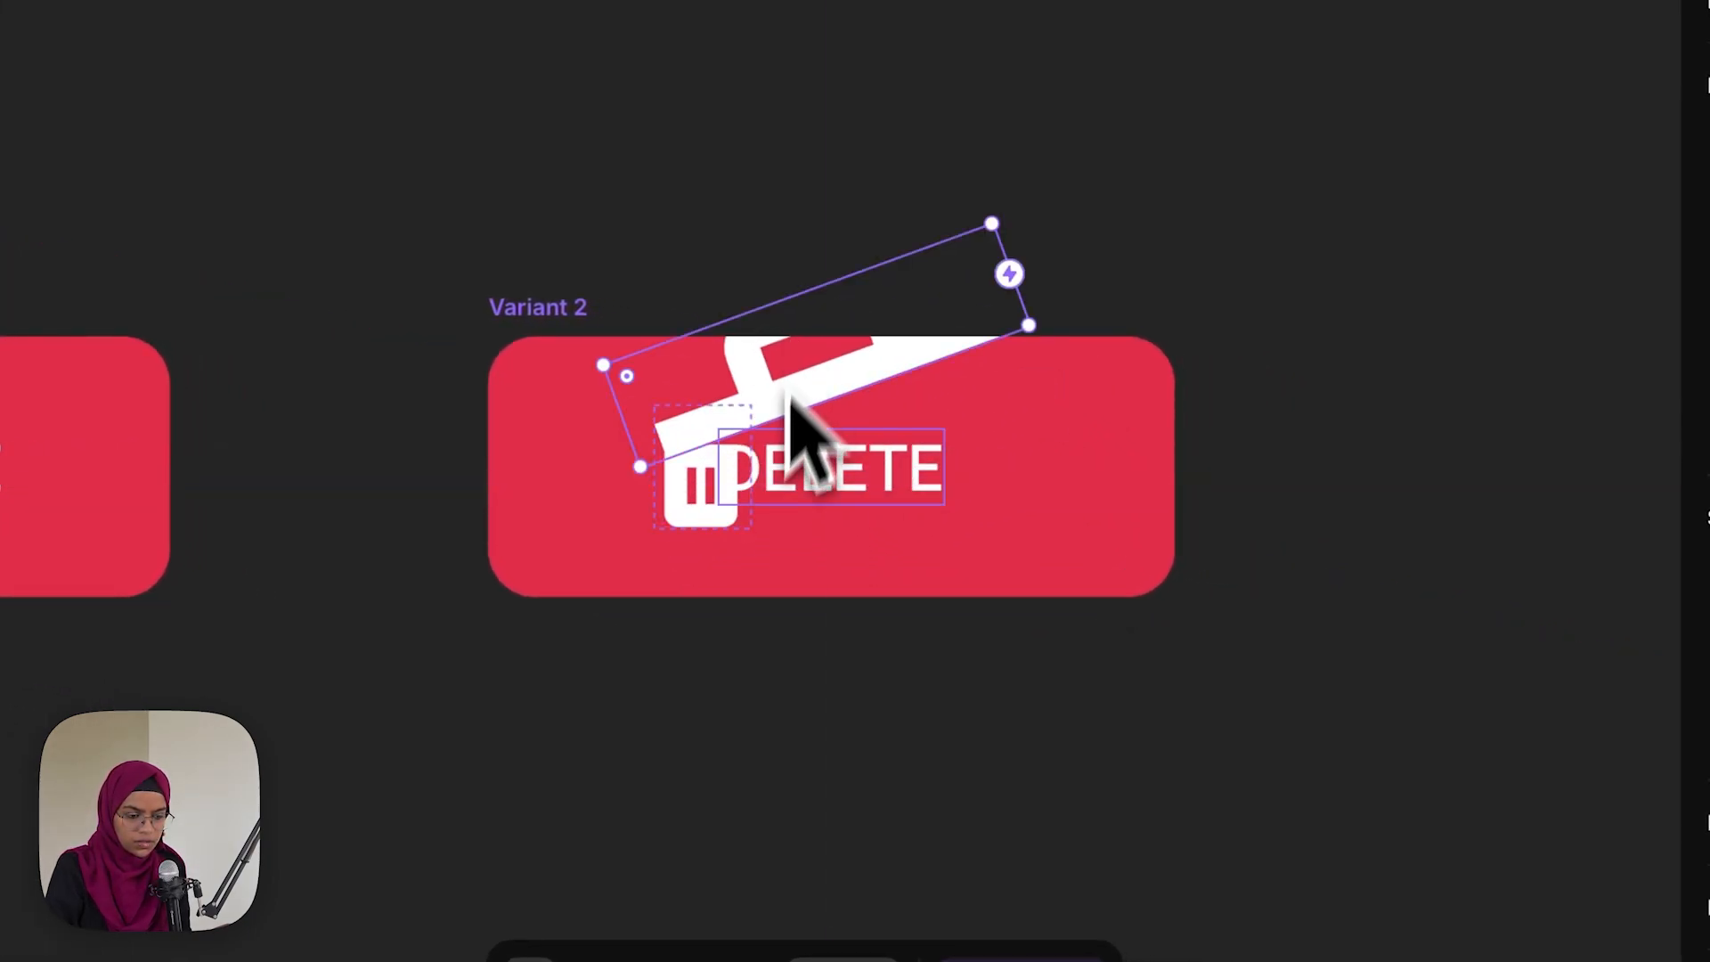
left_click_drag(745, 532, 791, 589)
left_click(716, 428)
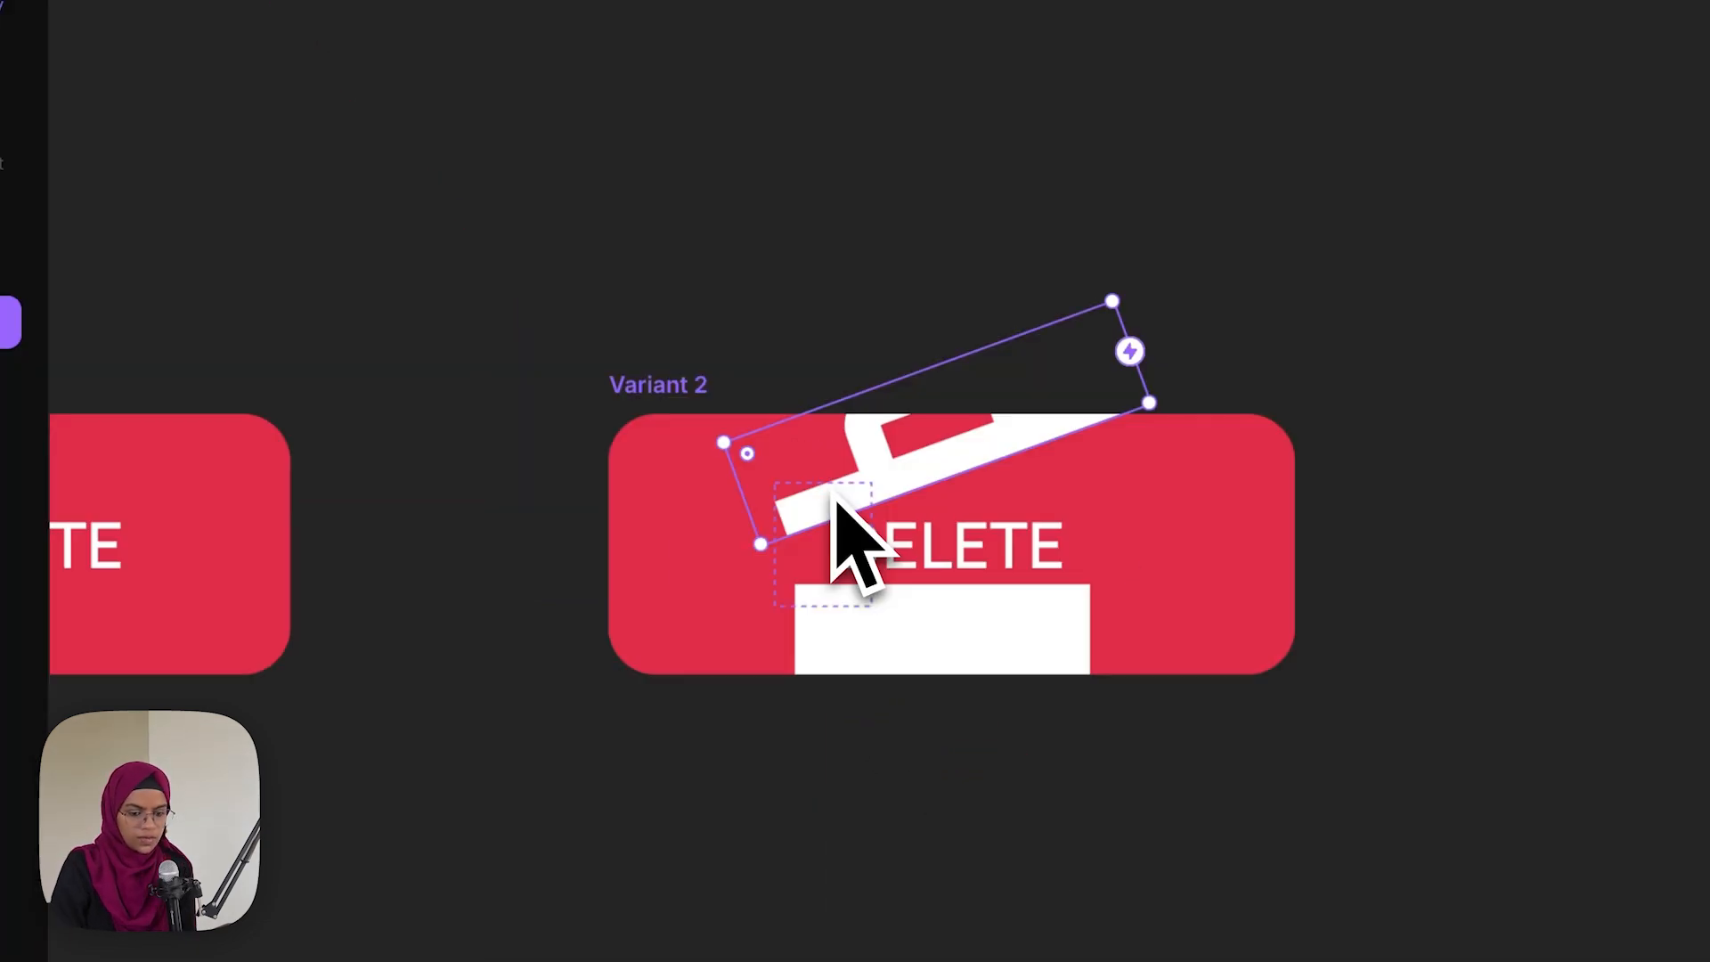
Shrink the tilted trash lid and the bin body in Variant 2 and reposition them around the DELETE title
left_click(977, 679)
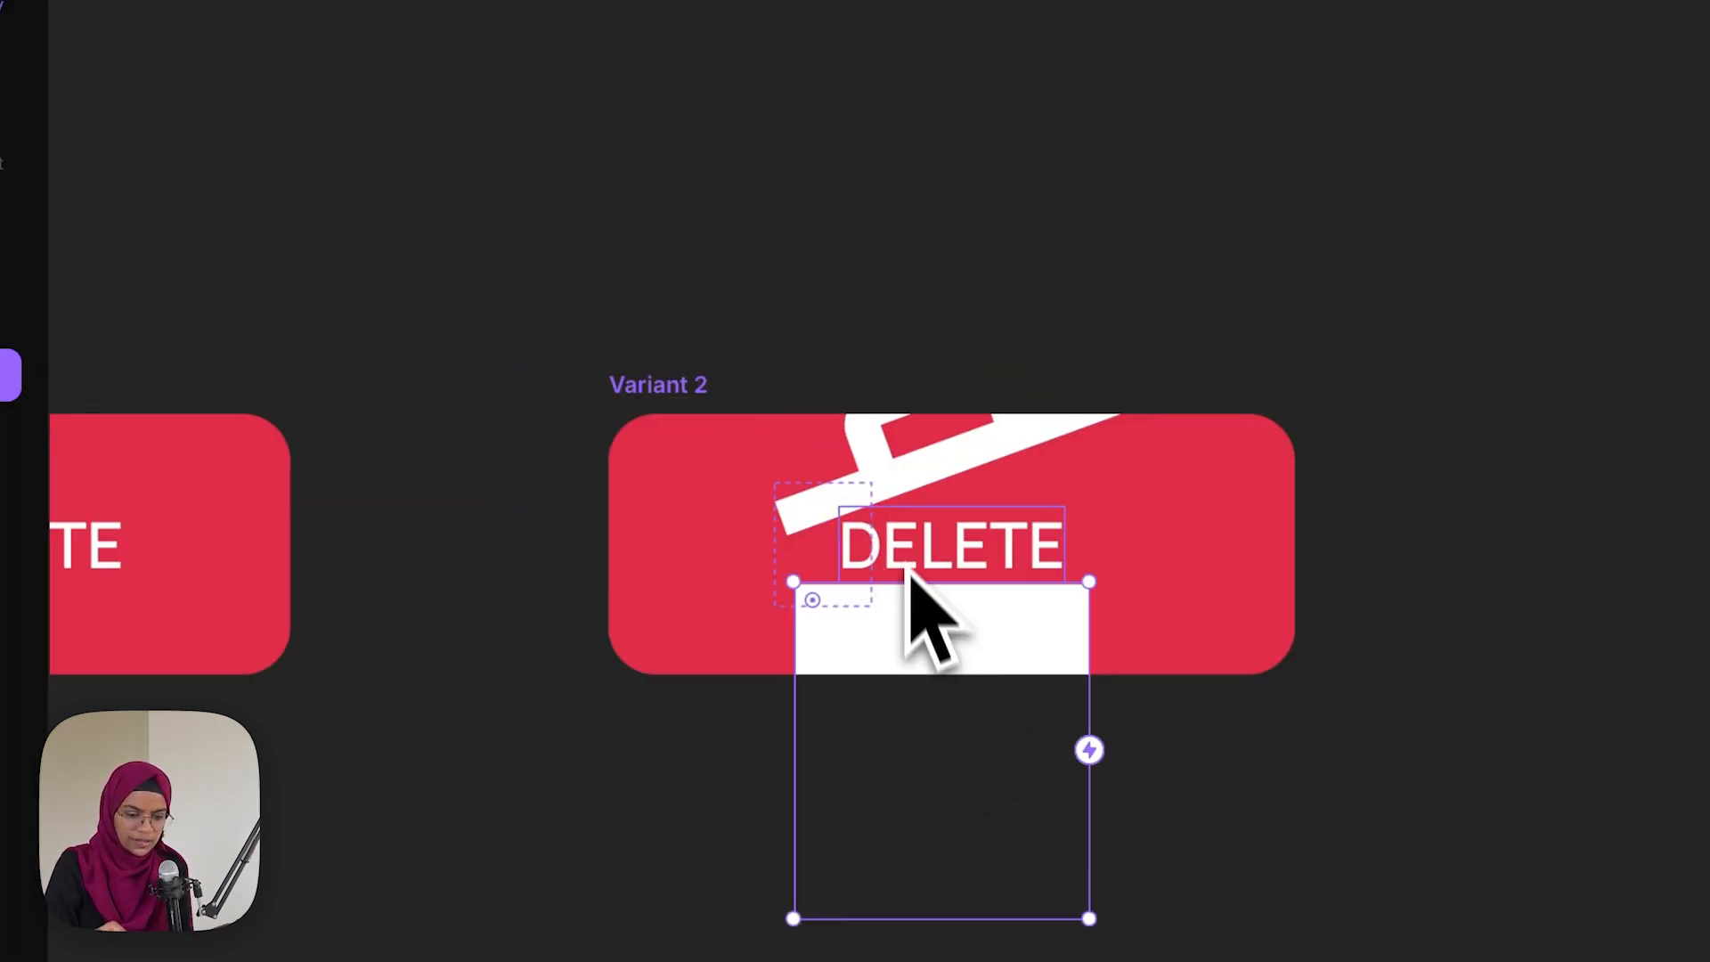
left_click(909, 486)
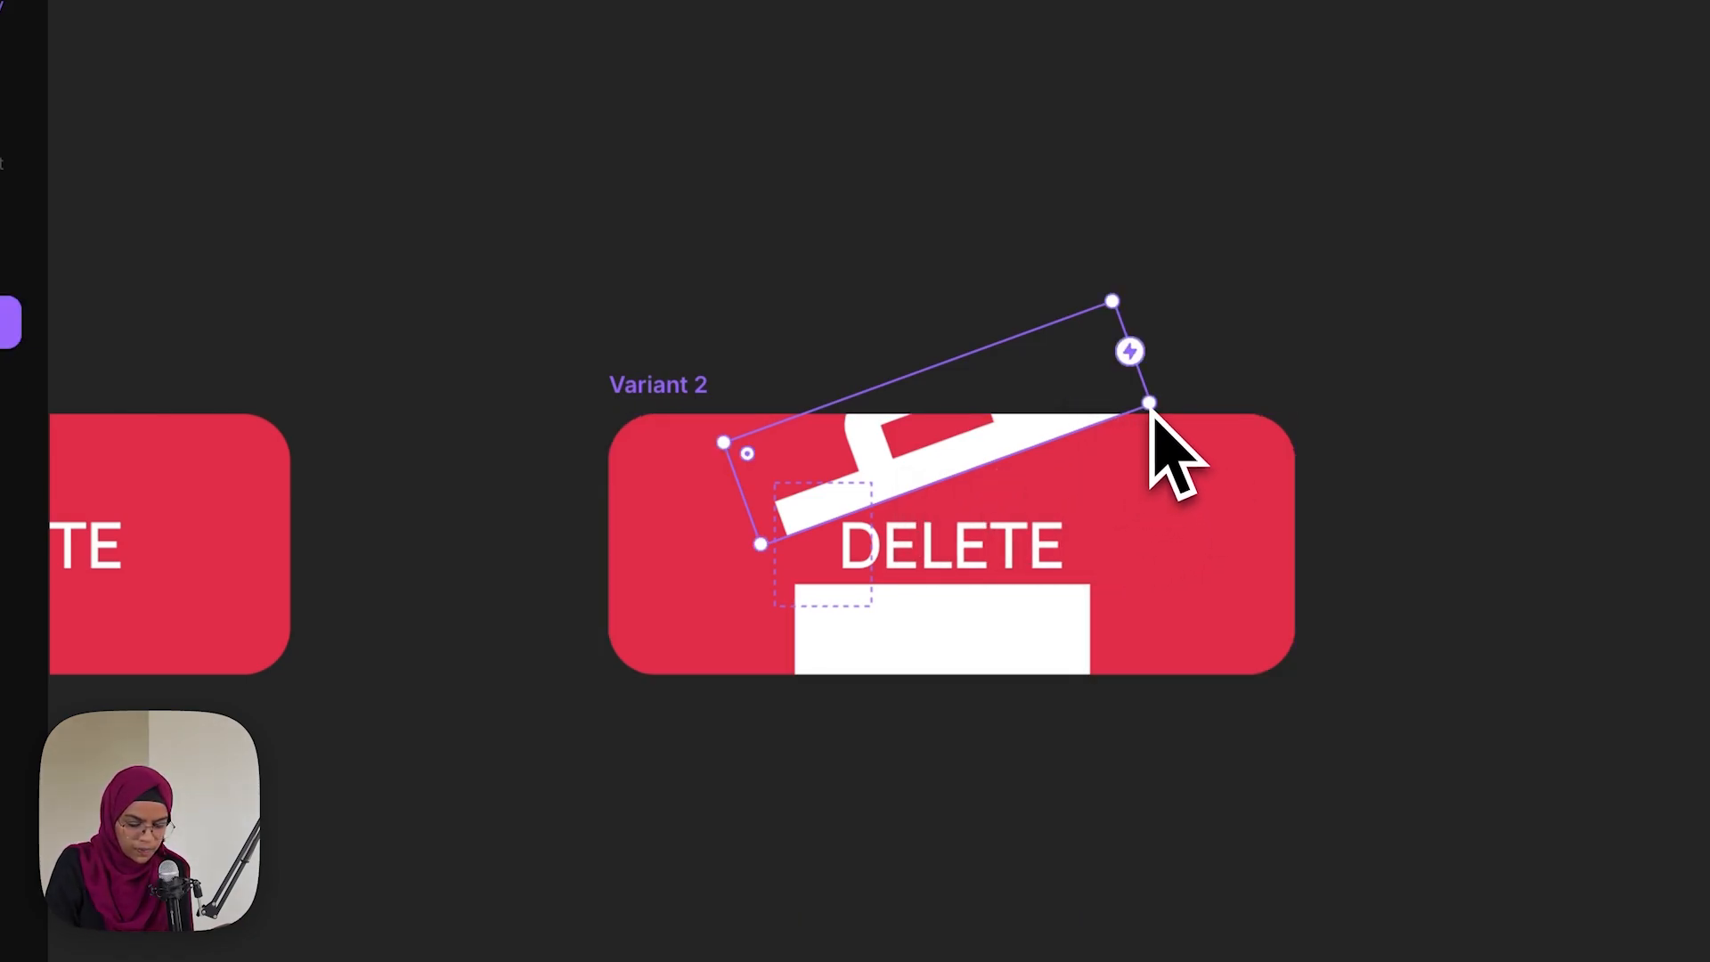
left_click_drag(1151, 408, 1062, 417)
left_click_drag(906, 463, 936, 470)
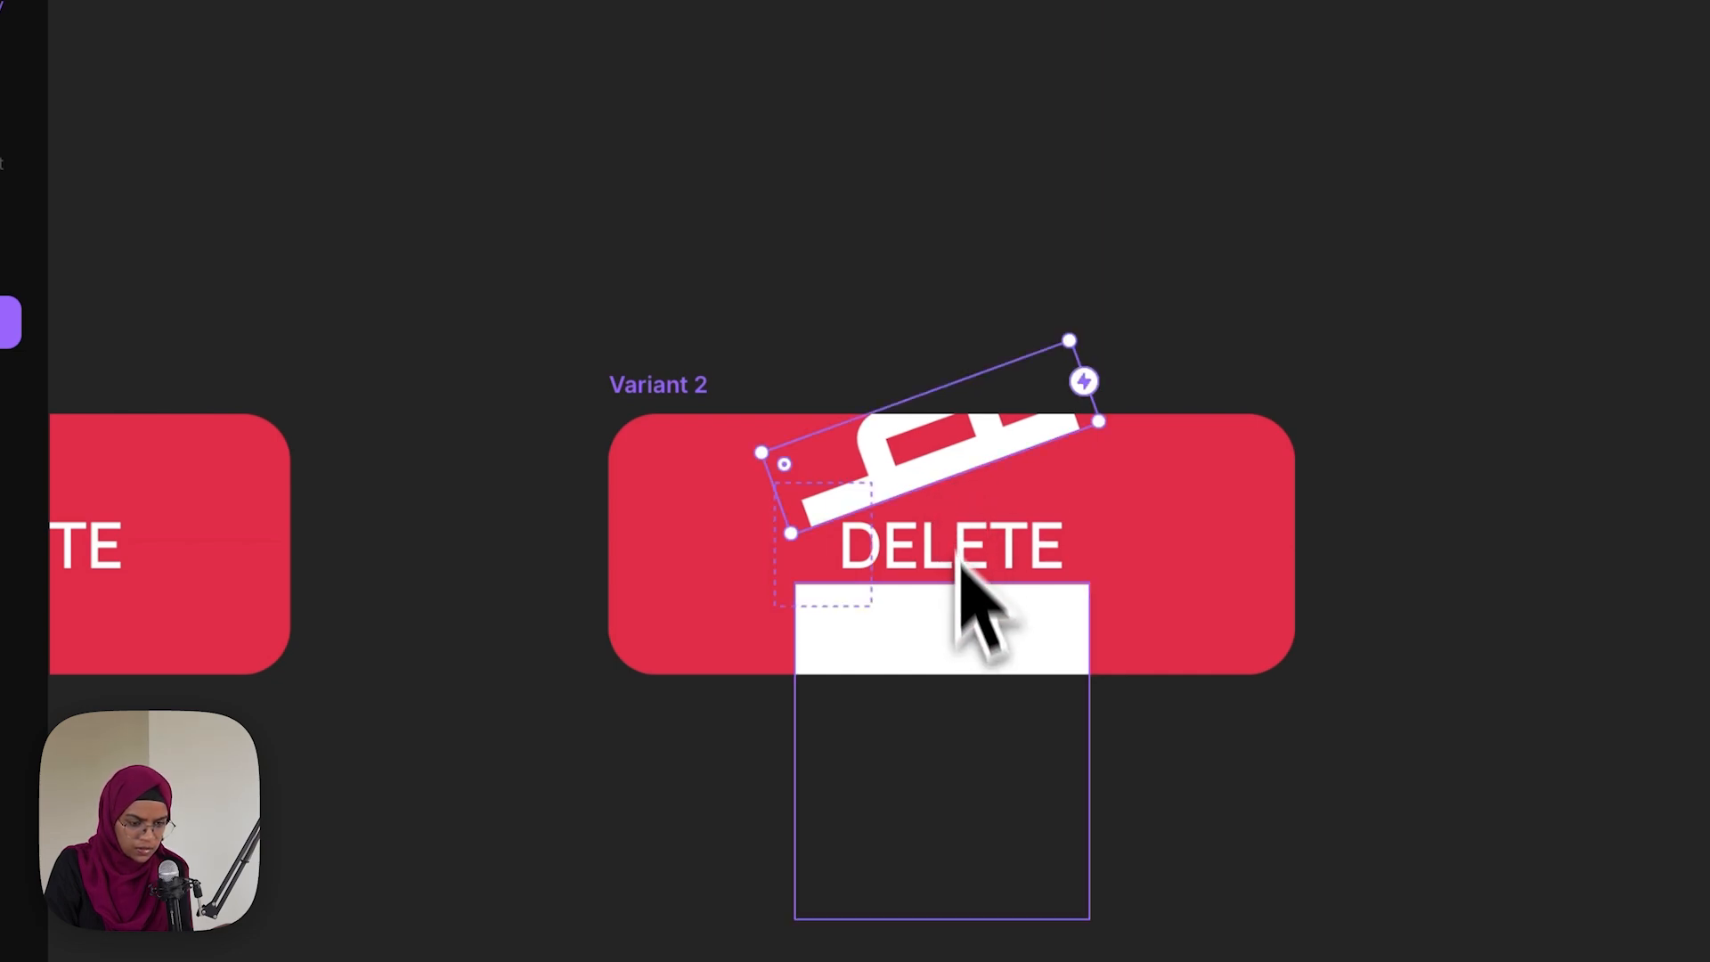
left_click(983, 703)
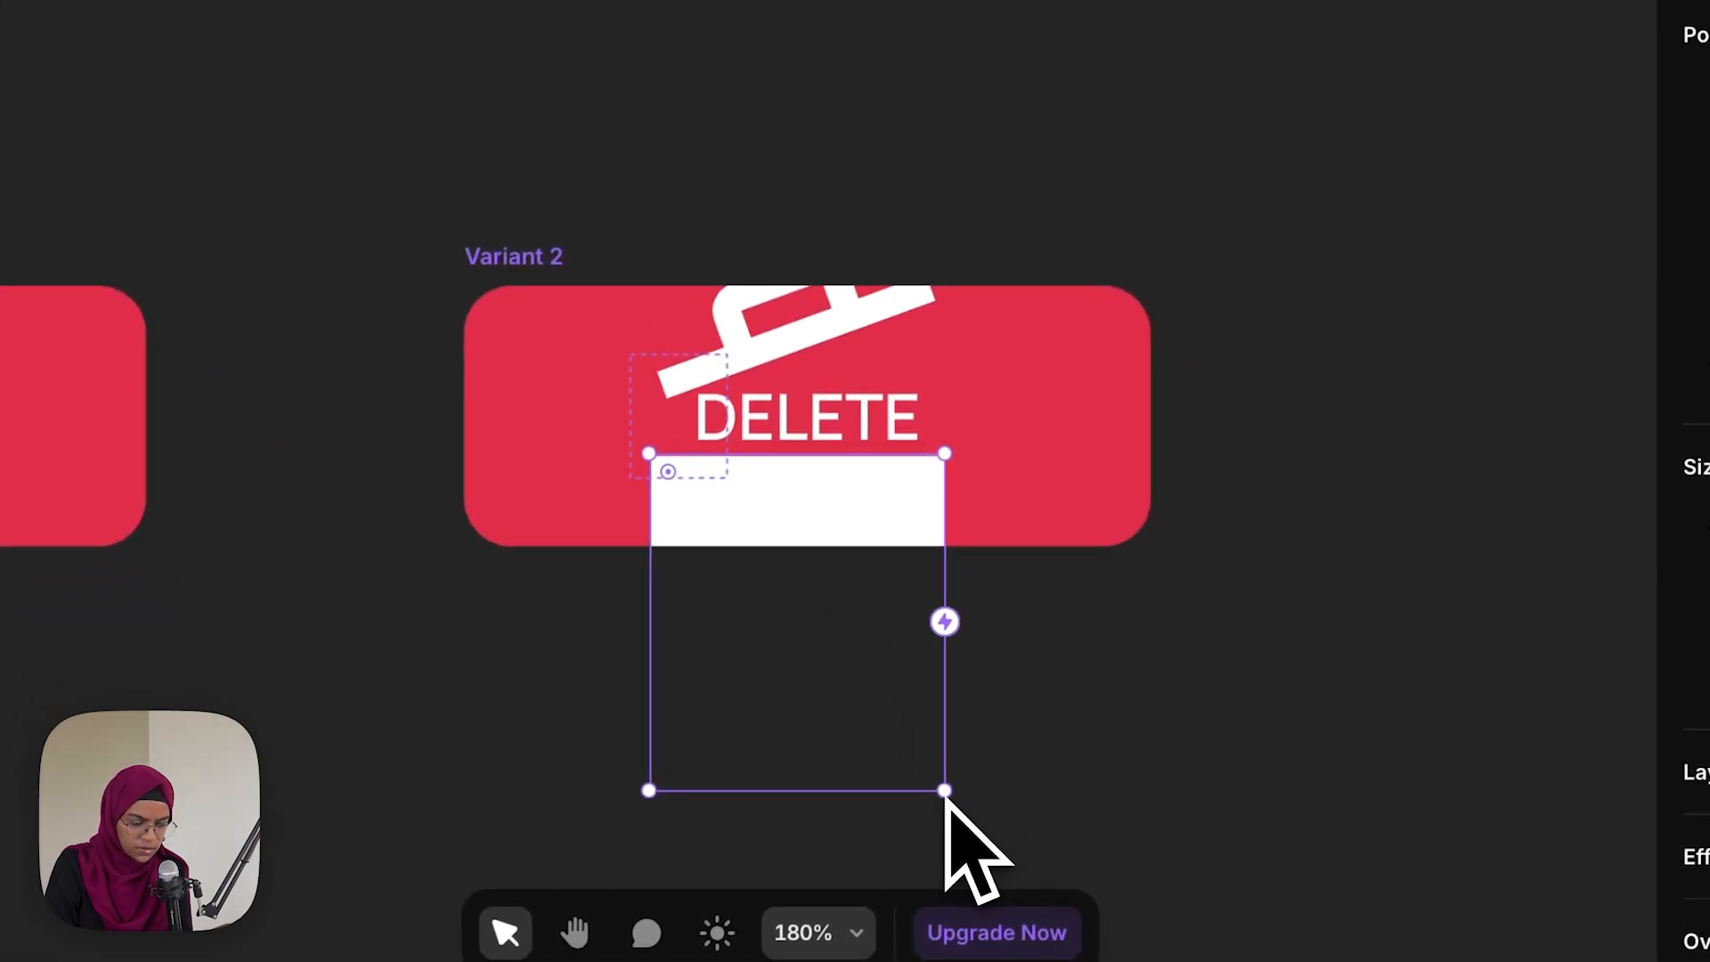
left_click_drag(953, 797, 924, 765)
left_click_drag(812, 558, 855, 499)
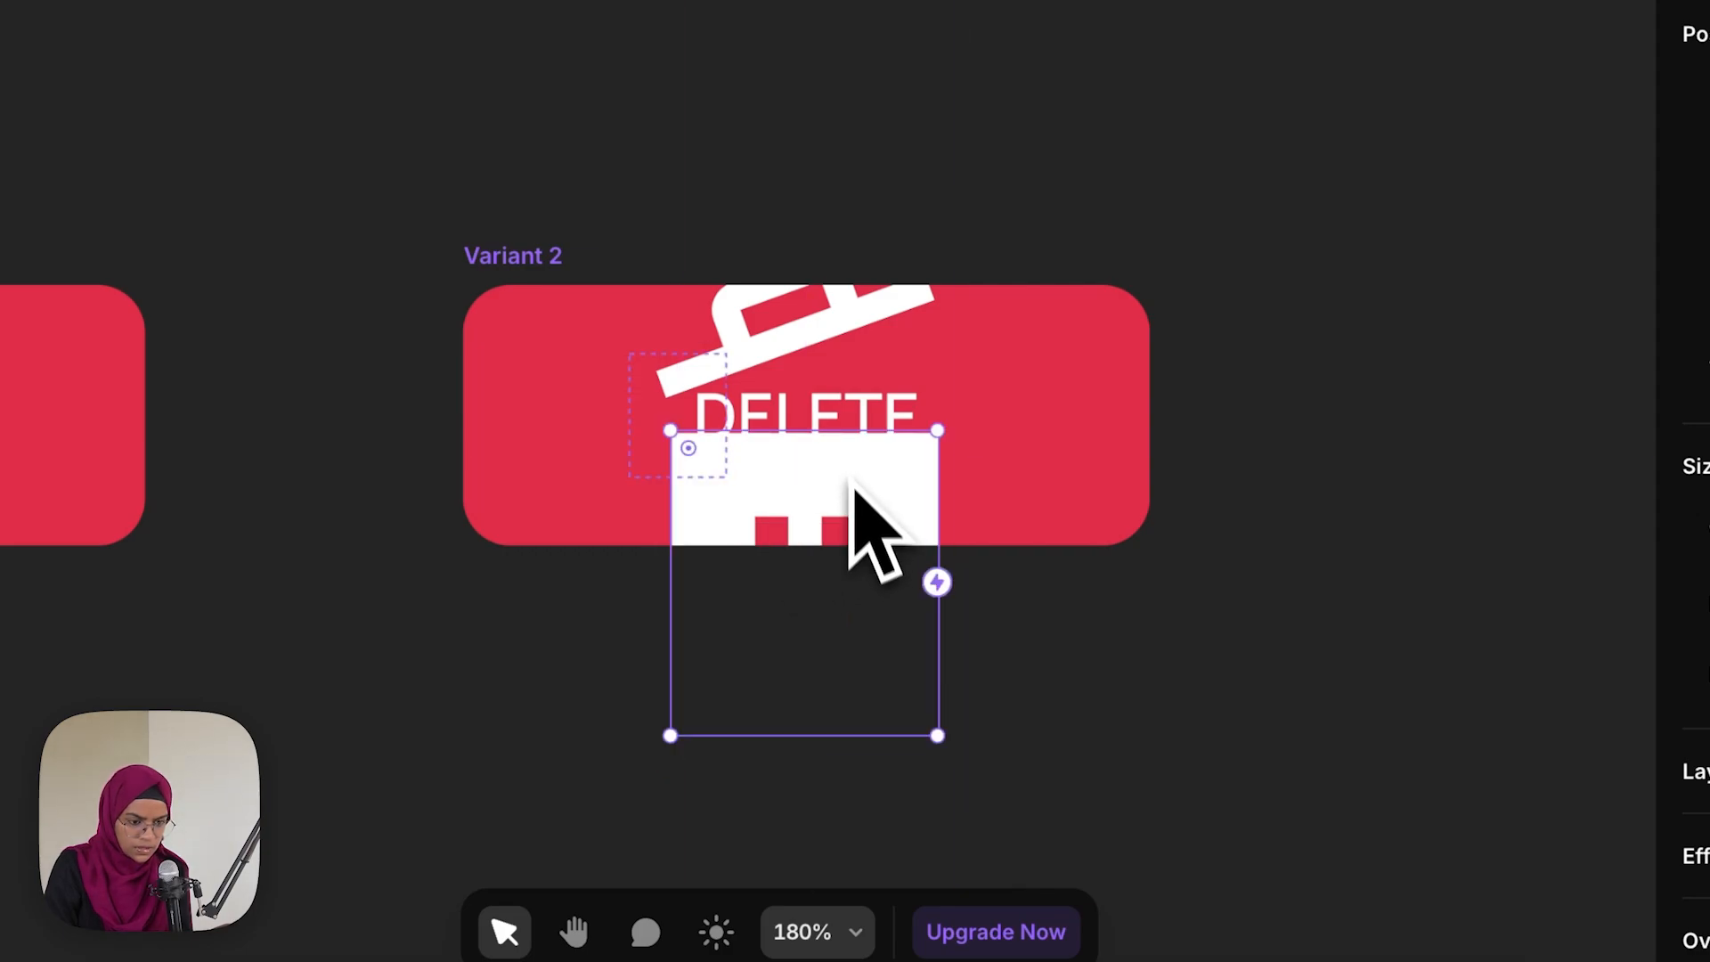
Tilt the DELETE title in Variant 2 to about -24° and place it between the lid and the bin
left_click_drag(842, 414, 871, 394)
left_click_drag(956, 352, 874, 390)
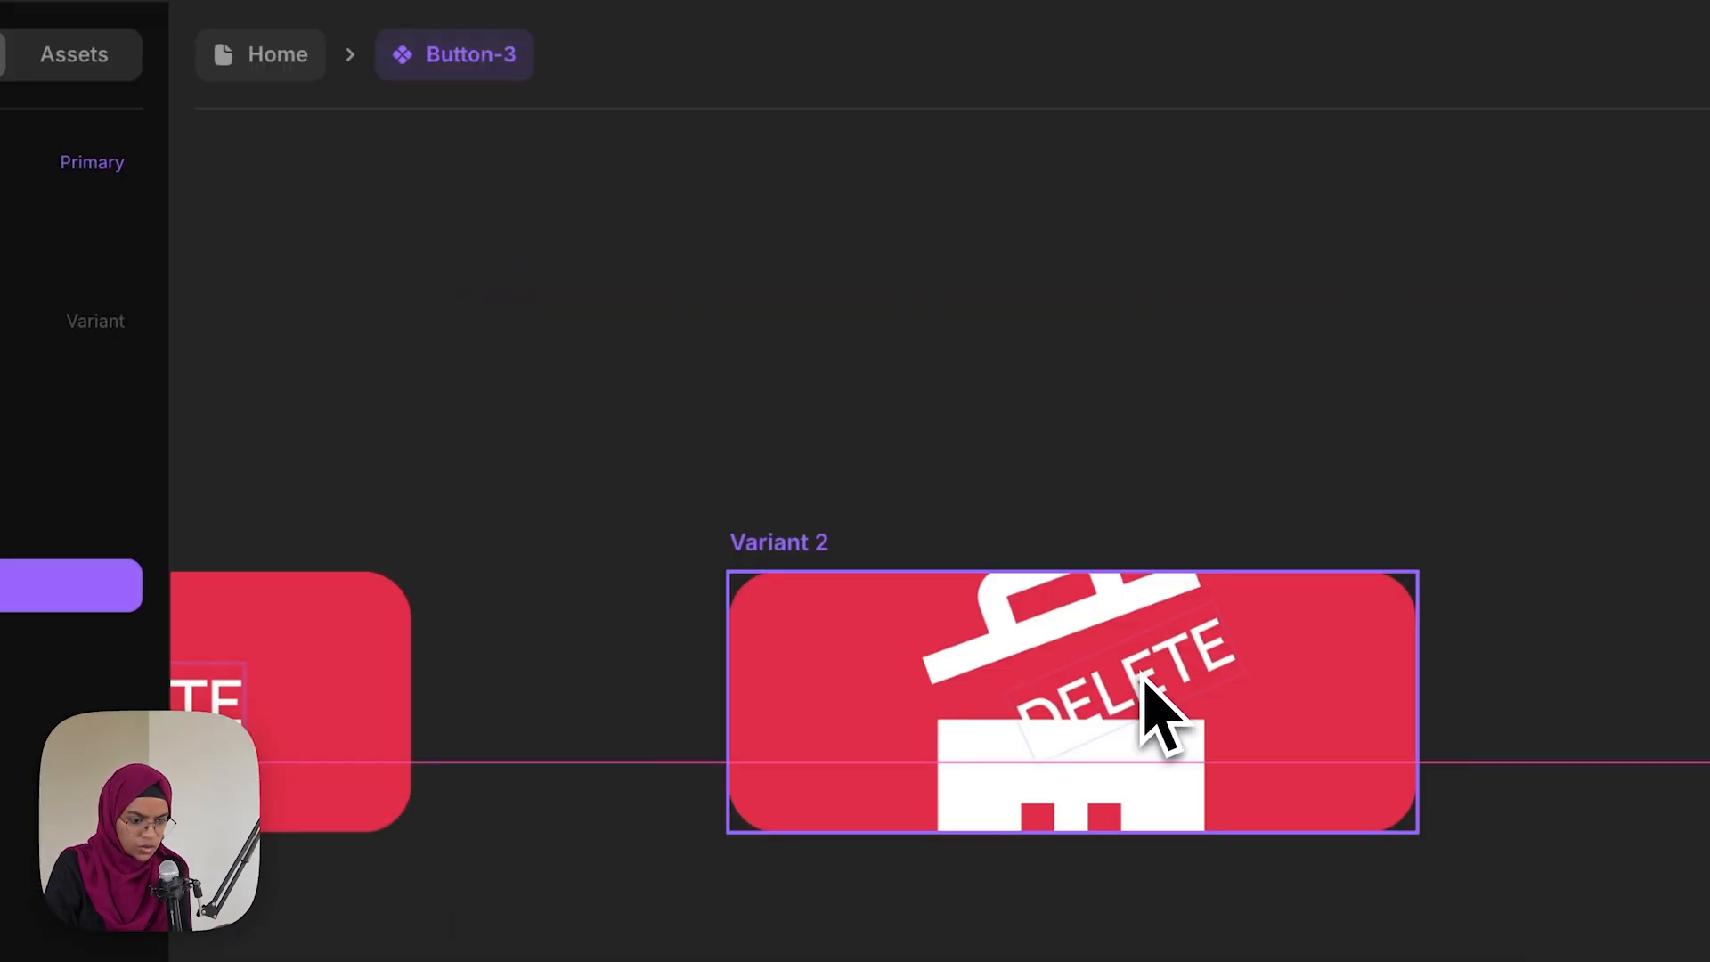
left_click_drag(1143, 674, 1131, 687)
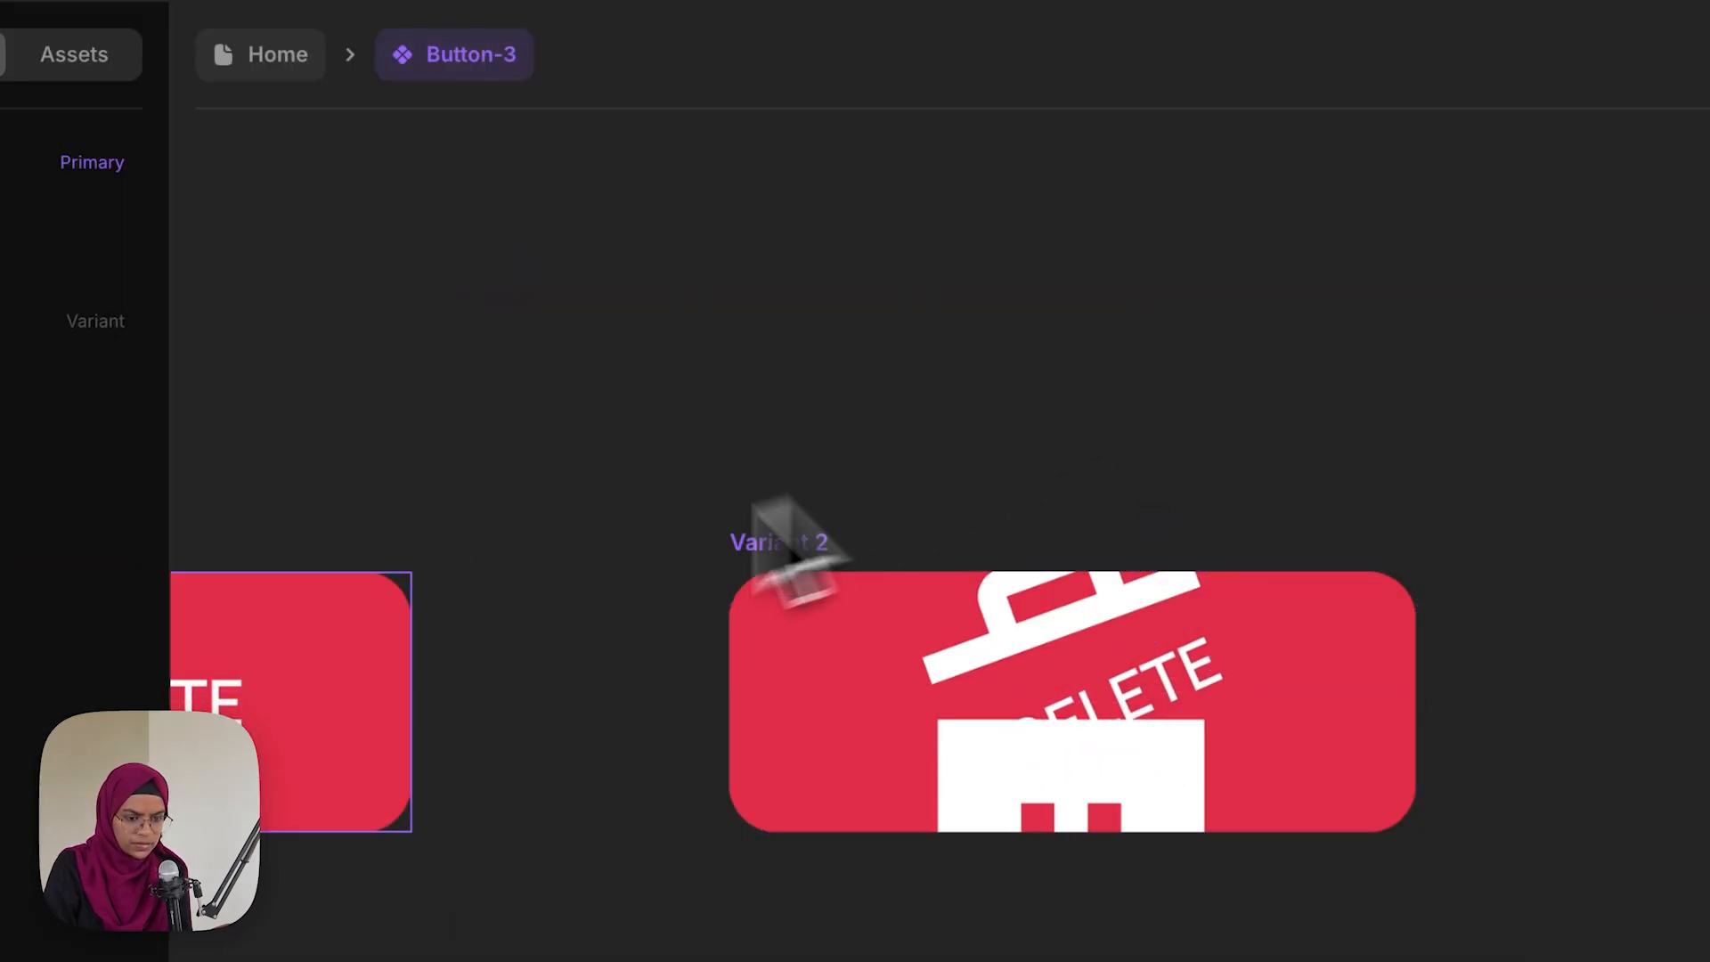
Connect Variant 1 to Variant 2 with a Click interaction and check the transition in the preview
left_click_drag(627, 748, 1006, 726)
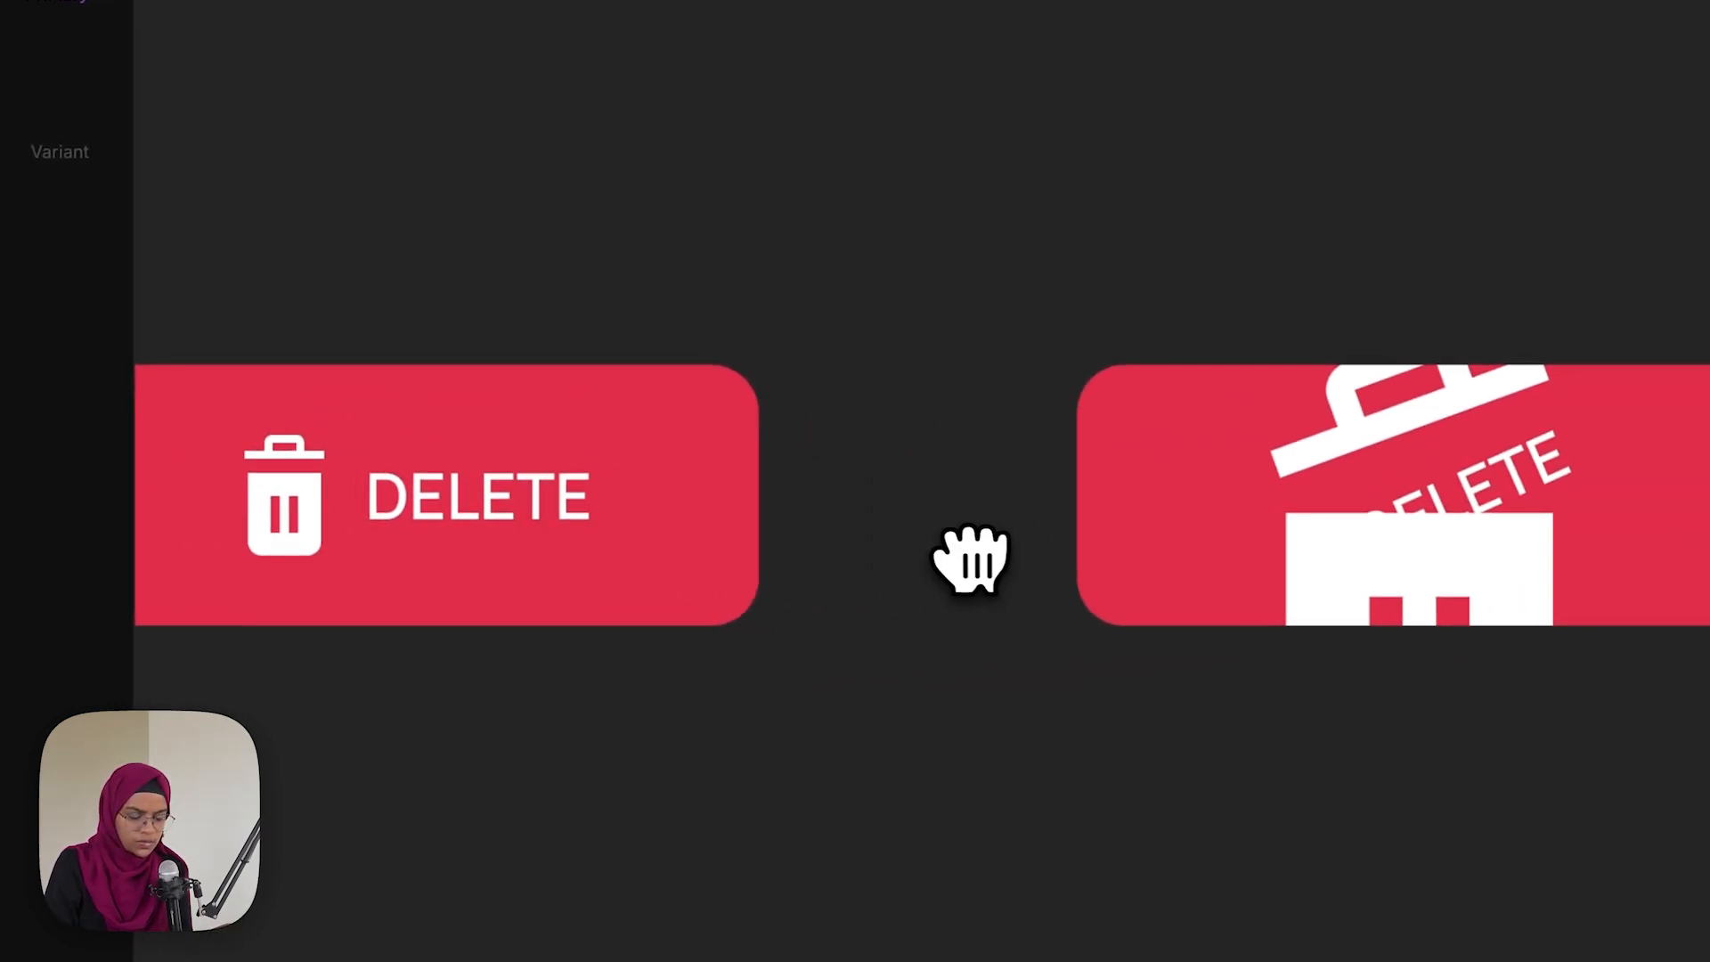
left_click_drag(971, 560, 1002, 562)
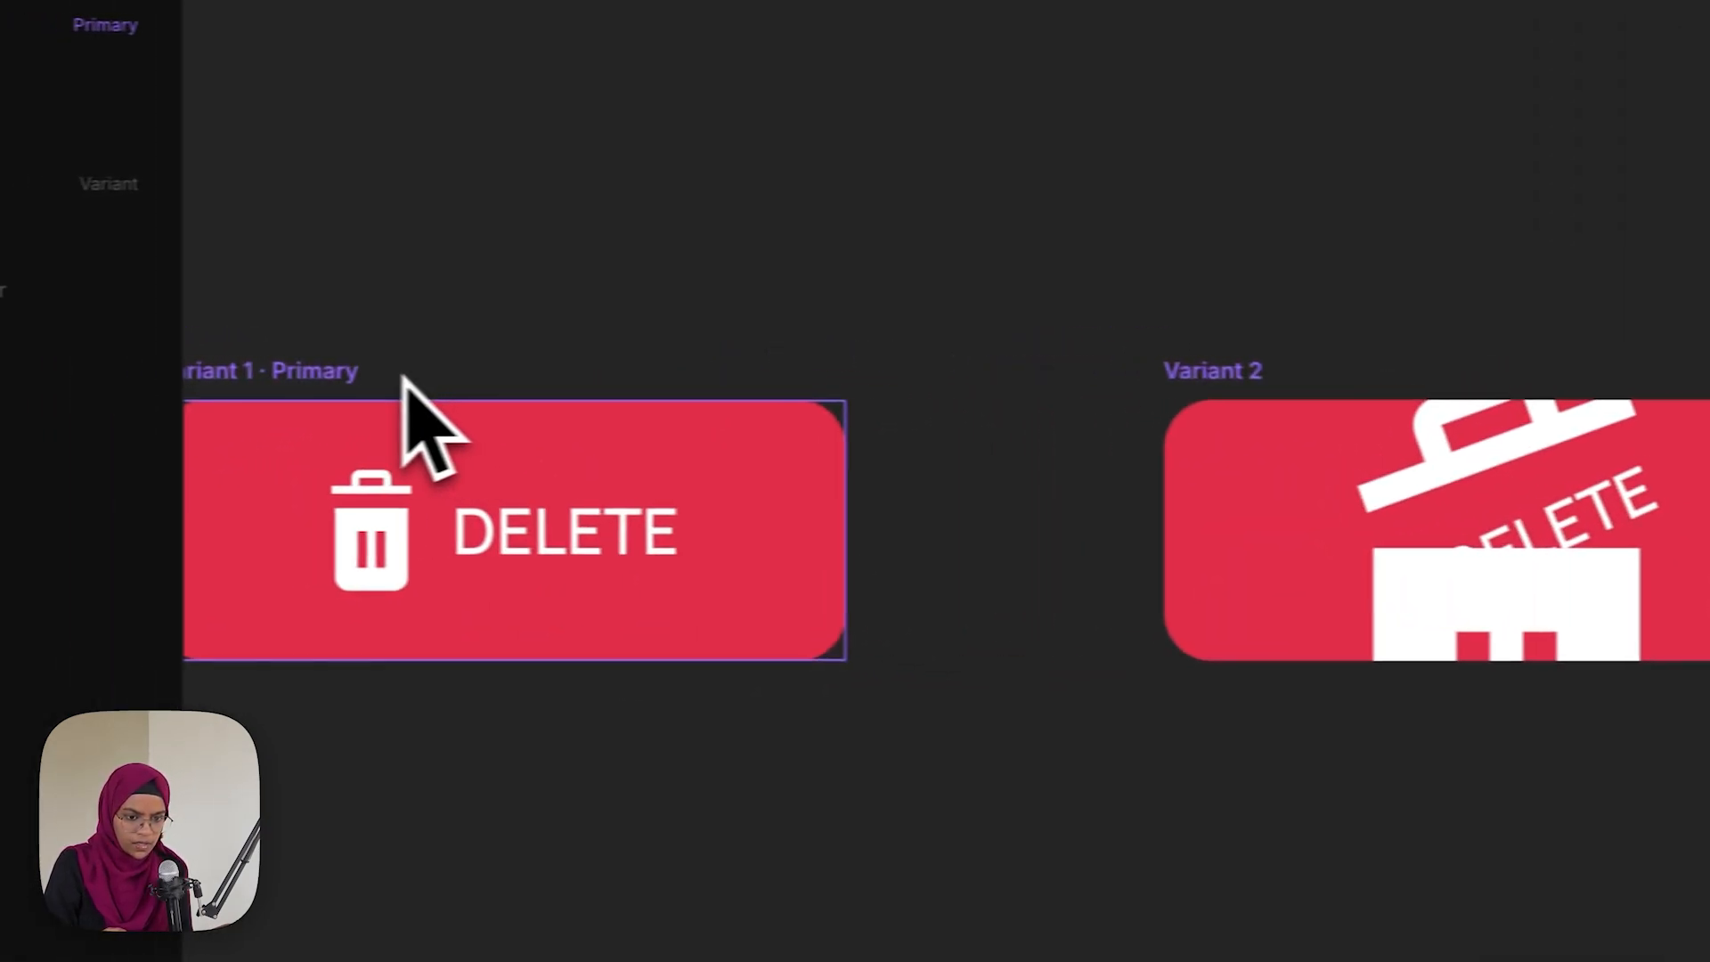
left_click(404, 379)
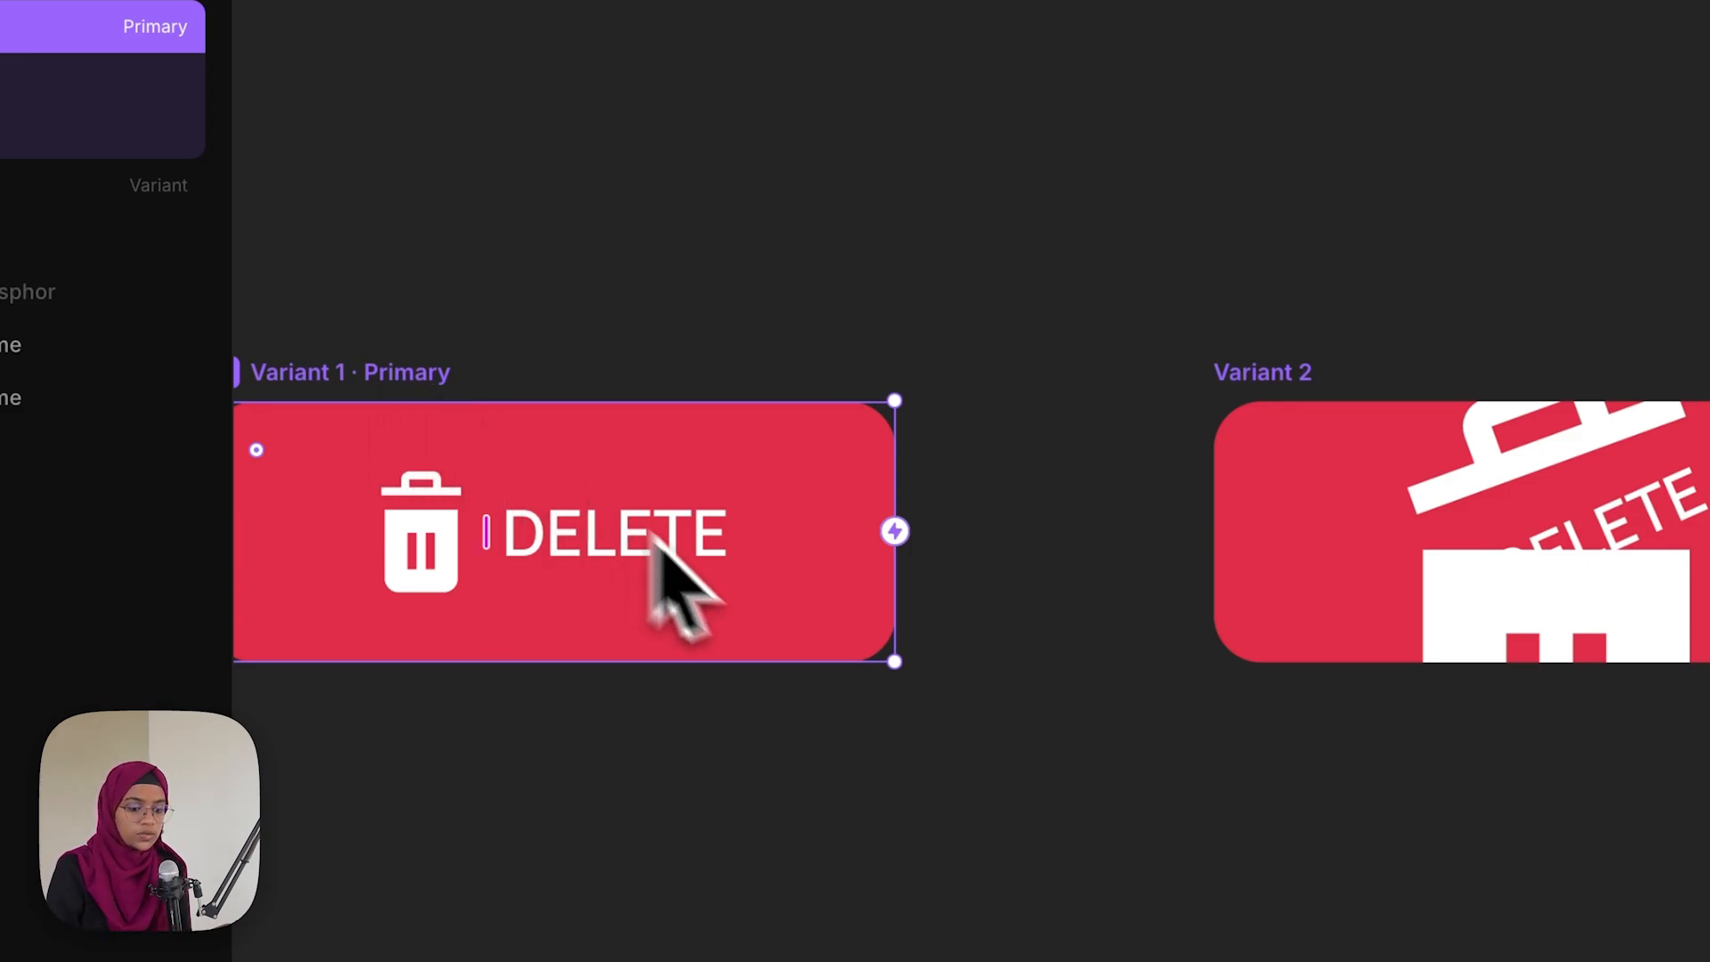
left_click_drag(895, 531, 1265, 584)
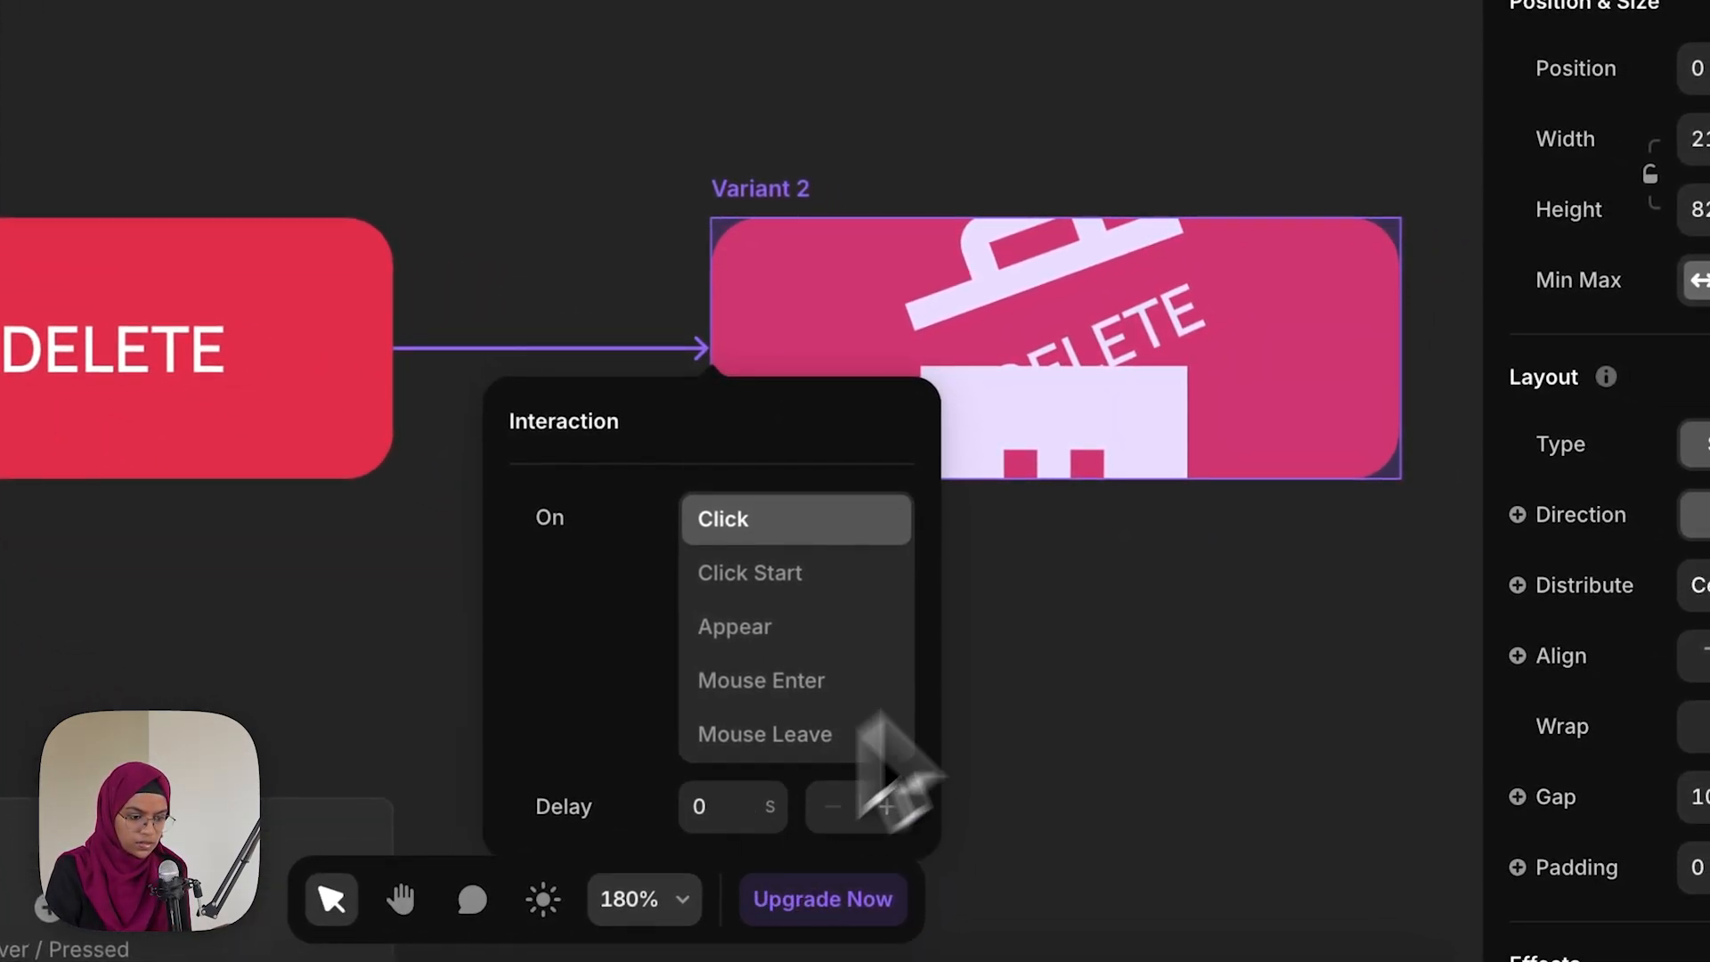
left_click(1138, 699)
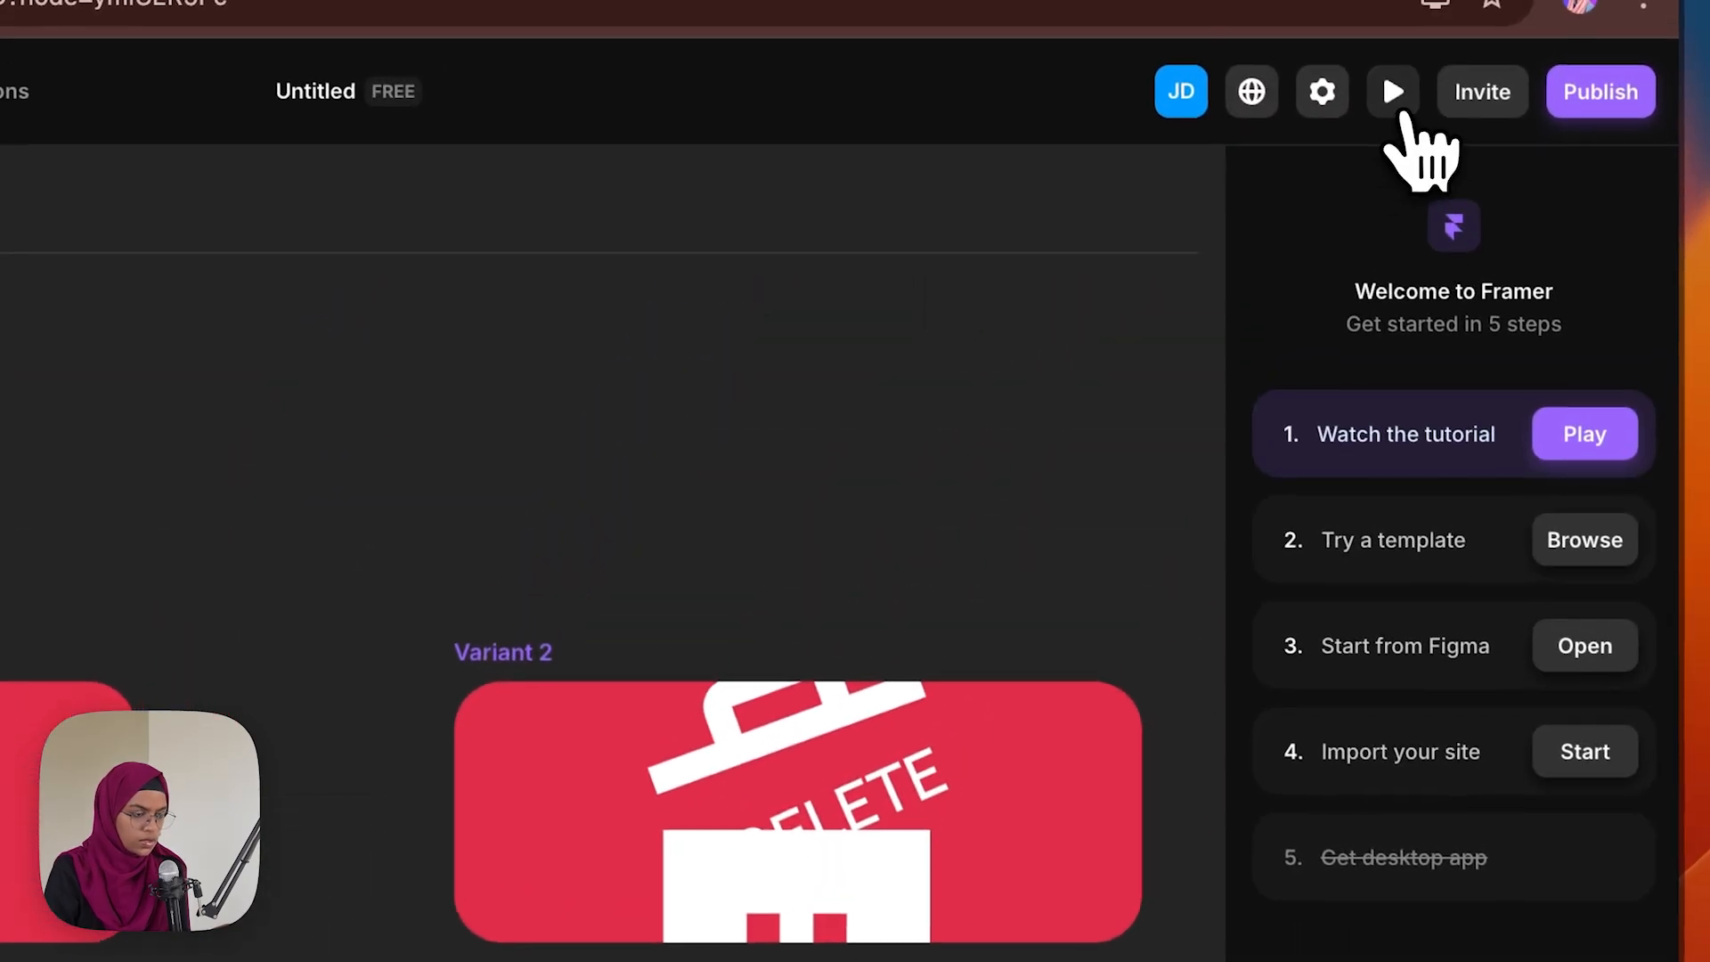
left_click(1397, 100)
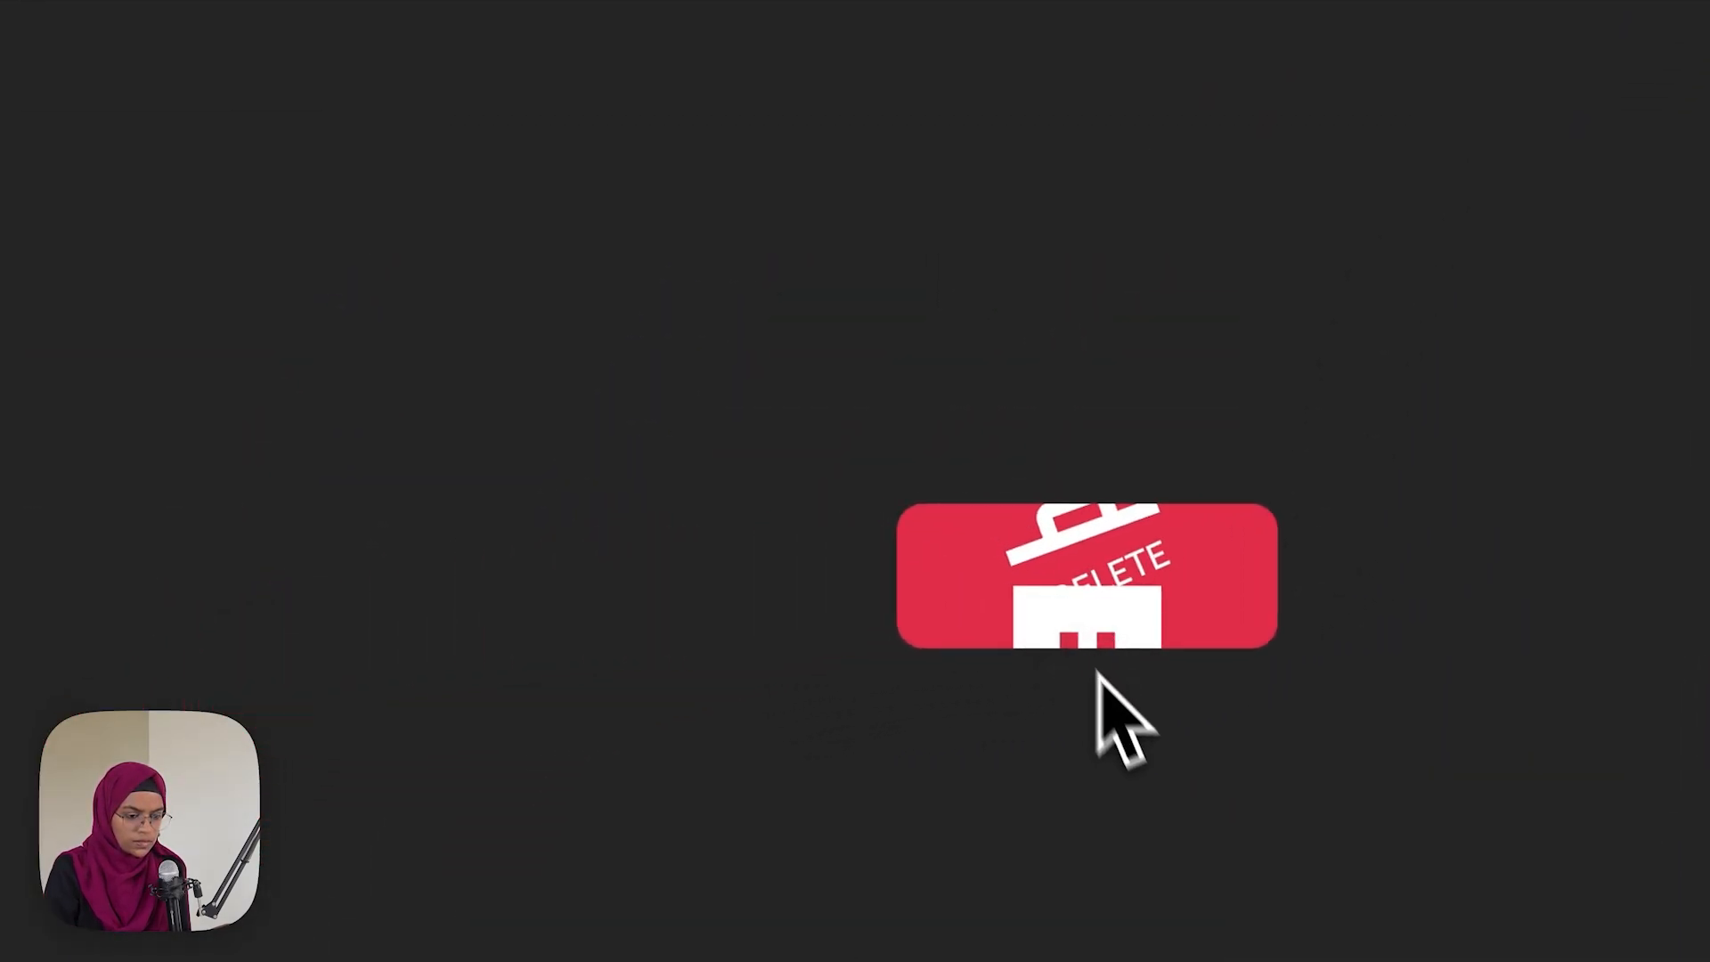
left_click(69, 141)
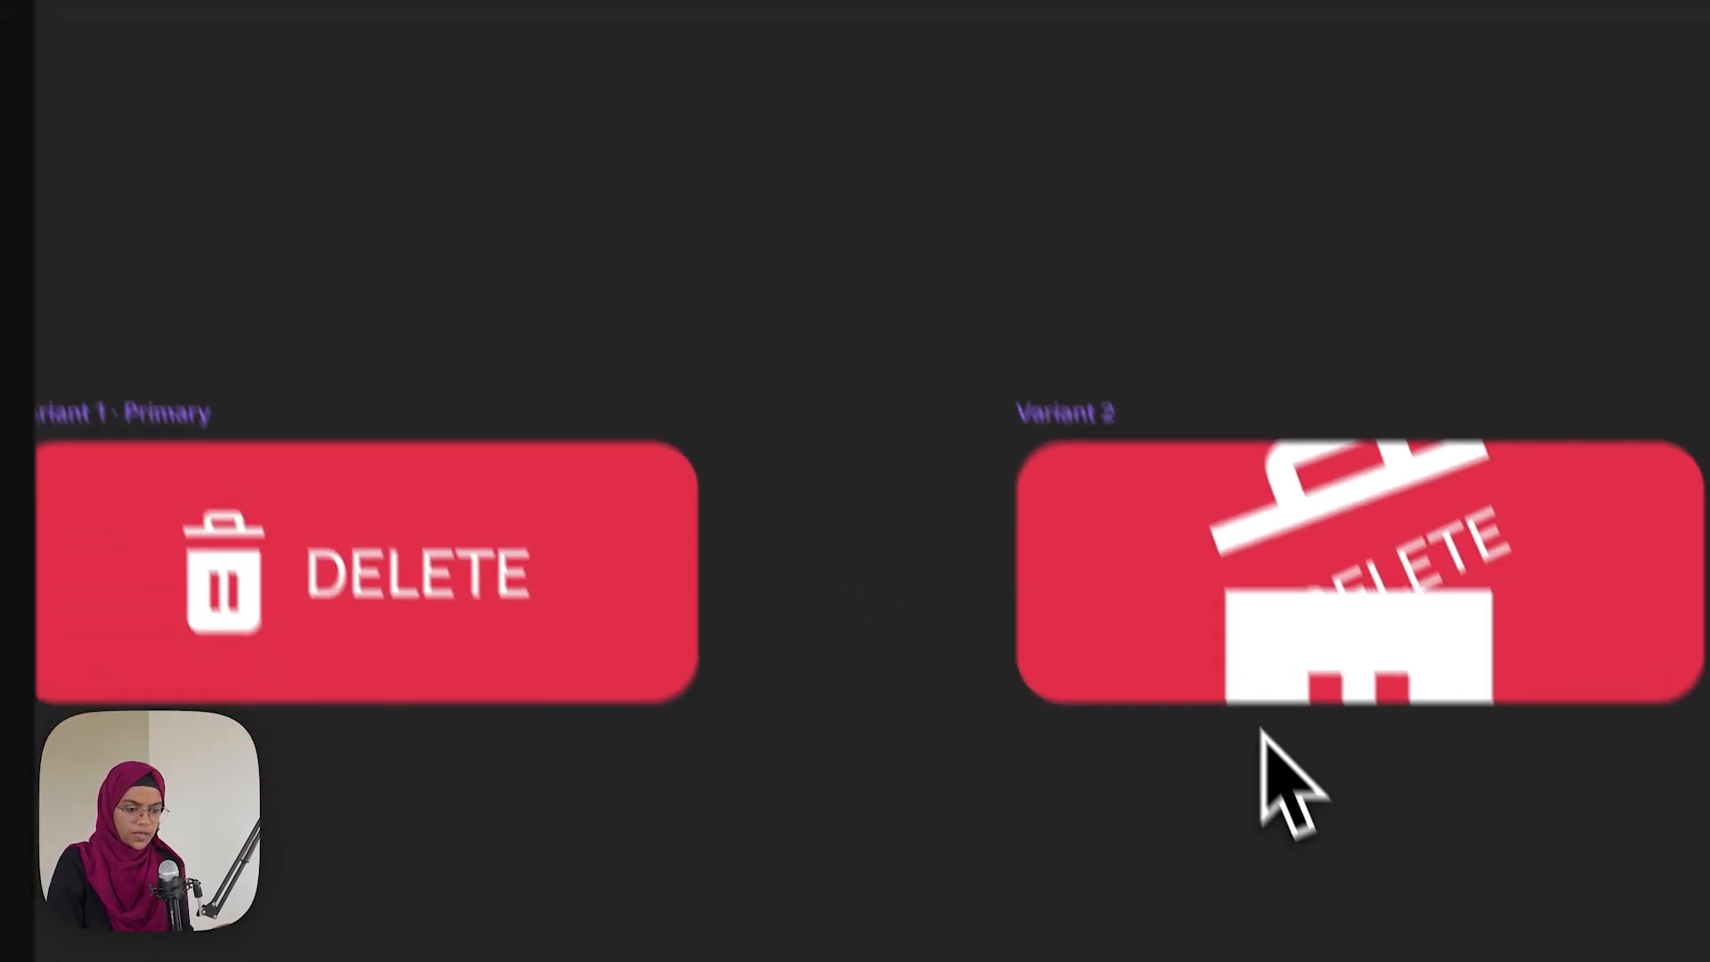
Add a third variant based on Variant 2 and collapse the Variant 2 layers
key("super+minus")
left_click_drag(899, 694, 682, 592)
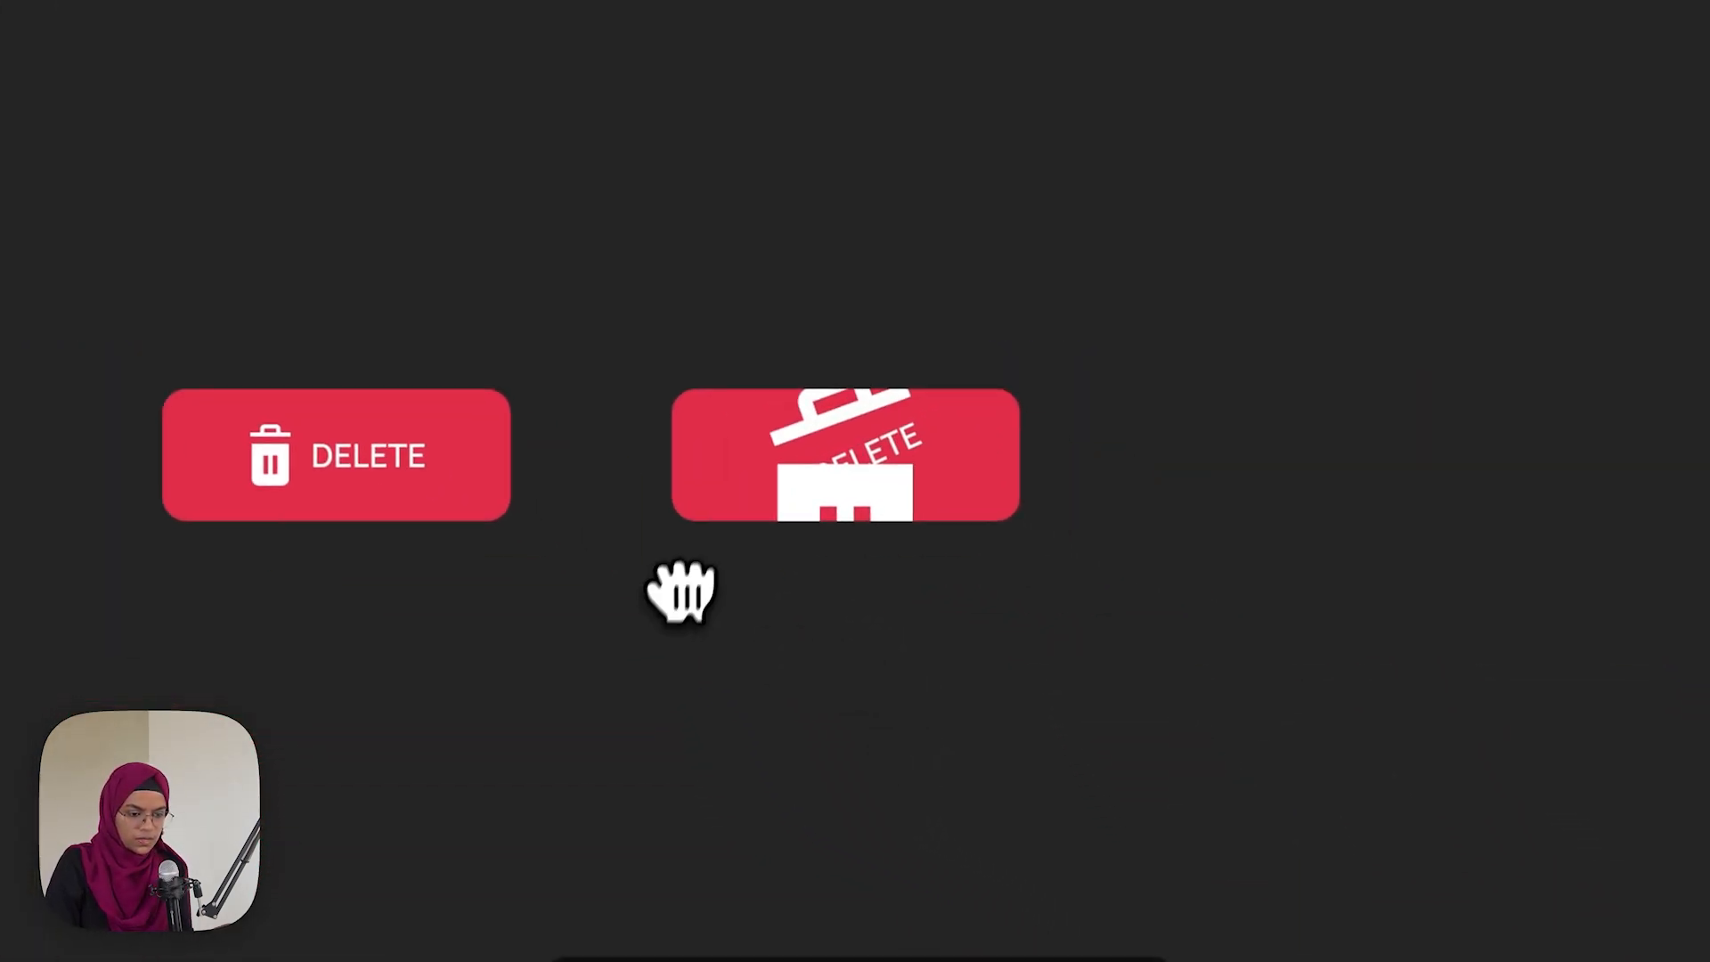
left_click(715, 368)
left_click(1261, 485)
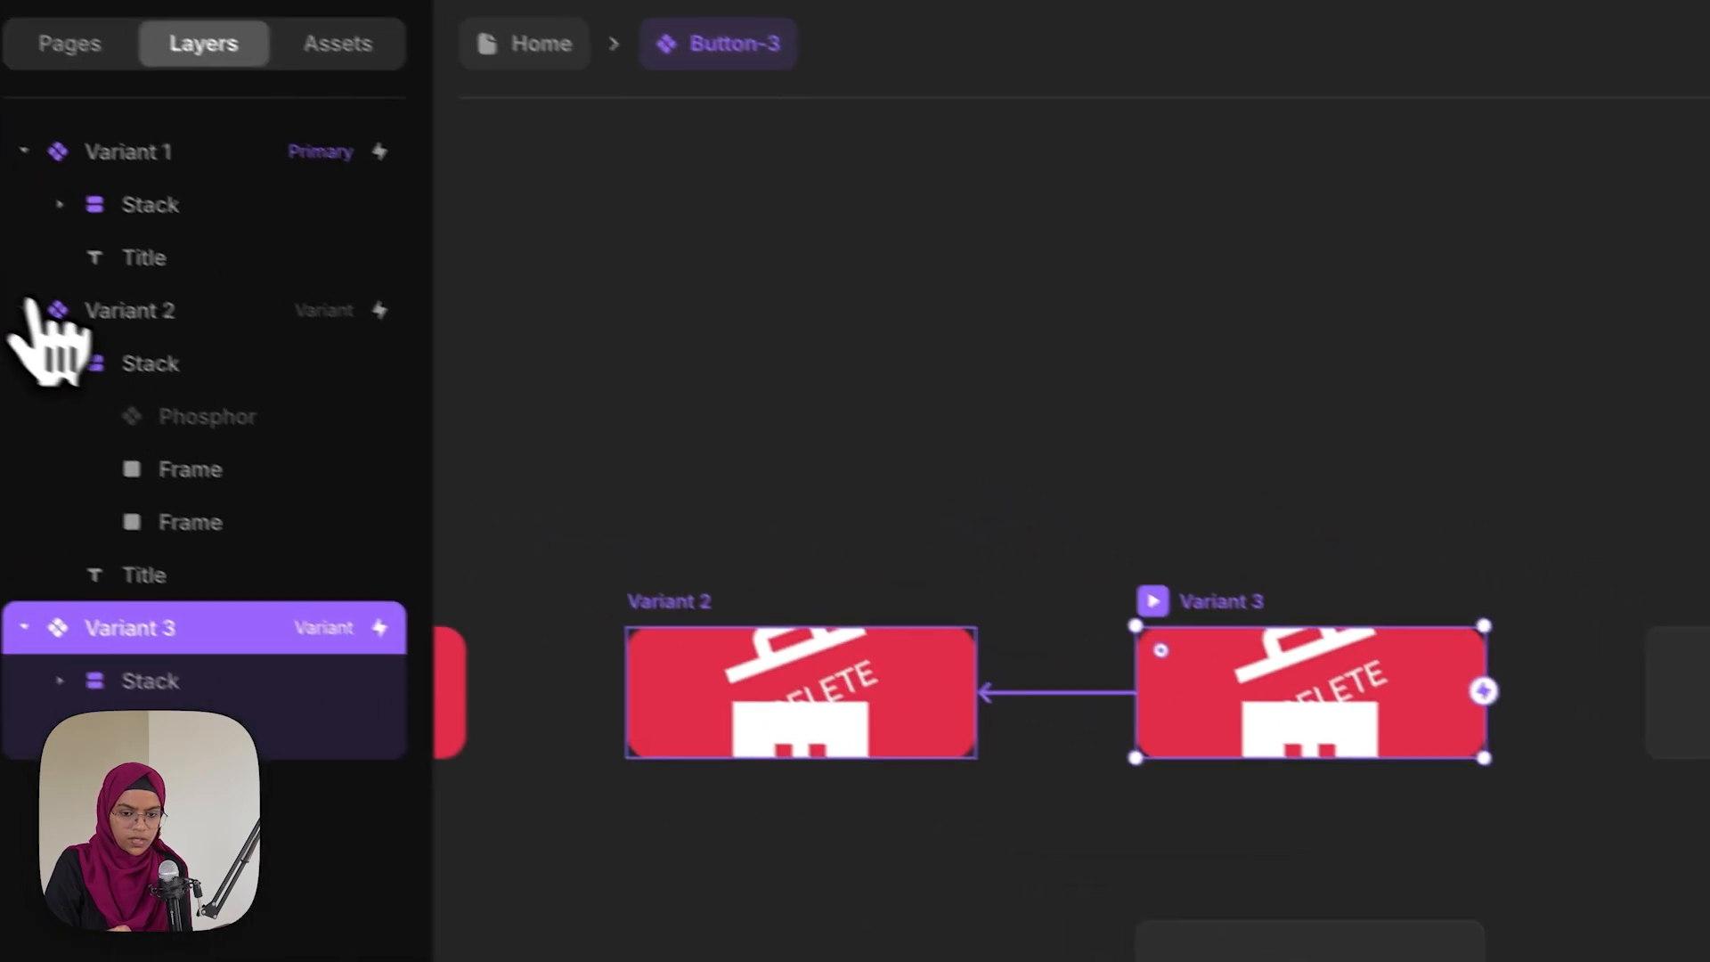
left_click(27, 309)
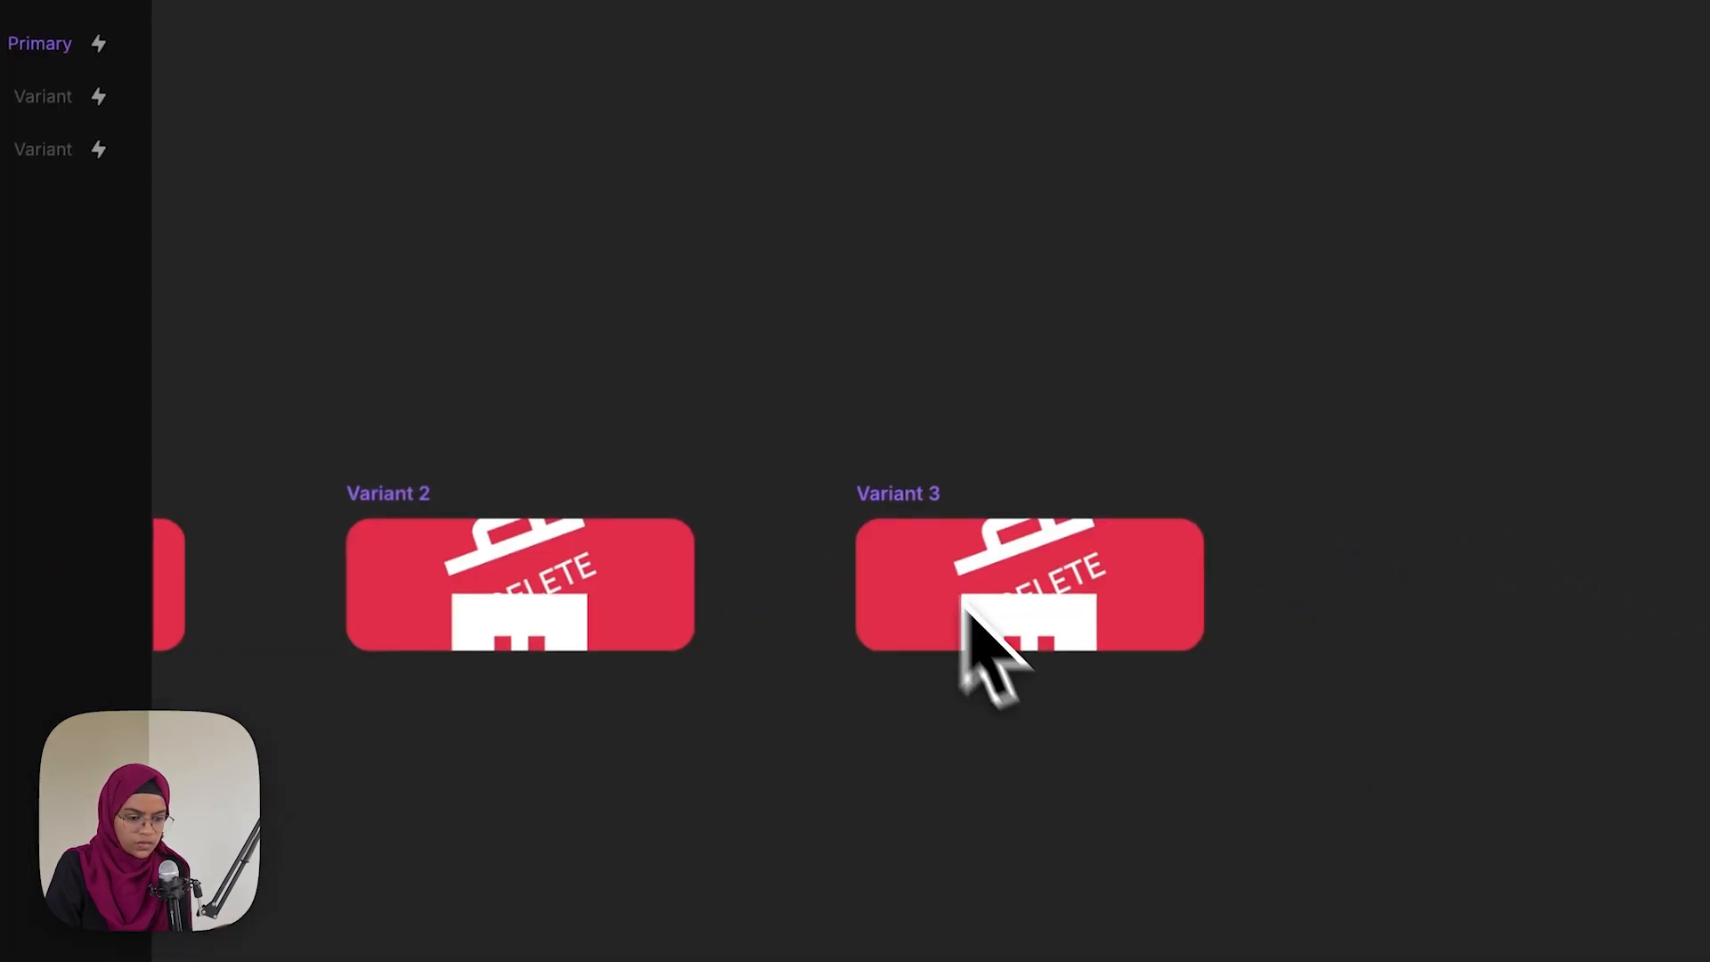
Restore the lid and bin in Variant 3 to the small closed trash can and centre the icon in the button
left_click(967, 605)
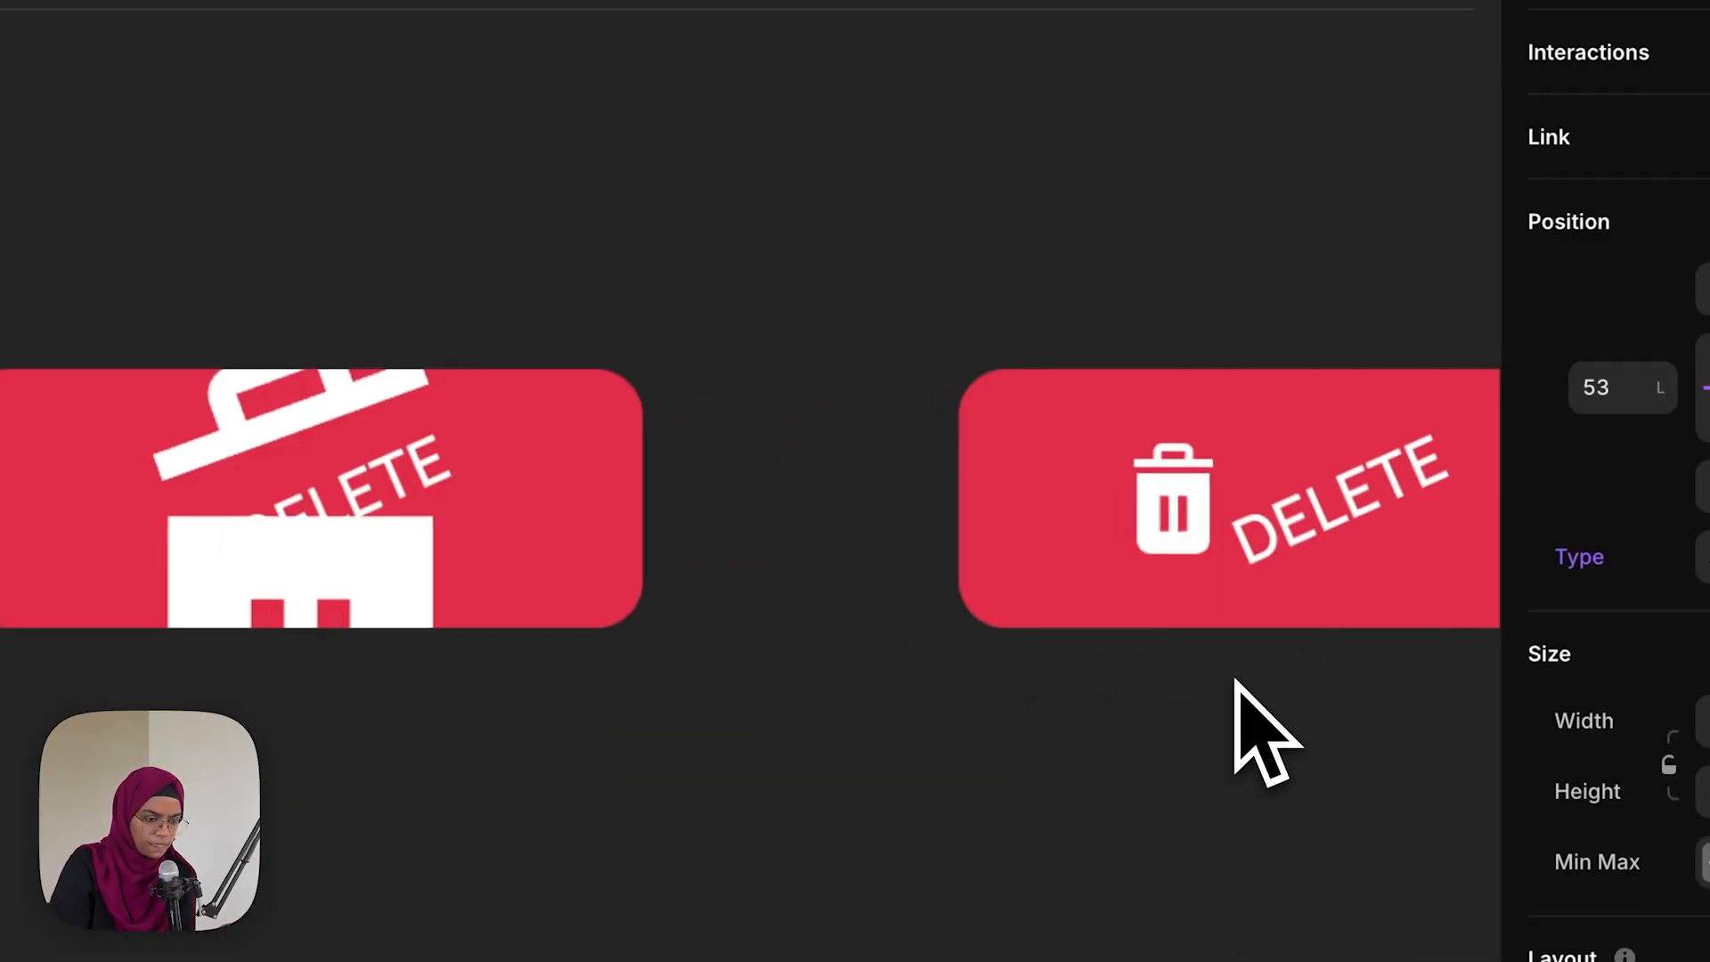
left_click(1506, 484)
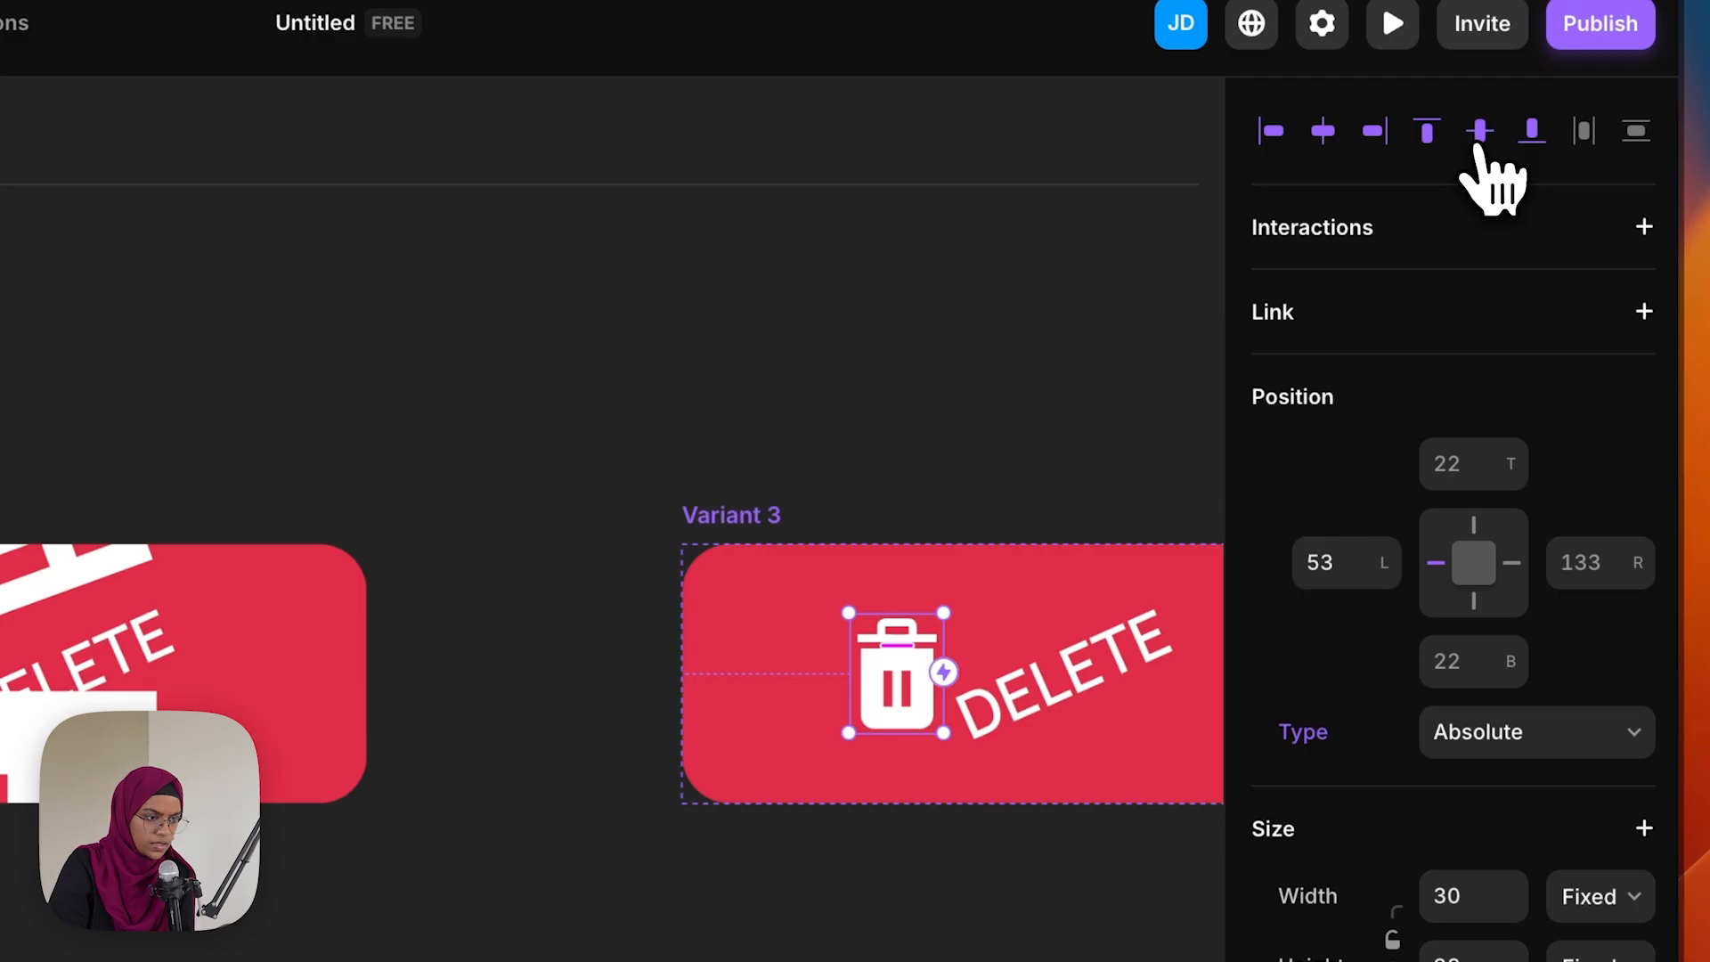
left_click(1477, 33)
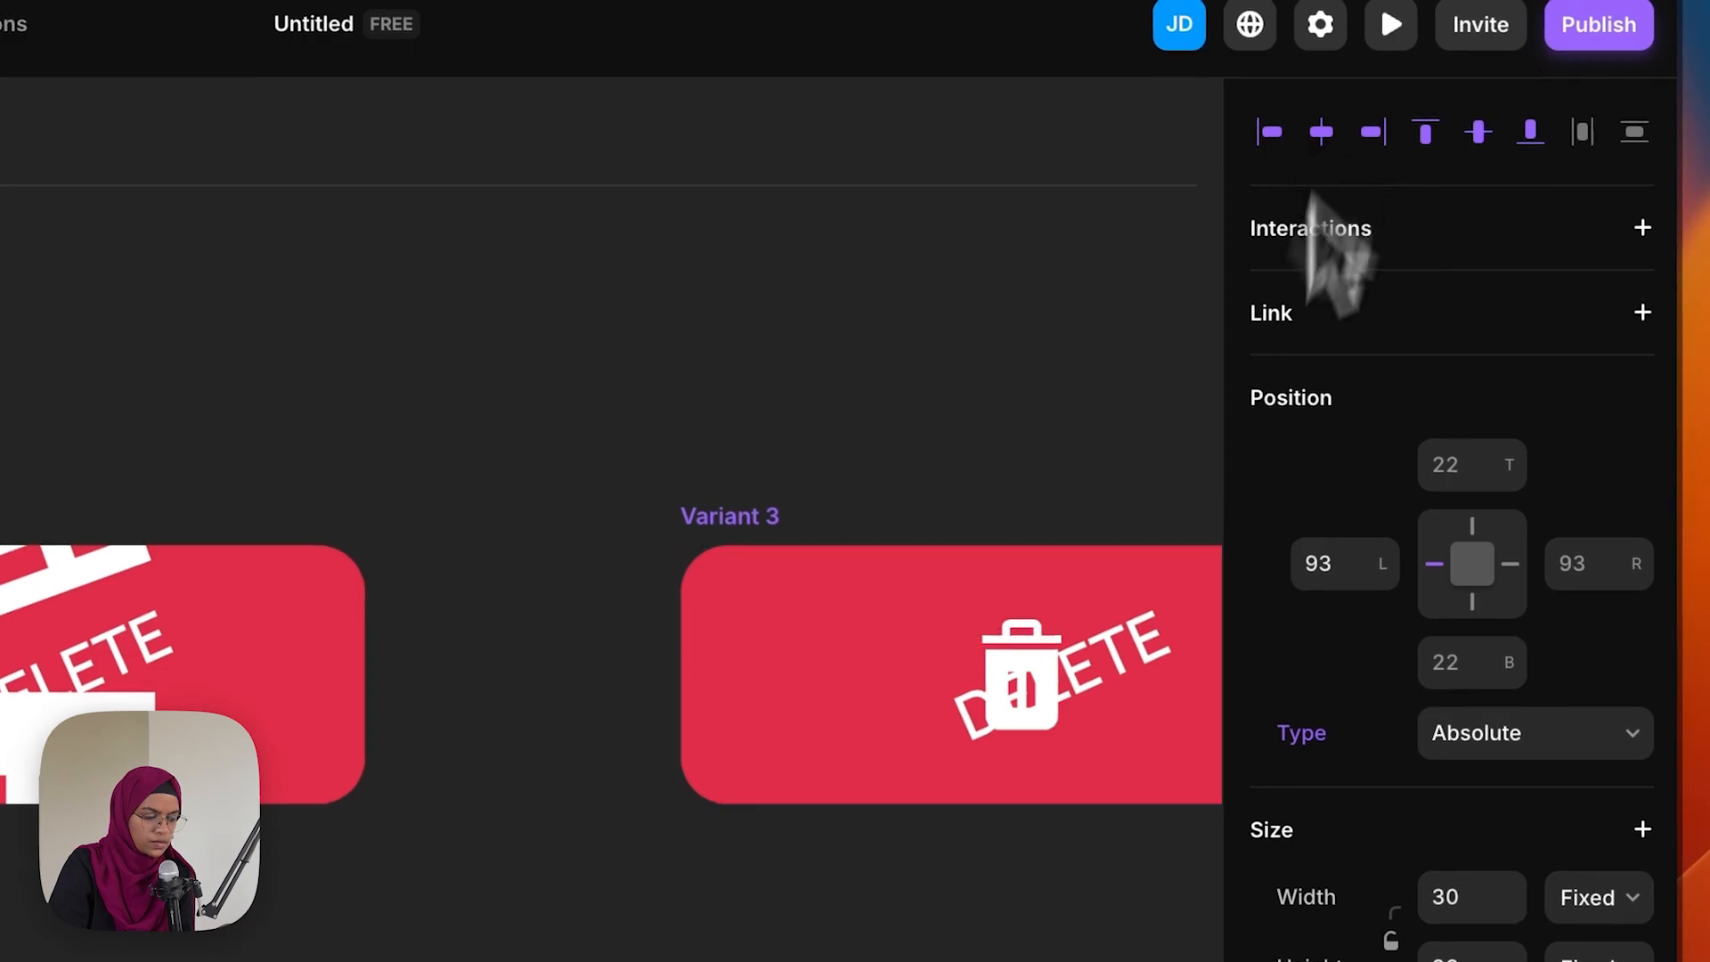
Lower the opacity of the DELETE title in Variant 3 to 0.21
left_click(1110, 704)
key("Escape")
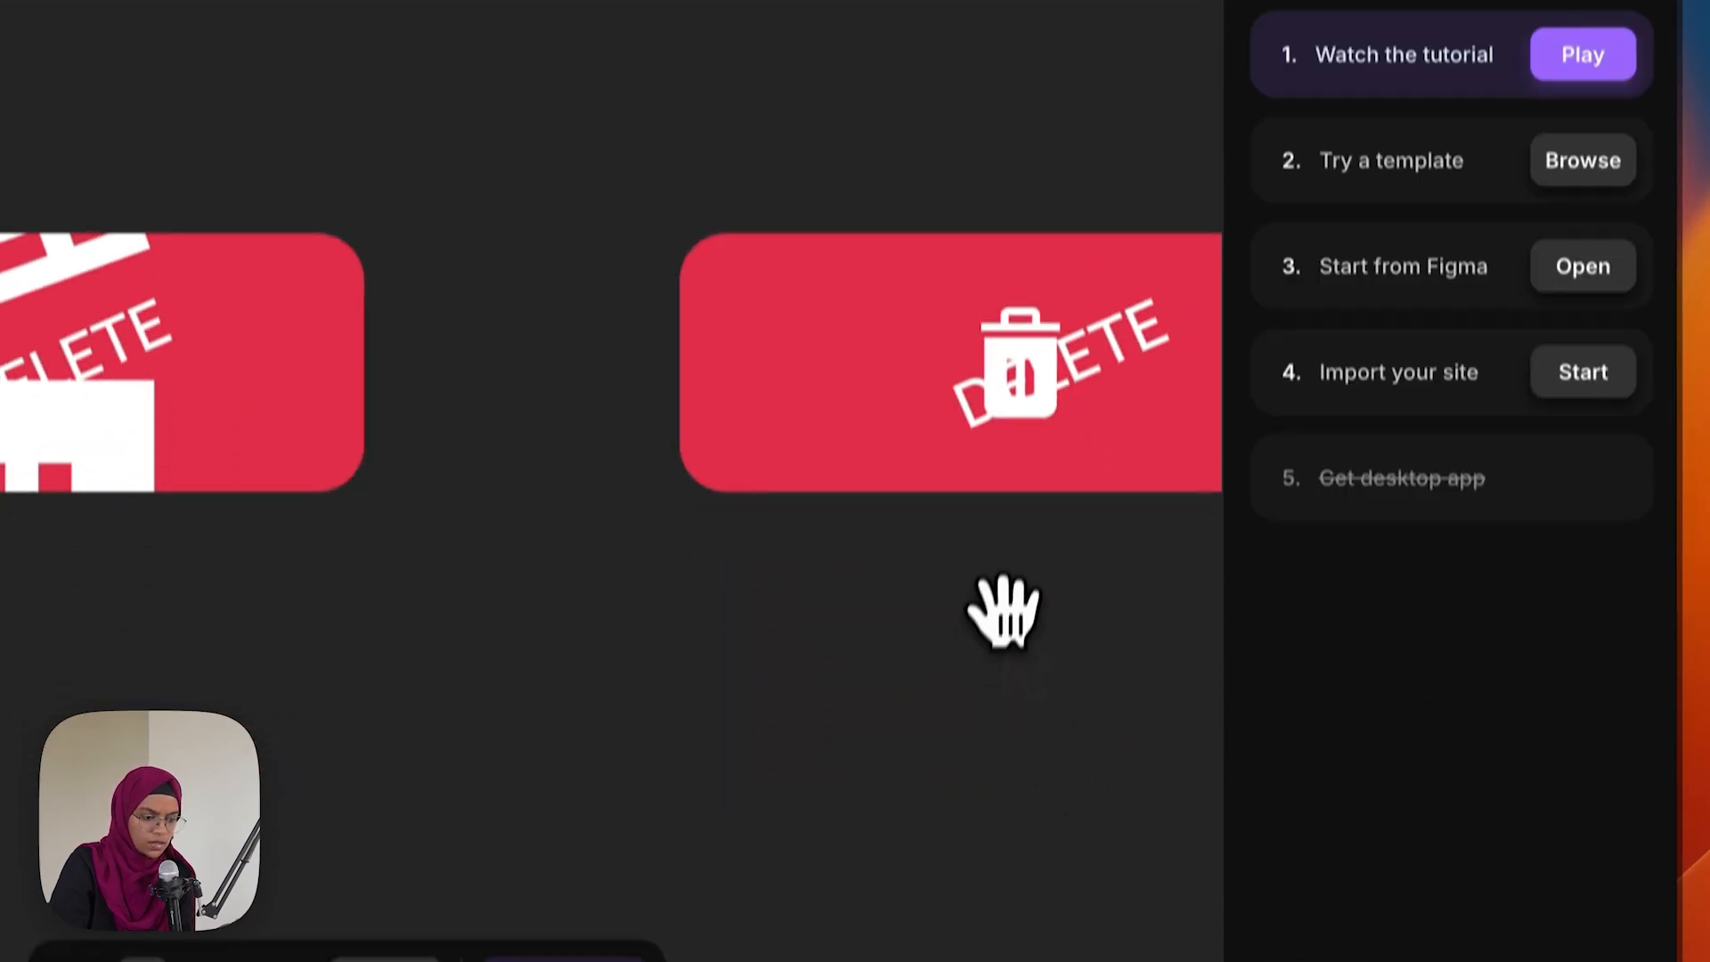
left_click_drag(1002, 612, 743, 481)
left_click(793, 329)
scroll(1348, 687, "down", 5)
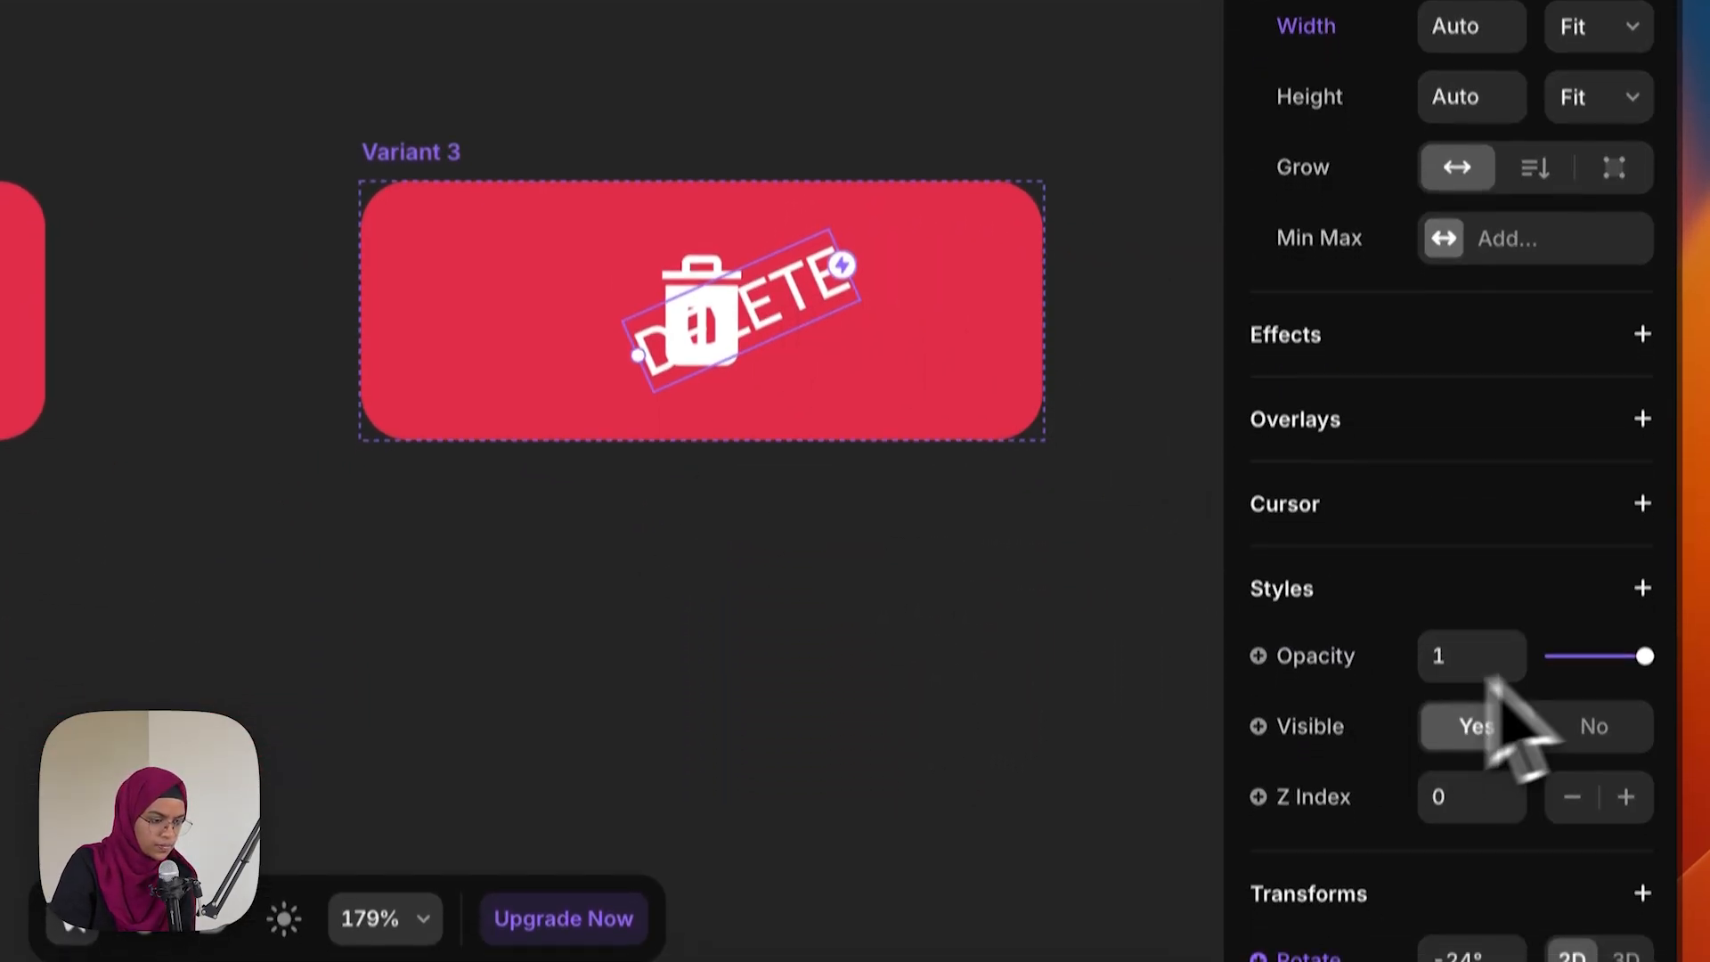
left_click_drag(1645, 605, 1611, 606)
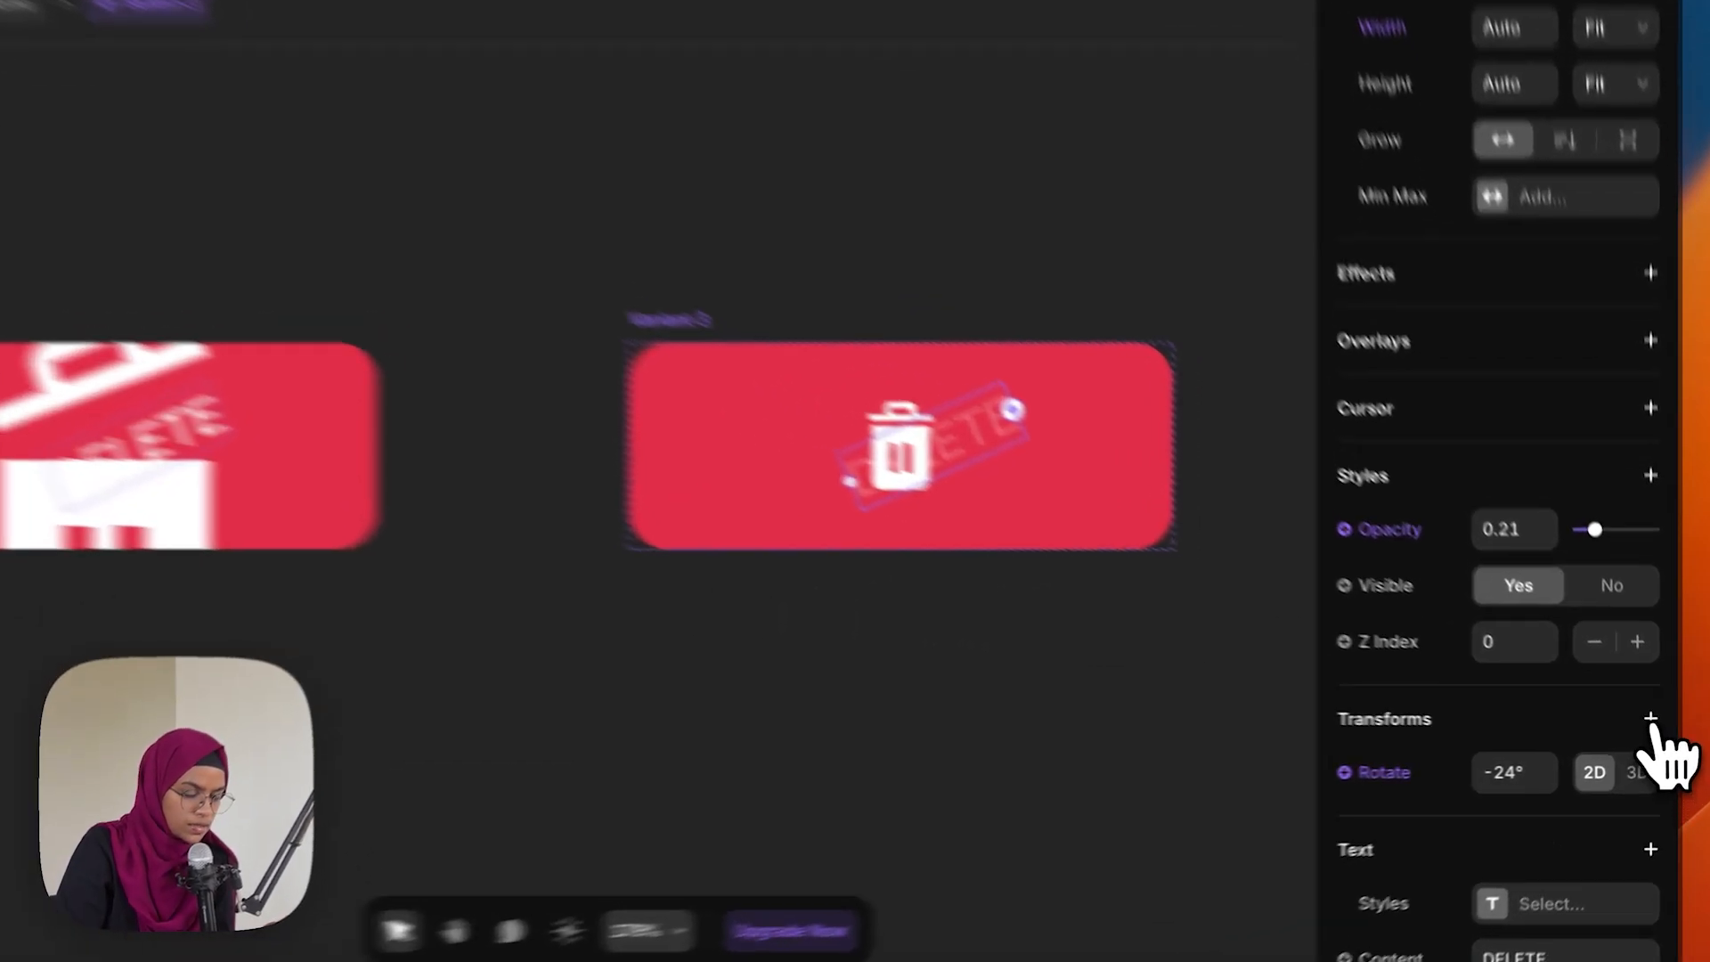
Add a Scale transform to the DELETE title in Variant 3 and set it to 0.1
left_click(1658, 728)
left_click(1626, 716)
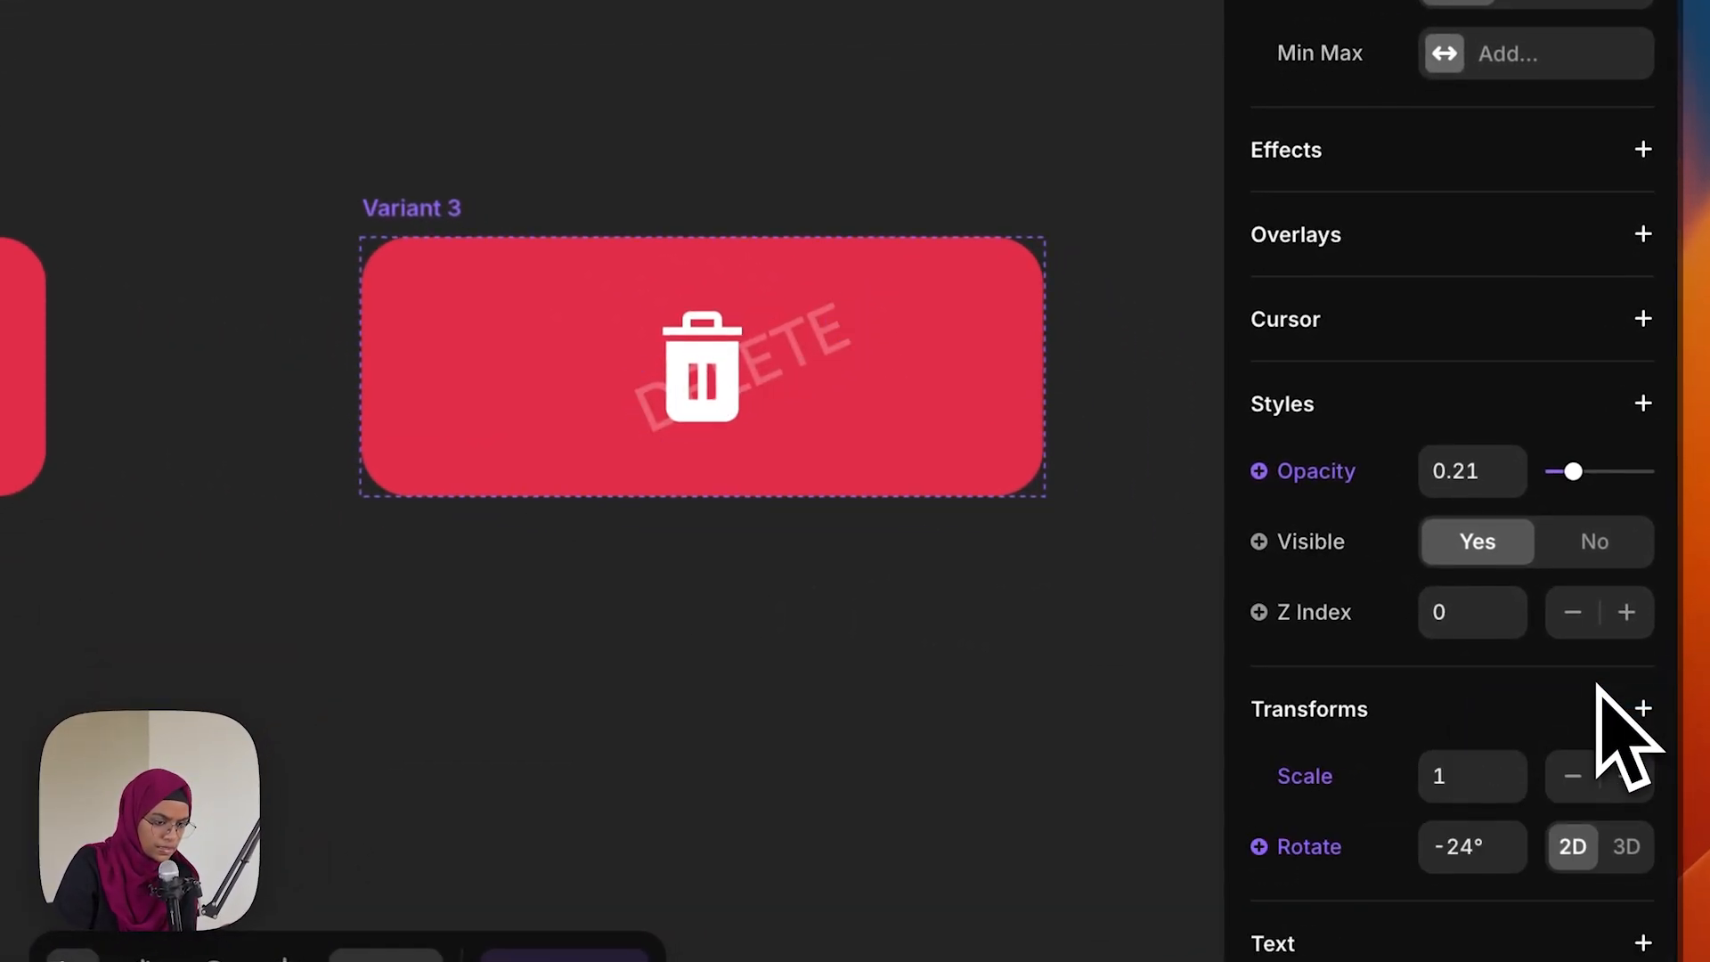
left_click(1511, 787)
left_click(1511, 787)
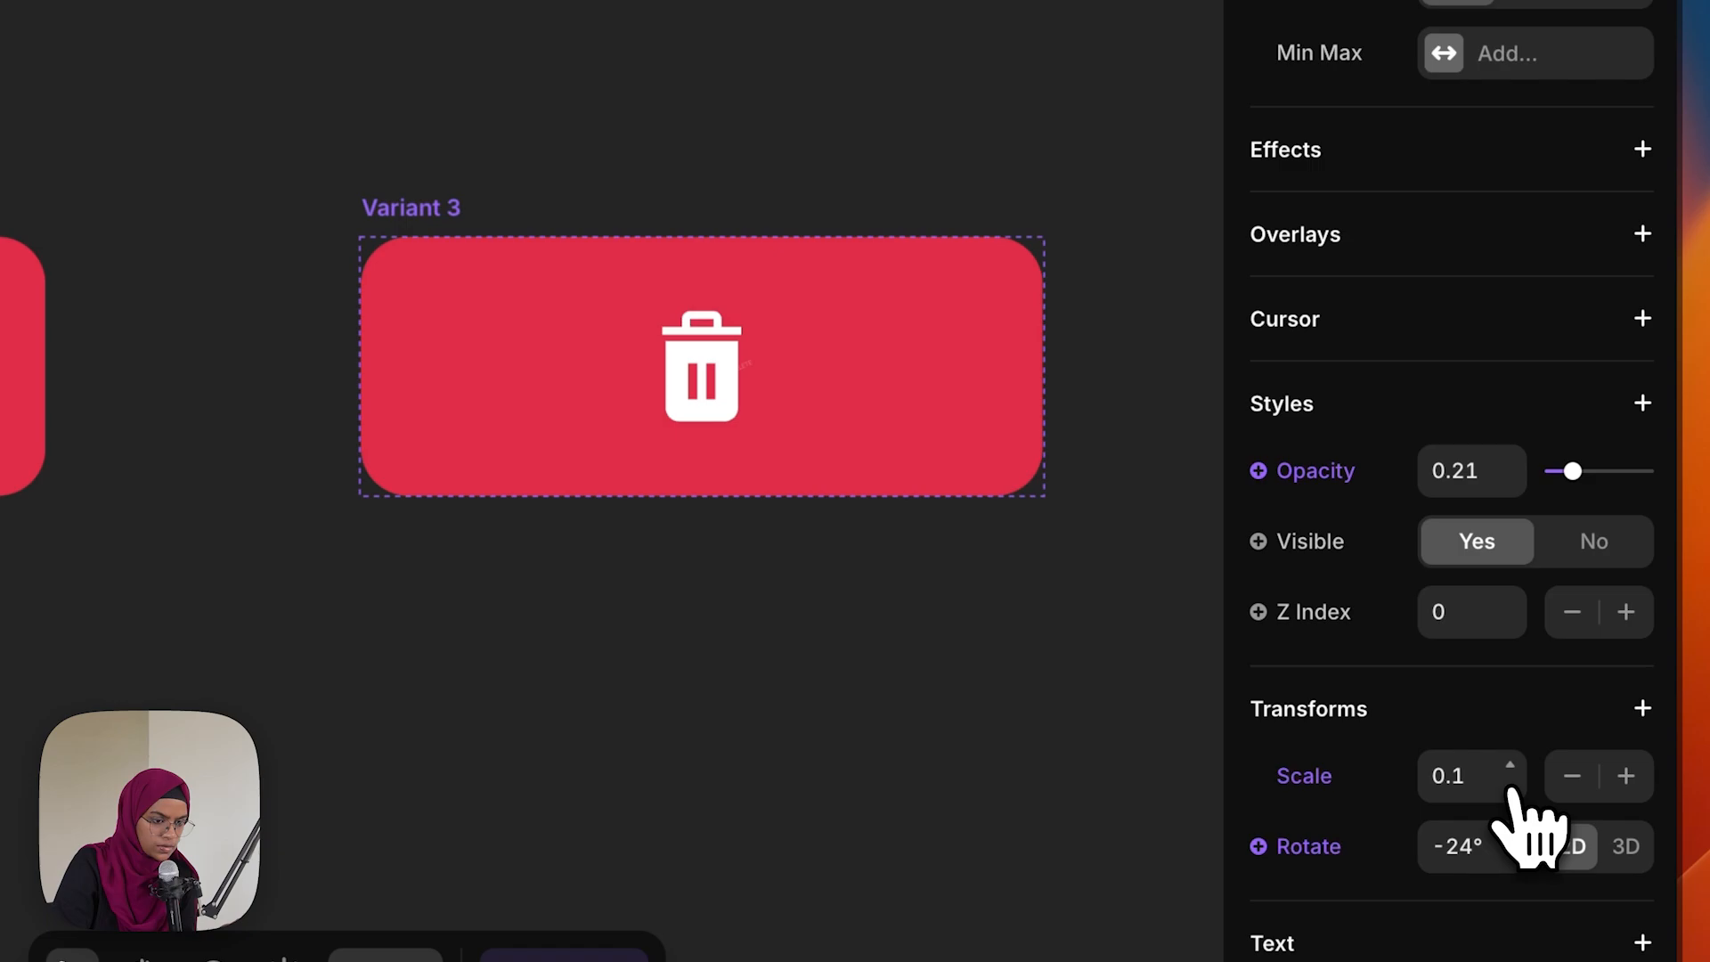
Move the shrunken title behind the trash icon with a right offset of 69 and a bottom offset of 19
scroll(1416, 449, "up", 8)
left_click(1473, 282)
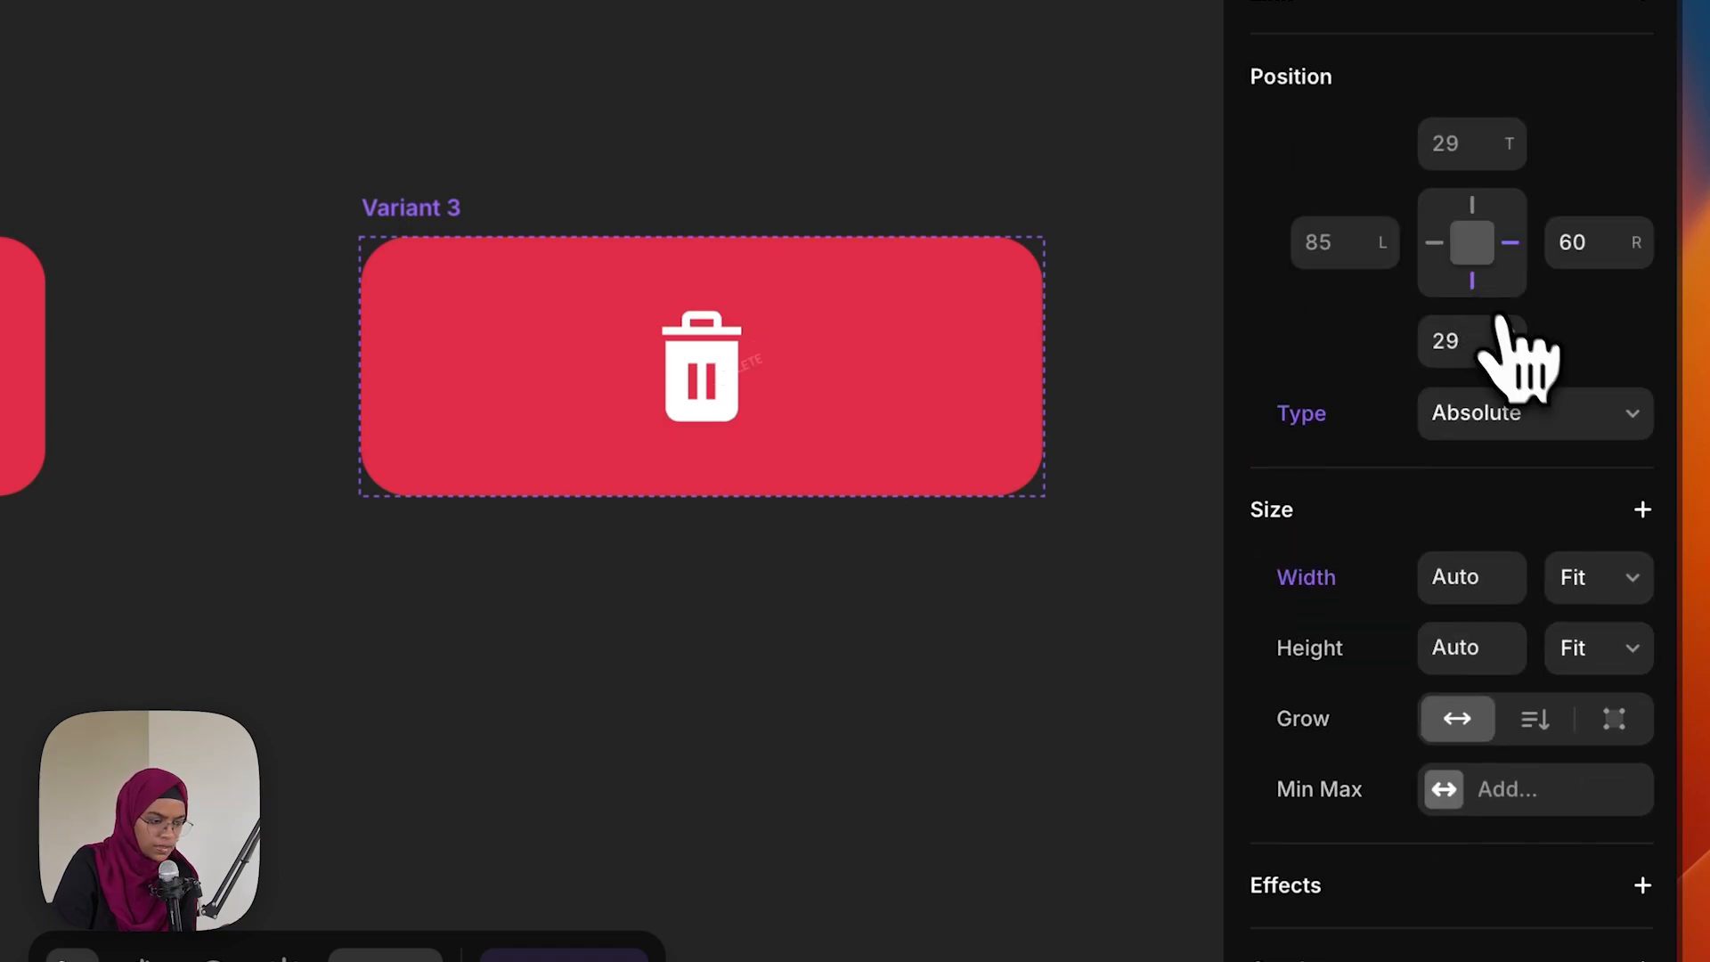
left_click(1510, 329)
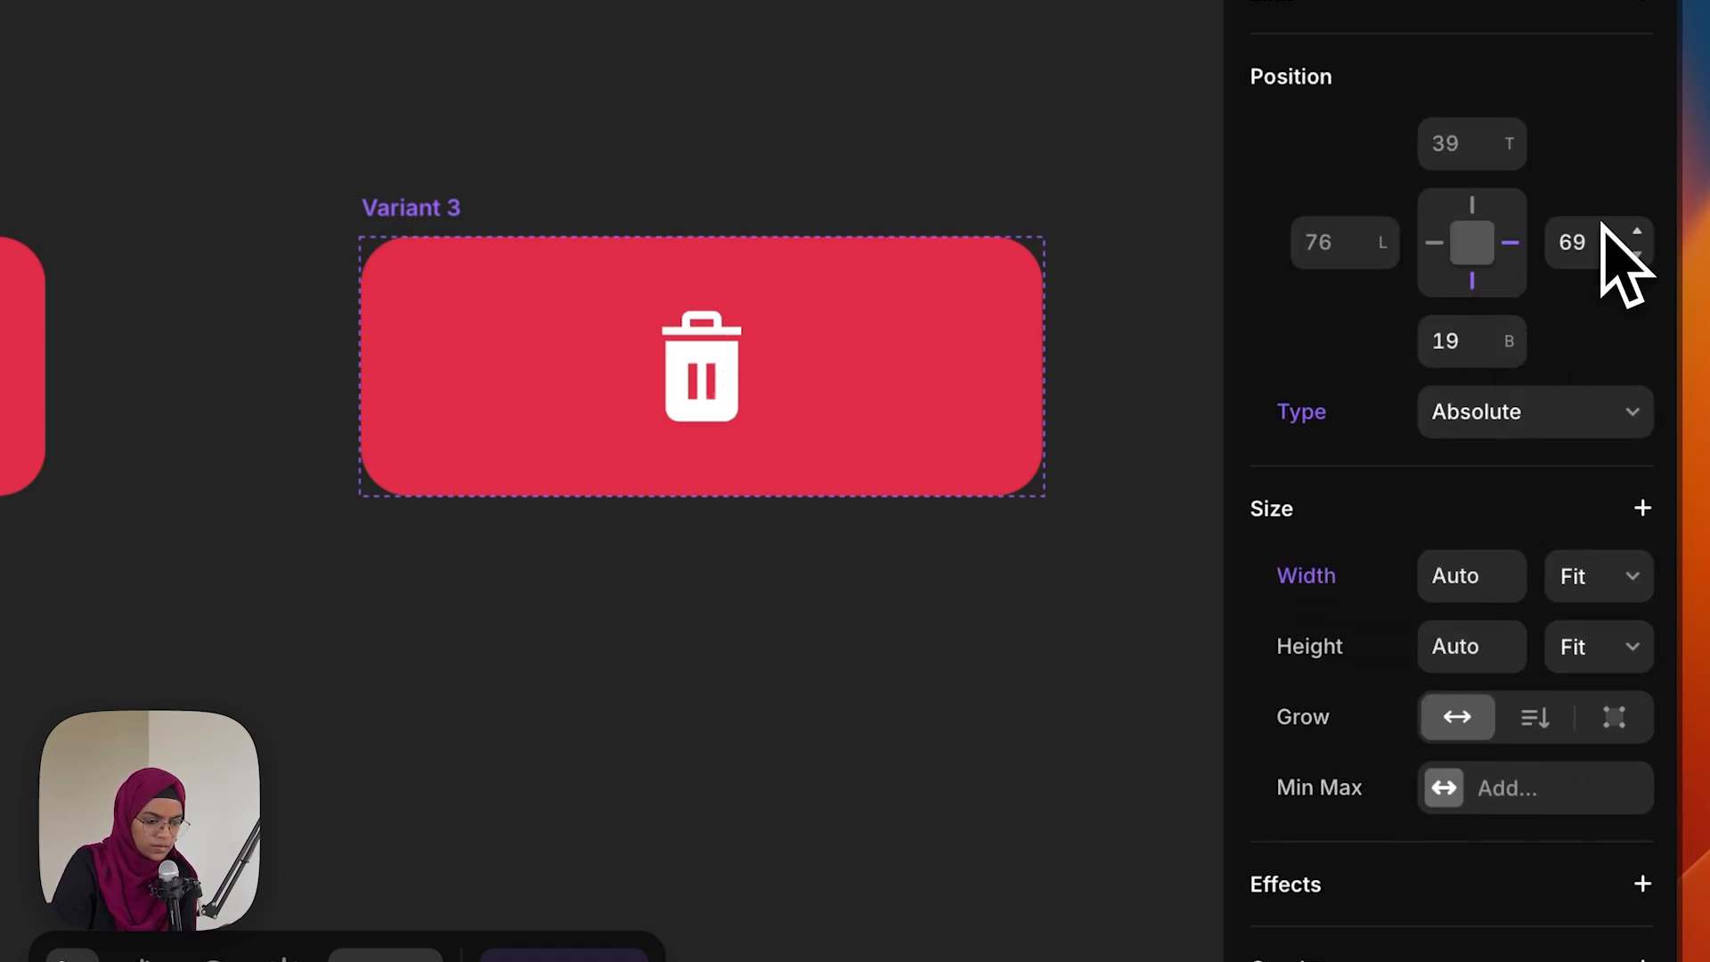
scroll(1568, 419, "down", 8)
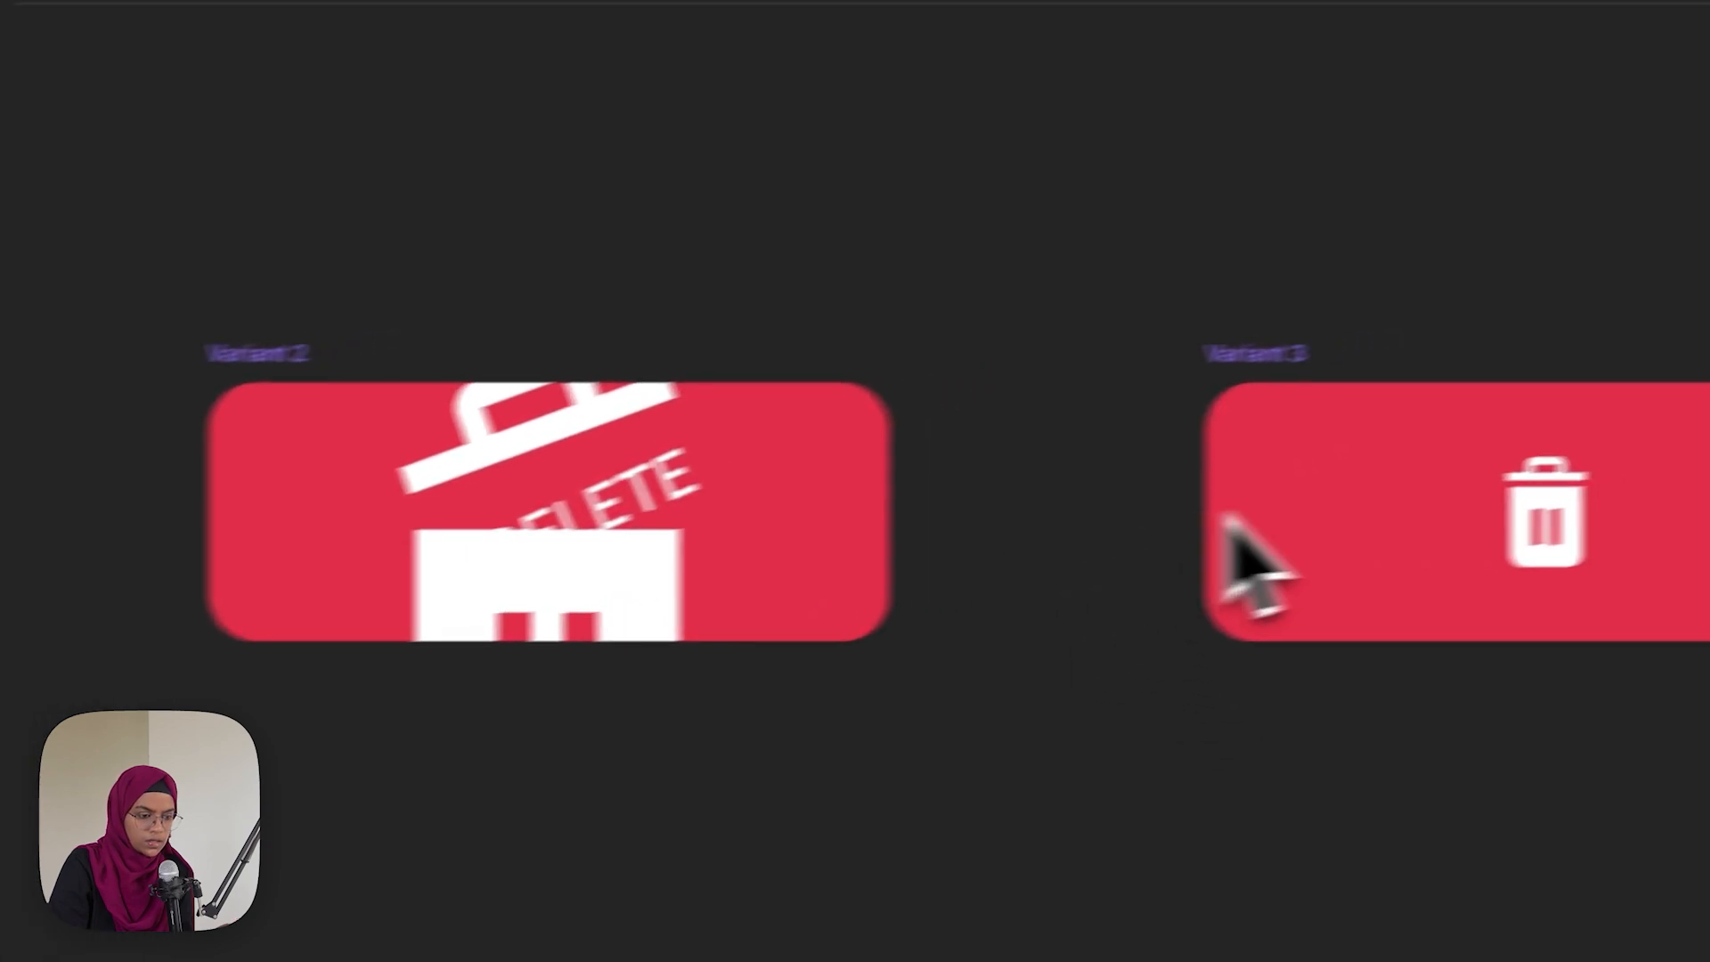
Connect Variant 2 to Variant 3 with an interaction that runs on Appear
left_click(69, 410)
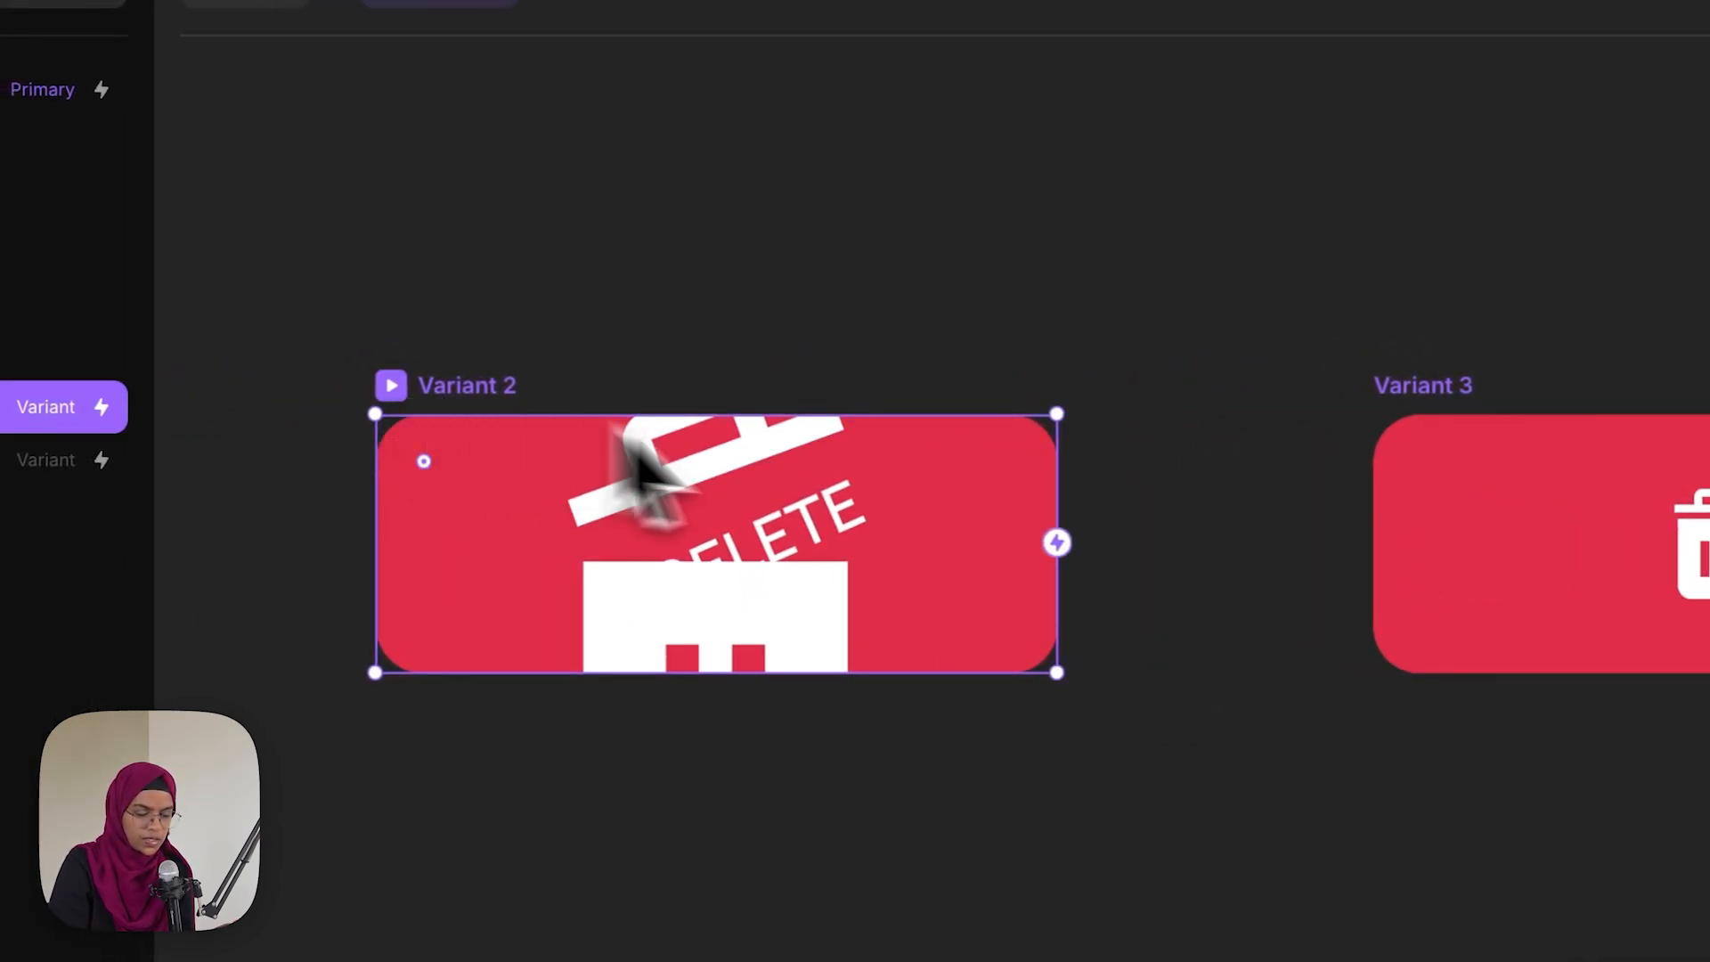
left_click_drag(1057, 542, 1405, 558)
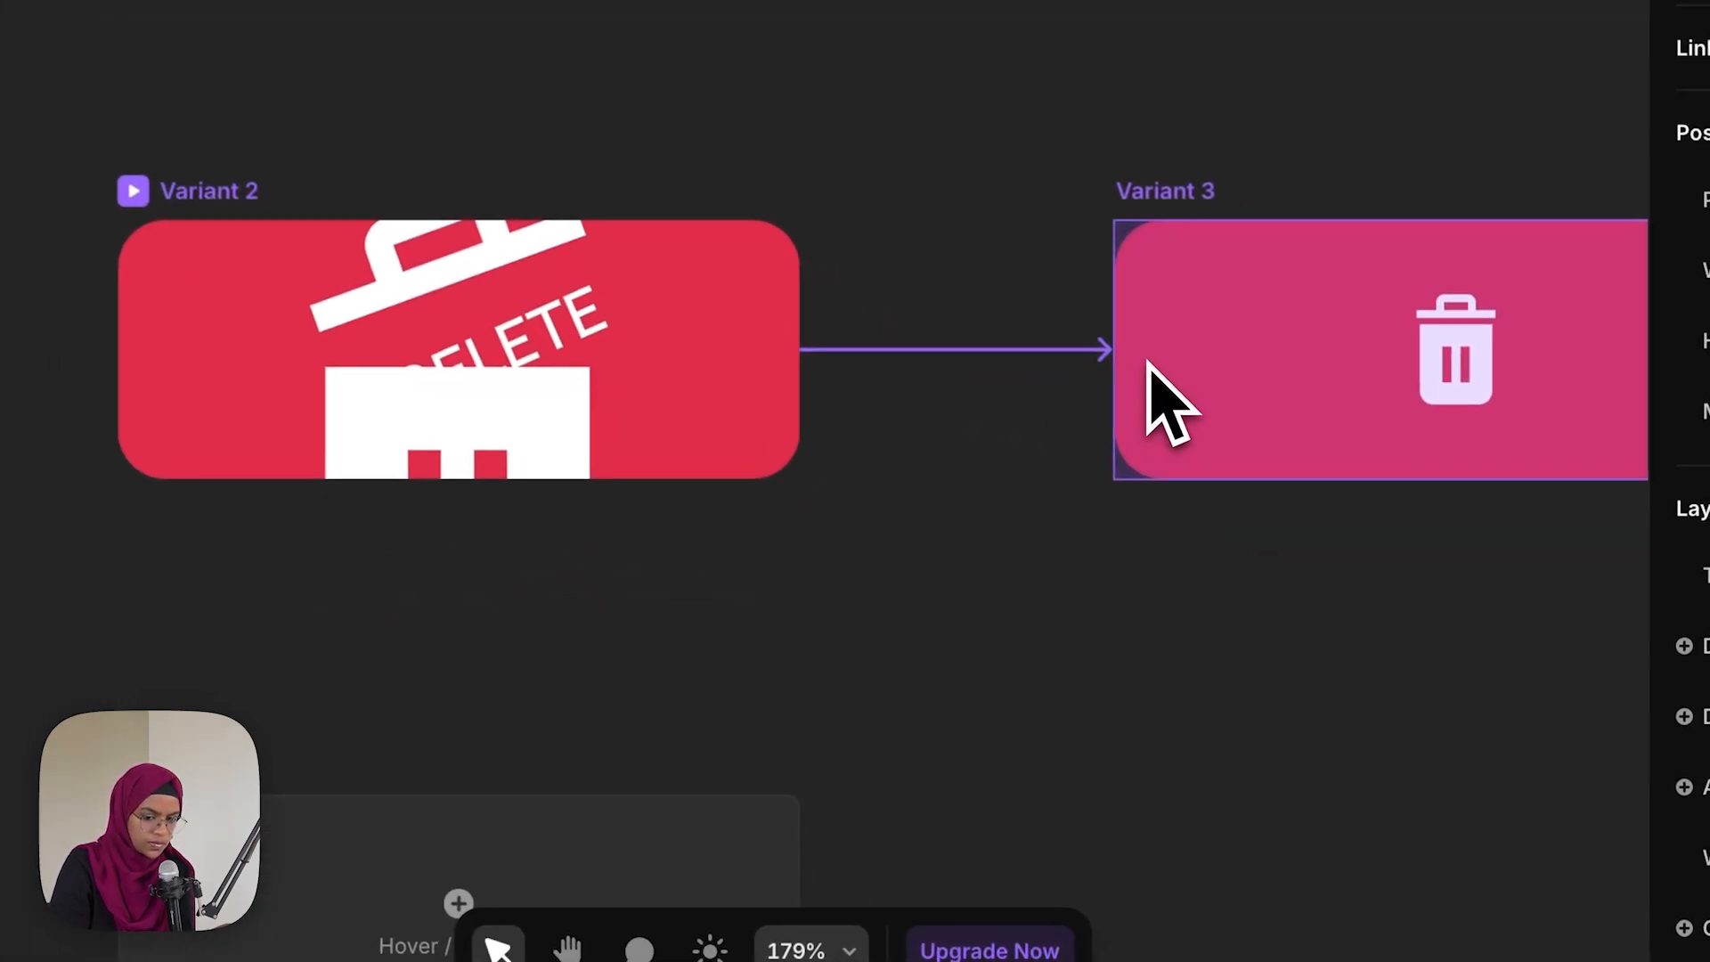
left_click_drag(1149, 363, 1151, 364)
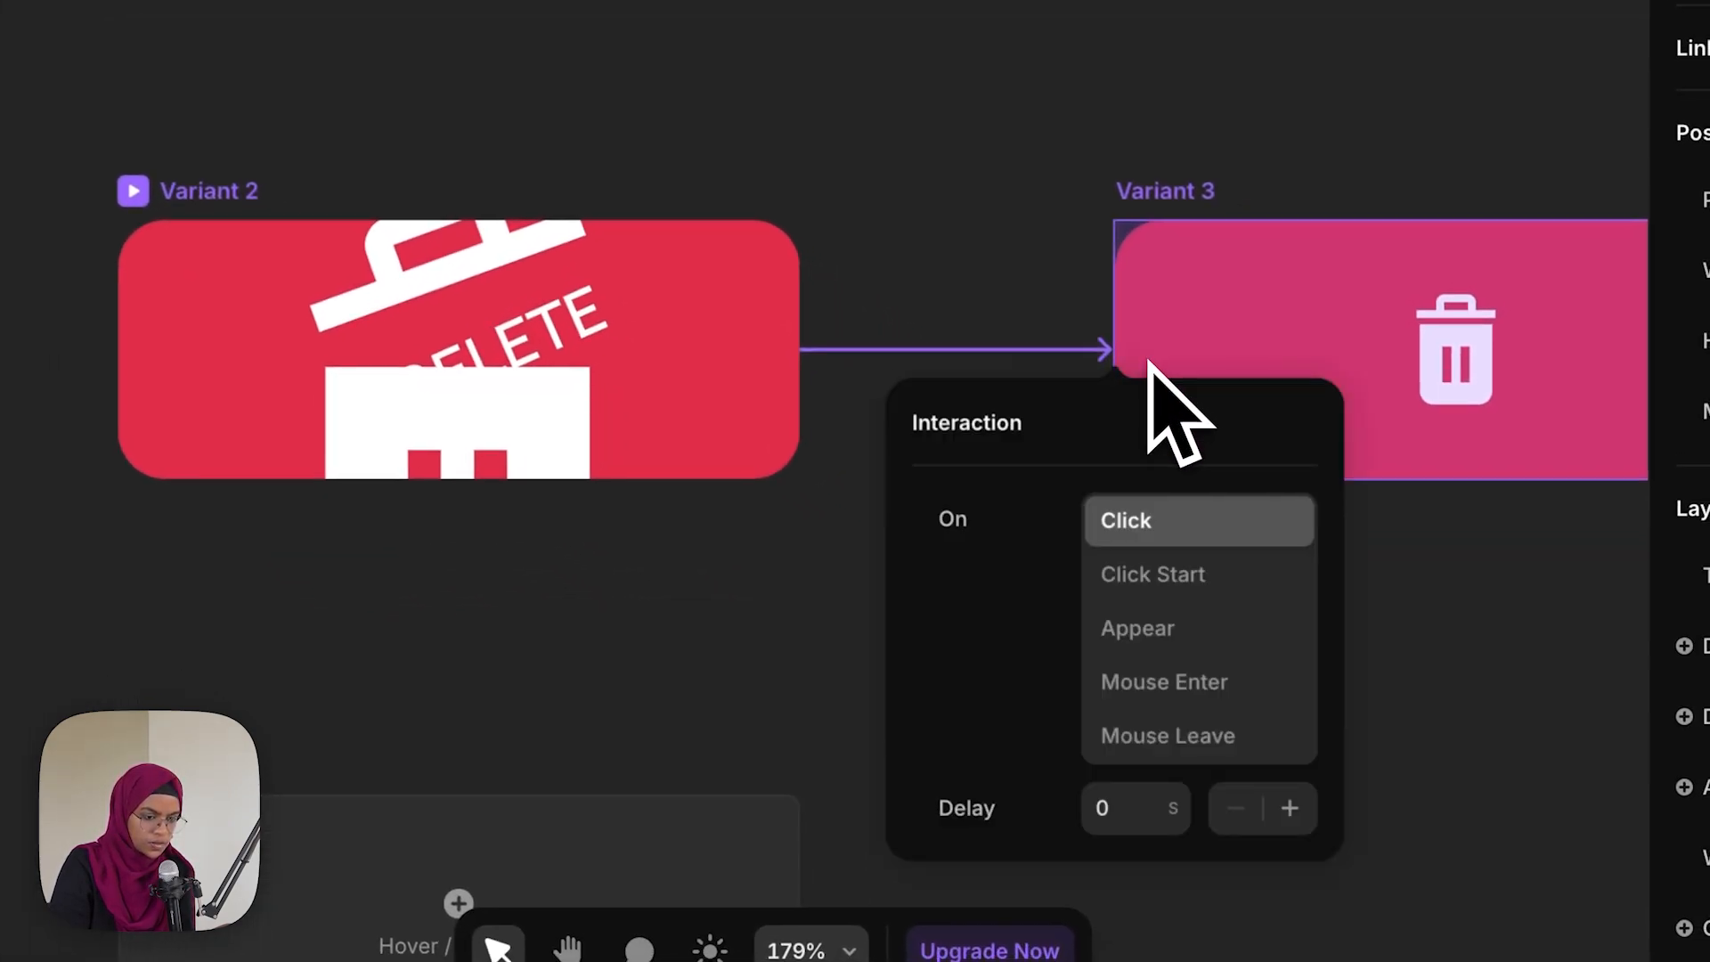
left_click(1149, 634)
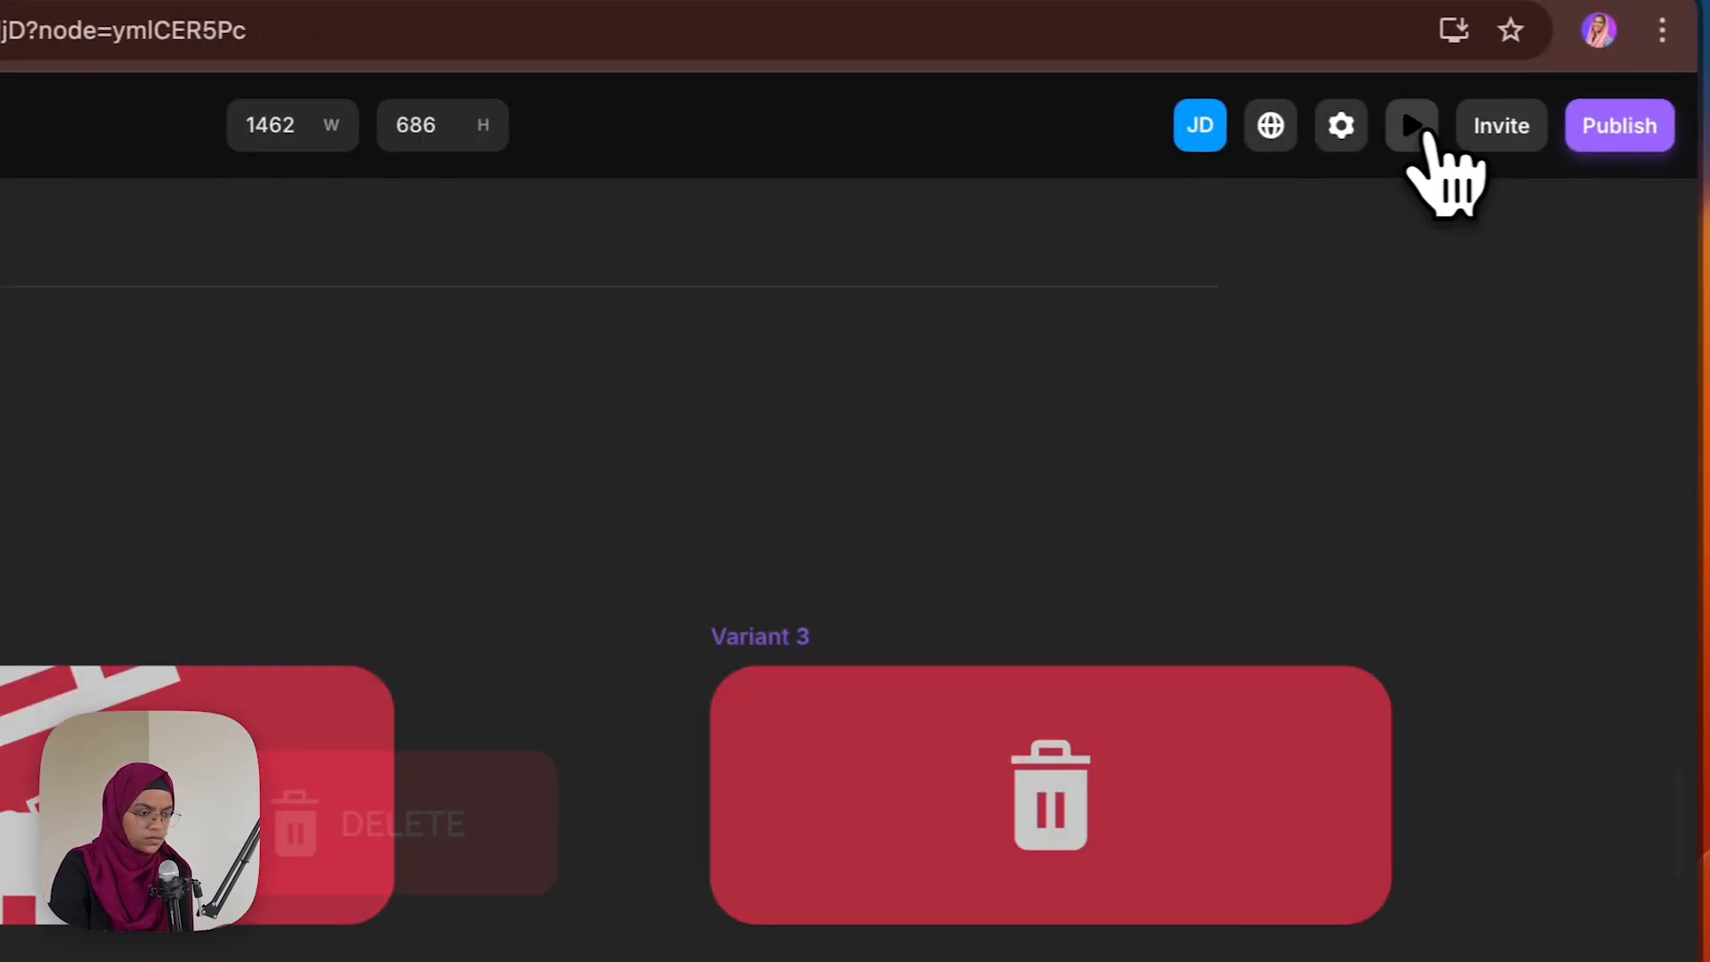
Preview the delete button's animation through all three variants and return to the component canvas
left_click(1485, 77)
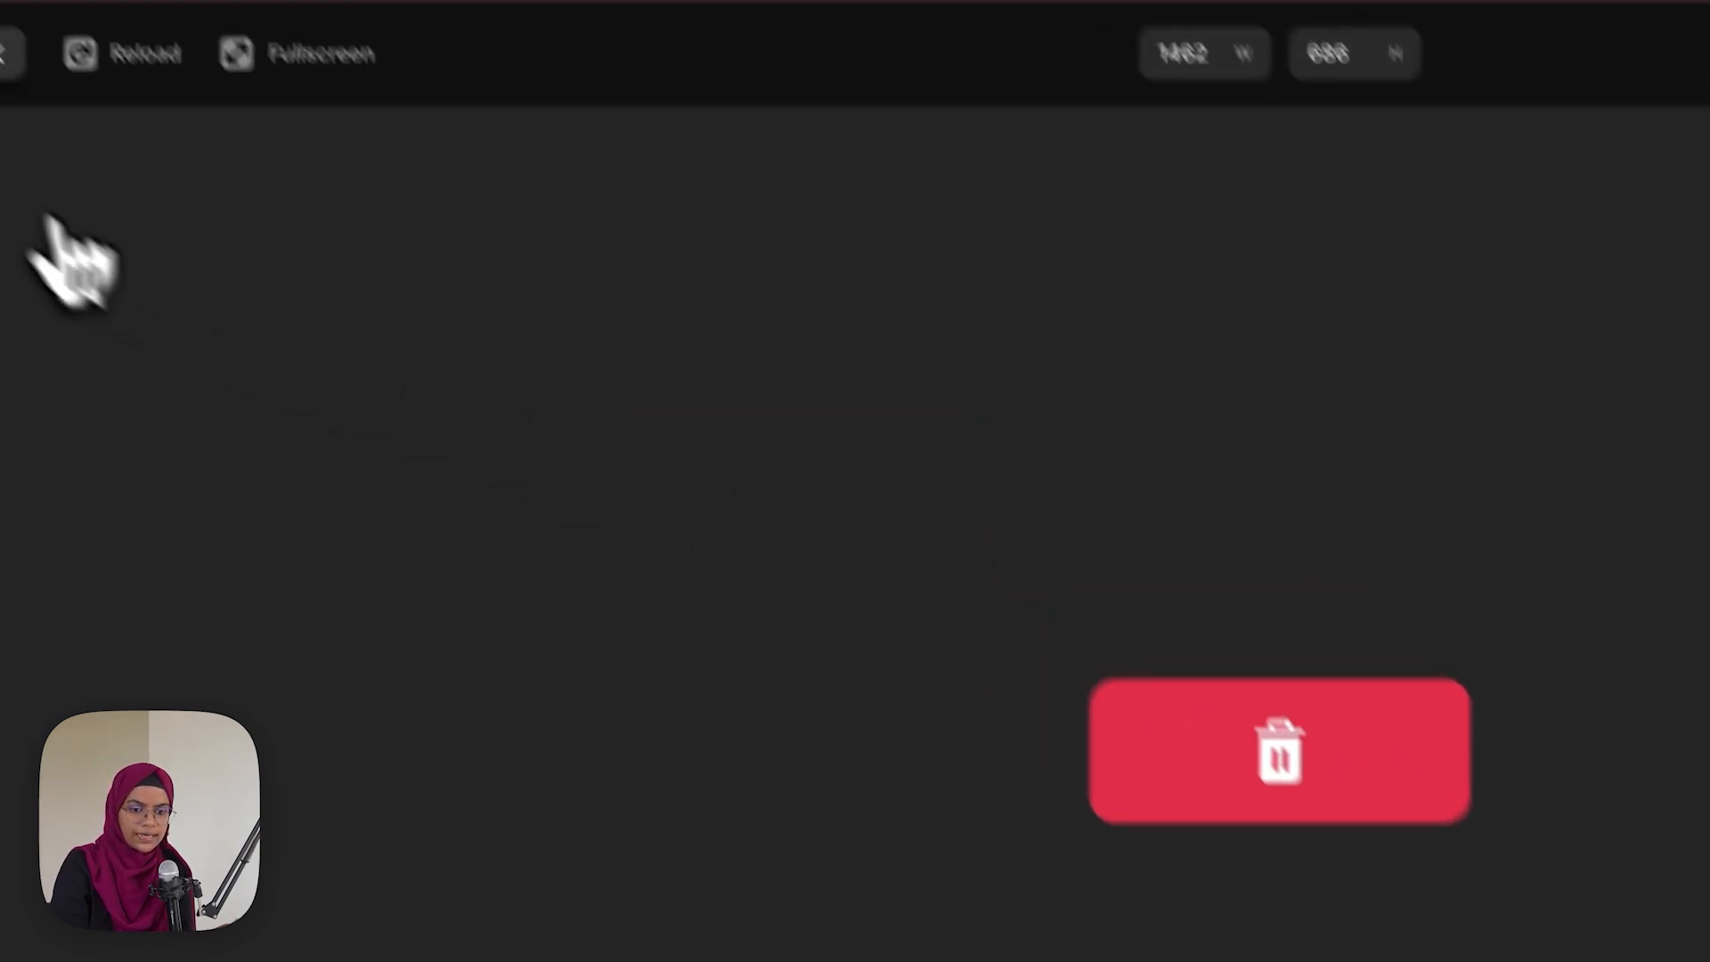
left_click(76, 152)
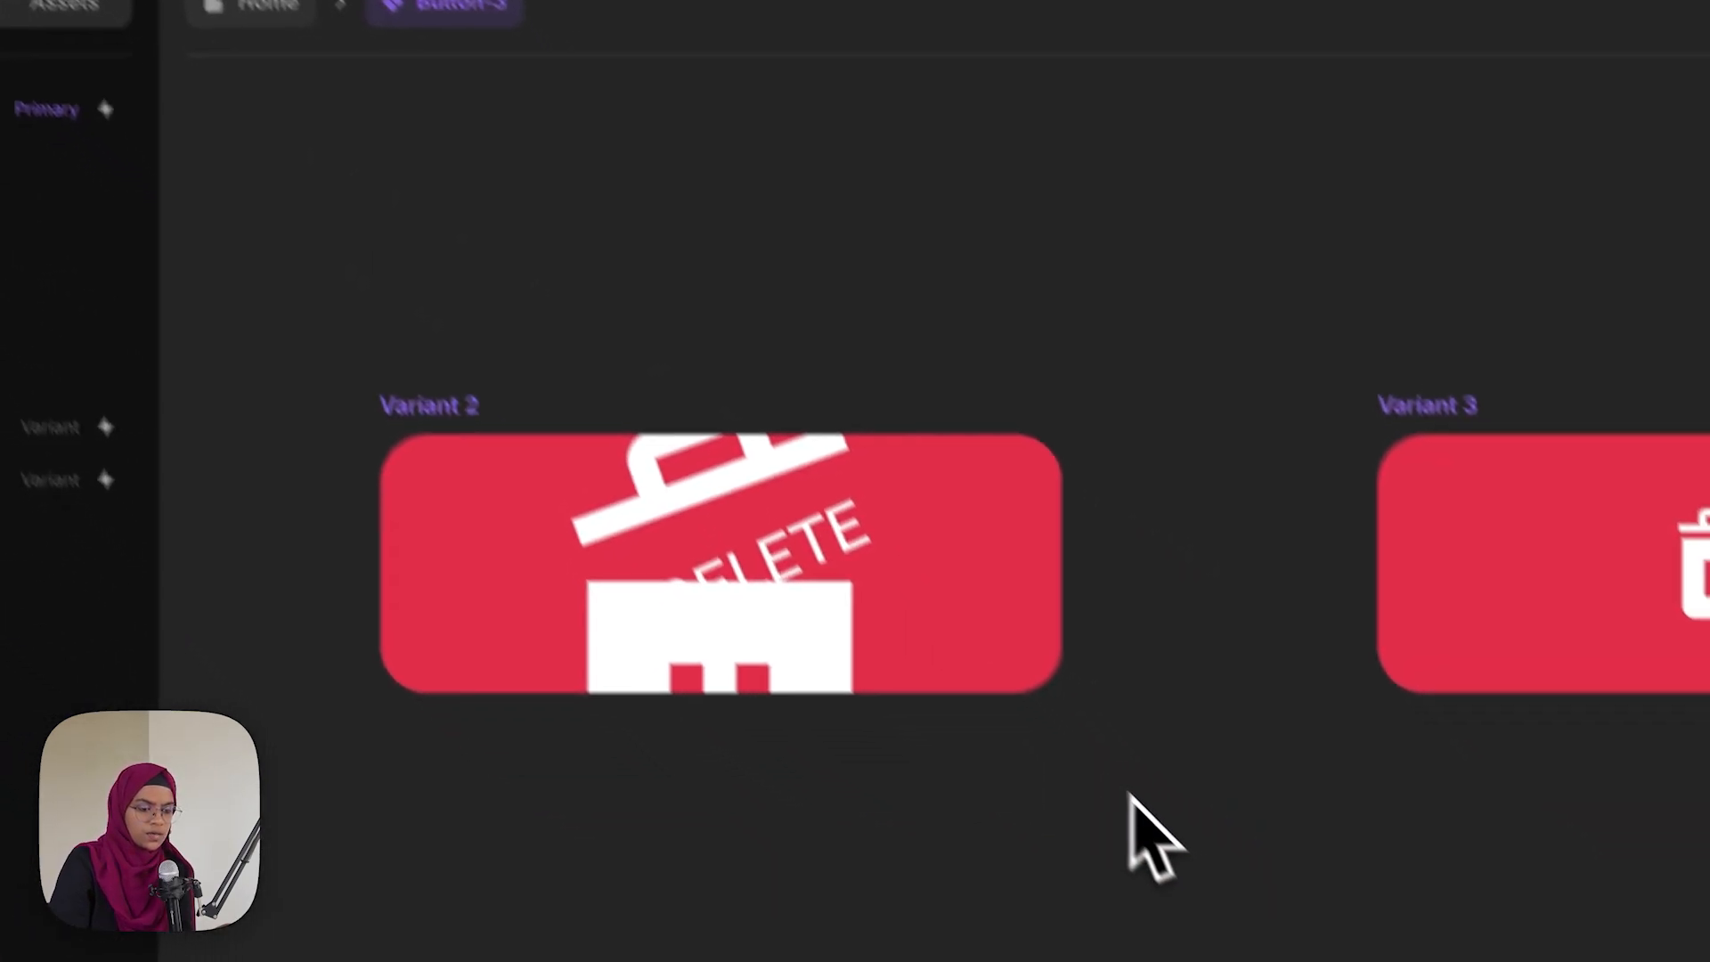
scroll(891, 757, "right", 5)
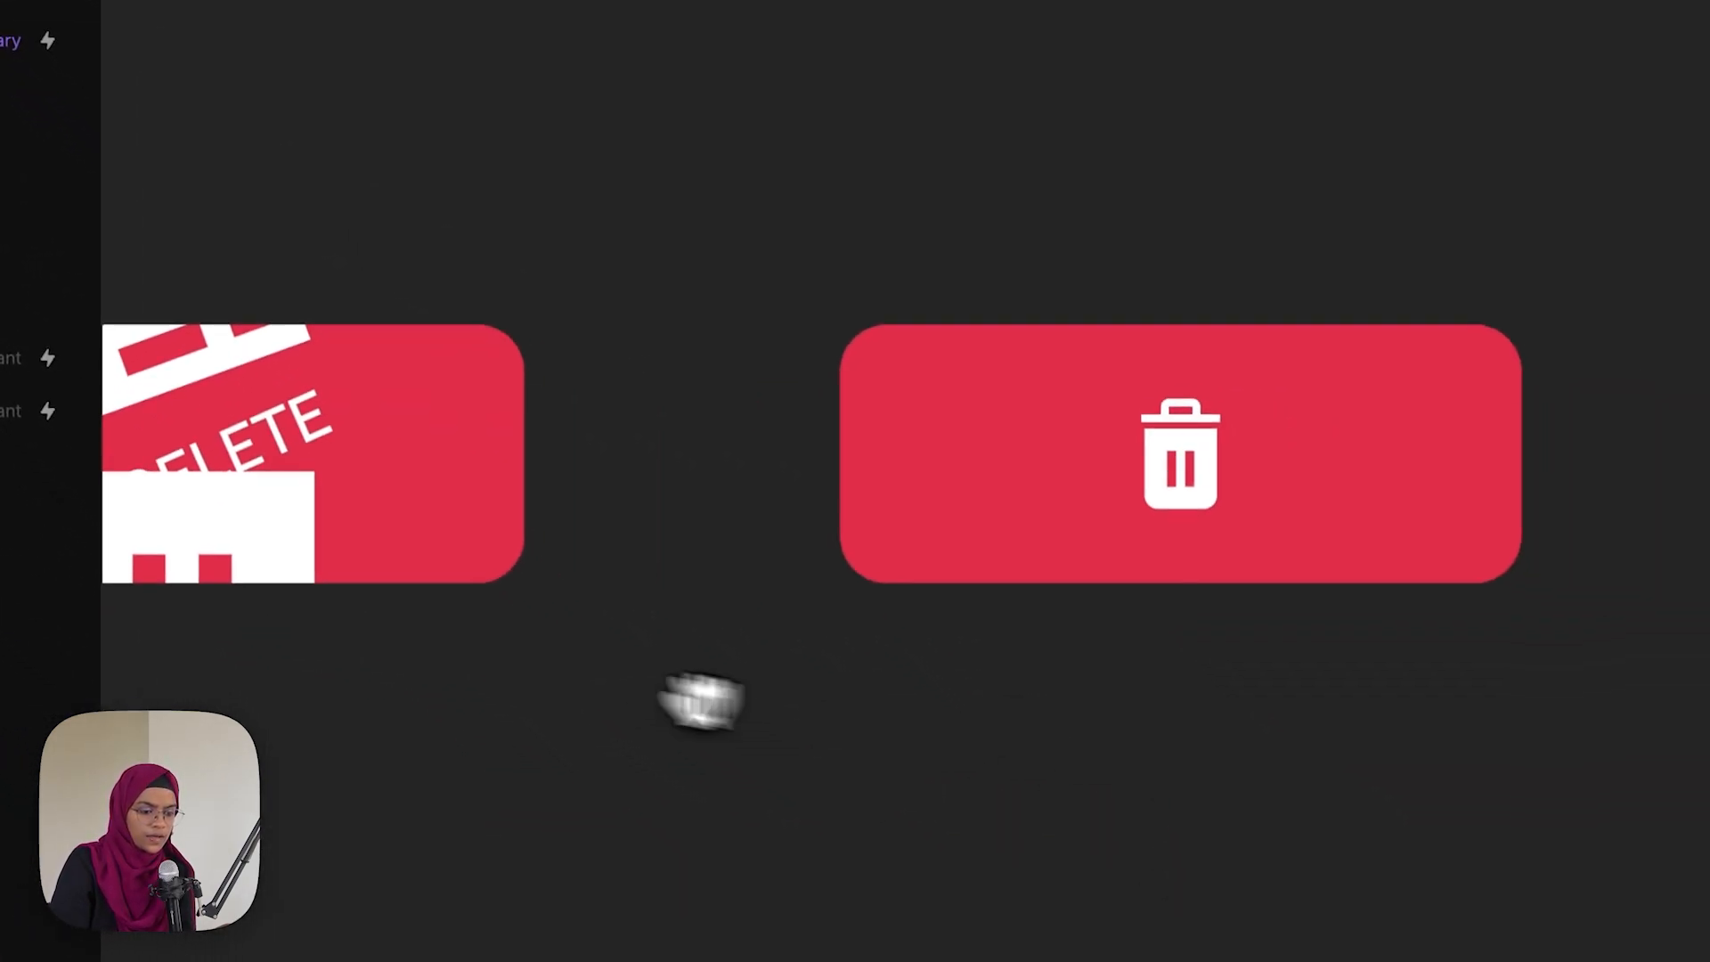
Create Variant 4 as a new variant following Variant 3 of the delete button
left_click(886, 292)
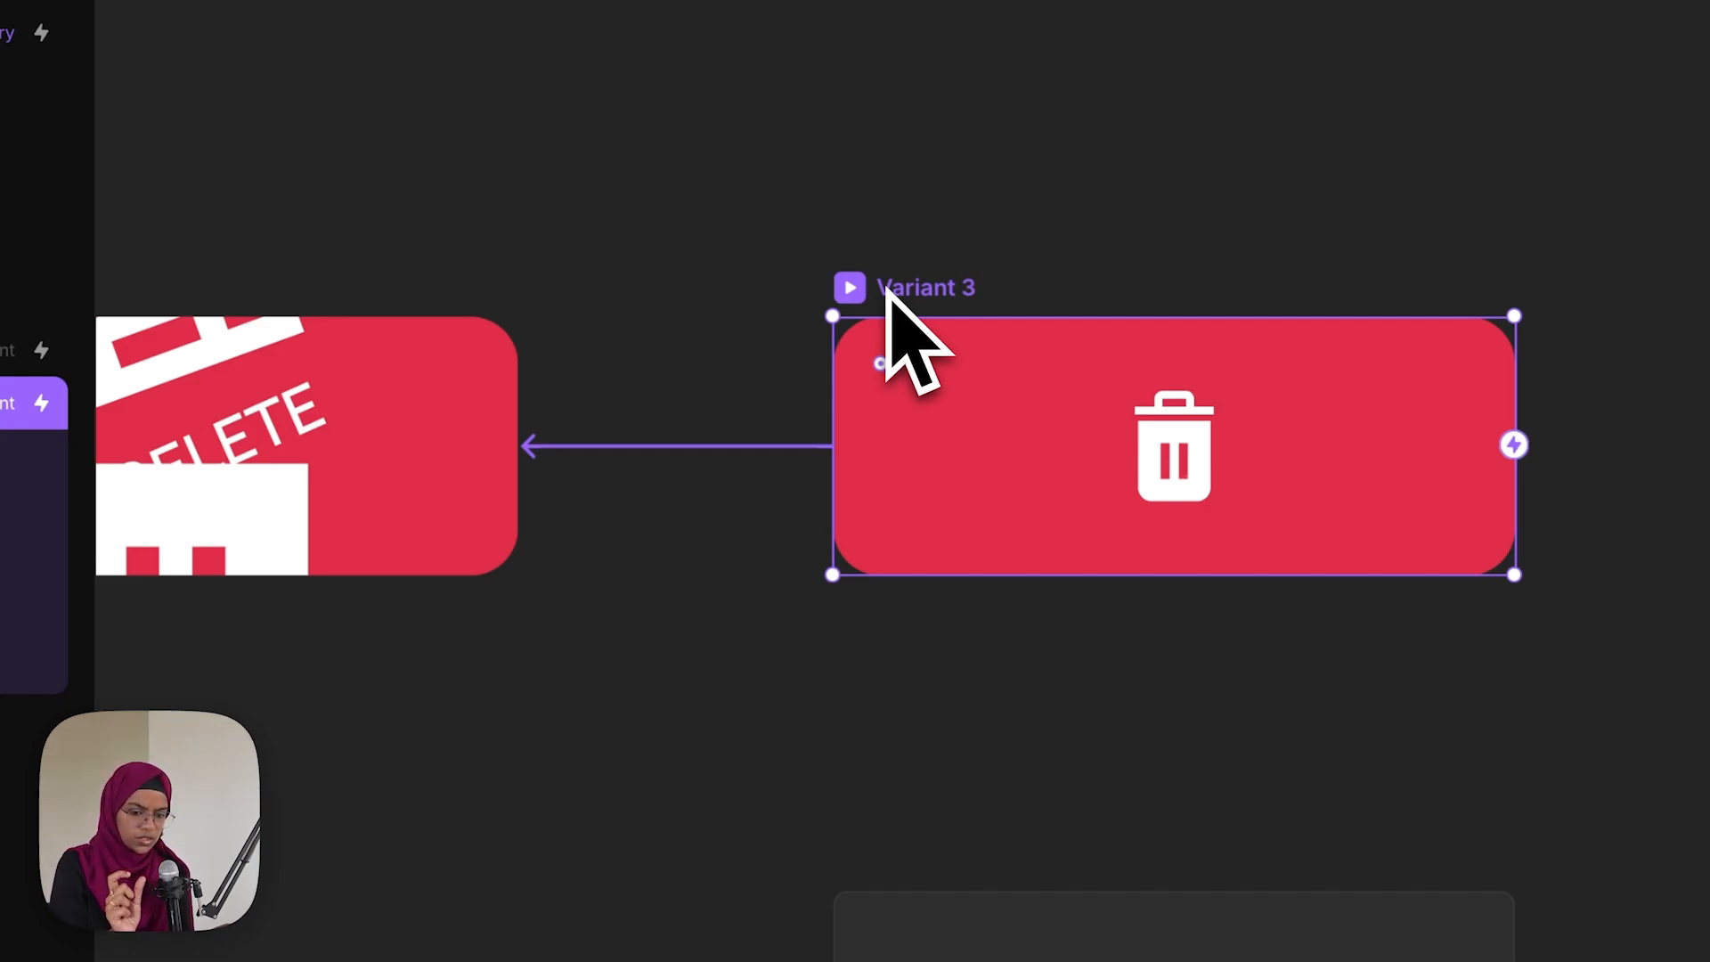
left_click(1121, 624)
scroll(1132, 641, "right", 5)
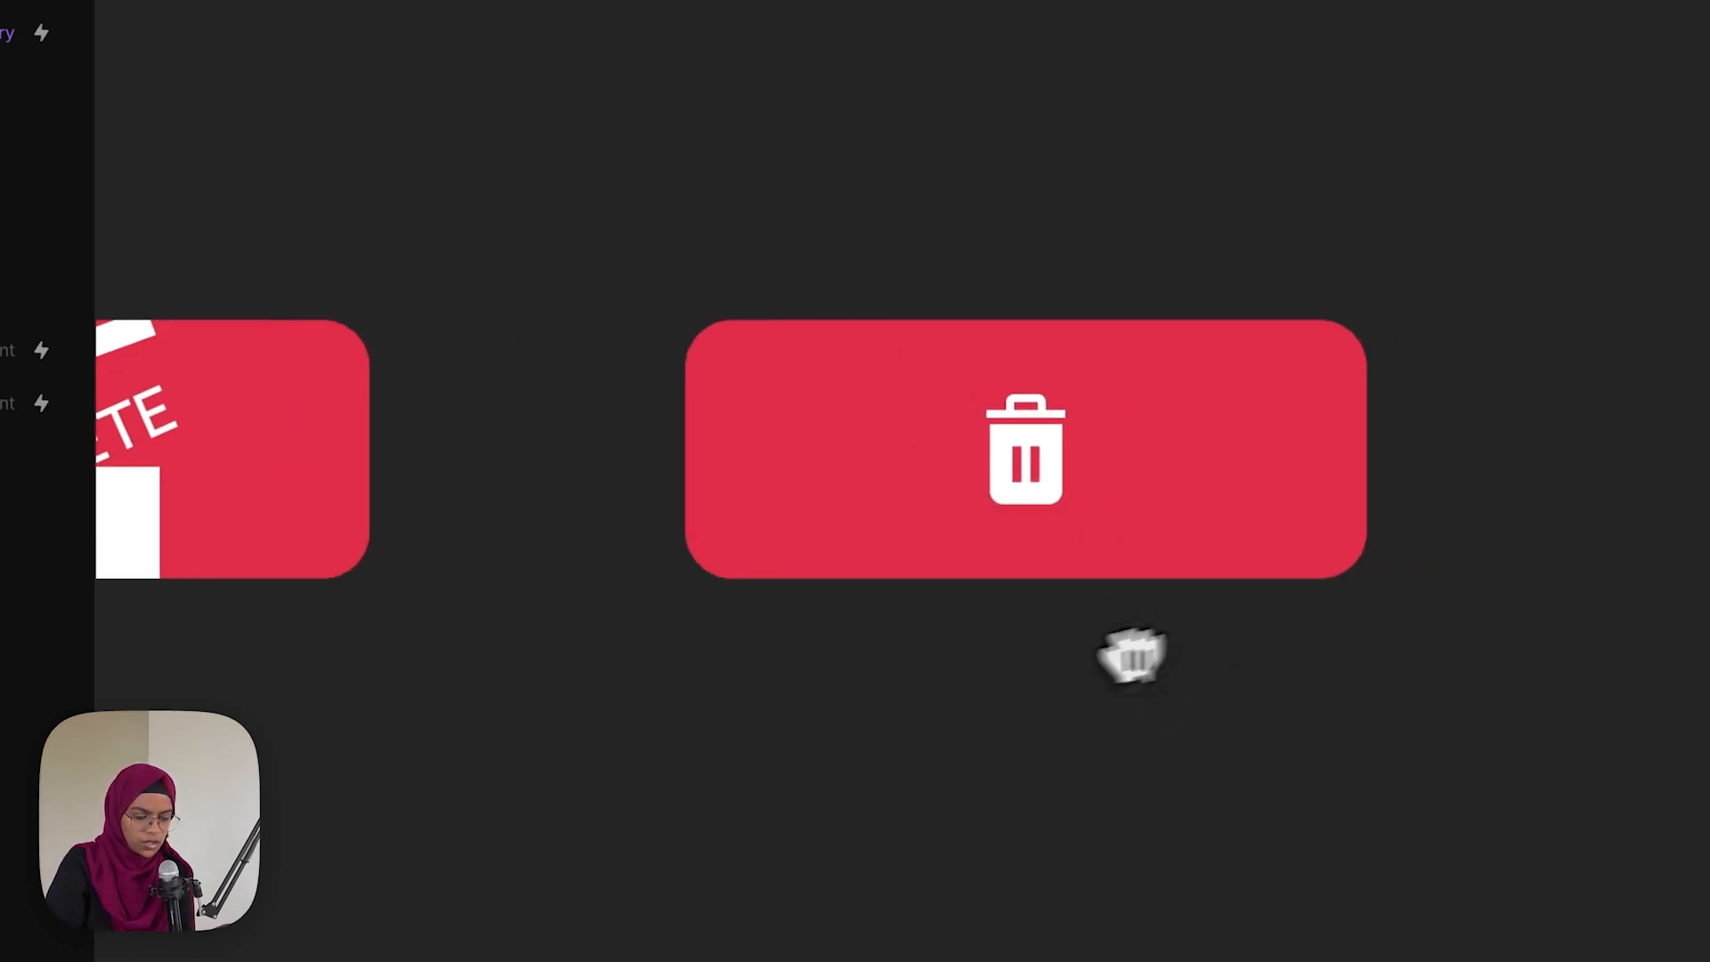
left_click(435, 287)
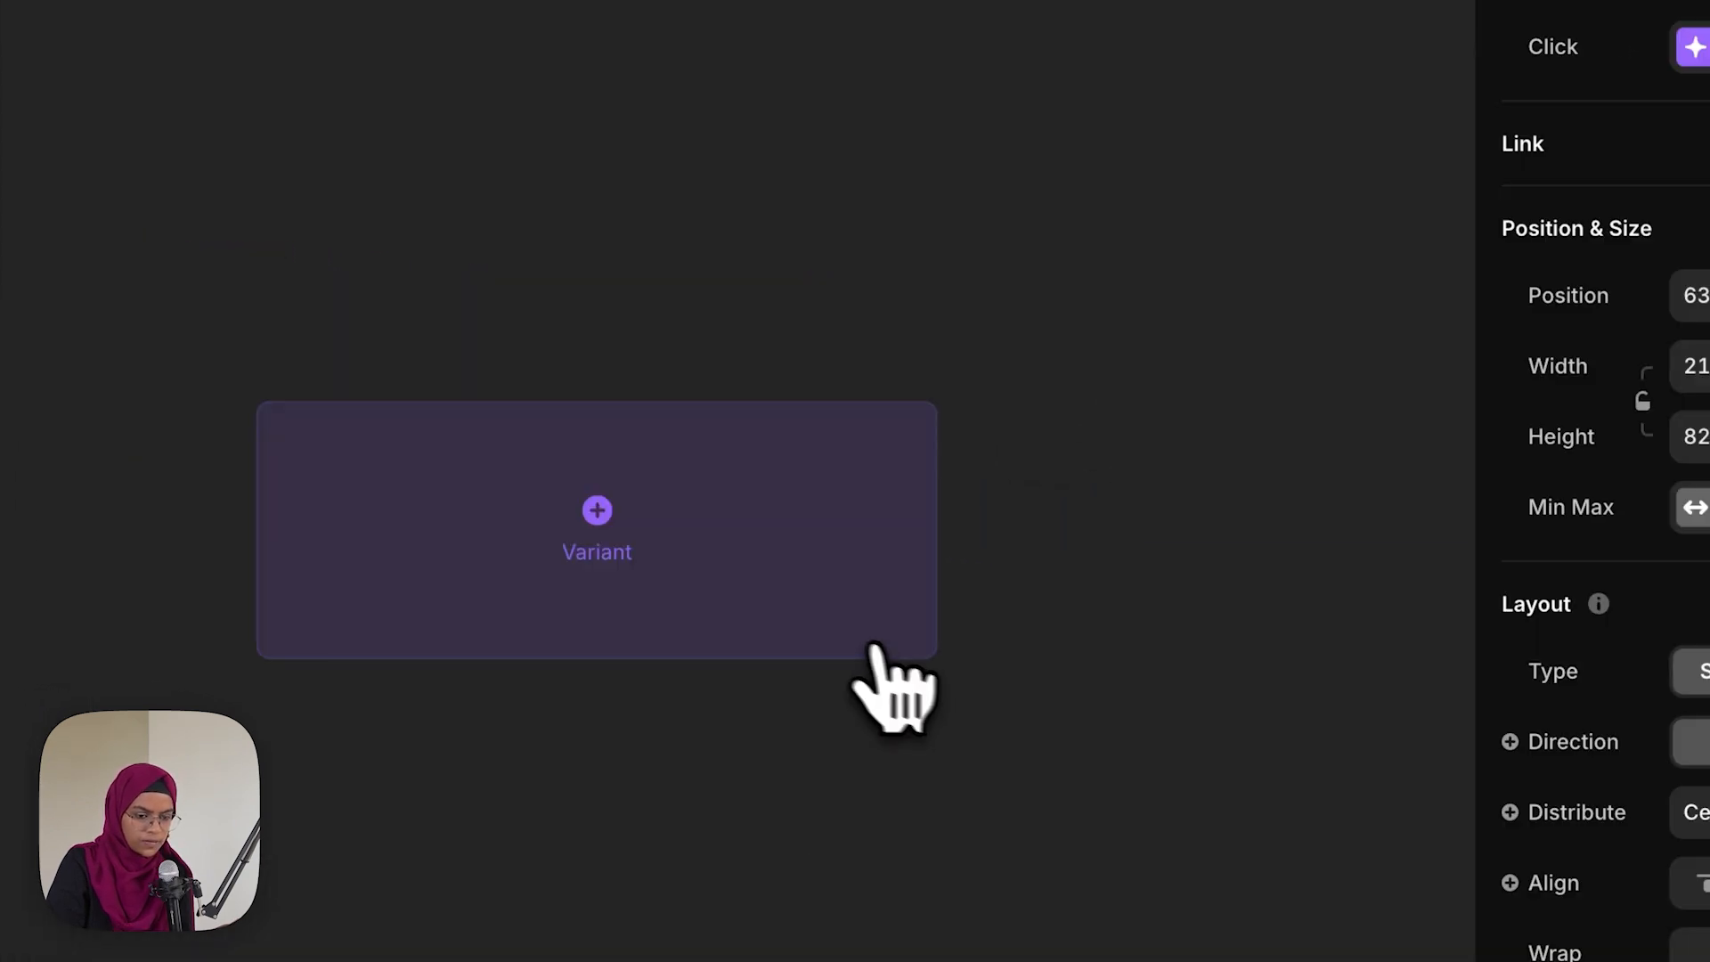
left_click(1702, 494)
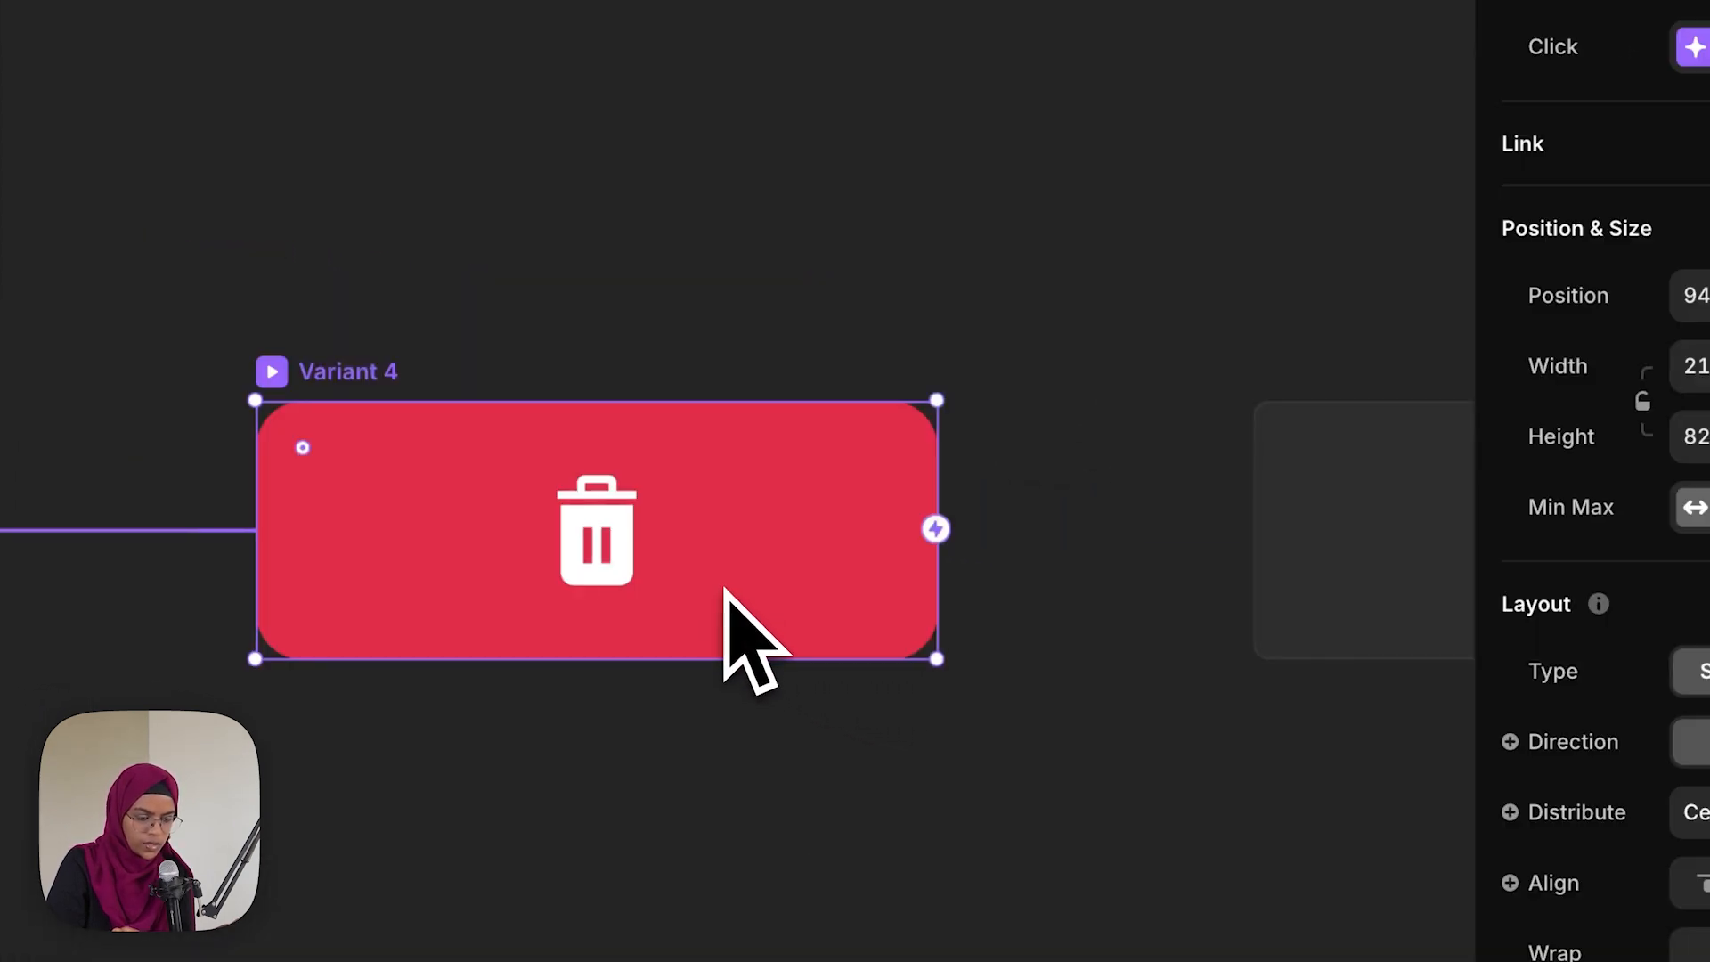
Add a Loop effect of type Mirror with a rotation of 16 to the trash icon stack in Variant 4
left_click(629, 514)
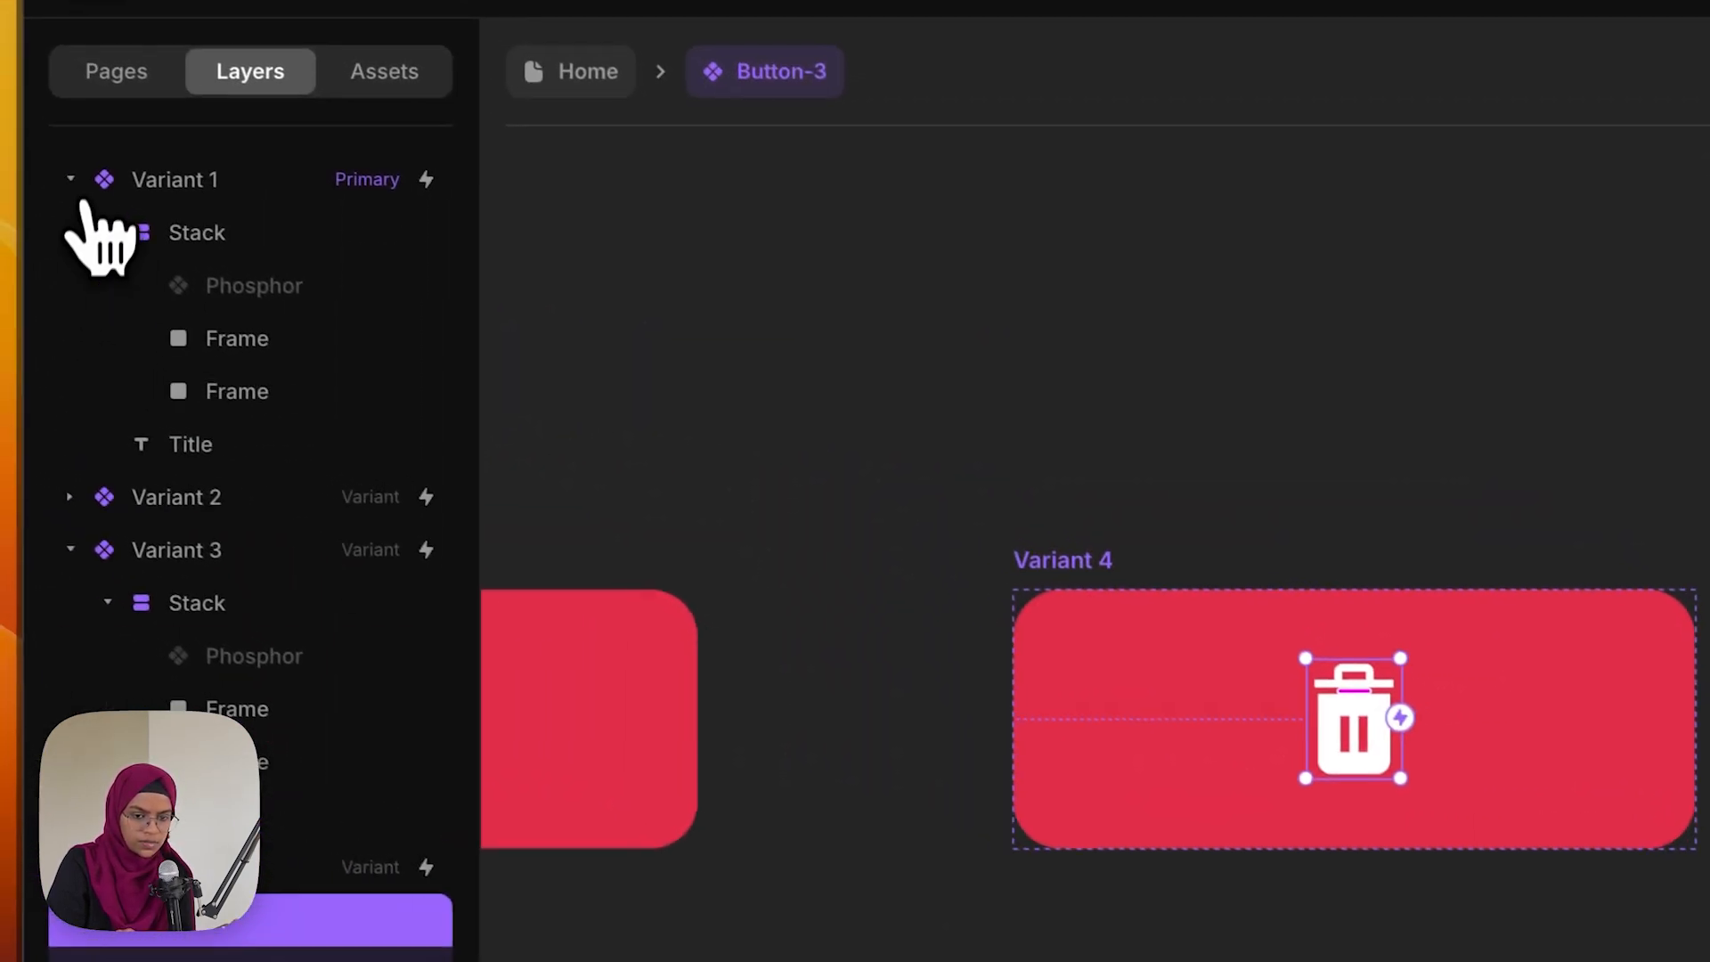
left_click(71, 180)
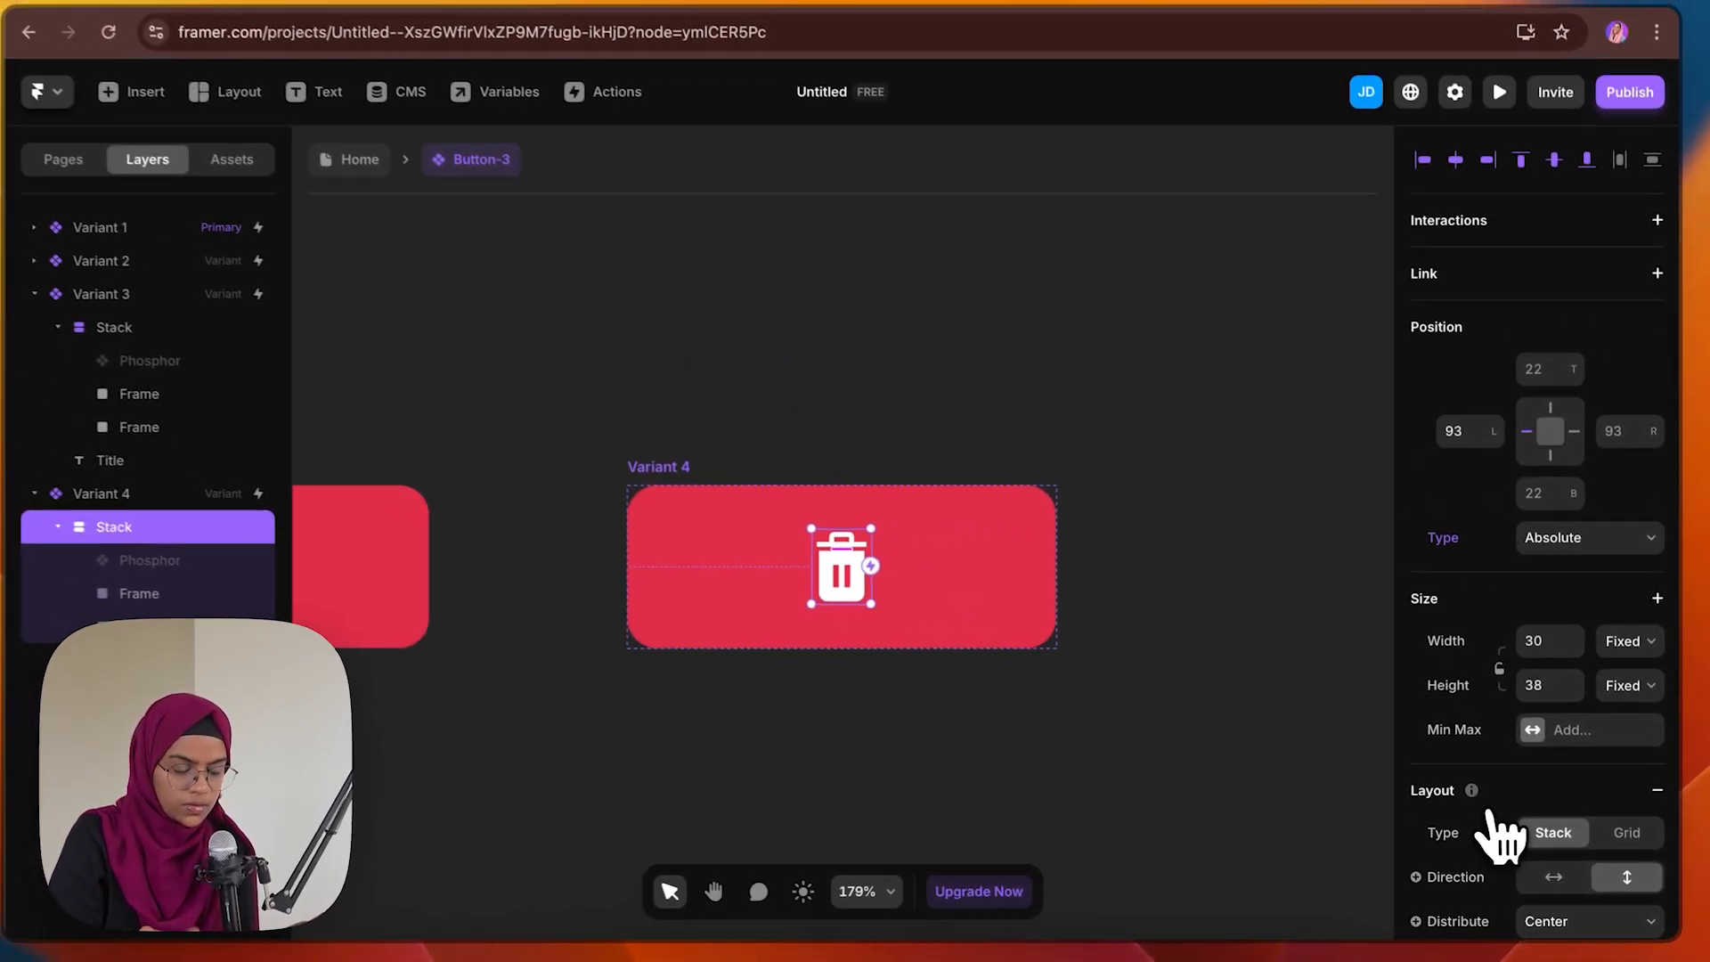
scroll(1532, 784, "down", 5)
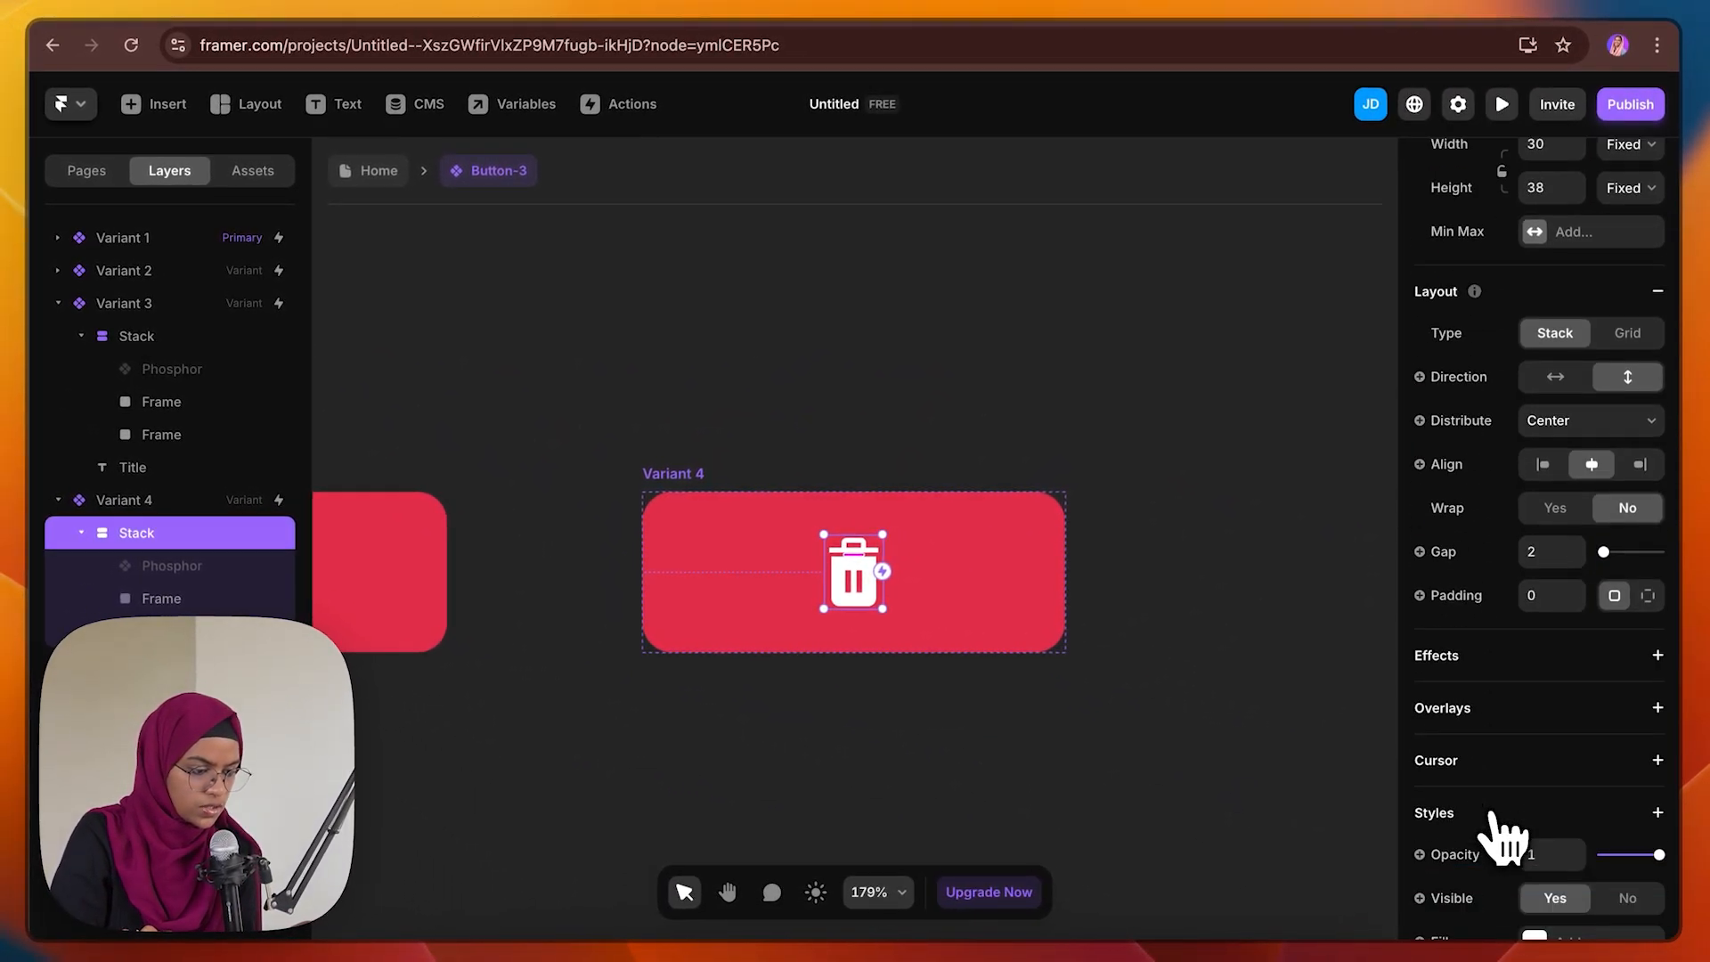
scroll(1506, 838, "down", 1)
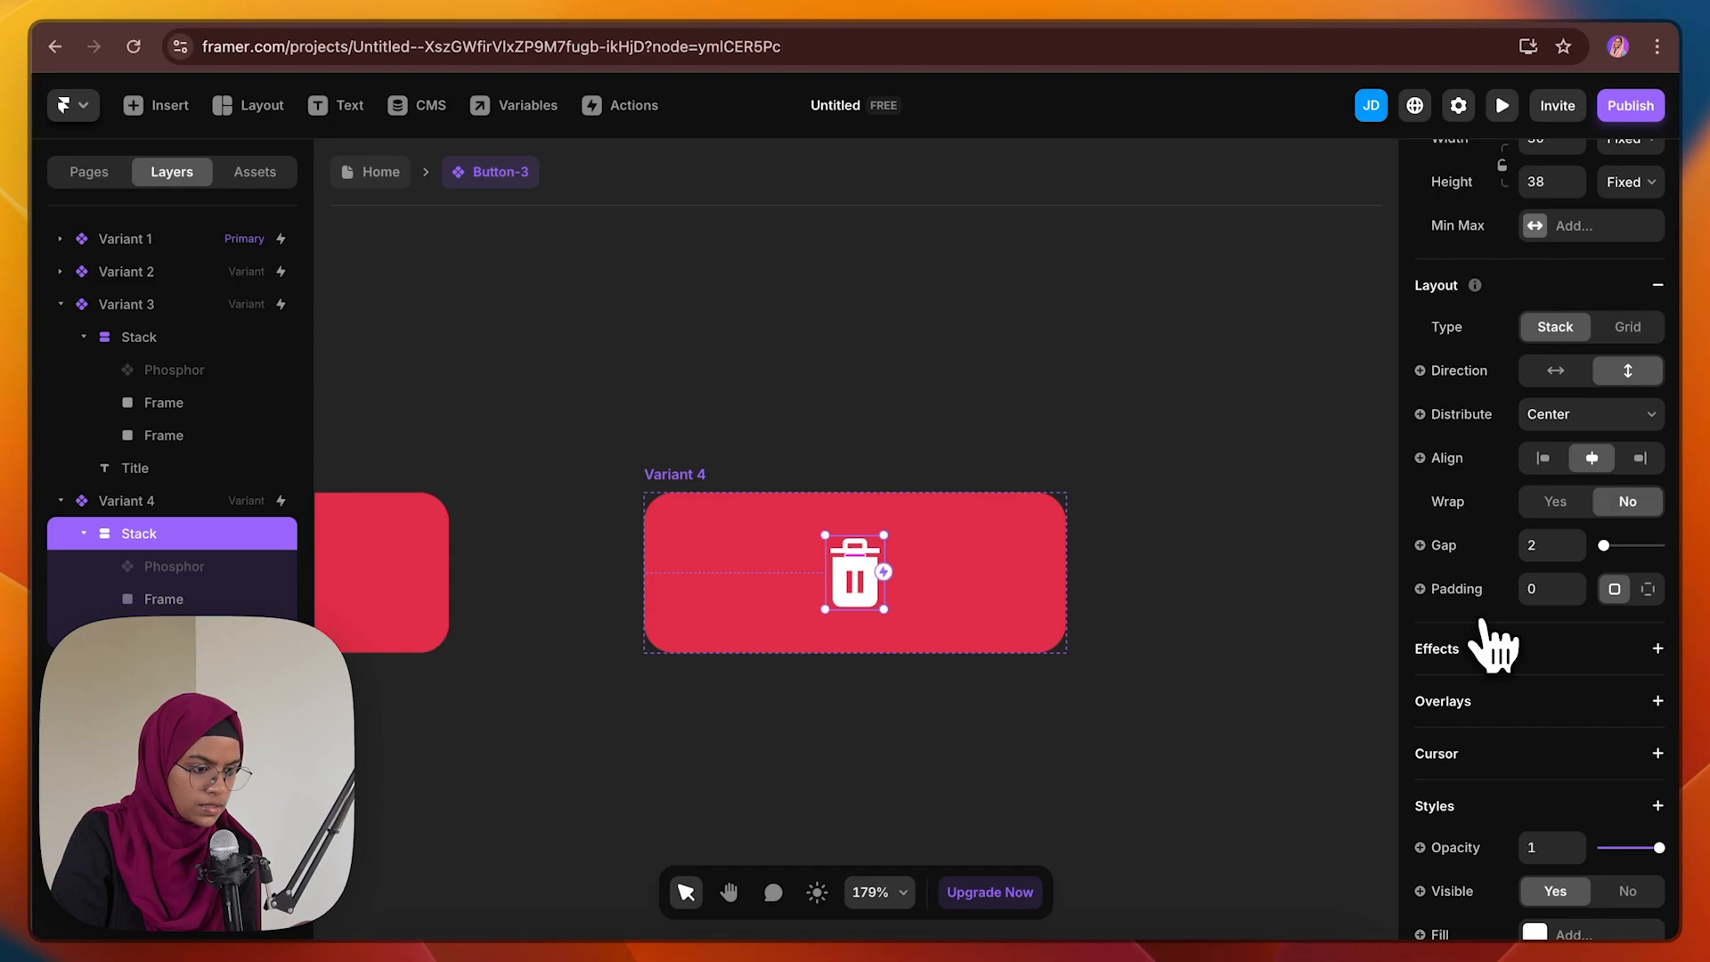
left_click(1658, 648)
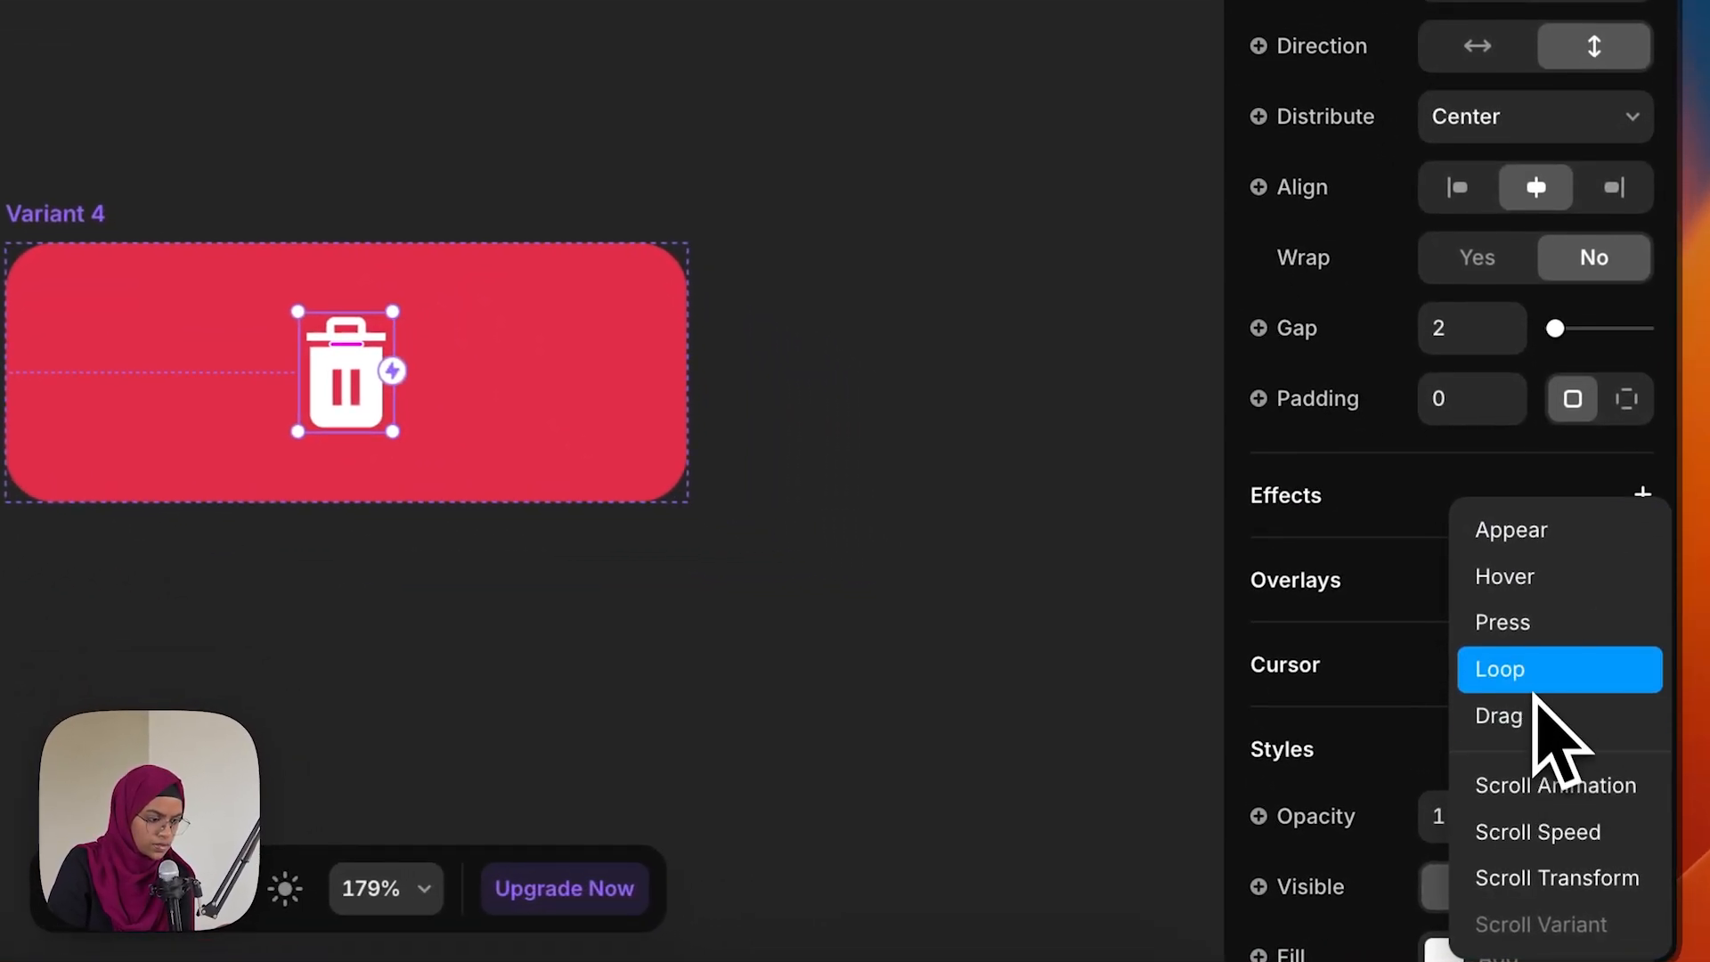
left_click(1585, 762)
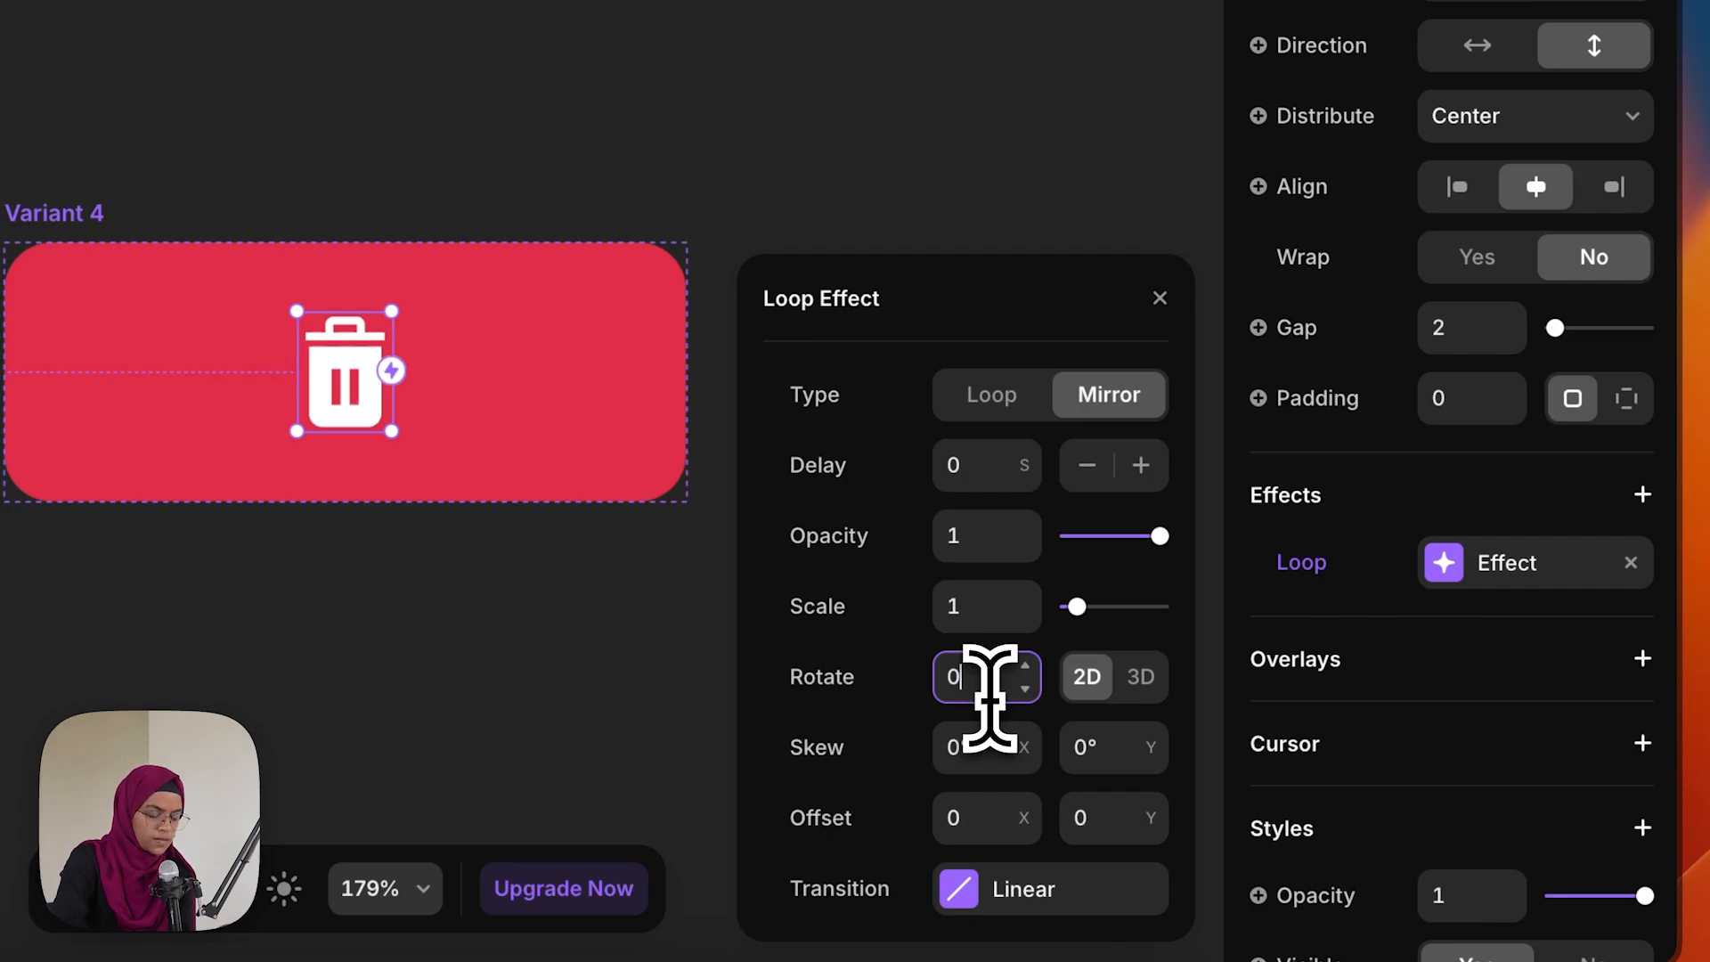
left_click_drag(1027, 670, 1022, 651)
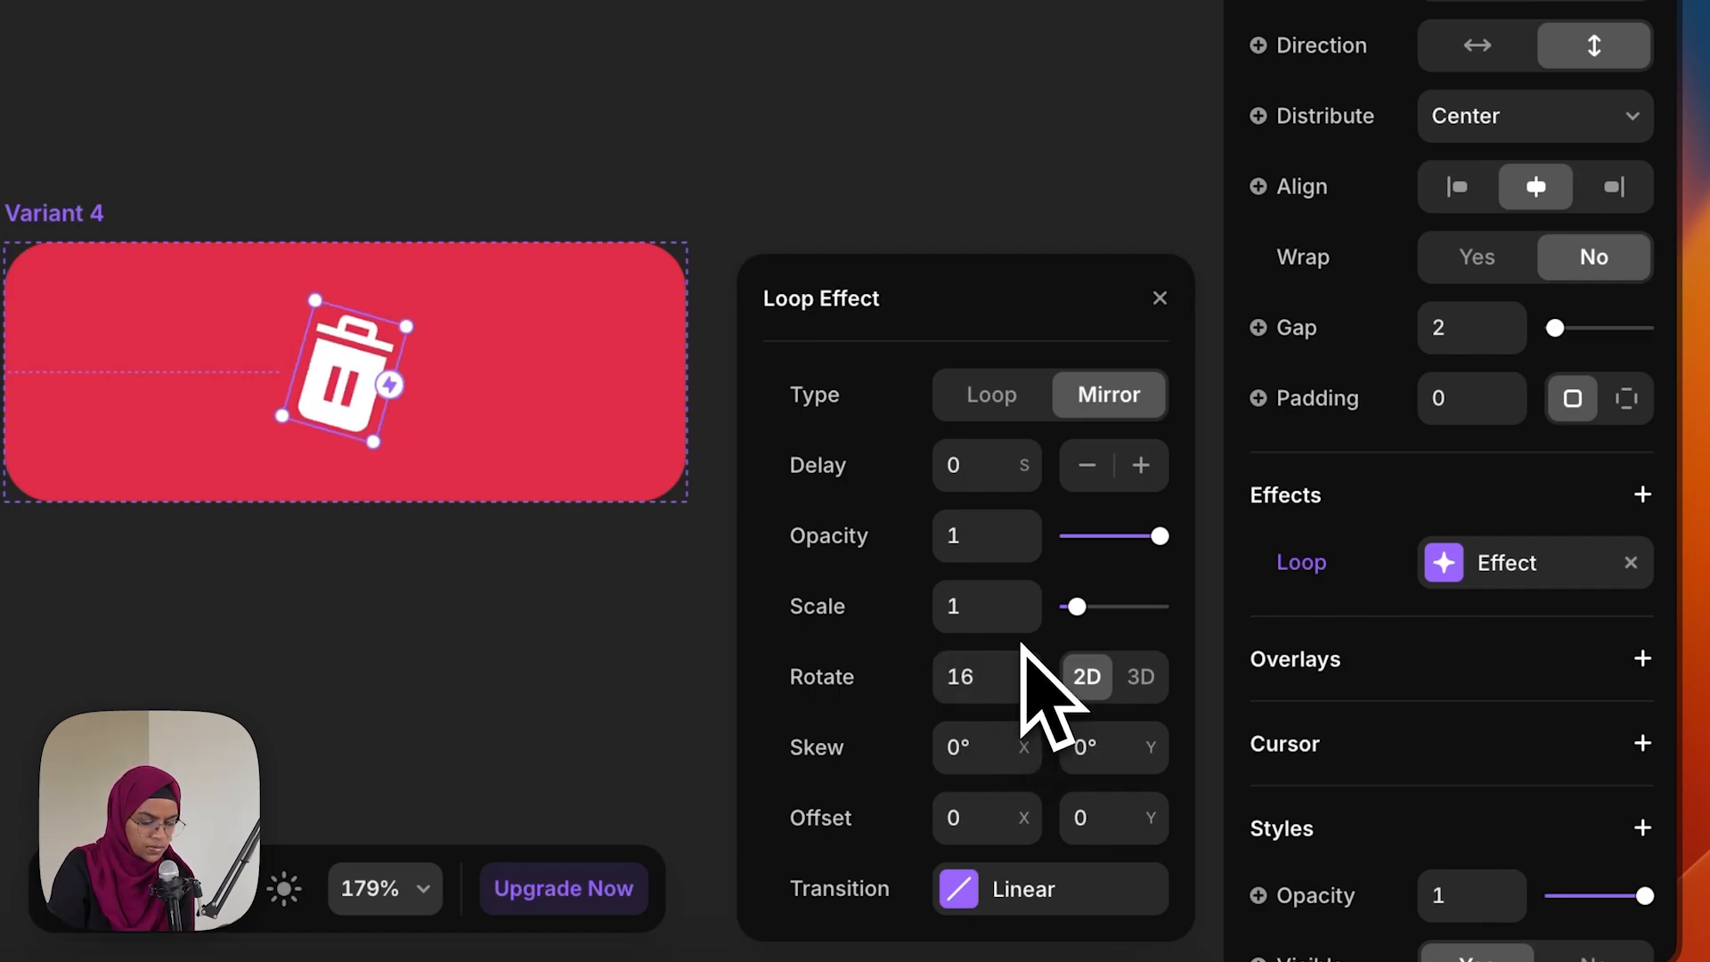
left_click(554, 109)
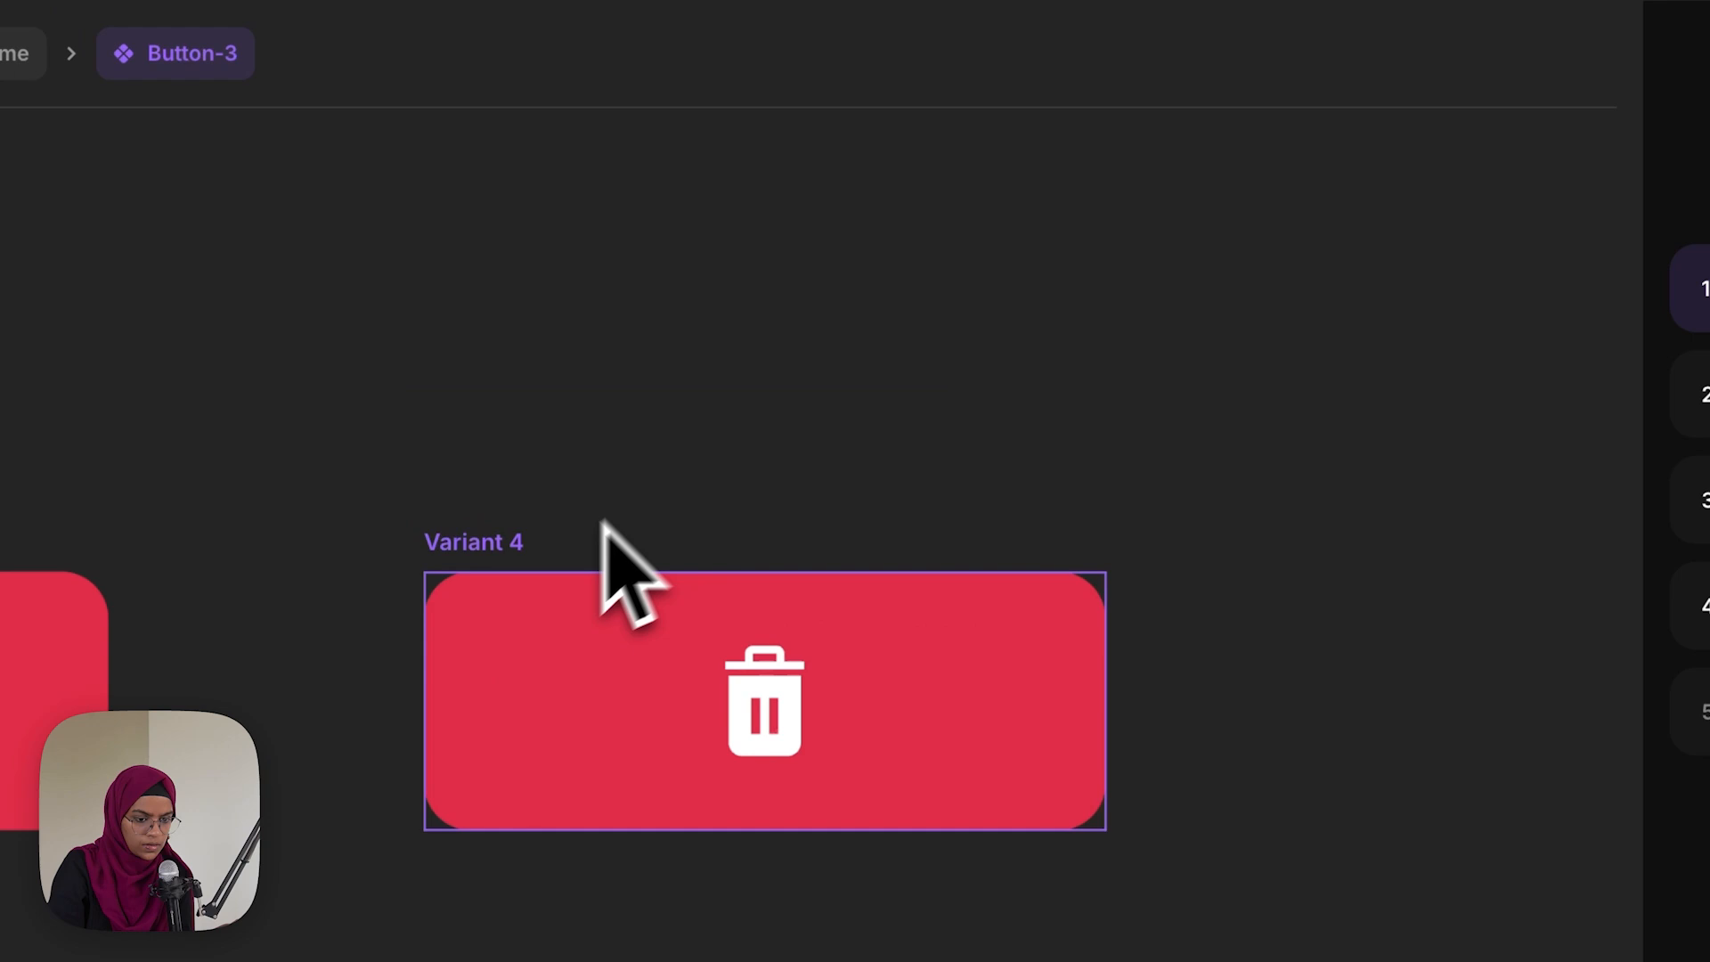
Preview the rotating trash icon of Variant 4 and return to the component canvas
left_click(156, 254)
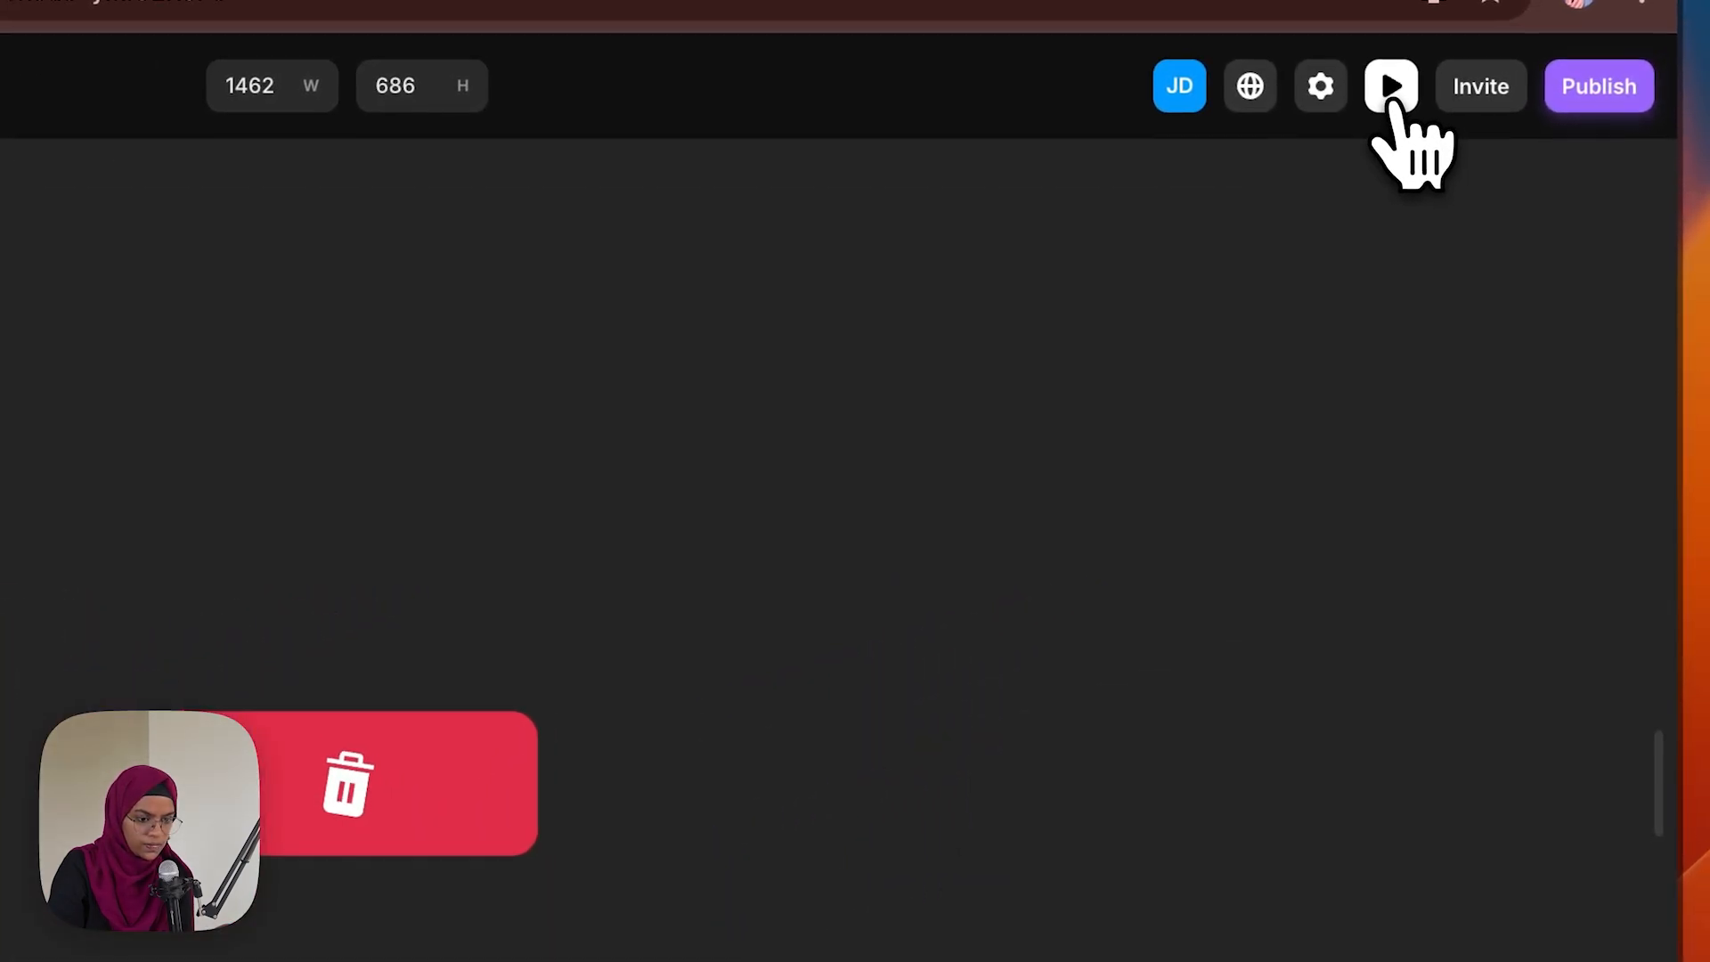
left_click(1423, 76)
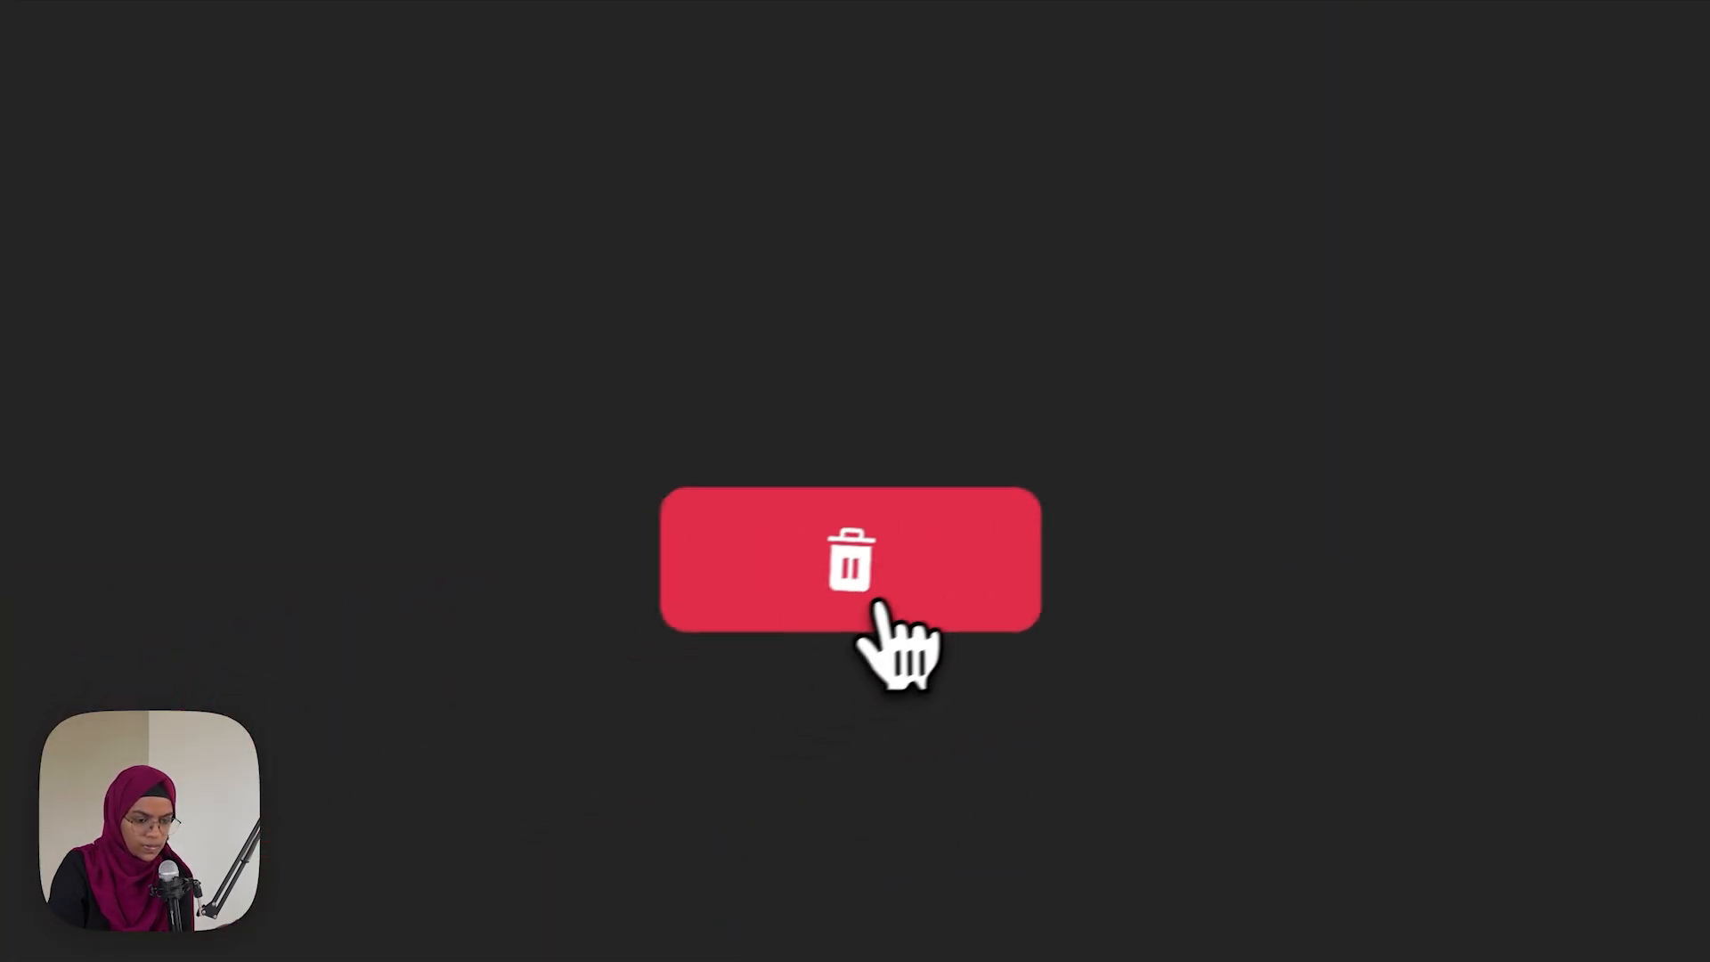
left_click(65, 134)
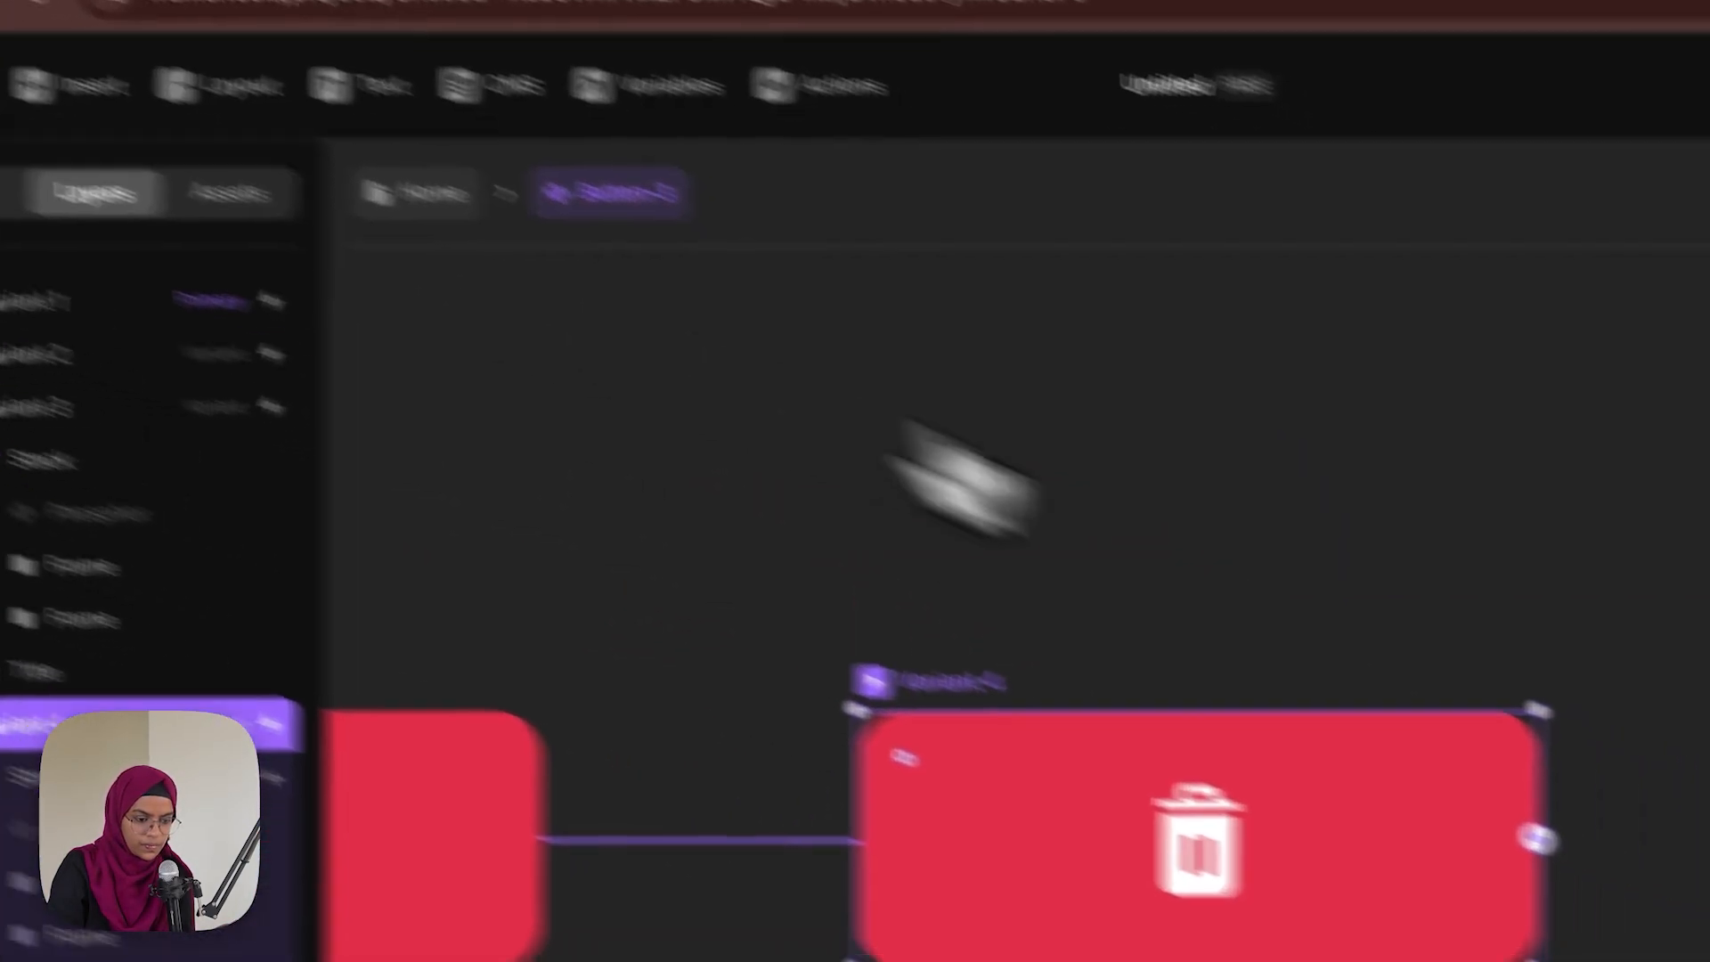
Set the trash icon's Loop effect rotation to 12 and open its Transition settings
left_click(1203, 846)
left_click(1527, 573)
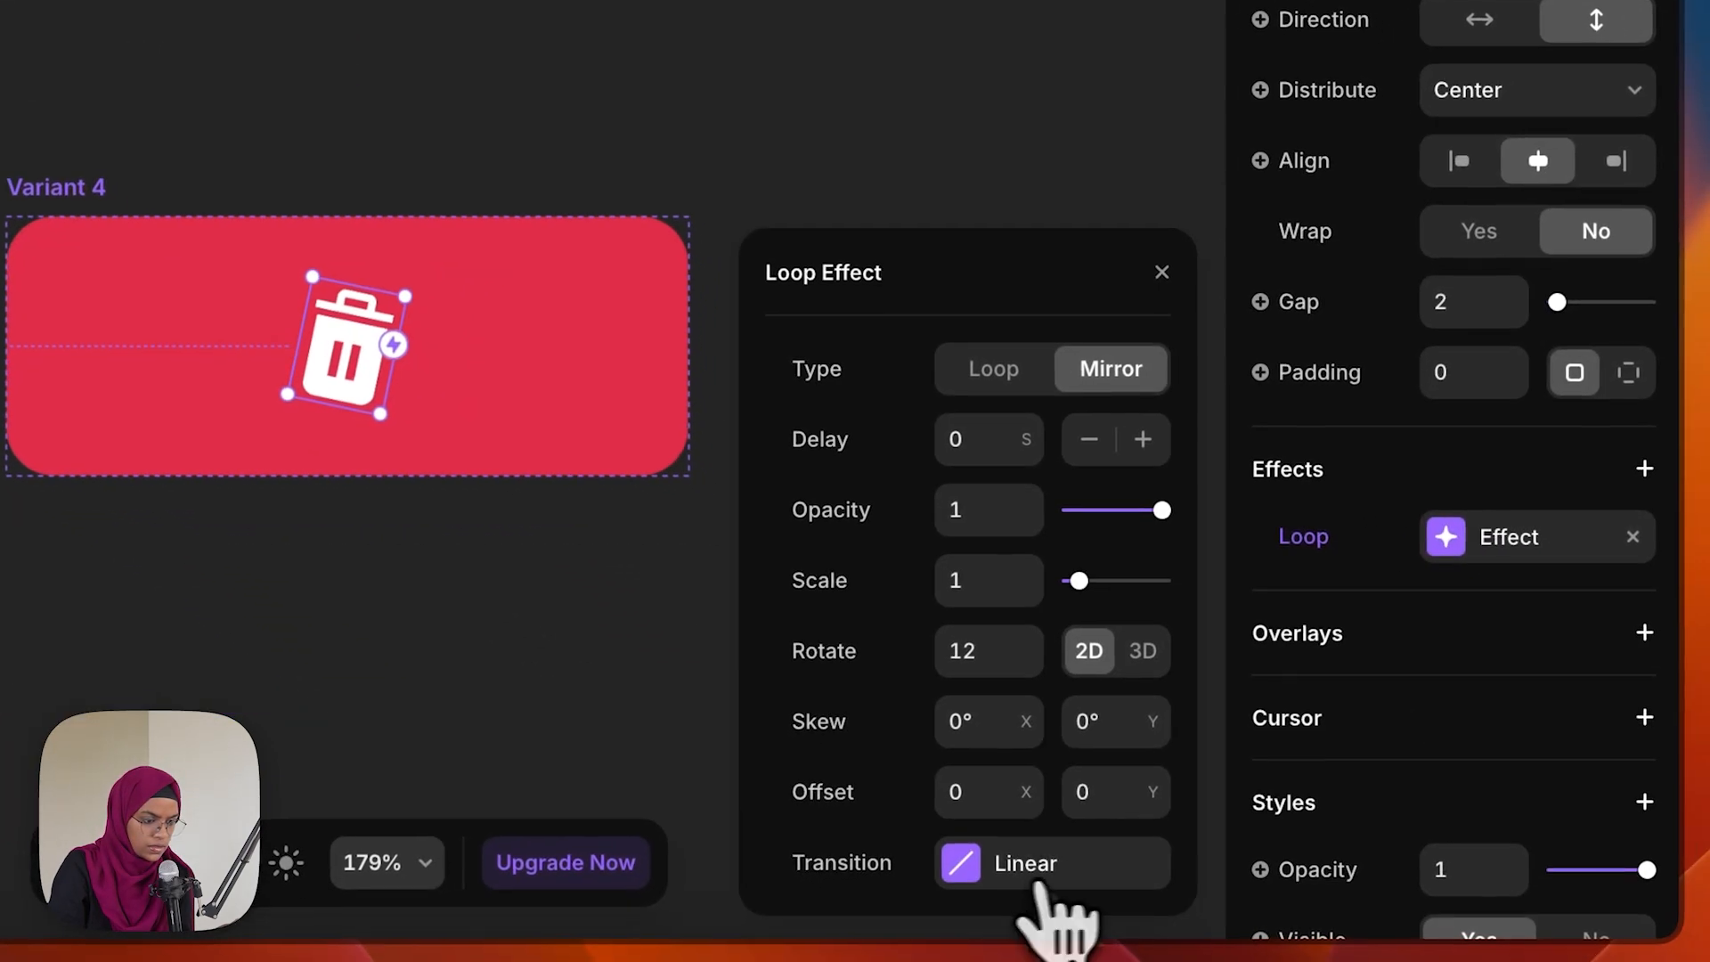
left_click(1038, 878)
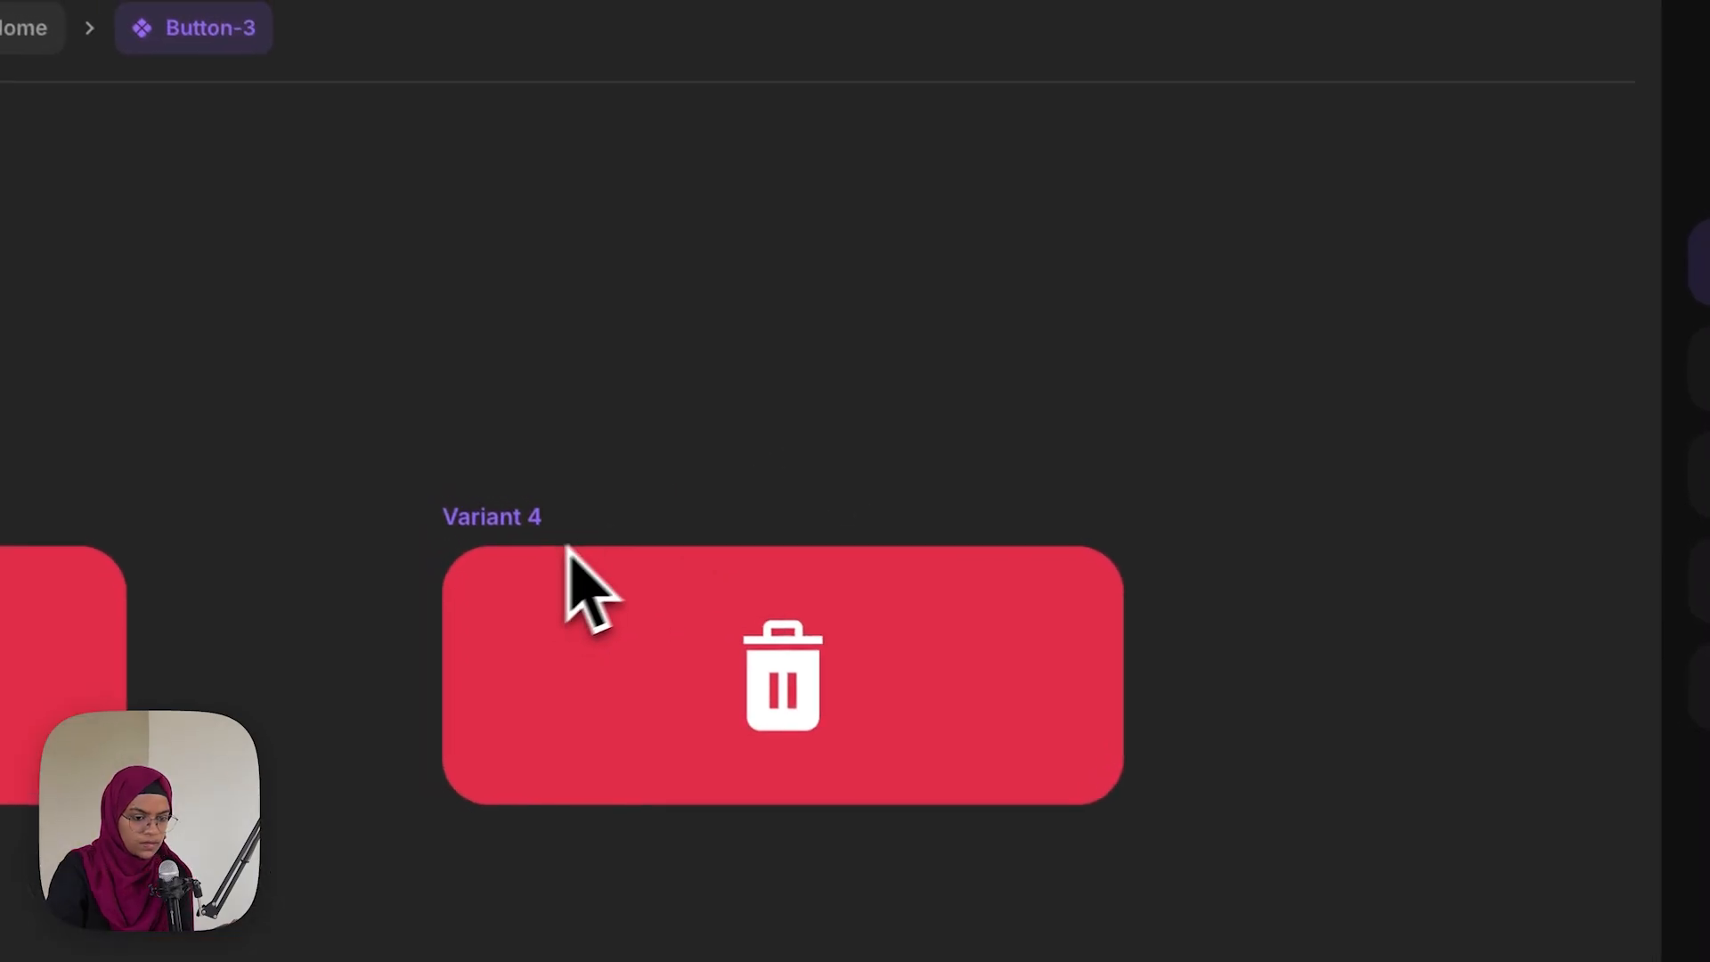
Preview Variant 4 with the edited Loop effect and go back to the canvas
left_click(570, 549)
left_click(1400, 132)
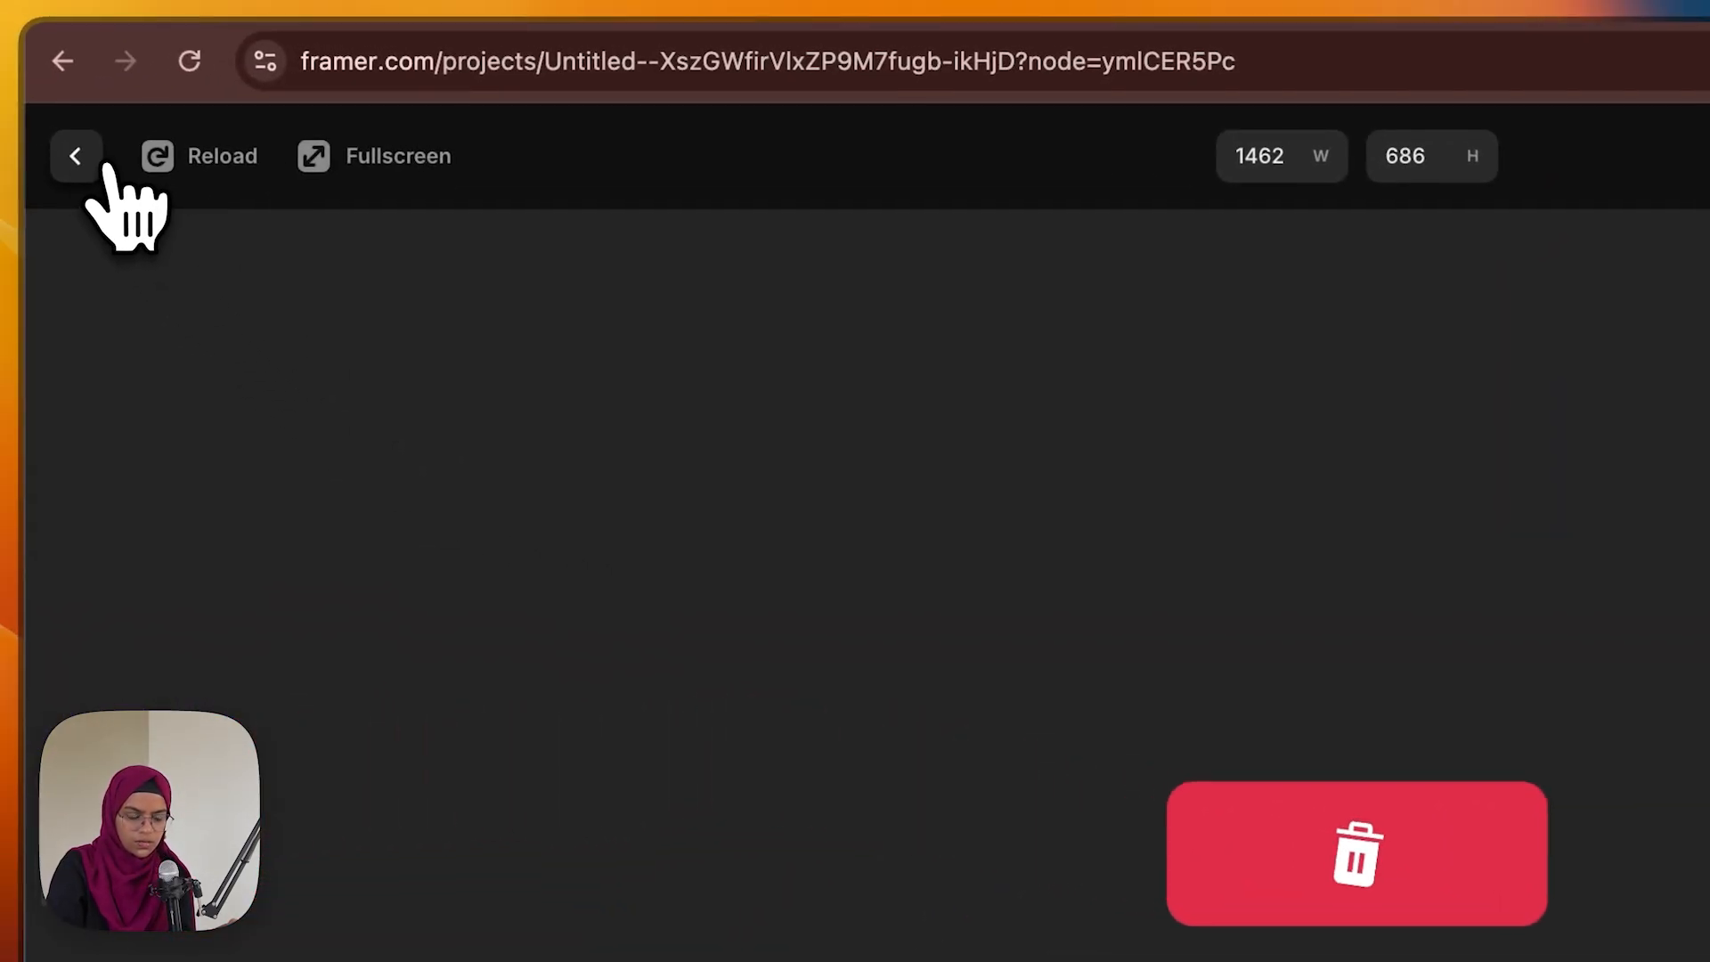
left_click(75, 156)
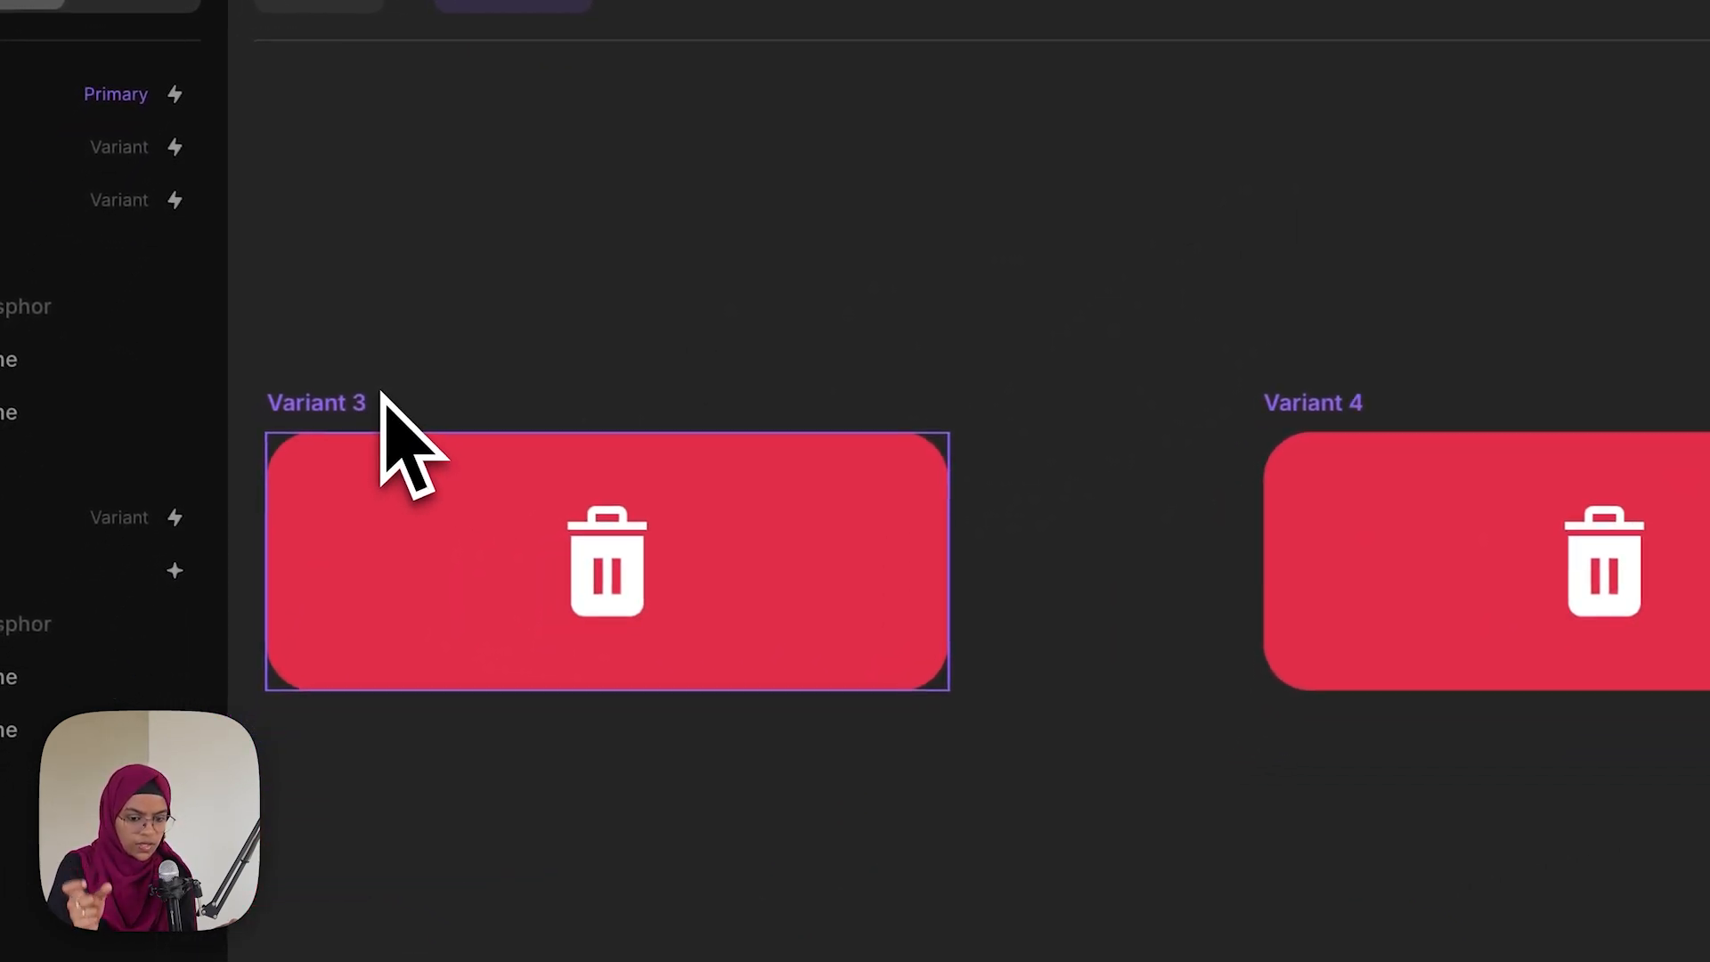
Connect Variant 3 to Variant 4 with an interaction and preview the delete animation from the DELETE button
left_click(382, 393)
left_click_drag(948, 559, 1371, 604)
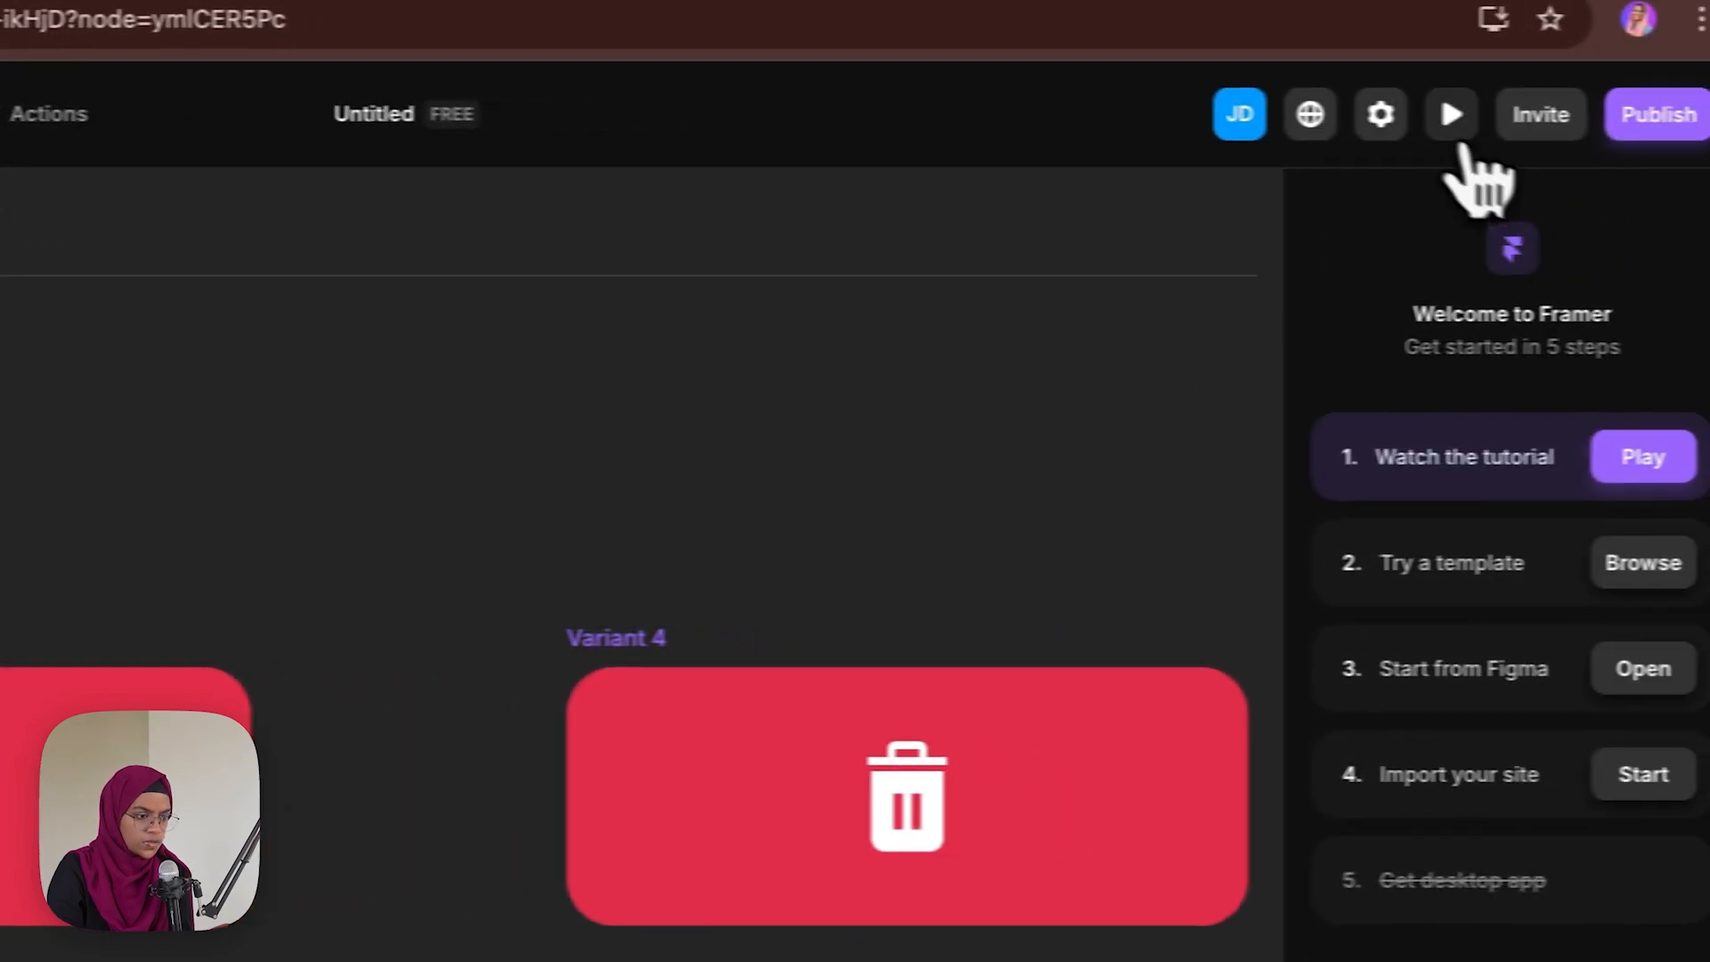
left_click(1455, 111)
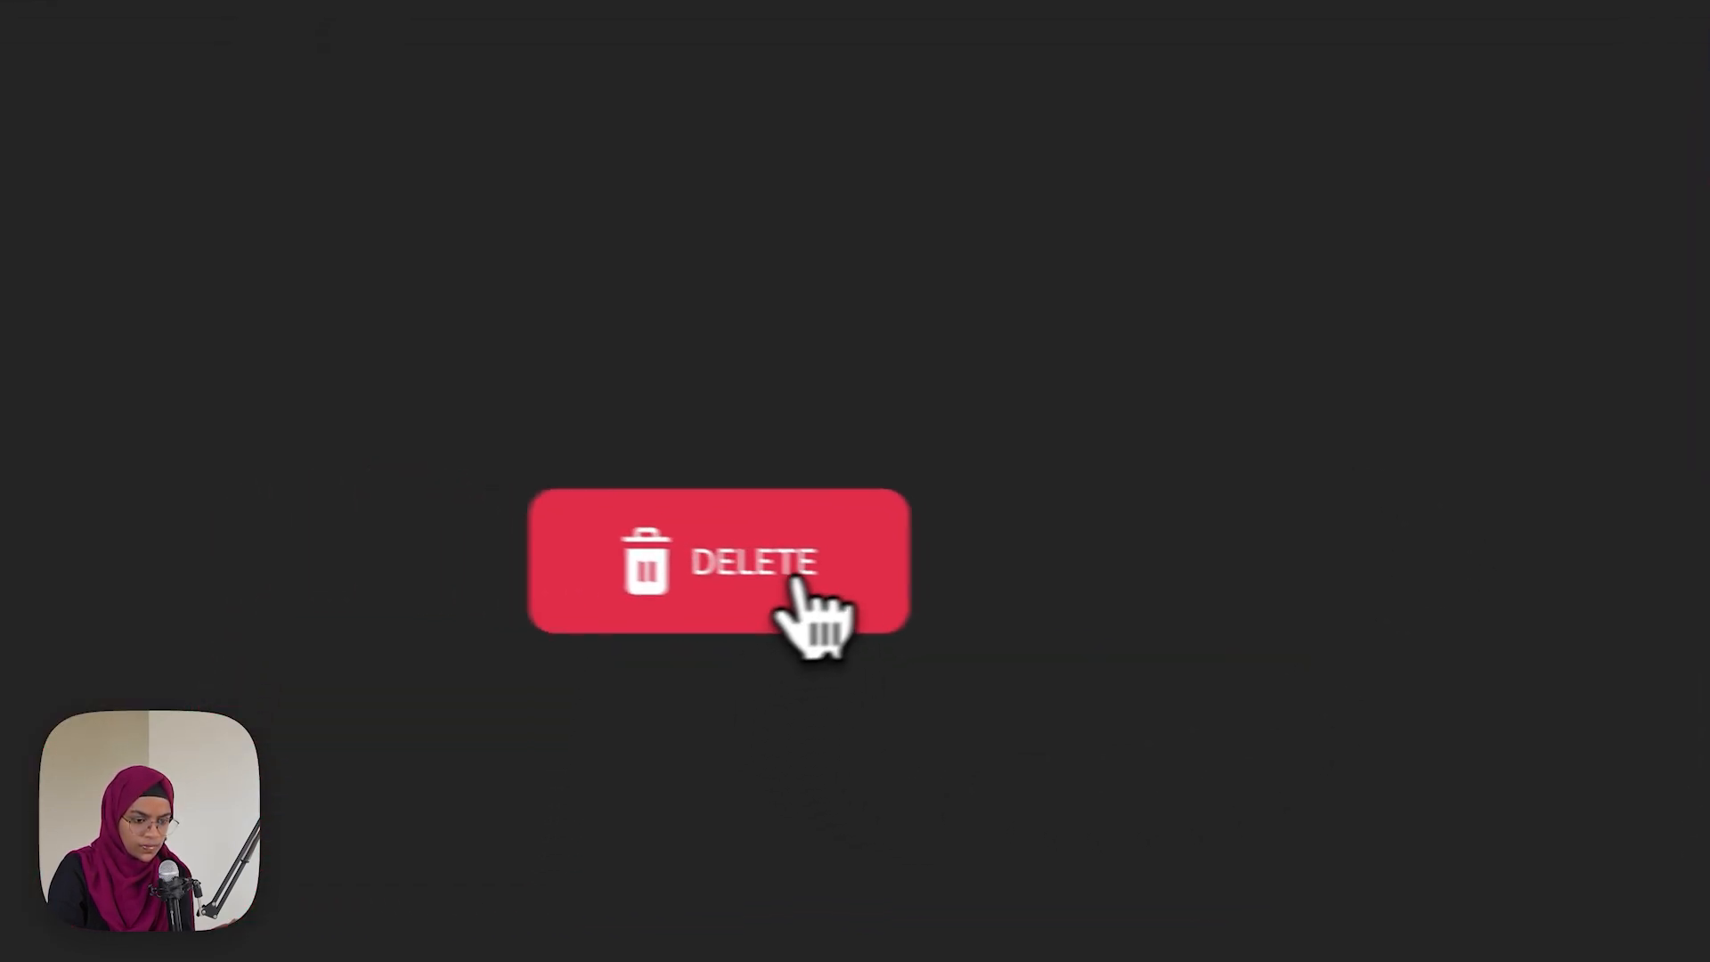
left_click(468, 661)
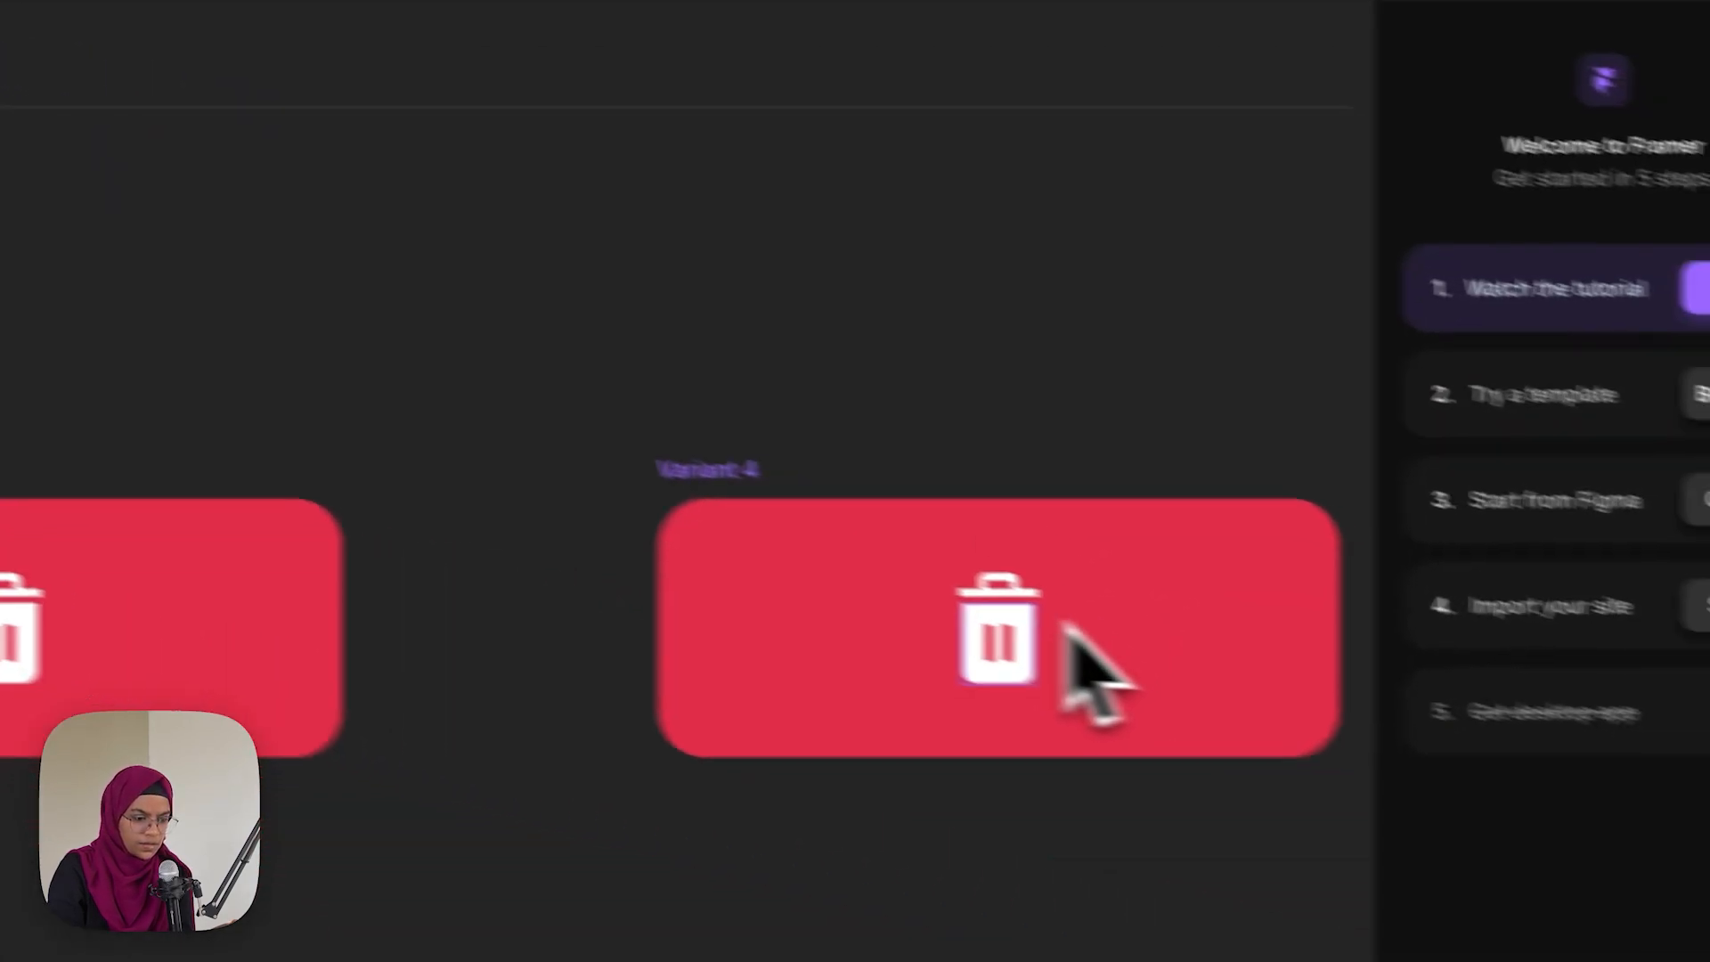
Adjust the Loop effect's transition on Variant 4's trash icon and preview the variant
left_click(1020, 628)
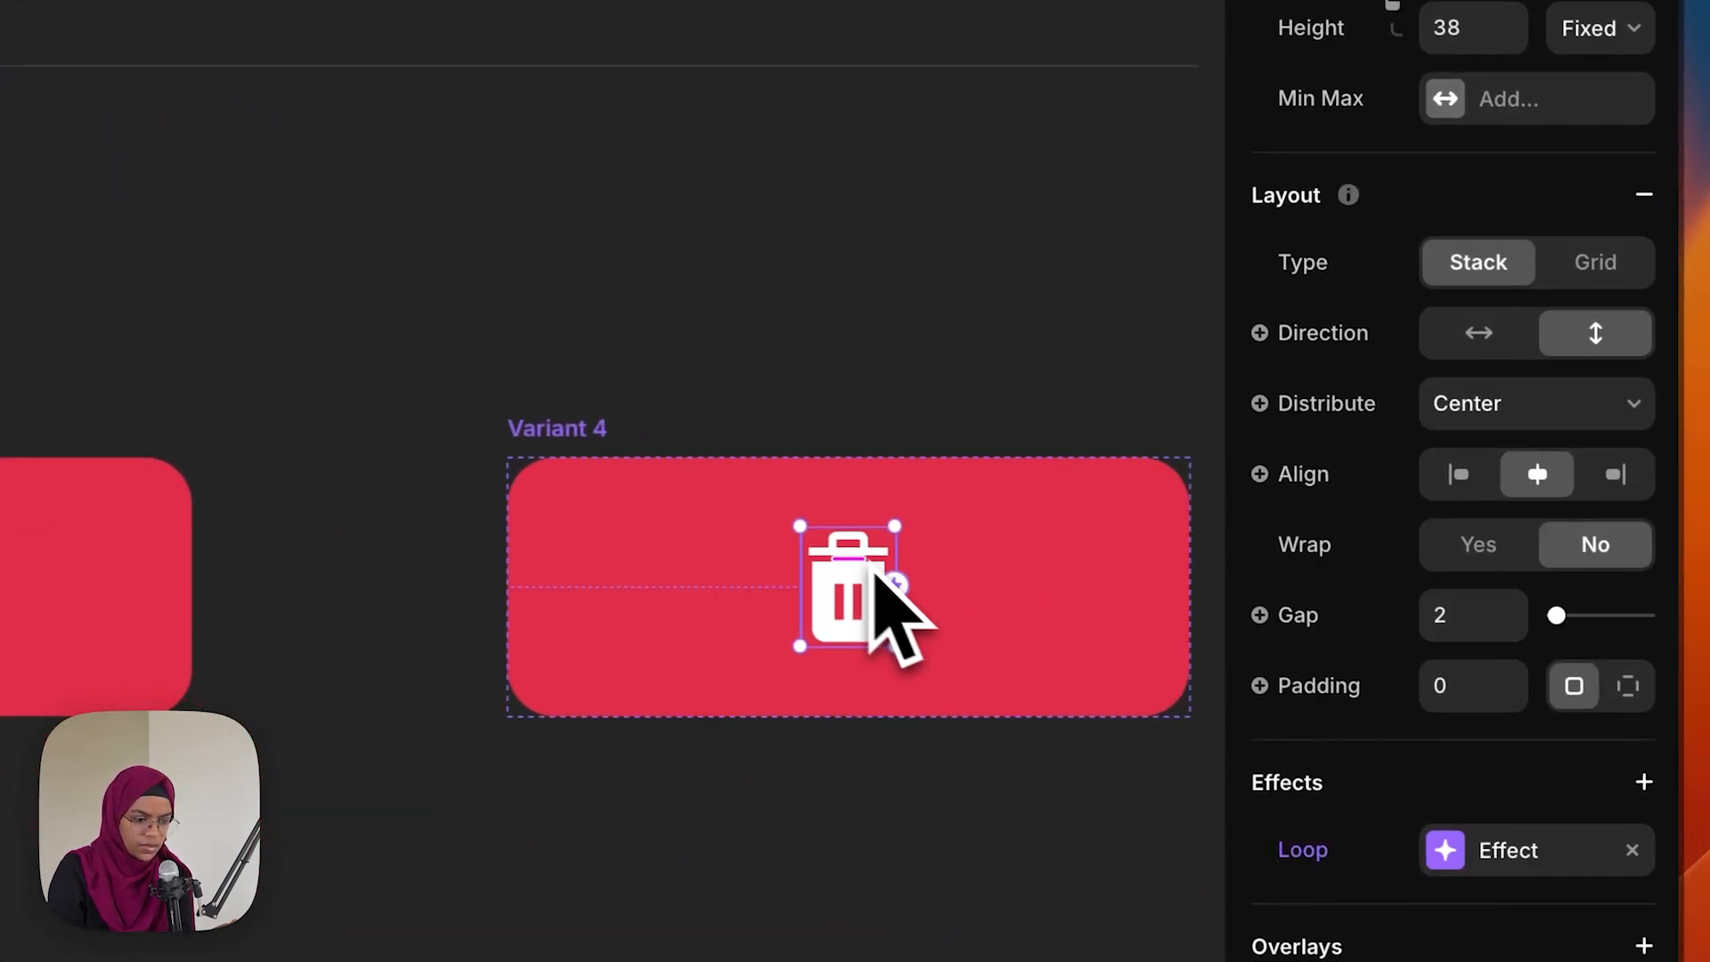
left_click(1666, 893)
left_click(1124, 887)
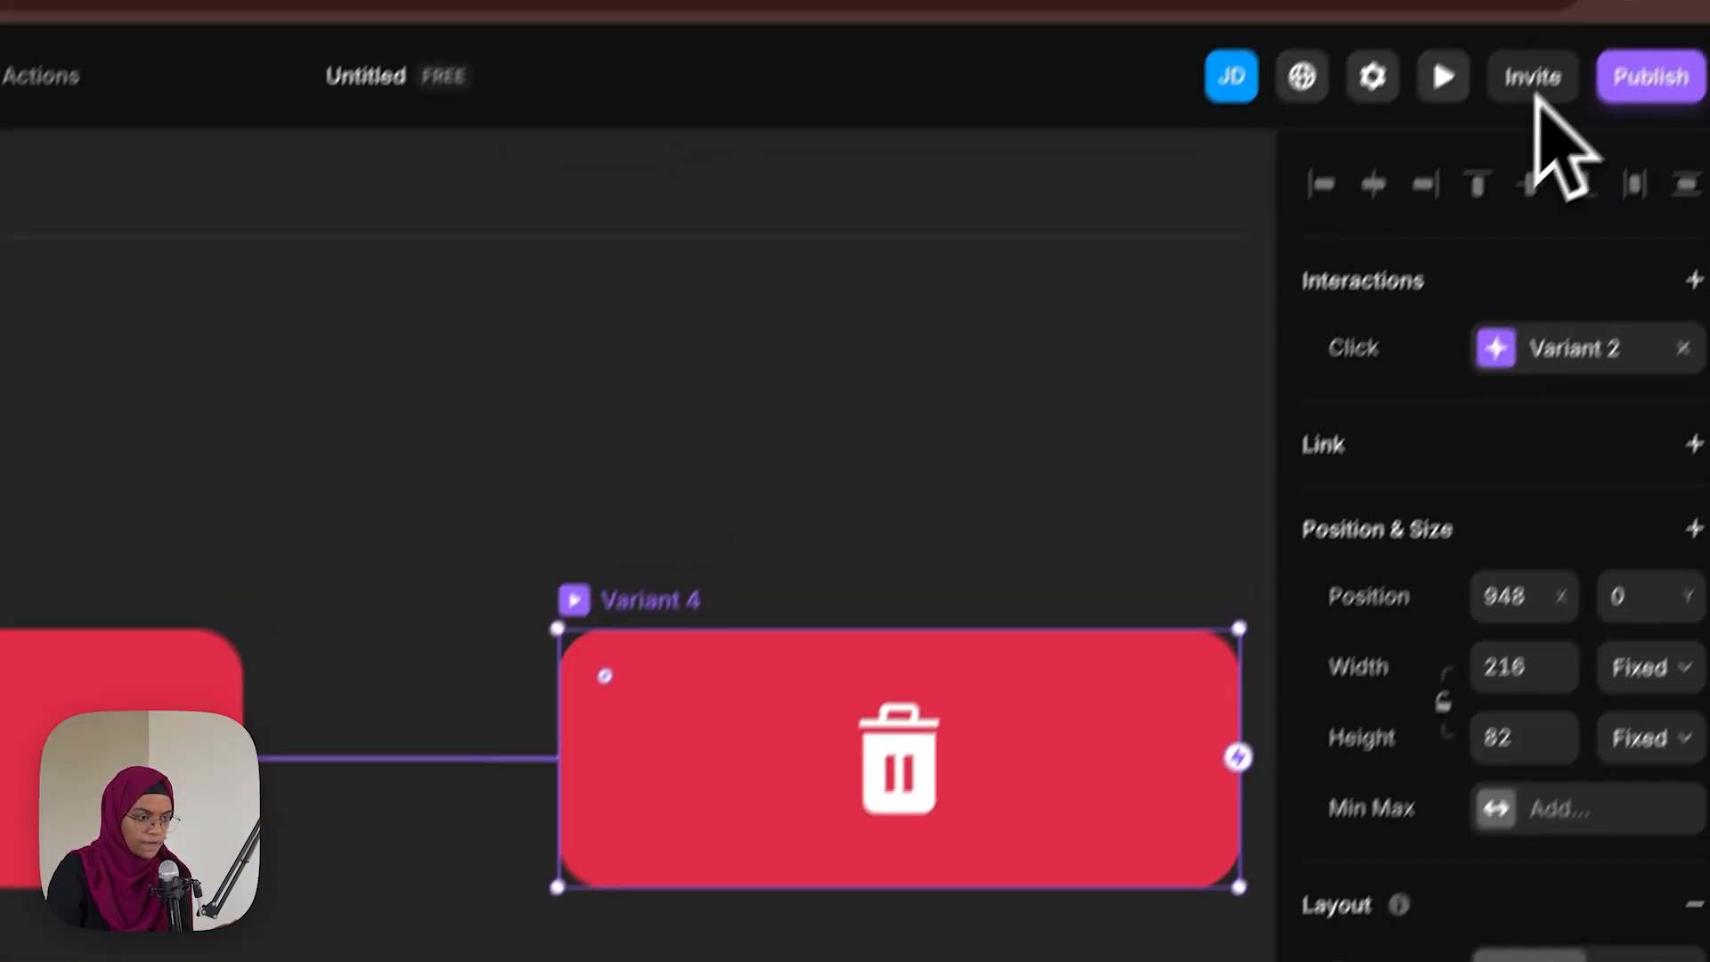
left_click(1397, 141)
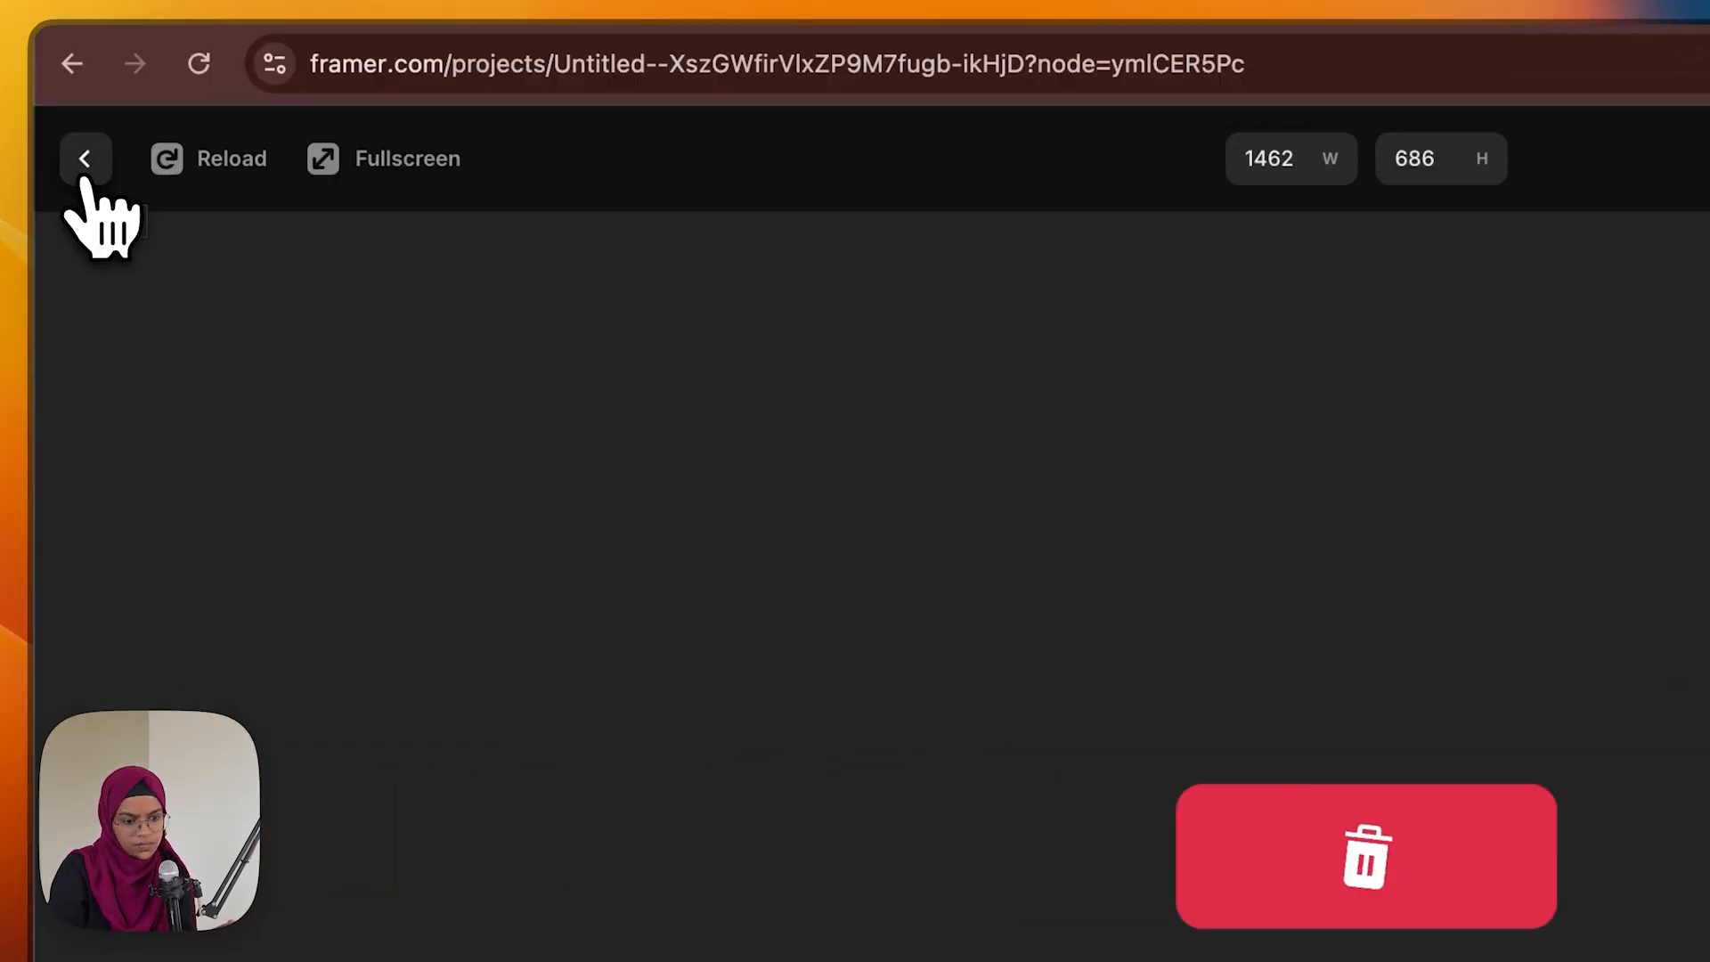
left_click(54, 130)
Create Variant 5 after Variant 4 and give it a Phosphor icon coloured #000000
left_click(710, 539)
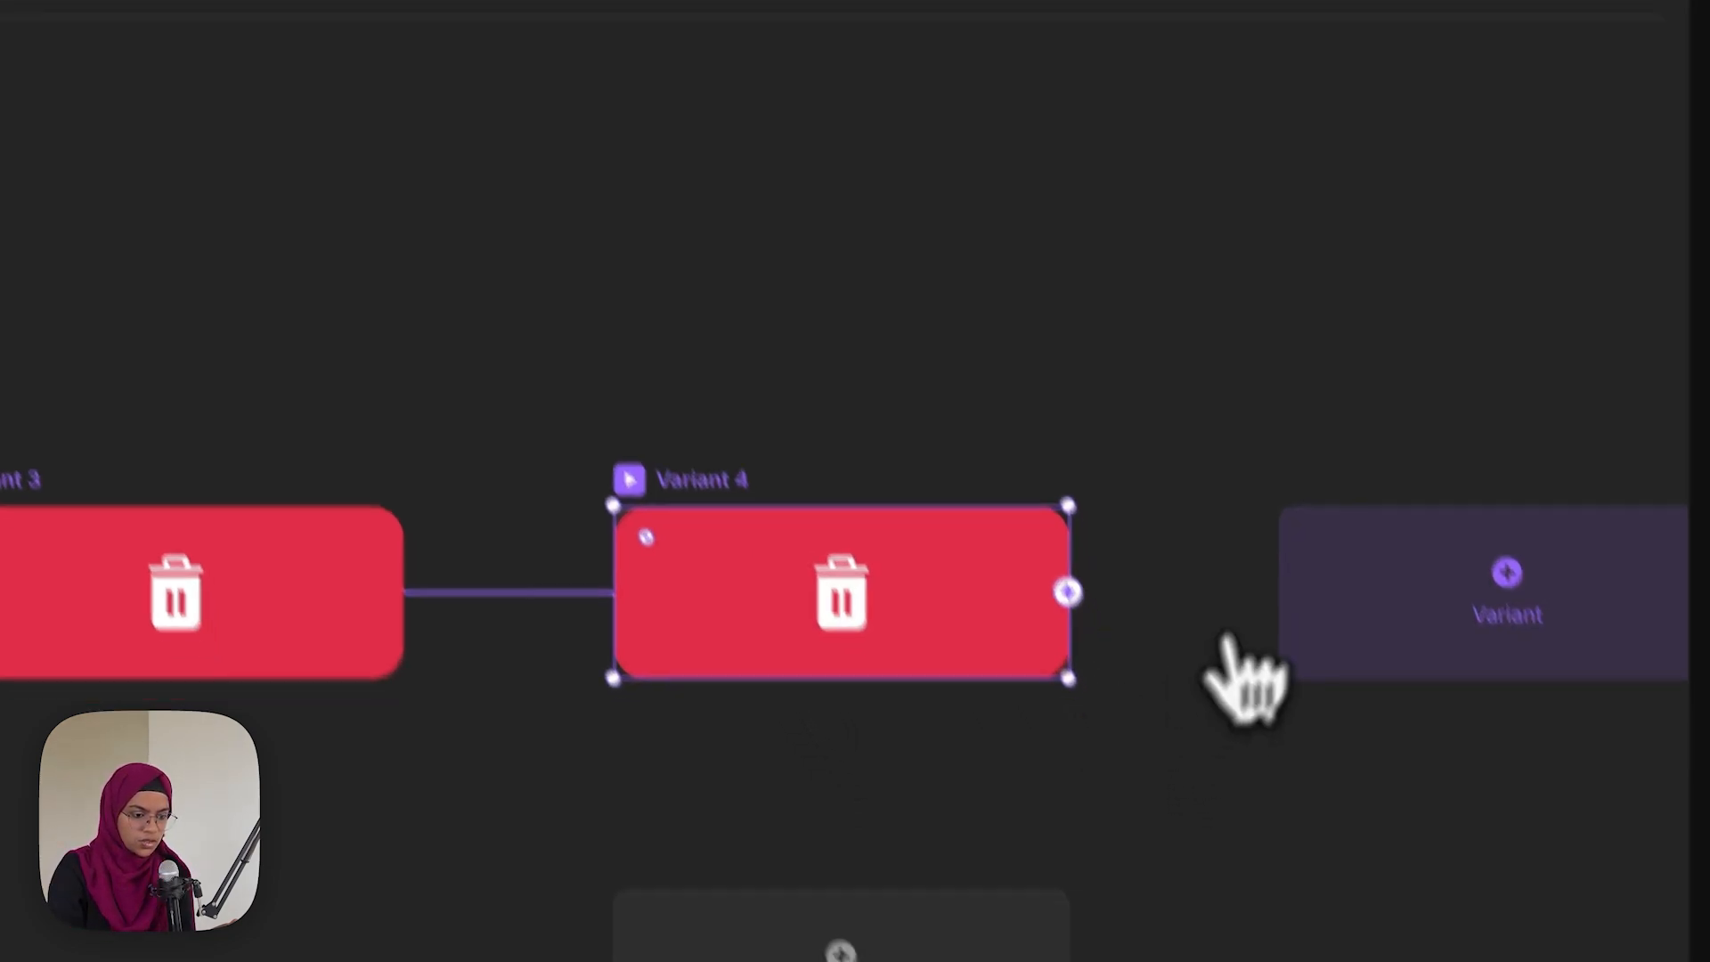
left_click(1371, 638)
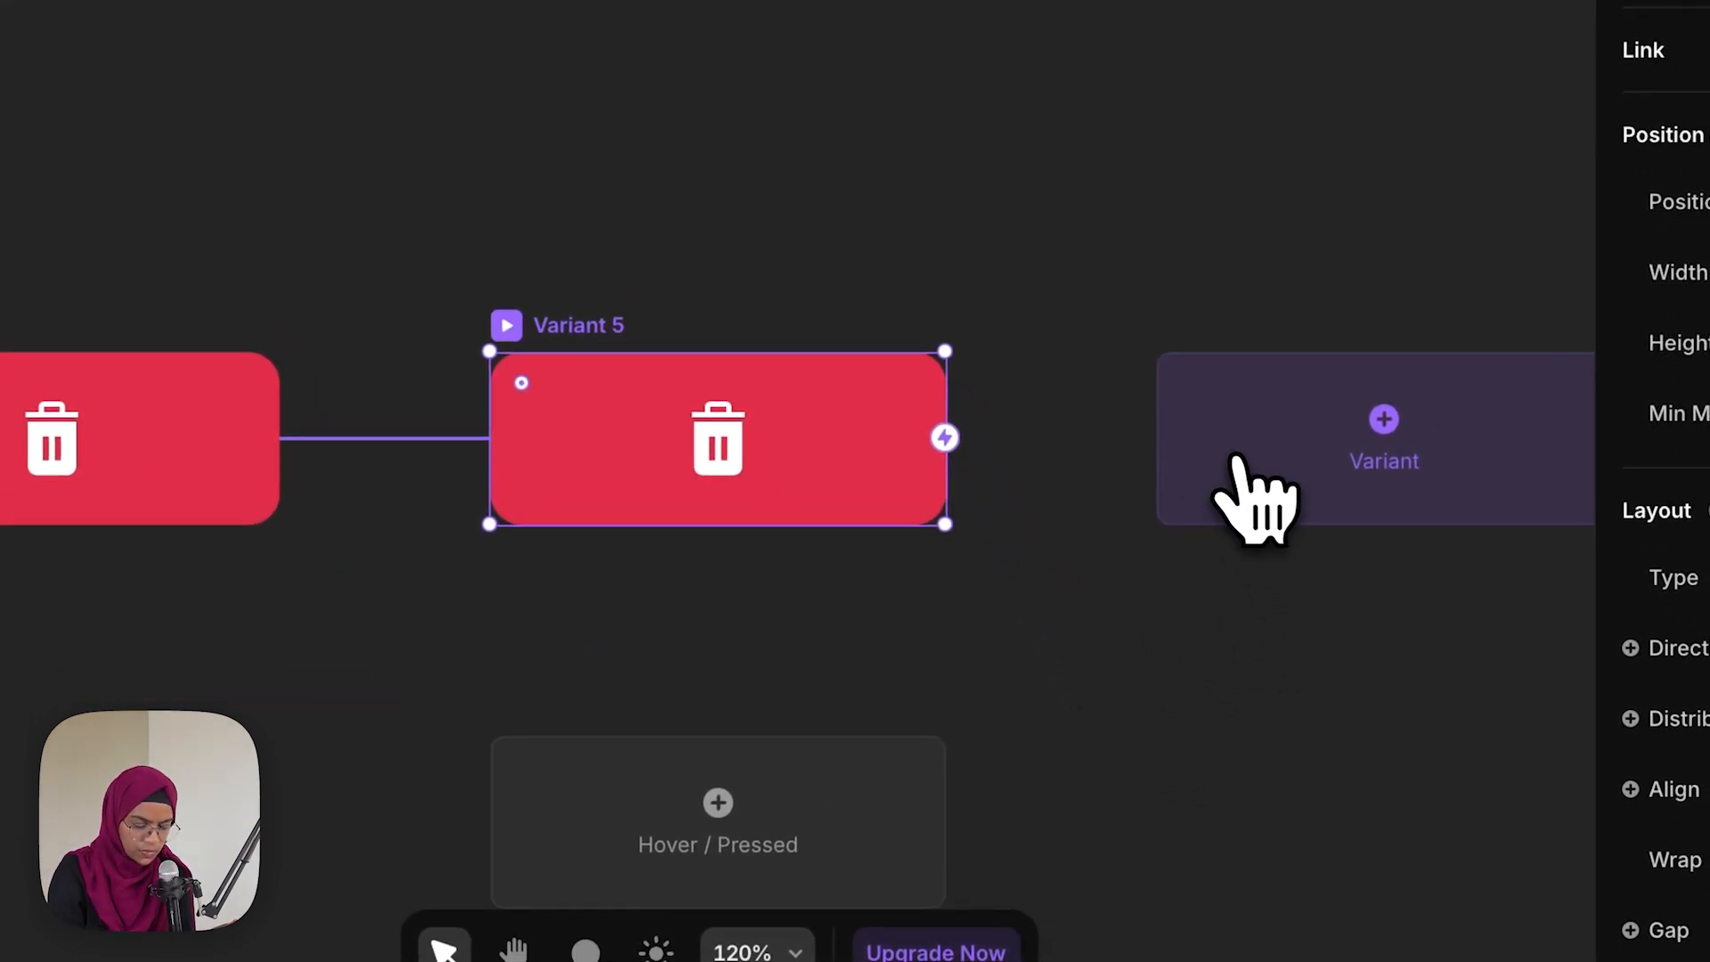
left_click(726, 434)
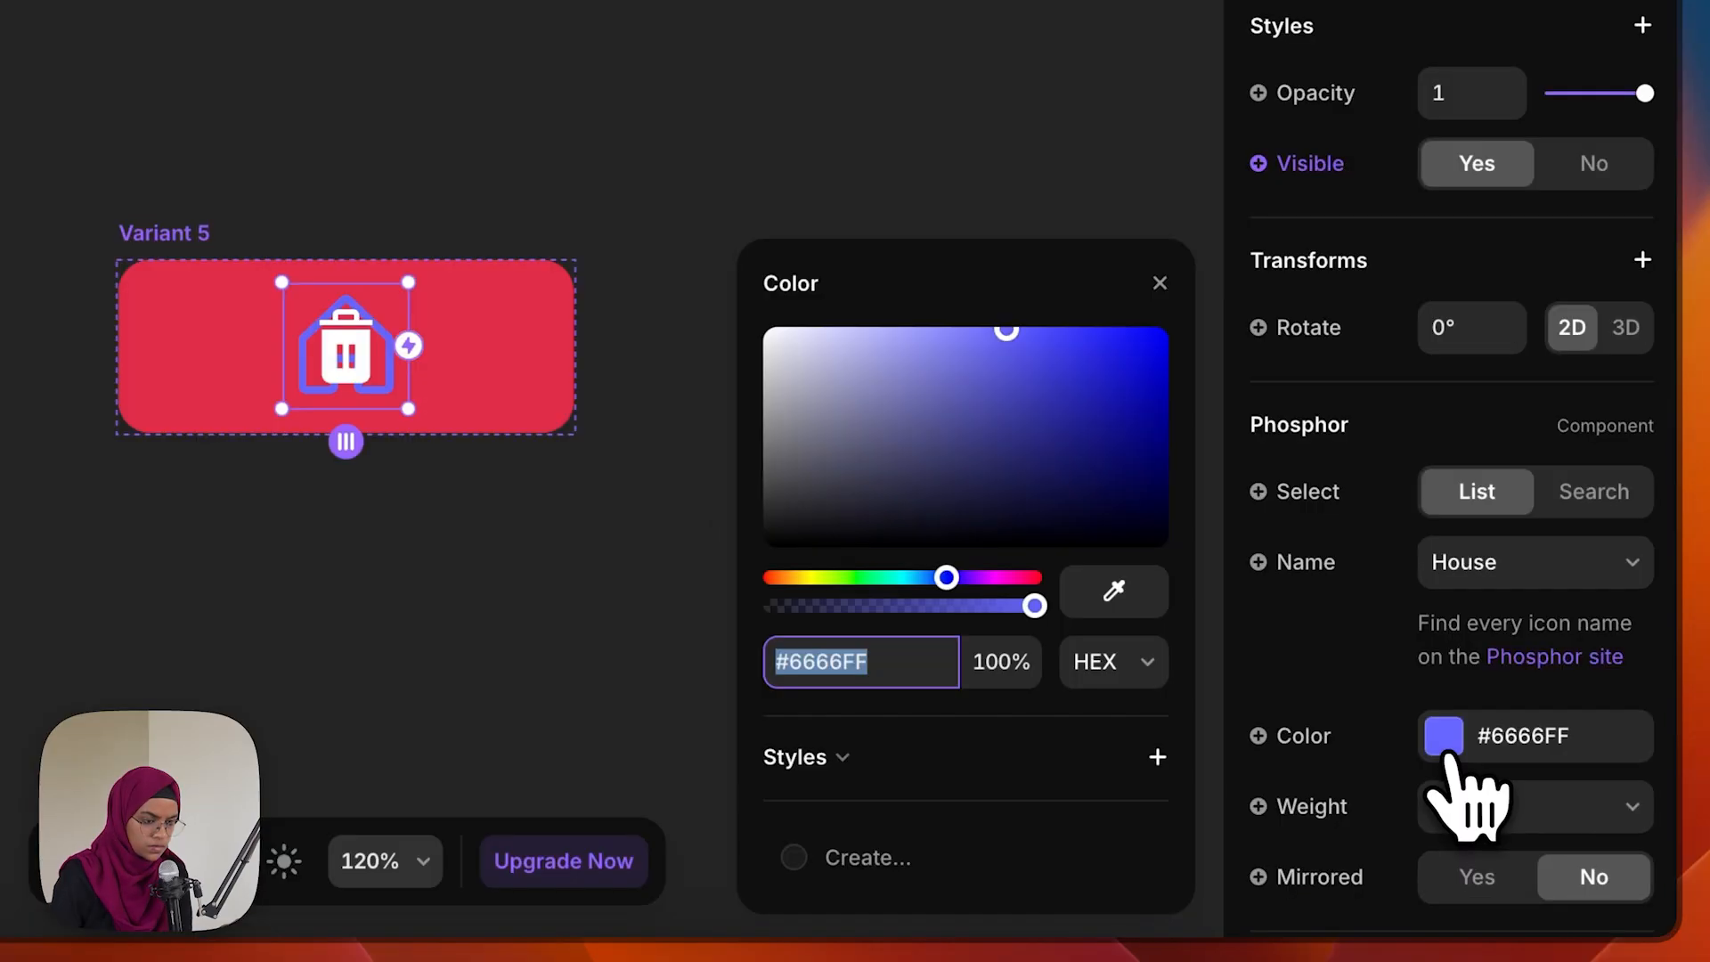
left_click_drag(1124, 482, 1269, 623)
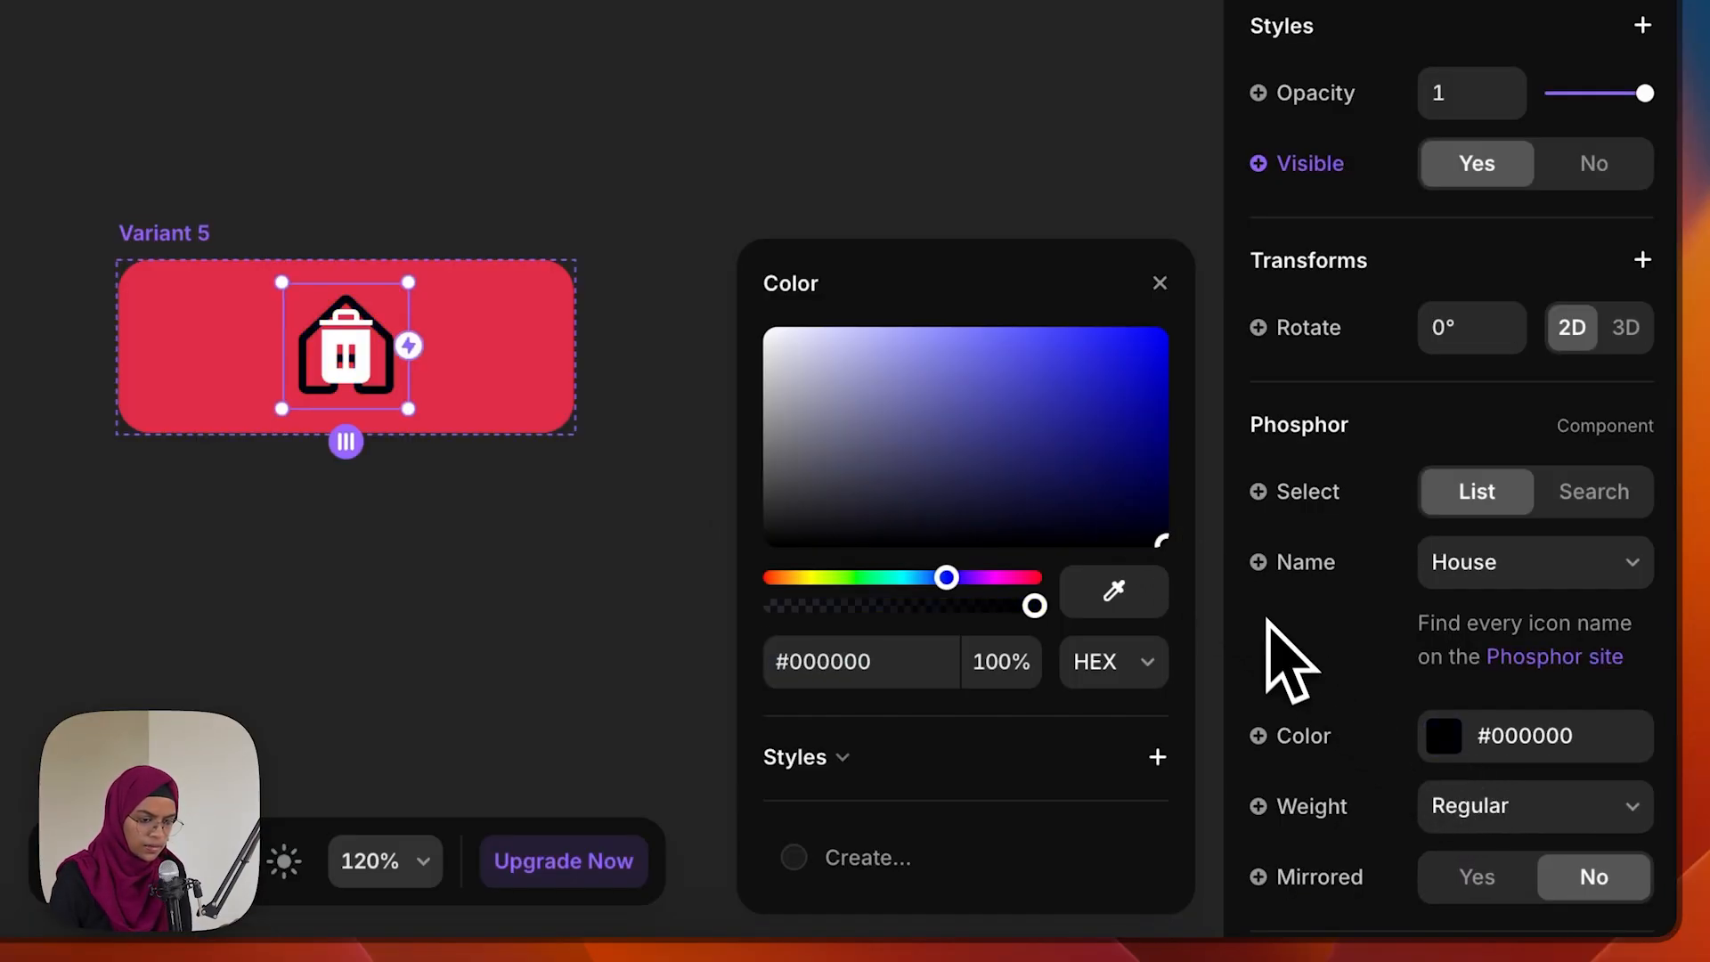
Set the Phosphor icon's width and height in Variant 5 to 30
scroll(1443, 298, "up", 10)
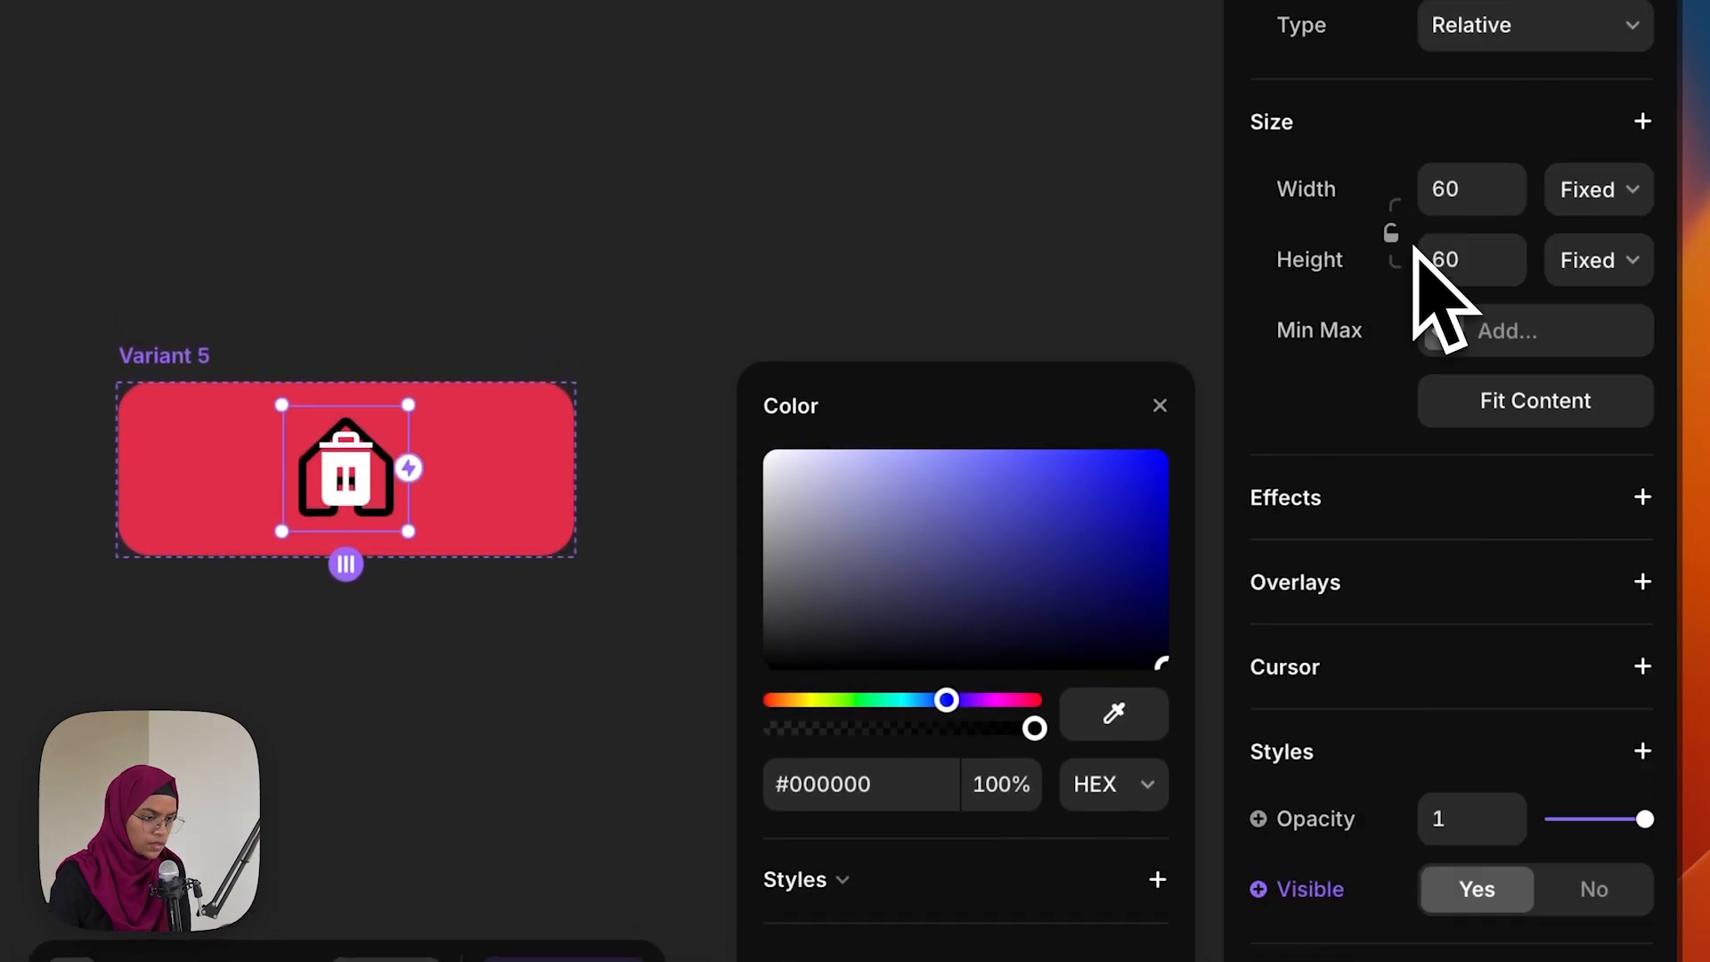
left_click(1448, 237)
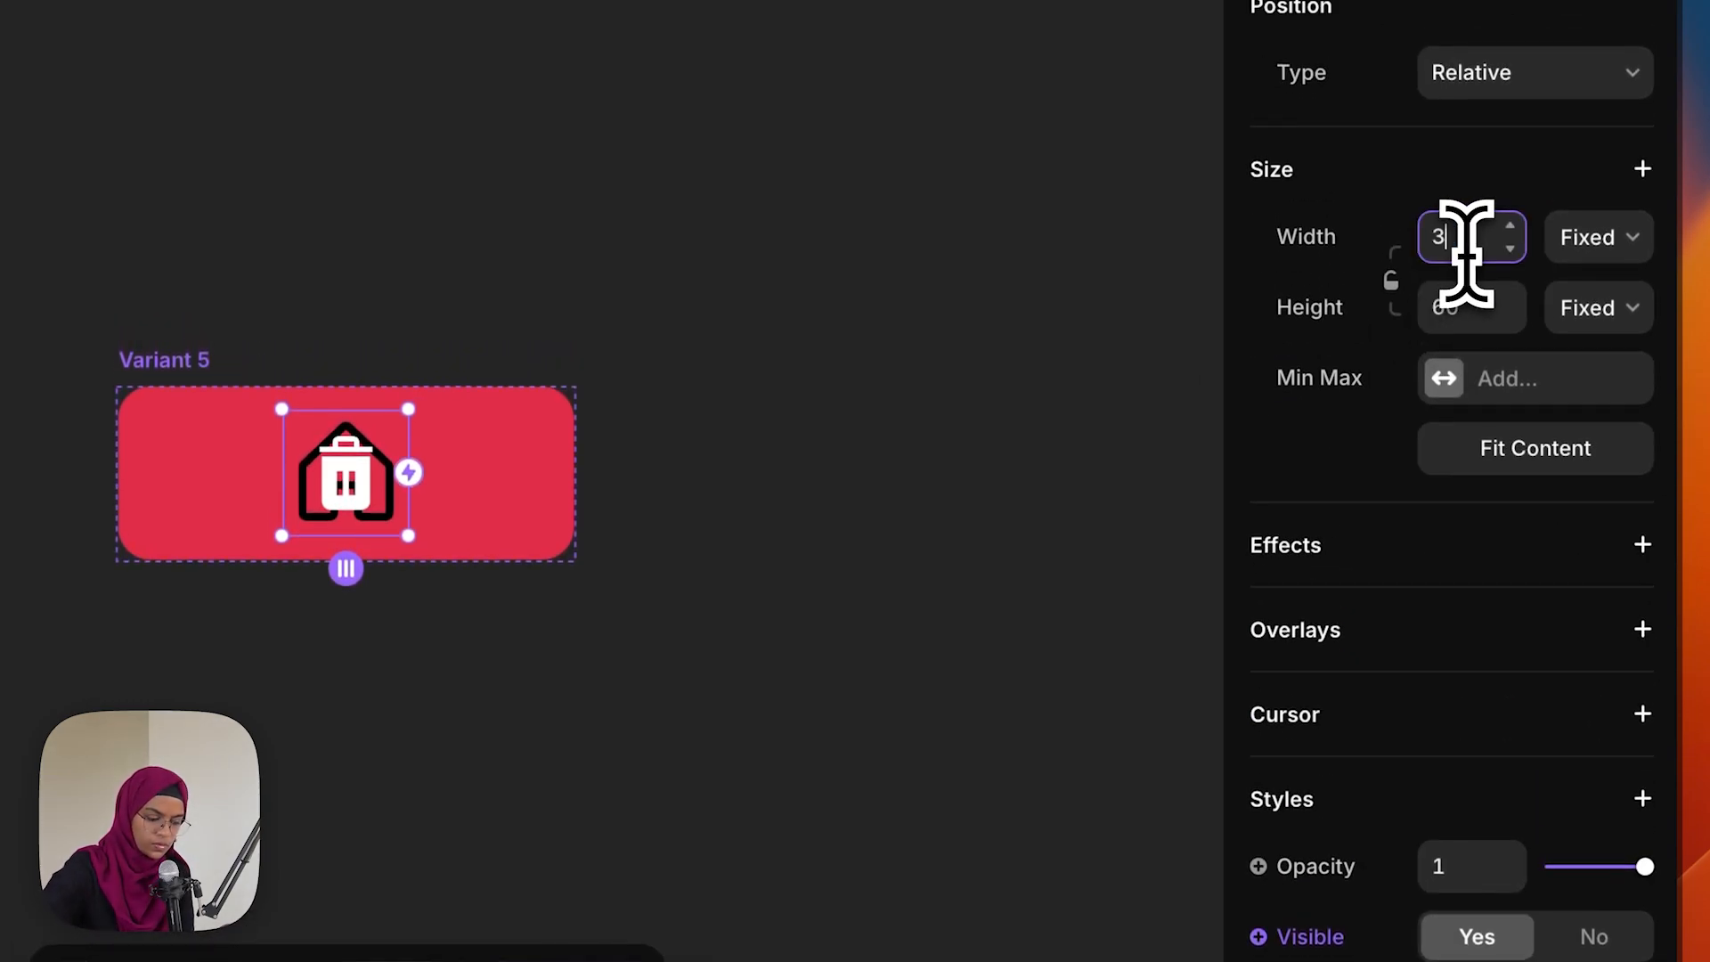
type("30")
left_click(1474, 312)
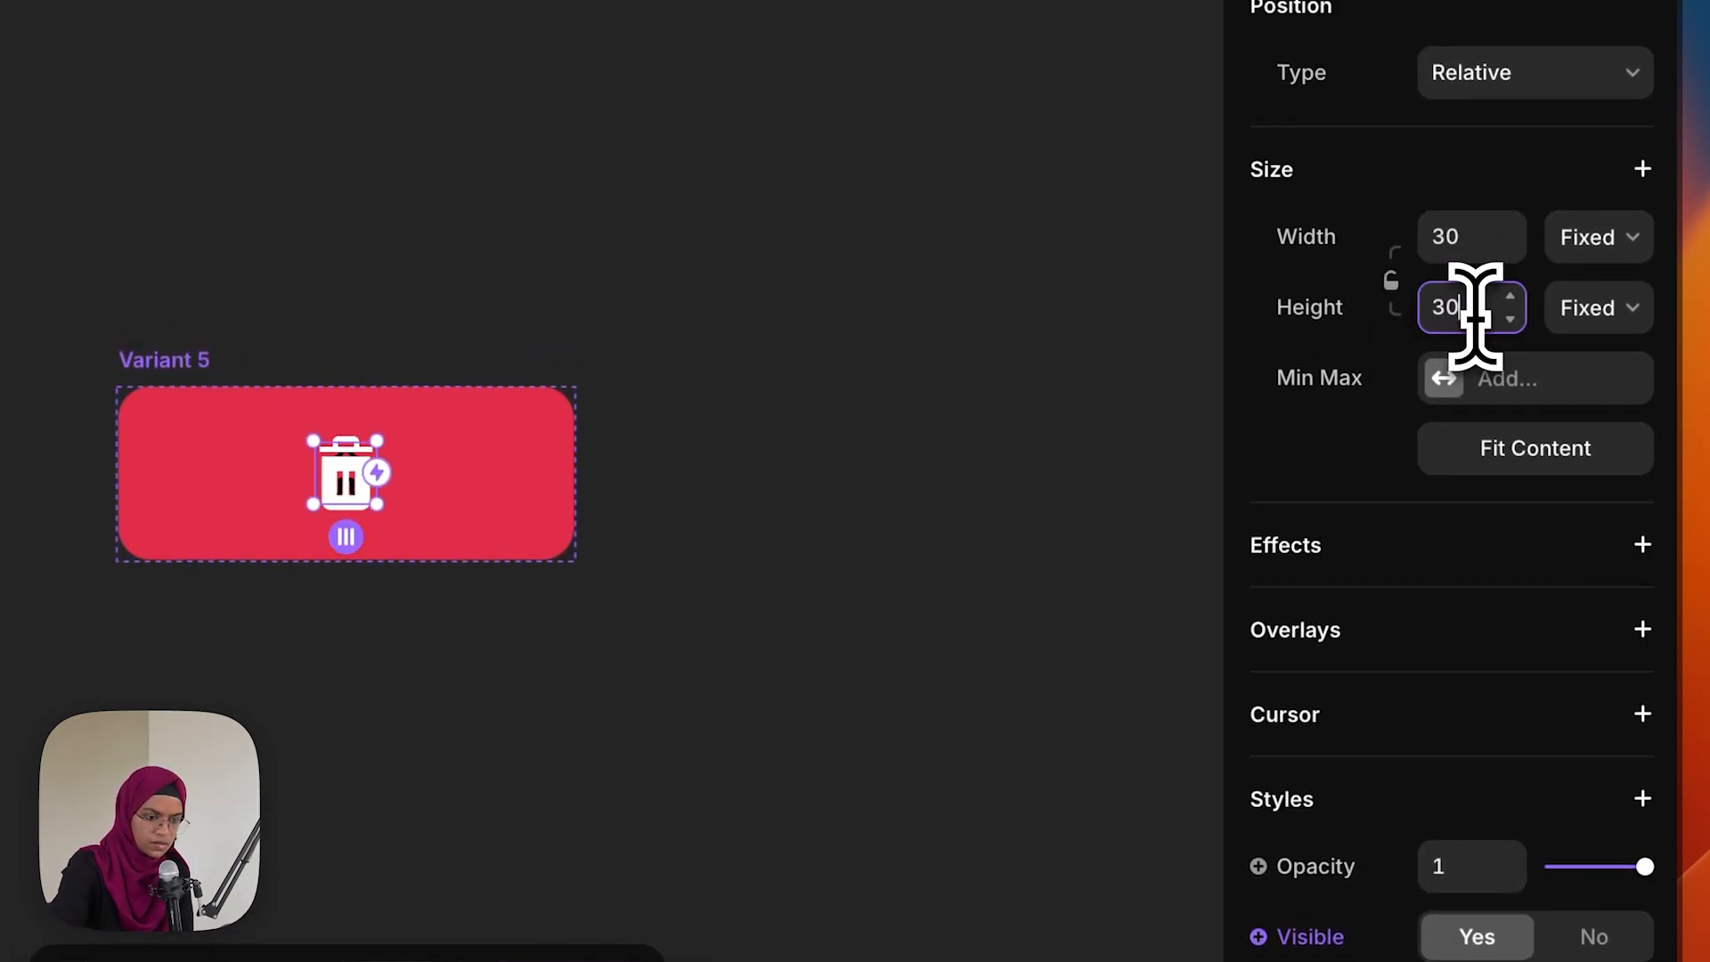
Change the Phosphor icon in Variant 5 from House to Check
scroll(1425, 784, "down", 6)
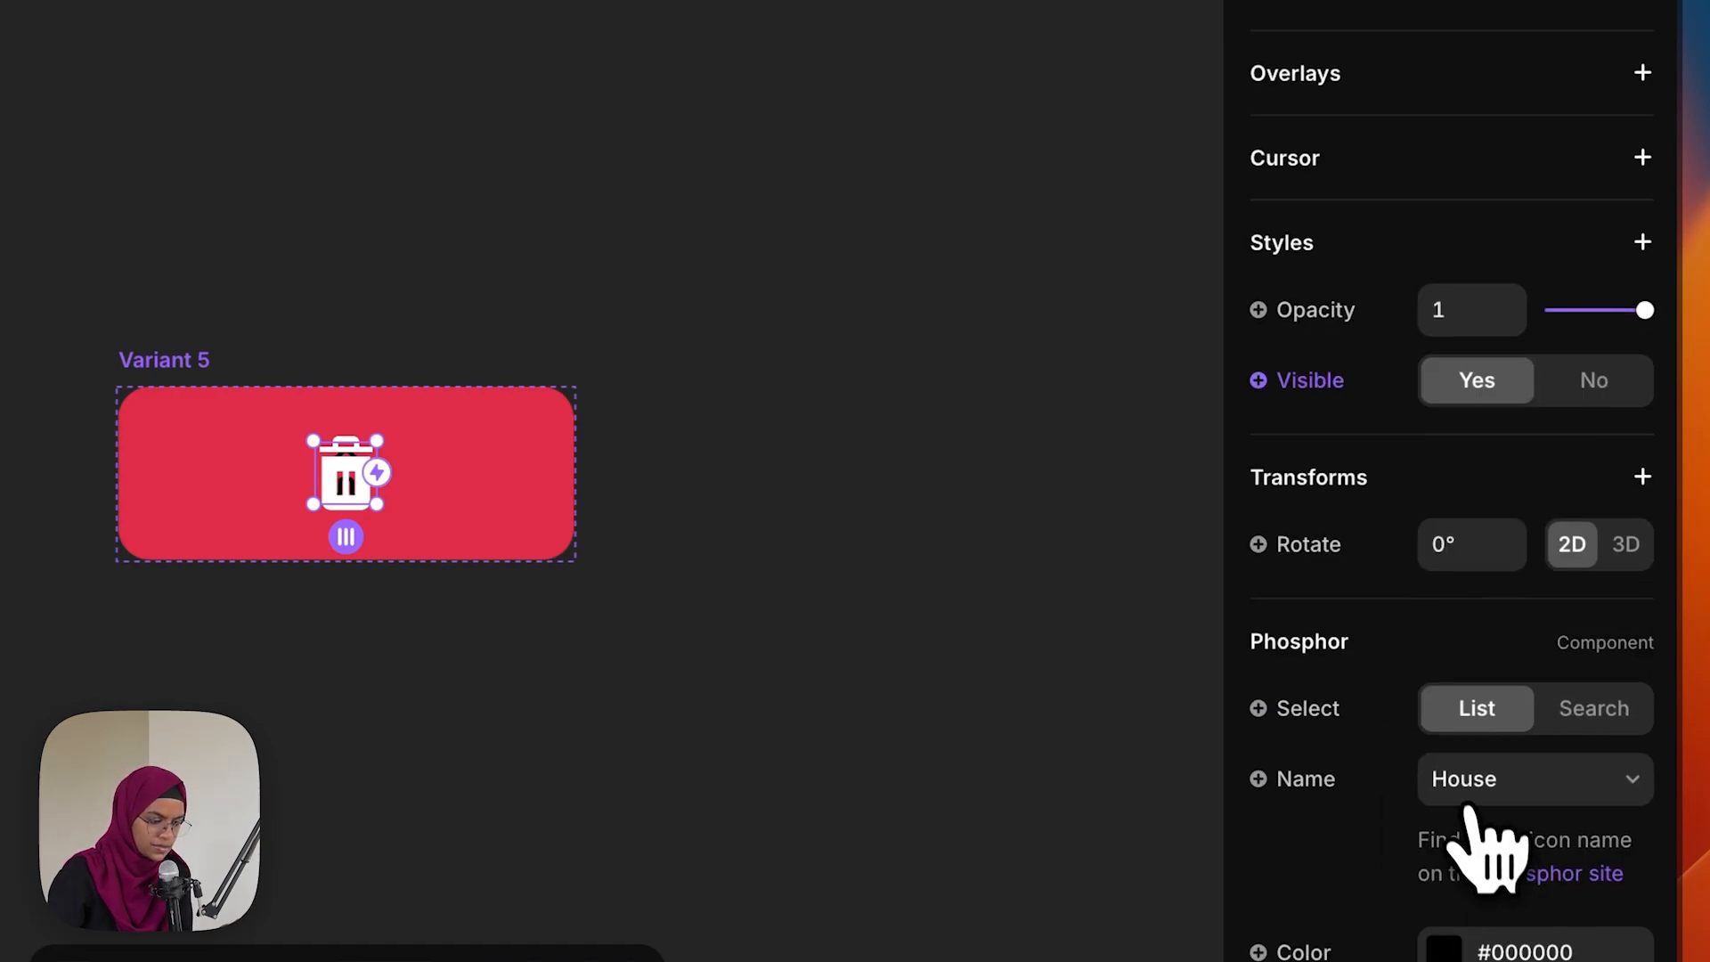
left_click(1486, 828)
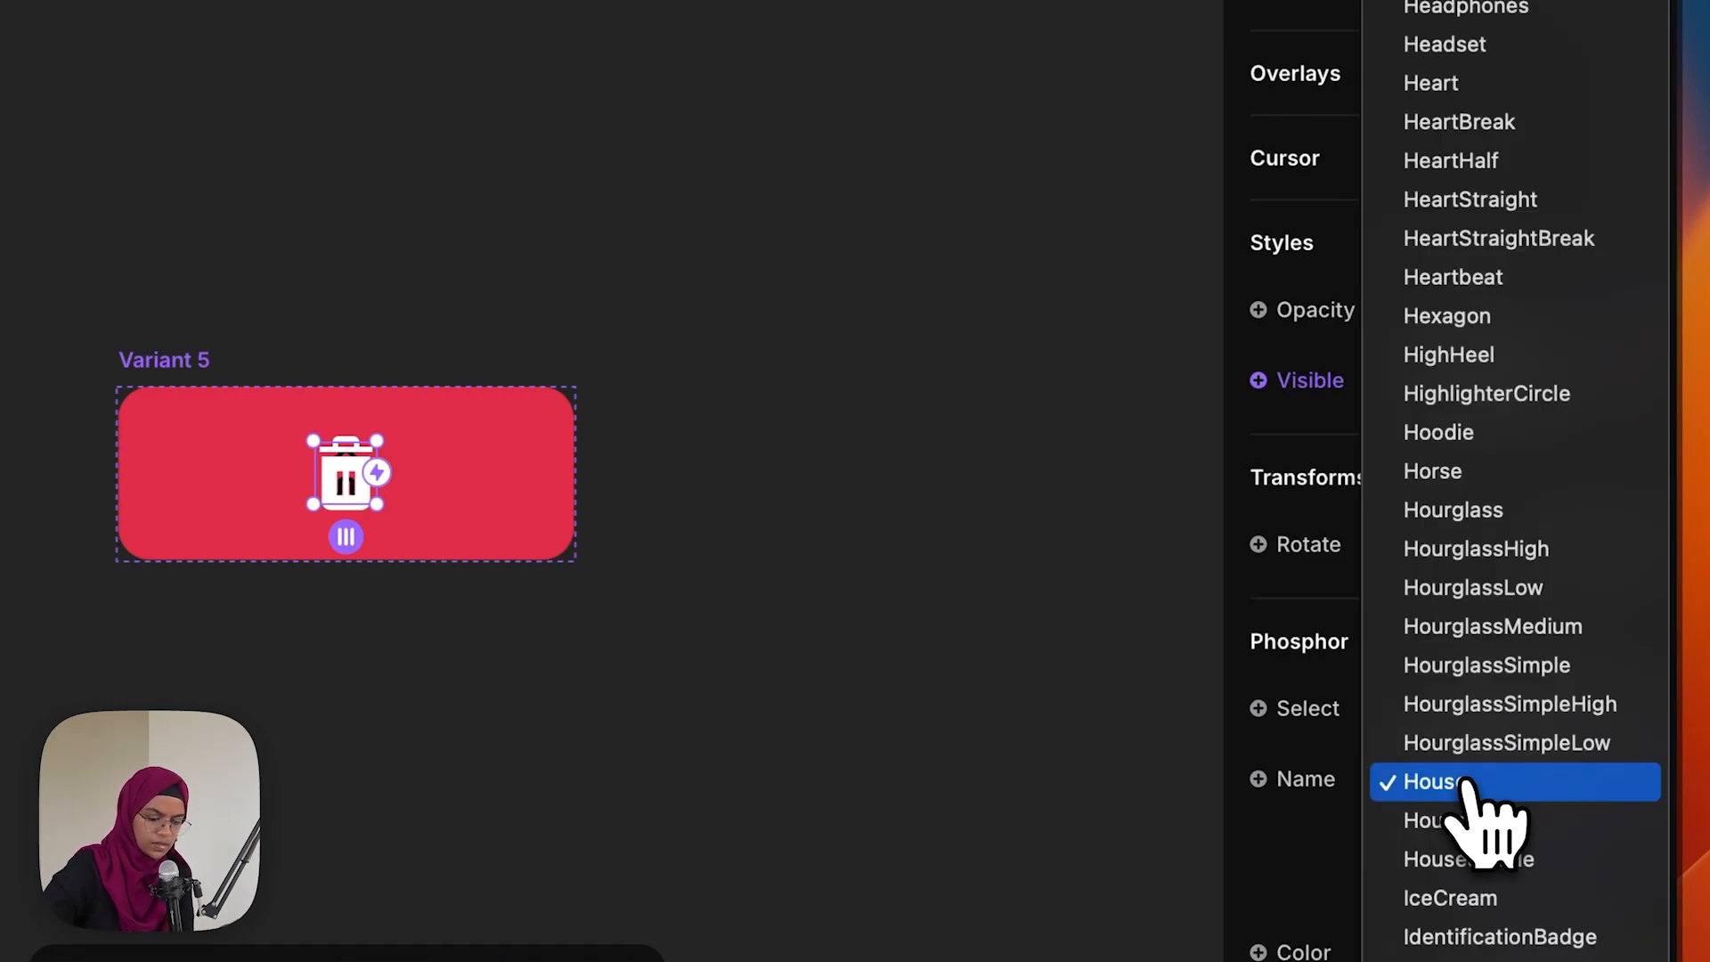
scroll(1665, 791, "down", 5)
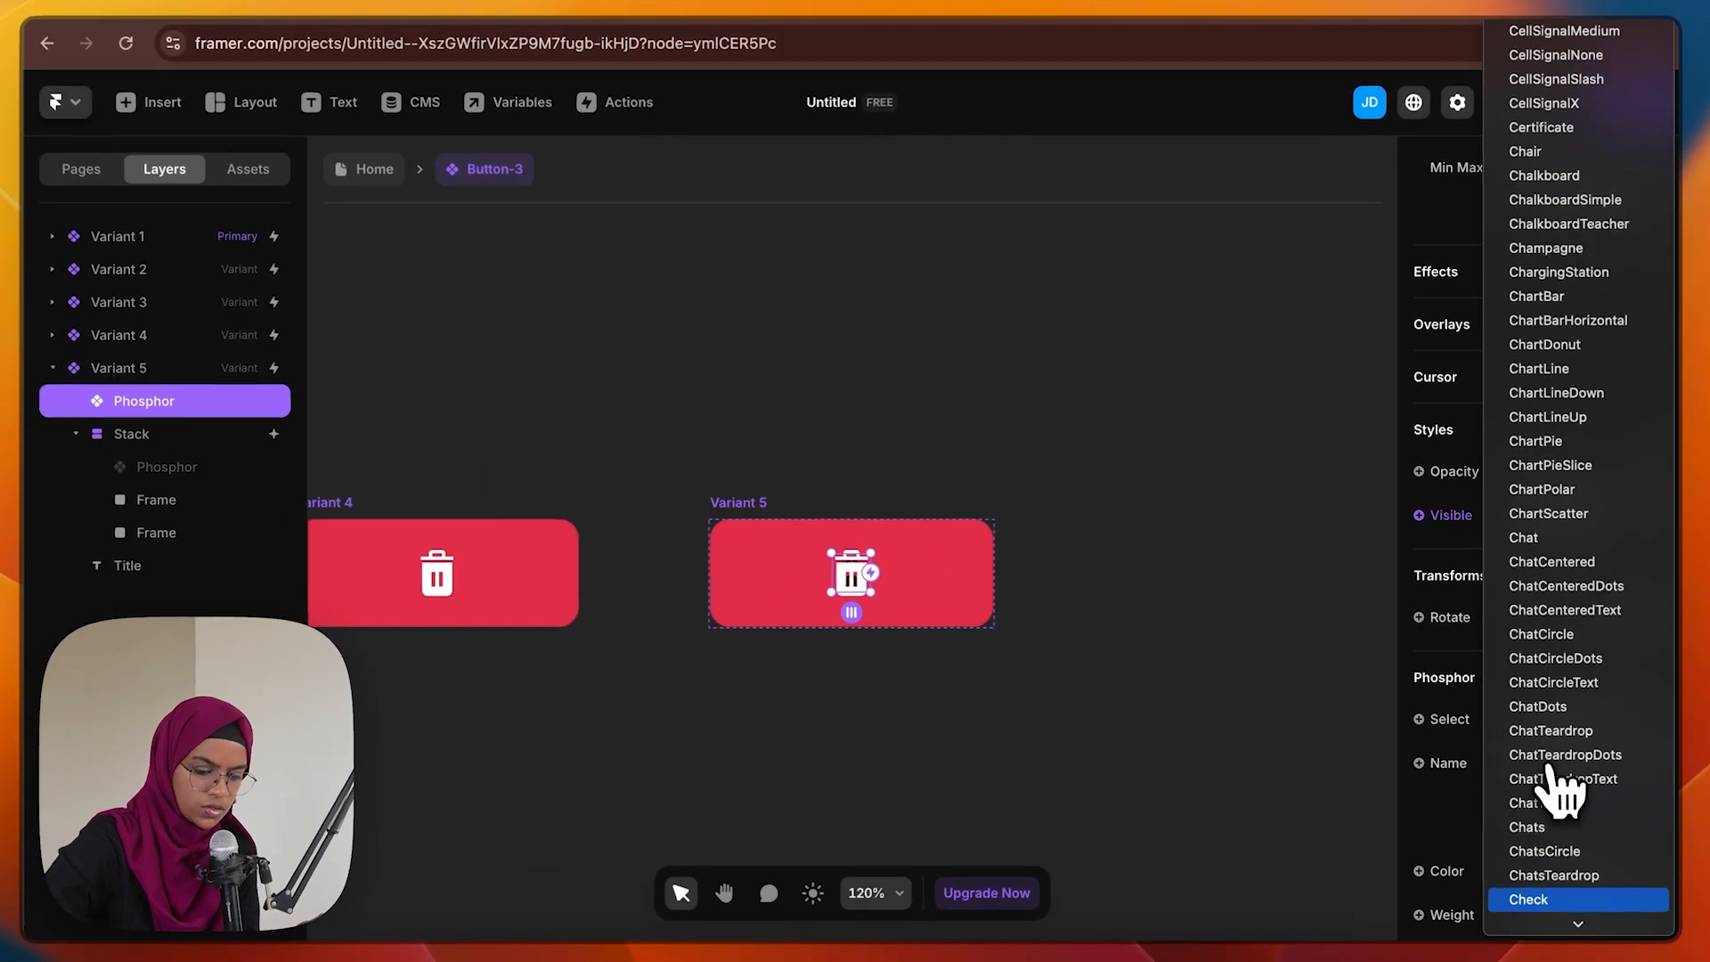
Set the trash lid frame in Variant 5 to Absolute positioning, tilt it clockwise and move it down over the can body
left_click(864, 623)
left_click(864, 623)
scroll(860, 641, "up", 5)
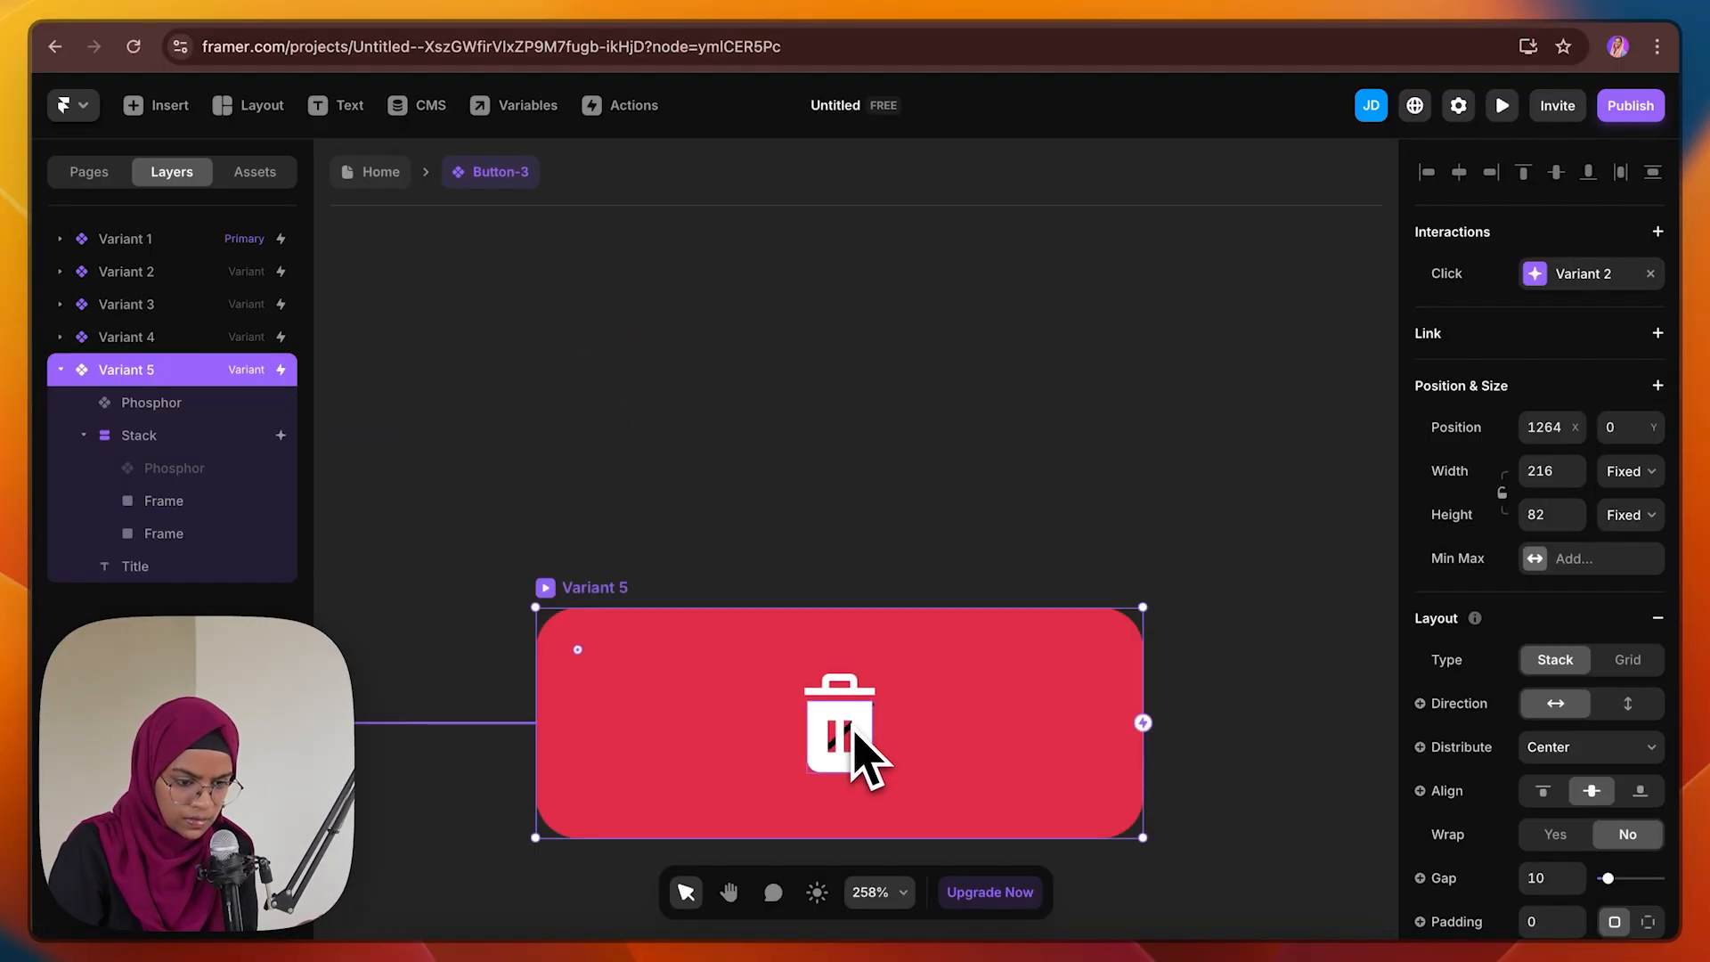
scroll(855, 641, "up", 1)
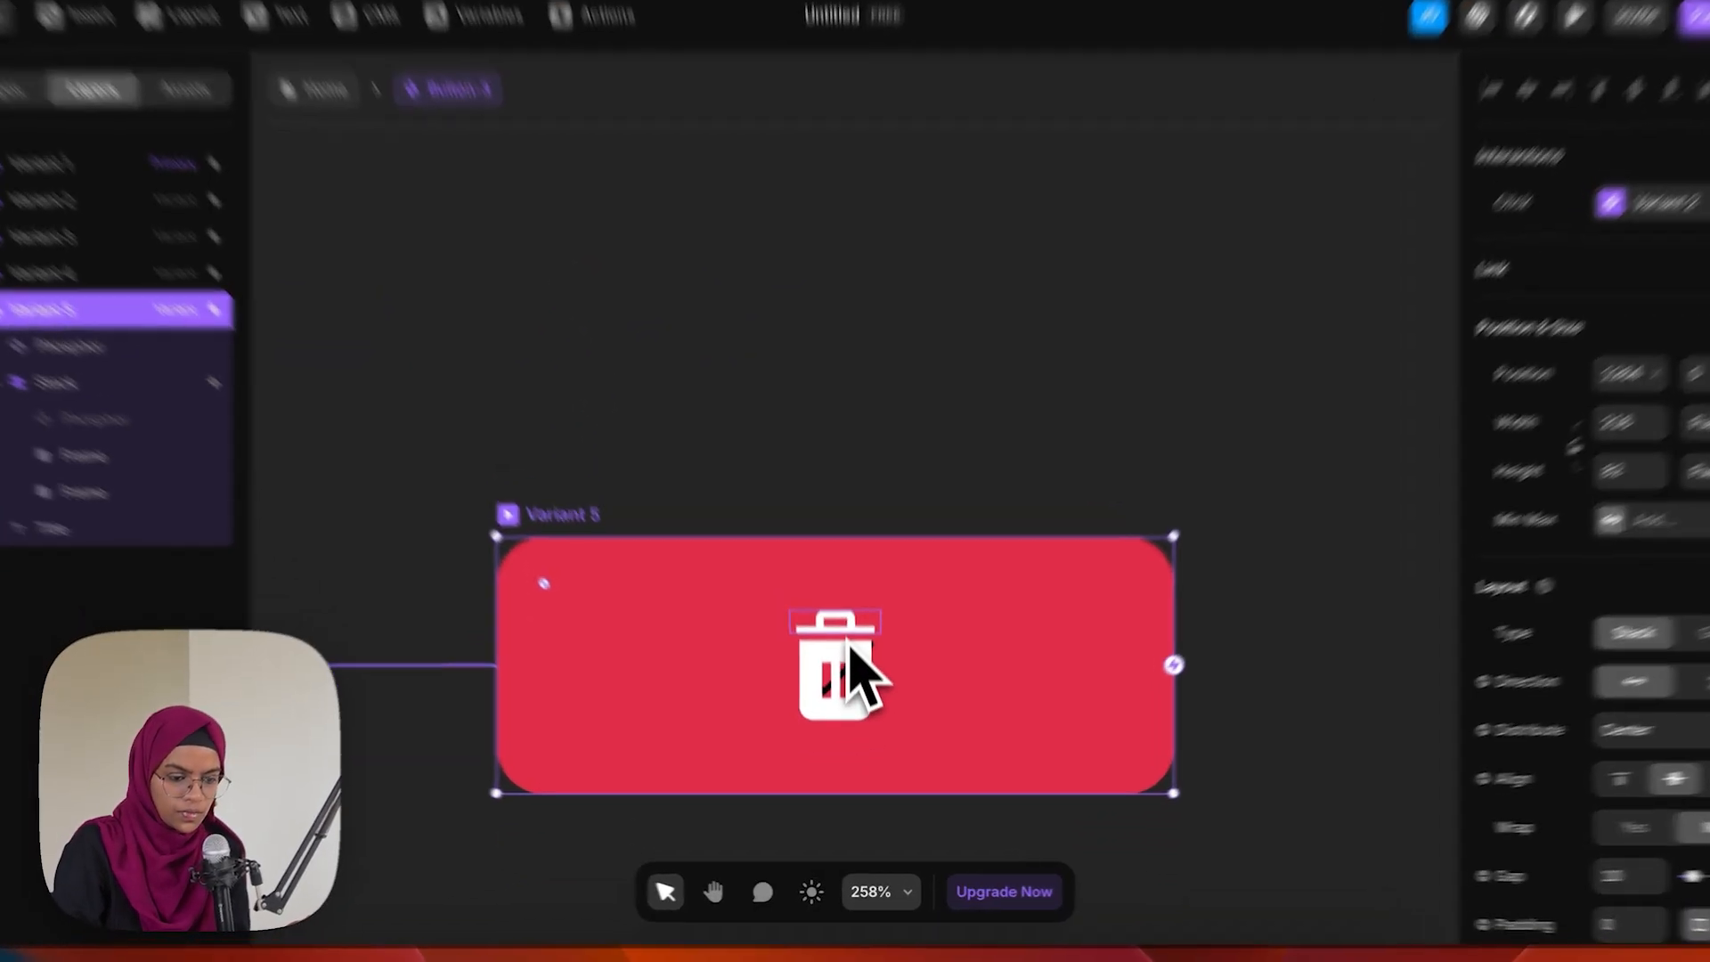
left_click(847, 666)
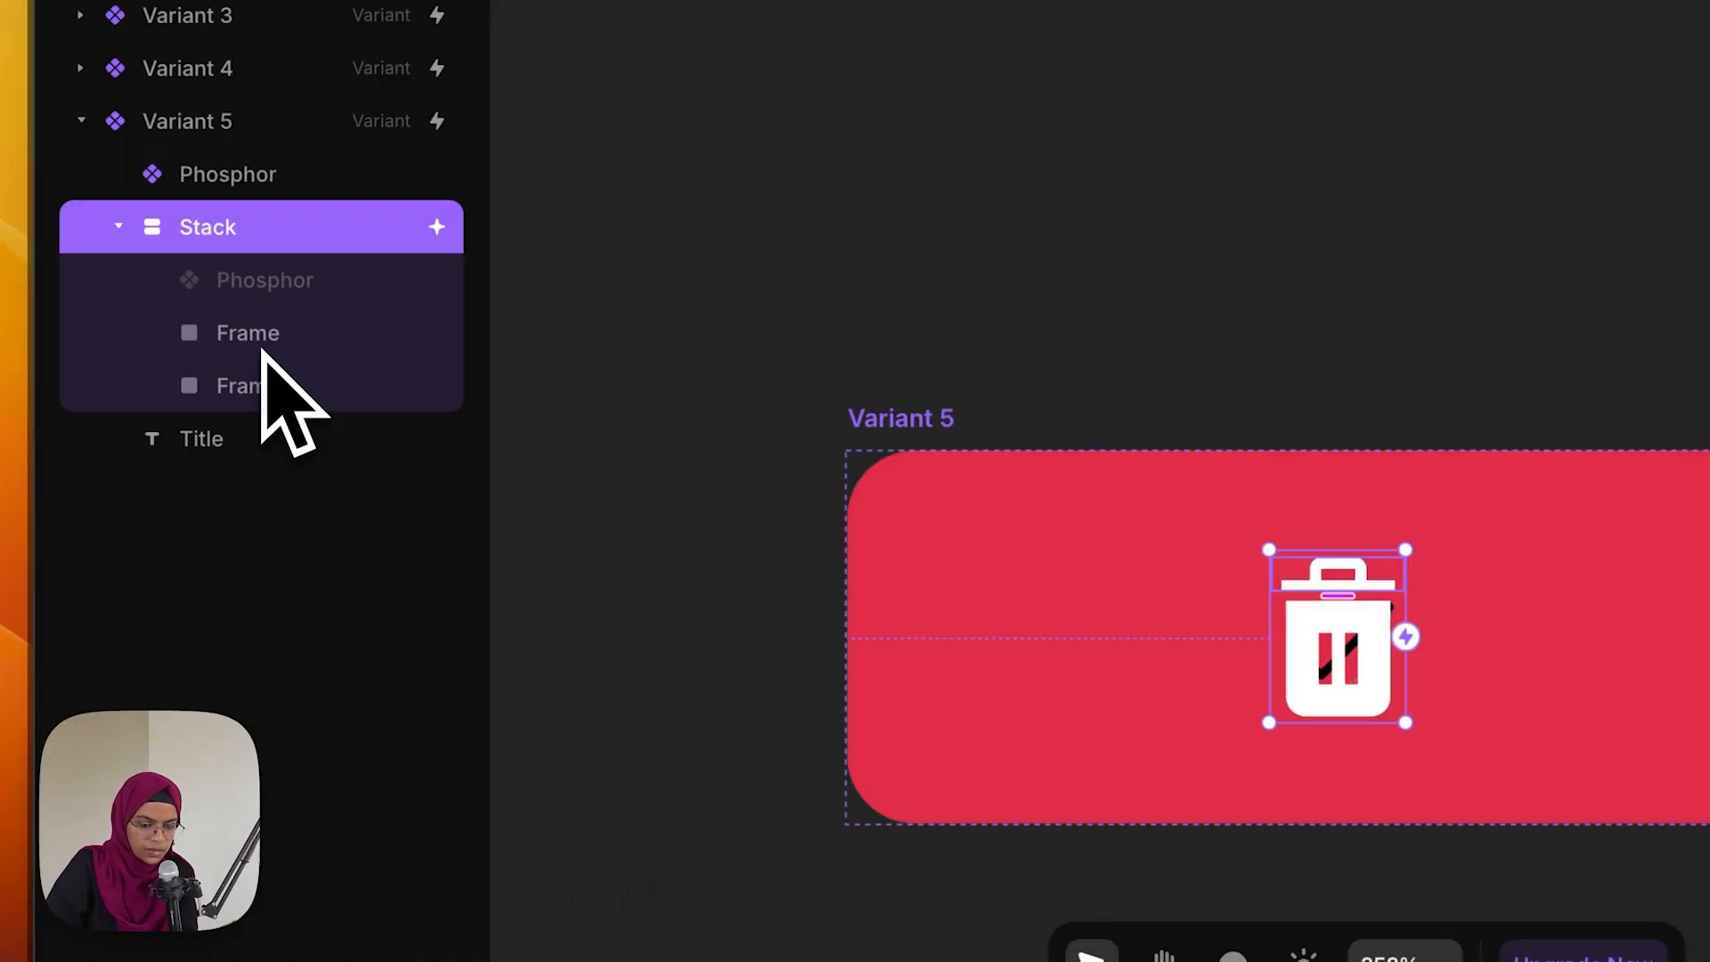
left_click(261, 349)
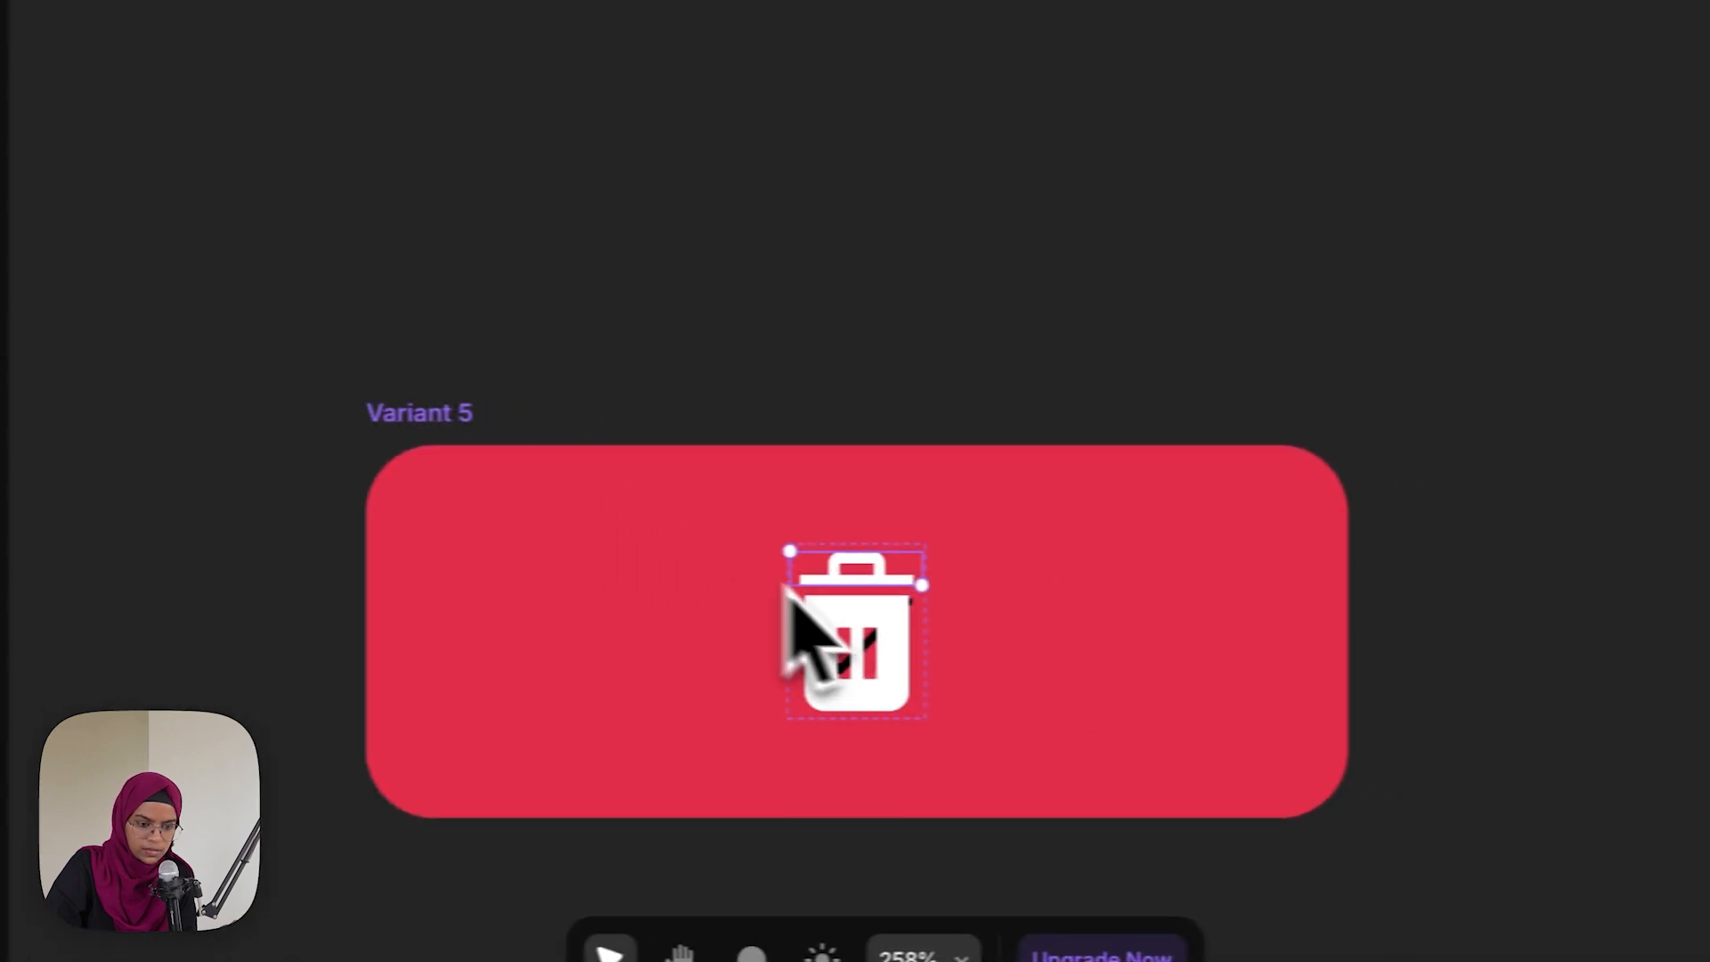
left_click(826, 583)
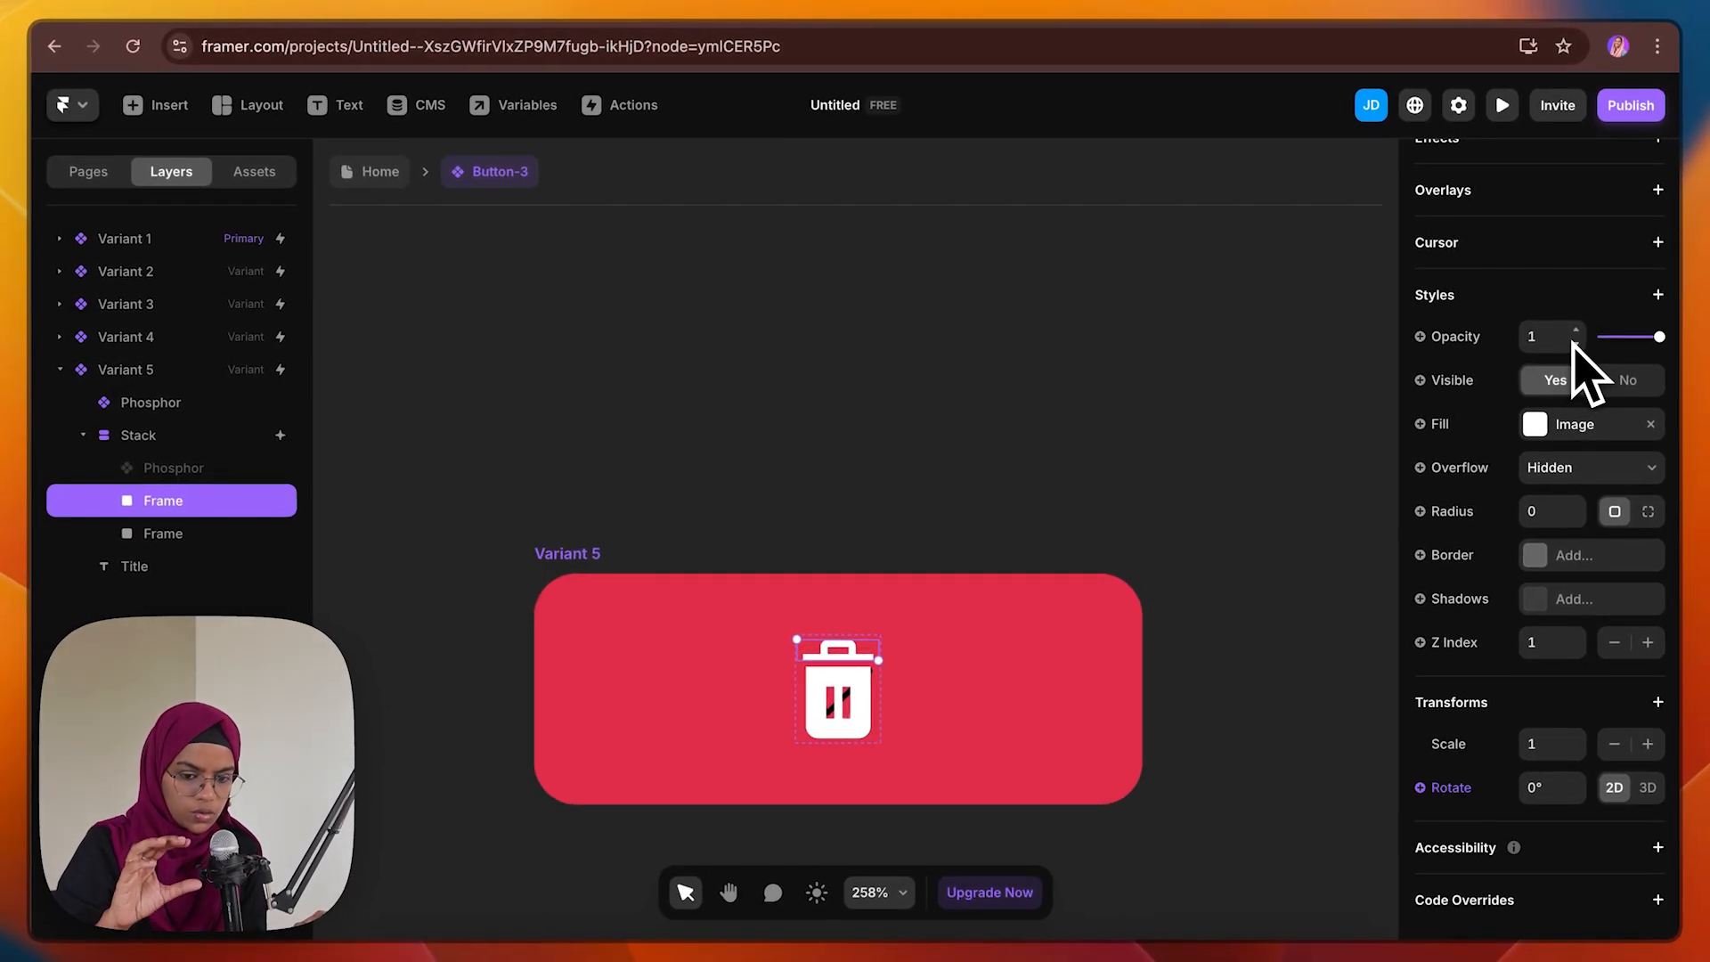
scroll(1574, 345, "up", 5)
left_click(1554, 301)
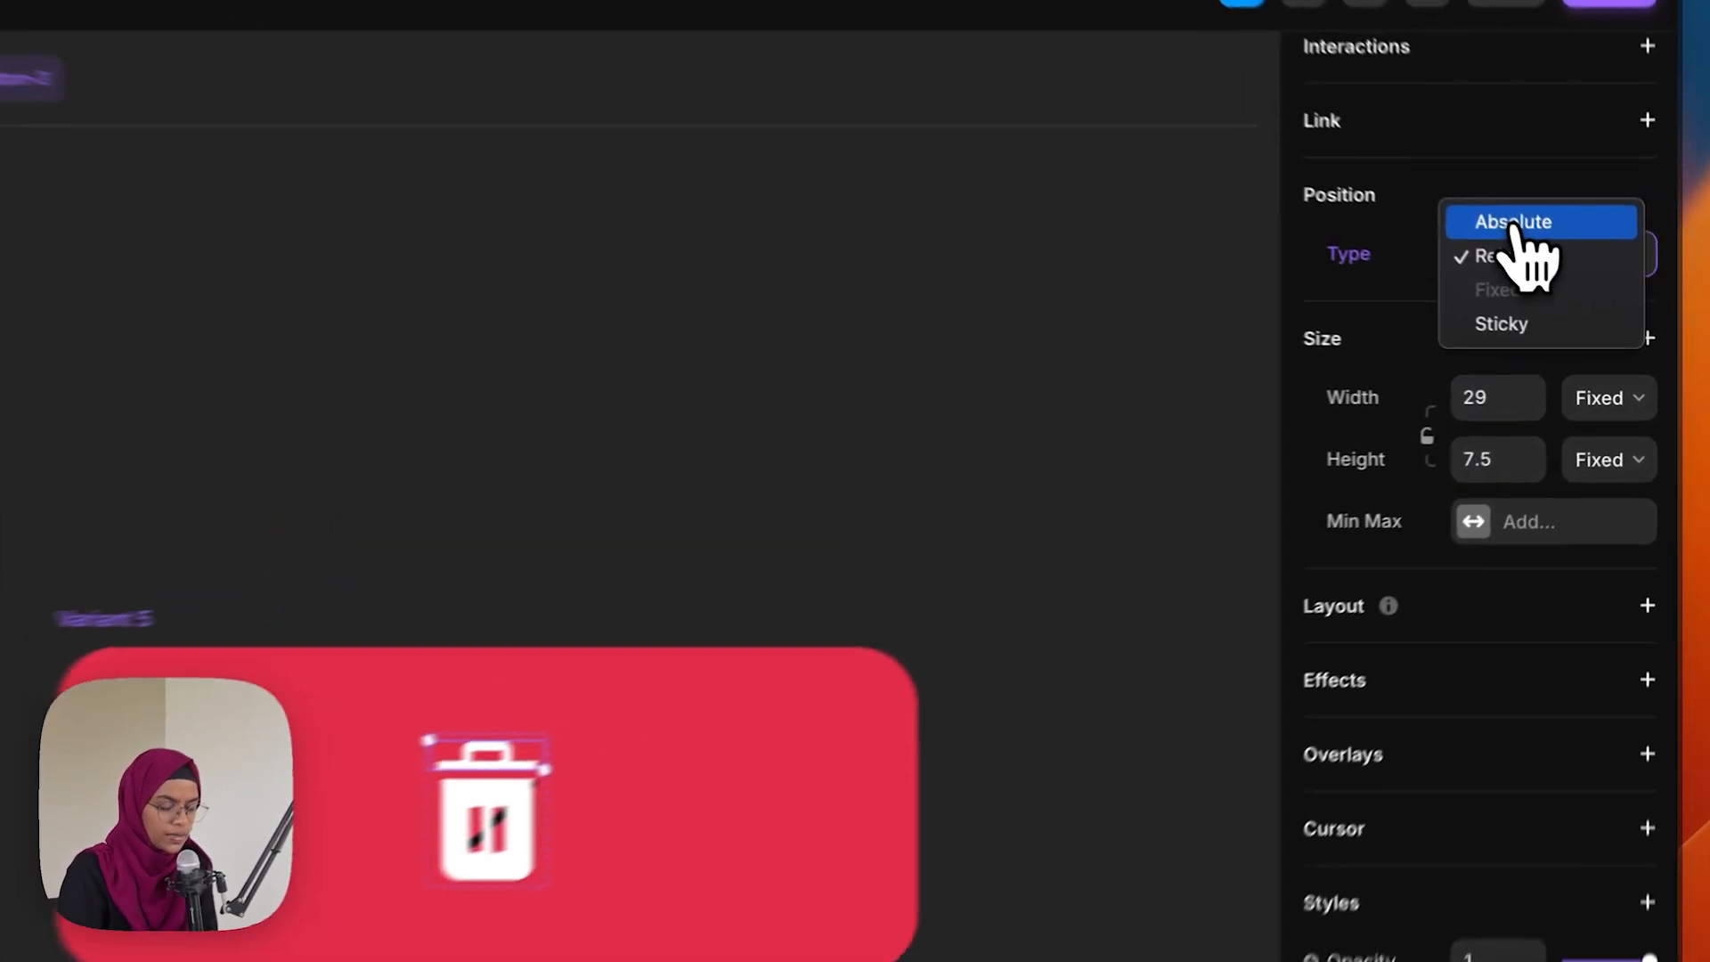
left_click(1564, 274)
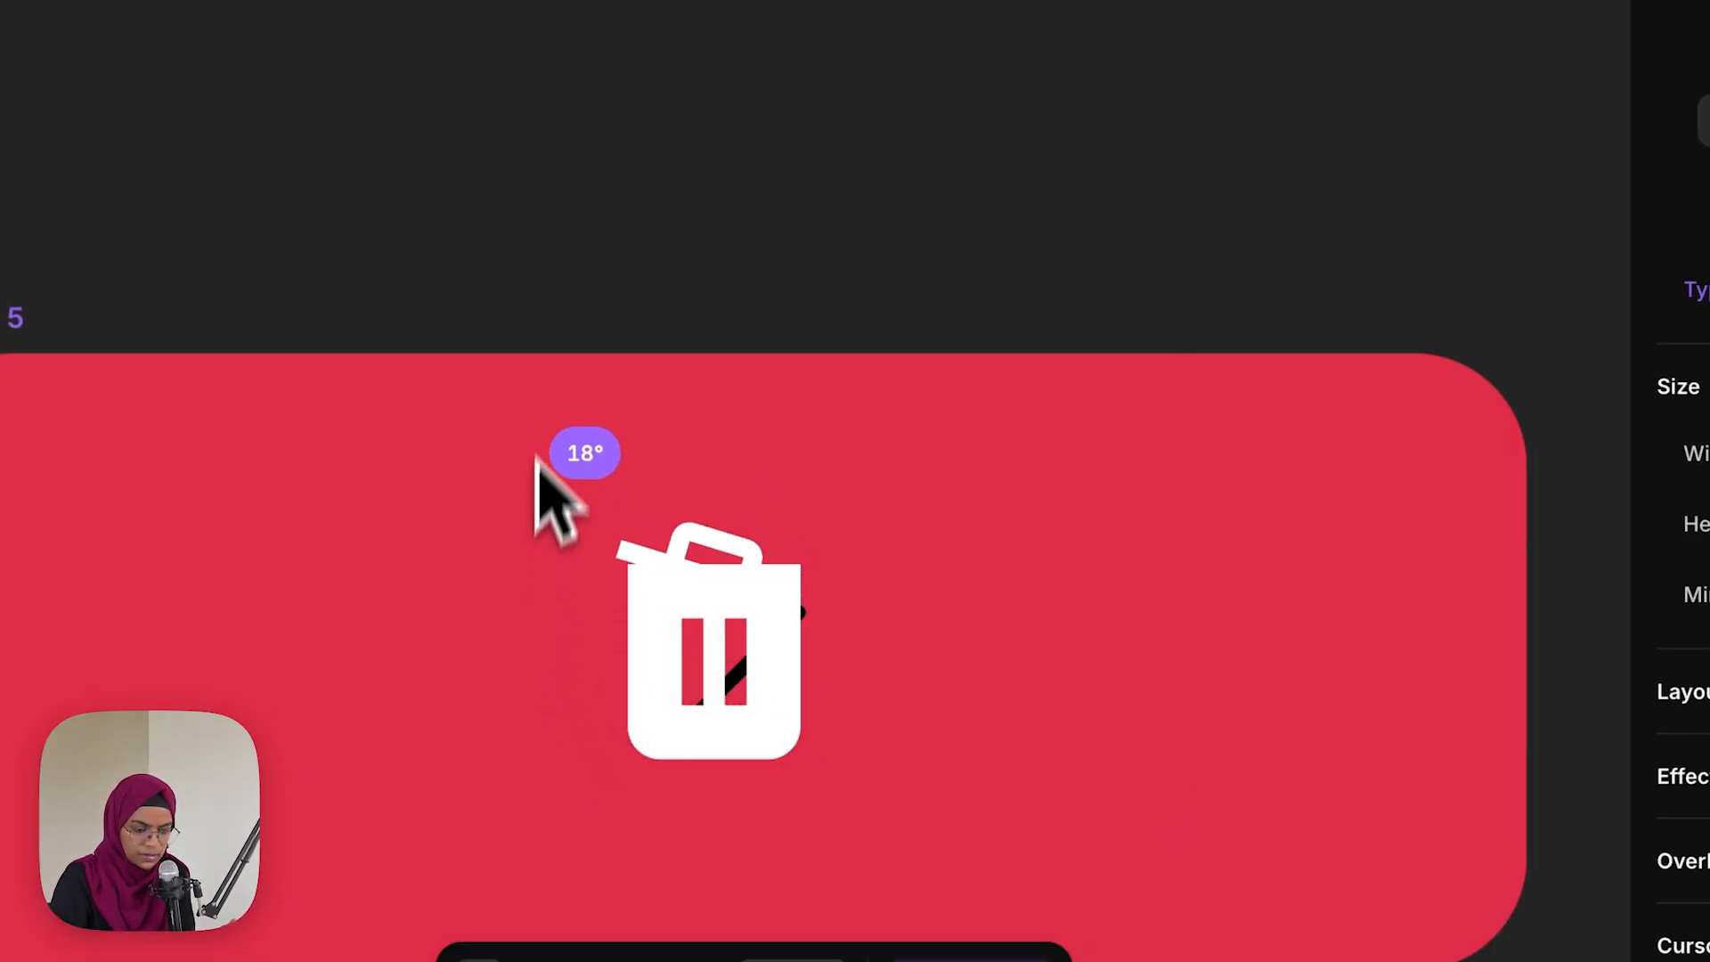
left_click_drag(715, 570, 696, 634)
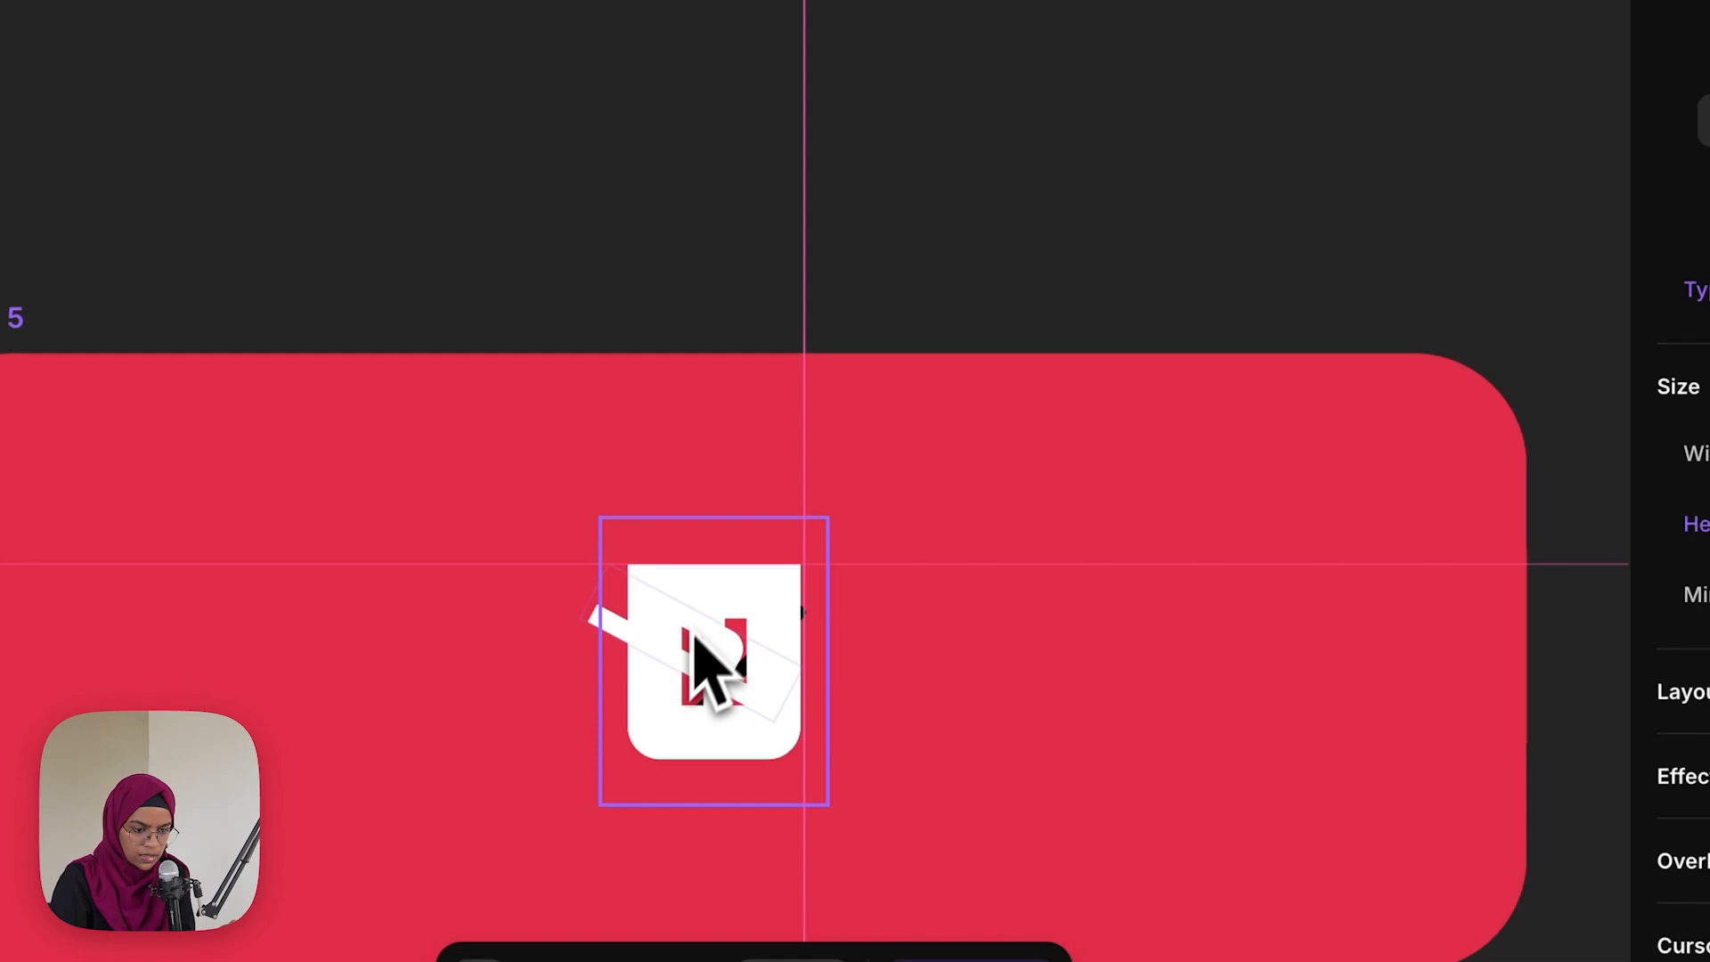
Set Variant 5's can body frame to Absolute positioning, rotate it about 46° and move it to the right of the lid
left_click(774, 613)
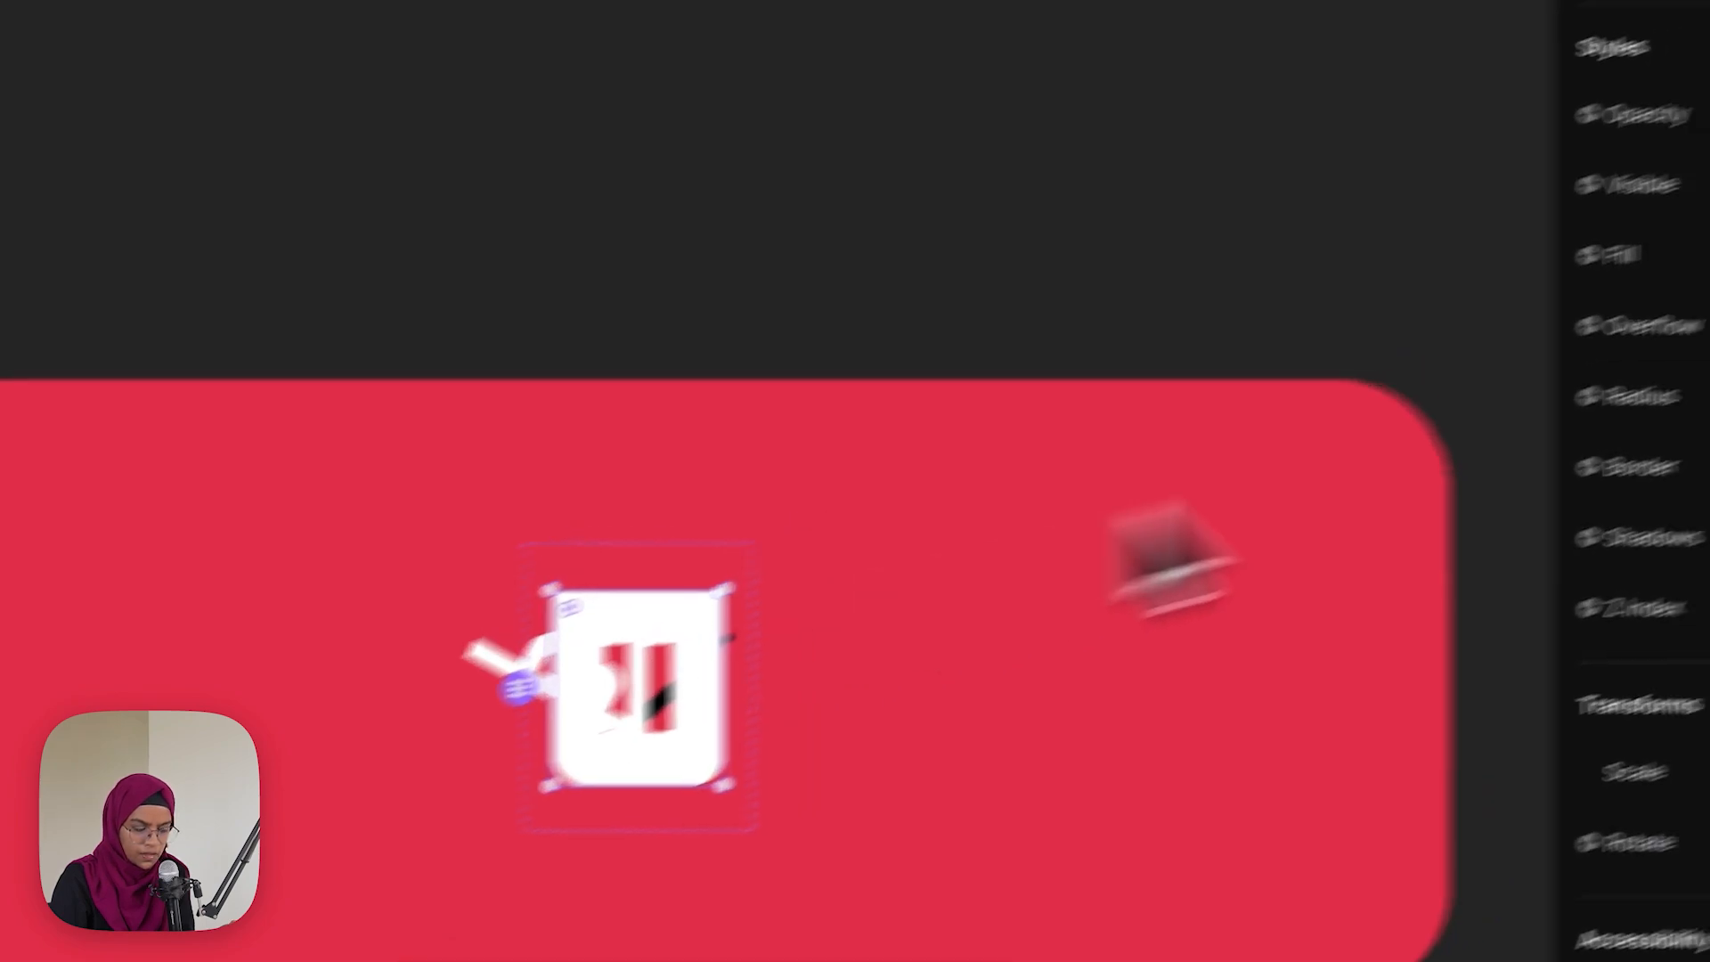
scroll(1527, 420, "up", 5)
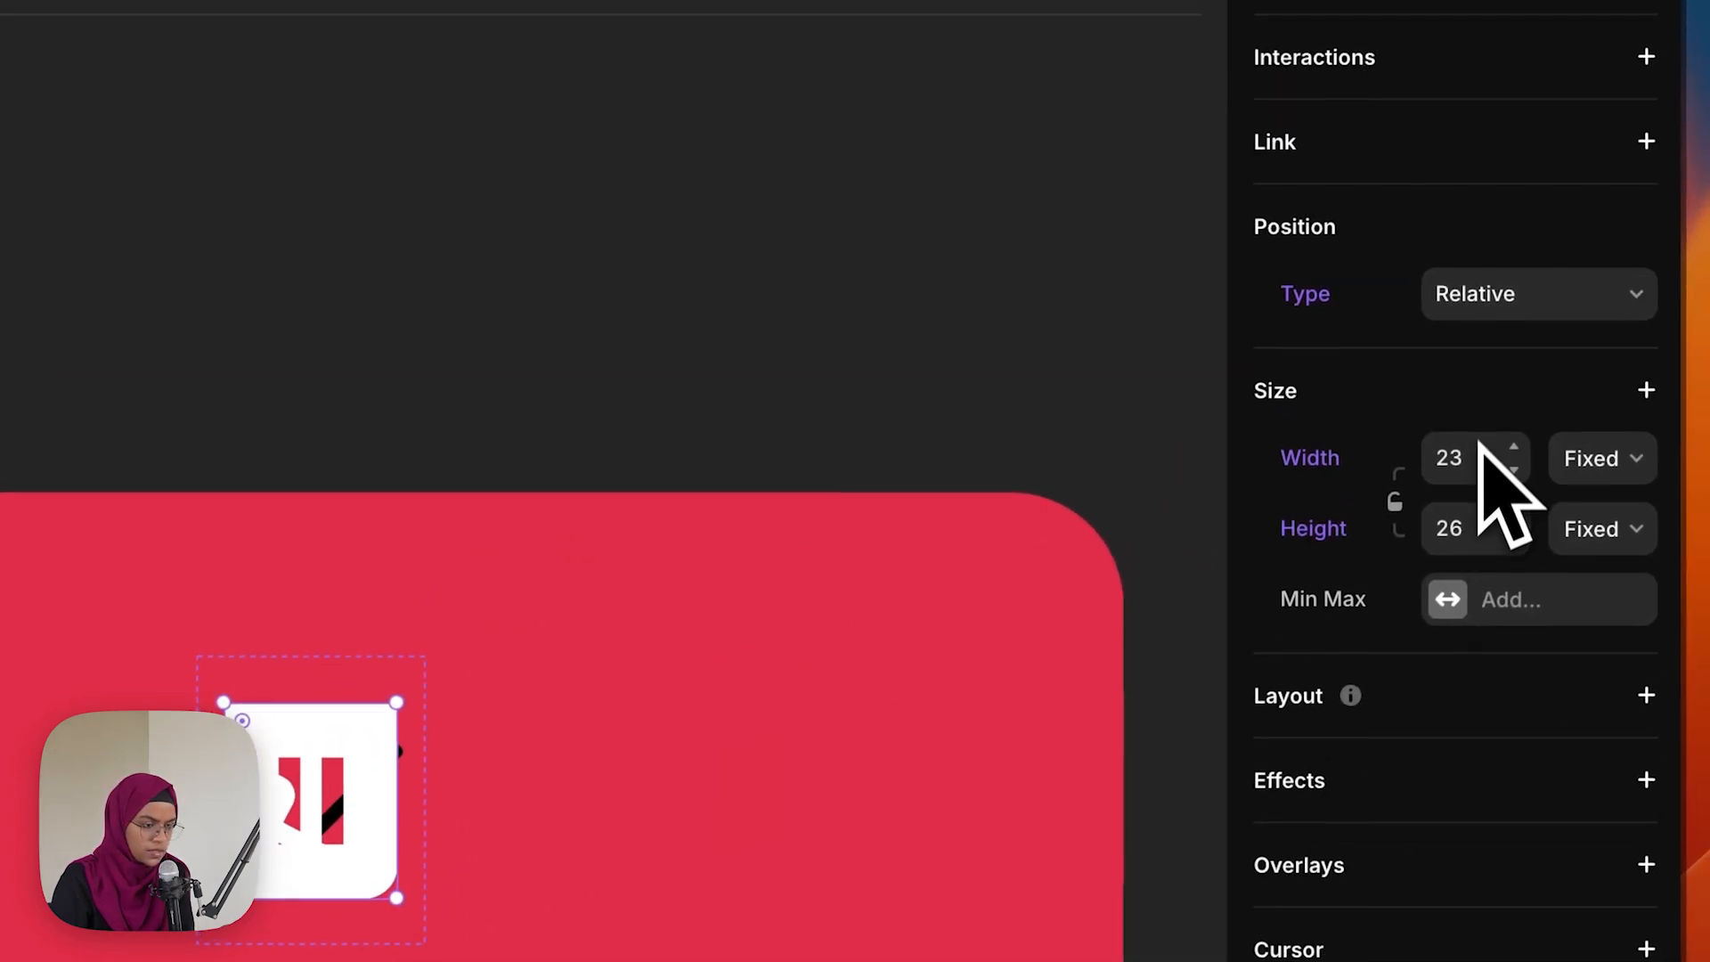
left_click(1468, 276)
left_click(1482, 297)
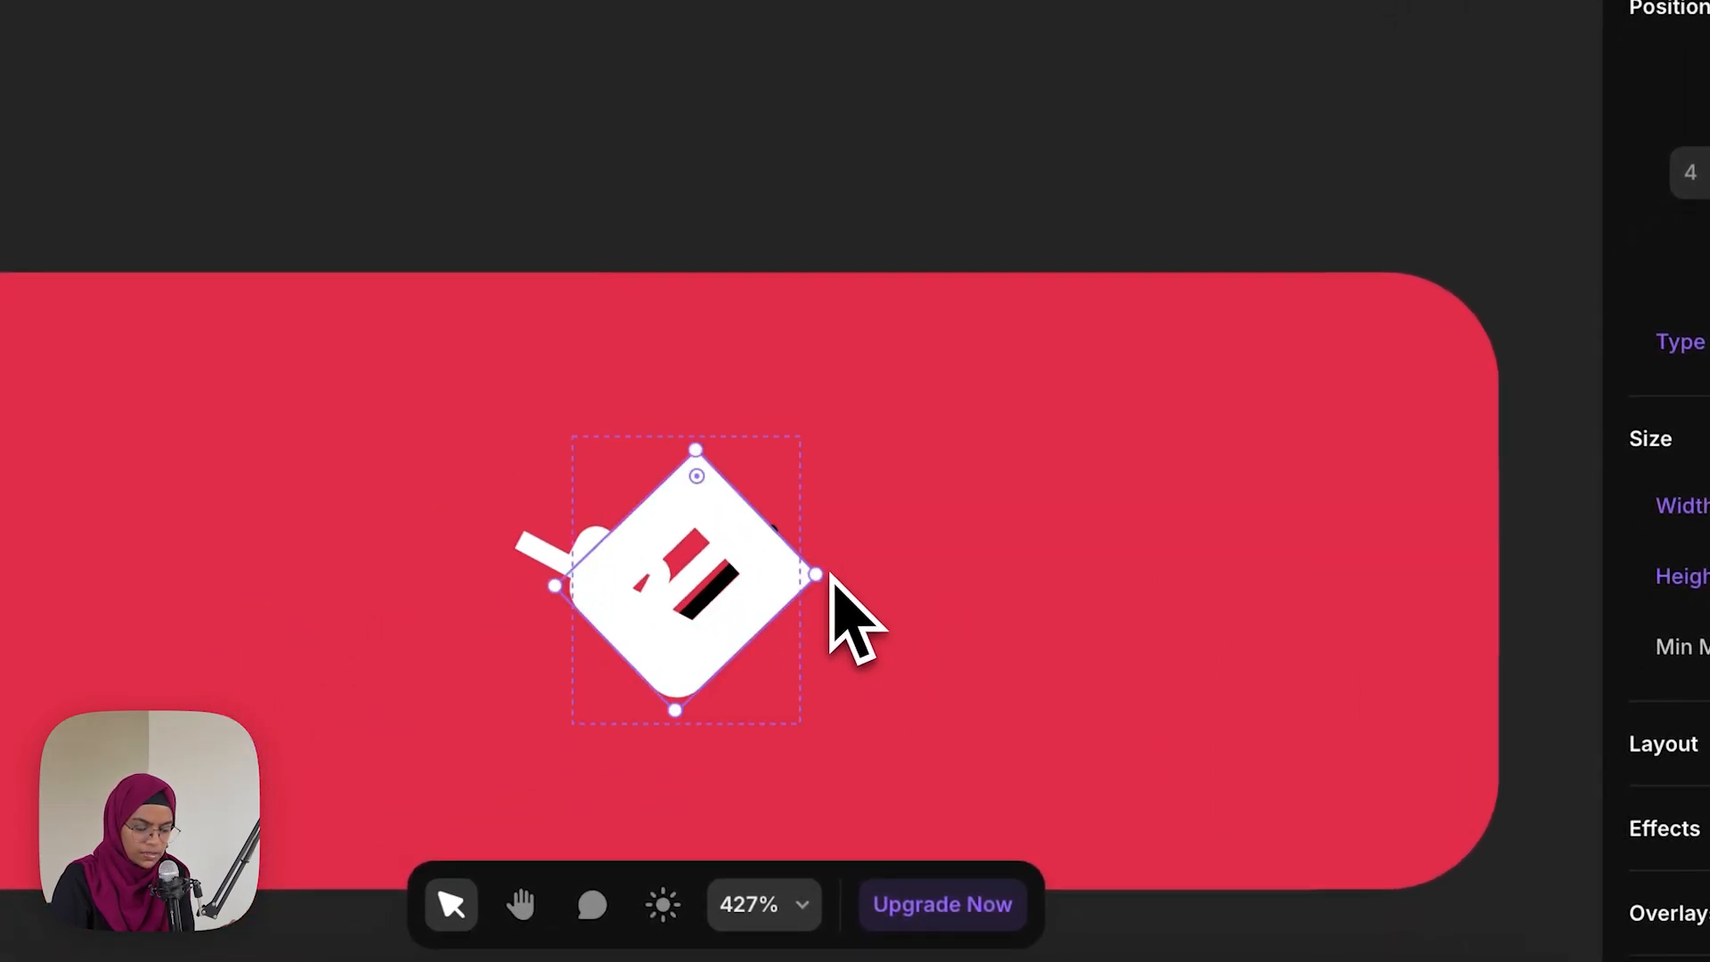
left_click_drag(674, 590, 801, 617)
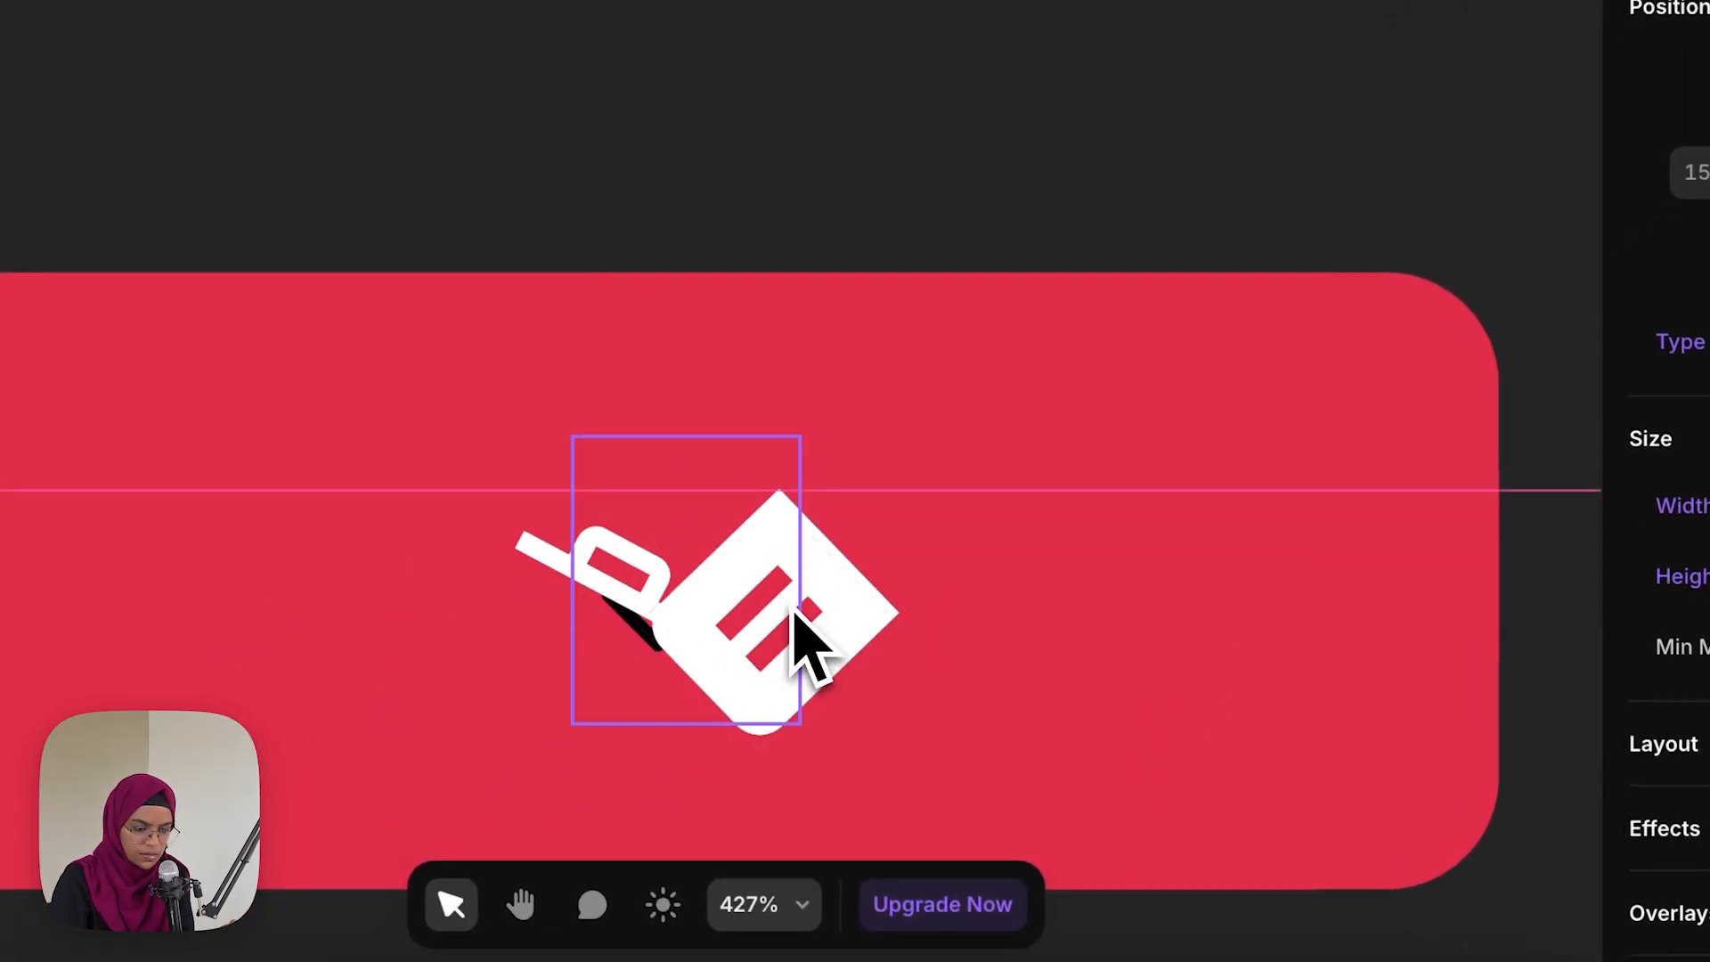
Tilt Variant 5's trash lid further so it stands open against the can body, and set its scale to 0
left_click(615, 557)
left_click_drag(538, 465, 531, 486)
left_click(804, 644)
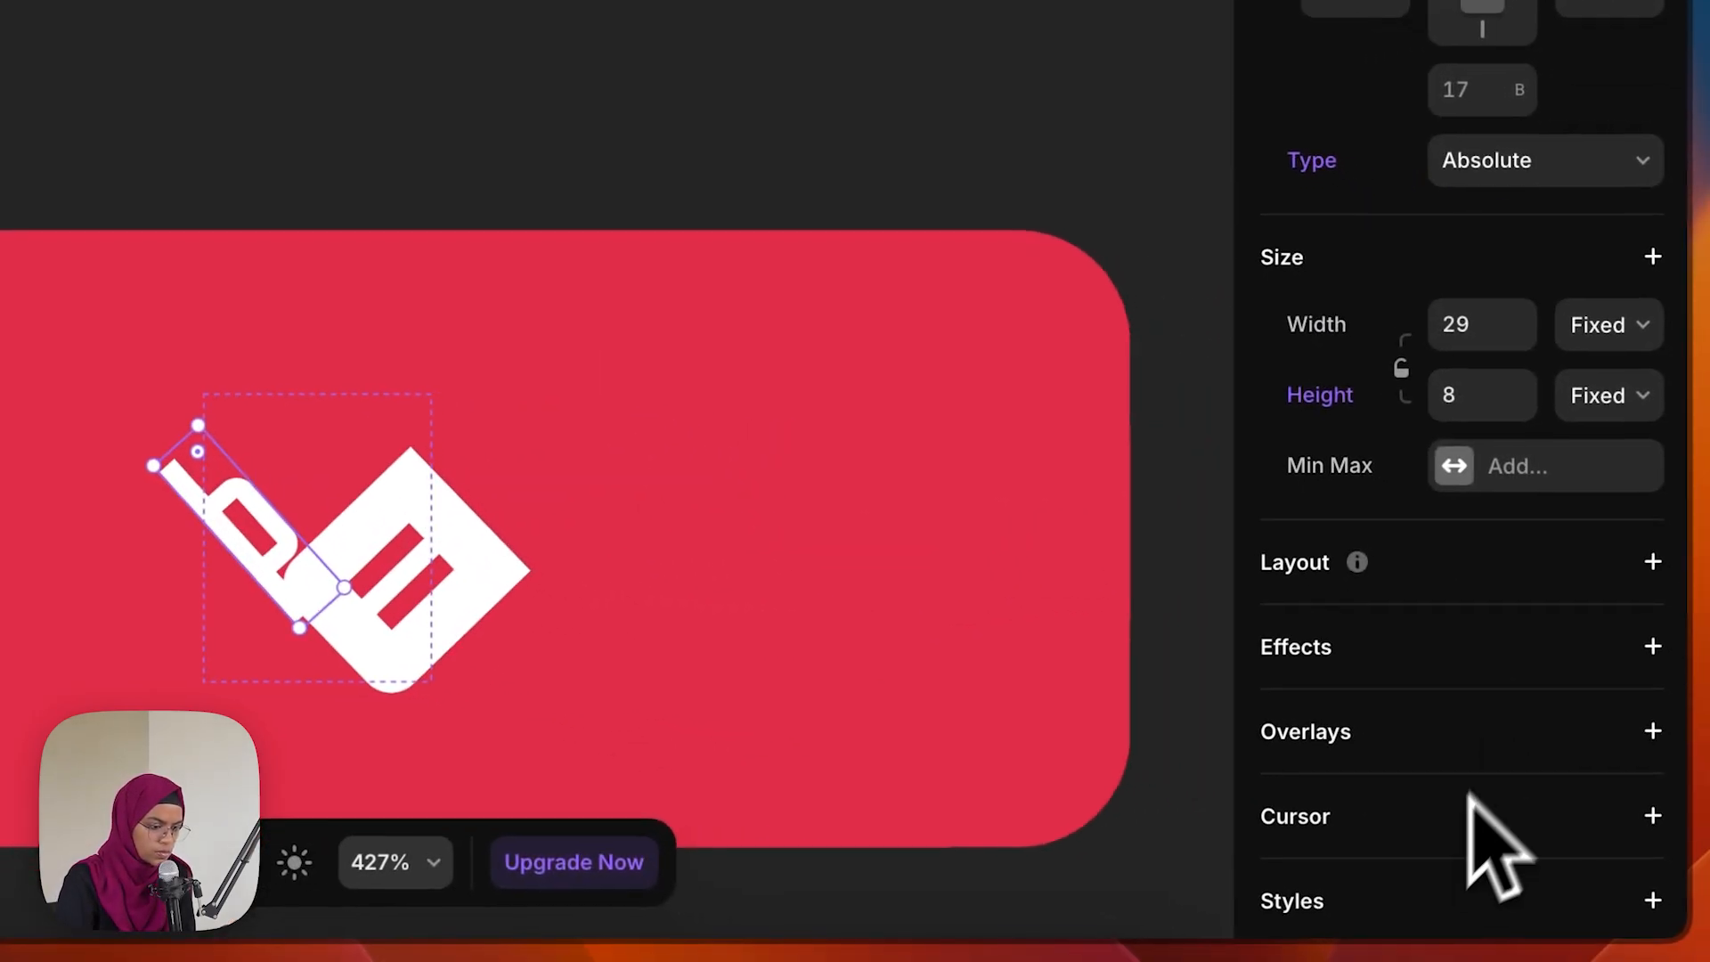
scroll(1470, 821, "down", 10)
scroll(1395, 850, "down", 2)
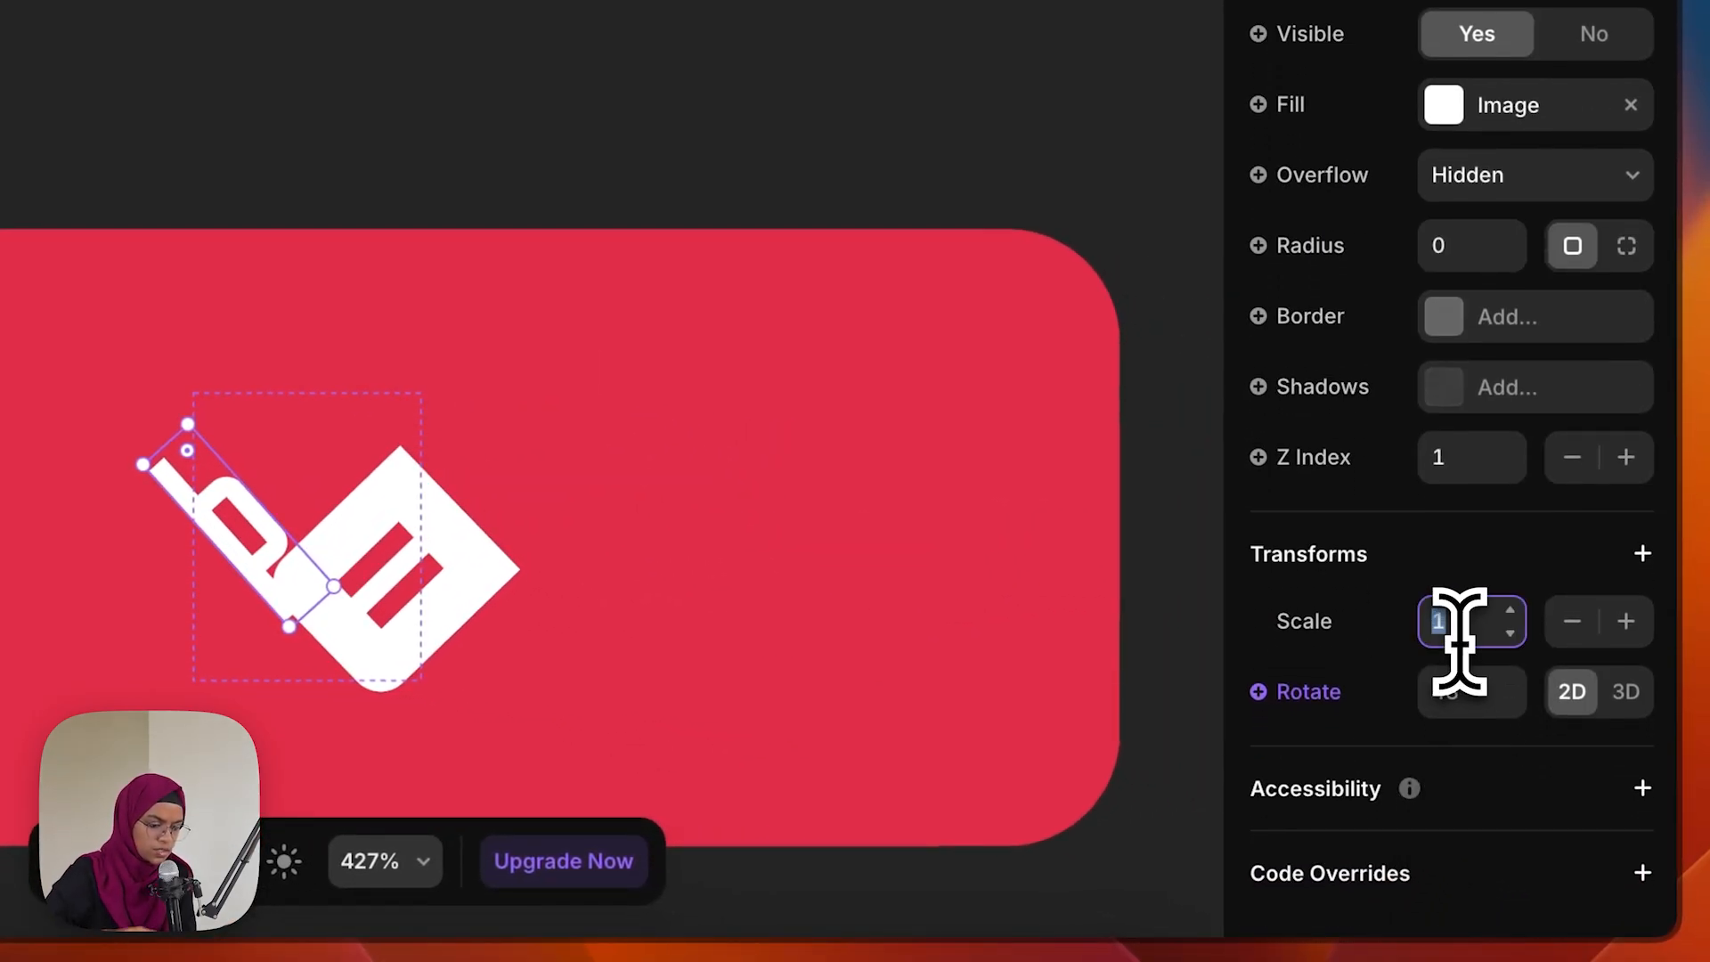
left_click(1459, 640)
type("0")
key("Return")
Set the scale of the can body frame in Variant 5 to 0
left_click(363, 611)
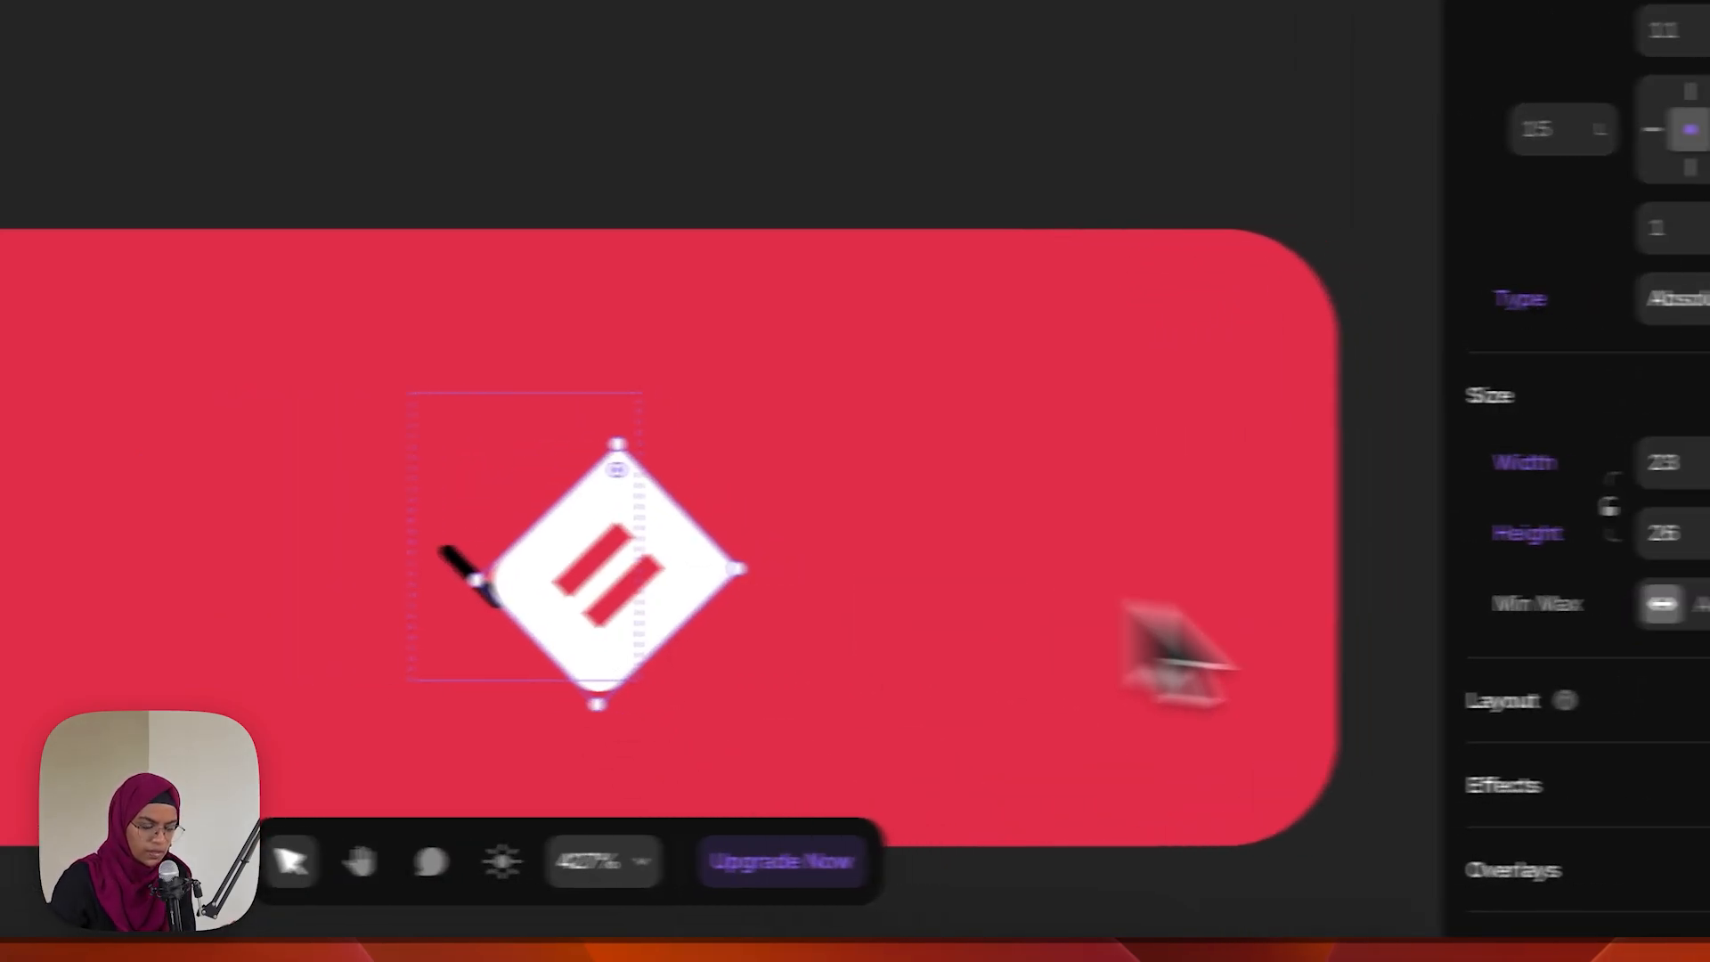
scroll(1435, 811, "down", 8)
scroll(1474, 757, "down", 5)
left_click(1458, 623)
type("0")
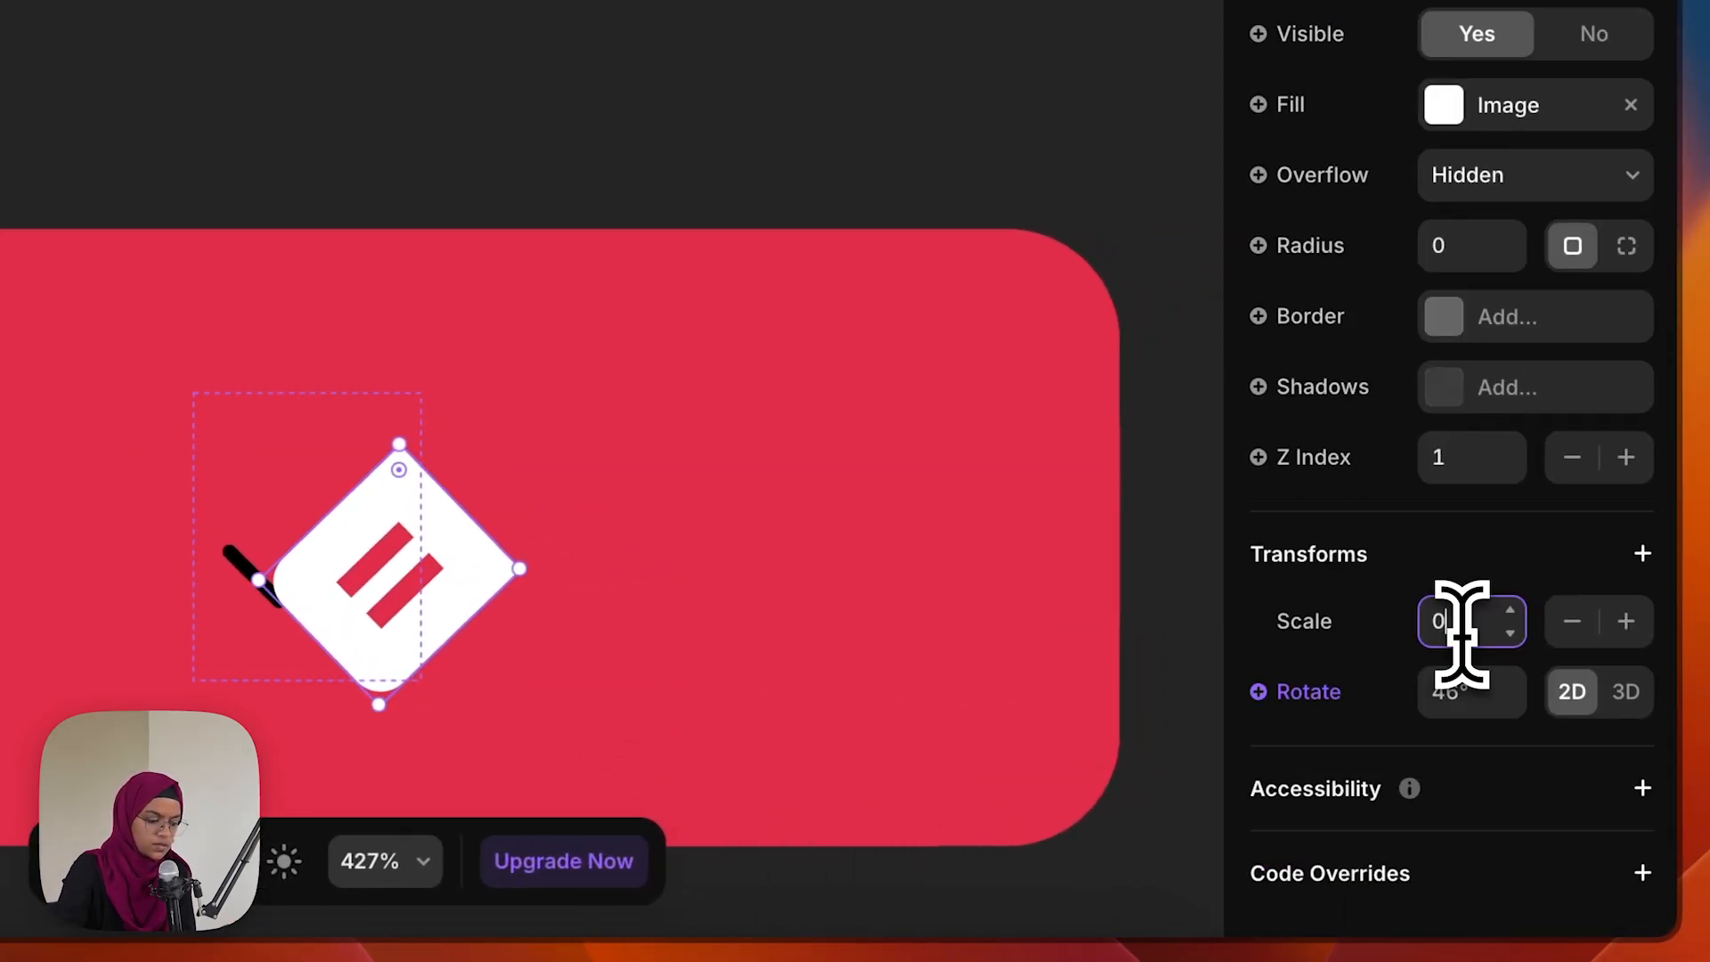
key("Return")
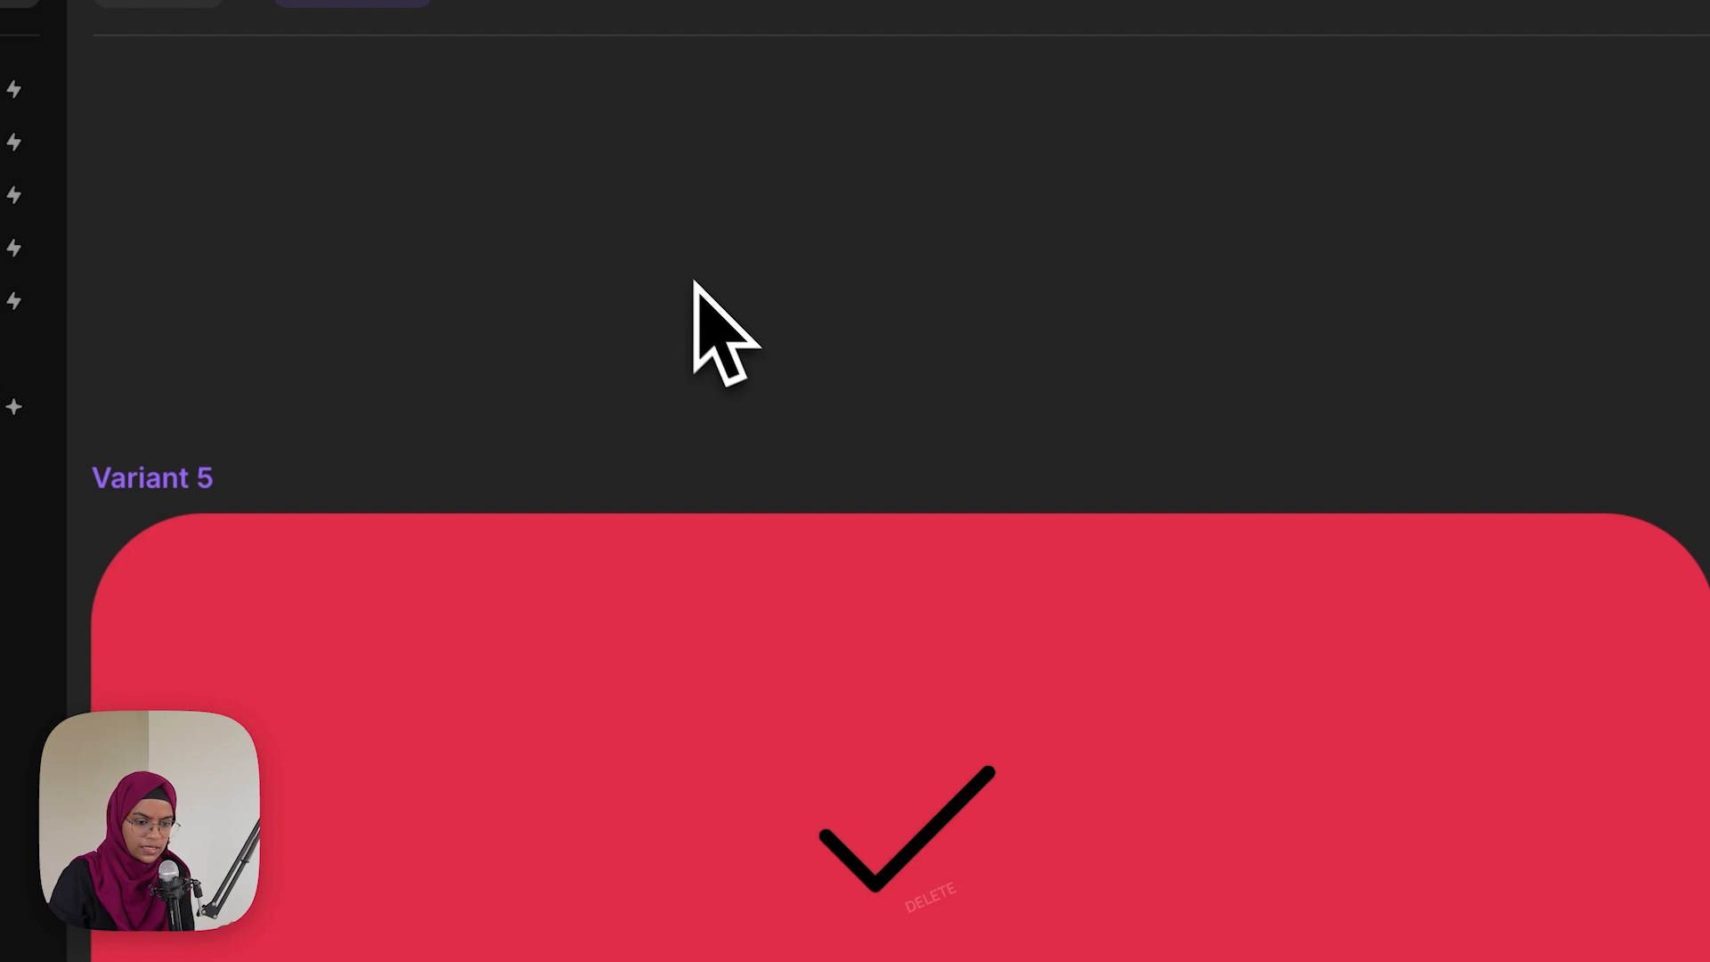
Connect Variant 4 to Variant 5 with an interaction and preview the button animation
left_click_drag(695, 282, 1037, 219)
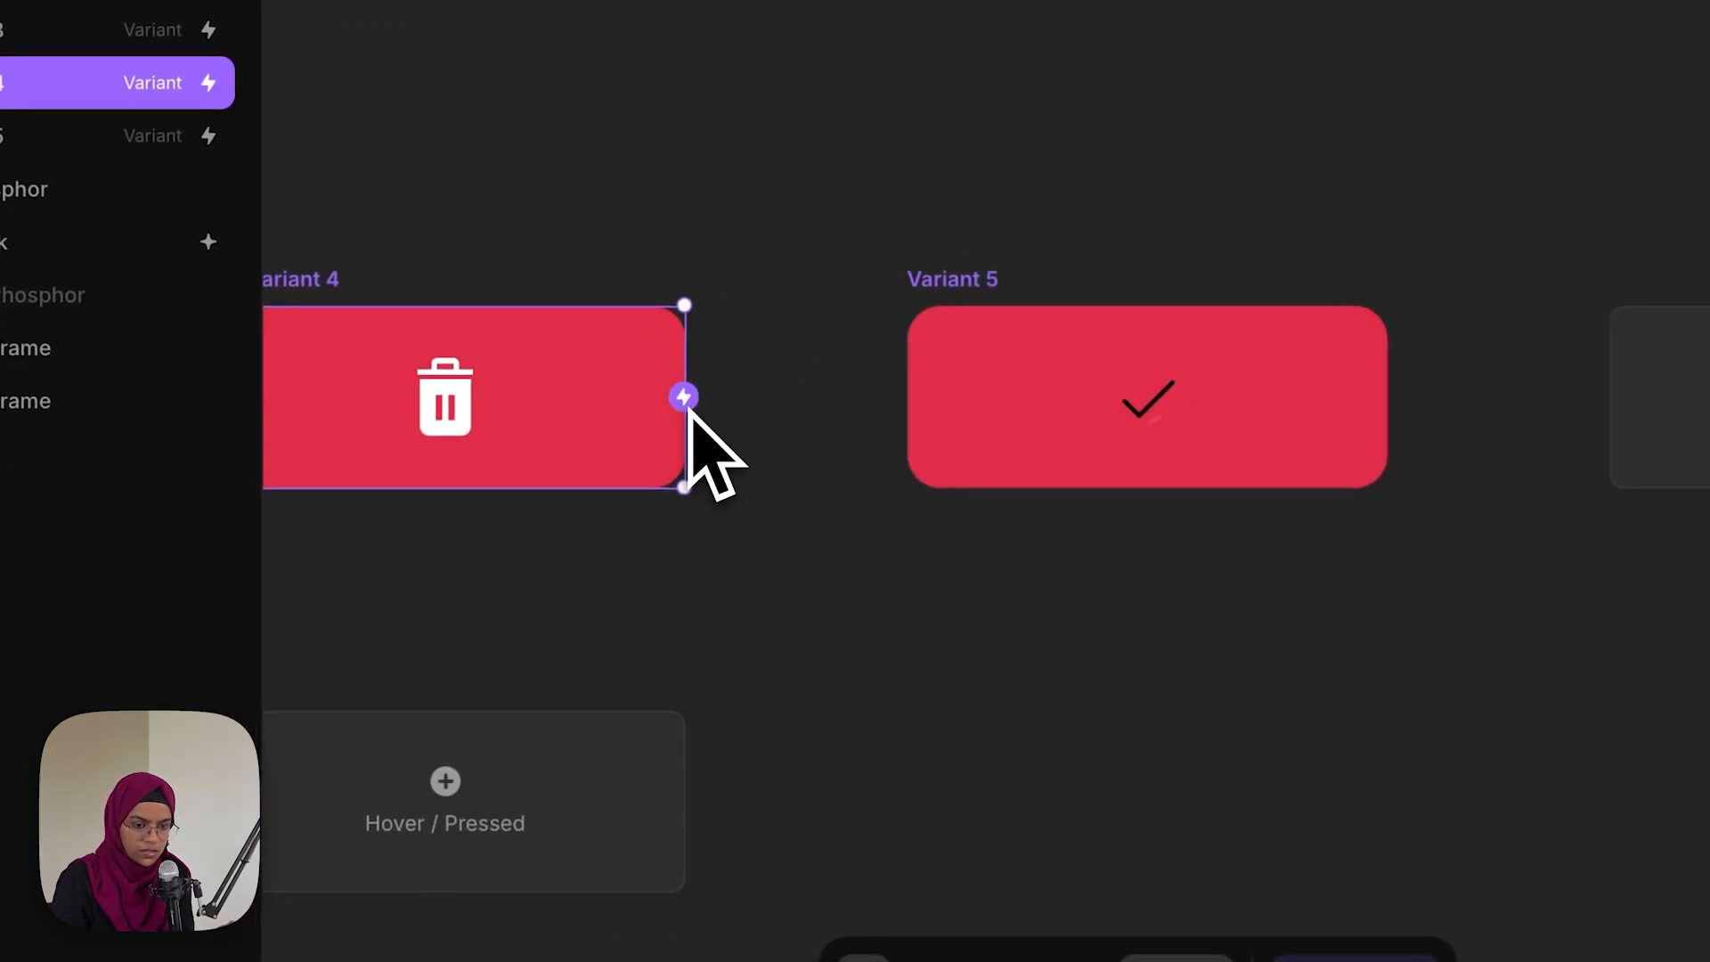
left_click_drag(684, 397, 997, 437)
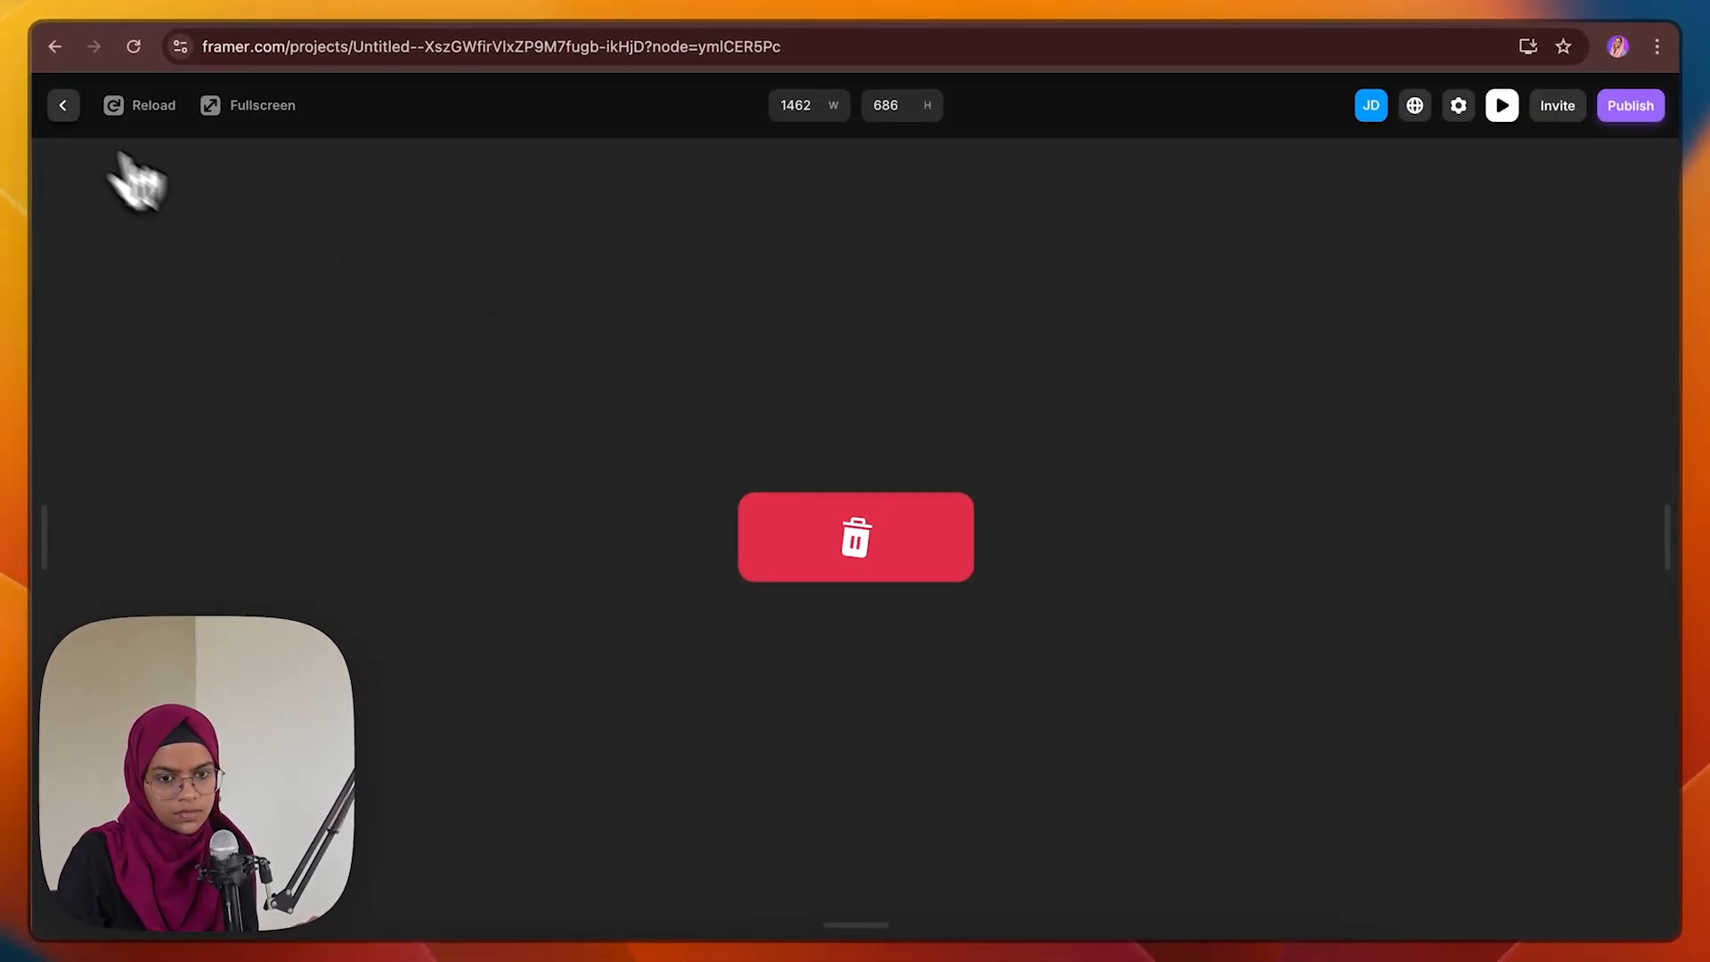
left_click(63, 105)
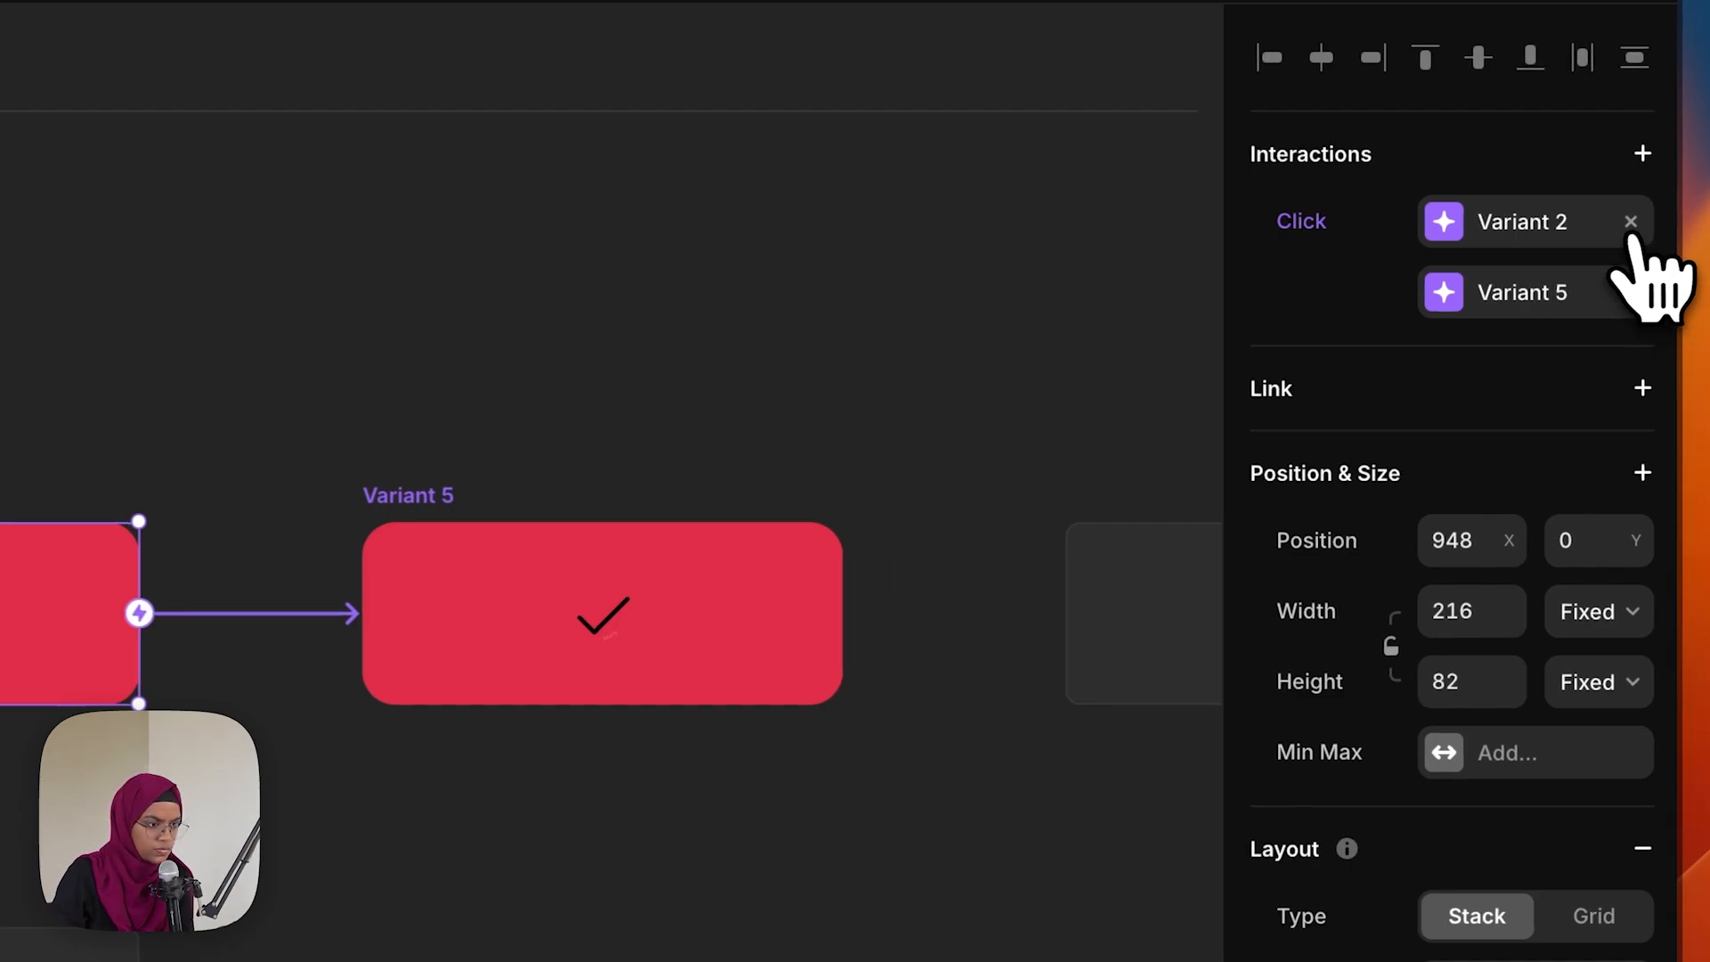
Remove Variant 4's interaction to Variant 2 and set its Variant 5 interaction to trigger on Appear
left_click(1631, 221)
left_click(1533, 225)
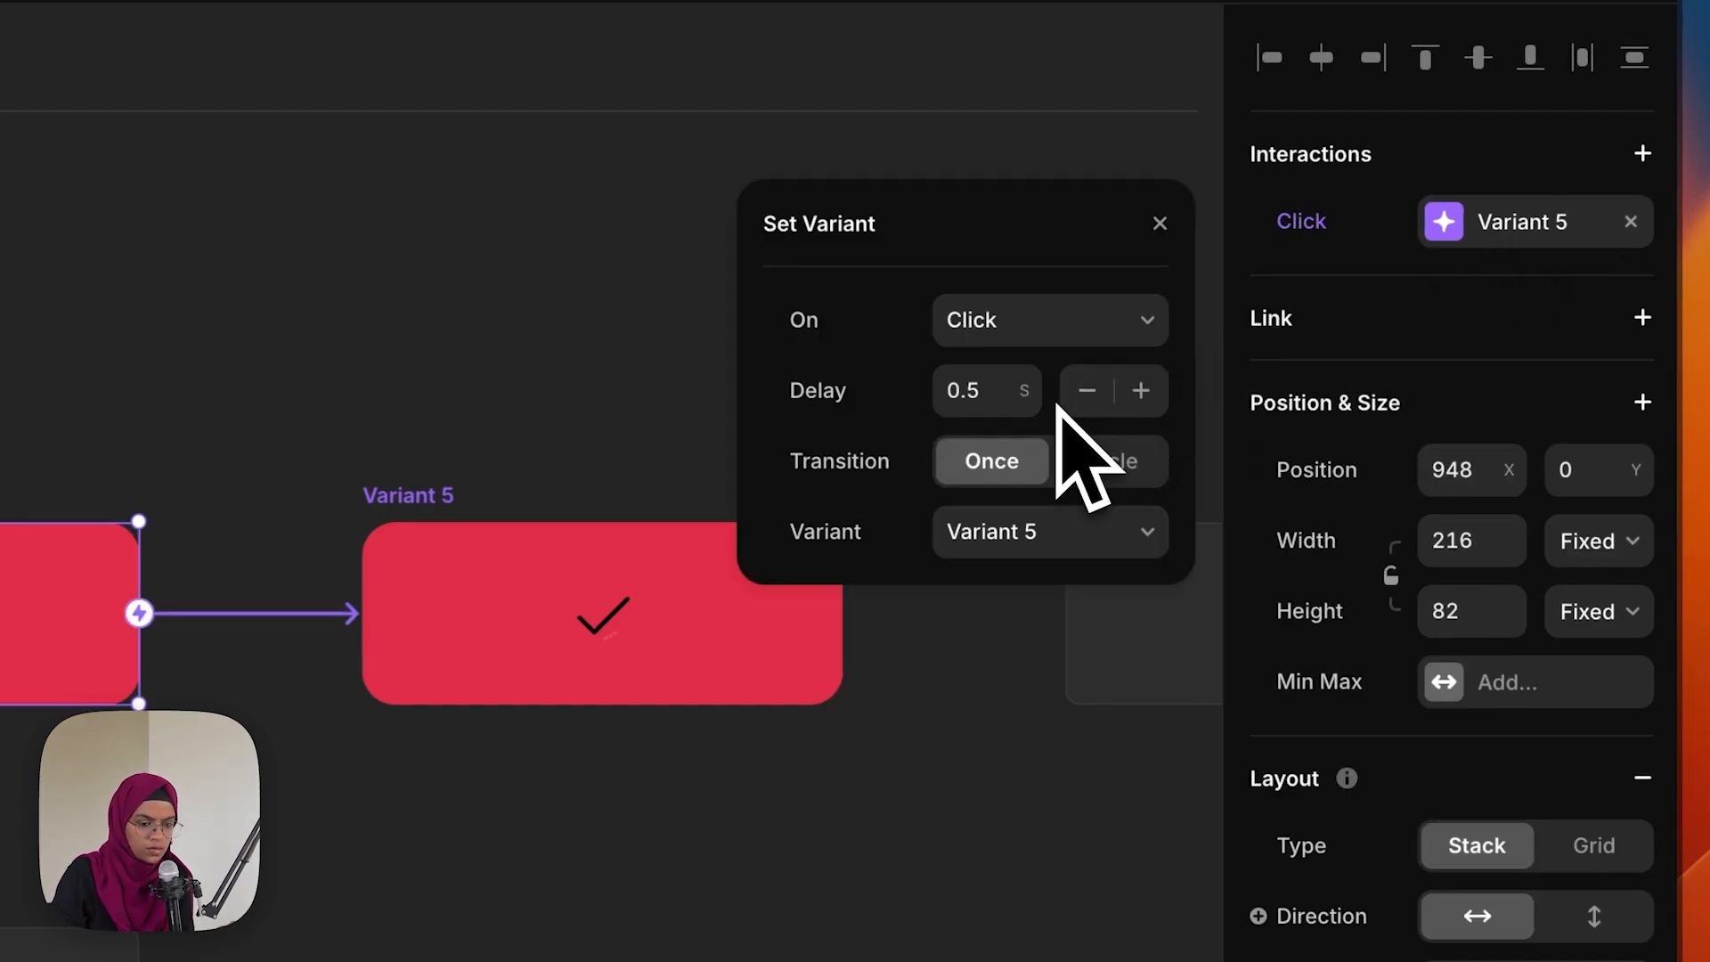
left_click(1041, 332)
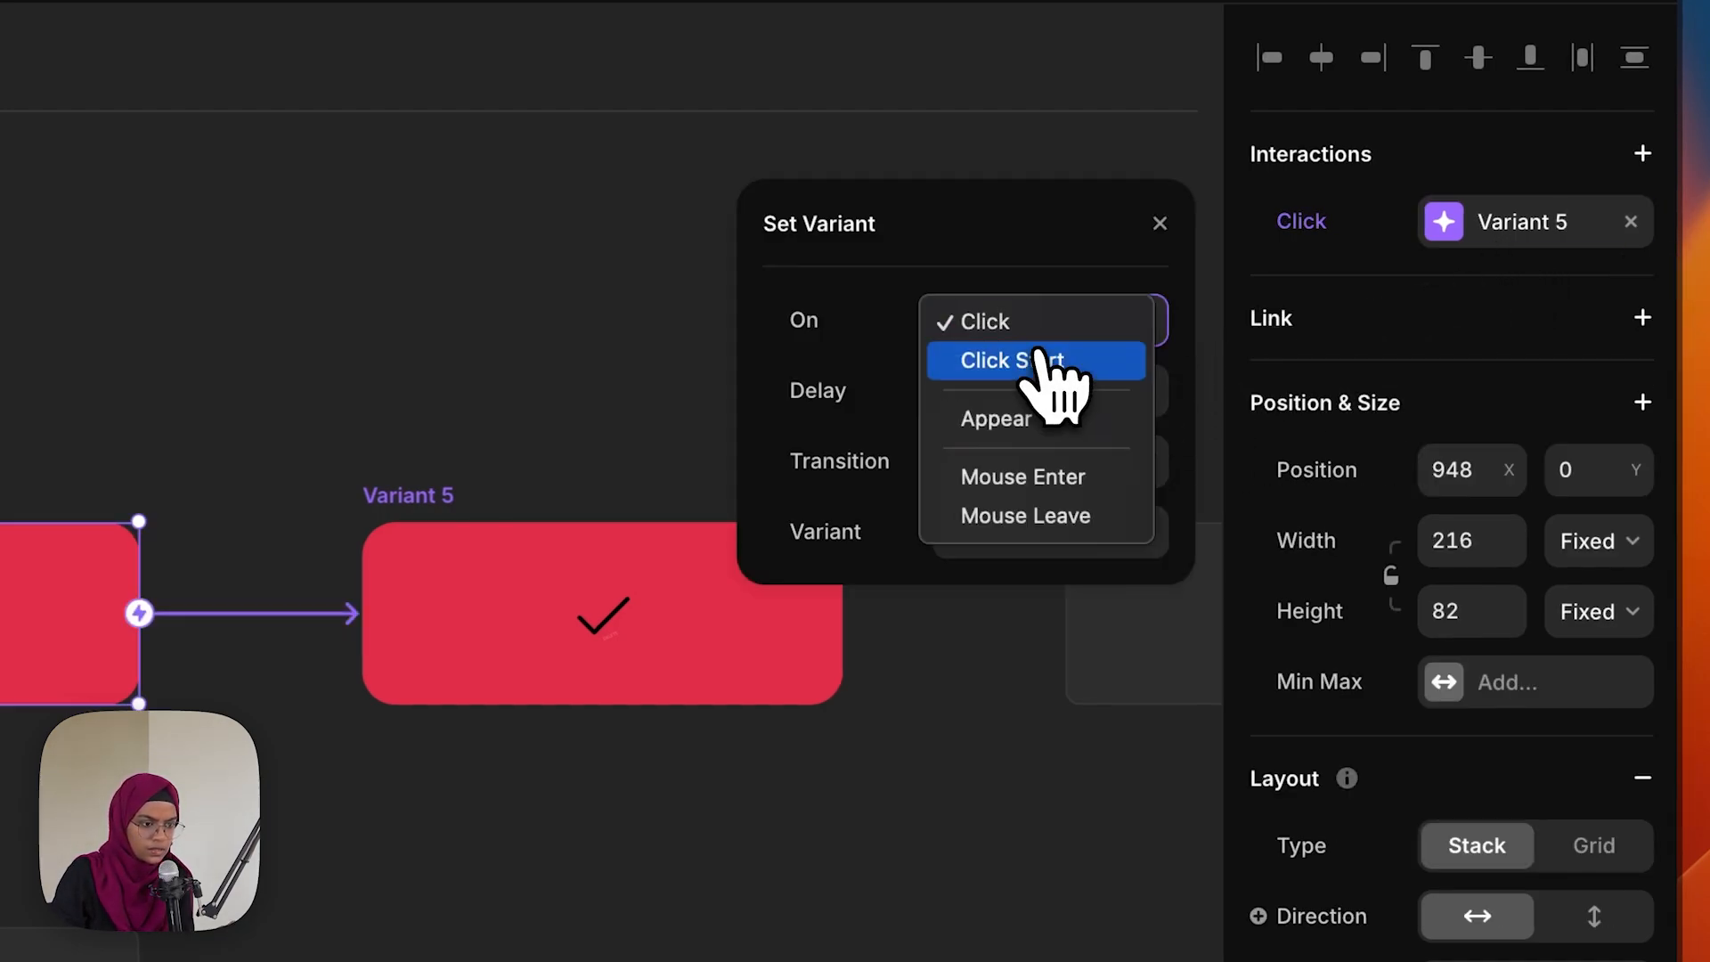
left_click(1036, 419)
left_click(986, 779)
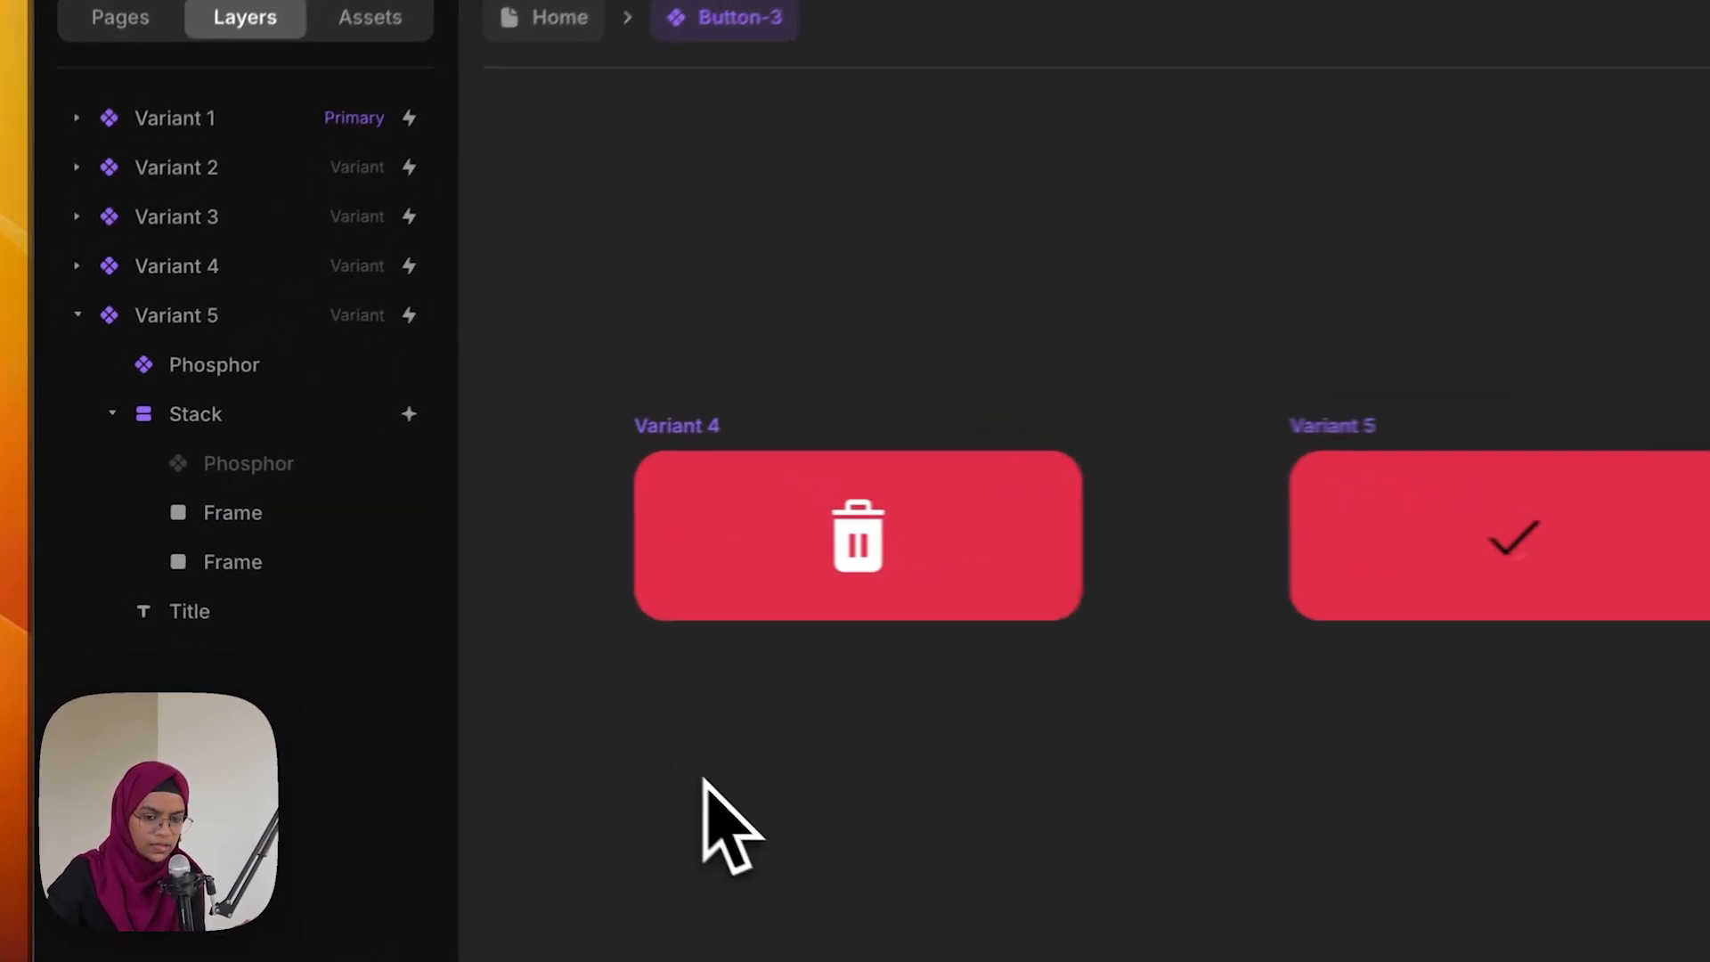
Add a Scale transform to Variant 1's Phosphor icon and set the scale of Variant 5's Phosphor icon to 1
left_click(147, 403)
left_click(79, 340)
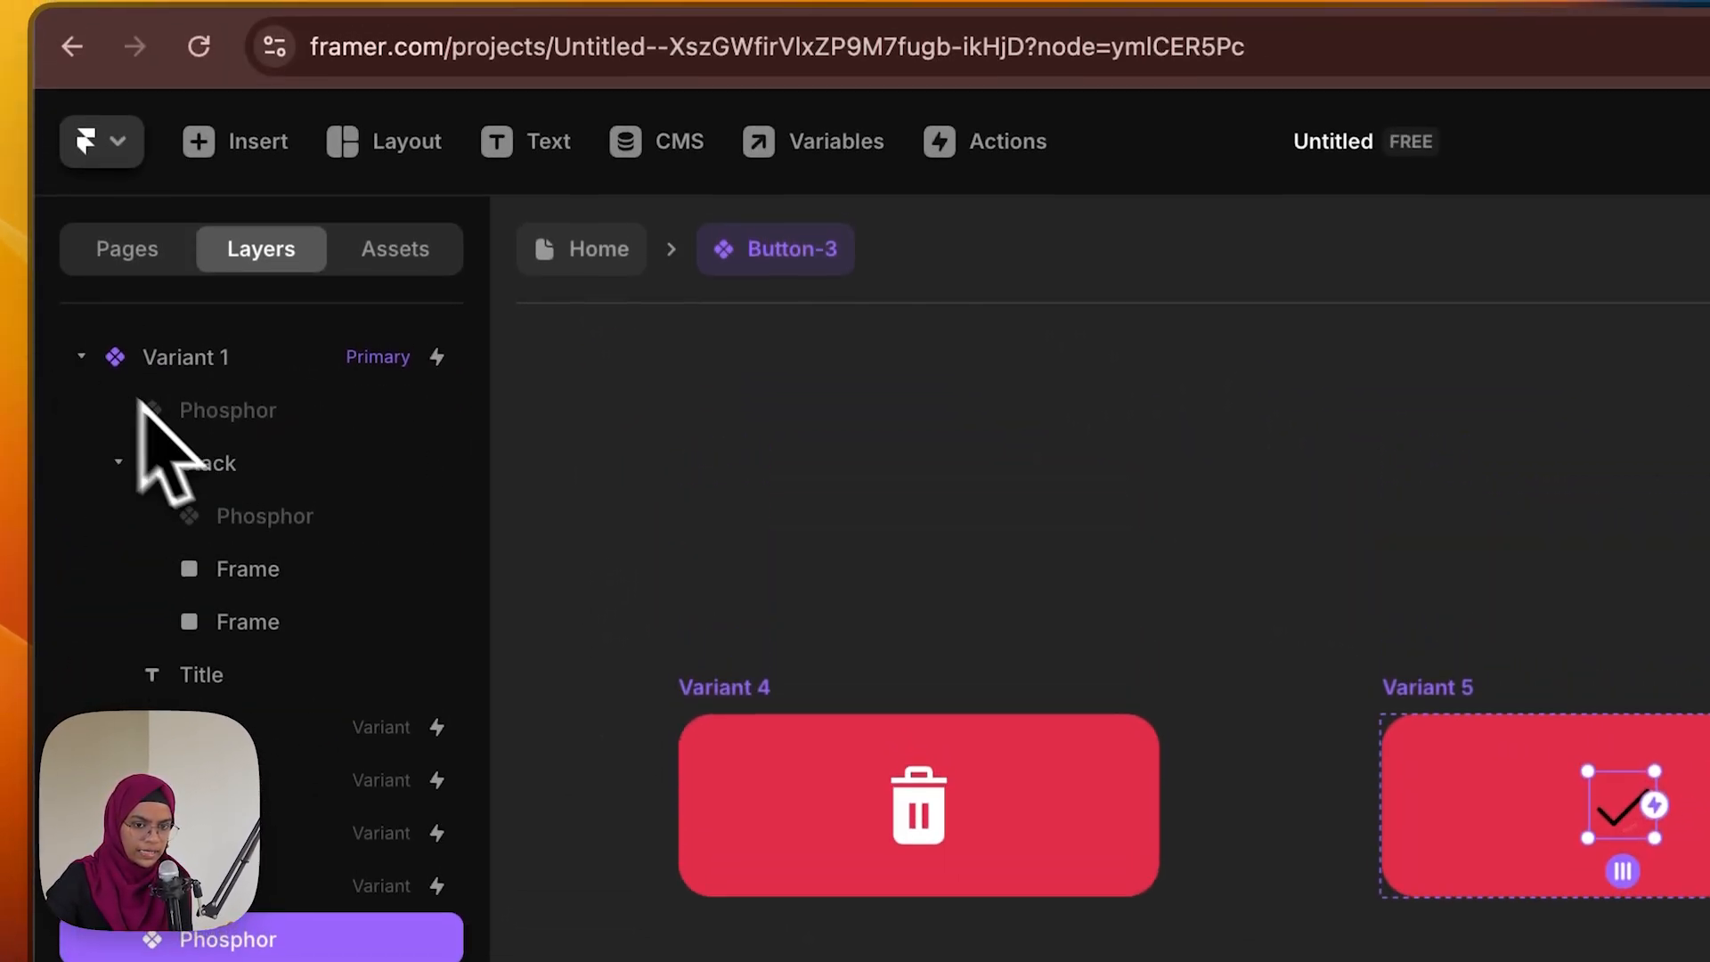
left_click(198, 396)
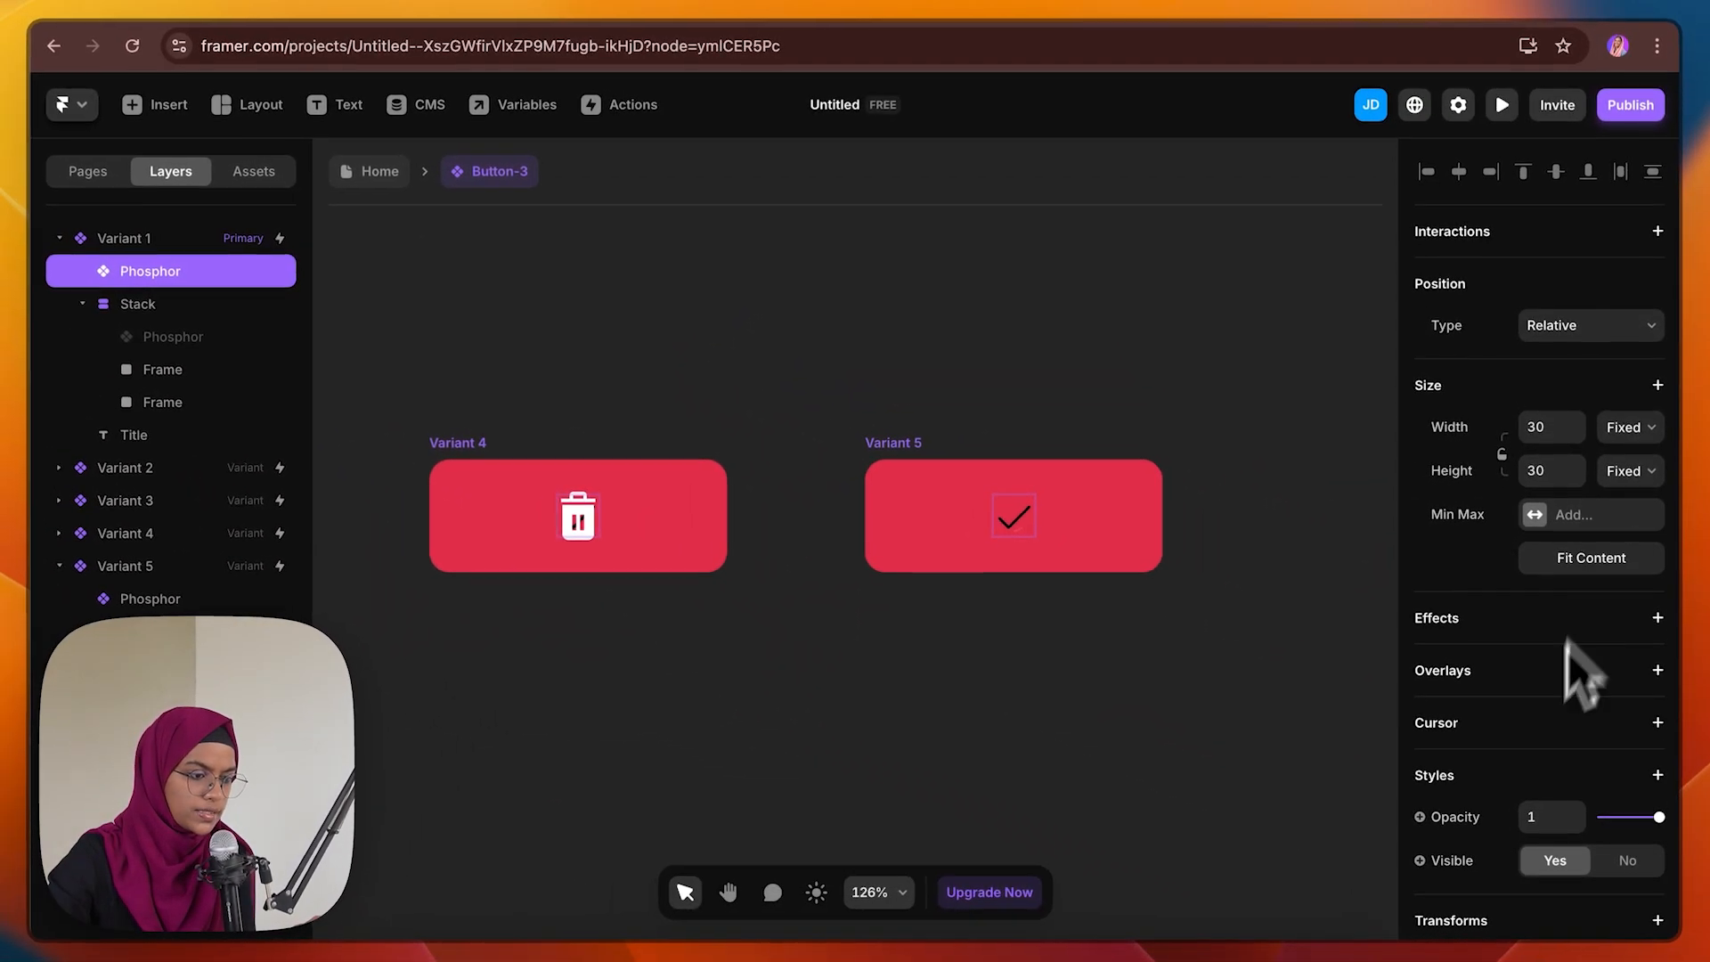
scroll(1566, 640, "down", 5)
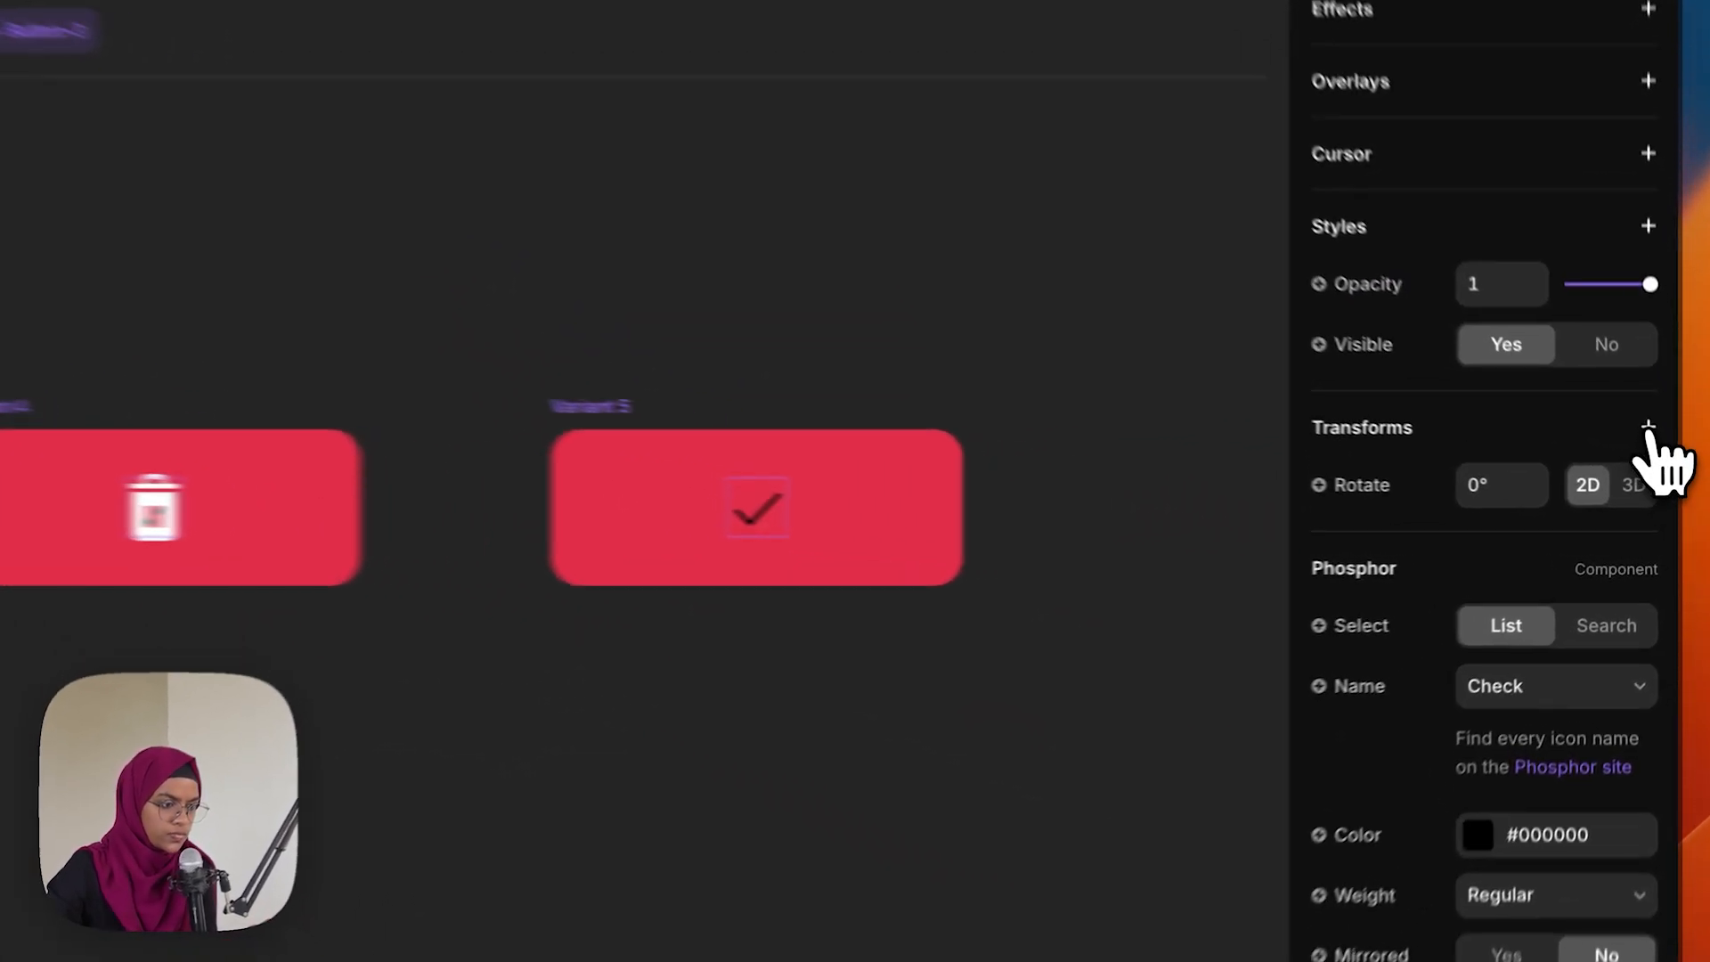
left_click(1658, 458)
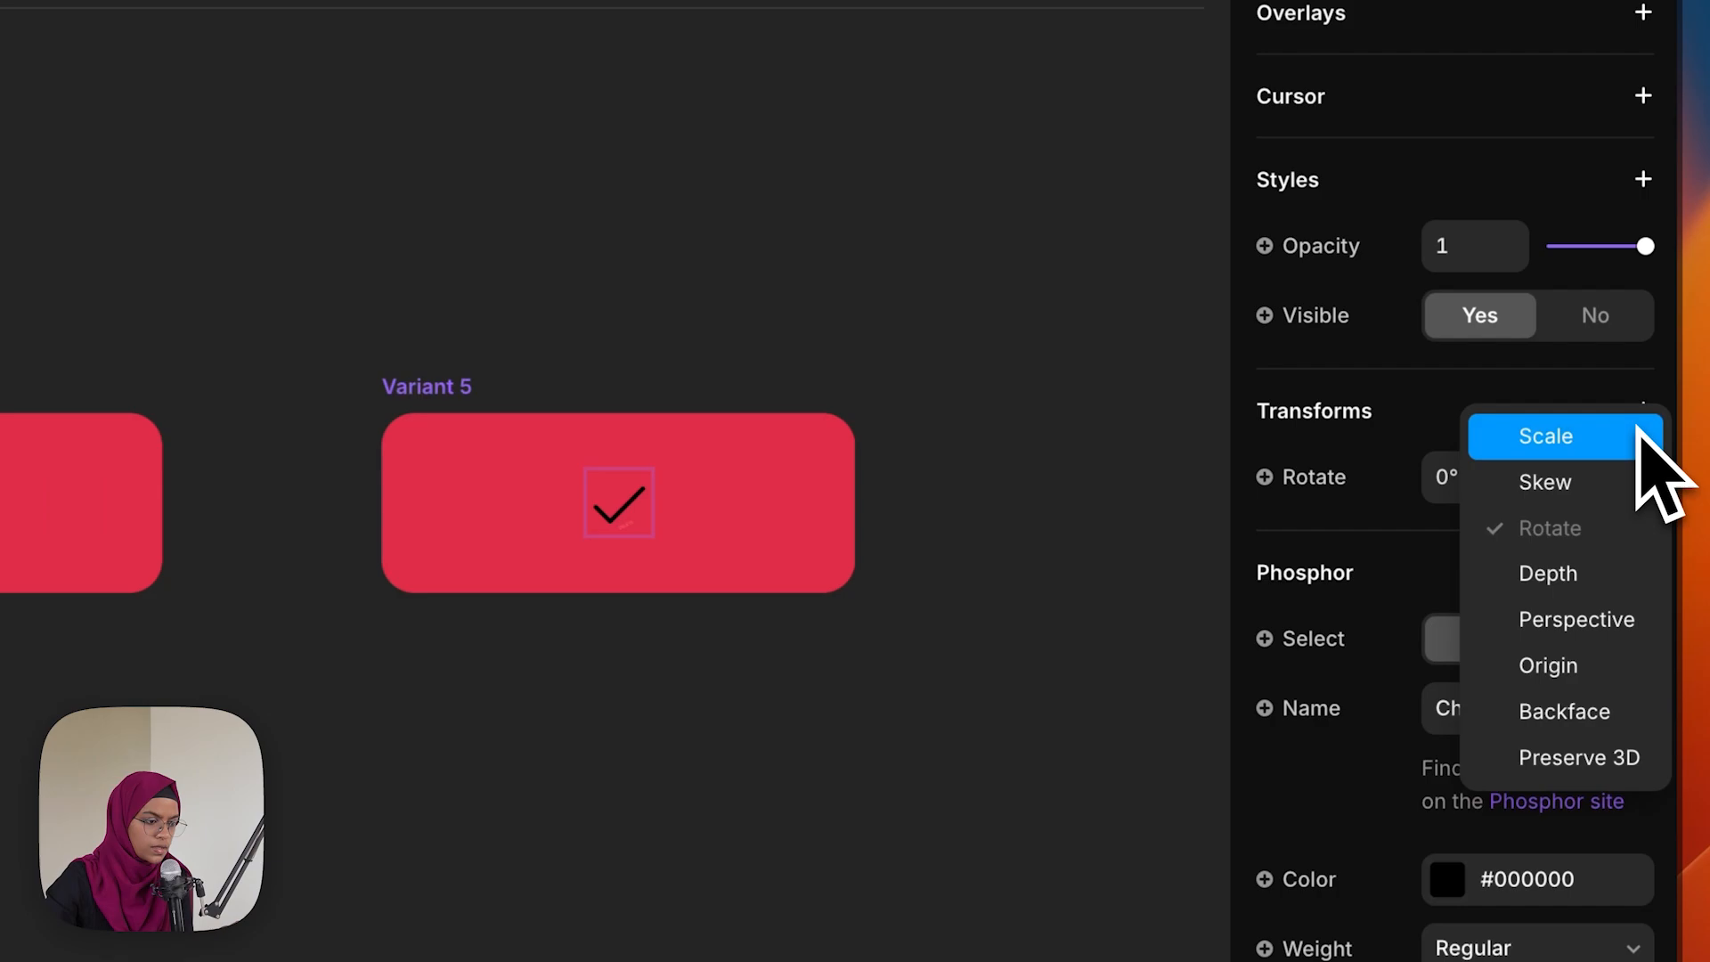
left_click(1655, 480)
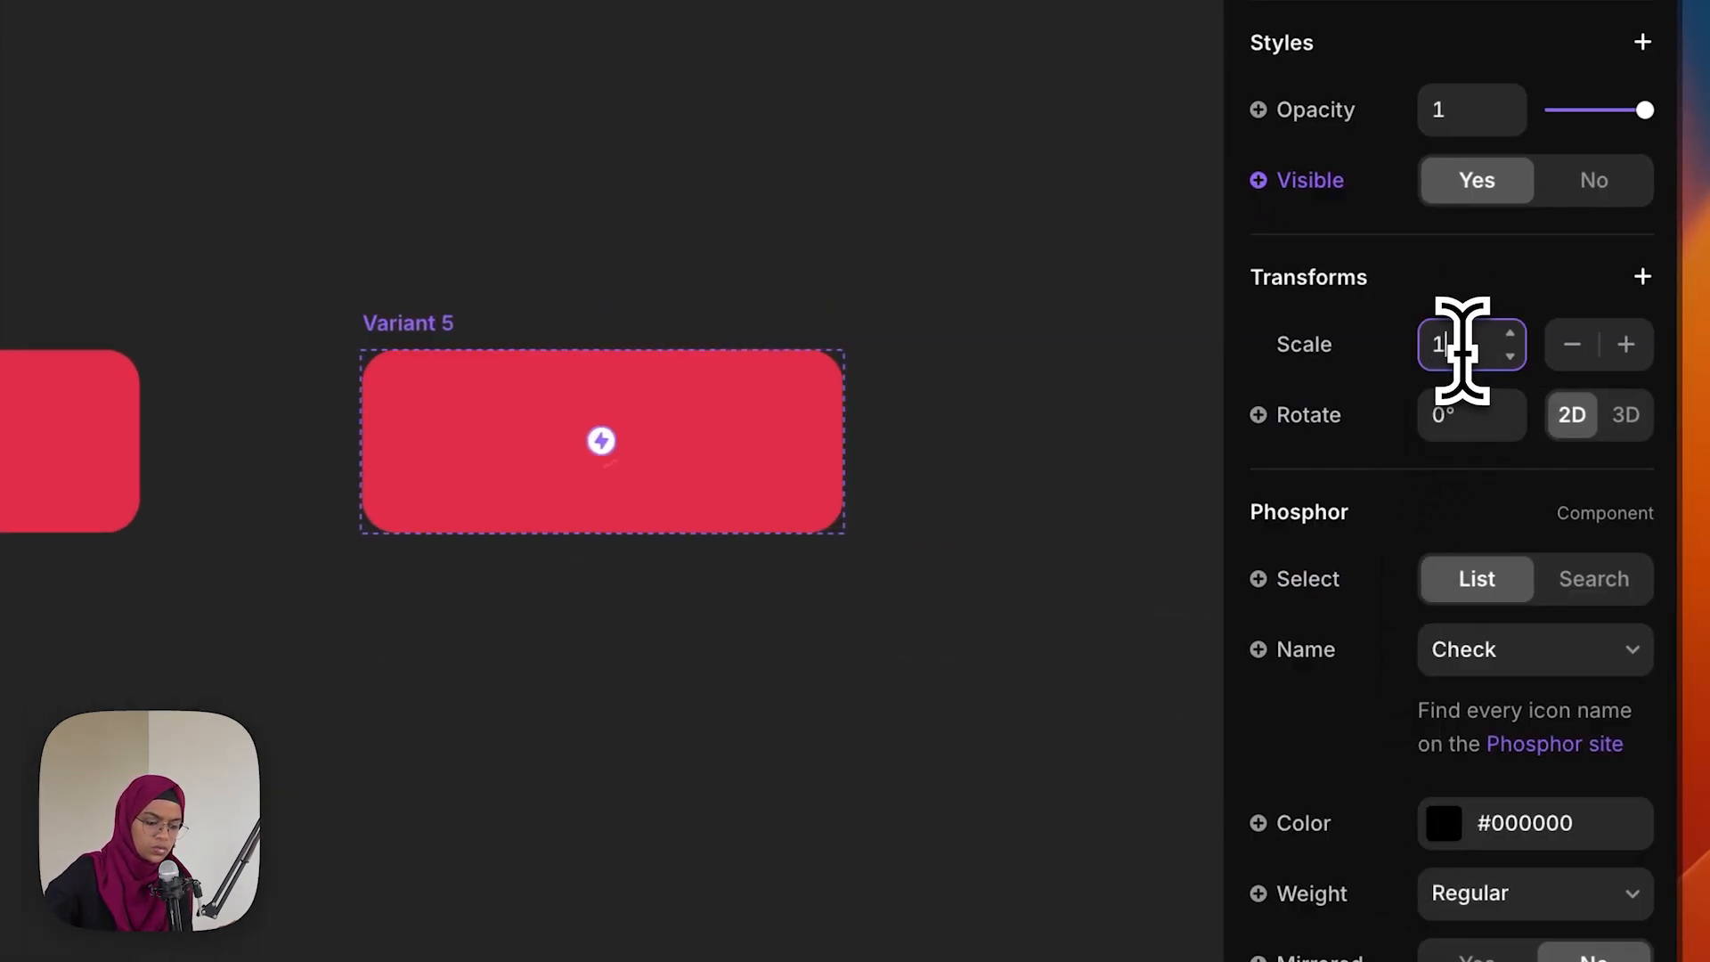
left_click(985, 715)
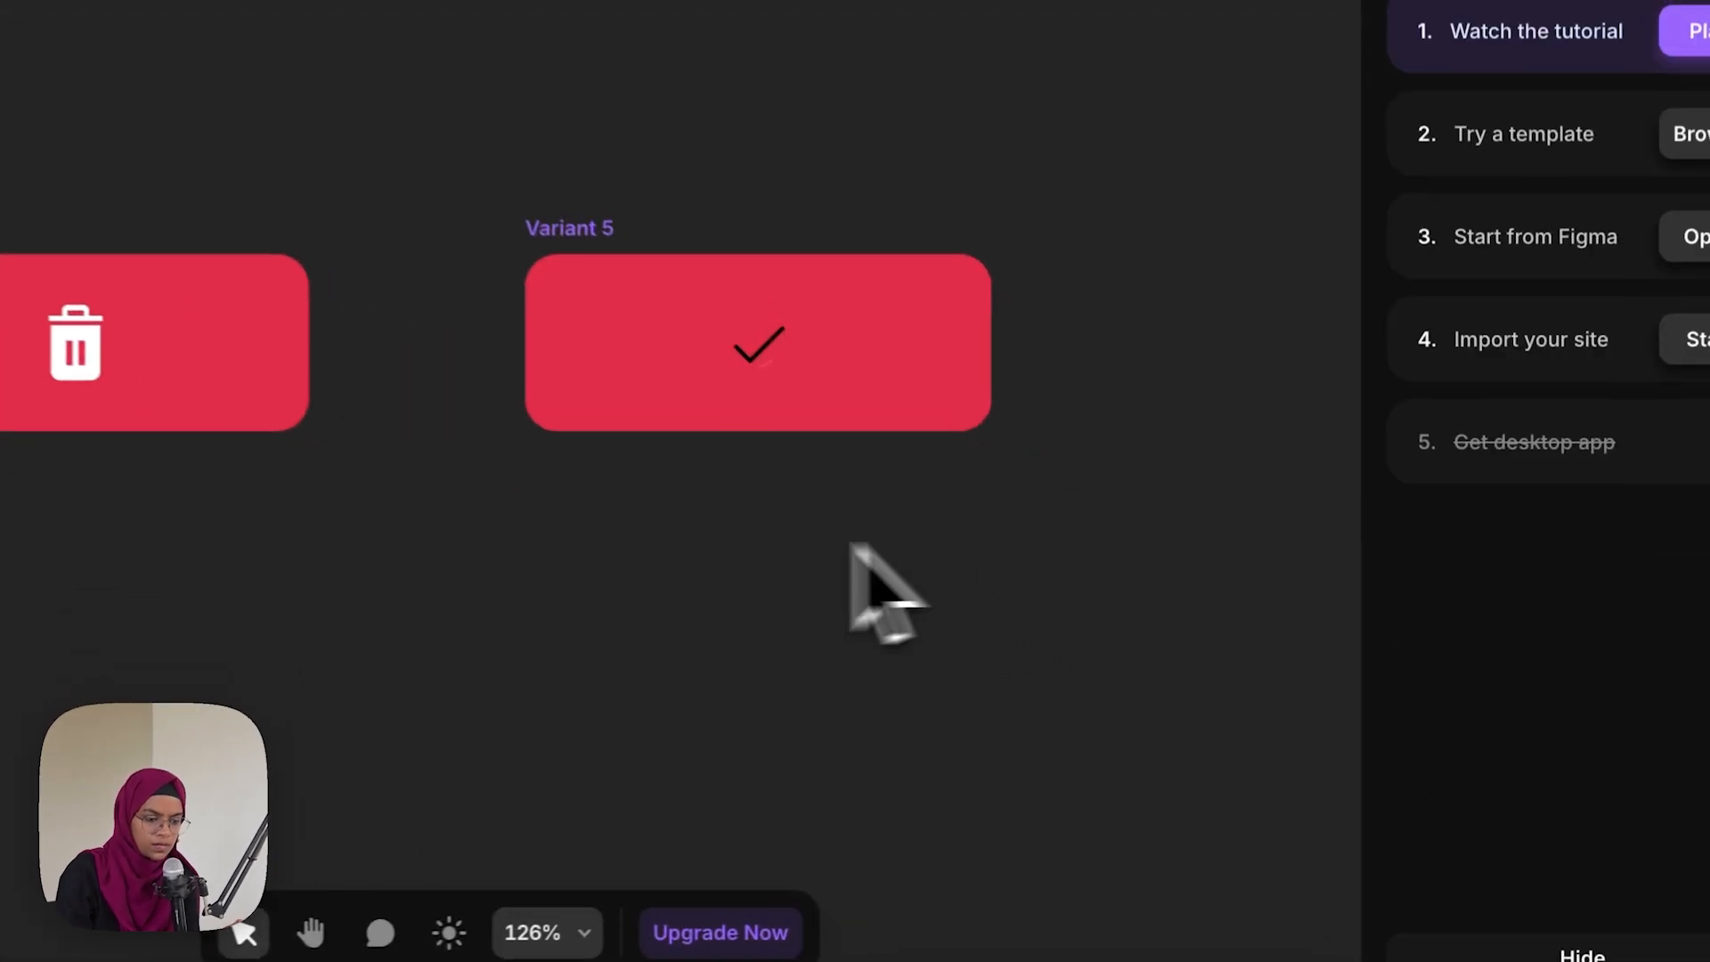
Preview the full delete animation from the DELETE button and return to the earlier variants on the canvas
left_click_drag(1079, 673, 1161, 678)
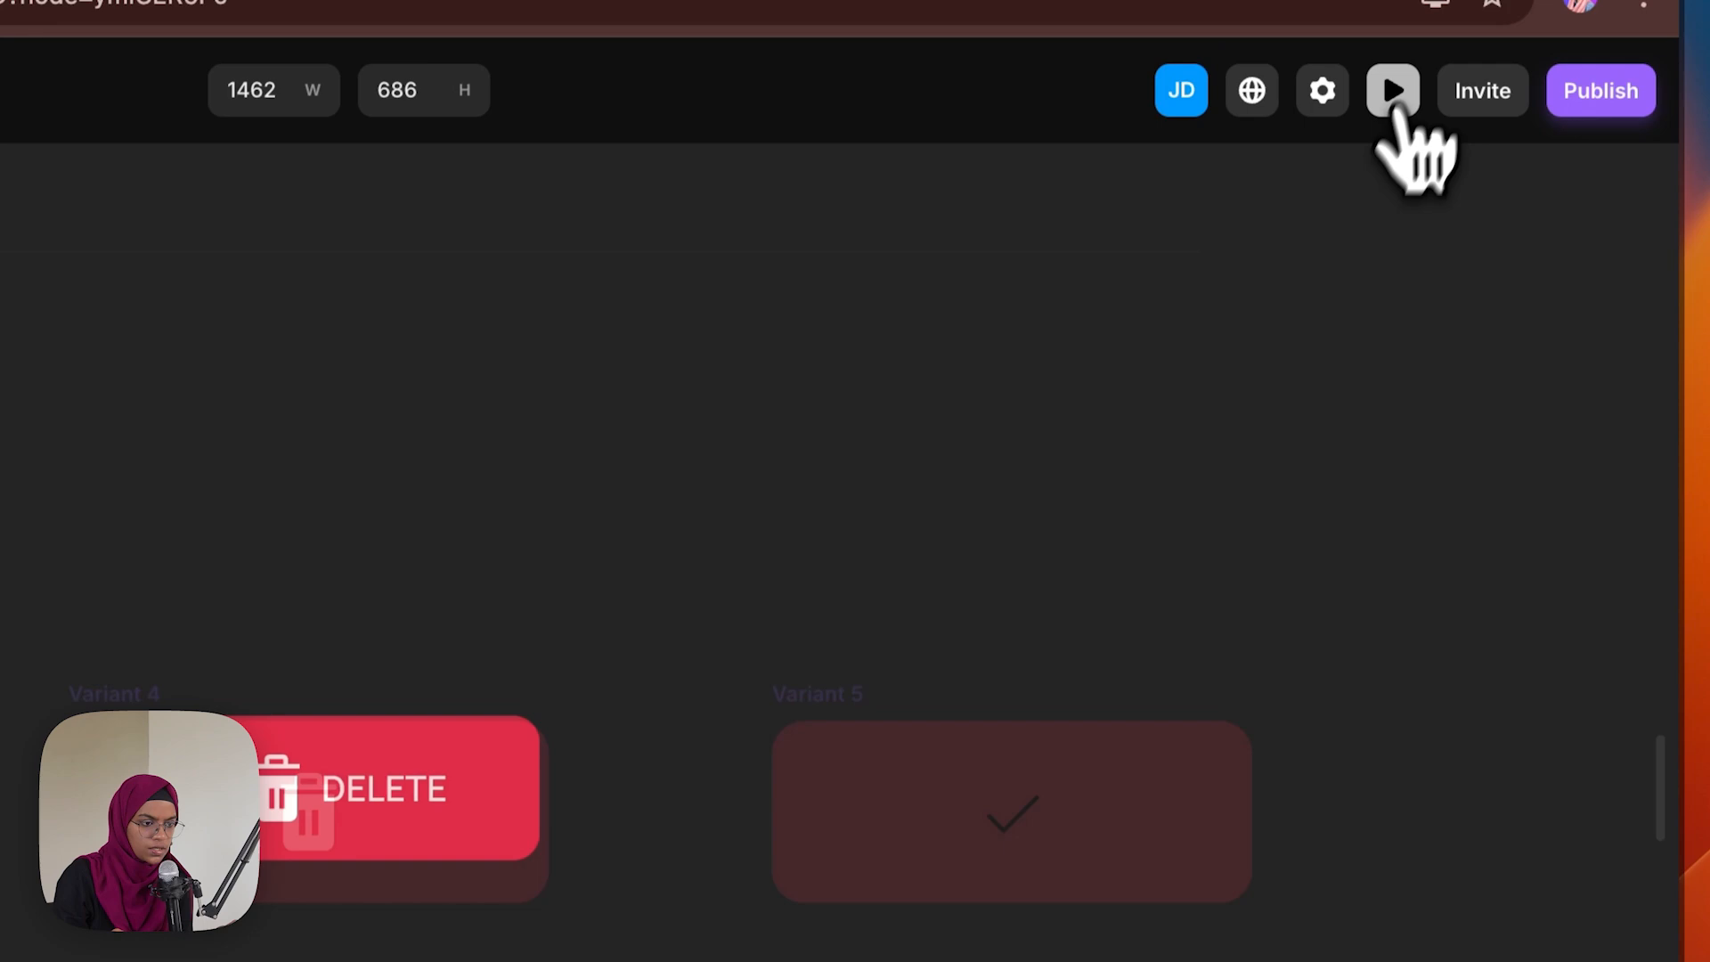
left_click(1398, 88)
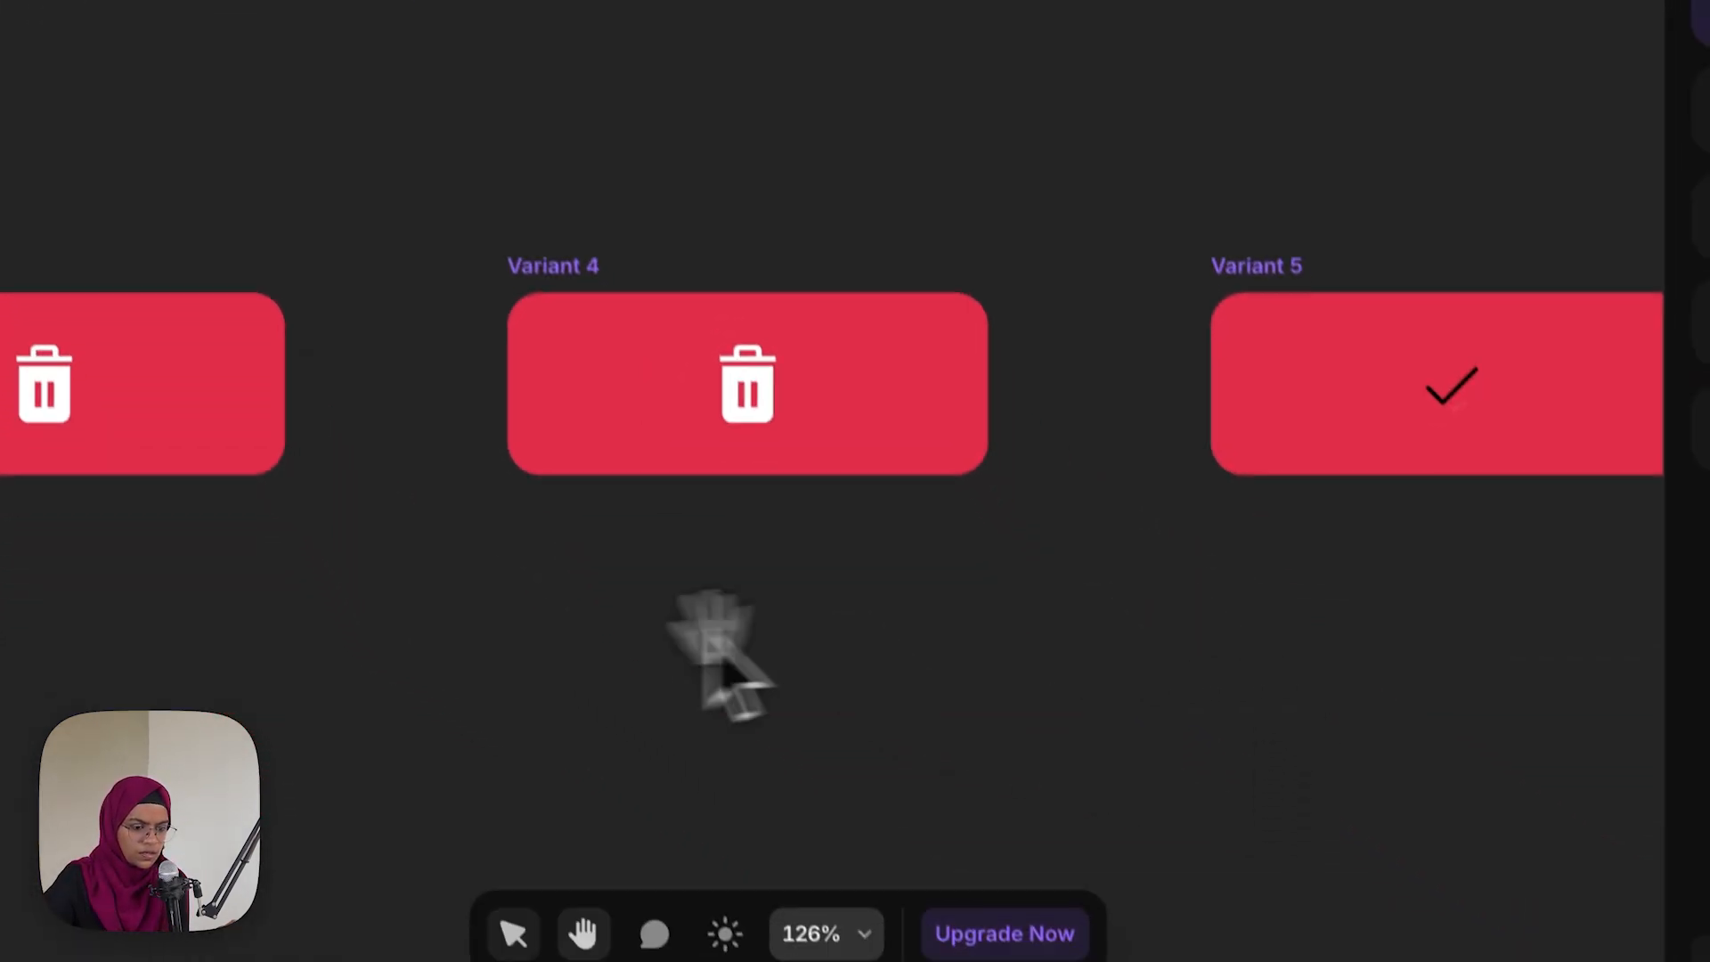
scroll(858, 888, "left", 10)
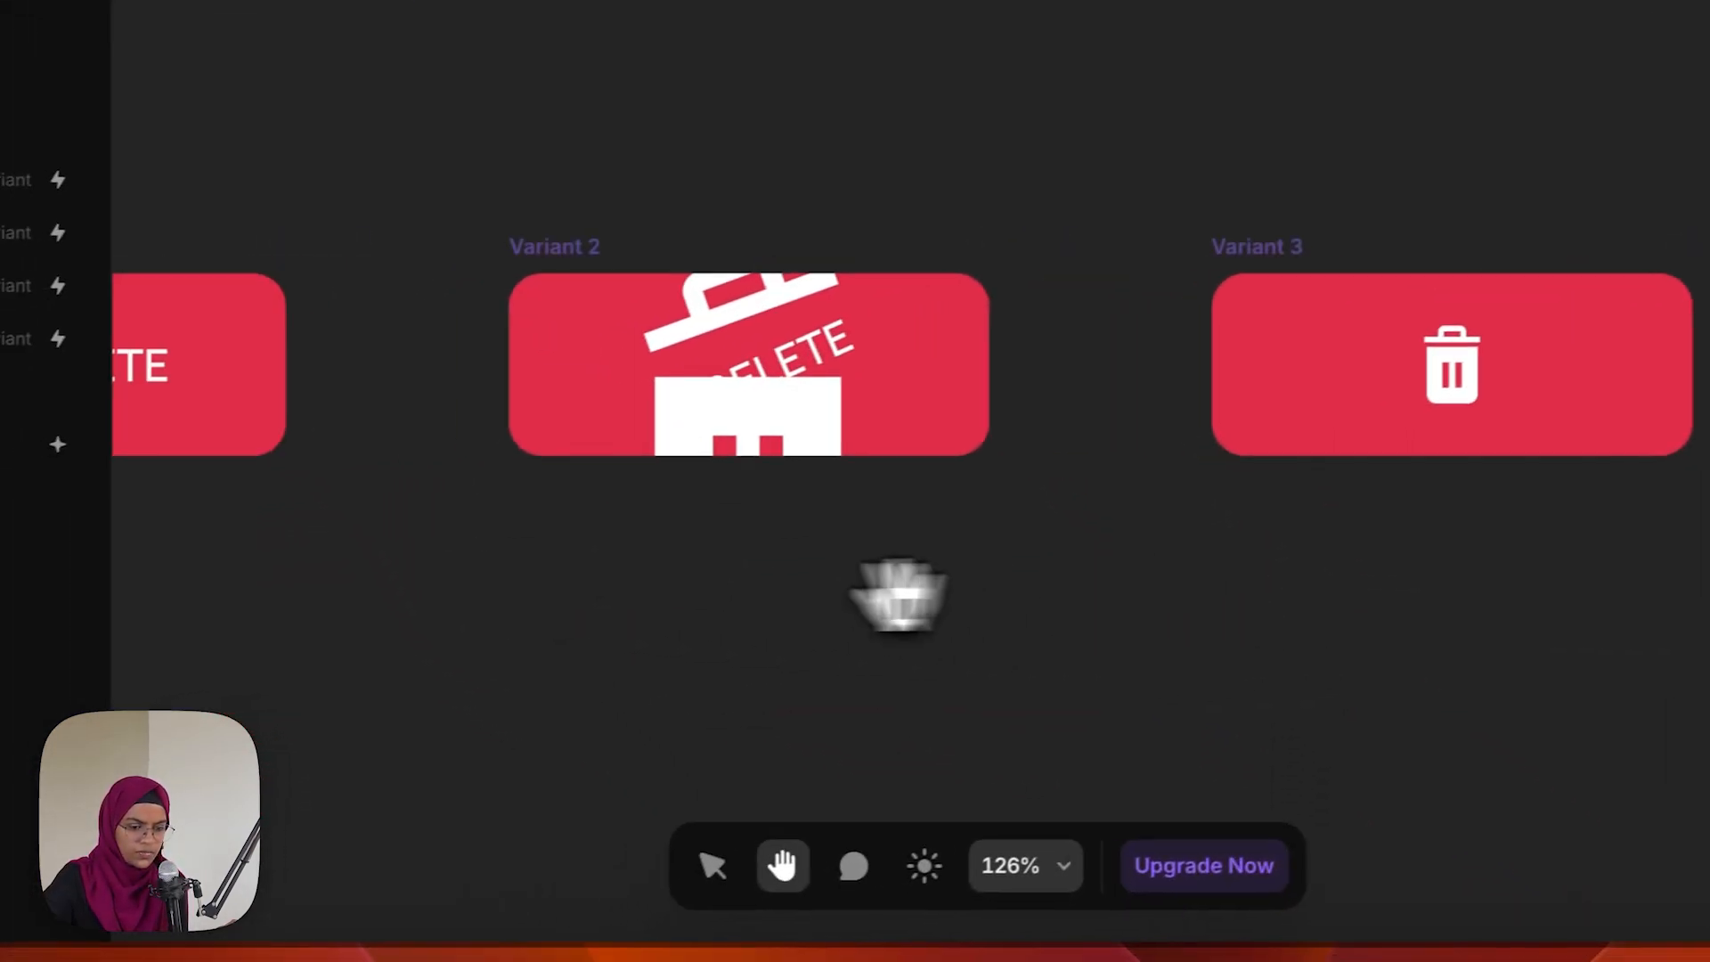
Make Variant 1's Phosphor check icon visible and set its position type to Absolute
left_click_drag(898, 595, 942, 592)
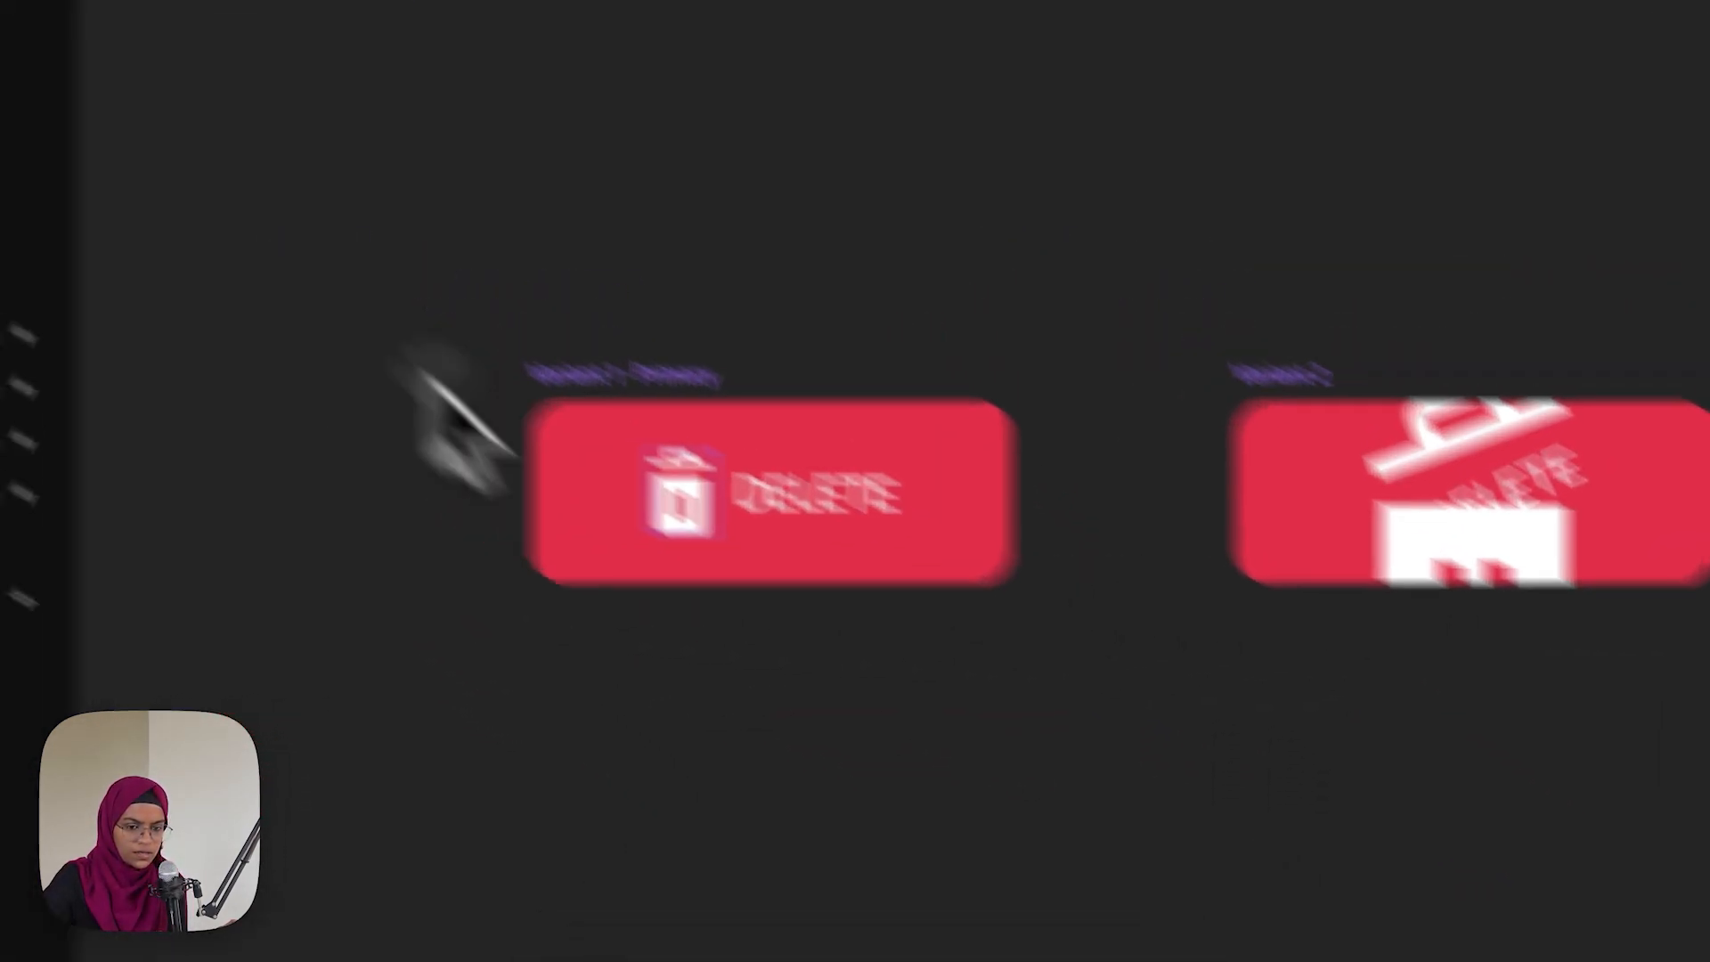
left_click(249, 224)
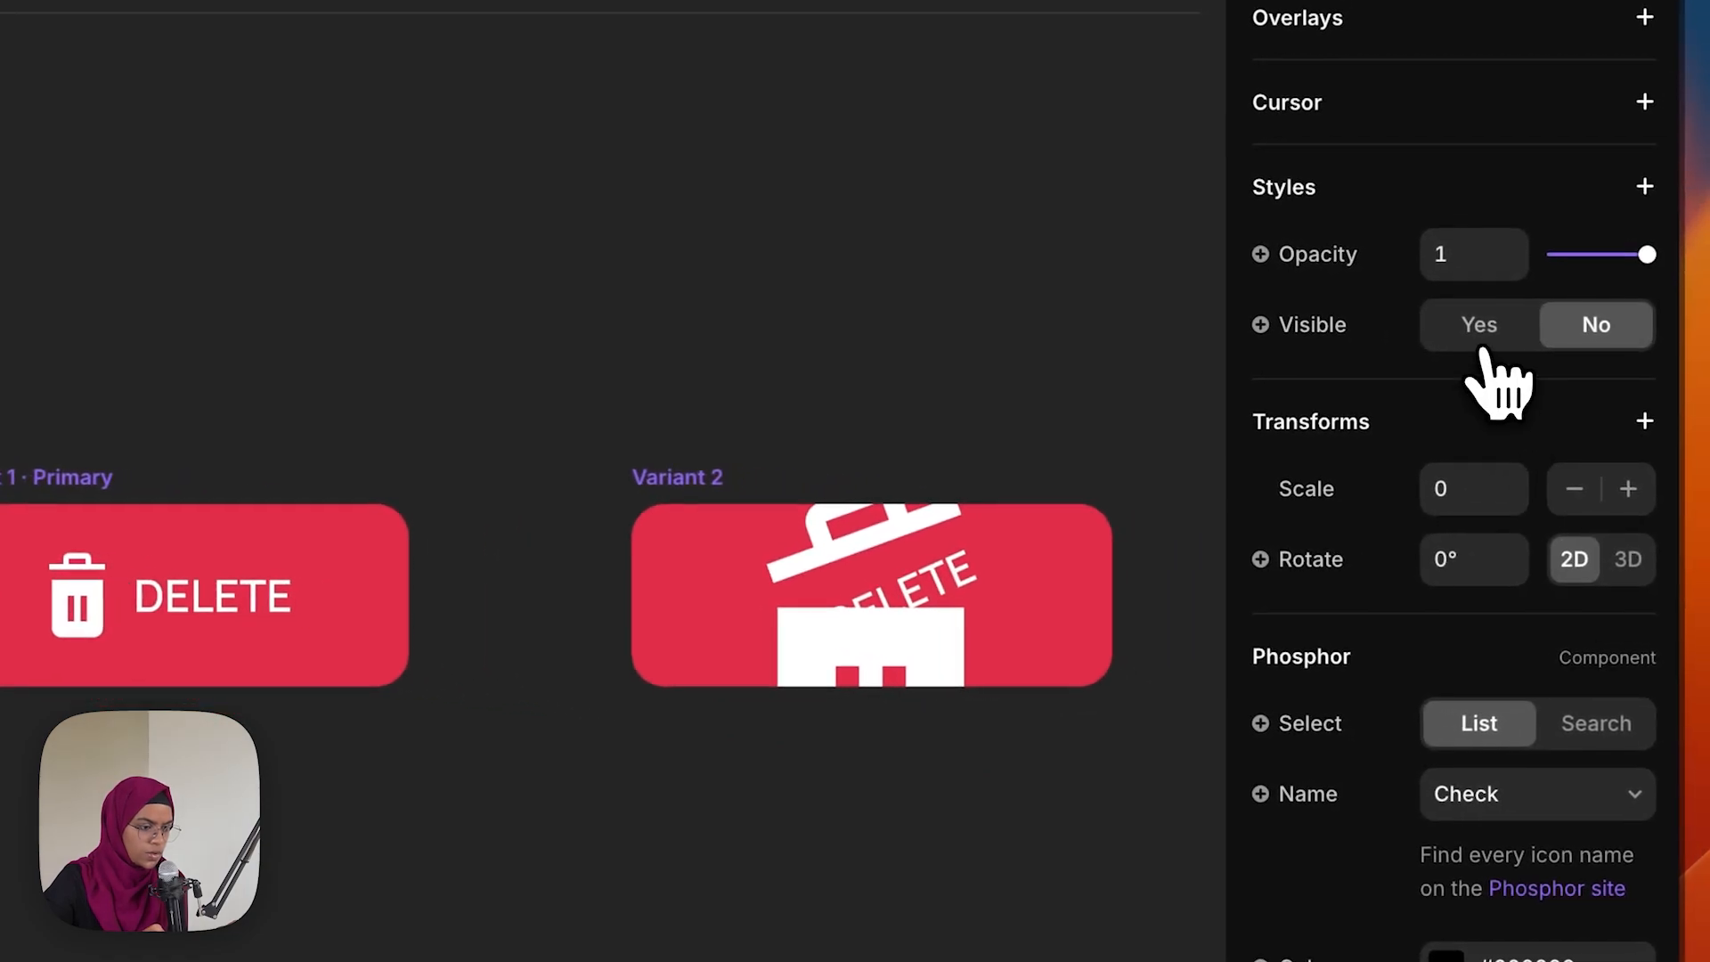
left_click(1686, 356)
scroll(1496, 383, "up", 5)
left_click(1506, 183)
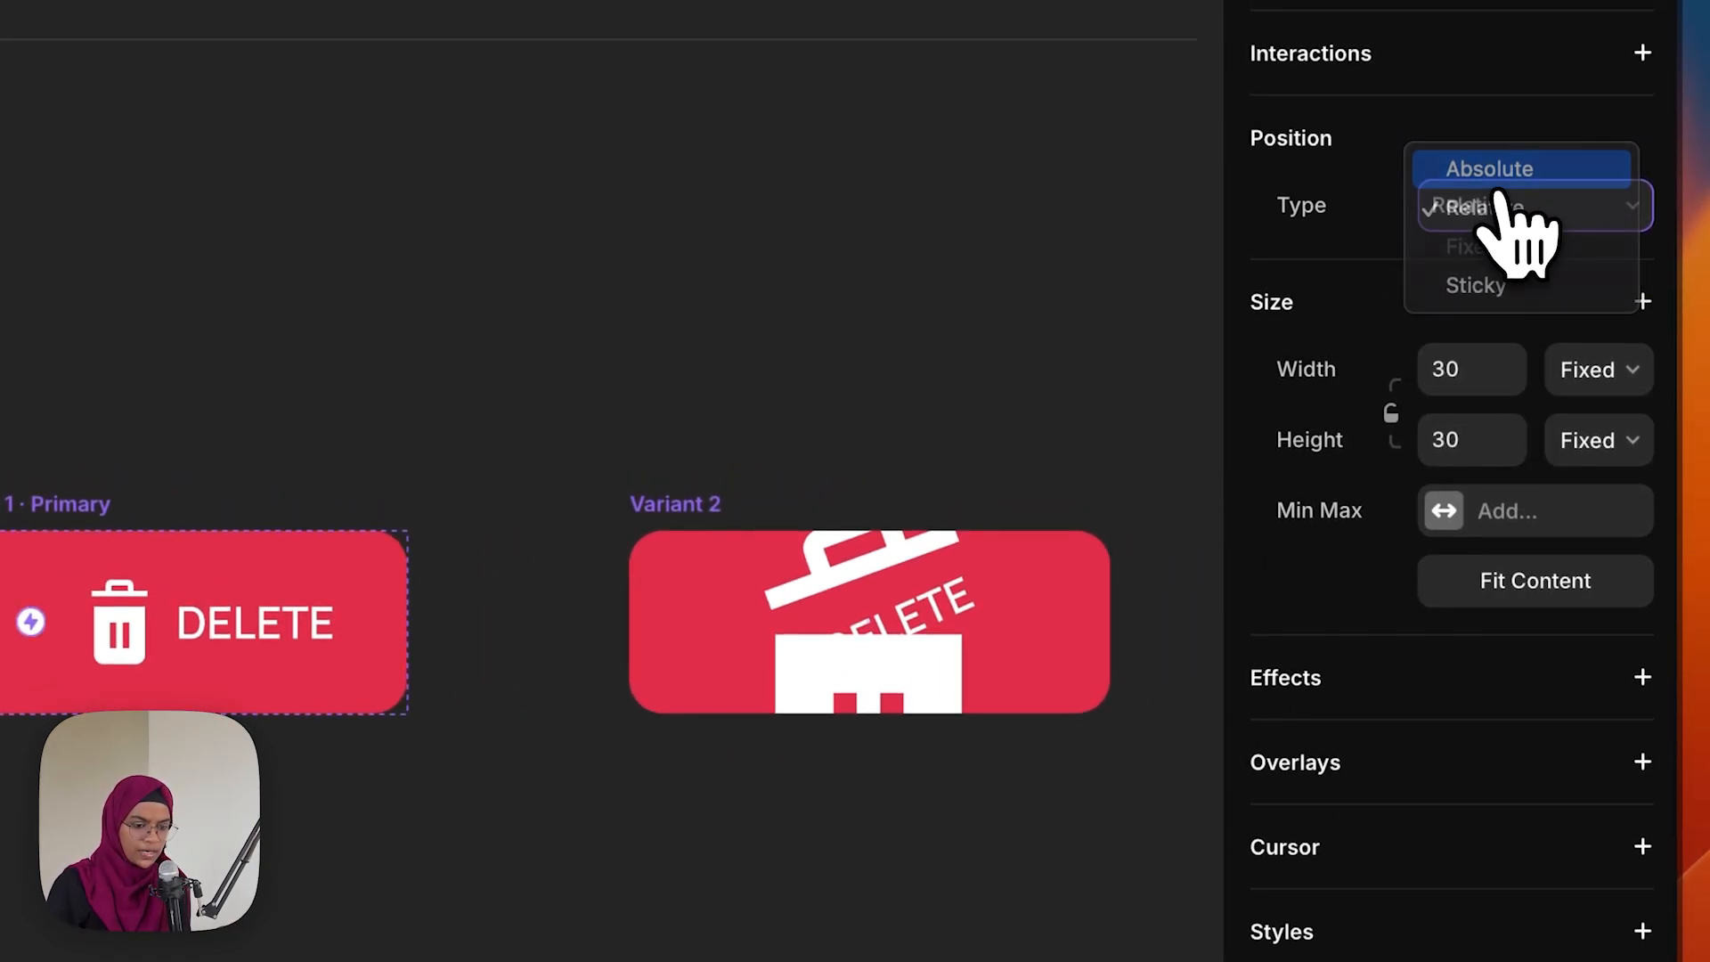
left_click(1501, 175)
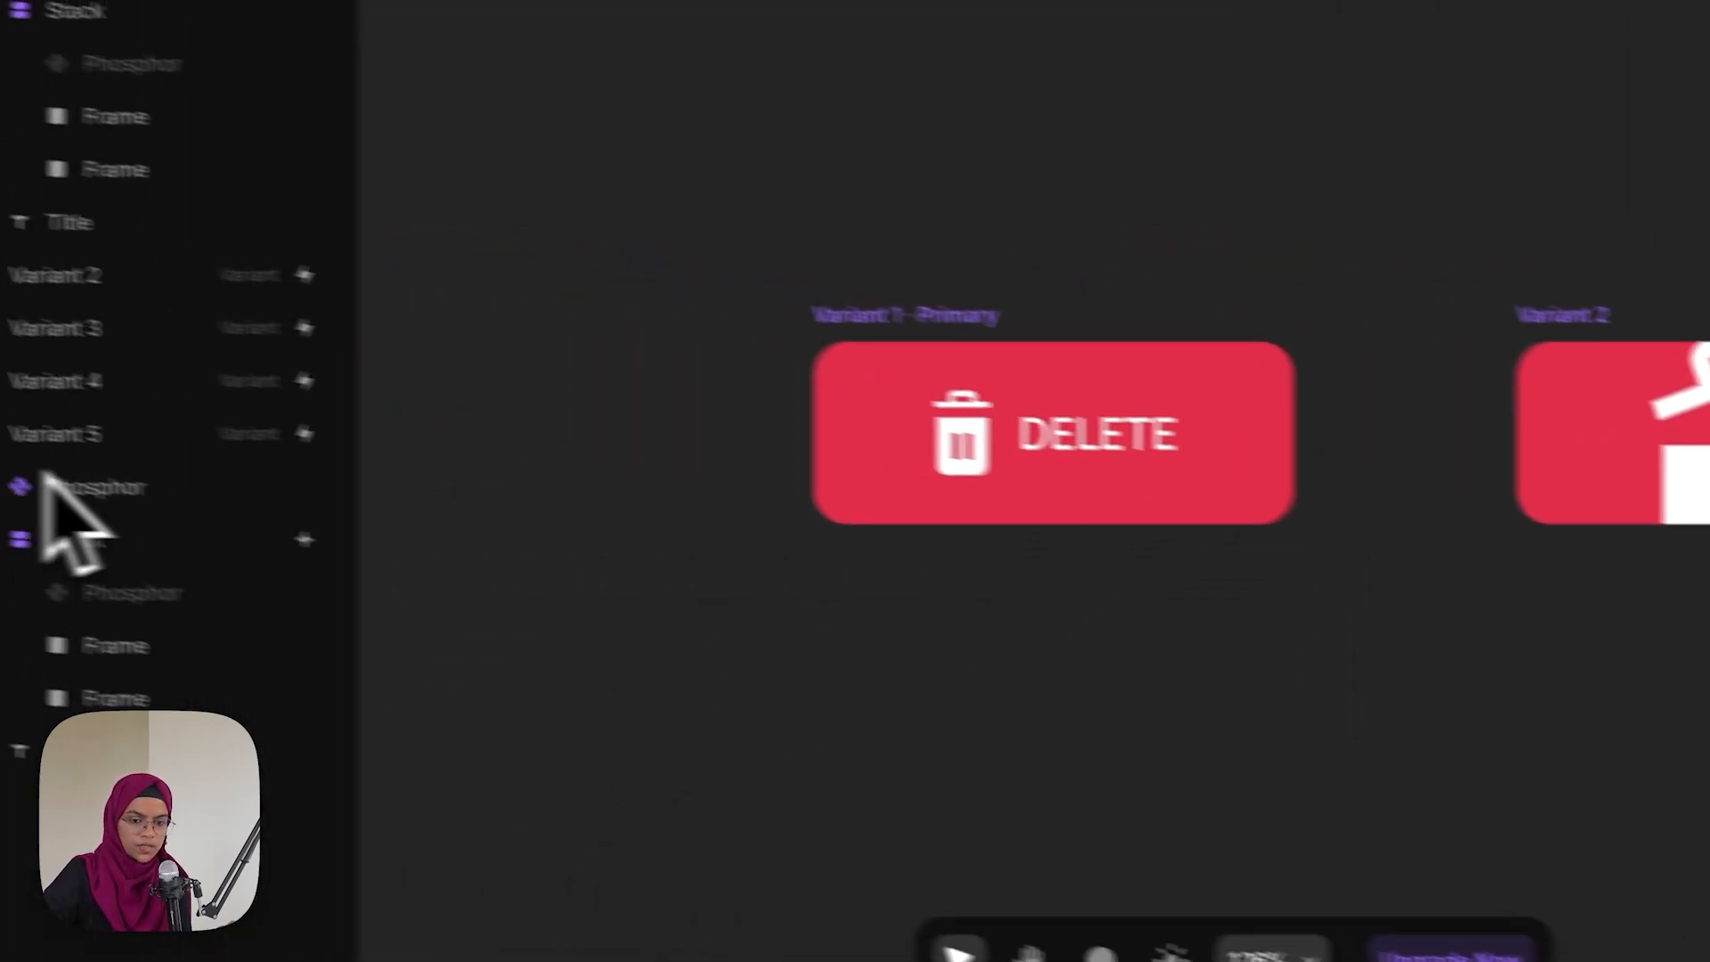
Set the position type of Variant 5's Phosphor check icon to Relative
left_click(110, 493)
key("space")
left_click_drag(1461, 624, 496, 622)
left_click_drag(1389, 553, 614, 530)
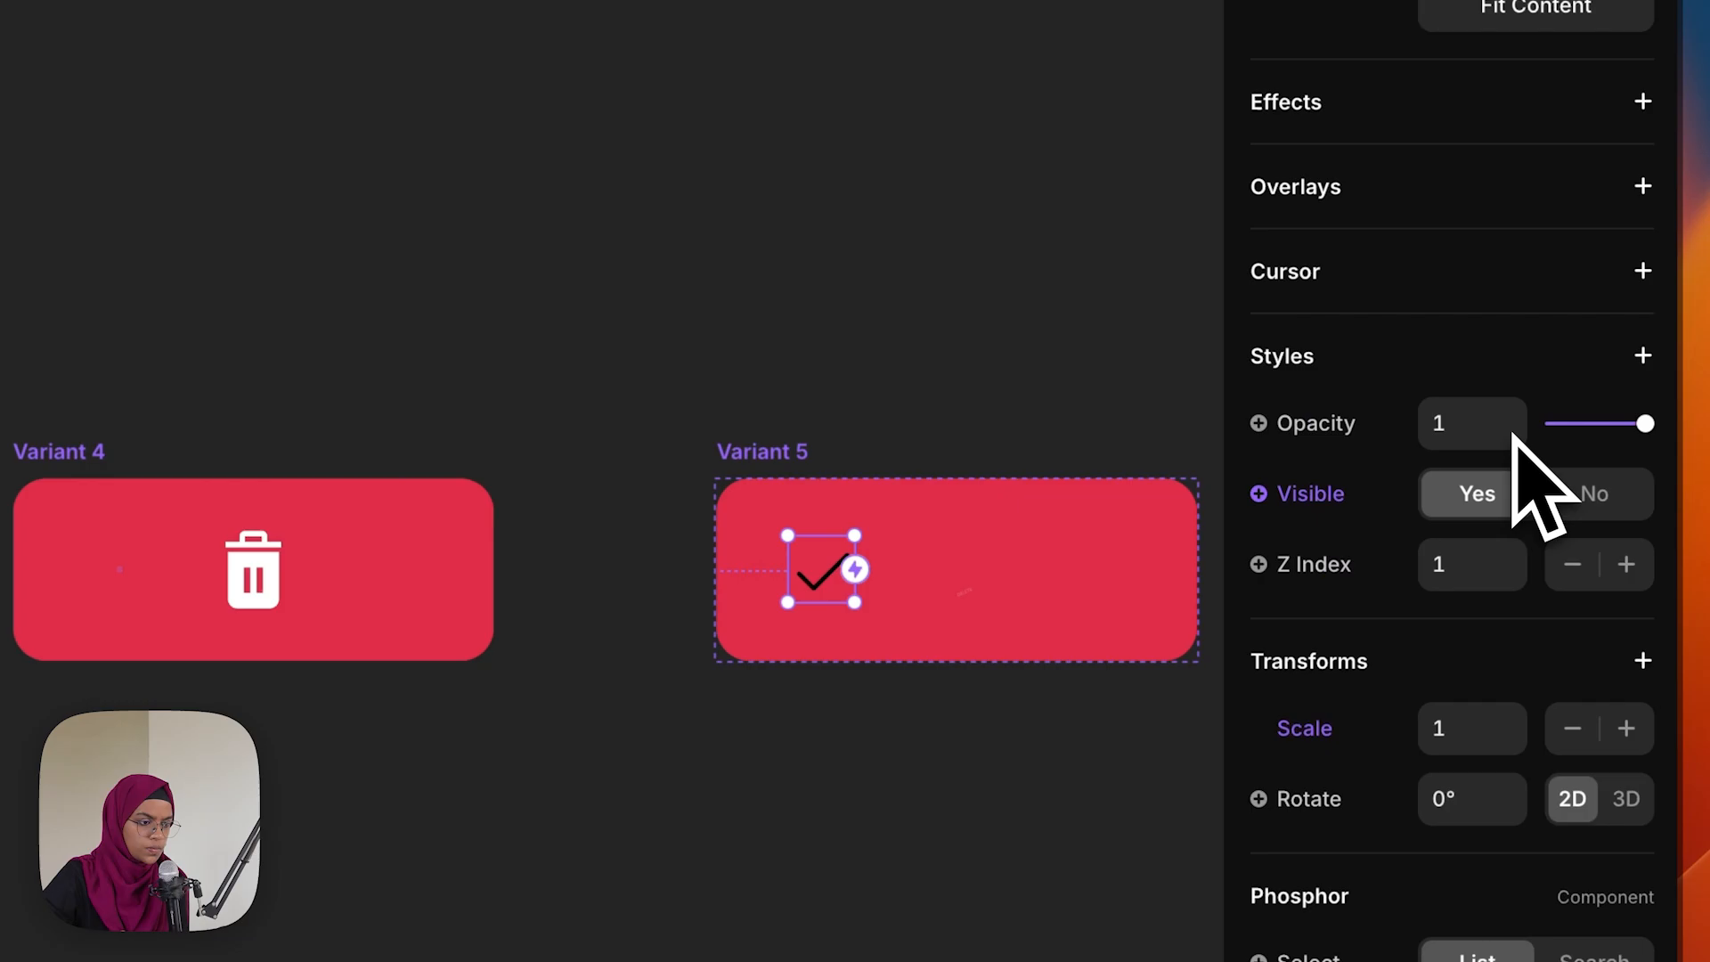
scroll(1518, 445, "up", 10)
left_click(1527, 460)
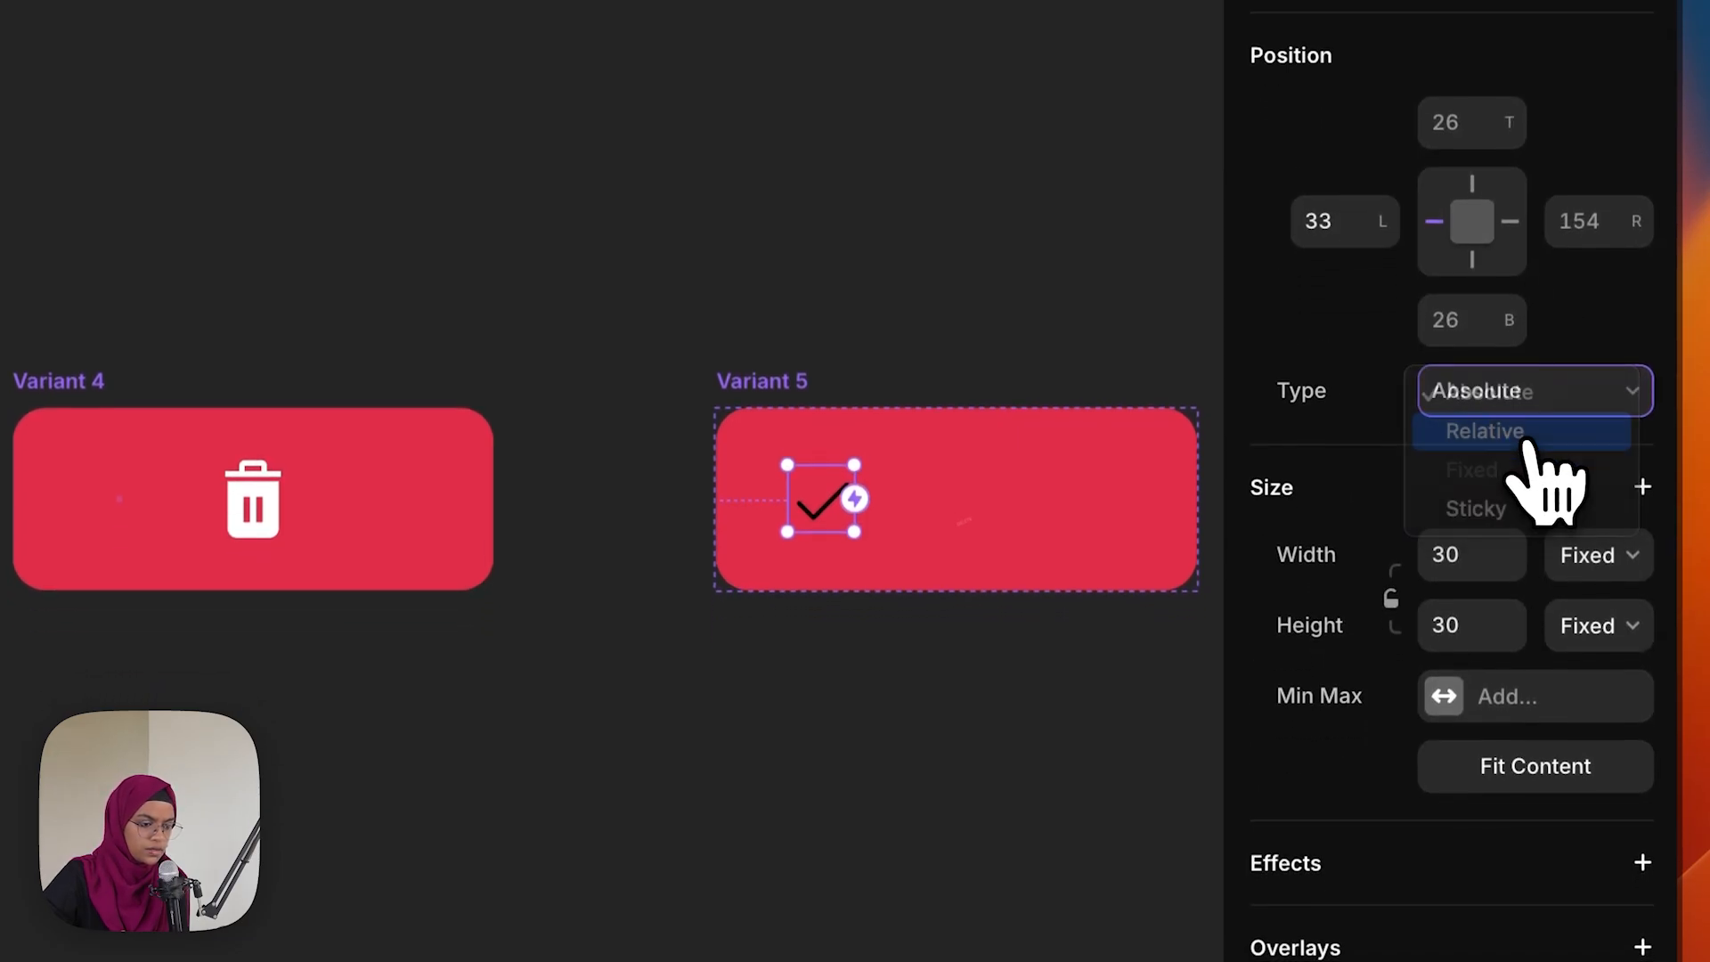
left_click(1532, 454)
left_click(1031, 706)
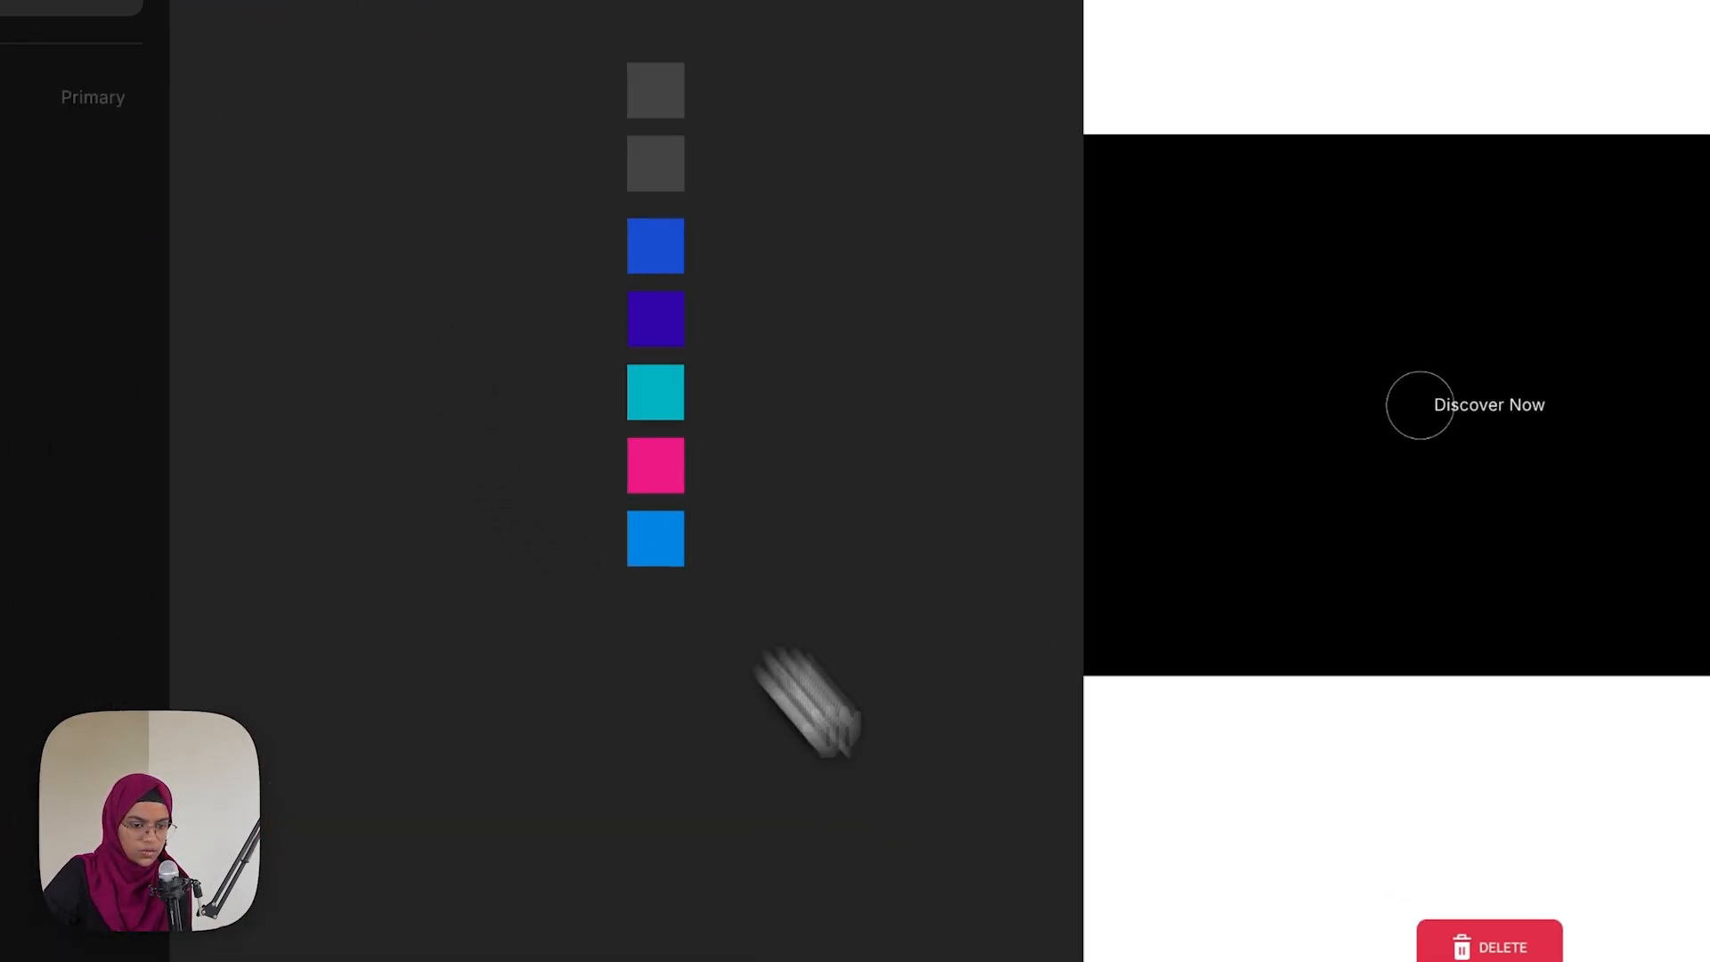
Change Variant 5's fill to the green from the Home page's color swatches
left_click_drag(748, 397, 801, 489)
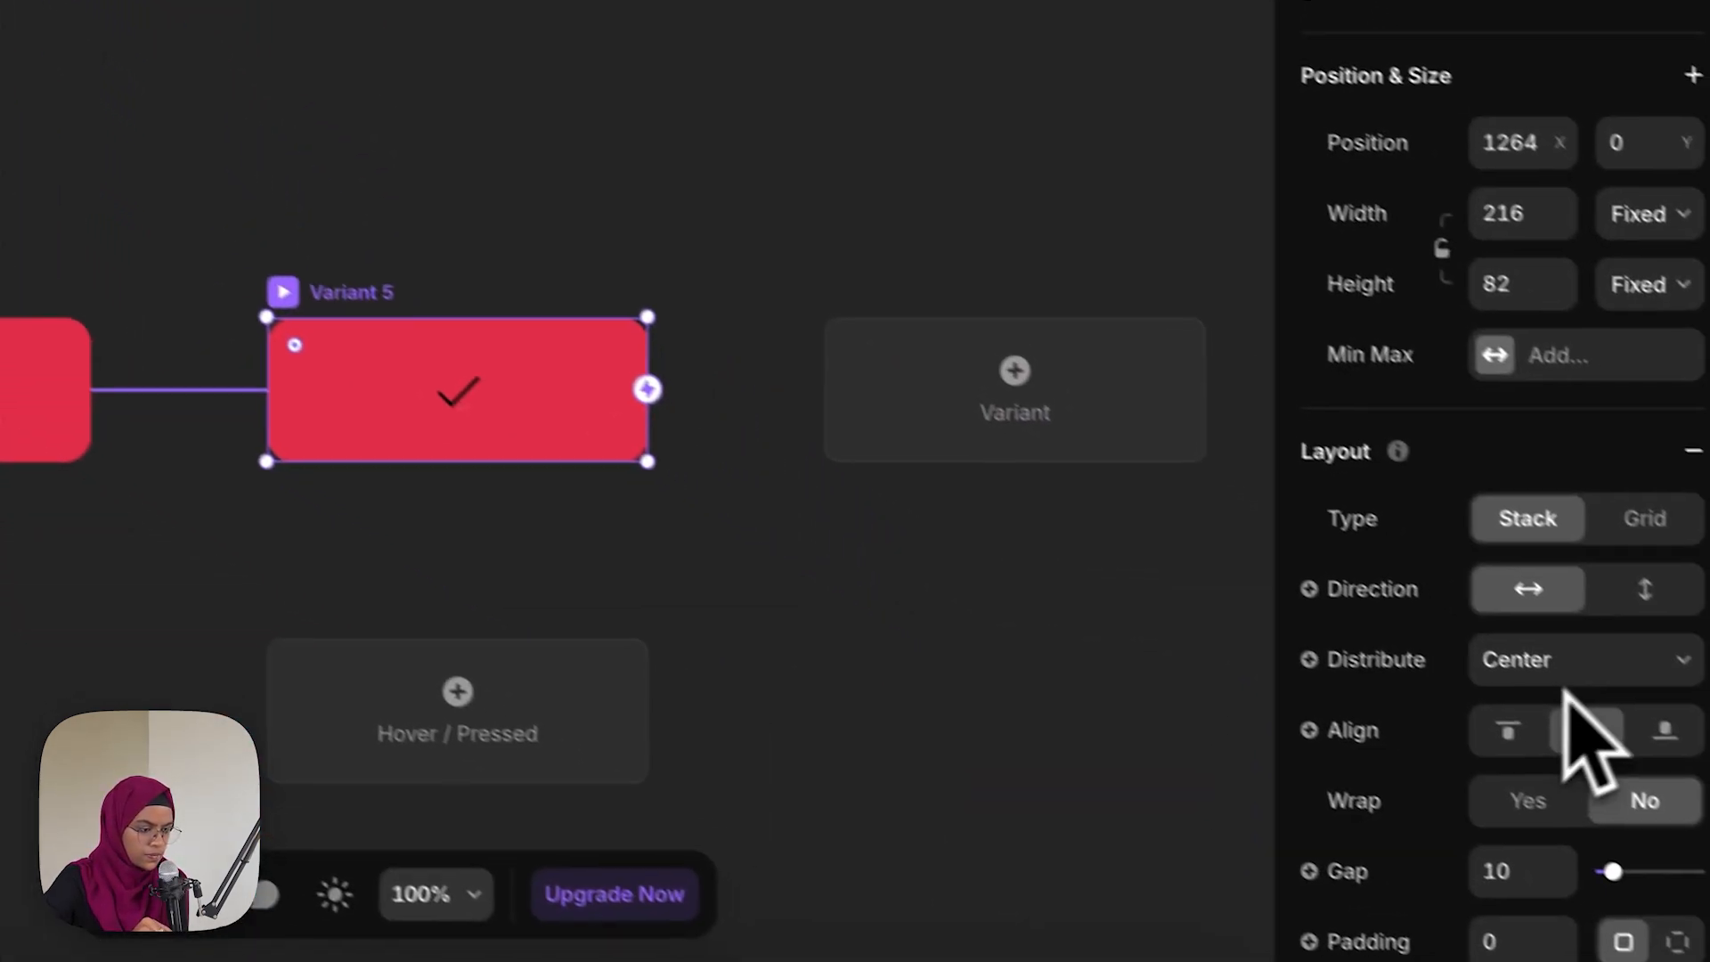
scroll(1514, 801, "down", 6)
left_click(1505, 913)
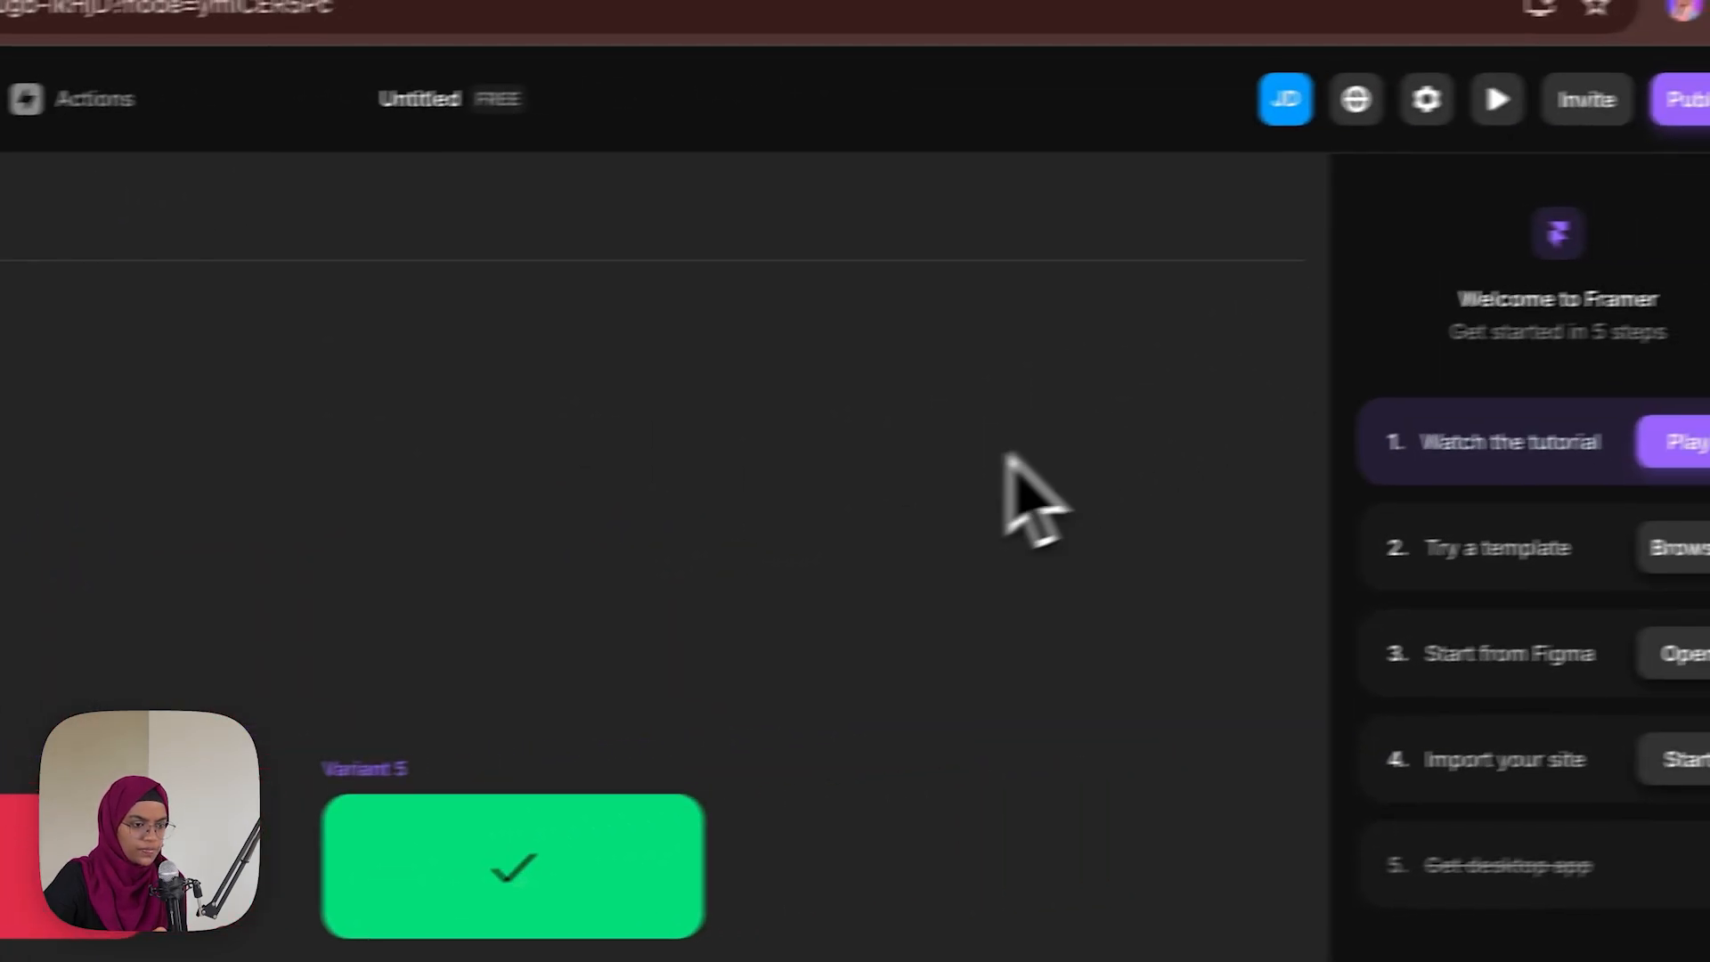
Preview the Button-3 component by running its delete animation, and return to the canvas
left_click(1388, 109)
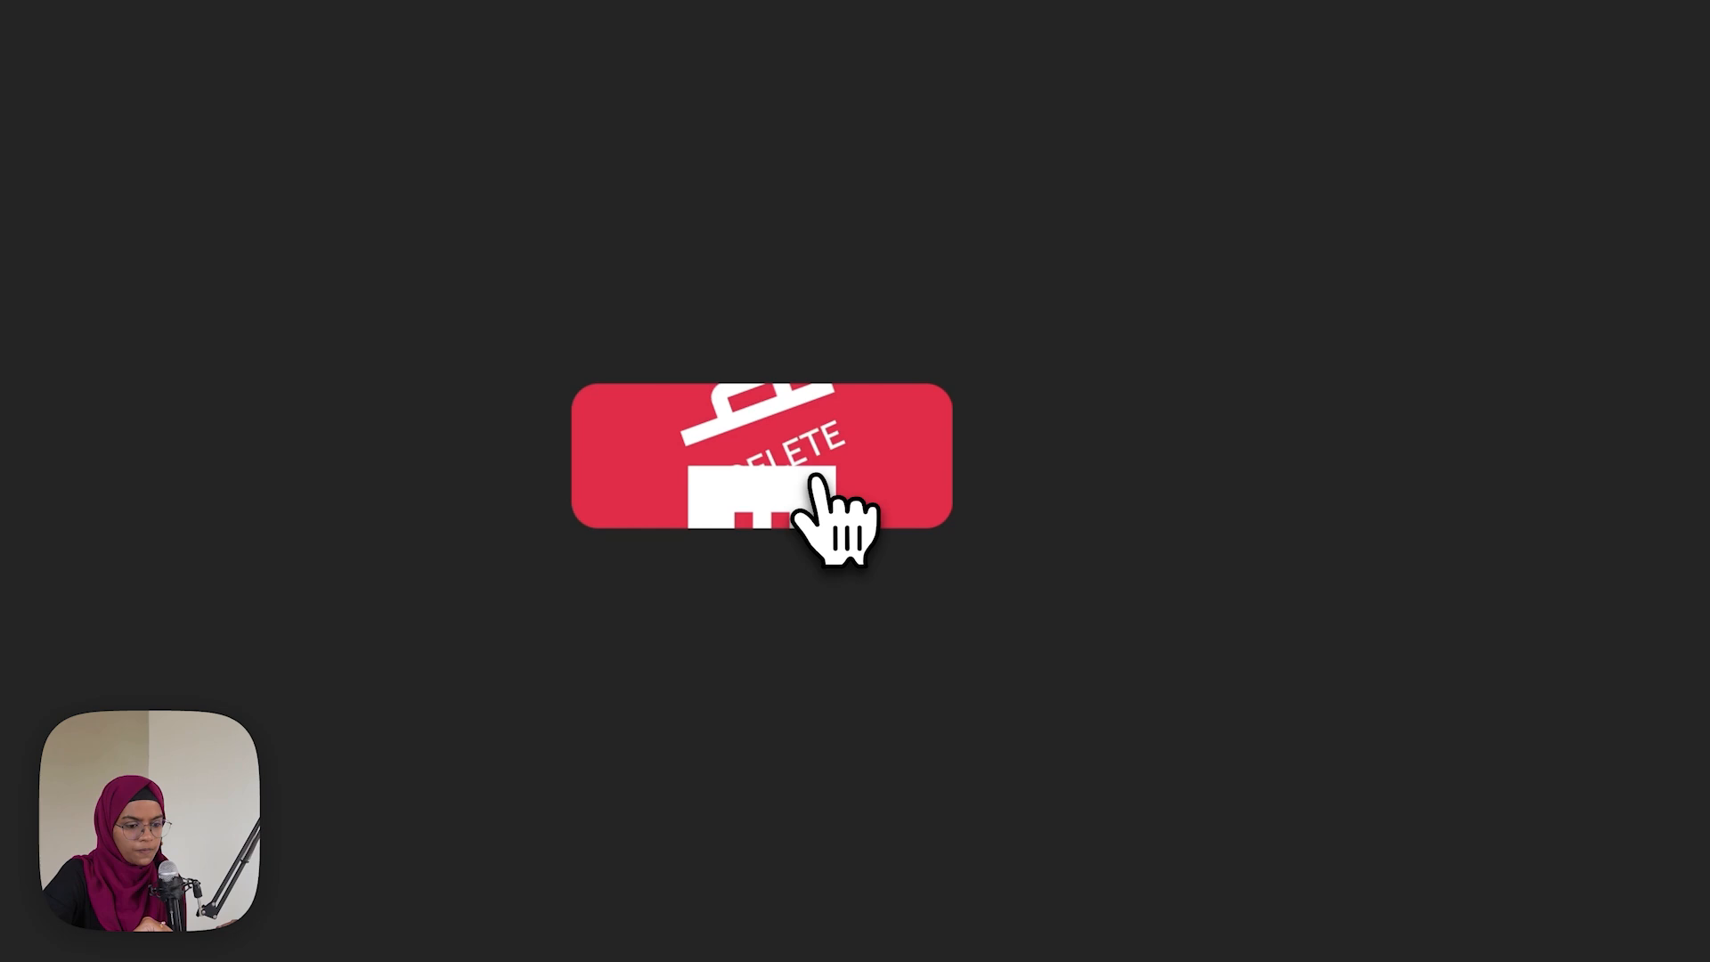
left_click(818, 481)
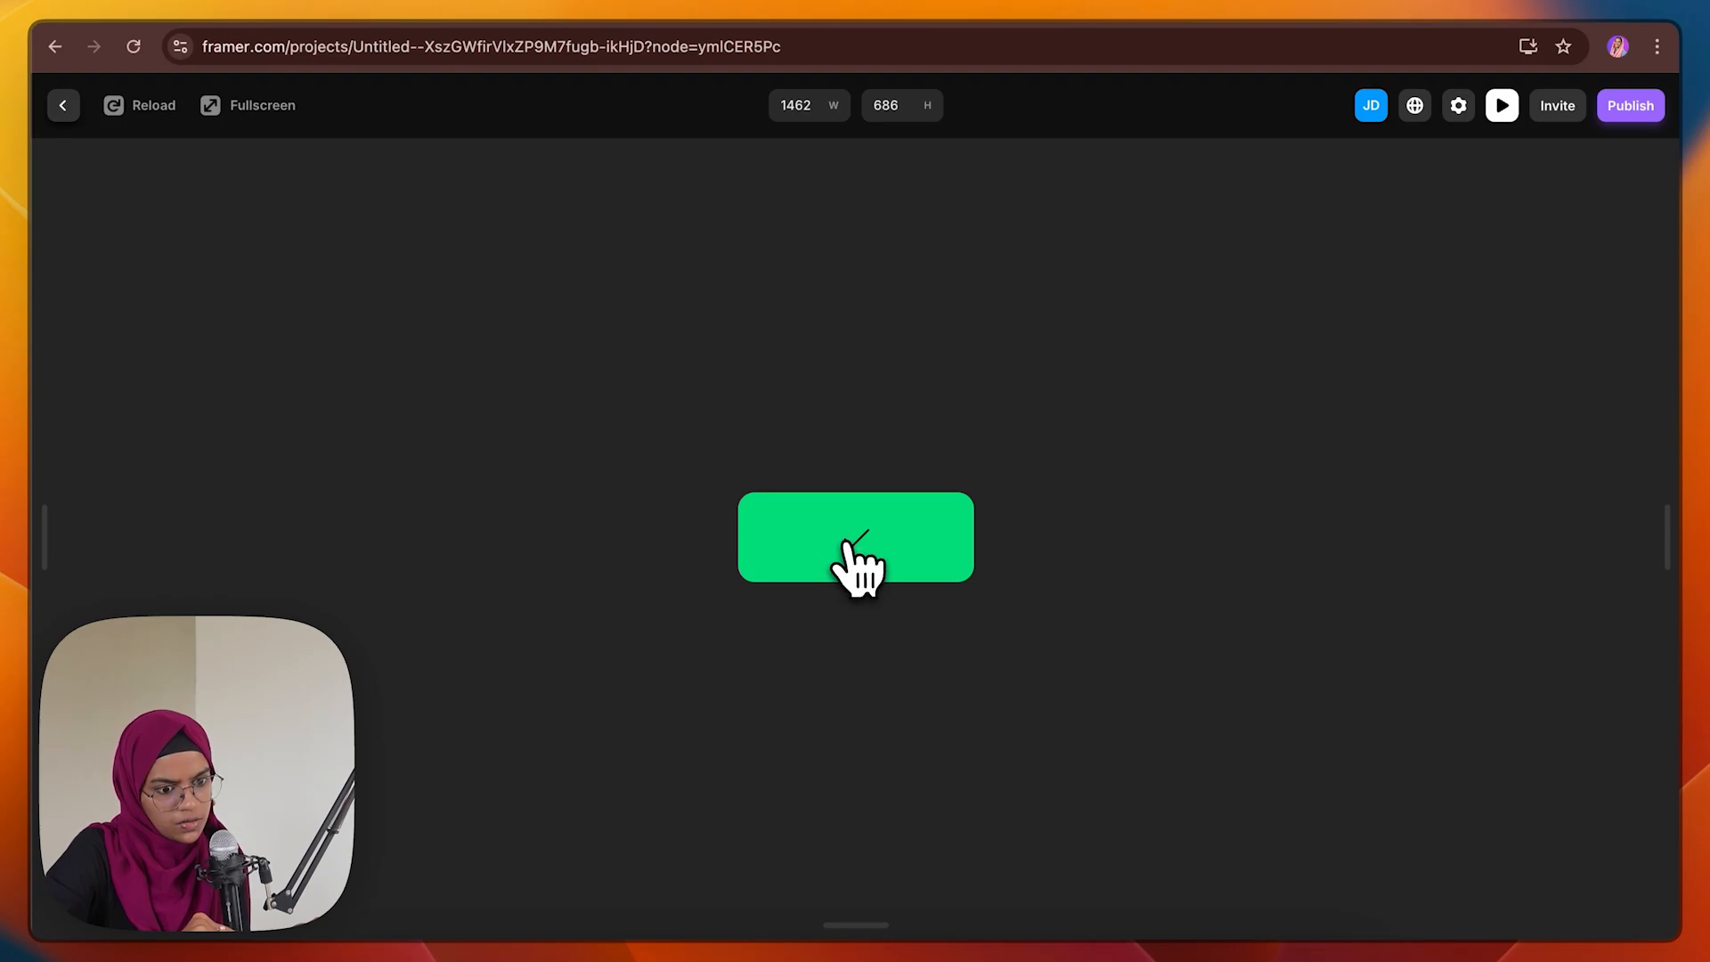
left_click(75, 119)
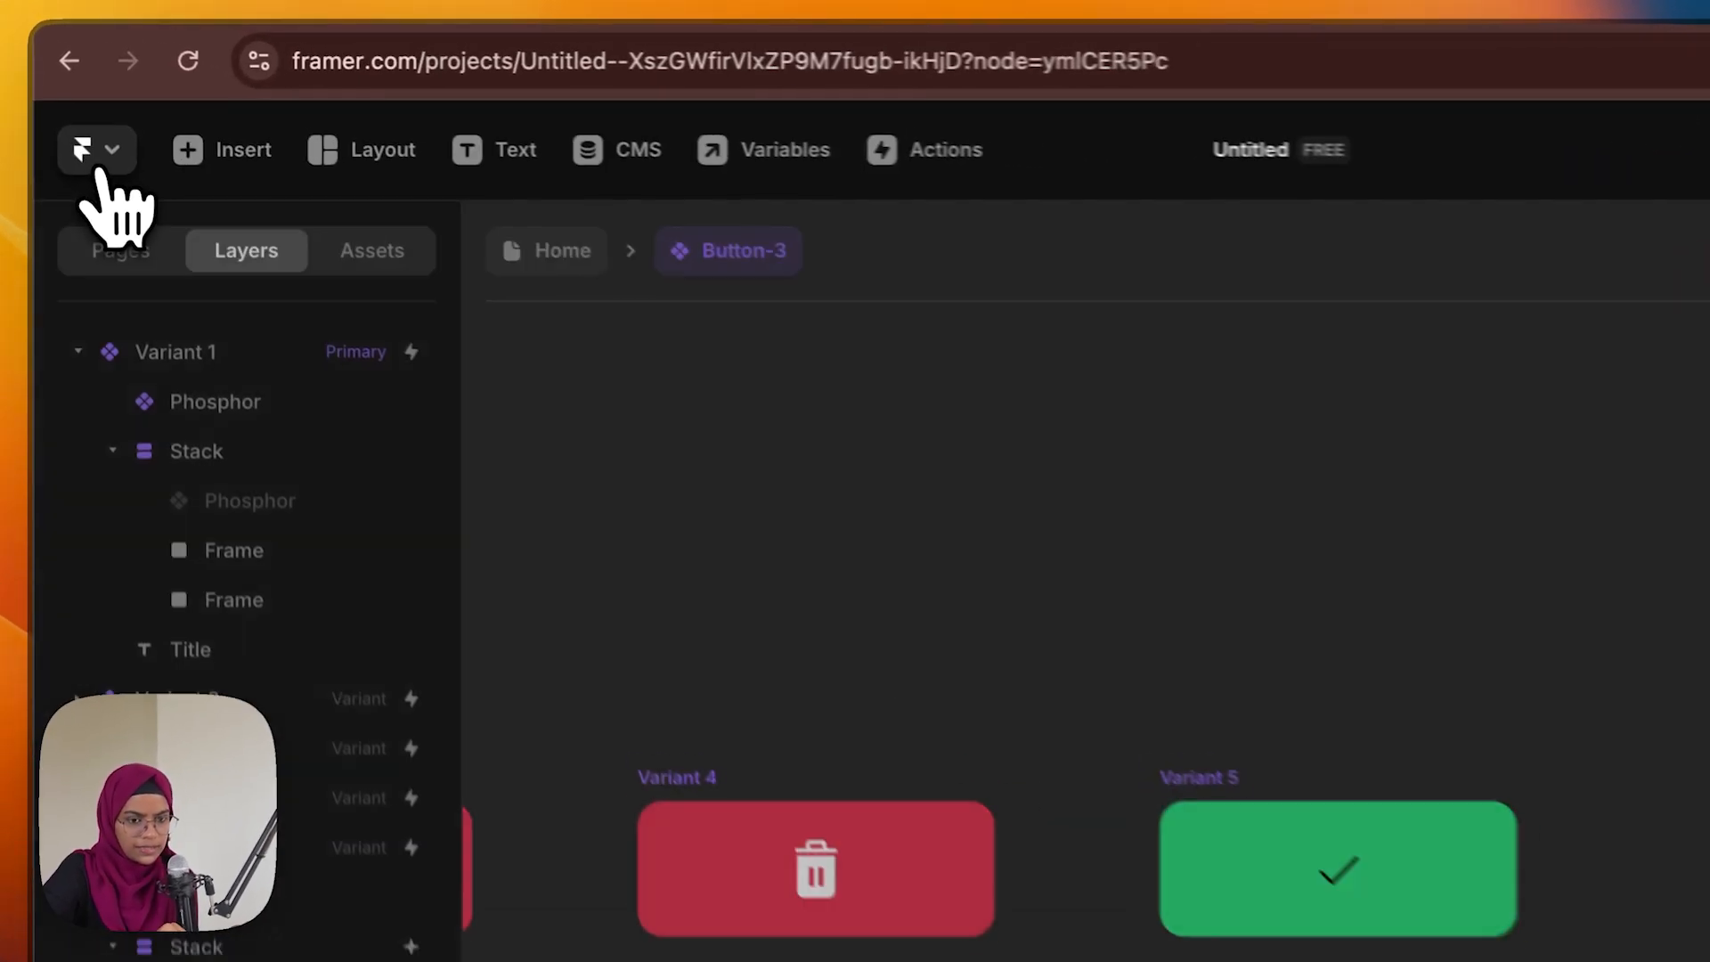
Set the weight of Variant 5's check icon to Bold and its width and height to 40
left_click(1336, 871)
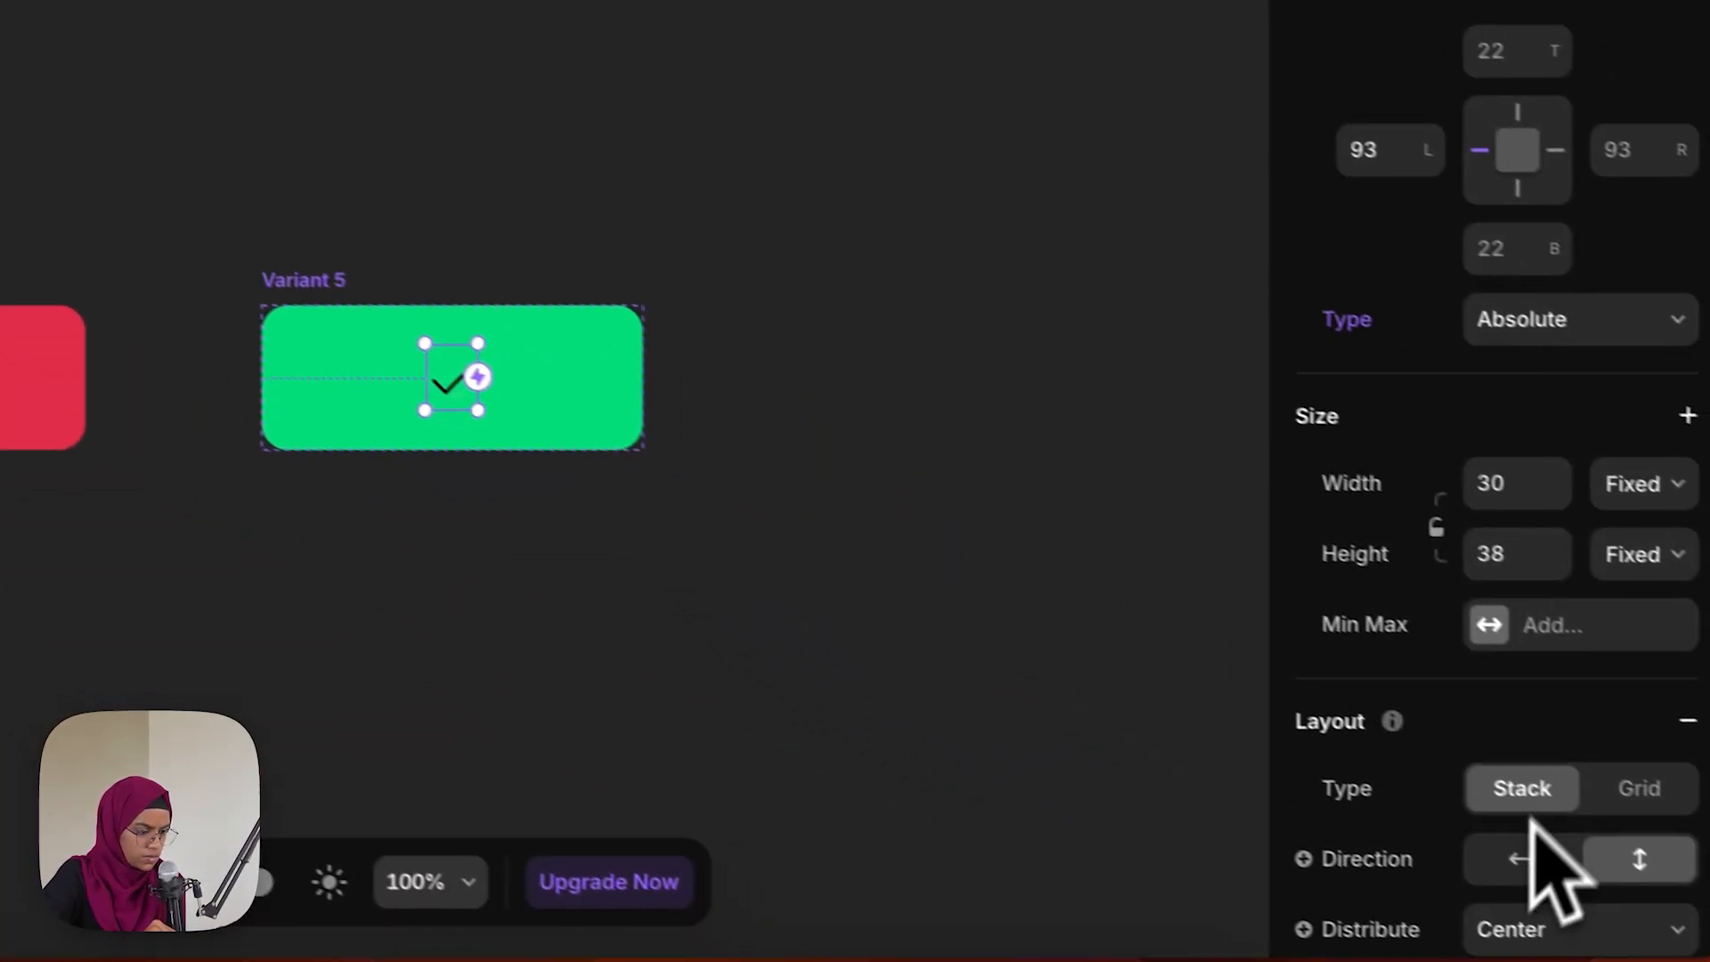
scroll(1532, 824, "down", 15)
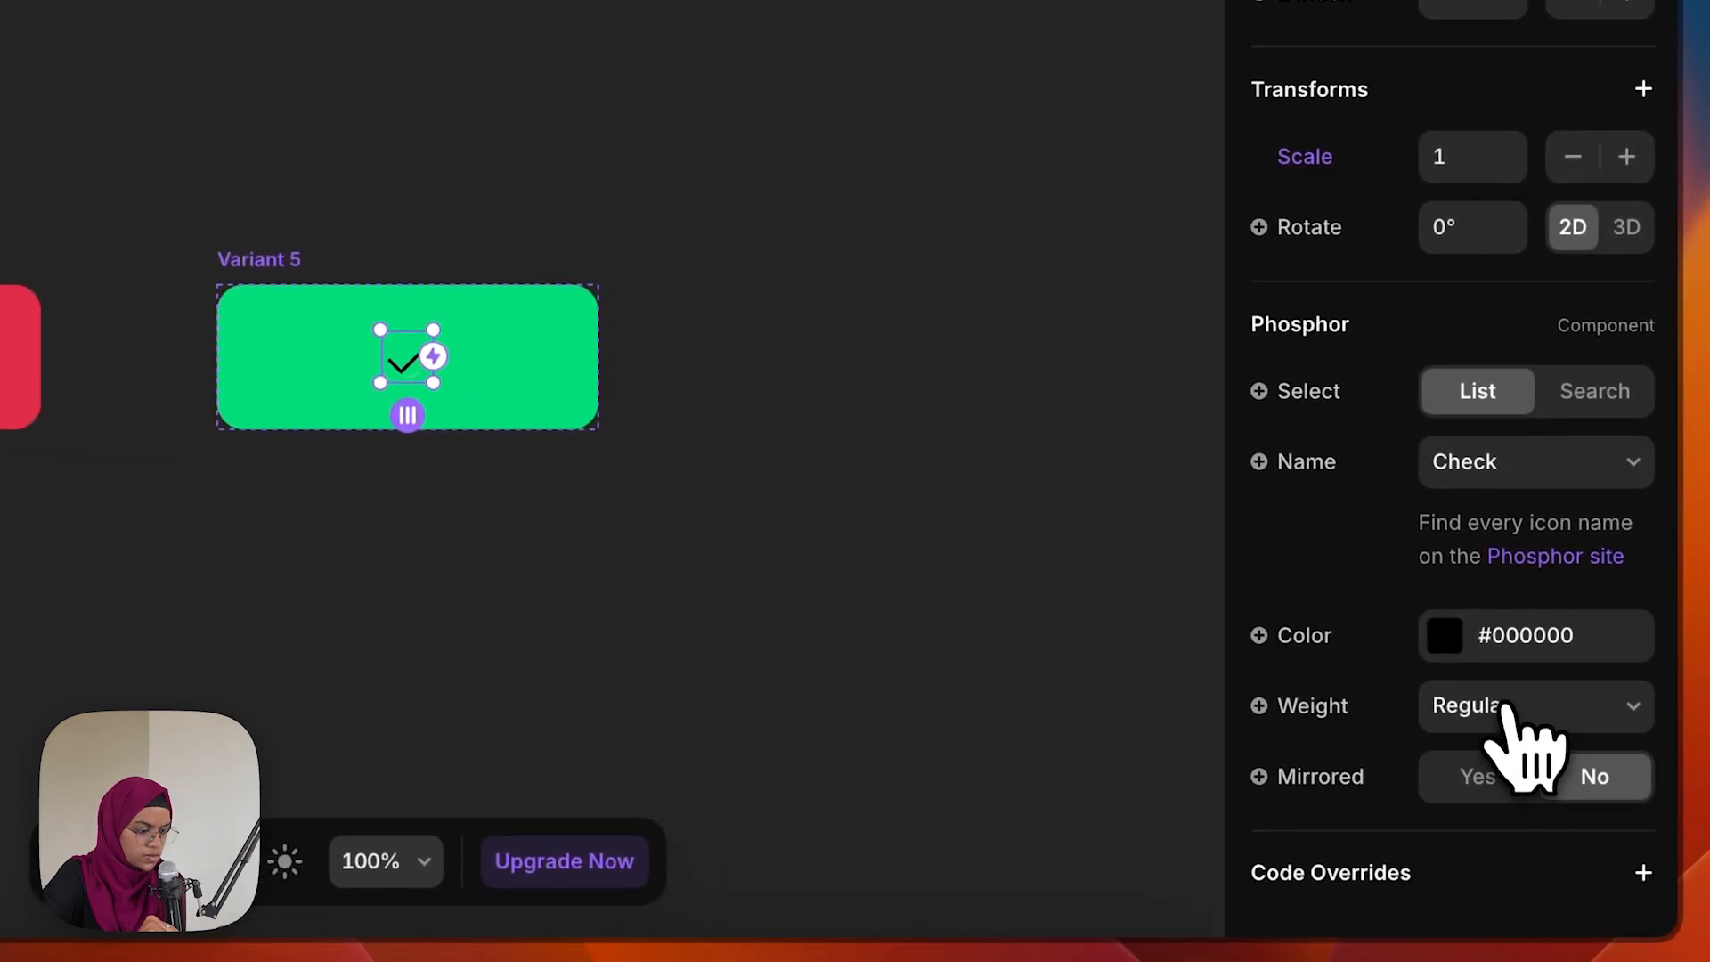
left_click(1514, 713)
left_click(1514, 750)
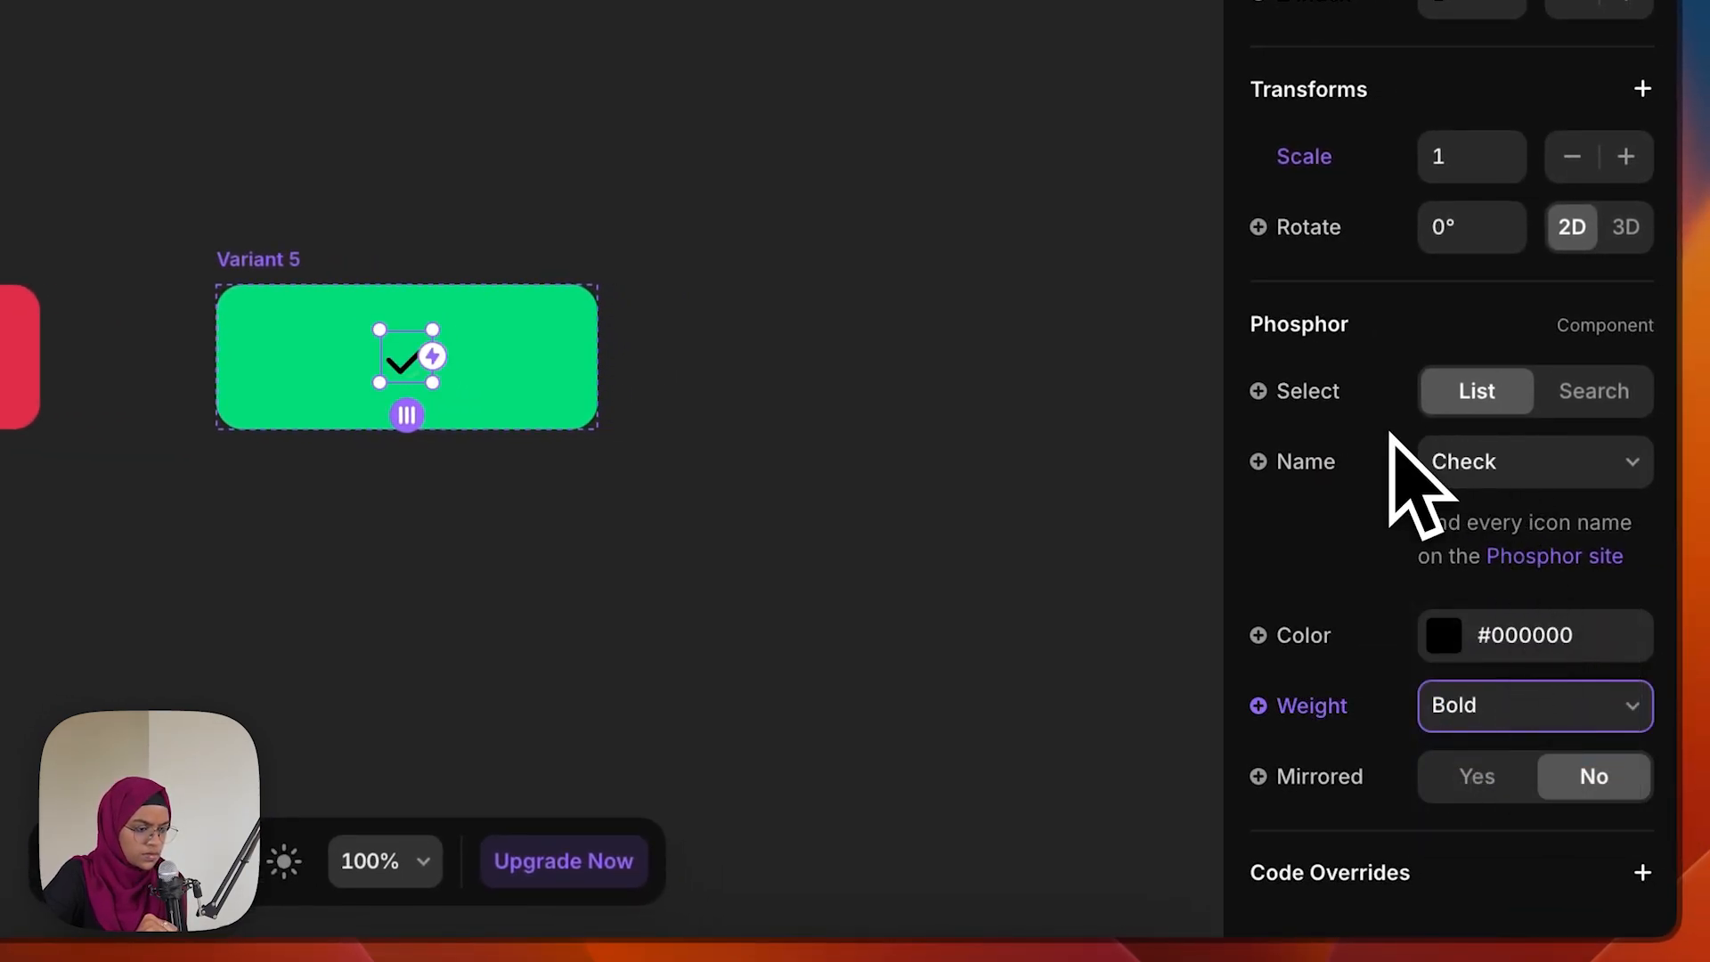
scroll(1443, 267, "up", 10)
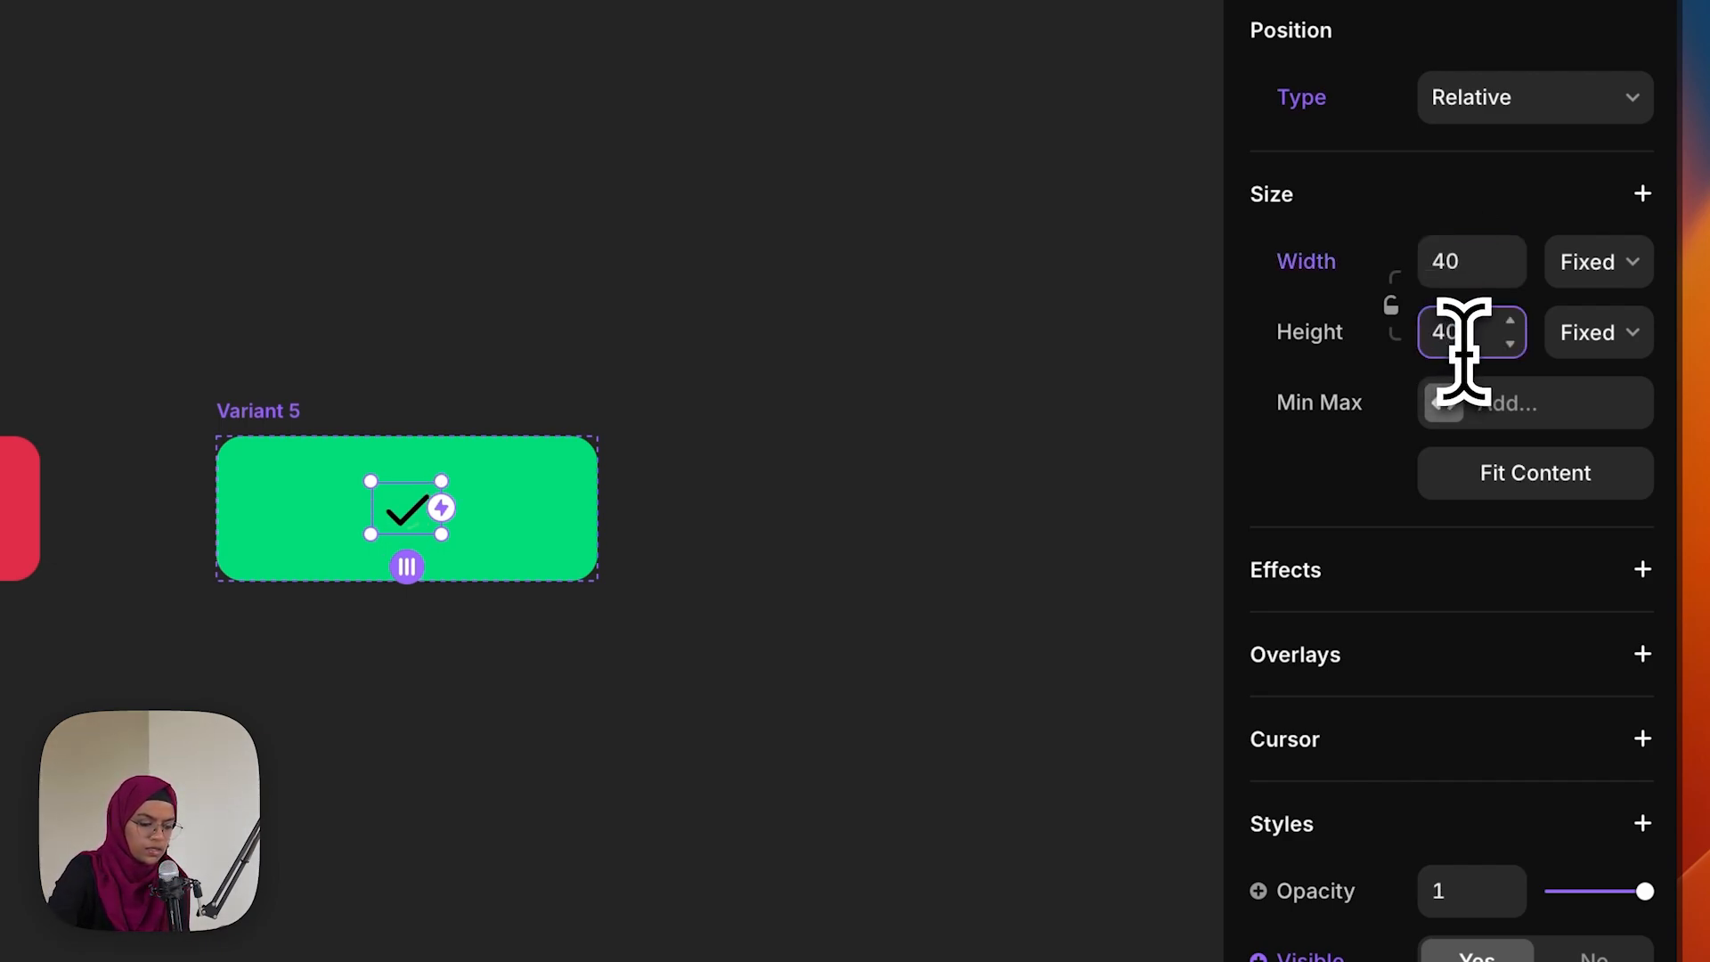
left_click(683, 563)
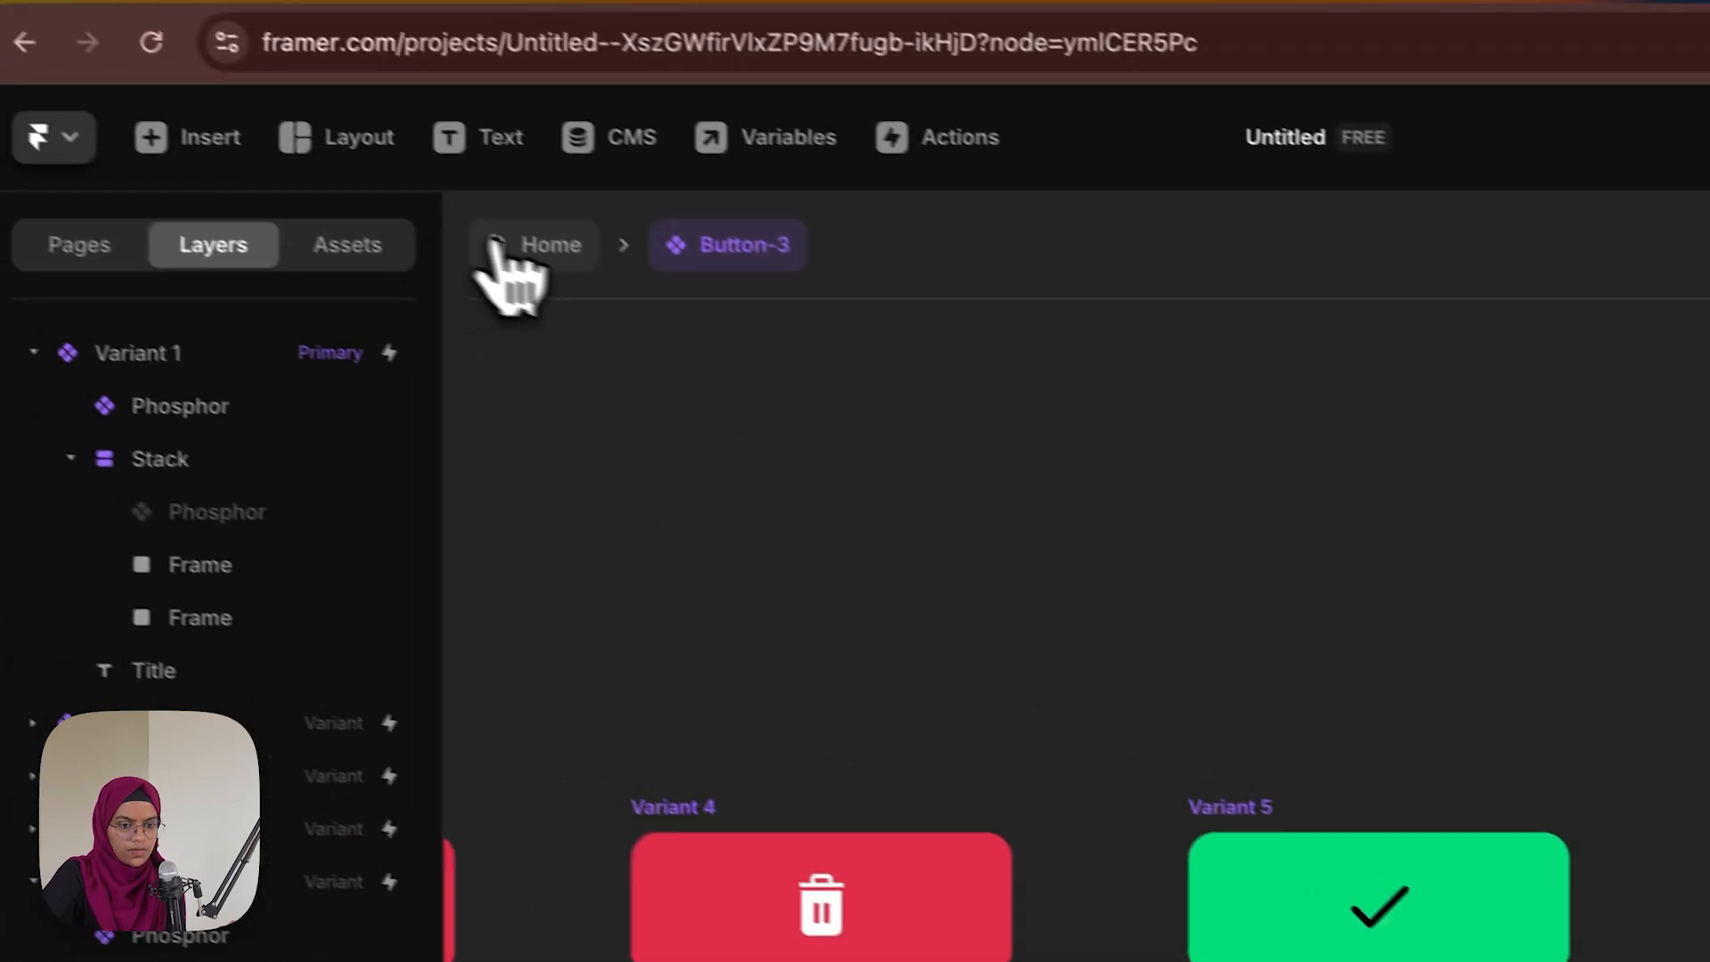
Preview the Home page, run the delete button's animation there, and return to the editor
left_click(534, 245)
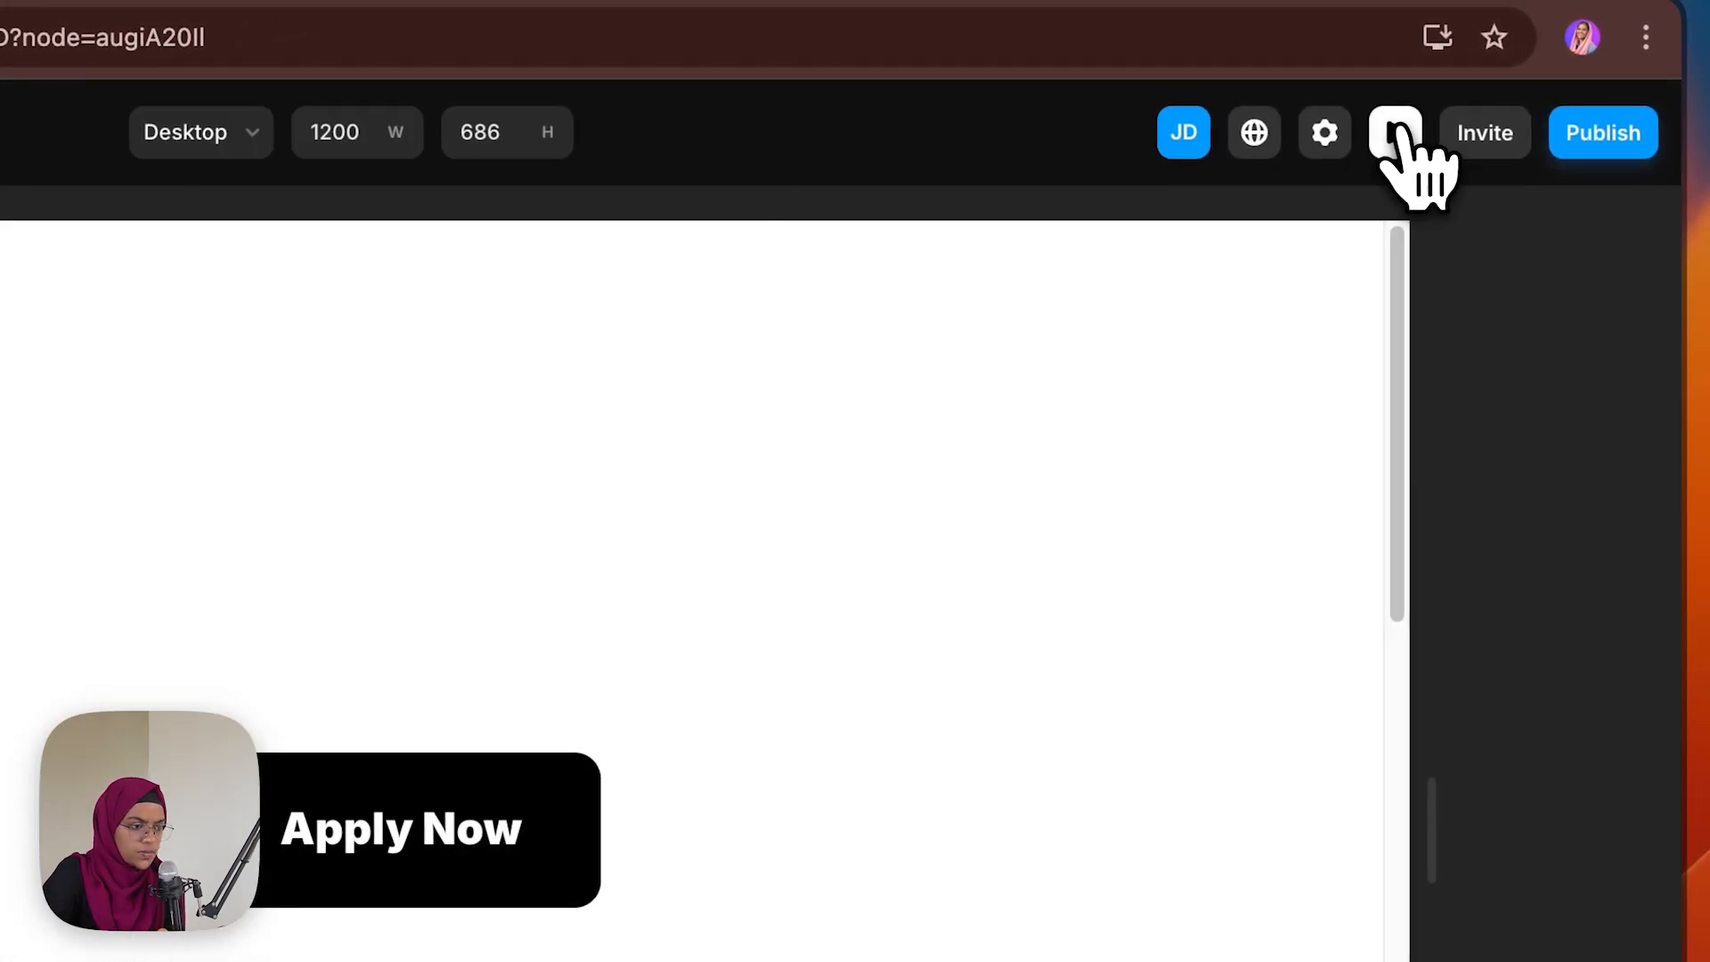
left_click(1403, 131)
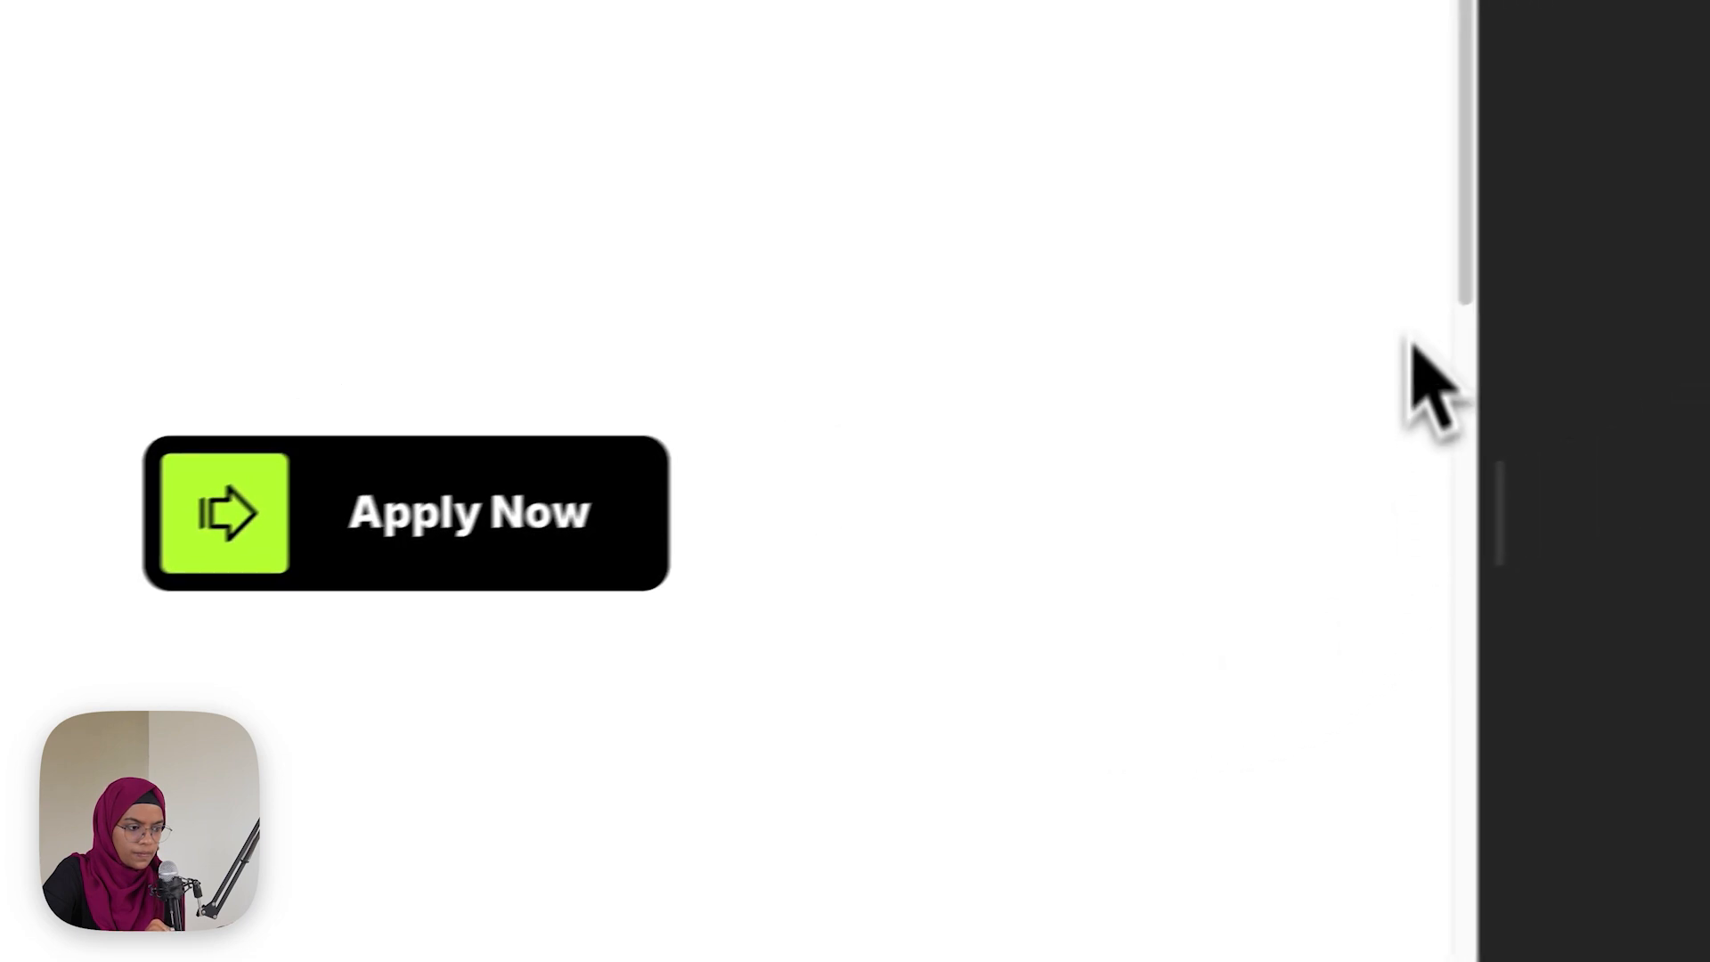
scroll(588, 552, "down", 10)
scroll(1247, 553, "up", 10)
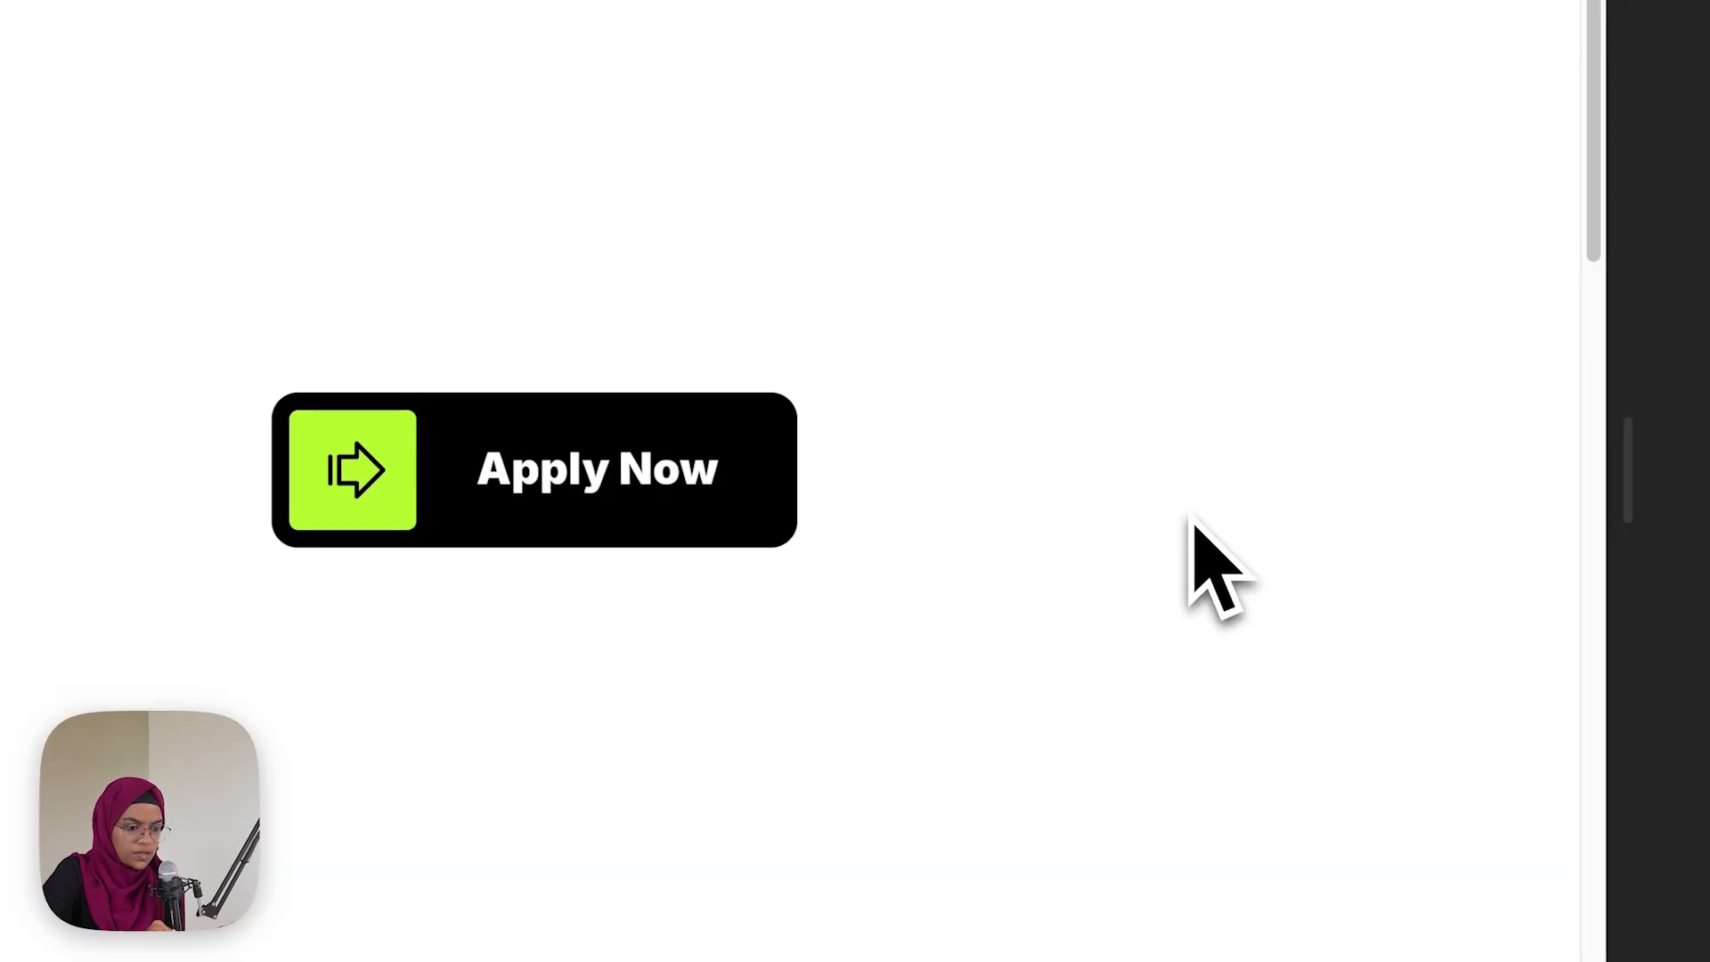
scroll(1191, 519, "down", 10)
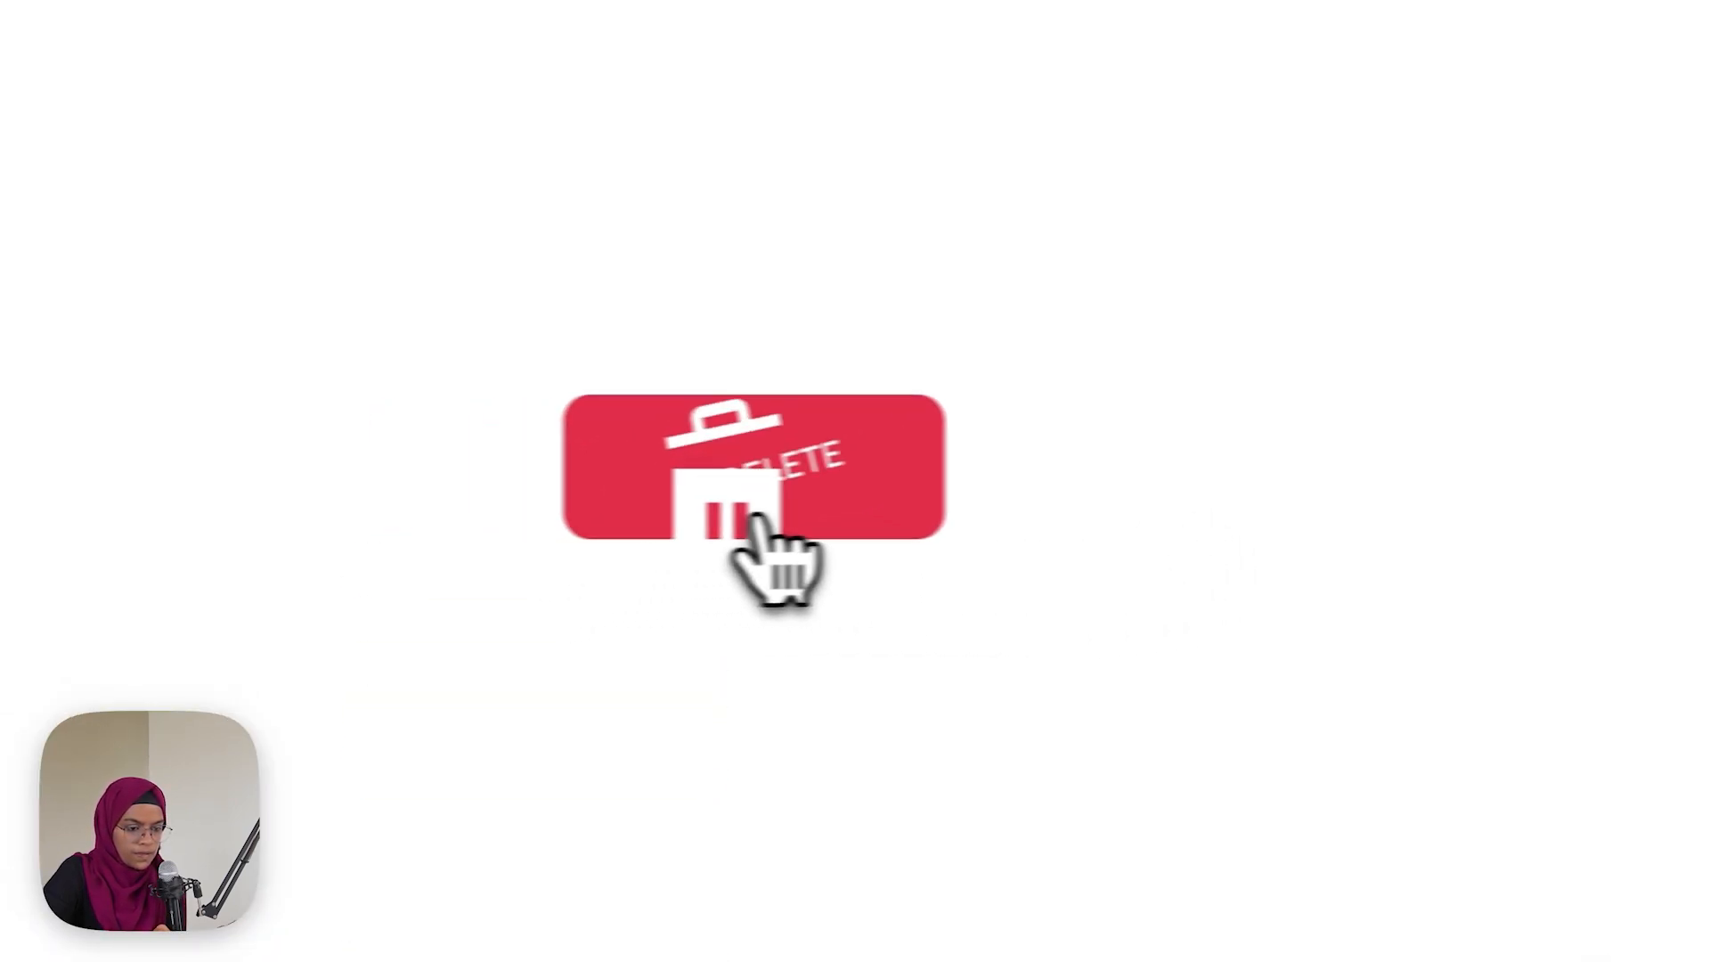
left_click(858, 516)
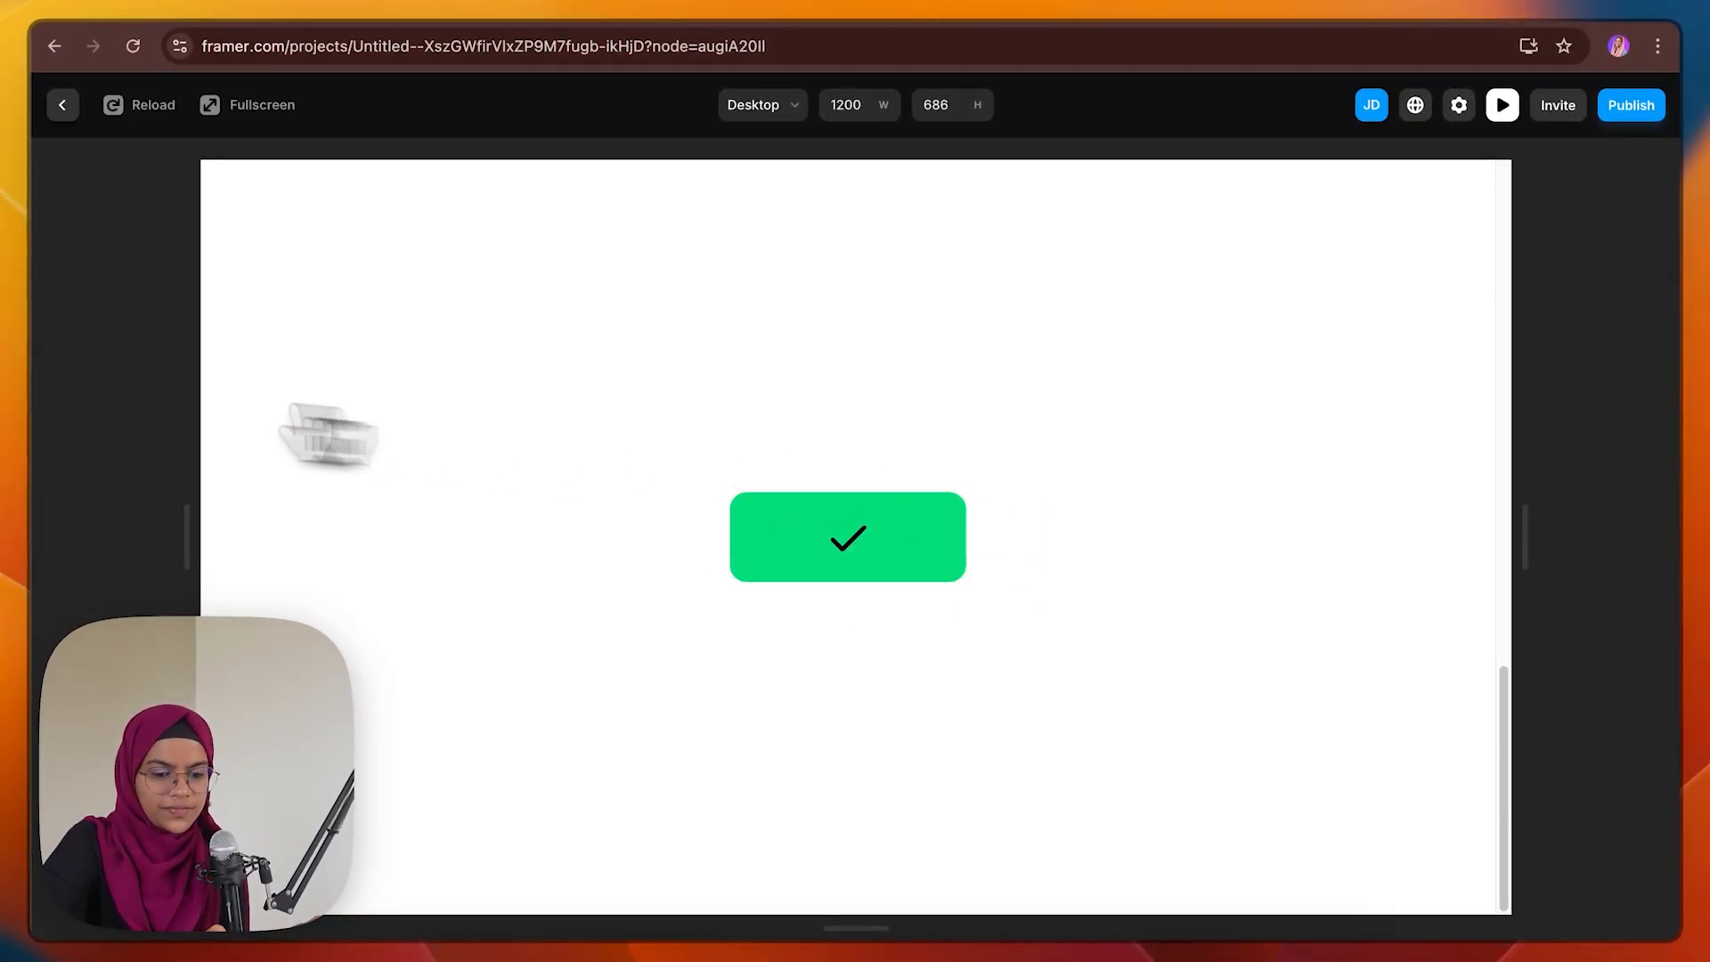
left_click(62, 105)
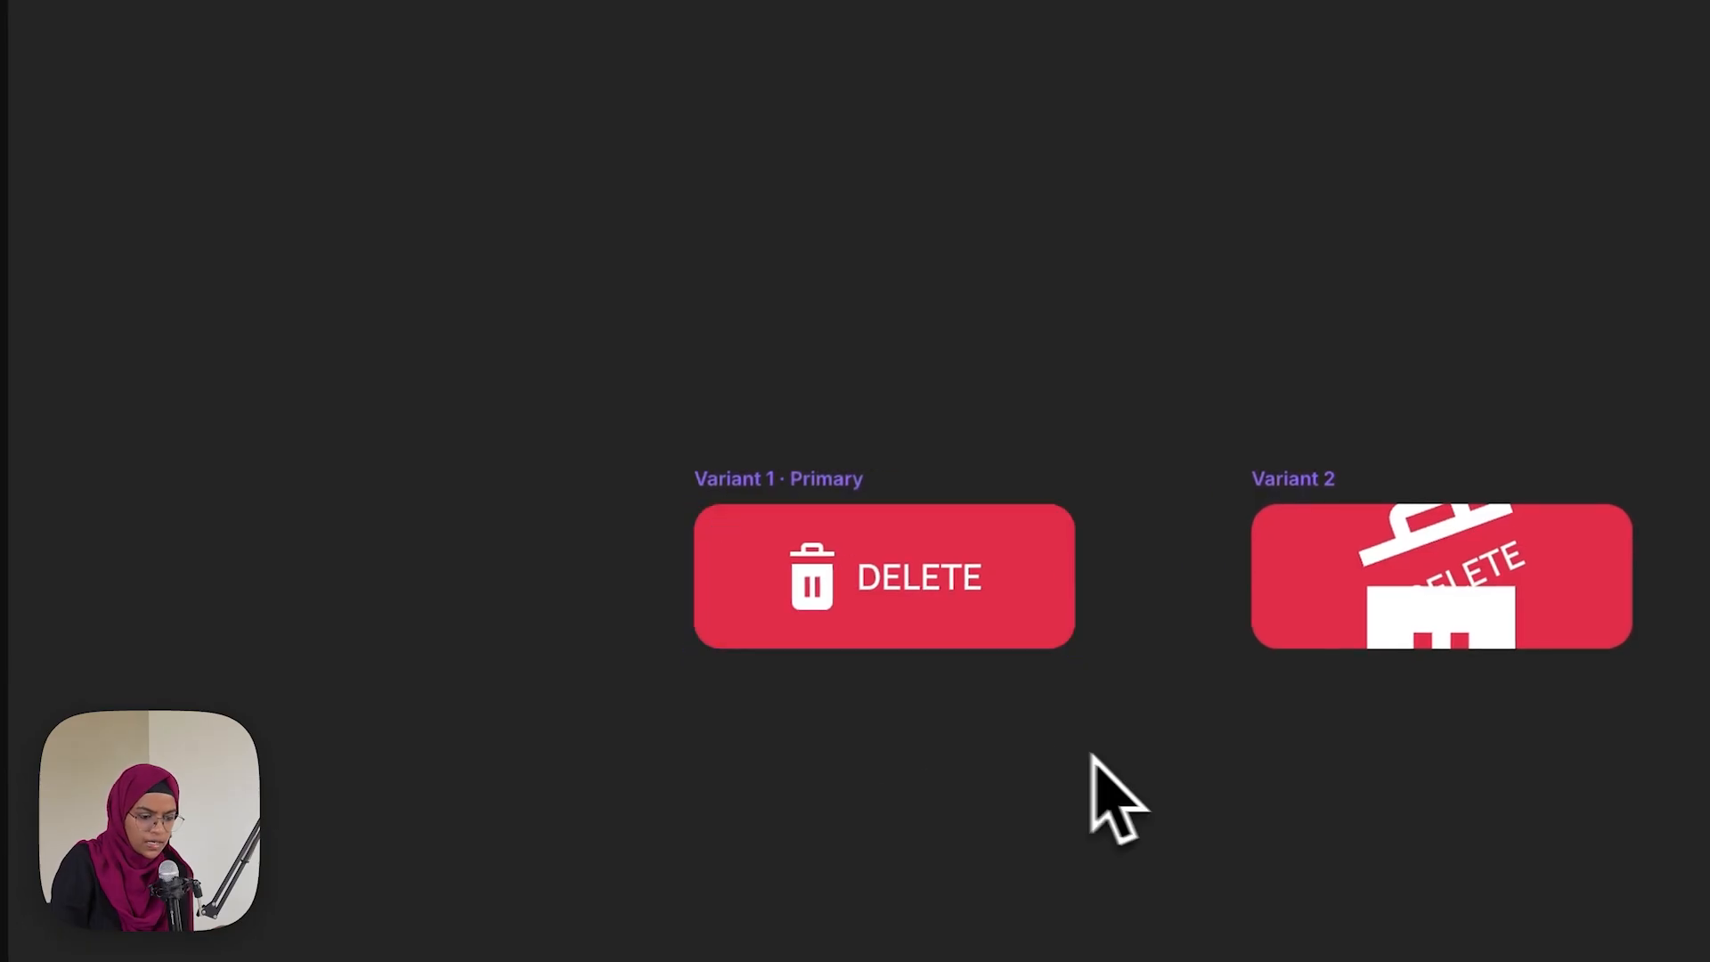
Set the color of Variant 5's check icon to white (fff)
left_click_drag(1088, 794, 729, 655)
key("v")
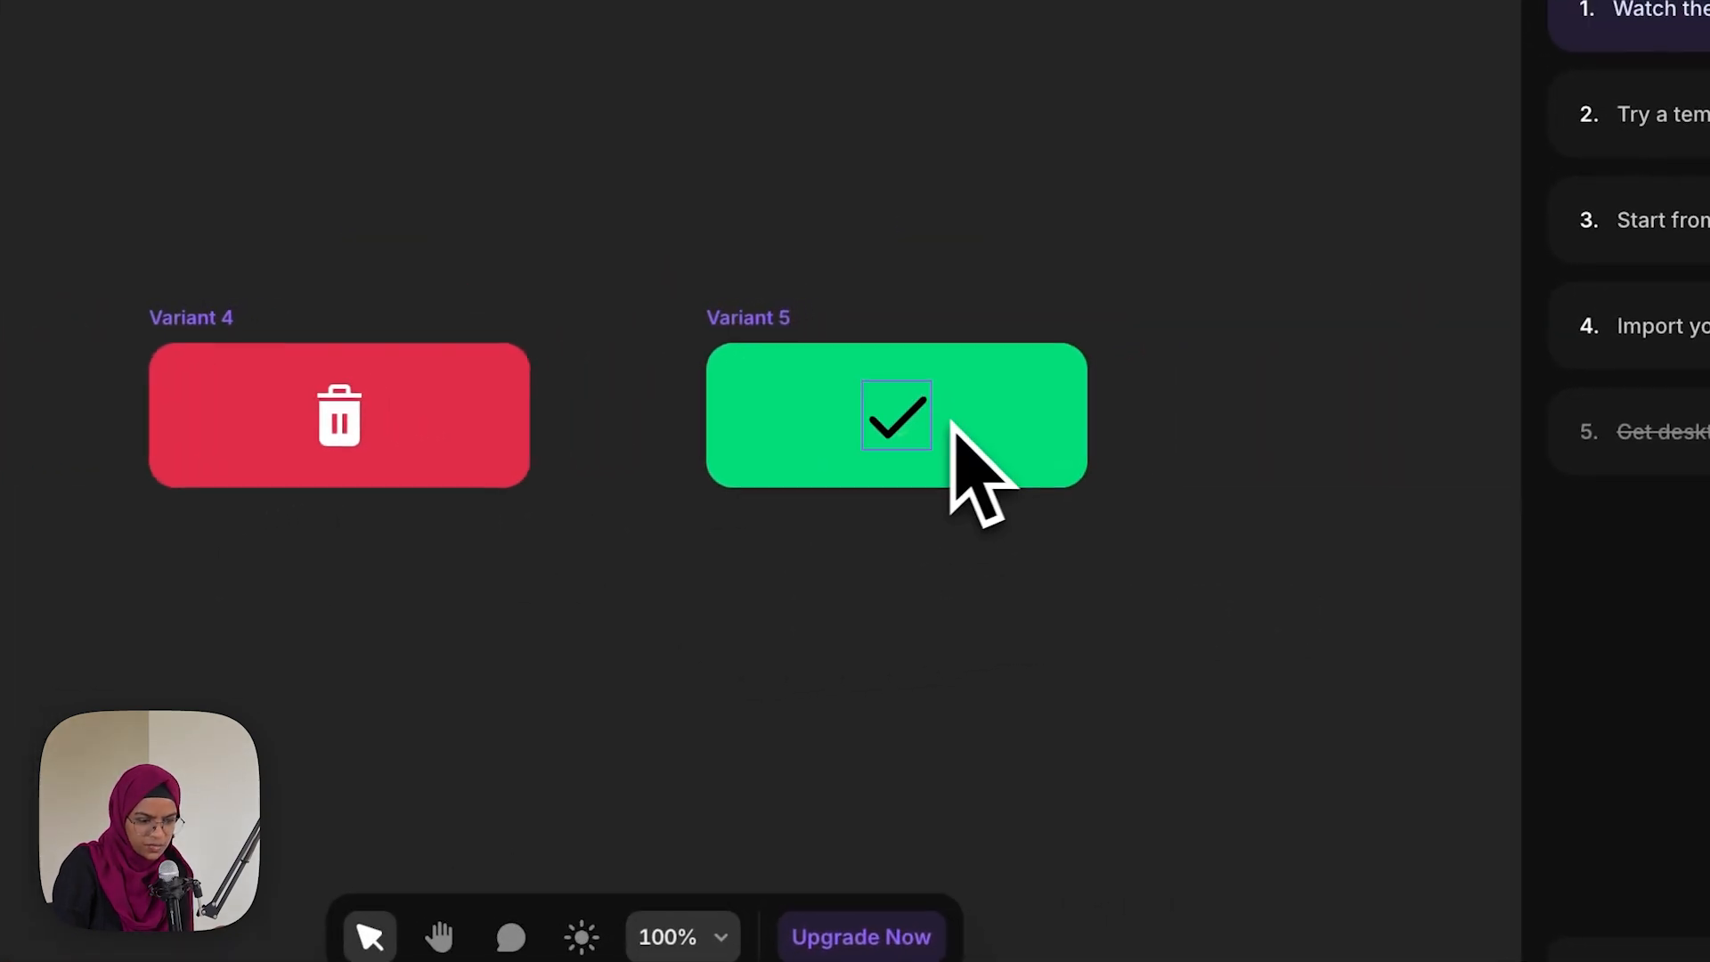
double_click(975, 408)
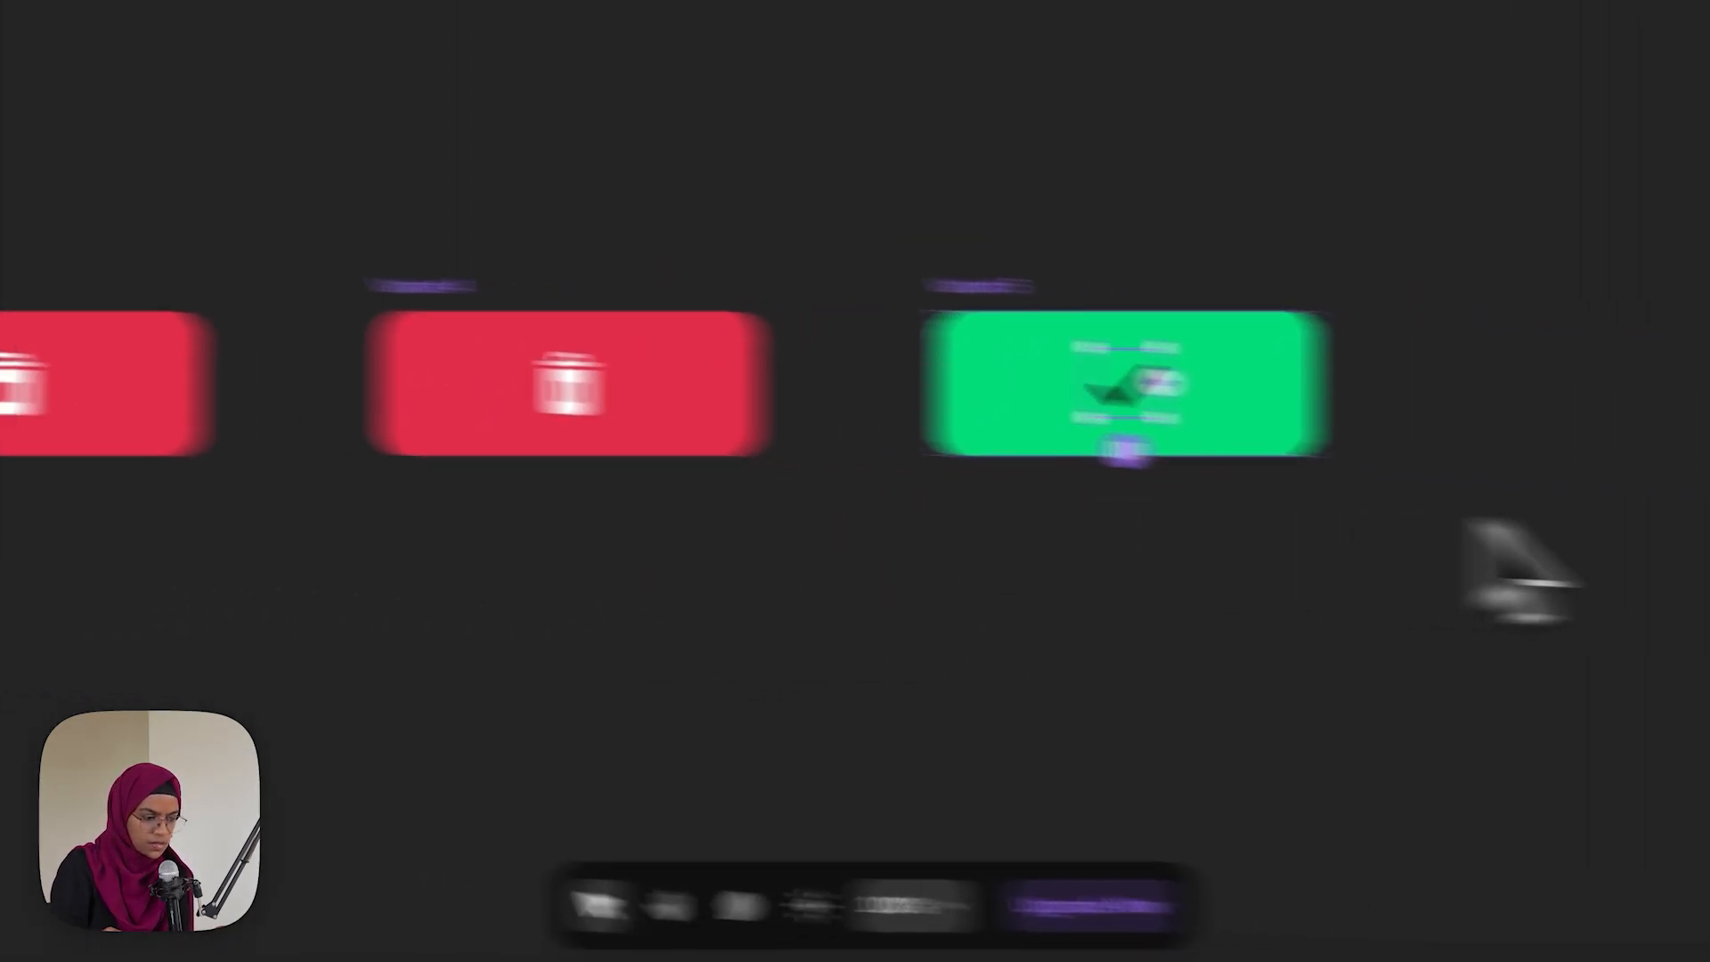
scroll(1470, 726, "down", 5)
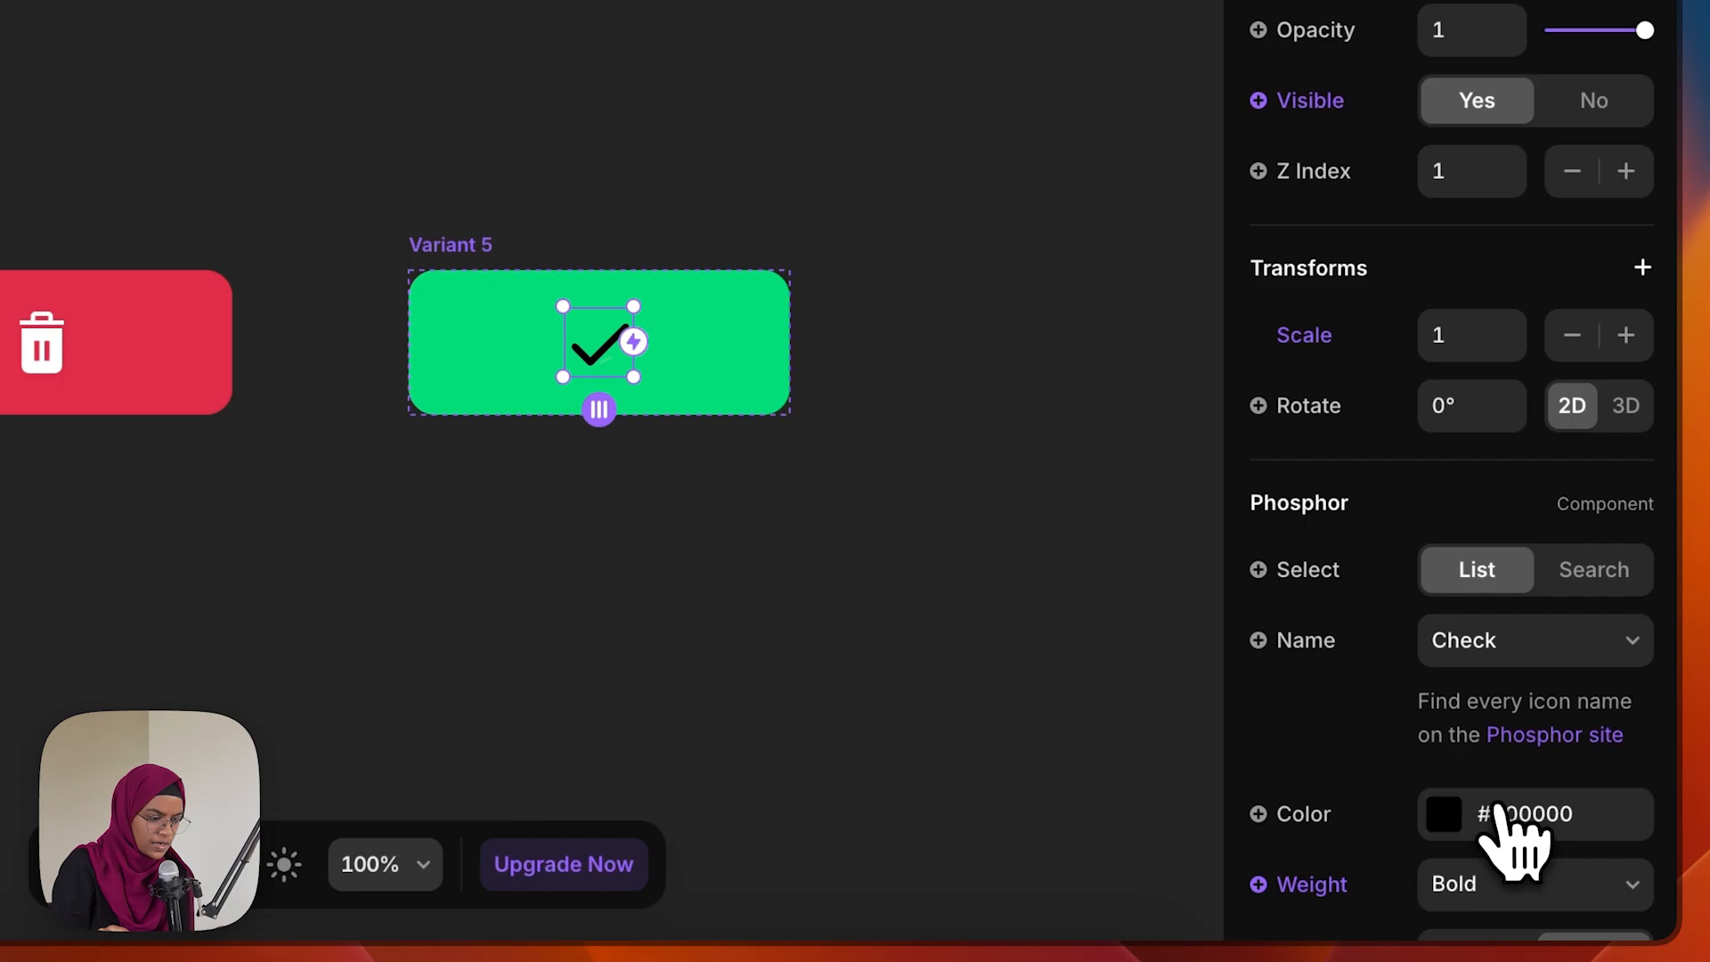
left_click(1514, 812)
type("fff")
left_click(479, 59)
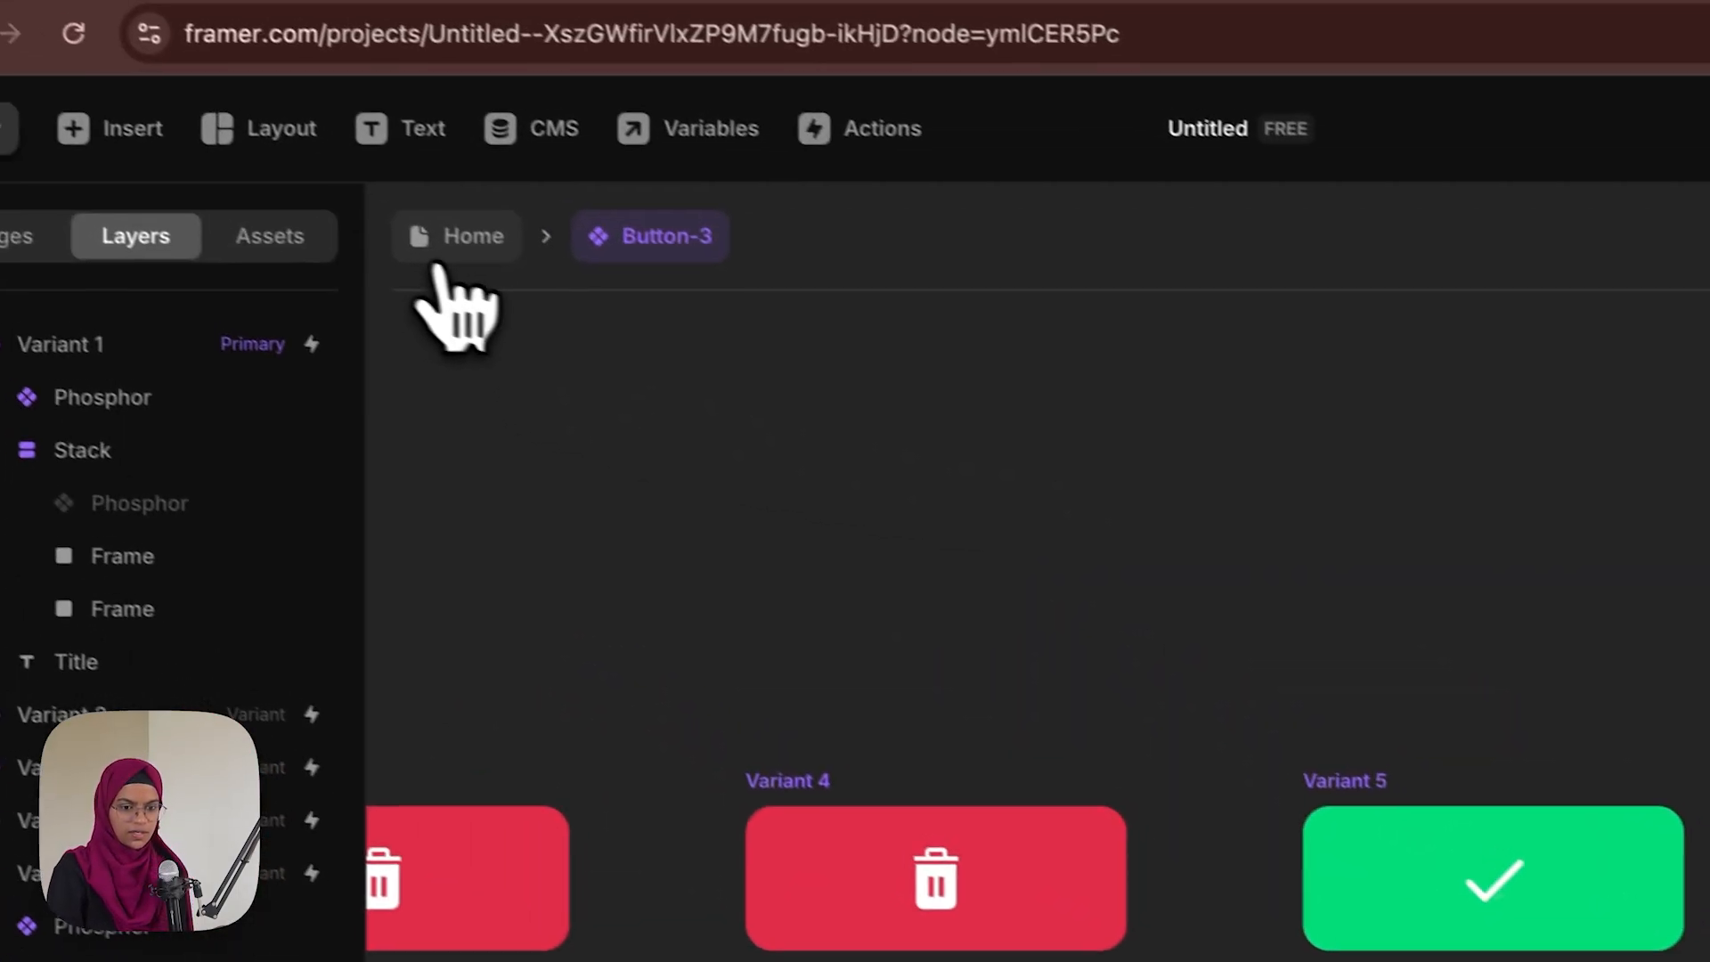
Return to the Home page and duplicate the Button Wrap section that holds the DELETE button
left_click(81, 11)
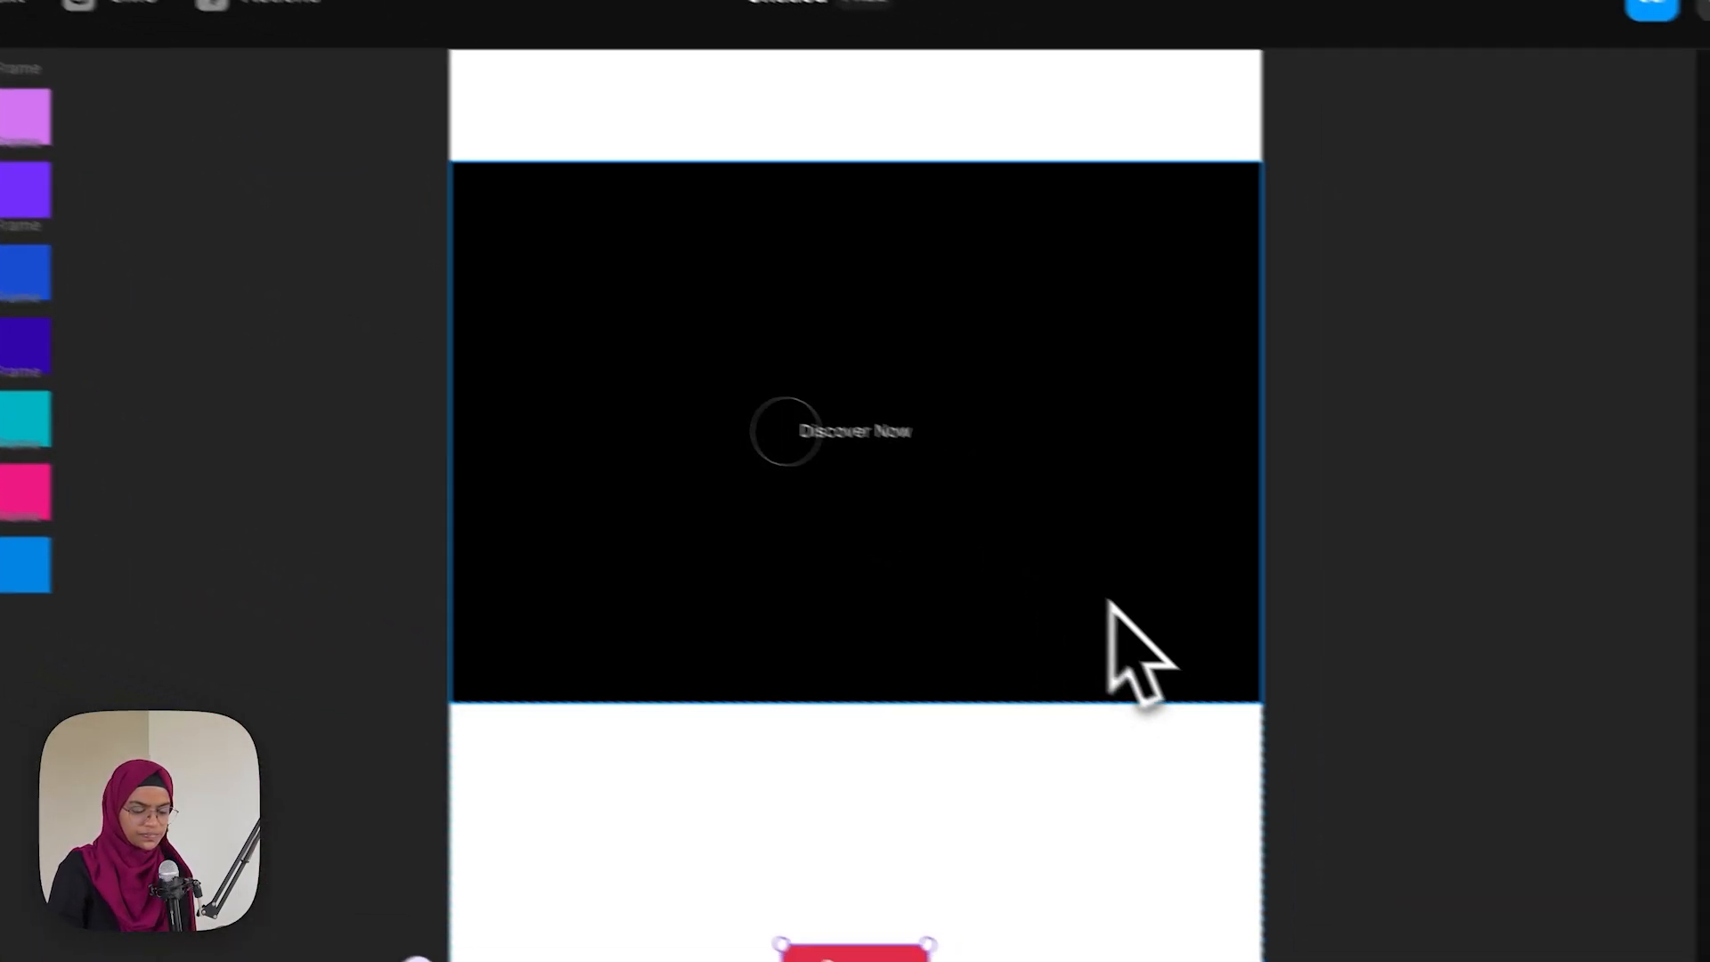
scroll(1488, 859, "up", 5)
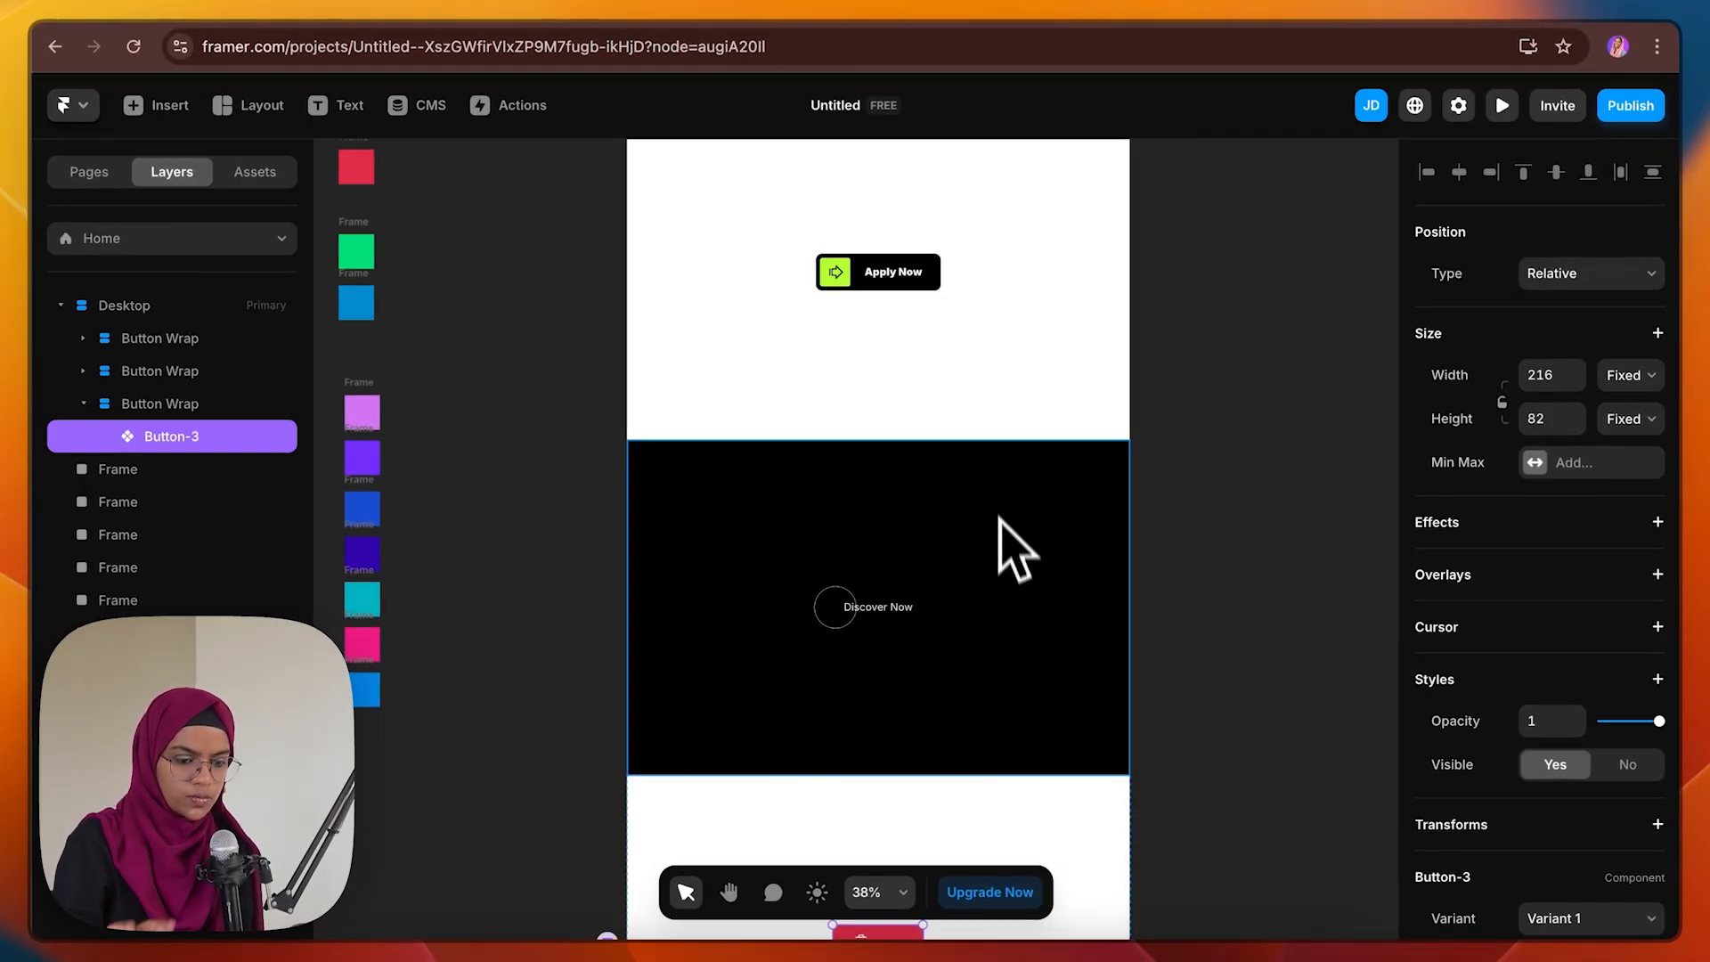
scroll(1000, 672, "up", 2)
scroll(1000, 672, "down", 4)
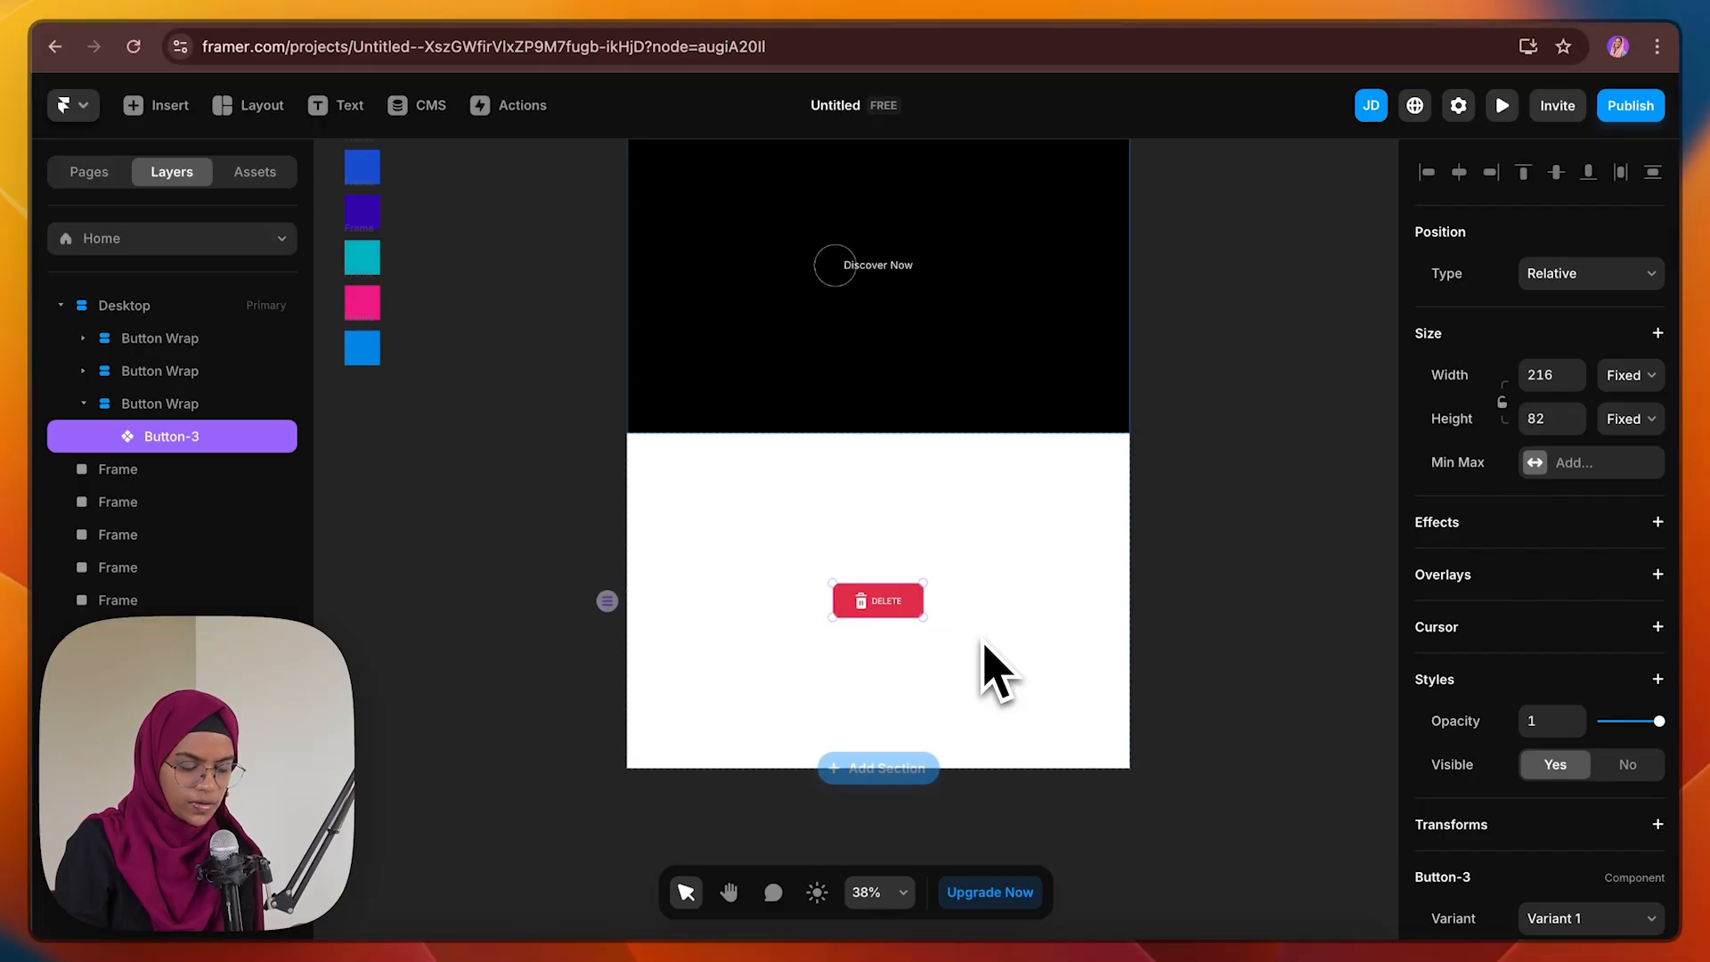
left_click(209, 415)
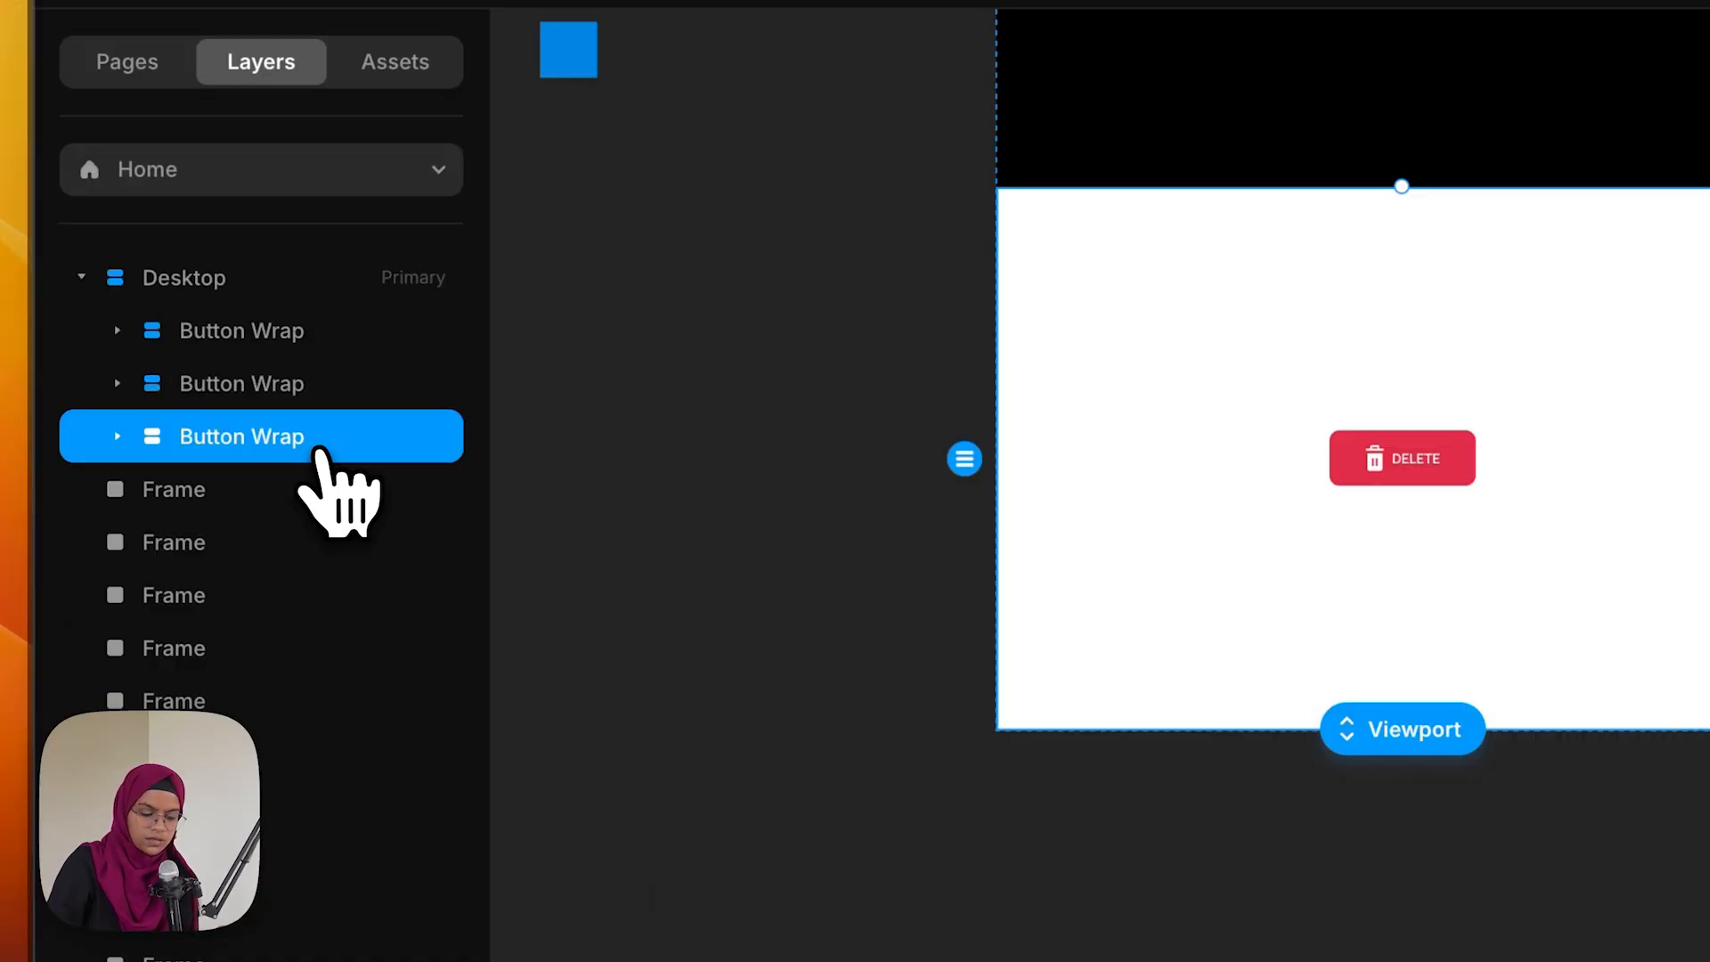
key("super+d")
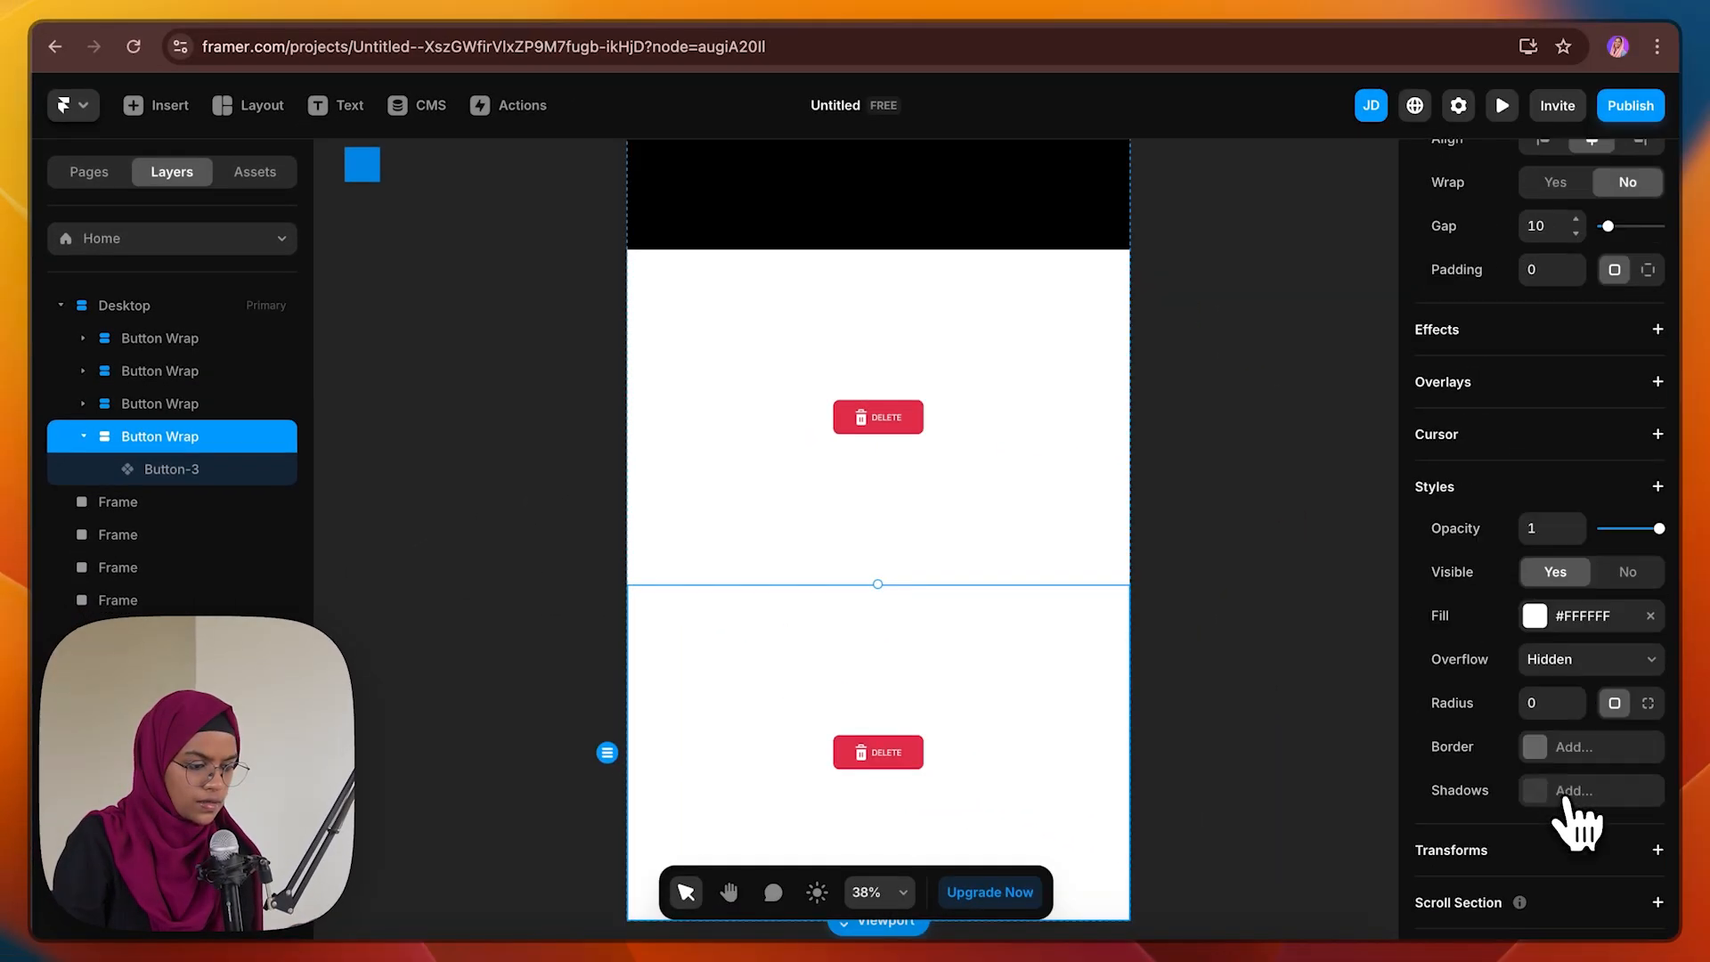
Fill the duplicated Button Wrap section with black and delete the Button-3 instance inside it
left_click(1535, 598)
left_click_drag(1247, 641, 1370, 772)
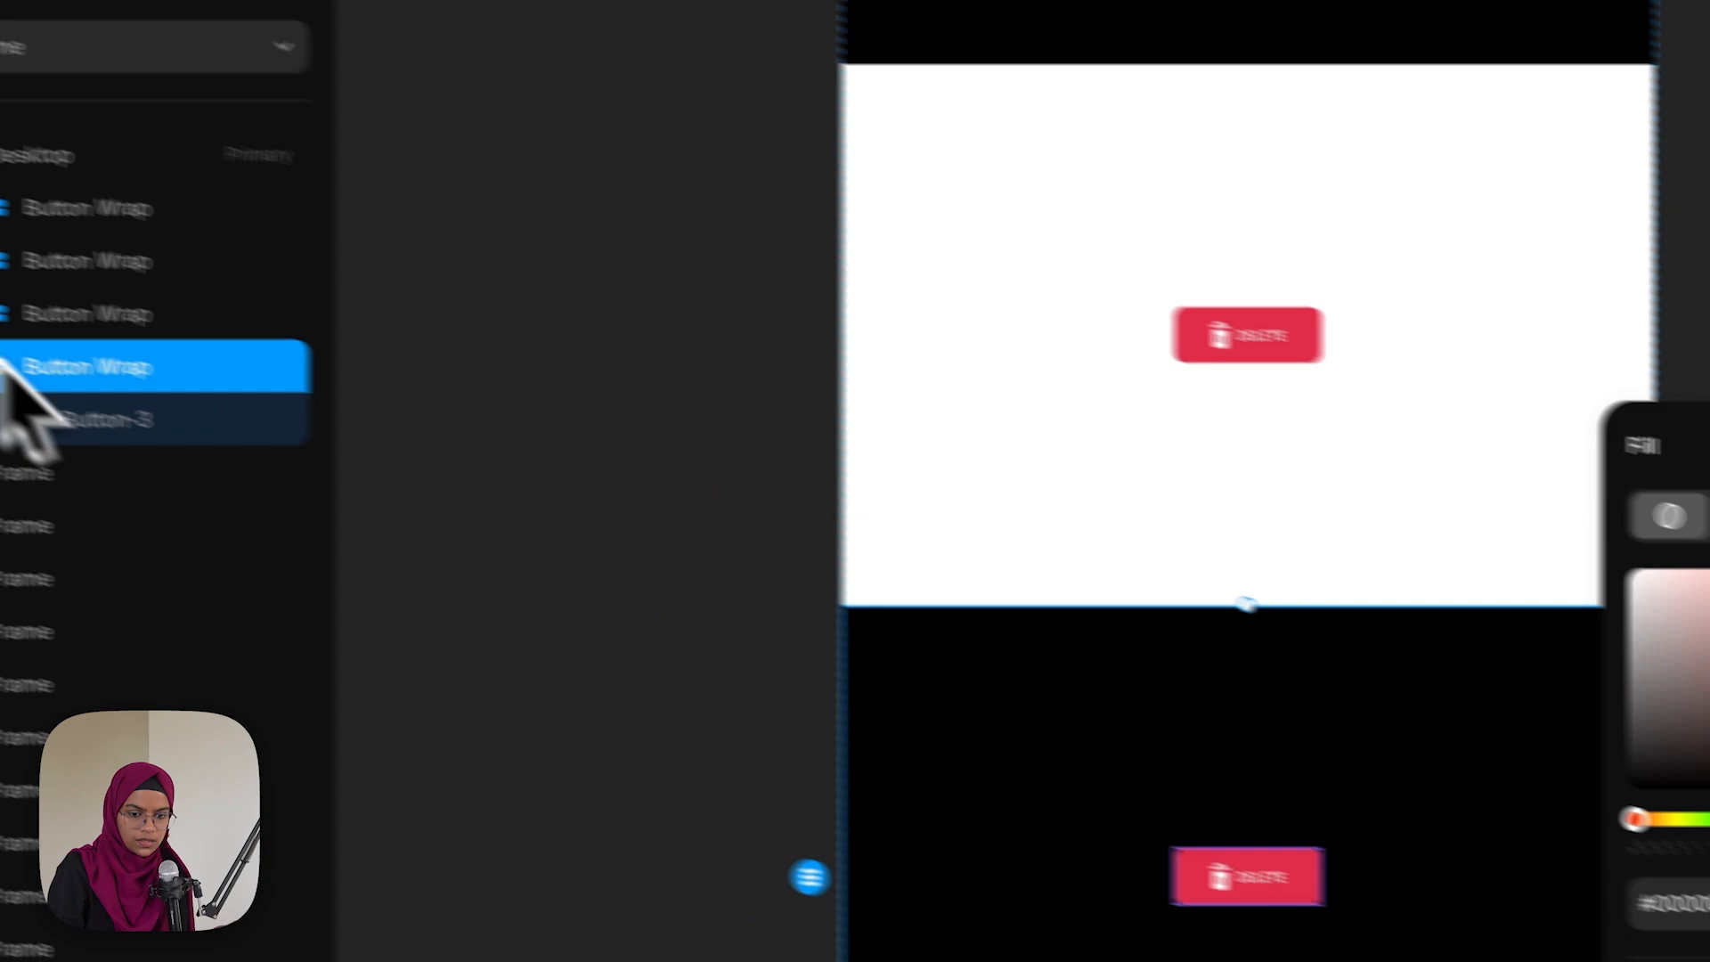
left_click(96, 427)
key("Delete")
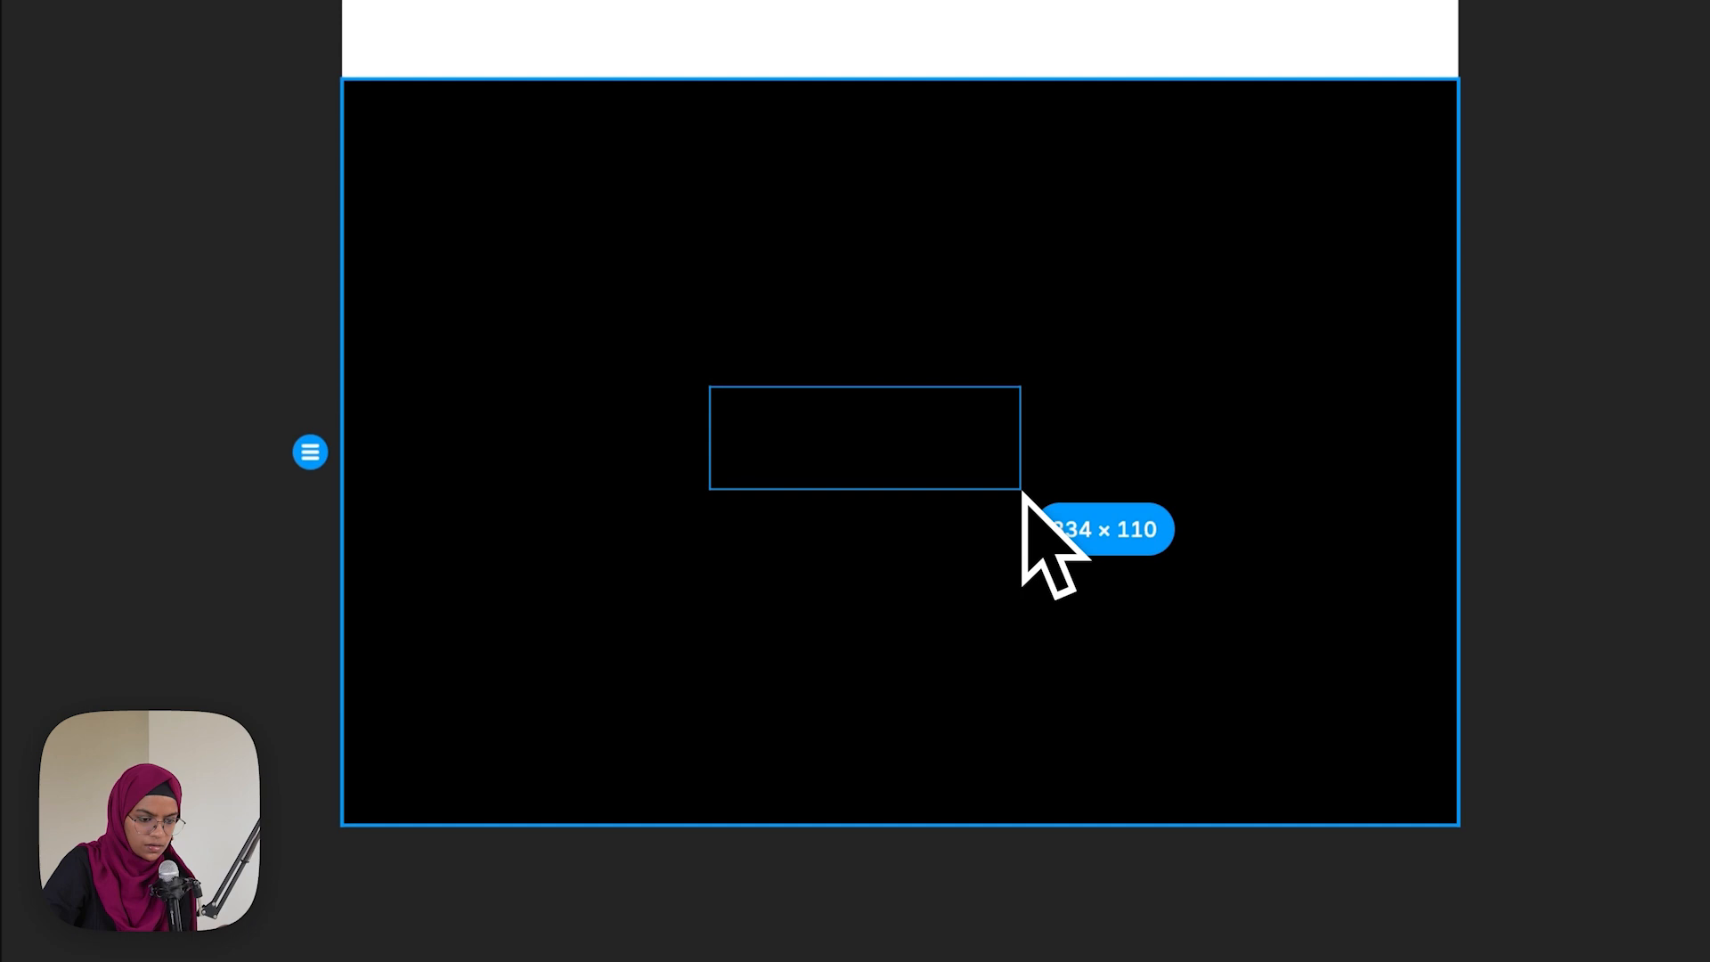
Draw a frame of about 334 × 110 in the middle of the black section and set its radius to 15
left_click_drag(1022, 492, 1021, 491)
left_click(1482, 517)
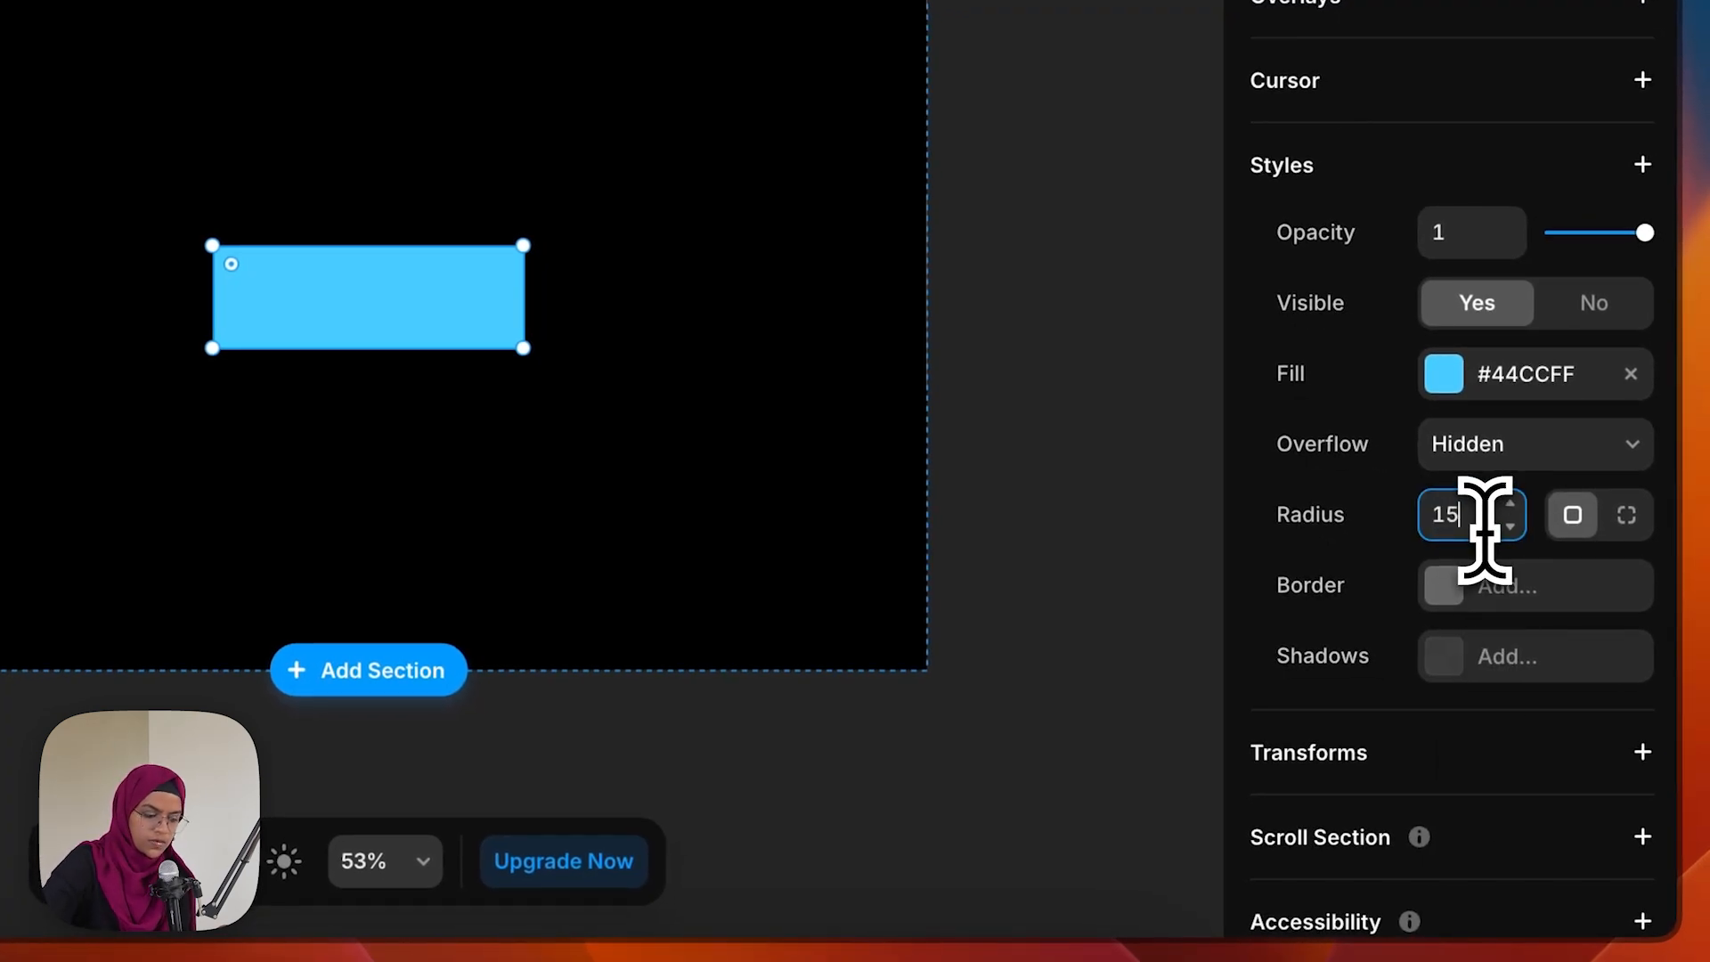
Change the frame's fill to a linear gradient and set its first color stop to the green from the palette swatches
left_click(1442, 378)
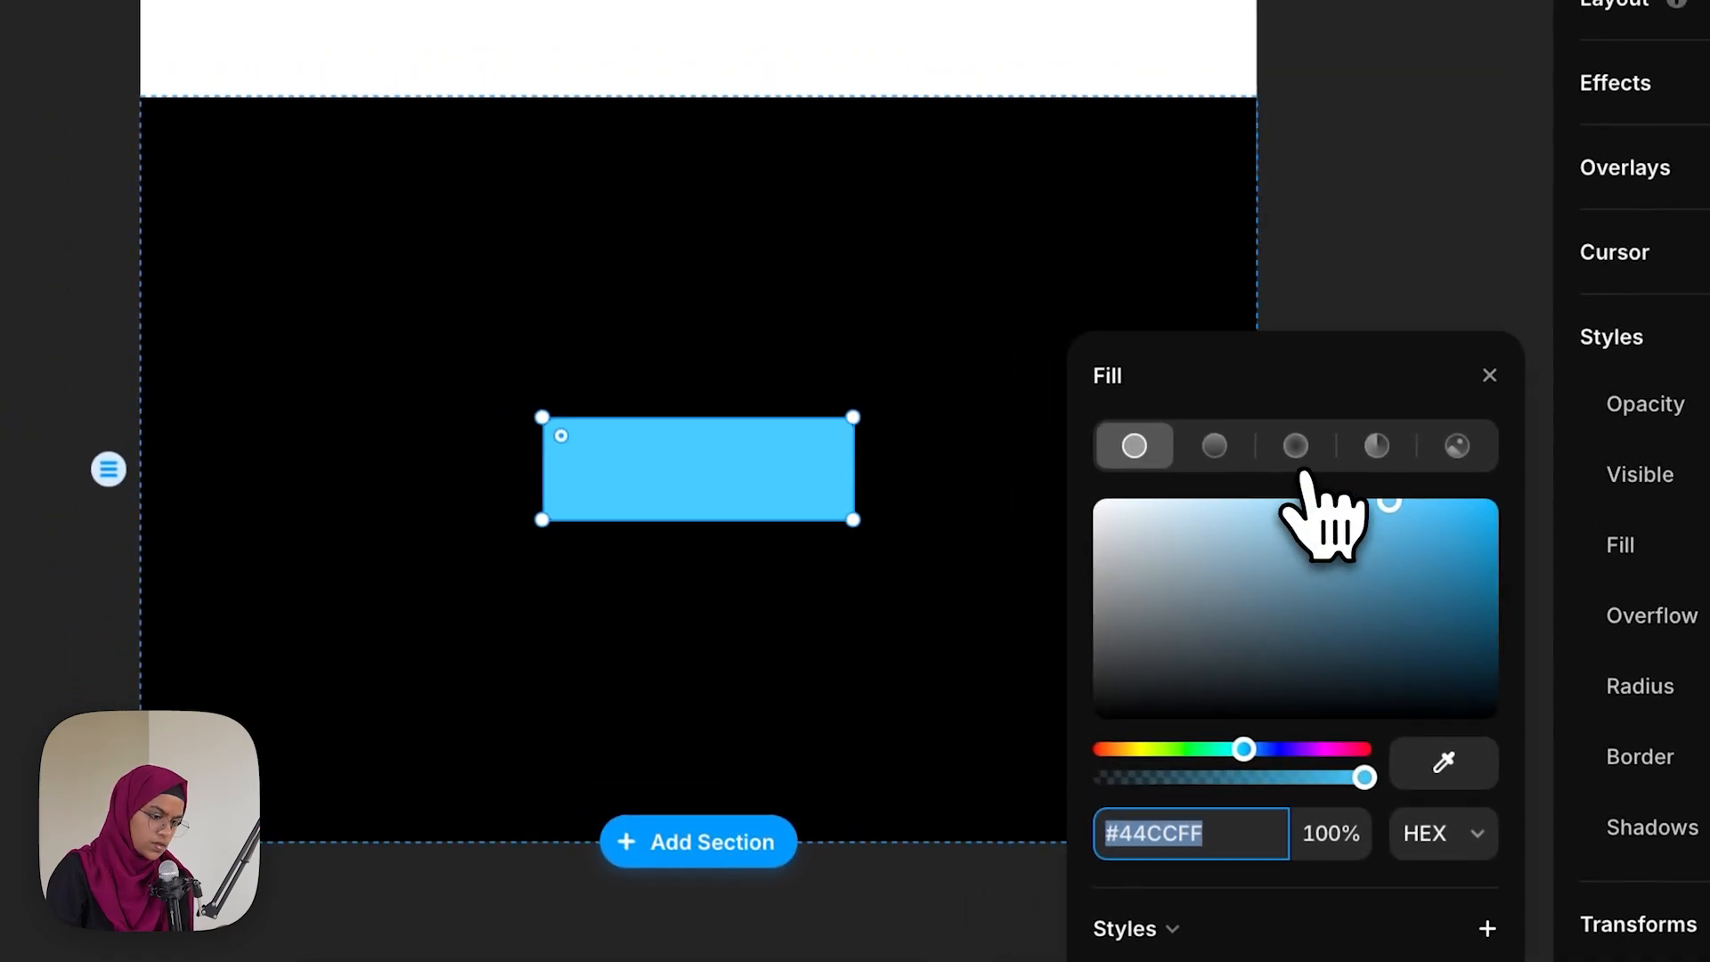
left_click(884, 274)
left_click_drag(707, 424, 578, 485)
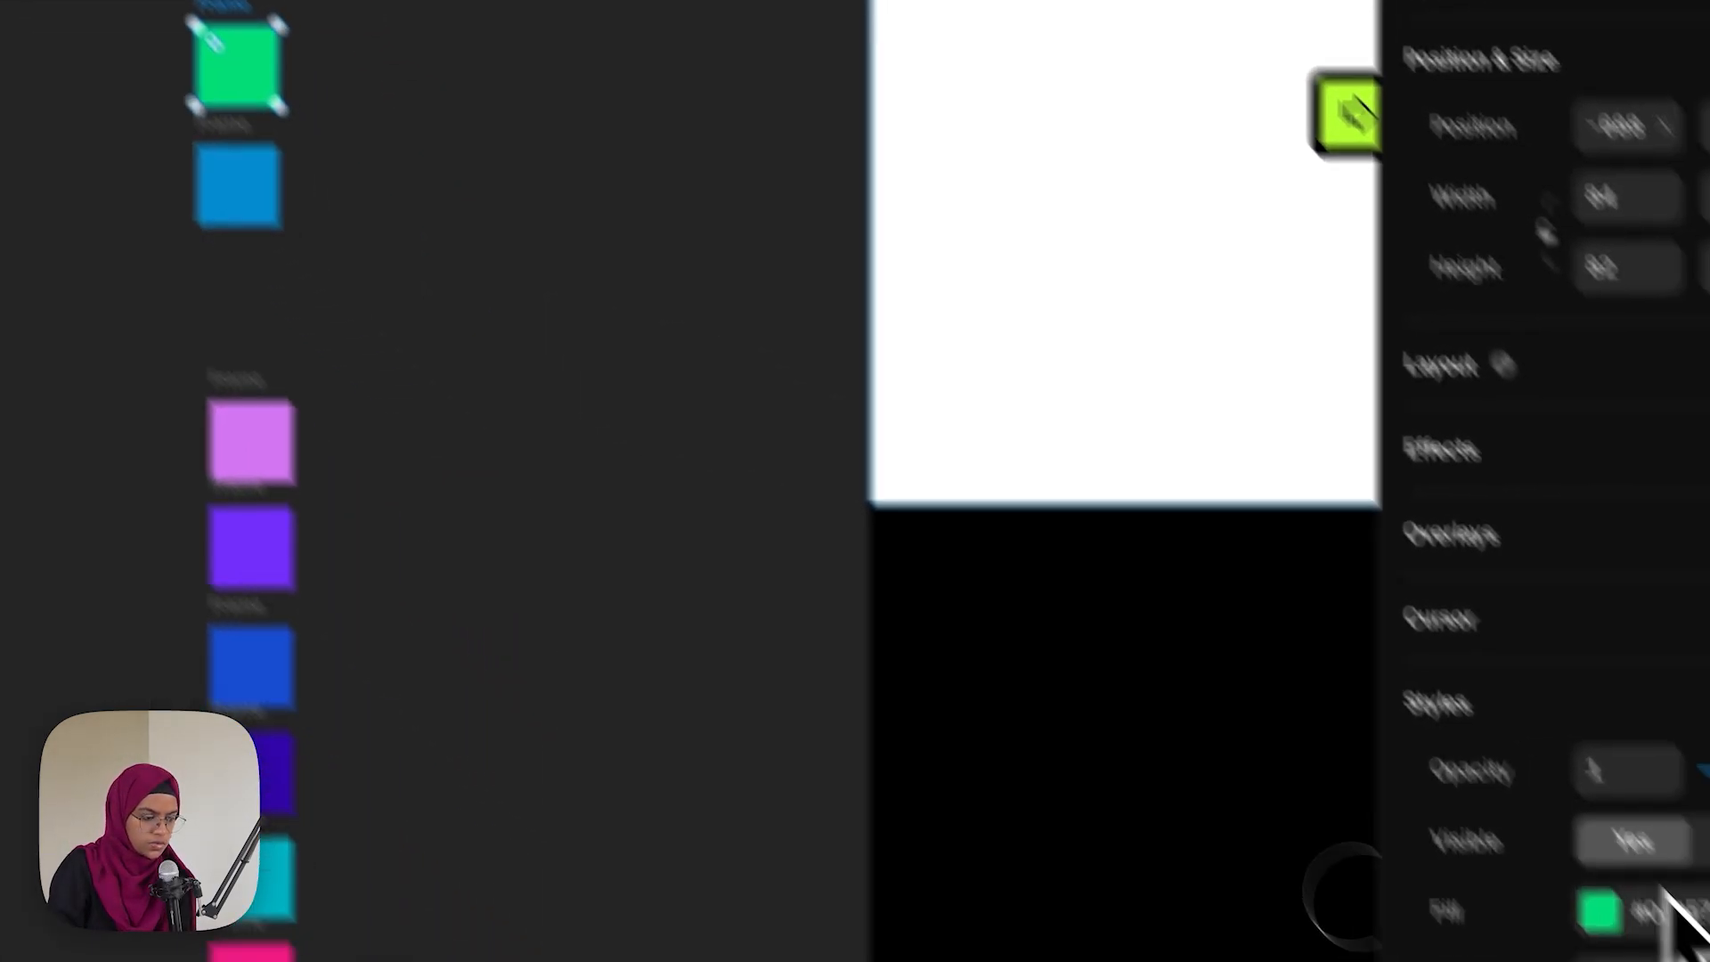
left_click(1657, 901)
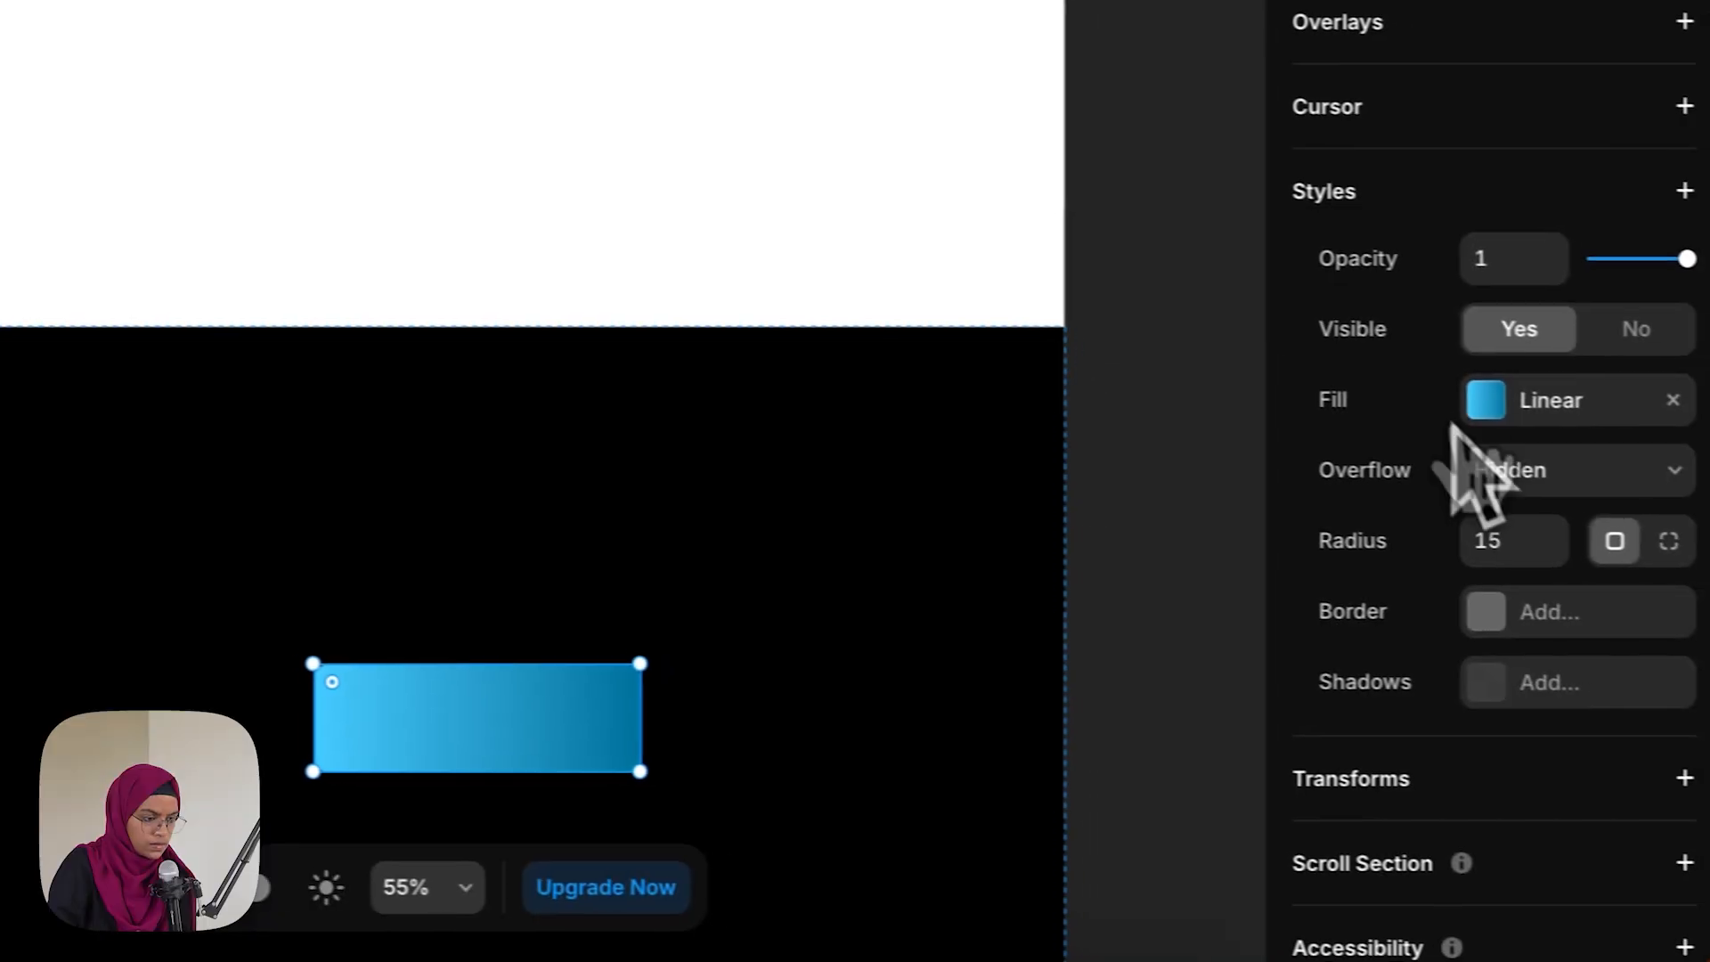
left_click(1474, 412)
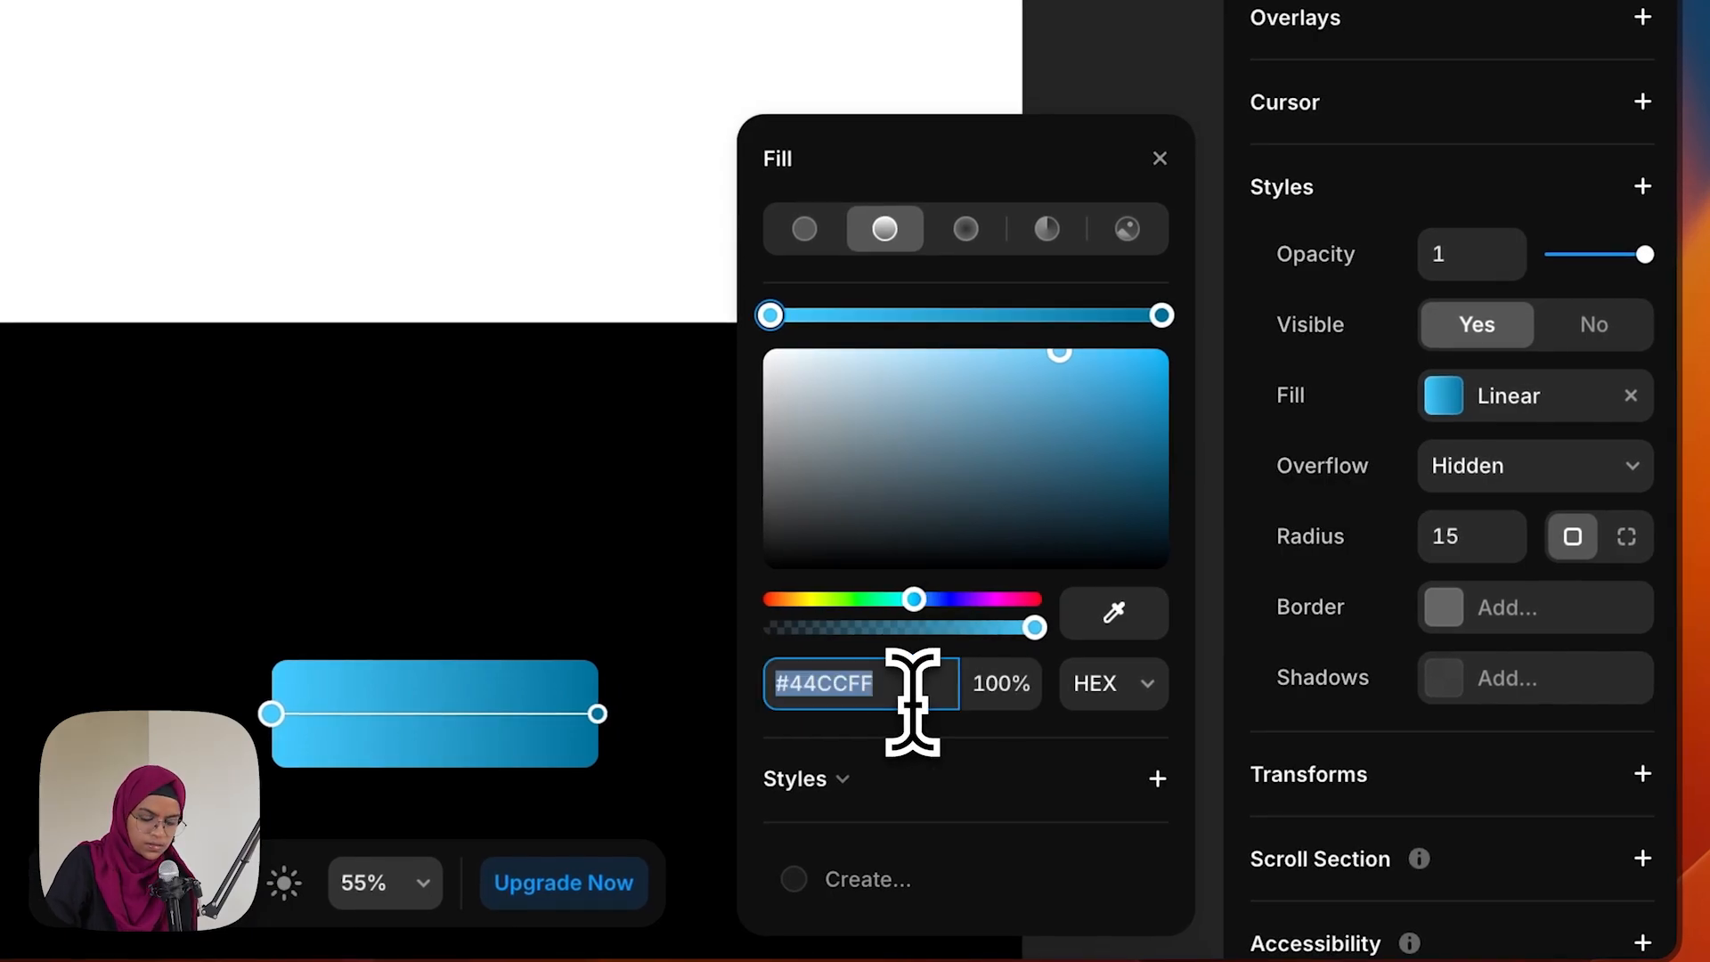
key("Return")
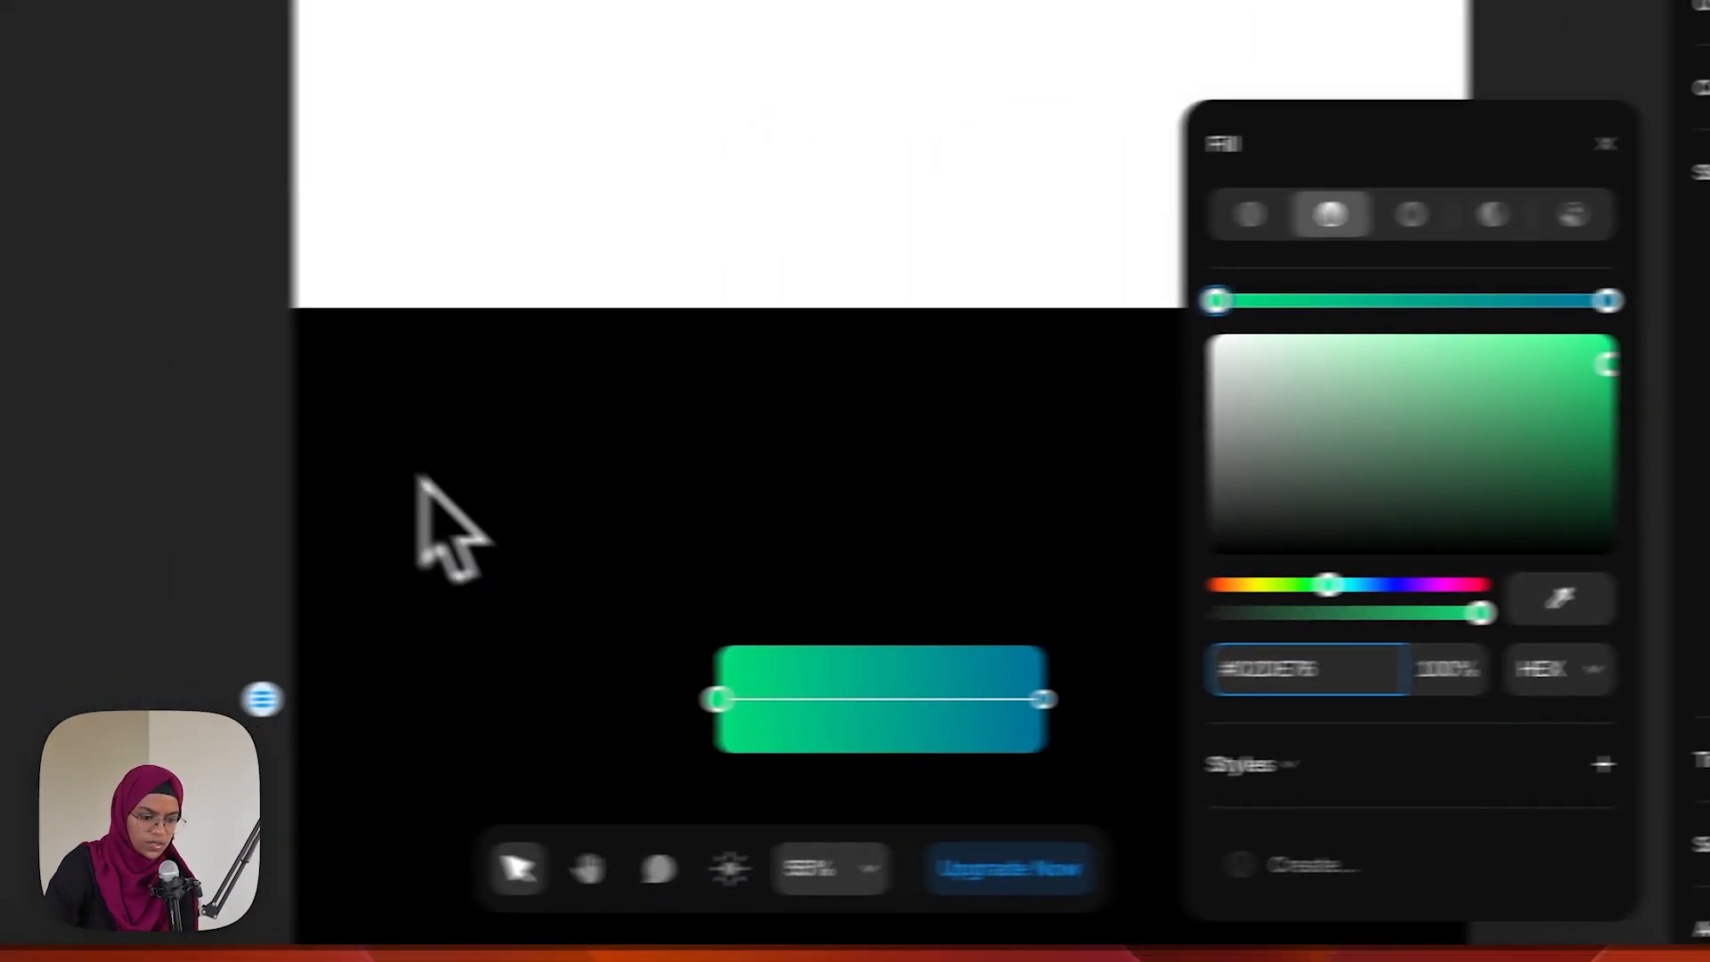
Place a copied title inside the gradient frame, change its text to Learn More and set its size to 24
left_click(500, 736)
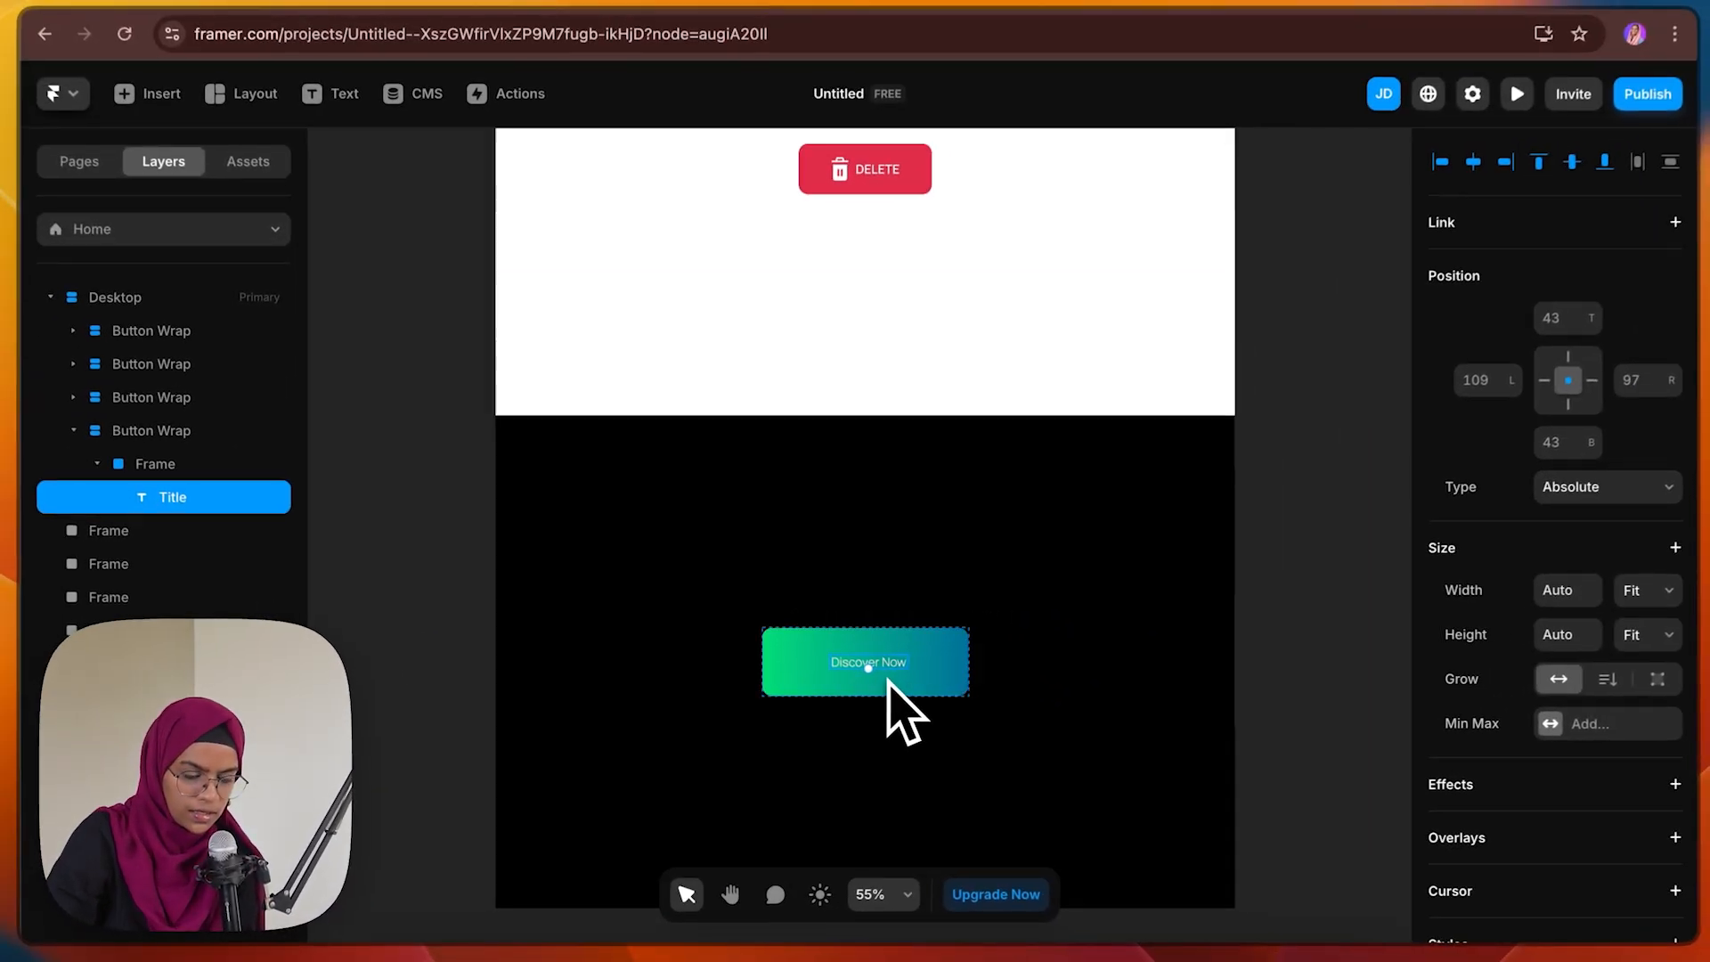
scroll(1558, 802, "down", 5)
left_click(1563, 842)
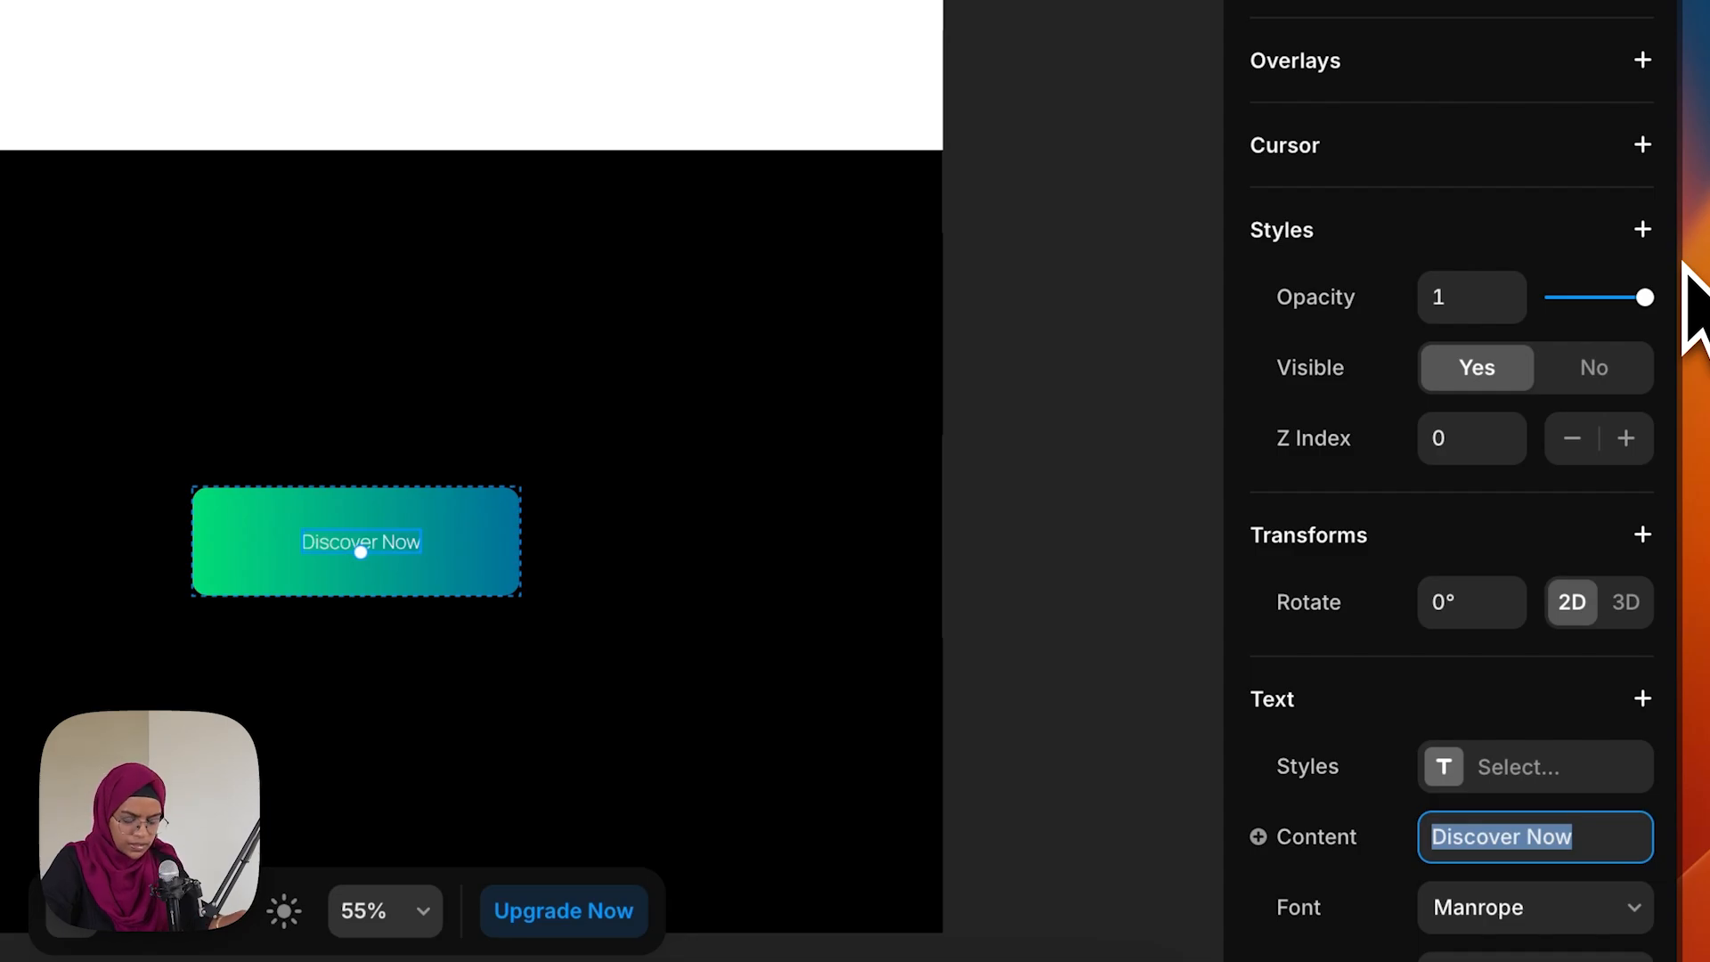
type("Learn")
type(" More")
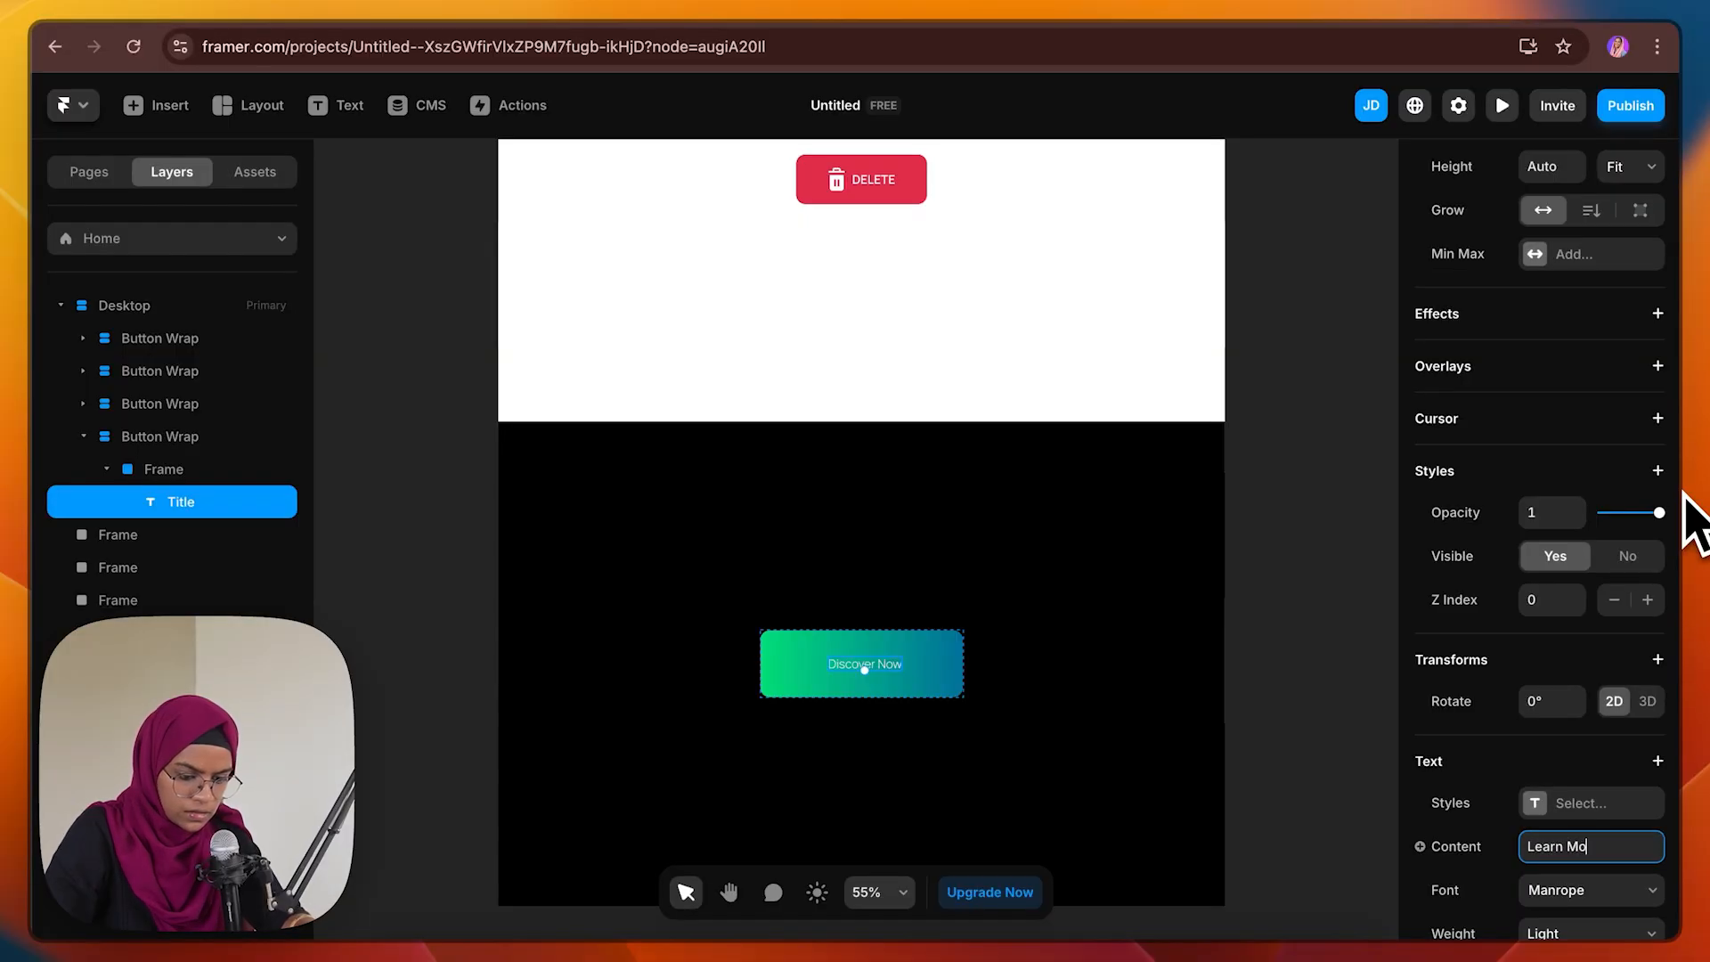
left_click(1556, 961)
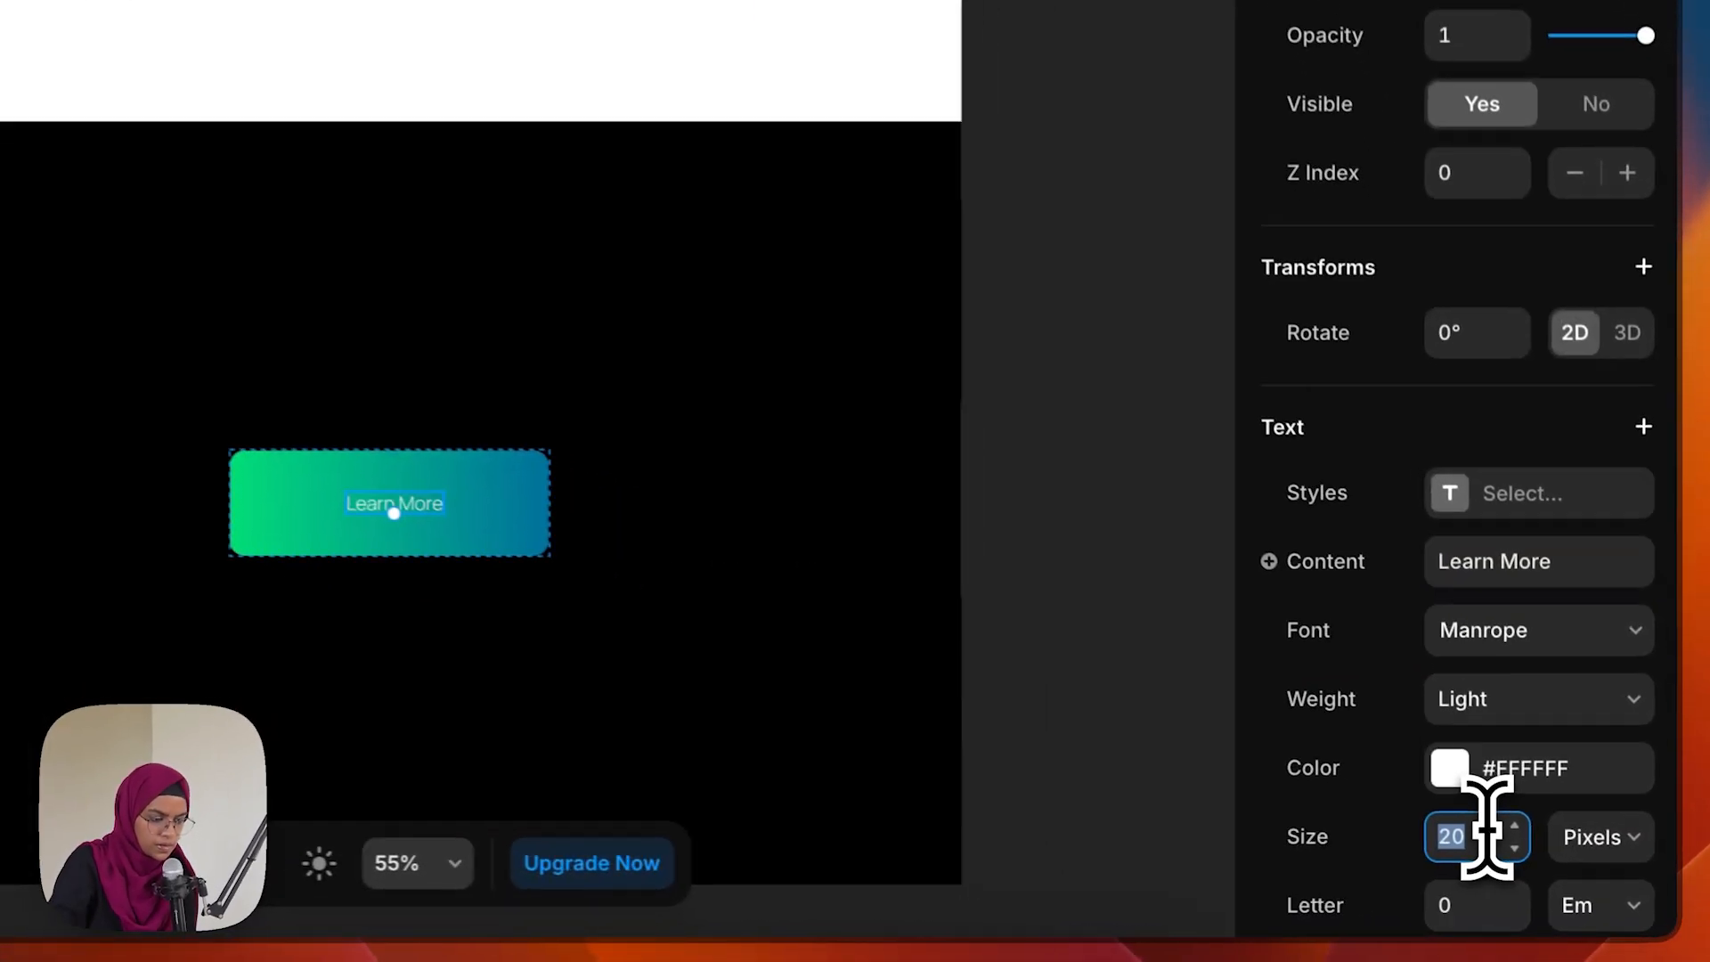
type("22")
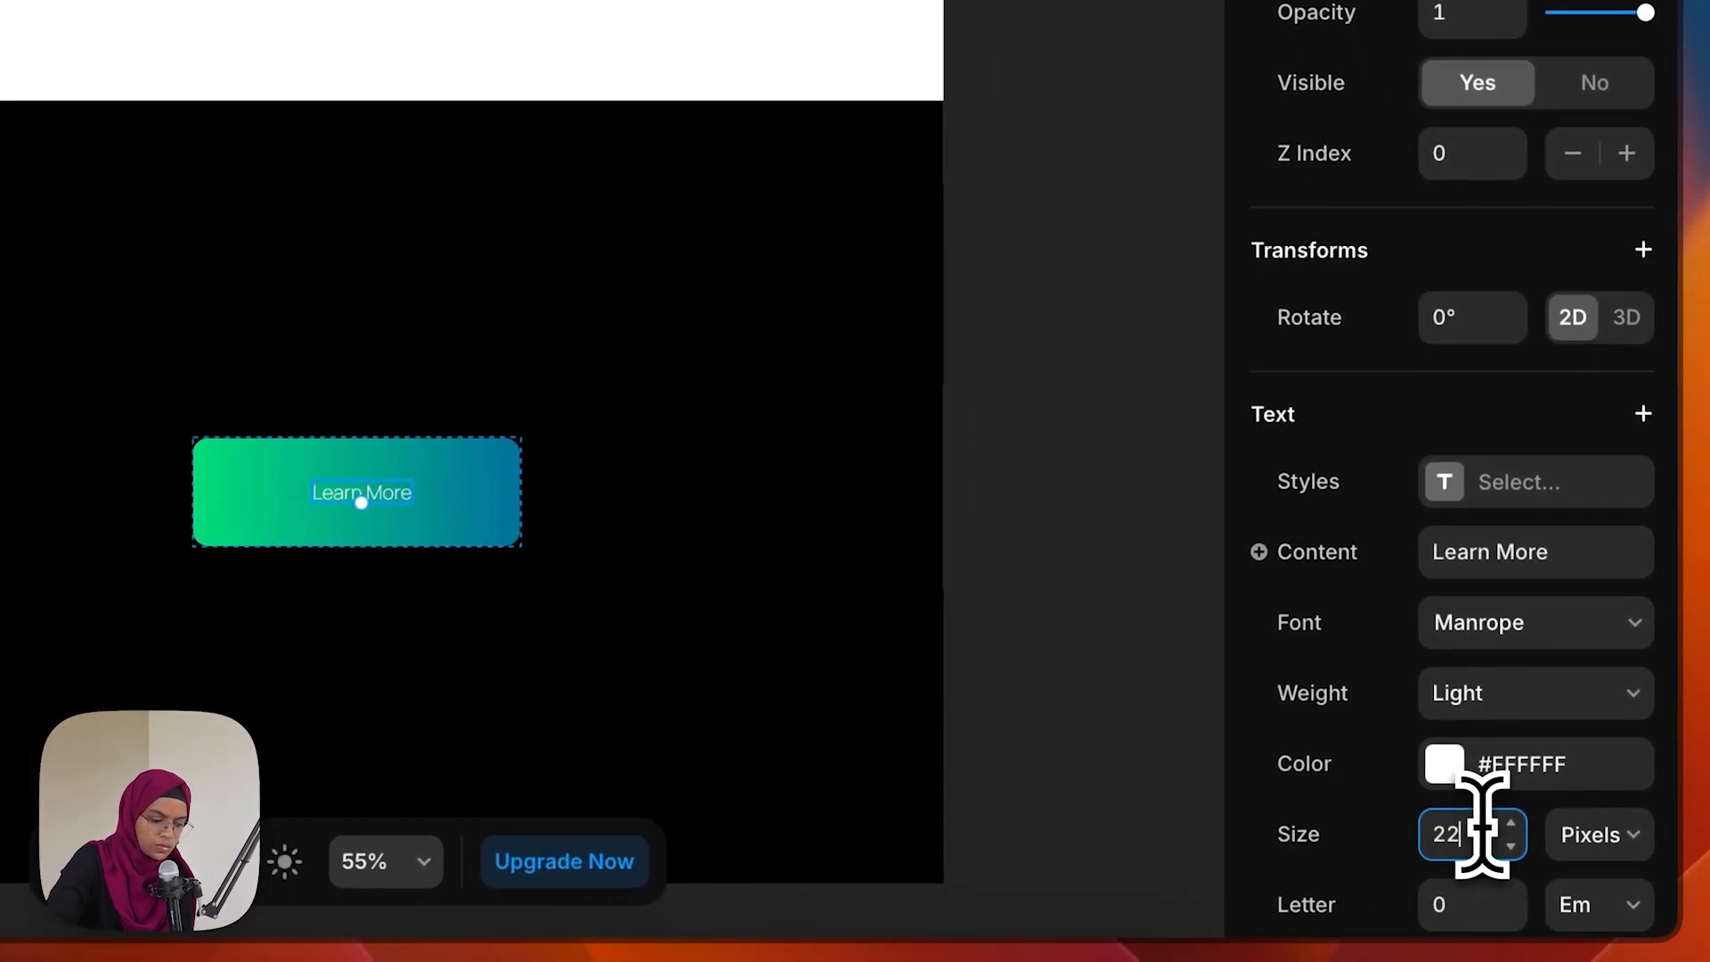
key("BackSpace")
type("4")
Shrink the gradient frame around its center to about 304 × 94
left_click(508, 534)
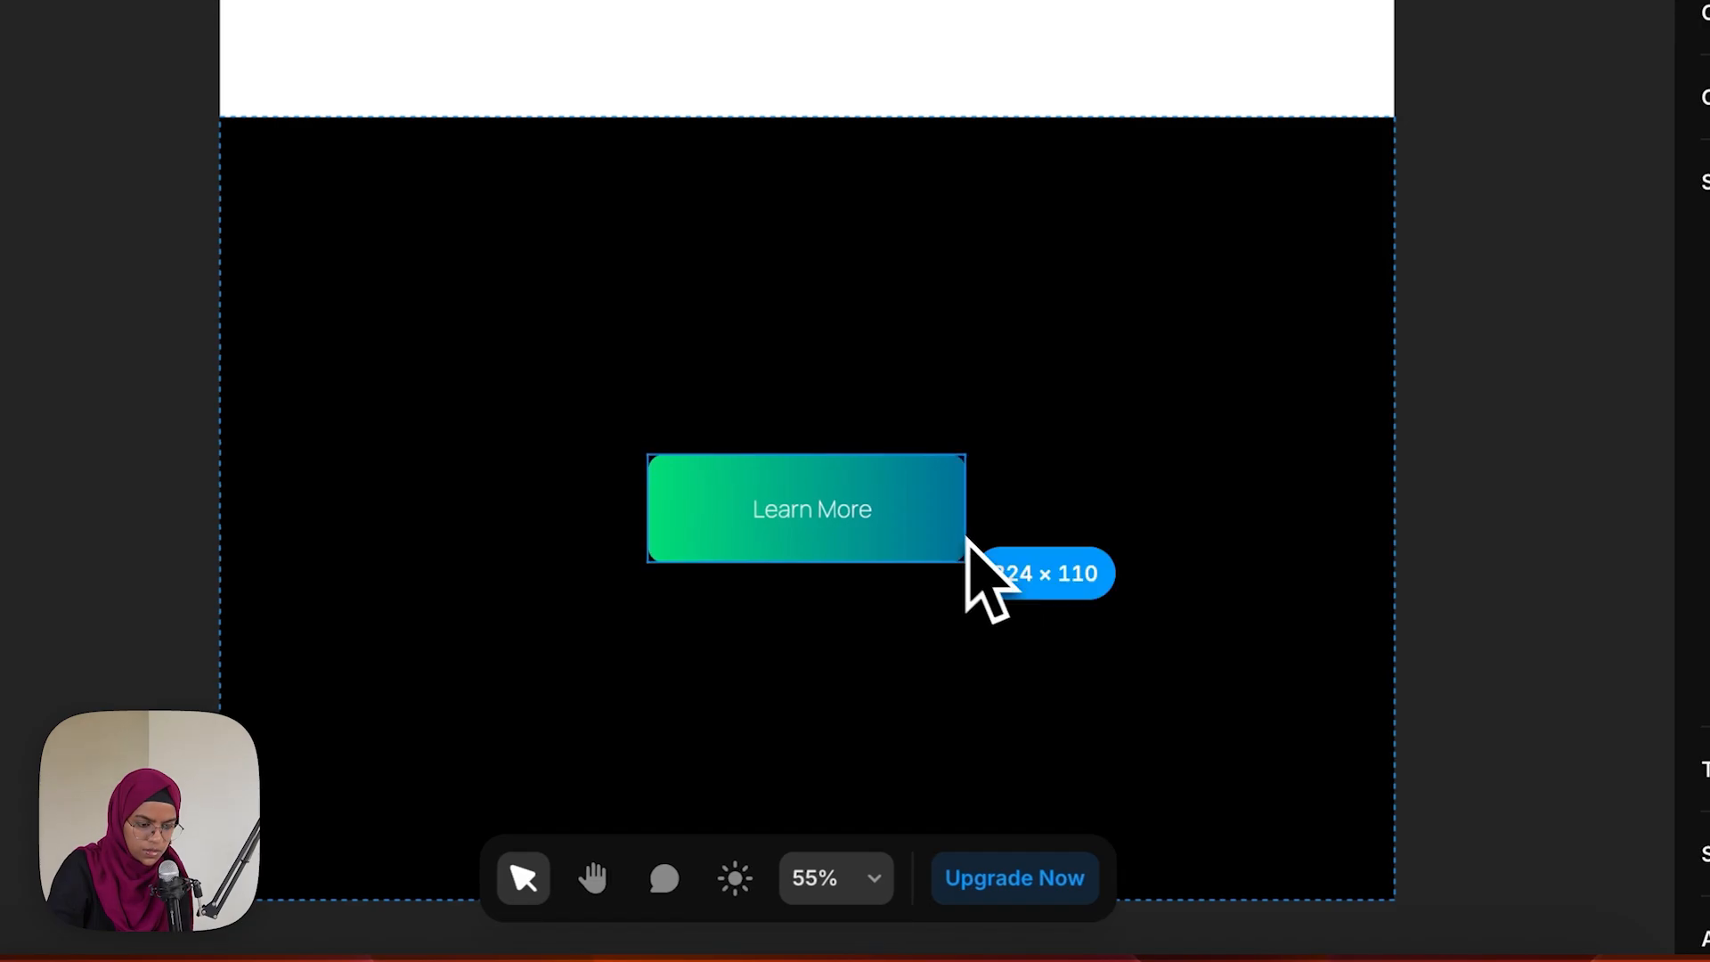
left_click_drag(968, 538, 967, 540)
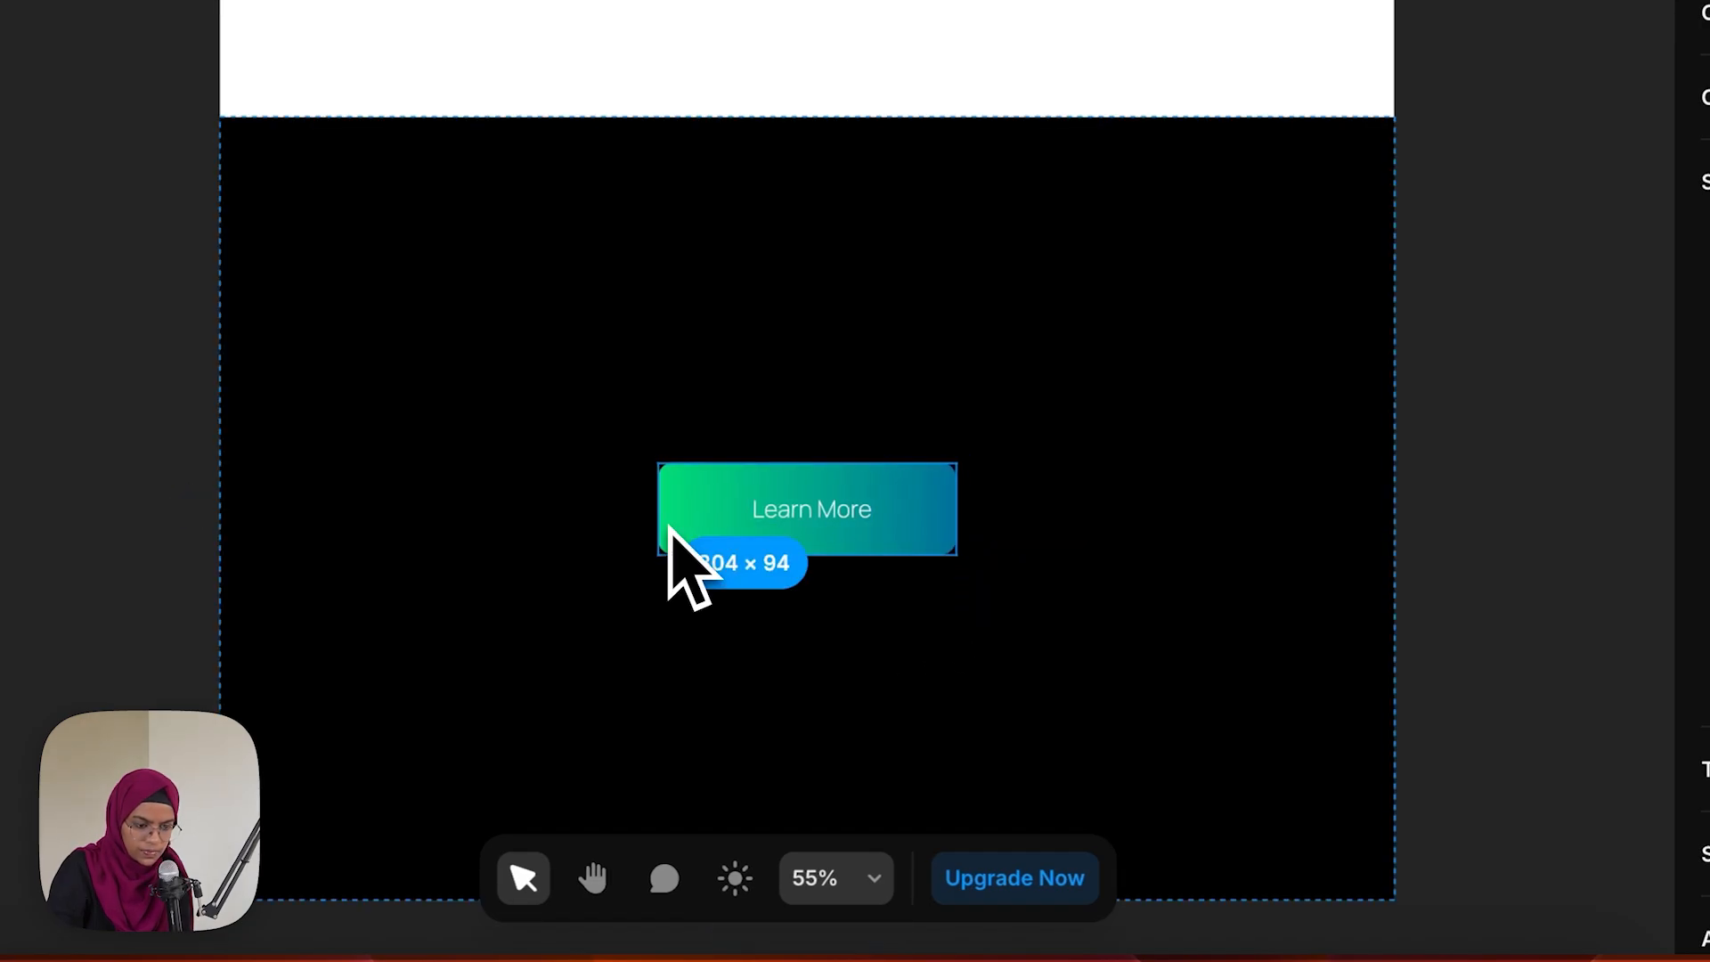
left_click(806, 610)
Set the font weight of the Learn More title to Medium
scroll(846, 599, "up", 3)
left_click(811, 509)
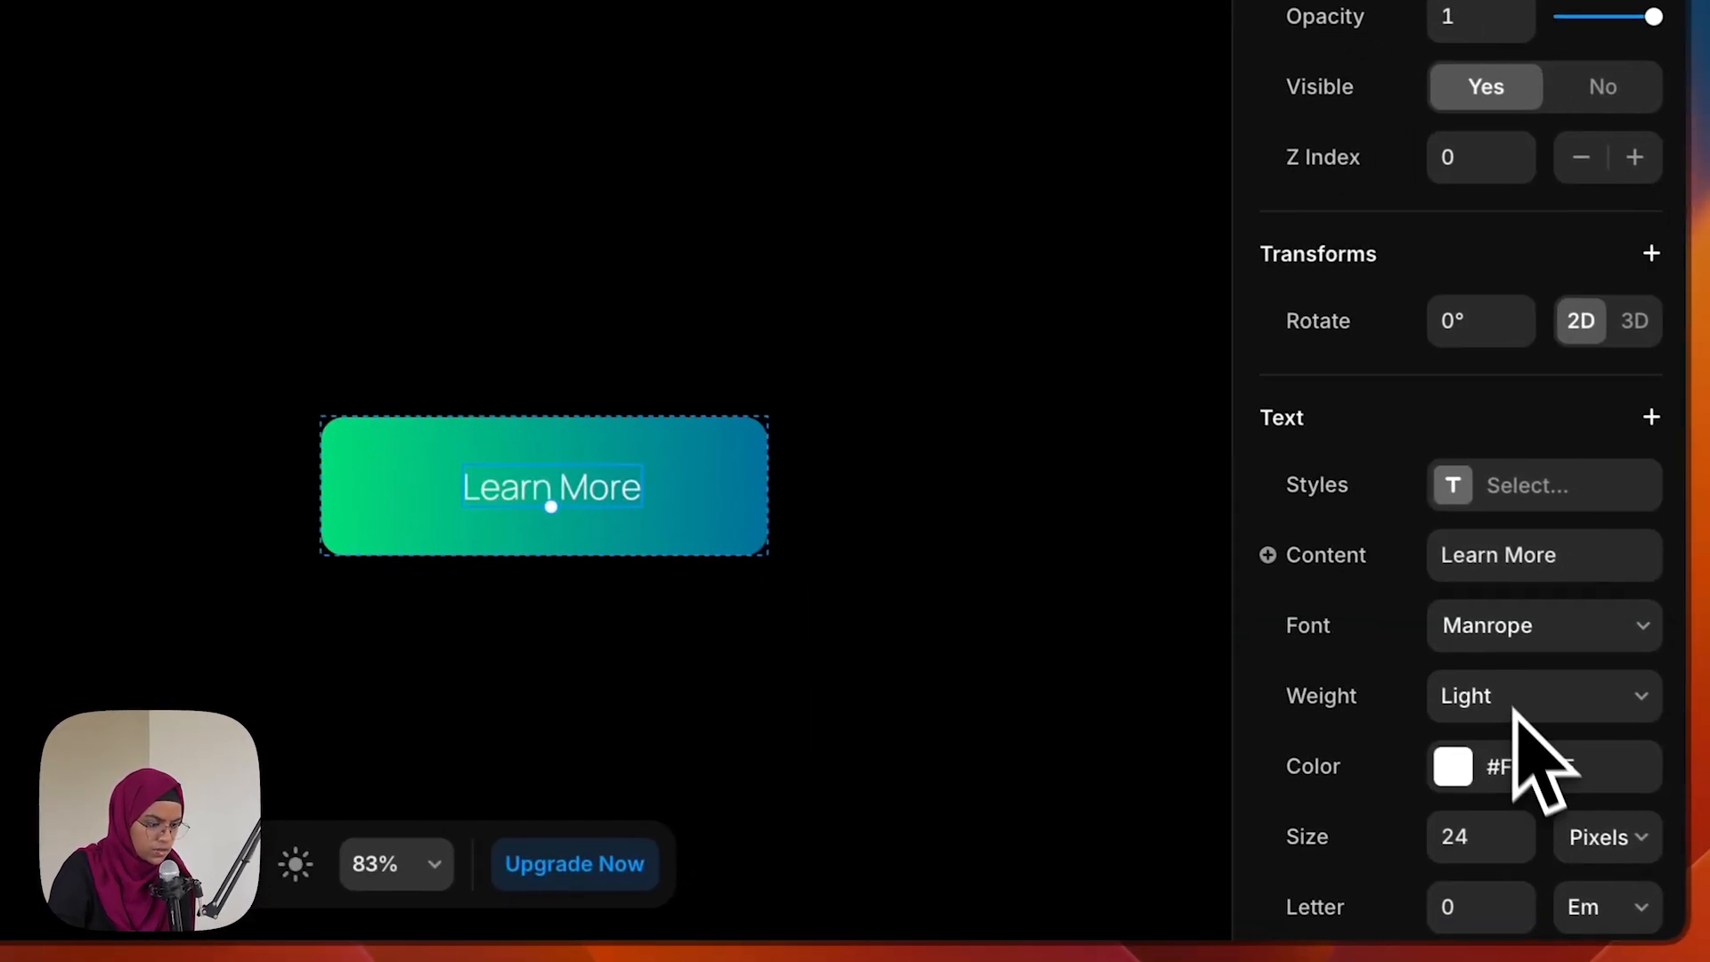
left_click(1524, 699)
left_click(1531, 795)
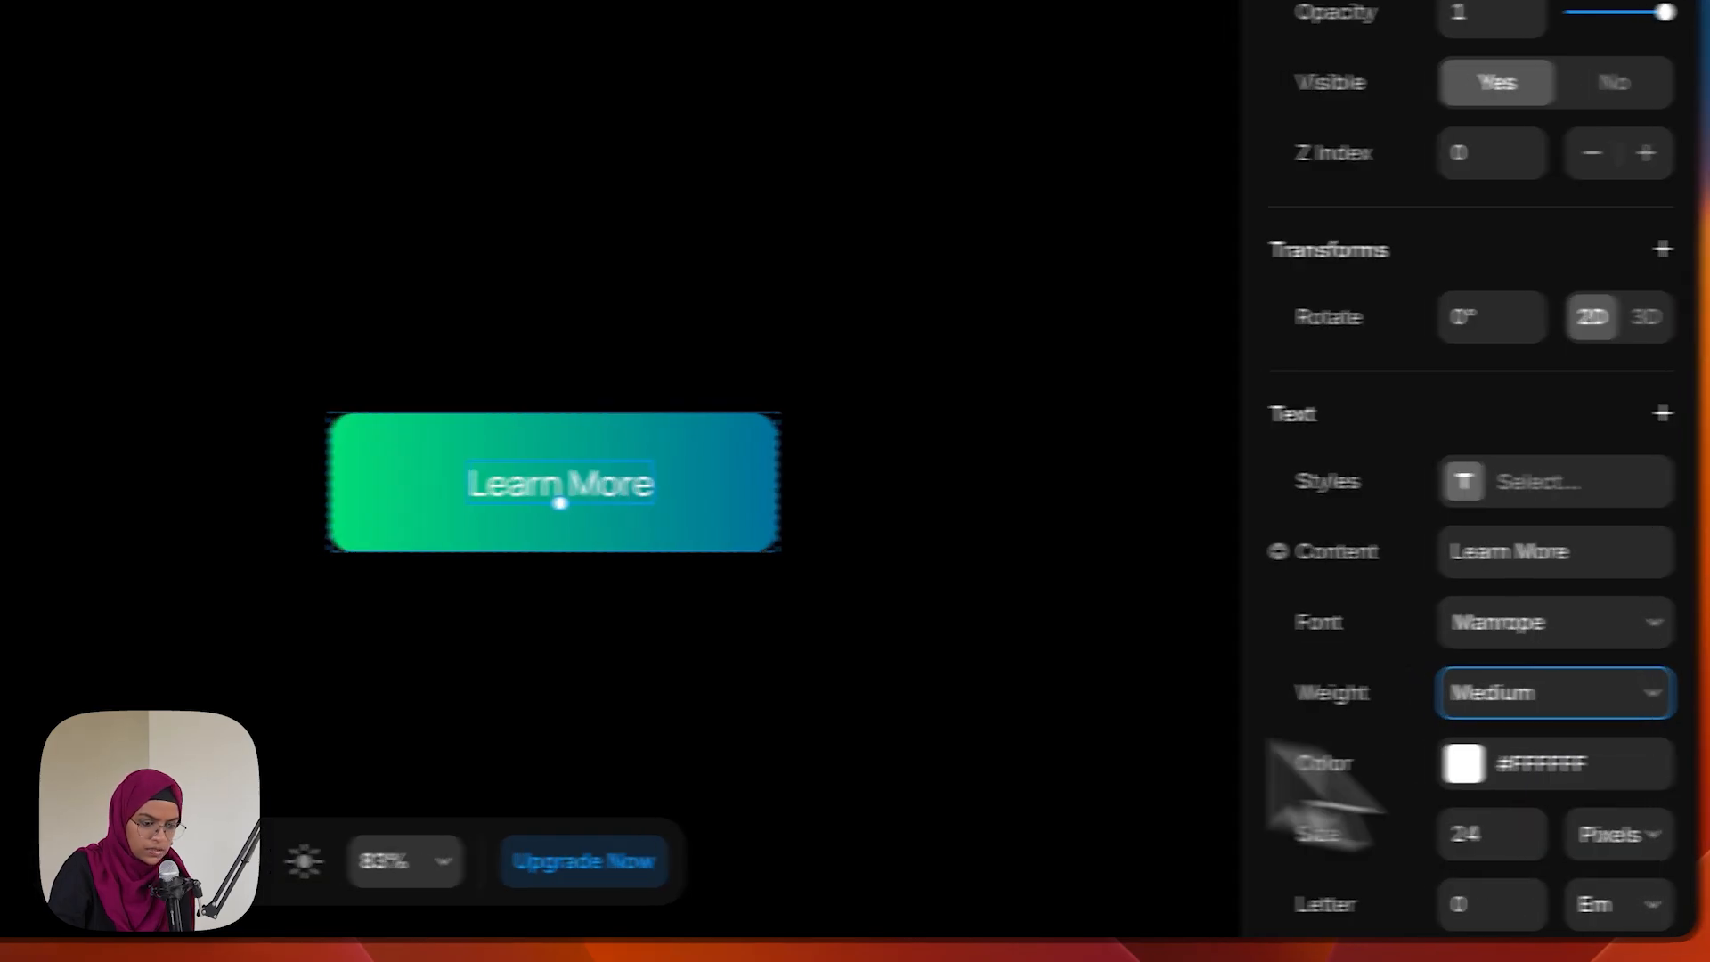
key("Escape")
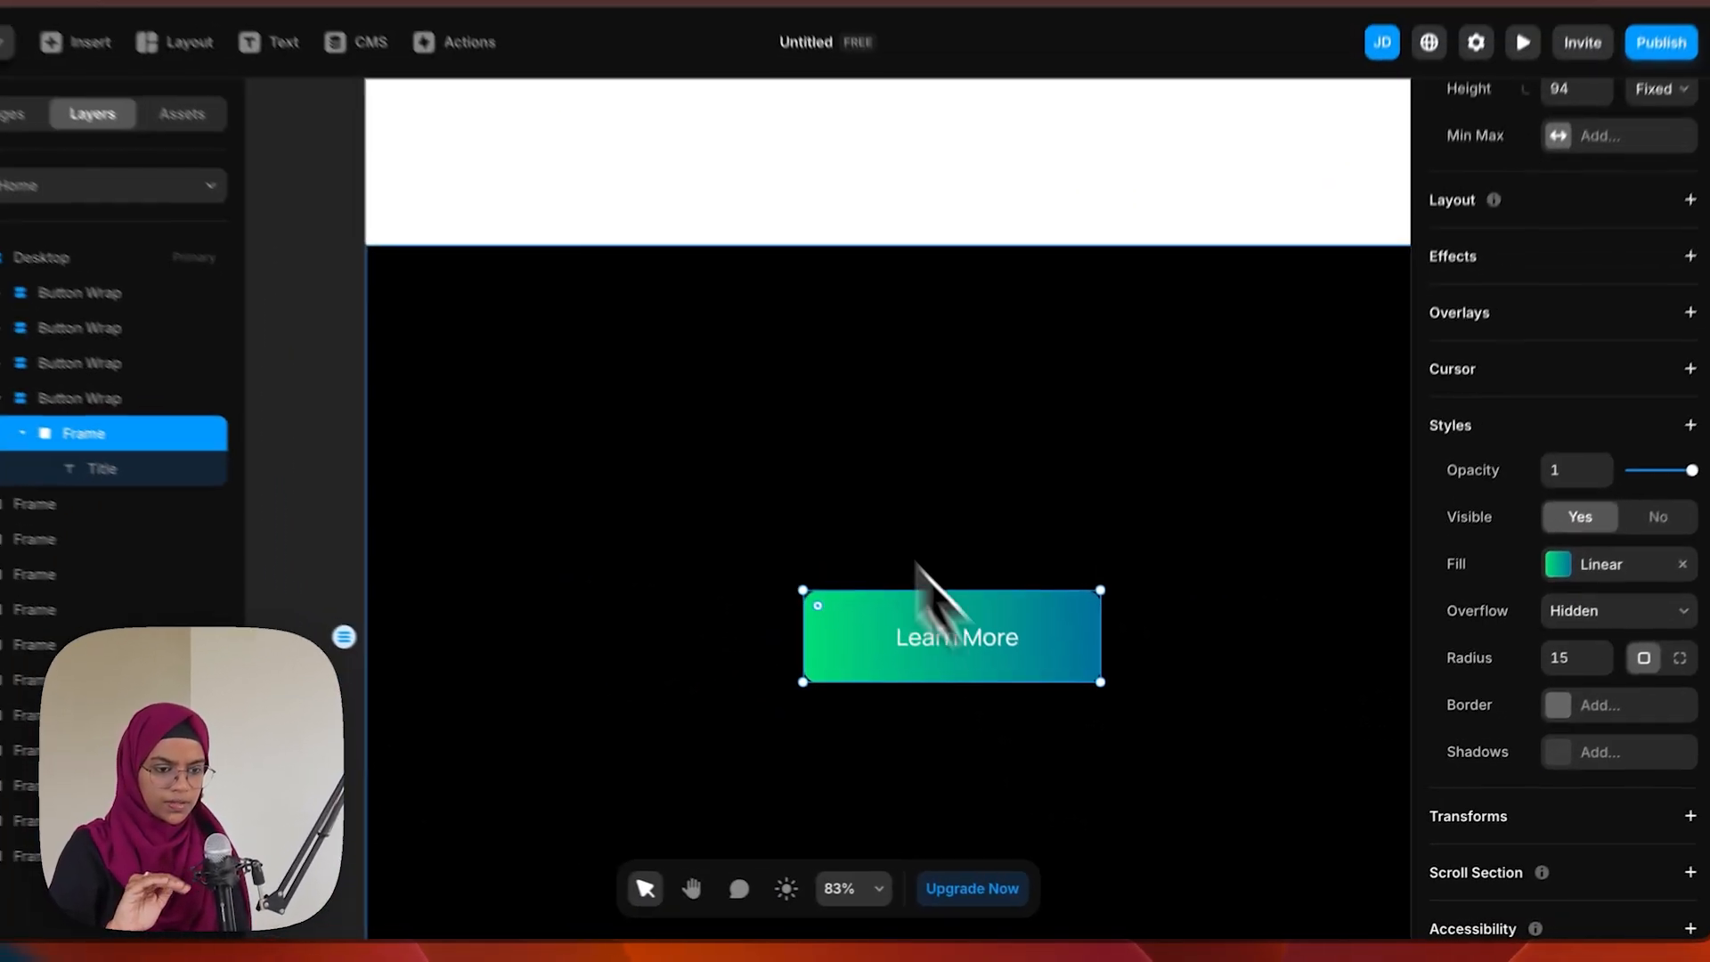
Change the fill of the Button Wrap section around the Learn More button from black to light grey
key("Escape")
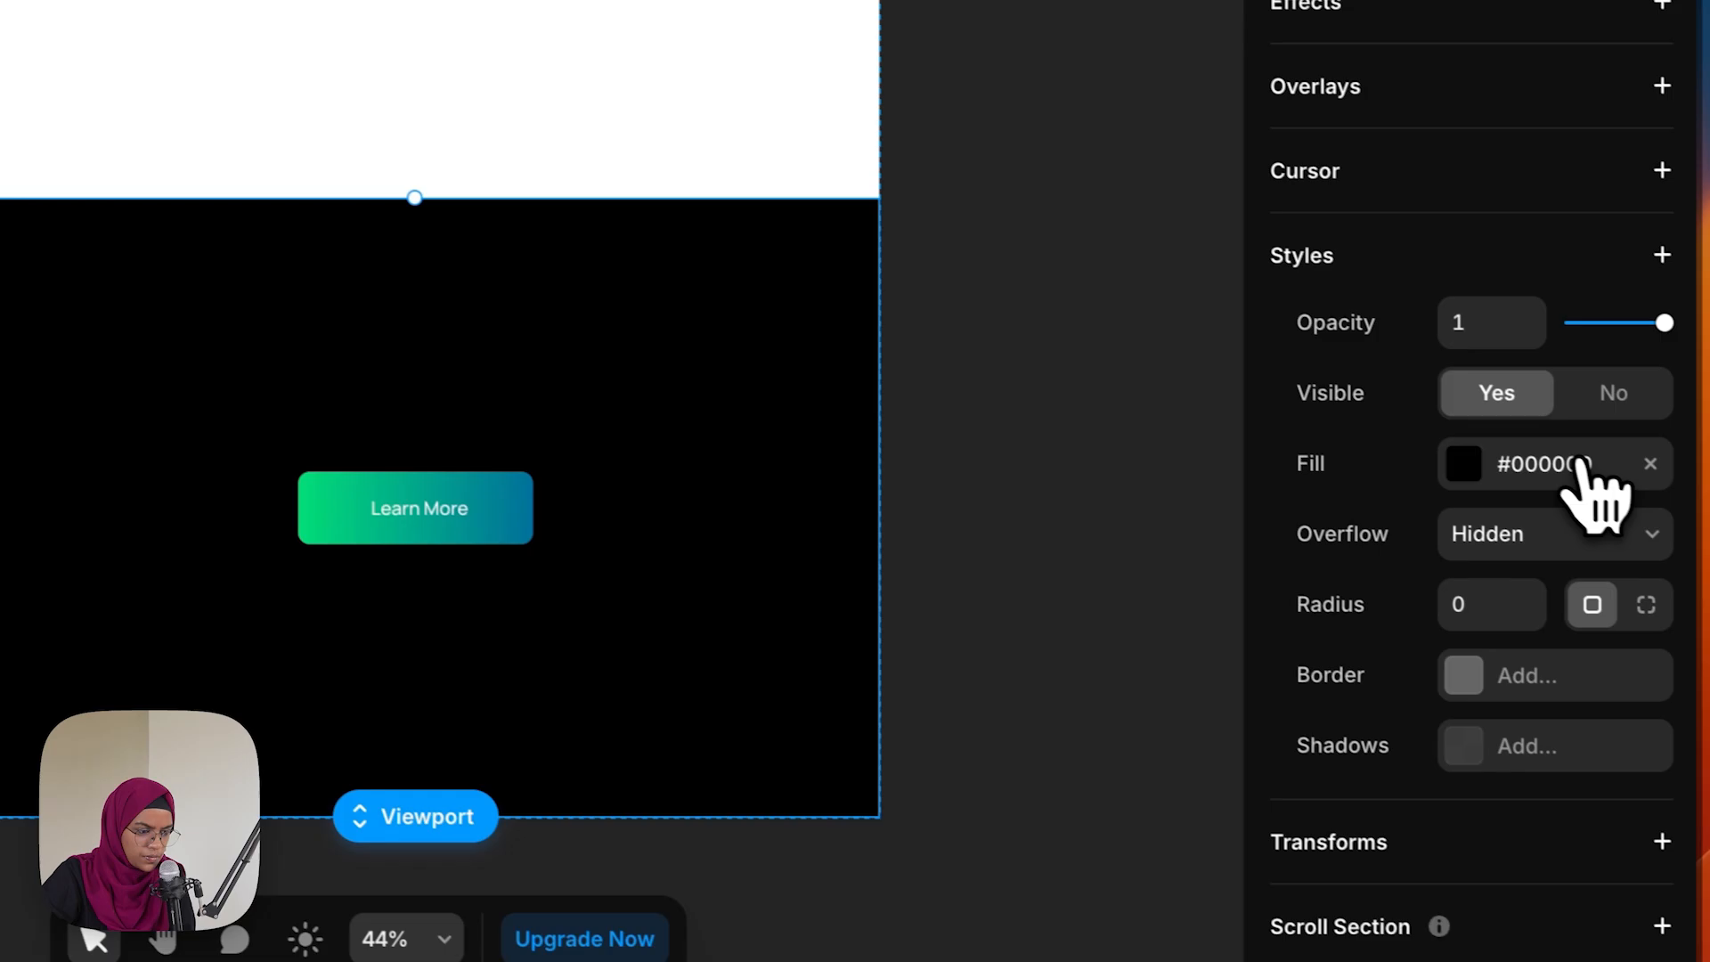
left_click(1675, 530)
left_click_drag(1158, 557, 1024, 589)
left_click_drag(831, 514, 745, 424)
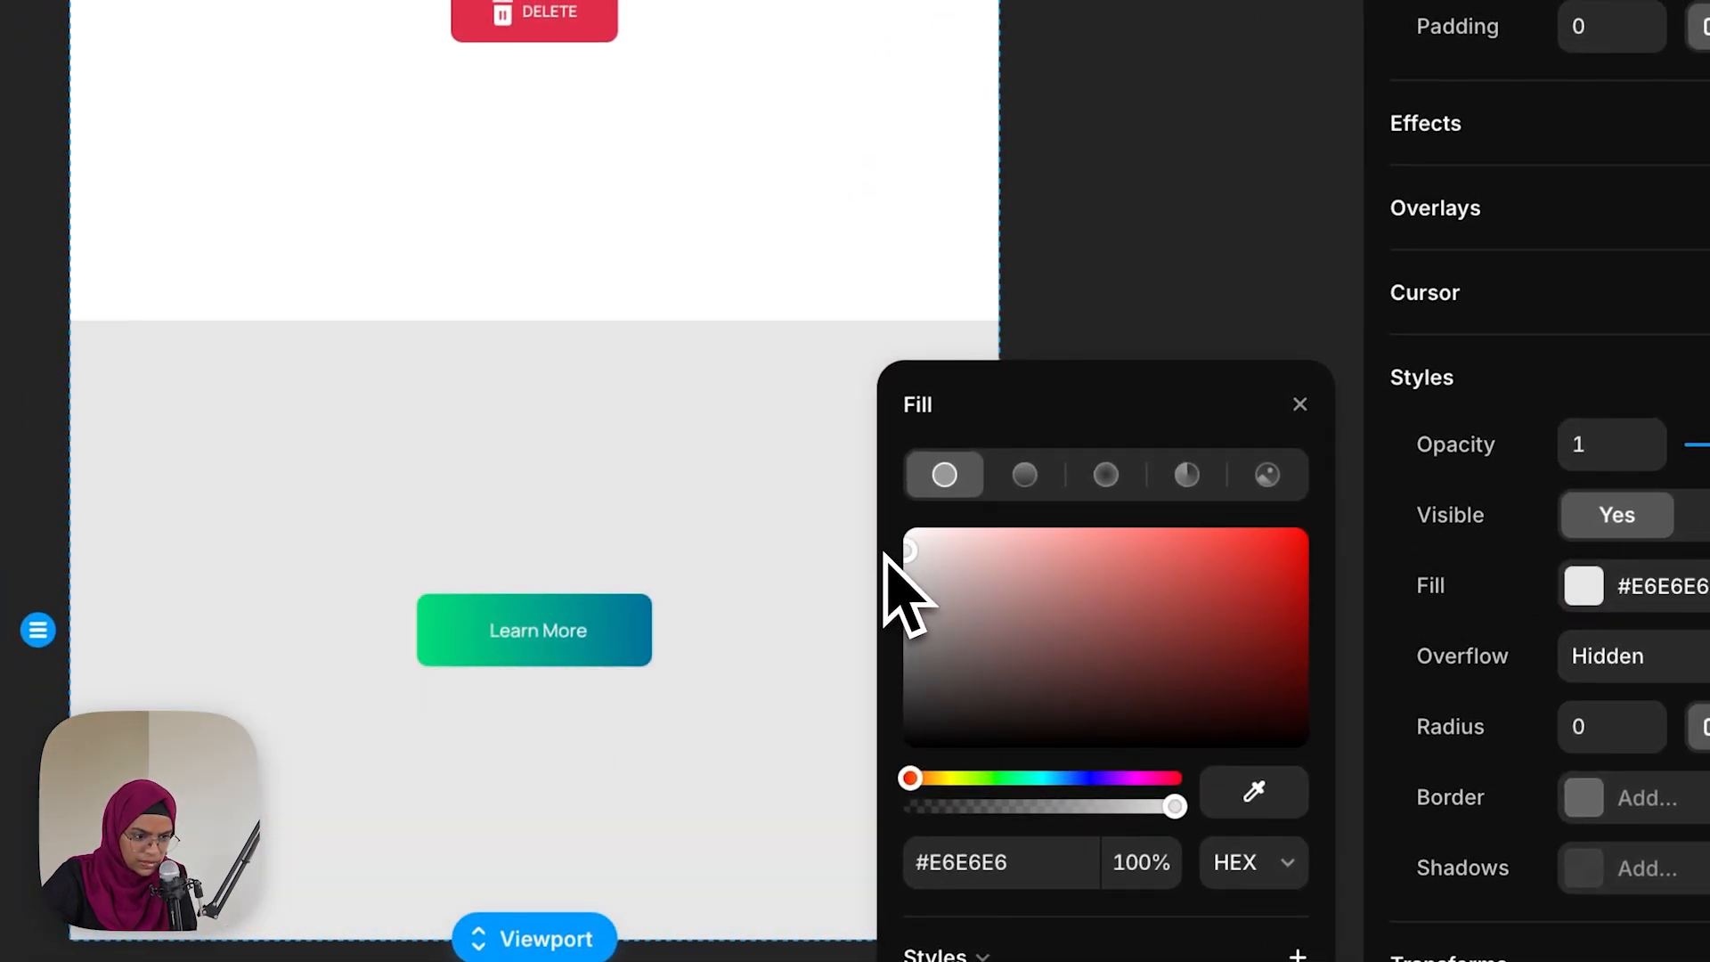
left_click(1107, 285)
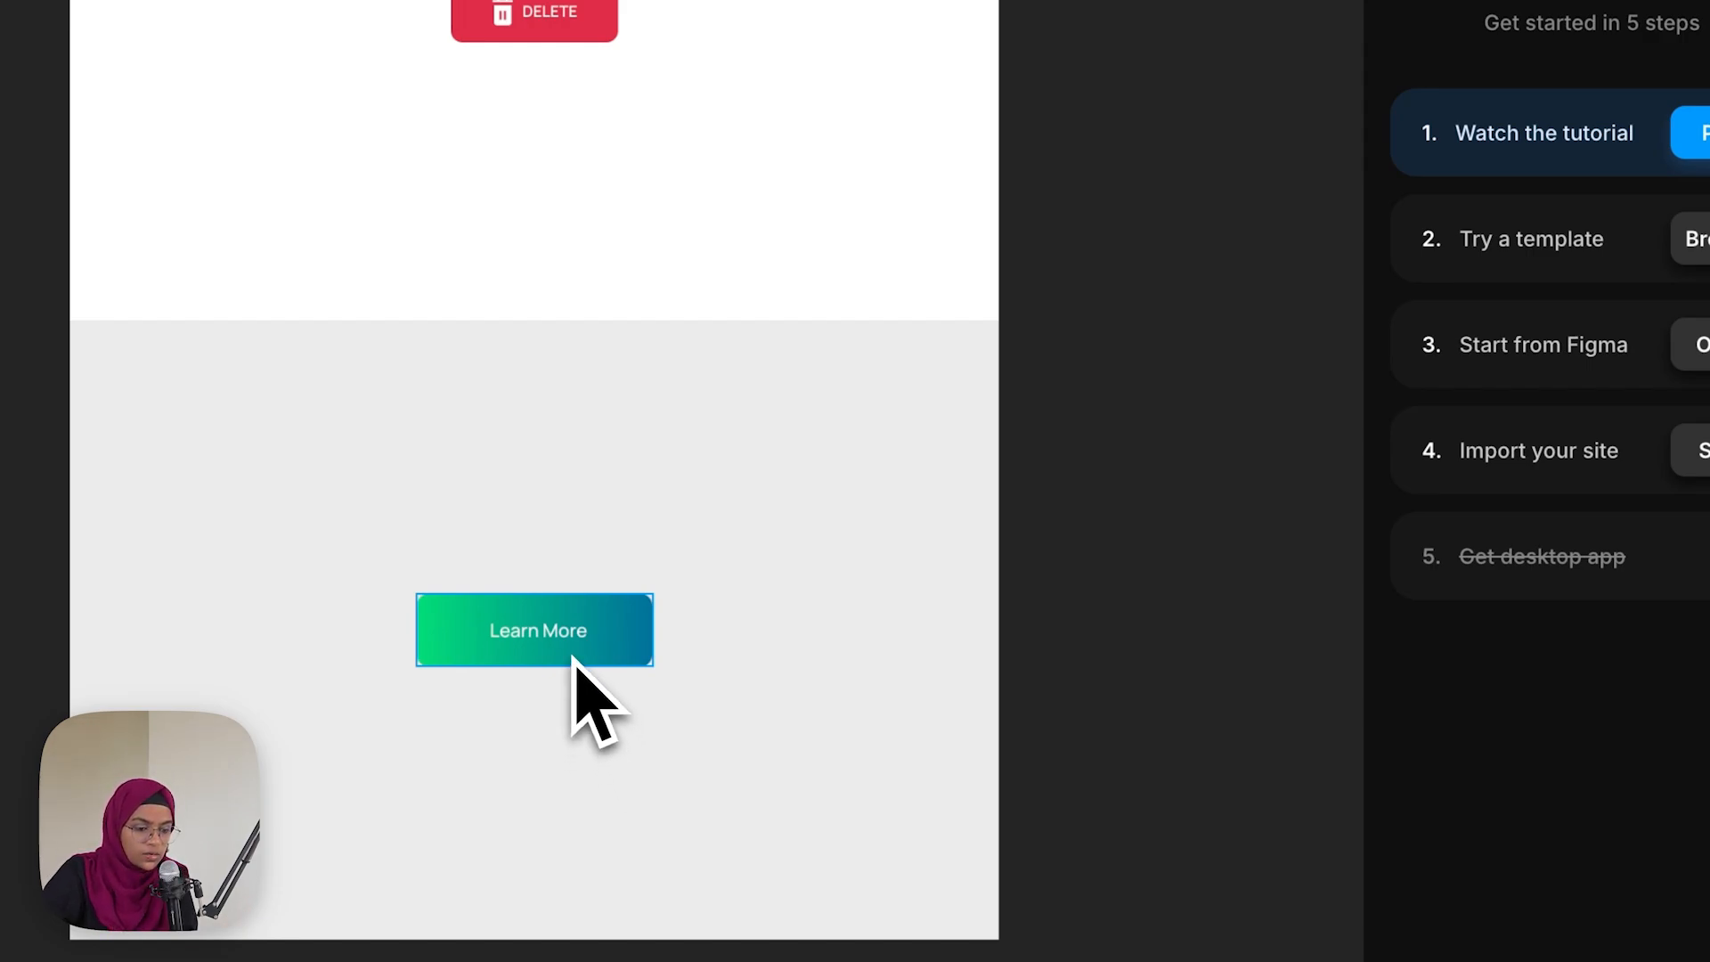
Add a box shadow to the Learn More frame with X 8, Y 9 and blur 19
left_click(572, 658)
left_click(1448, 699)
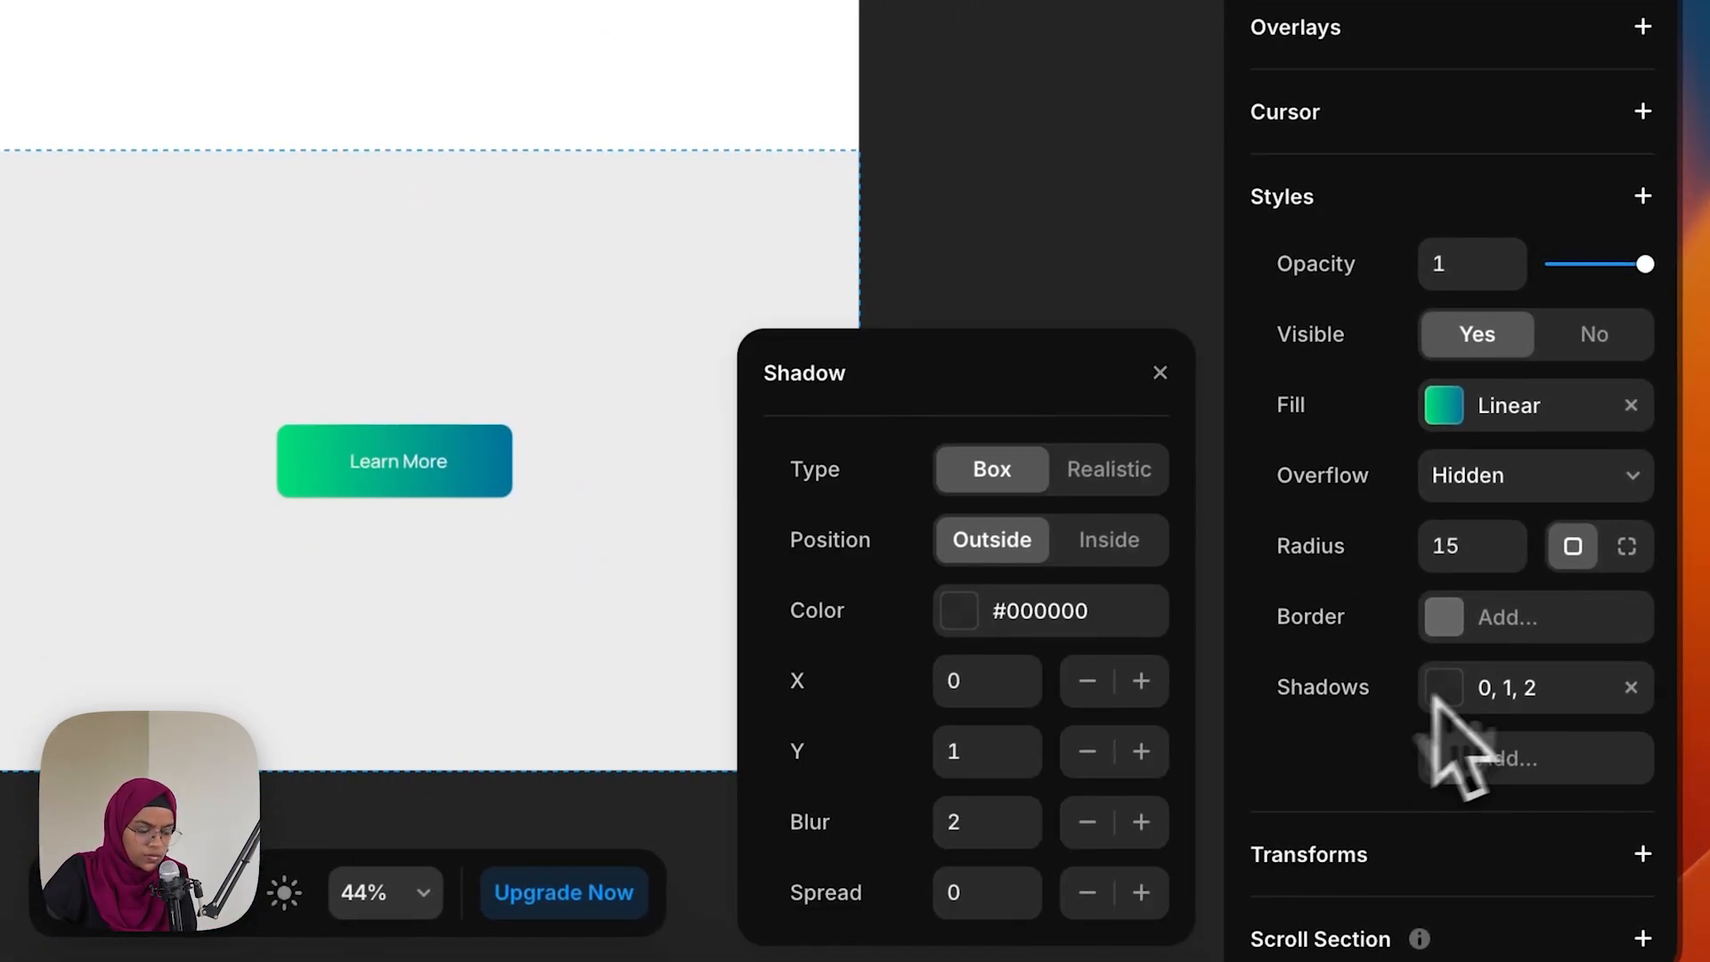
left_click(1029, 286)
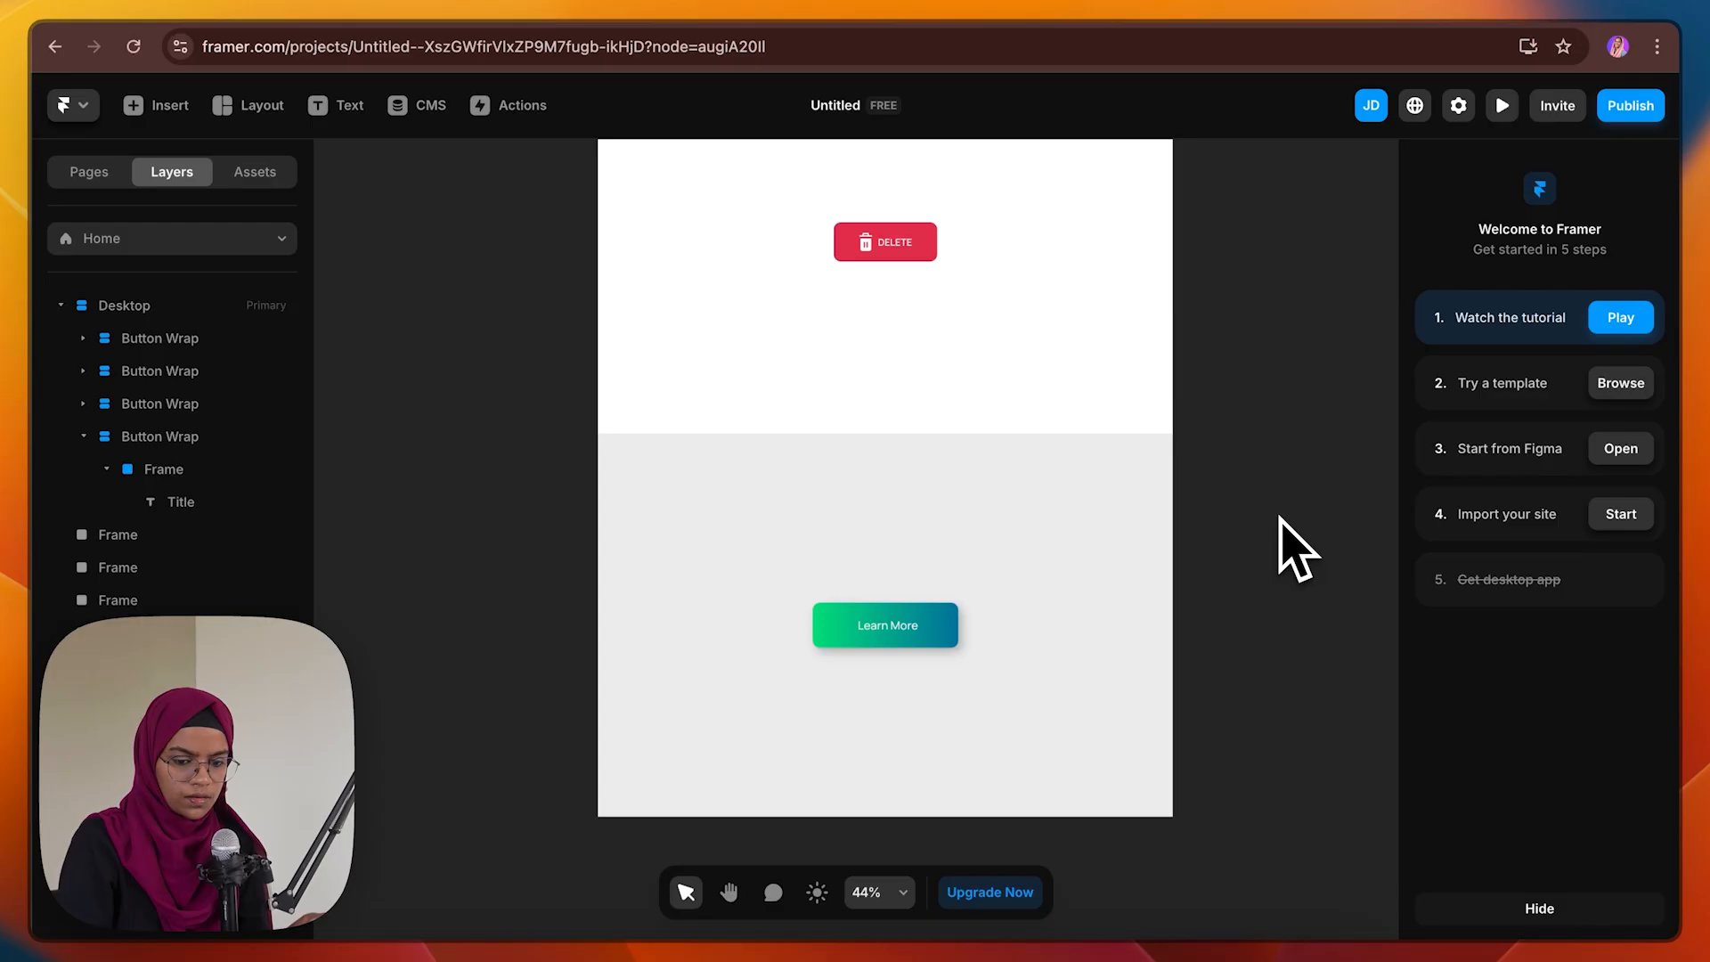
Rename the Learn More frame layer as Button-4
left_click(940, 615)
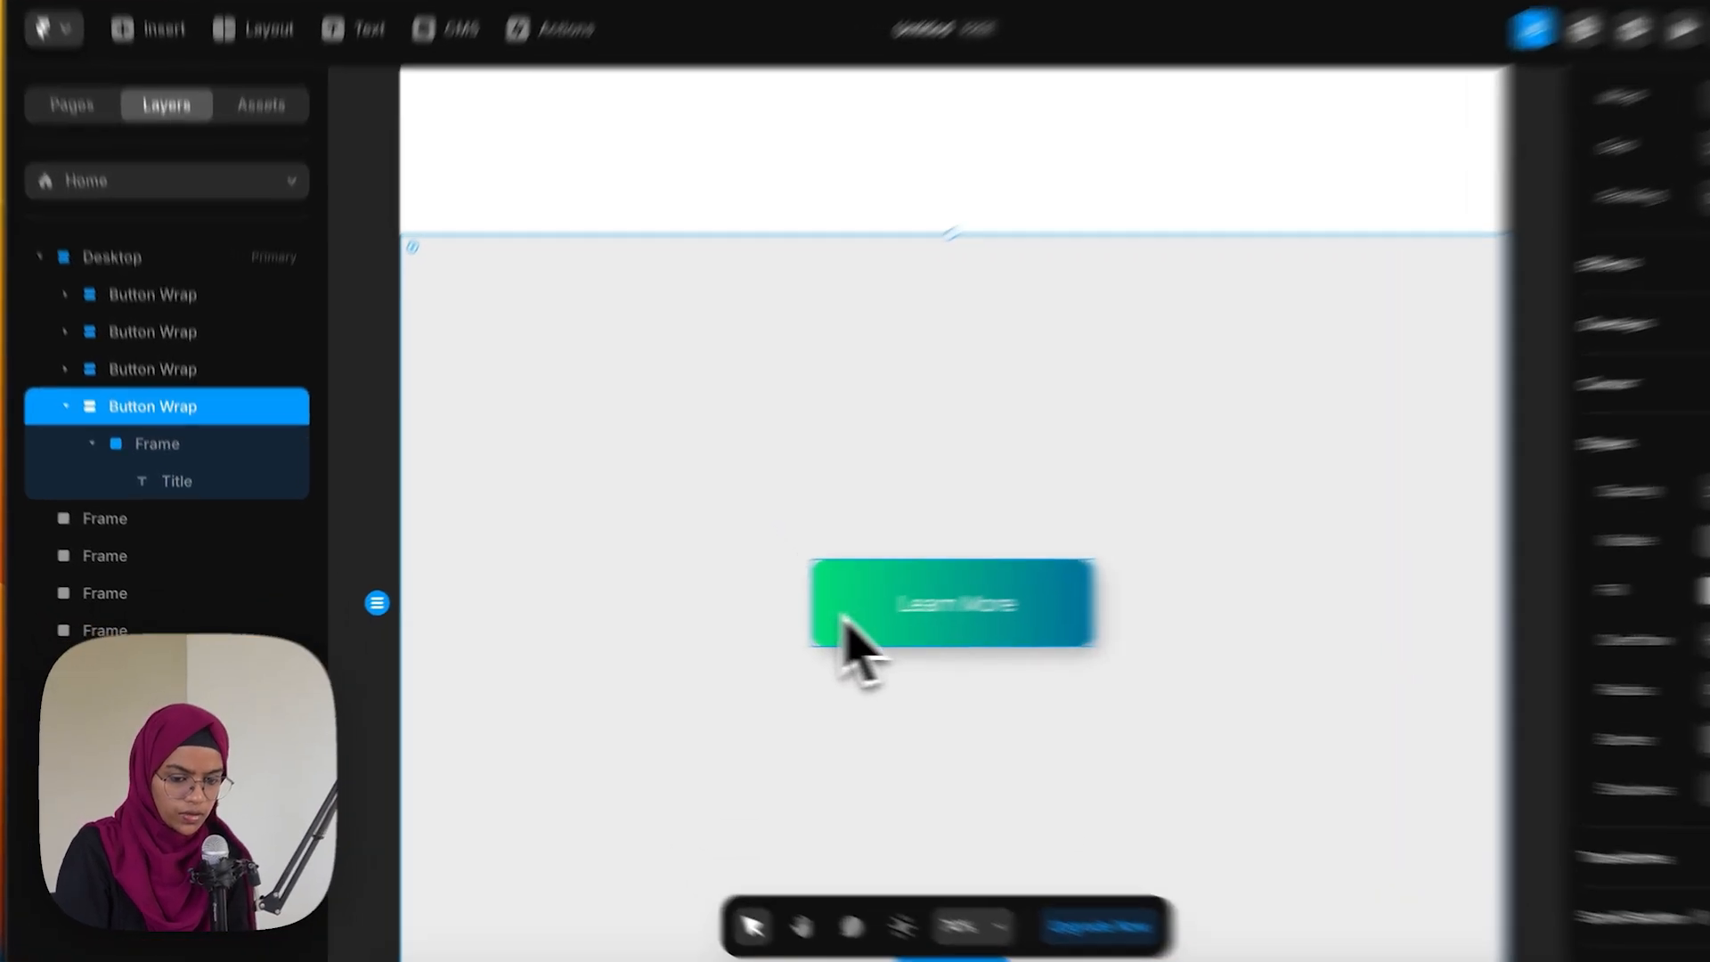
left_click(768, 621)
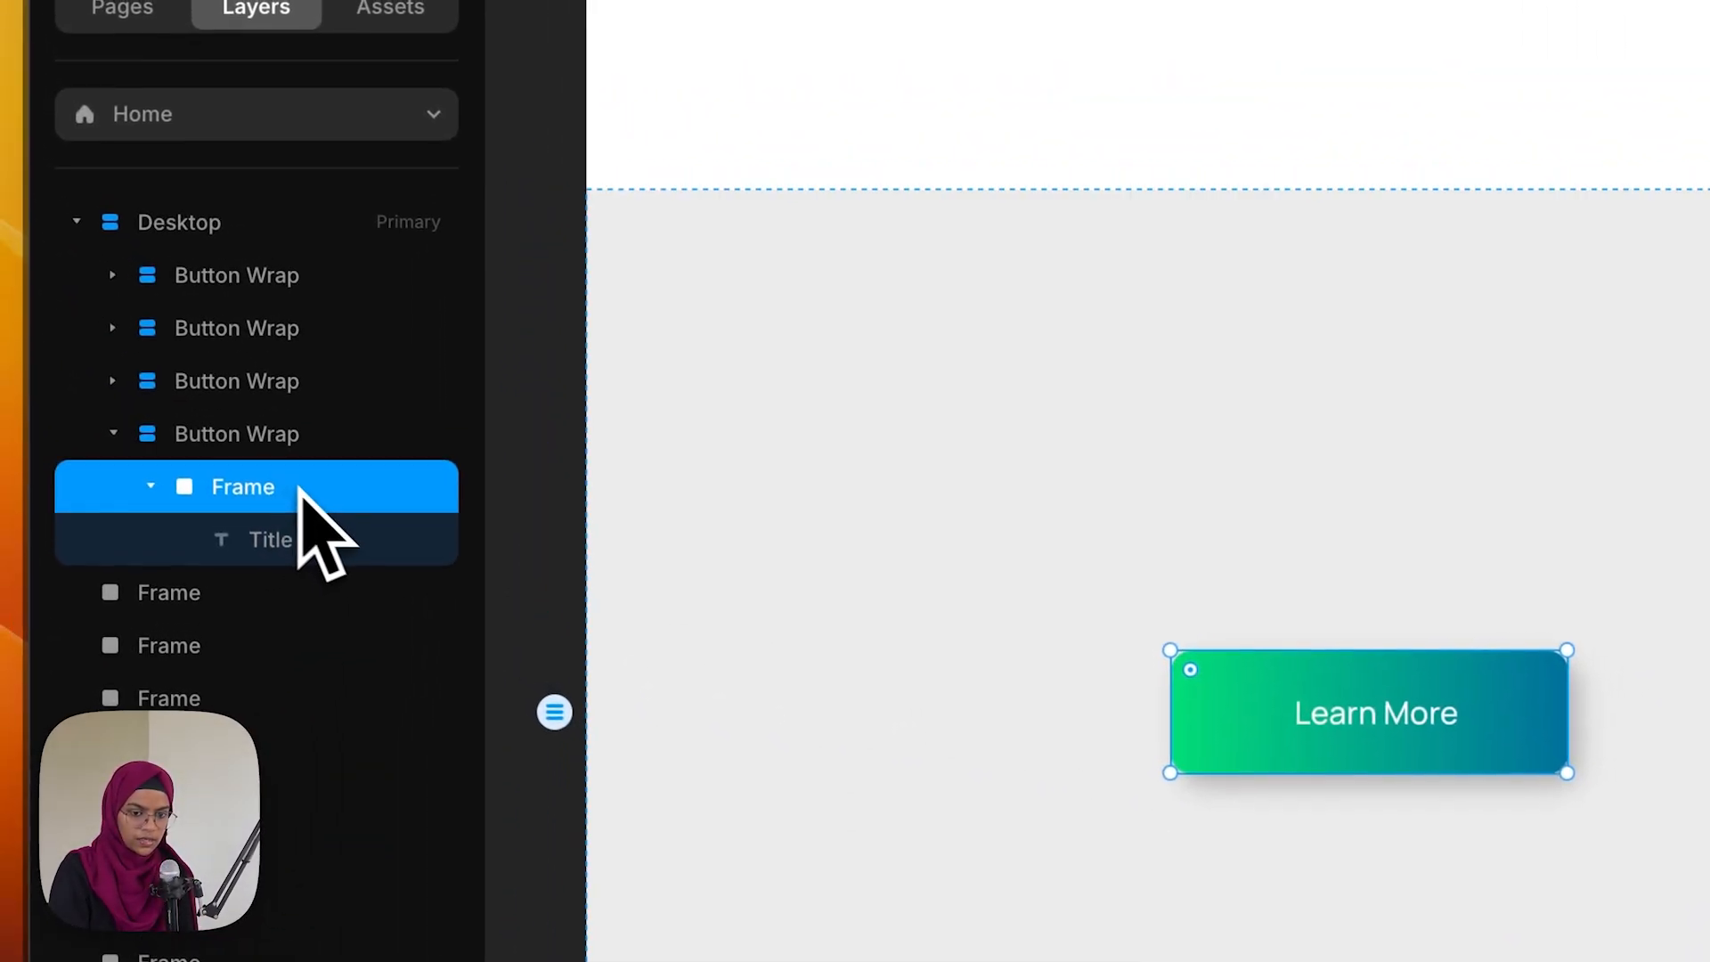
double_click(300, 490)
type("Button")
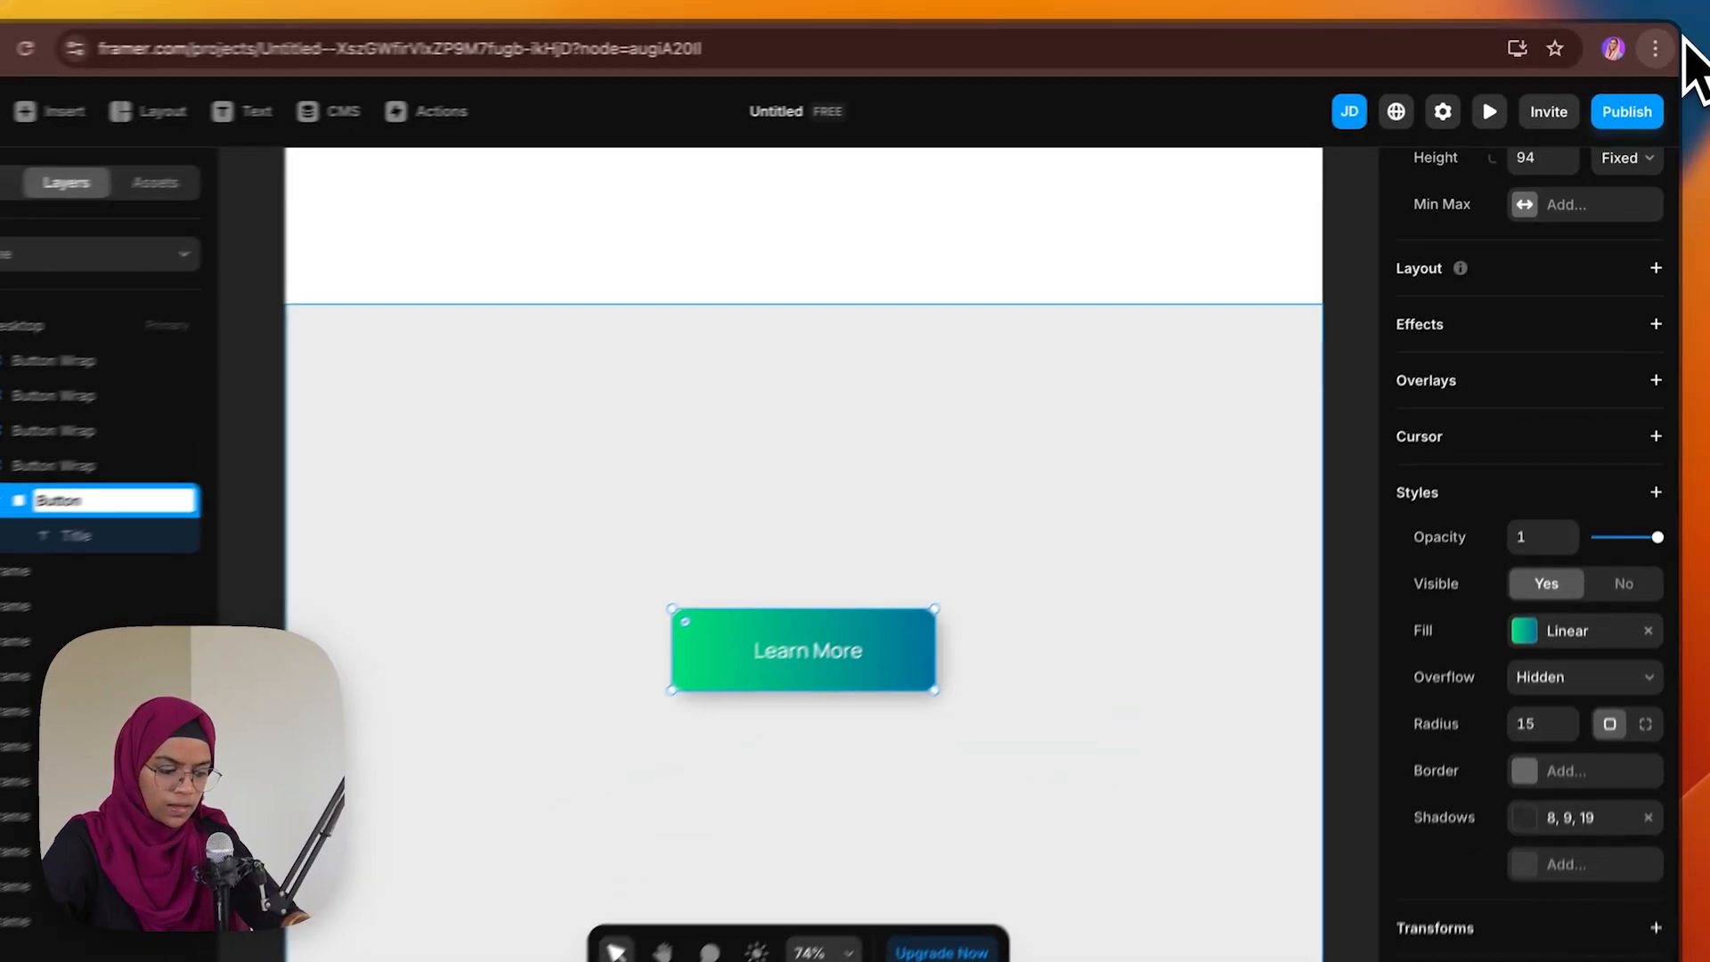
type("-4")
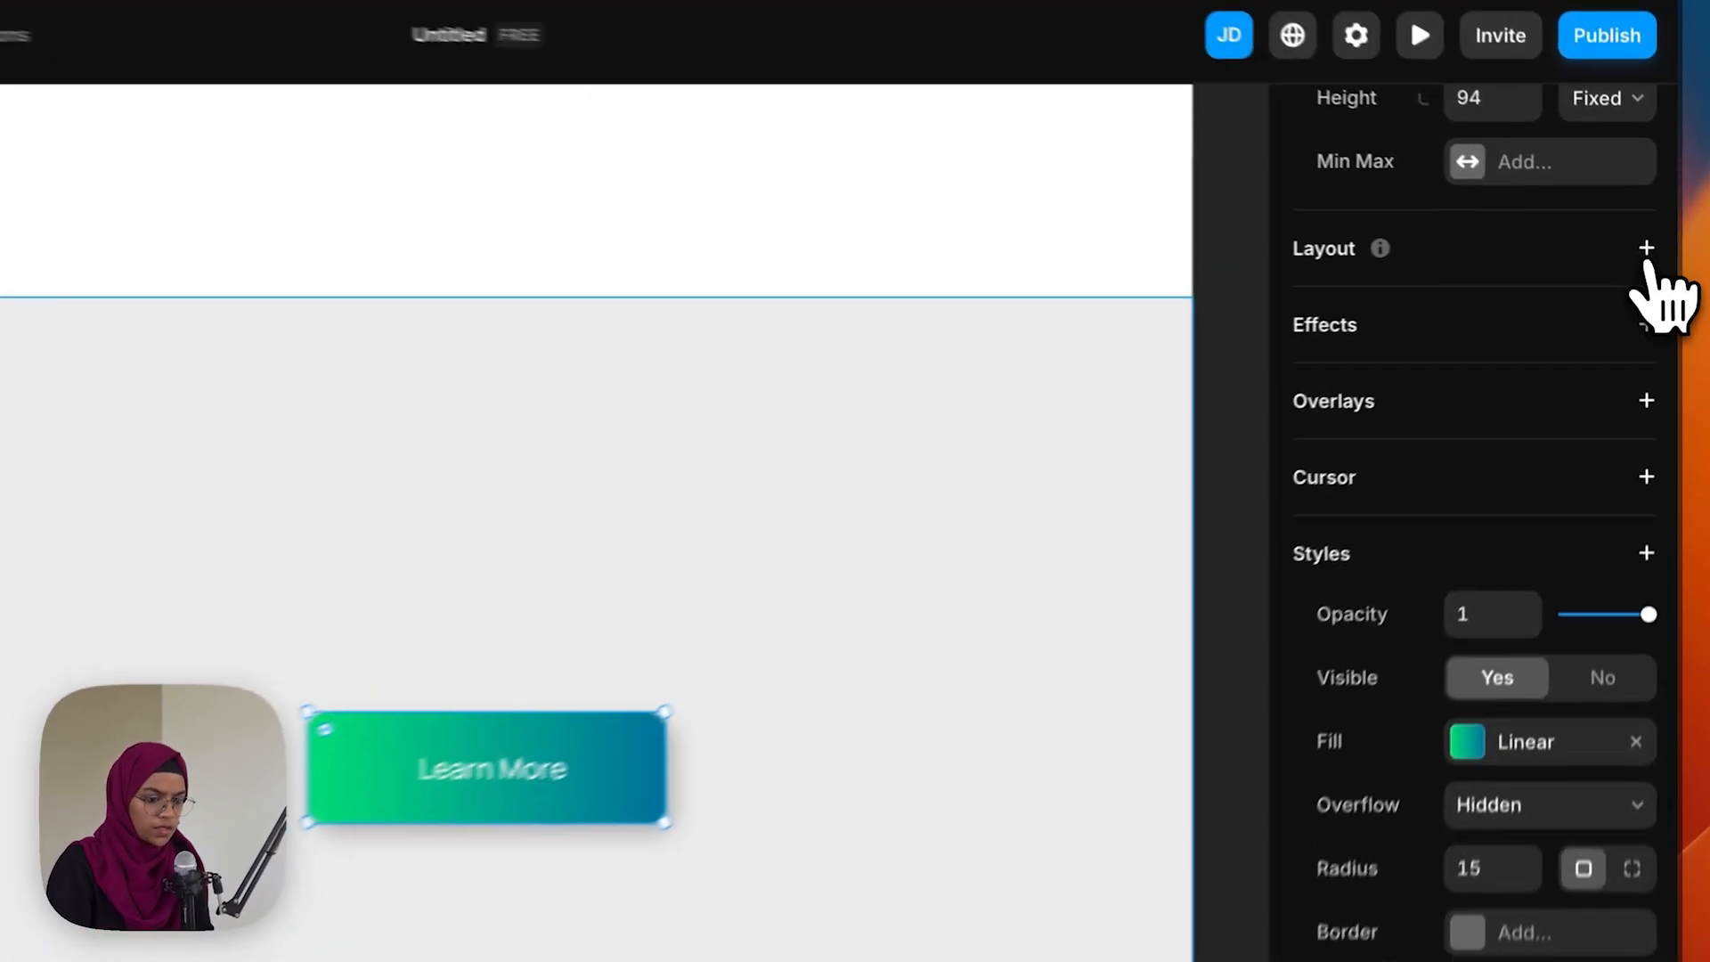
Add a stack layout to the Button-4 frame and create a component named Button-4 from it
left_click(1658, 252)
right_click(313, 539)
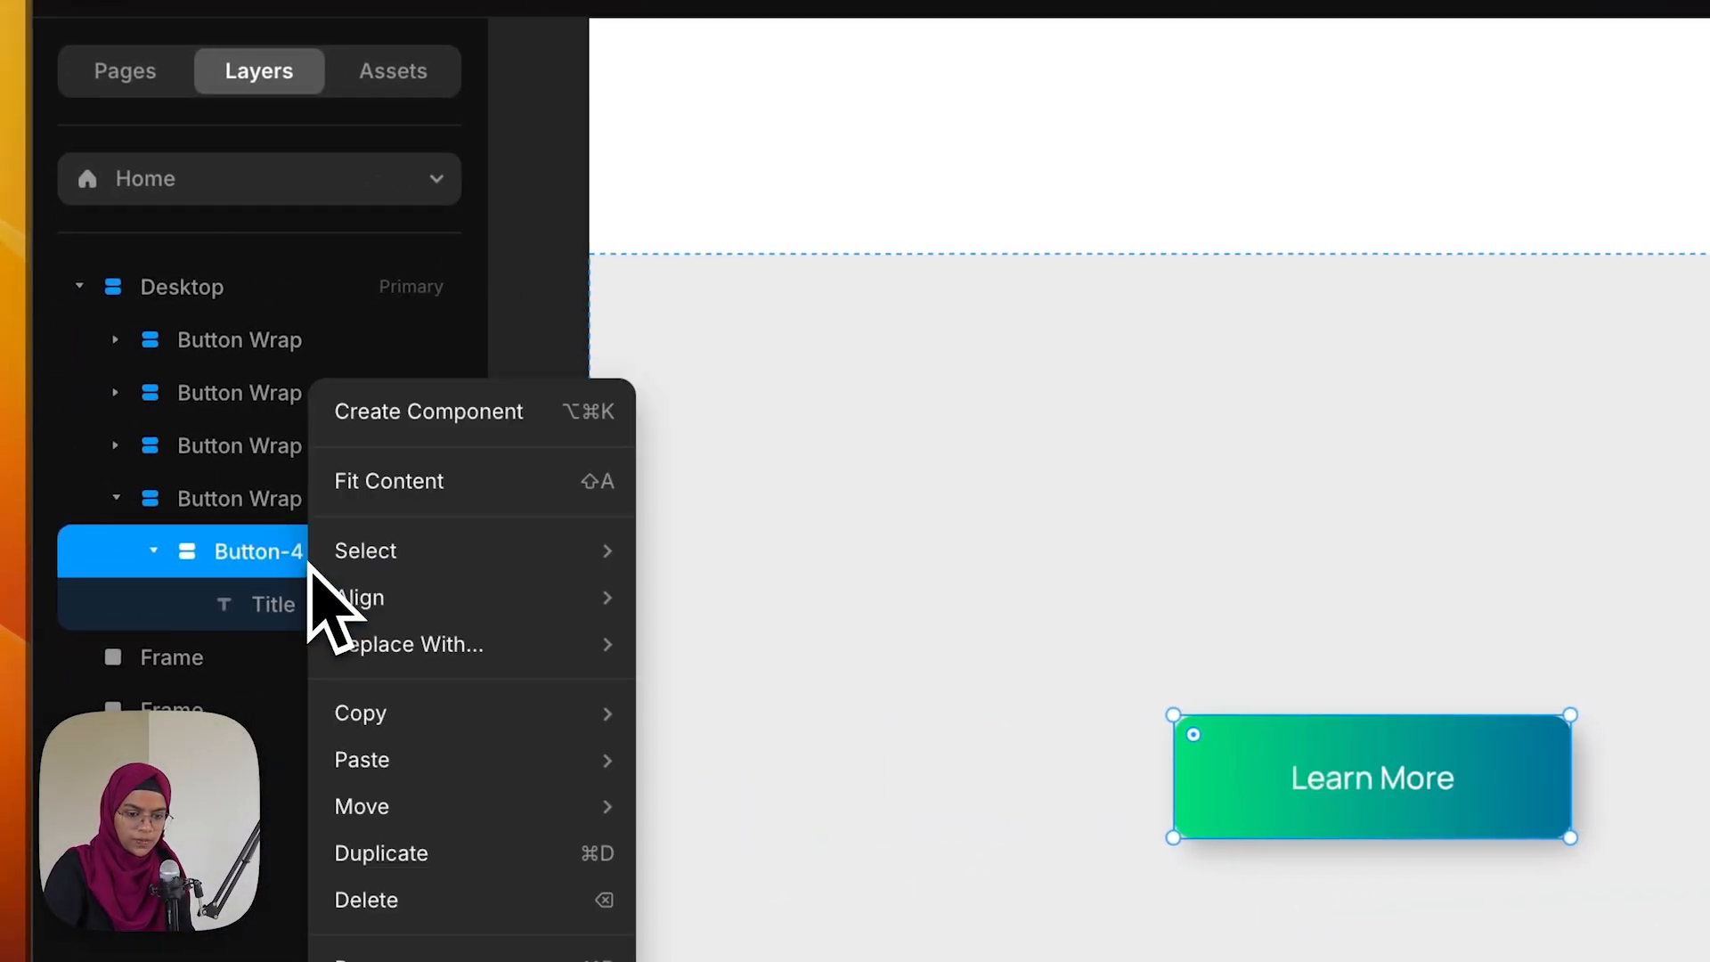
left_click(428, 414)
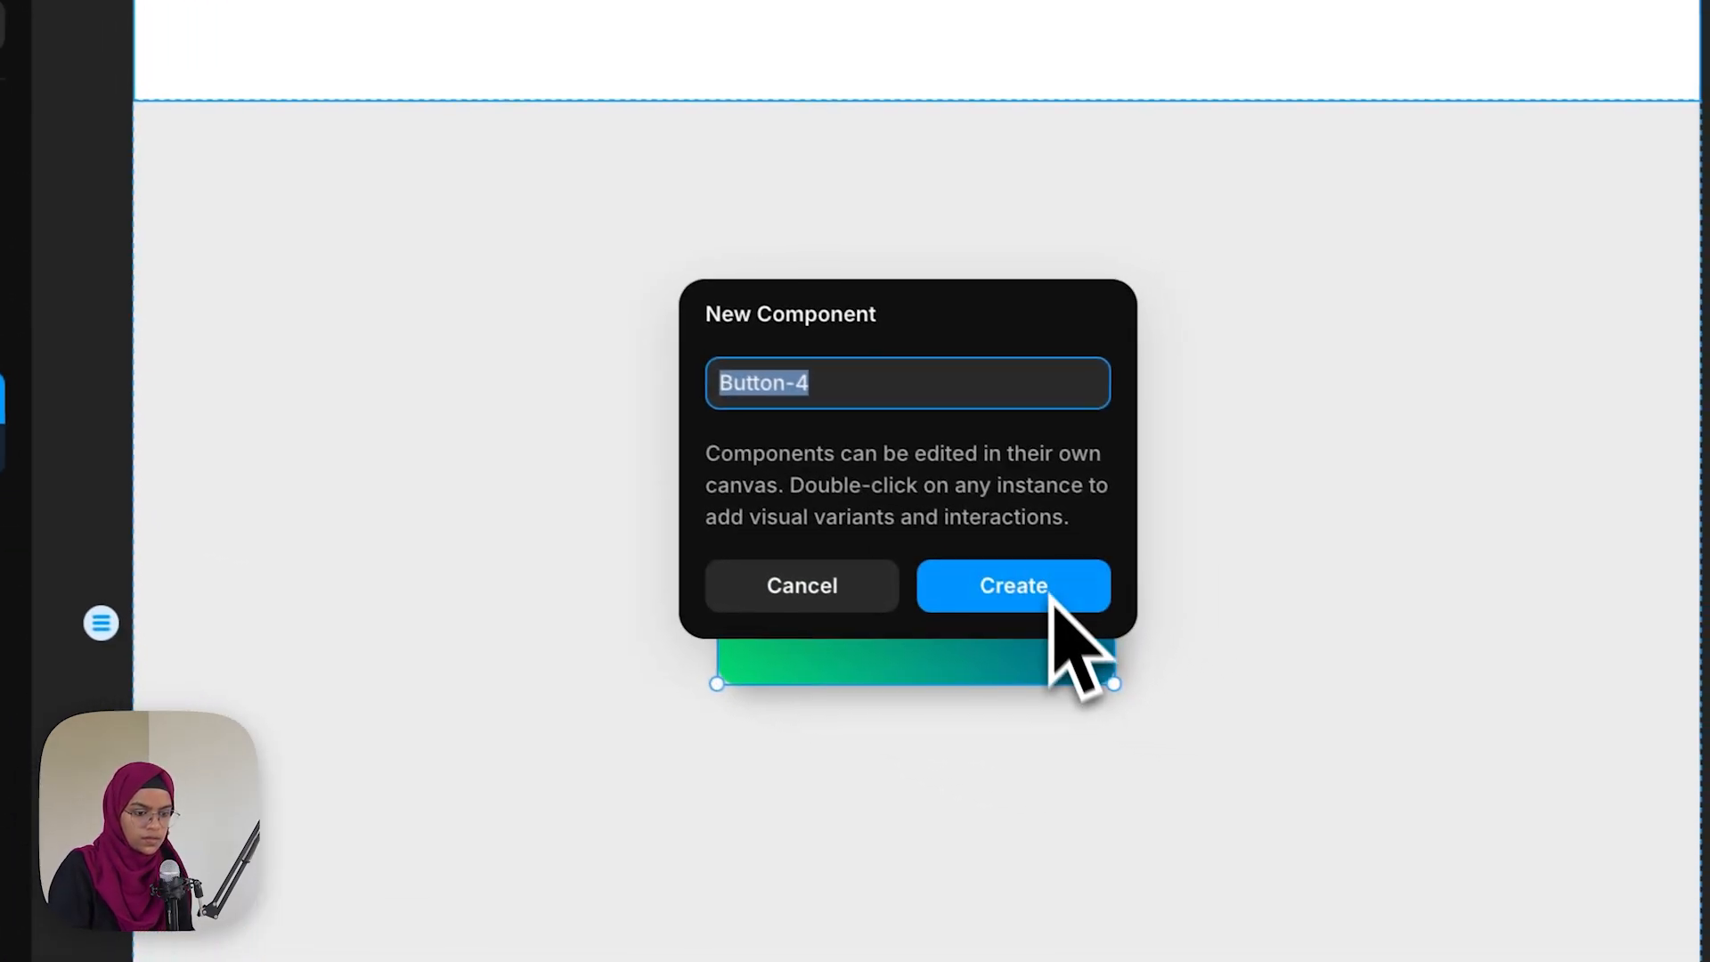
left_click(1216, 643)
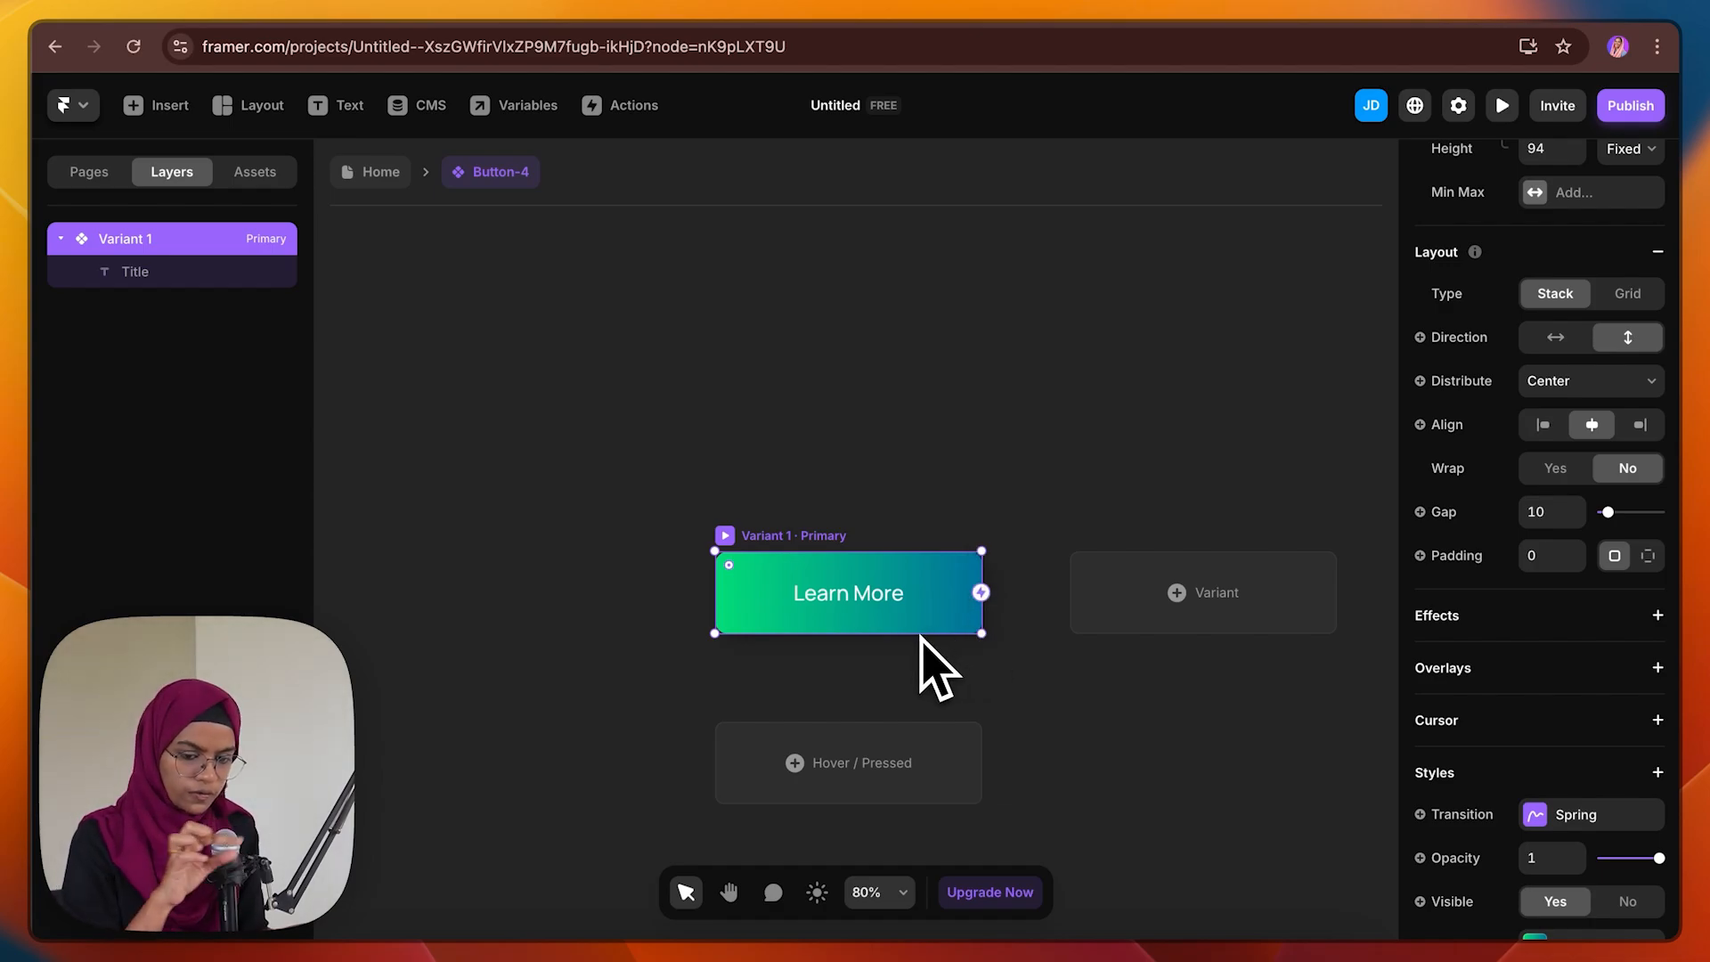
Draw a frame of about 354 × 200 over the button and nest it inside Variant 1 before the Title layer
left_click(781, 686)
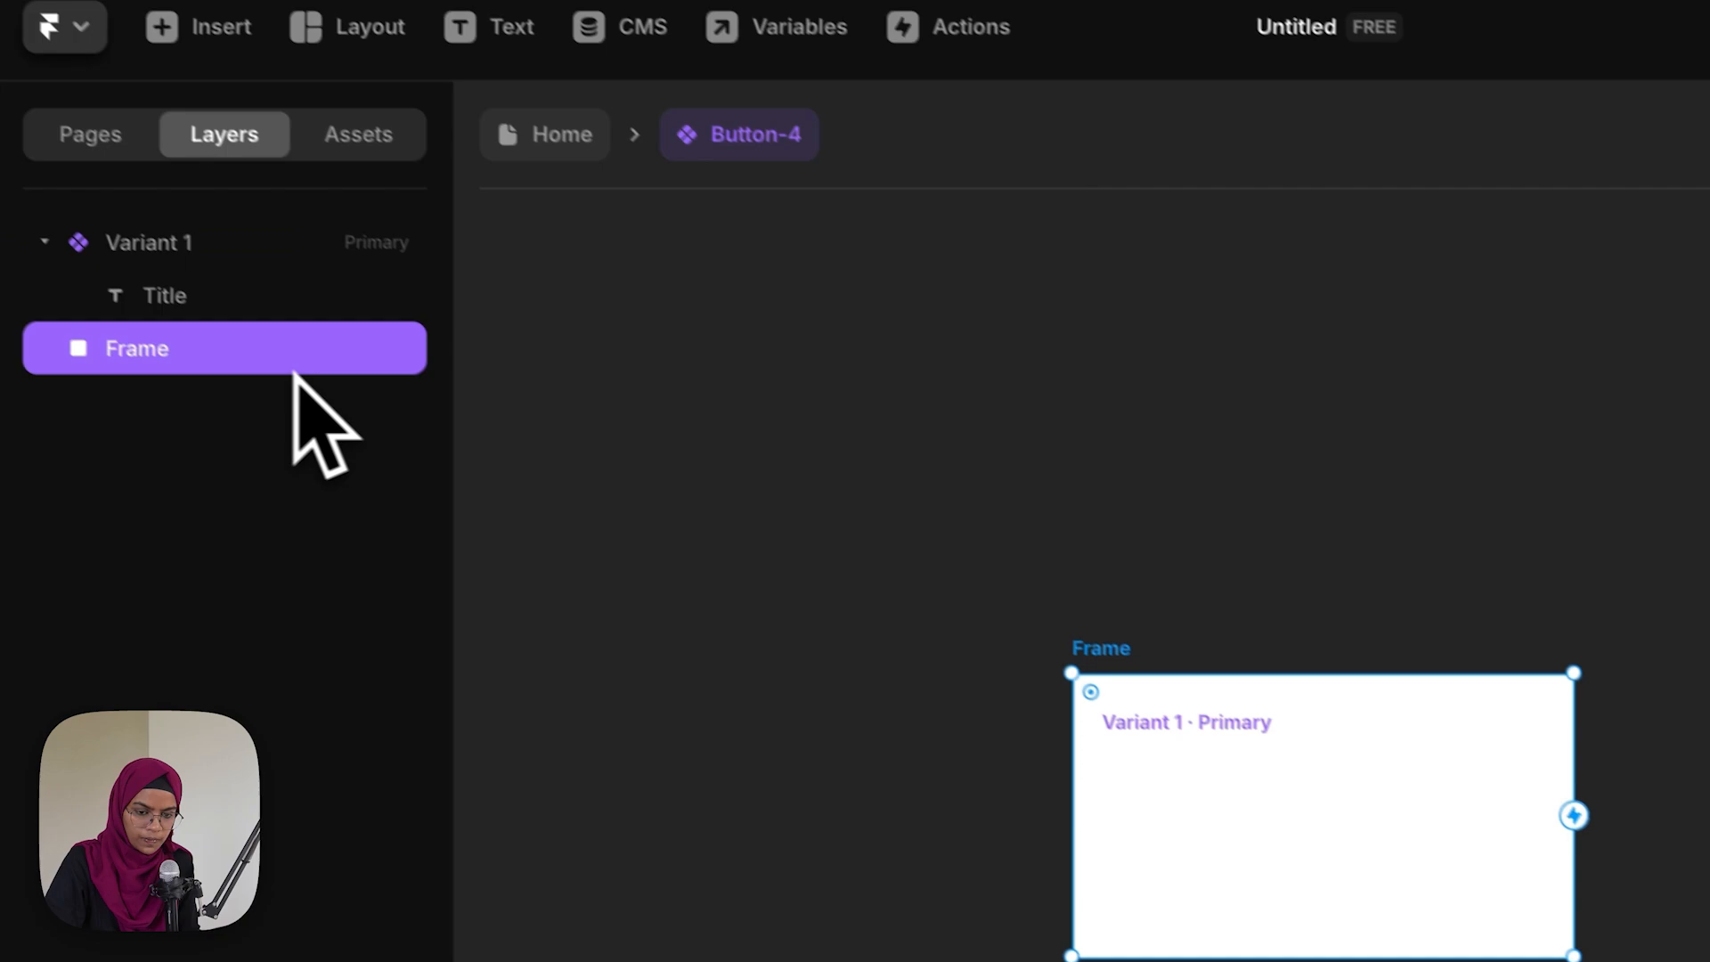
left_click_drag(294, 370, 254, 284)
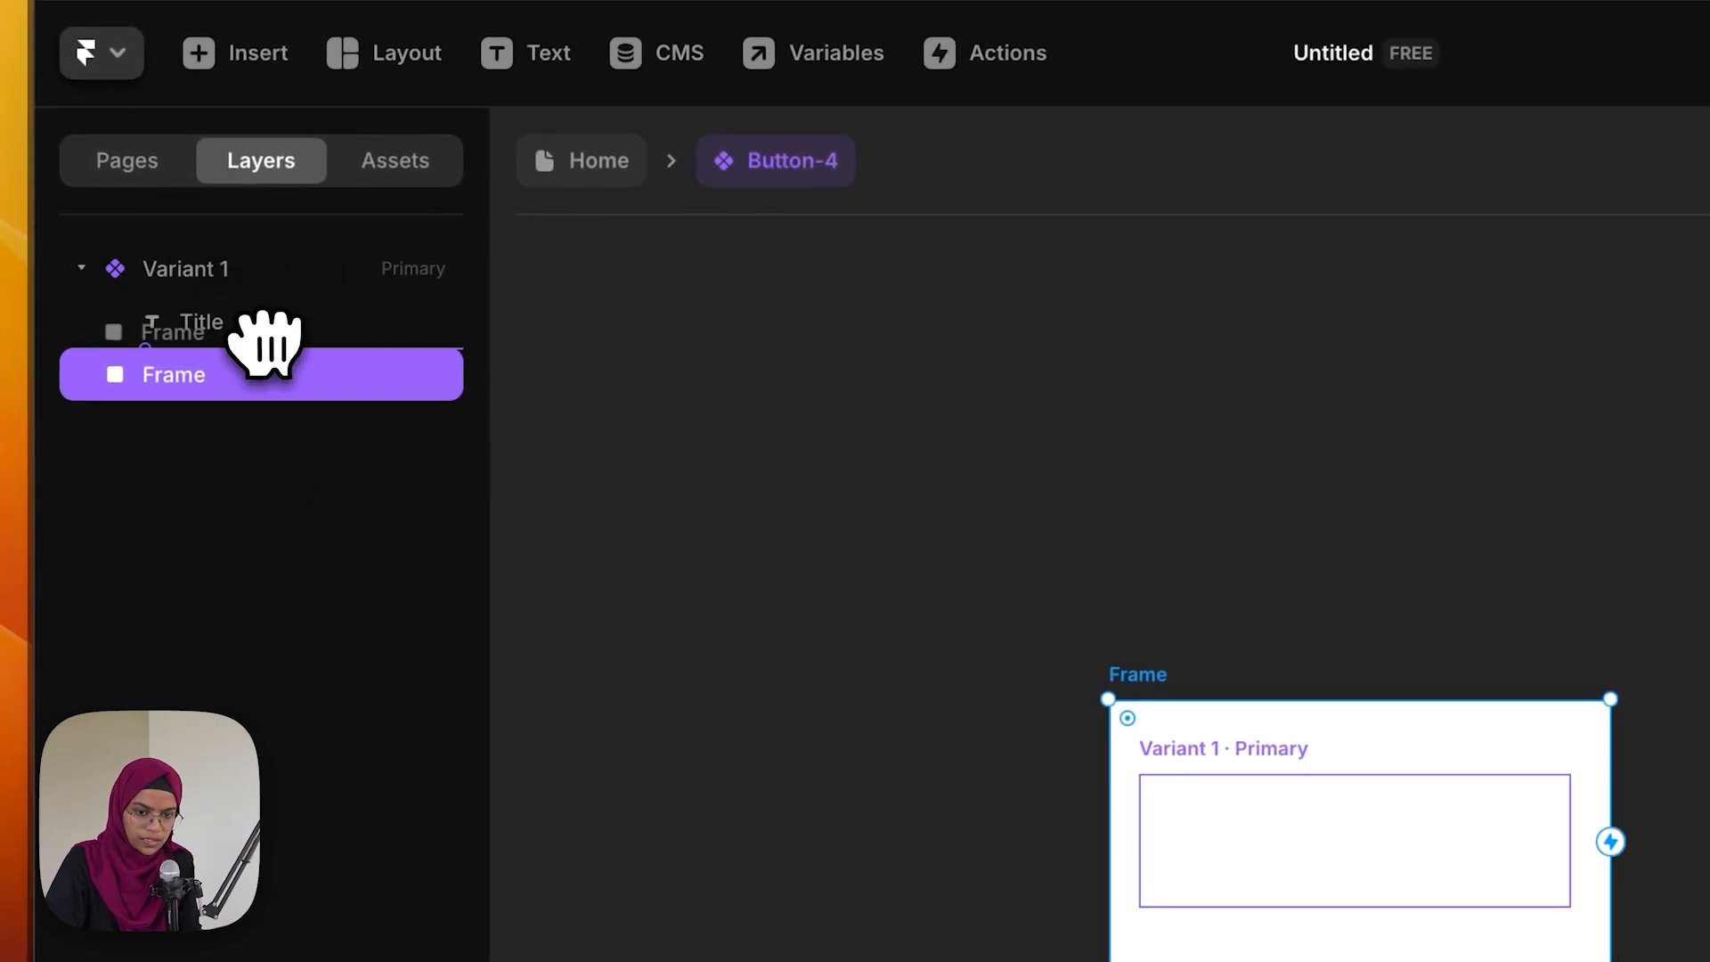
left_click_drag(265, 343, 267, 297)
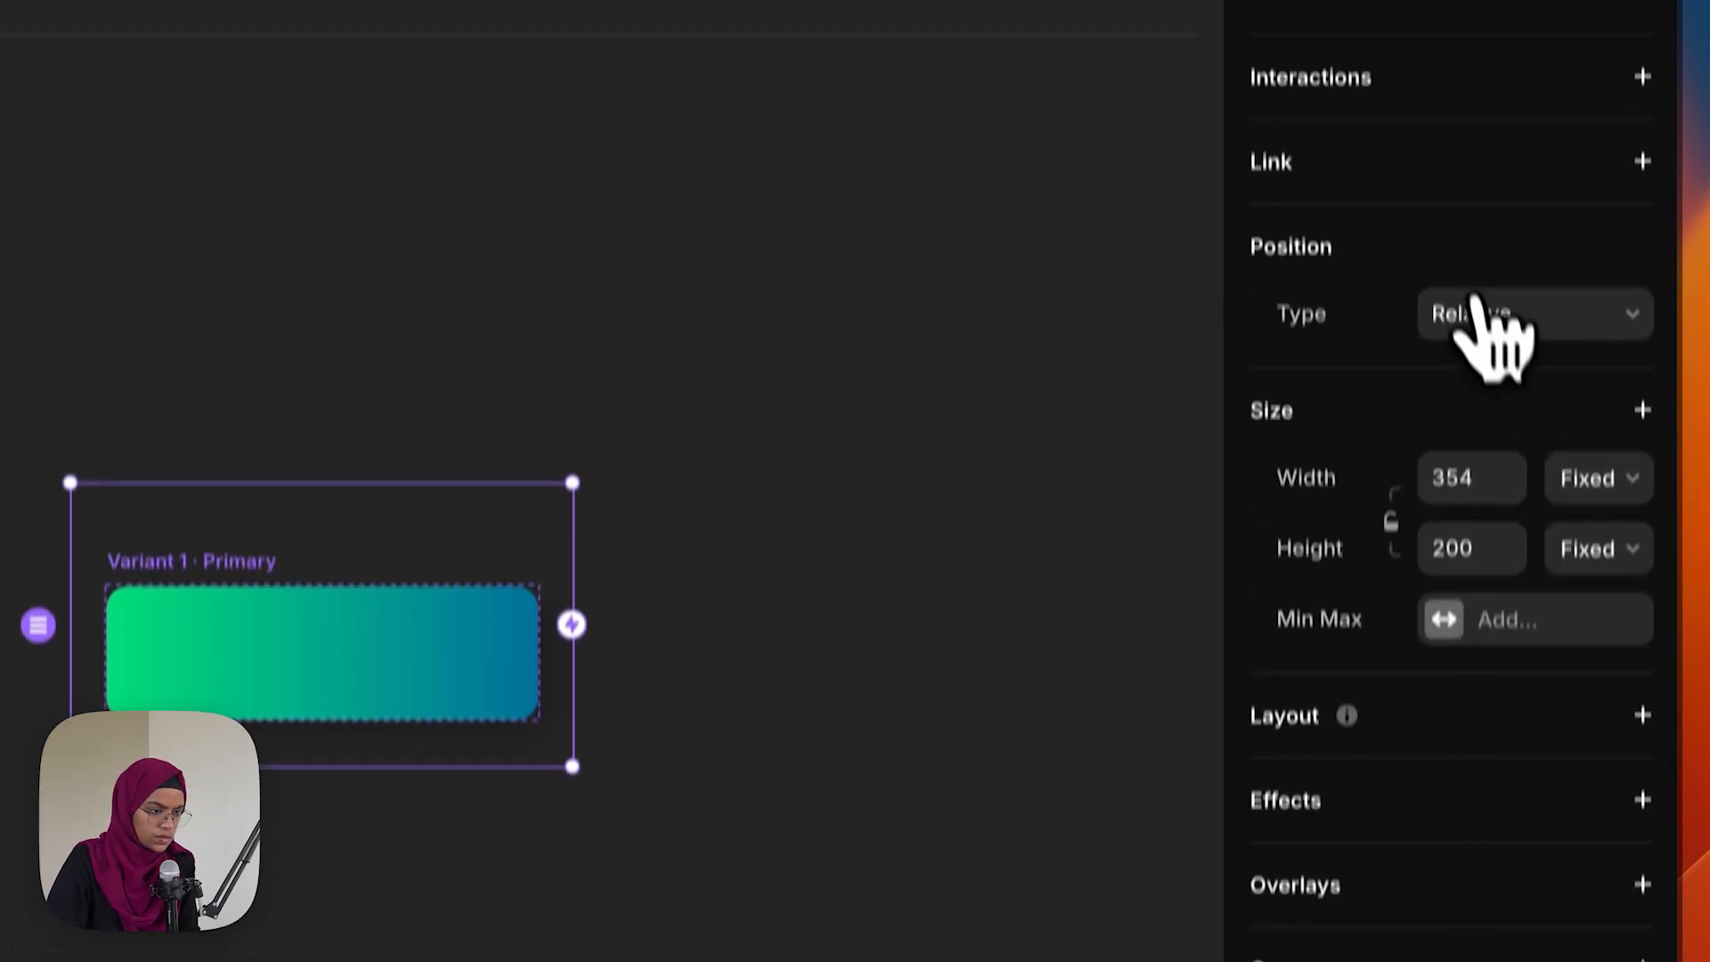
Set the overlay frame's position type to Absolute, size it to 320 × 150 and centre it over the button
left_click(1479, 121)
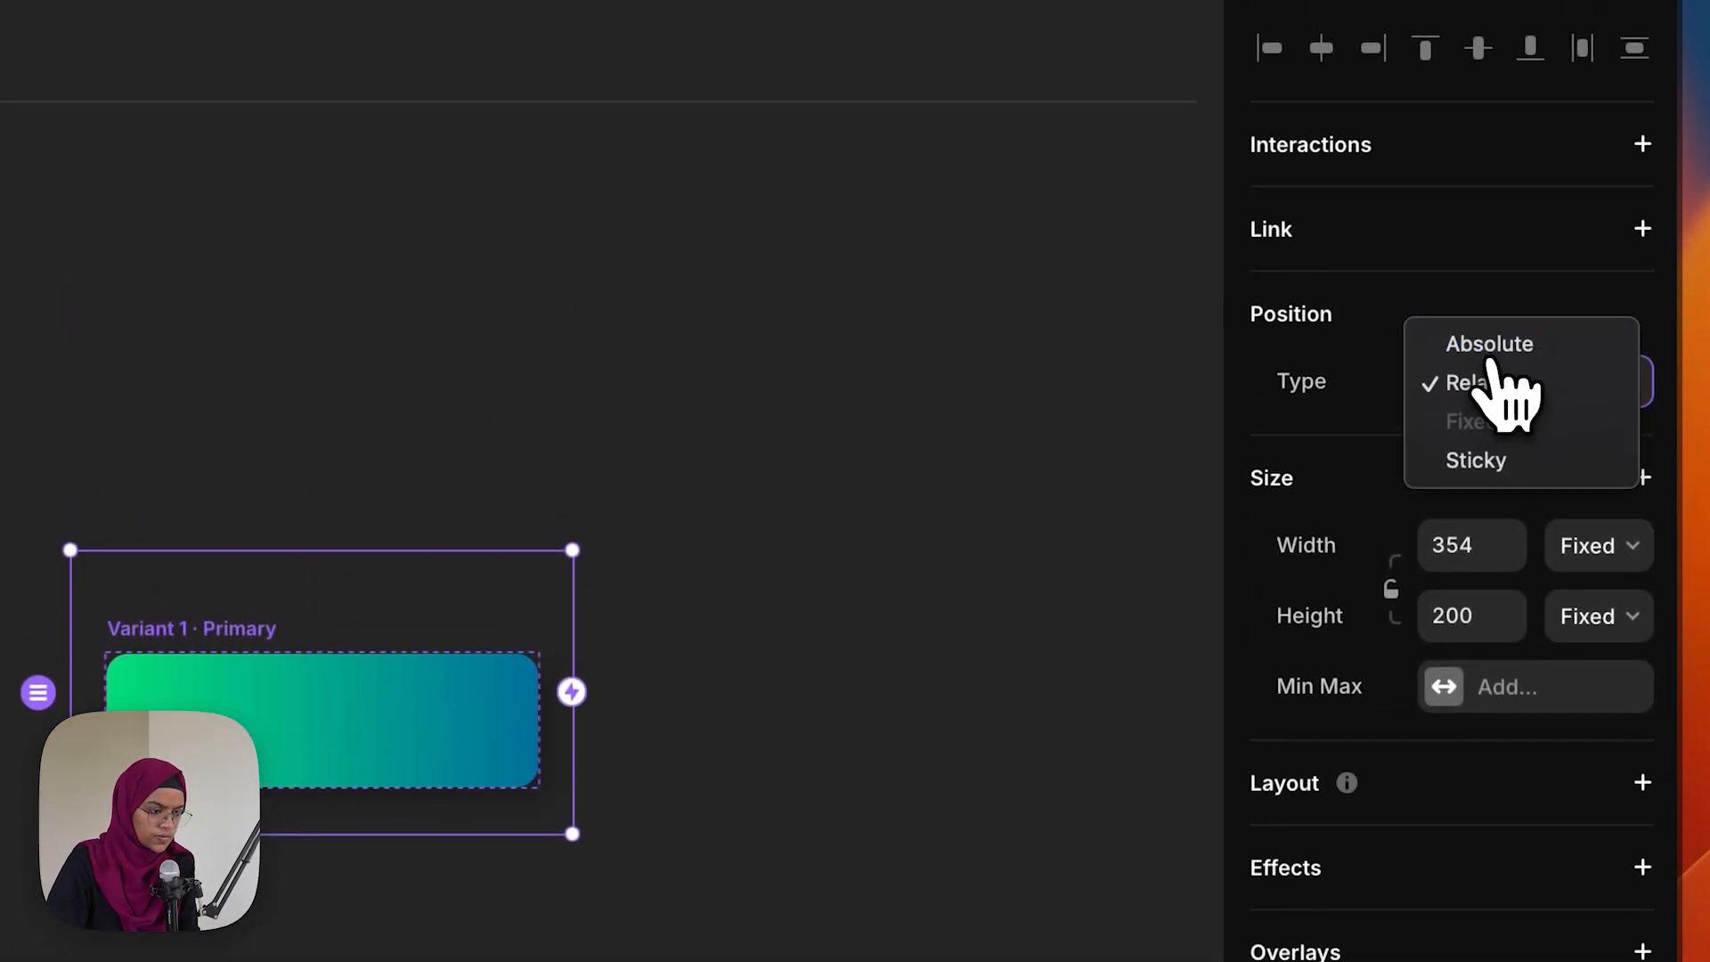
left_click(1490, 348)
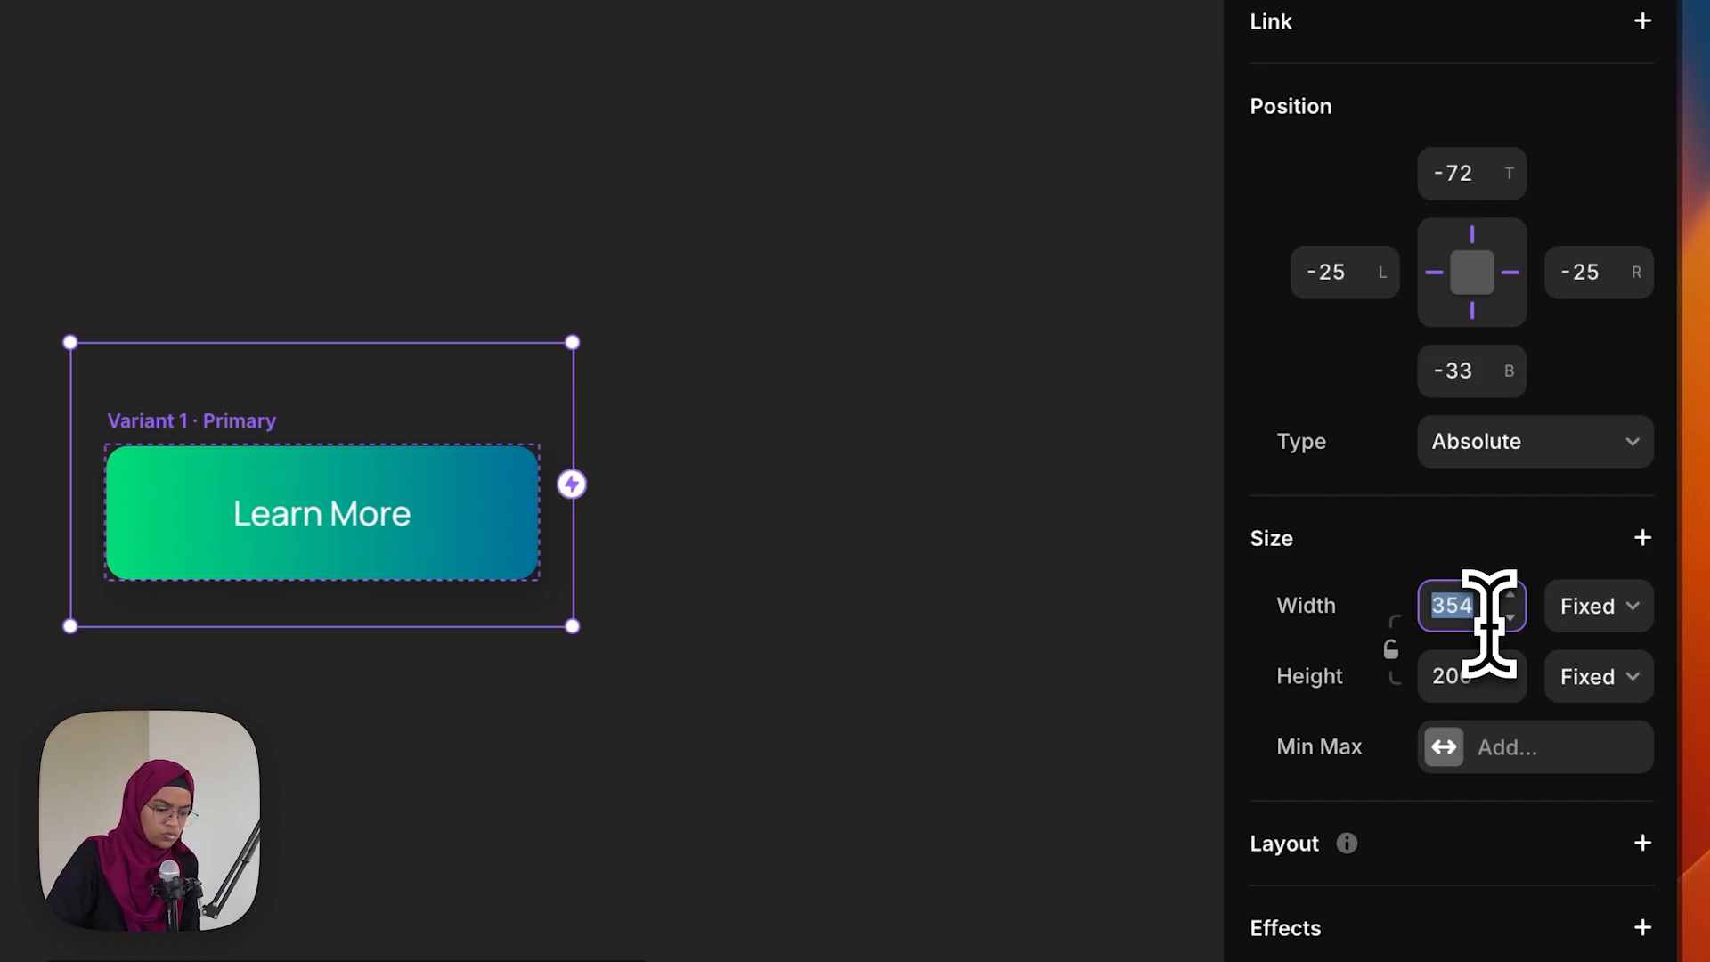
type("300")
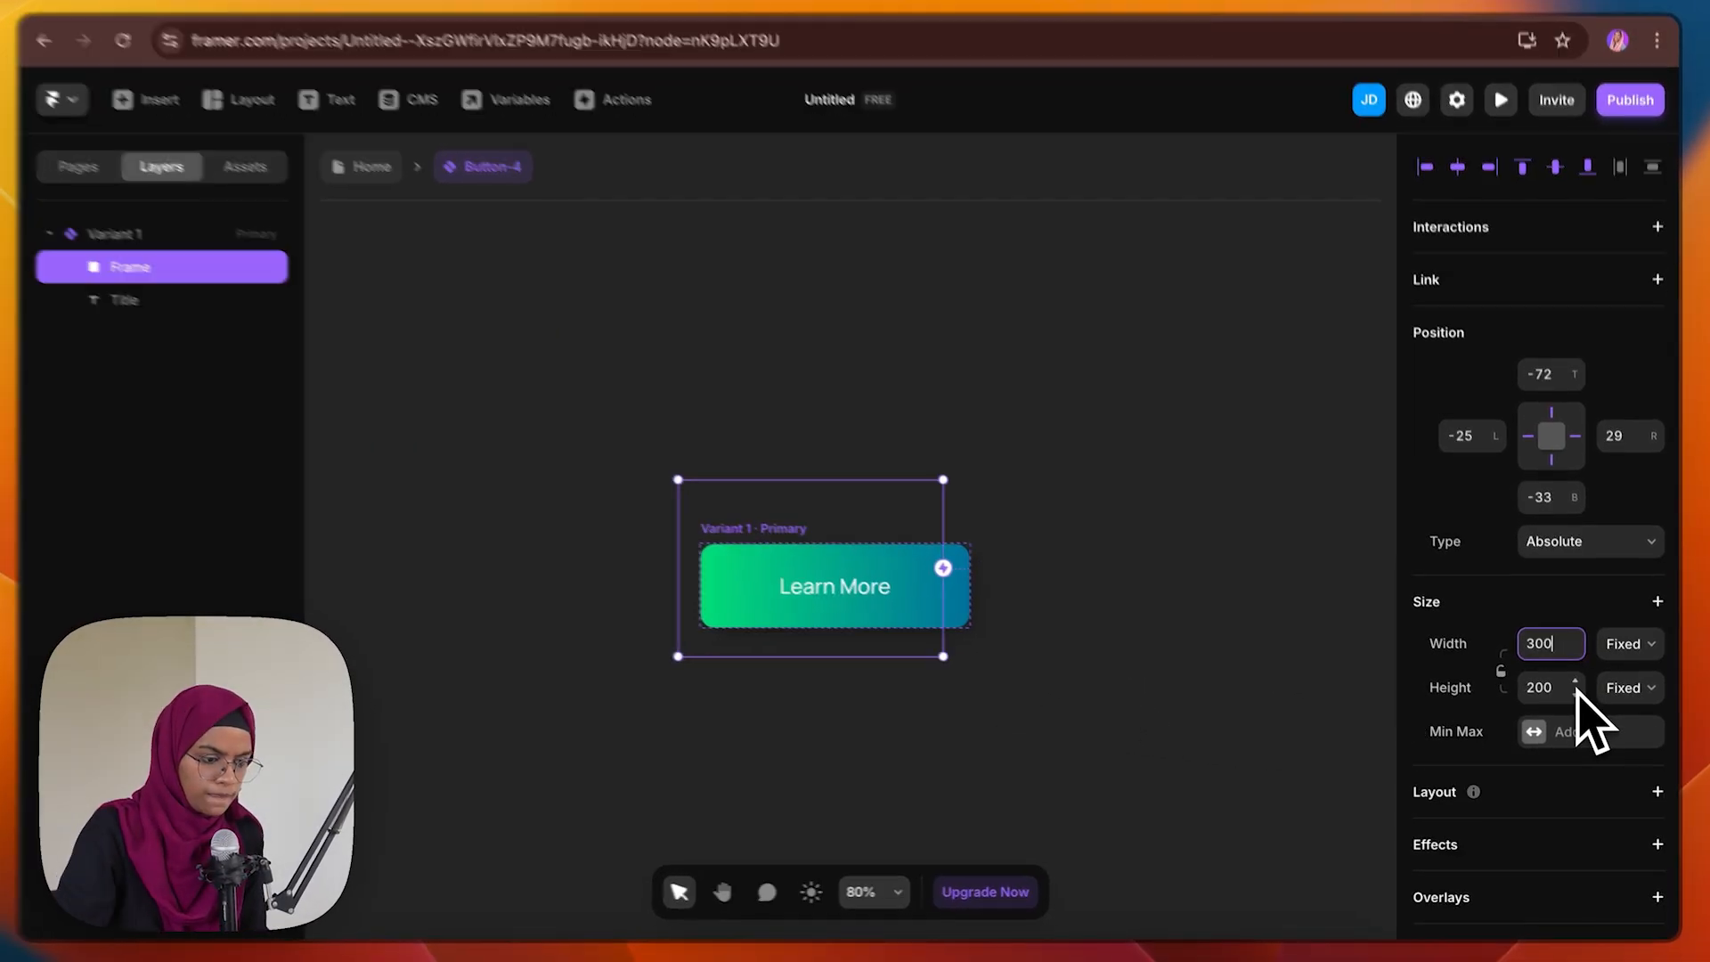
left_click(1478, 678)
type("1")
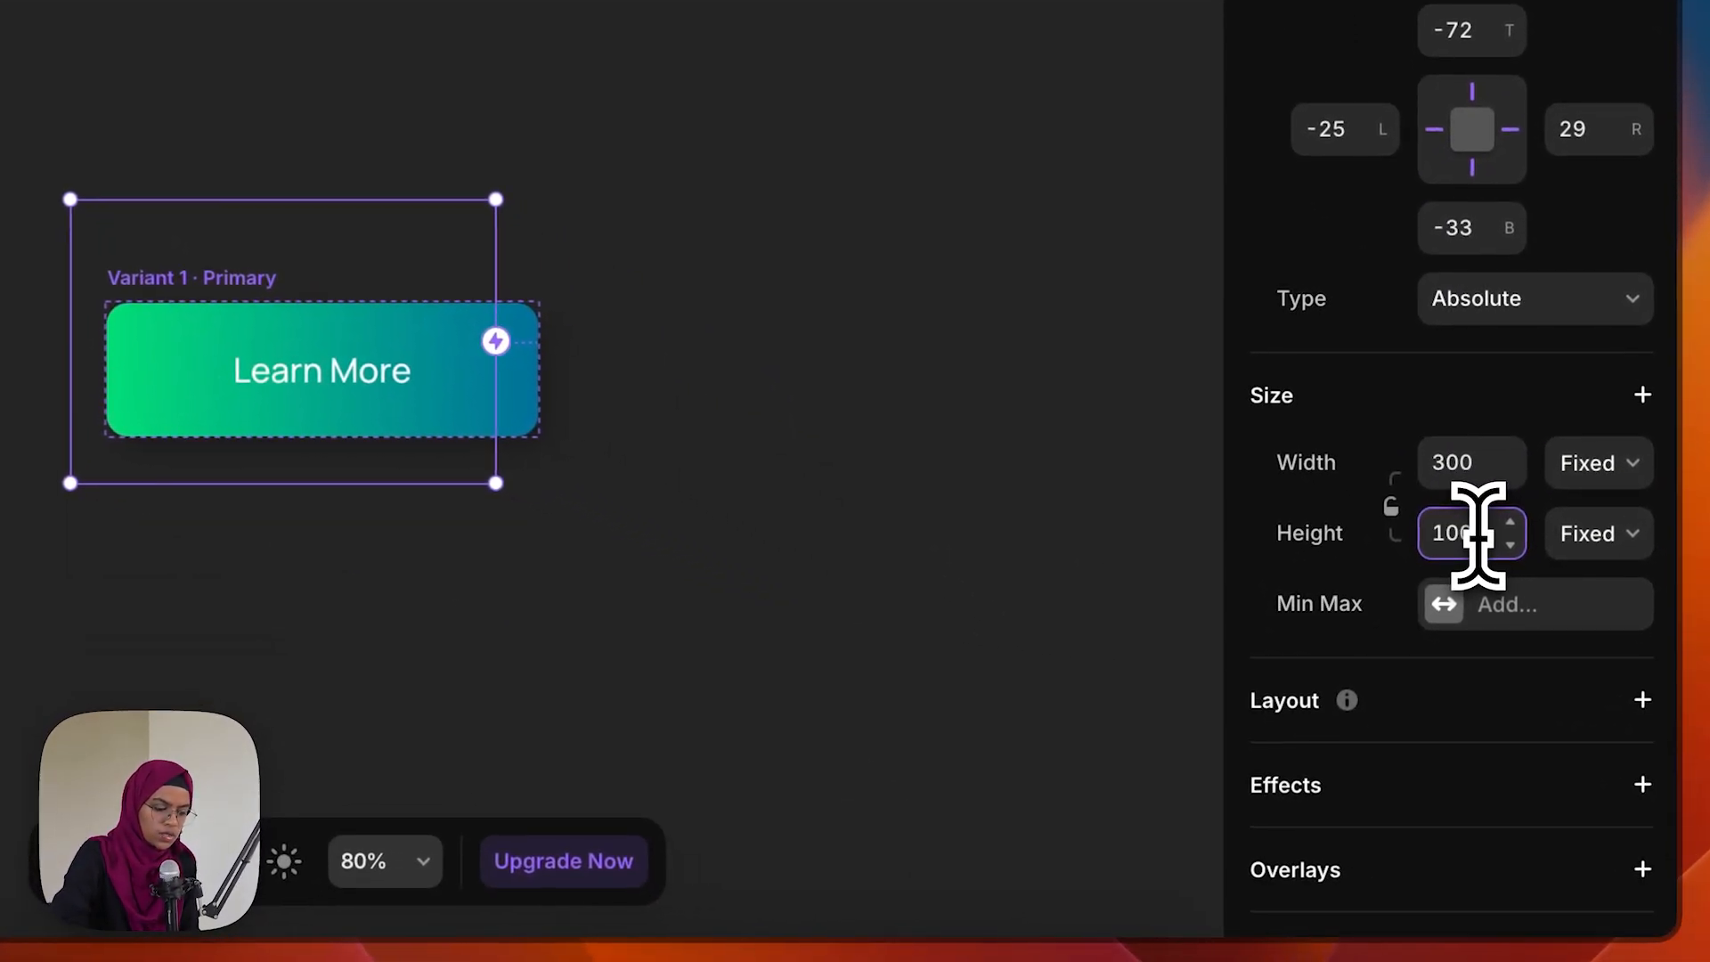
type("00")
key("BackSpace")
key("BackSpace")
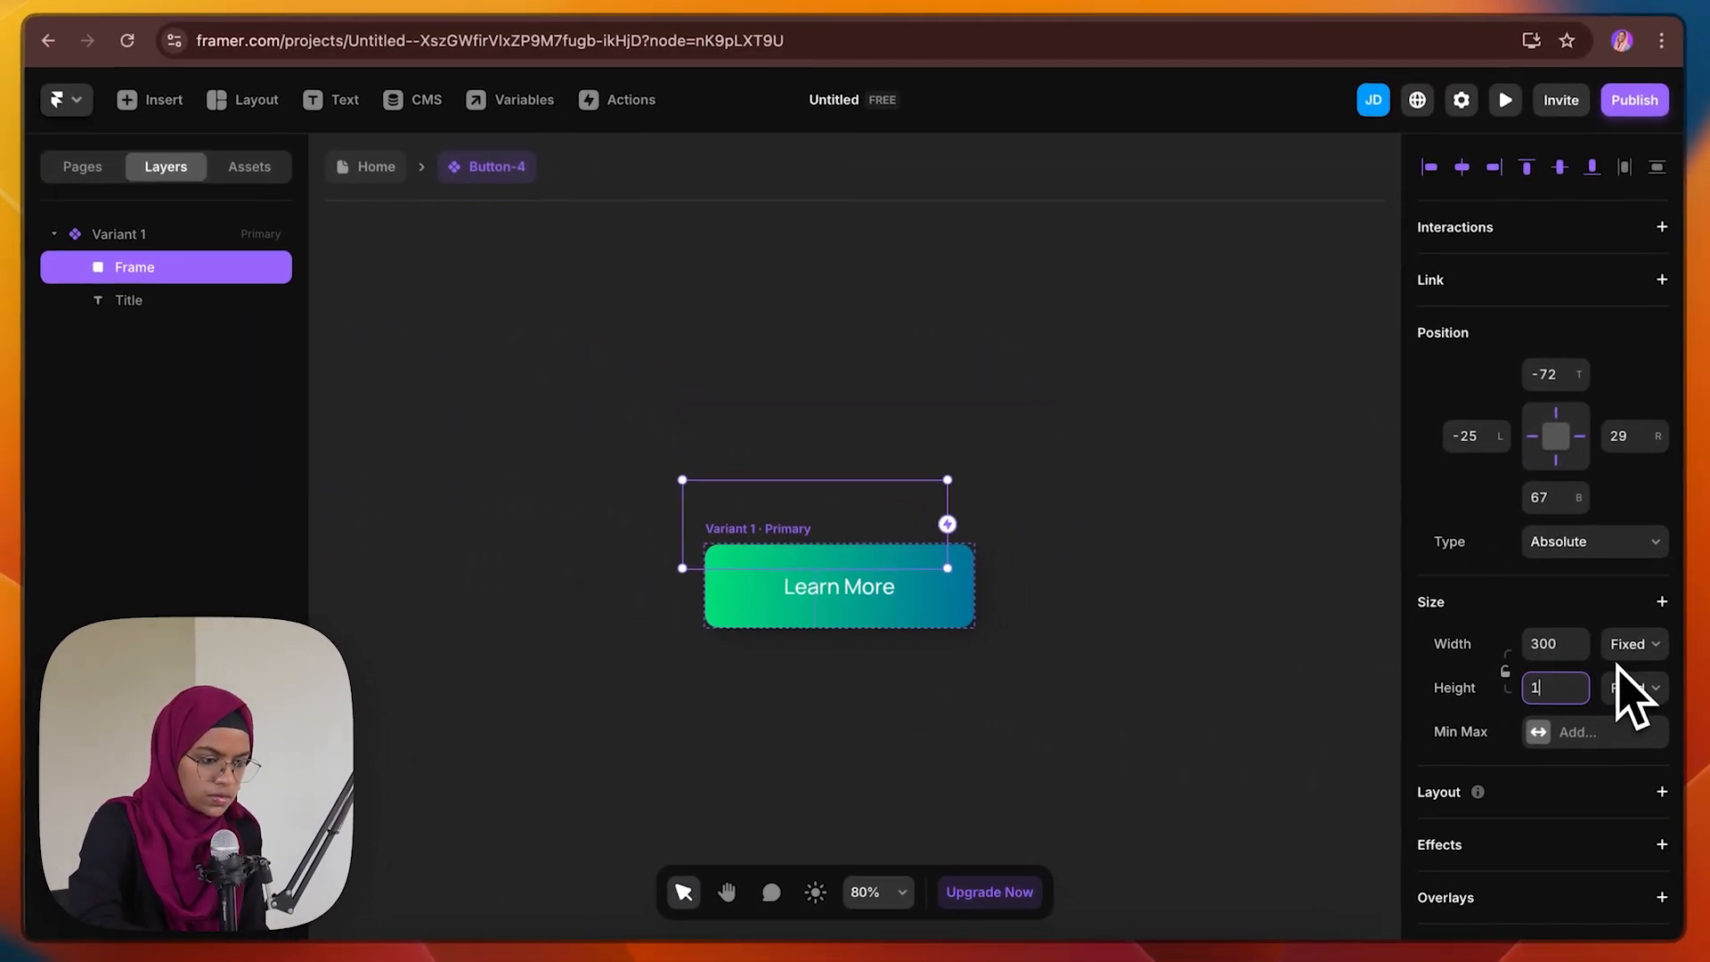
type("50")
key("Return")
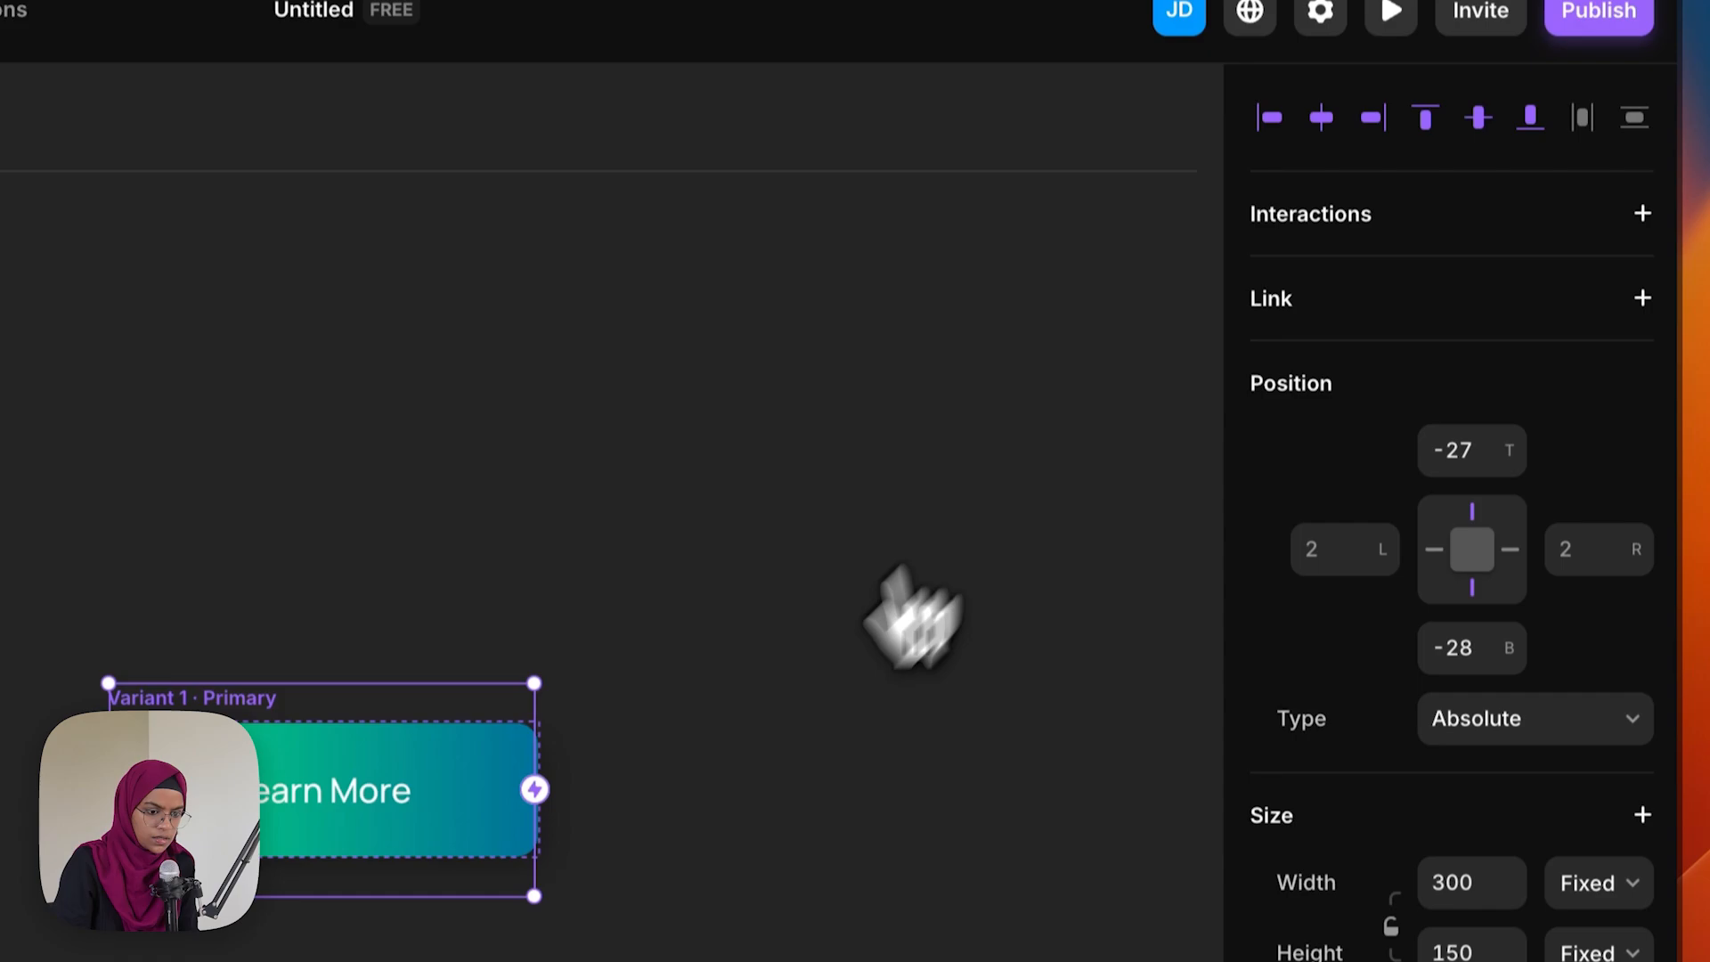
left_click(1509, 553)
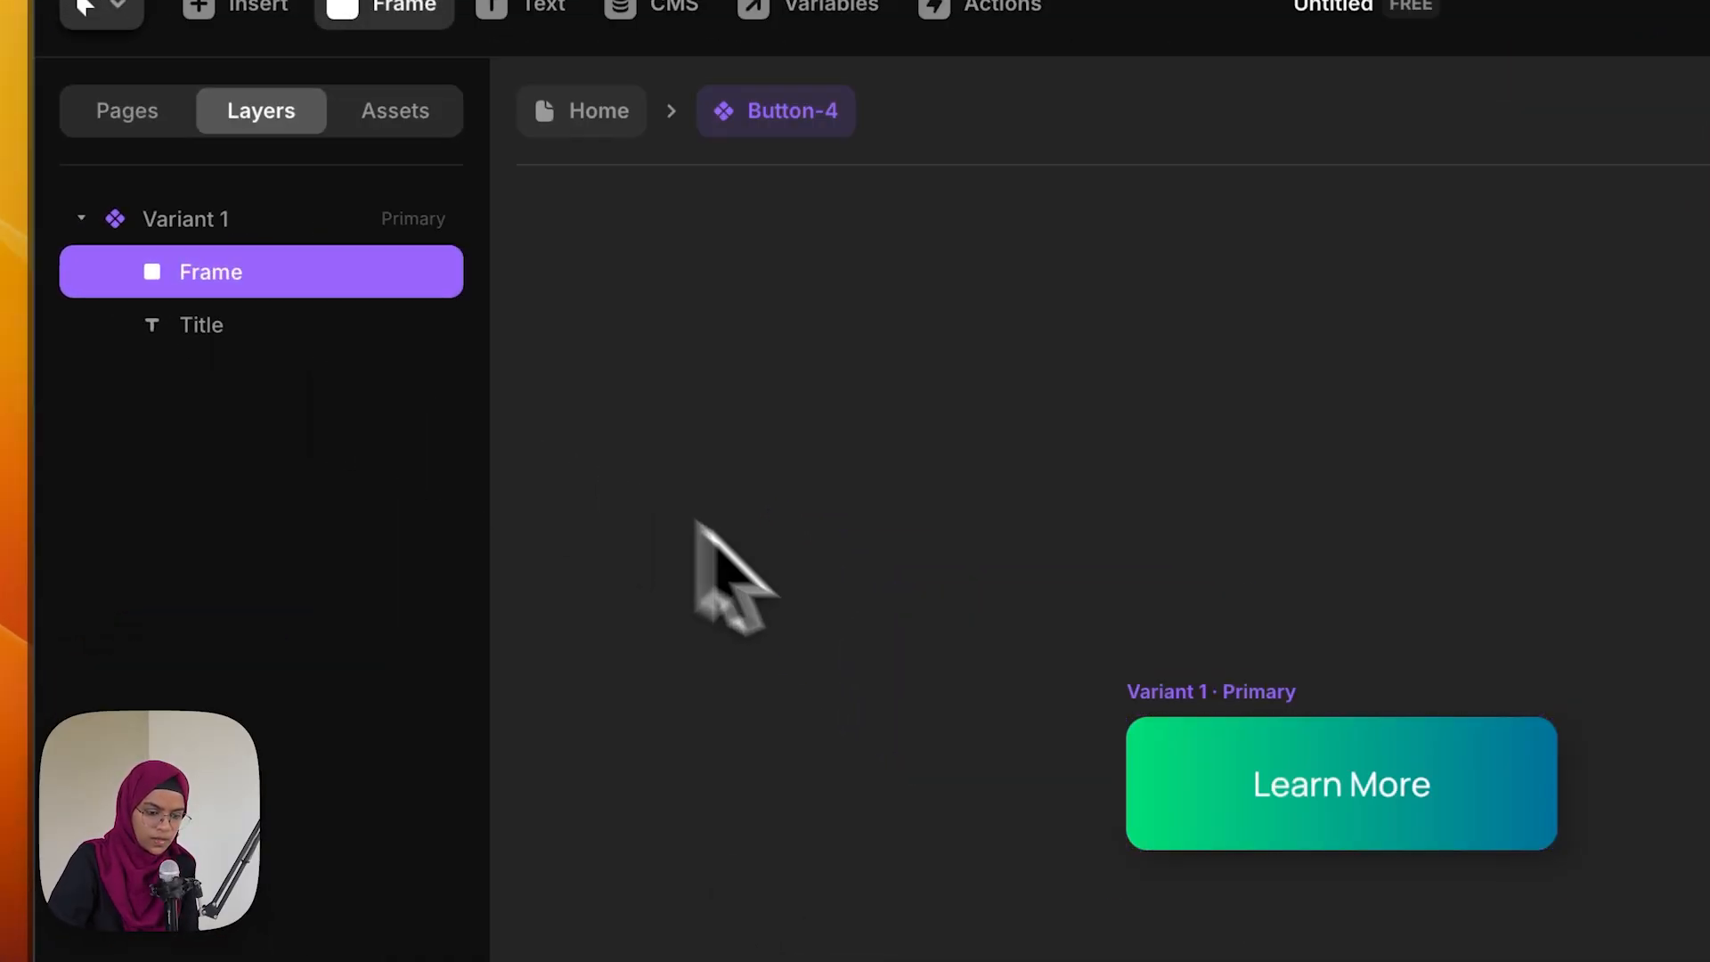
Draw a small frame of about 84 × 60 inside the overlay frame and add a stack layout to the overlay
key("f")
left_click_drag(707, 524, 737, 546)
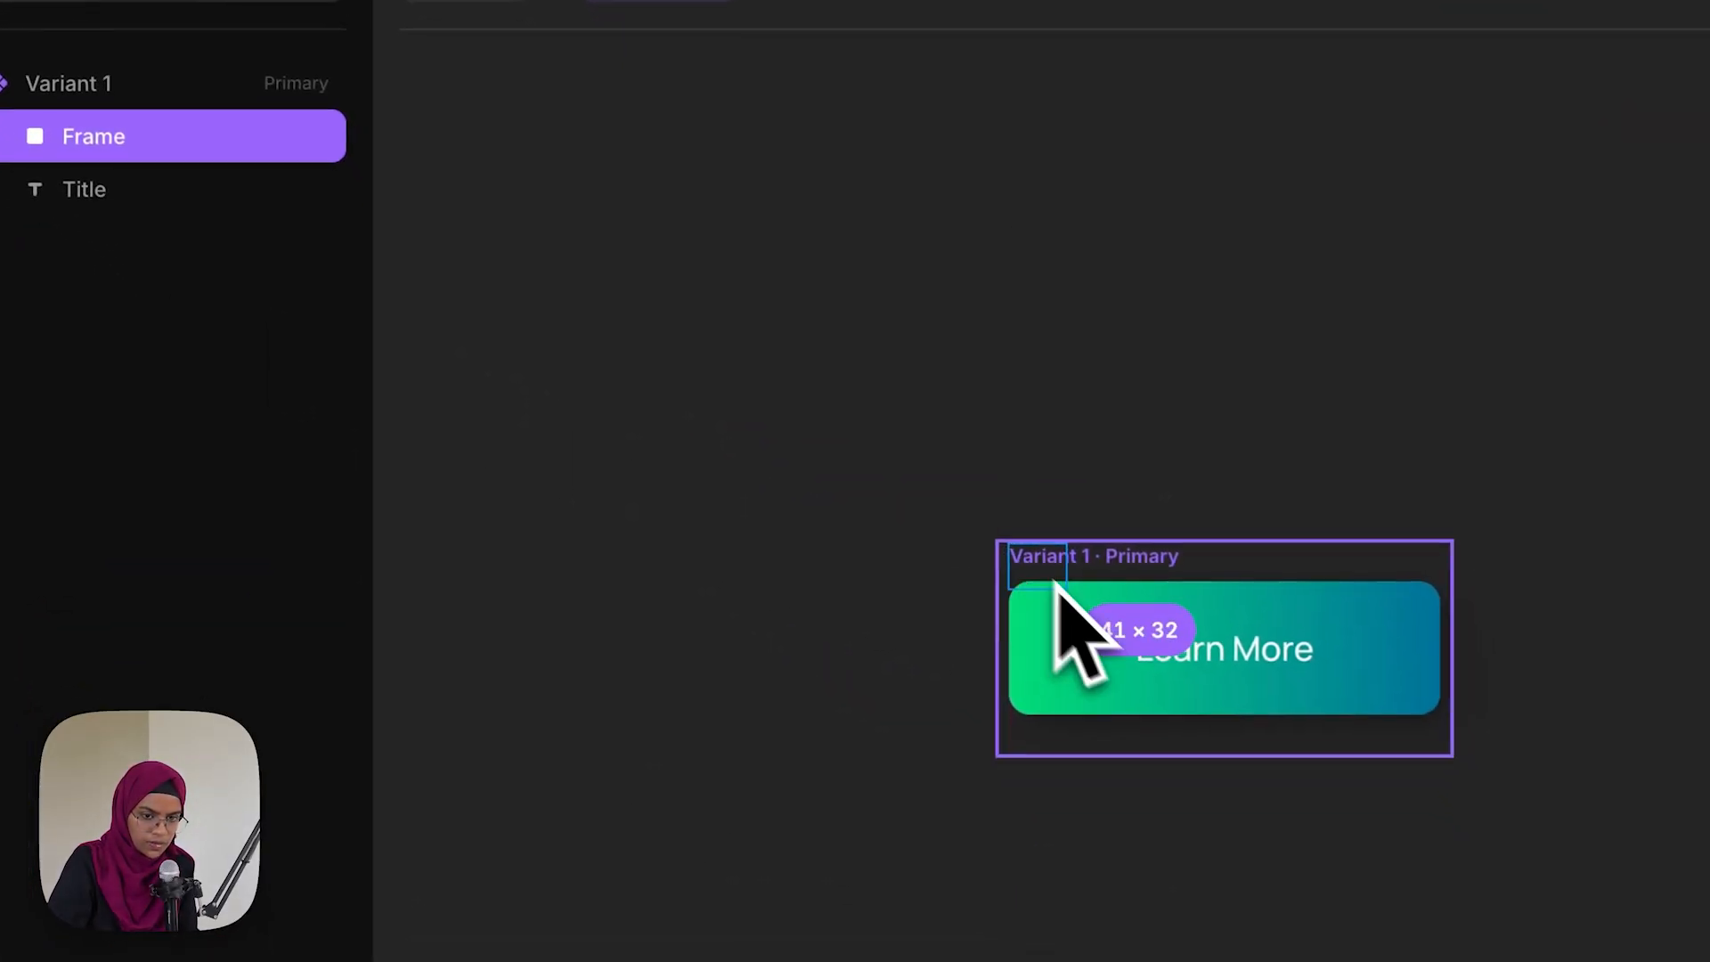
left_click_drag(1054, 584, 1129, 633)
left_click(124, 148)
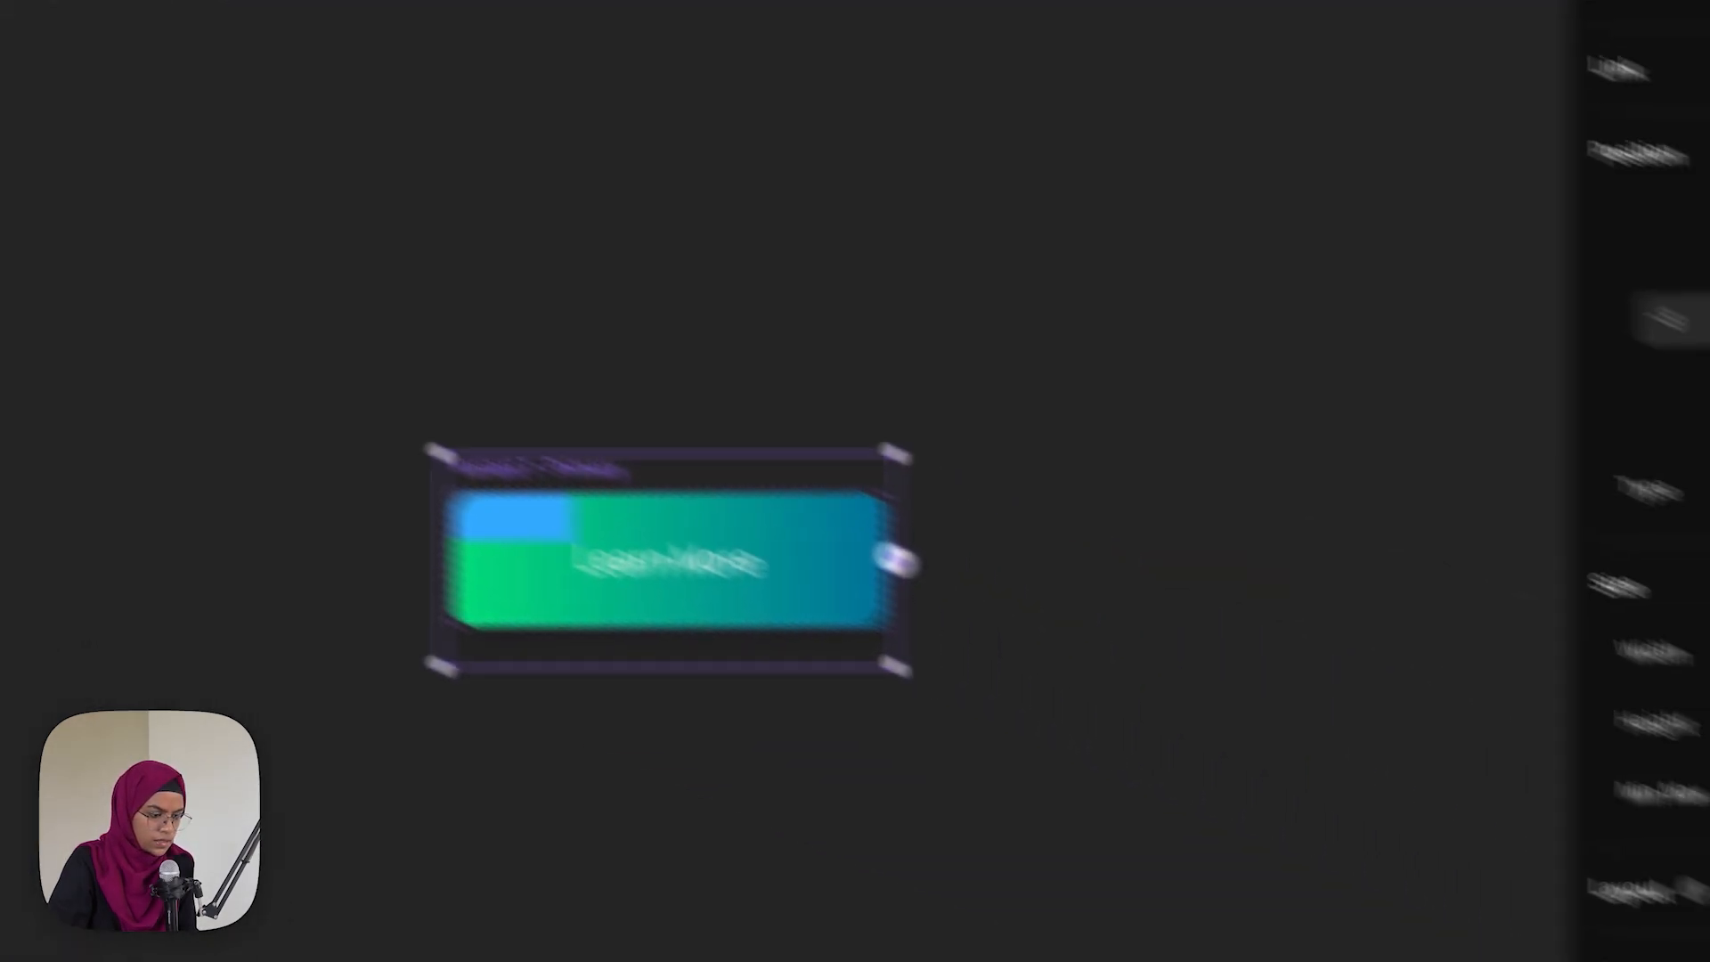
left_click(1678, 744)
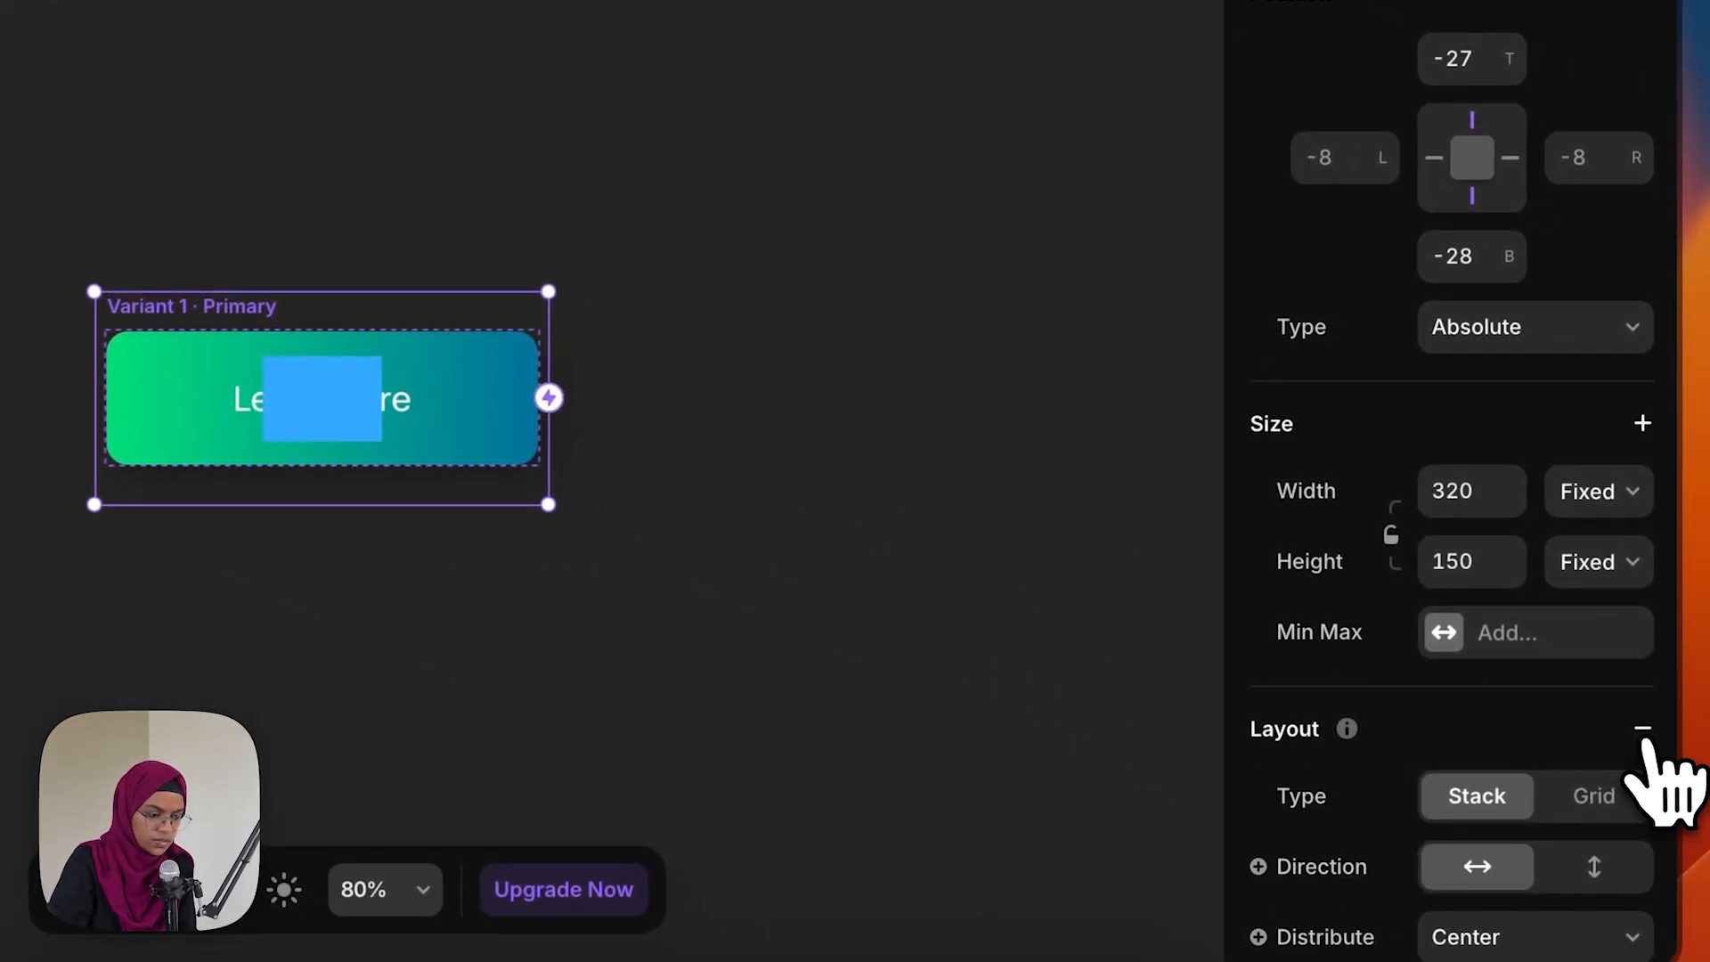
Set the inner frame's width and height to relative sizing at 50% each
left_click(244, 385)
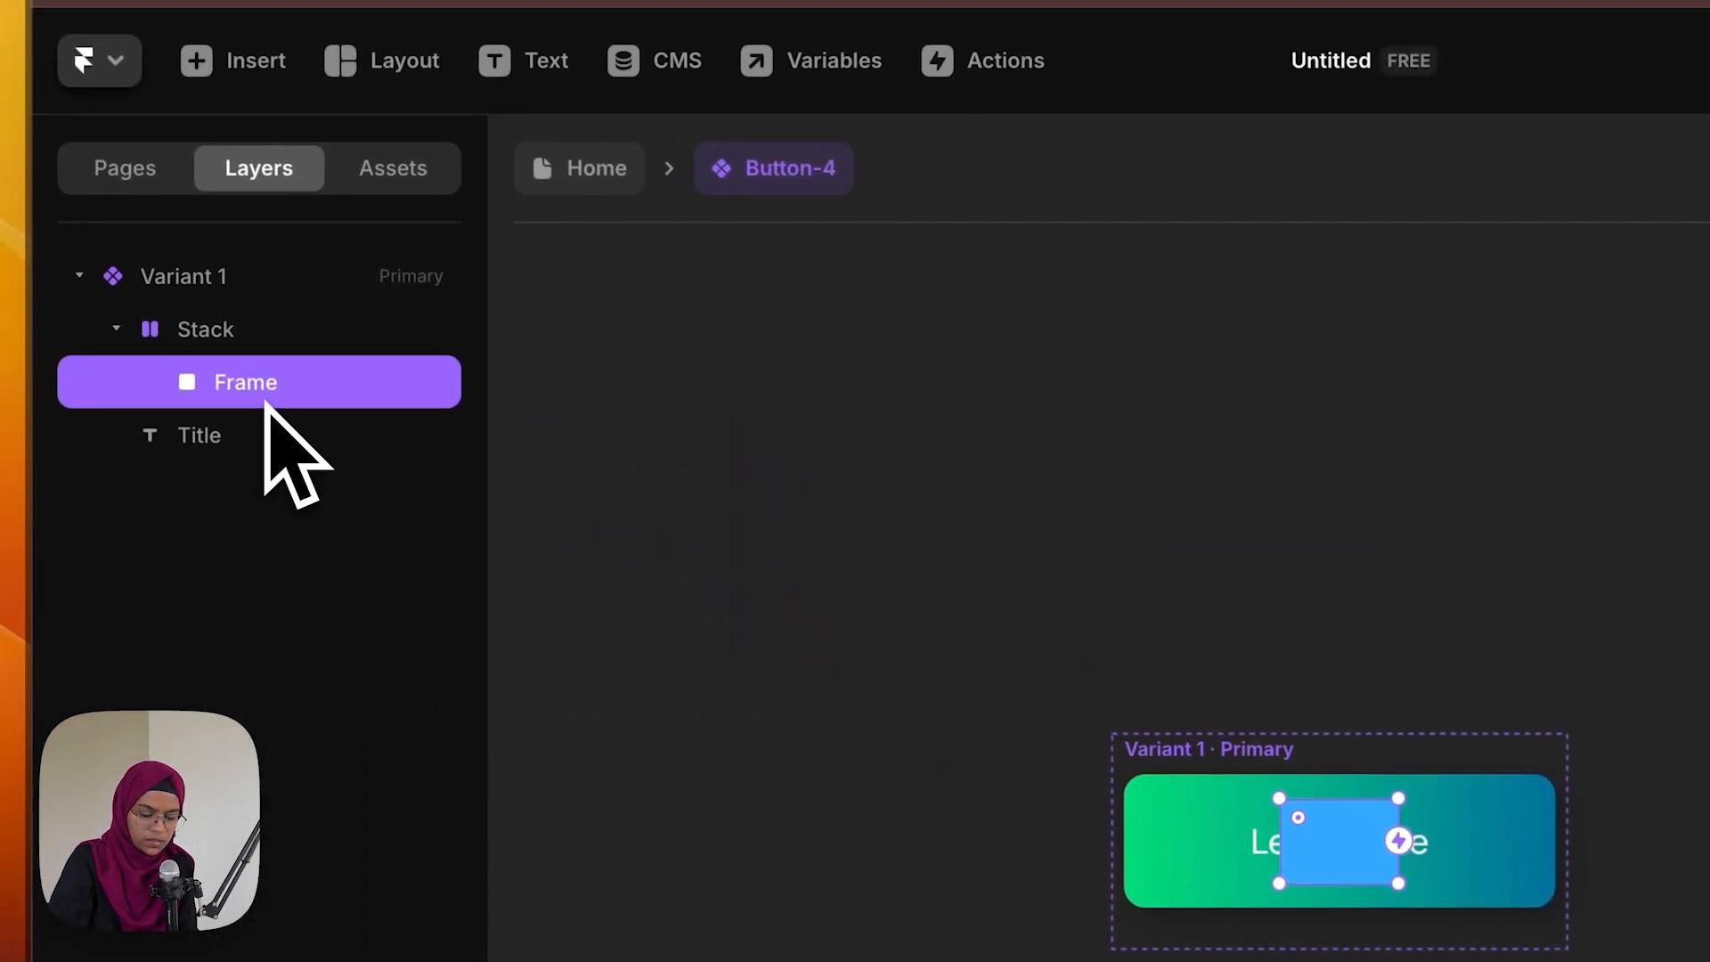
left_click(1709, 683)
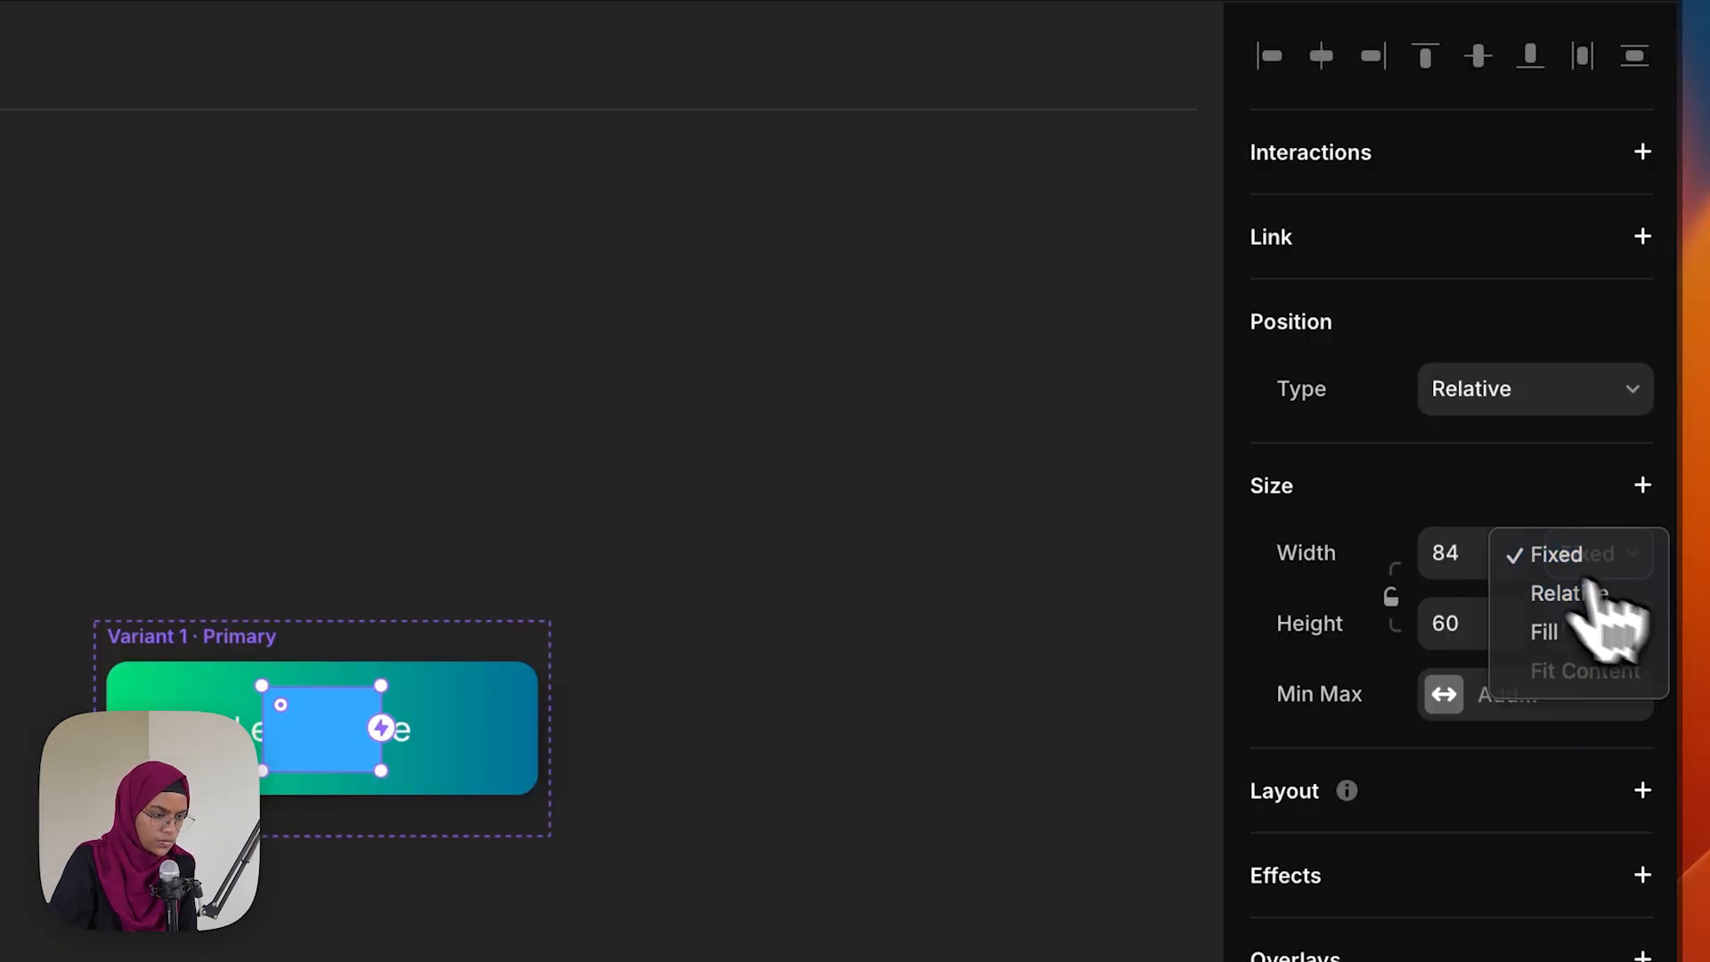
left_click(1592, 593)
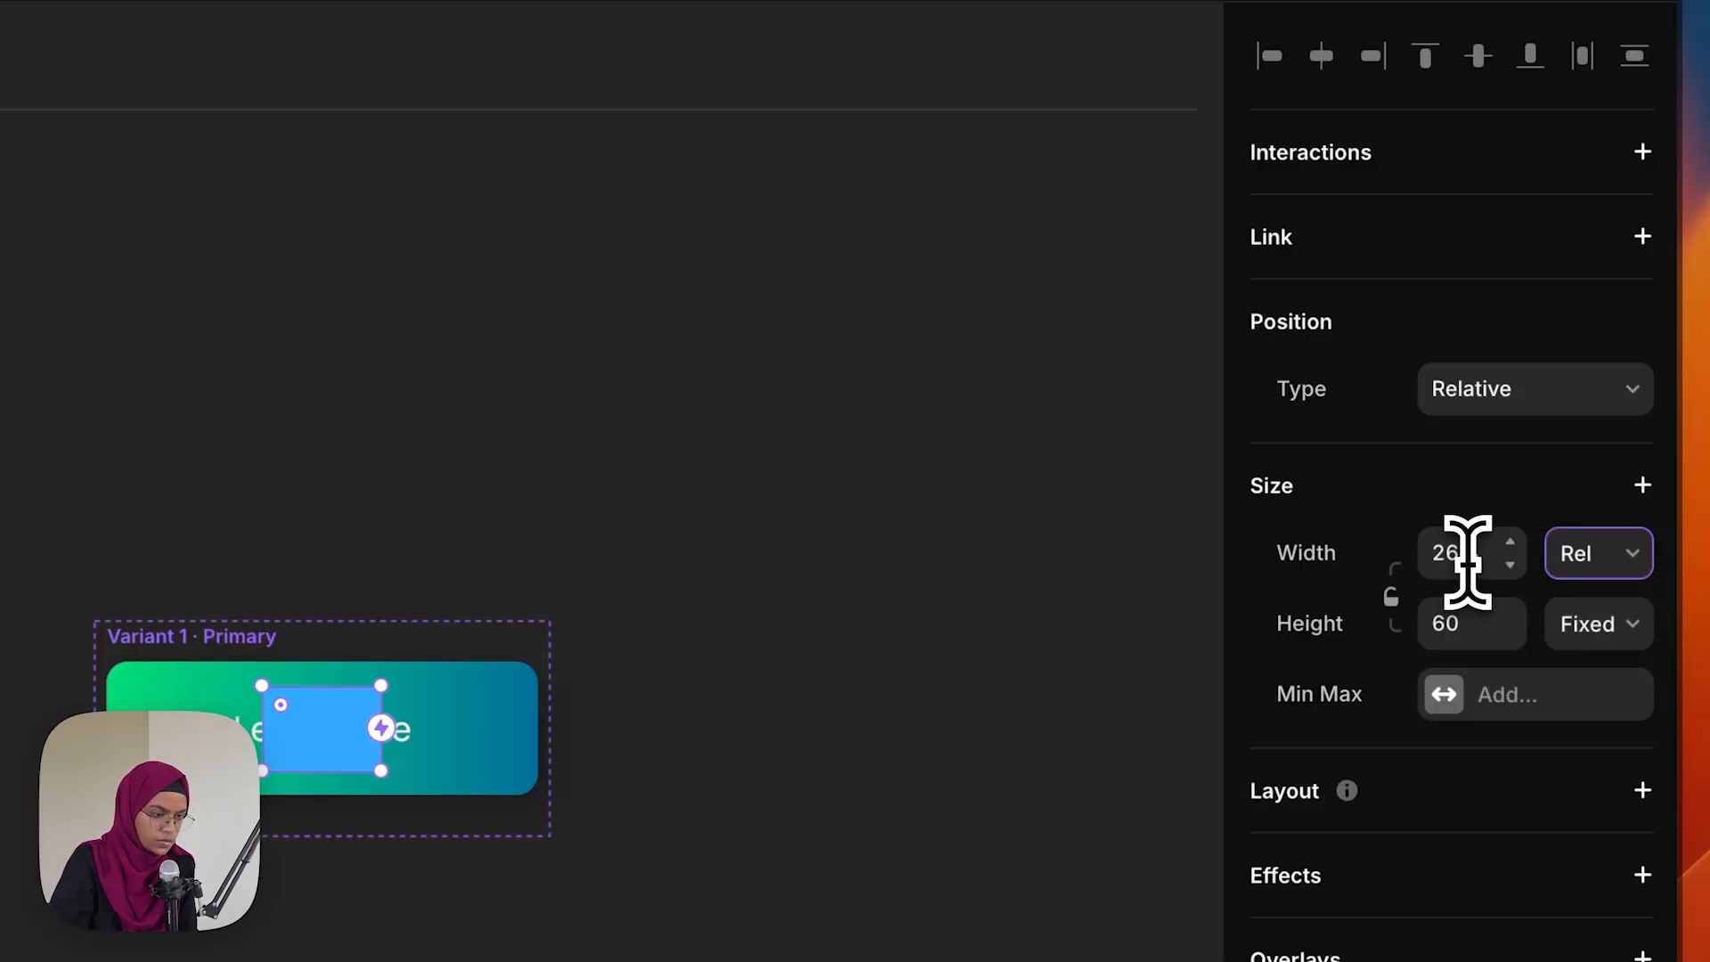
left_click(1593, 629)
left_click(1608, 659)
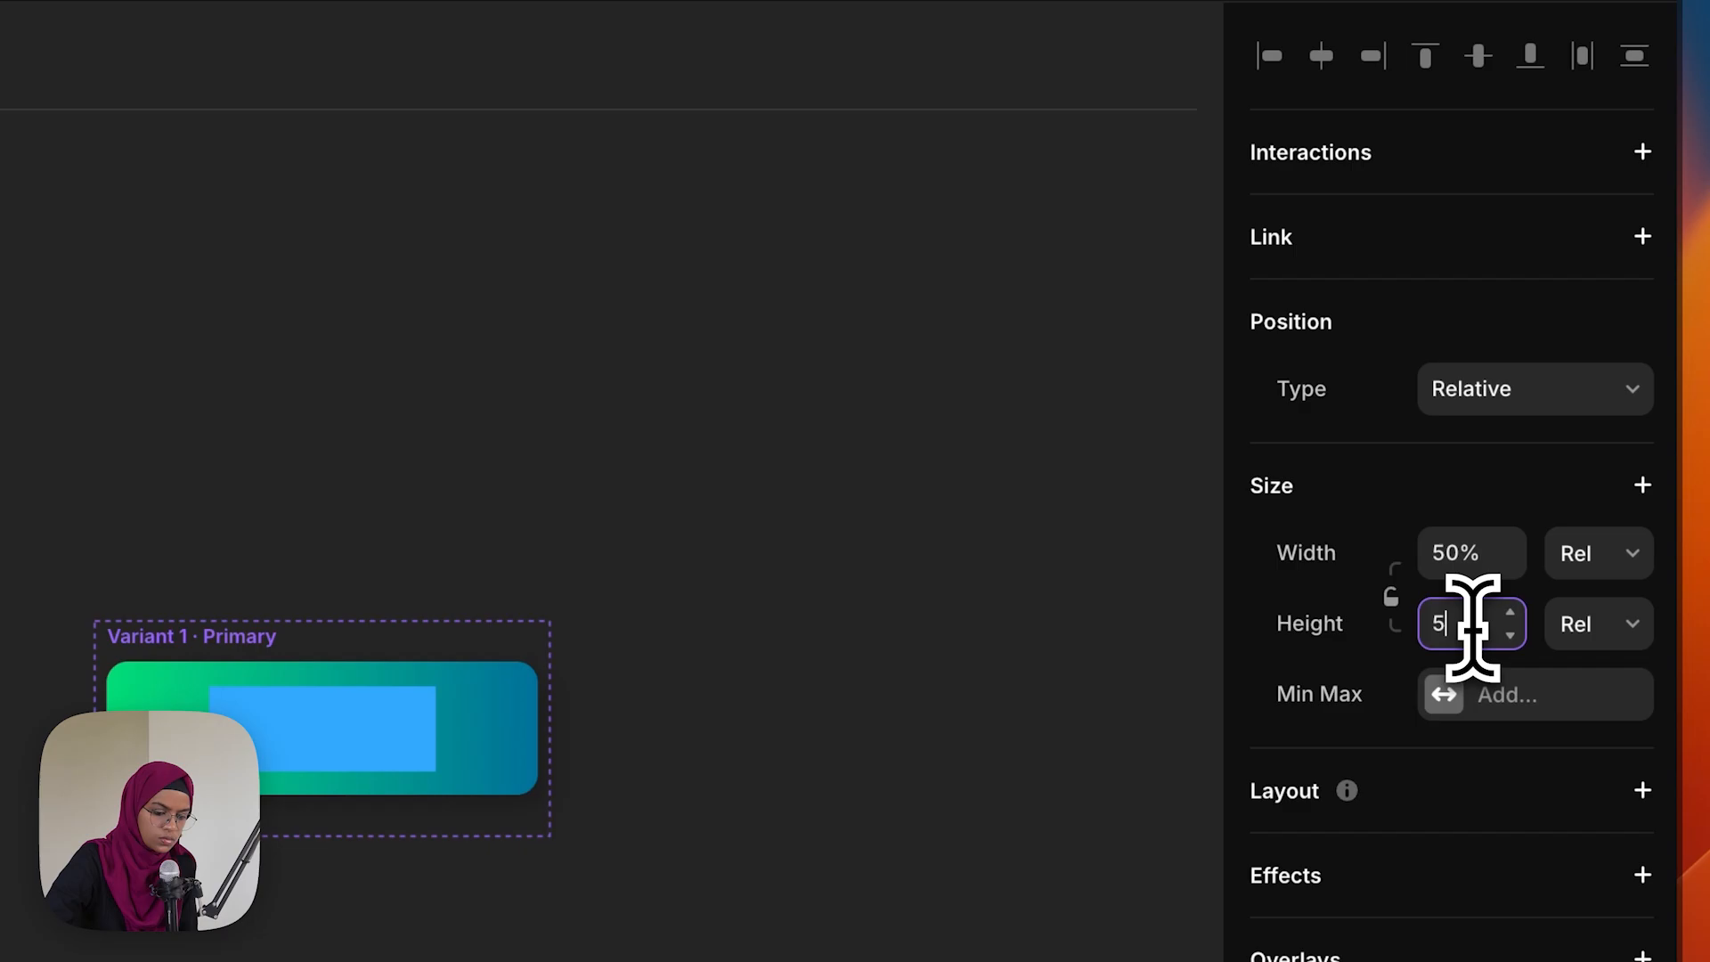
key("Return")
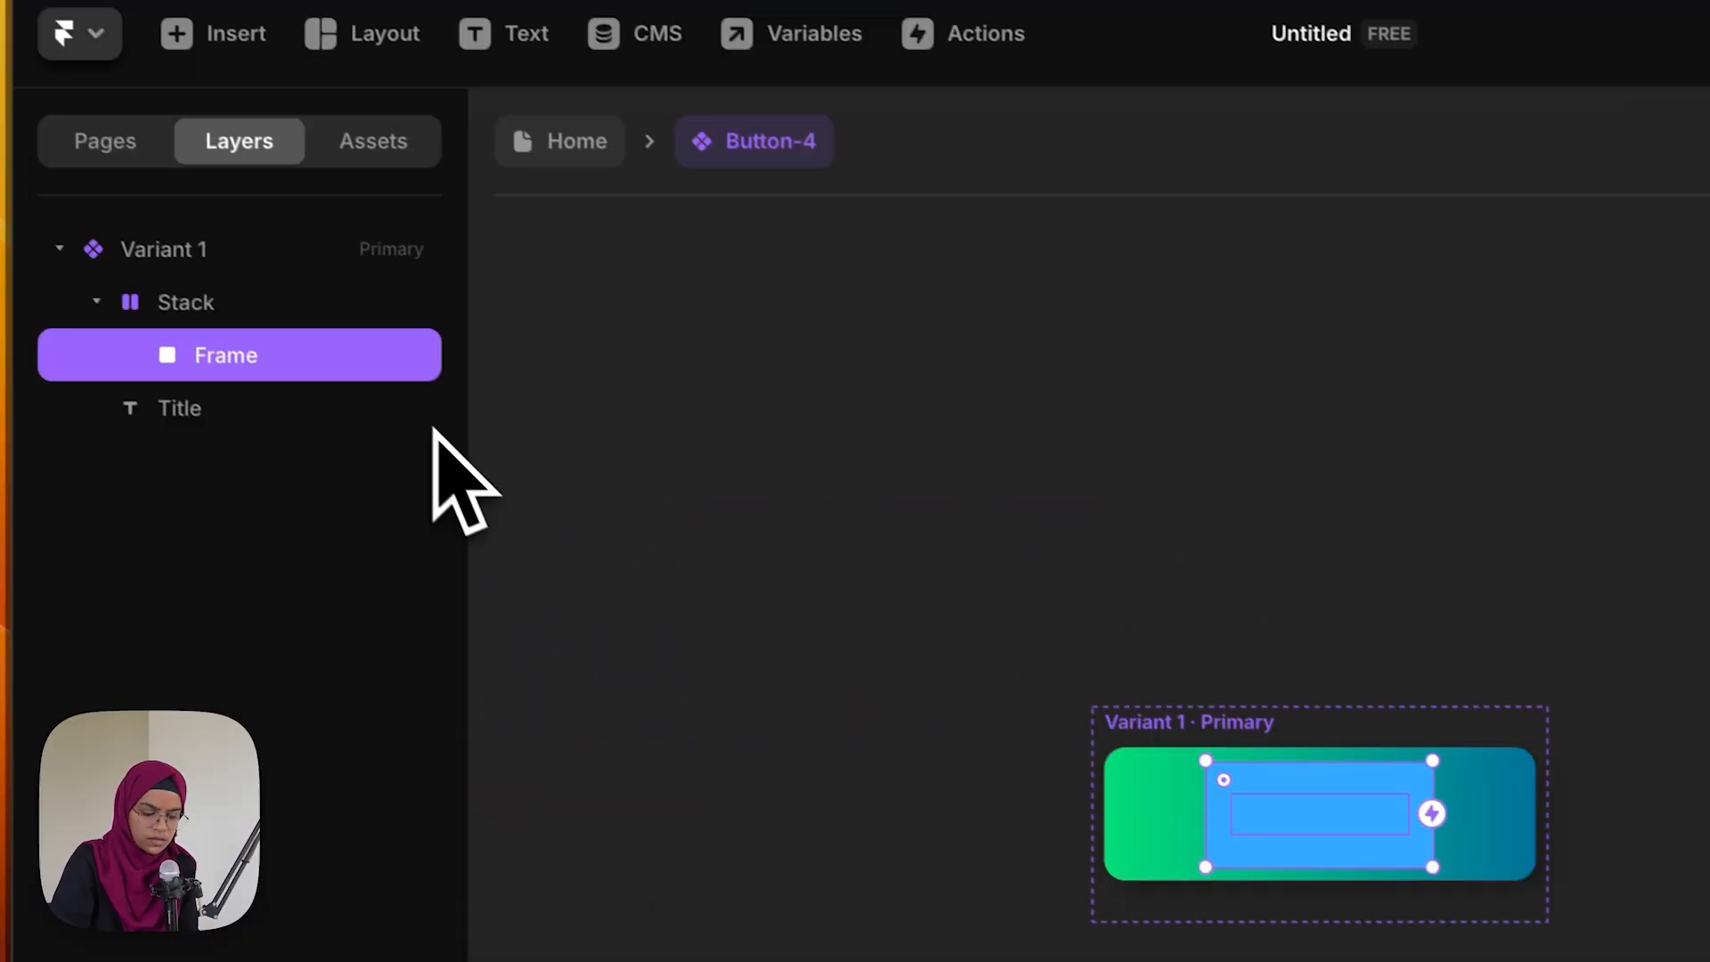
Duplicate the inner frame three times and change the parent stack's layout type to Grid
key("super+d")
key("super+d")
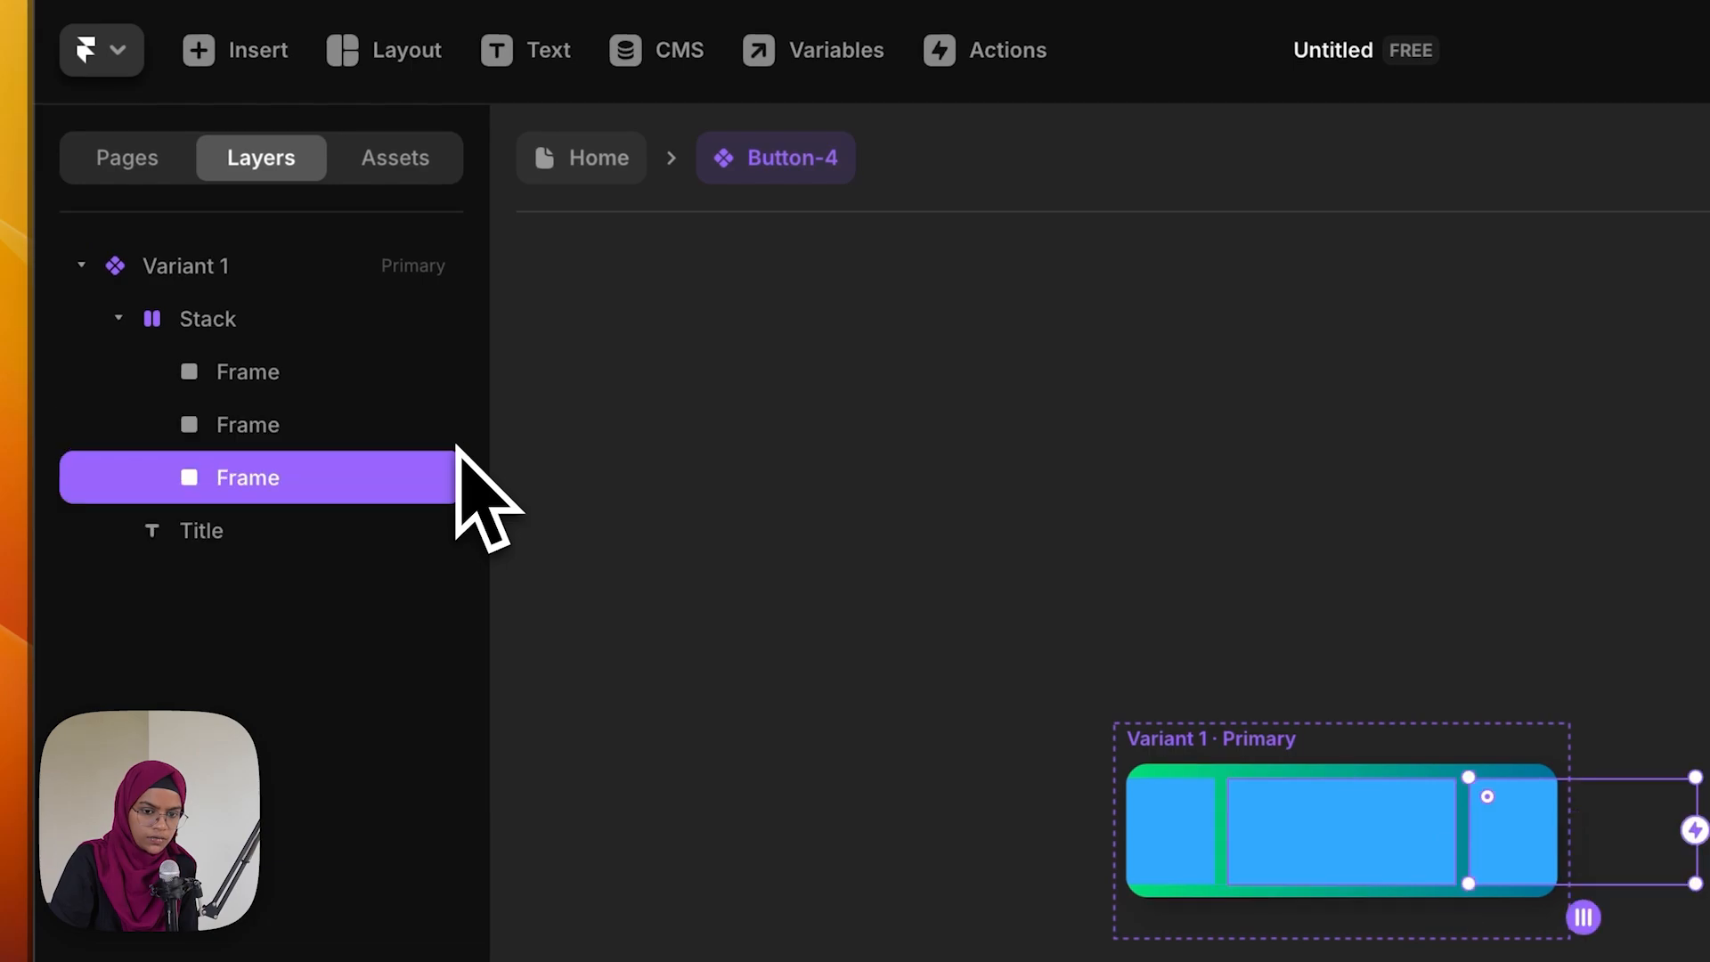
key("super+d")
left_click(254, 322)
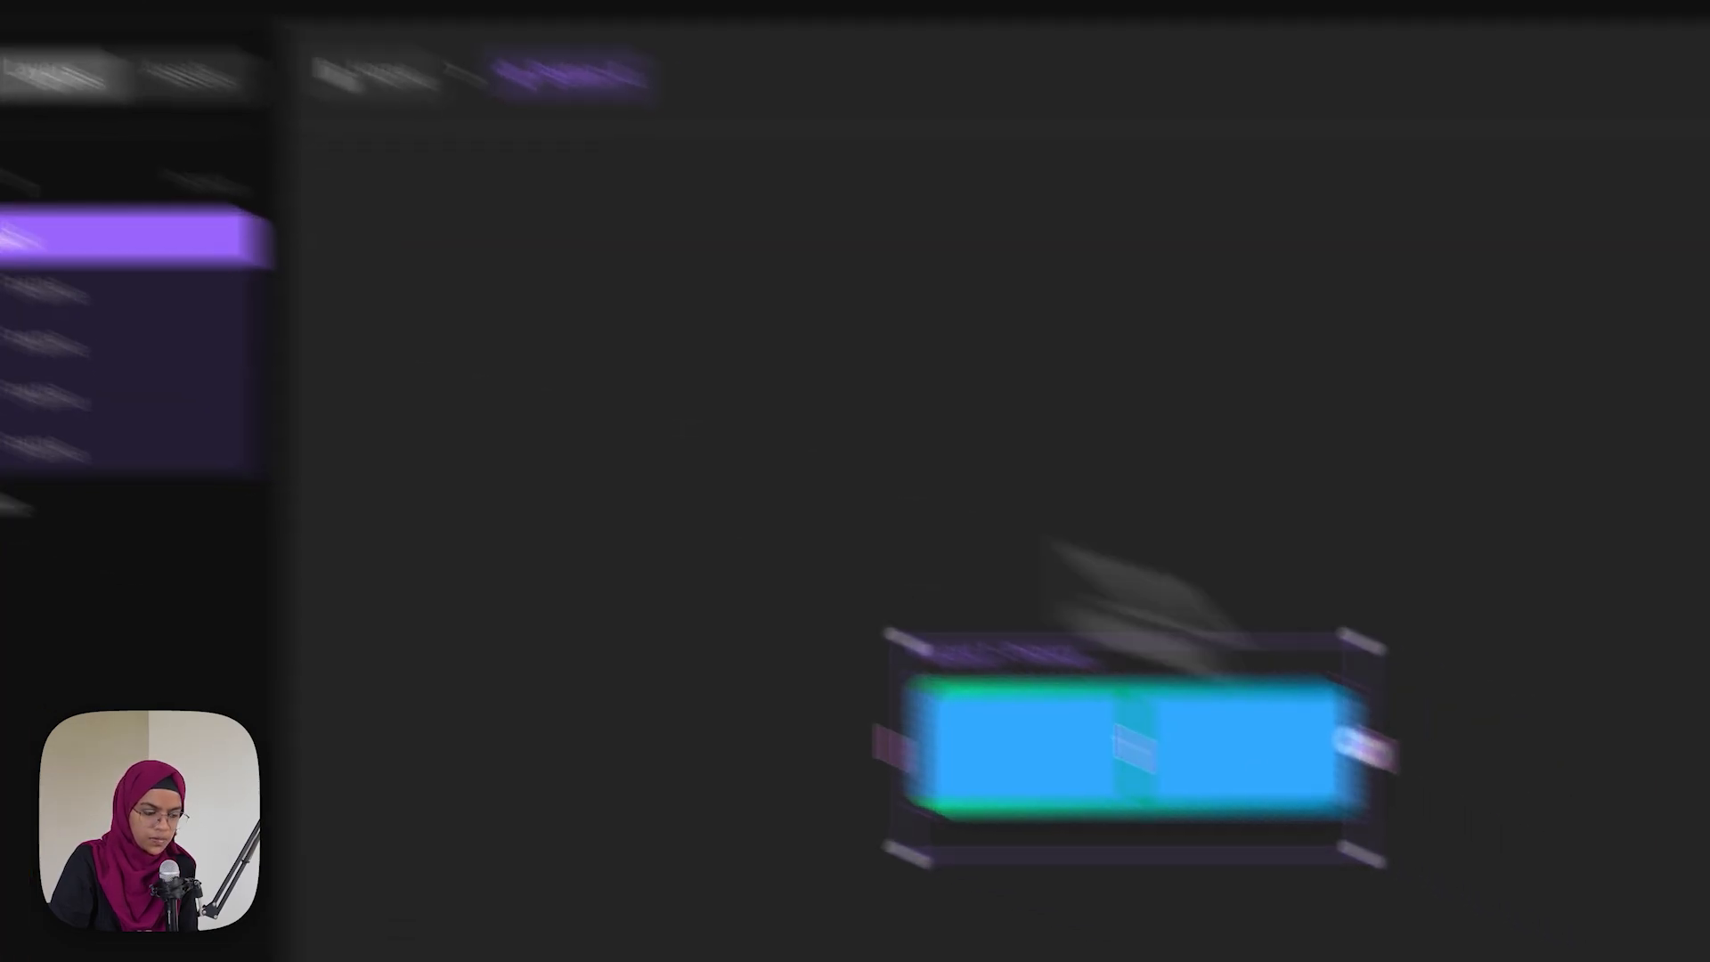
left_click(1604, 779)
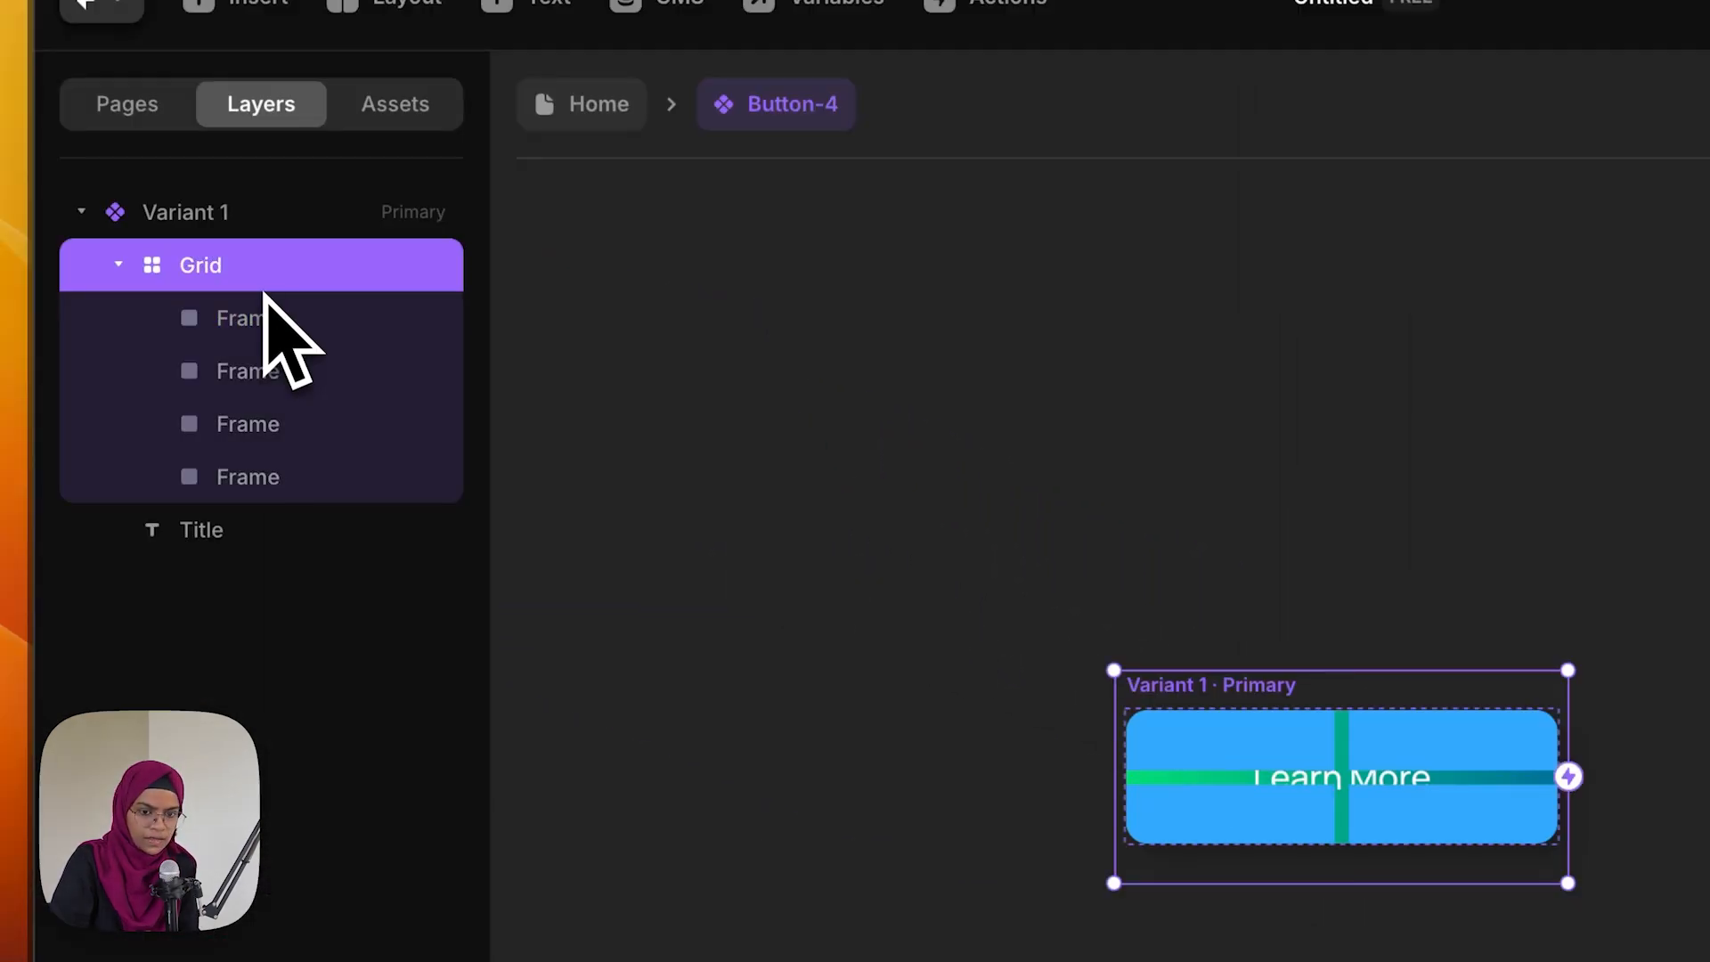
Set the grid's gap to 0 and make its four frames transparent
scroll(1486, 750, "down", 2)
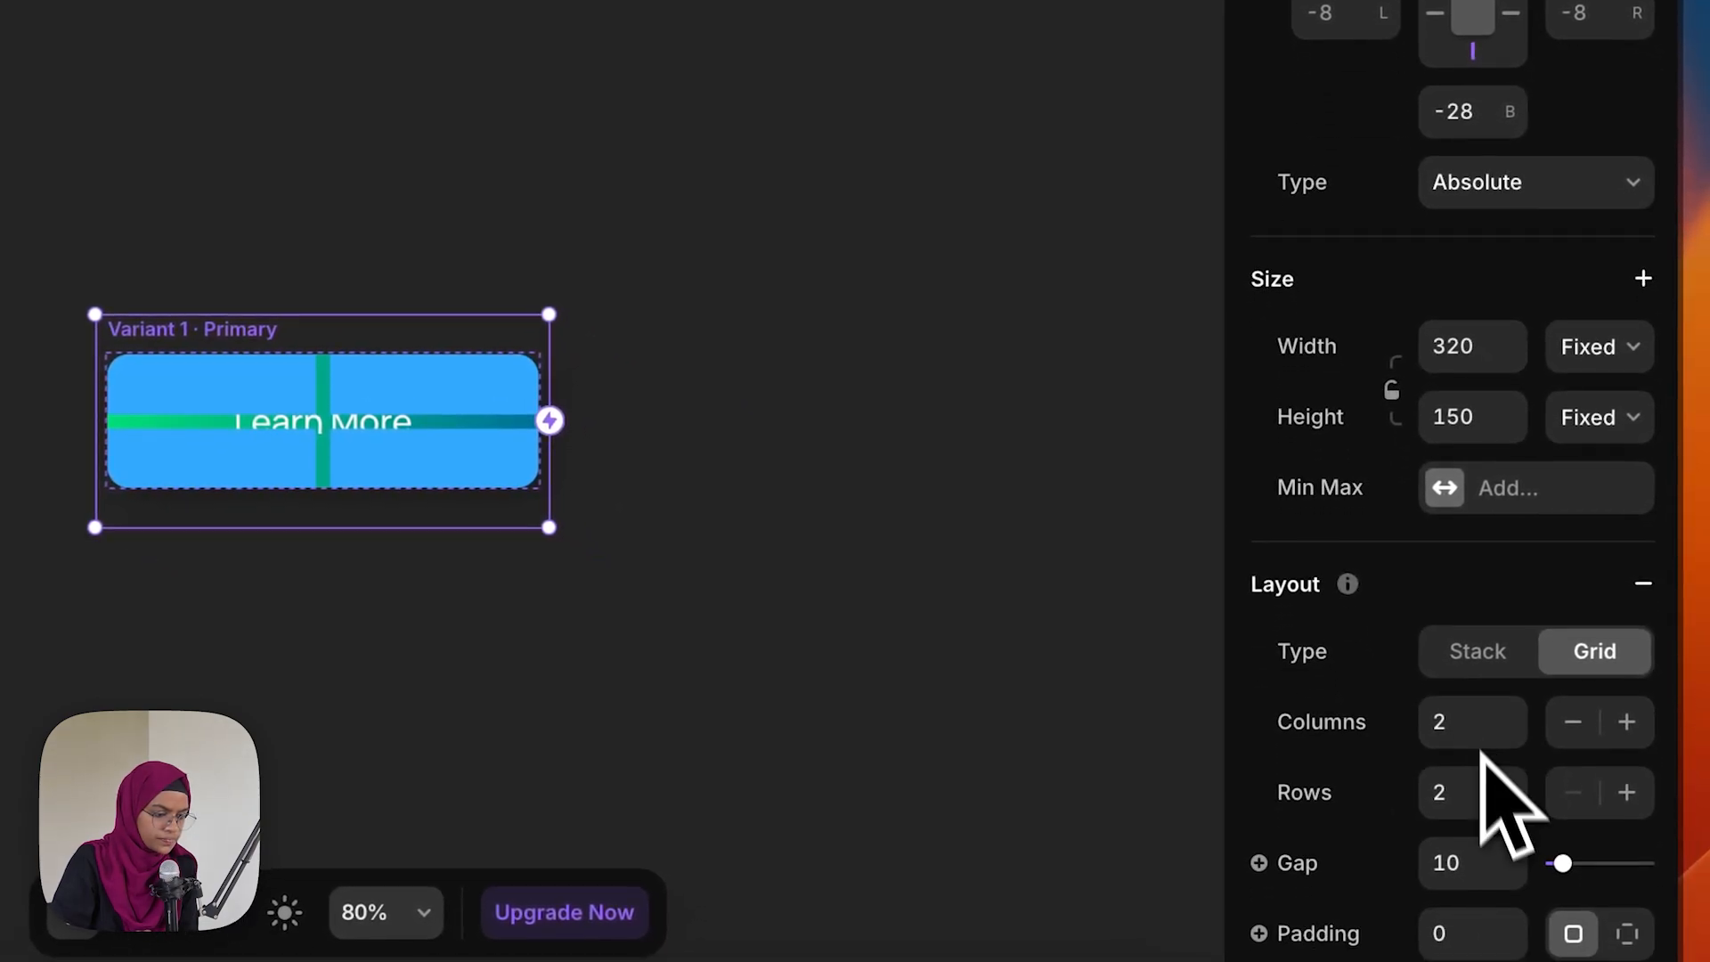
left_click(1481, 862)
type("0")
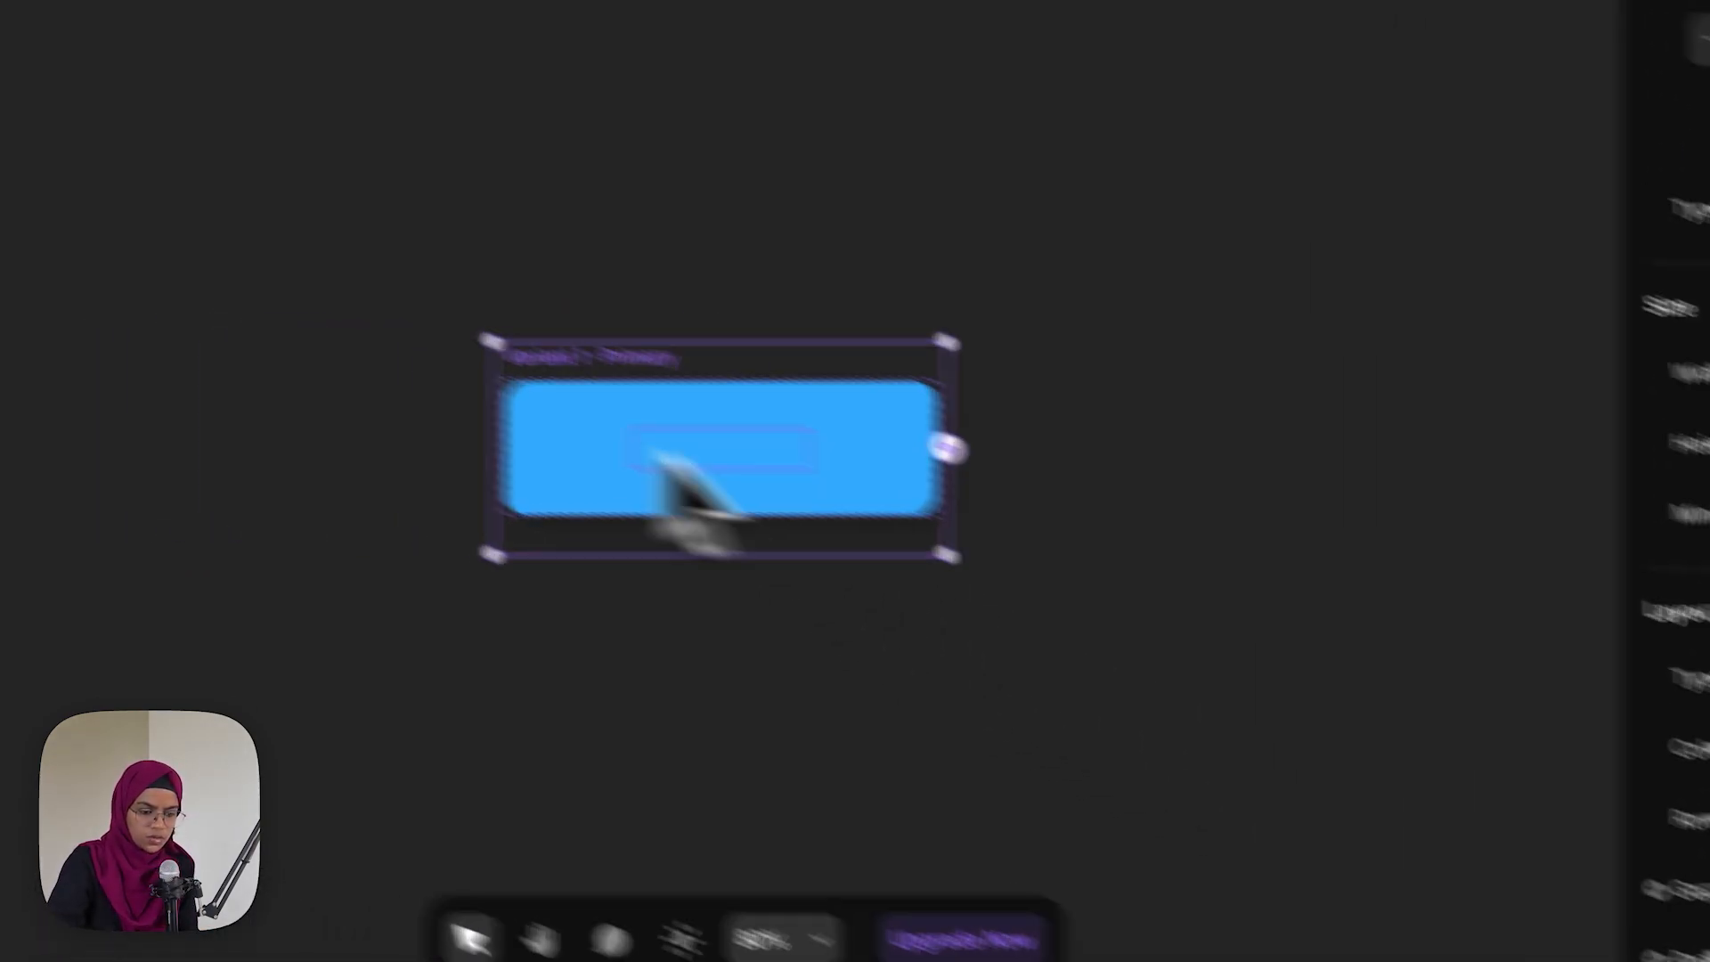
left_click(178, 225)
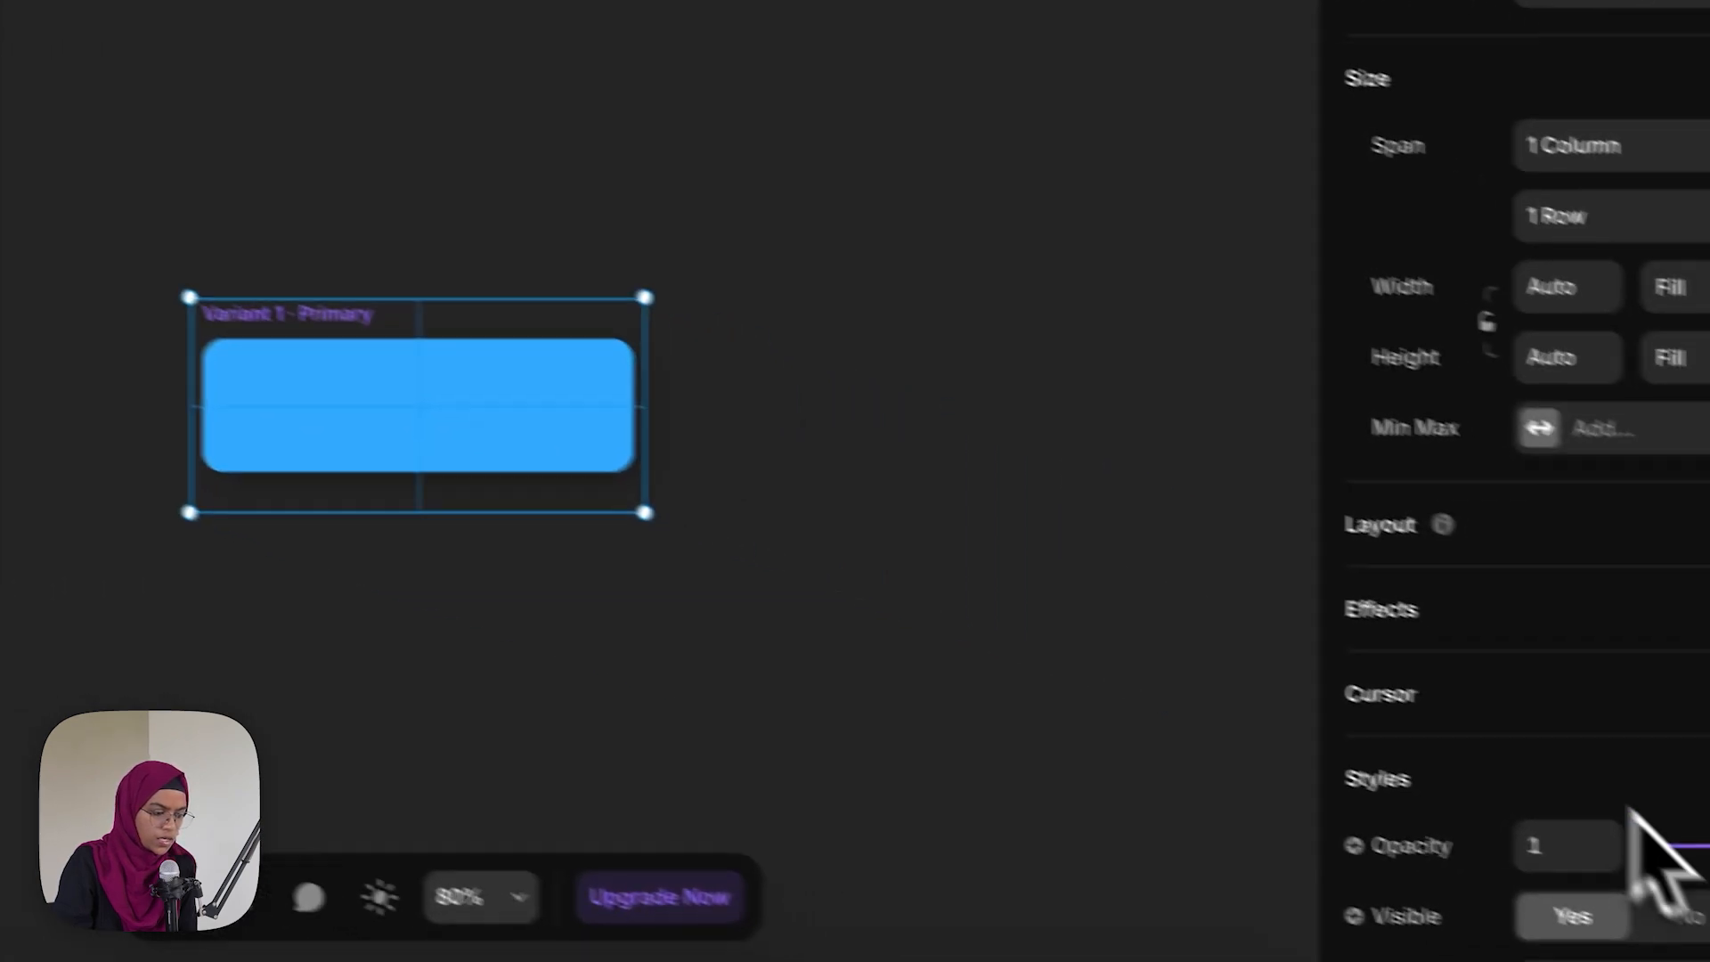
scroll(1648, 846, "down", 5)
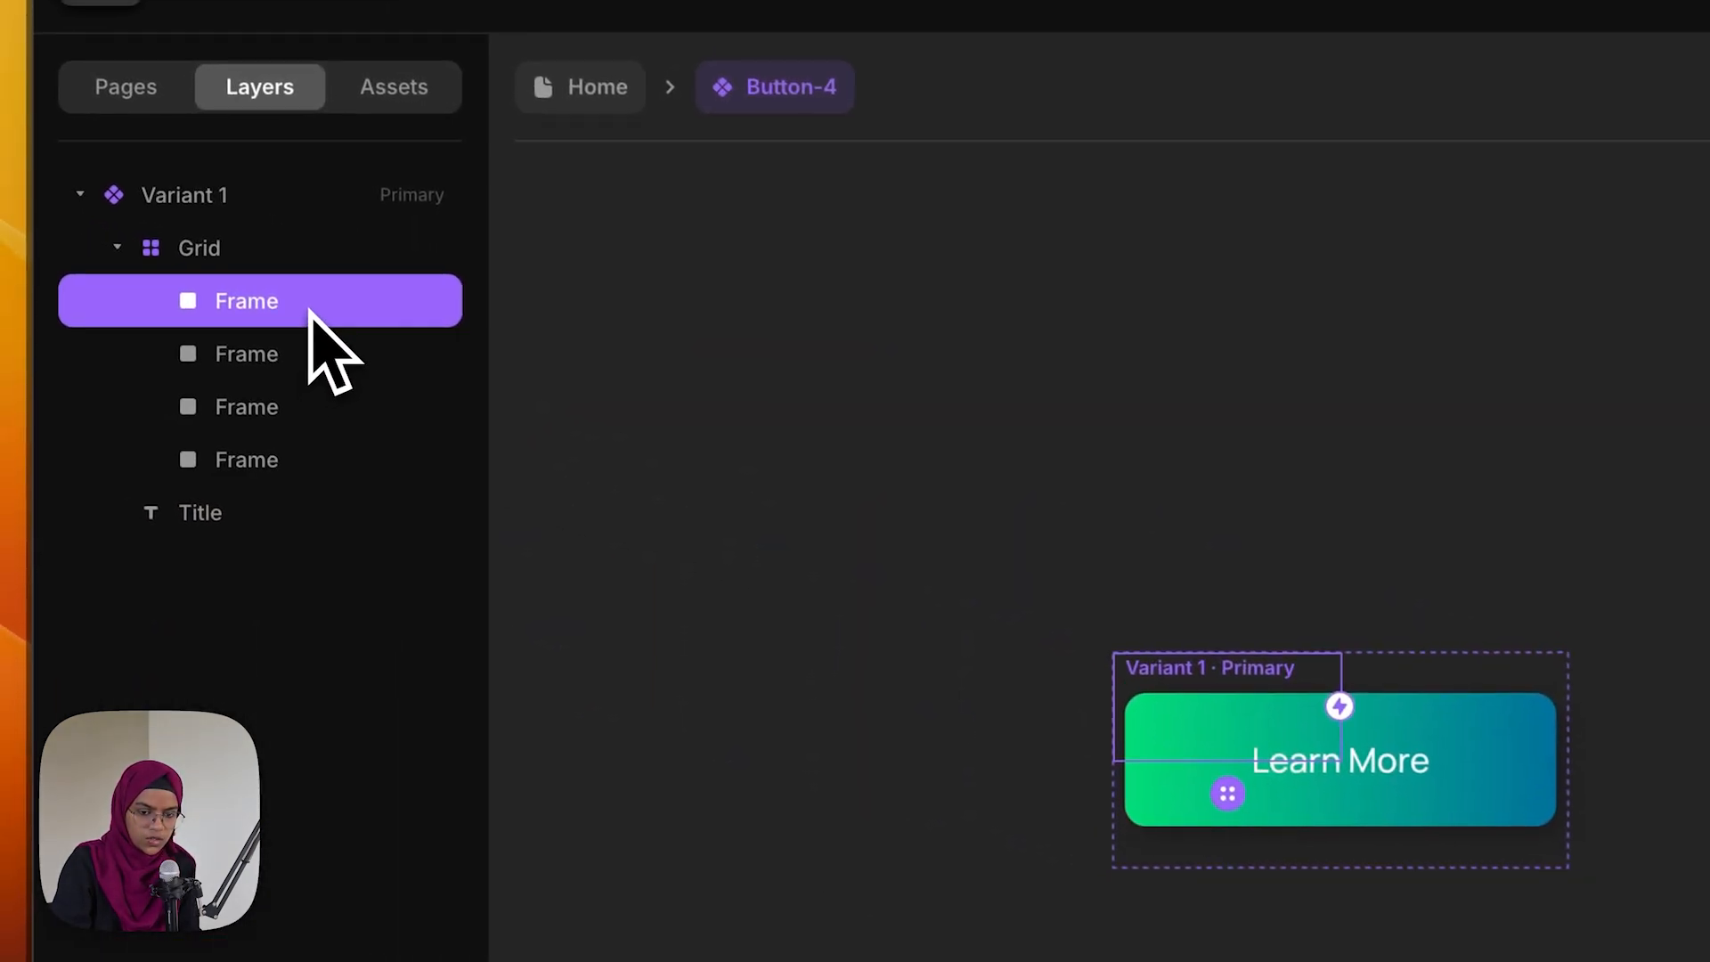
Rename the four frames in the grid with consecutive numbers starting at 1
double_click(301, 308)
double_click(321, 353)
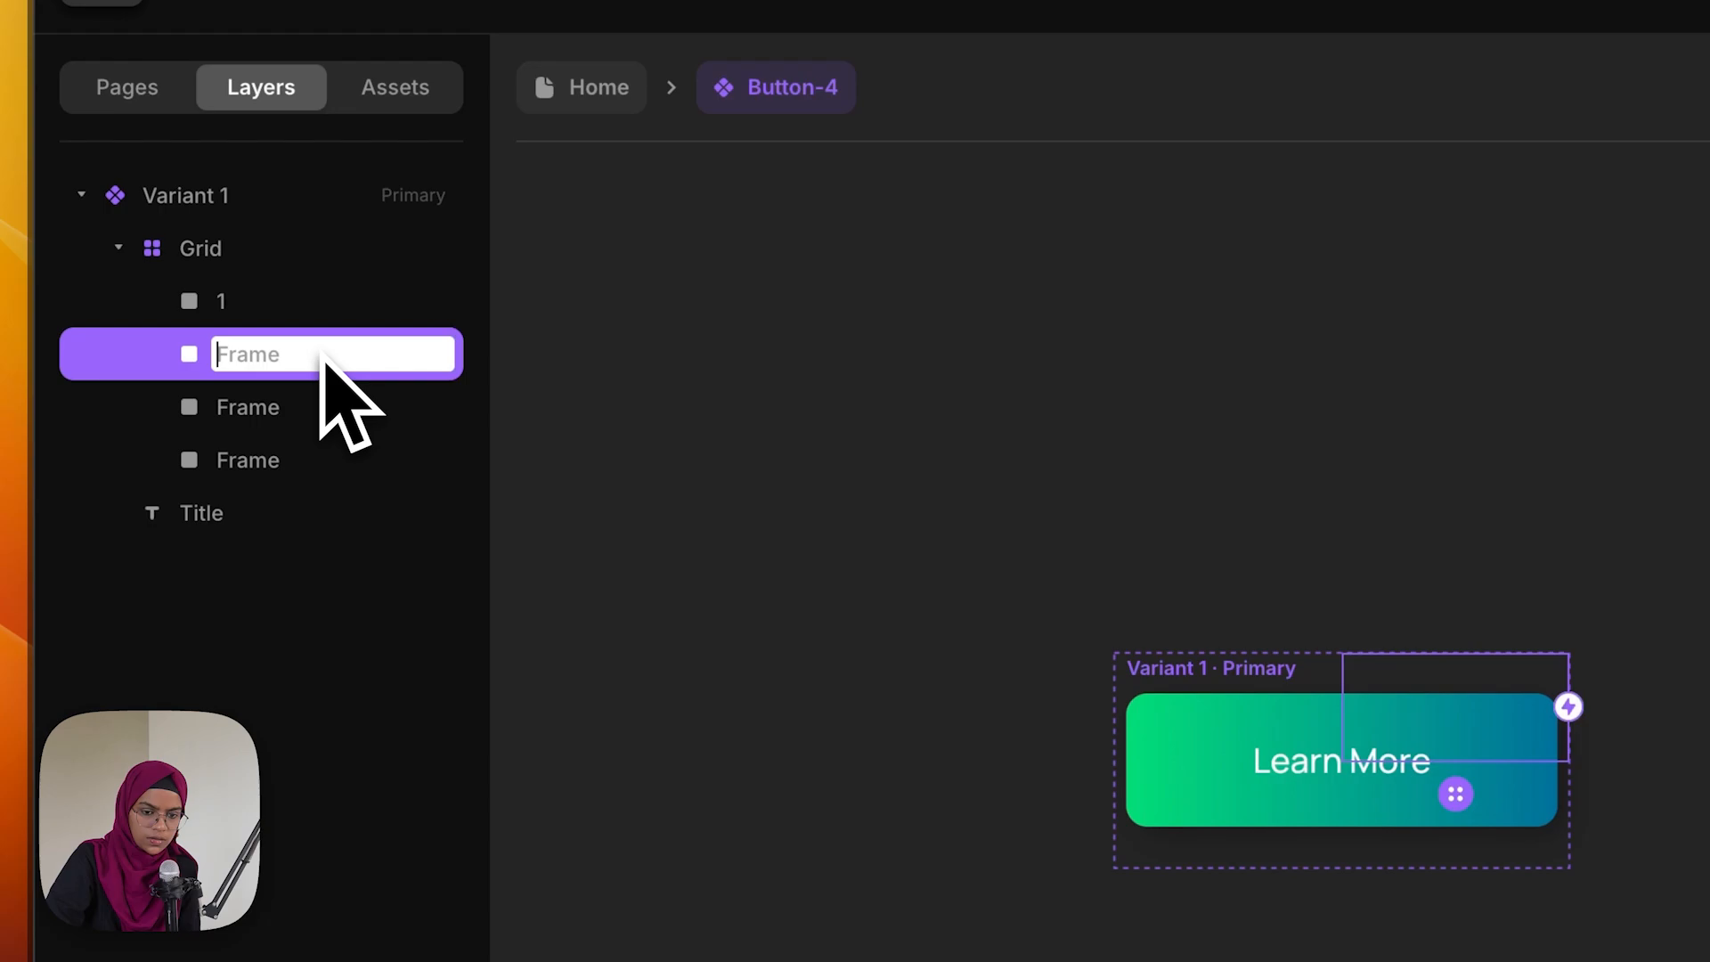
left_click(336, 403)
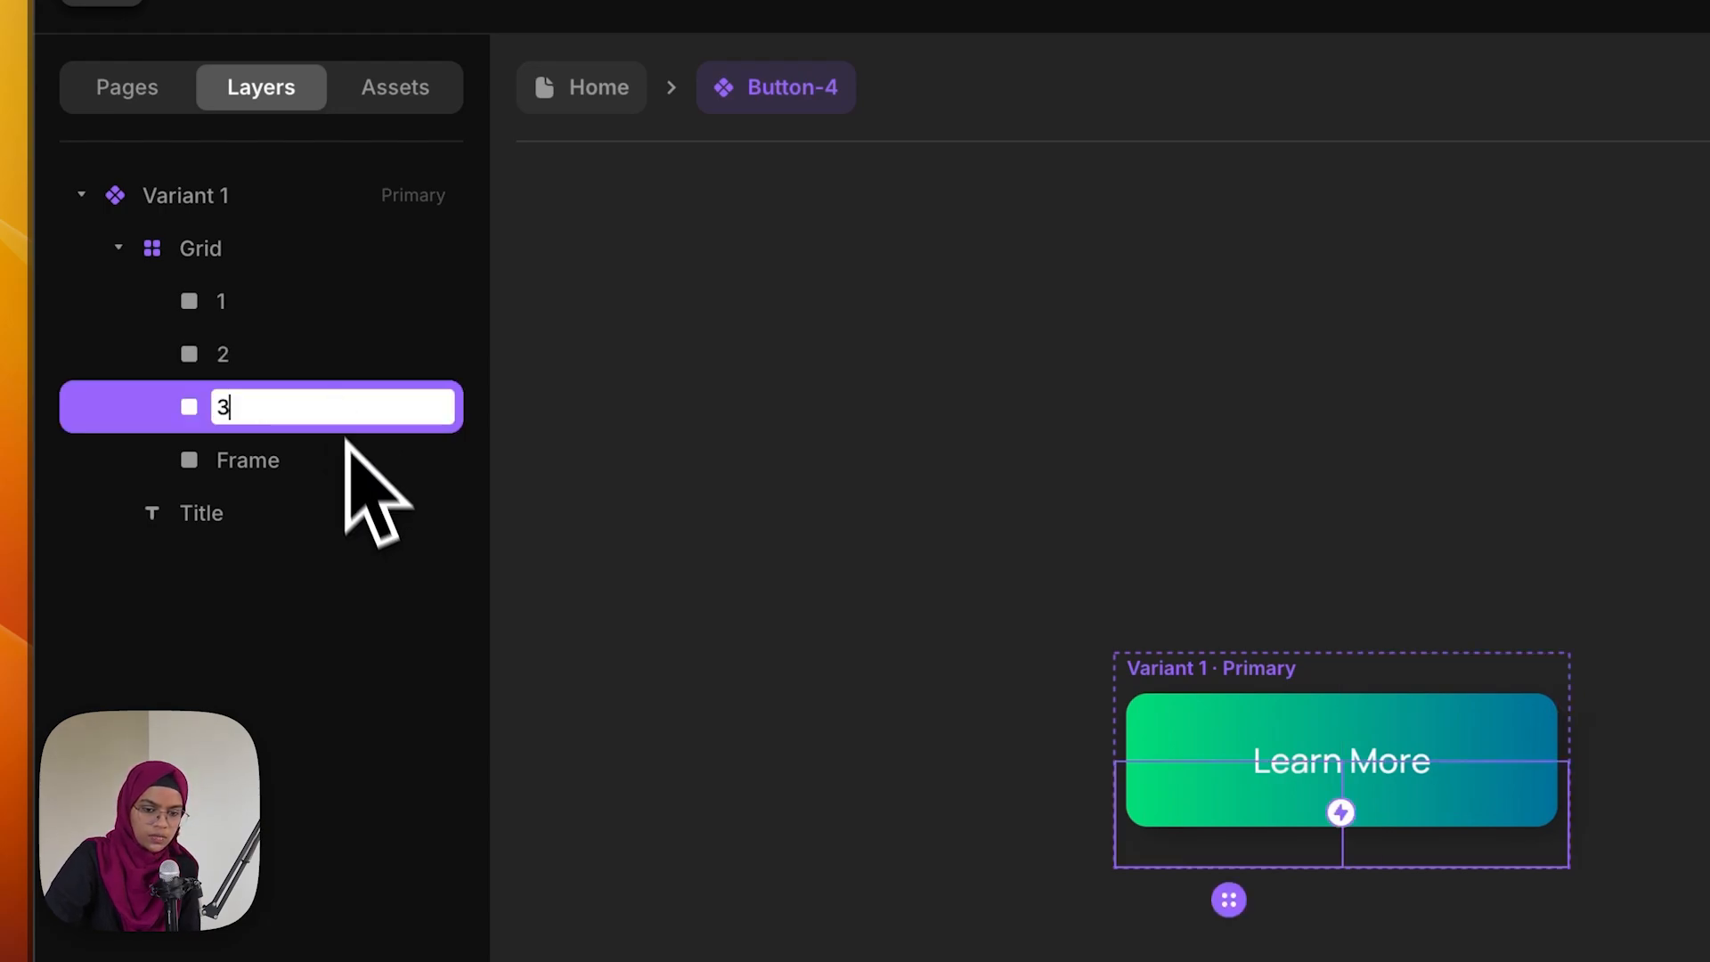
type("3")
double_click(348, 461)
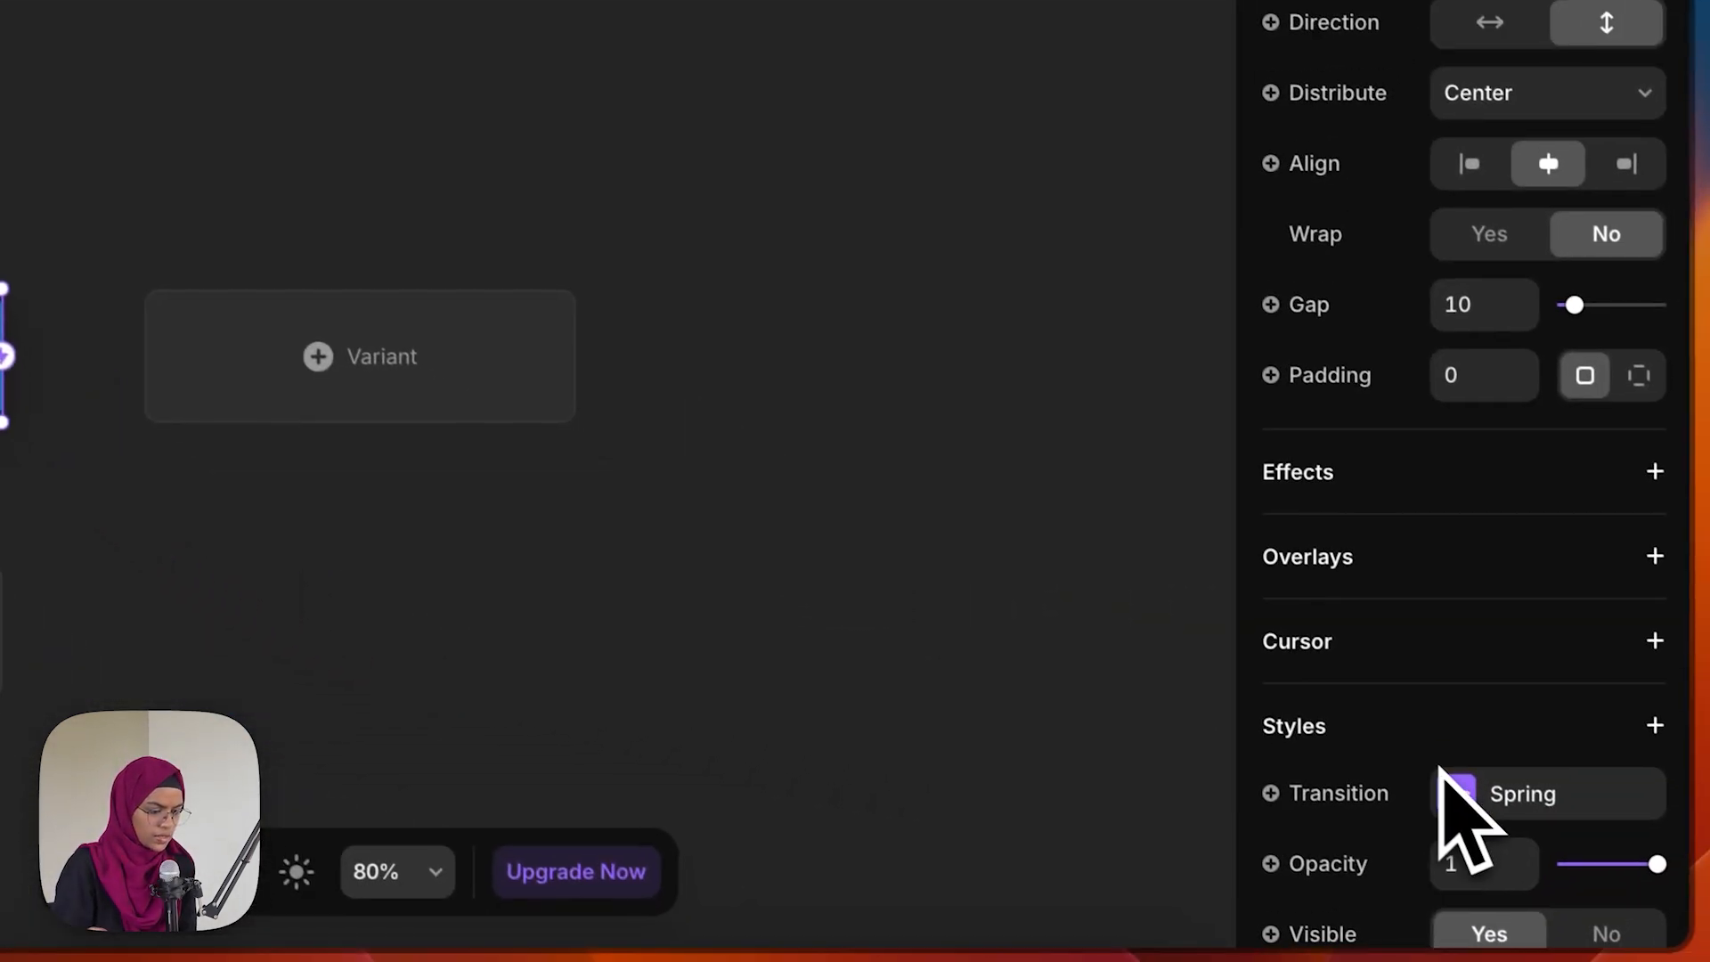
Wrap the Title layer in a new stack and set the stack's width and height to Fill
scroll(1452, 793, "down", 5)
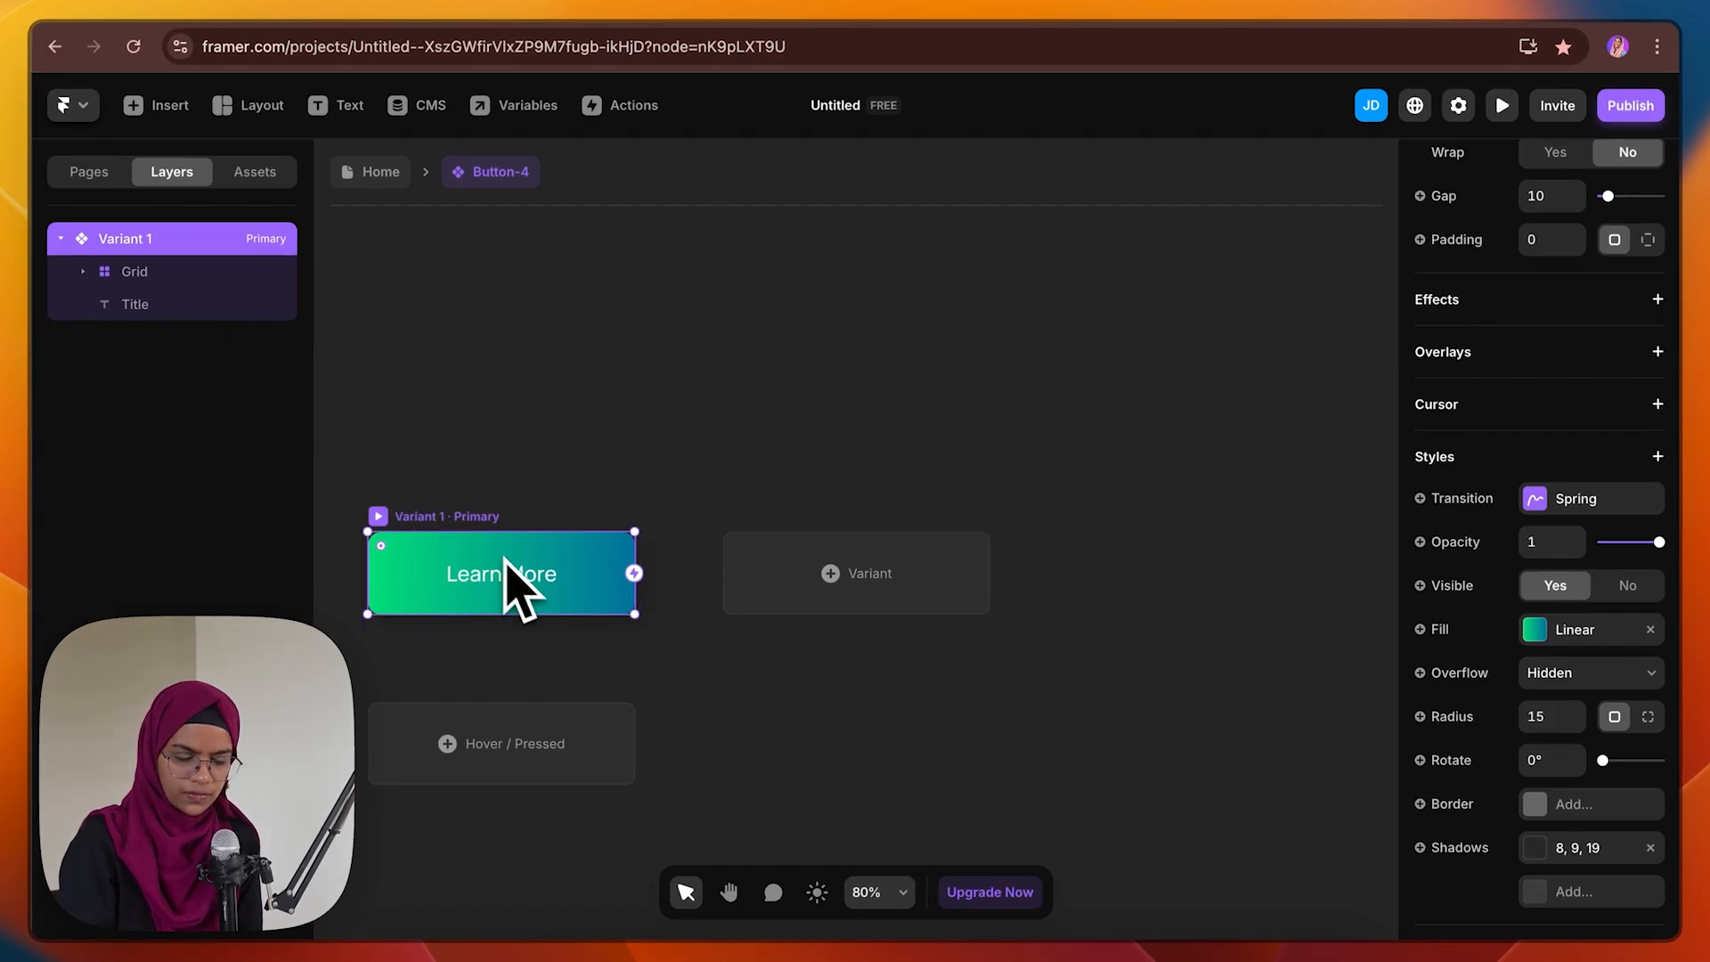
left_click(191, 304)
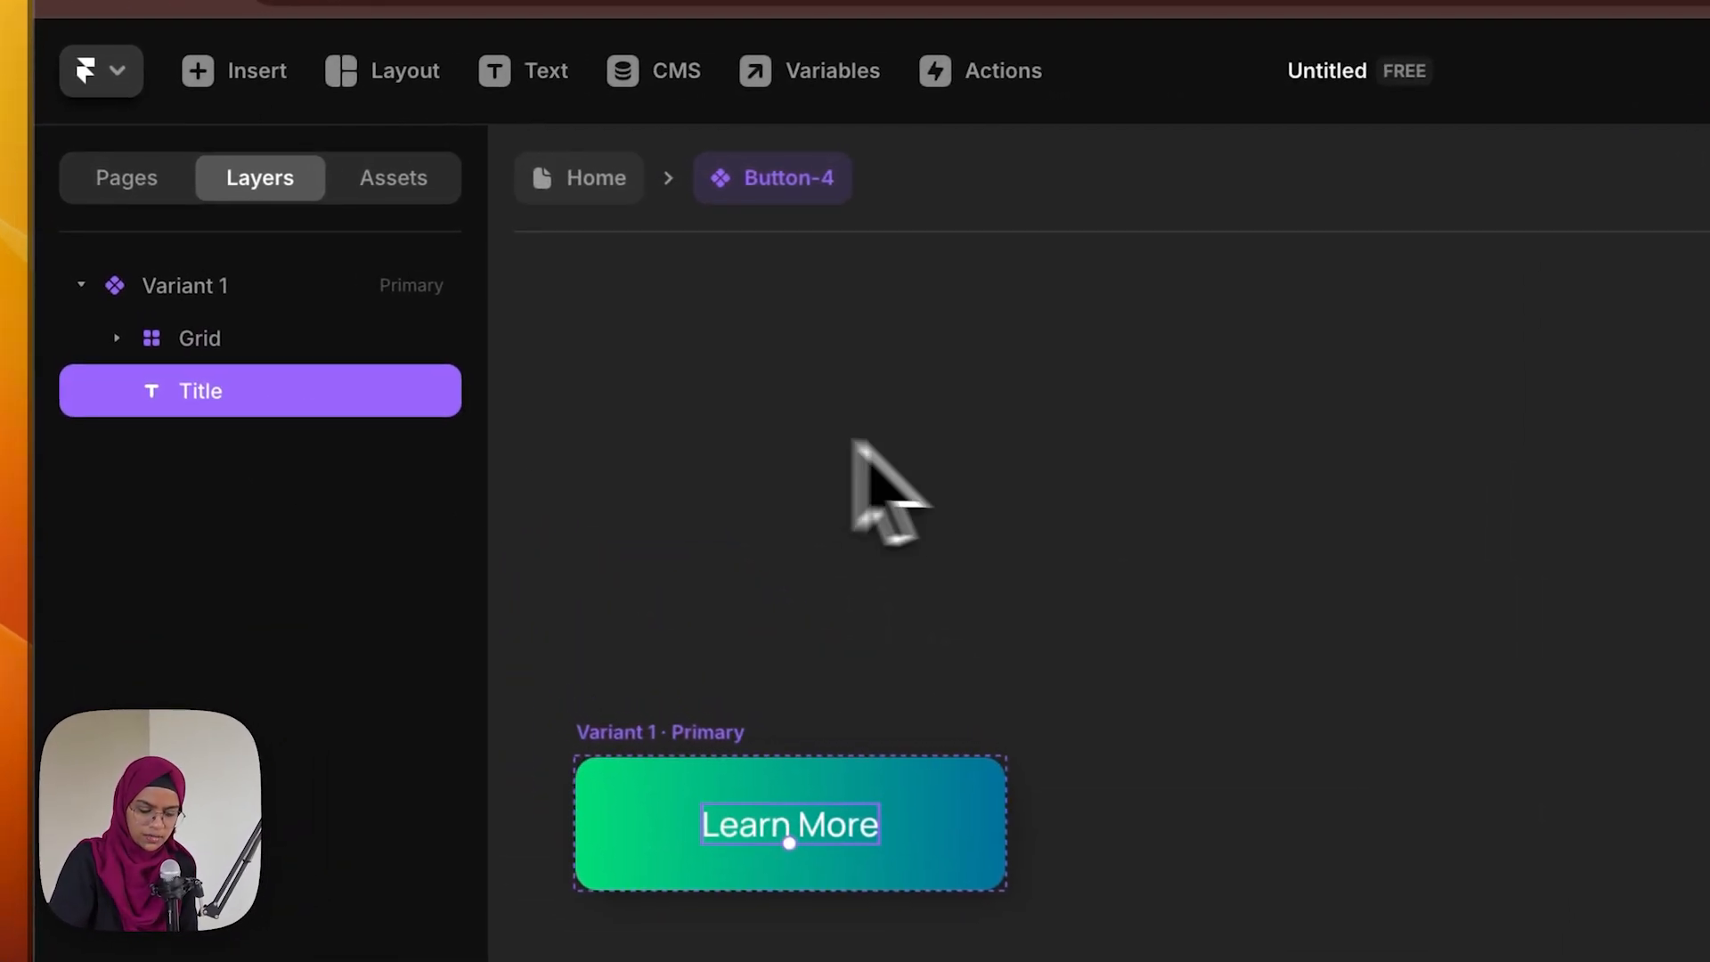
right_click(219, 381)
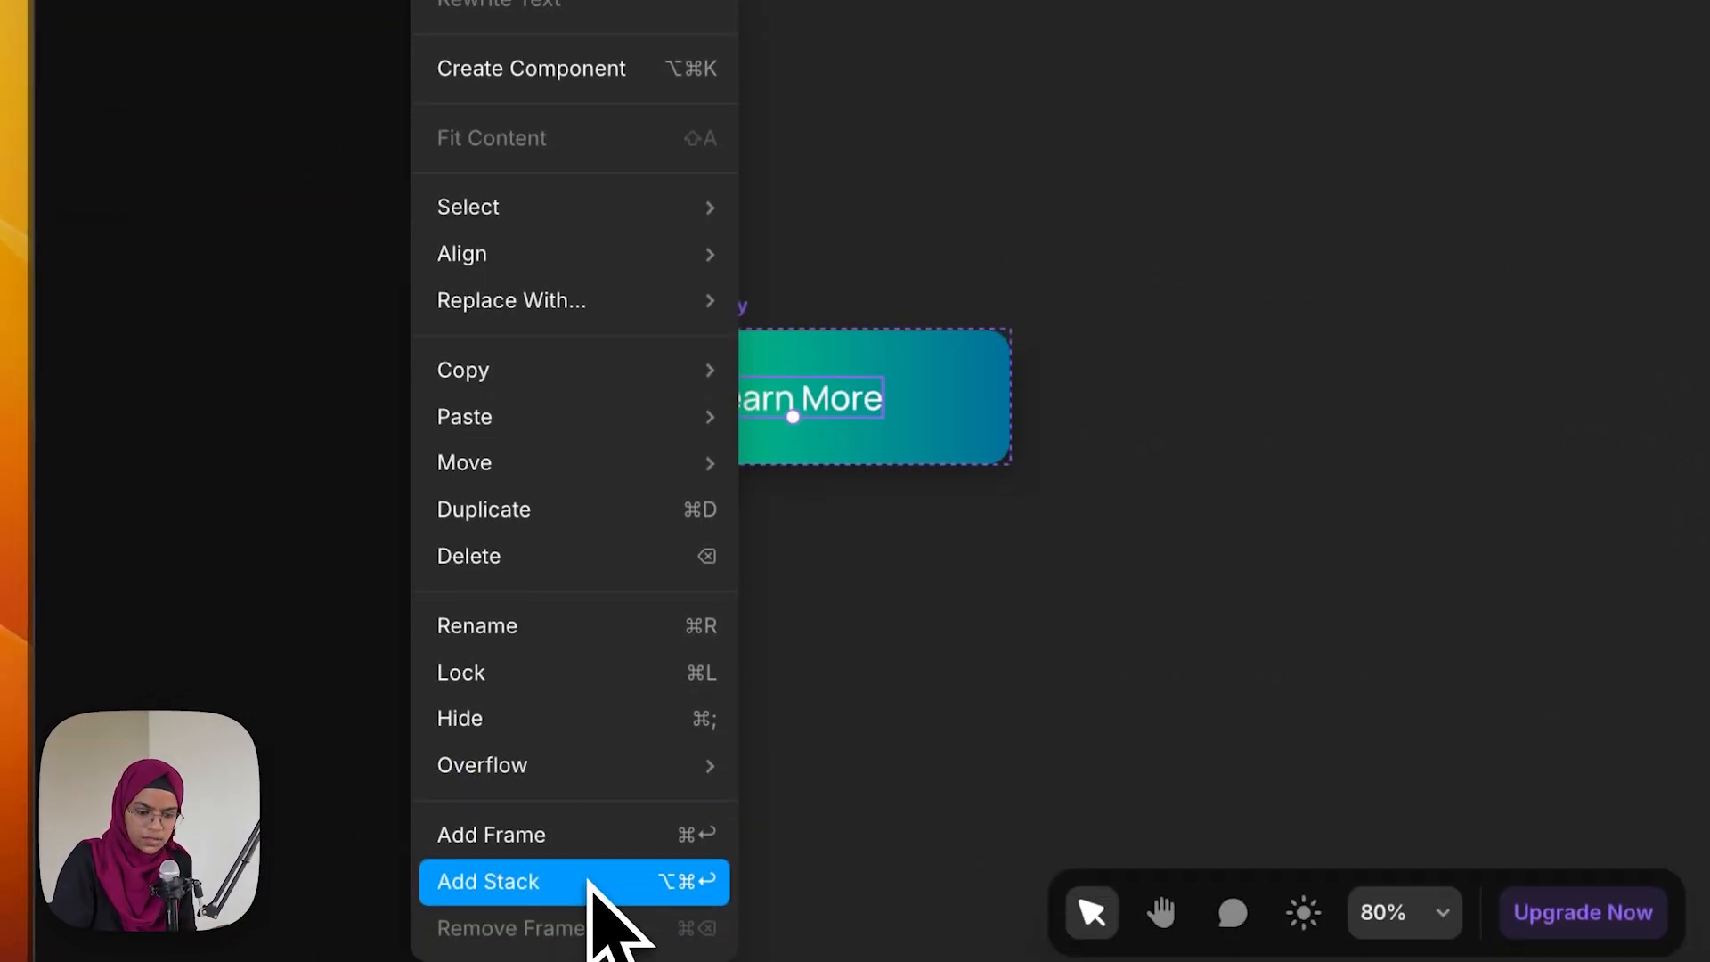
left_click(573, 882)
left_click(1599, 599)
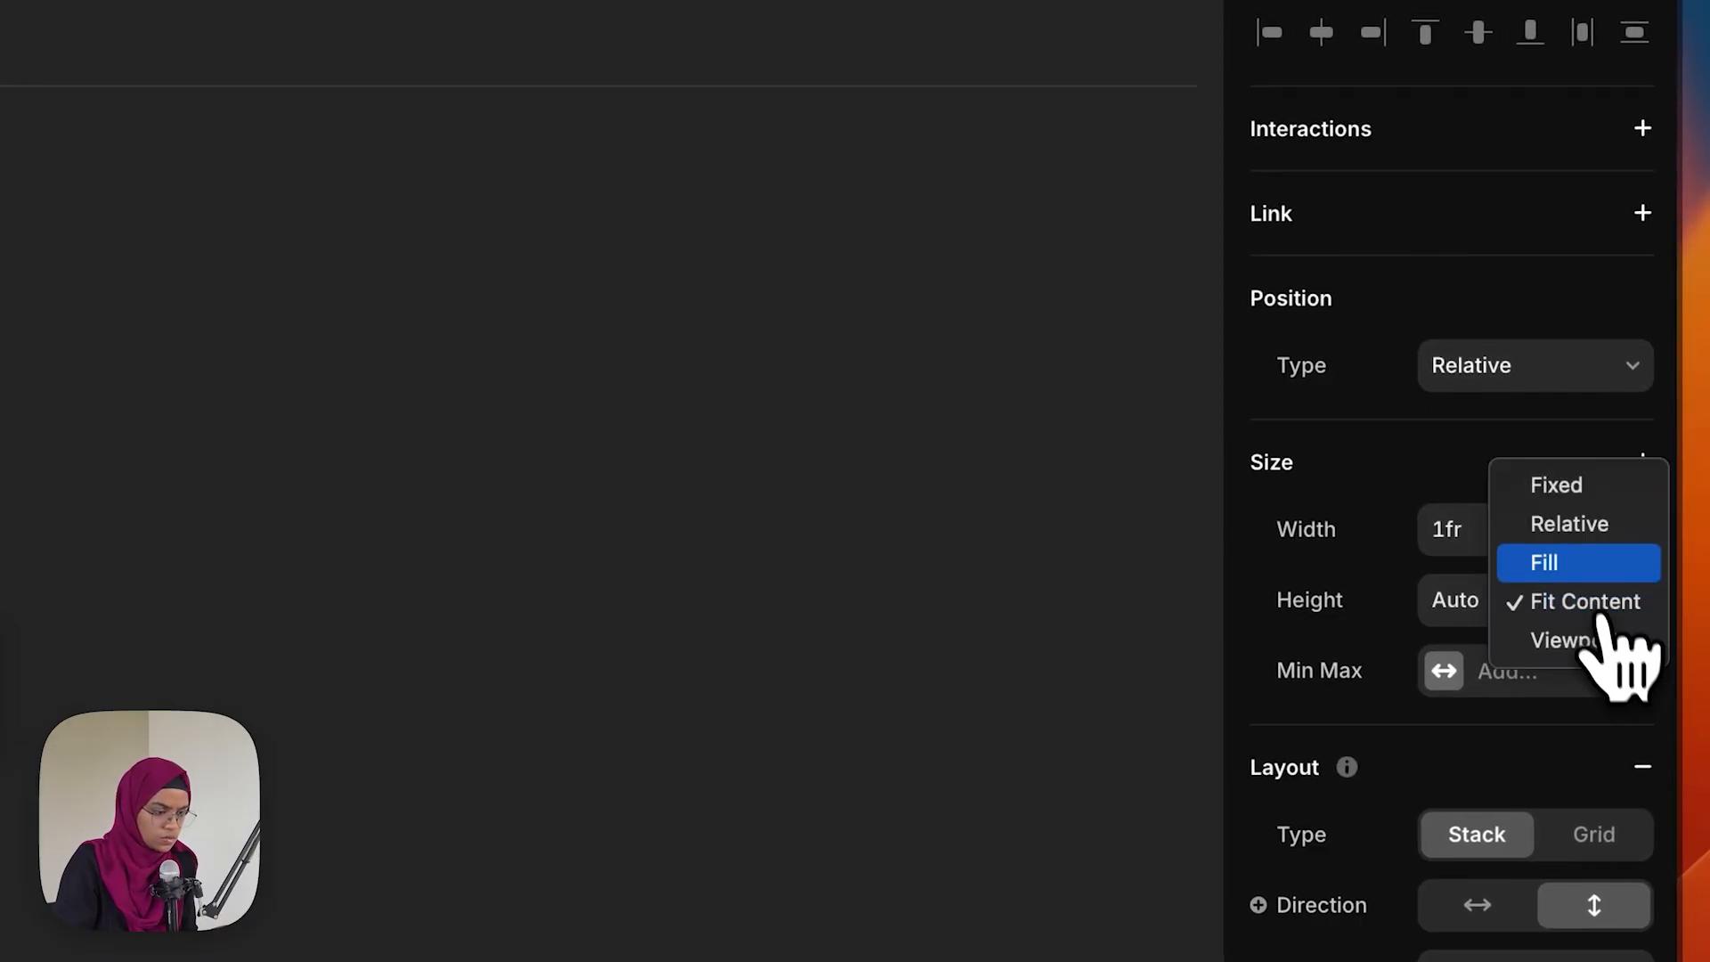
left_click(1581, 563)
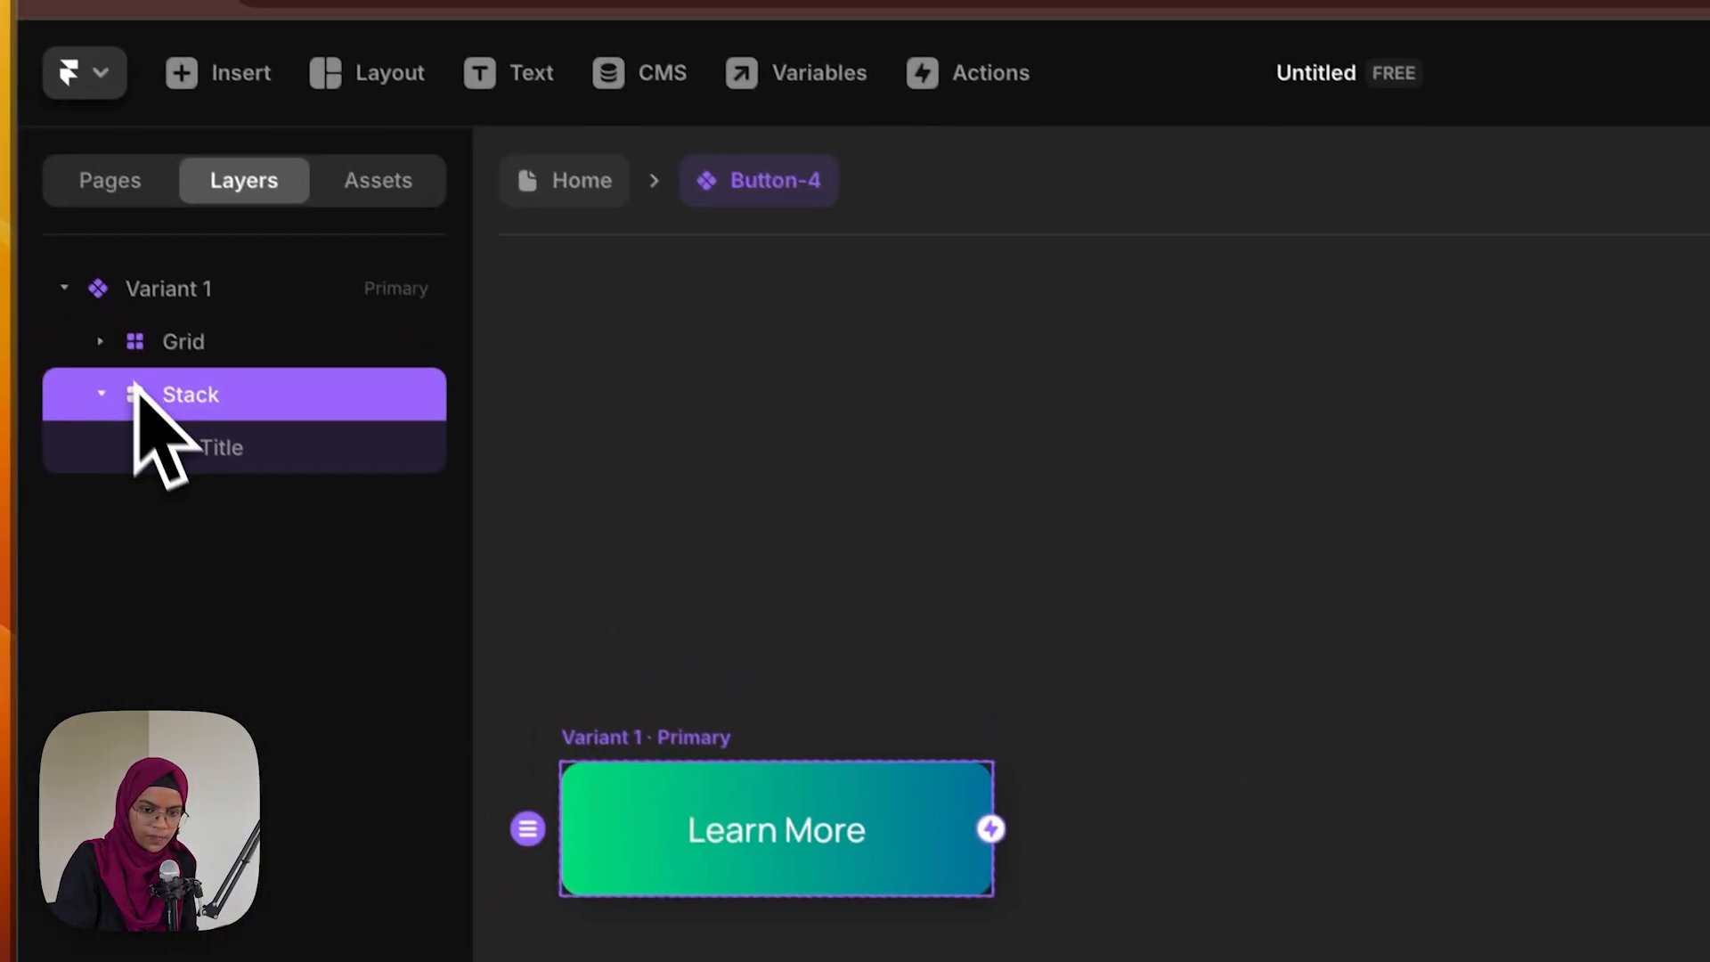
Give the Title's stack the button's linear gradient fill and add Rotate and Perspective transforms to it
right_click(1532, 605)
right_click(1514, 717)
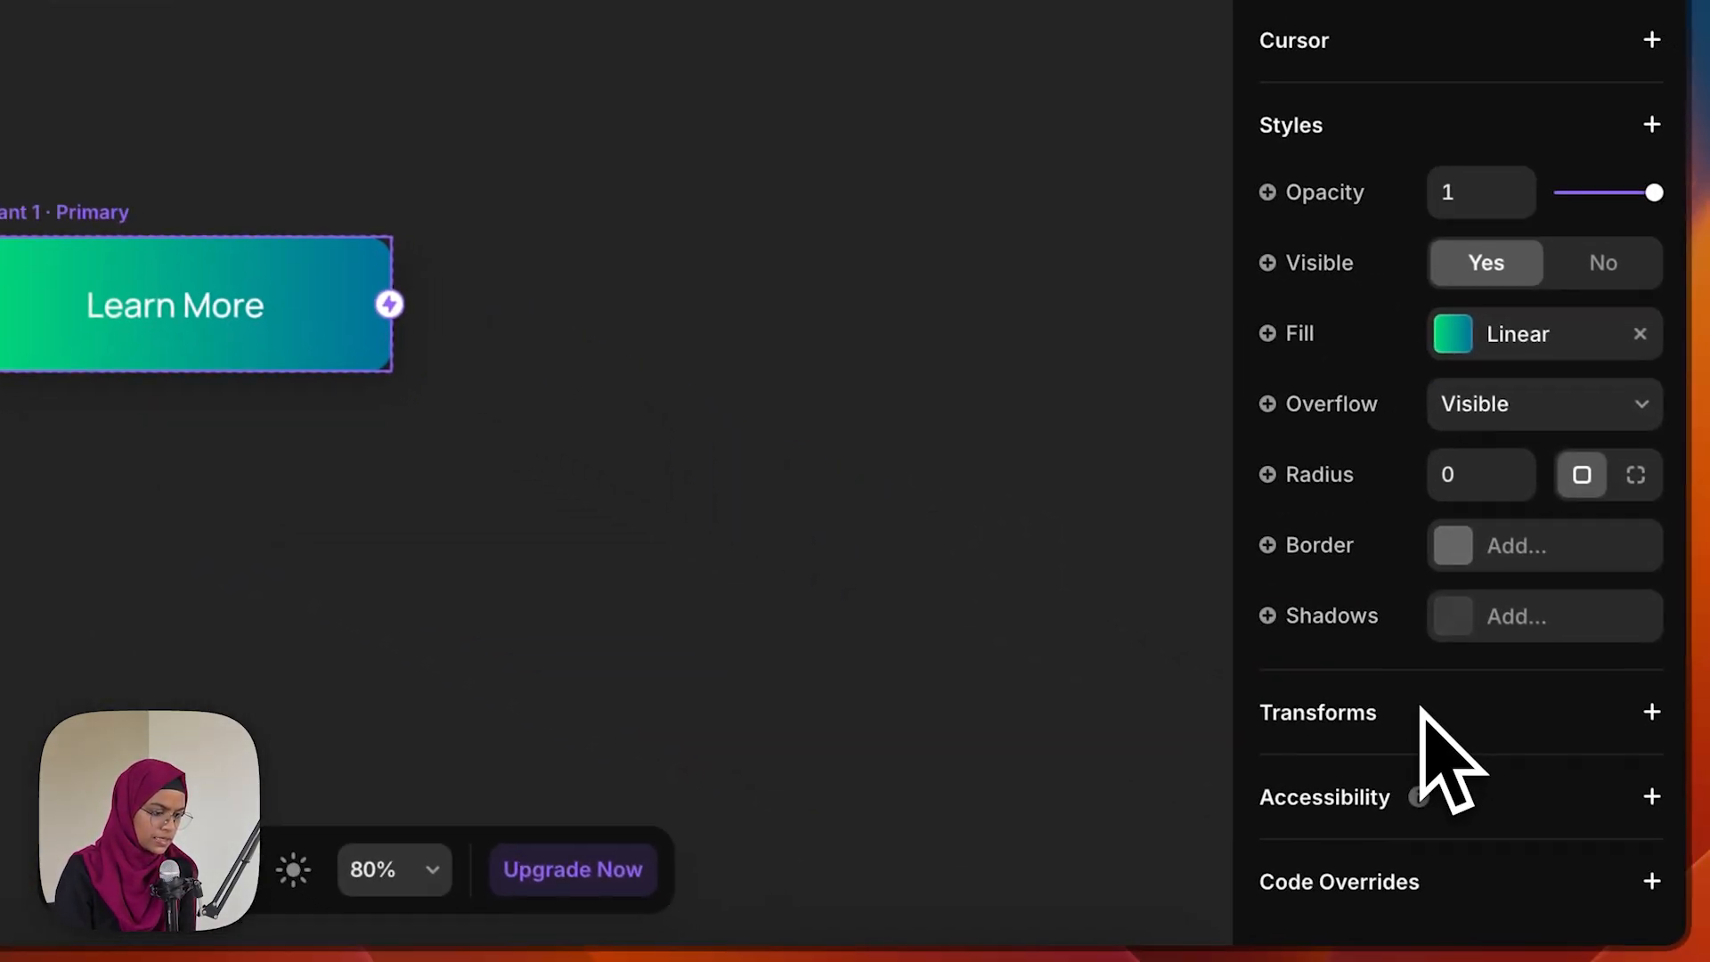
left_click(1644, 709)
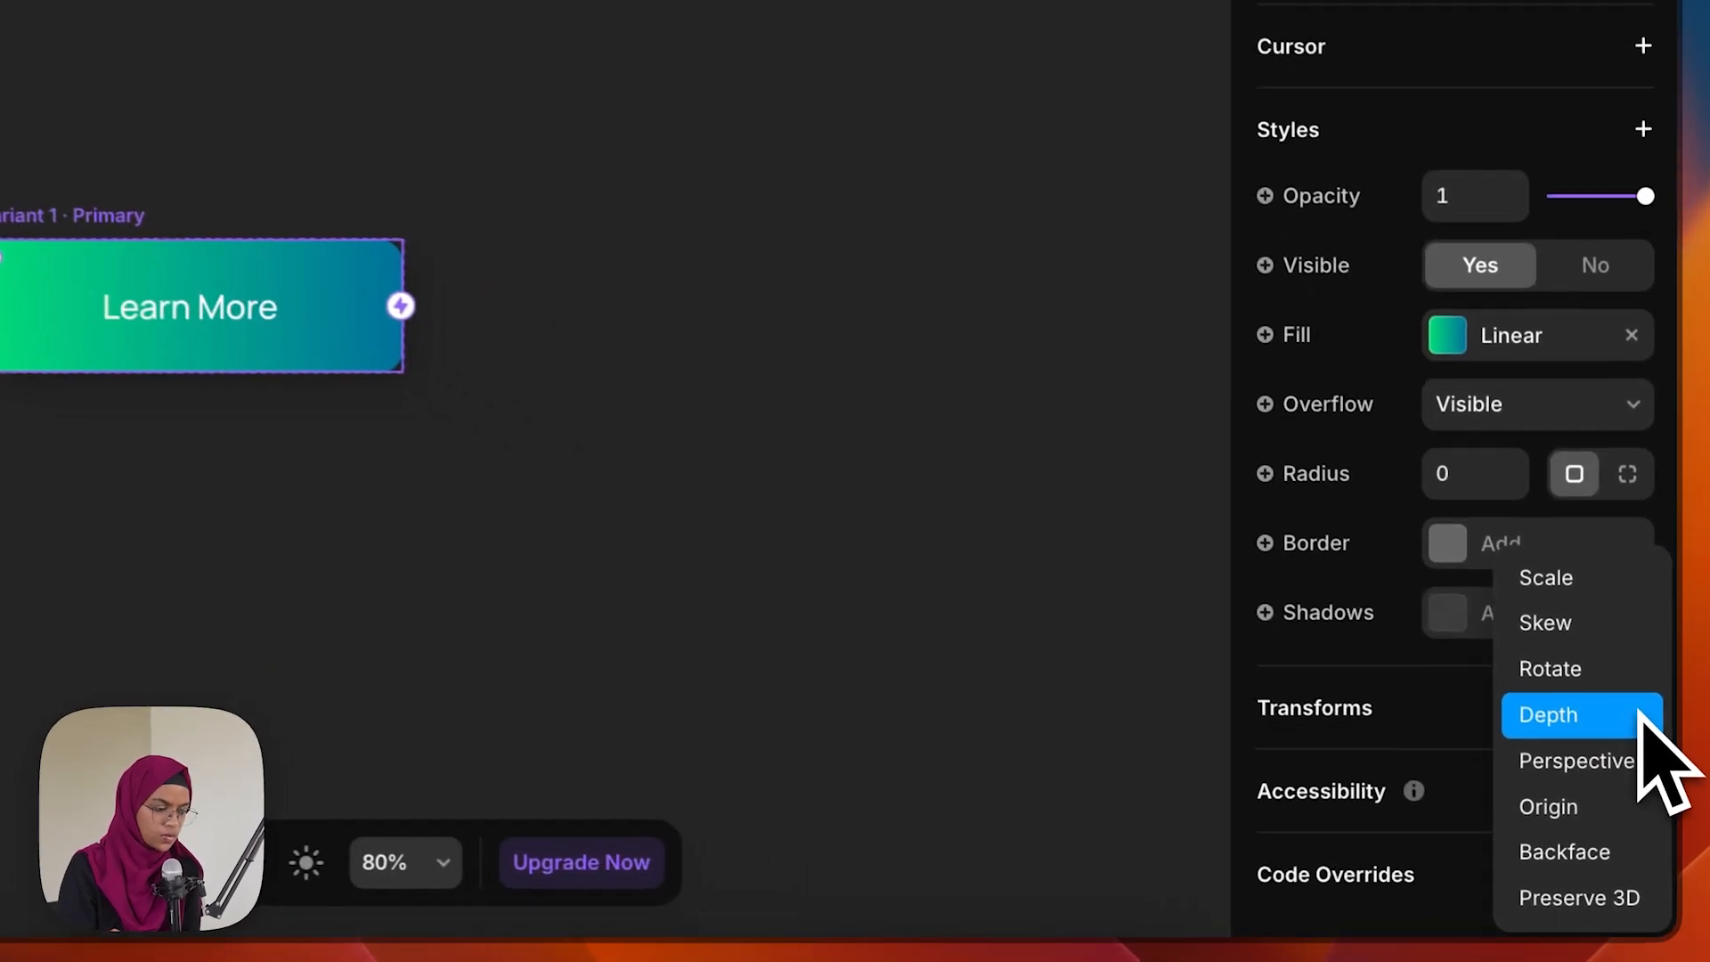
left_click(1578, 677)
left_click(1639, 710)
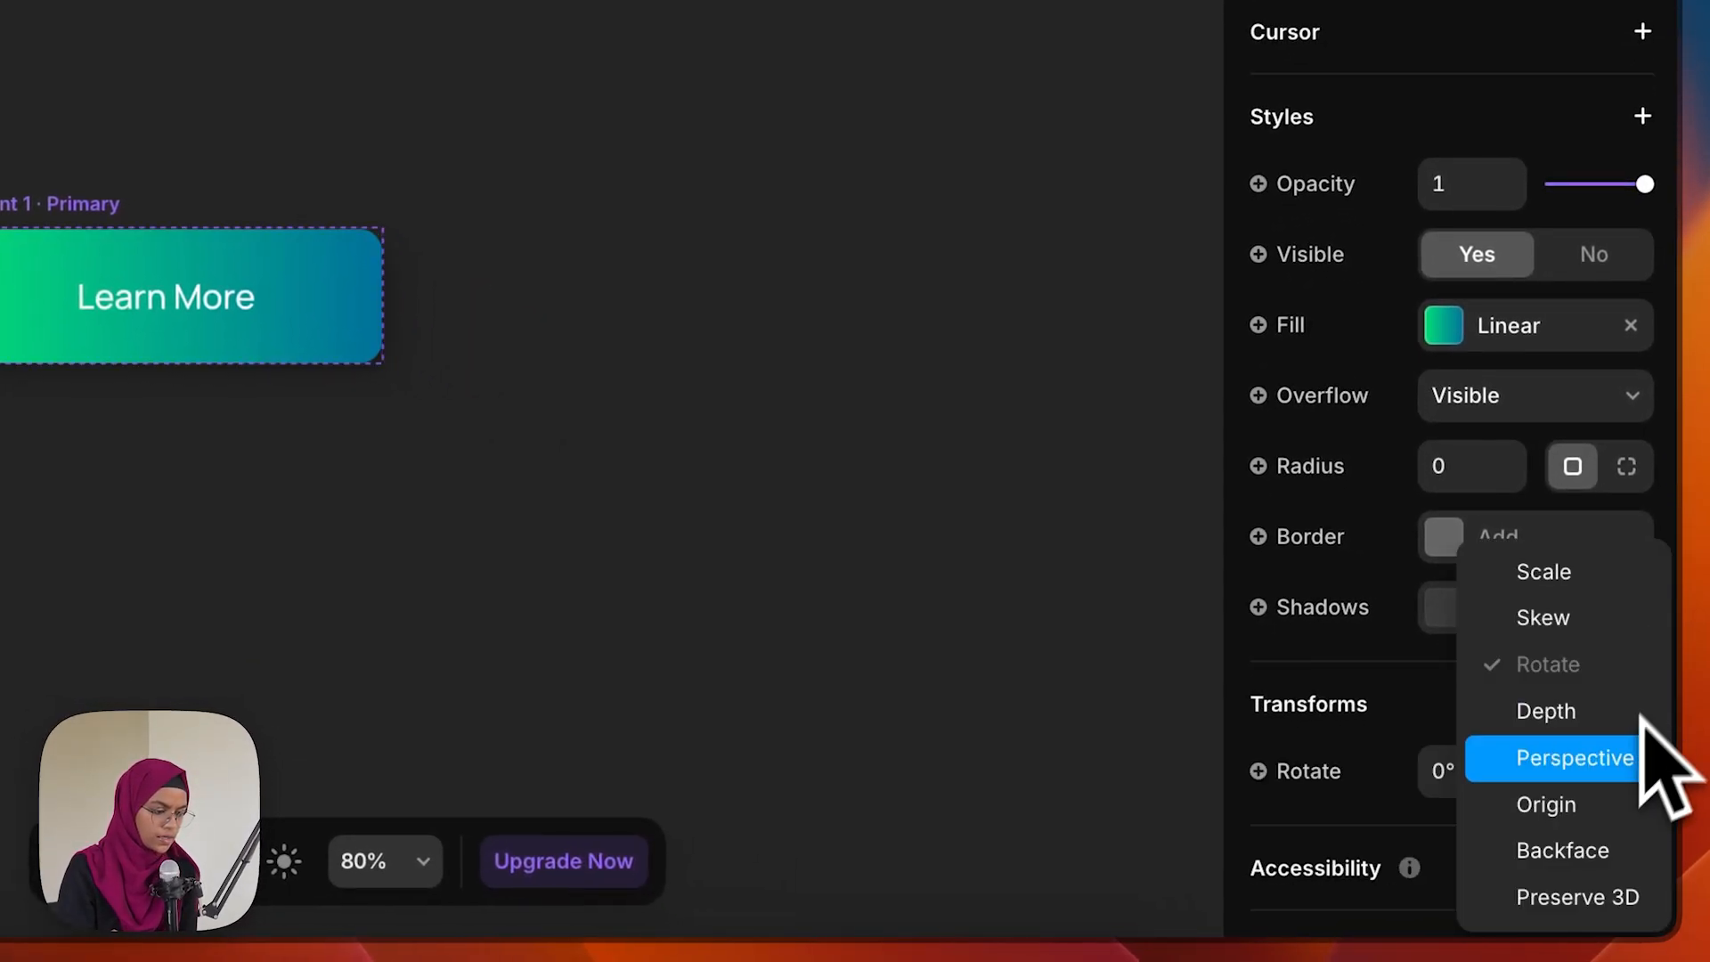
left_click(1603, 759)
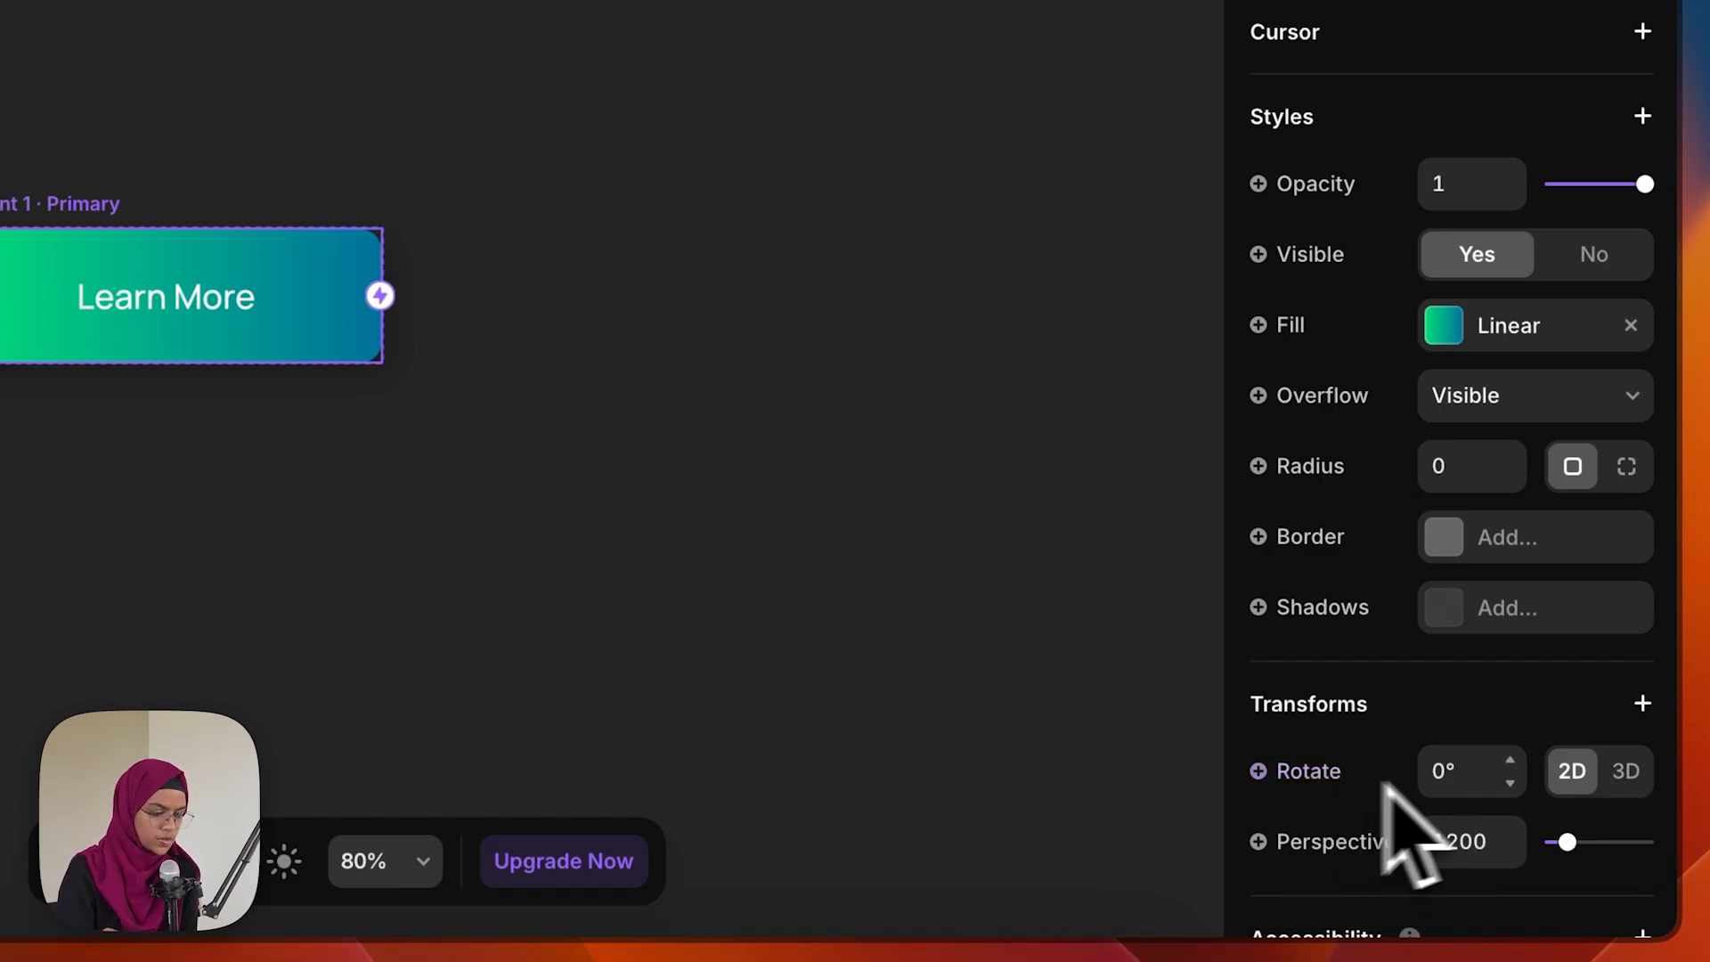
scroll(1462, 821, "down", 2)
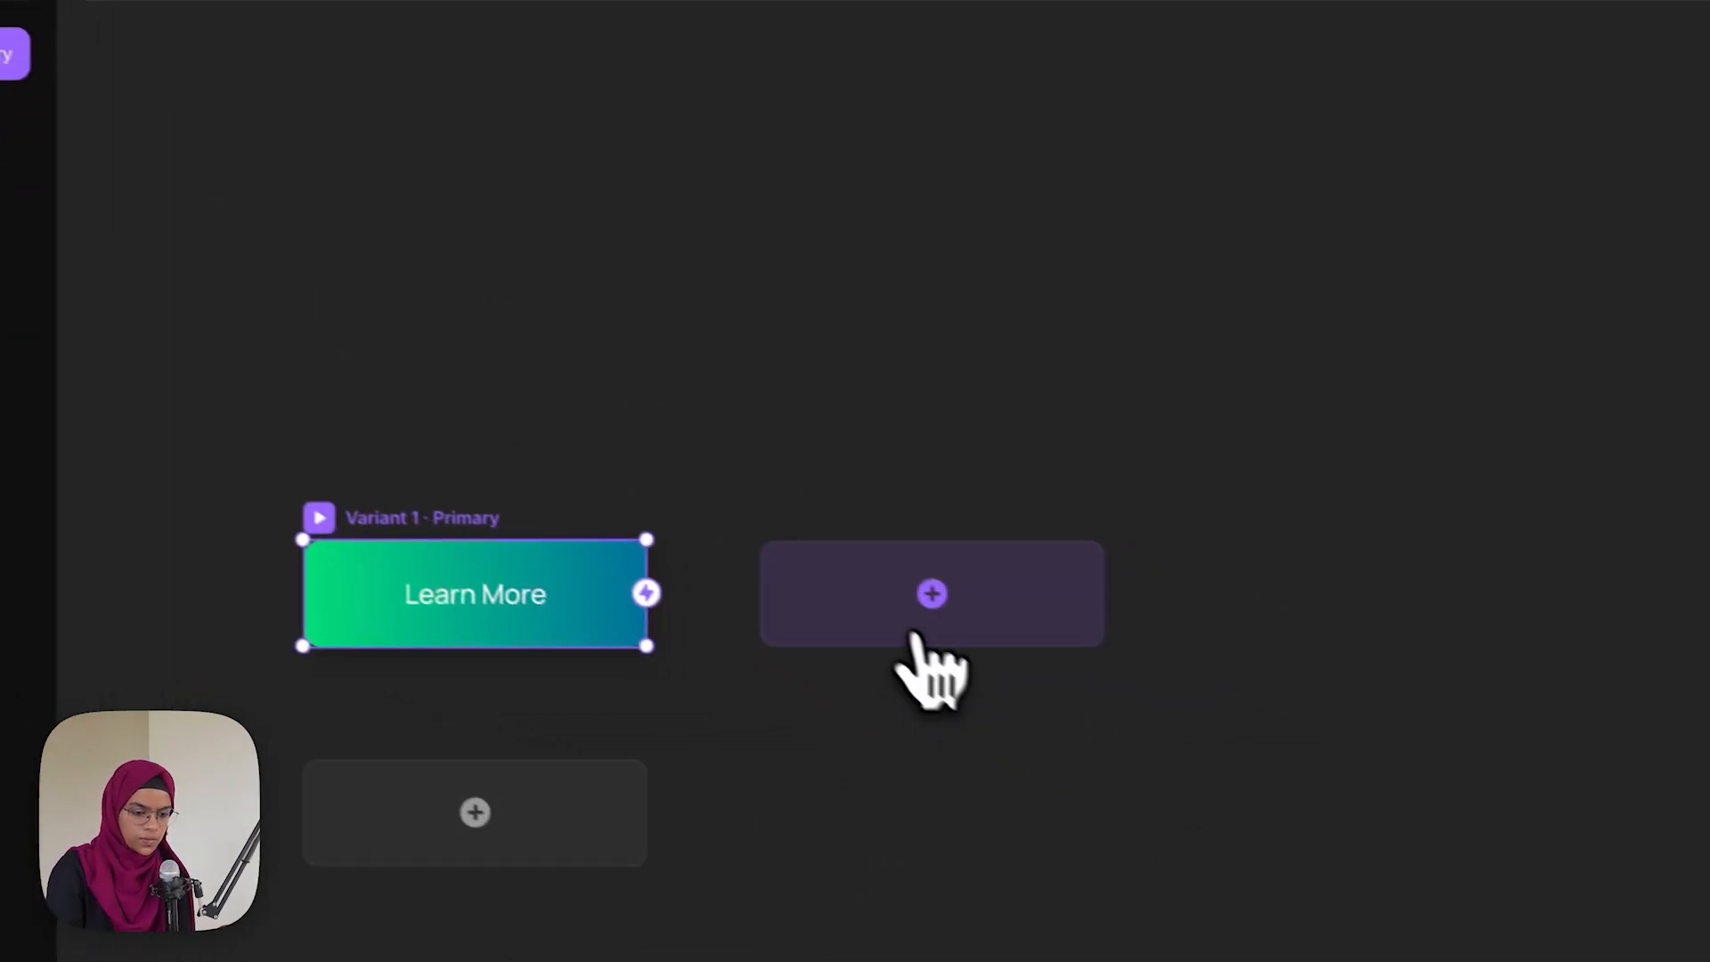
Add a second variant and set its stack's 3D rotation to 15° on X and -15° on Y
left_click(1126, 556)
left_click(89, 263)
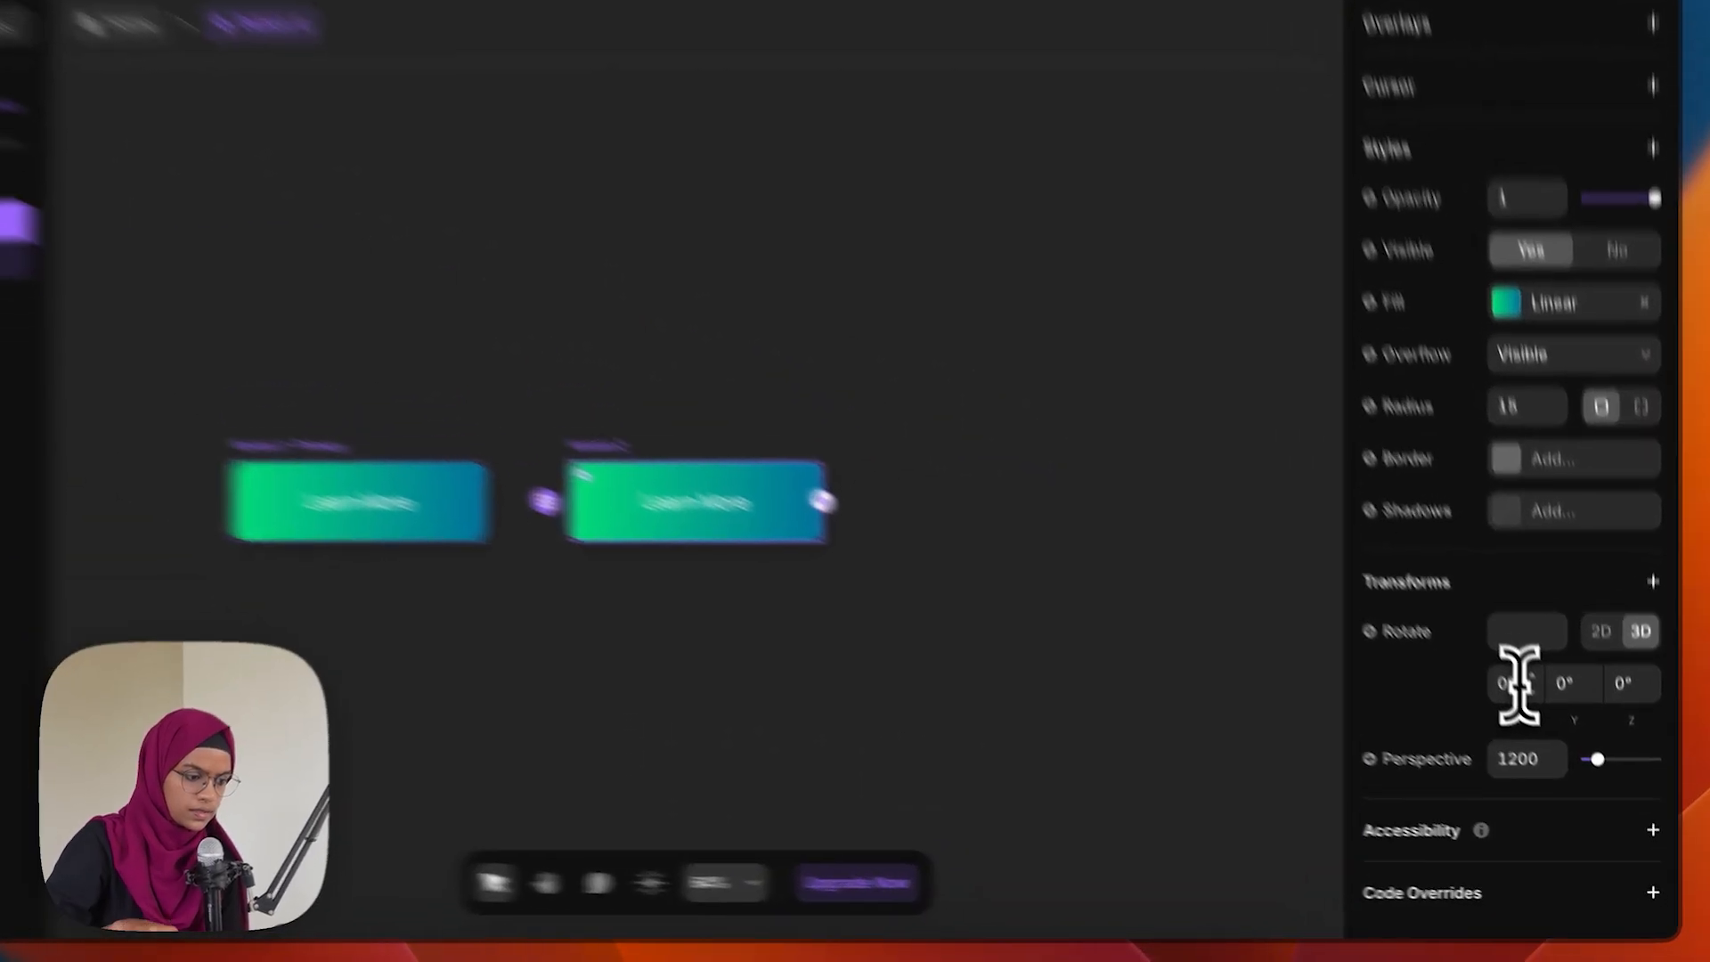
left_click(1515, 684)
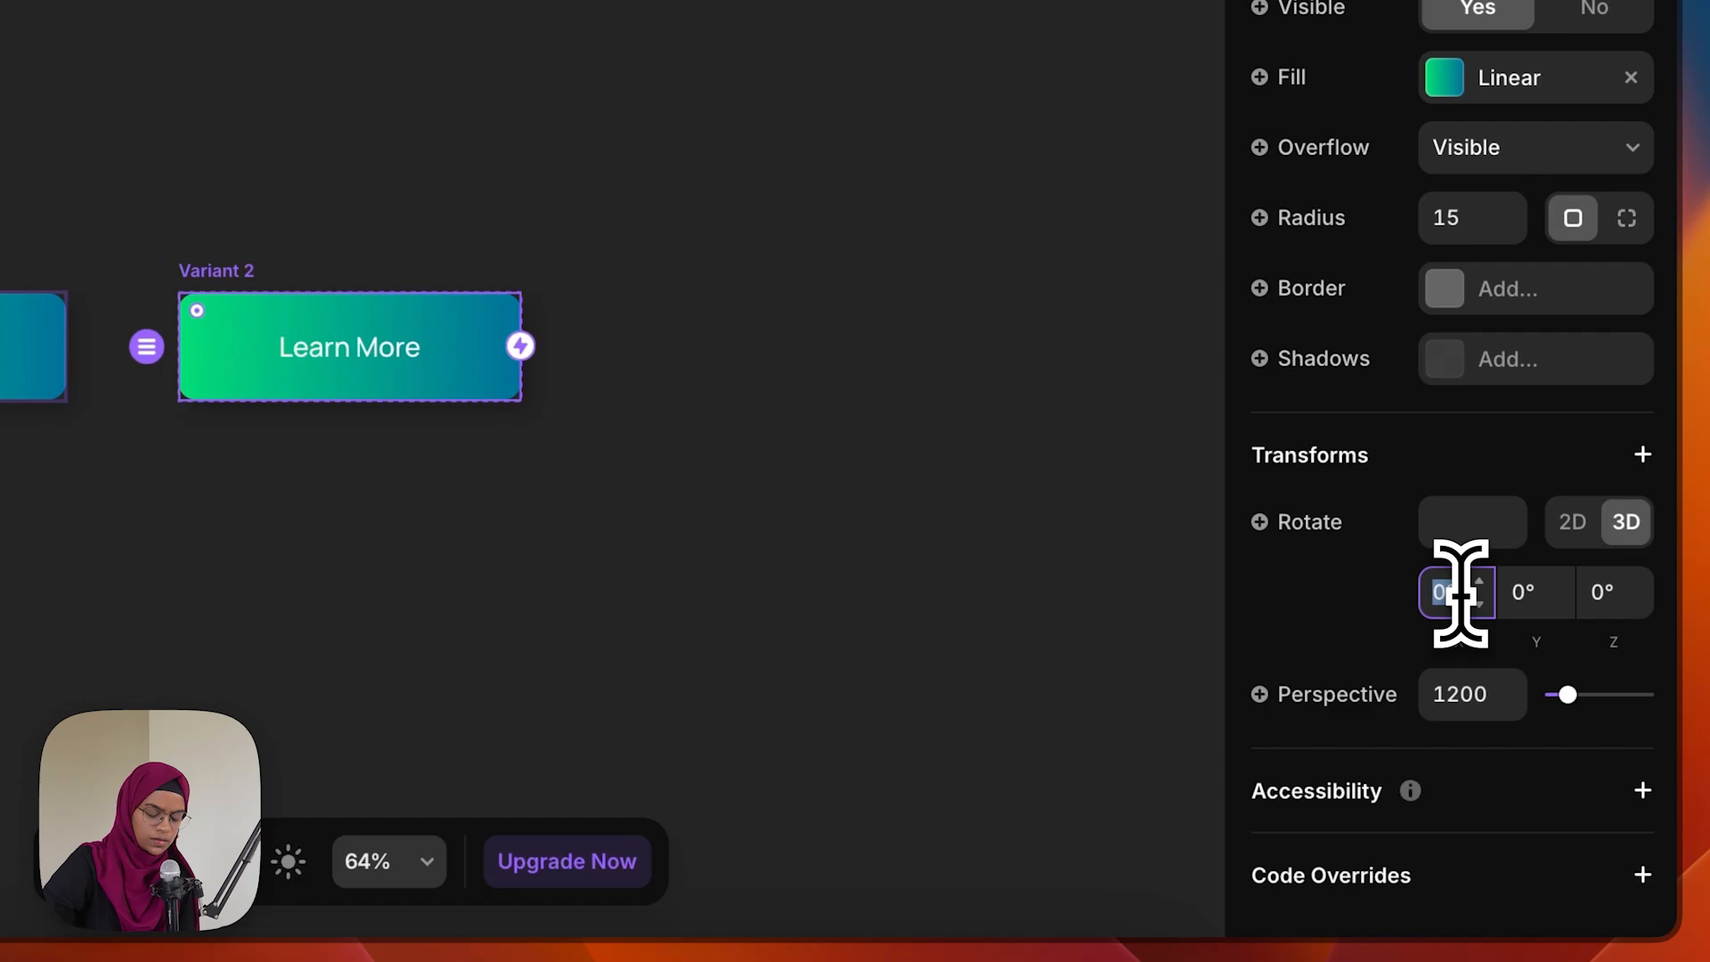
type("15")
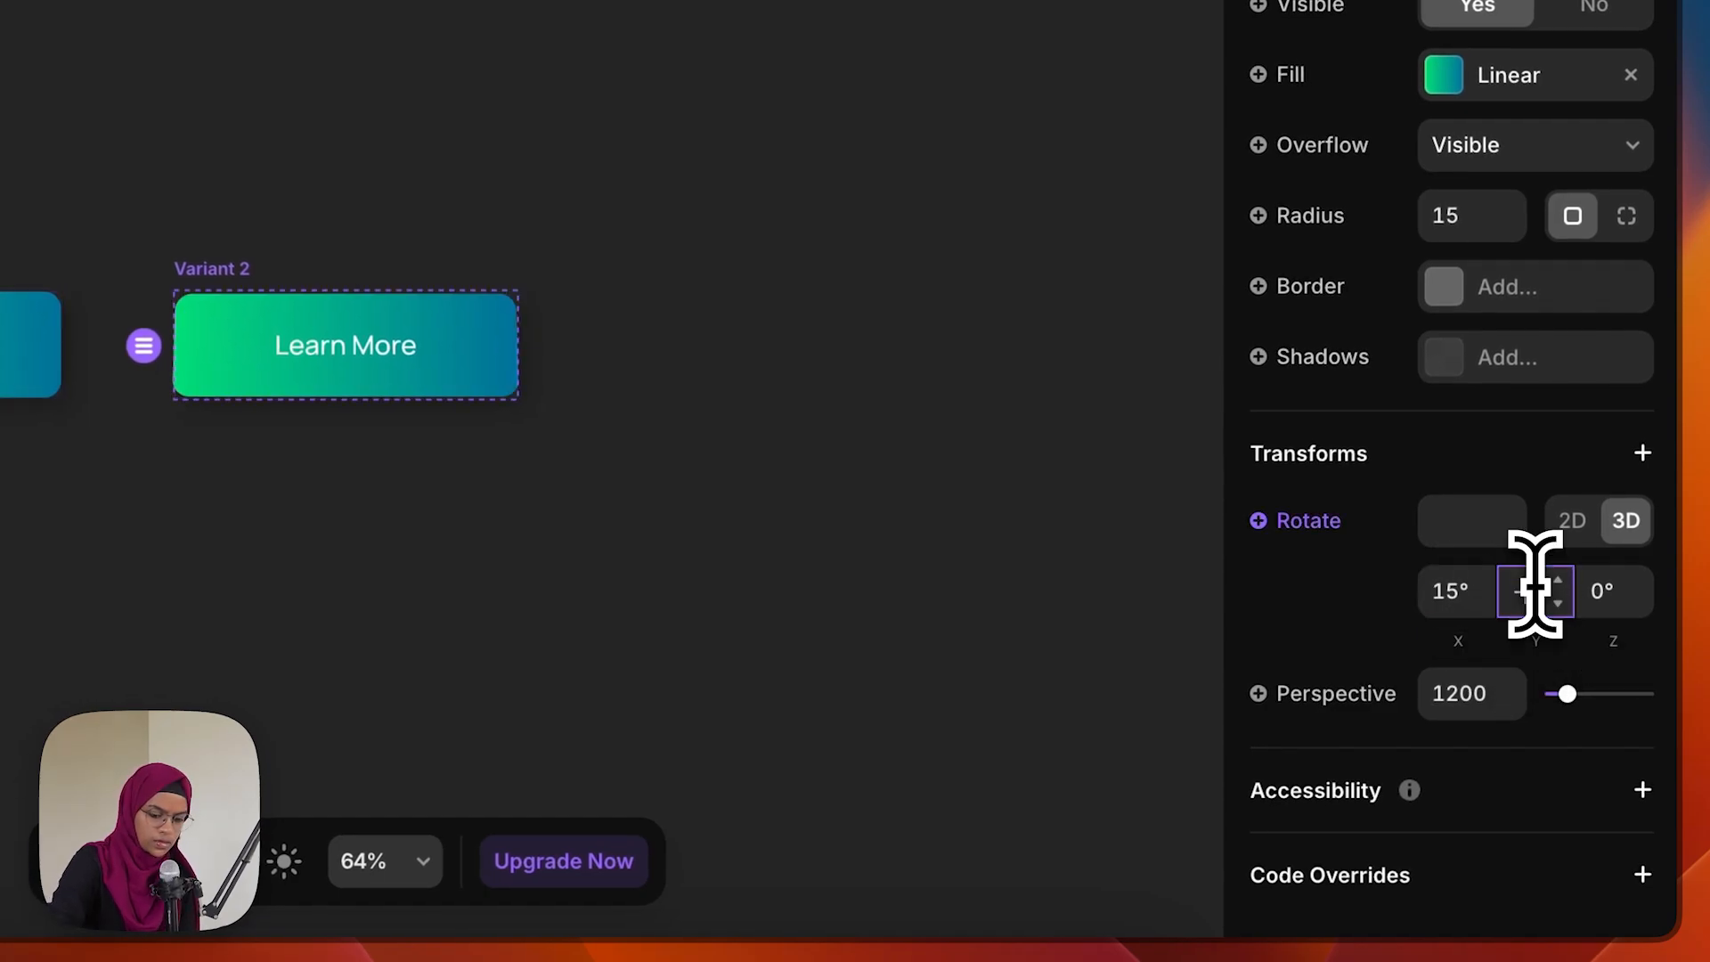
left_click(1534, 584)
type("-15")
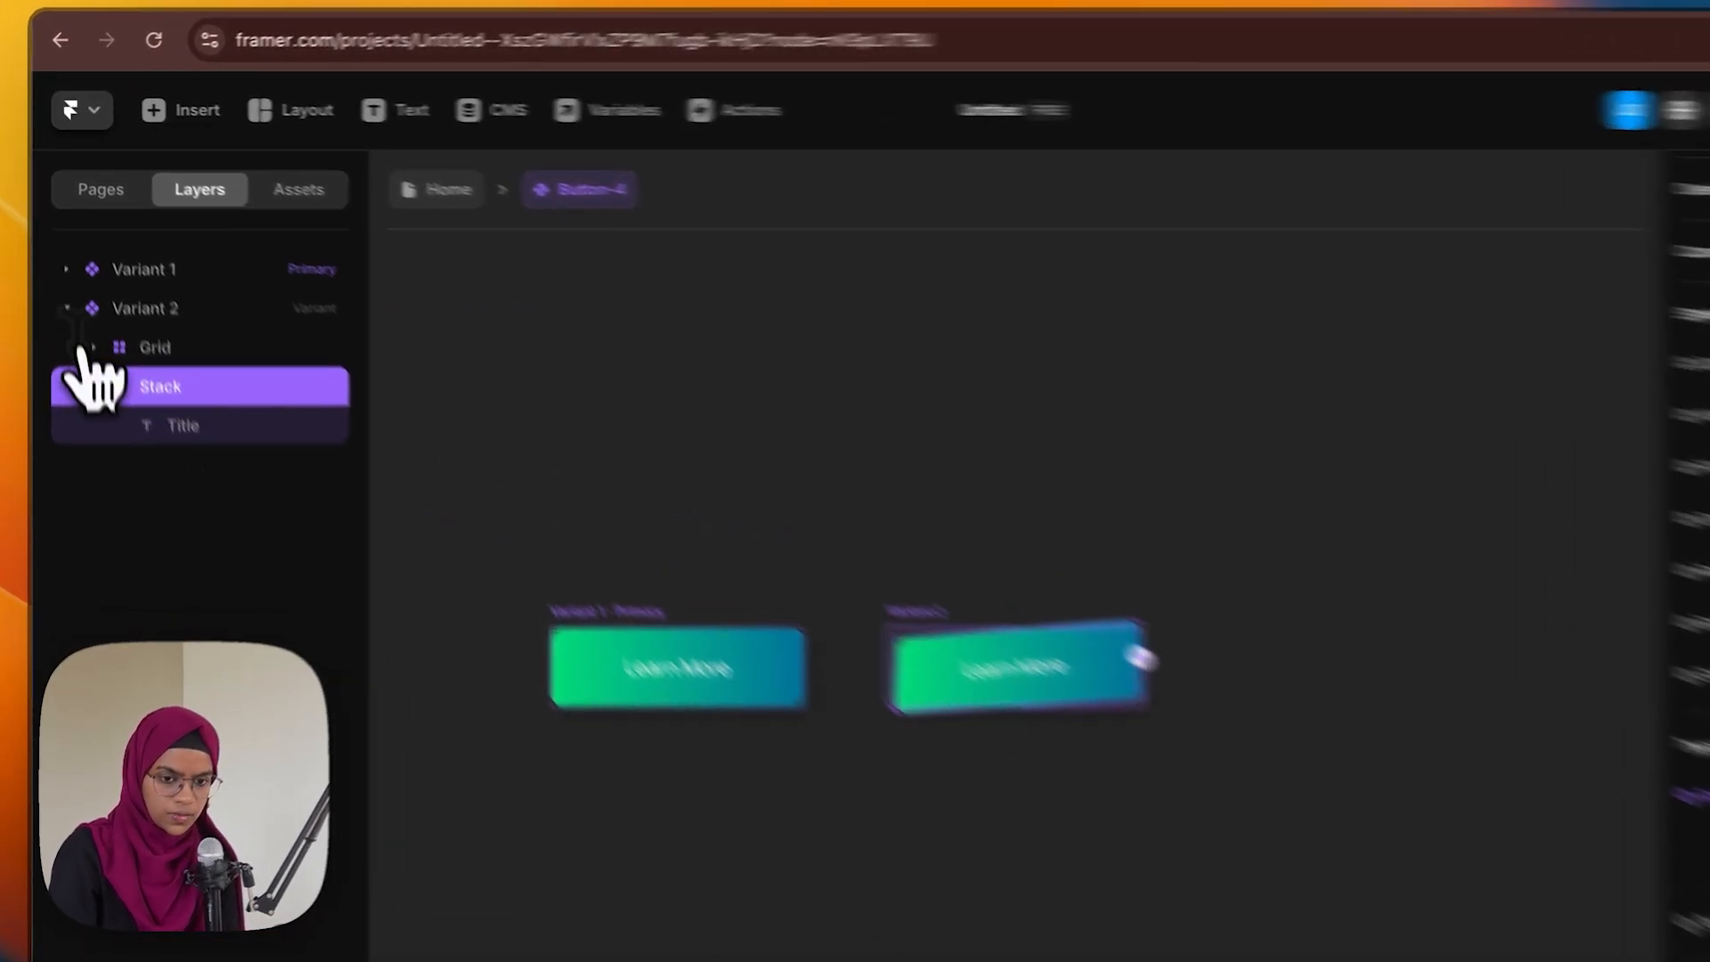
Add a third variant from Variant 2 and set its stack's Y rotation to 15°
left_click(60, 271)
left_click(127, 272)
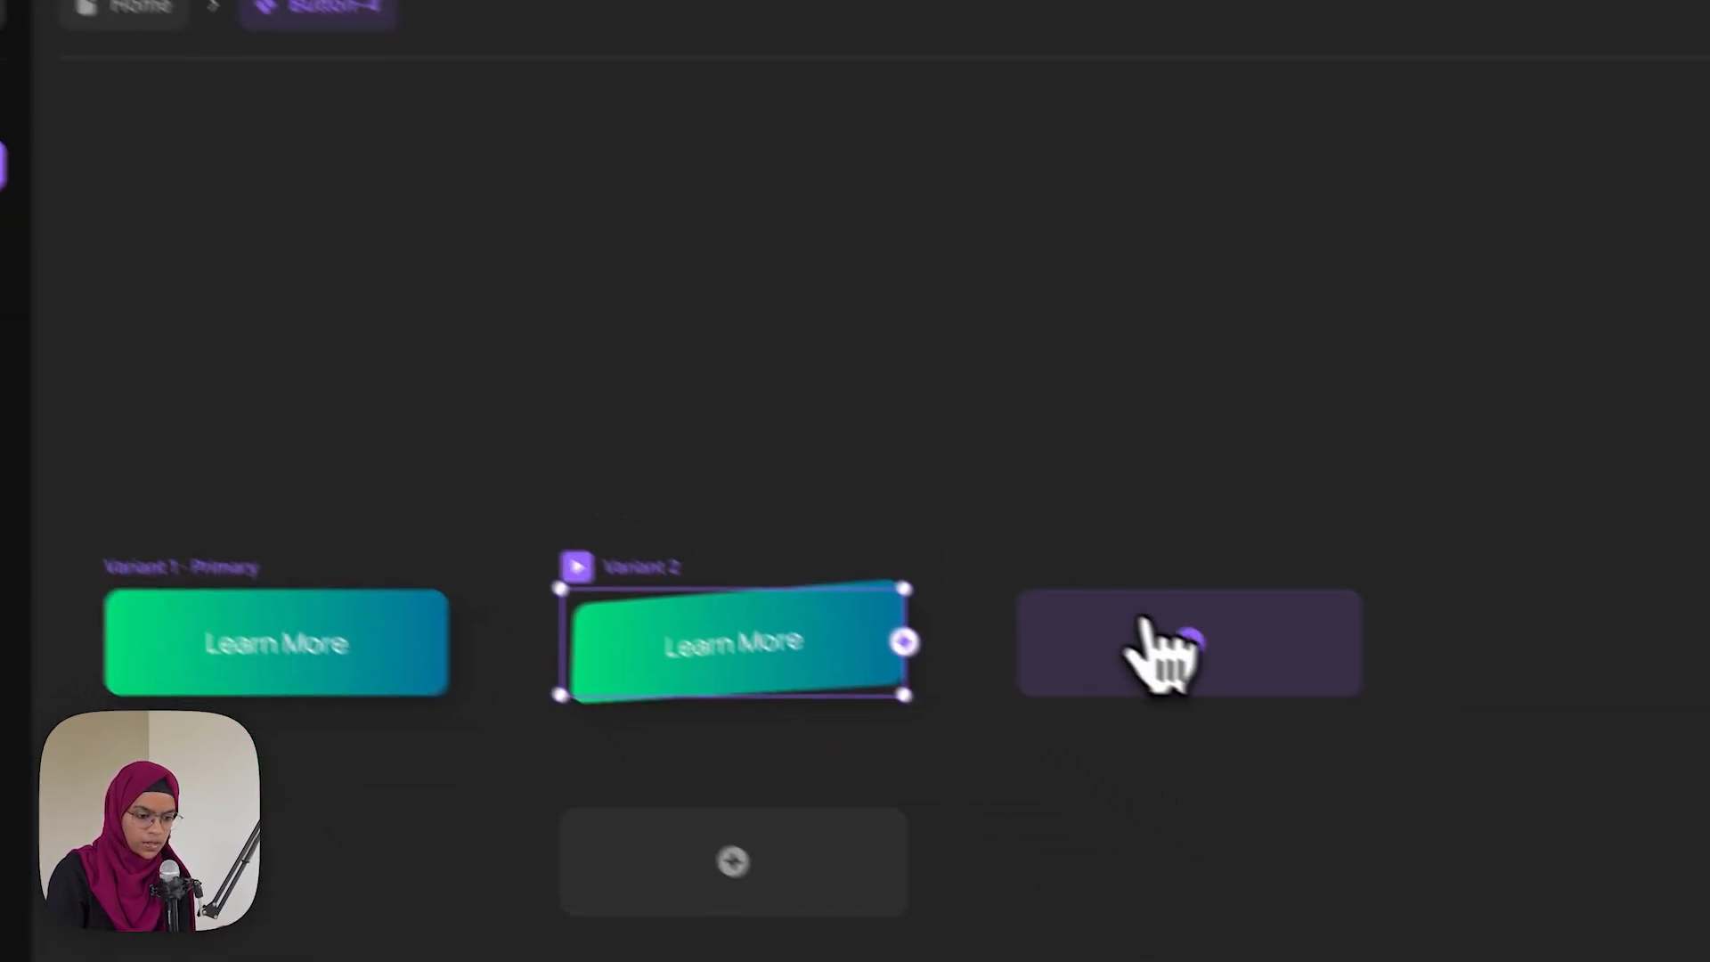
left_click(1149, 628)
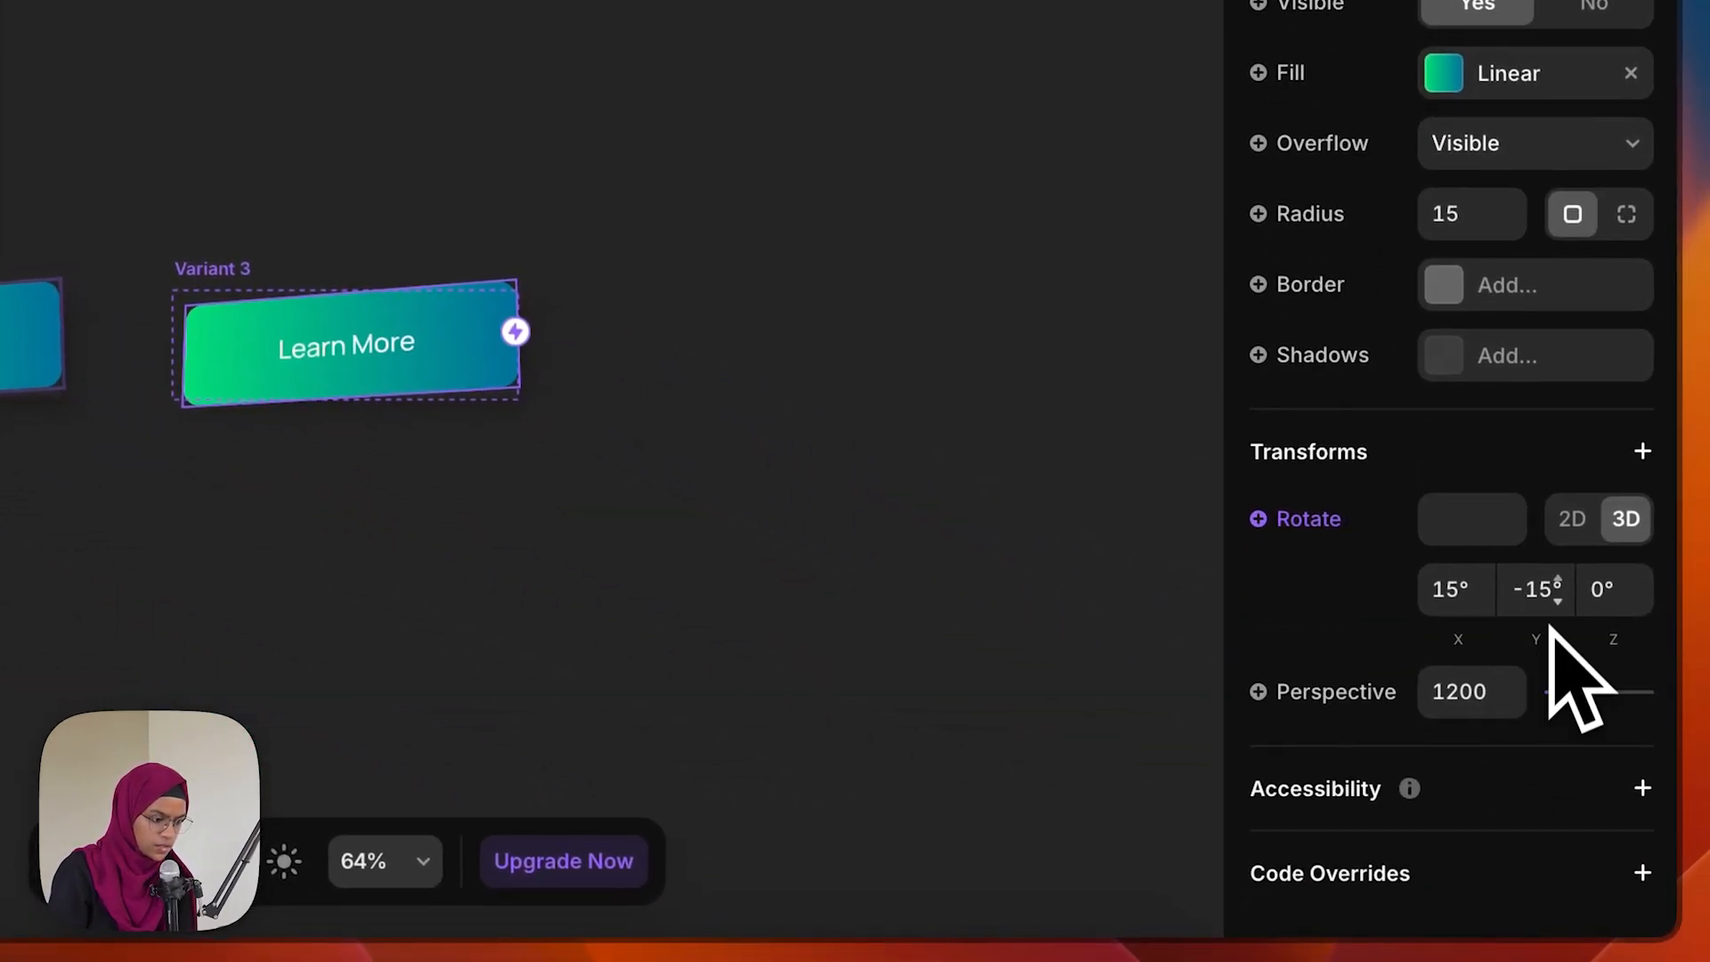
left_click(1535, 590)
type("1")
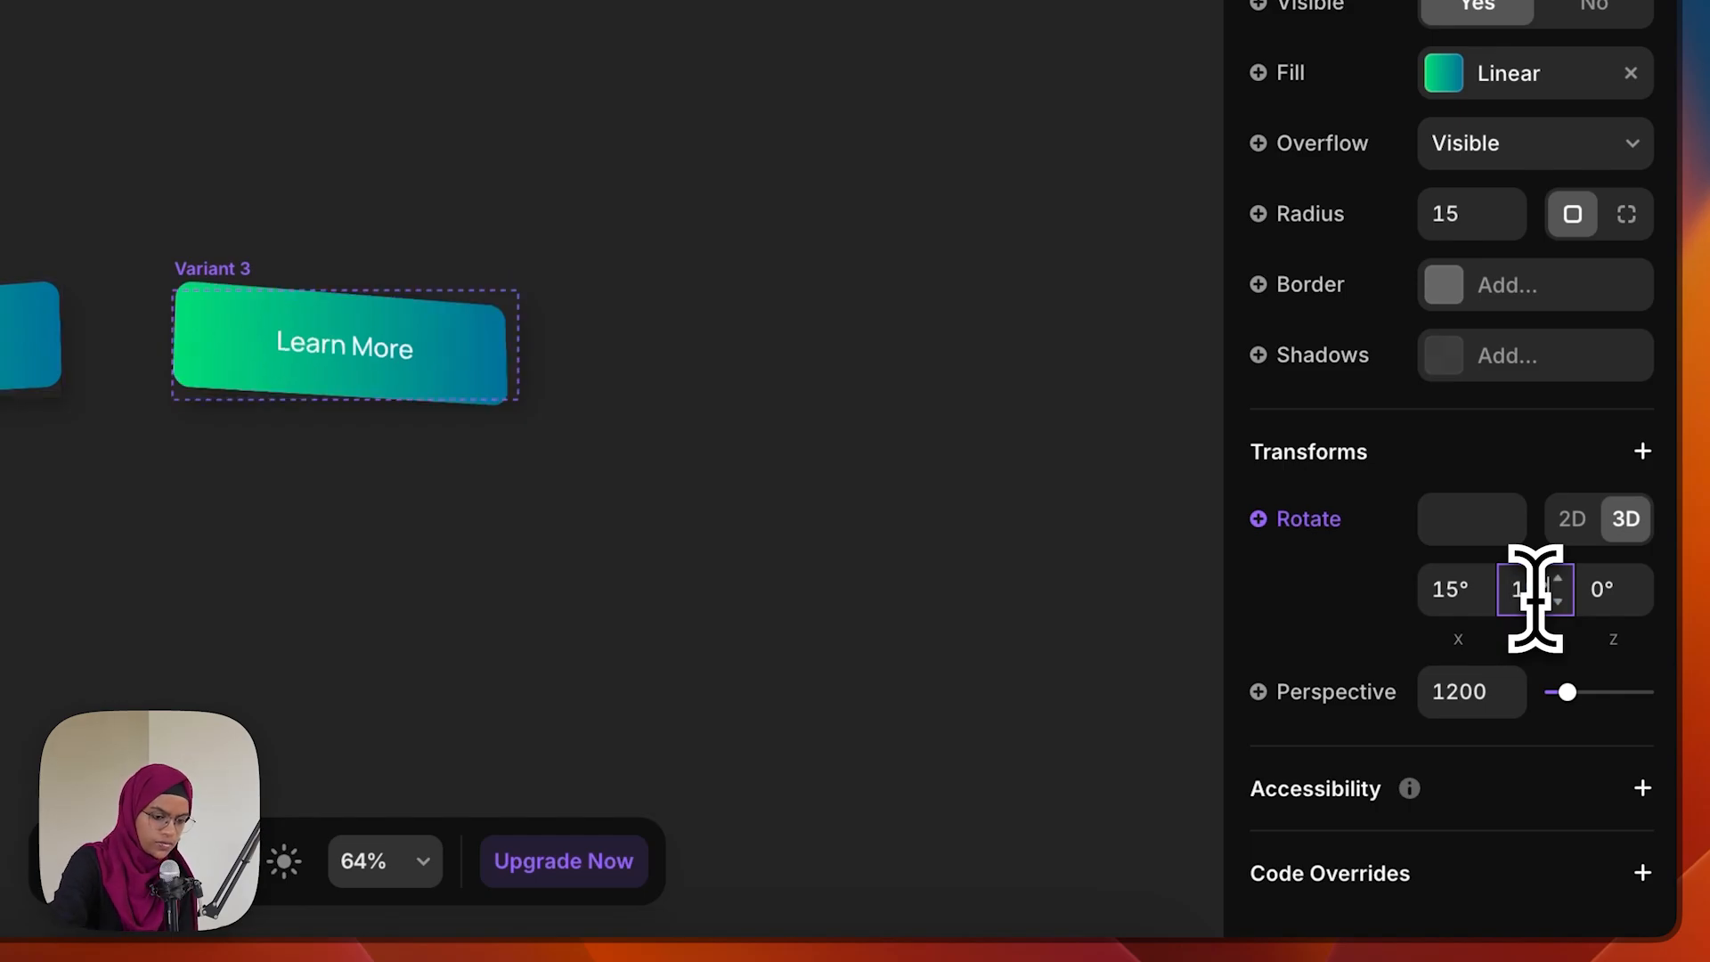
type("5")
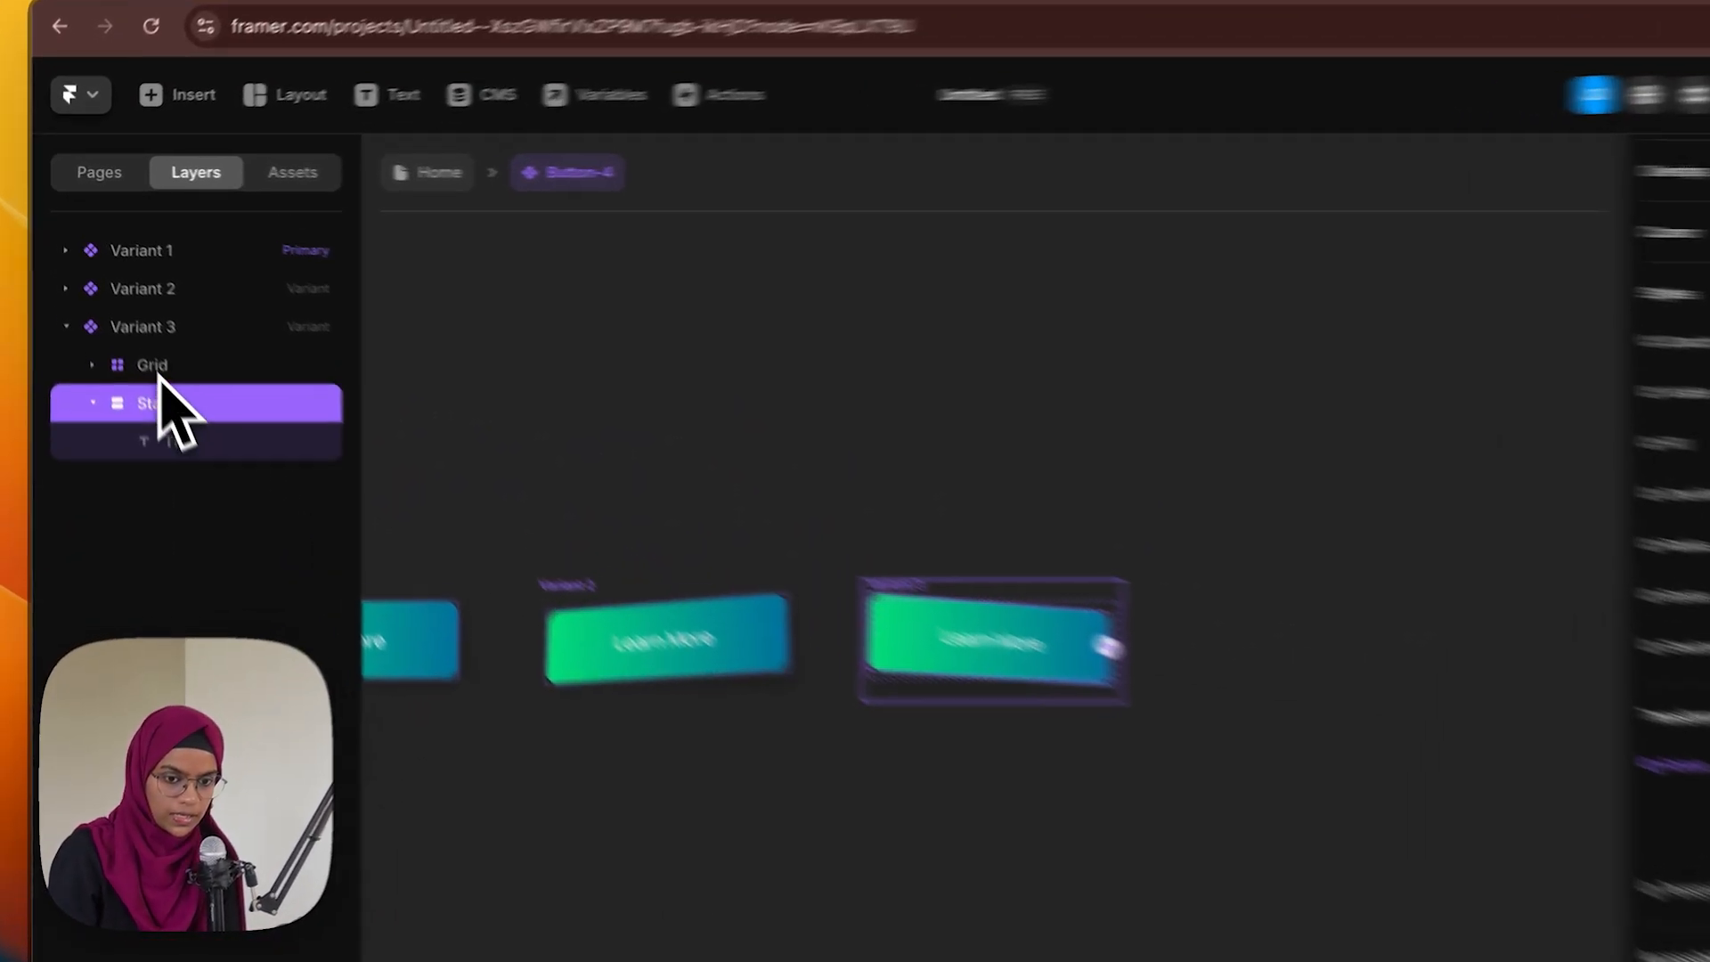
Add a fourth variant from Variant 3 and set its stack's X and Y rotations to -15° each
left_click(124, 305)
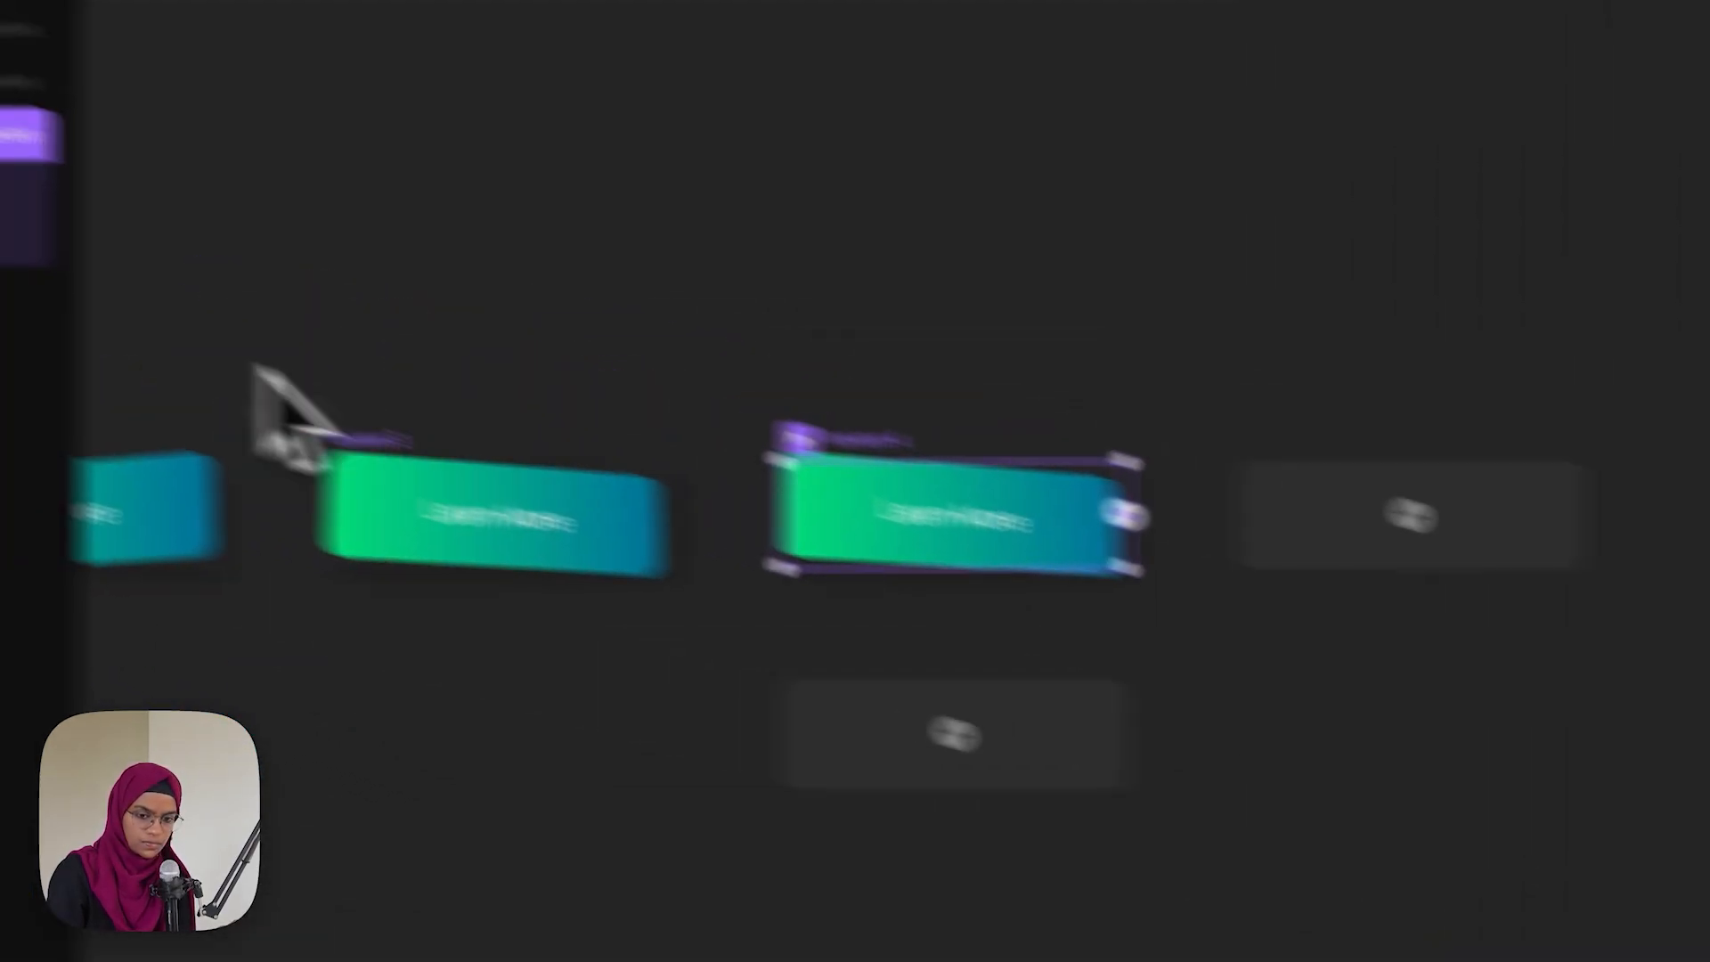
left_click(267, 349)
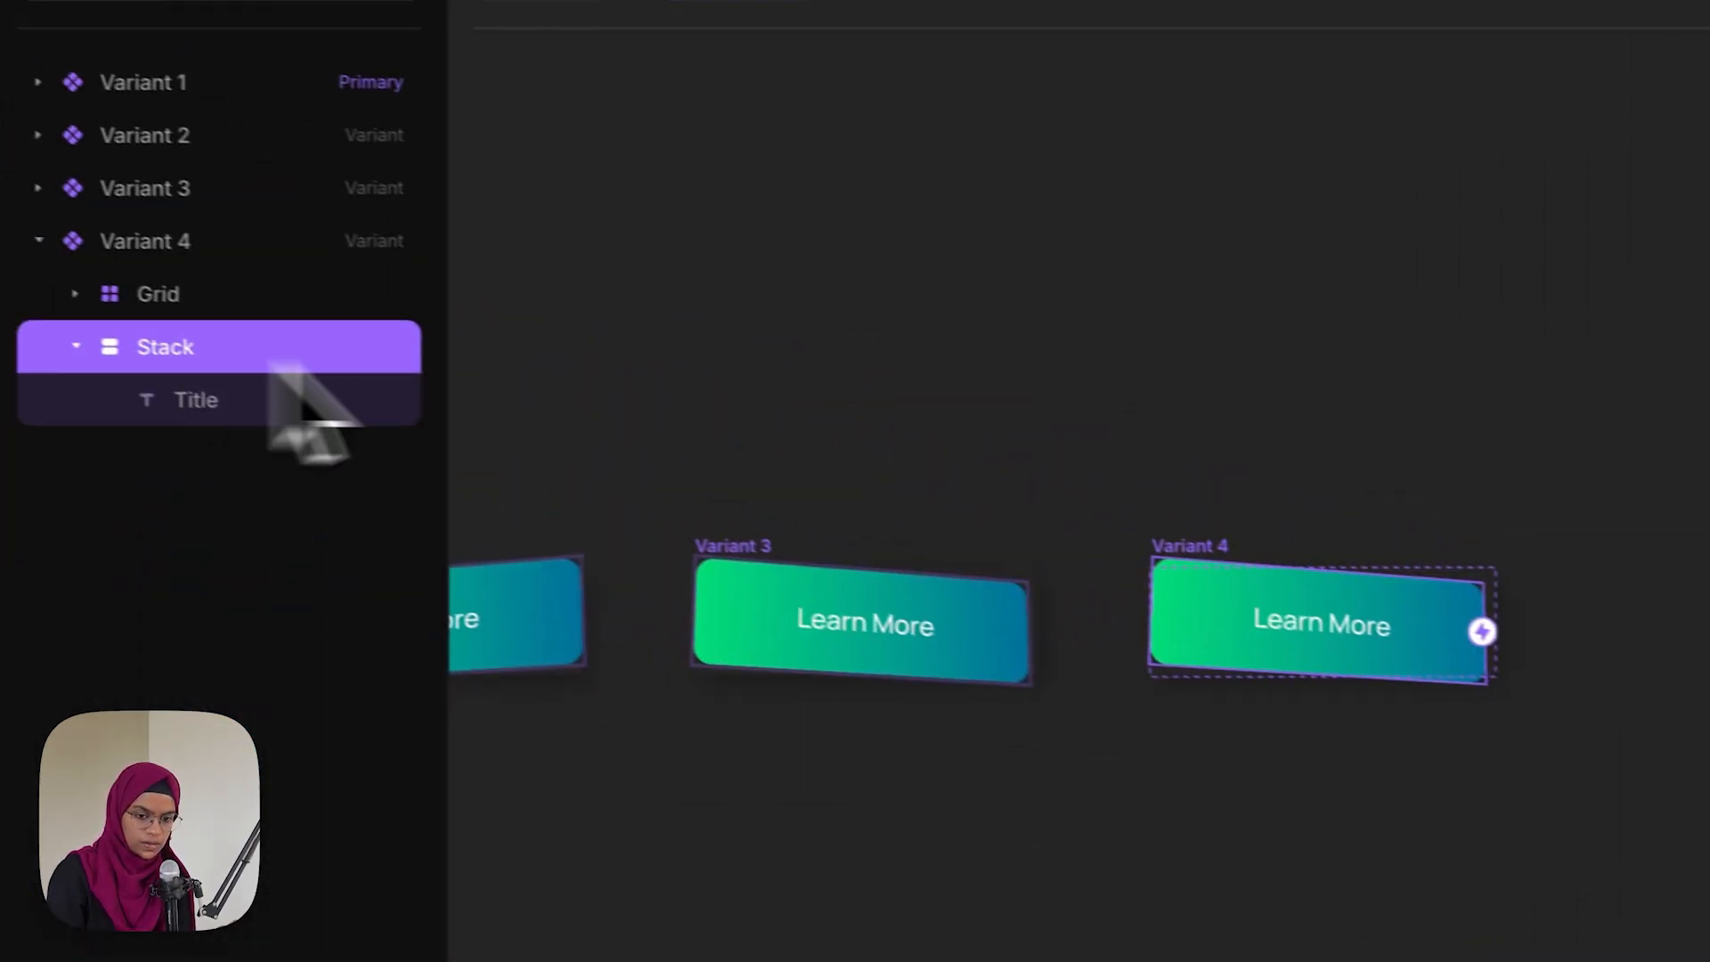
scroll(1575, 744, "down", 5)
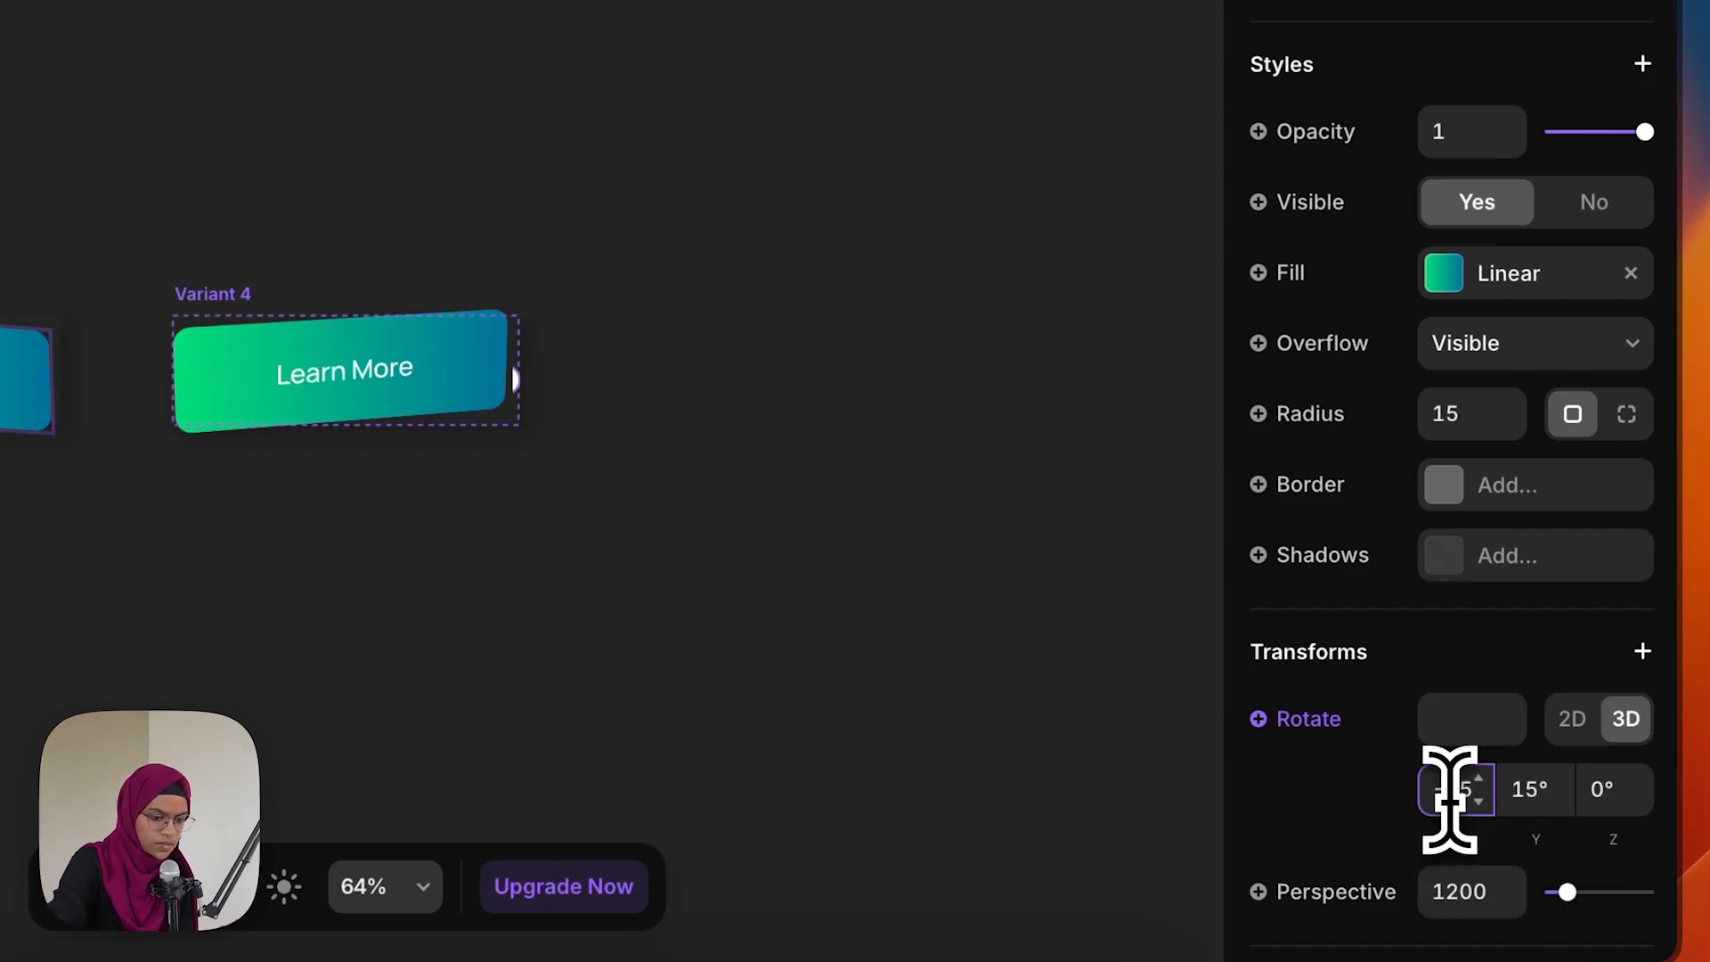
left_click(1529, 791)
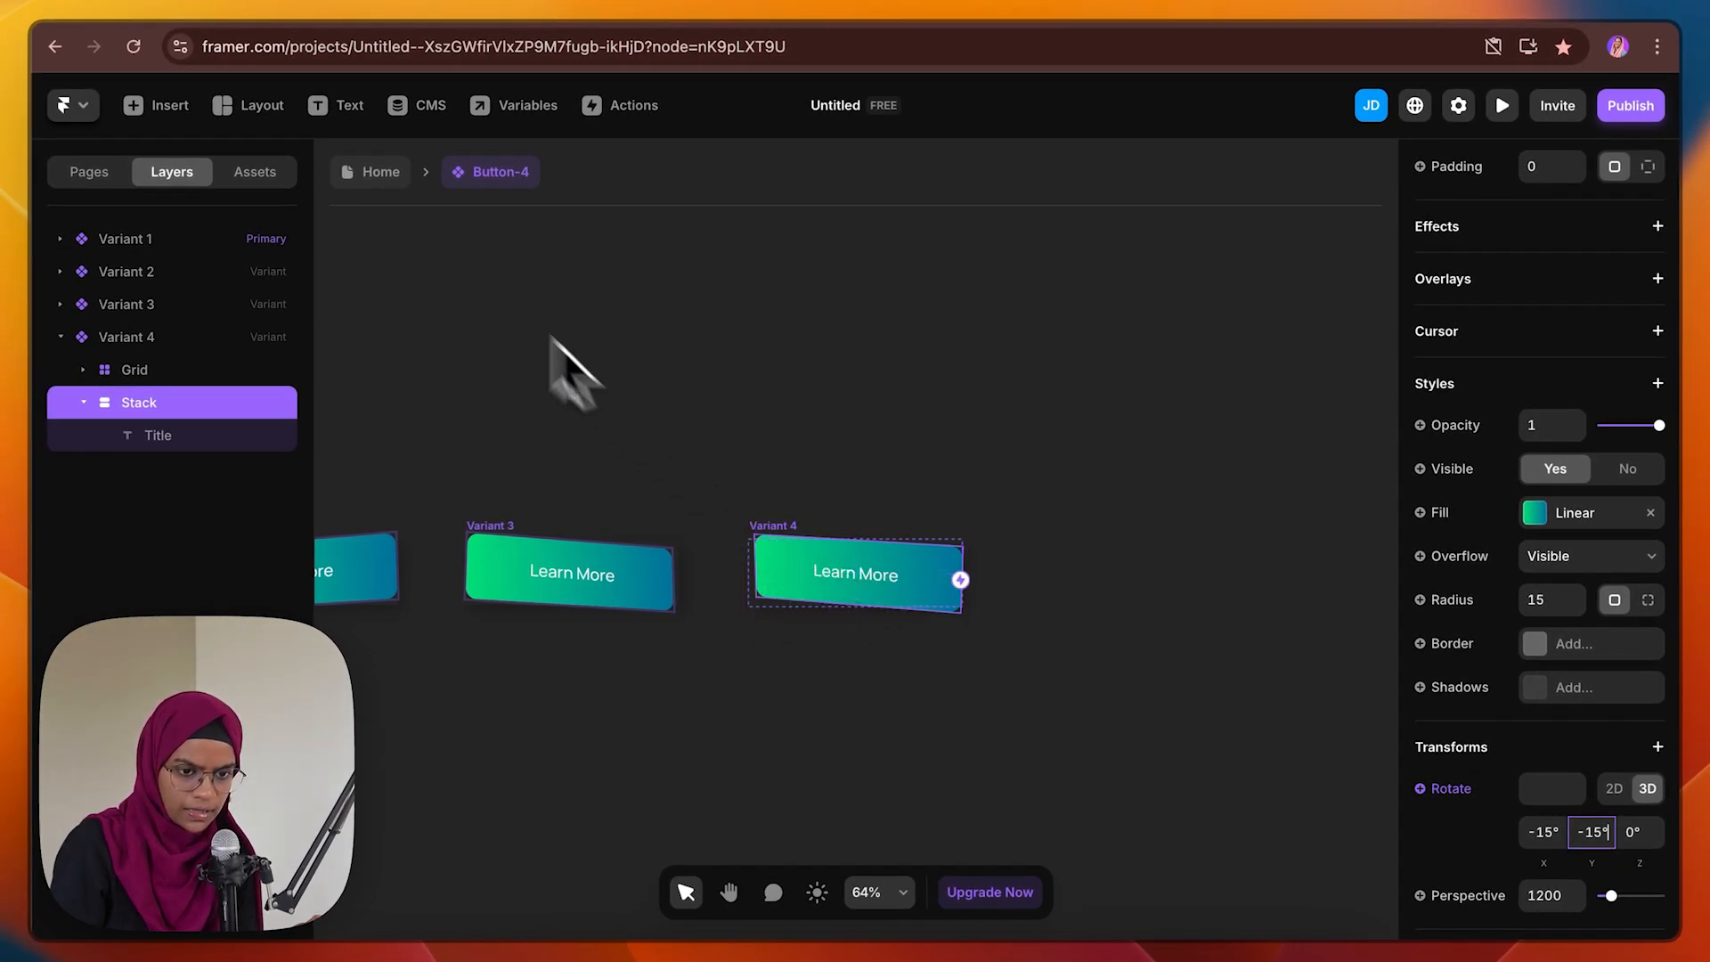
Add a fifth variant from Variant 4 and reverse the sign of its stack's Y rotation
left_click(125, 338)
left_click(60, 337)
left_click(1189, 592)
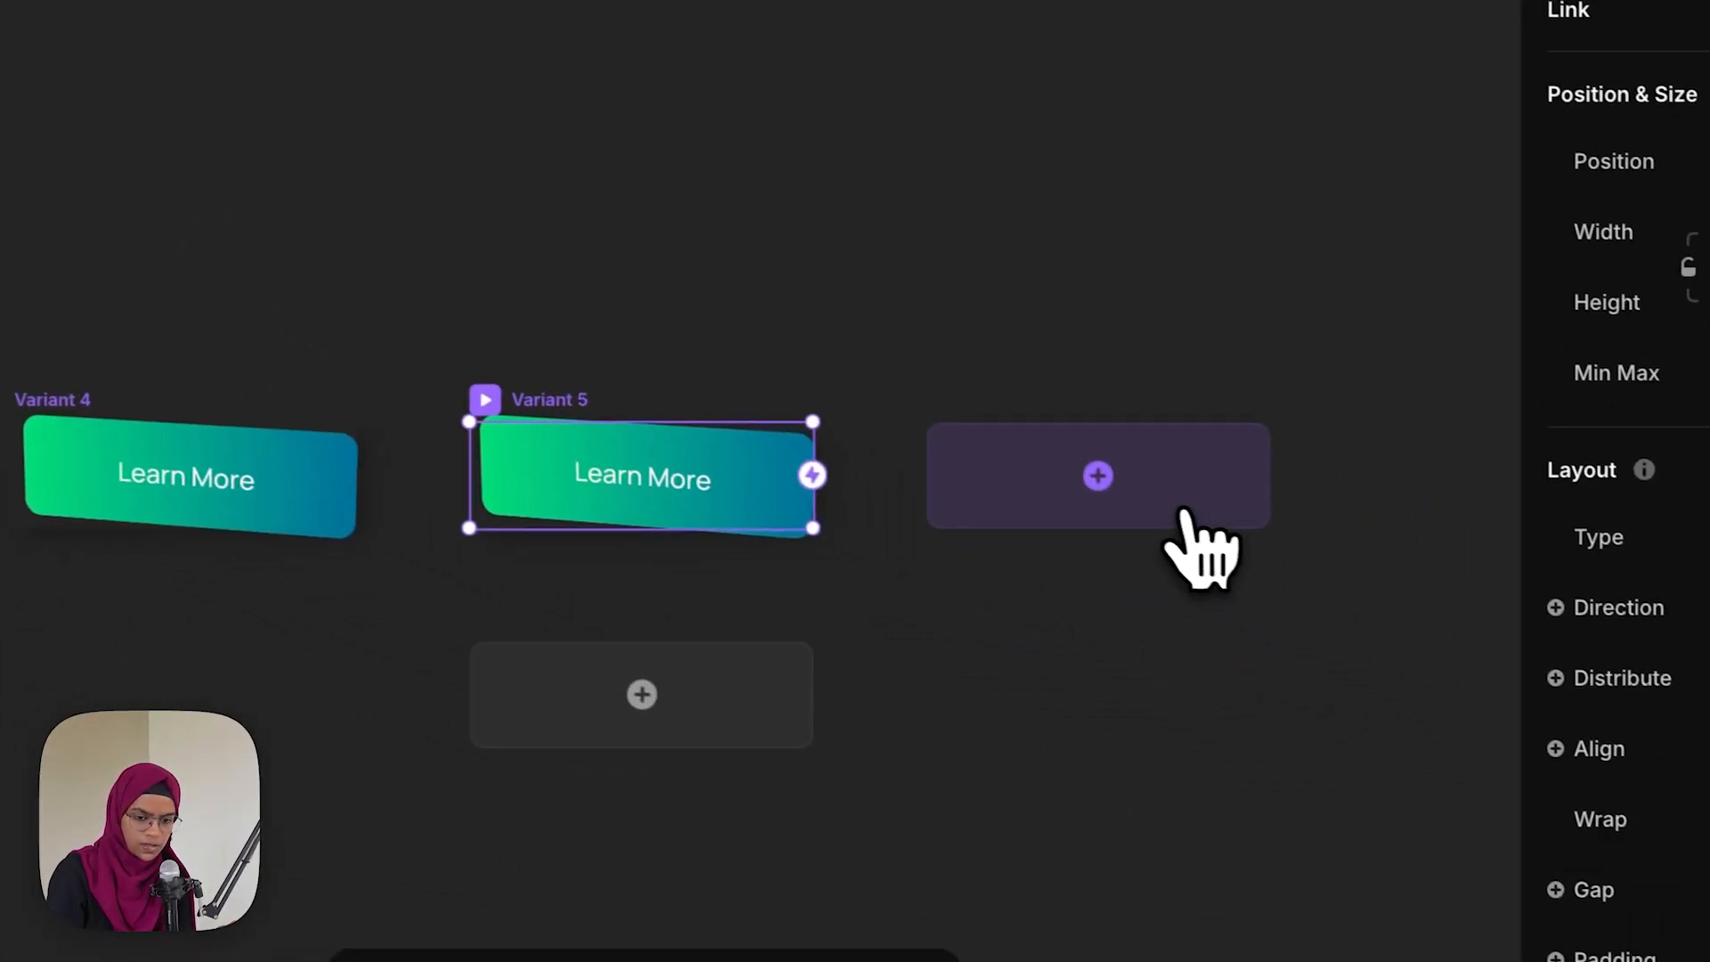
left_click(282, 458)
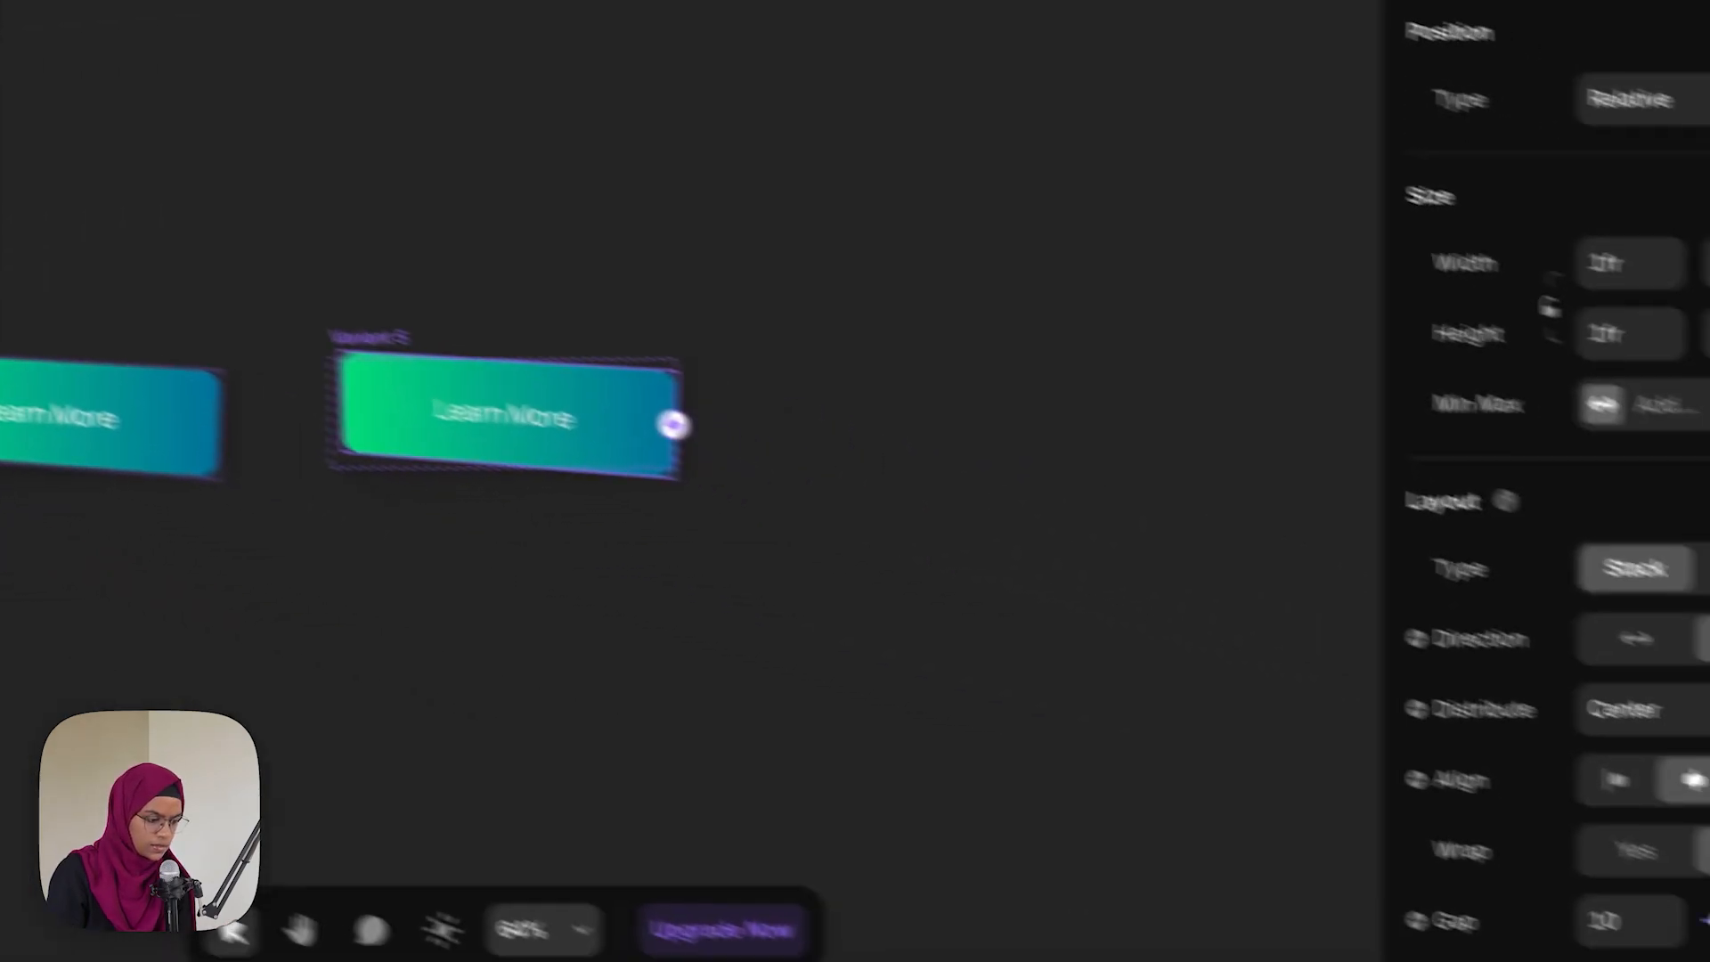
scroll(1630, 846, "down", 10)
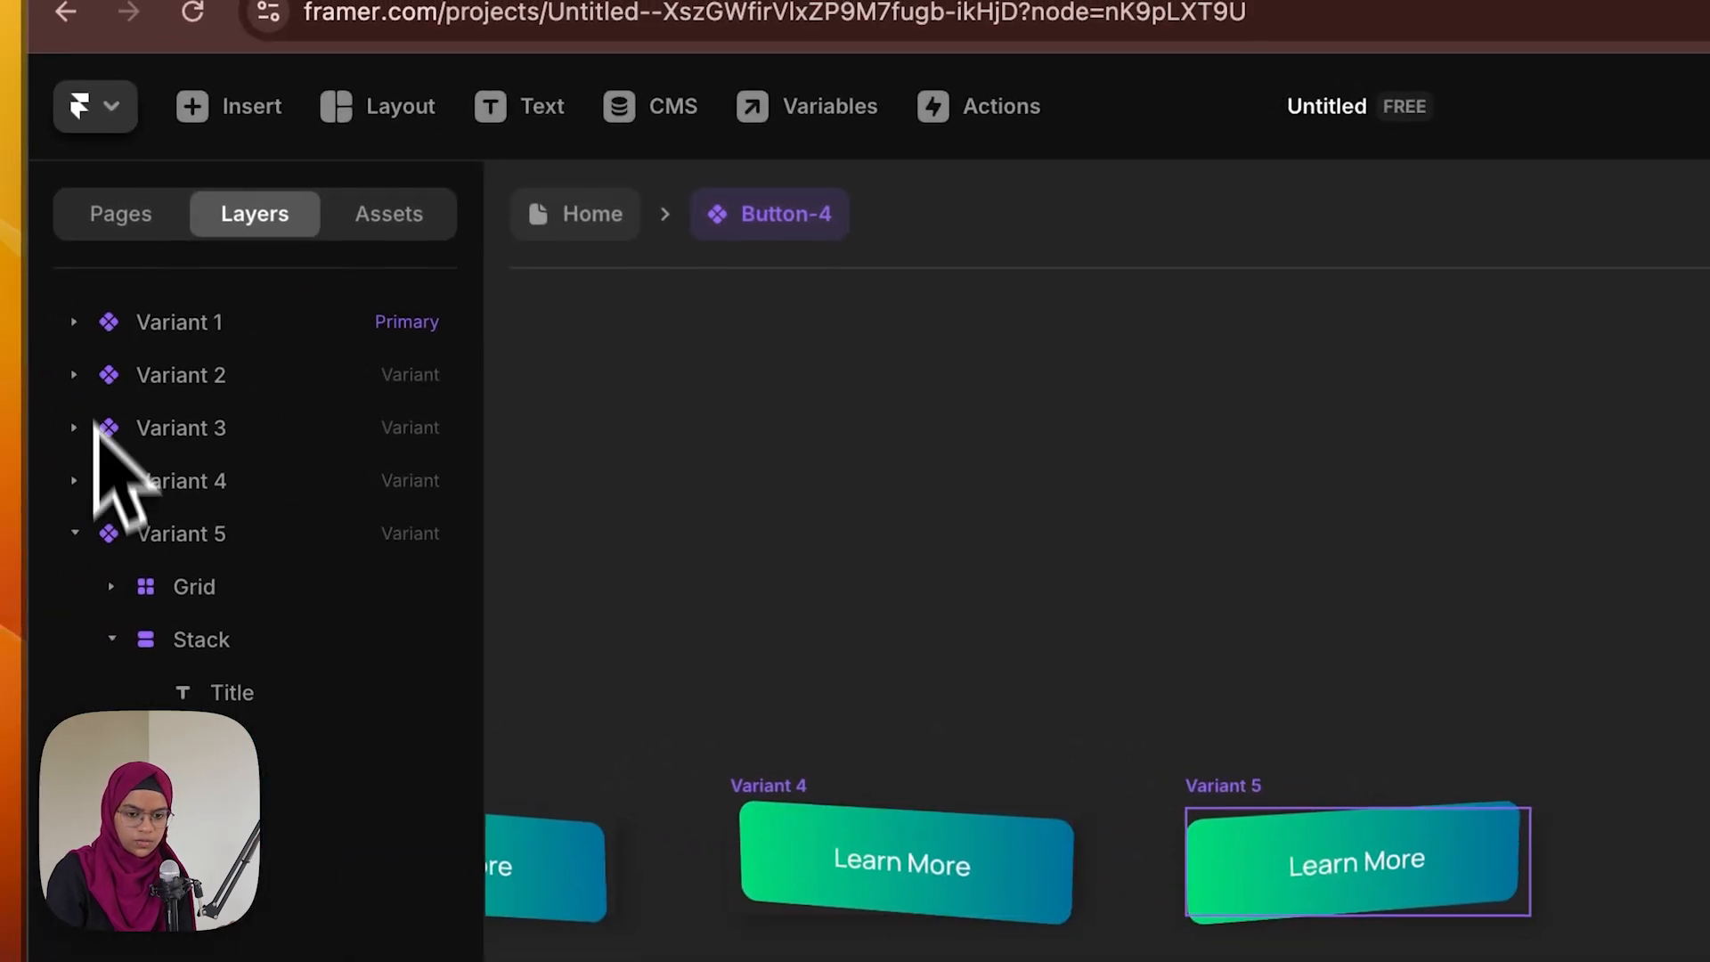
left_click(74, 533)
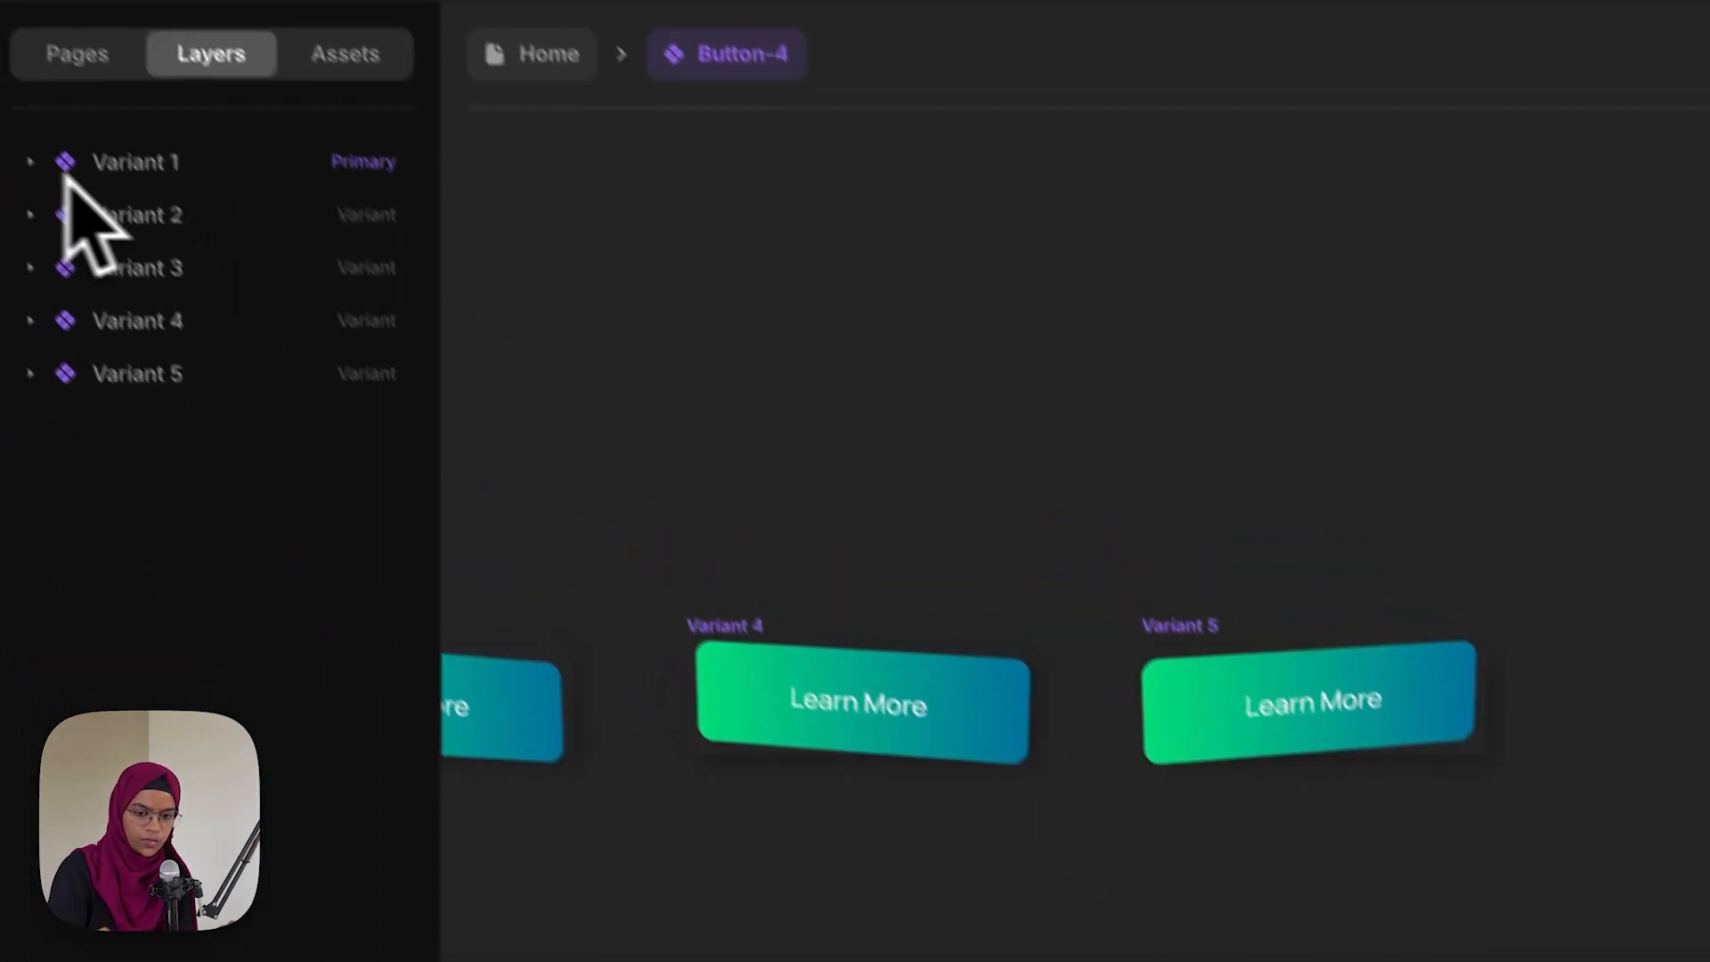
Give frame 1 in the primary variant's grid a Mouse Enter transition to Variant 2
left_click(151, 164)
left_click_drag(535, 668, 1058, 628)
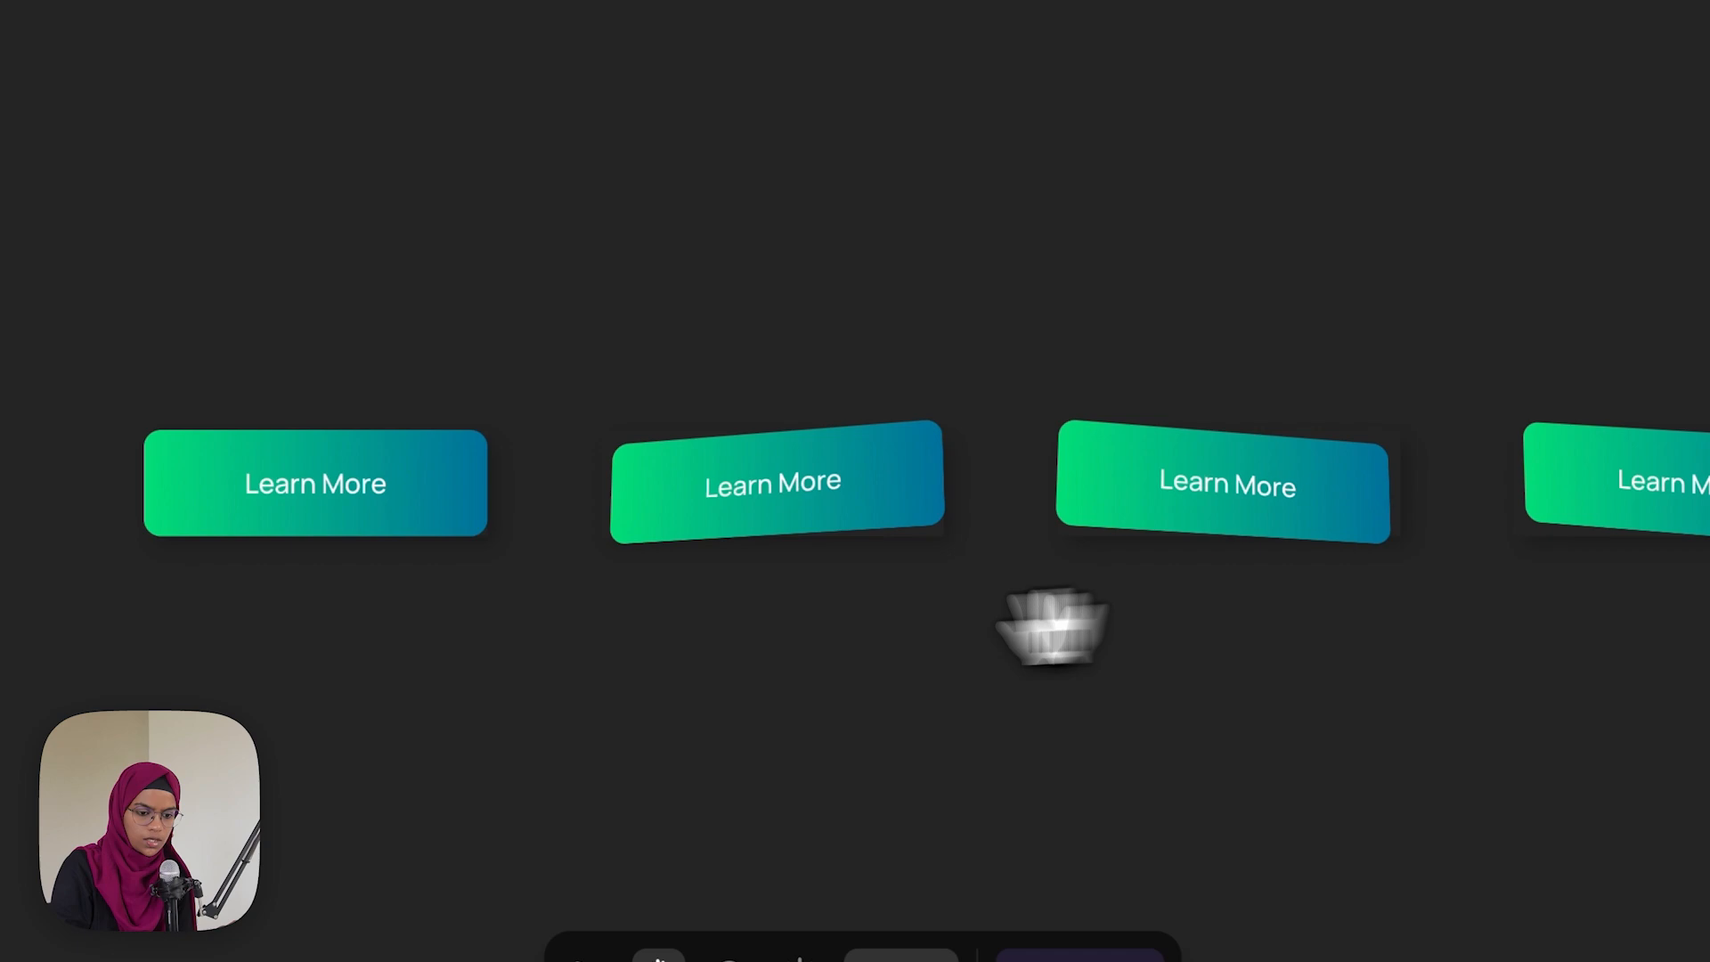
left_click(45, 233)
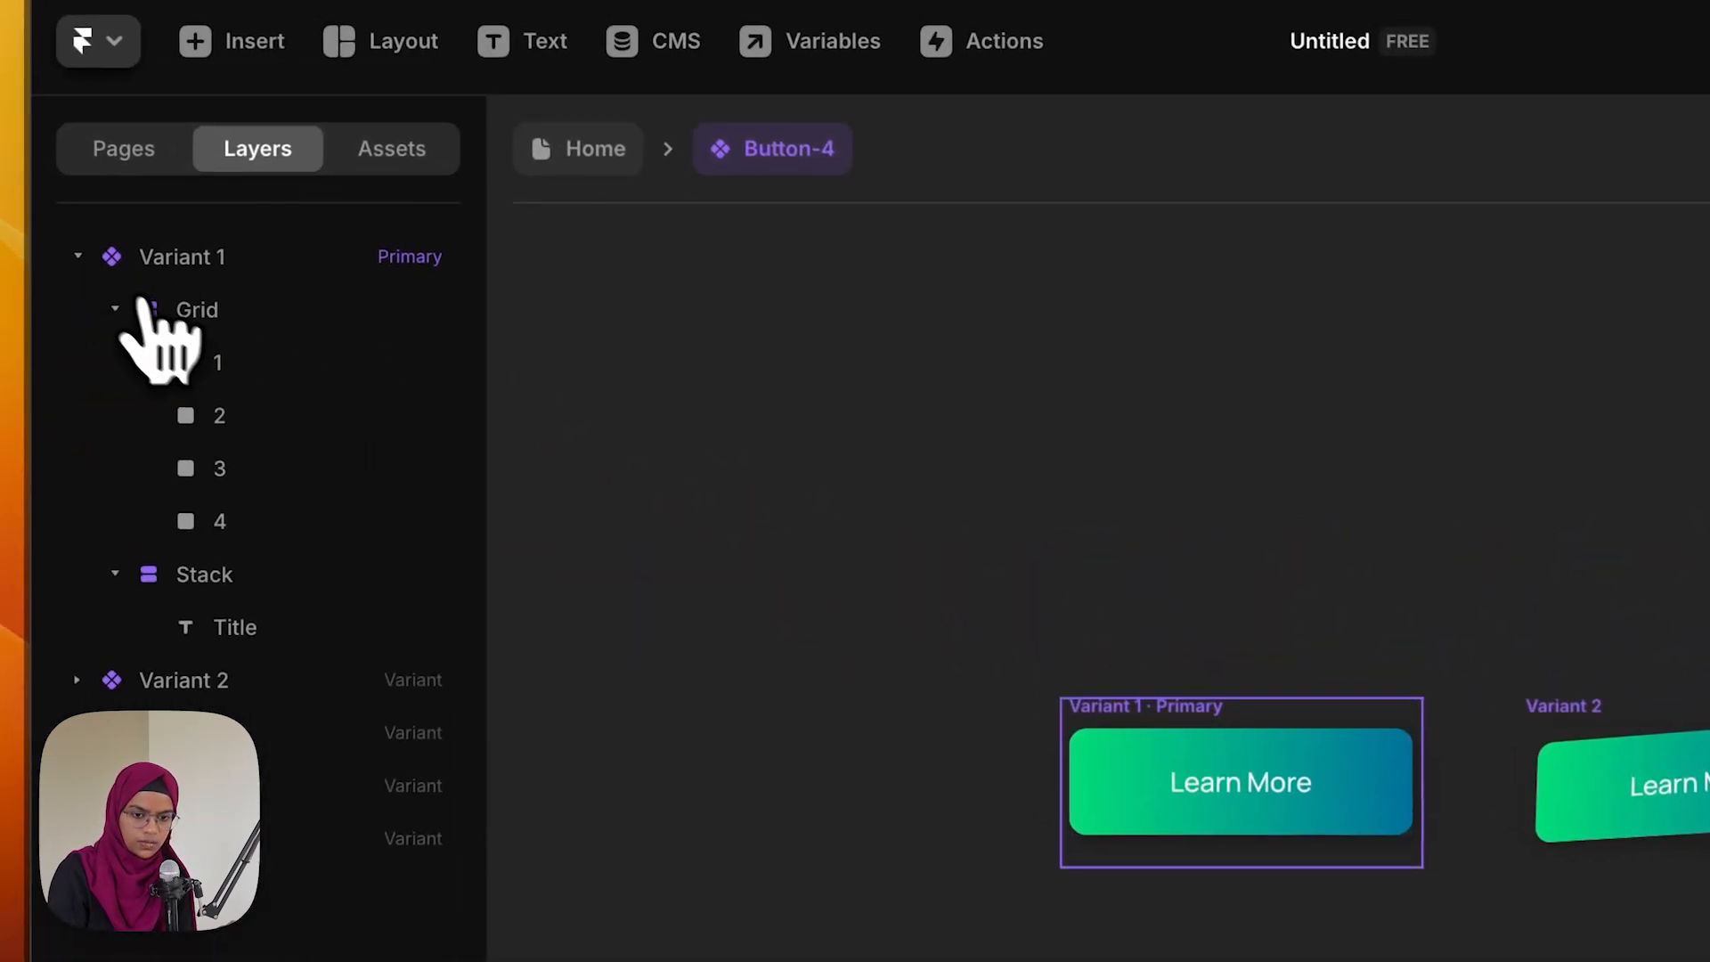
left_click(239, 366)
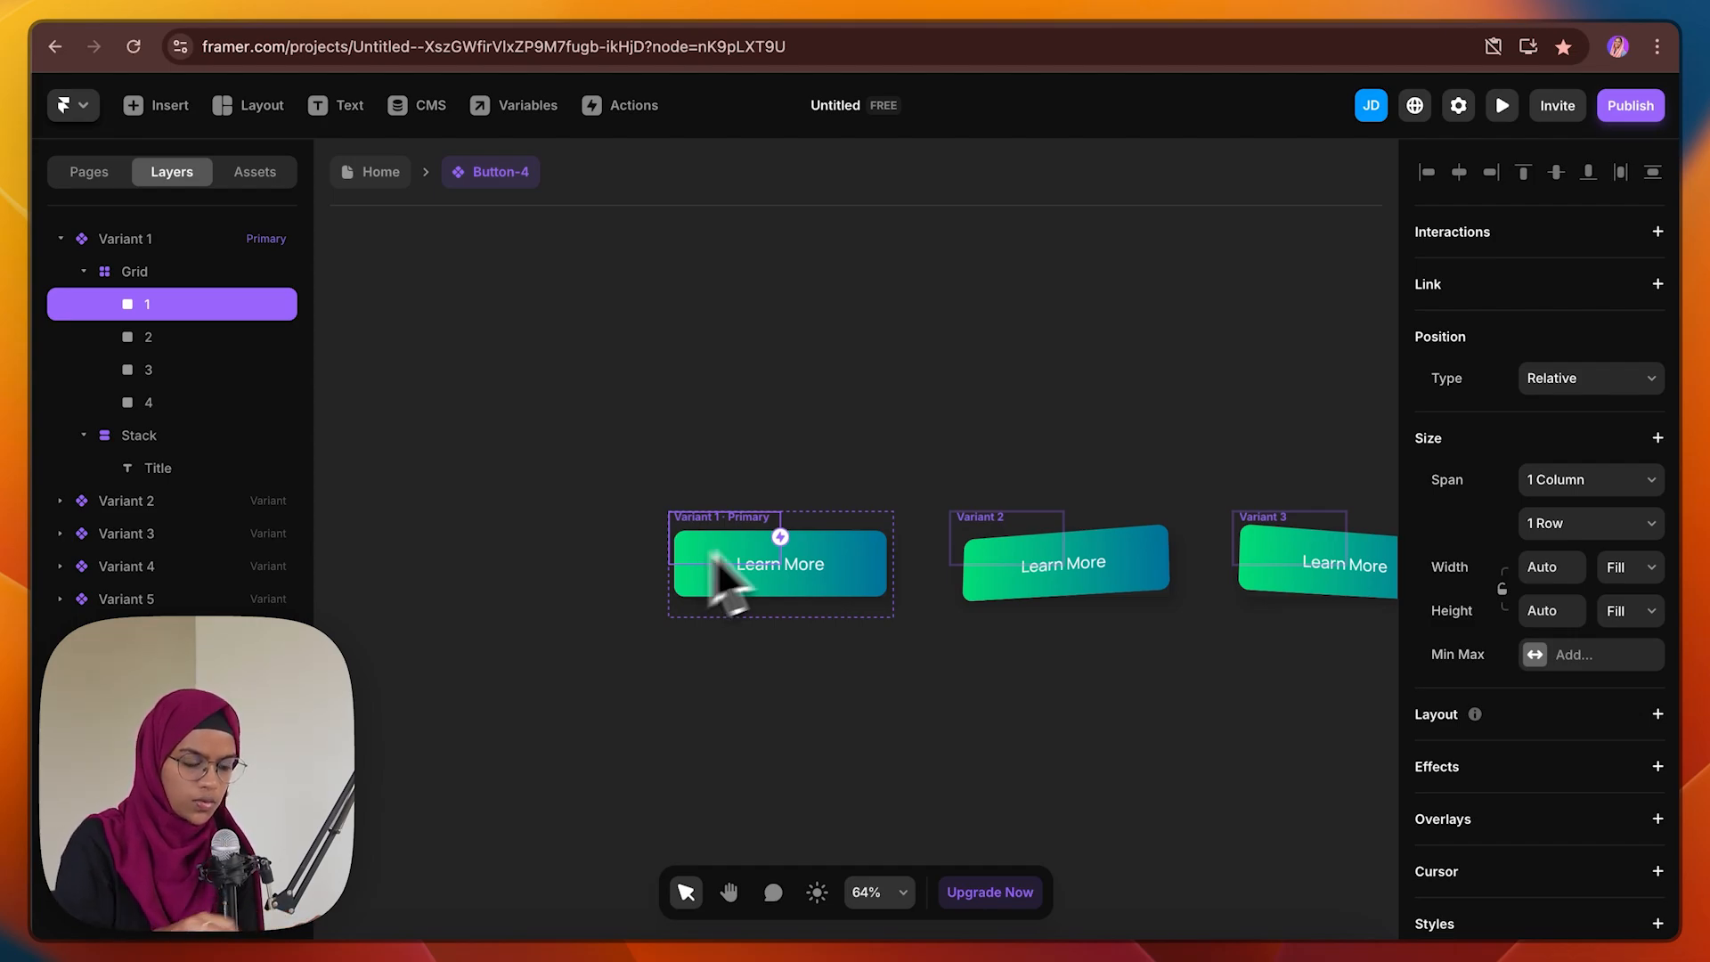
left_click(1656, 233)
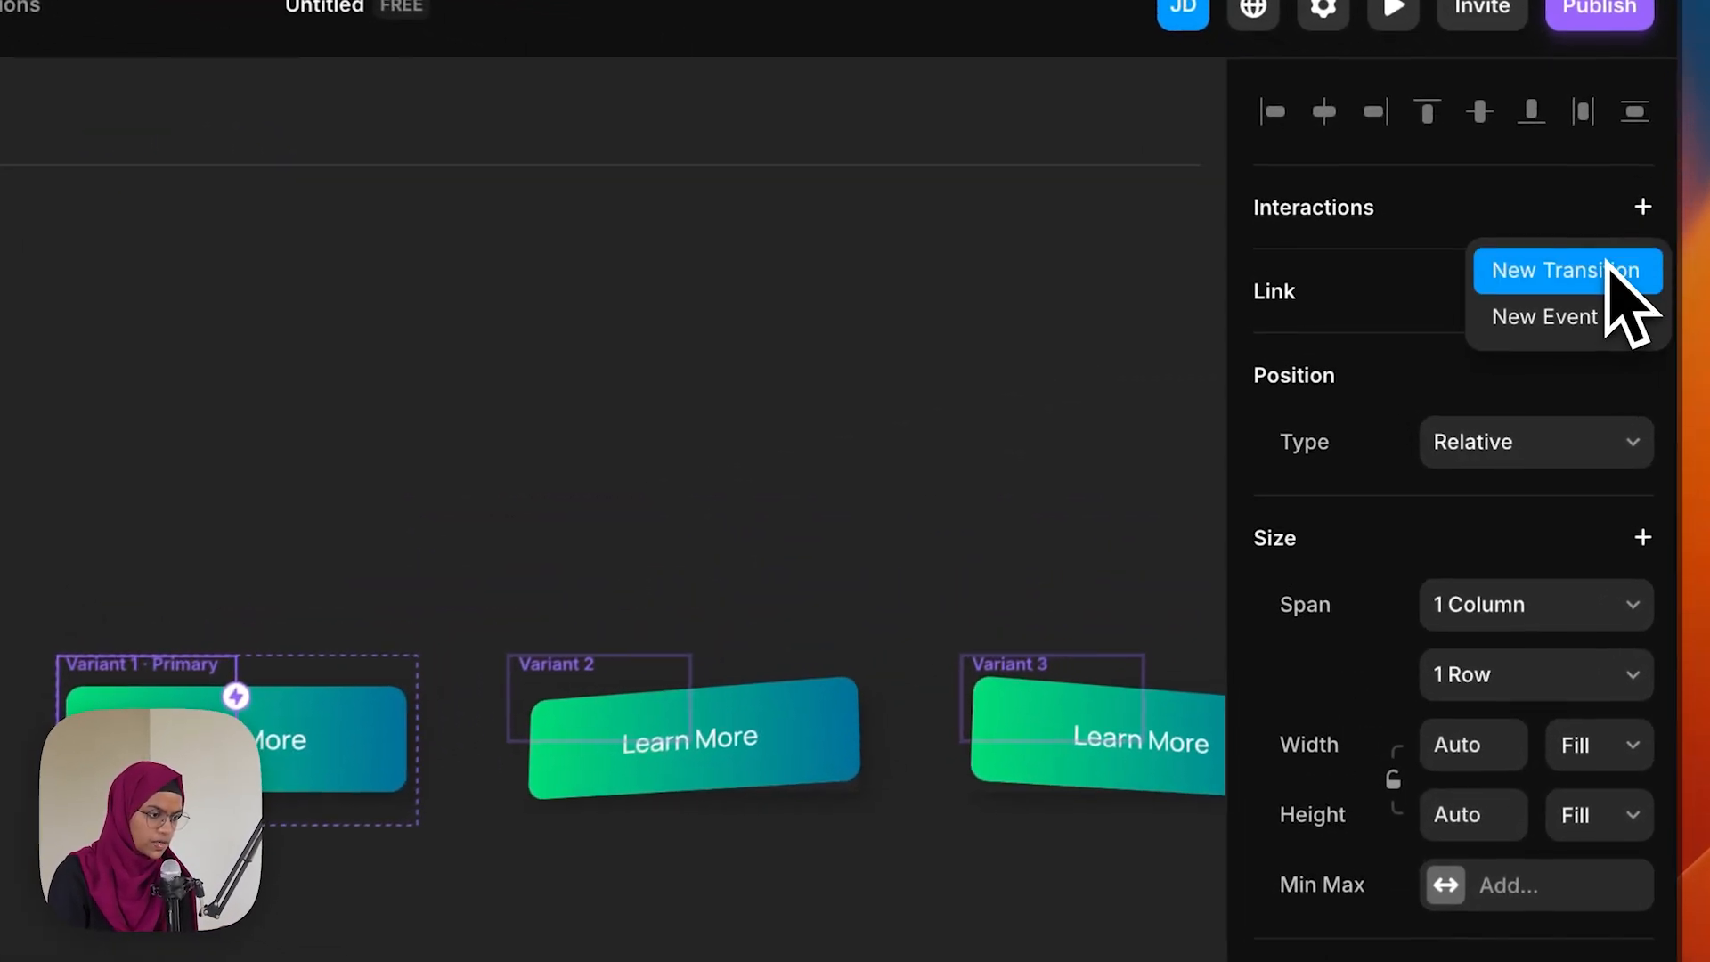
left_click(1648, 286)
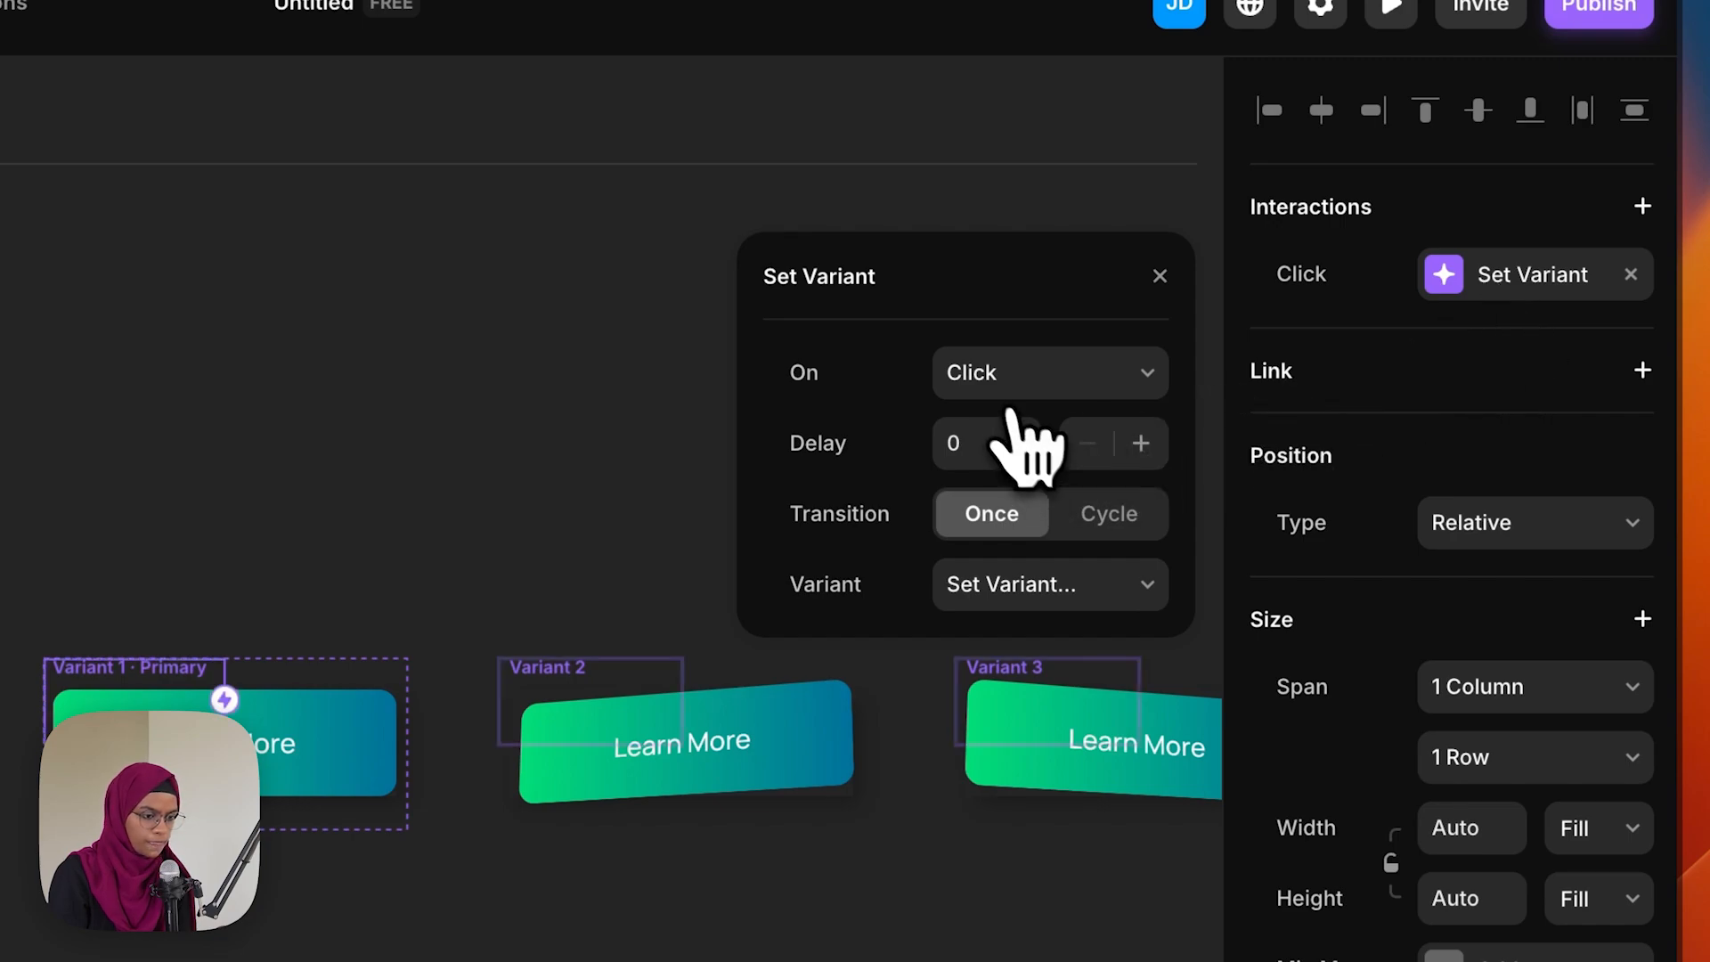
left_click(1016, 381)
left_click(1024, 477)
left_click(1031, 588)
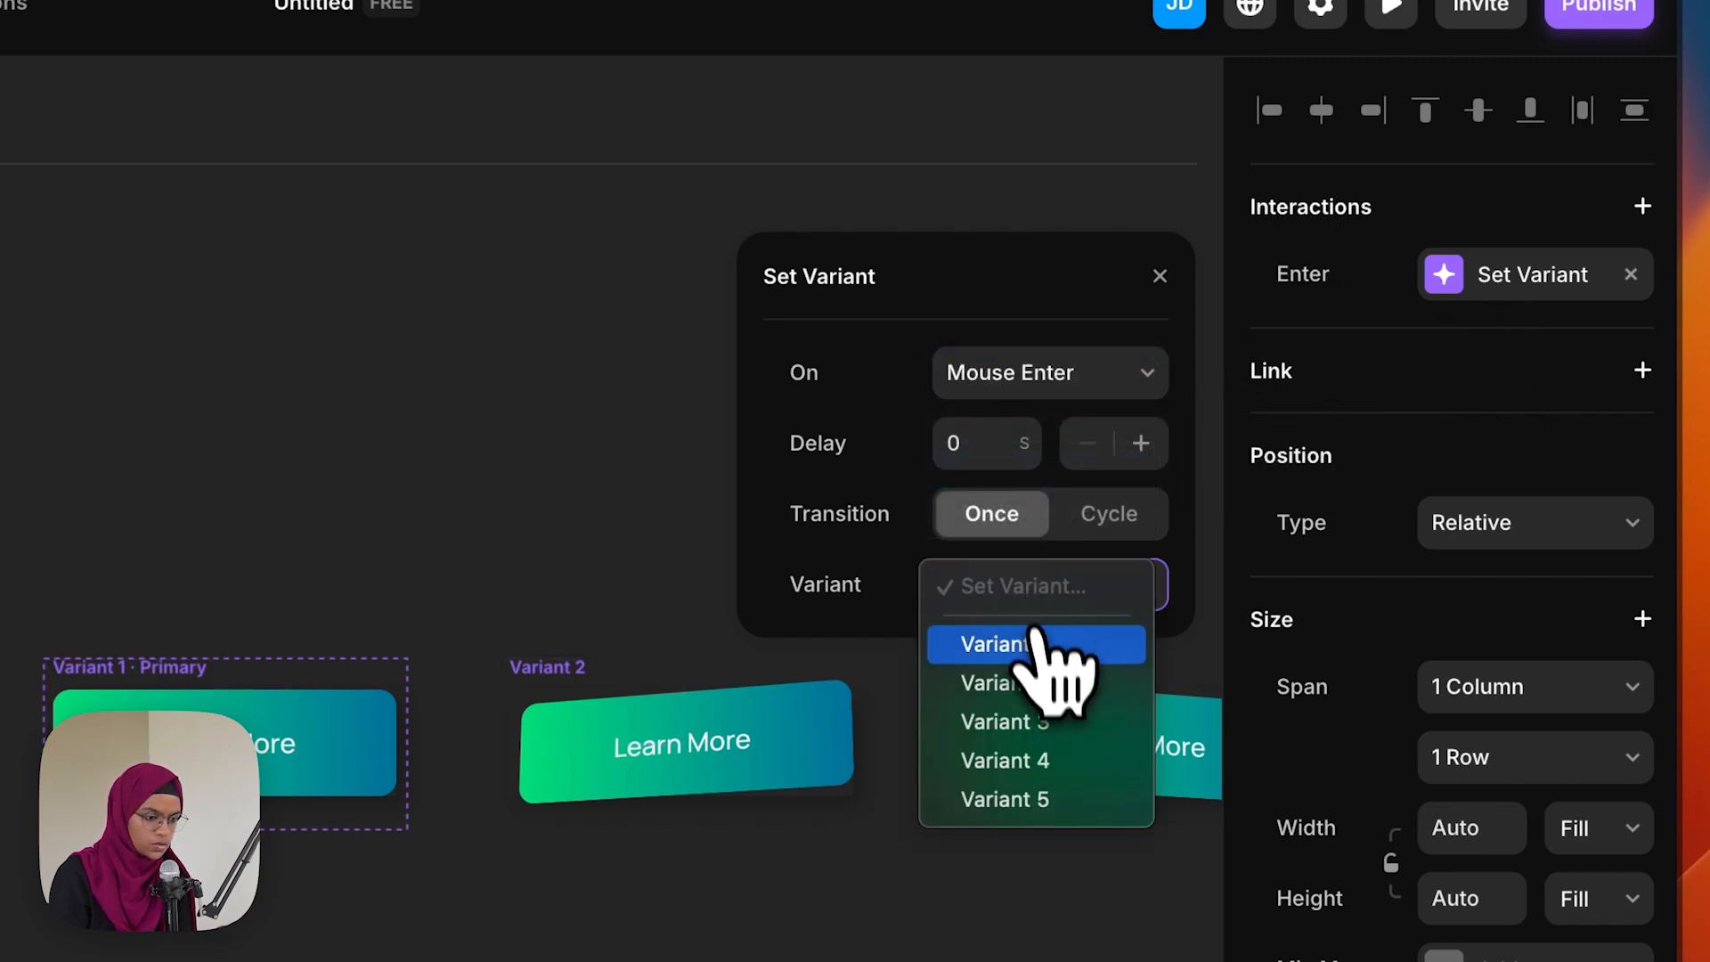
left_click(1058, 686)
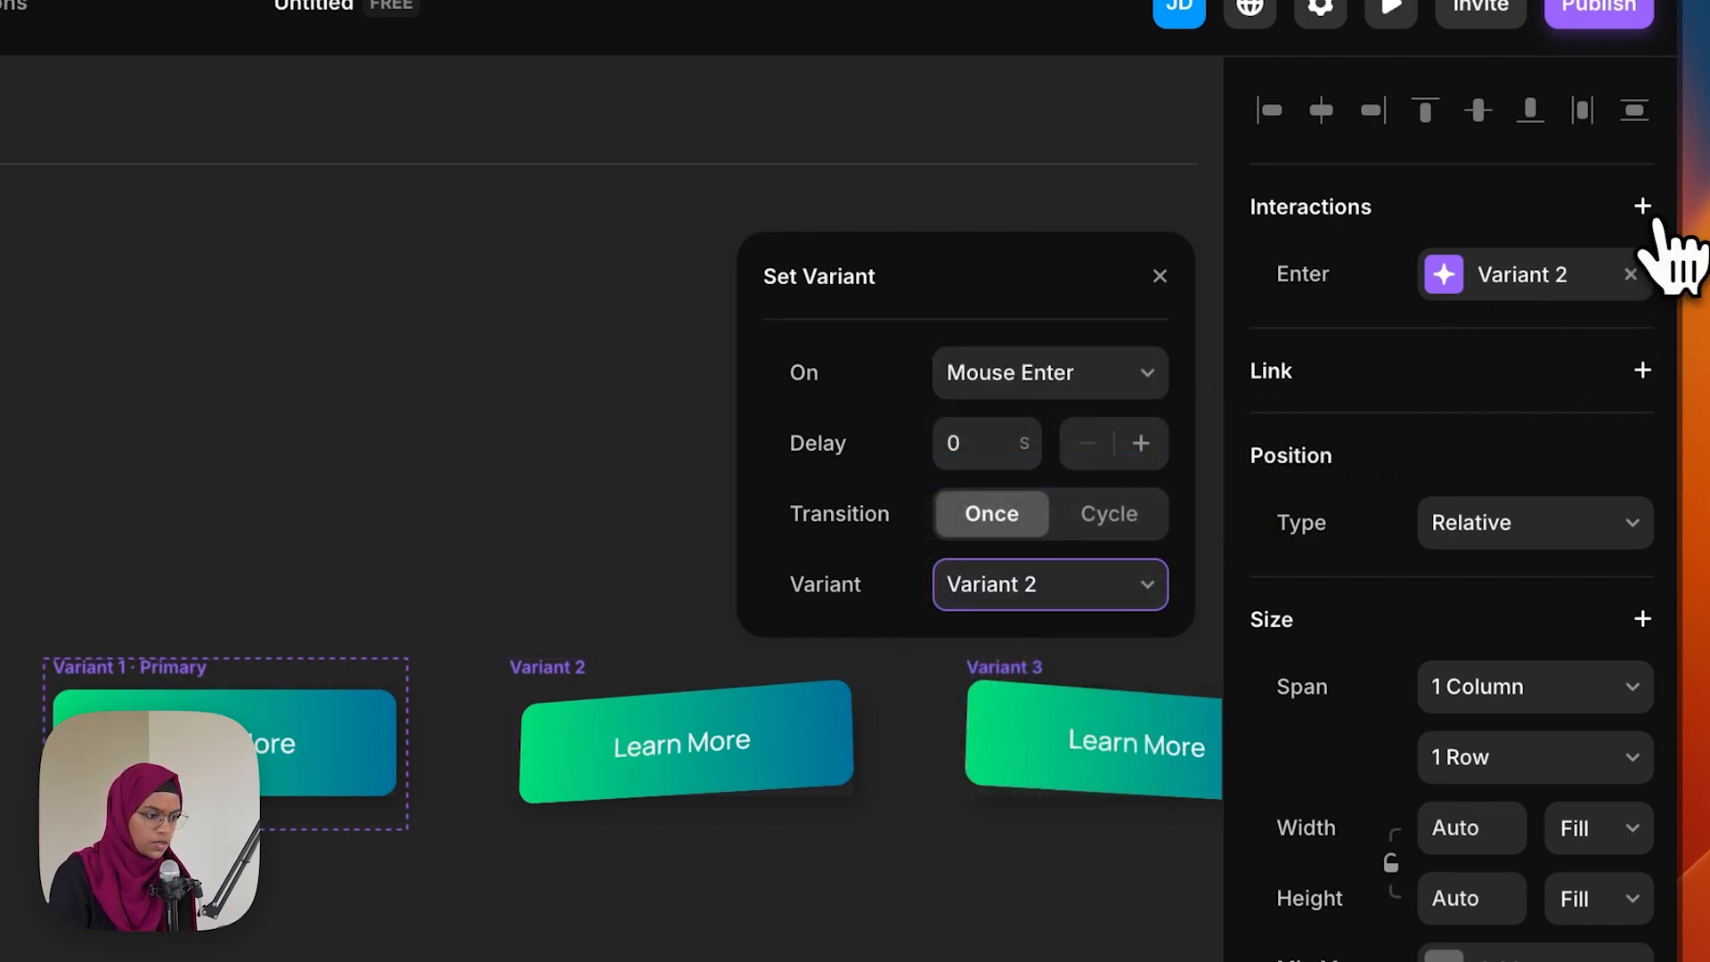
Add a Mouse Leave transition to Variant 1 on the grid's frame 1
left_click(1051, 379)
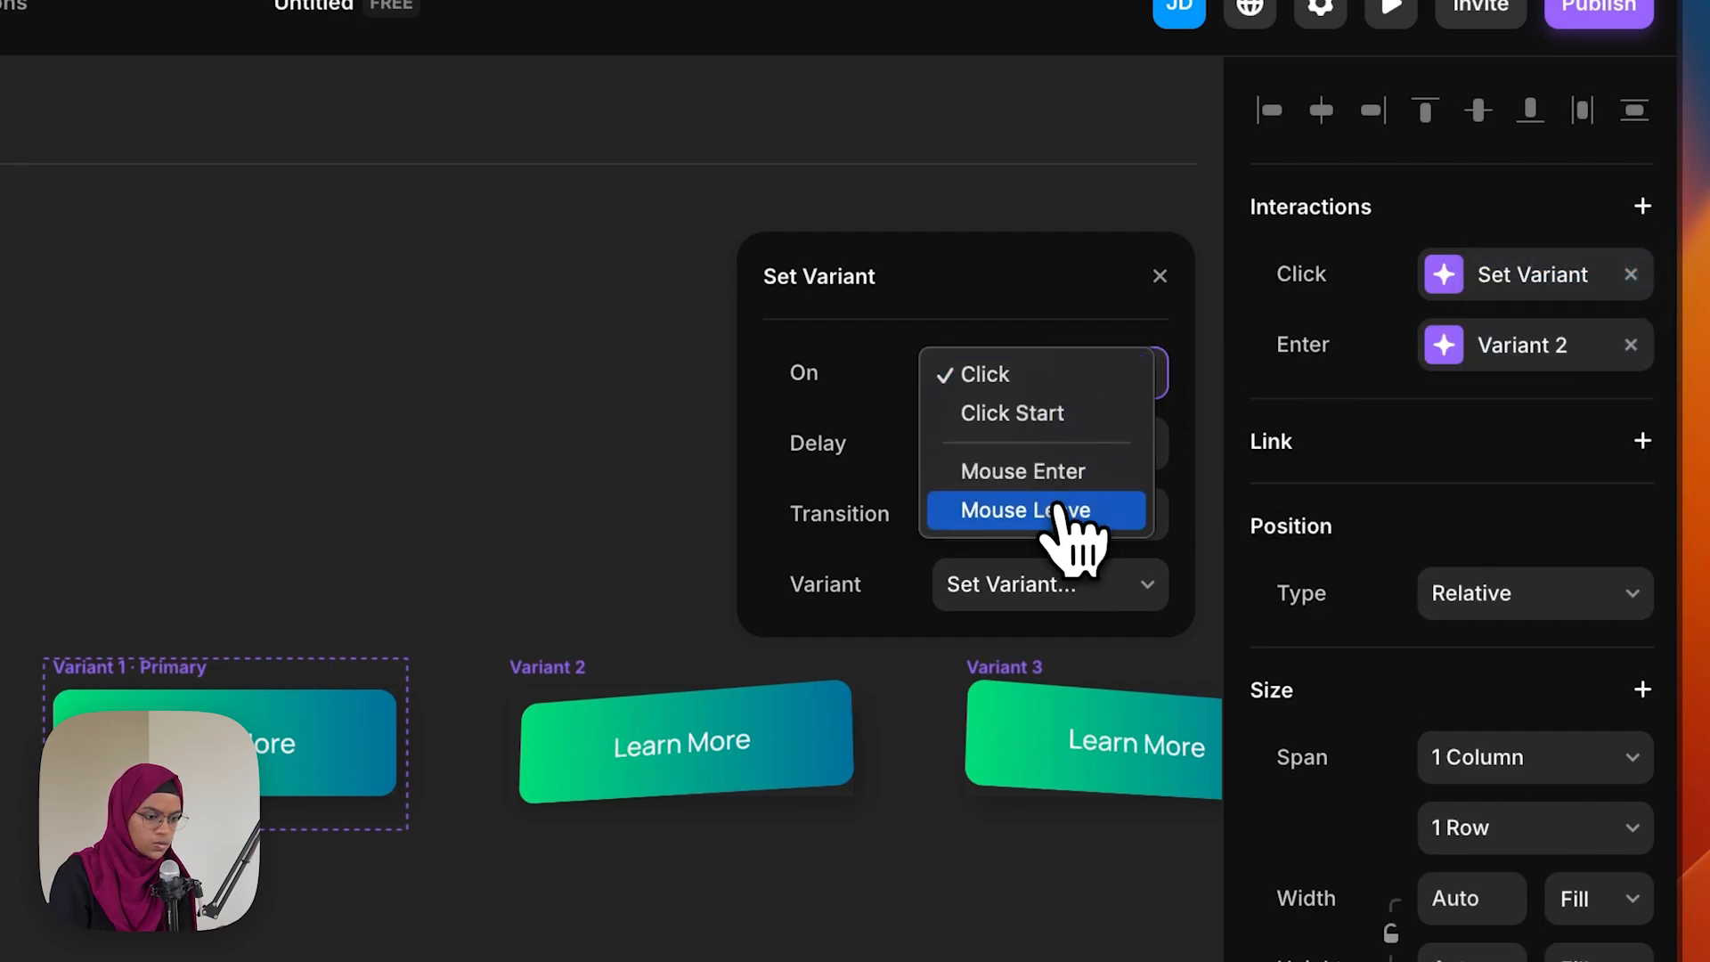
left_click(1048, 606)
left_click(1050, 668)
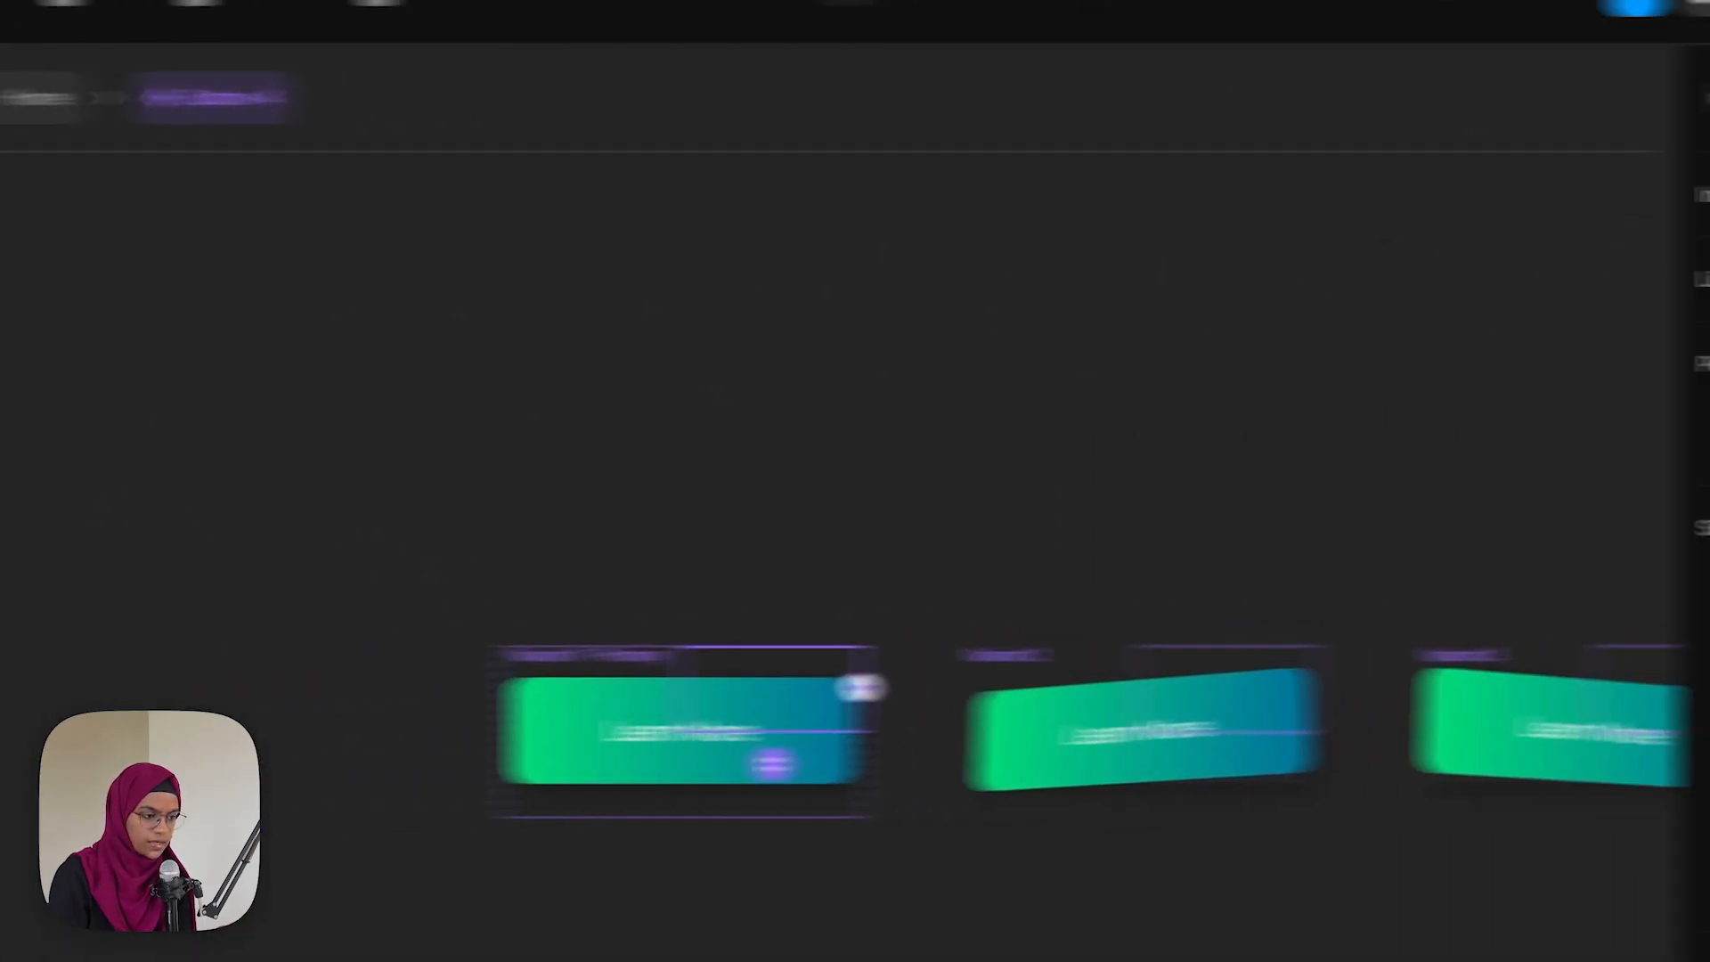
Give frame 2 in the primary variant's grid a Mouse Enter transition to Variant 3
left_click(1683, 190)
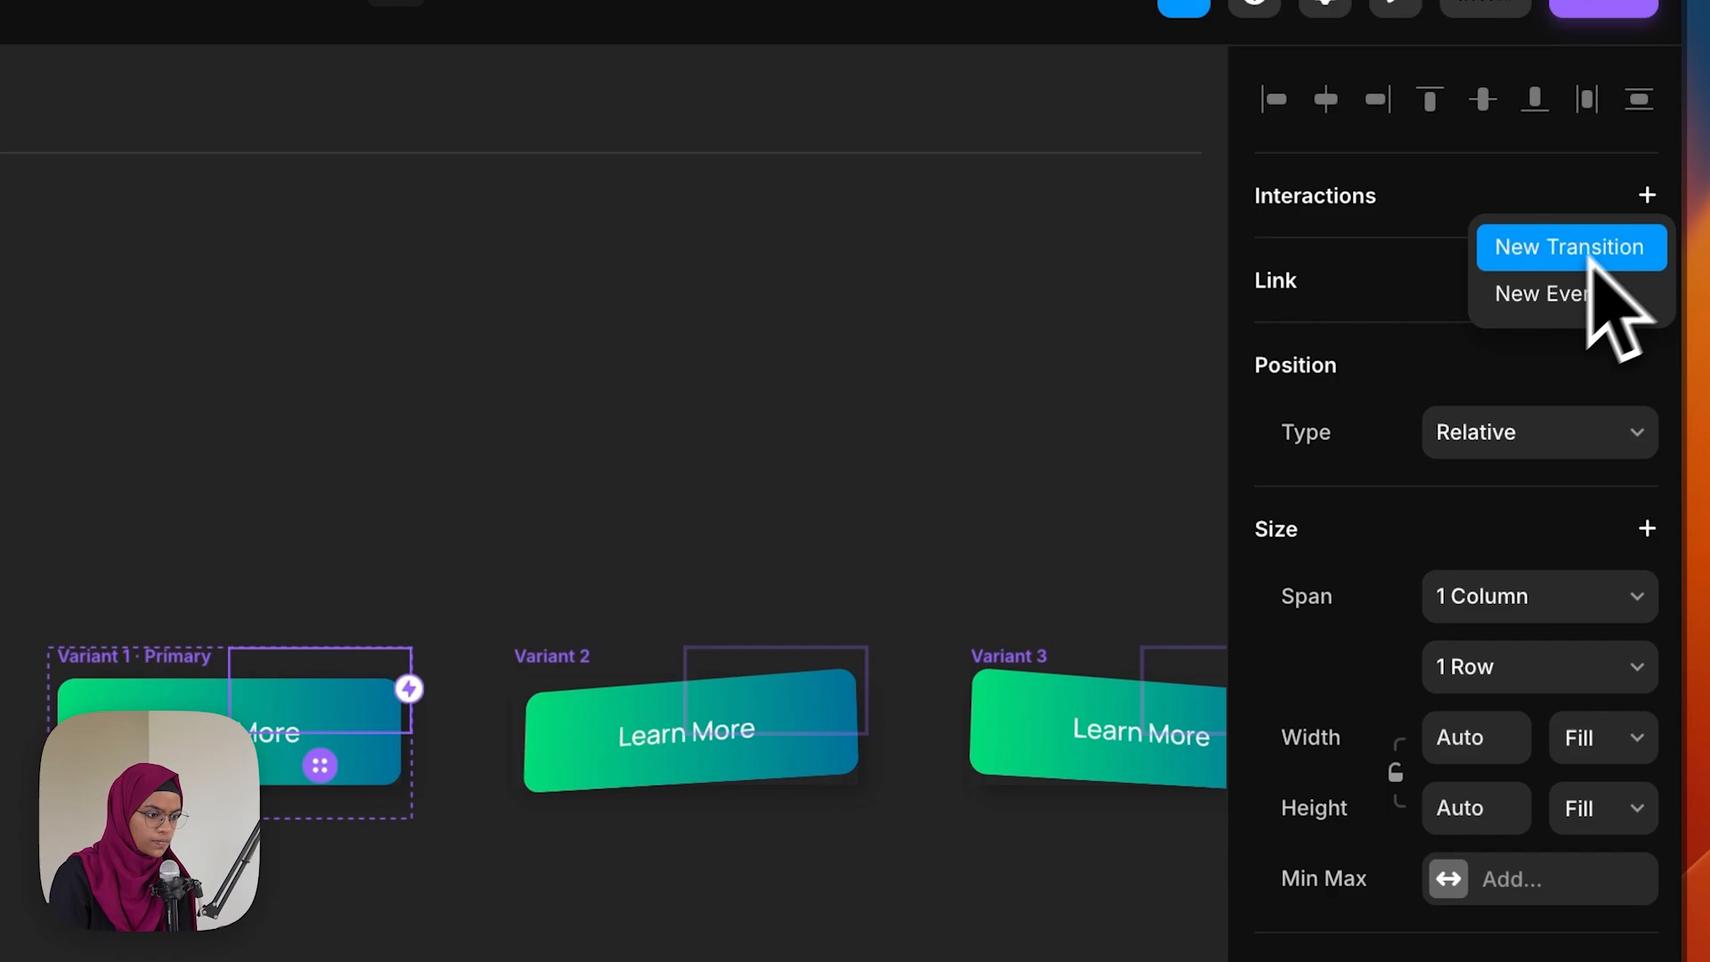
left_click(1560, 260)
left_click(1042, 361)
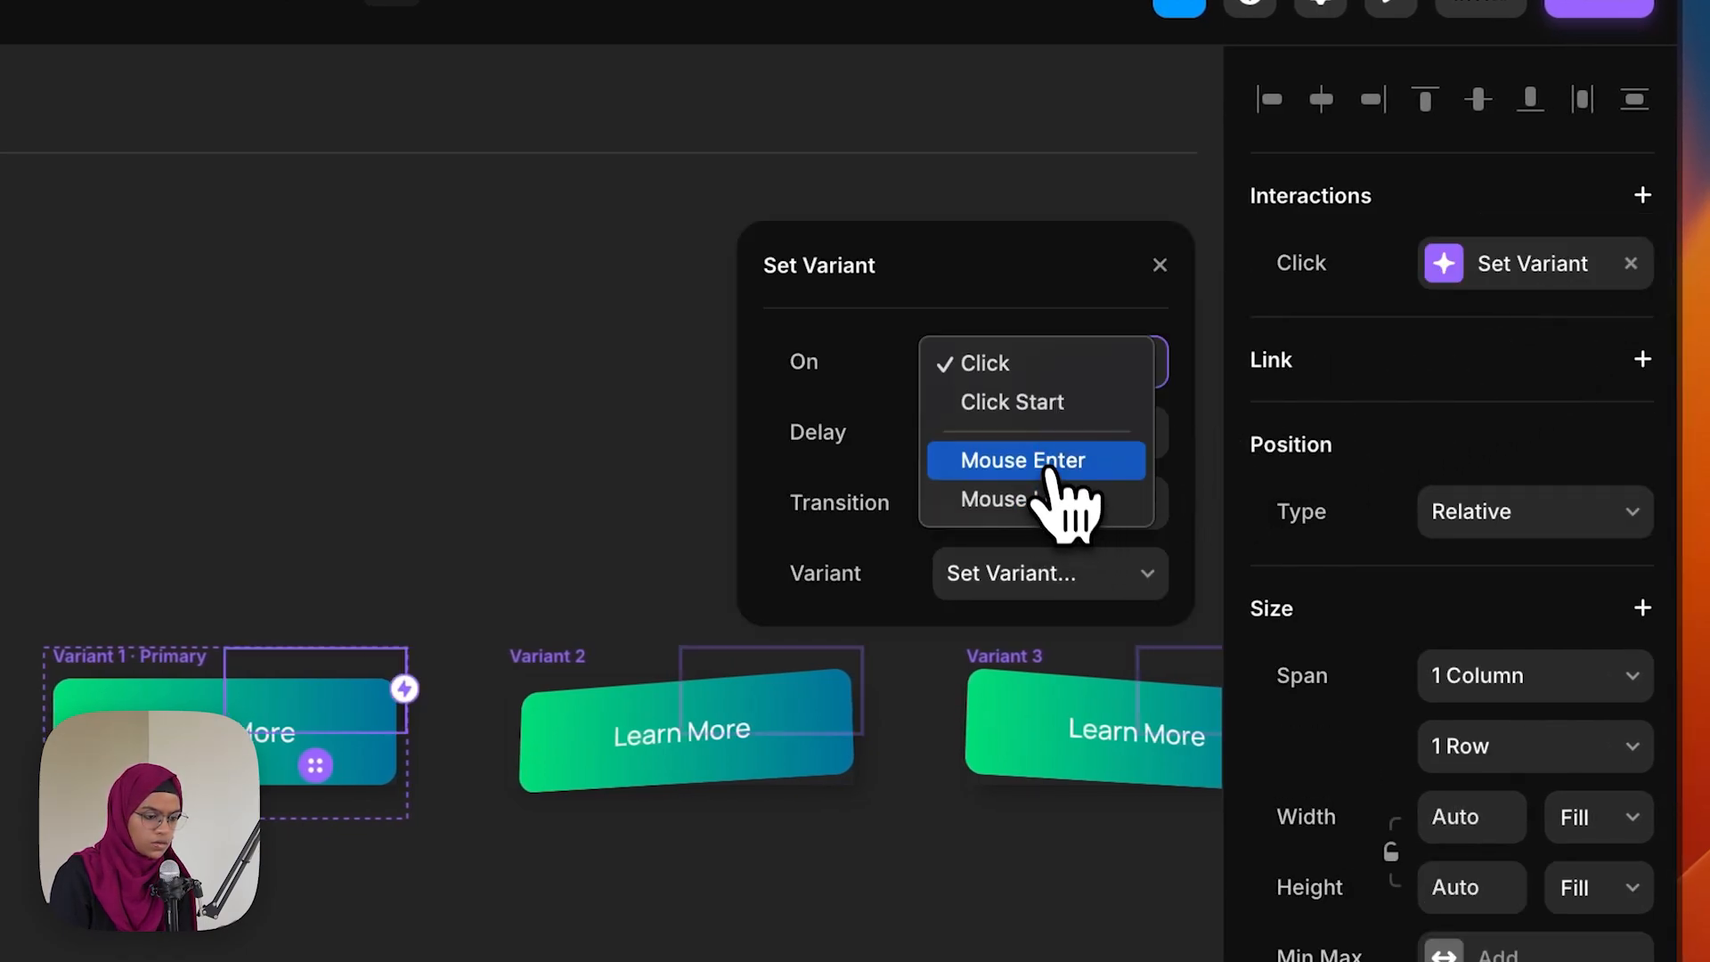
left_click(1049, 461)
left_click(1058, 577)
left_click(1074, 672)
left_click(1074, 573)
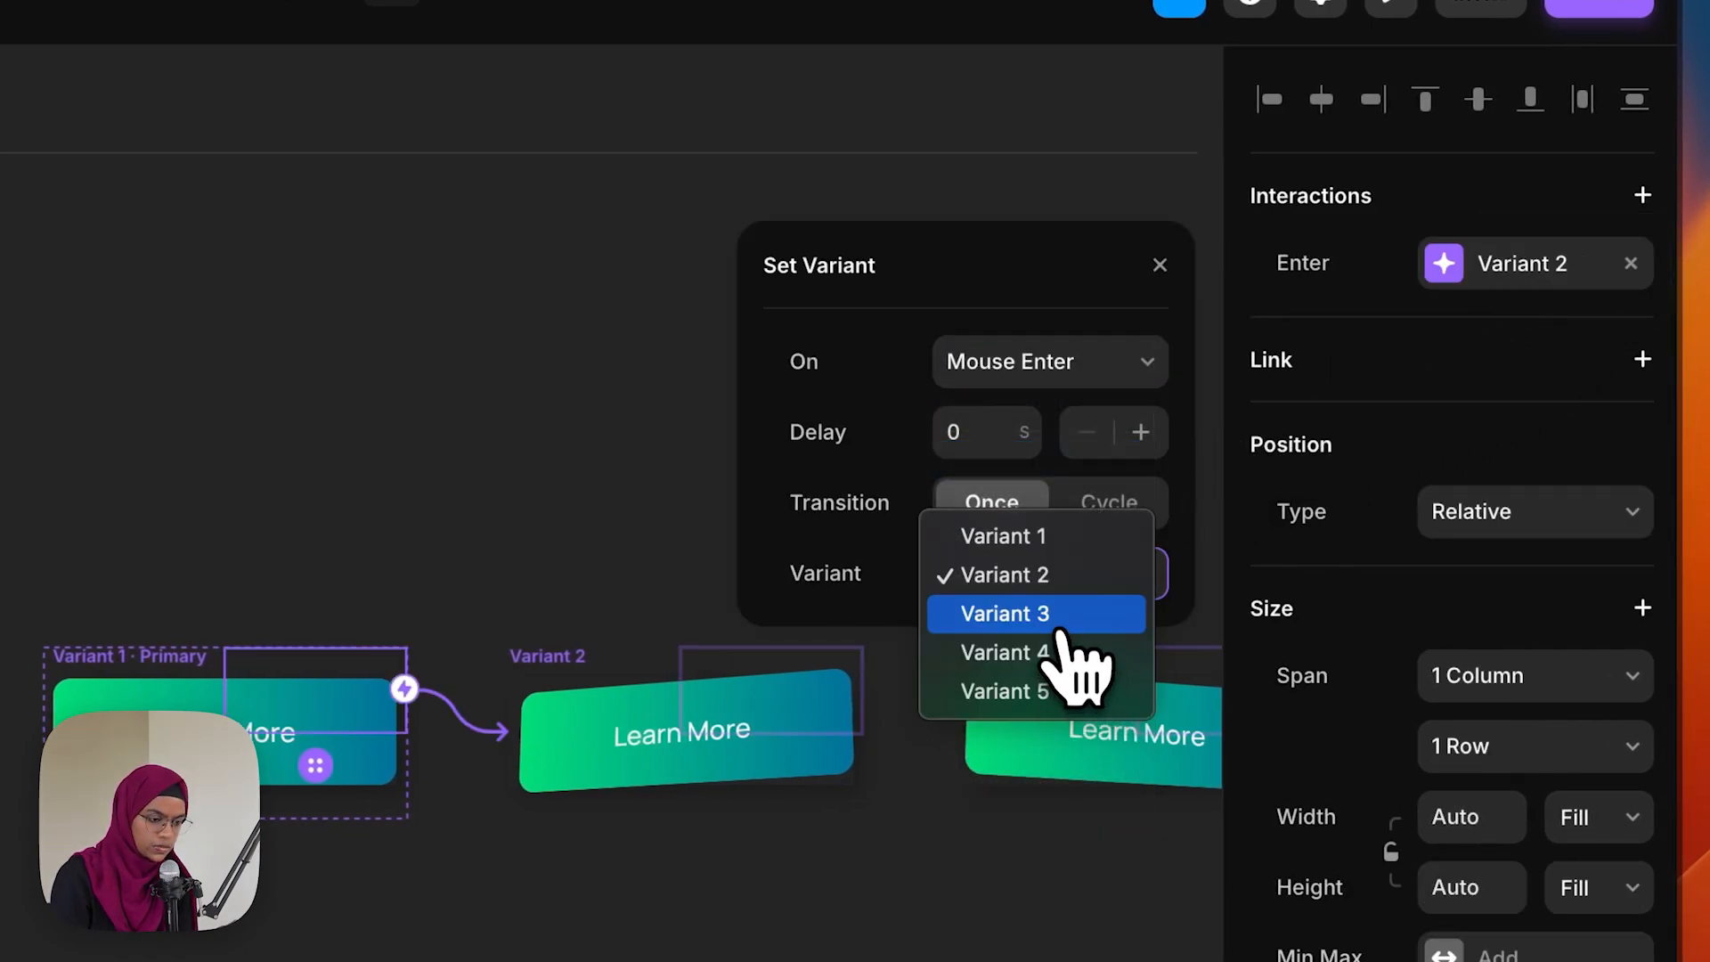
left_click(1074, 613)
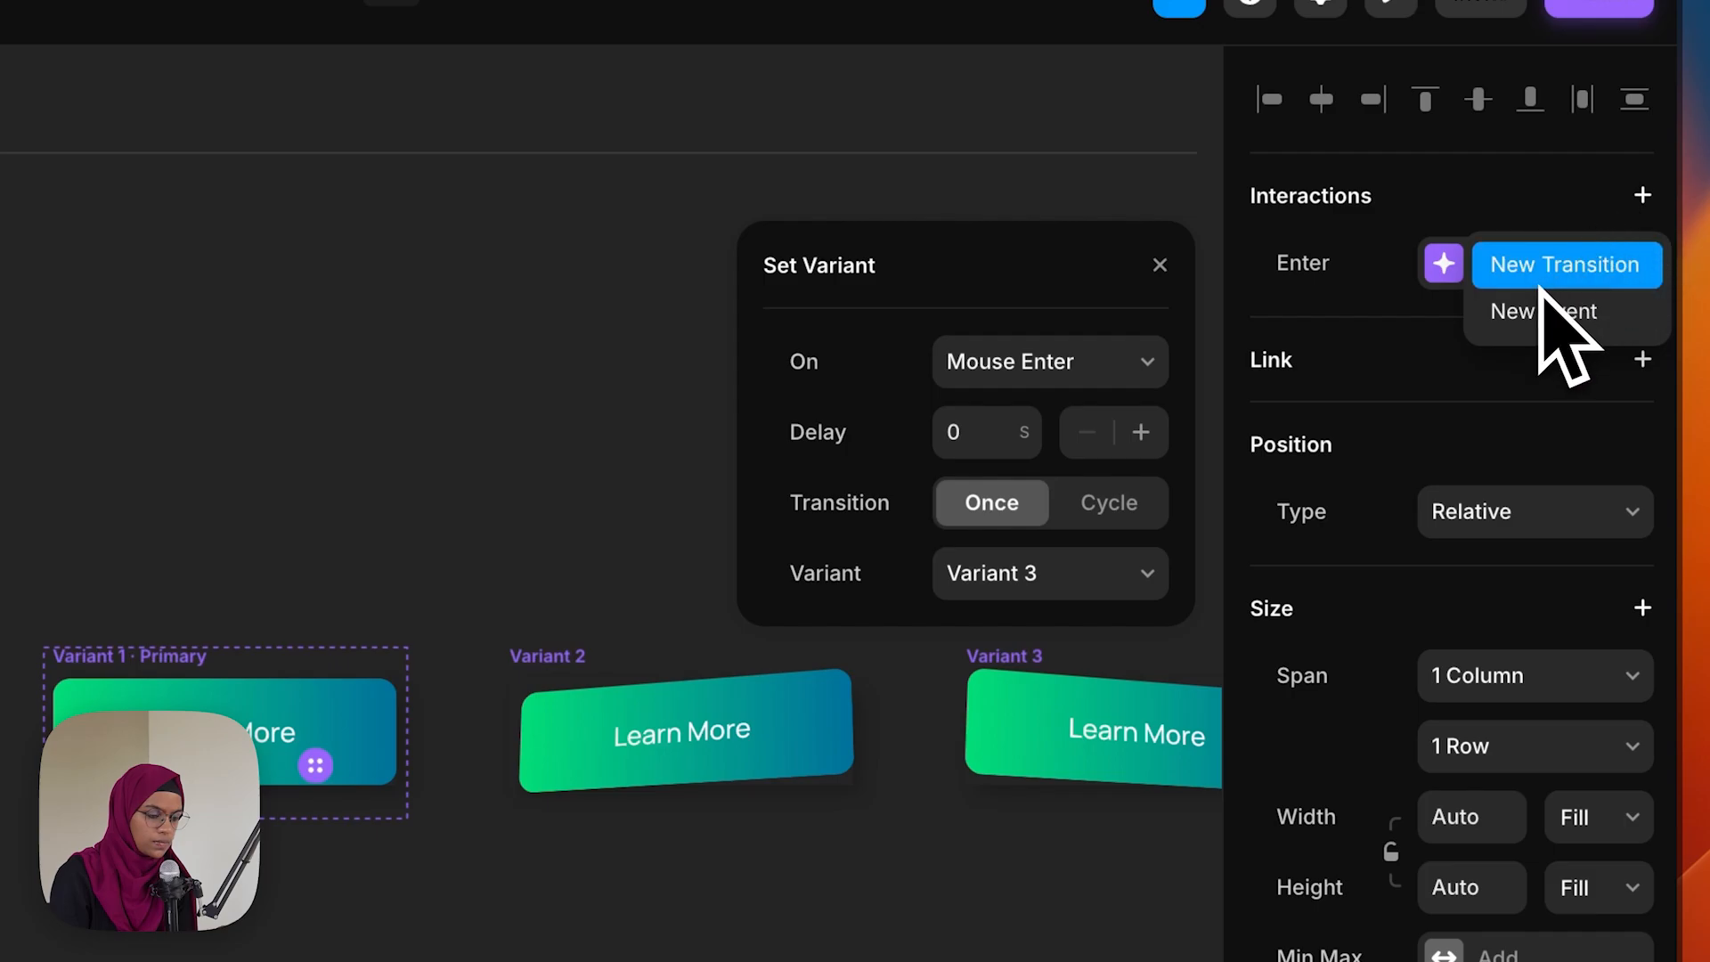
Add a Mouse Leave transition to Variant 1 on the grid's frame 2
left_click(1540, 284)
left_click(1052, 499)
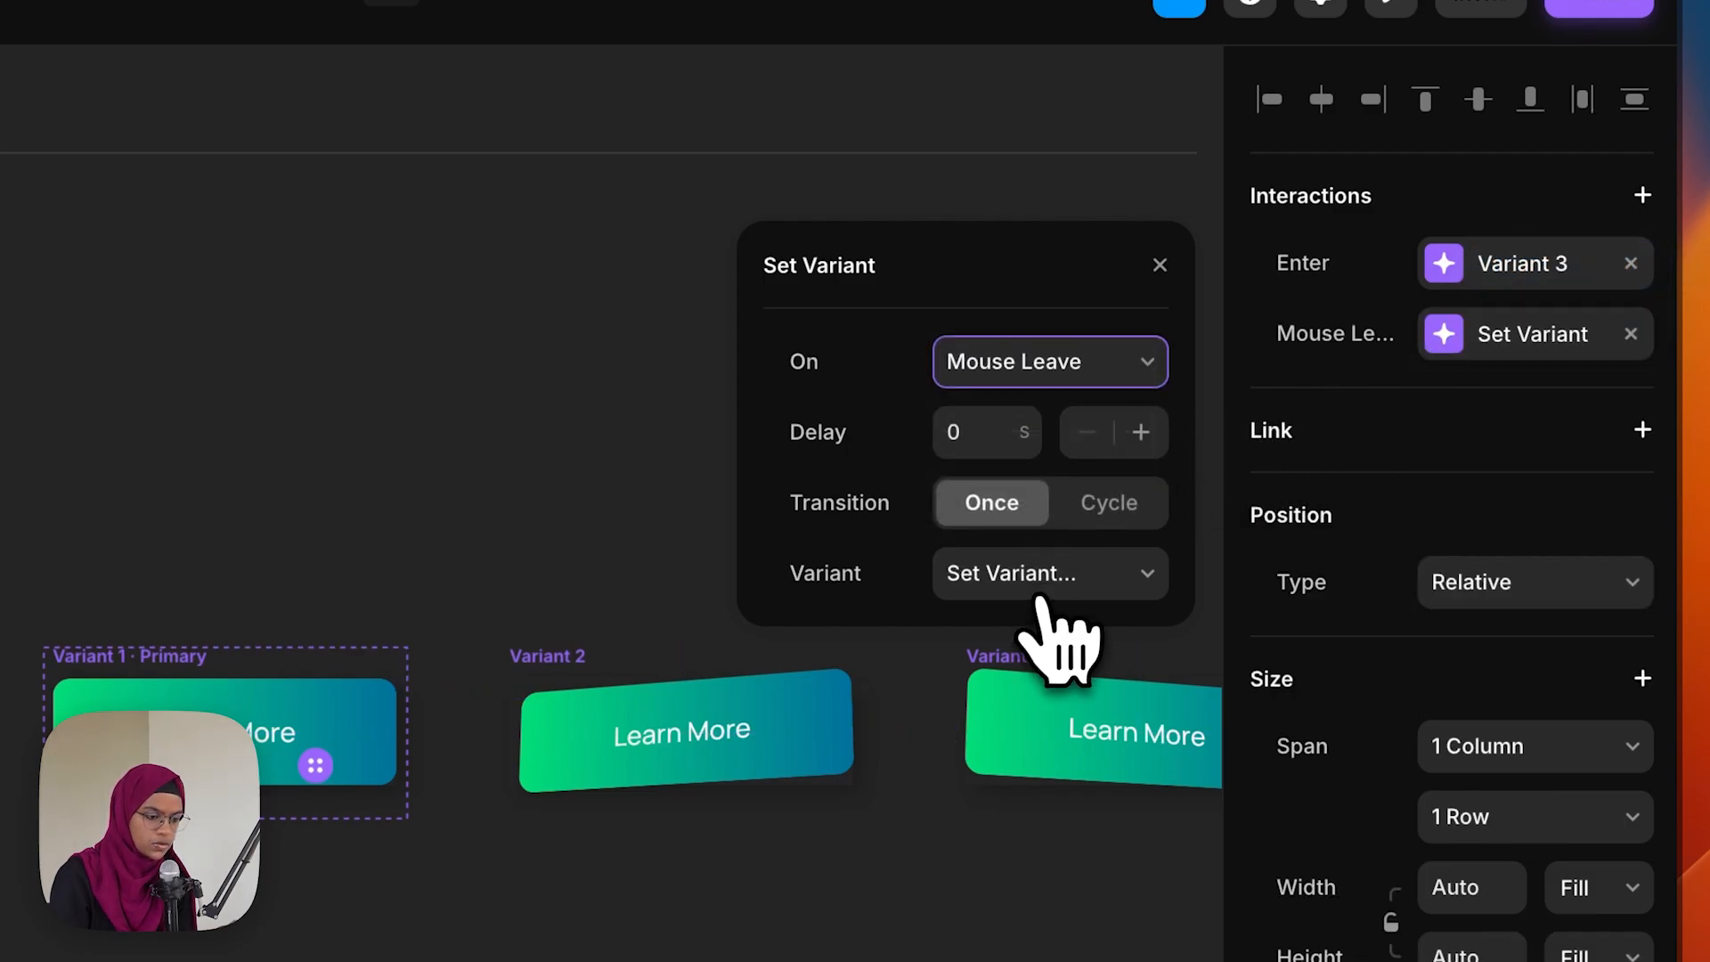
left_click(1033, 577)
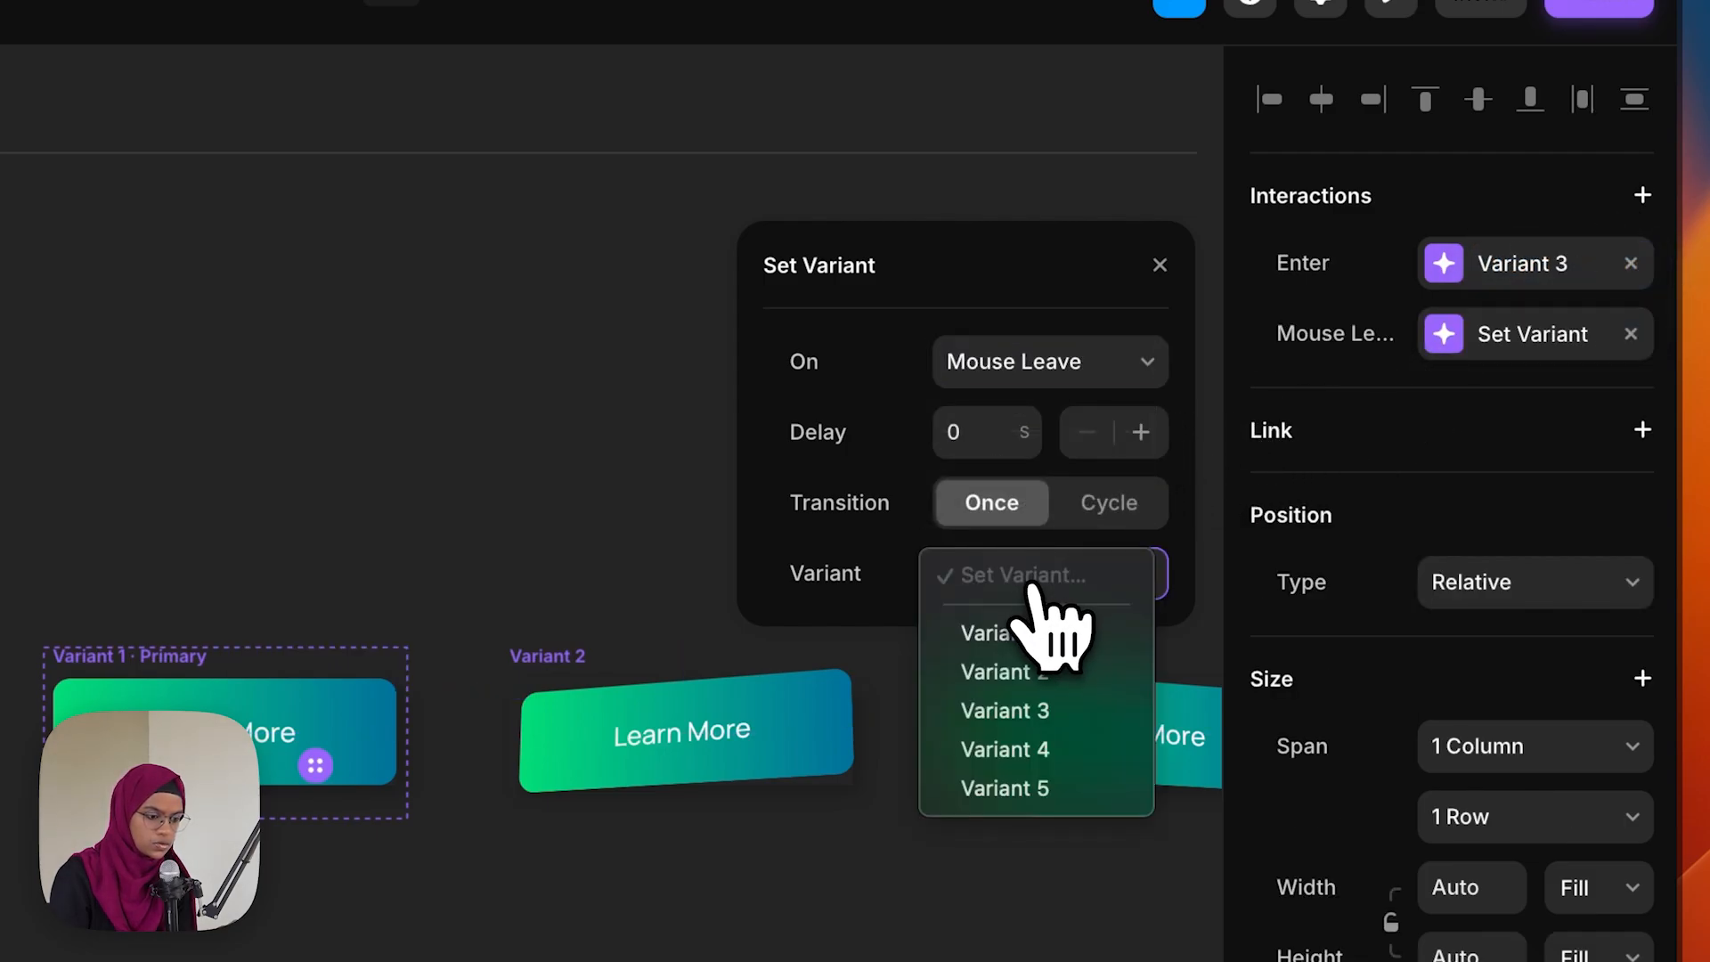
left_click(1036, 639)
Give the grid's frame 3 a Mouse Enter transition to Variant 4 and a Mouse Leave transition like frame 2's
left_click(187, 441)
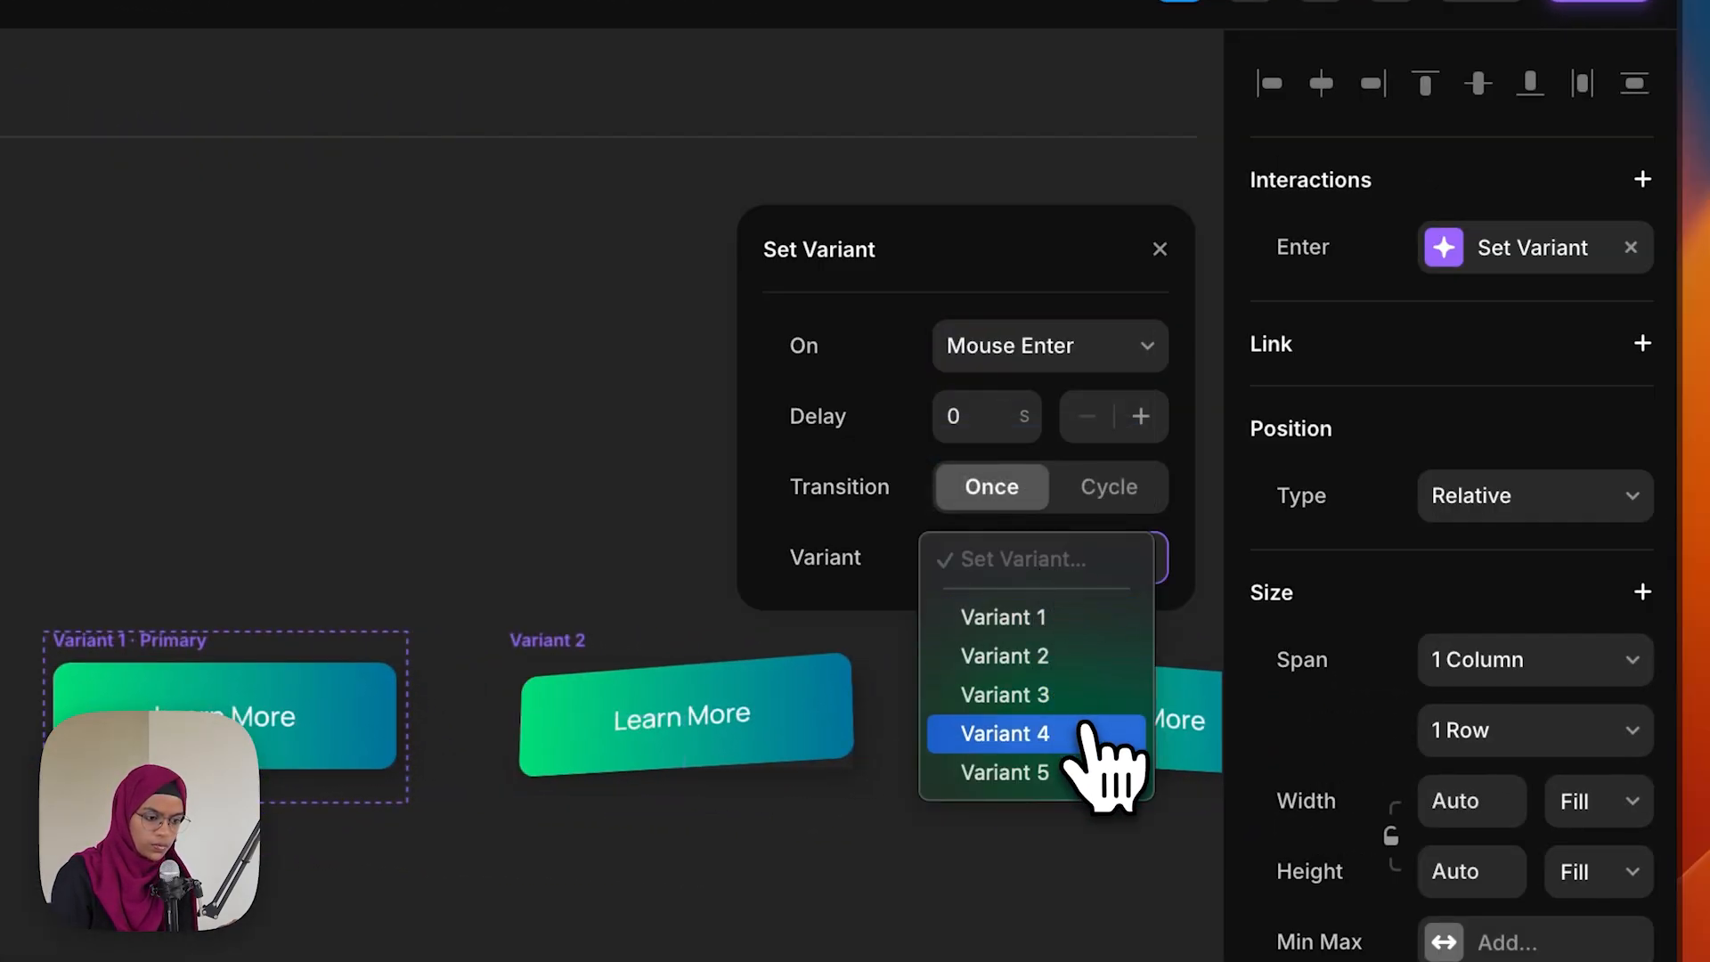
left_click(1105, 753)
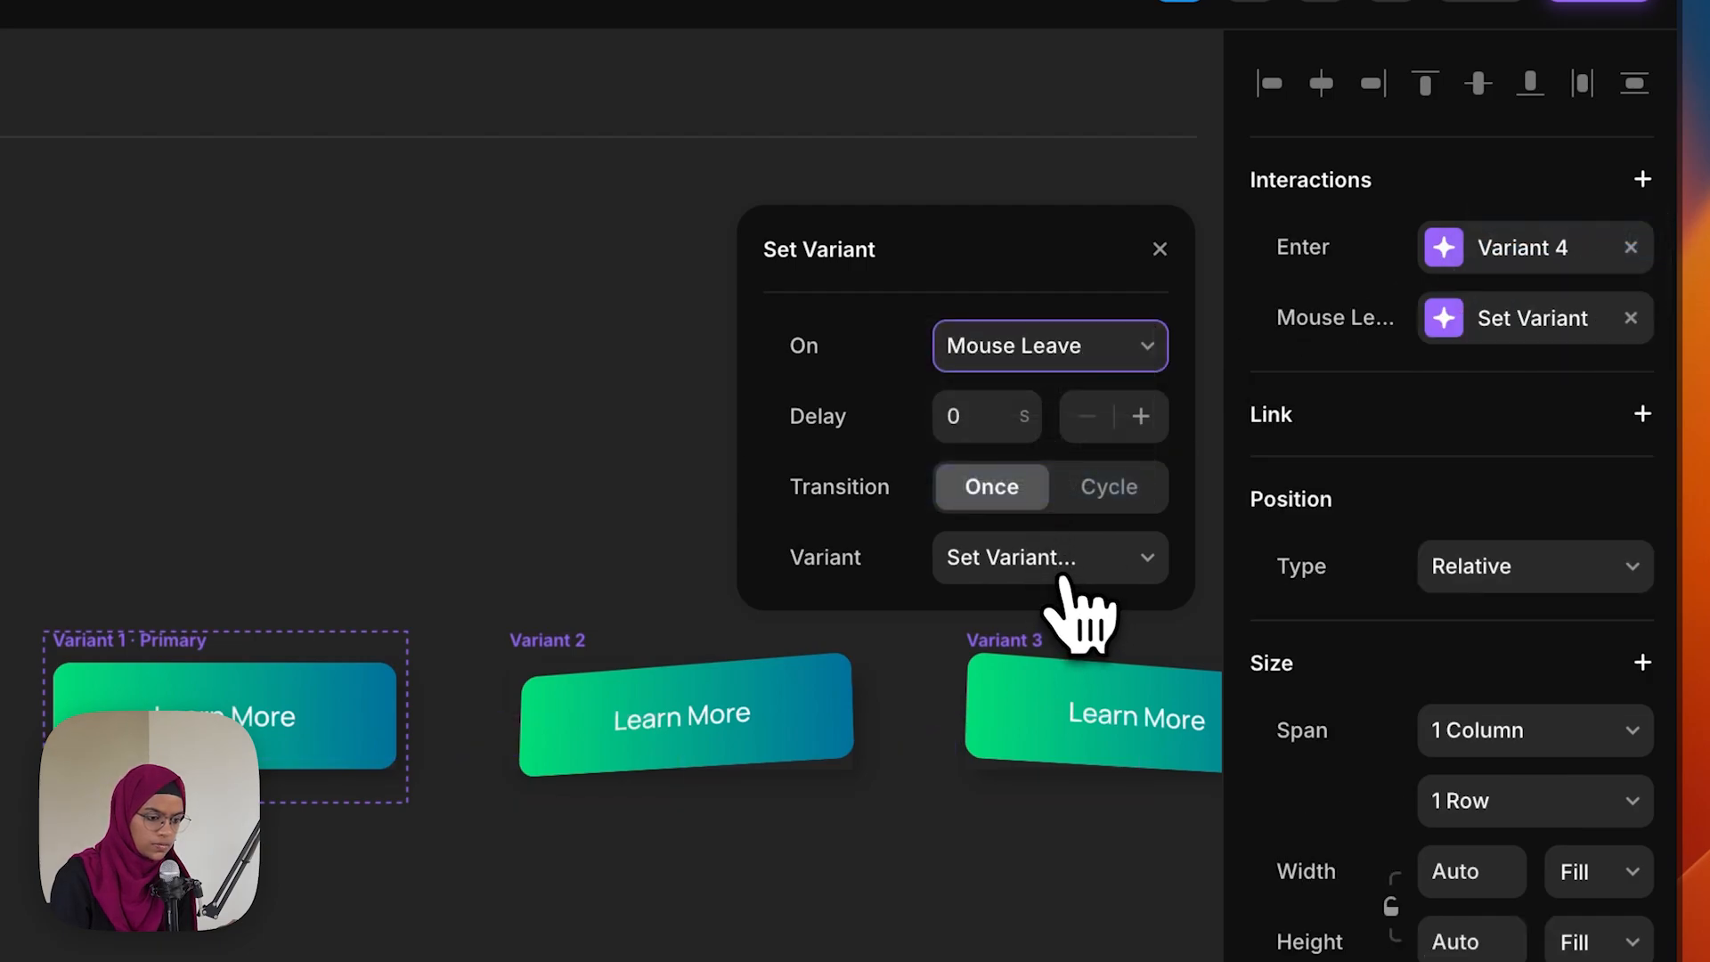
left_click(1065, 570)
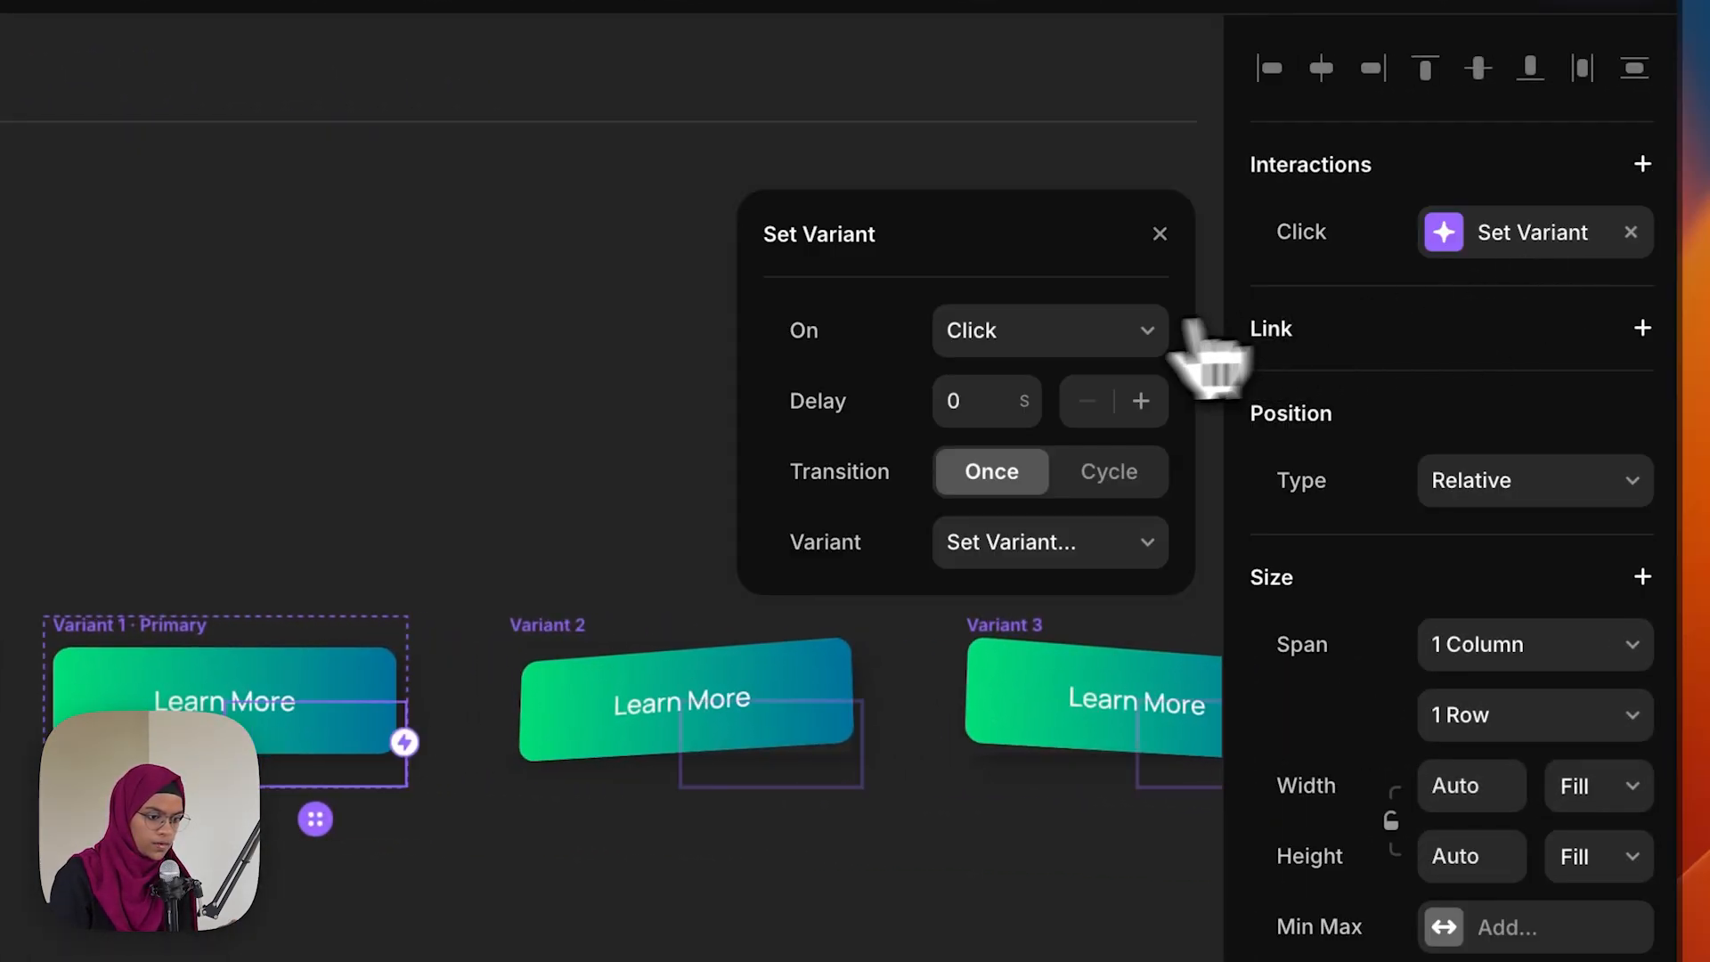
Give the grid's frame 4 a Mouse Enter transition to Variant 5 and add a Mouse Leave transition
left_click(1135, 343)
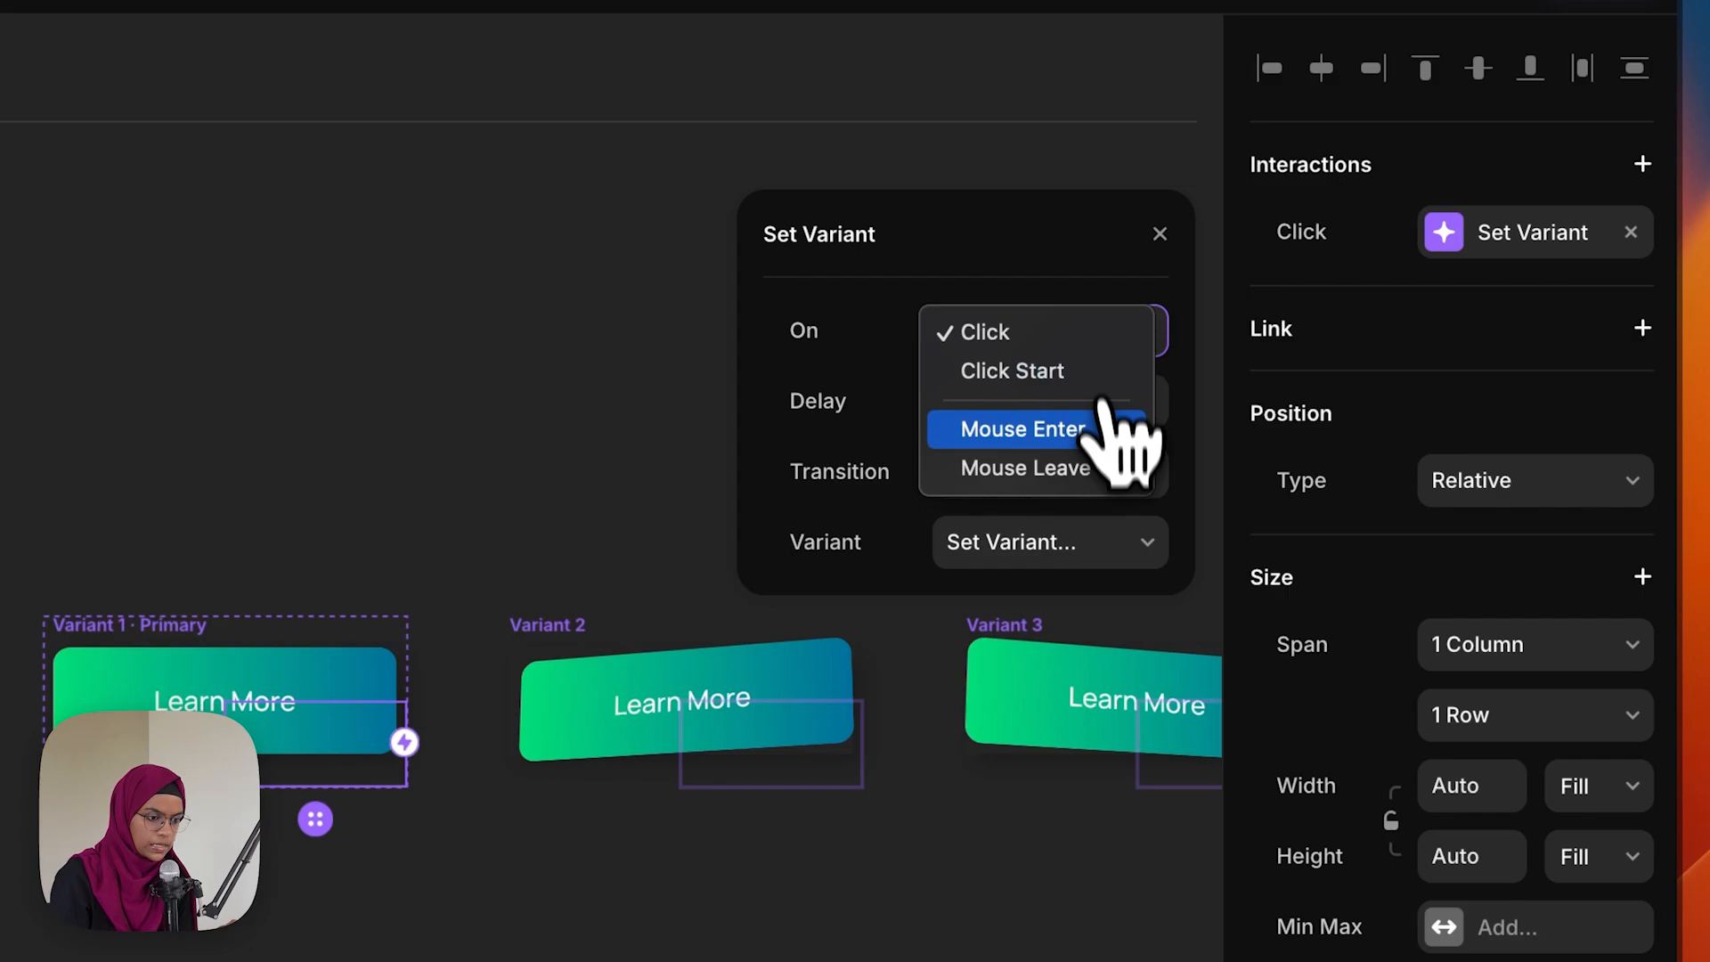
left_click(1104, 432)
left_click(1089, 544)
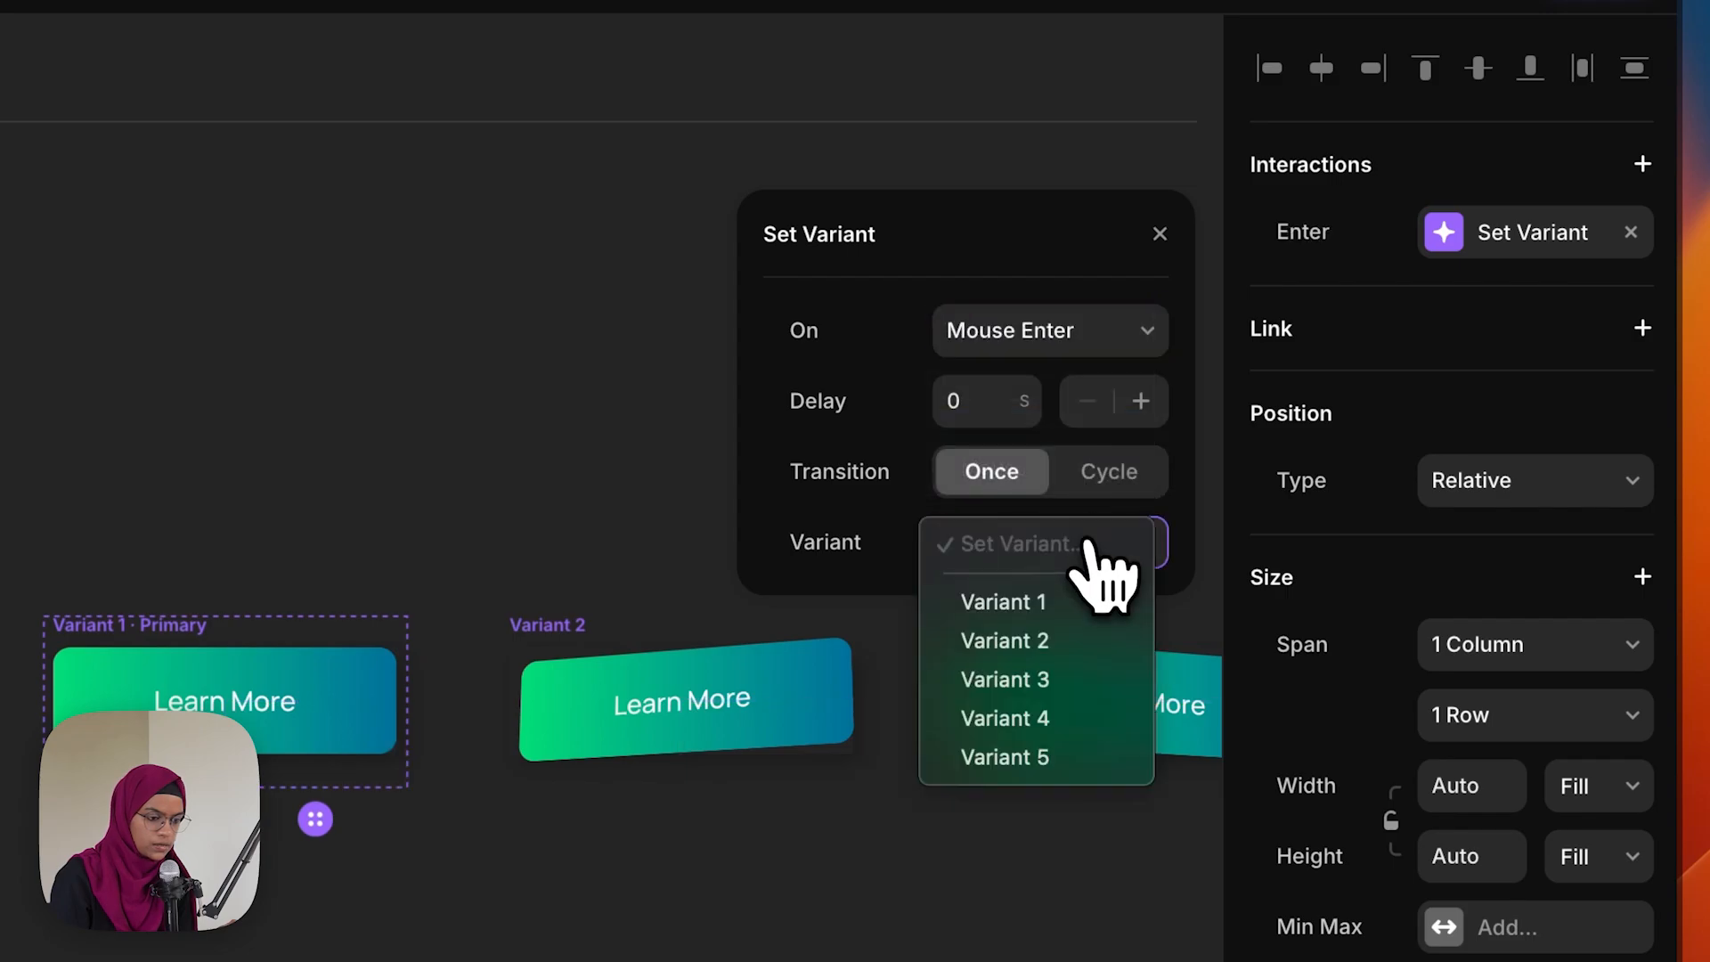
left_click(1114, 757)
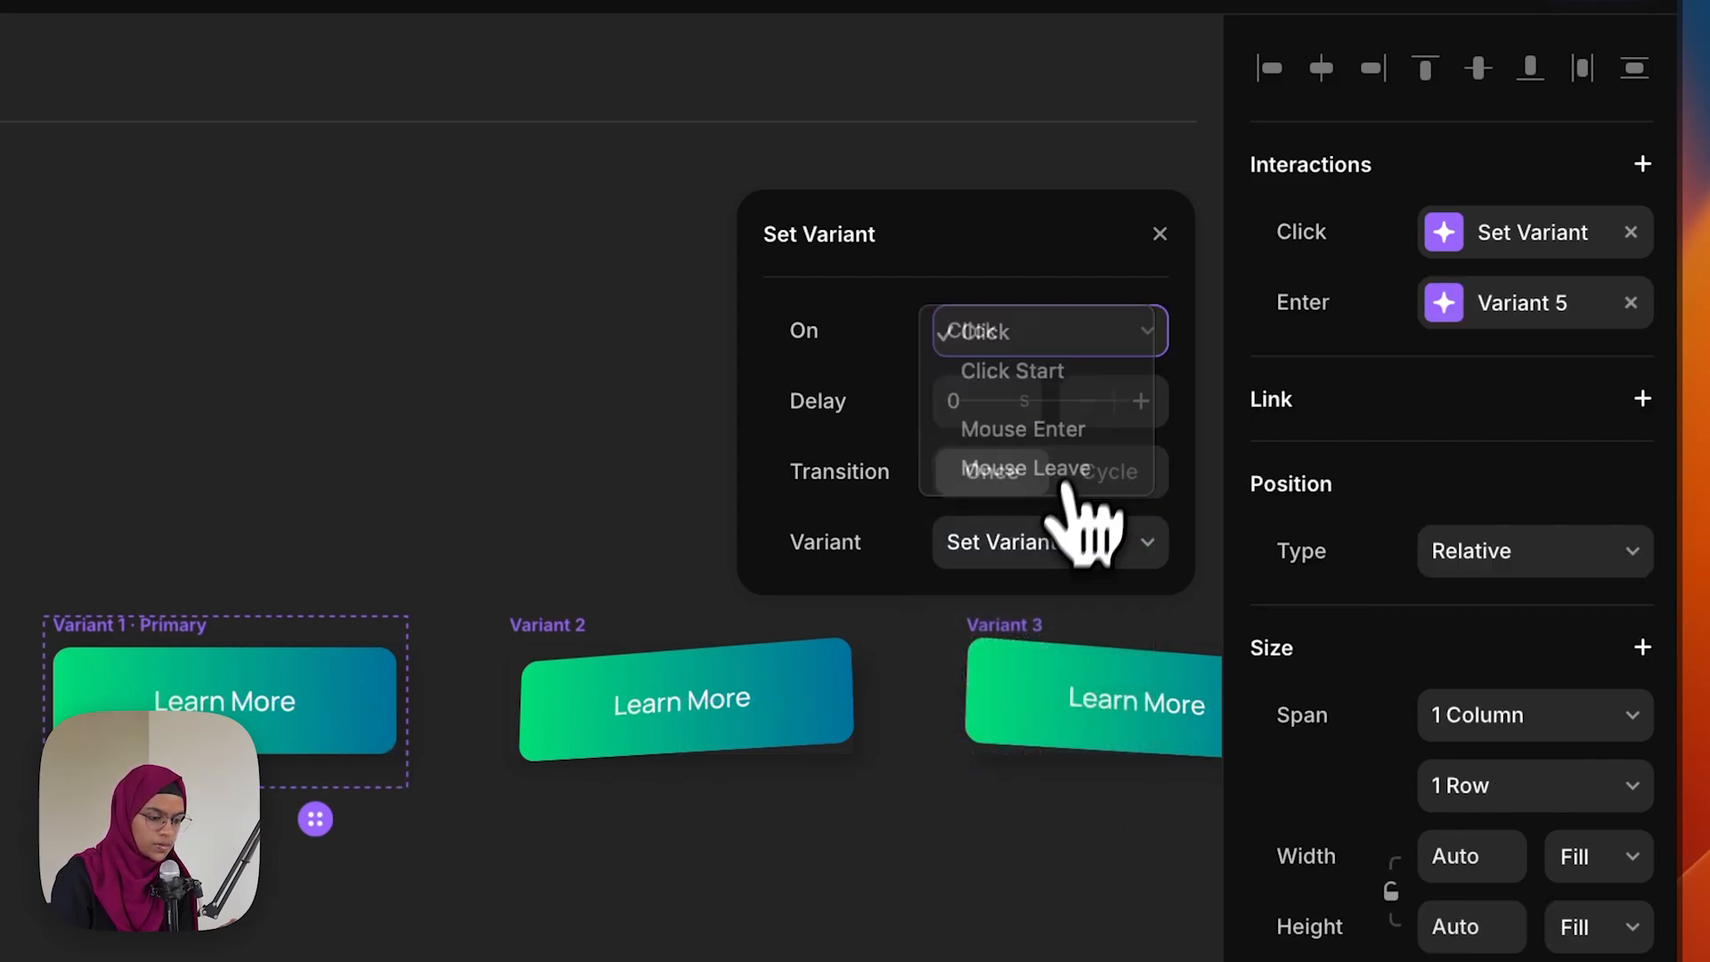
left_click(1065, 542)
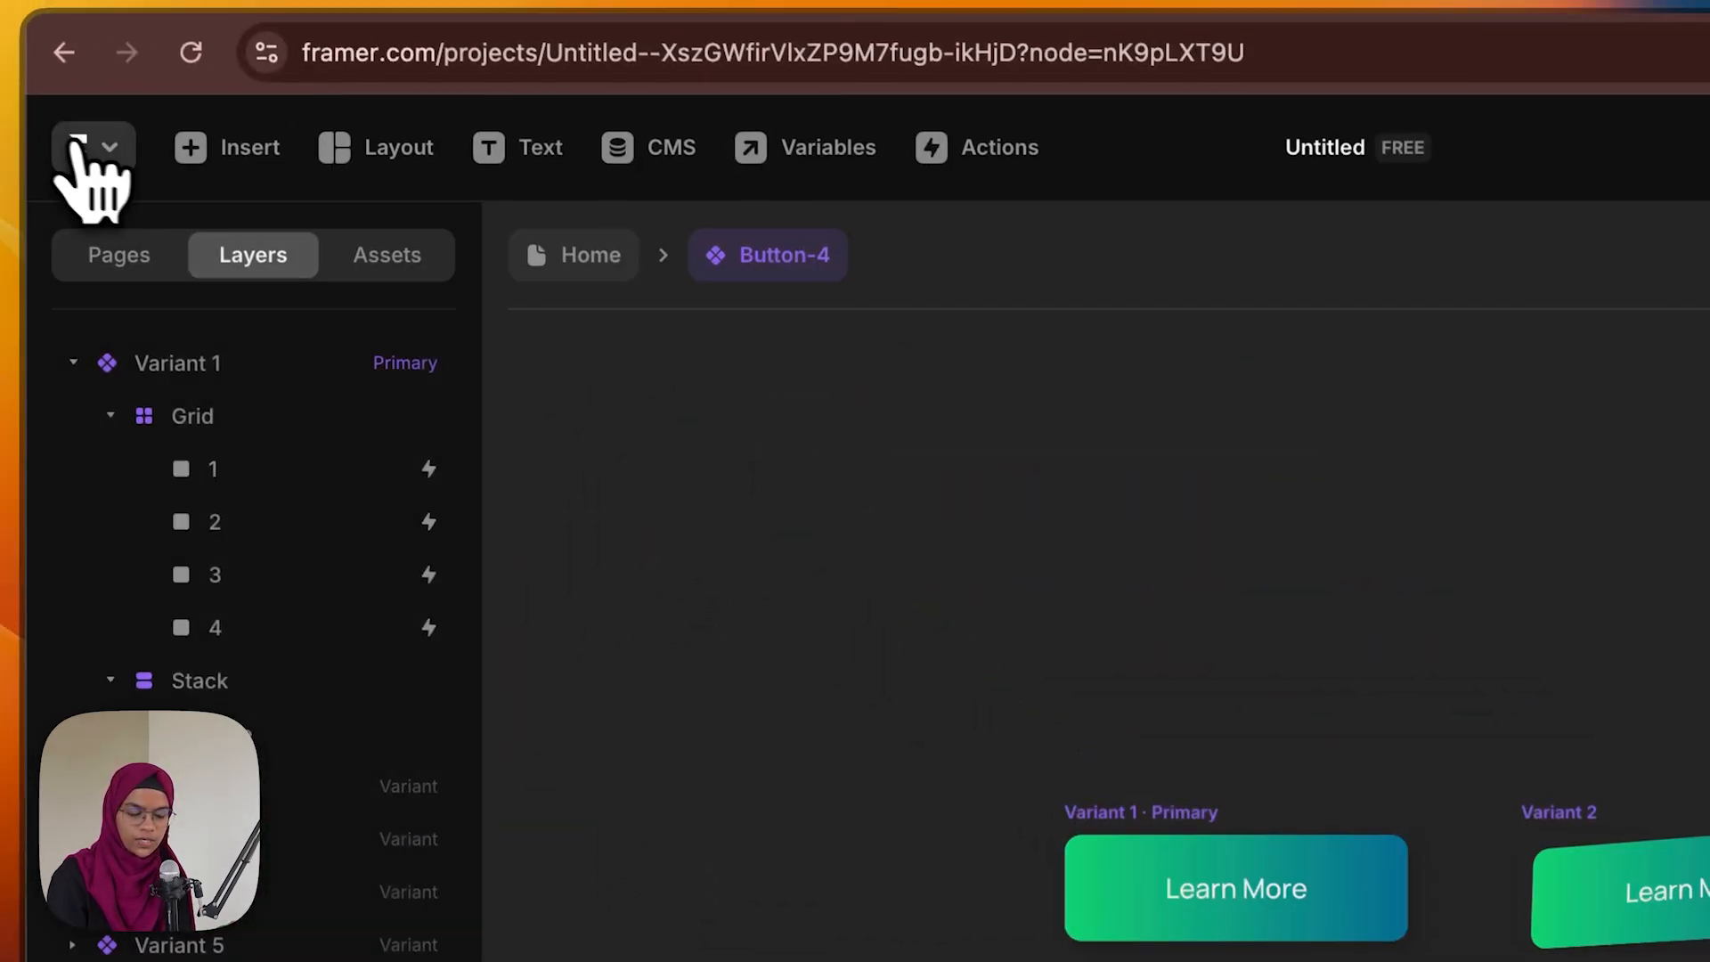
Select Button-4's primary variant and examine its style settings, including the transition
left_click(660, 306)
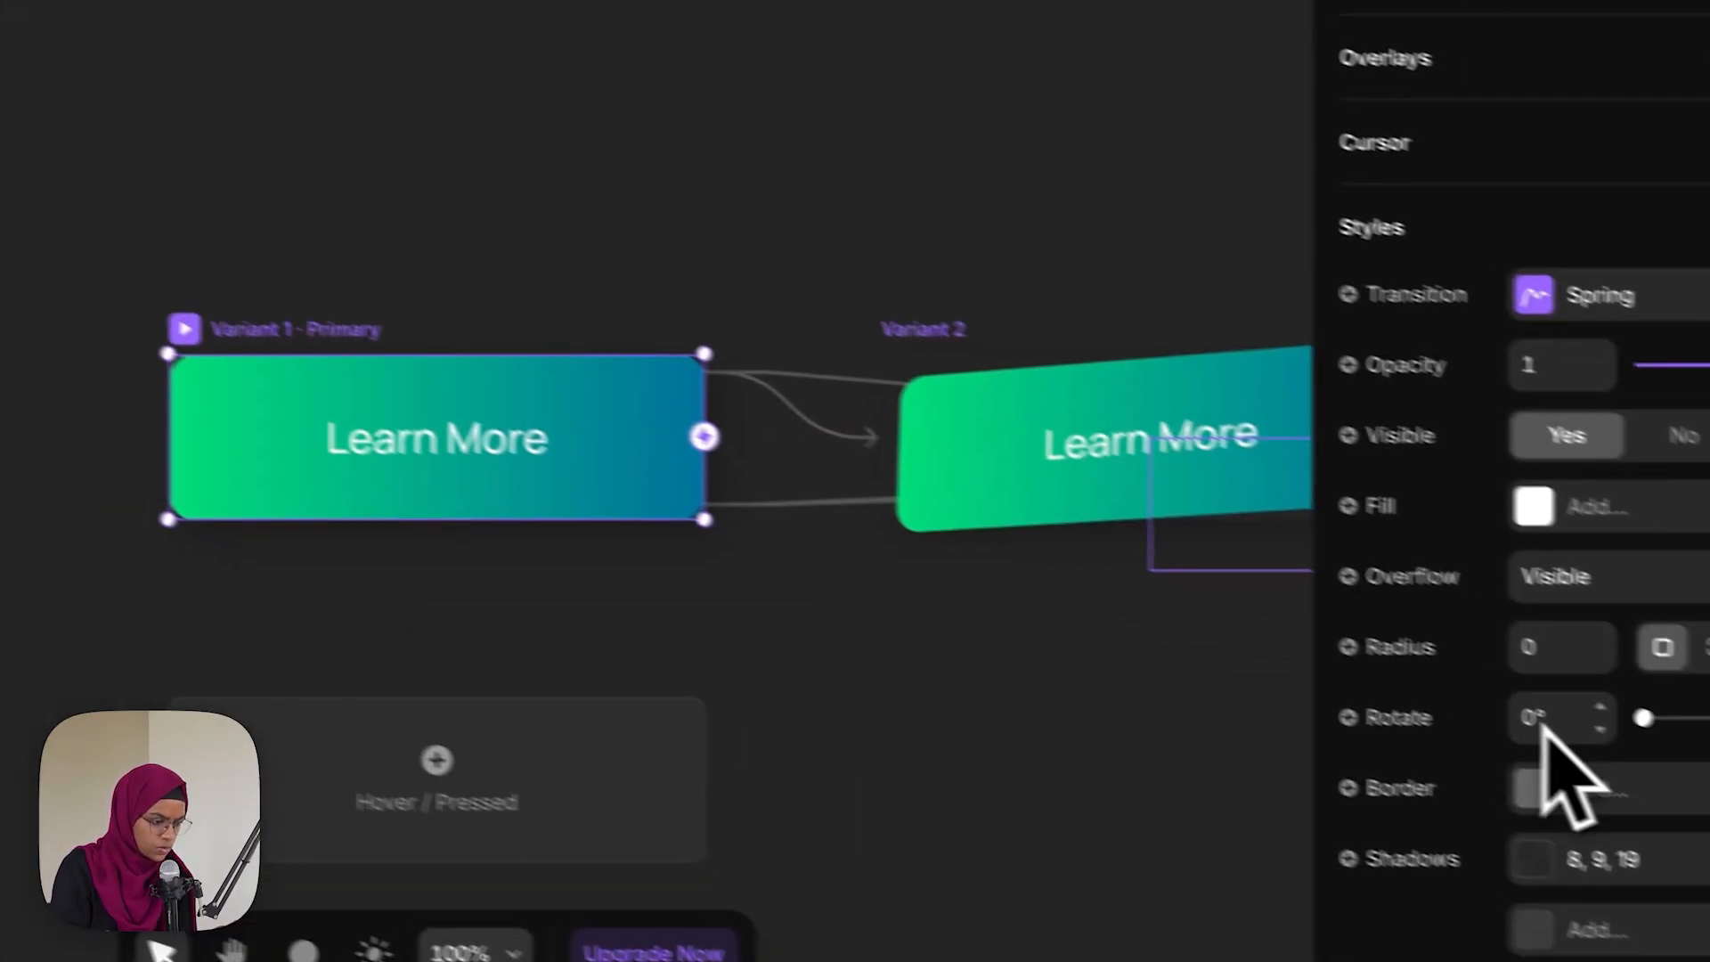
left_click(1466, 615)
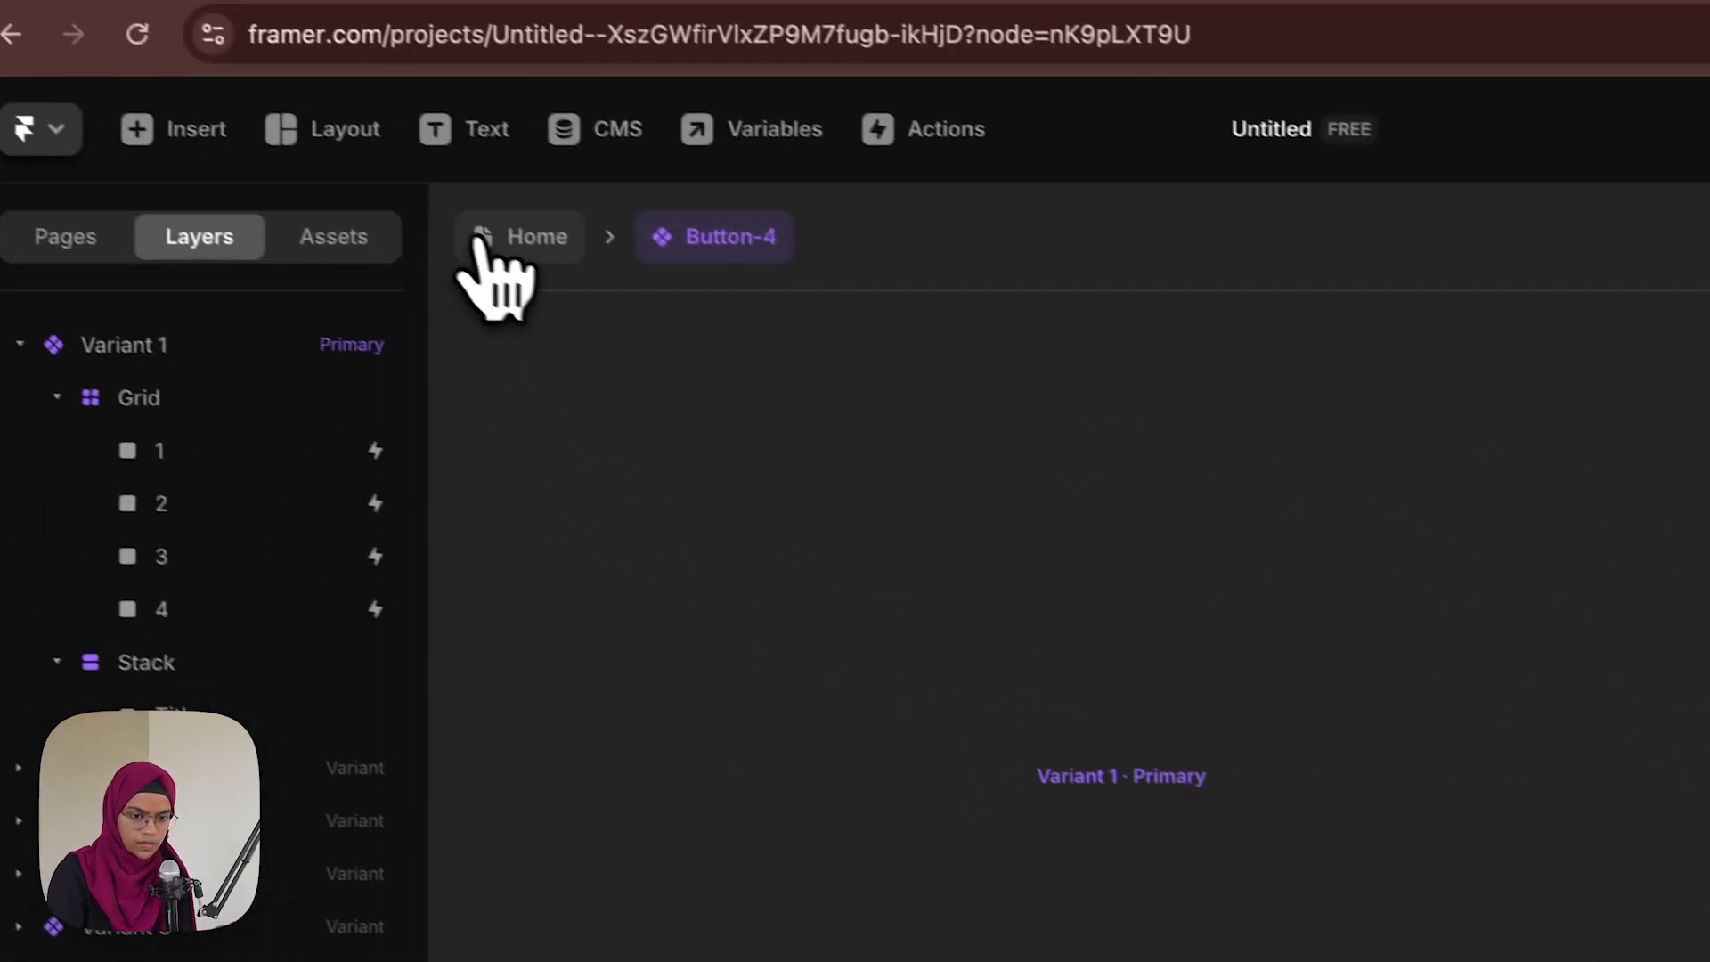
Return to the Home page, preview the animated buttons down to the Learn More button, and exit the preview
left_click(474, 241)
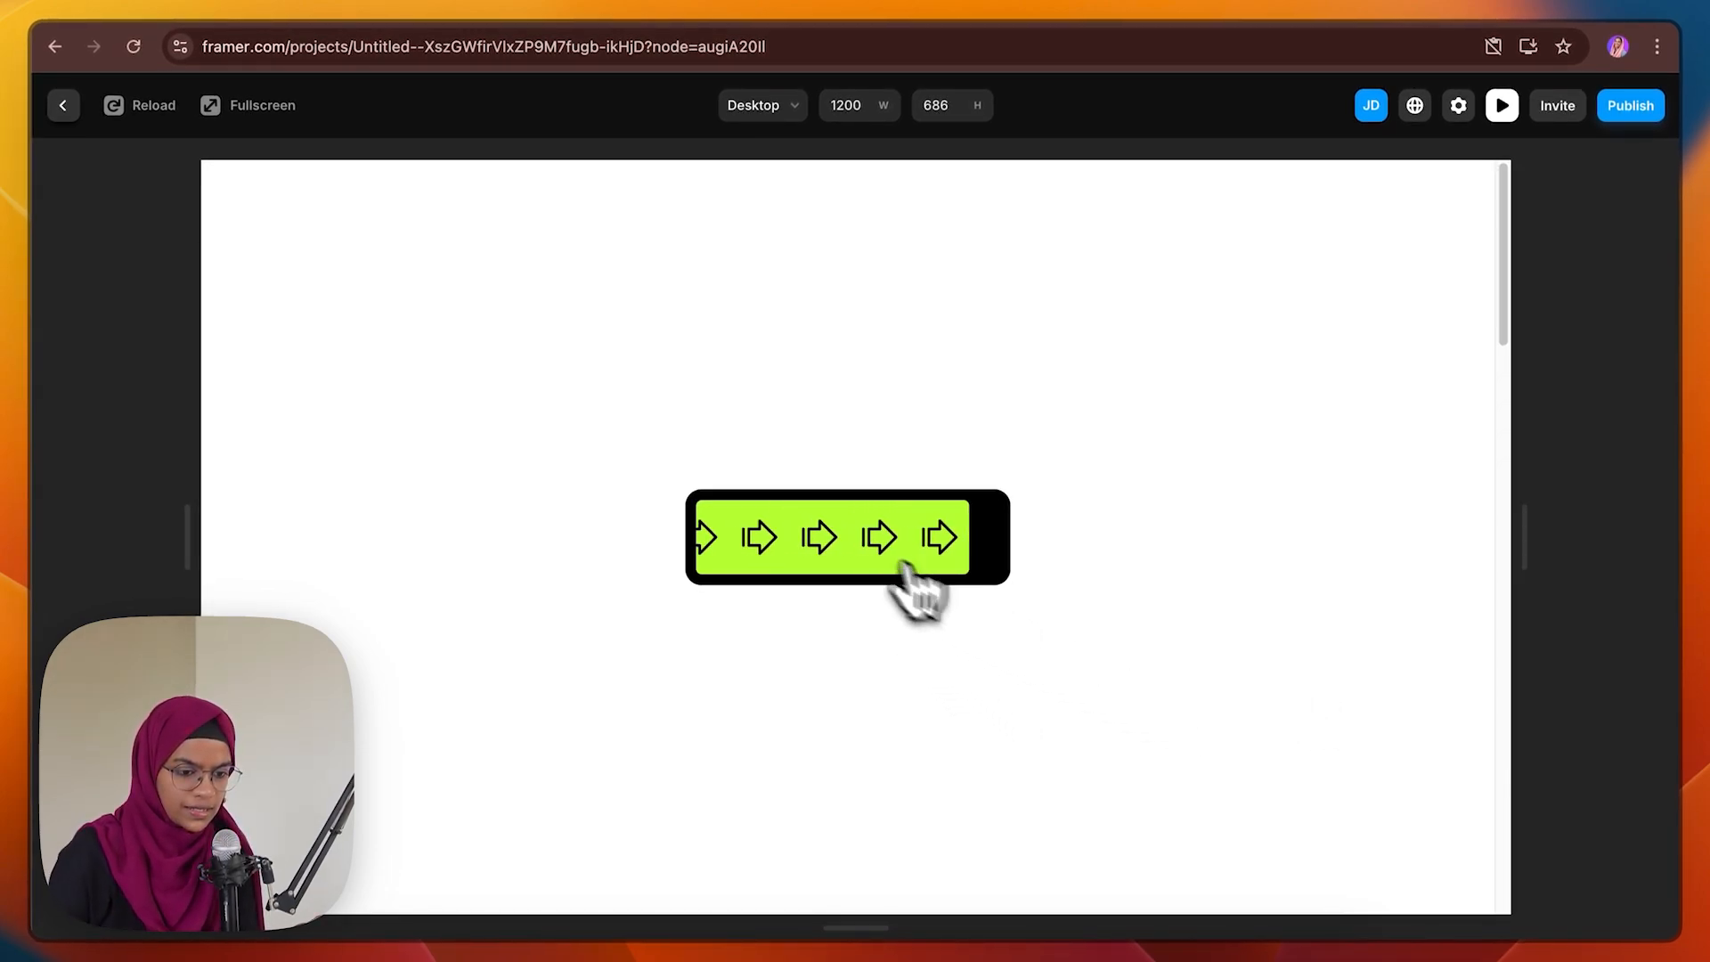
scroll(1141, 632, "down", 10)
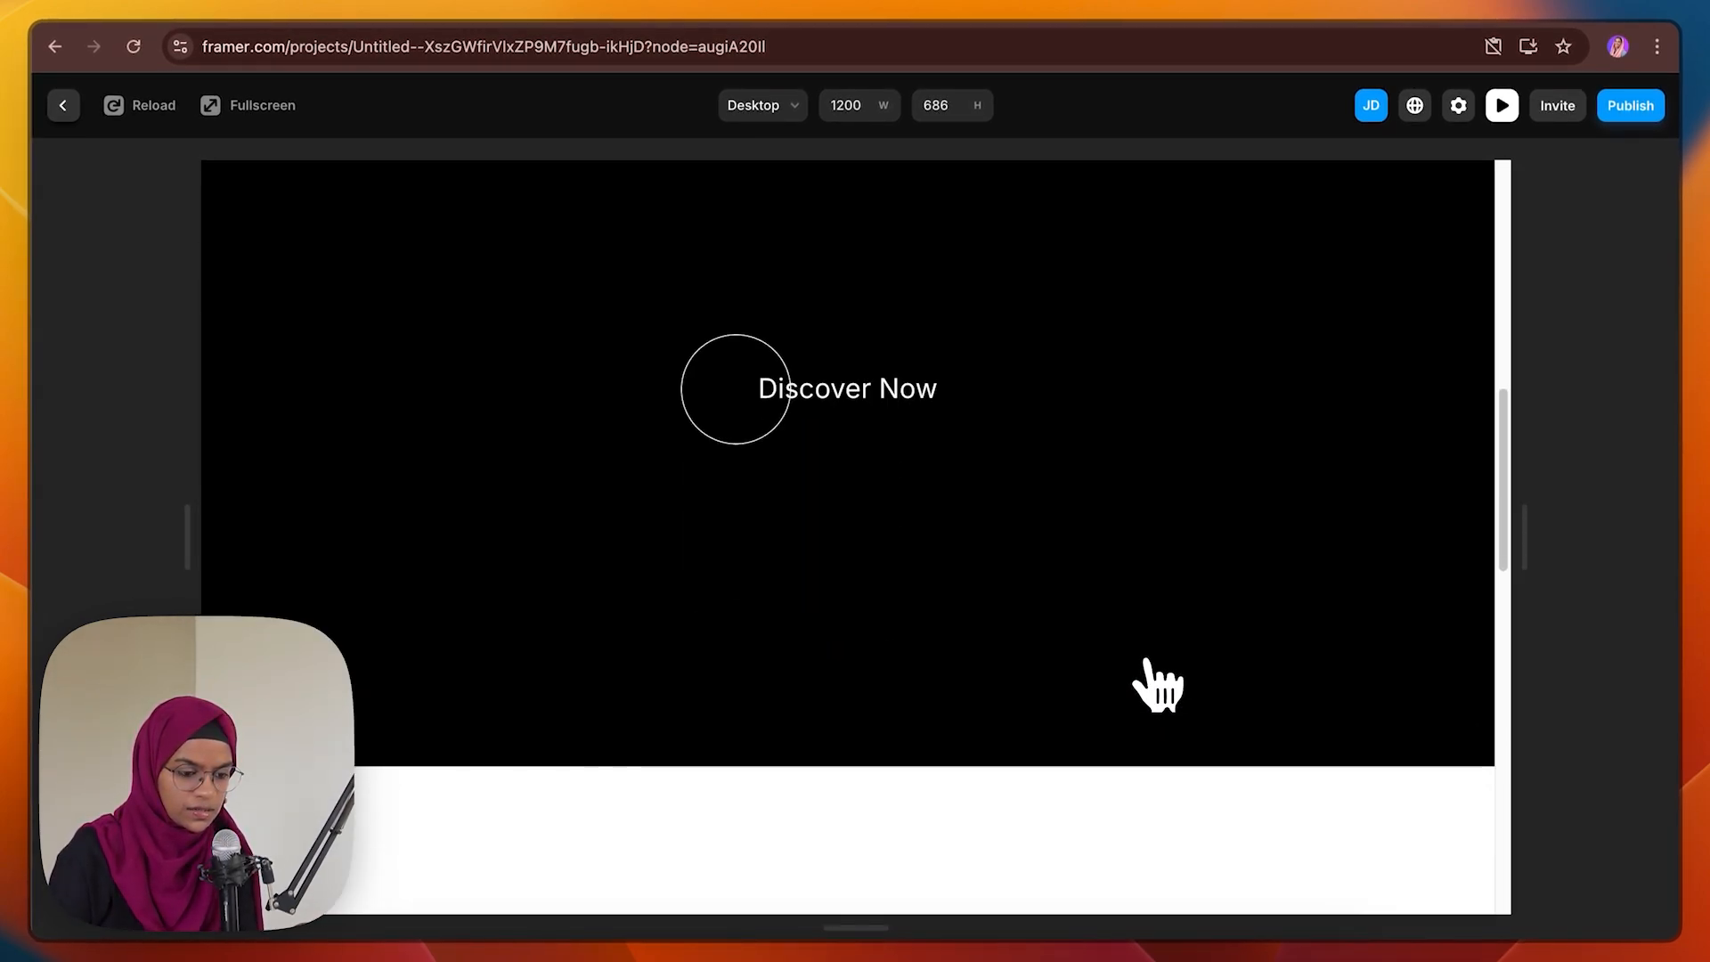
scroll(1171, 534, "down", 7)
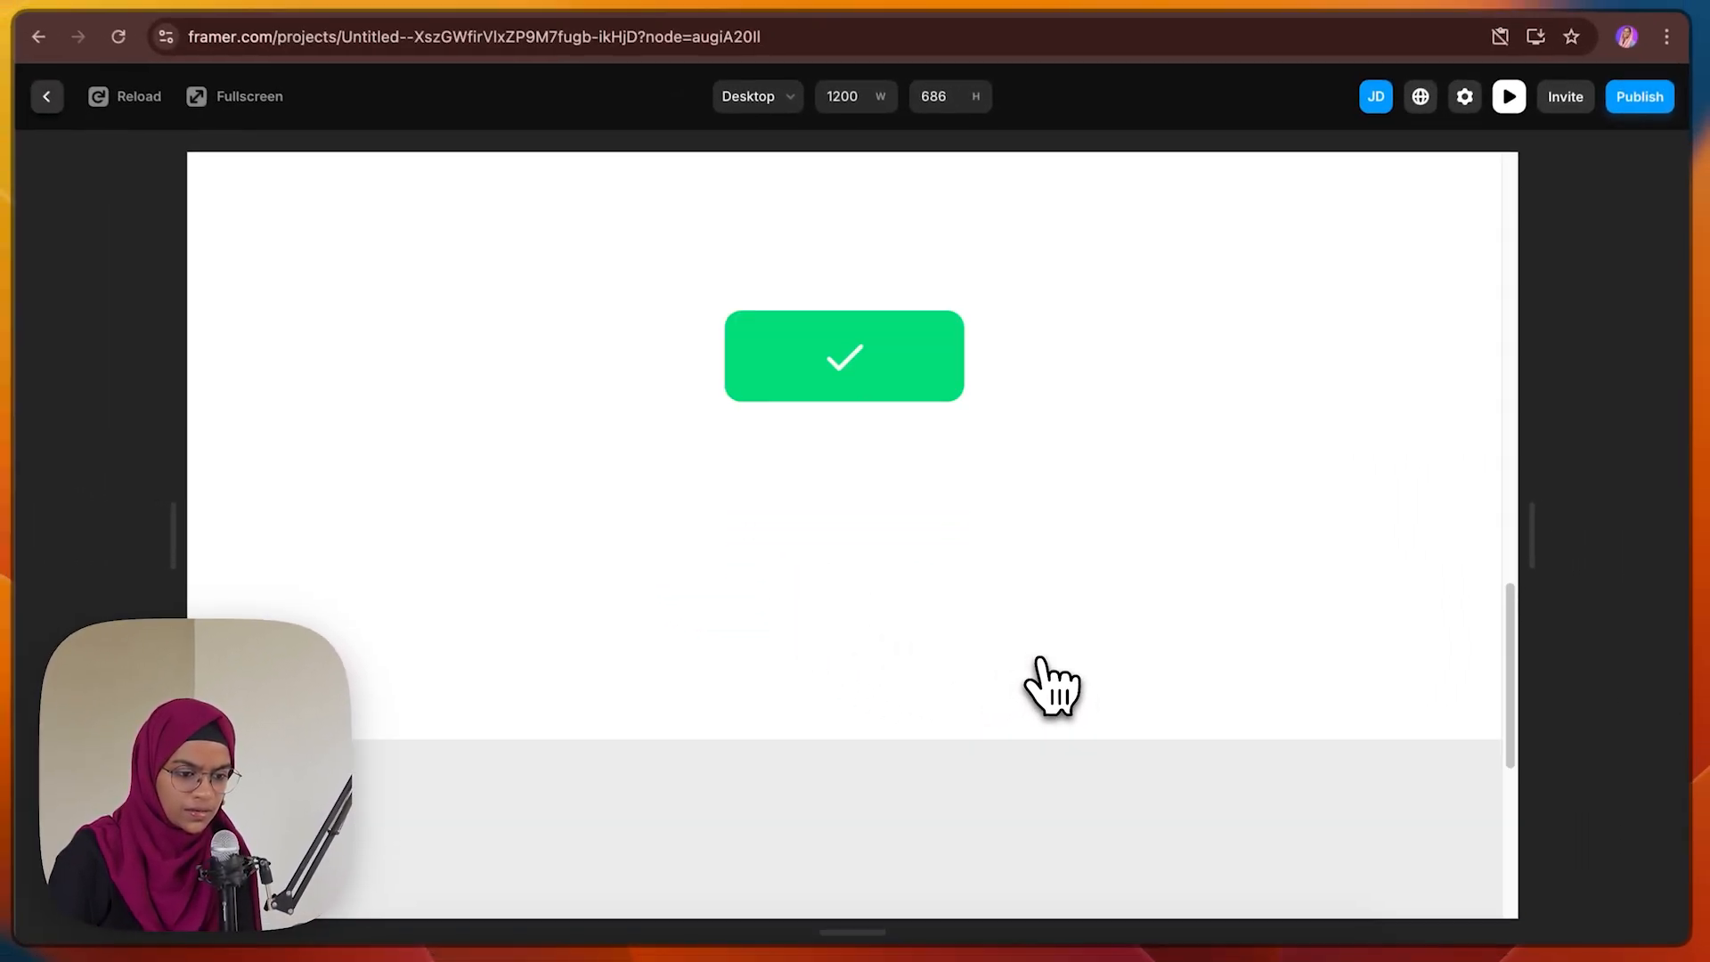
scroll(1027, 660, "down", 5)
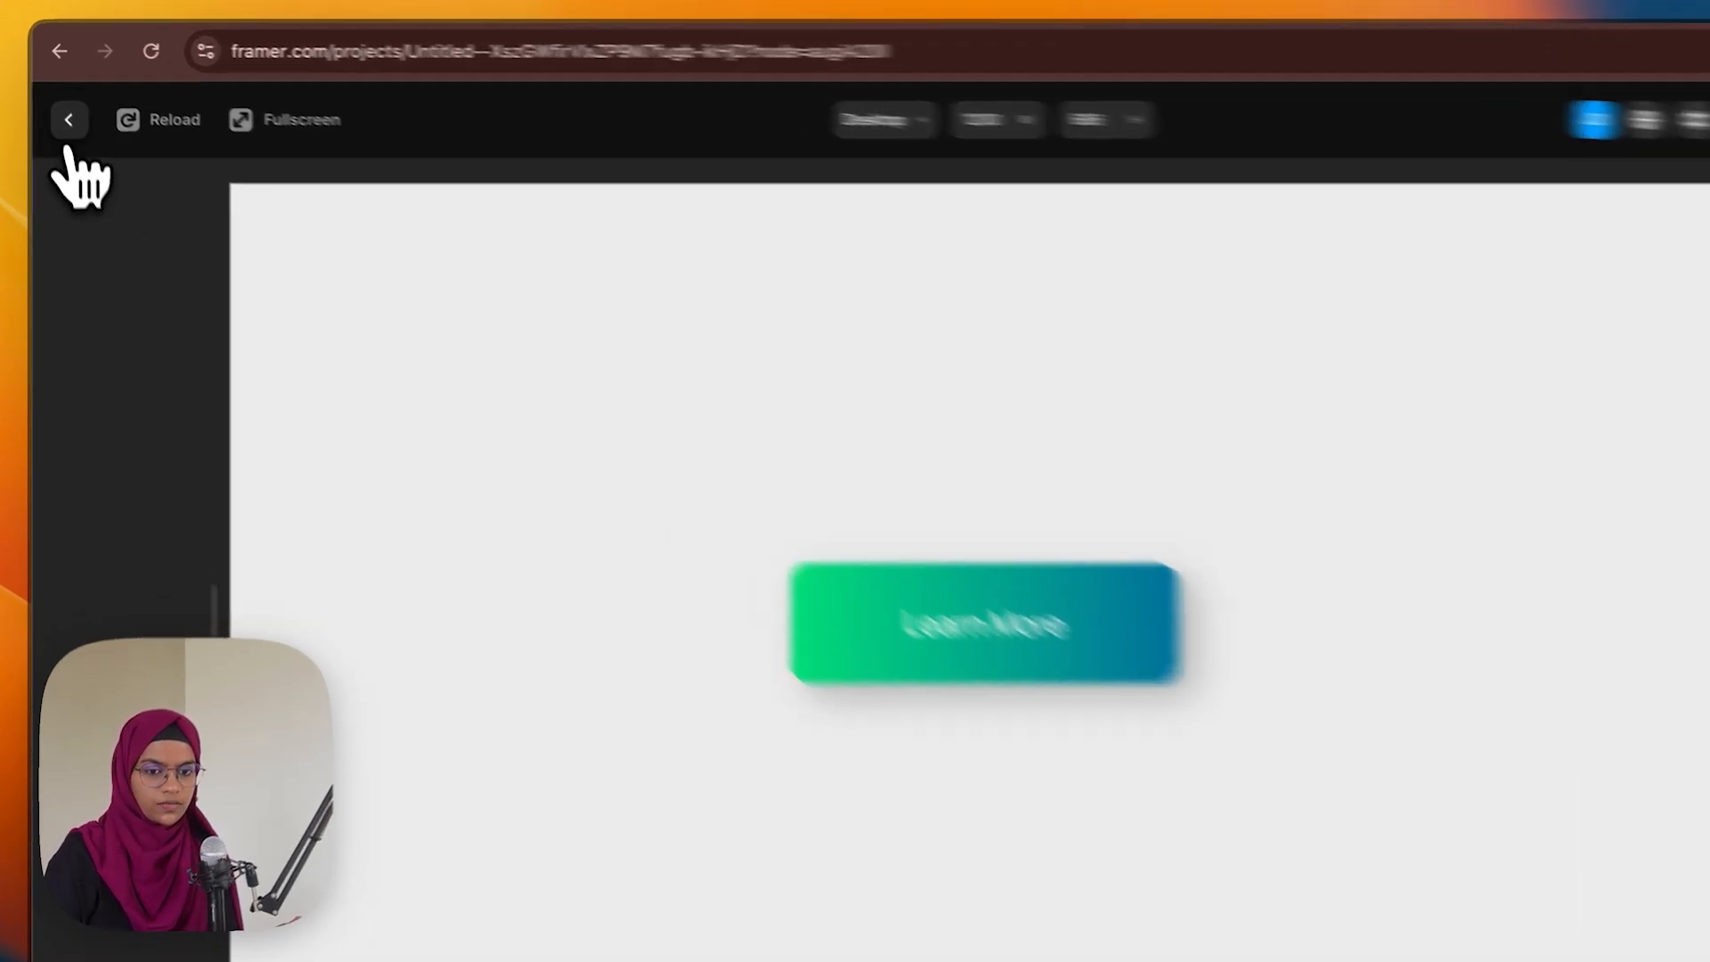
left_click(63, 105)
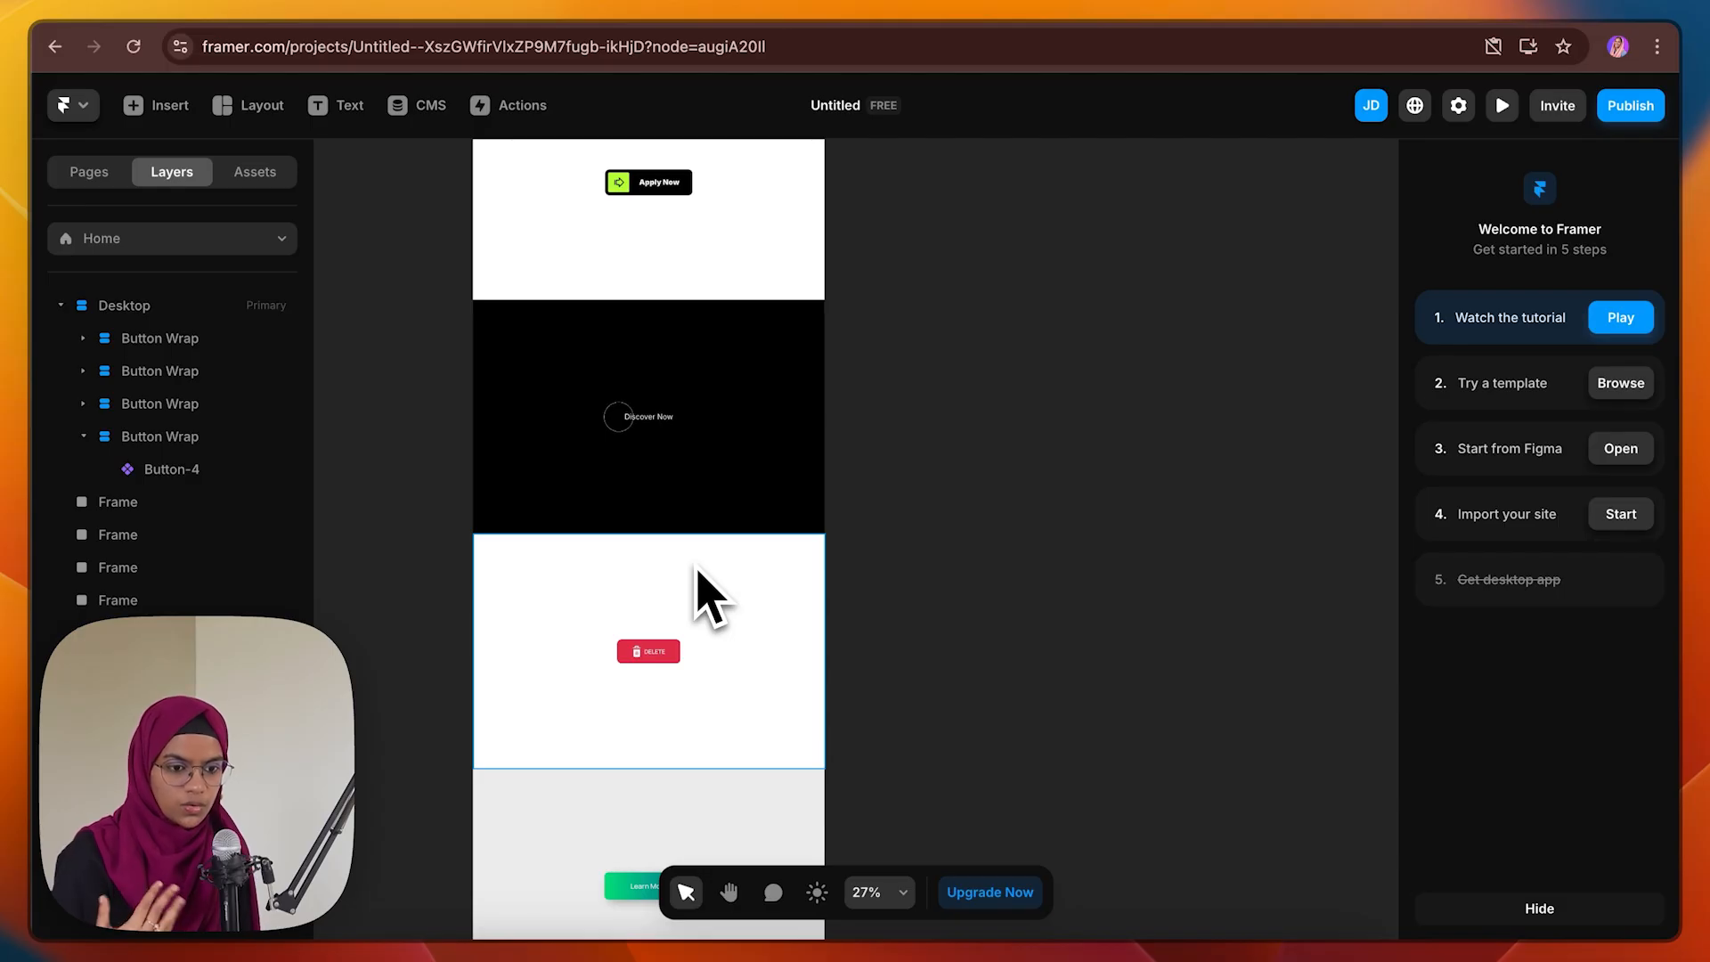